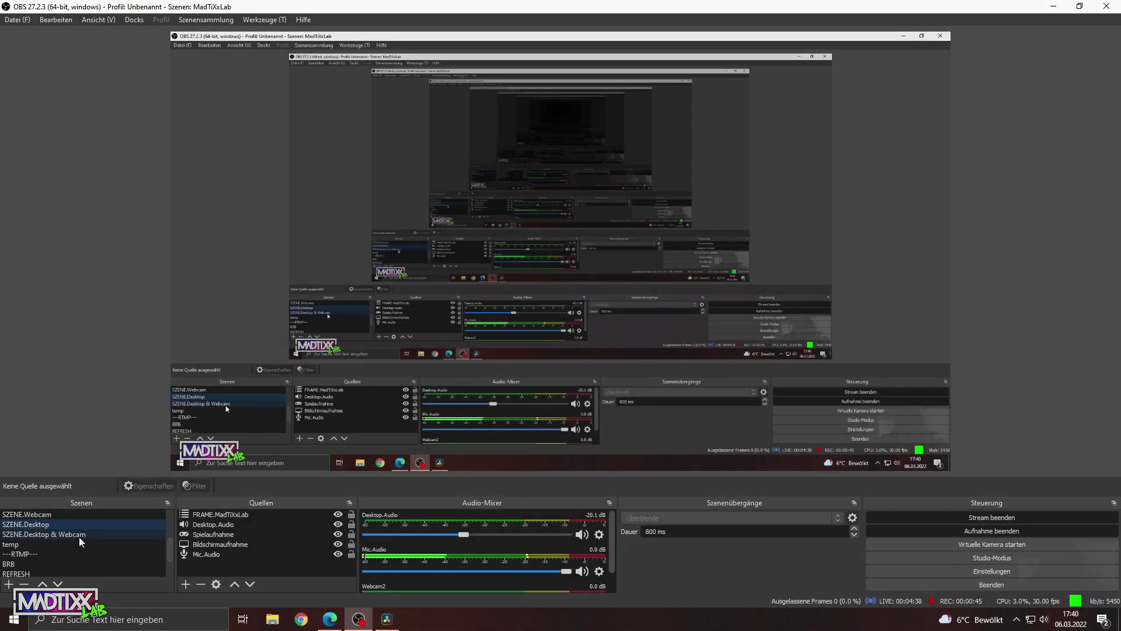
Switch OBS to the Desktop & Webcam scene and bring up the DaVinci Resolve project manager.
left_click(79, 536)
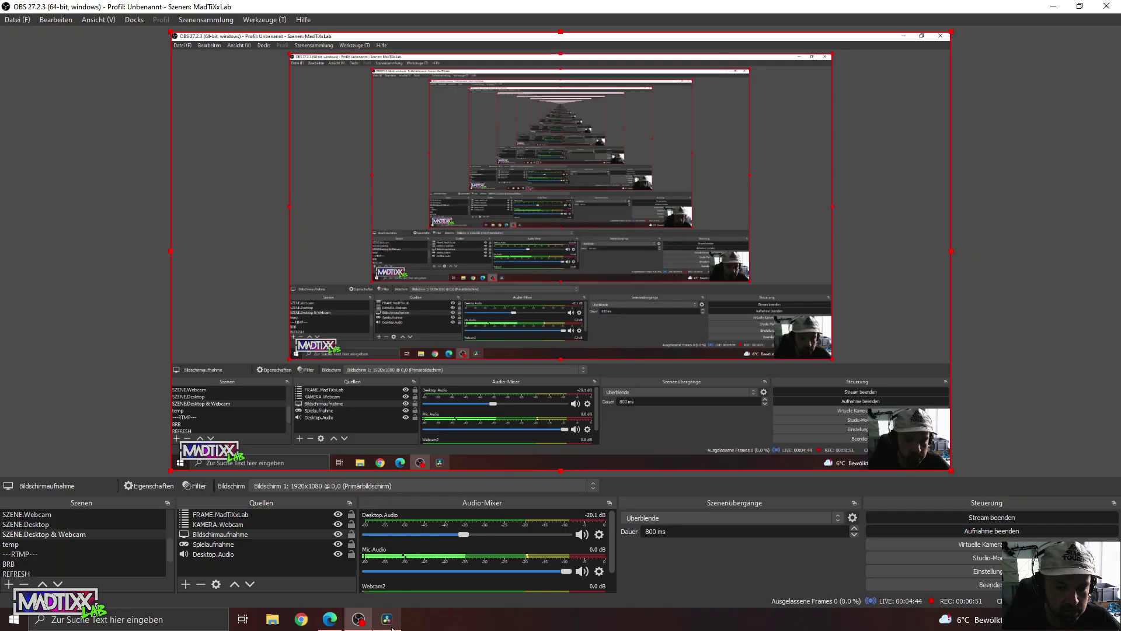
left_click(390, 623)
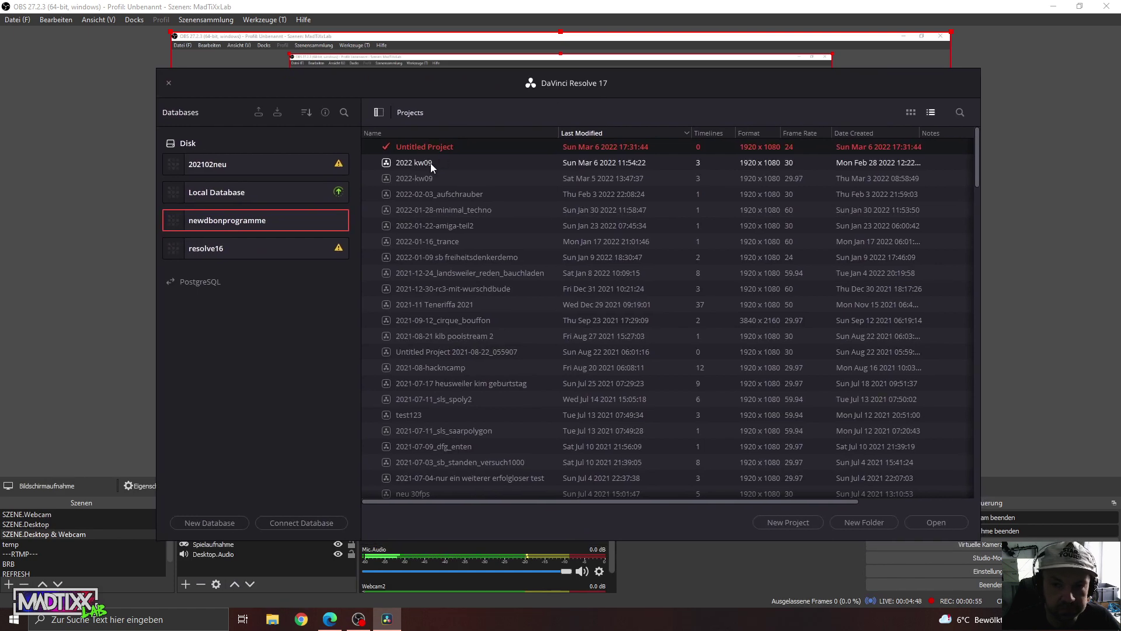
Open the 2022 kw09 project, widen the bin list and browse T:\ to the fotos folder.
double_click(432, 164)
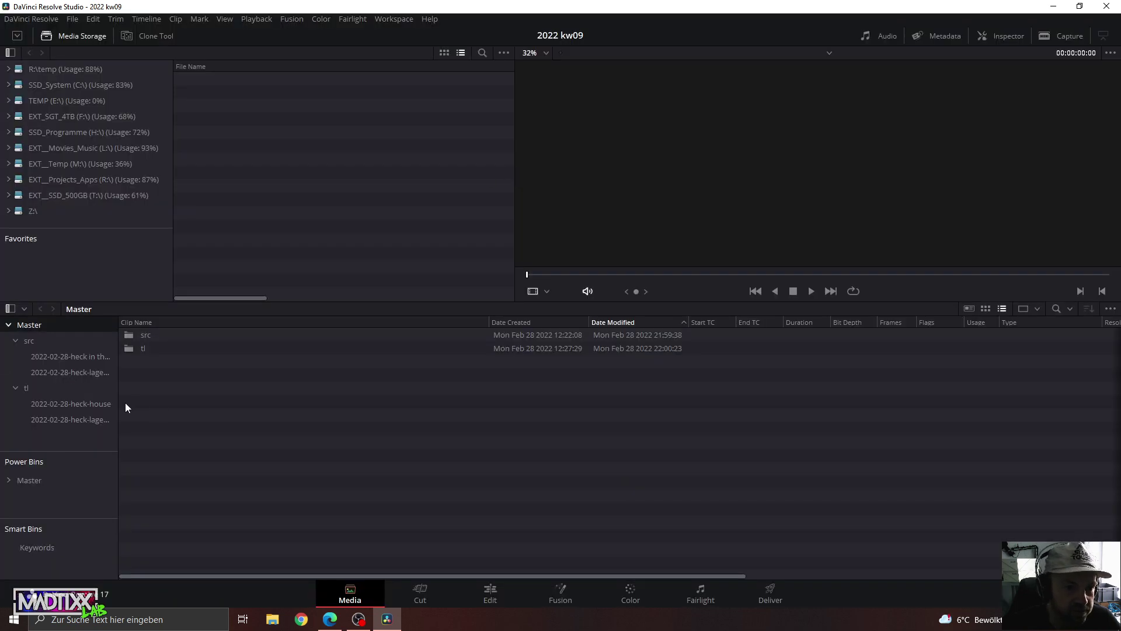
left_click_drag(116, 401, 165, 402)
left_click(29, 340)
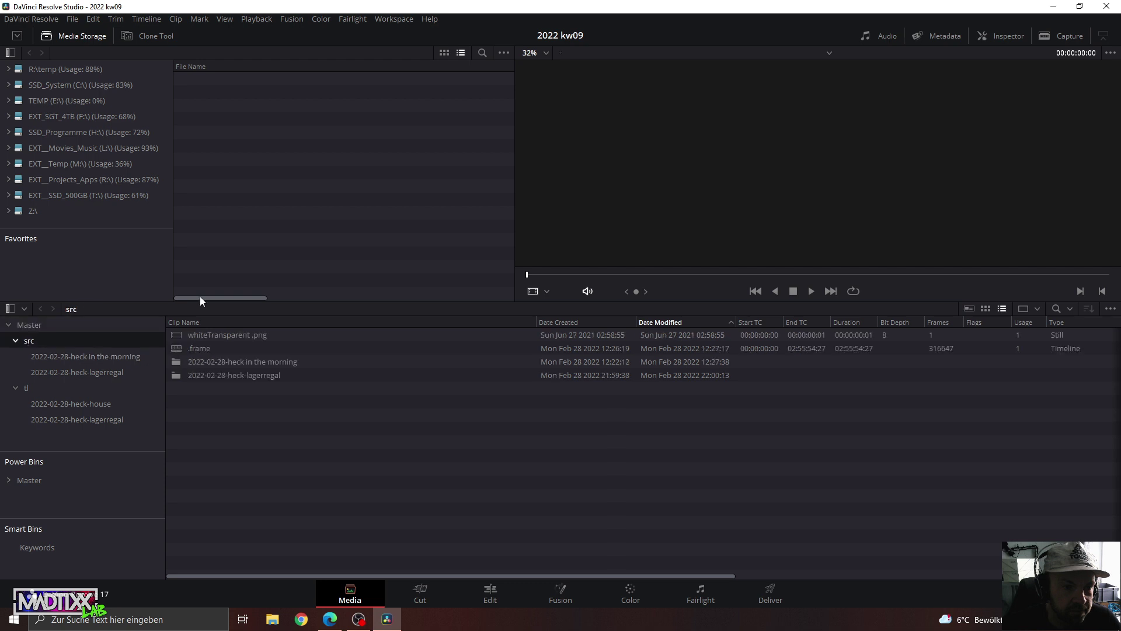
left_click(57, 197)
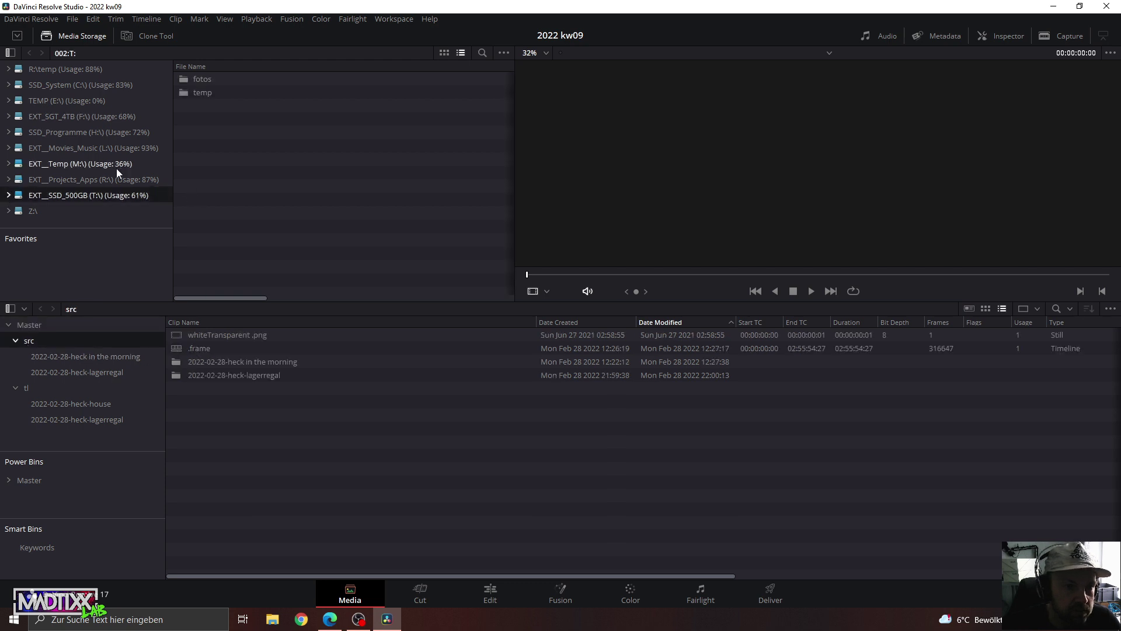
left_click(8, 196)
scroll(44, 186, "down", 1)
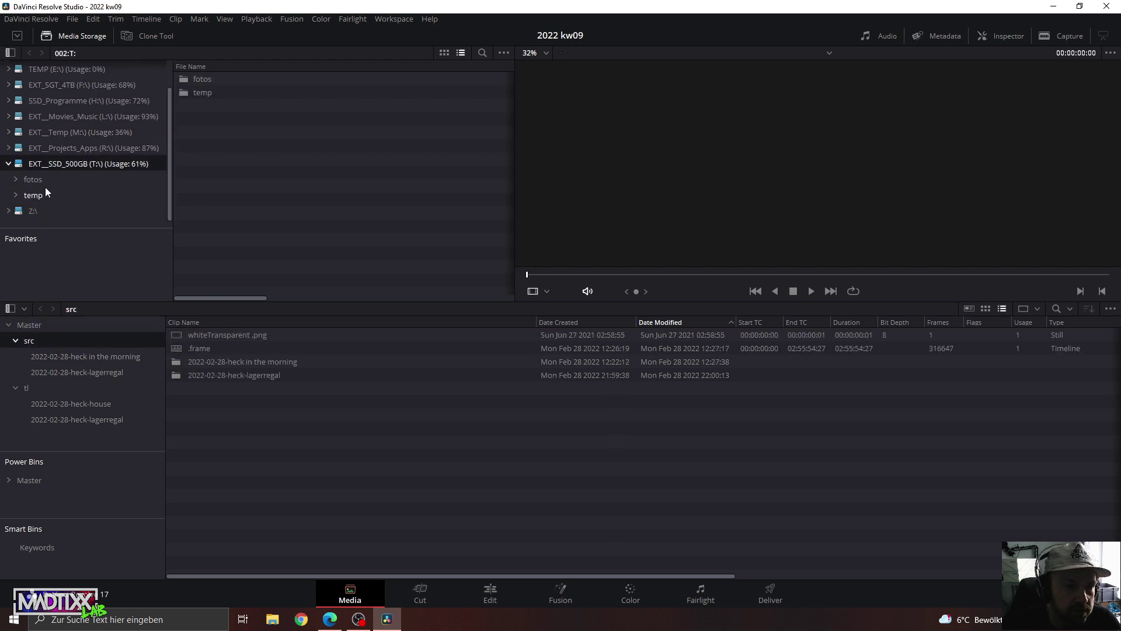
left_click(42, 180)
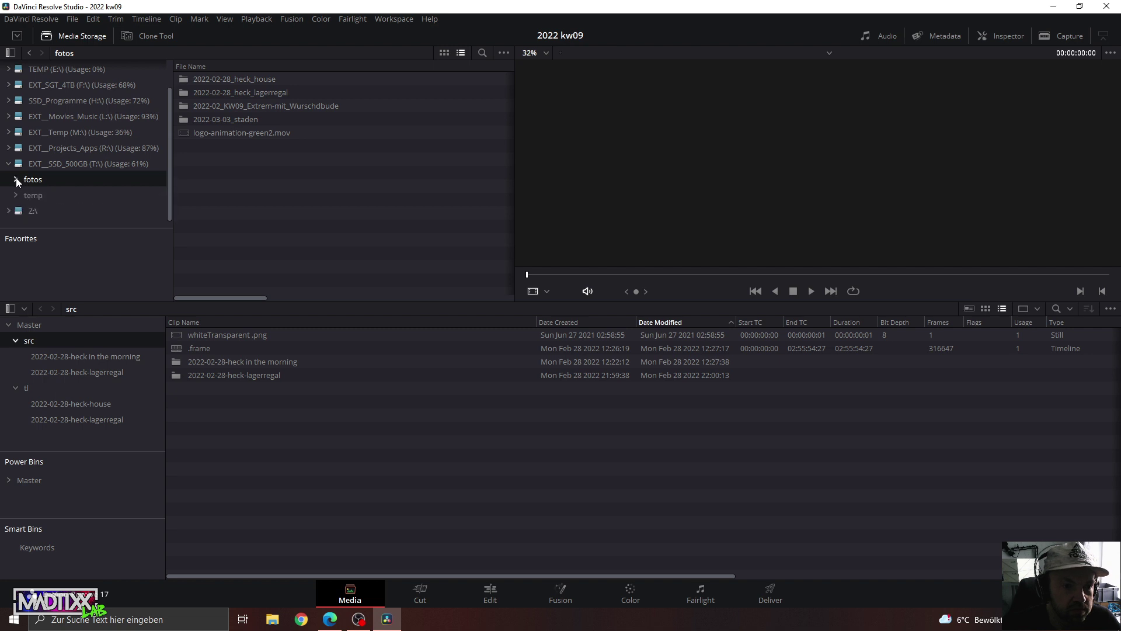
Compare the clips in the heck in the morning and 2022-02-28-heck-lagerregal bins.
left_click(87, 356)
key("Down")
key("Up")
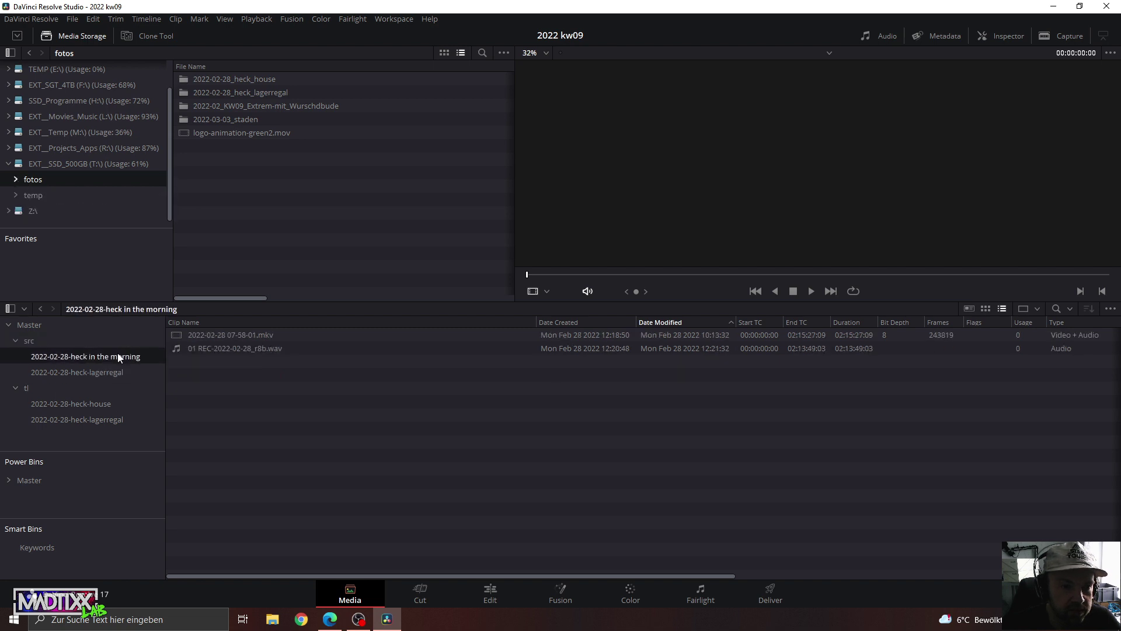
key("Down")
key("Up")
left_click(110, 373)
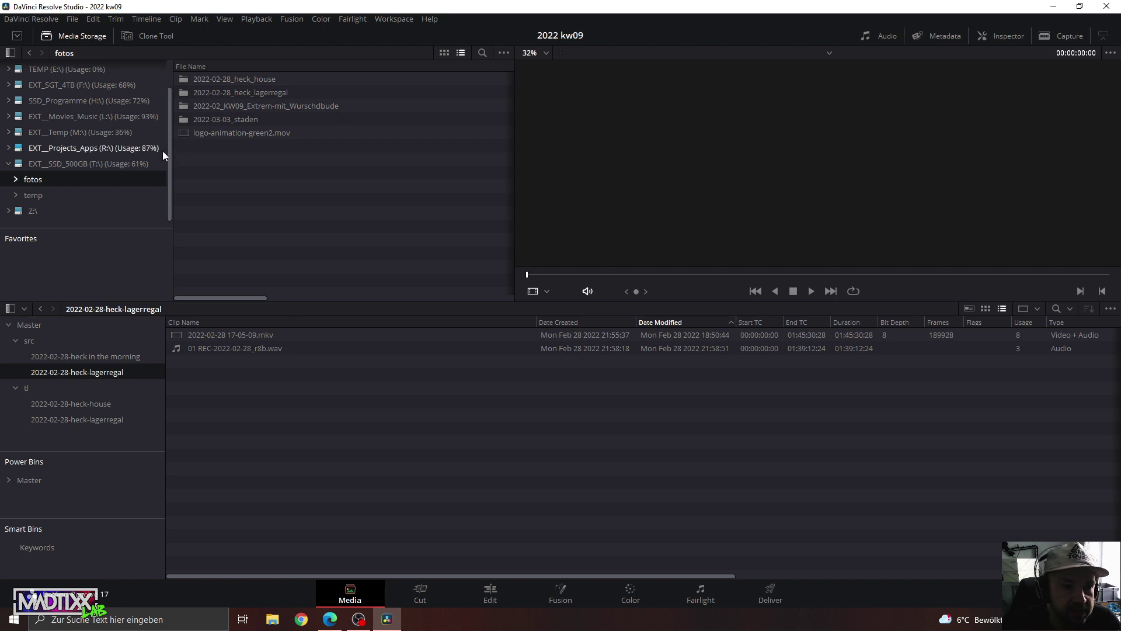
Expand fotos > KW09 > 2022-03-02_luxemburg_extrem > 1-automix to reveal its subfolders.
left_click(16, 180)
scroll(38, 199, "down", 1)
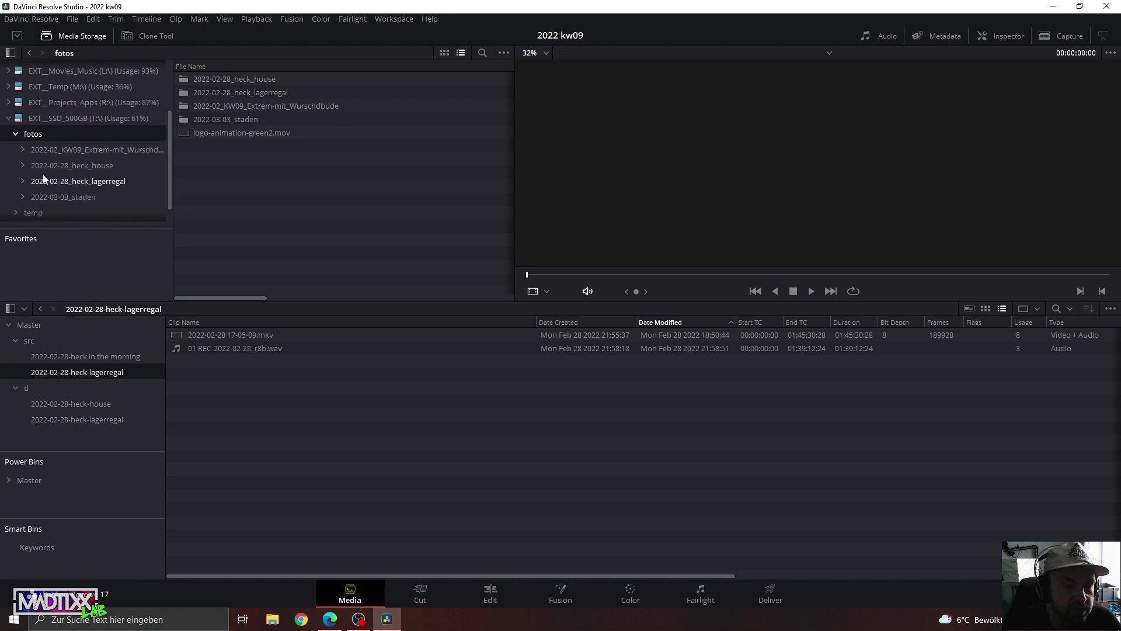
left_click(22, 150)
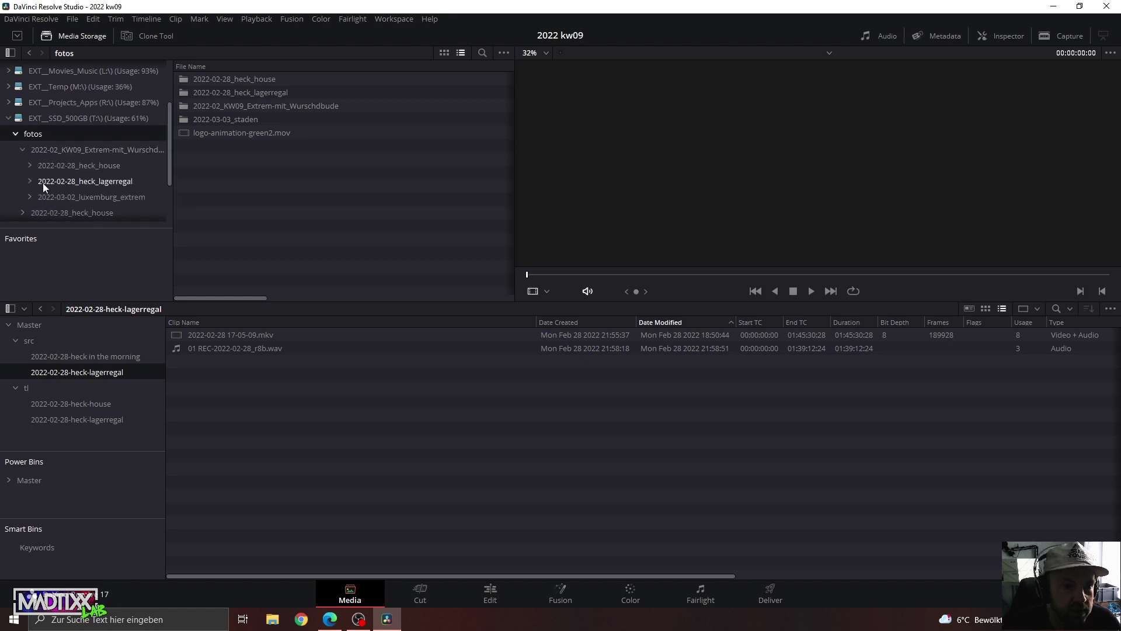
left_click(72, 199)
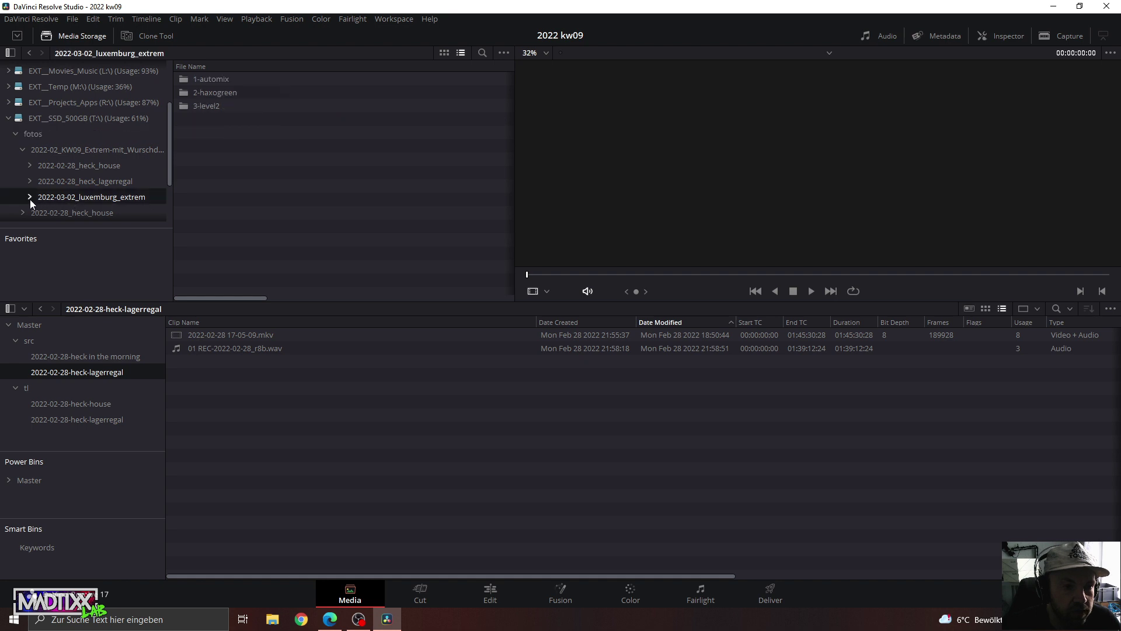
left_click(30, 198)
left_click(69, 190)
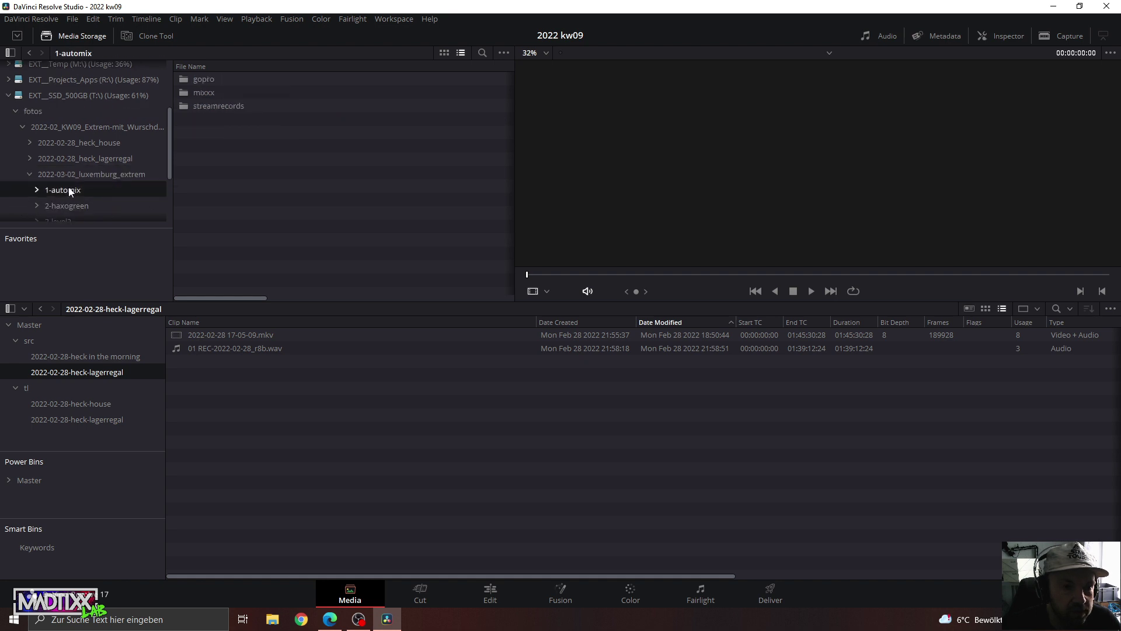
left_click(37, 190)
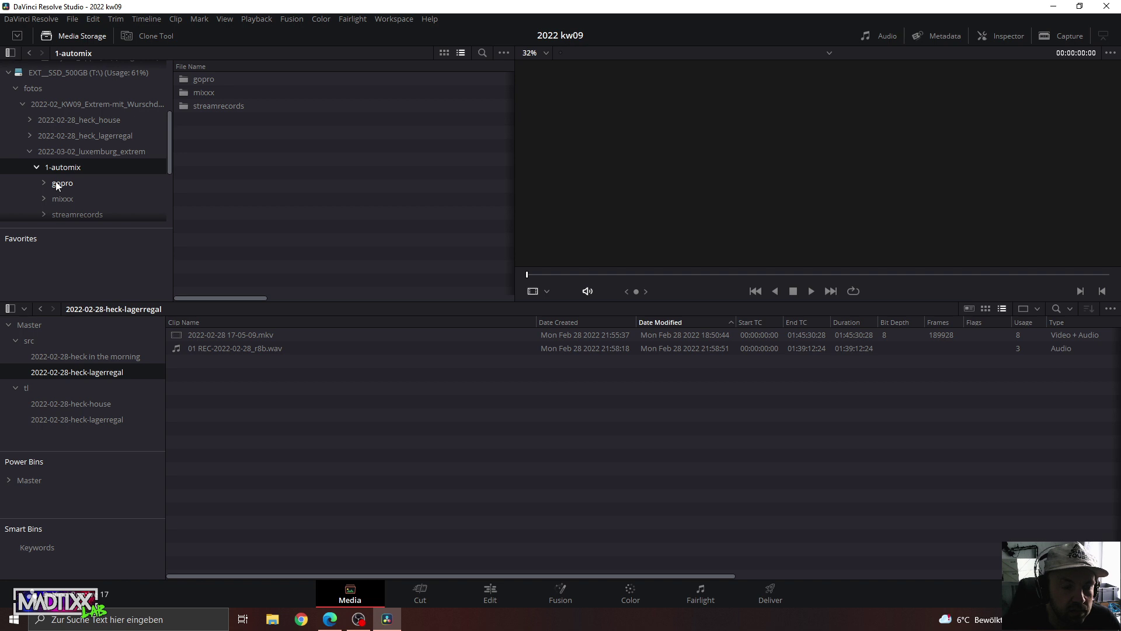
Create a new bin named '2022-03-02 luxemburg 1-auto' inside src.
right_click(37, 344)
left_click(92, 395)
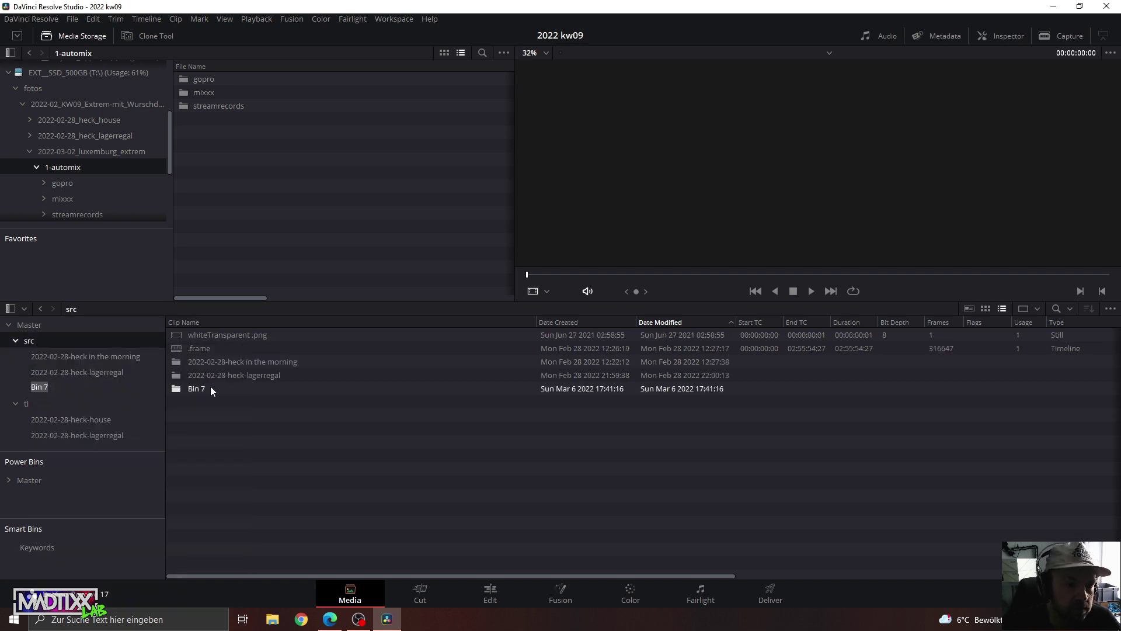
type("202")
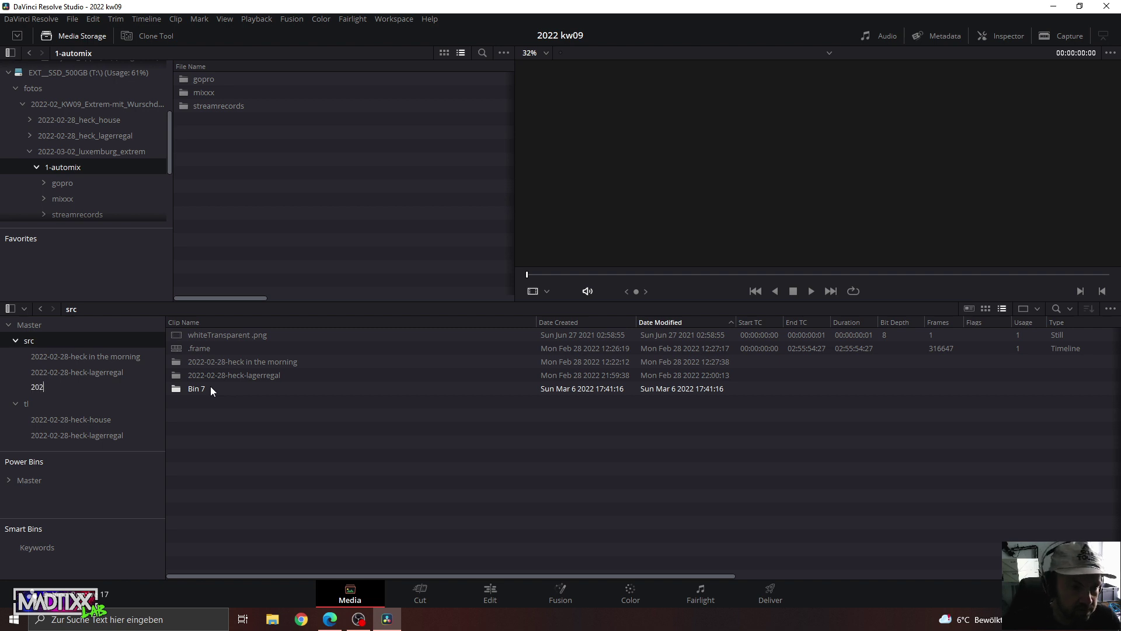
type("2-")
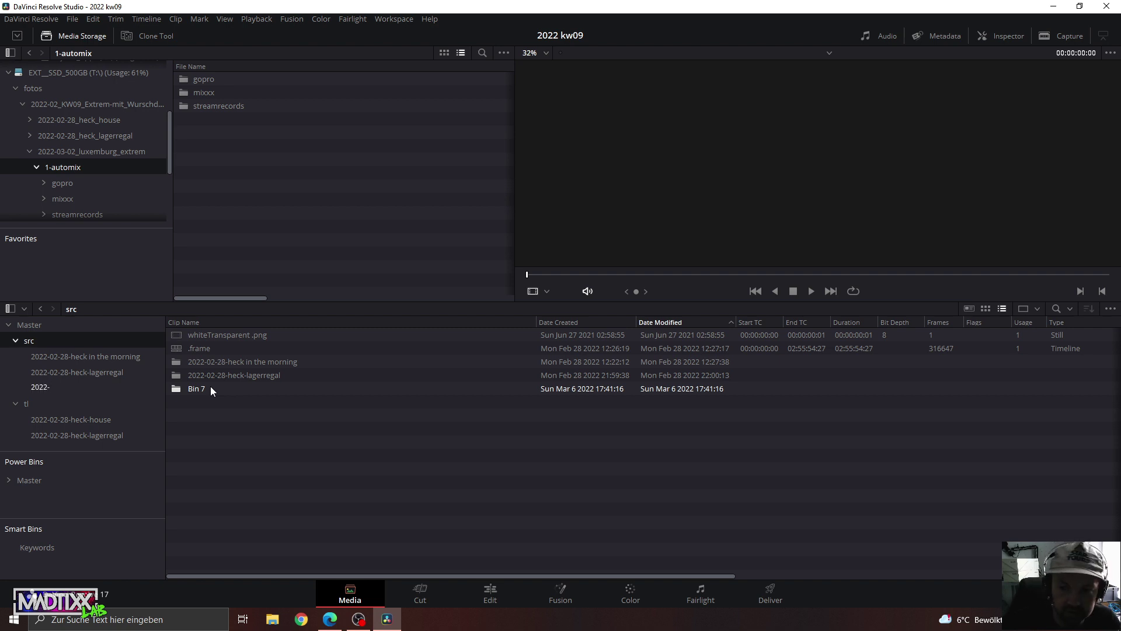
type("03-0")
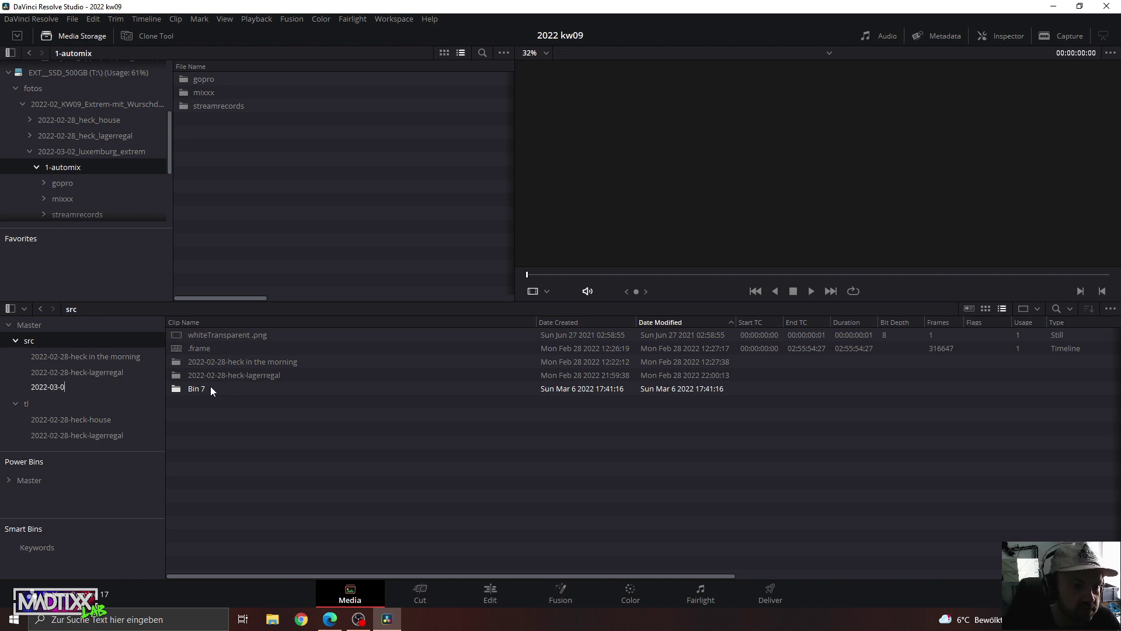
type("2 luxemburg ")
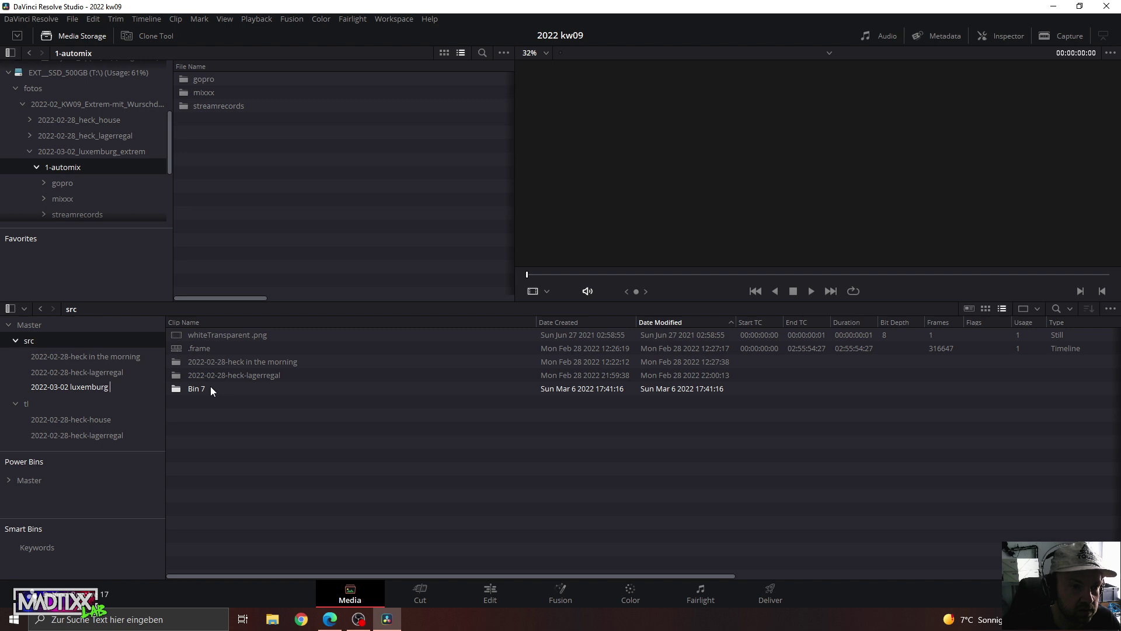
type("1-")
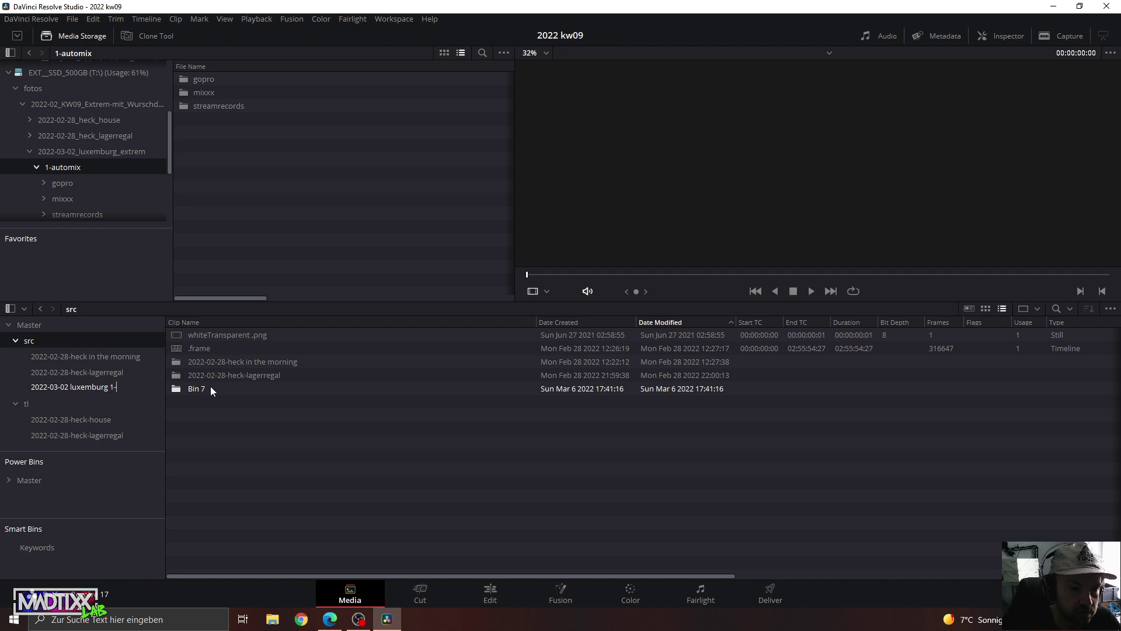
type("auto")
key("Return")
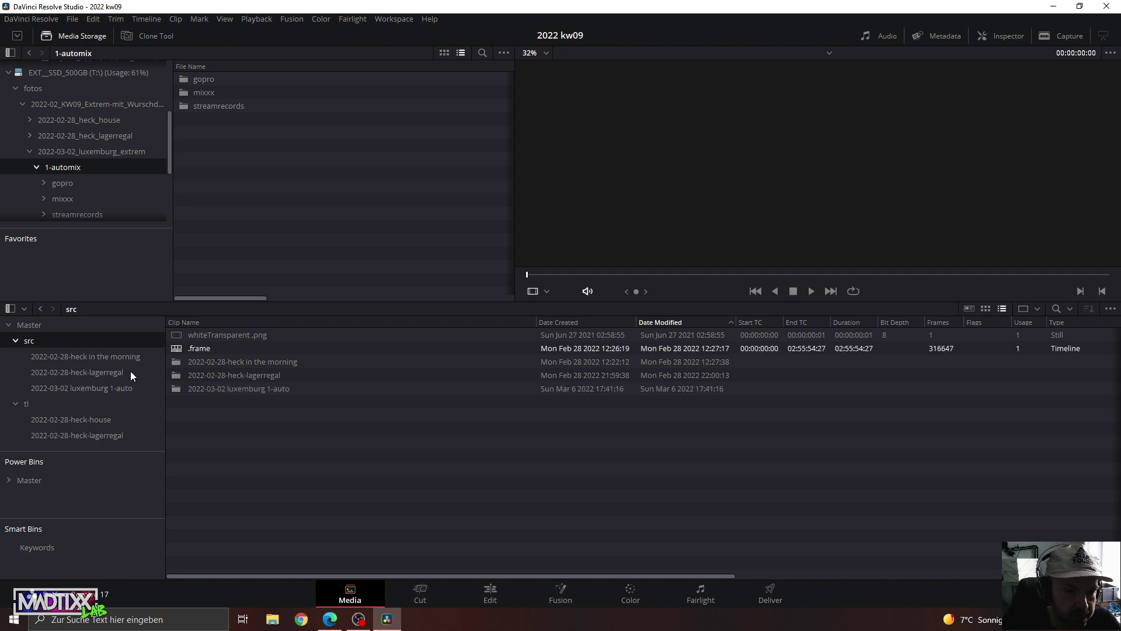
Open the new bin and add a gopro sub-bin inside it.
left_click(81, 388)
right_click(230, 374)
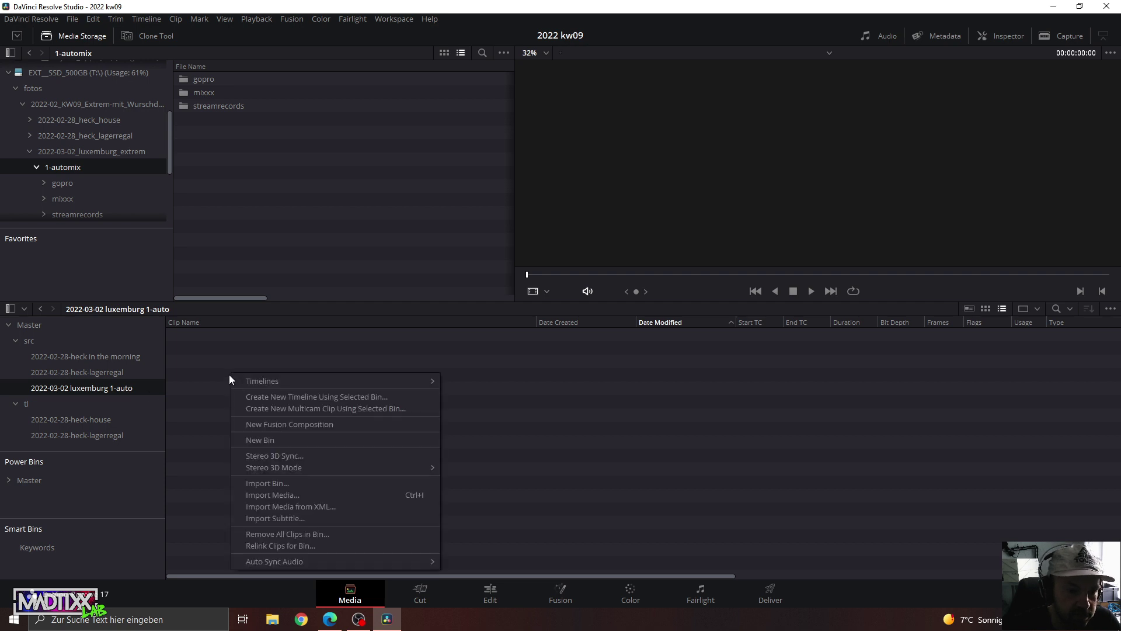
left_click(262, 439)
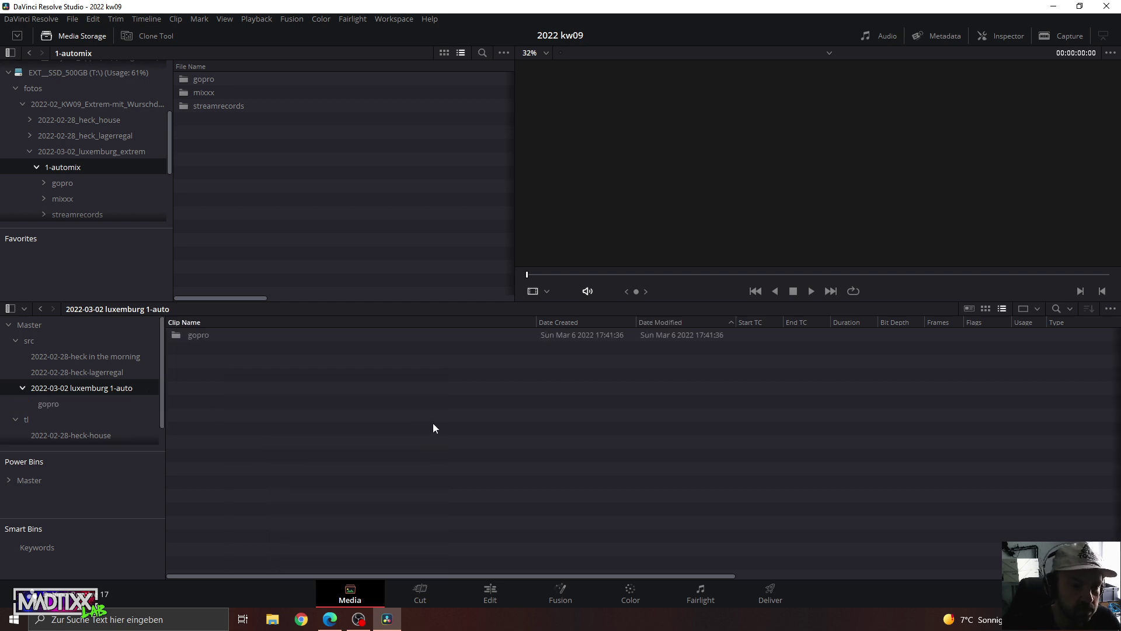
List the gopro folder and preview each clip from GH010227.MP4 through GH030240.MP4.
left_click(43, 182)
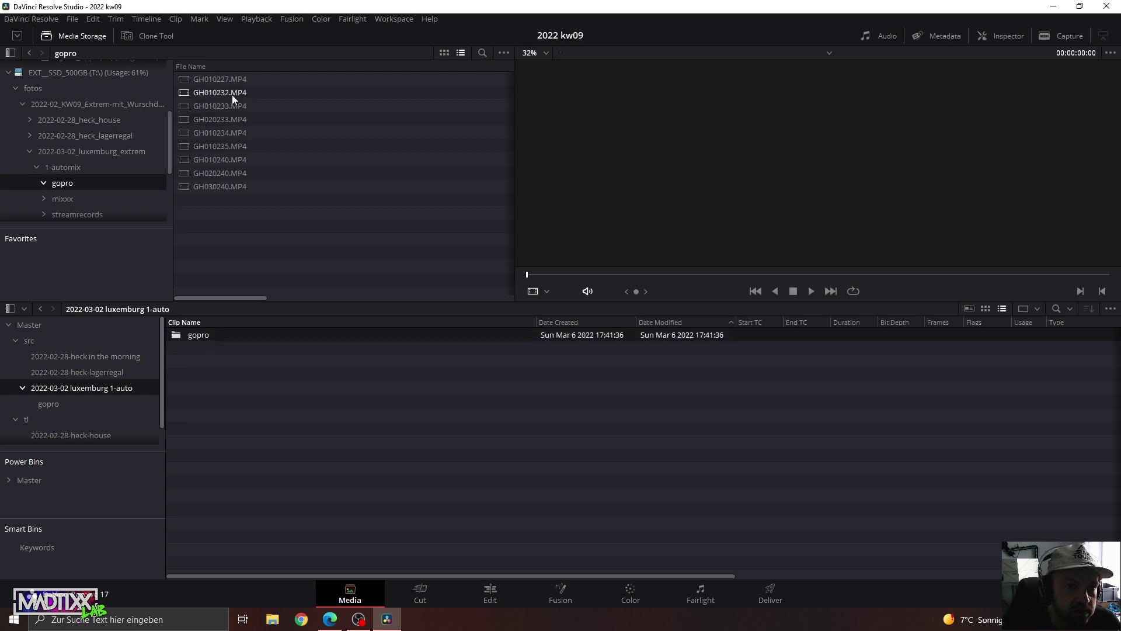
left_click(237, 80)
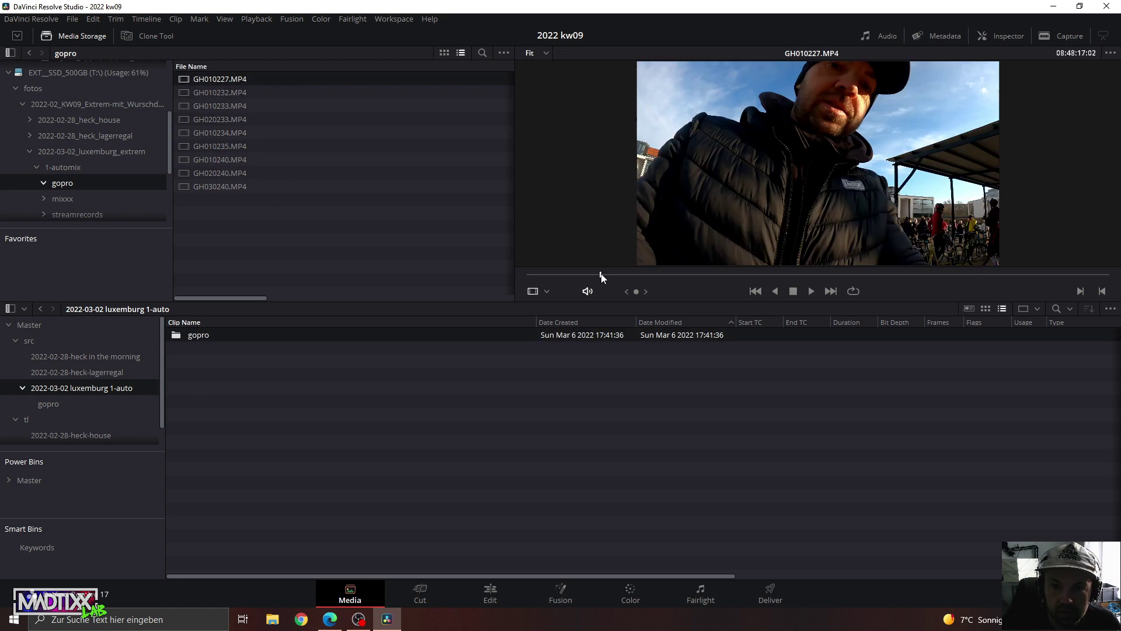
mouse_move(570, 276)
left_mouse_down()
mouse_move(682, 275)
mouse_move(591, 284)
mouse_move(607, 279)
left_mouse_up()
left_click(240, 93)
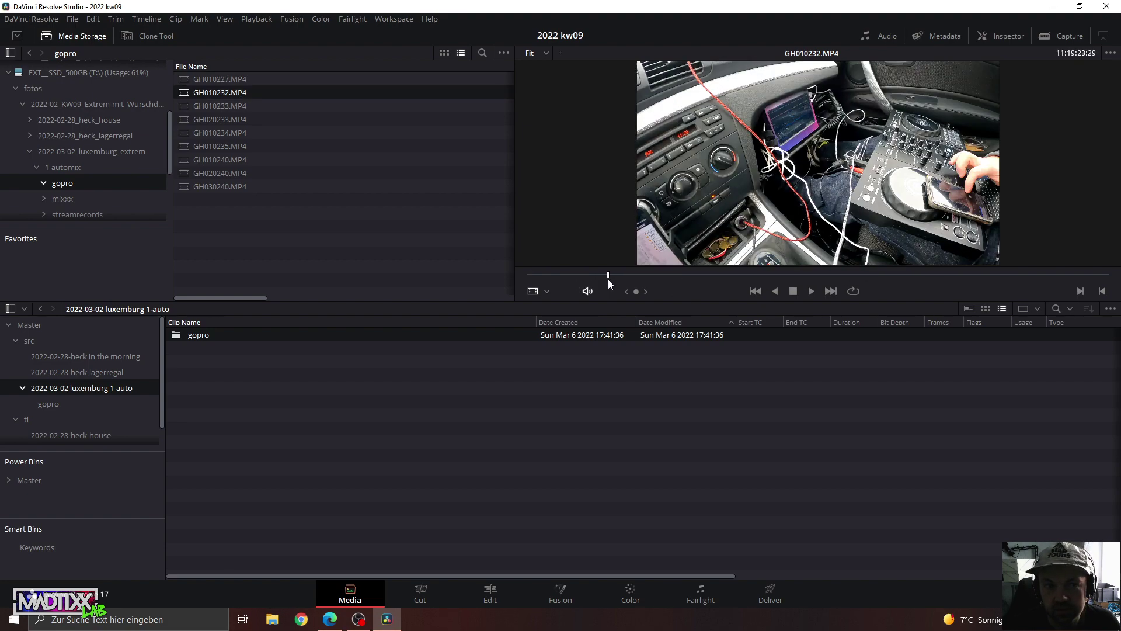
left_click(234, 105)
left_click(269, 117)
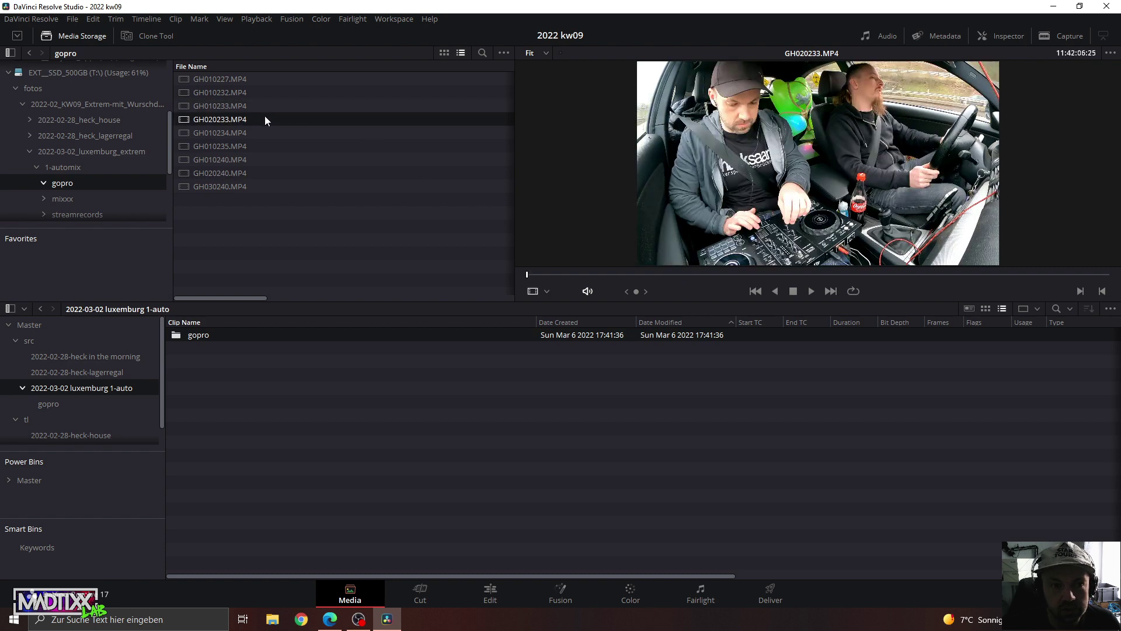
left_click(255, 147)
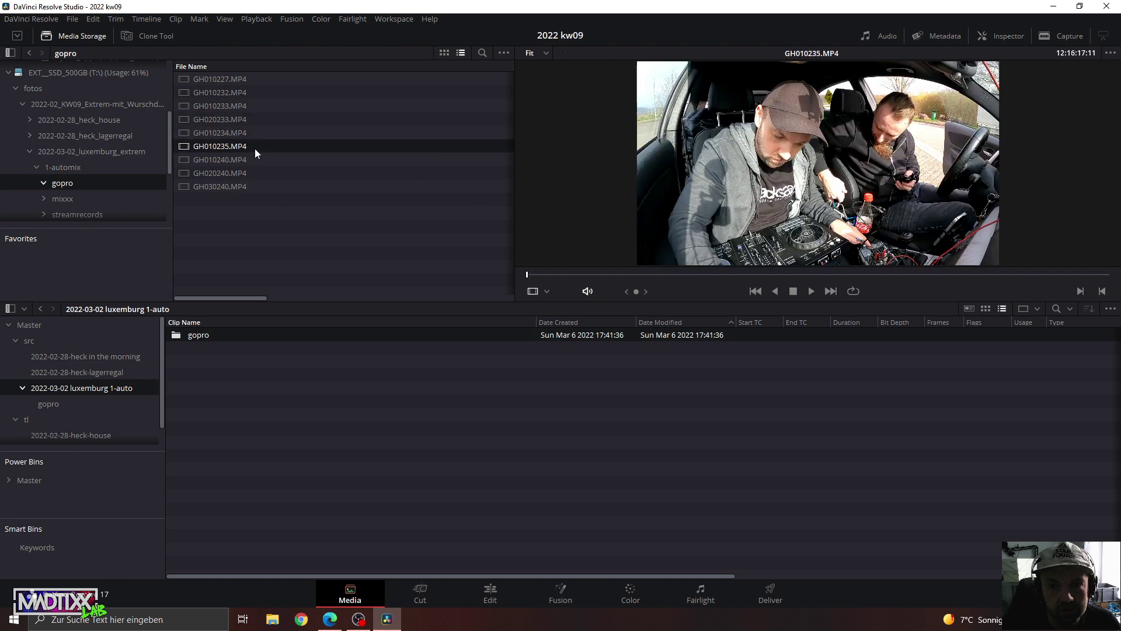
left_click(251, 159)
left_click(250, 171)
left_click(252, 186)
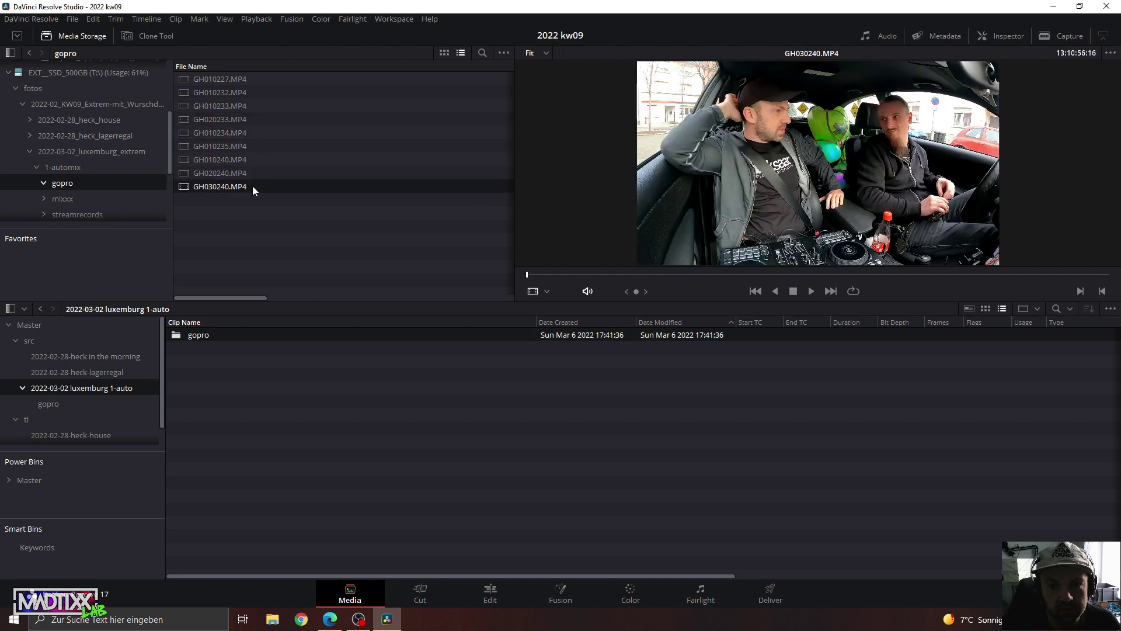
Play GH010227 from a later point, preview GH010232, and show the files as thumbnails.
left_click(243, 106)
left_click(256, 79)
left_click_drag(772, 274, 965, 274)
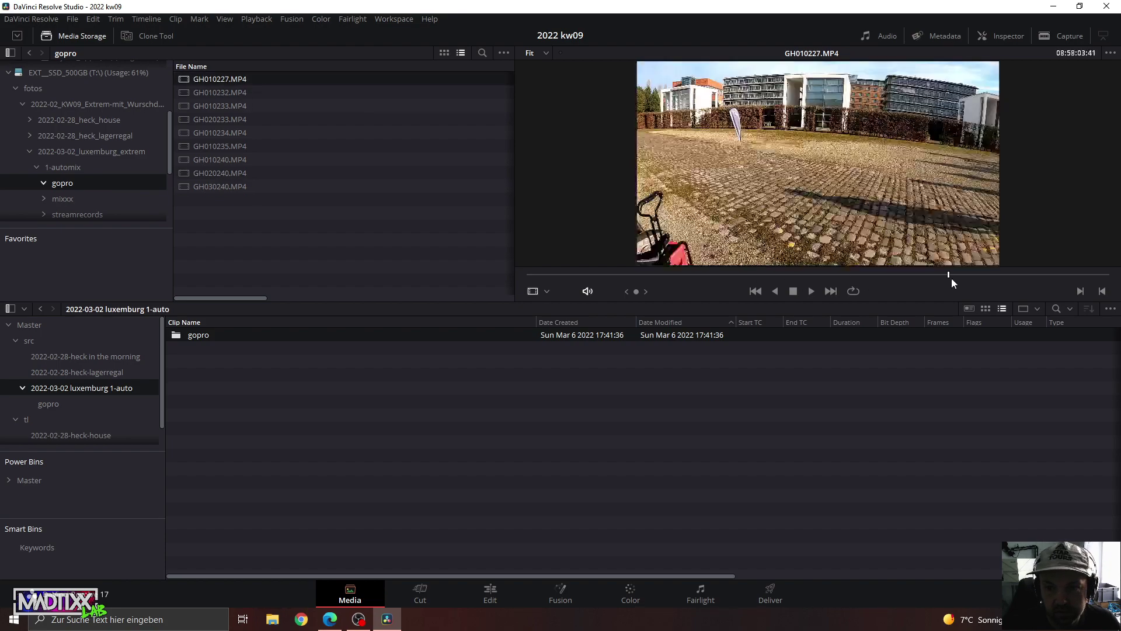
left_click(814, 292)
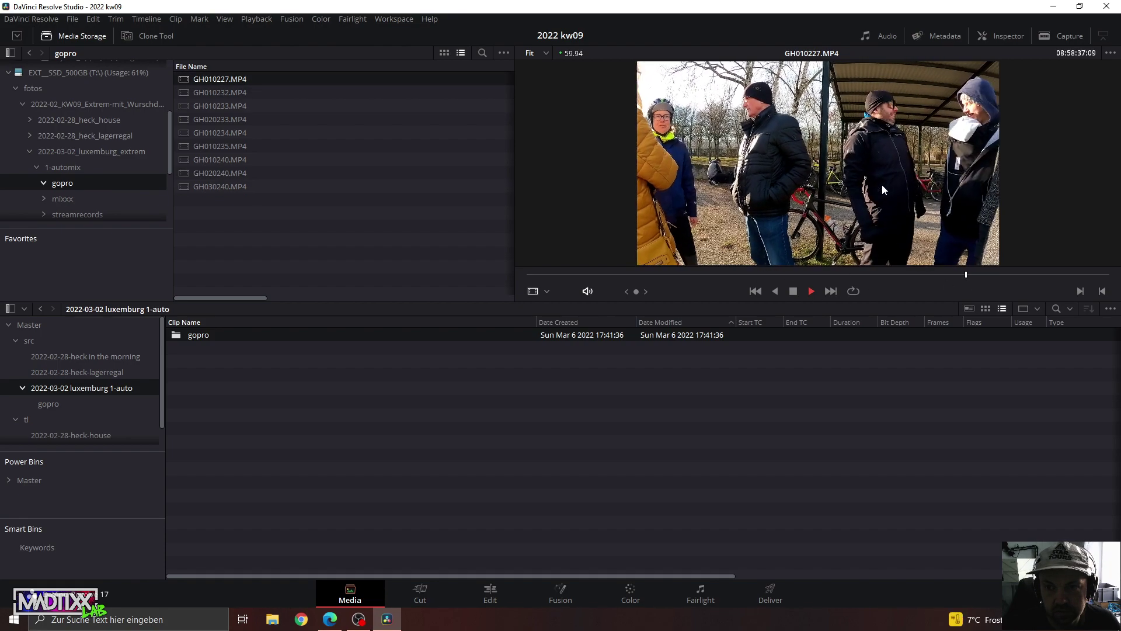
left_click(793, 290)
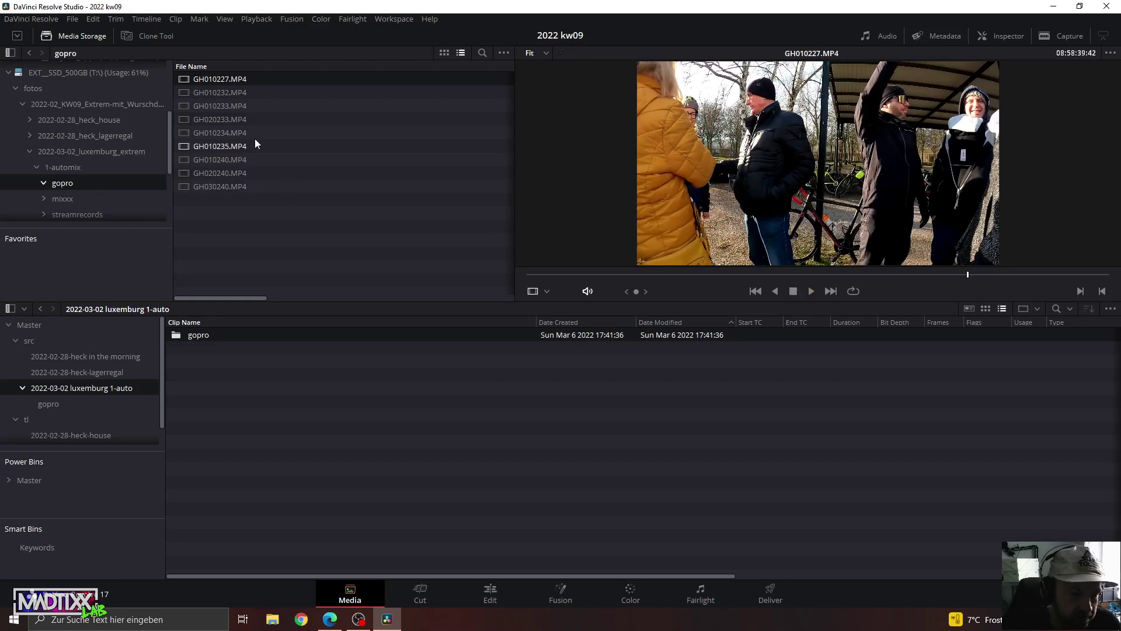
left_click(223, 94)
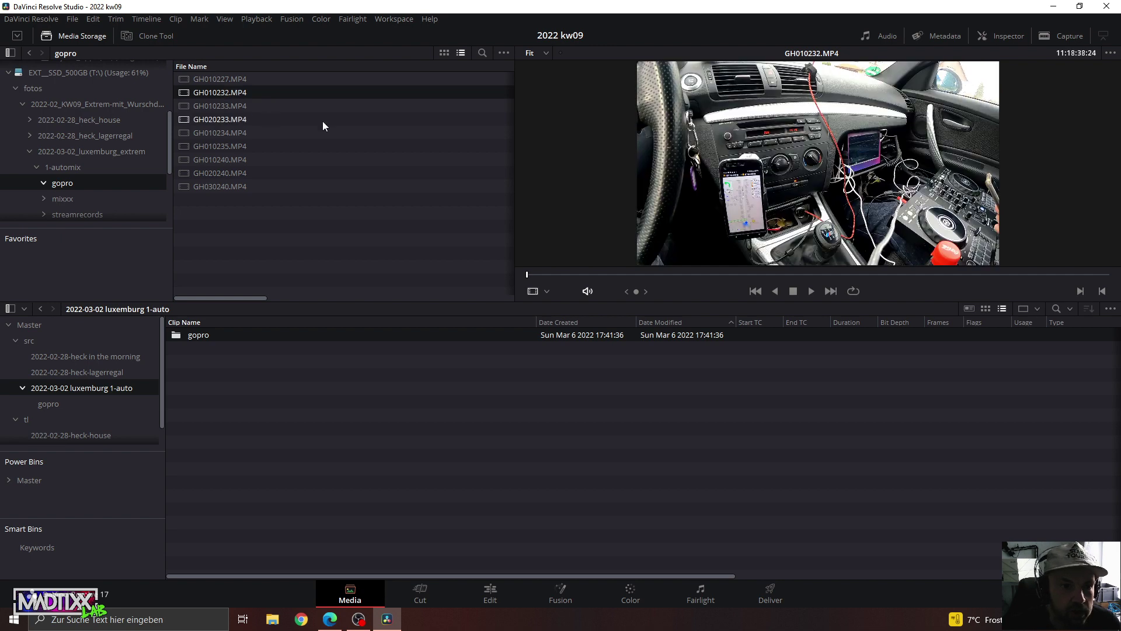
left_click(444, 53)
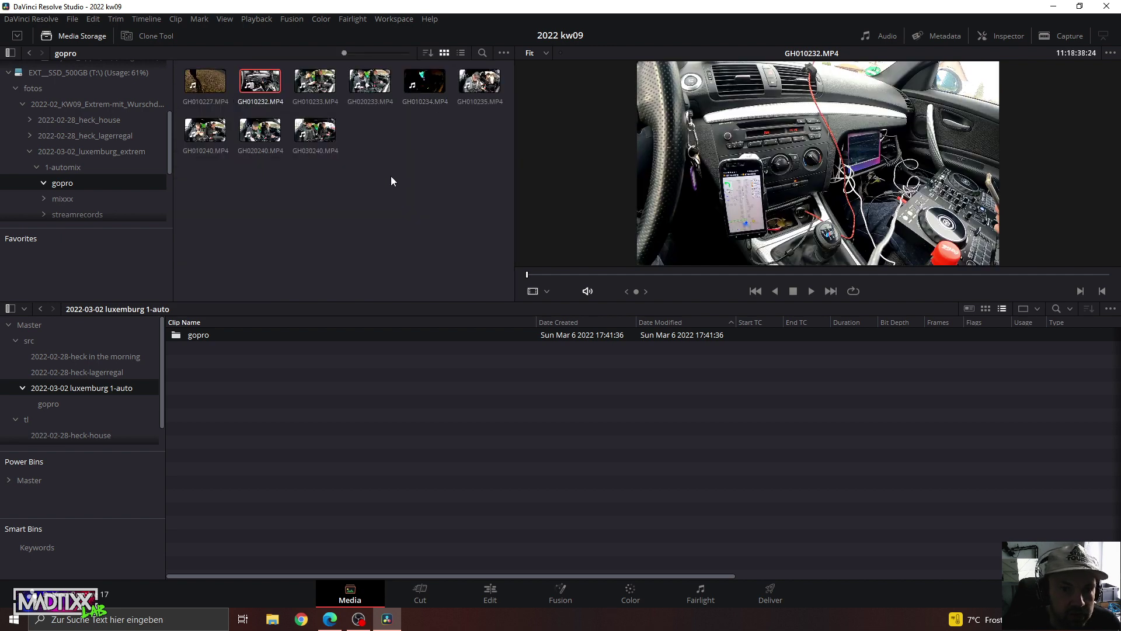
Show media storage as a detailed list and resize columns to reveal frames and resolution.
left_click(461, 54)
left_click_drag(264, 299, 219, 284)
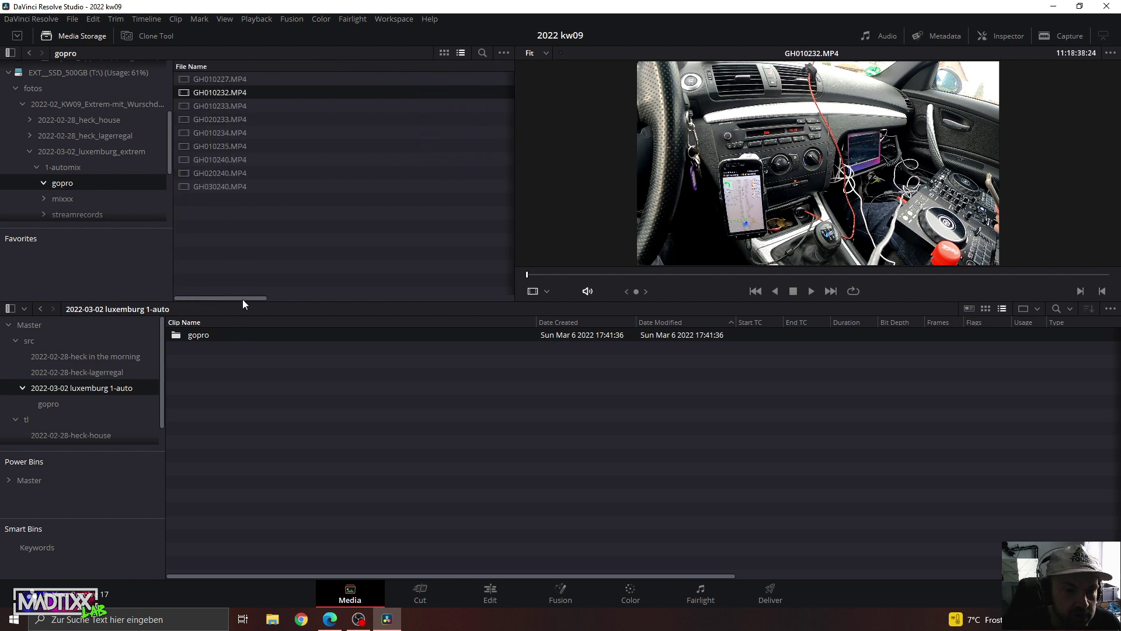
left_click_drag(243, 299, 304, 298)
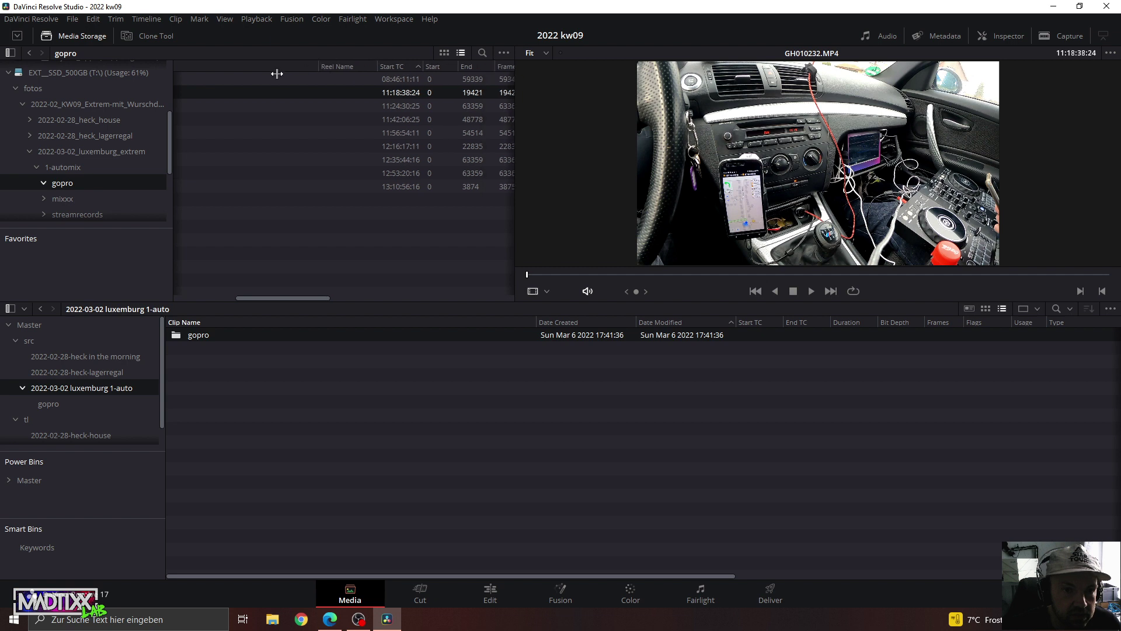
mouse_move(310, 298)
left_mouse_down()
mouse_move(236, 303)
mouse_move(317, 245)
left_mouse_up()
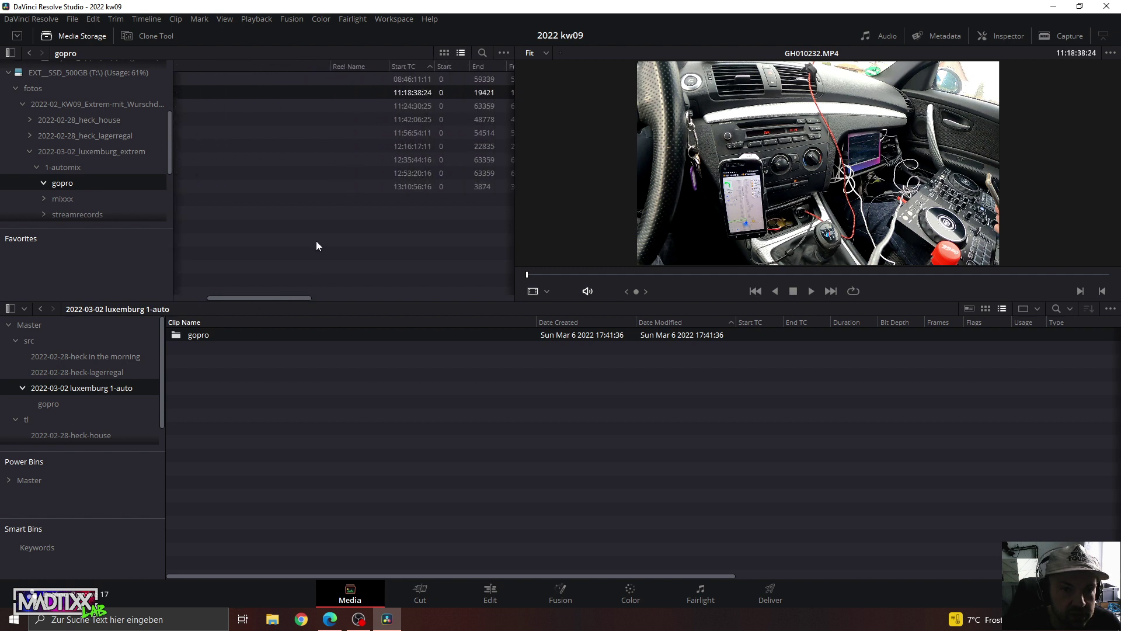
left_click_drag(329, 67, 286, 65)
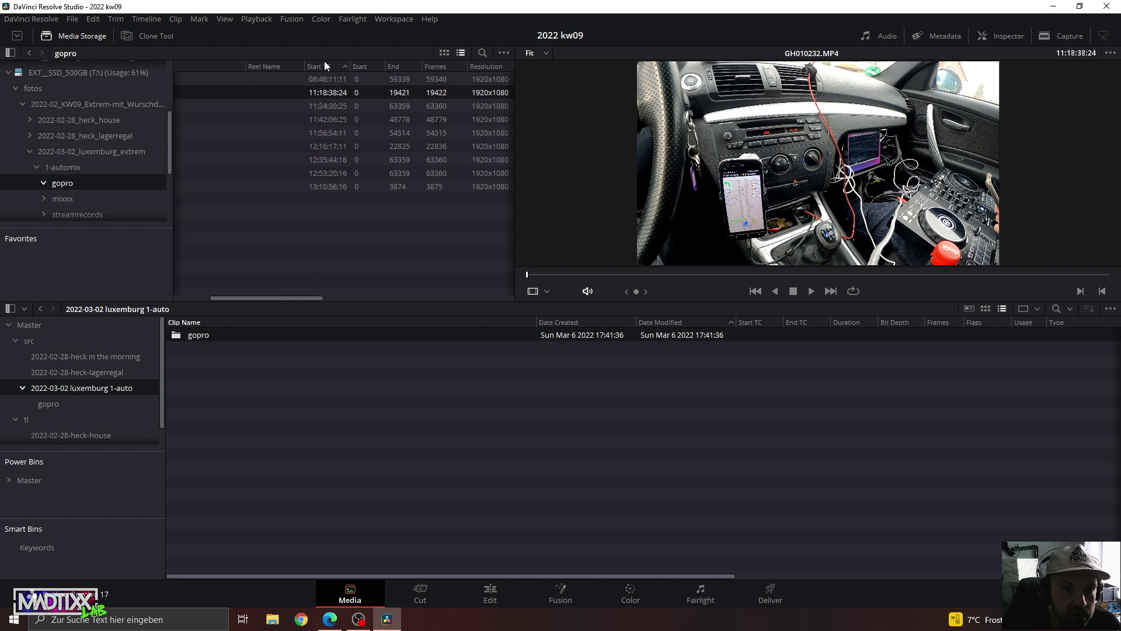
left_click_drag(304, 299, 255, 294)
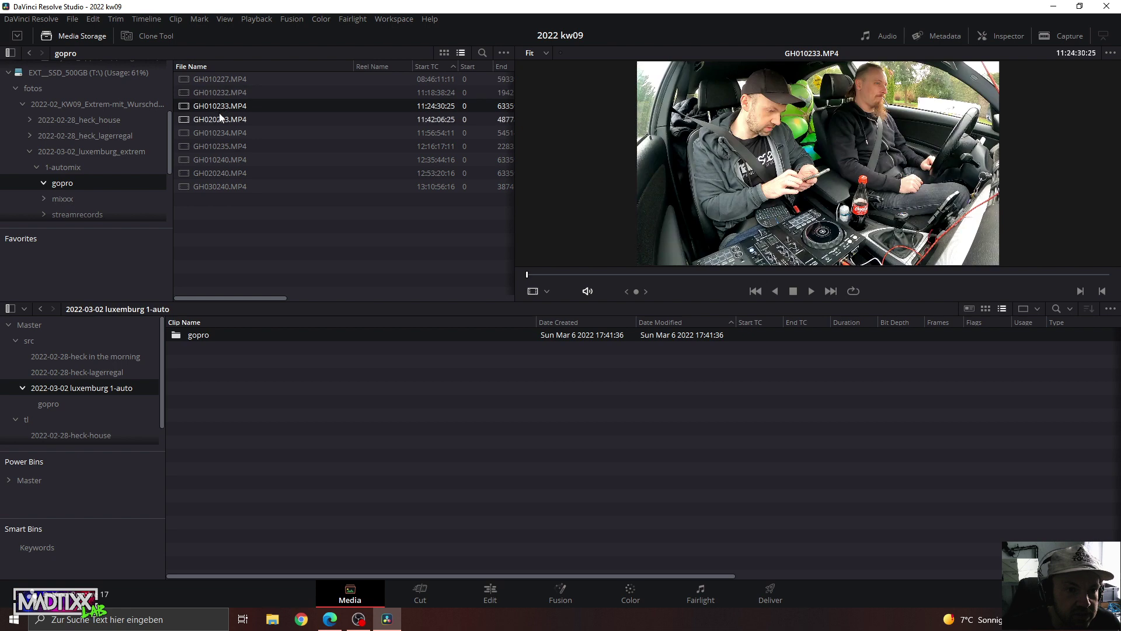
Add clips GH010232.MP4 through GH030240.MP4 to the gopro bin.
left_click(221, 132)
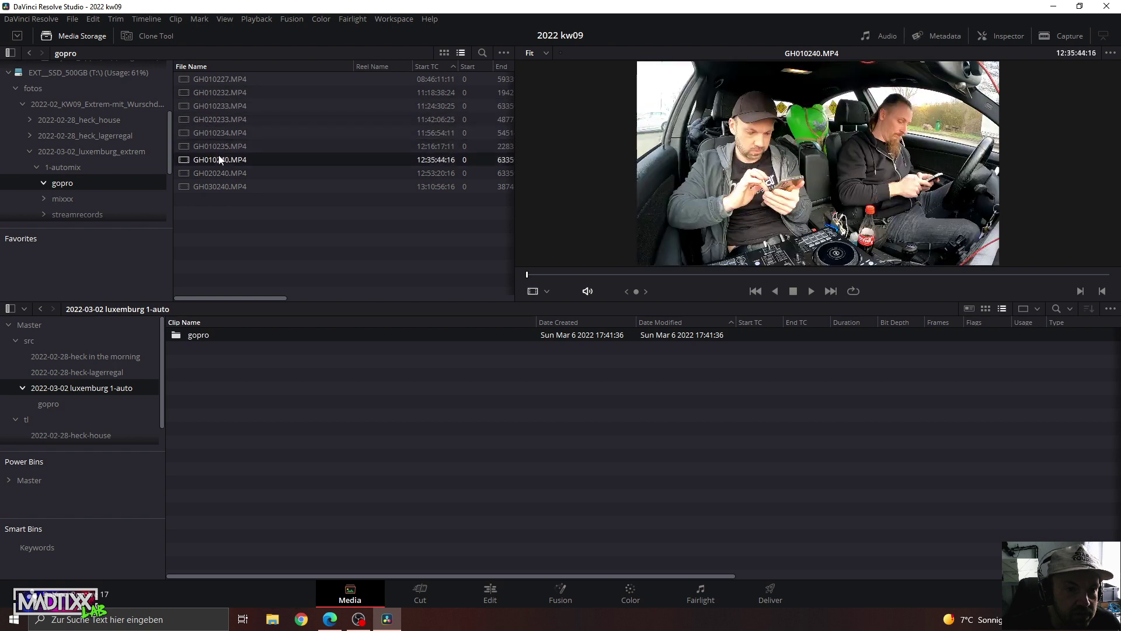
left_click(222, 174)
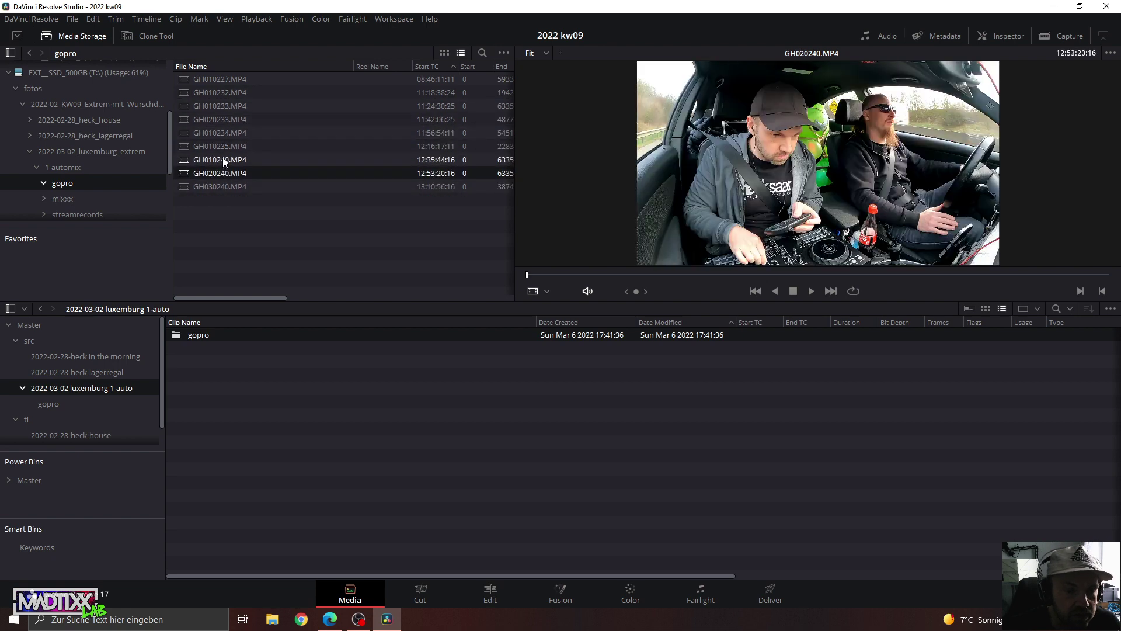
left_click(232, 91)
left_click(223, 188, "shift")
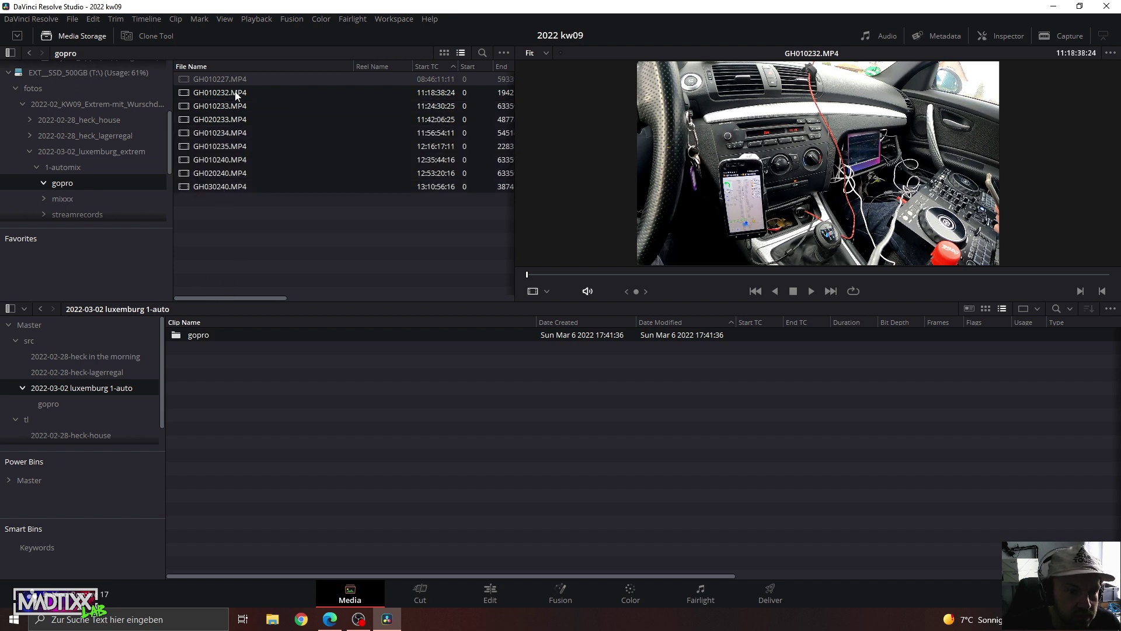
left_click_drag(236, 95, 55, 404)
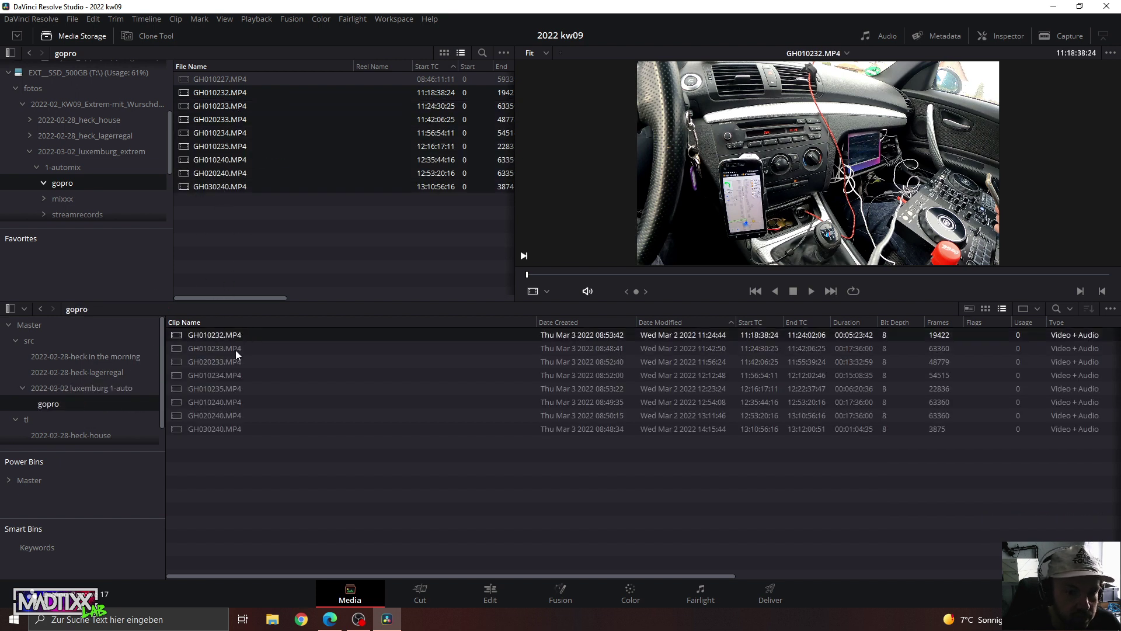
Preview GH010232.MP4 and GH010233.MP4 in the viewer, skipping to later moments.
left_click(593, 274)
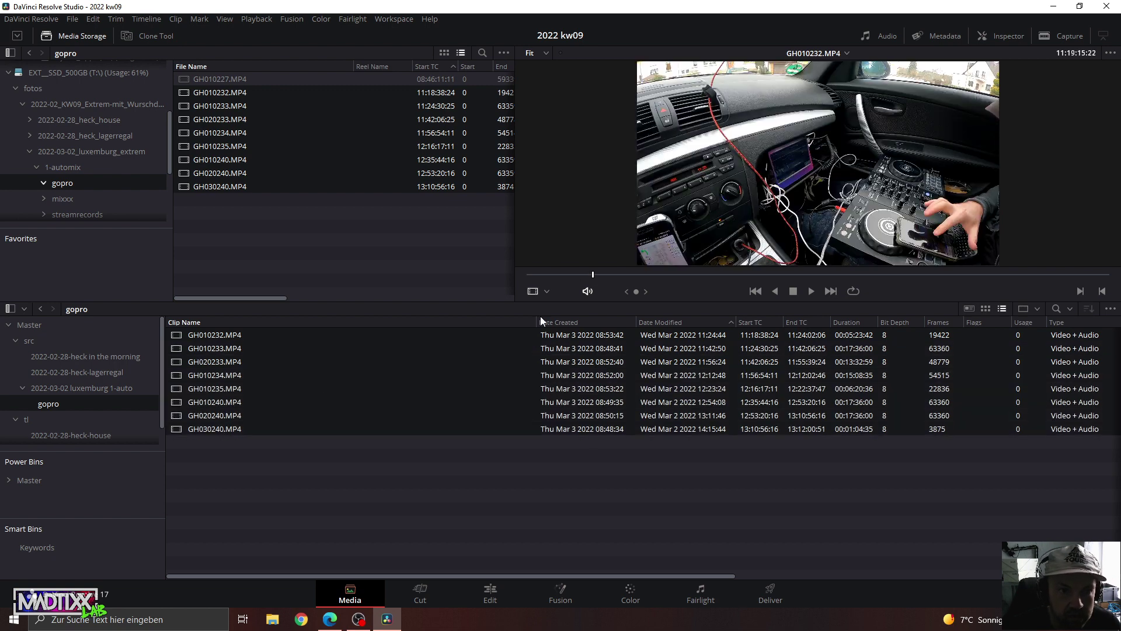
left_click(246, 334)
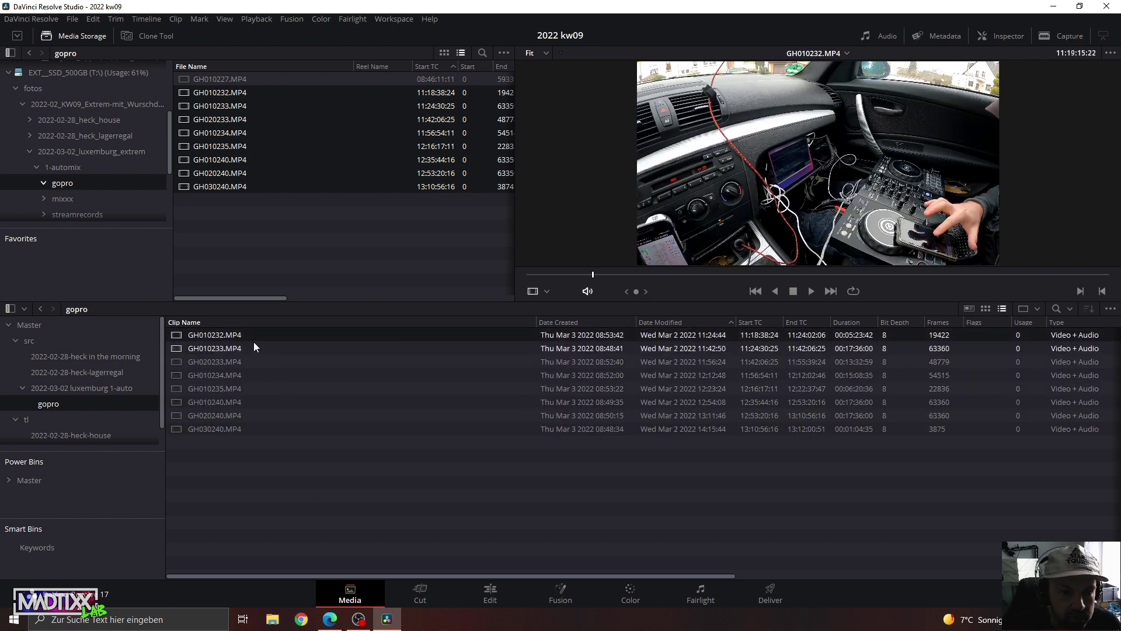
left_click(241, 345)
left_click(246, 93)
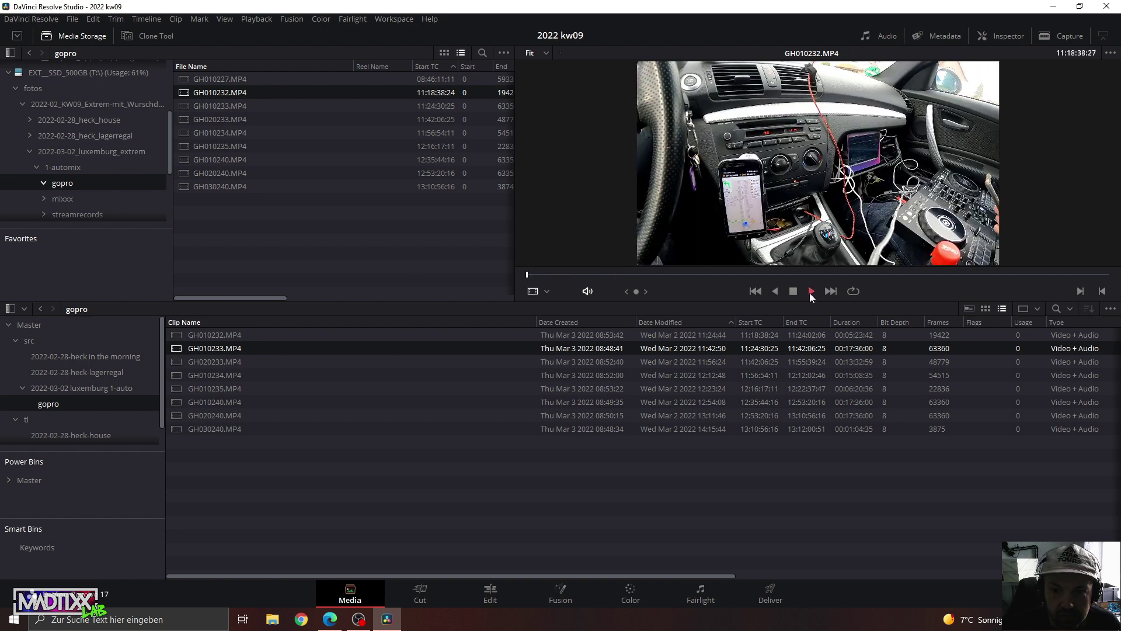
left_click_drag(824, 276, 1037, 274)
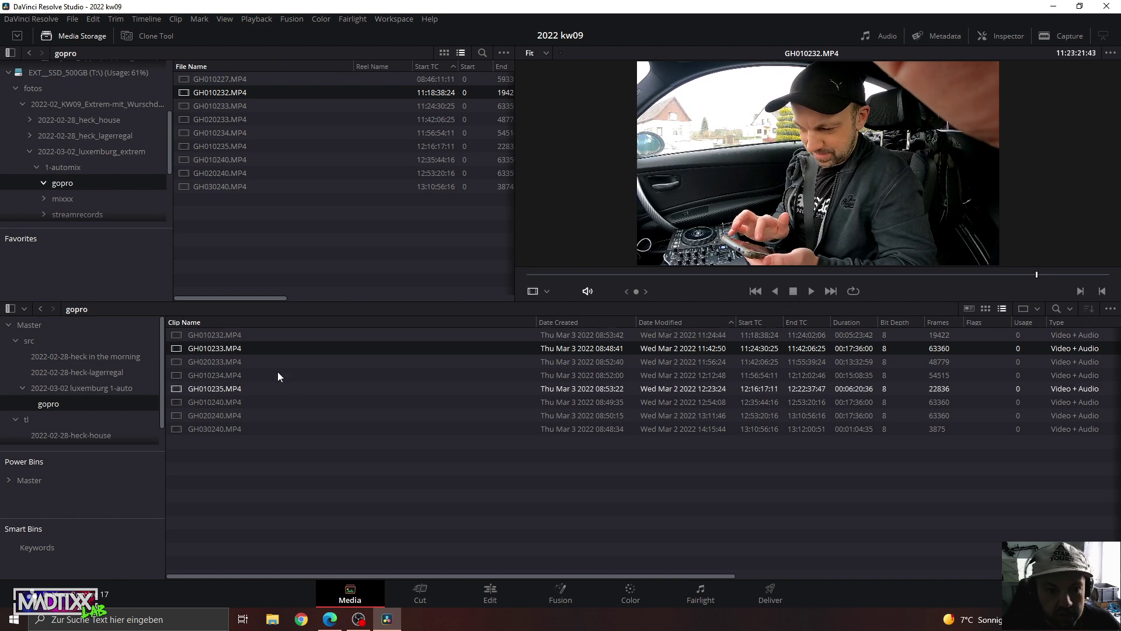
Pick GH010232 in the gopro bin, play back GH010233, and go up to the parent bin.
left_click(231, 335)
left_click(232, 336)
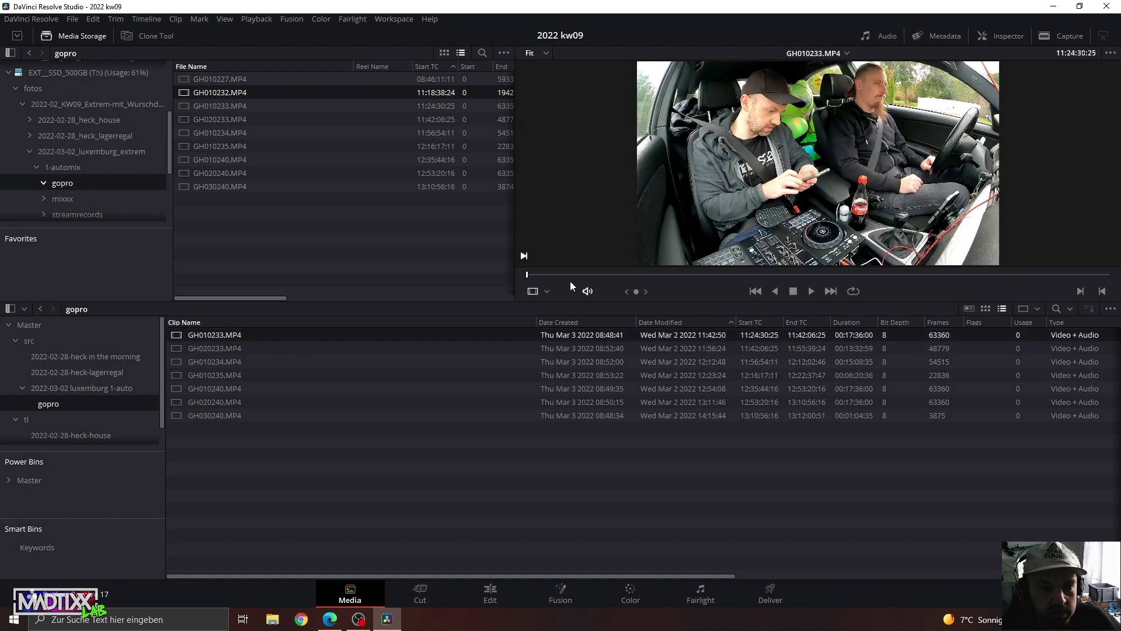
left_click(729, 273)
key("space")
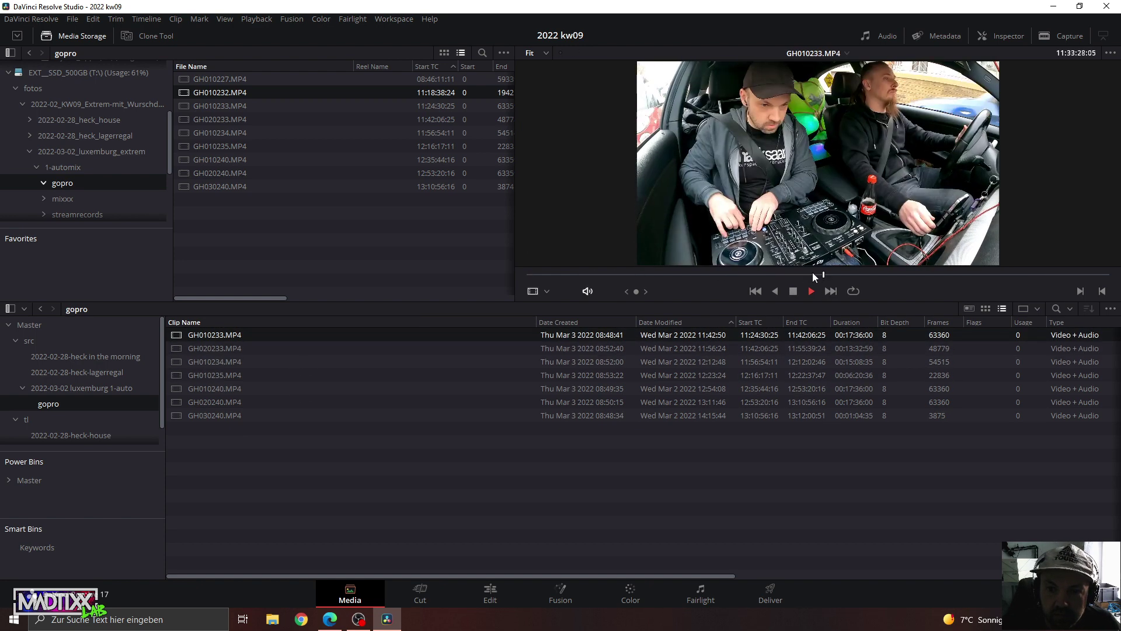
left_click(589, 274)
key("space")
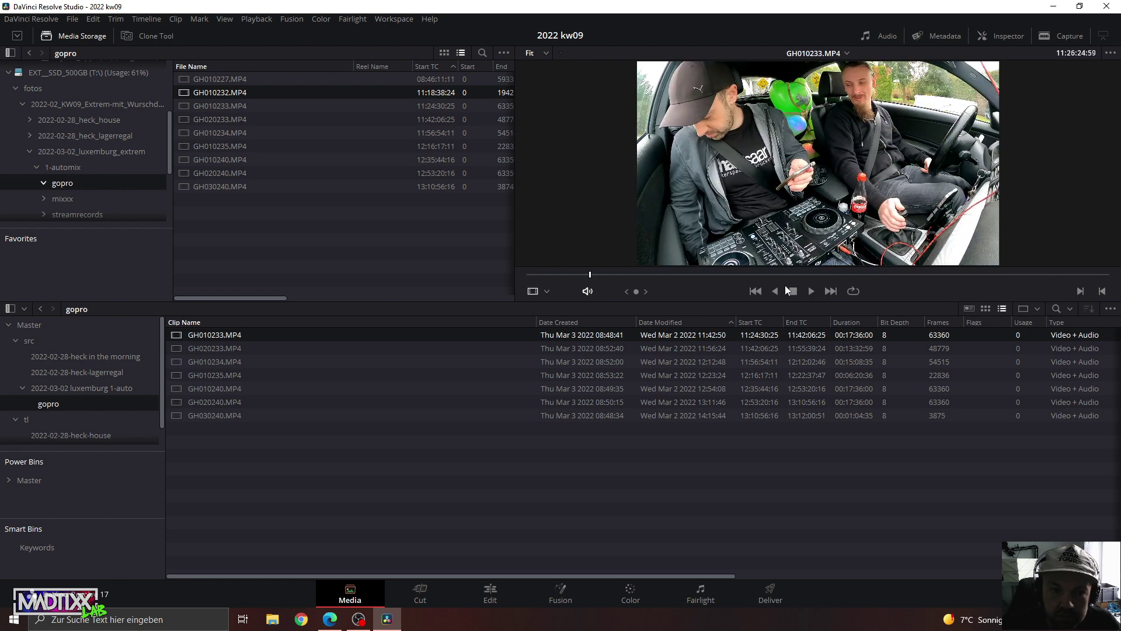
left_click(69, 388)
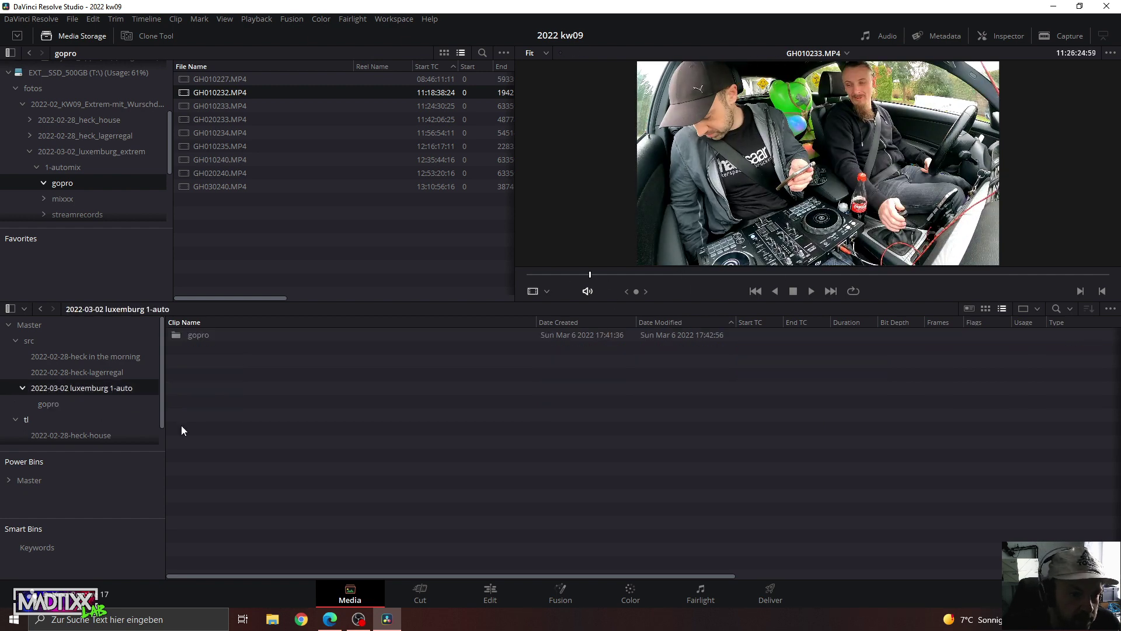
Create a mixxx bin and add the 2022-03-01_10h47m10s_r8b.wav recording to it.
right_click(212, 363)
left_click(250, 422)
type("mixxx")
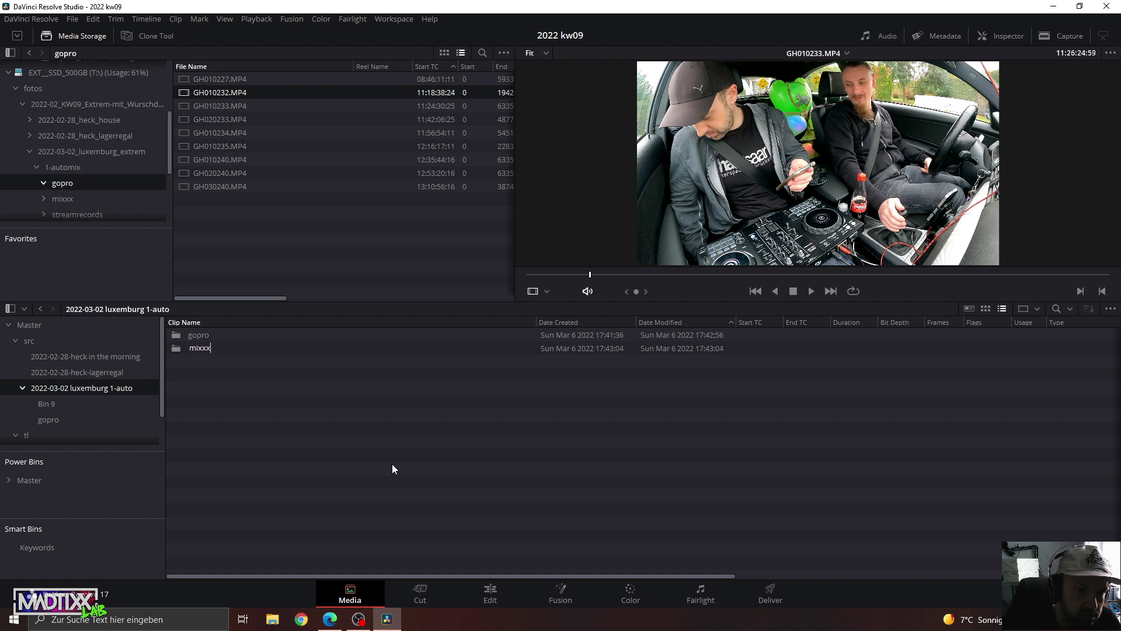
key("Return")
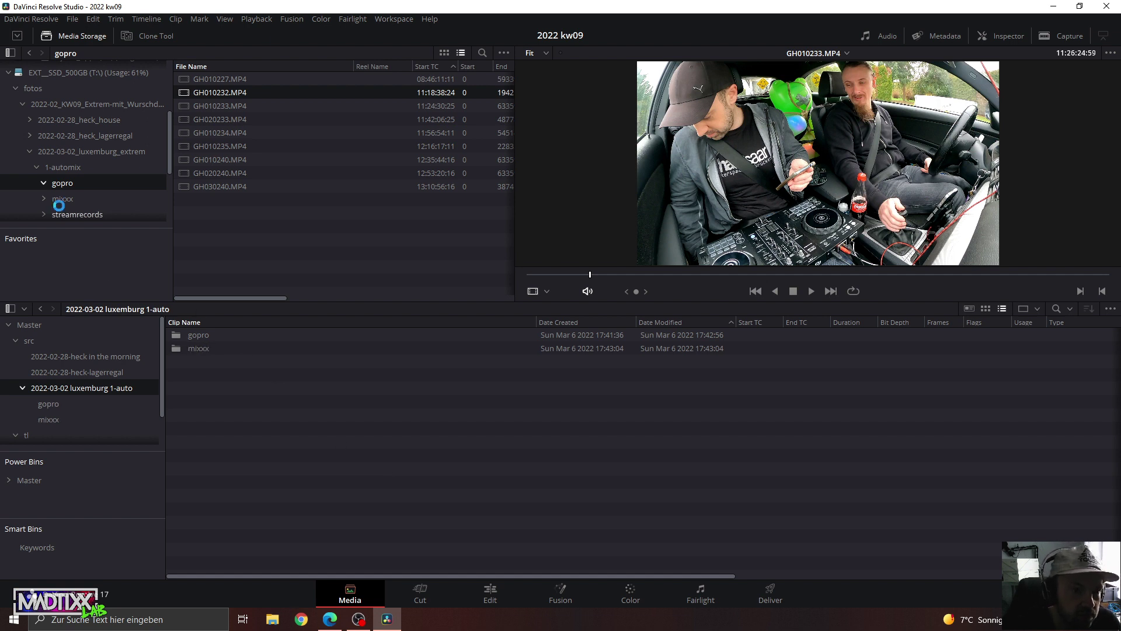
left_click(53, 202)
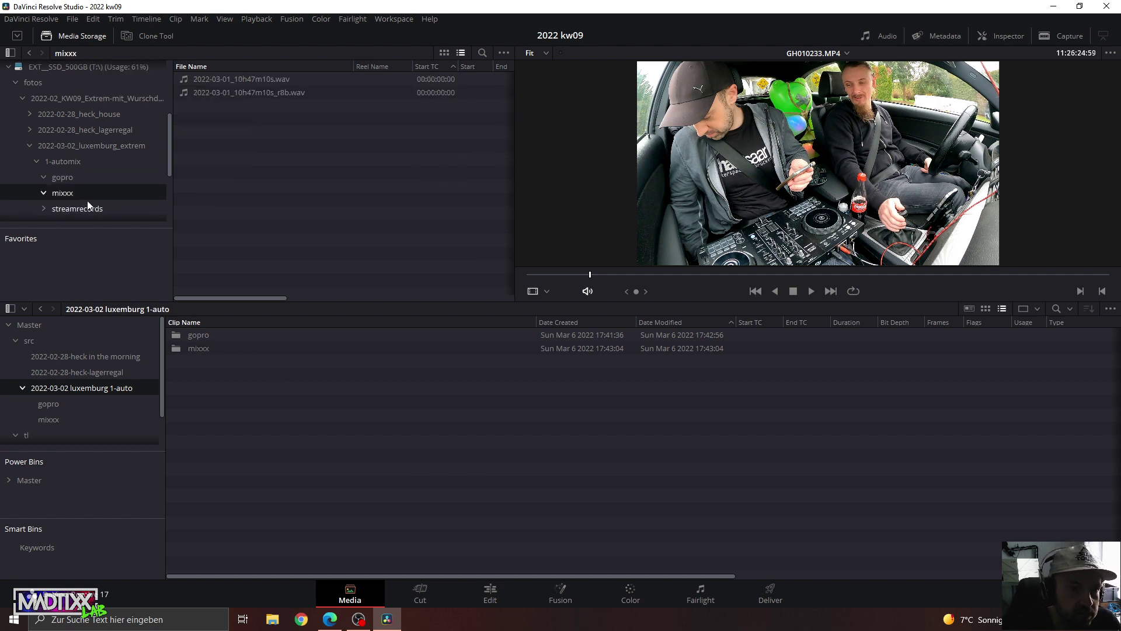
left_click(273, 91)
left_click_drag(253, 91, 201, 348)
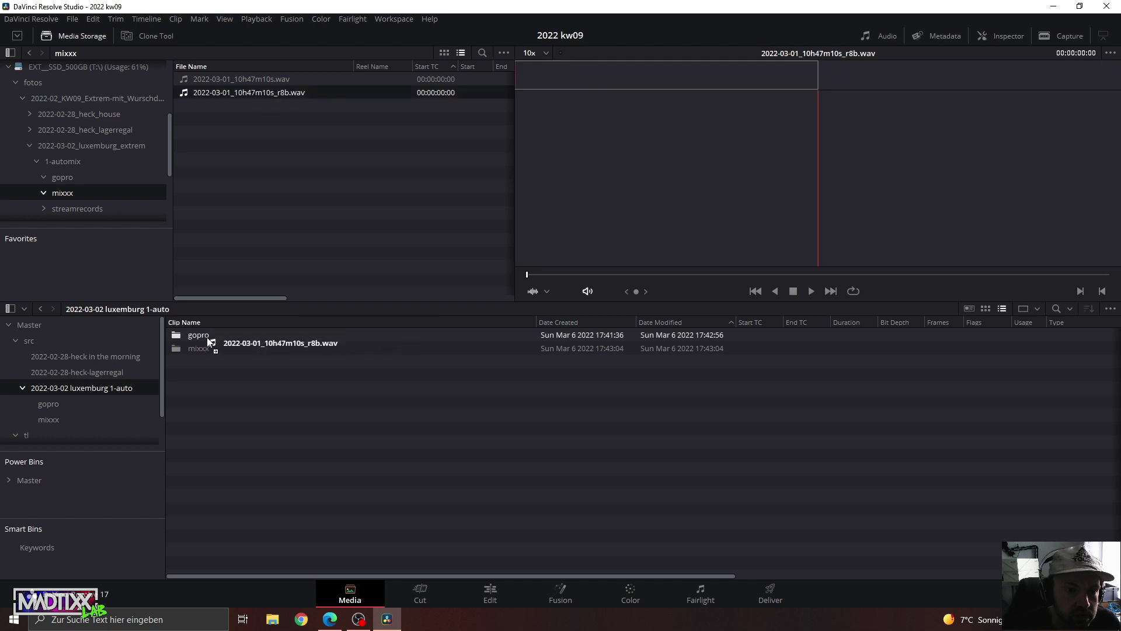
Preview GH010233.MP4 in the gopro bin and expand the tl bin.
left_click(65, 402)
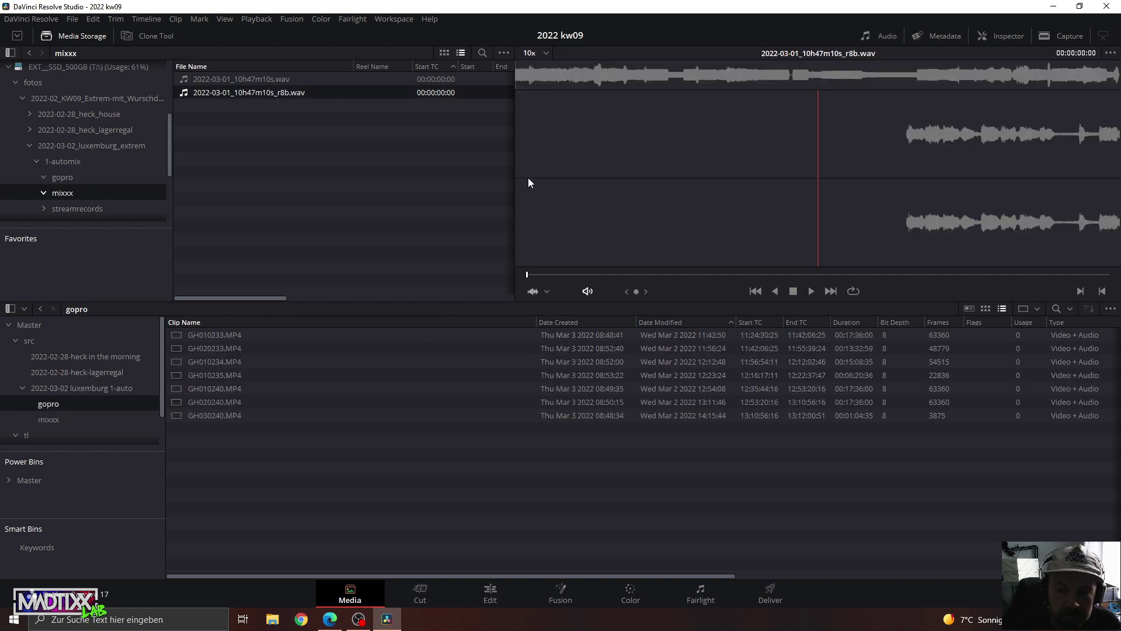
left_click(210, 335)
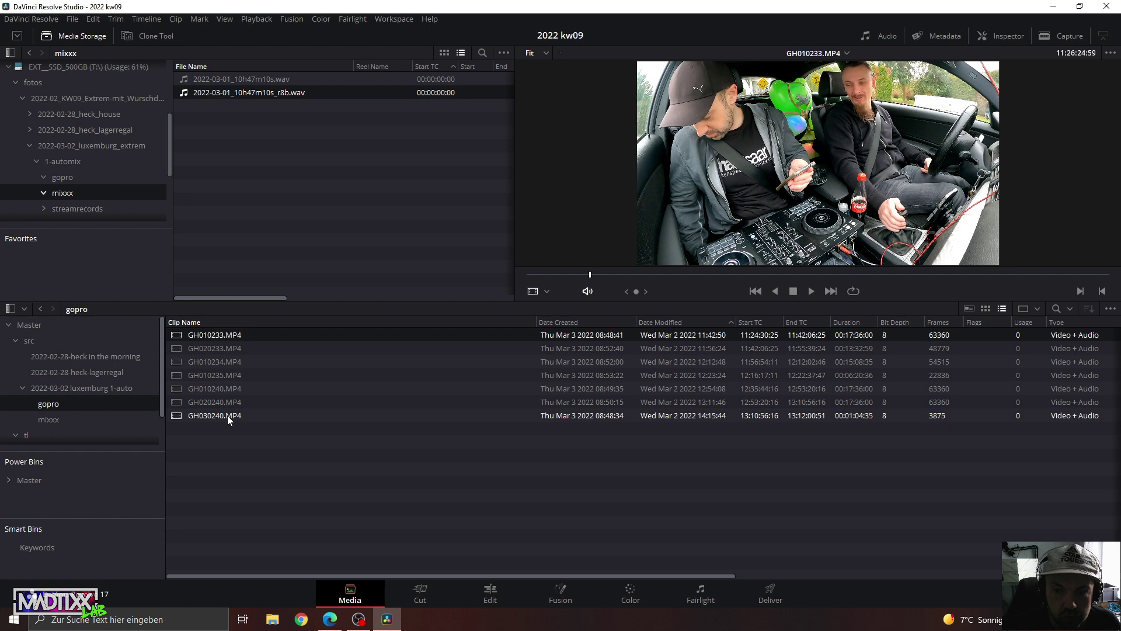
left_click(230, 428)
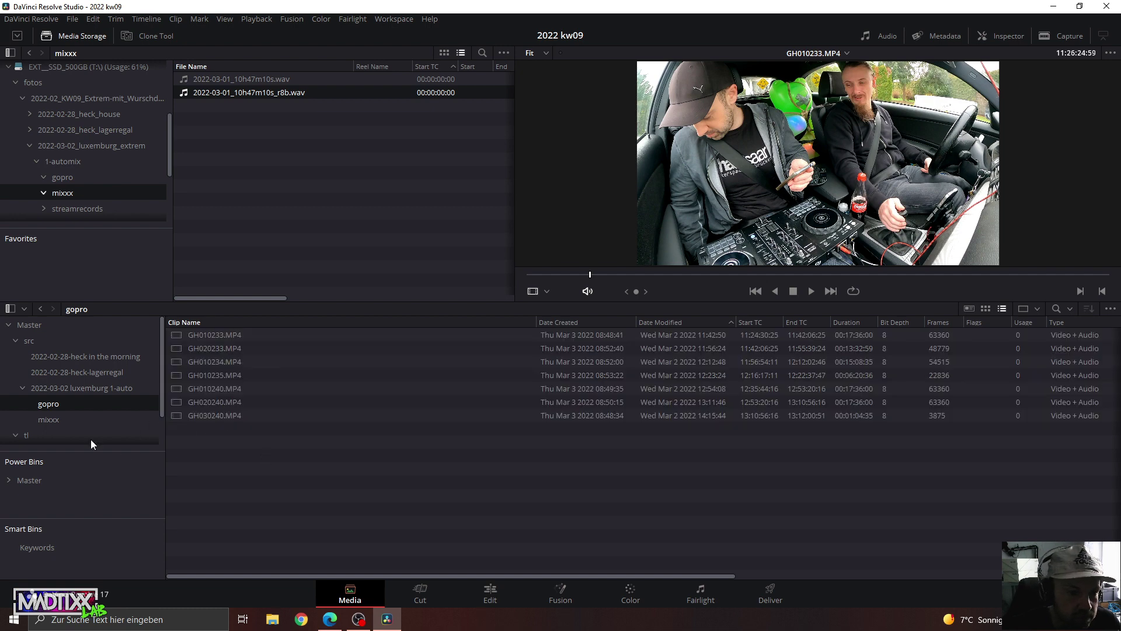
scroll(90, 439, "down", 2)
left_click(16, 402)
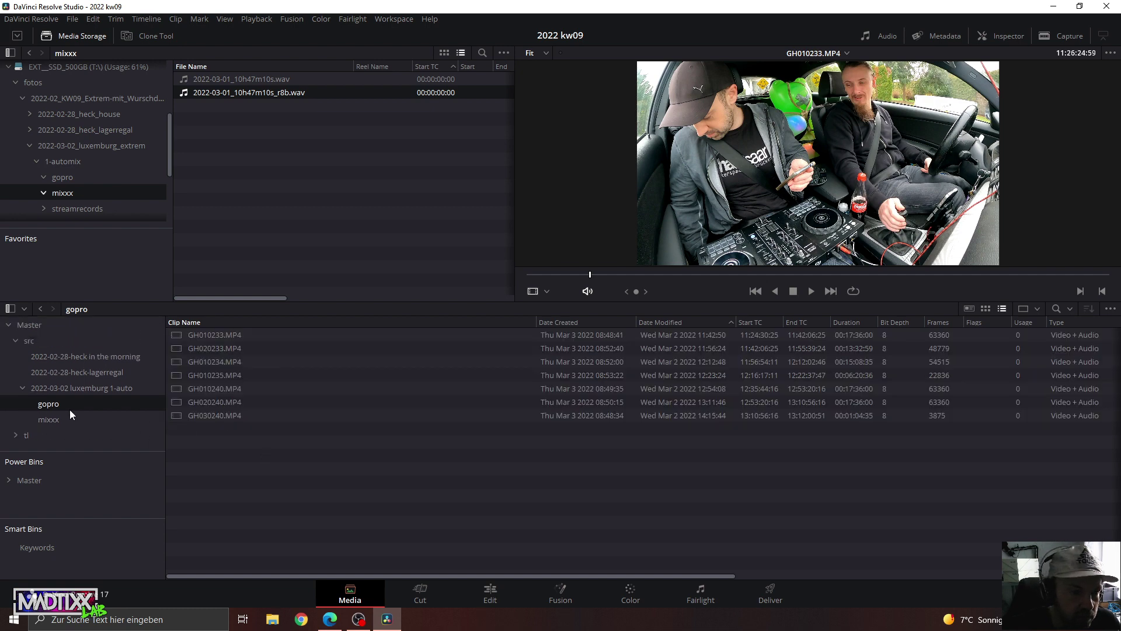
left_click(26, 436)
left_click(15, 435)
scroll(86, 413, "down", 1)
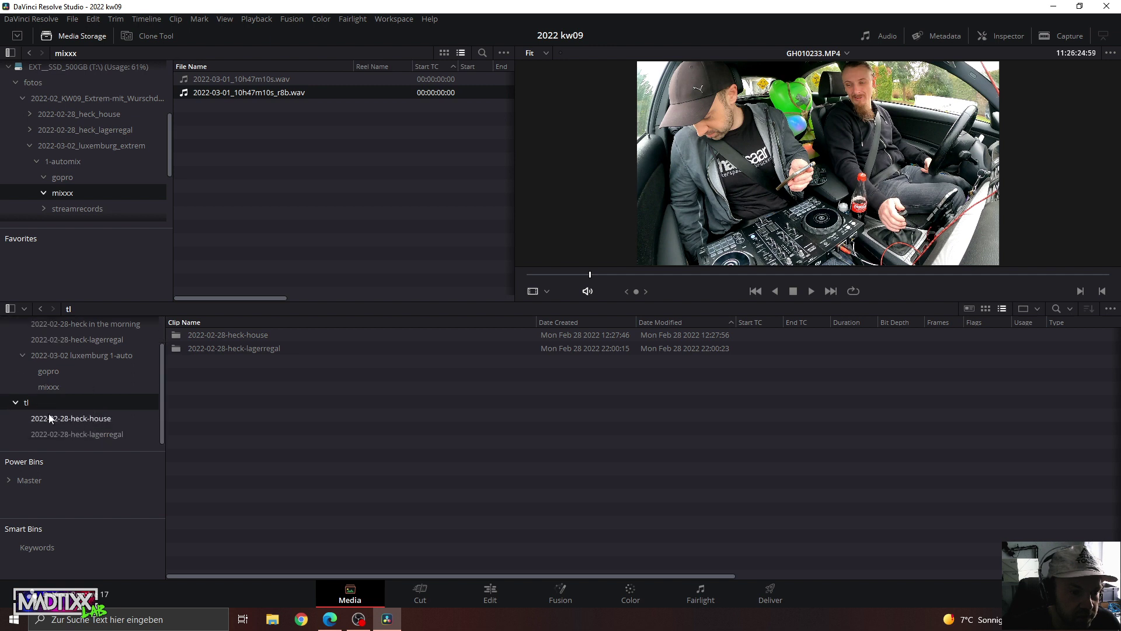
Add a bin '2022-03-02 luxemburg 1-auto' under tl and list the seven gopro clips.
right_click(29, 409)
left_click(117, 188)
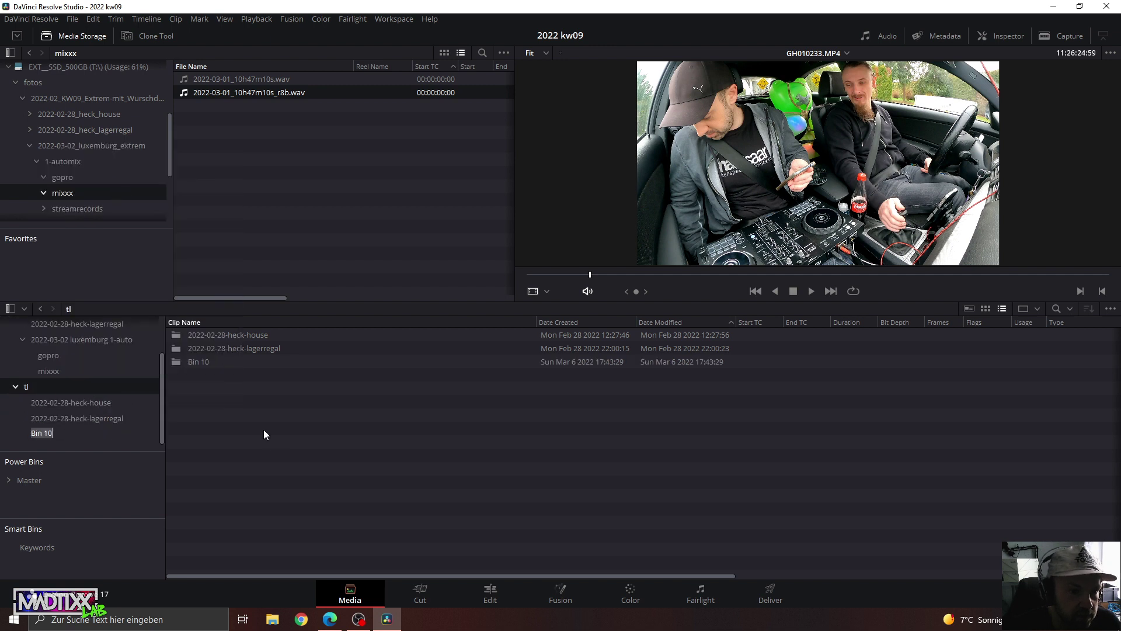
type("2022-03-02 luxembru")
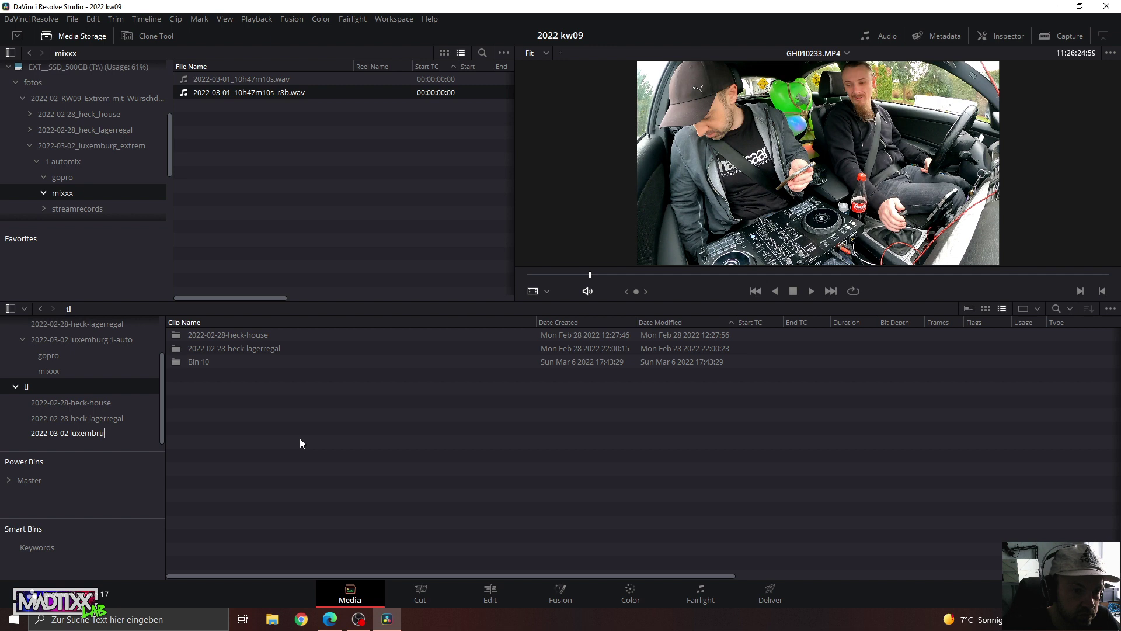
key("BackSpace")
key("BackSpace")
type("urg 1-auto")
key("Return")
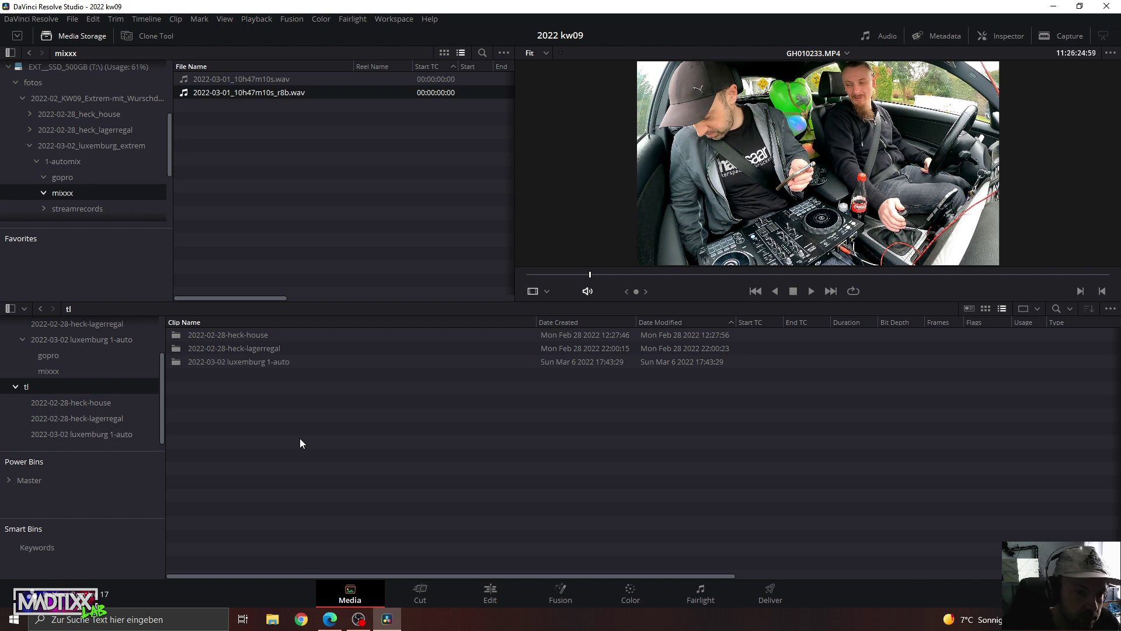
left_click(94, 369)
left_click(85, 357)
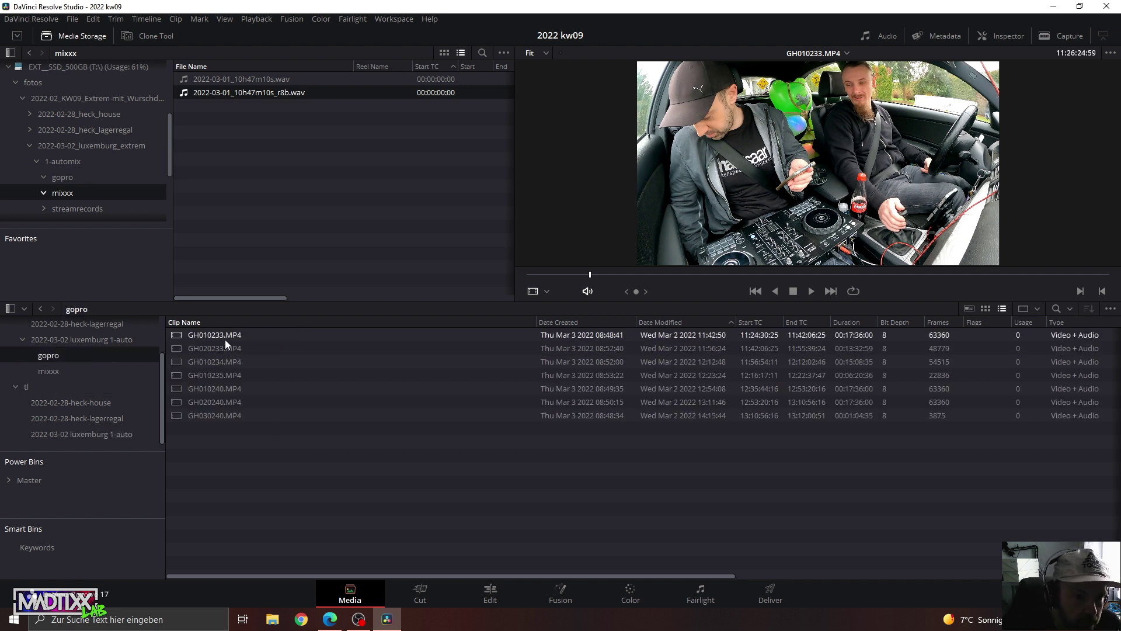
Start a new timeline from all seven GoPro clips using custom, non-project settings.
key("ctrl+a")
right_click(248, 427)
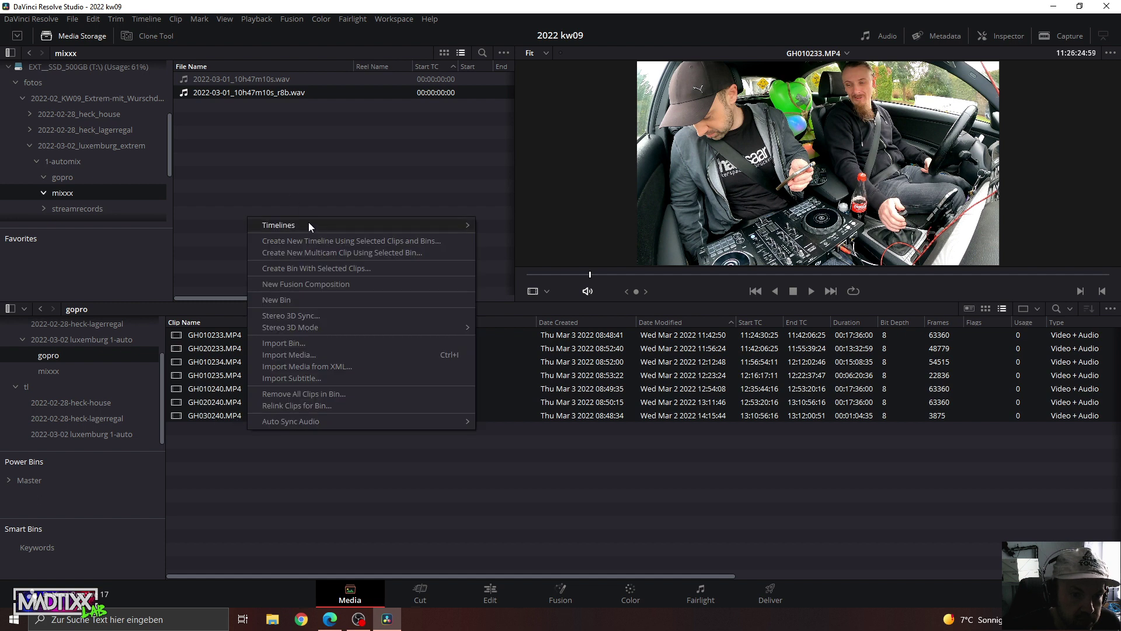
left_click(318, 241)
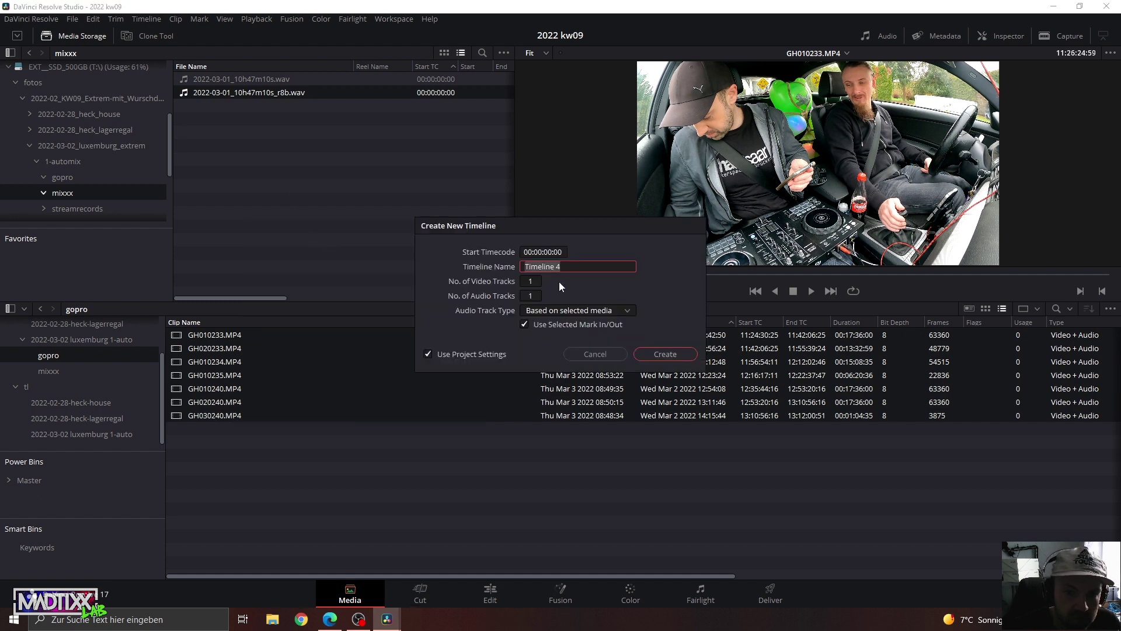
left_click(478, 353)
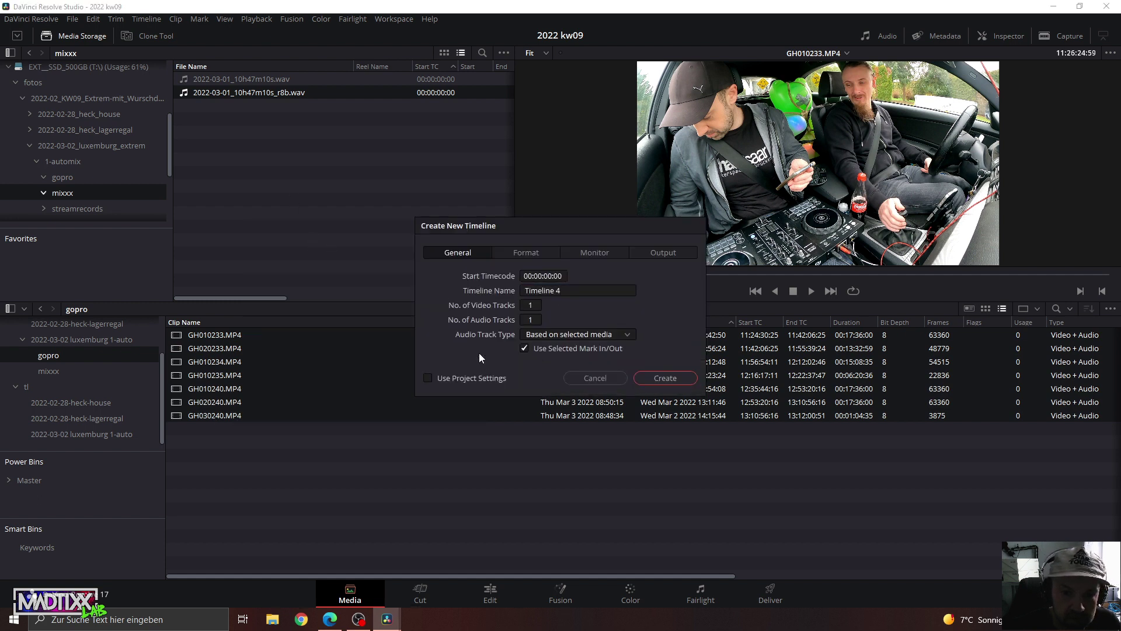
left_click(533, 253)
left_click_drag(593, 230, 358, 236)
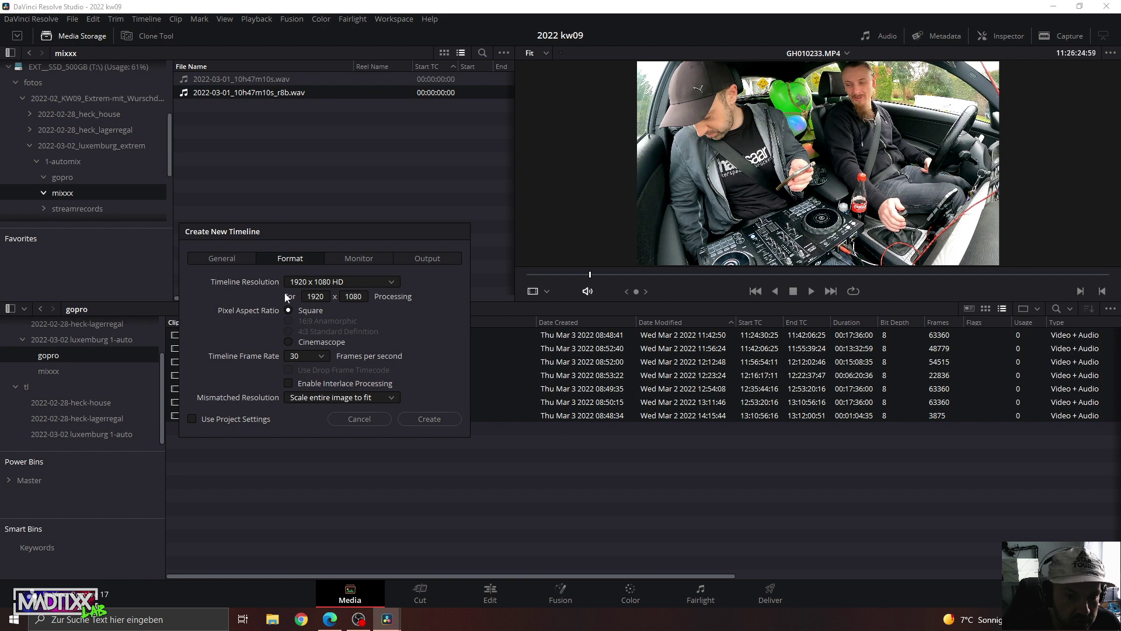
Review the timeline's format and monitoring settings, keeping 10 bit video depth.
left_click(349, 257)
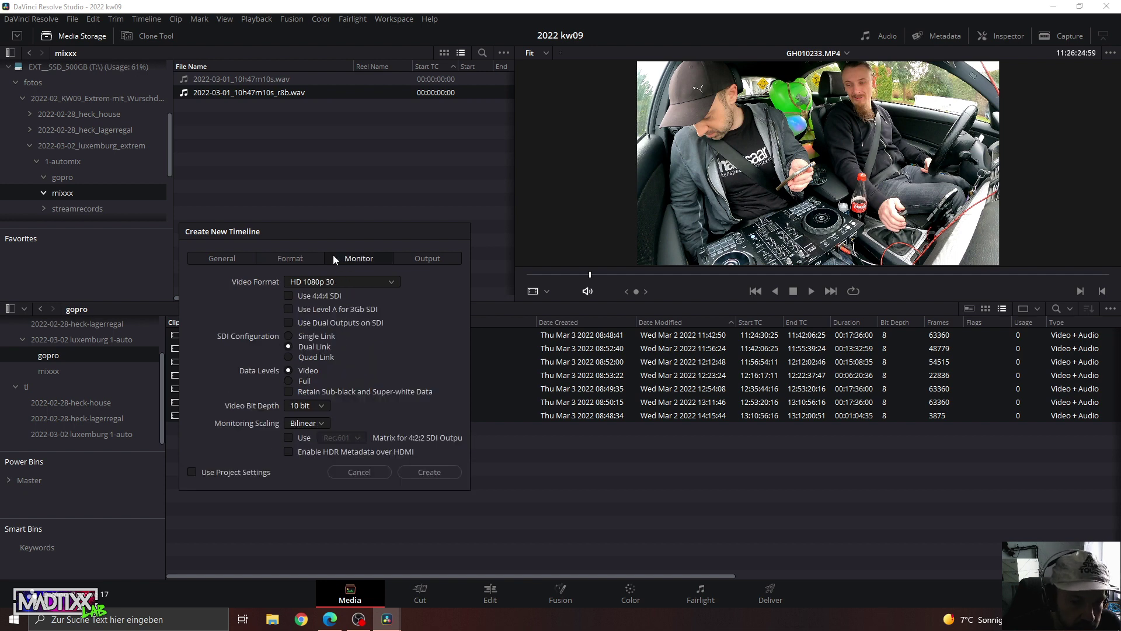
left_click(190, 263)
left_click(343, 258)
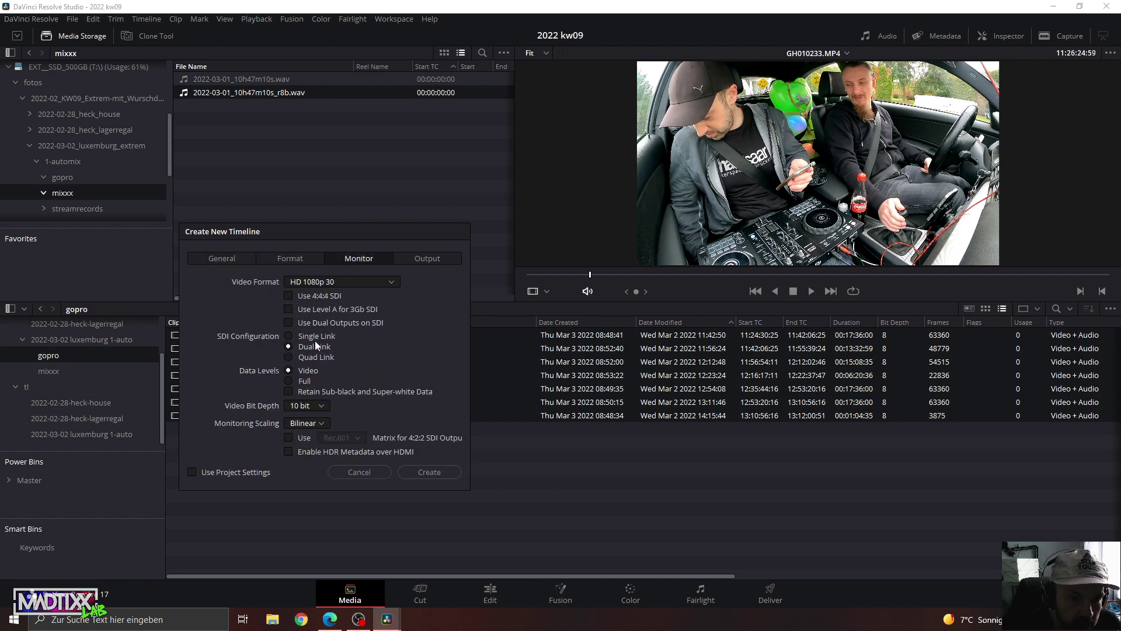
left_click(309, 405)
left_click(308, 406)
left_click(259, 258)
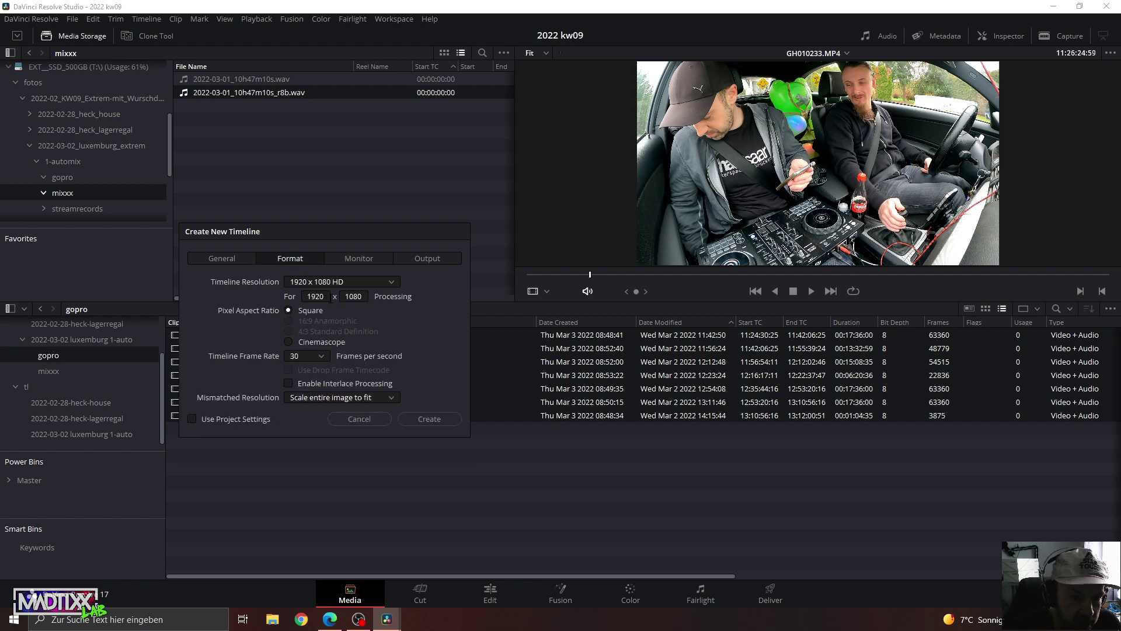
left_click(358, 260)
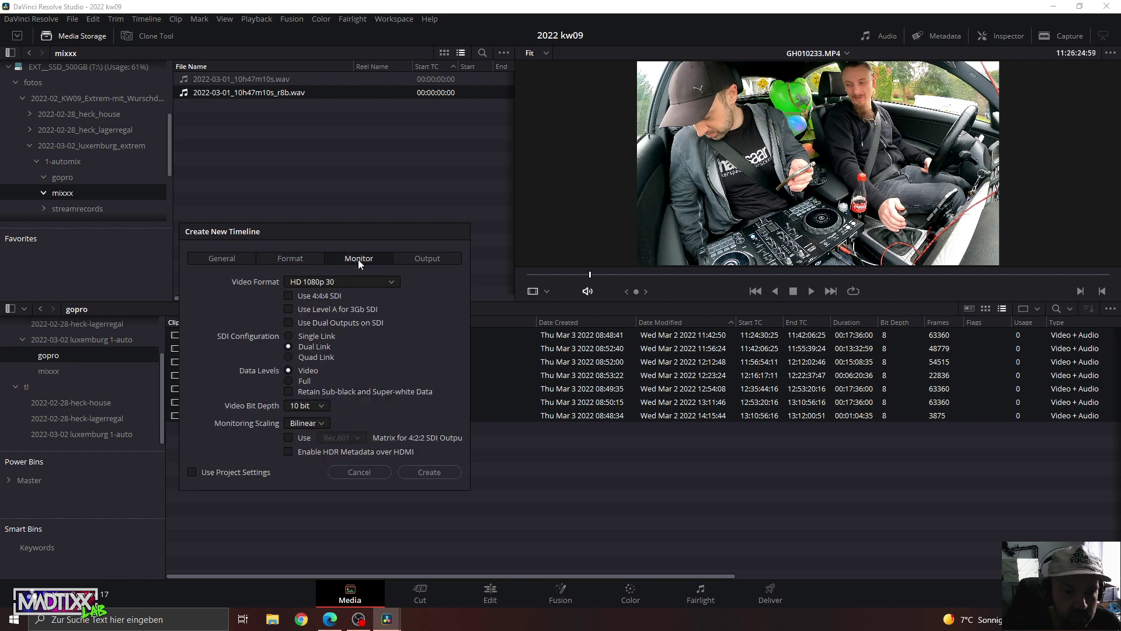
left_click(300, 261)
left_click(221, 258)
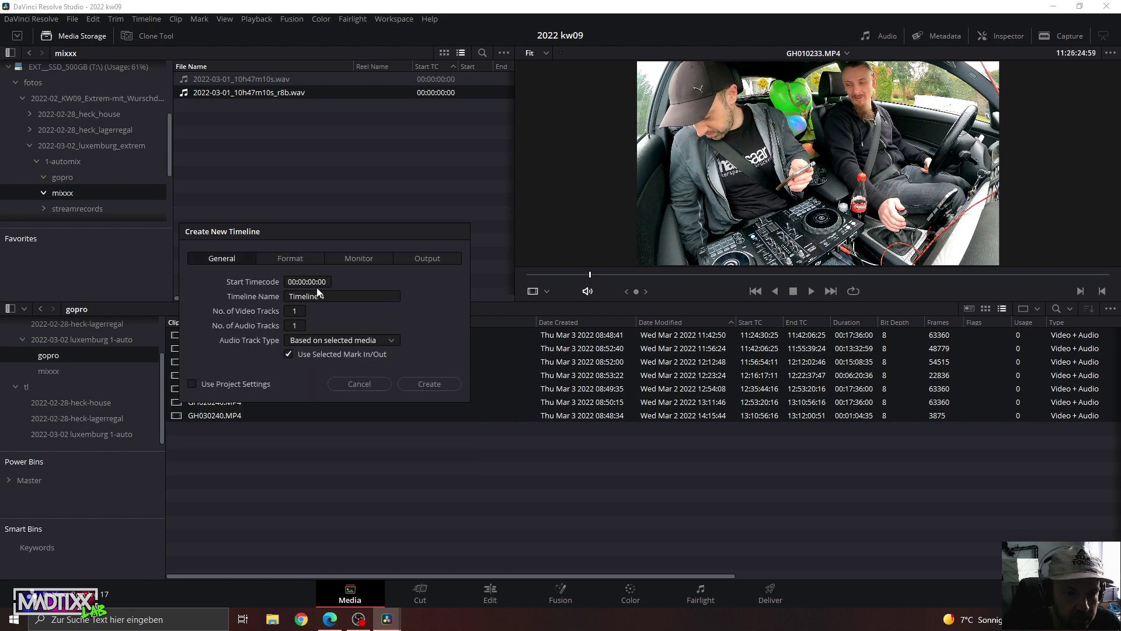
Name the timeline 2022-03-02-lux-1-auto and create it.
left_click(361, 298)
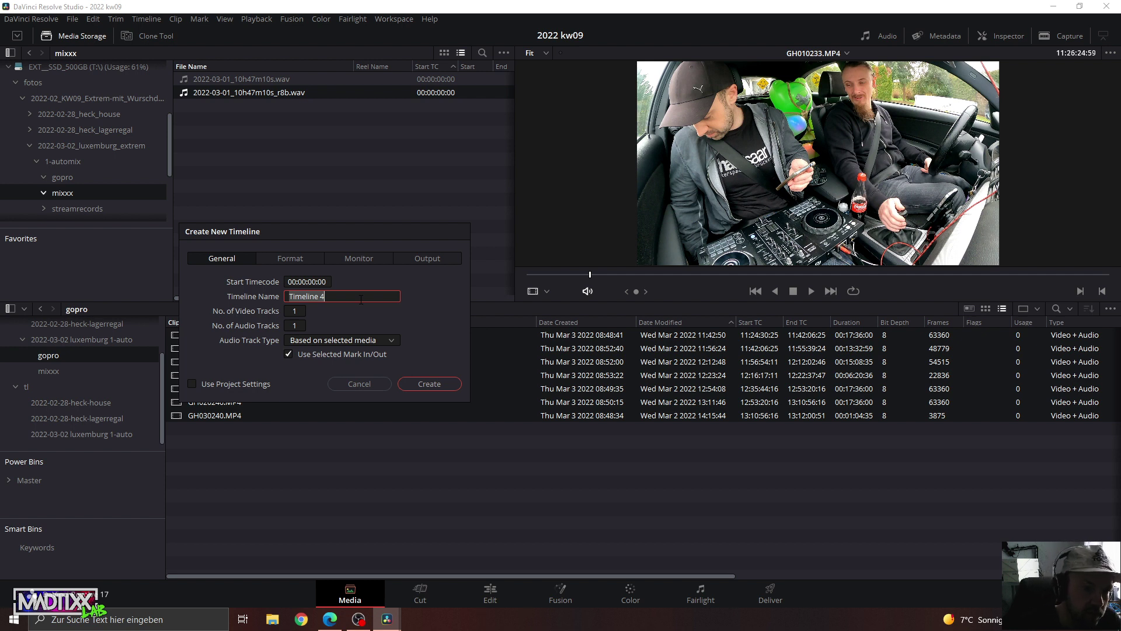
type("29")
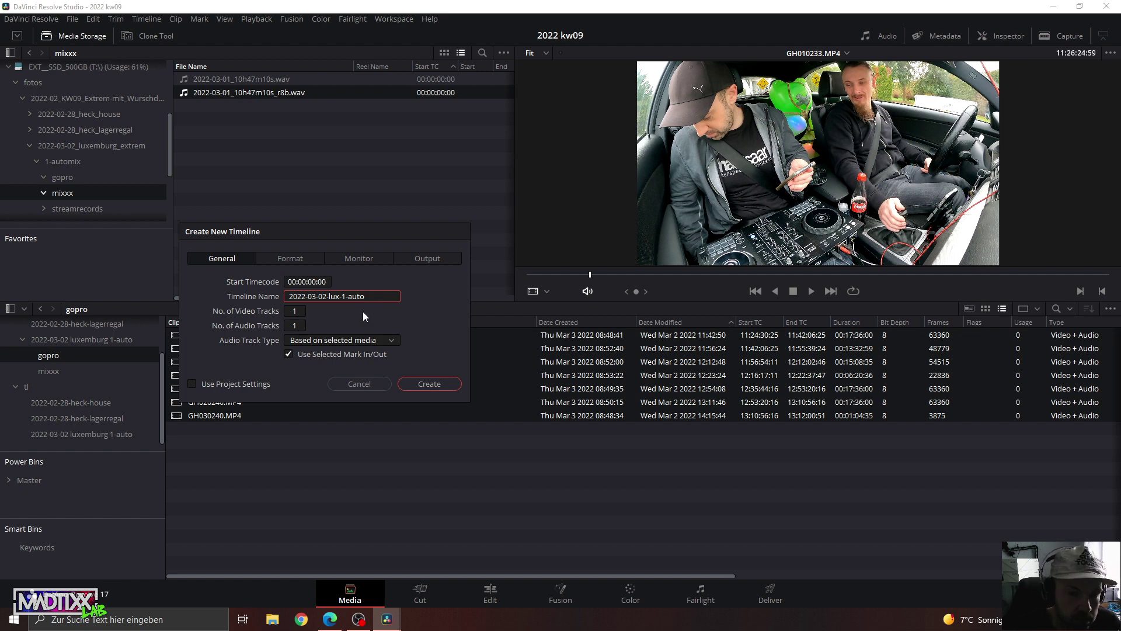
left_click(432, 386)
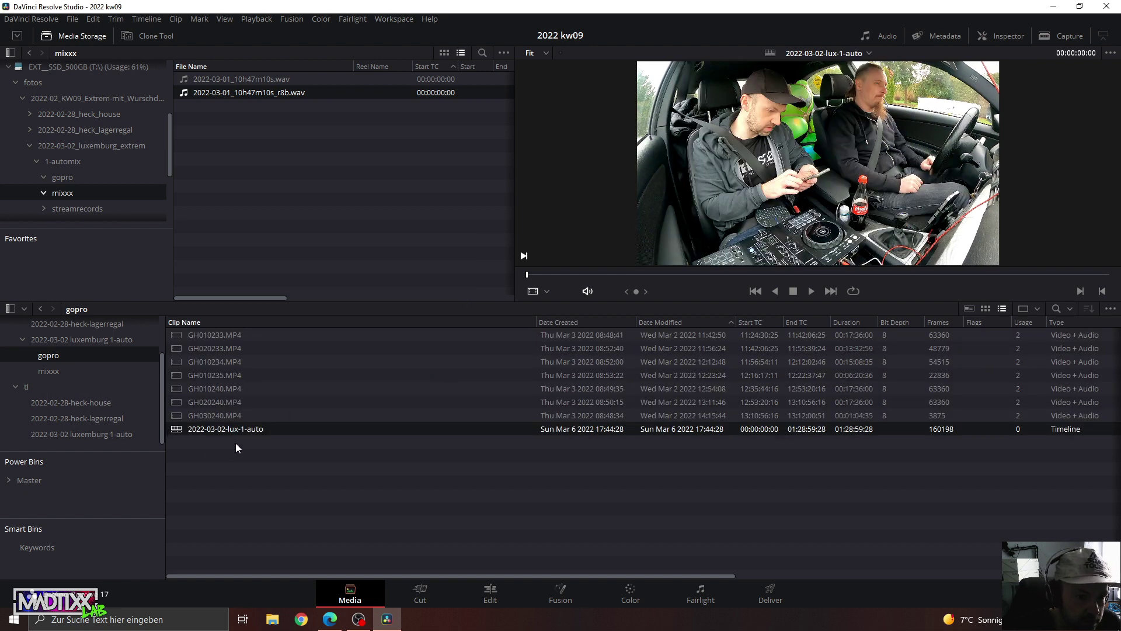
File the timeline in the 2022-03-02 luxemburg 1-auto bin and open it with a taller track area.
left_click_drag(239, 431, 119, 434)
left_click(467, 596)
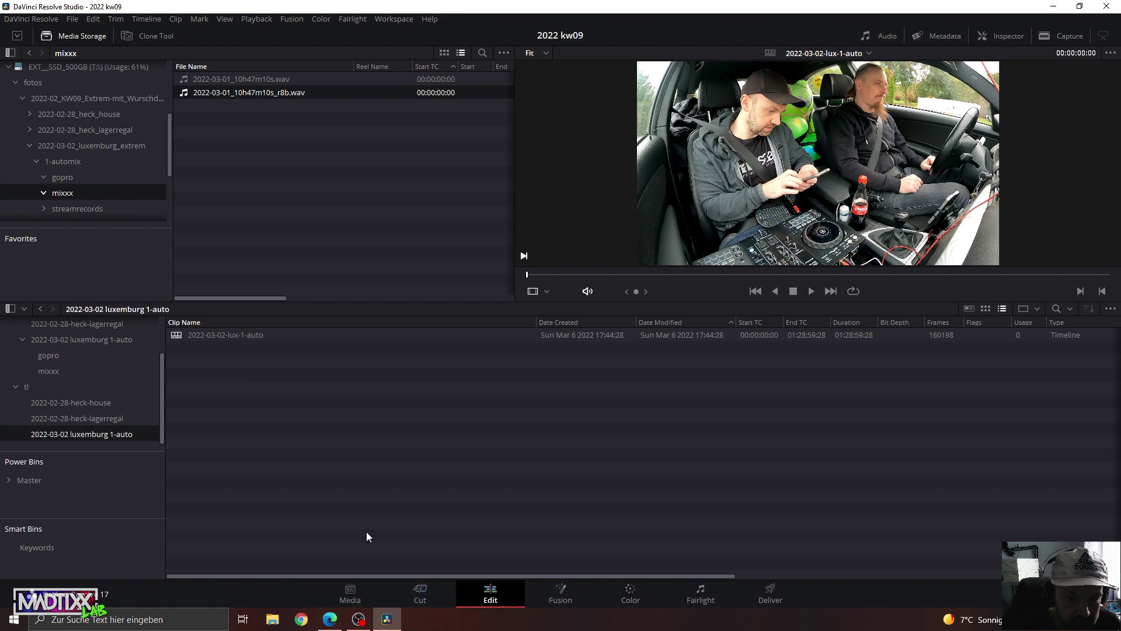
left_click_drag(127, 560, 127, 569)
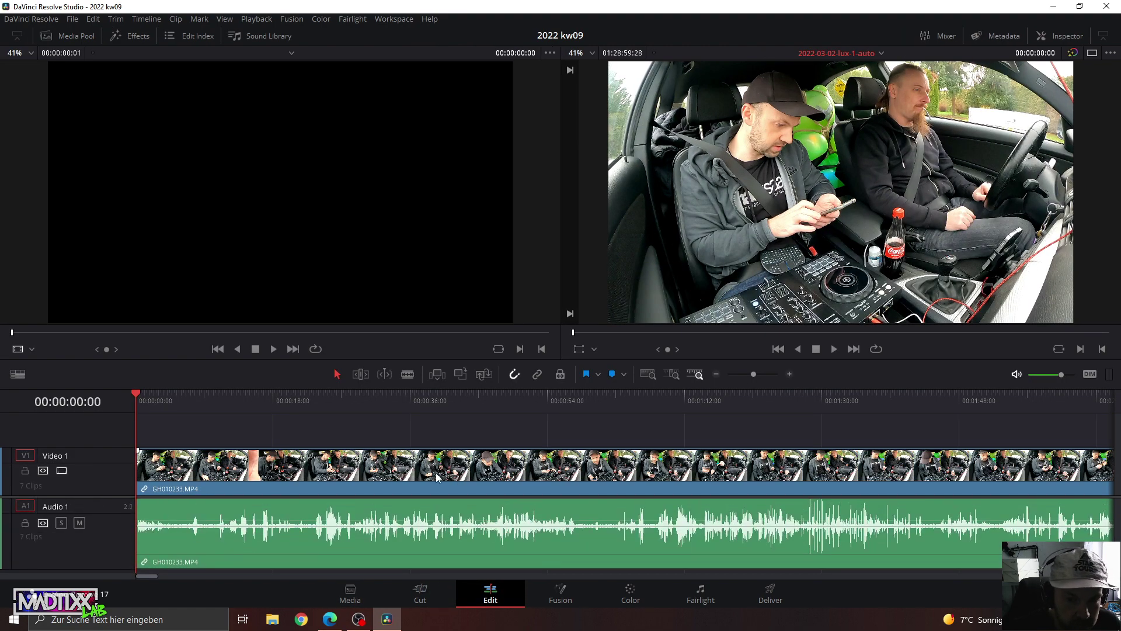
left_click_drag(752, 374, 734, 372)
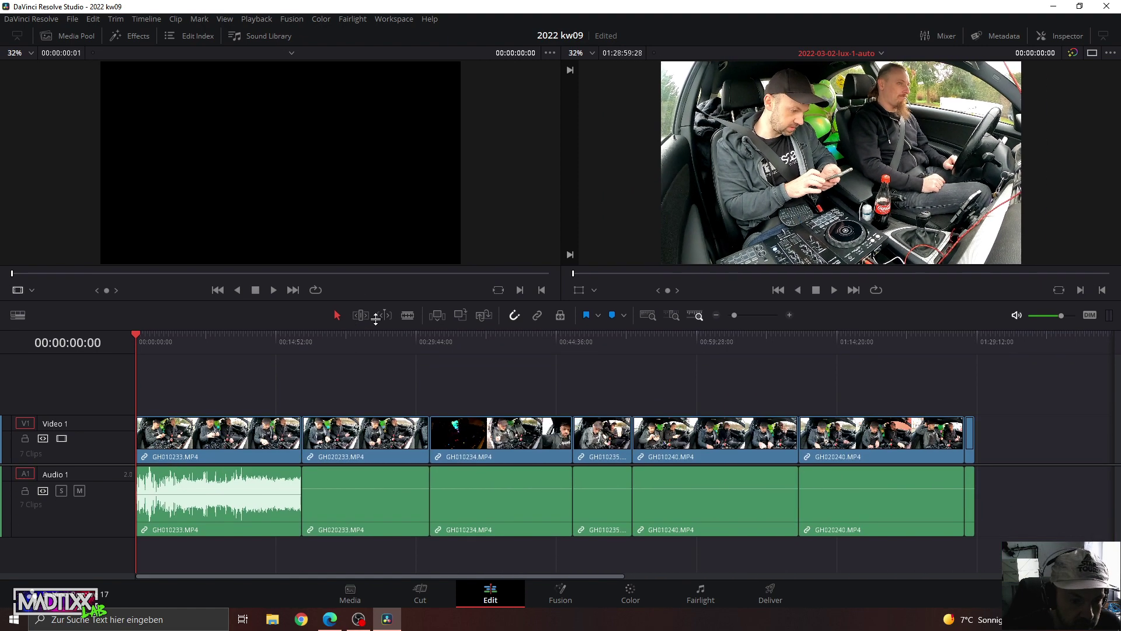
left_click_drag(351, 389, 350, 347)
Scrub the timeline and play back from around 00:07:07 to check sync.
left_click_drag(252, 356, 333, 353)
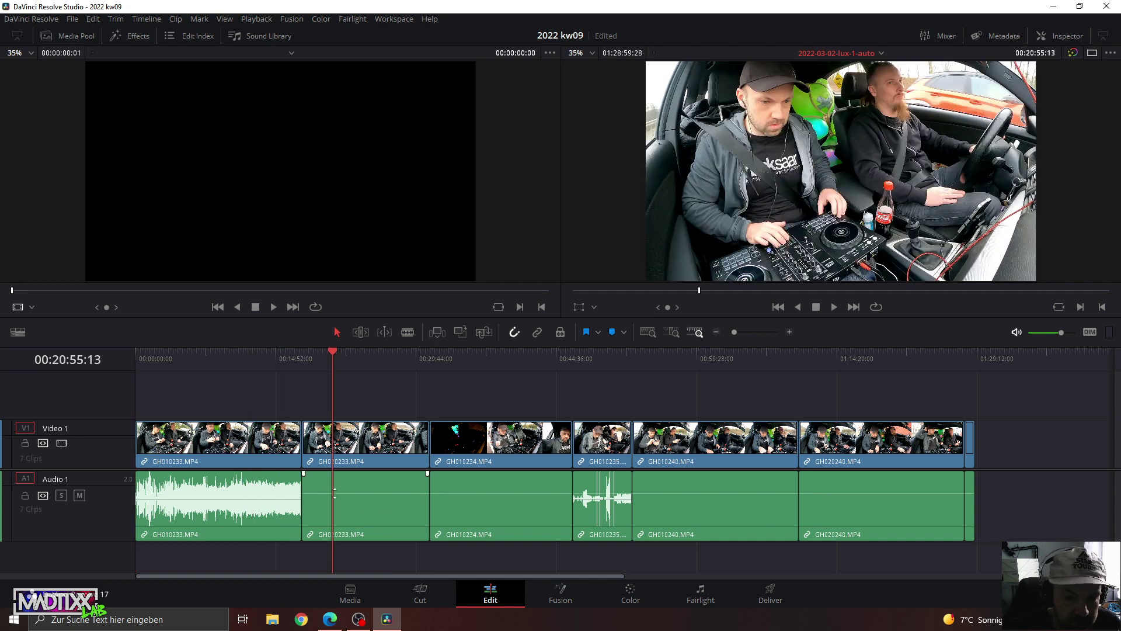
mouse_move(266, 359)
left_mouse_down()
mouse_move(202, 368)
mouse_move(261, 366)
left_mouse_up()
key("space")
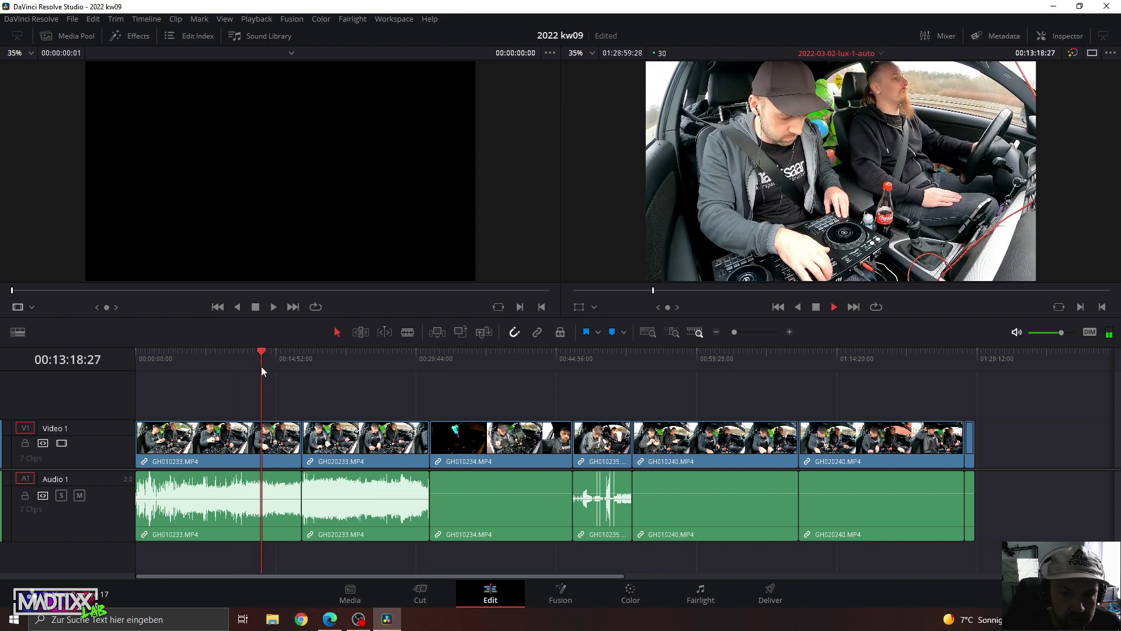
left_click(280, 362)
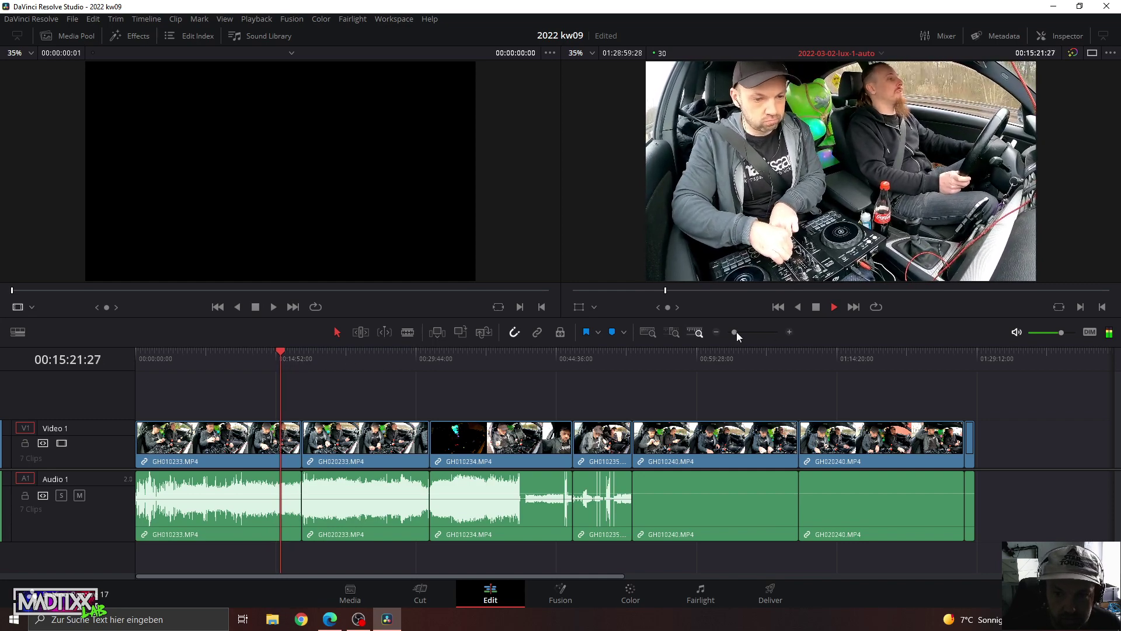
Zoom in and park the playhead at the GH010233/GH020233 join near 00:17:36:14.
left_click_drag(737, 331, 745, 332)
left_click(790, 359)
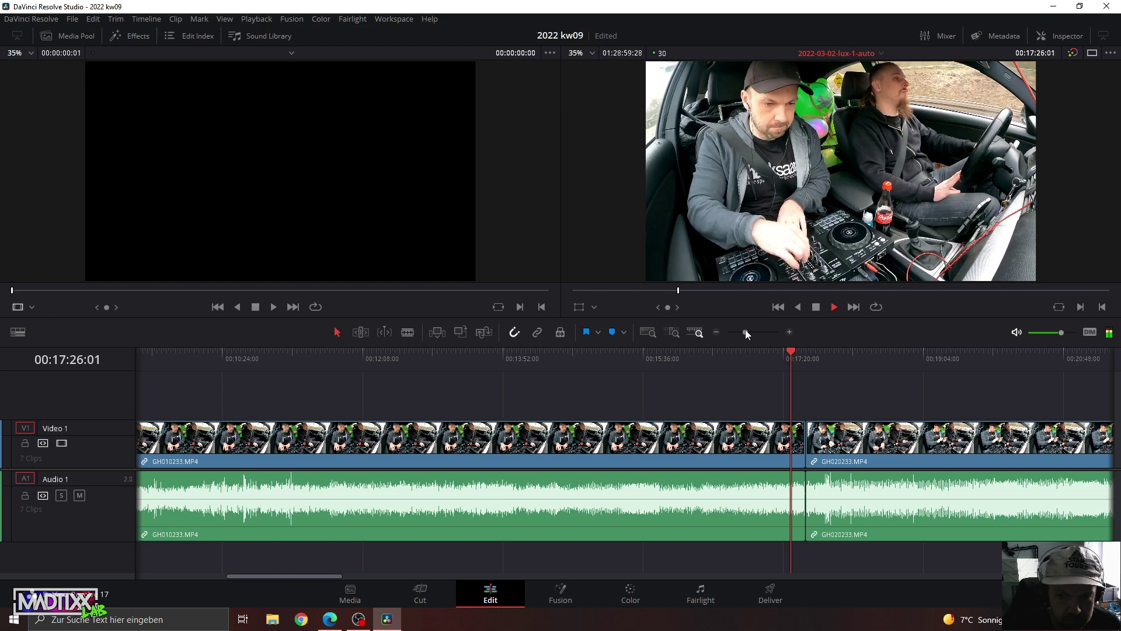
left_click_drag(745, 329, 758, 332)
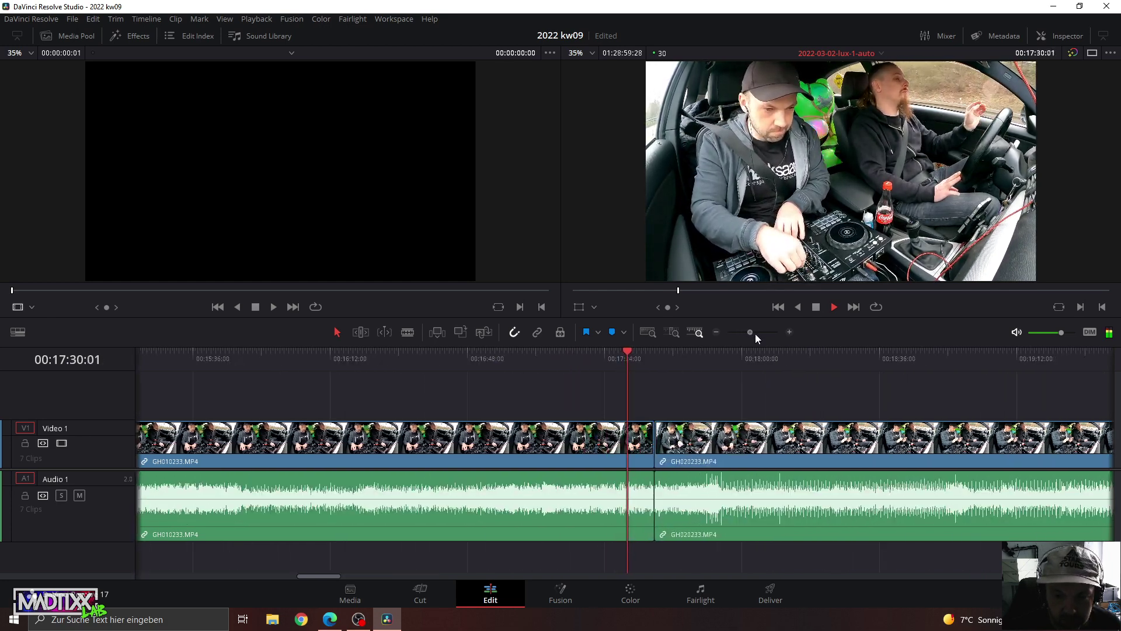
left_click(697, 354)
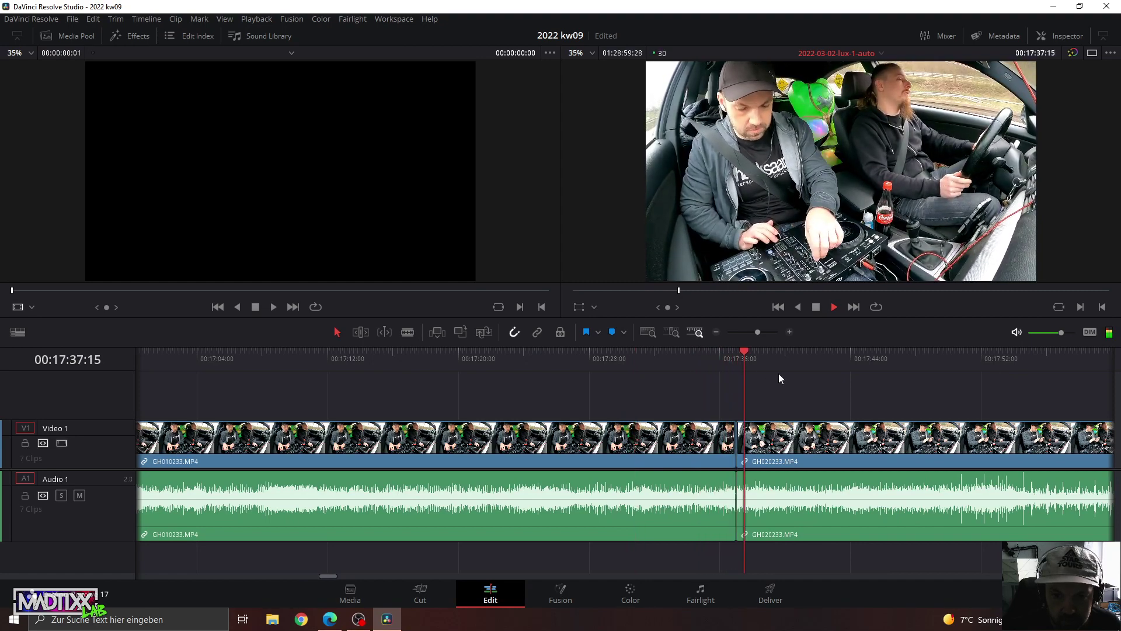
key("space")
left_click(699, 357)
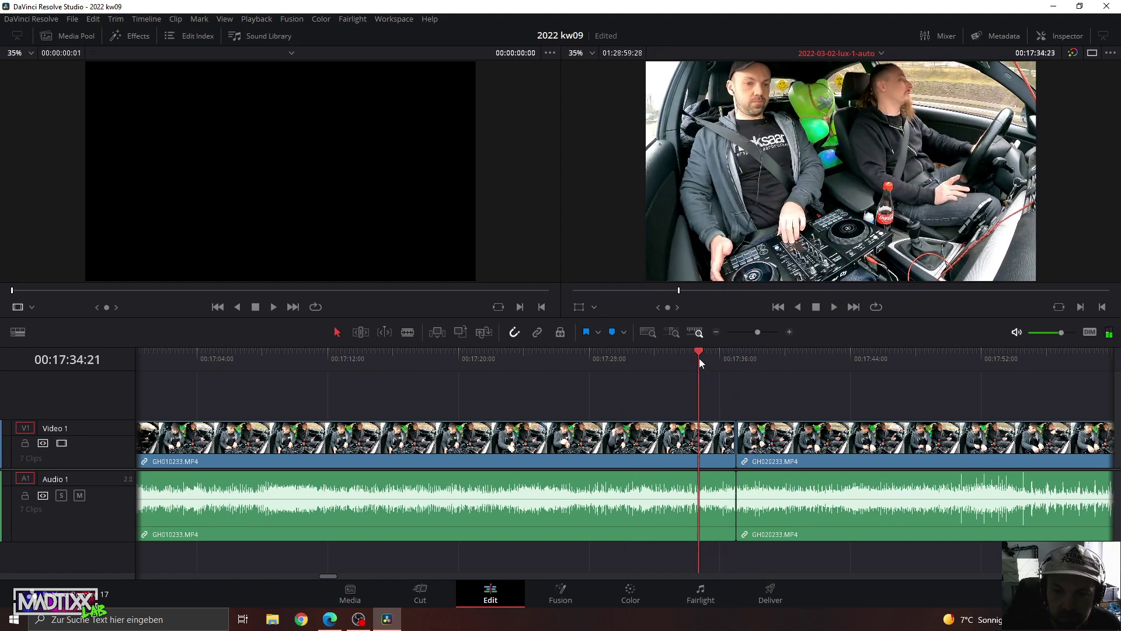
left_click_drag(758, 334, 763, 334)
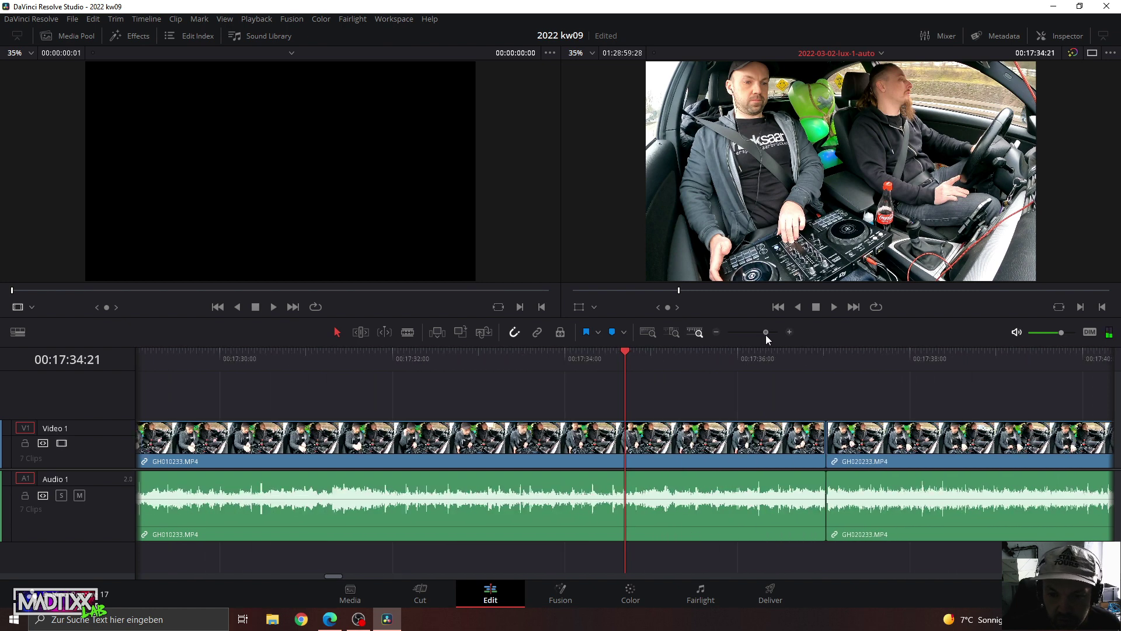
left_click(725, 358)
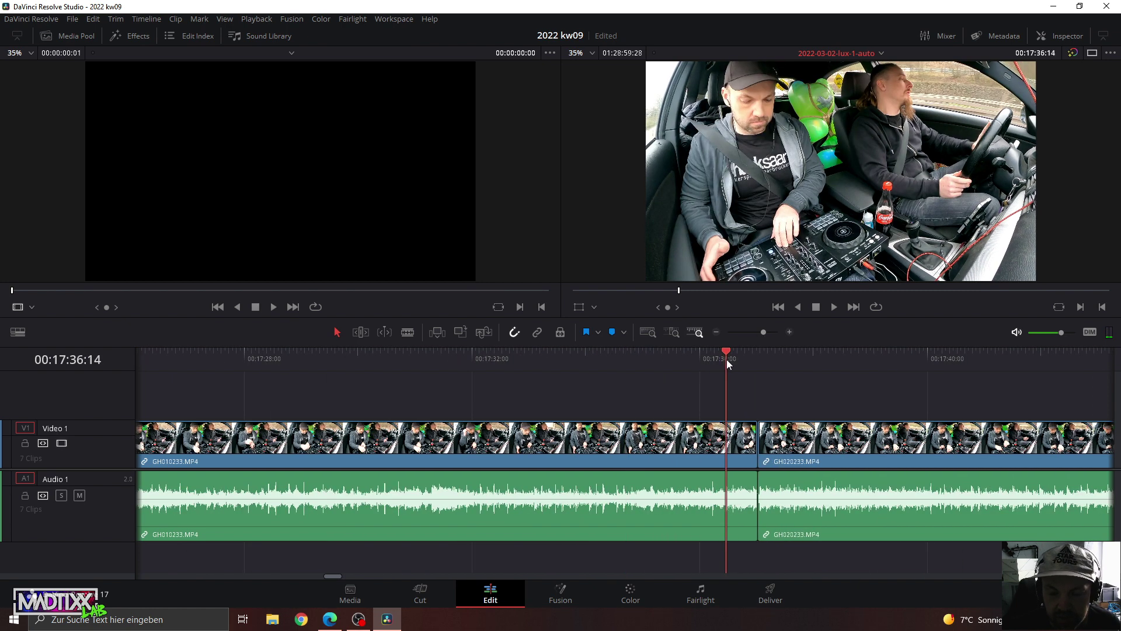
Scrub back and forth around the clip cut, zoomed to show 17:28–17:44.
key("alt+Tab")
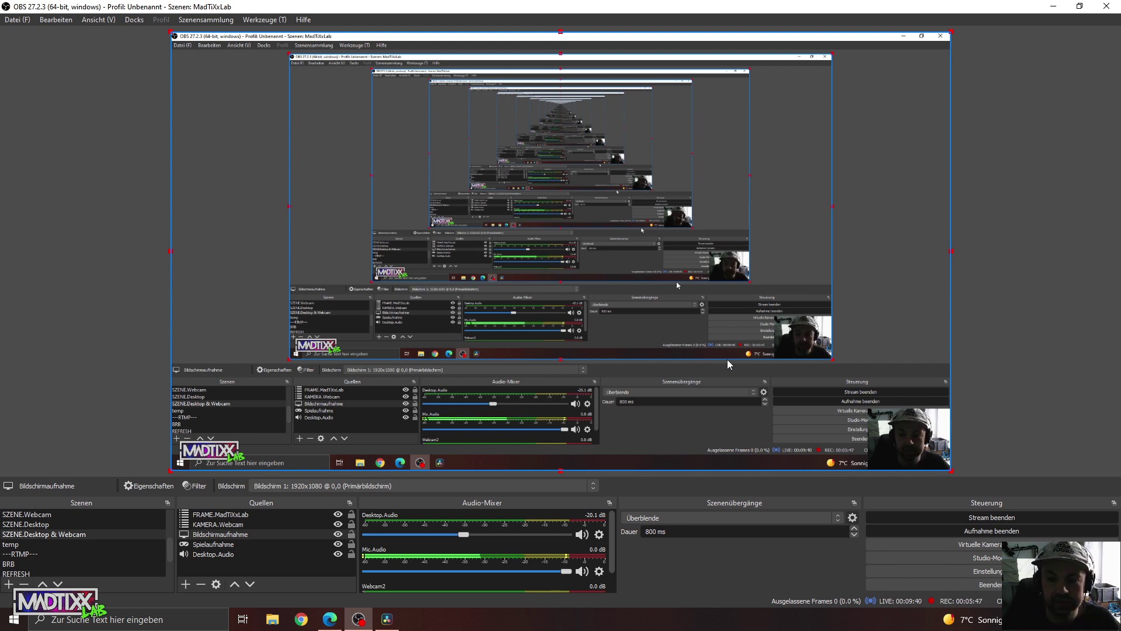
key("alt+Tab")
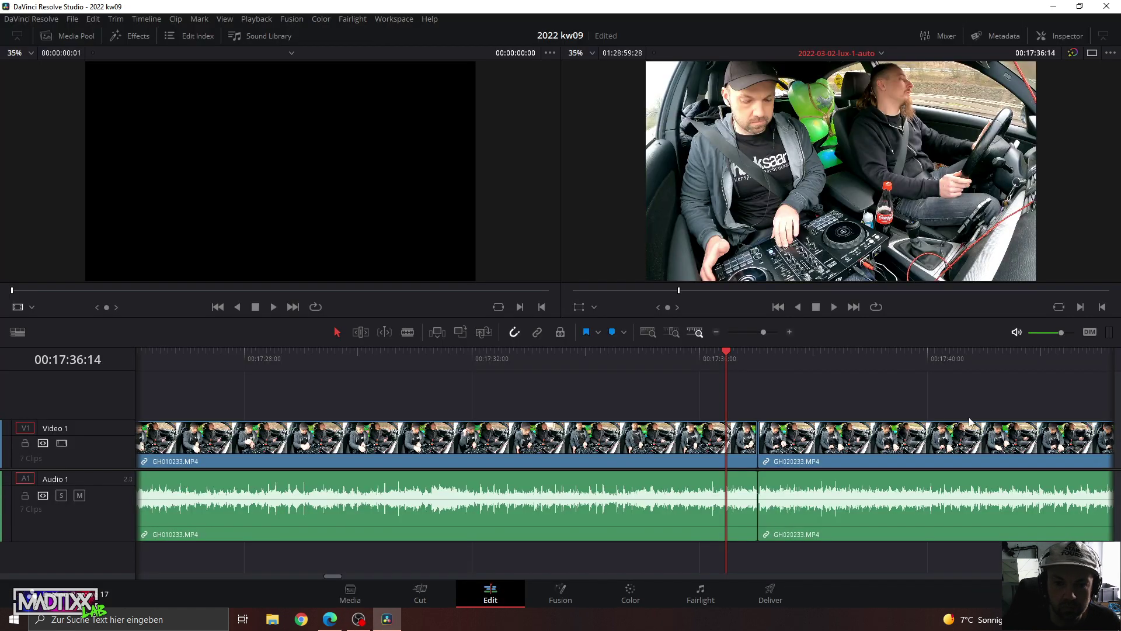
left_click_drag(733, 360, 745, 358)
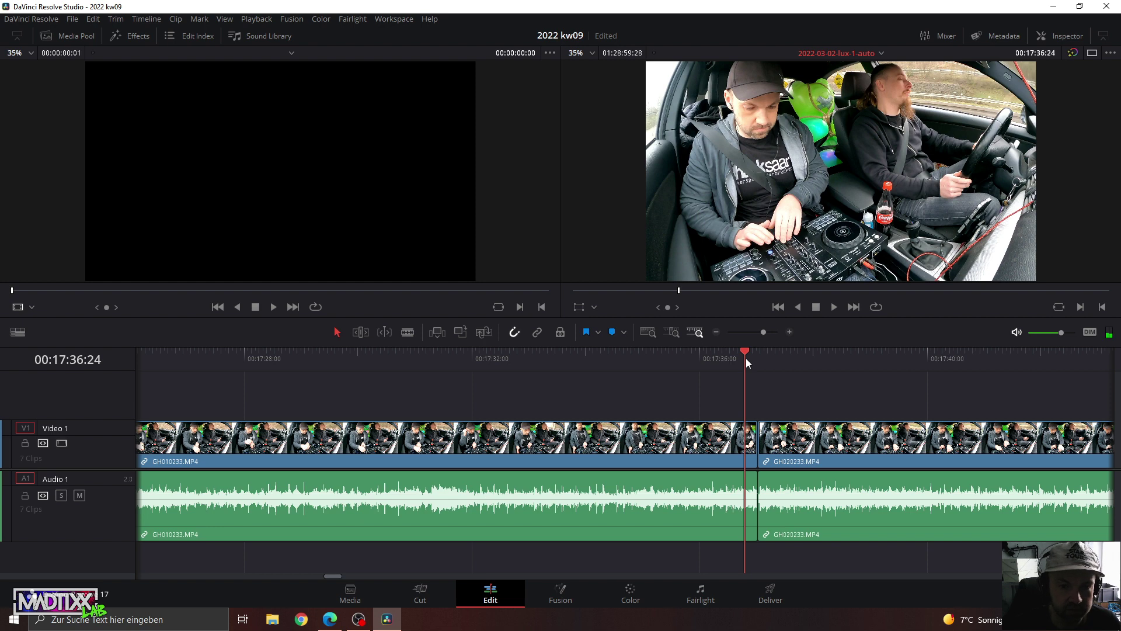
left_click_drag(745, 358, 769, 333)
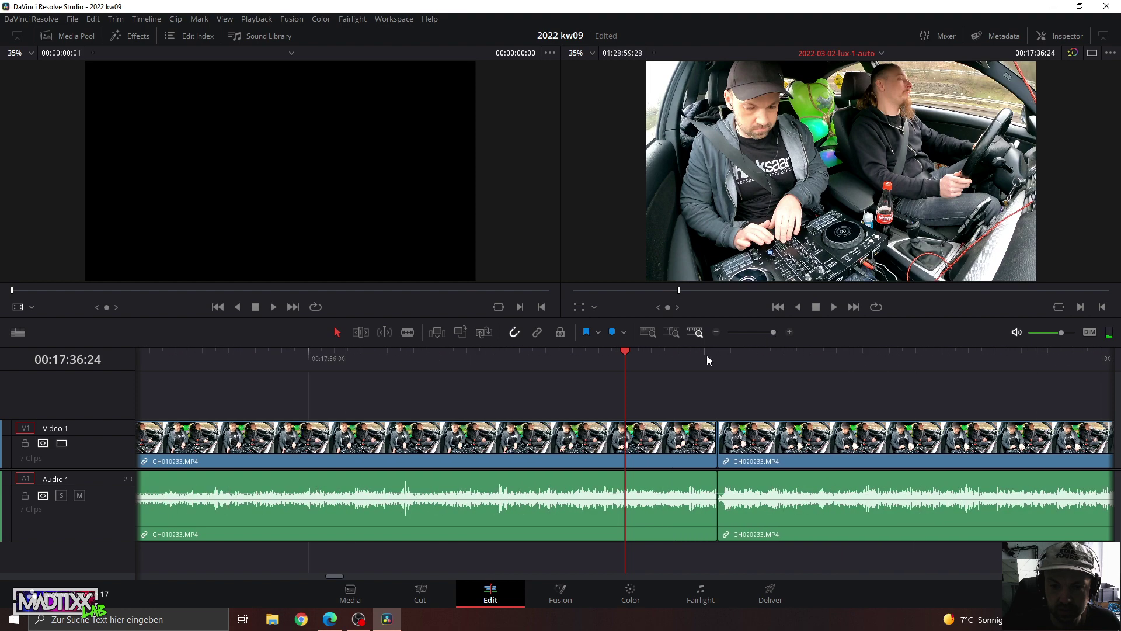
left_click_drag(706, 355, 661, 373)
left_click(572, 358)
left_click_drag(772, 331, 764, 330)
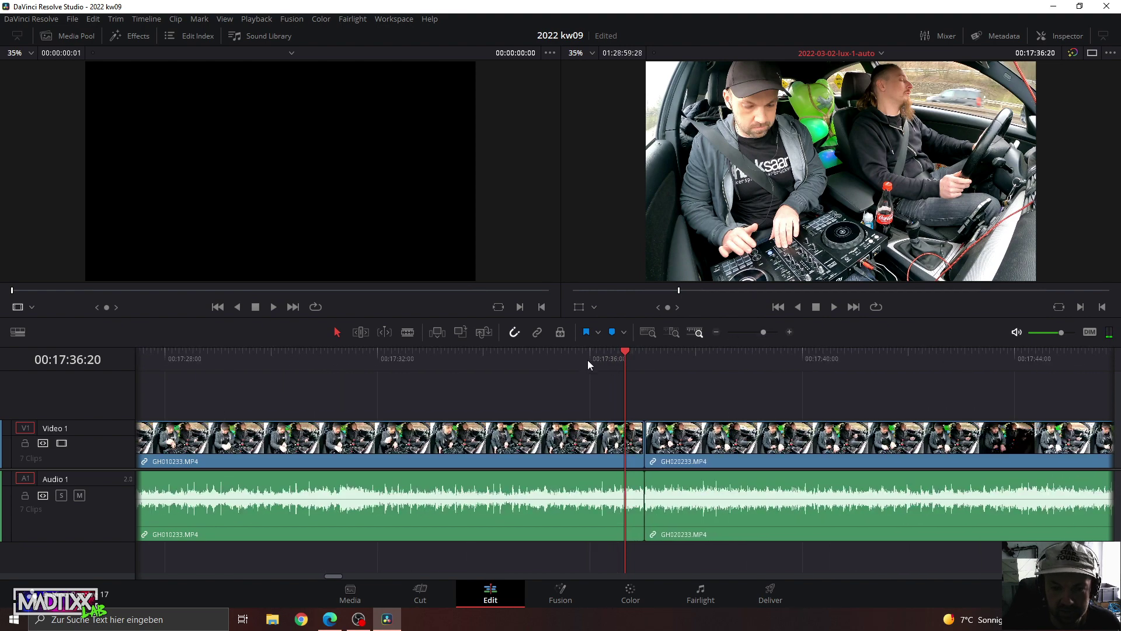
left_click_drag(587, 360, 555, 370)
Play across the cut from 17:33:14 to verify sync, then switch to OBS Studio.
left_click(561, 447)
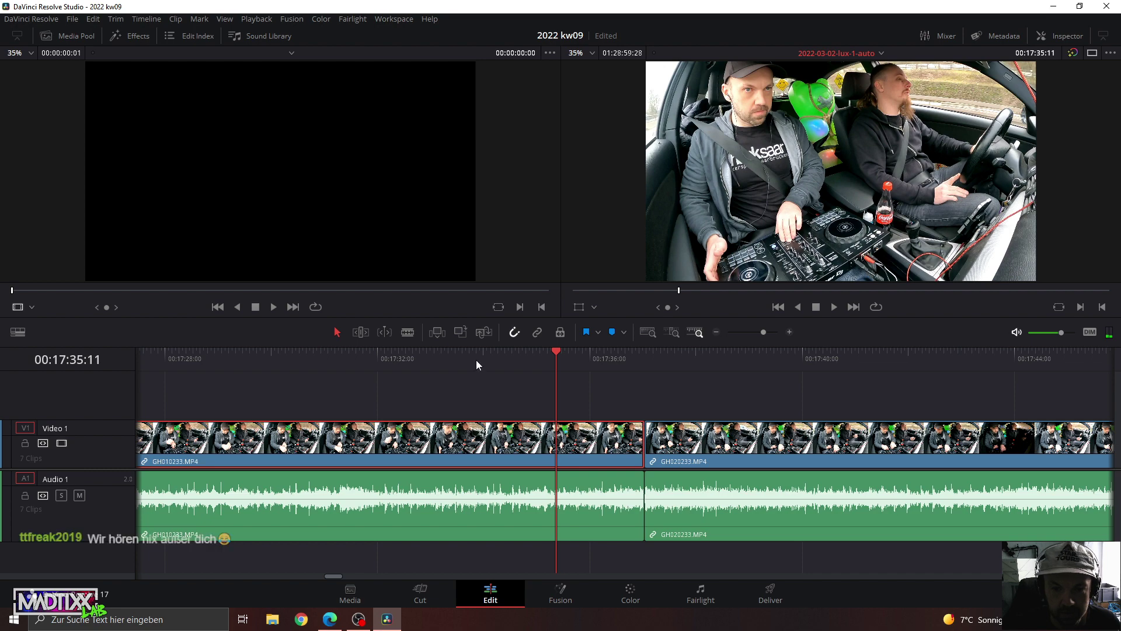
left_click(455, 360)
left_click(597, 404)
key("space")
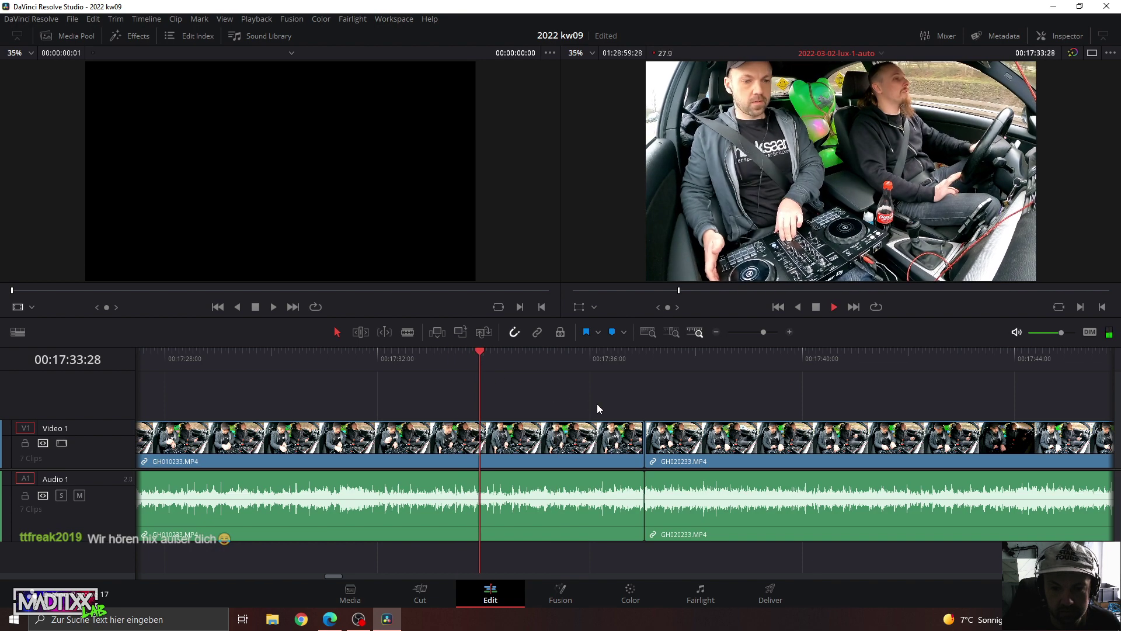
key("space")
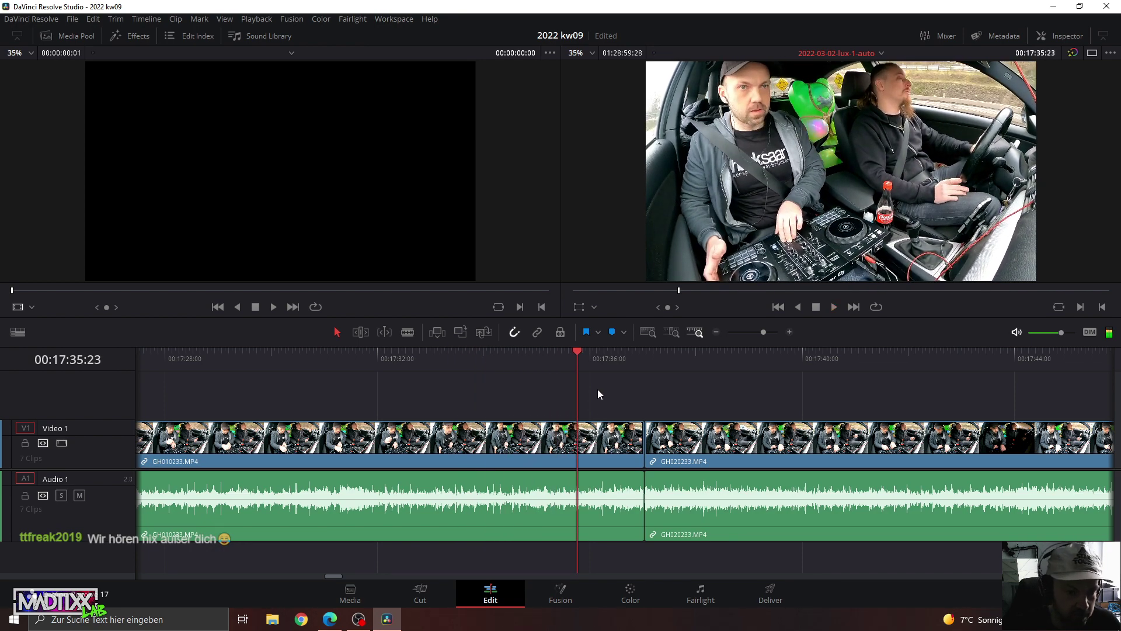
key("alt+Tab")
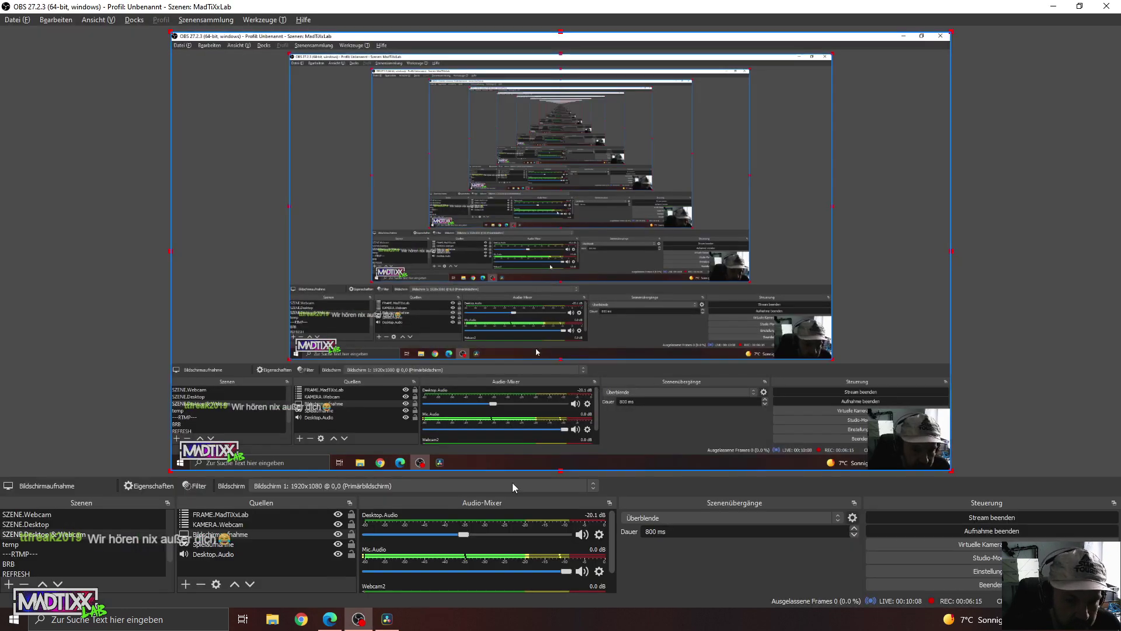
Raise OBS Desktop.Audio to about -11 dB and listen in Resolve from about 00:17:32:19.
left_click_drag(466, 537, 494, 535)
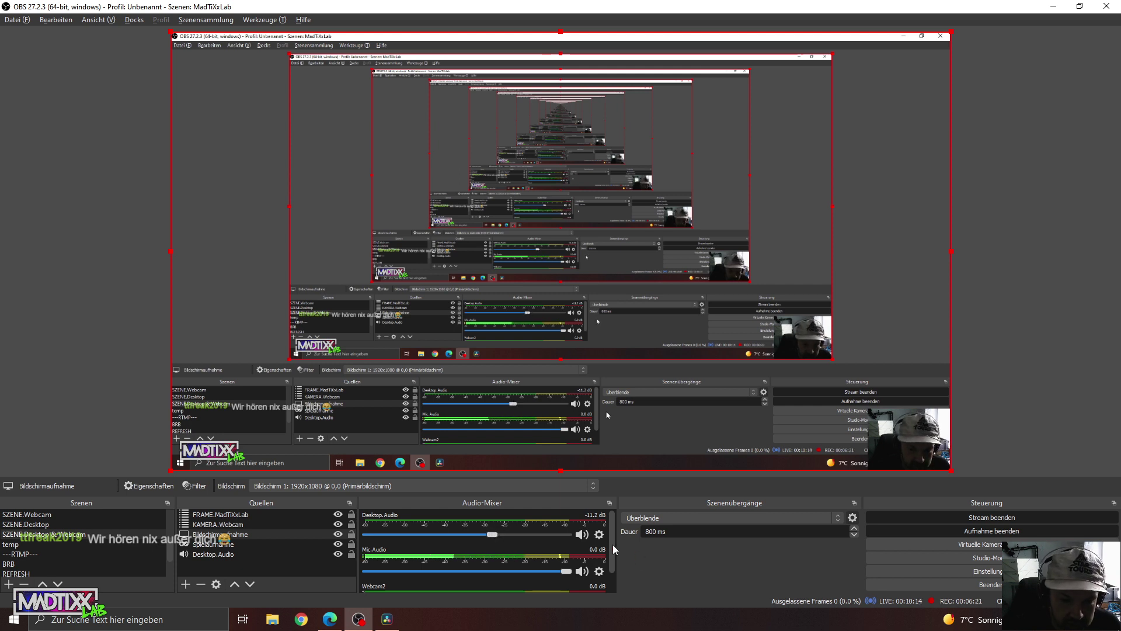
scroll(612, 544, "down", 2)
scroll(615, 568, "up", 2)
left_click_drag(492, 534, 483, 536)
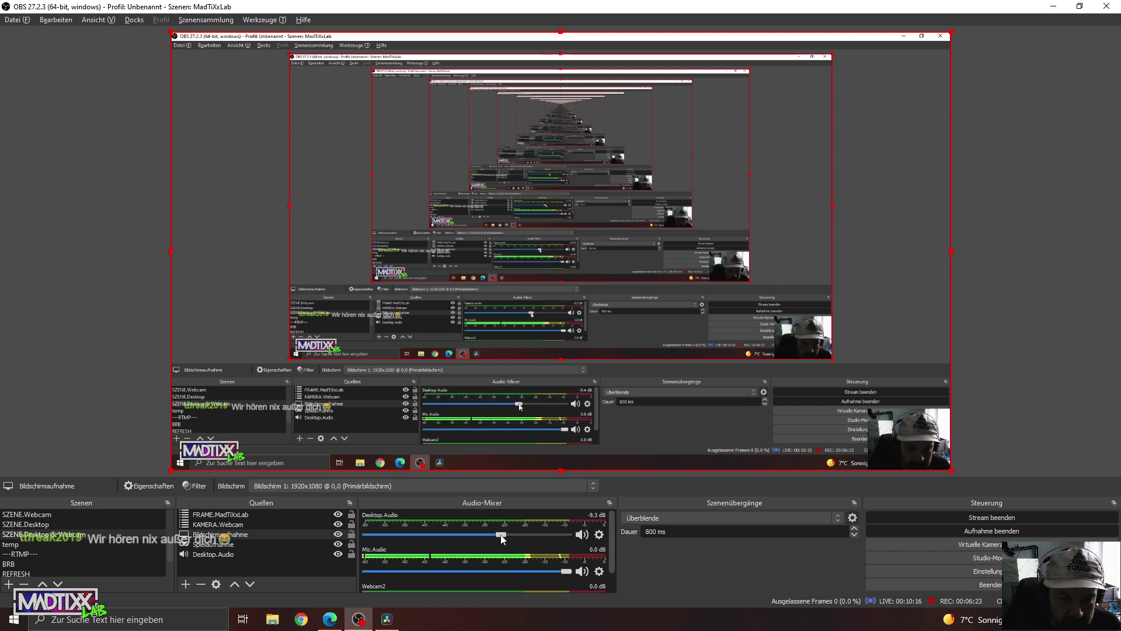
key("alt+Tab")
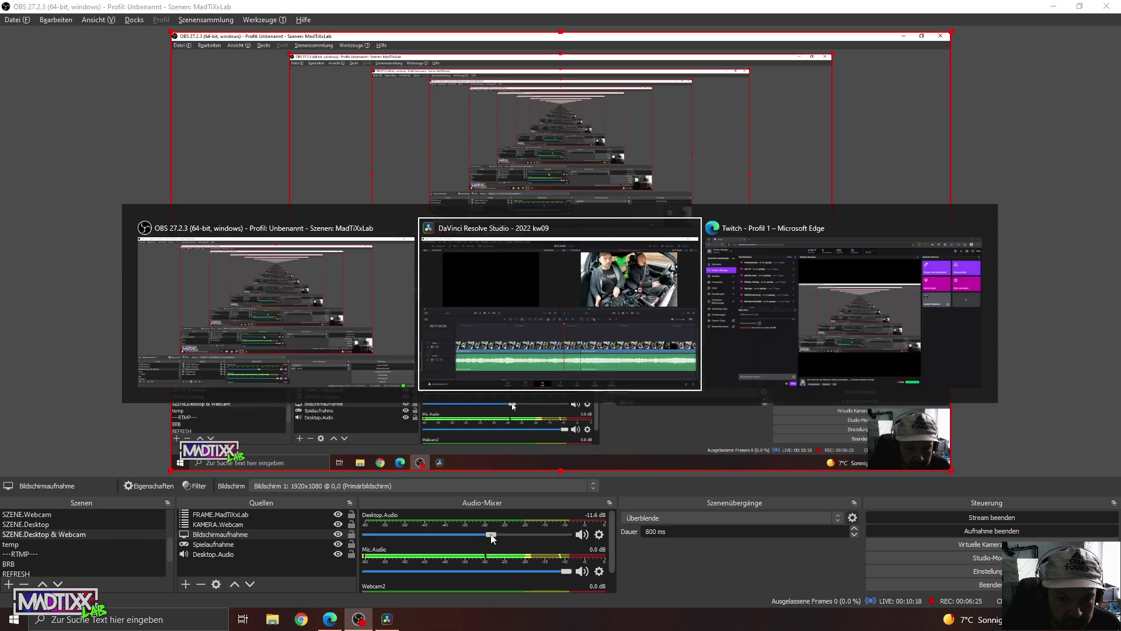
left_click(411, 366)
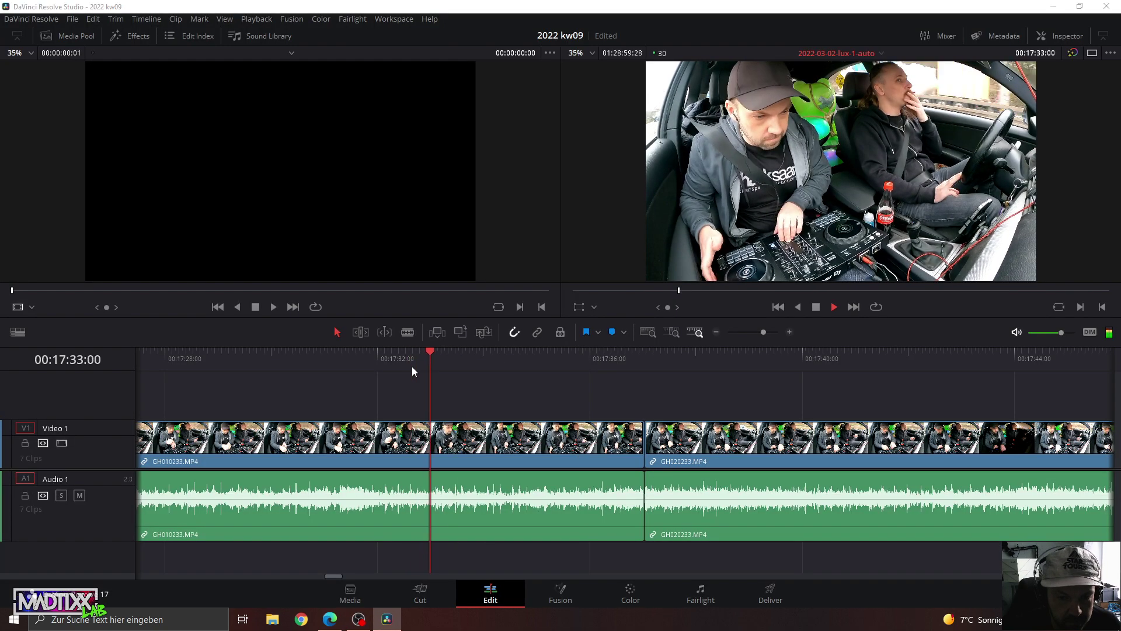
key("alt+Tab")
key("alt+Tab")
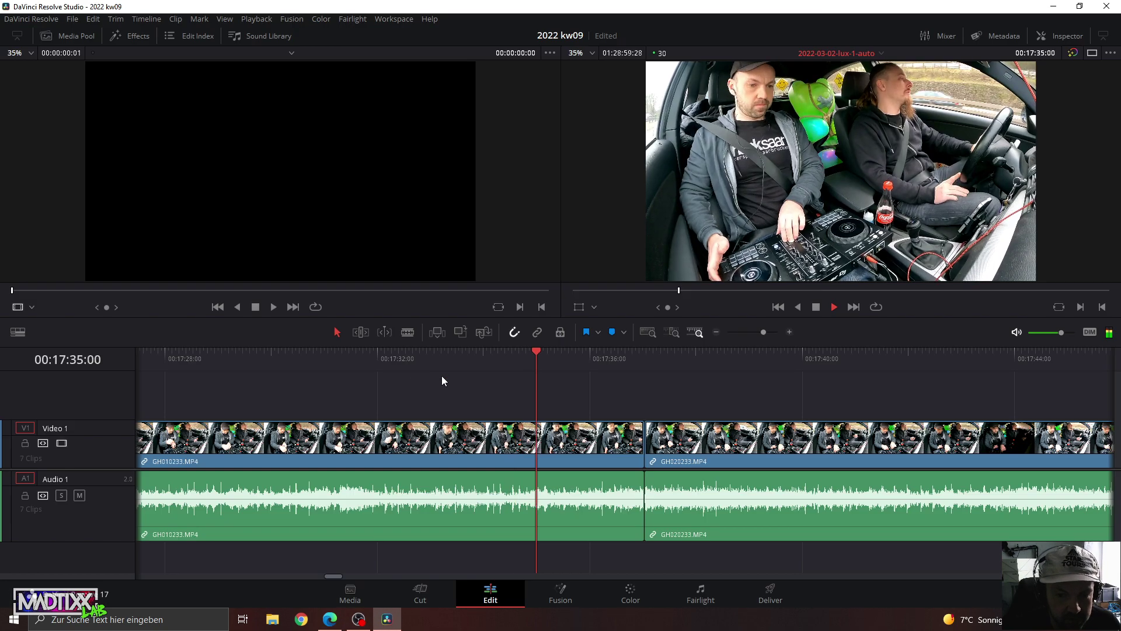
key("alt+Tab")
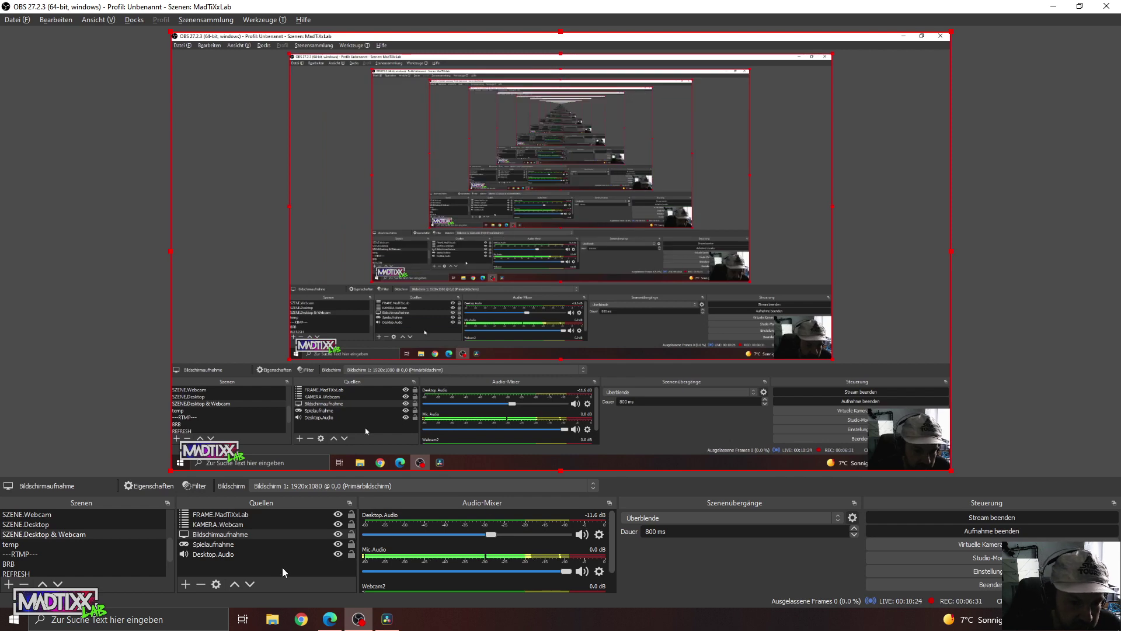
Set the Desktop.Audio device (Gerät) to Standard in its properties.
double_click(257, 555)
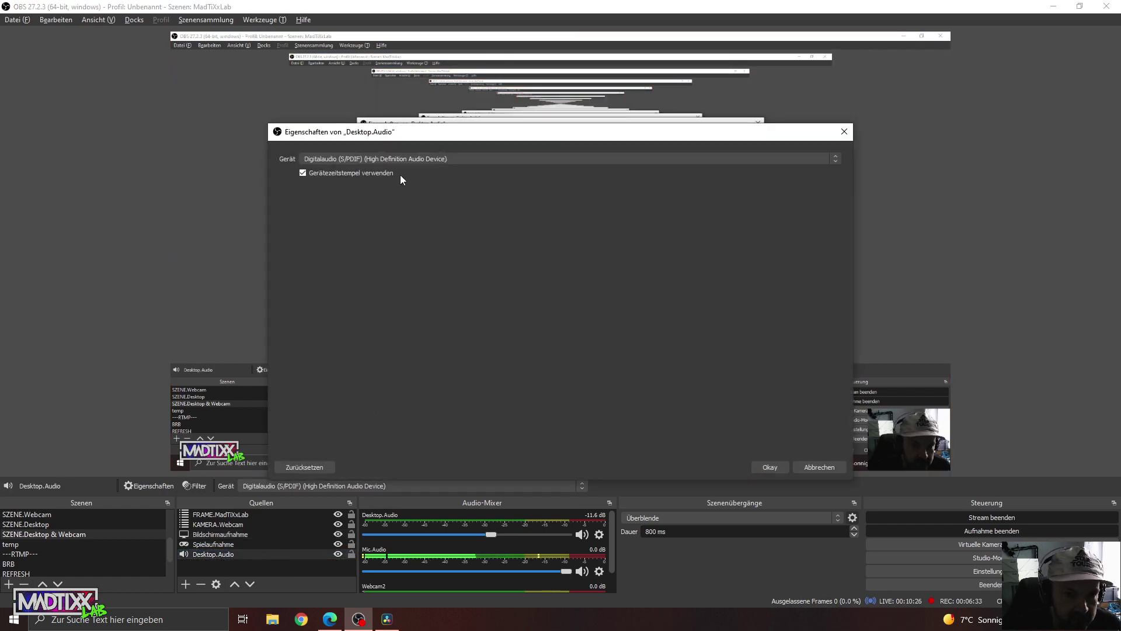
left_click(402, 161)
left_click(399, 169)
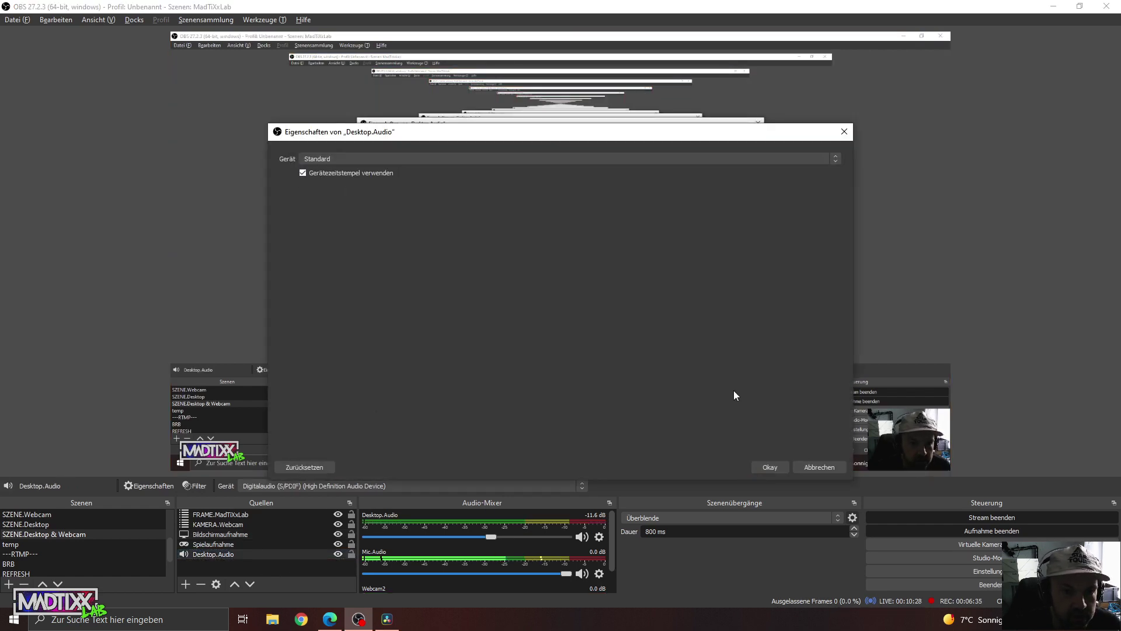
left_click(775, 470)
Play Resolve from about 00:17:31:08, then raise Desktop.Audio to around -4.4 dB.
key("alt+Tab")
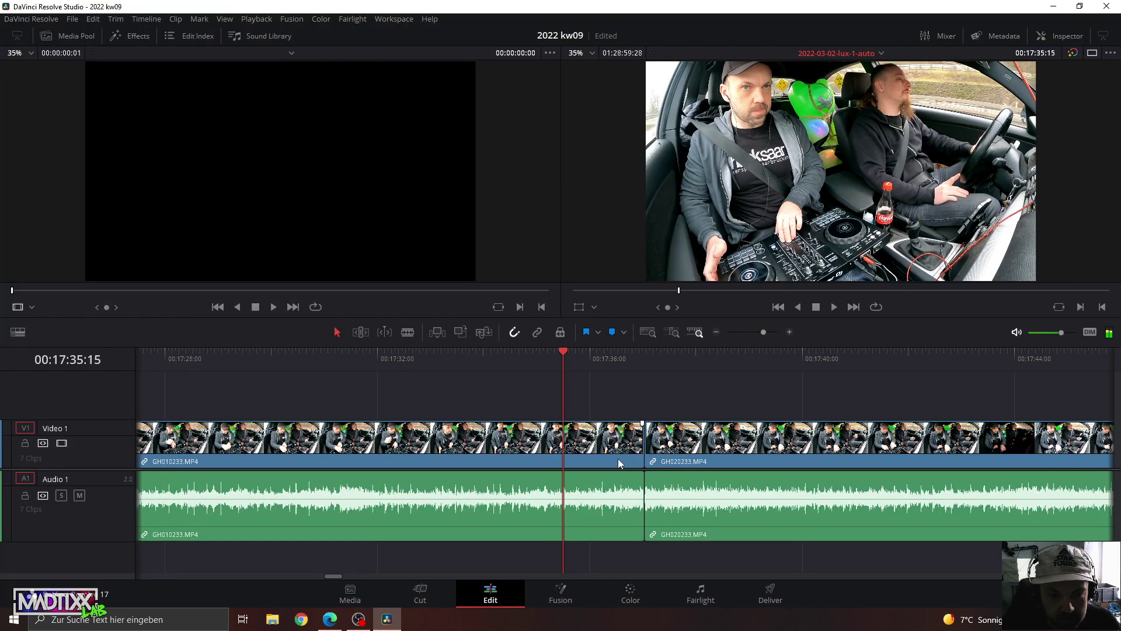
left_click(337, 350)
key("space")
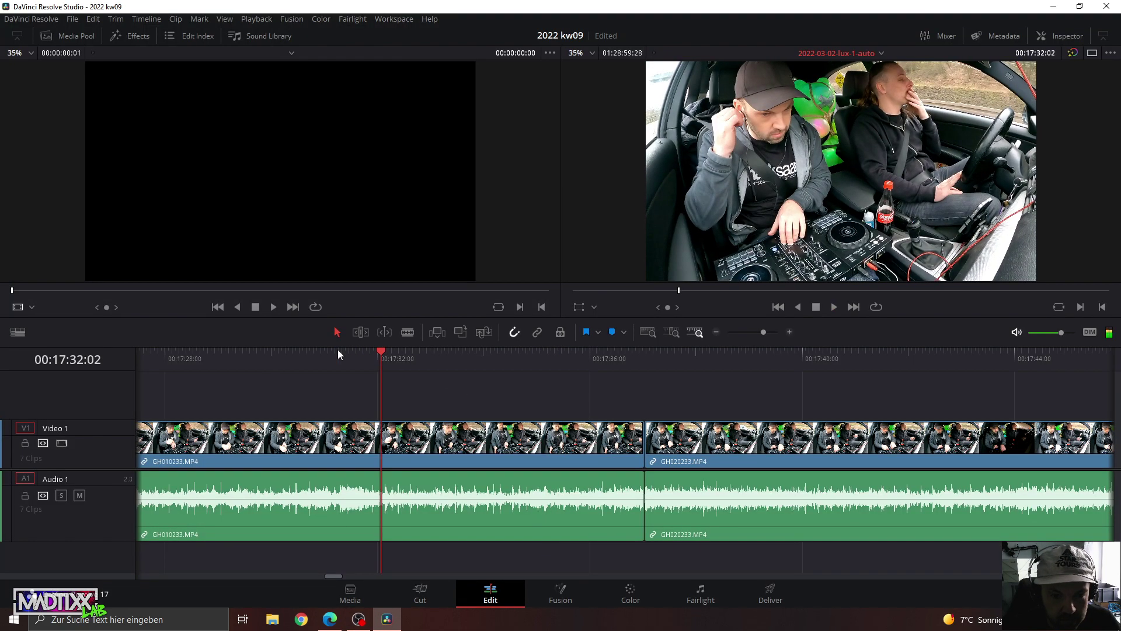
key("alt+Tab")
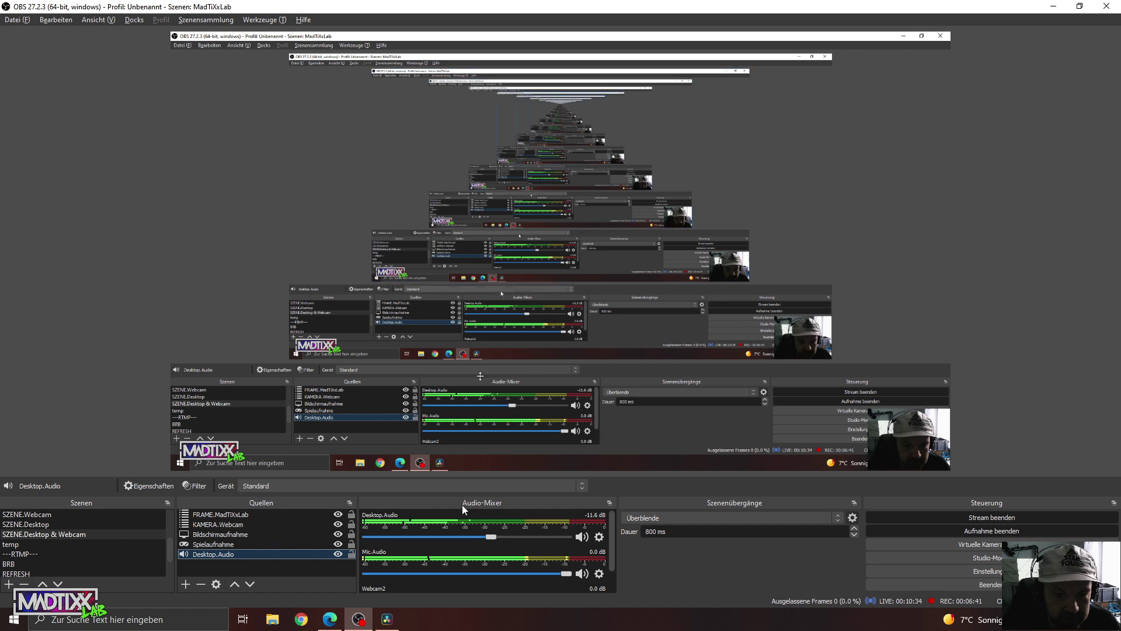
left_click_drag(490, 537, 528, 541)
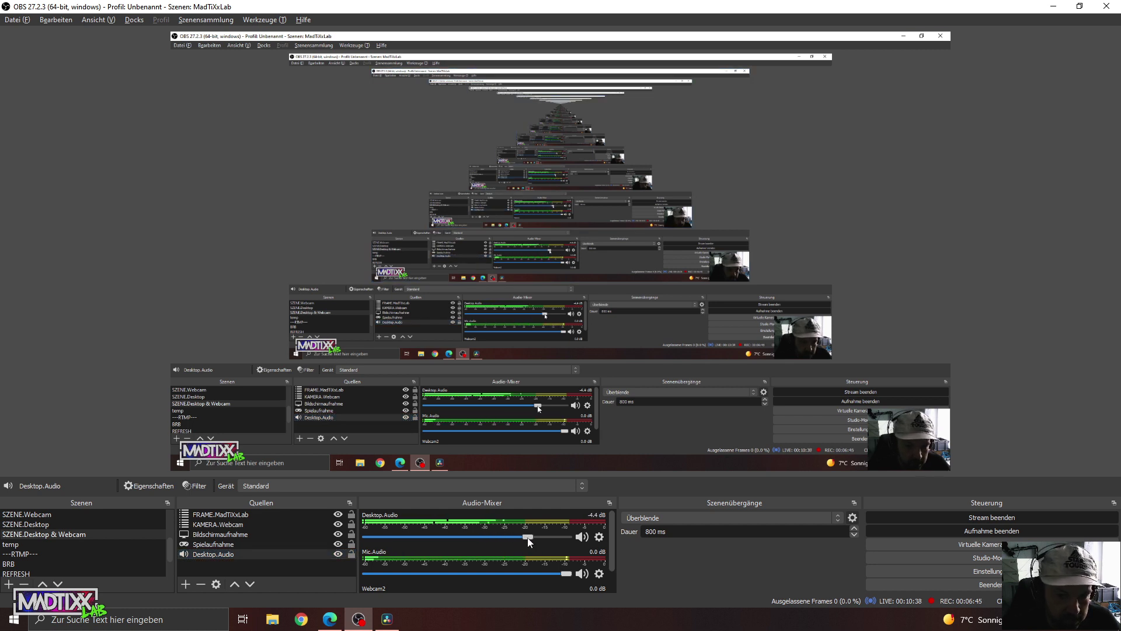
key("alt+Tab")
Scrub between 00:17:29:28 and 00:17:34:09 around the GH010233/GH020233 joint.
left_click(460, 356)
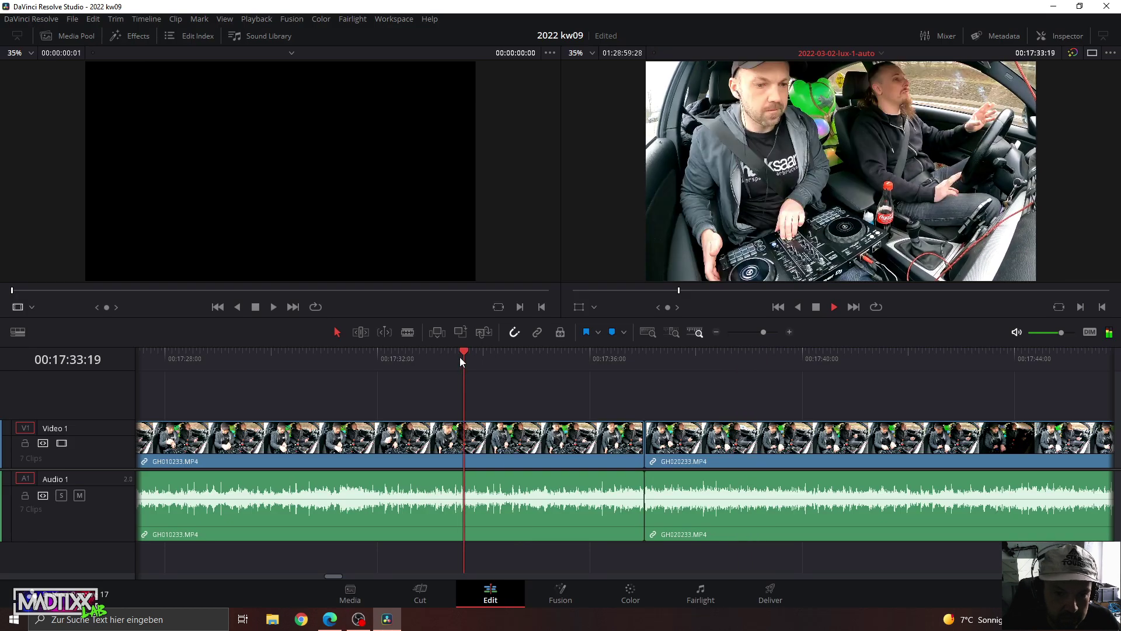
left_click_drag(283, 359, 267, 362)
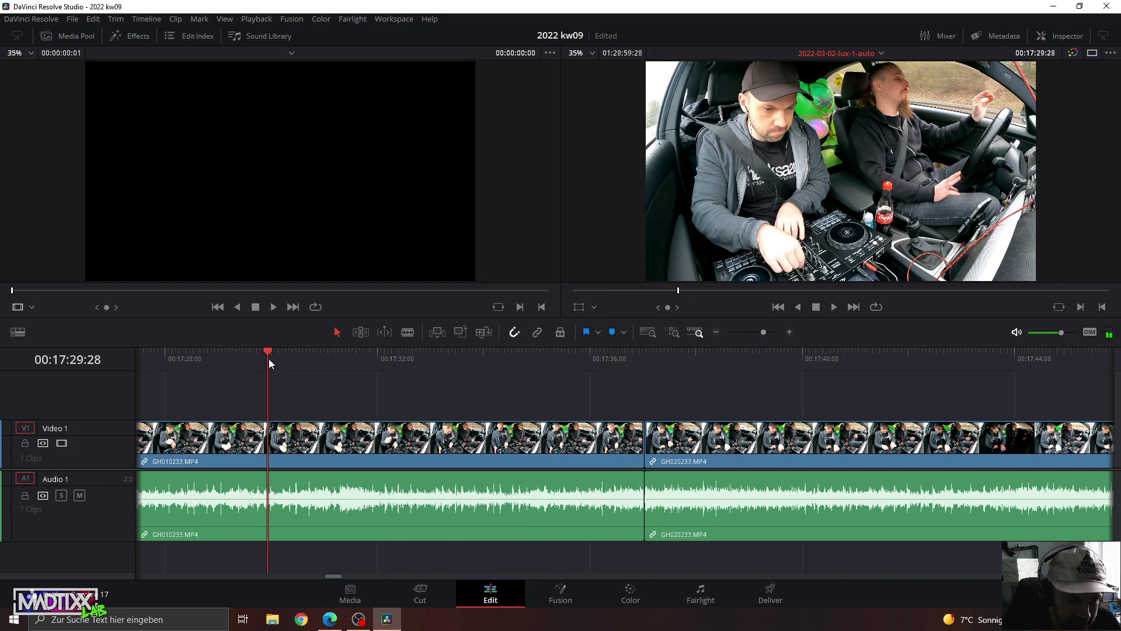
left_click_drag(439, 363, 397, 361)
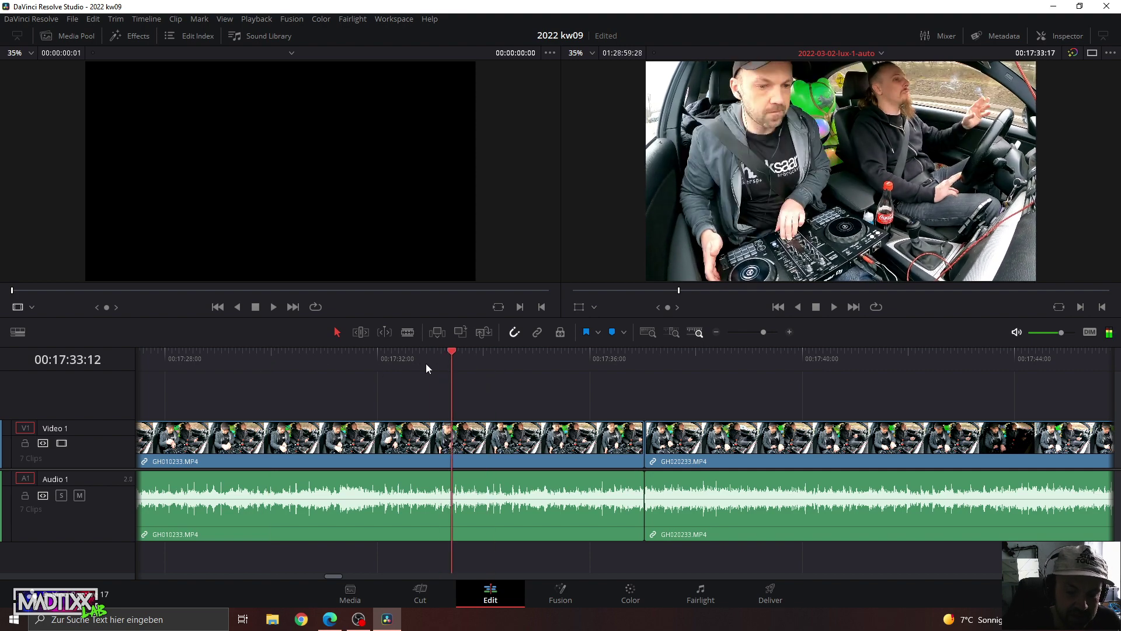
mouse_move(359, 619)
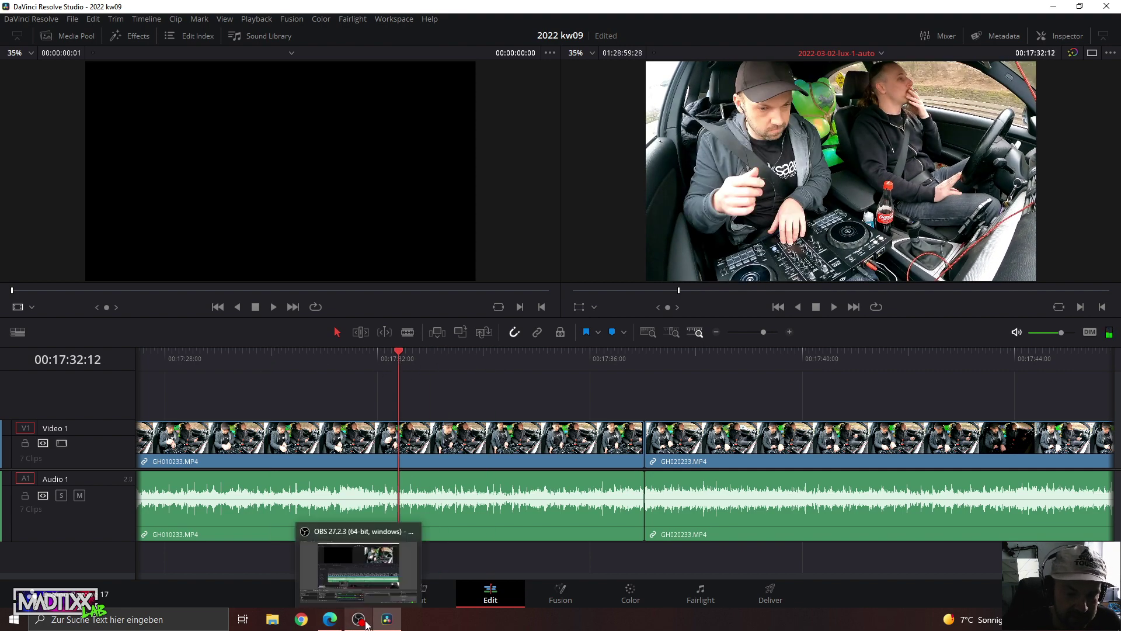
left_click_drag(599, 361, 499, 363)
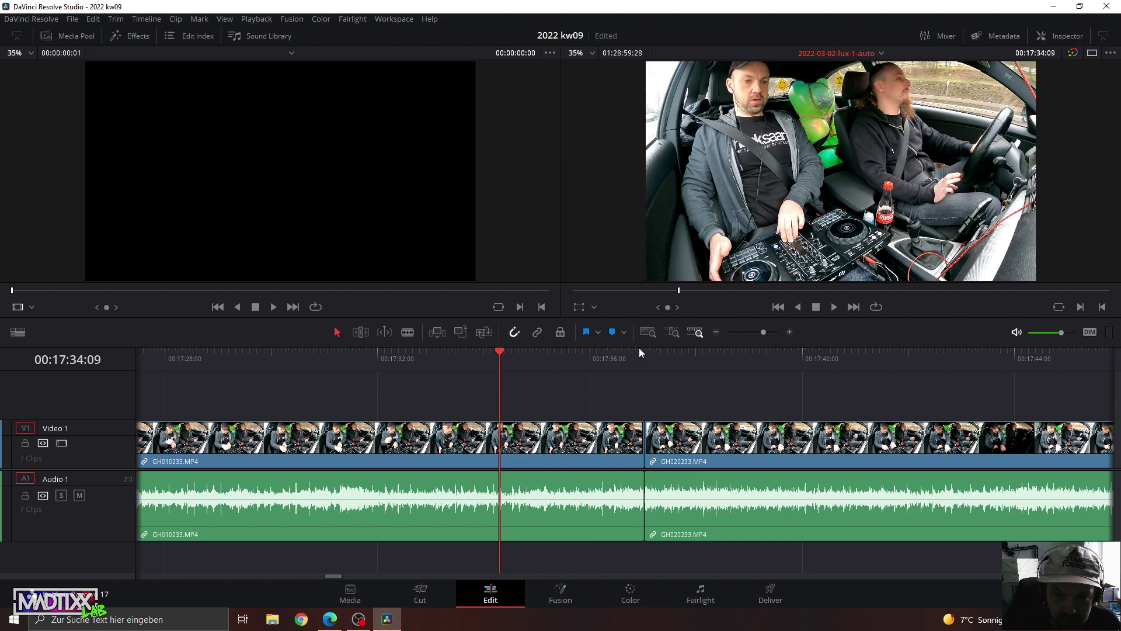
Enlarge the viewers and push the video track lower in the timeline.
mouse_move(639, 346)
left_mouse_down()
mouse_move(621, 497)
mouse_move(622, 362)
left_mouse_up()
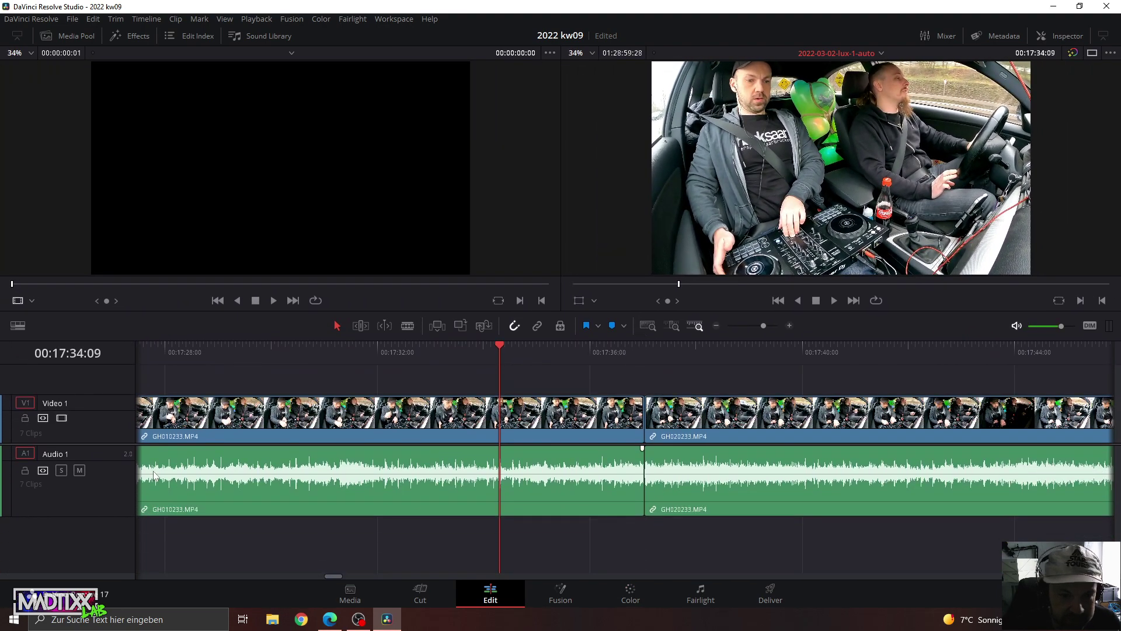
left_click_drag(151, 448, 147, 555)
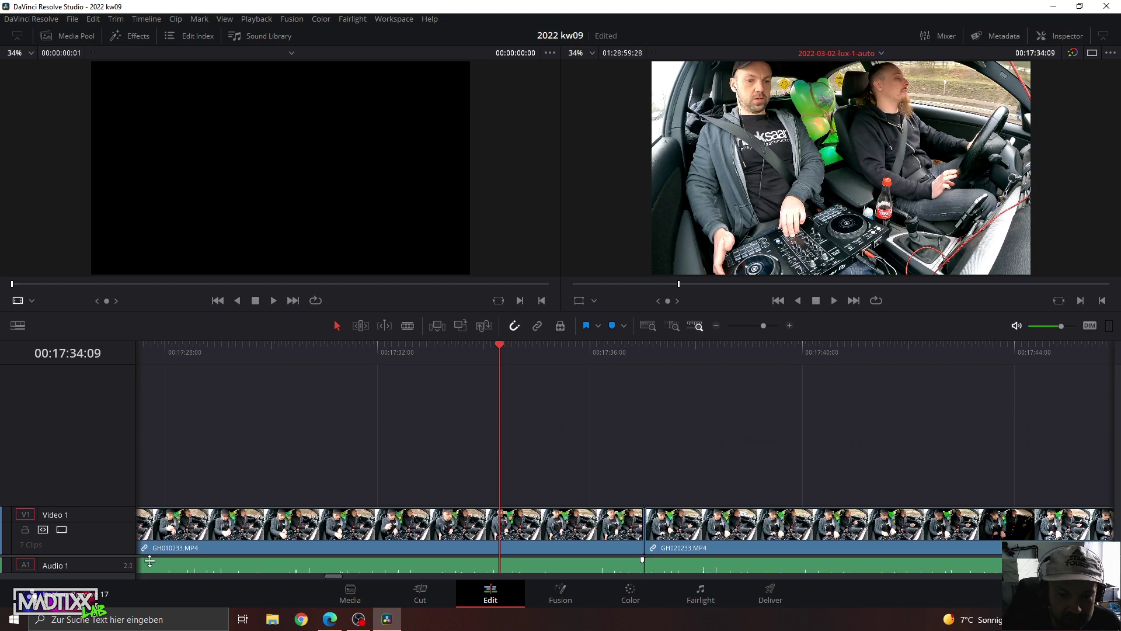
scroll(592, 498, "down", 3)
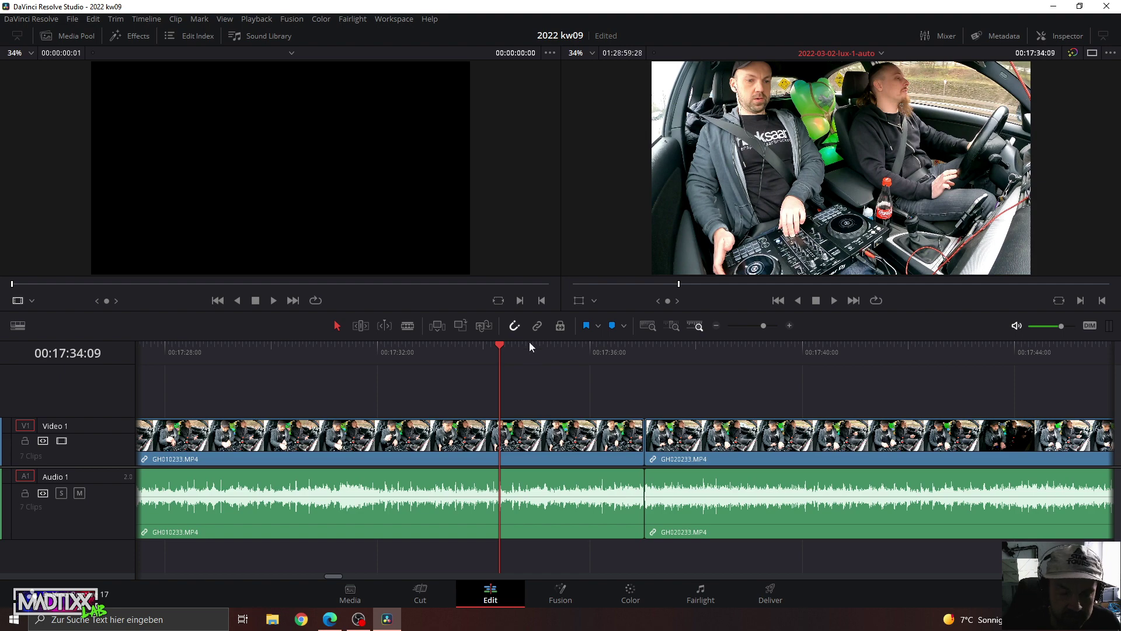
Play the joint in reverse, then replay from just before the clip change and stop.
key("j")
key("j")
key("j")
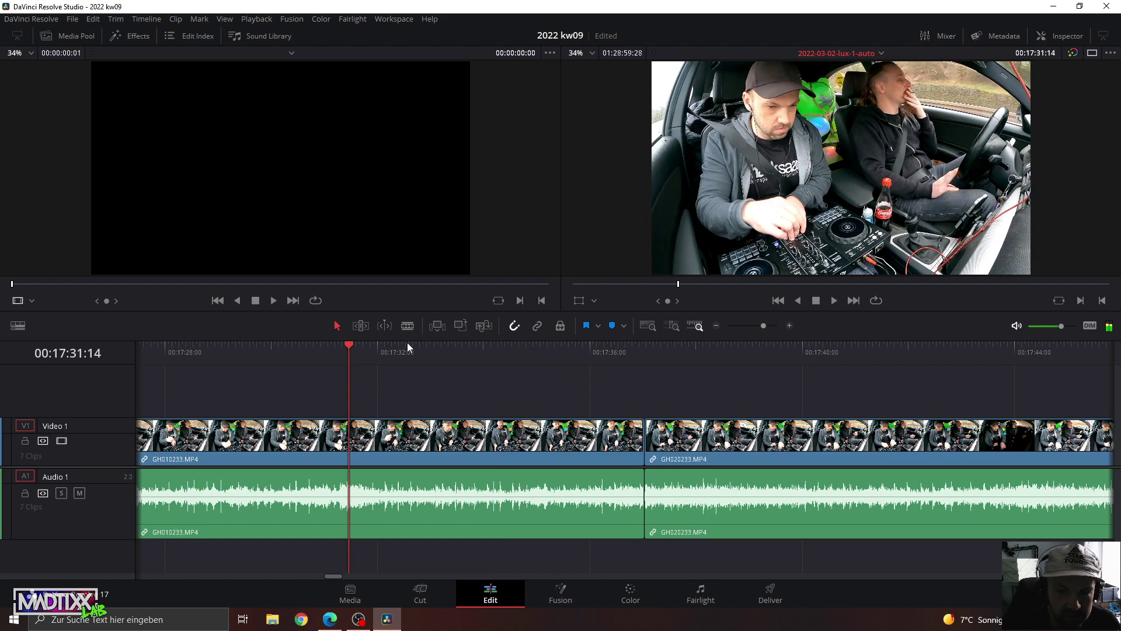
key("alt+Tab")
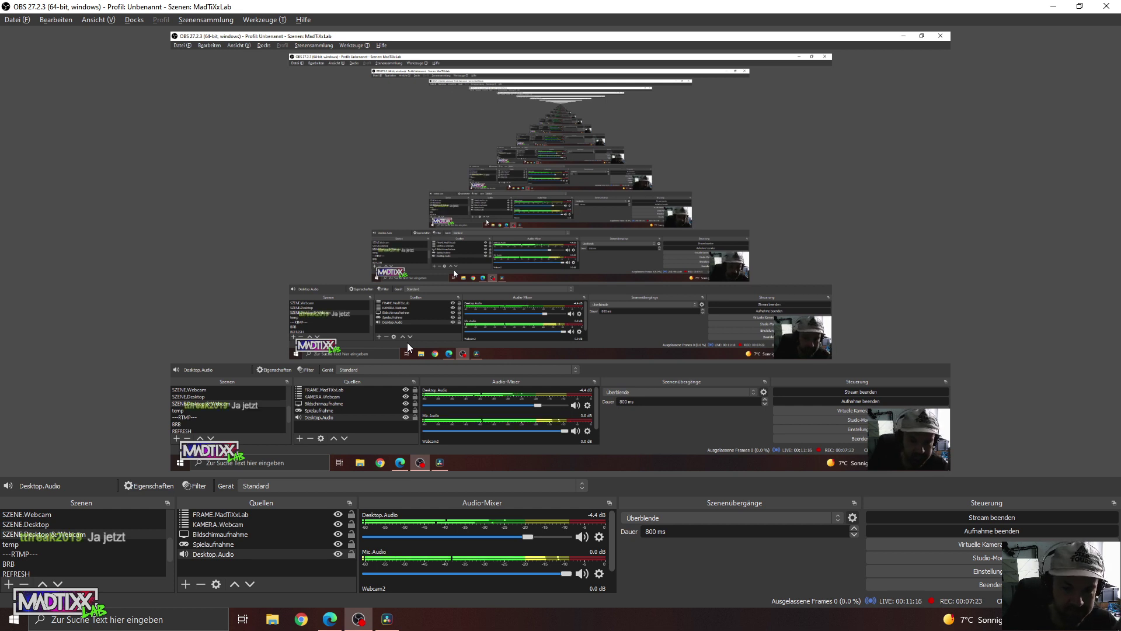
key("alt+Tab")
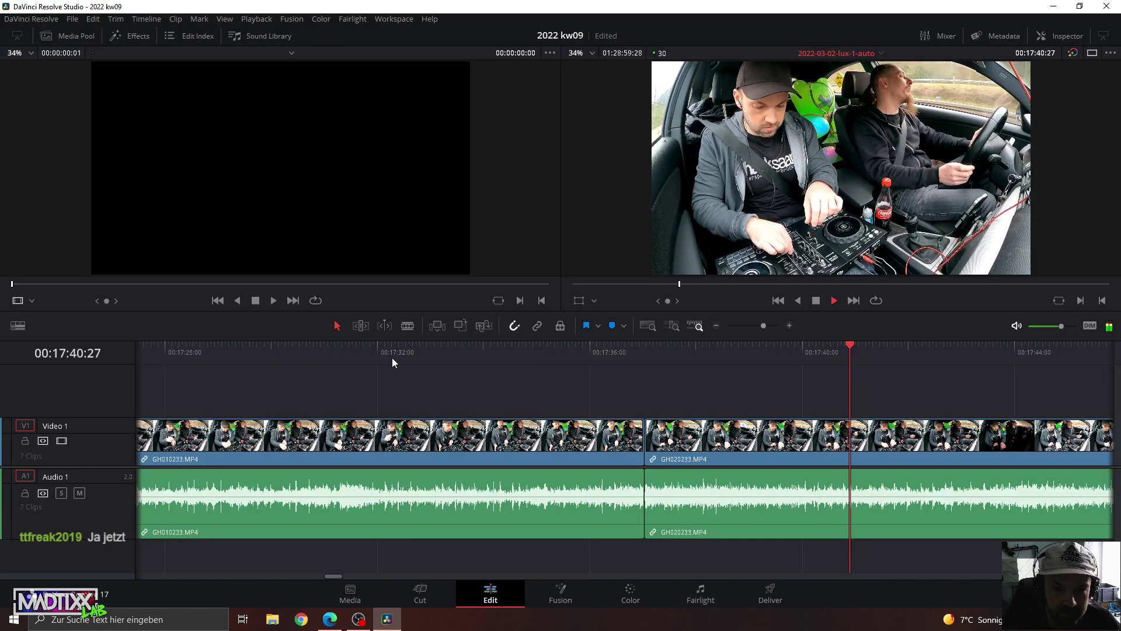
left_click(360, 352)
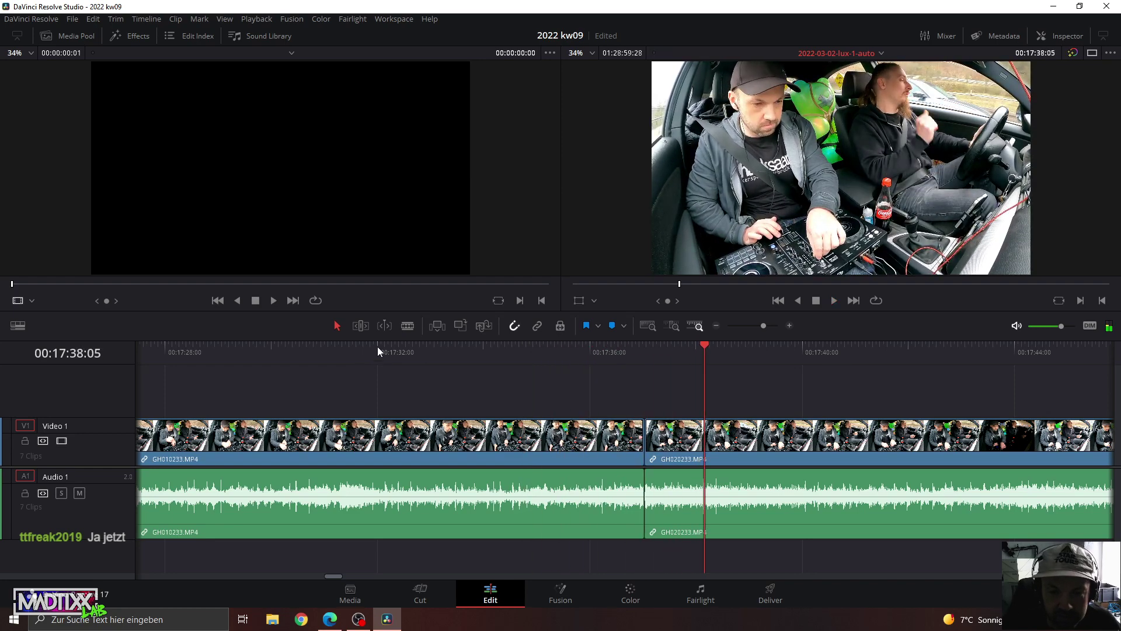
left_click(571, 356)
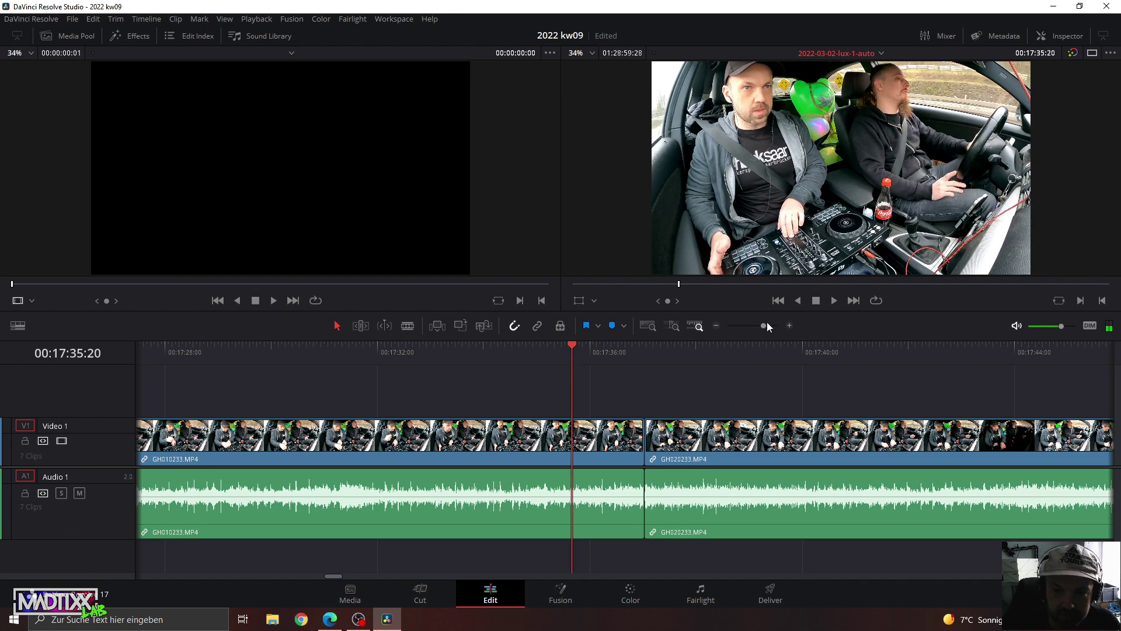
left_click_drag(764, 325, 762, 325)
left_click_drag(631, 353, 681, 351)
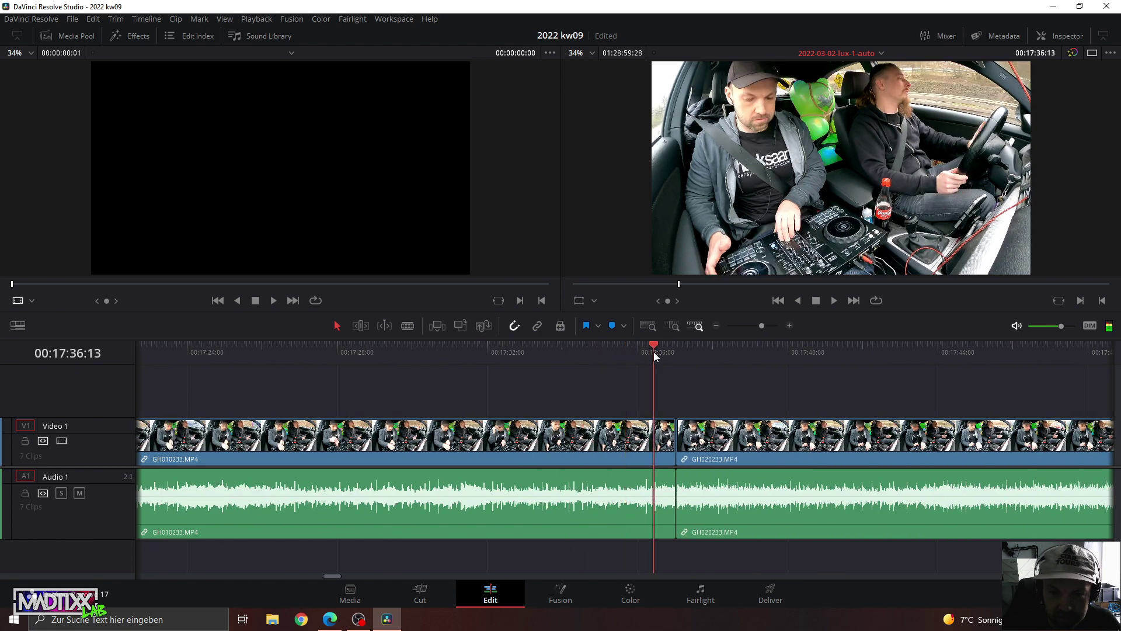
left_click_drag(761, 325, 778, 325)
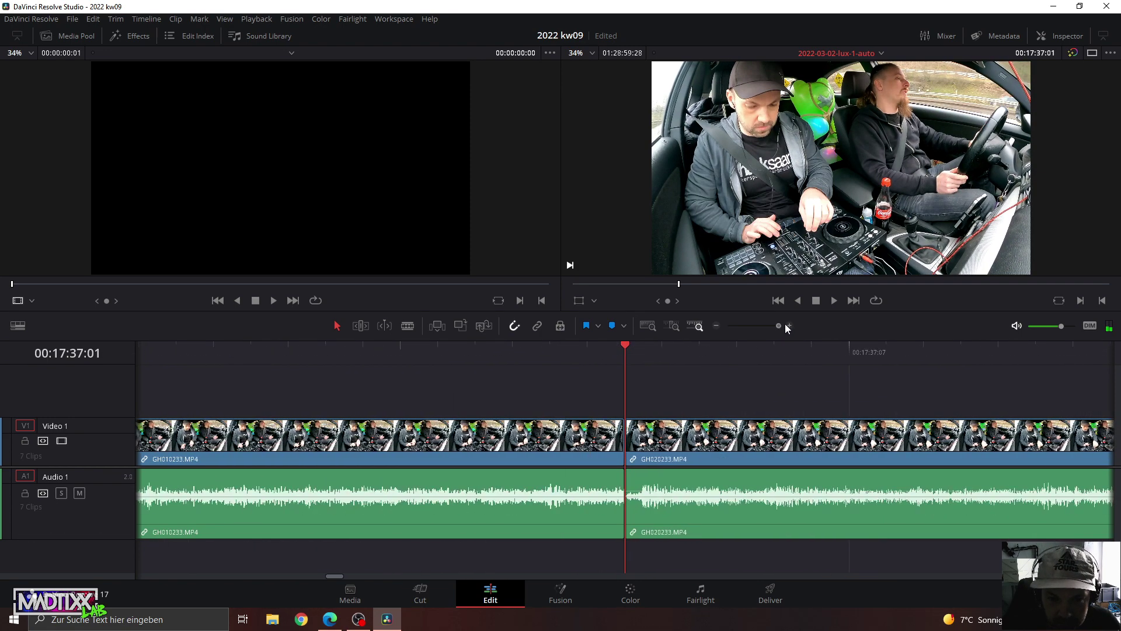
left_click_drag(528, 357, 513, 353)
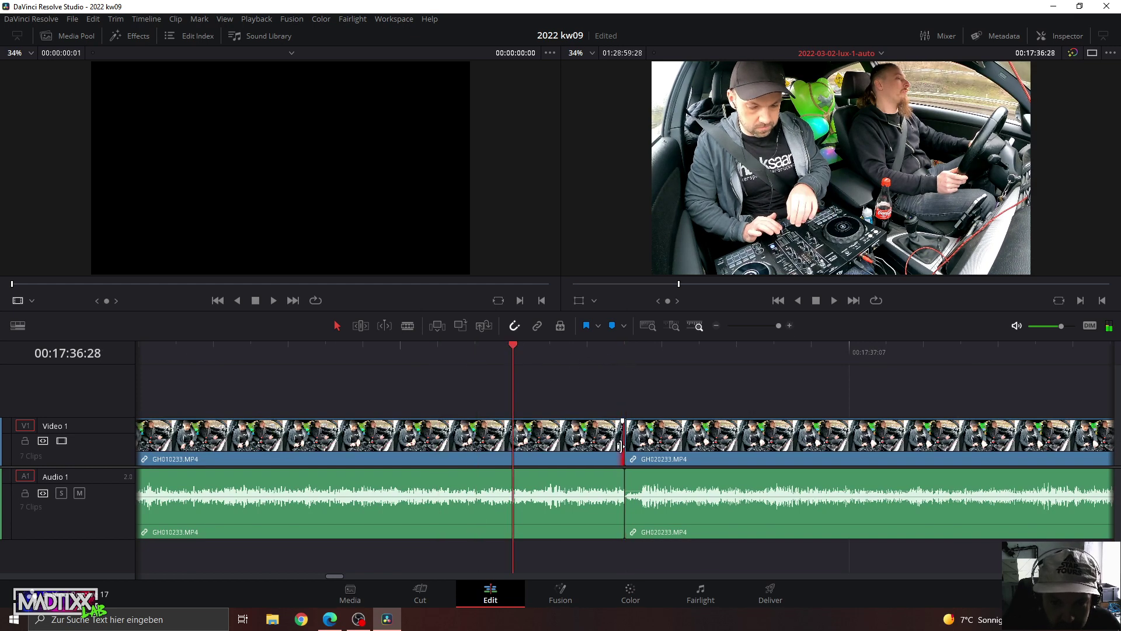
left_click(613, 508)
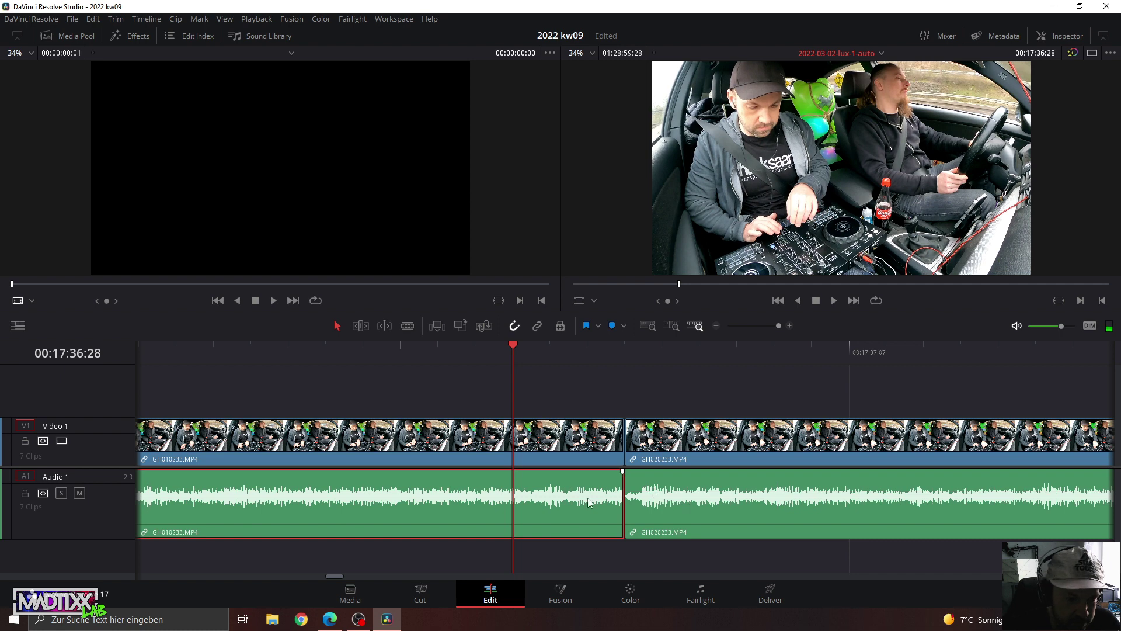
left_click(601, 439)
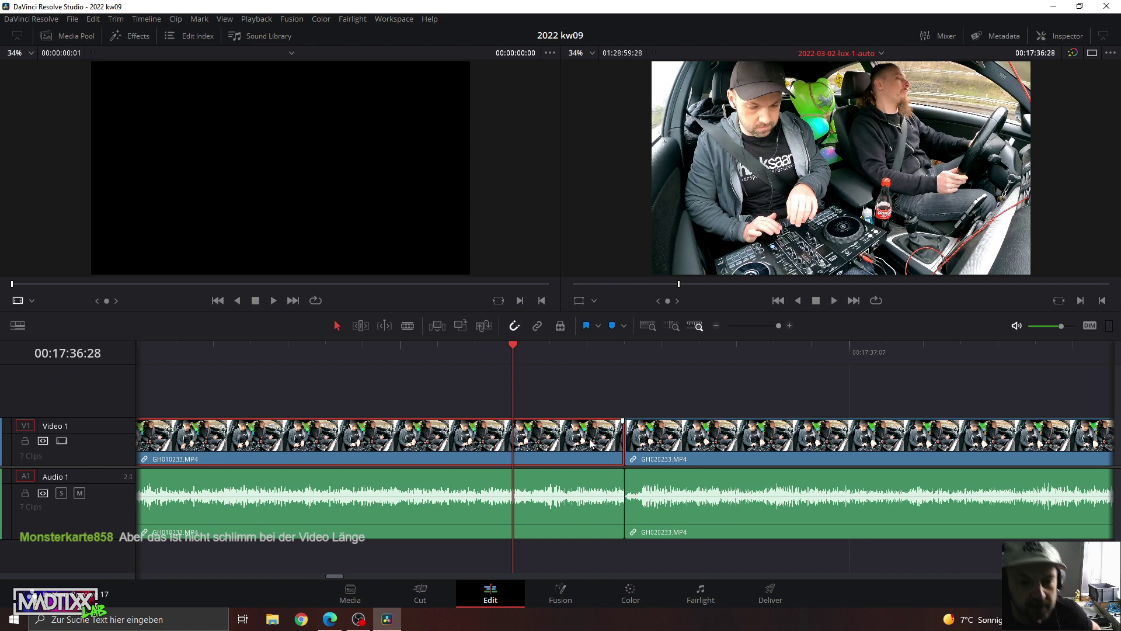
left_click(604, 348)
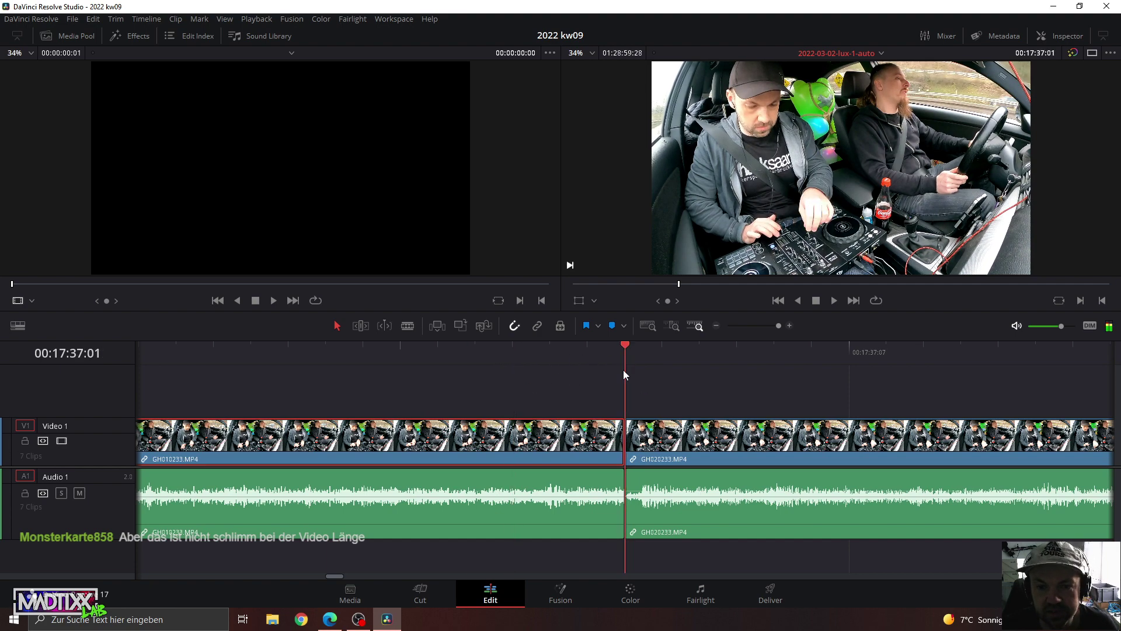
left_click_drag(778, 325, 738, 327)
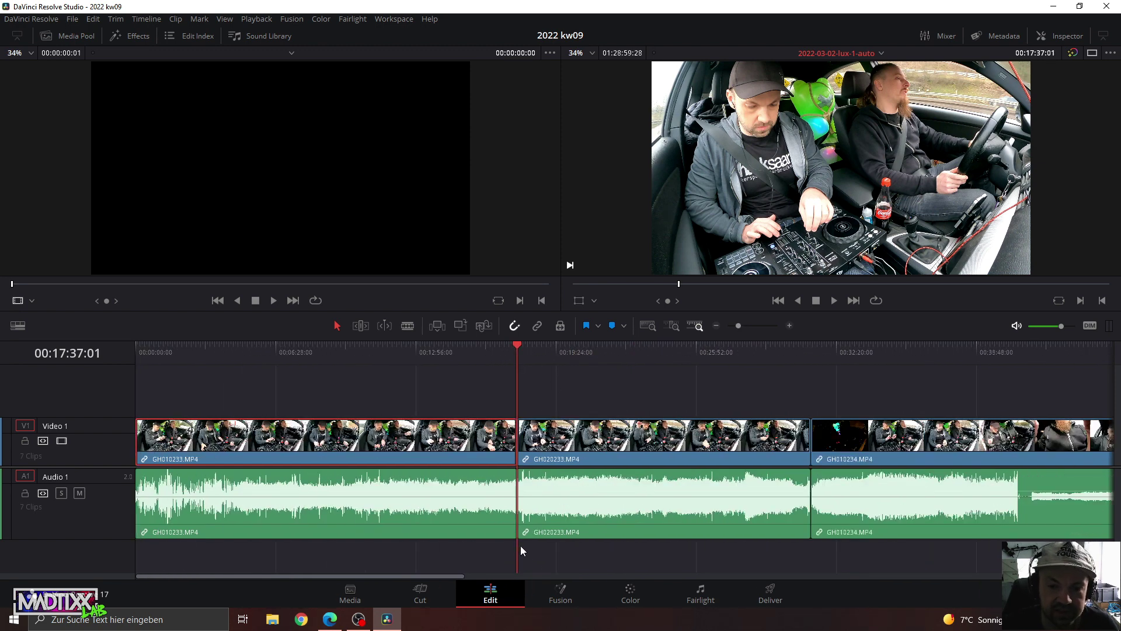
left_click(399, 350)
left_click(477, 403)
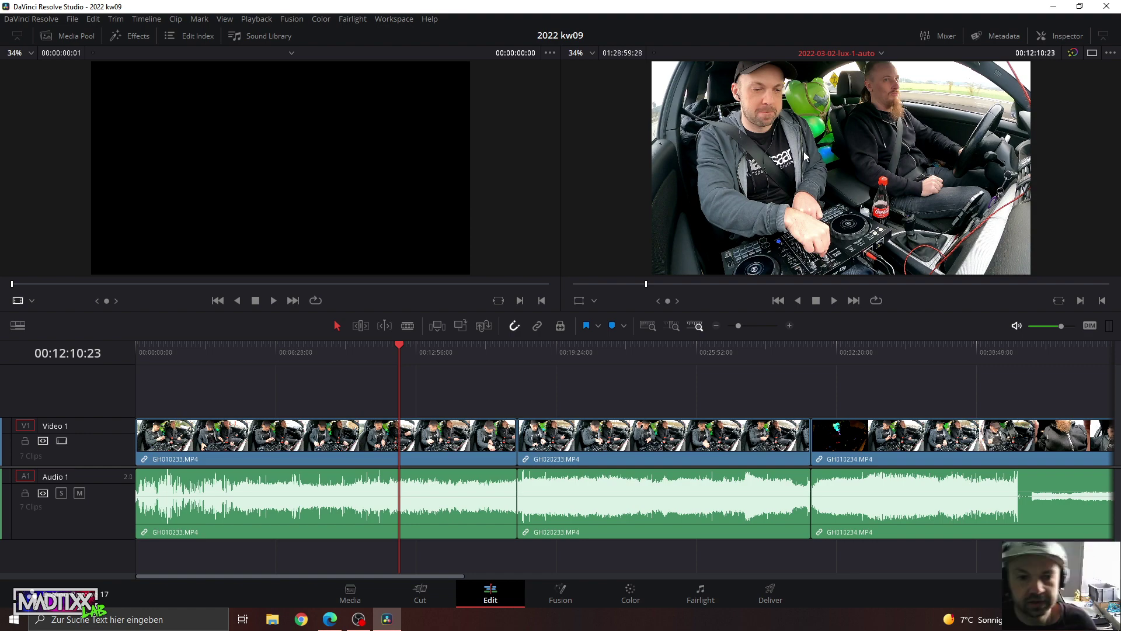
left_click(278, 350)
key("space")
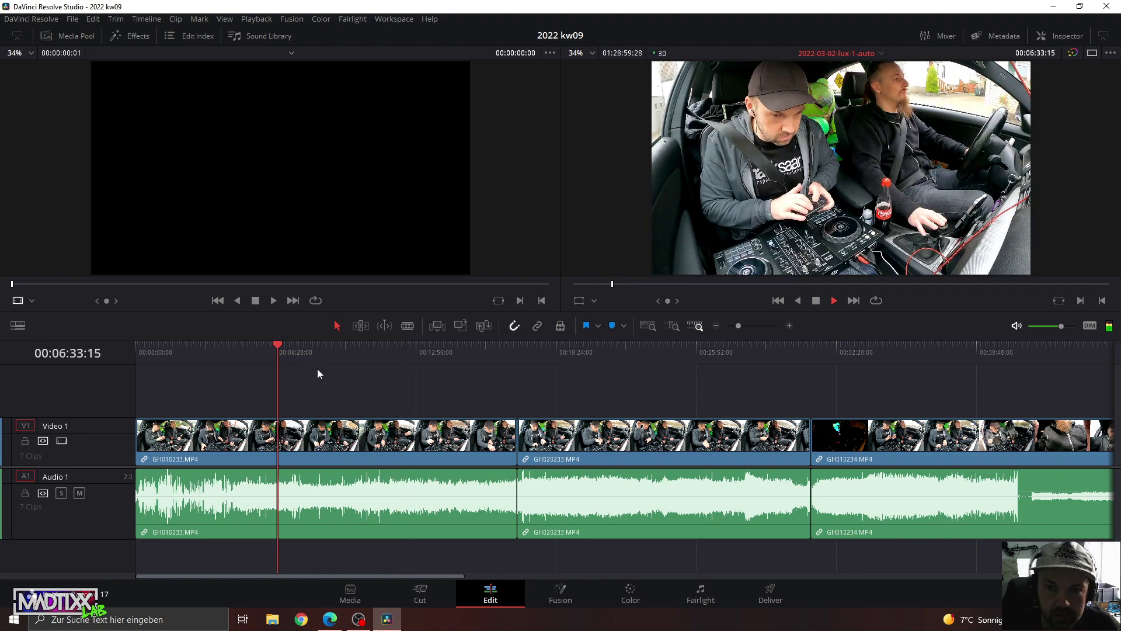
left_click(355, 352)
left_click(456, 357)
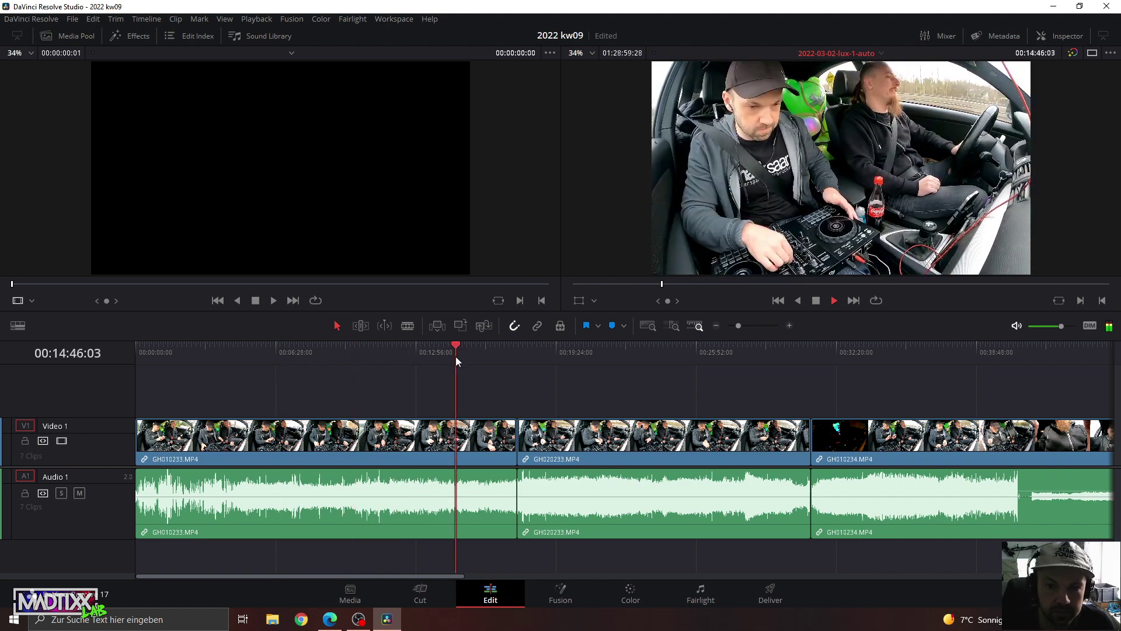
key("space")
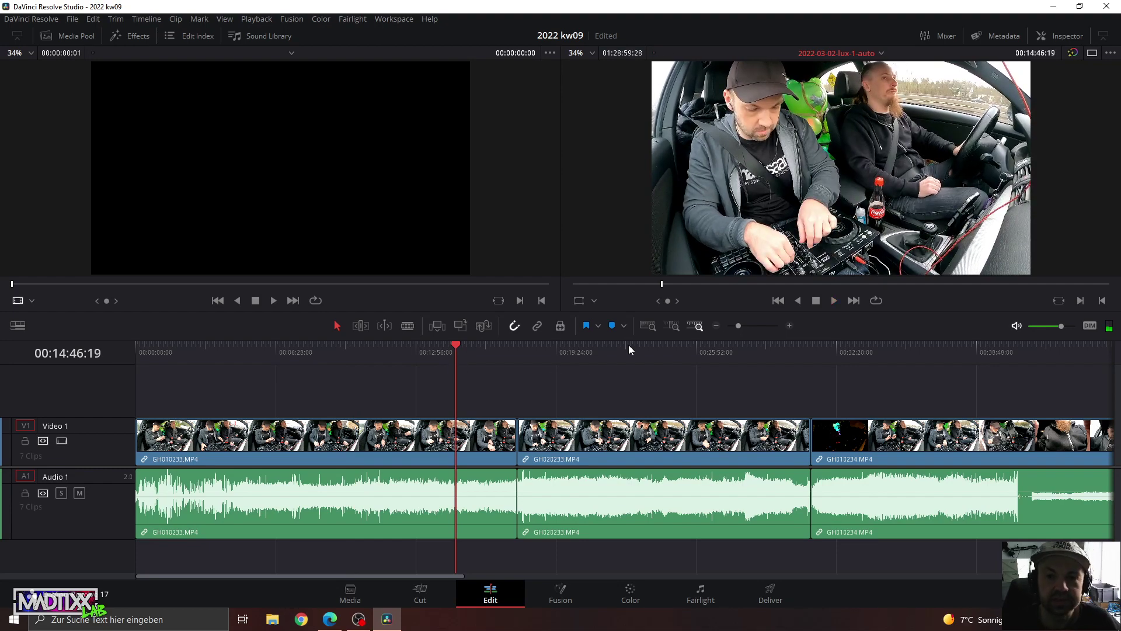
left_click_drag(738, 324, 735, 321)
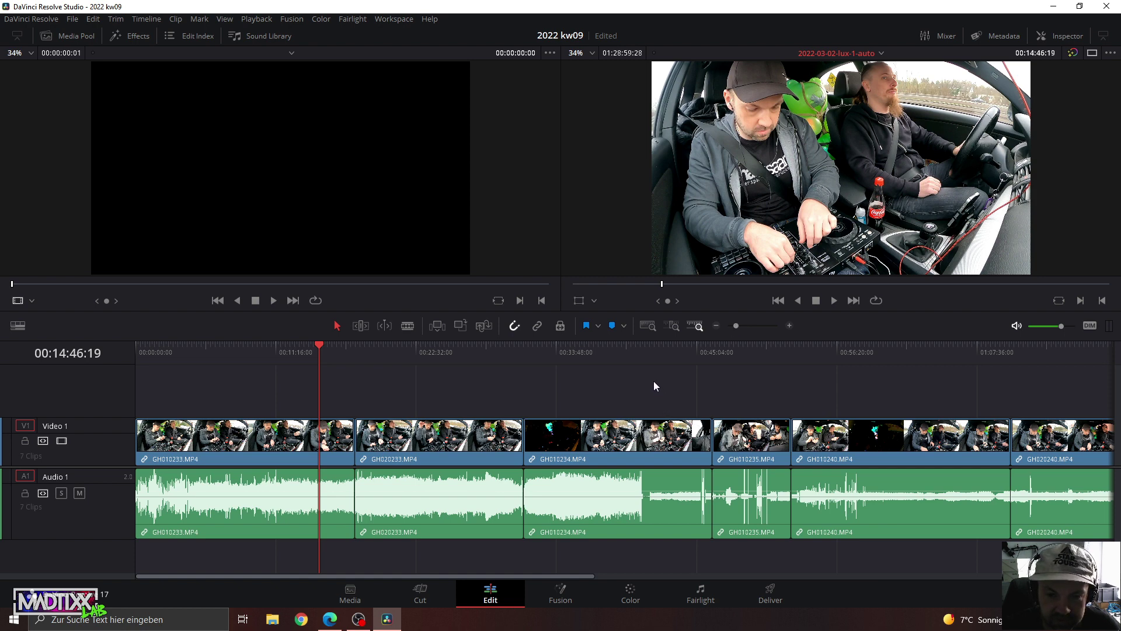
mouse_move(633, 353)
left_mouse_down()
mouse_move(649, 360)
mouse_move(614, 353)
mouse_move(634, 360)
left_mouse_up()
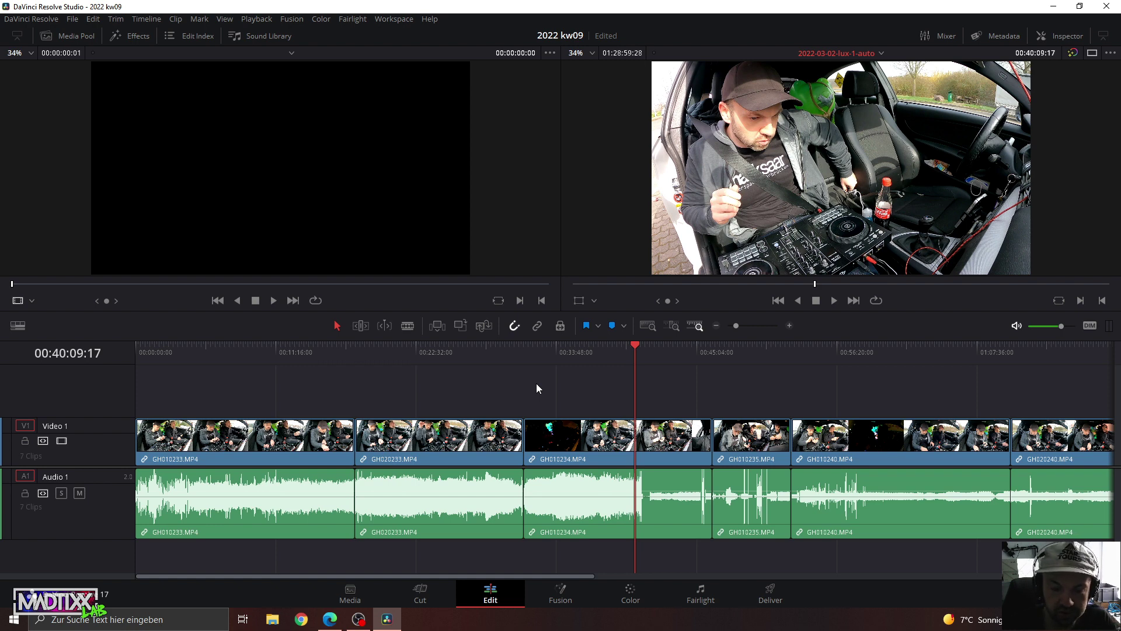
left_click_drag(738, 324, 734, 320)
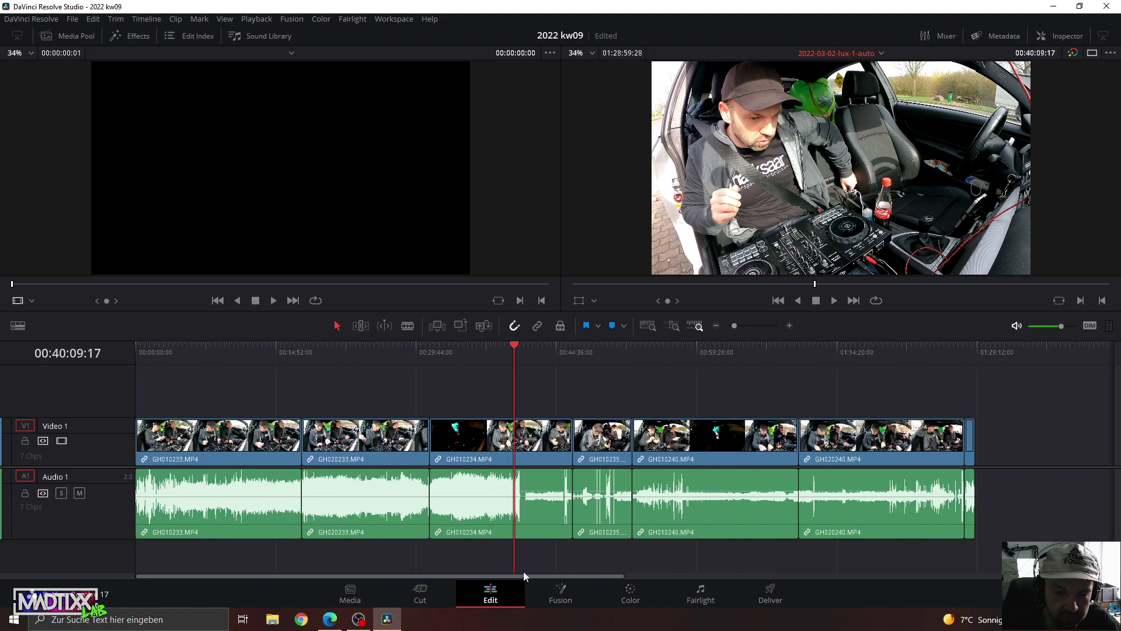
left_click(972, 348)
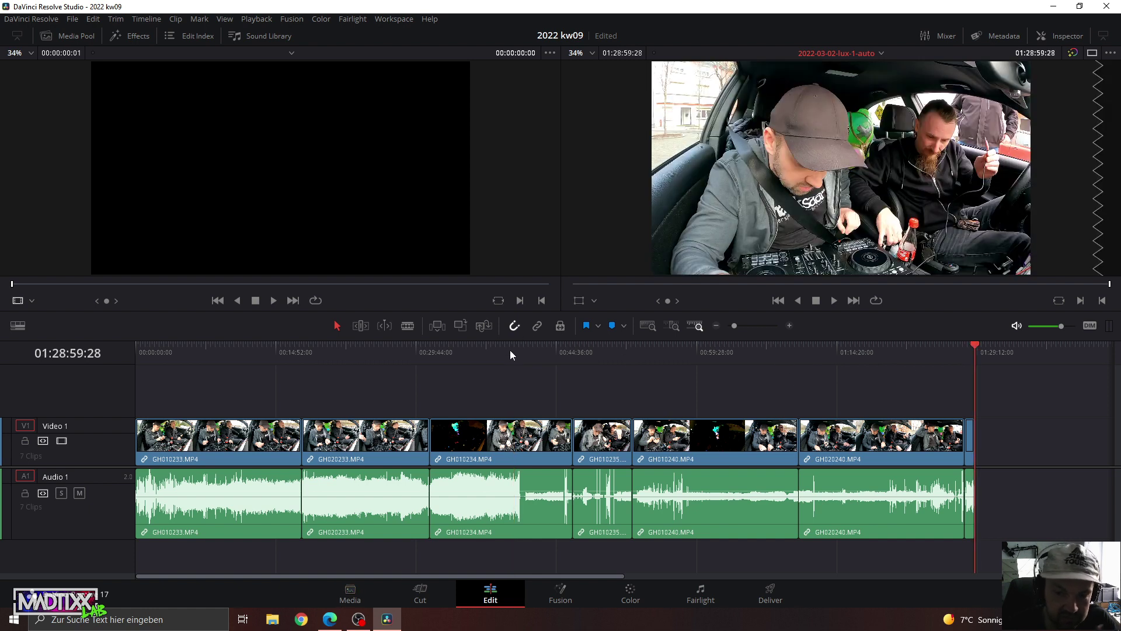
left_click_drag(510, 354, 970, 359)
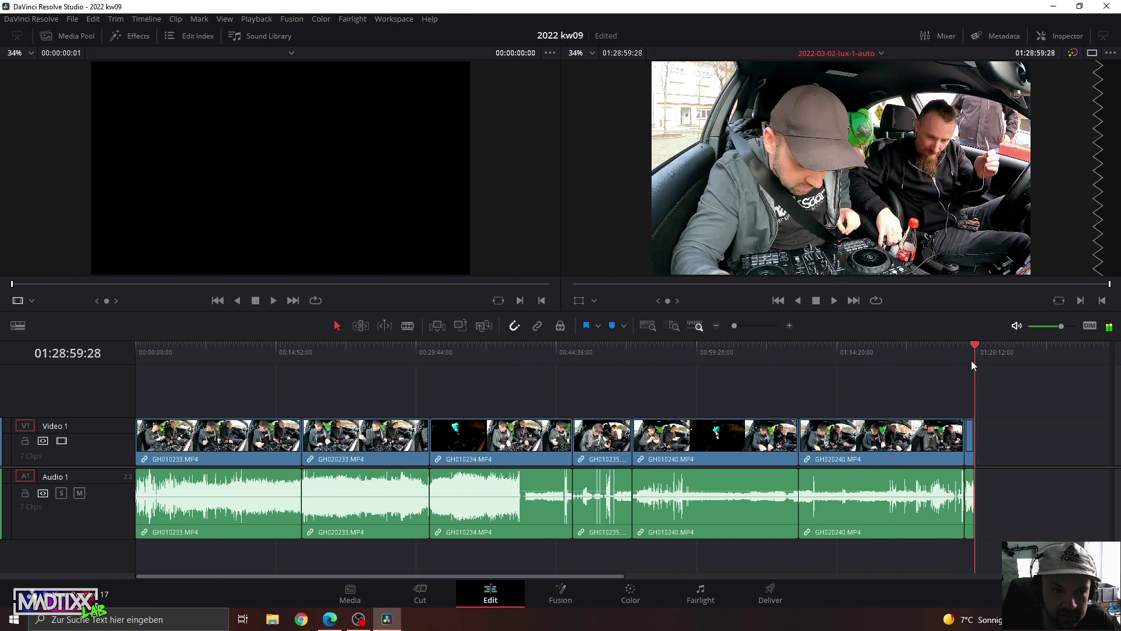
left_click_drag(972, 361, 756, 360)
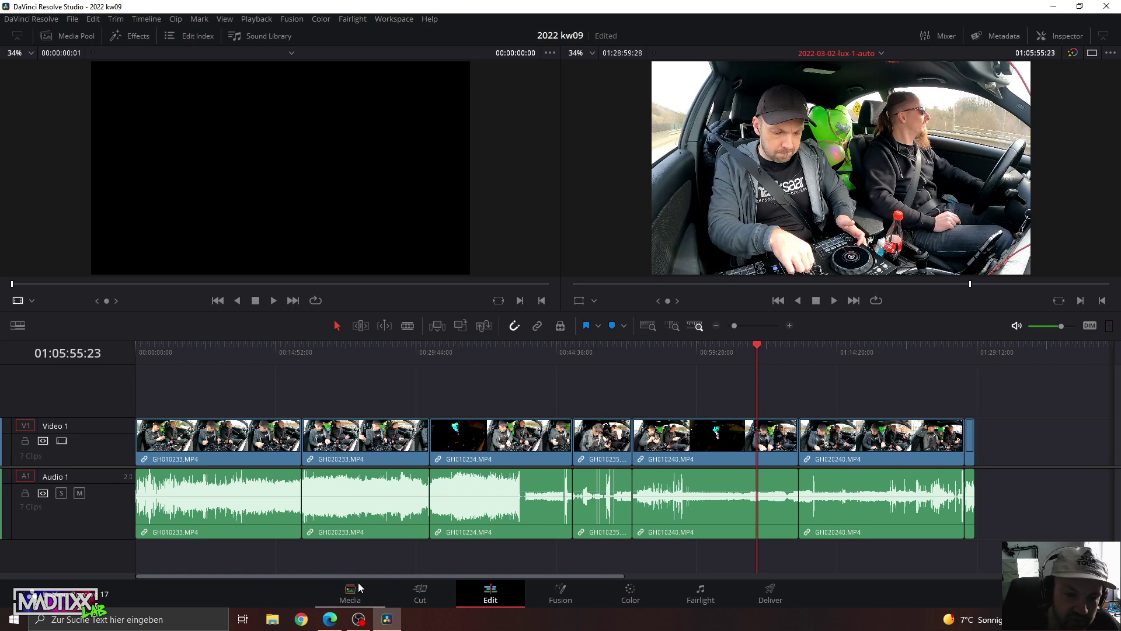
Drag 2022-03-01_10h47m10s_r8b.wav from the mixxx bin onto a new track below A1.
left_click(79, 37)
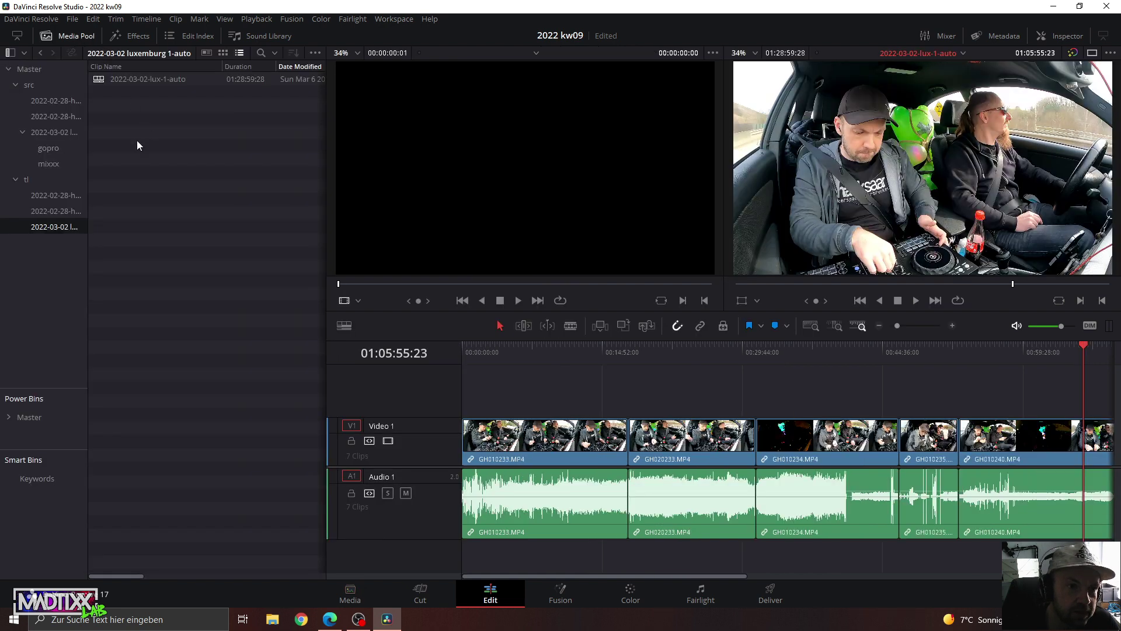
left_click(52, 163)
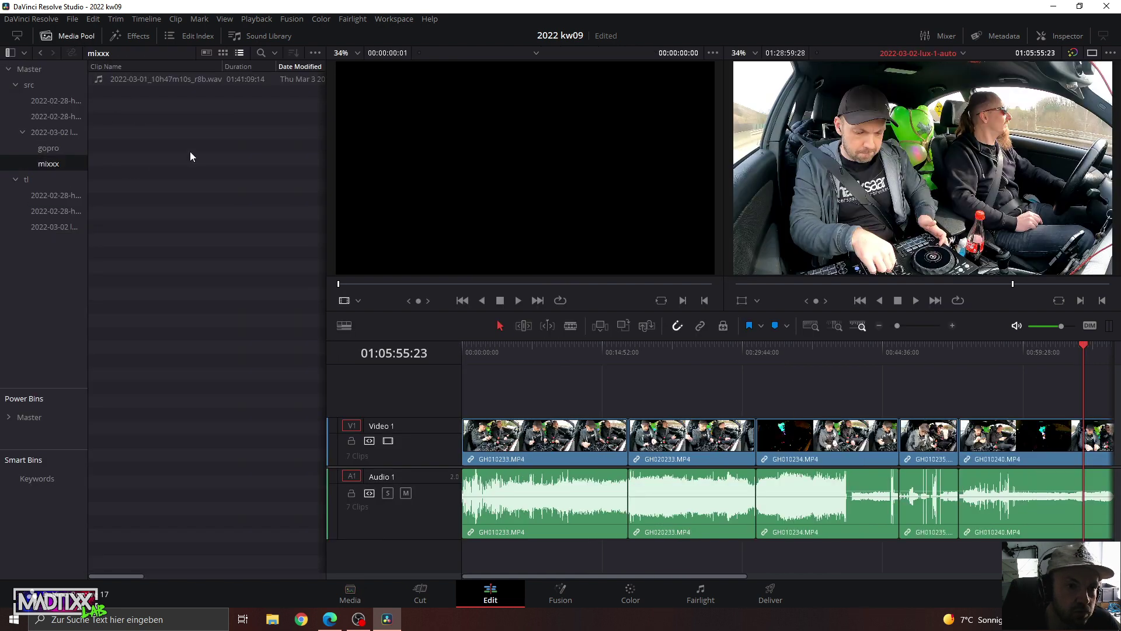
left_click(171, 80)
mouse_move(170, 80)
left_mouse_down()
mouse_move(487, 551)
mouse_move(443, 584)
left_mouse_up()
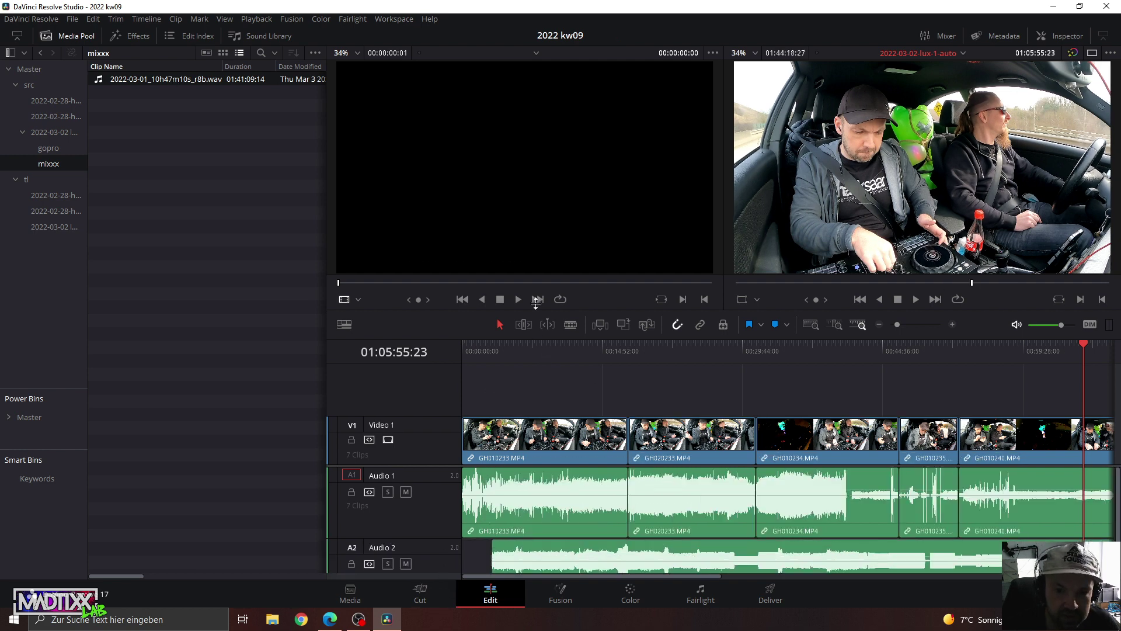
Slide the wav clip to 00:00:00:00 and zoom in on the timeline's first seconds.
left_click_drag(537, 313, 535, 252)
left_click_drag(554, 520, 524, 519)
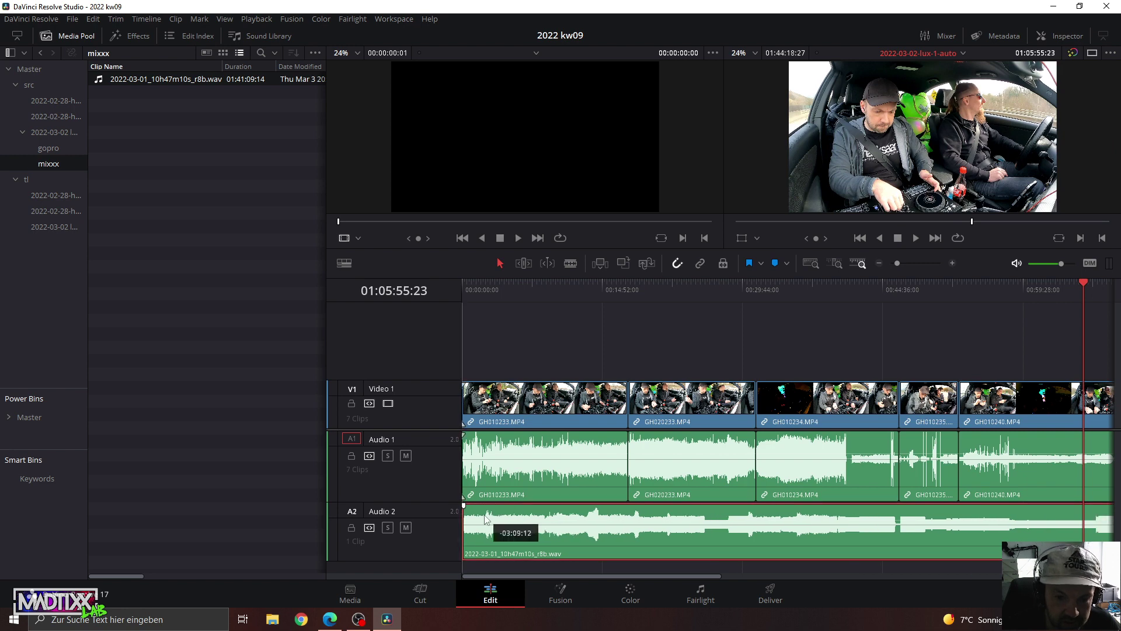
left_click_drag(508, 289, 463, 289)
left_click_drag(902, 264, 921, 264)
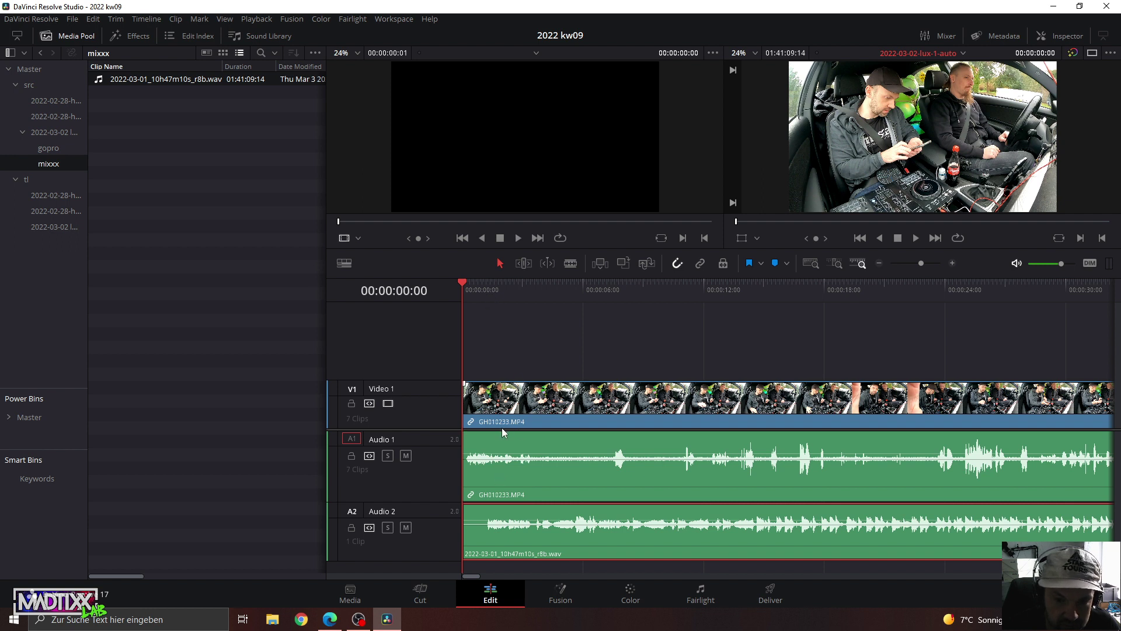
left_click(409, 457)
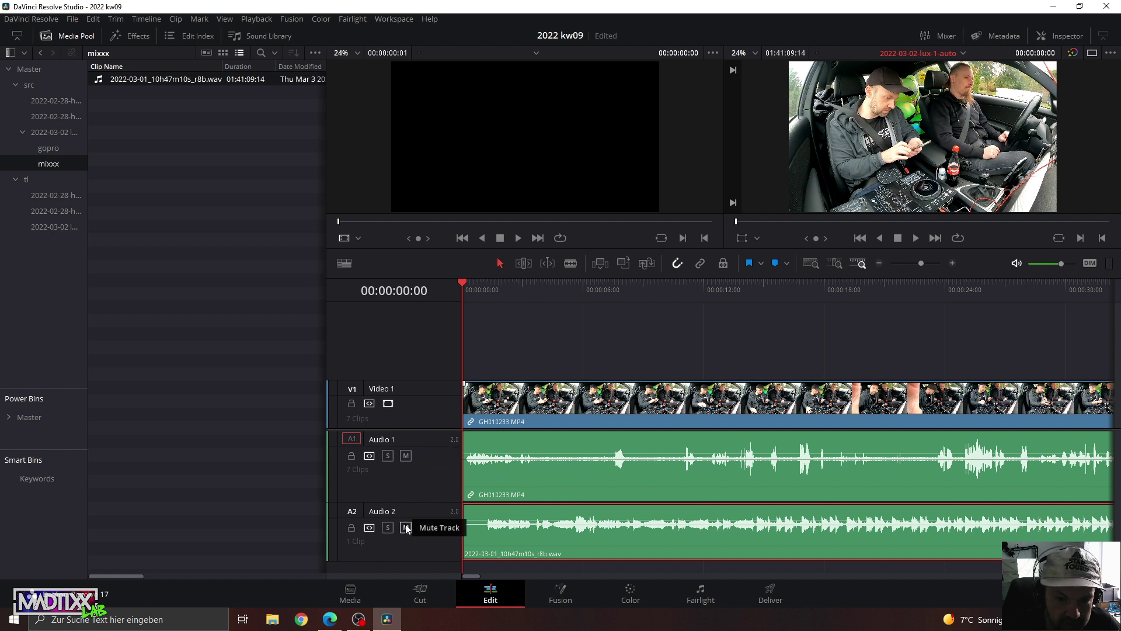
left_click(504, 289)
key("Home")
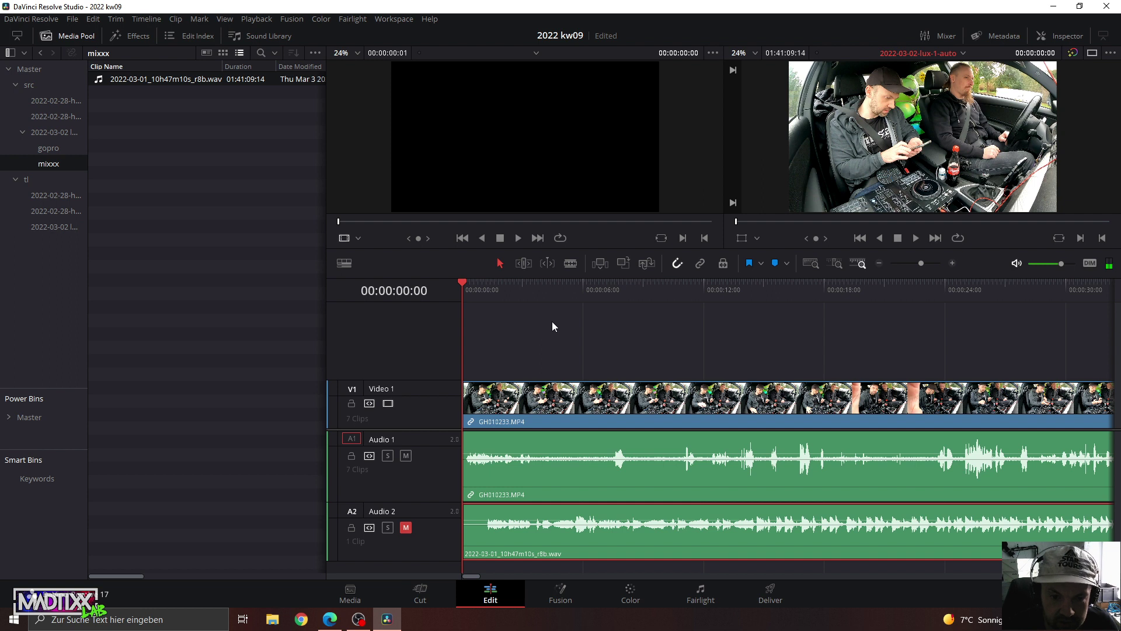
key("space")
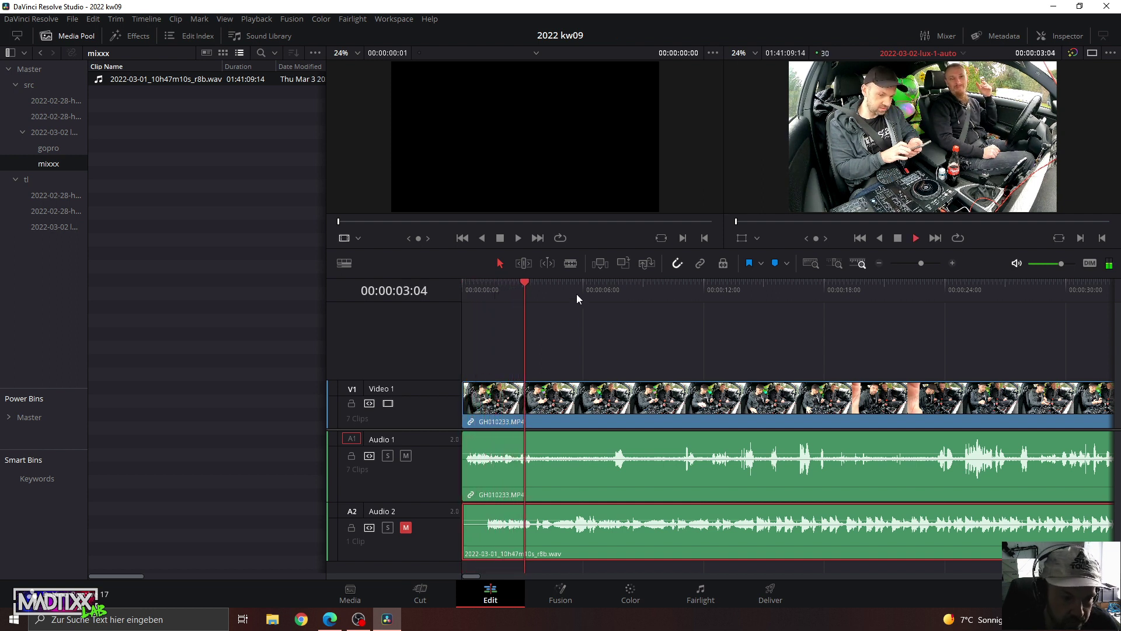
left_click(577, 293)
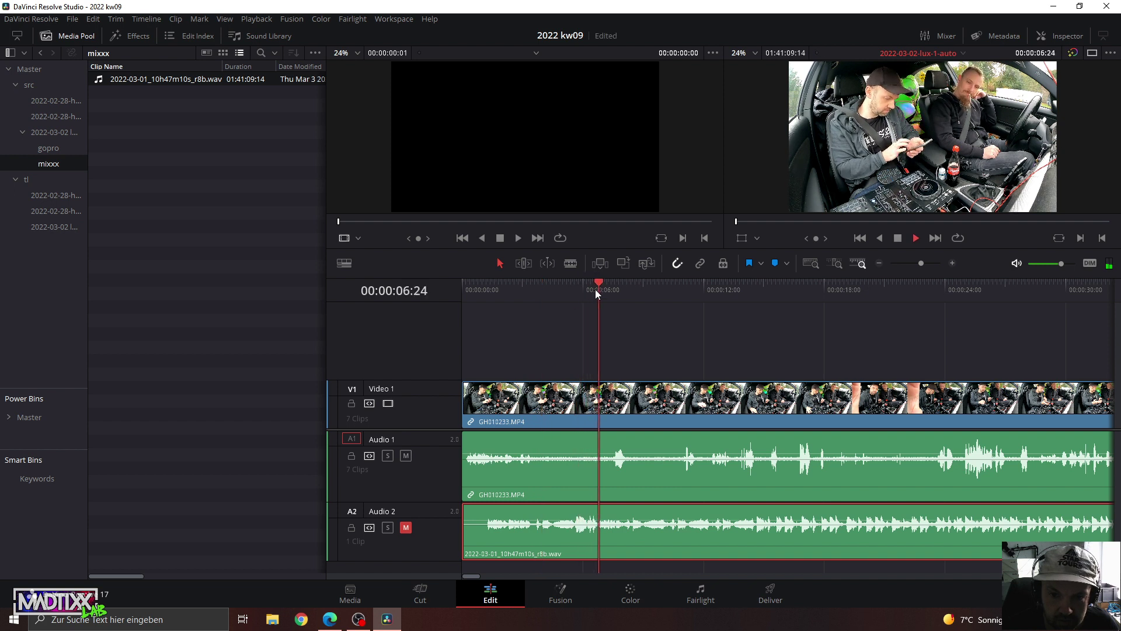
left_click(706, 289)
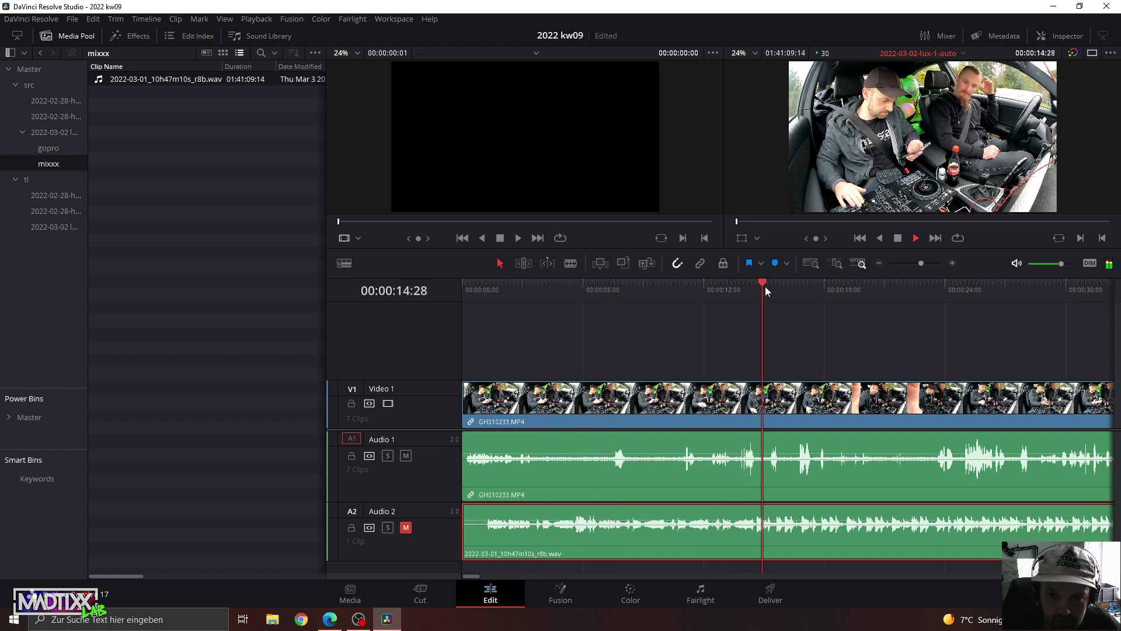
left_click_drag(921, 264, 917, 264)
left_click(907, 287)
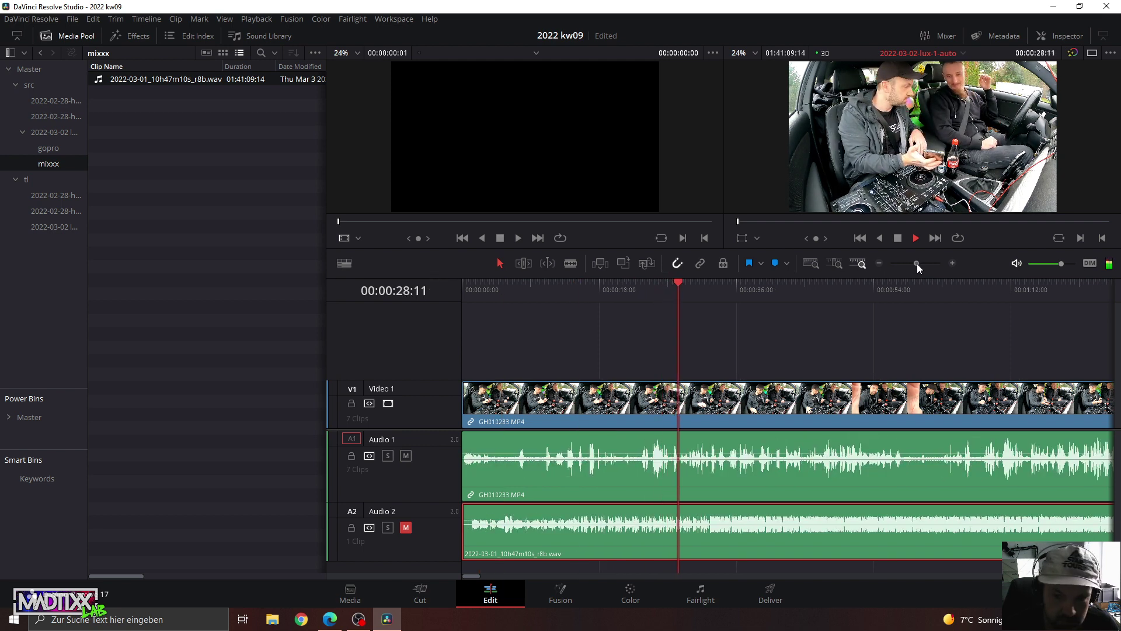
left_click_drag(832, 285, 905, 285)
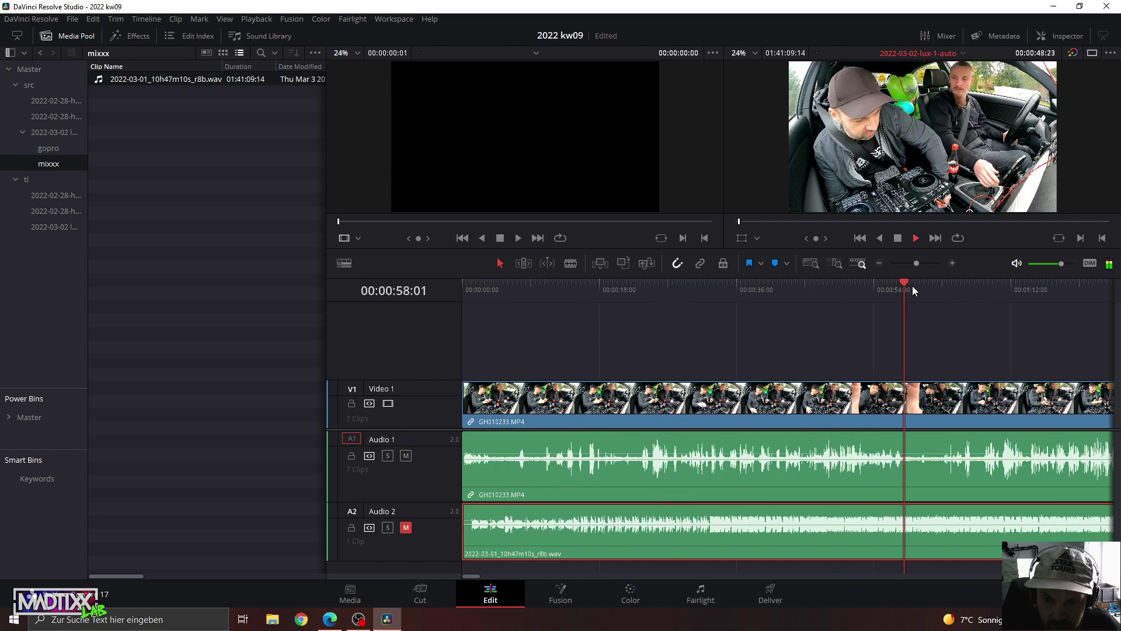
left_click(942, 291)
left_click(967, 290)
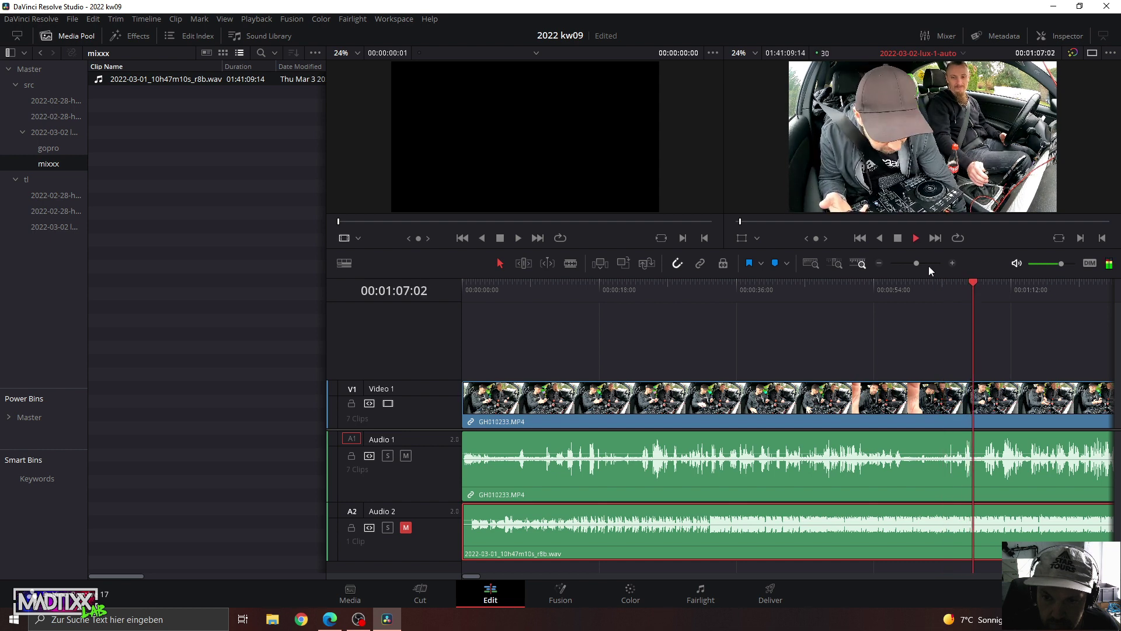
left_click_drag(916, 264, 915, 264)
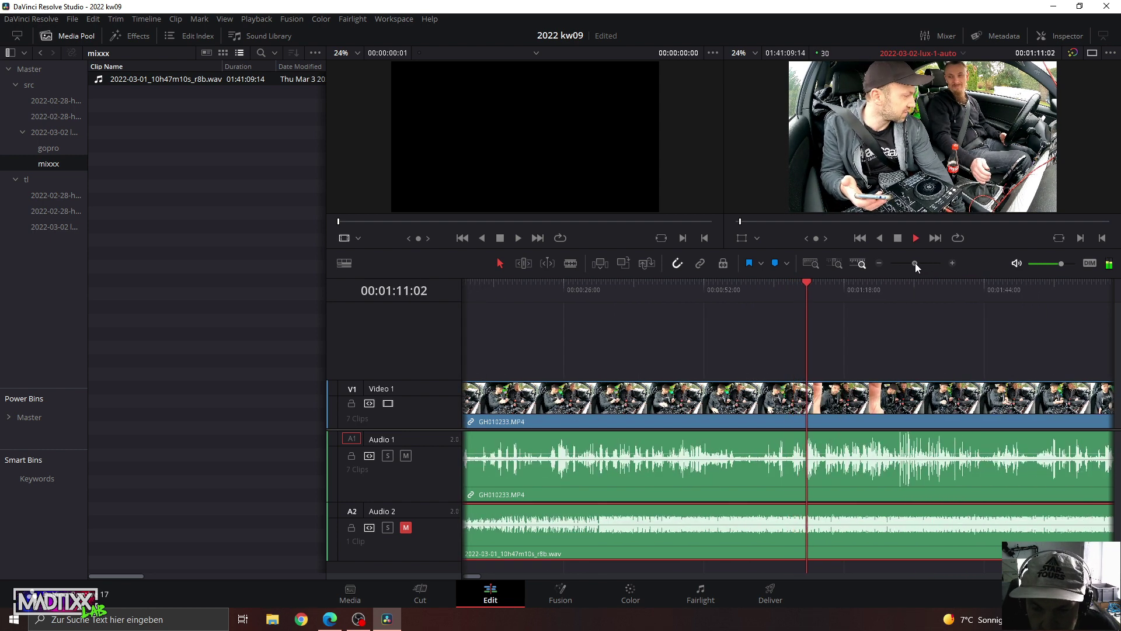
left_click(917, 264)
left_click(871, 285)
left_click(908, 285)
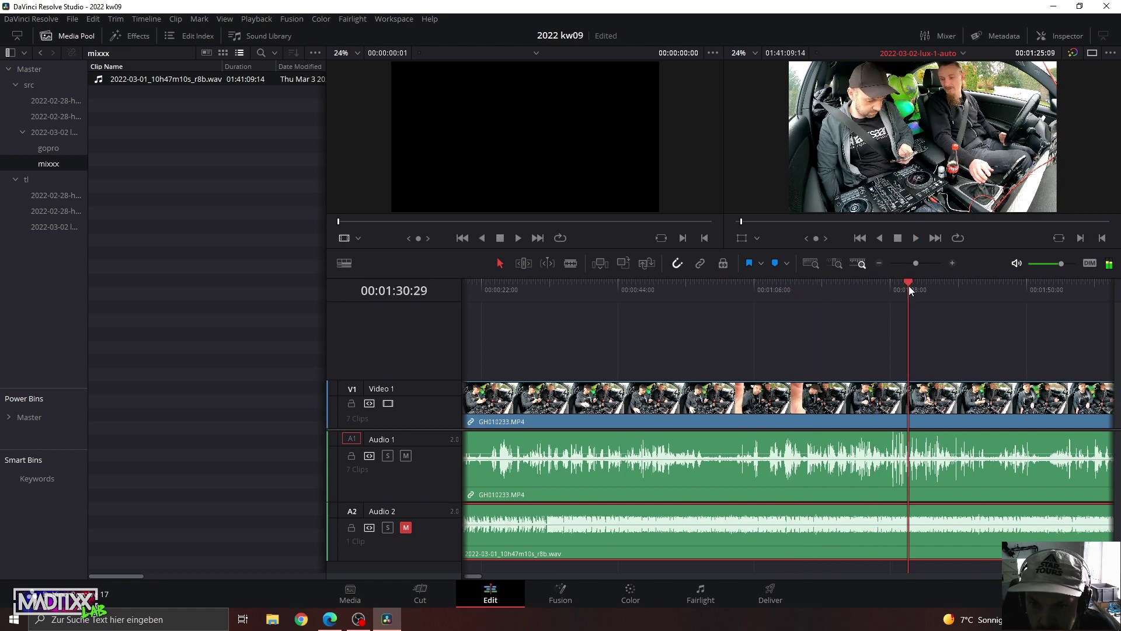
left_click(996, 285)
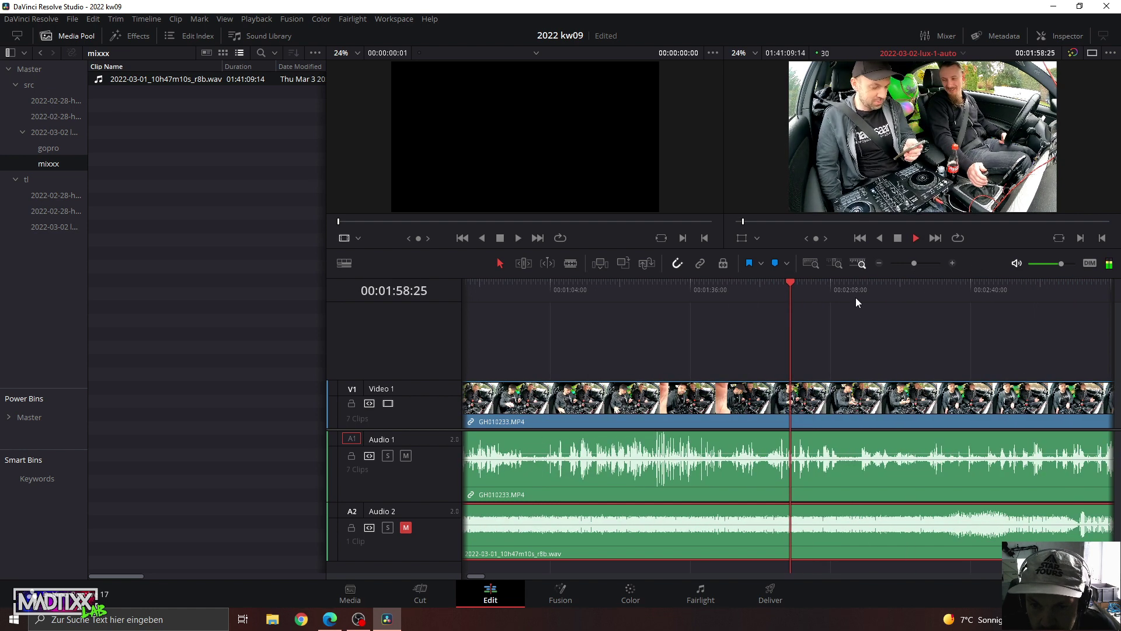
left_click(855, 297)
left_click(909, 287)
left_click(997, 286)
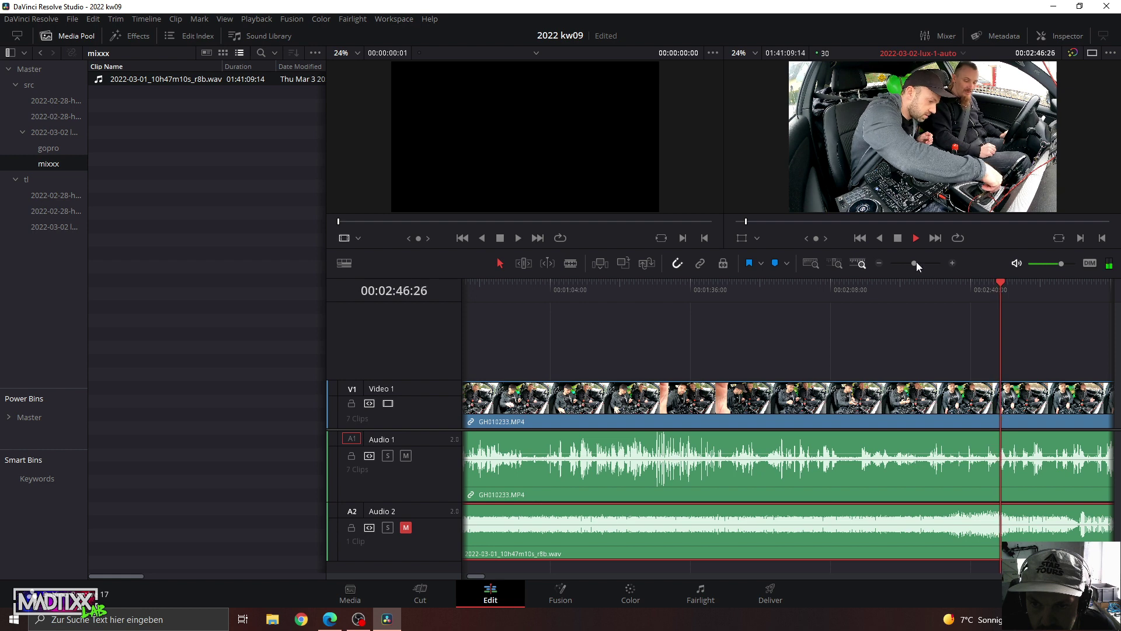
left_click(910, 264)
left_click(806, 289)
left_click(849, 290)
left_click(911, 289)
left_click(961, 289)
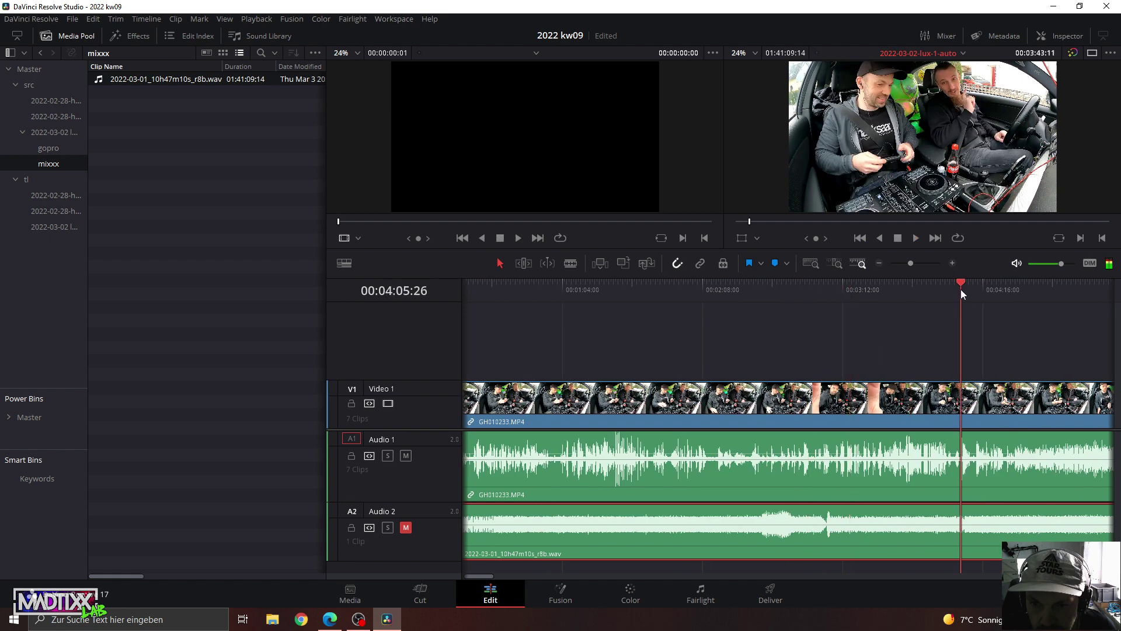
left_click(1028, 289)
left_click(939, 292)
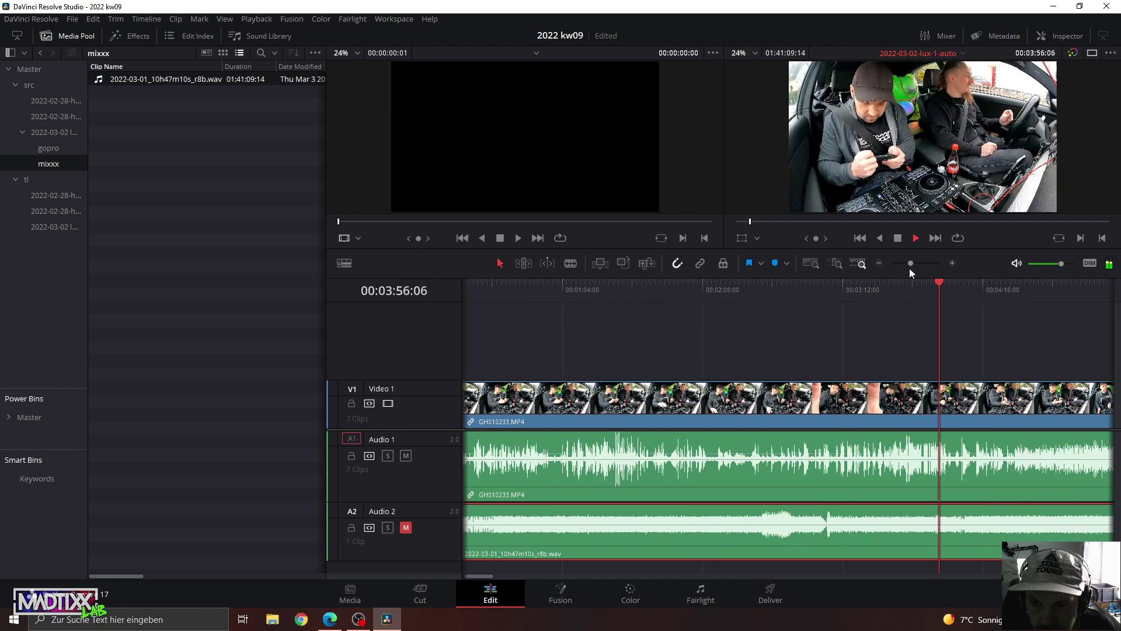
left_click_drag(910, 263, 916, 265)
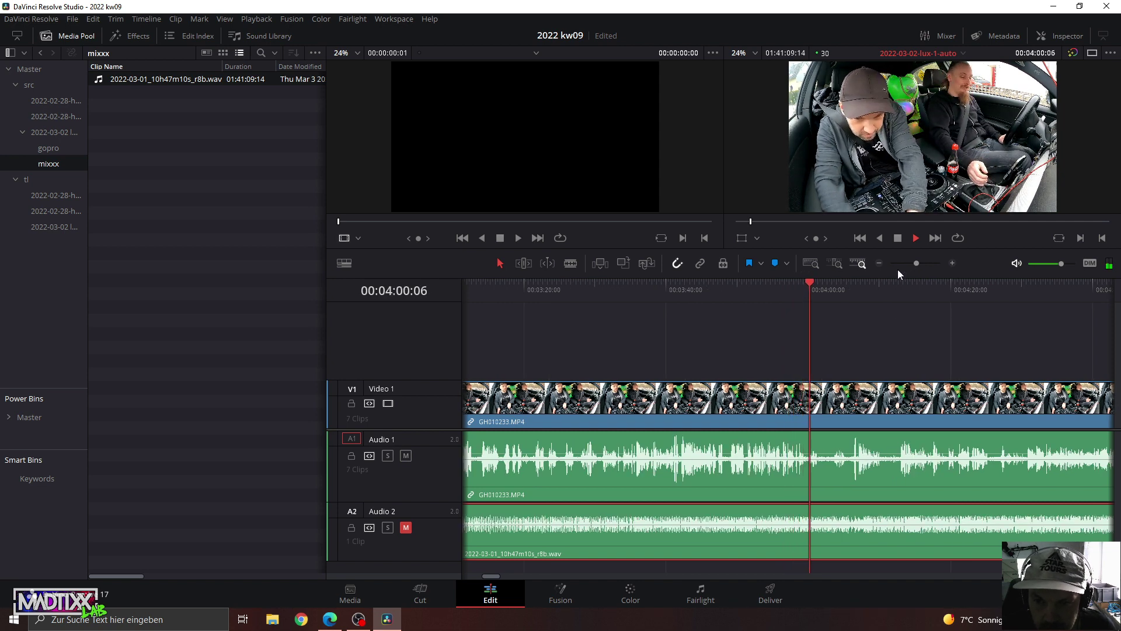
left_click_drag(918, 266, 923, 266)
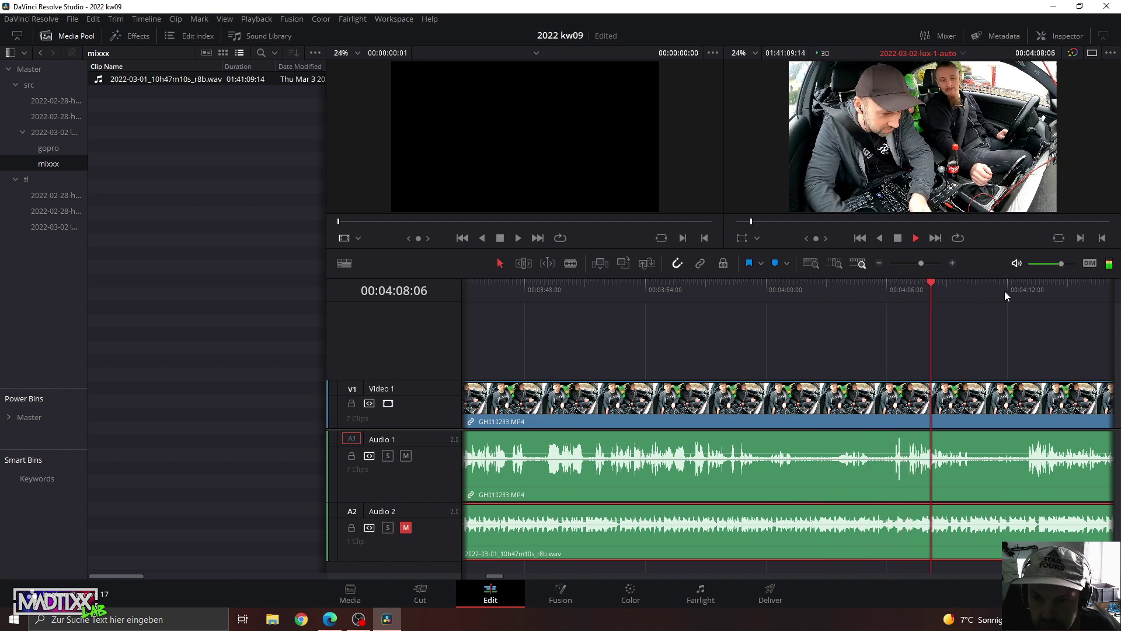
left_click(922, 262)
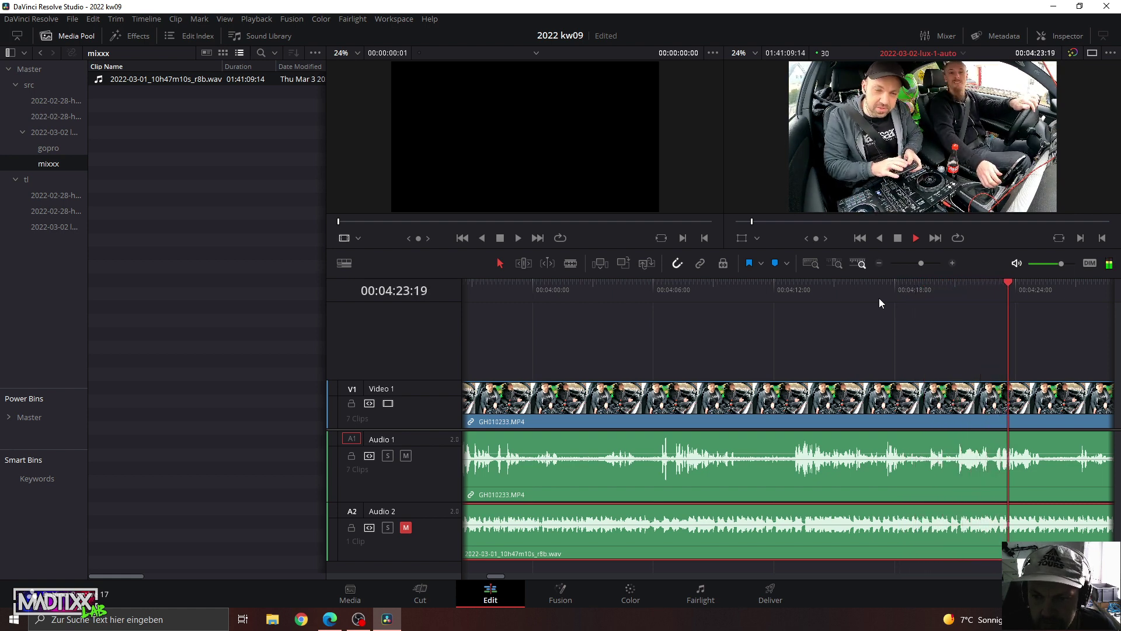
left_click_drag(921, 263, 924, 264)
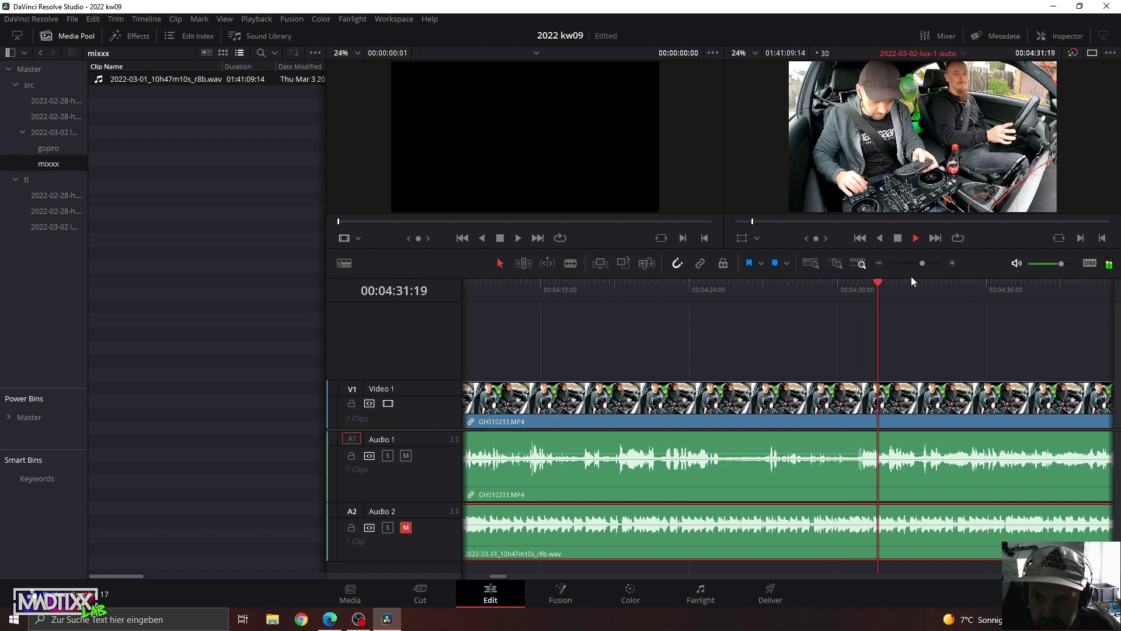
Slide the Mixxx clip along A2 near 4:30 to roughly match the GoPro audio.
left_click(808, 289)
key("space")
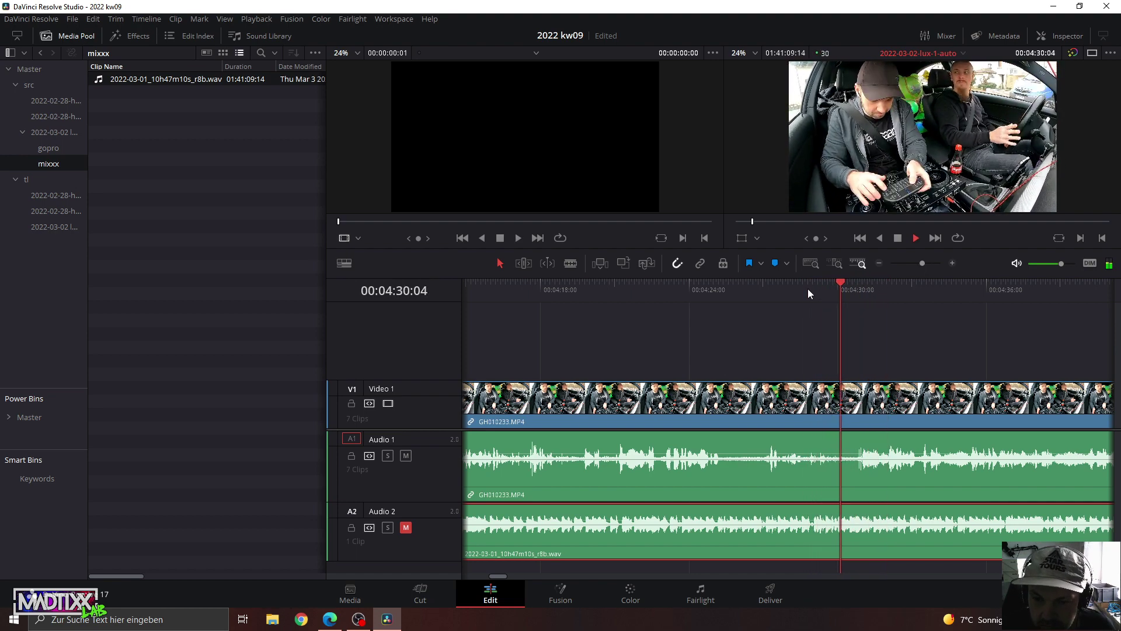
key("space")
left_click(856, 282)
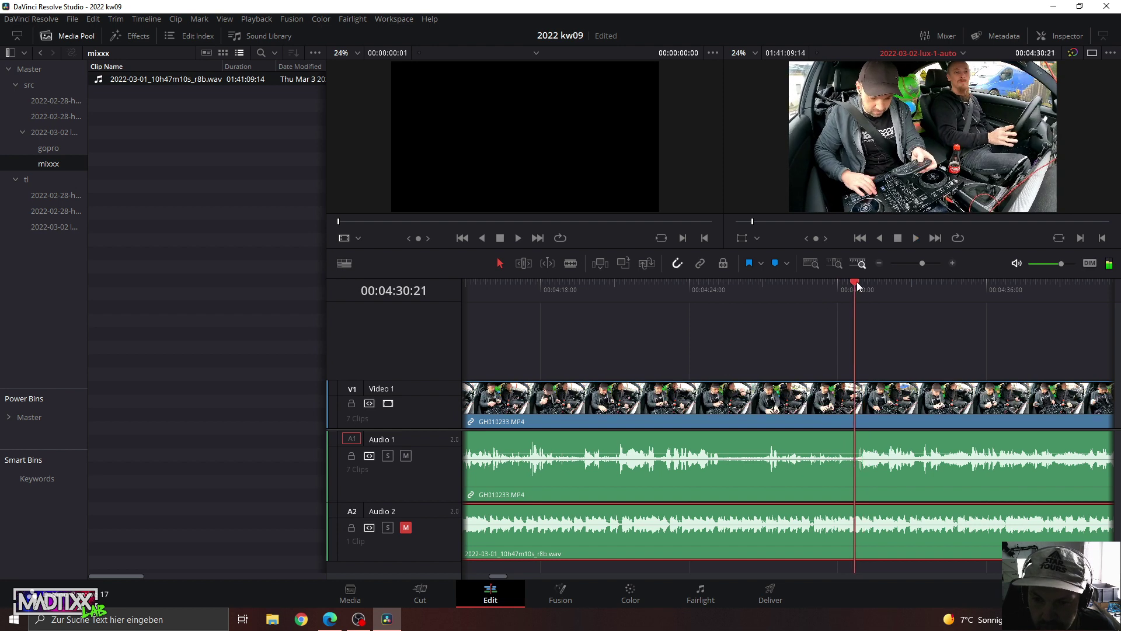
left_click_drag(681, 521, 1066, 523)
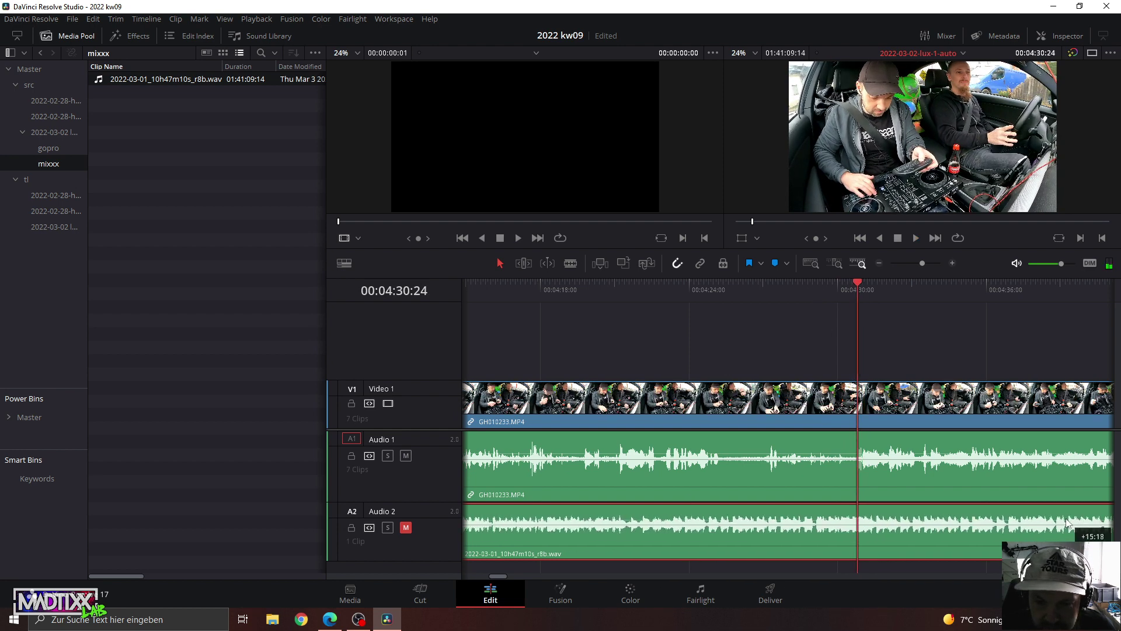
left_click_drag(663, 516, 1012, 516)
left_click_drag(673, 520, 1068, 521)
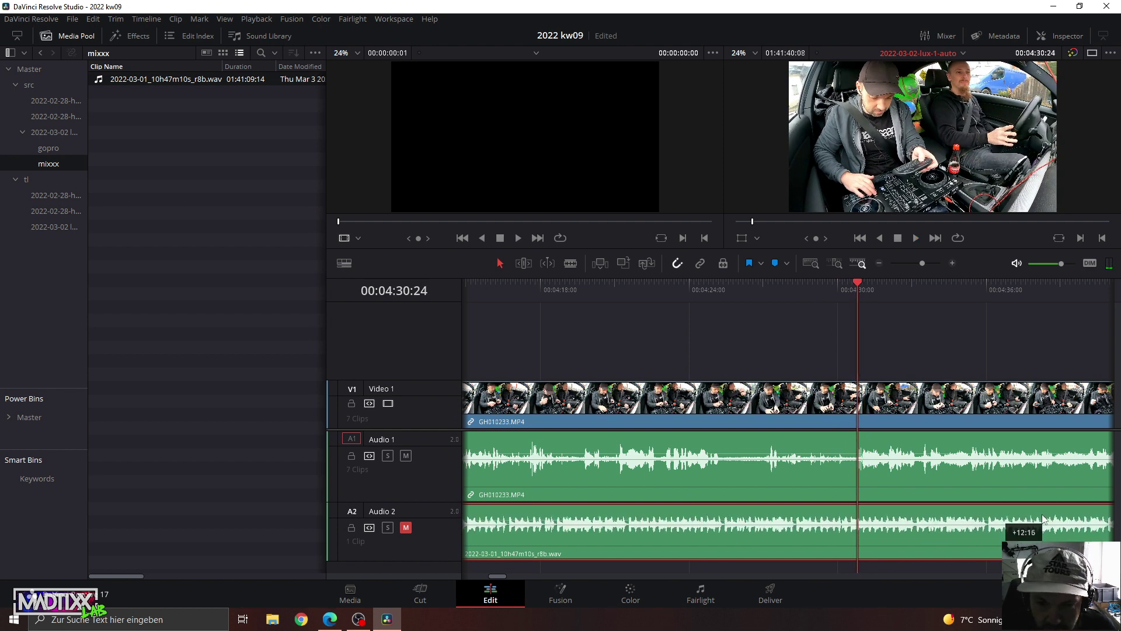
left_click_drag(704, 514, 1079, 522)
left_click_drag(670, 512, 703, 520)
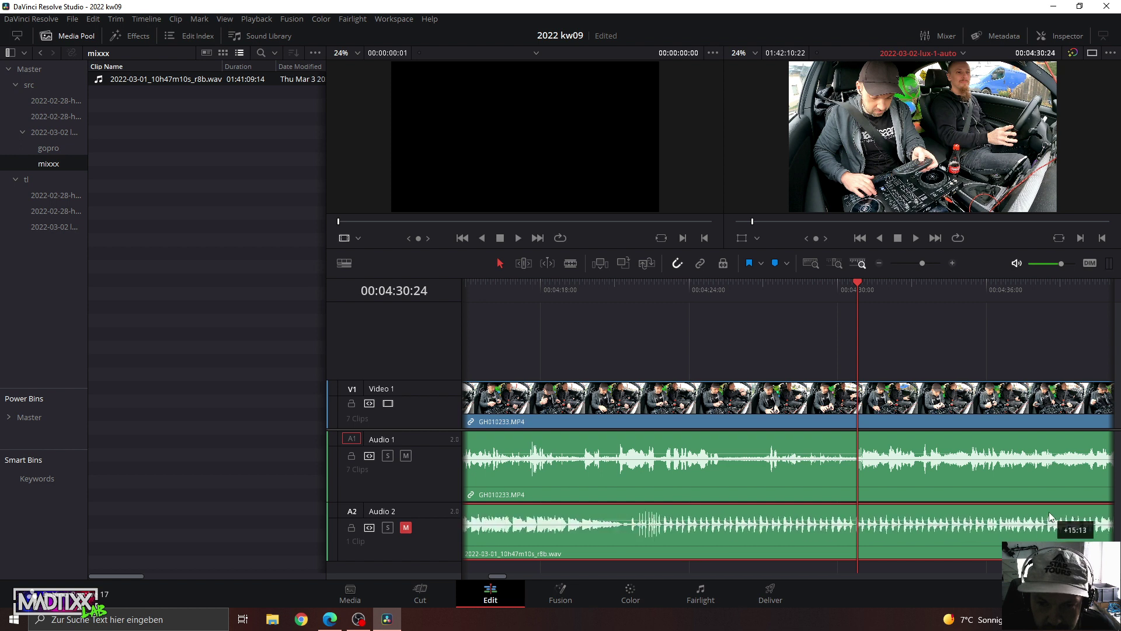
scroll(703, 520, "right", 3)
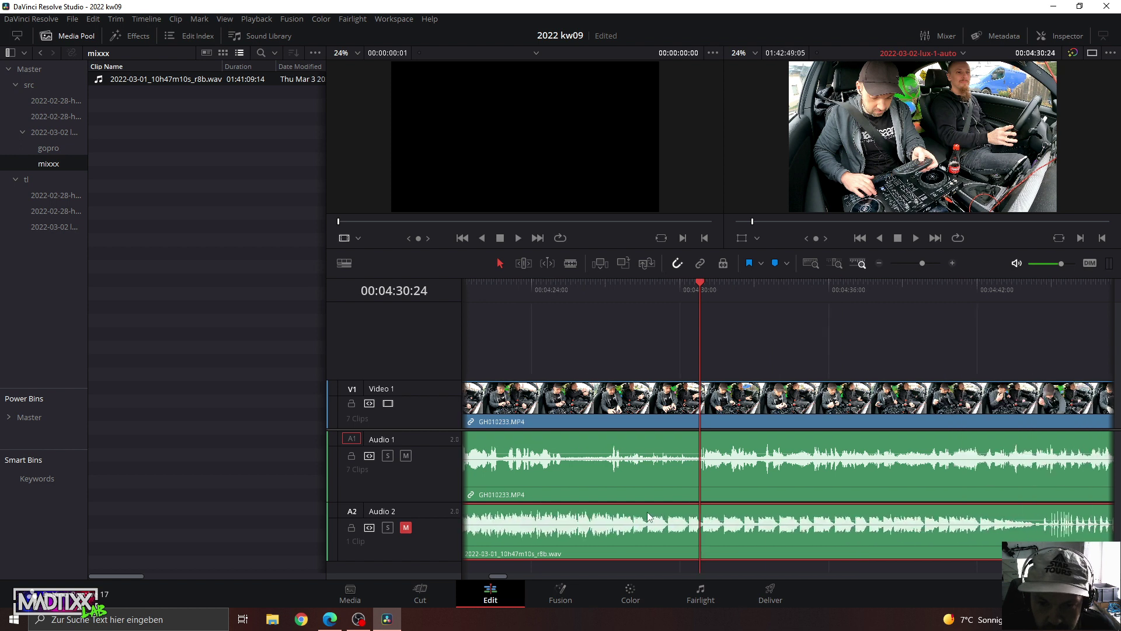
left_click_drag(648, 516, 992, 523)
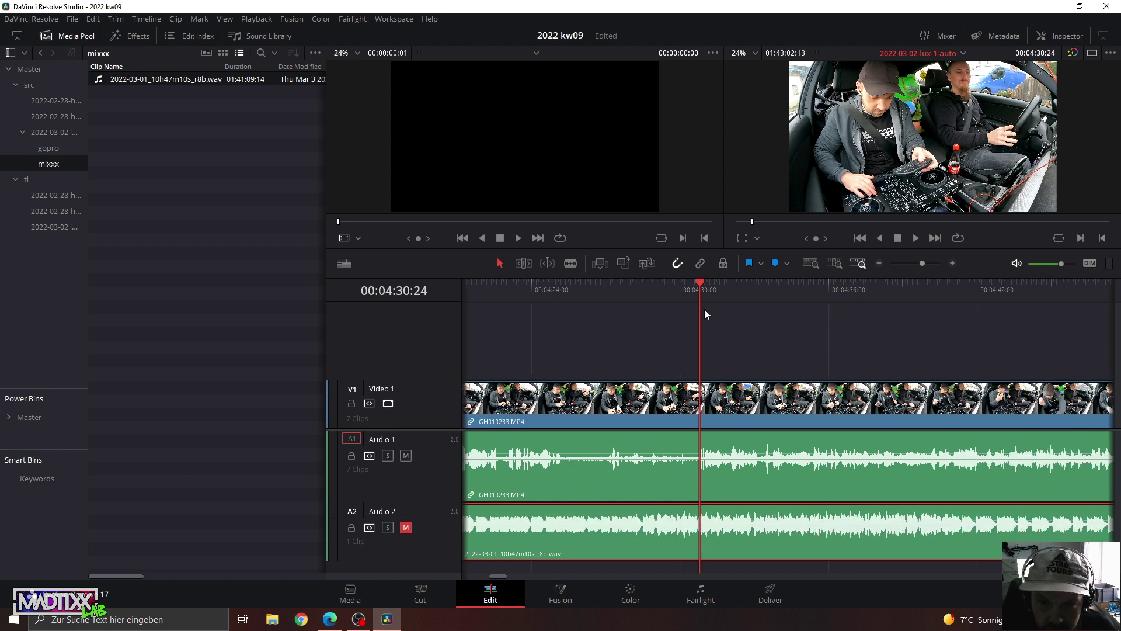
Mark the A2 clip at the playhead and play from the marker around 4:31 to check sync.
left_click(774, 264)
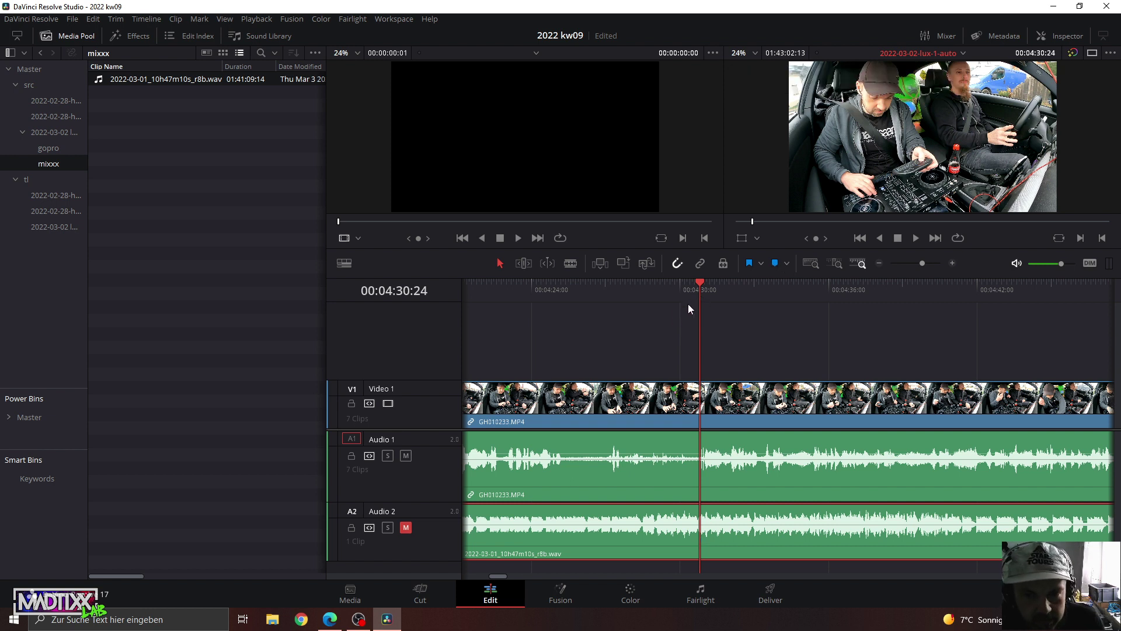
left_click_drag(698, 279, 700, 281)
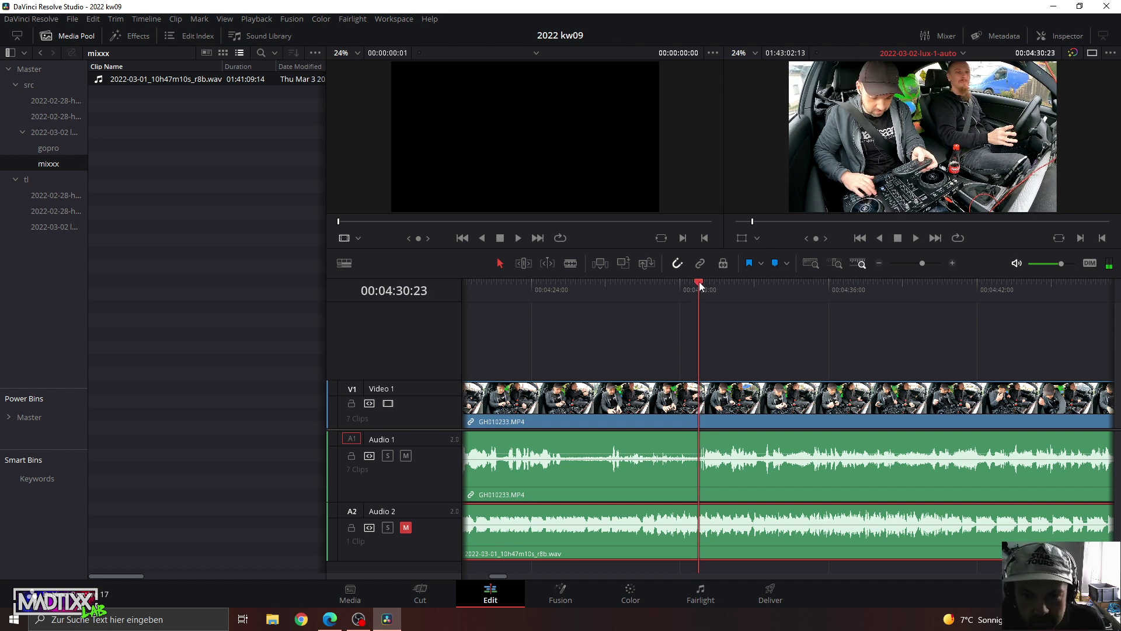
left_click(775, 264)
left_click_drag(922, 263, 914, 264)
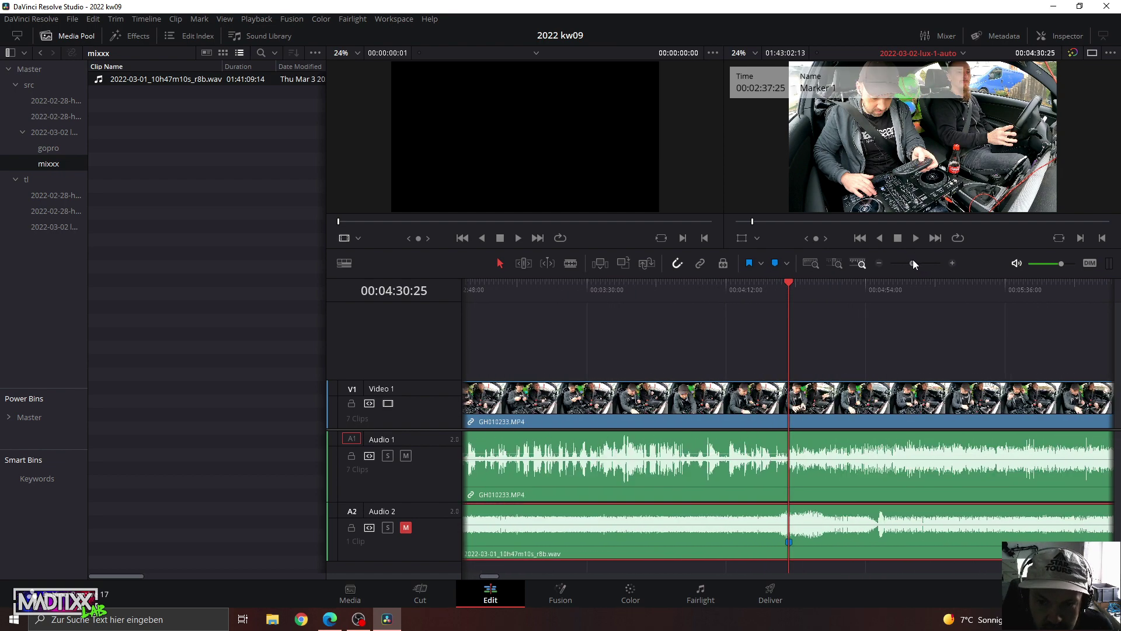
left_click(787, 286)
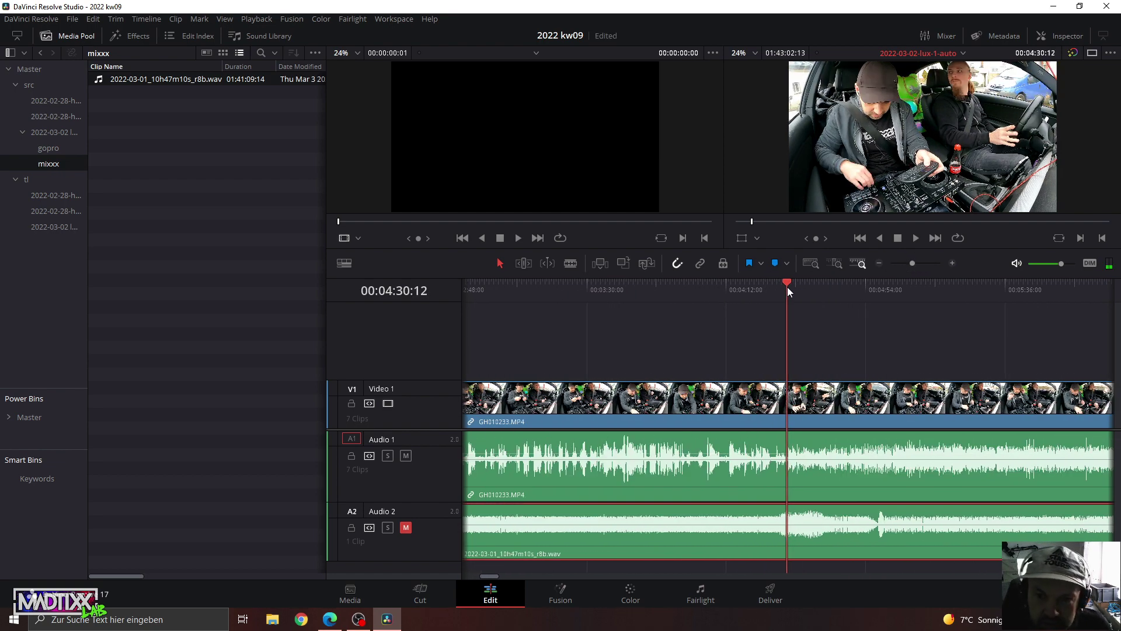
key("space")
left_click_drag(789, 281, 787, 283)
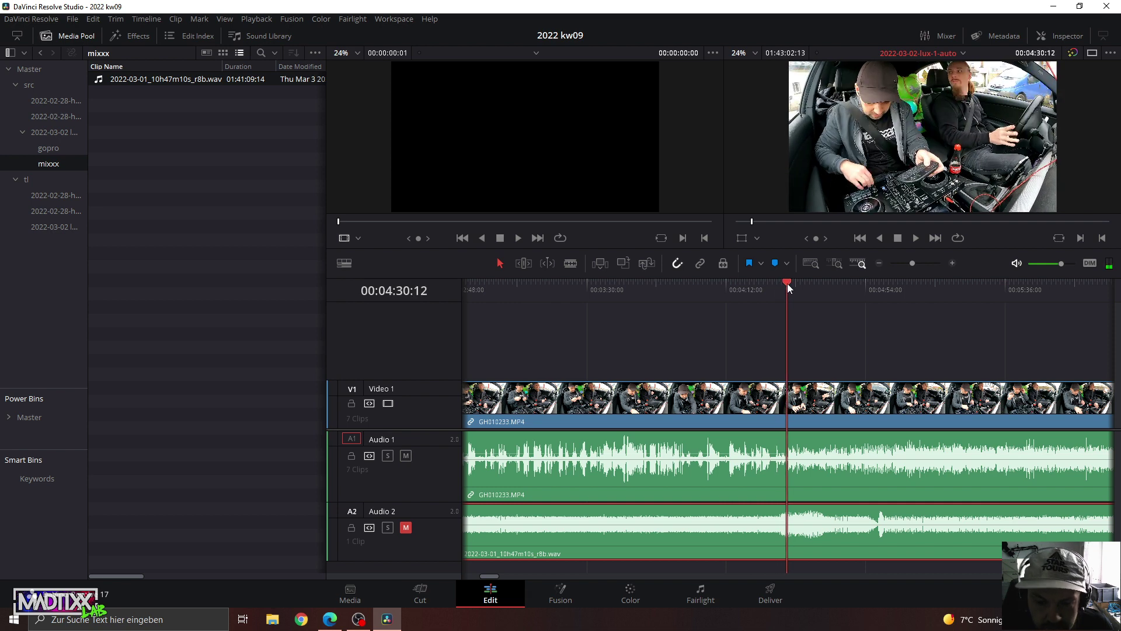
Mark the GoPro clip, move the Mixxx clip later, unmute A2 and mute A1.
left_click(792, 388)
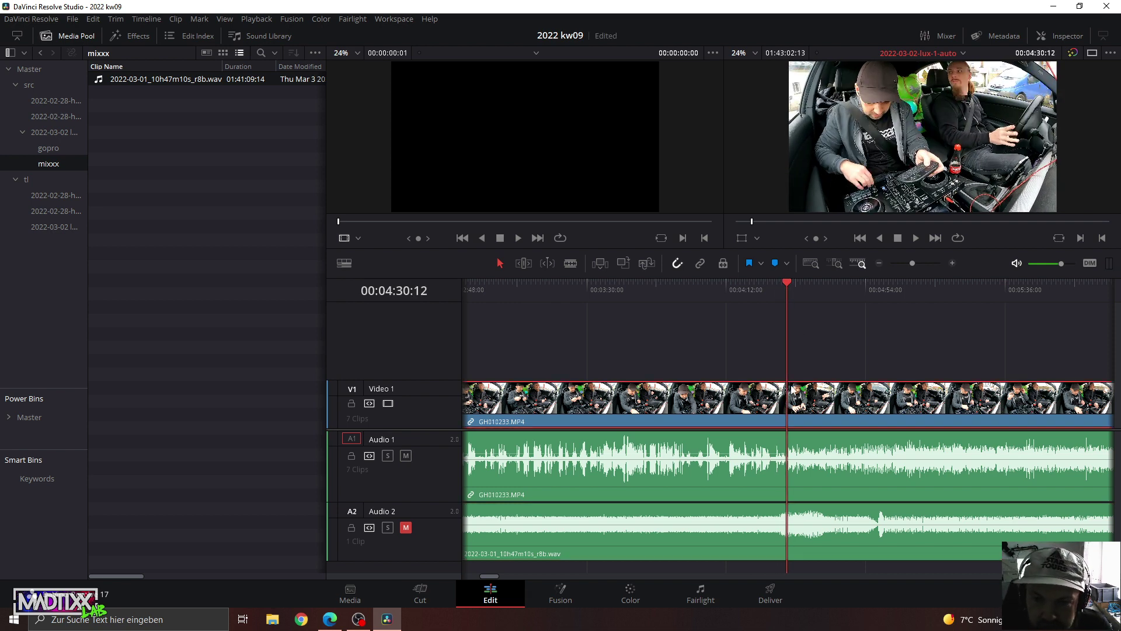
left_click(775, 263)
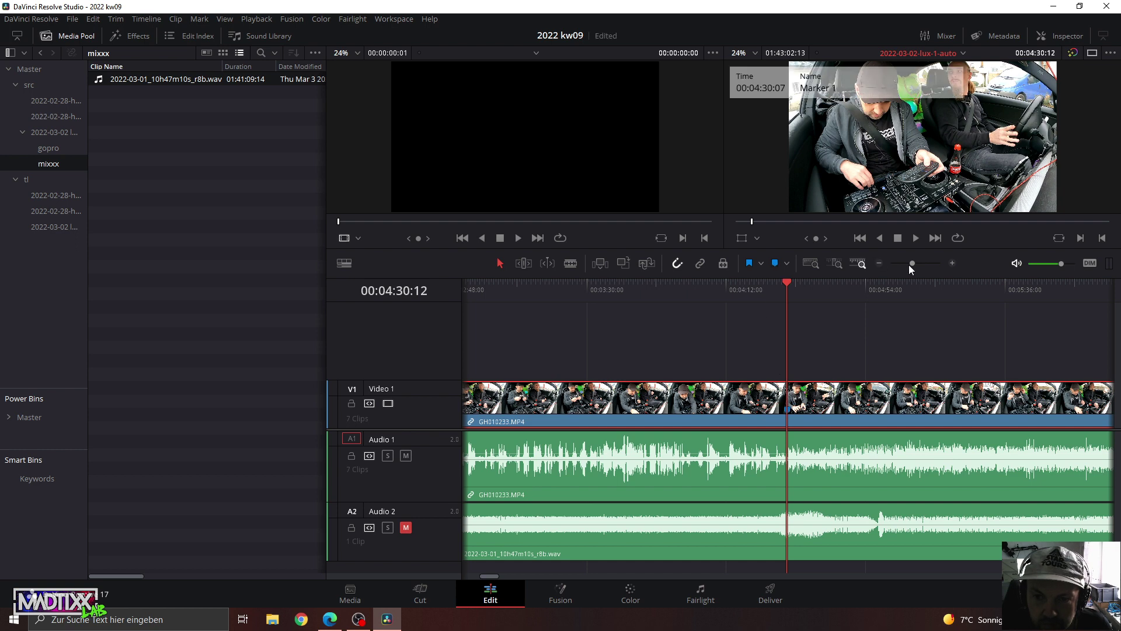
left_click_drag(911, 263, 906, 263)
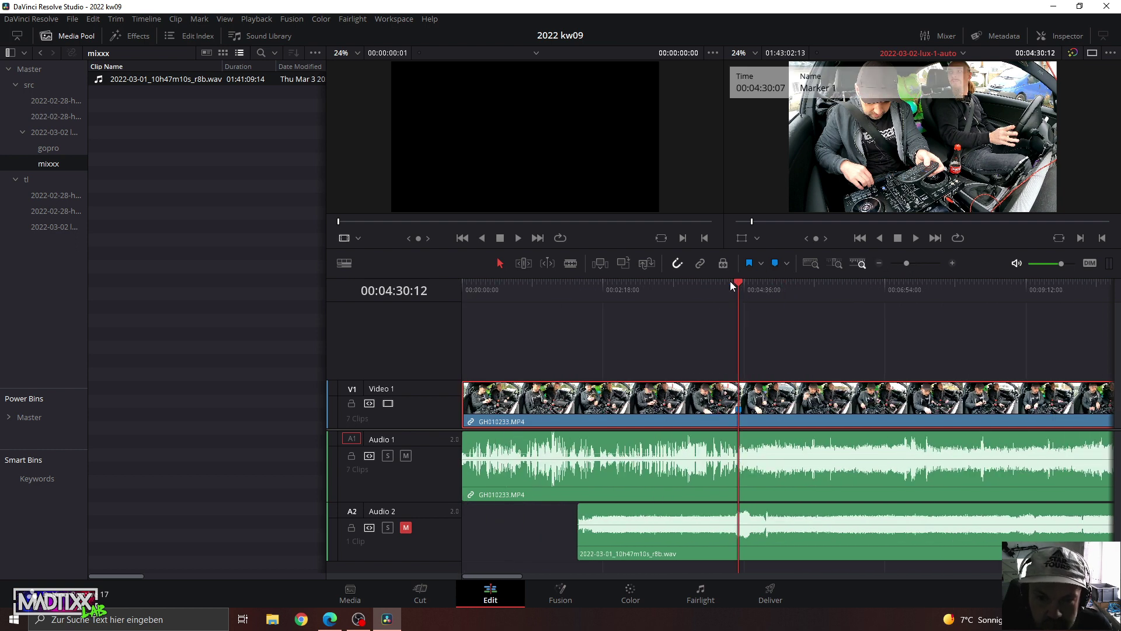
left_click_drag(677, 513, 838, 516)
left_click_drag(906, 263, 924, 263)
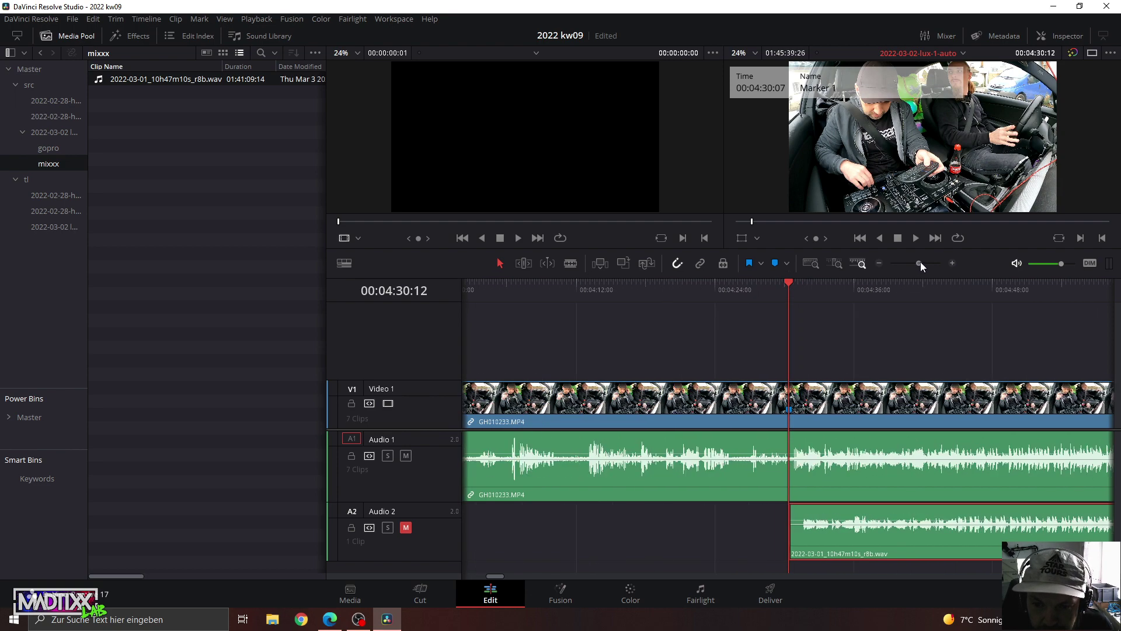
left_click(405, 527)
left_click(406, 456)
Nudge the Mixxx clip earlier and replay around 4:29–4:30 to check sync.
left_click_drag(810, 552, 762, 546)
key("space")
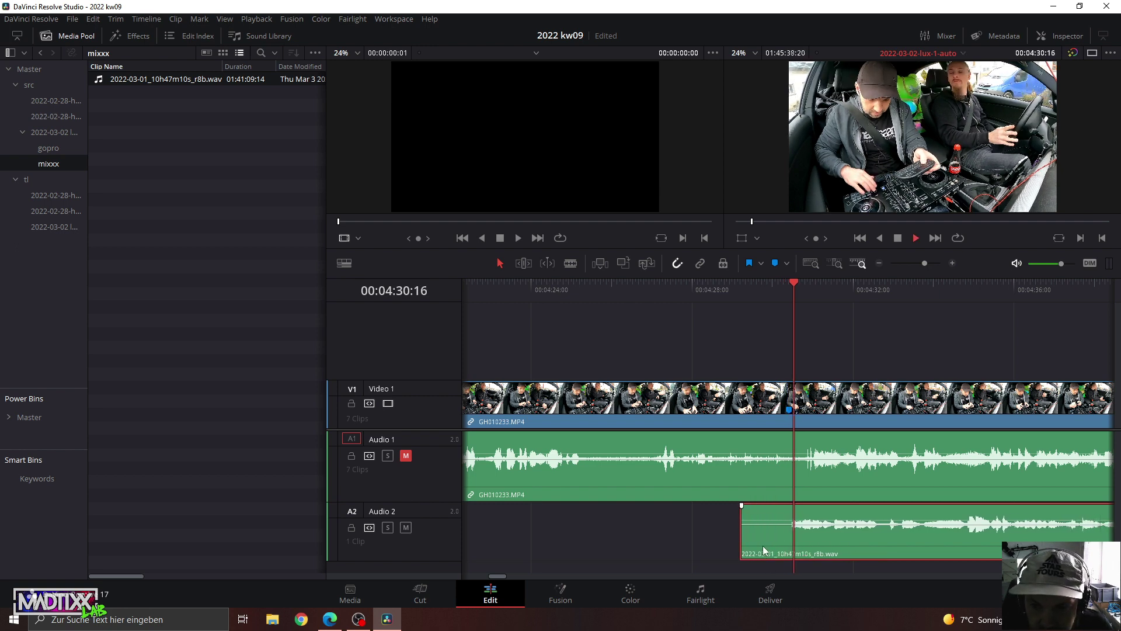
left_click(757, 286)
left_click(894, 240)
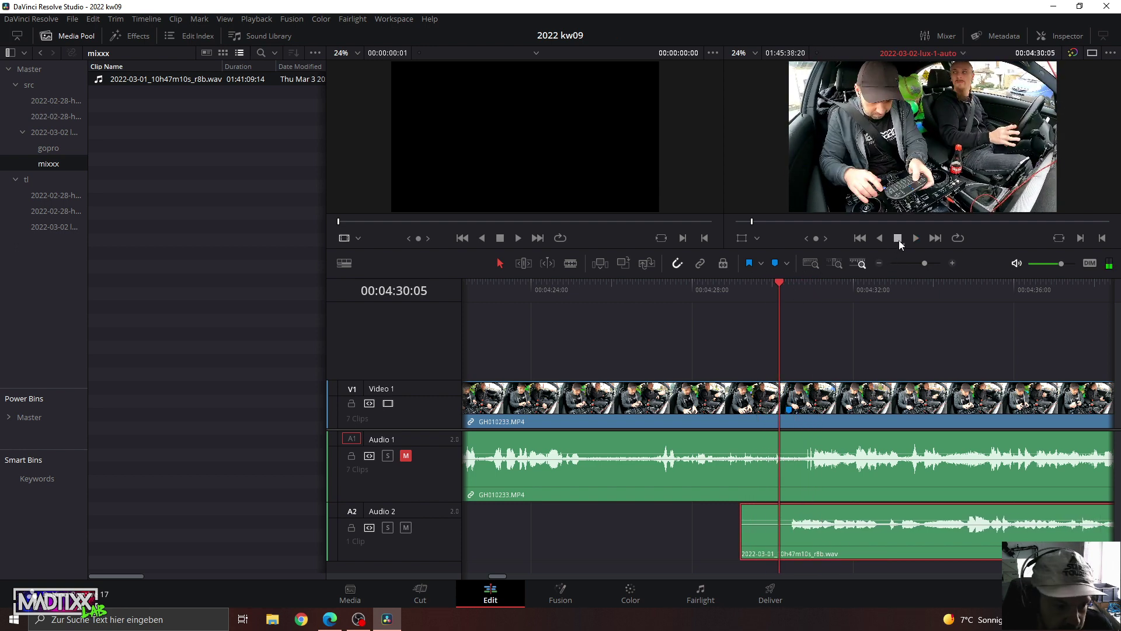
left_click_drag(788, 278, 811, 286)
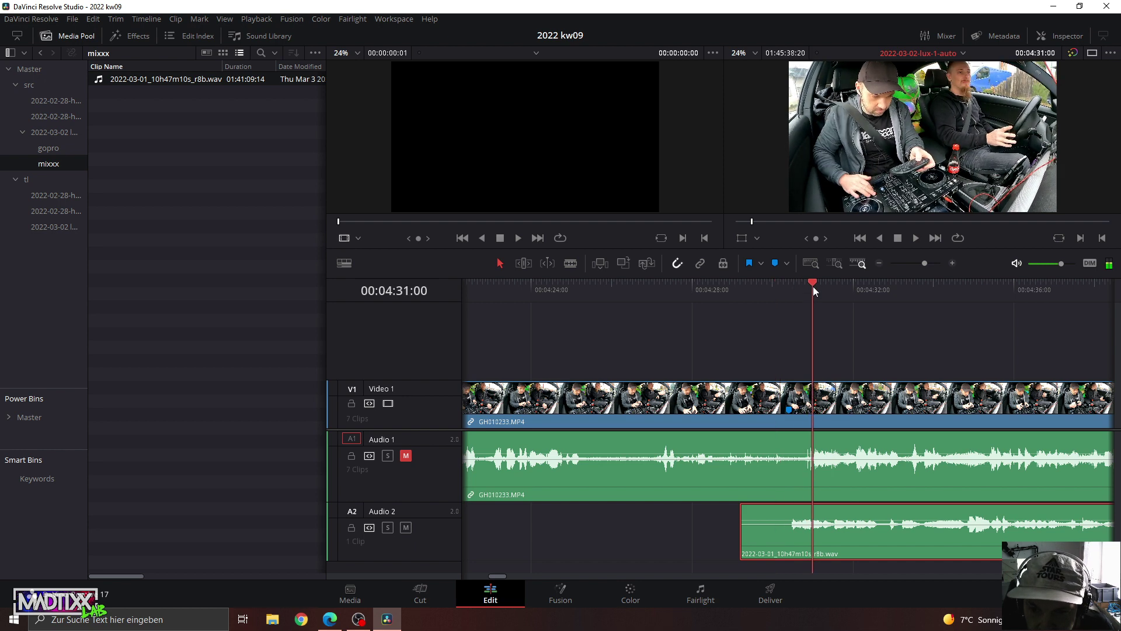
left_click_drag(924, 263, 933, 265)
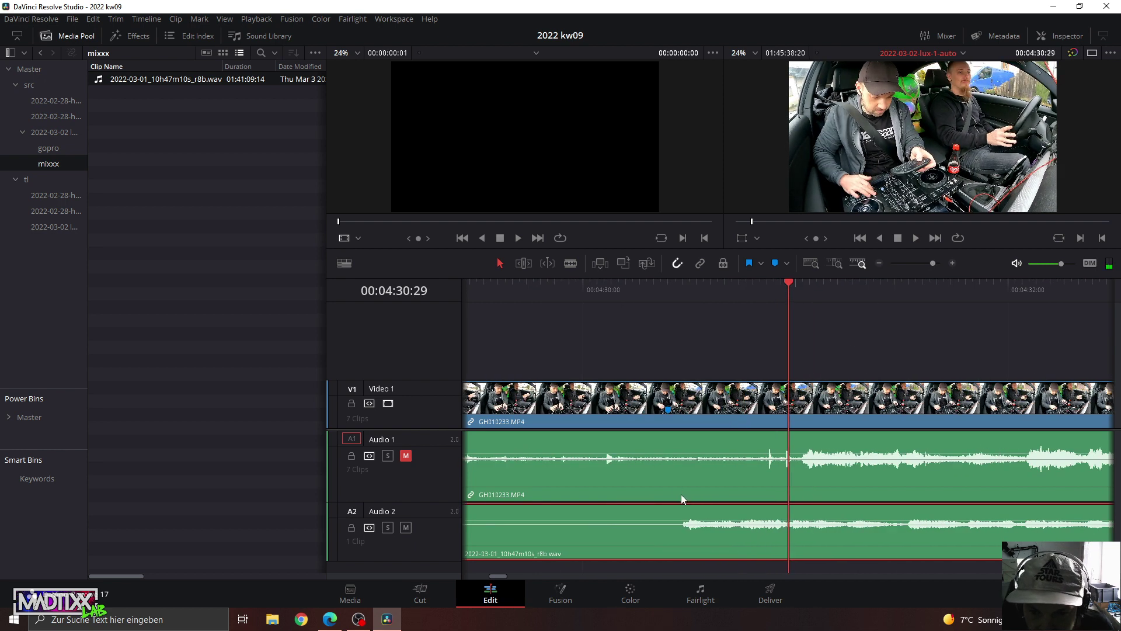
Zoom in and nudge the WAV clip until its waveform peaks match A1 near 4:31.
left_click_drag(702, 516, 815, 512)
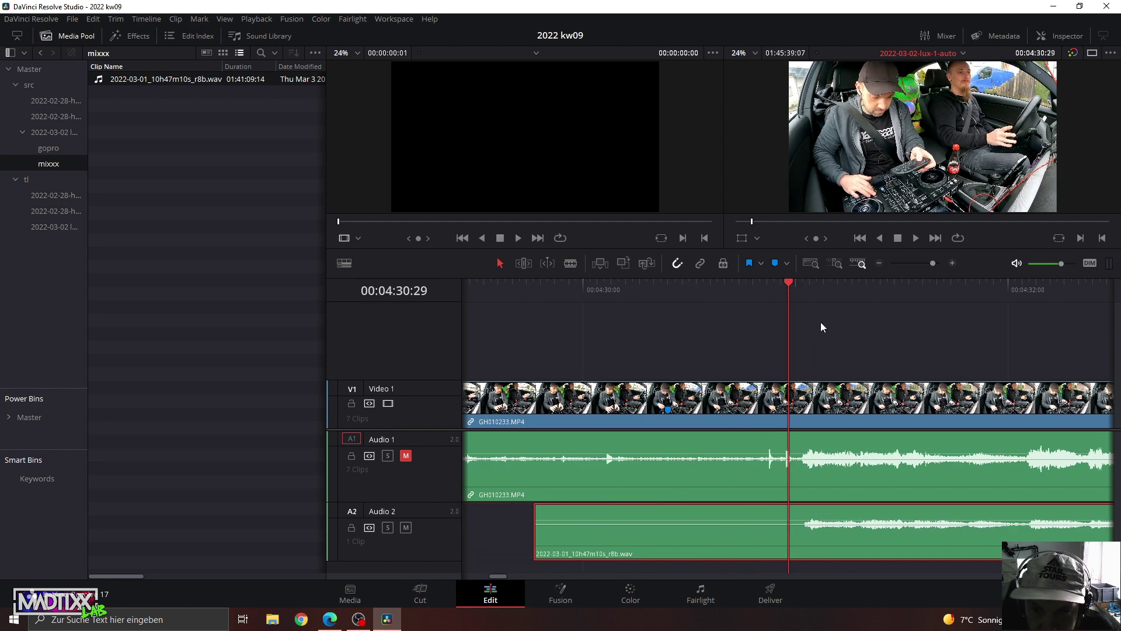
left_click(805, 286)
left_click_drag(934, 264, 941, 263)
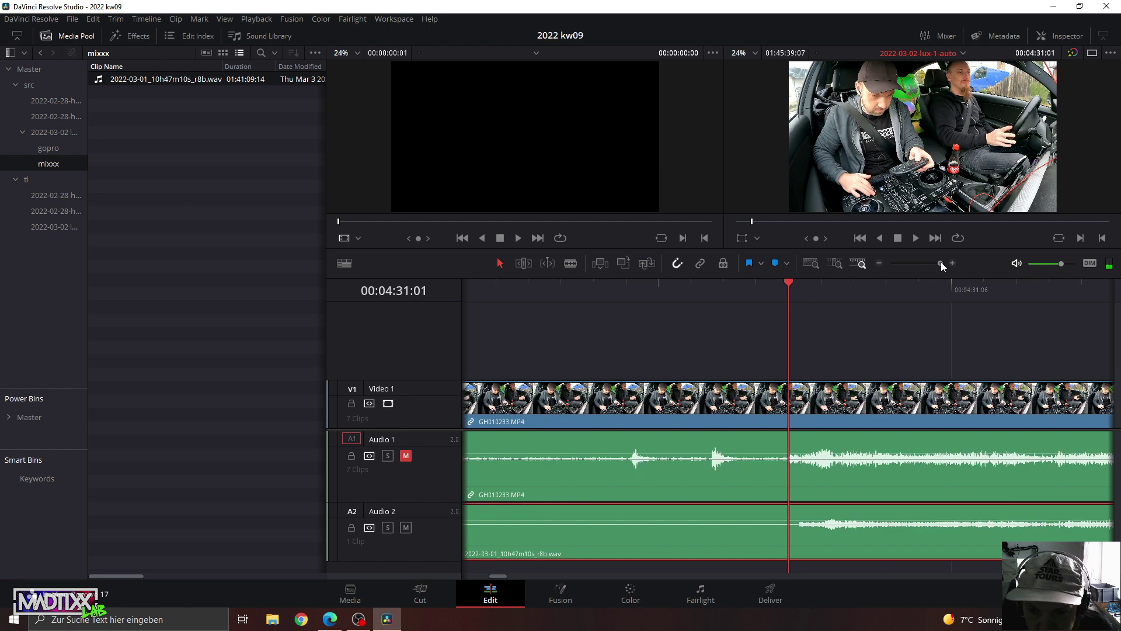
left_click_drag(852, 515, 852, 515)
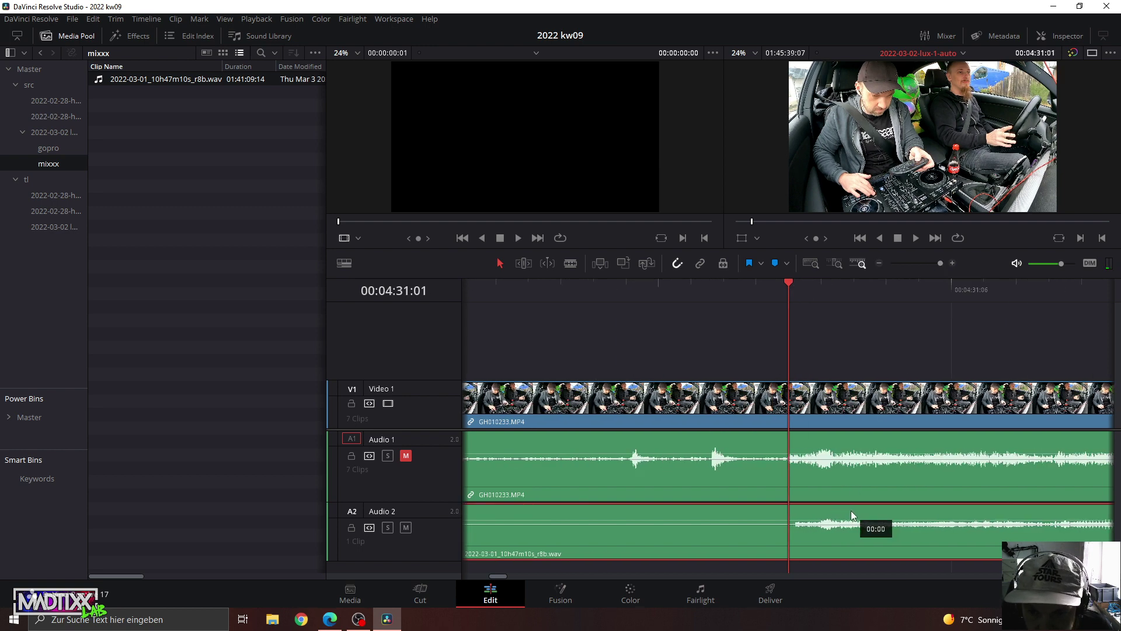
mouse_move(794, 288)
left_mouse_down()
mouse_move(839, 299)
mouse_move(791, 310)
left_mouse_up()
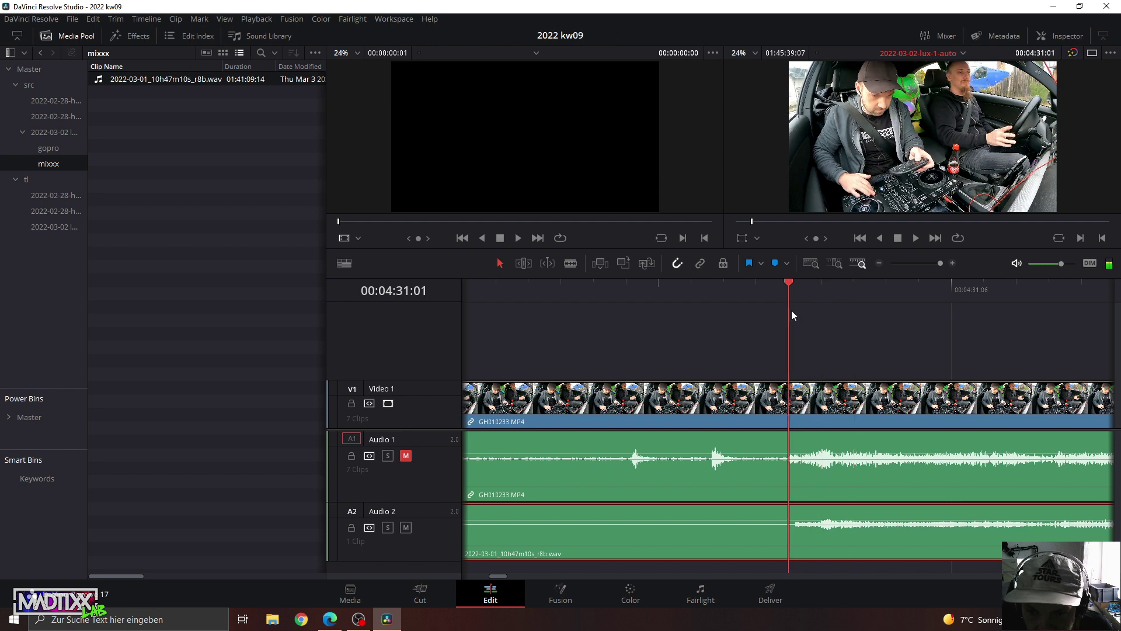
left_click_drag(934, 265, 936, 265)
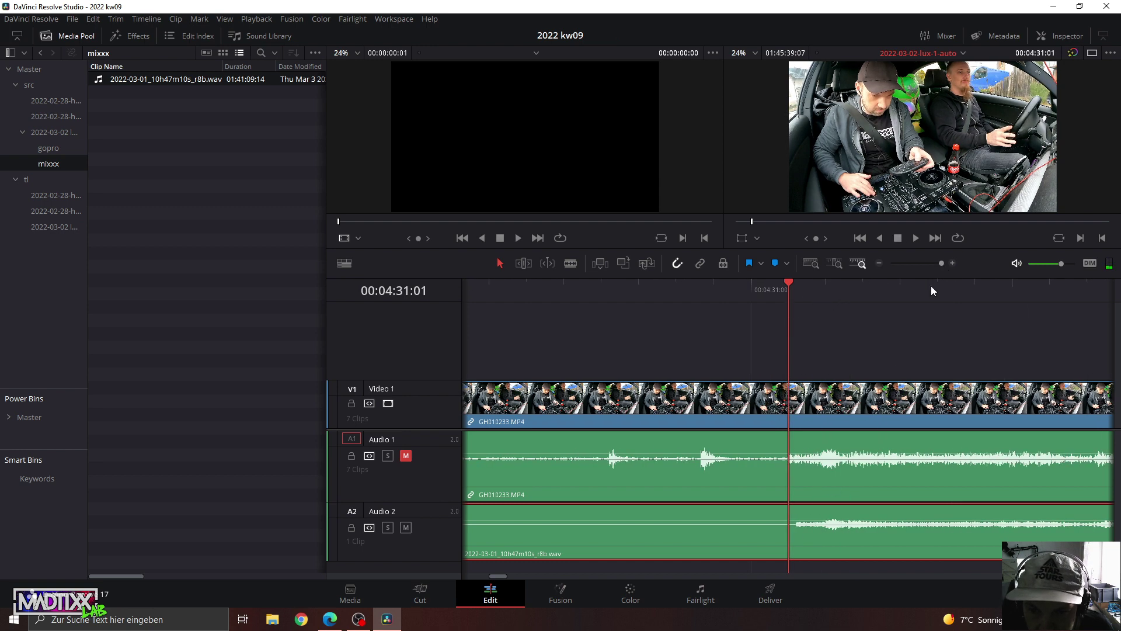
left_click_drag(807, 513, 804, 516)
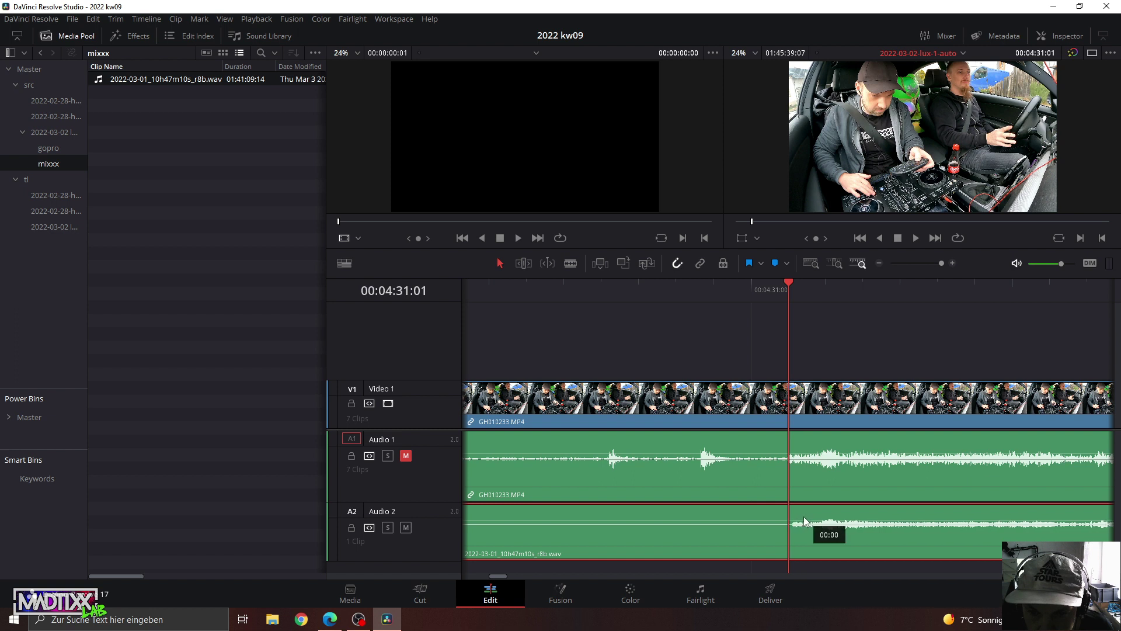
left_click(758, 291)
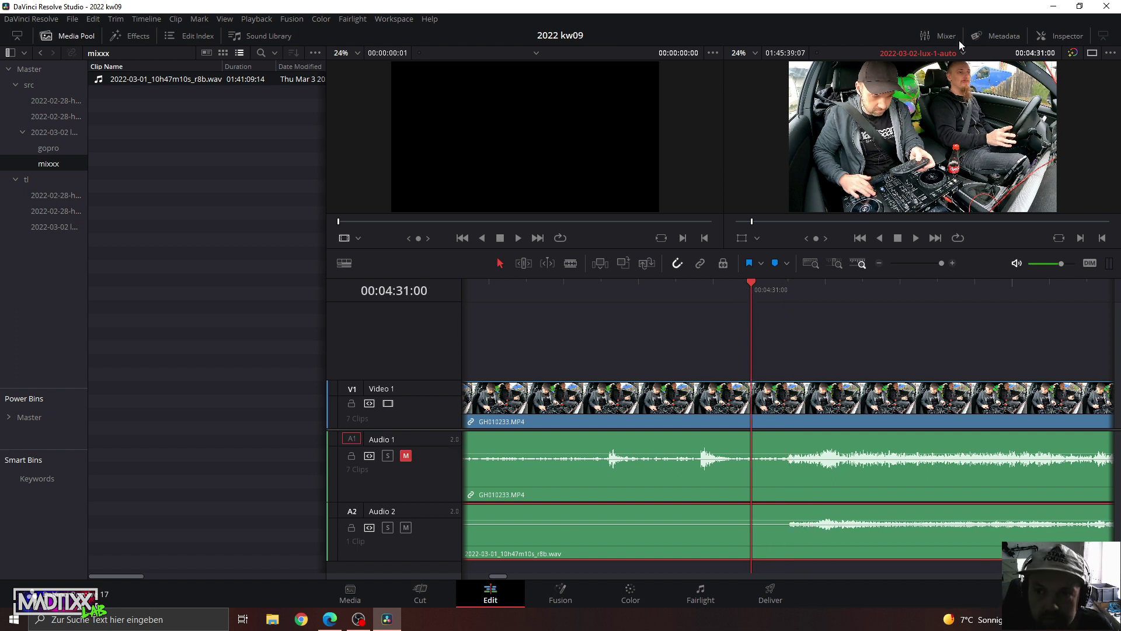
Raise the WAV clip's volume to 9.16 in the Inspector.
left_click(1048, 34)
left_click(1049, 34)
left_click(1049, 34)
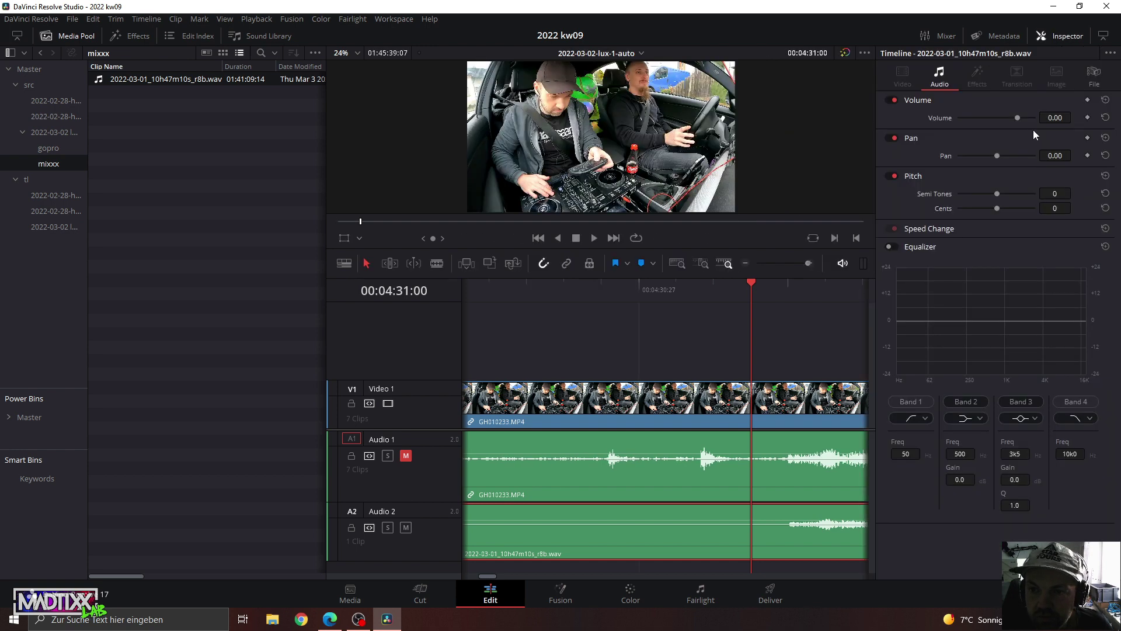
left_click_drag(1014, 121, 1021, 120)
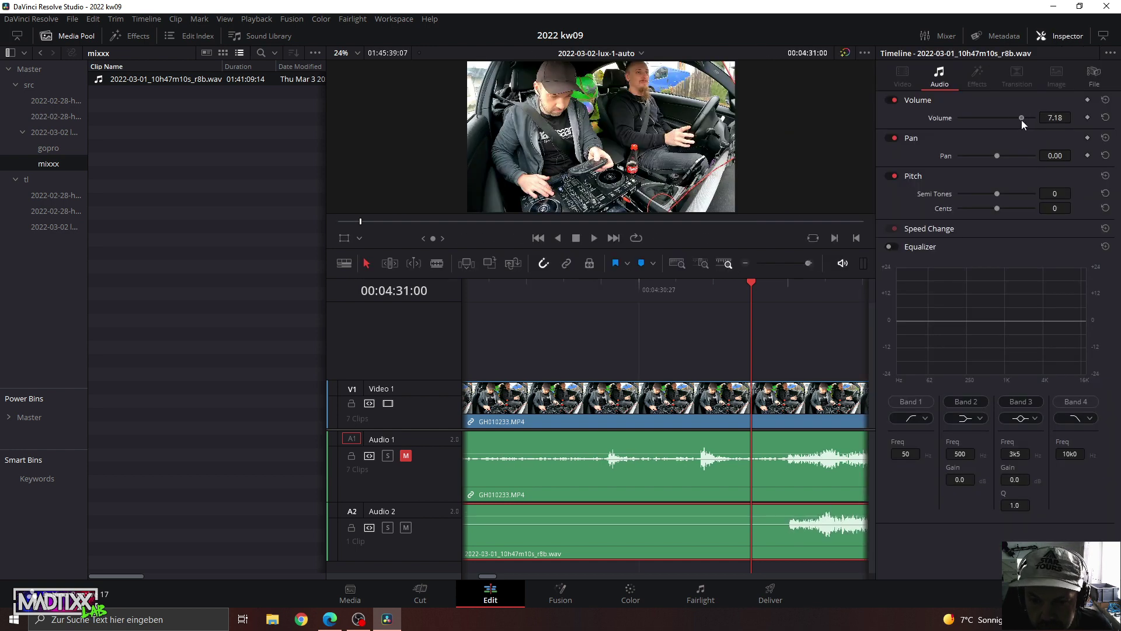
left_click(1041, 36)
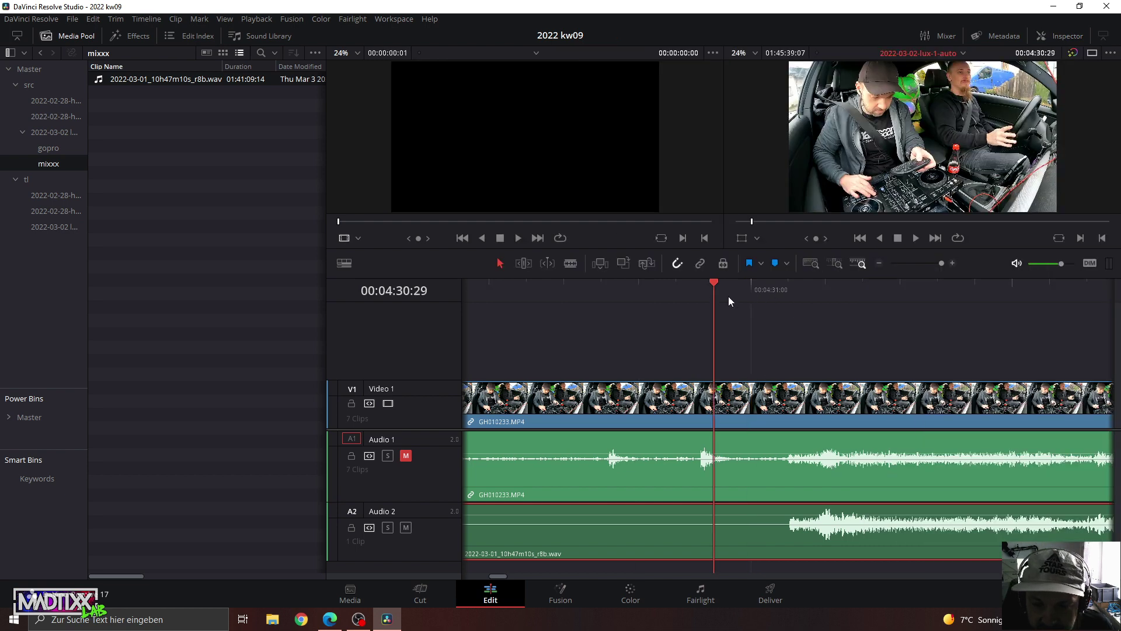
Play from 4:30:29, toggling A1 and A2 mute to compare camera and WAV audio.
left_click_drag(752, 291, 713, 294)
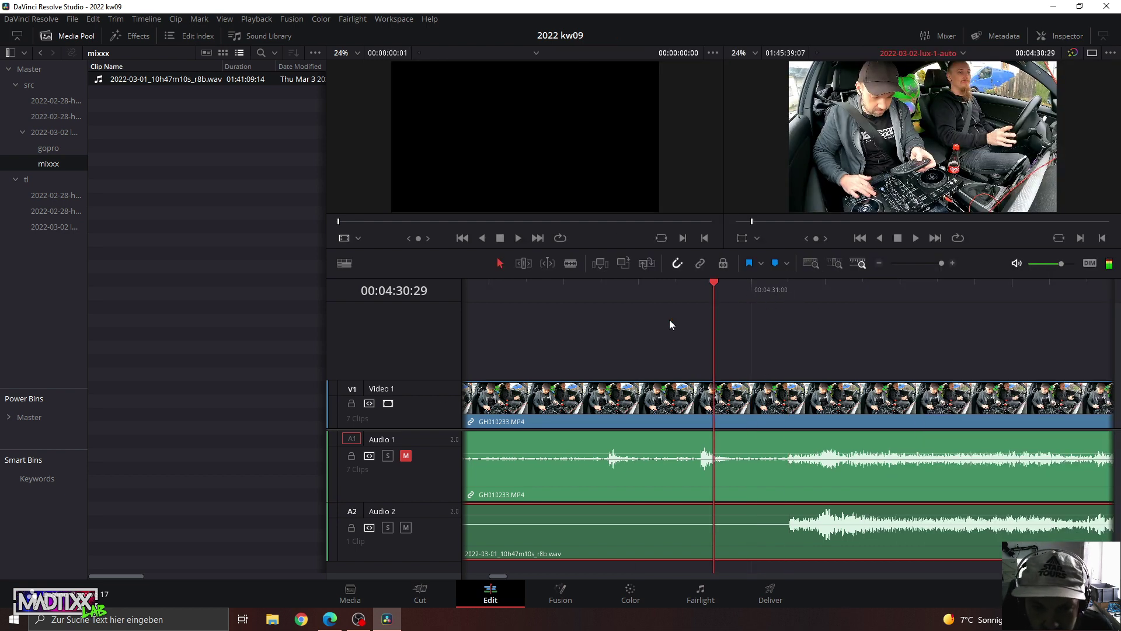
left_click(406, 456)
key("space")
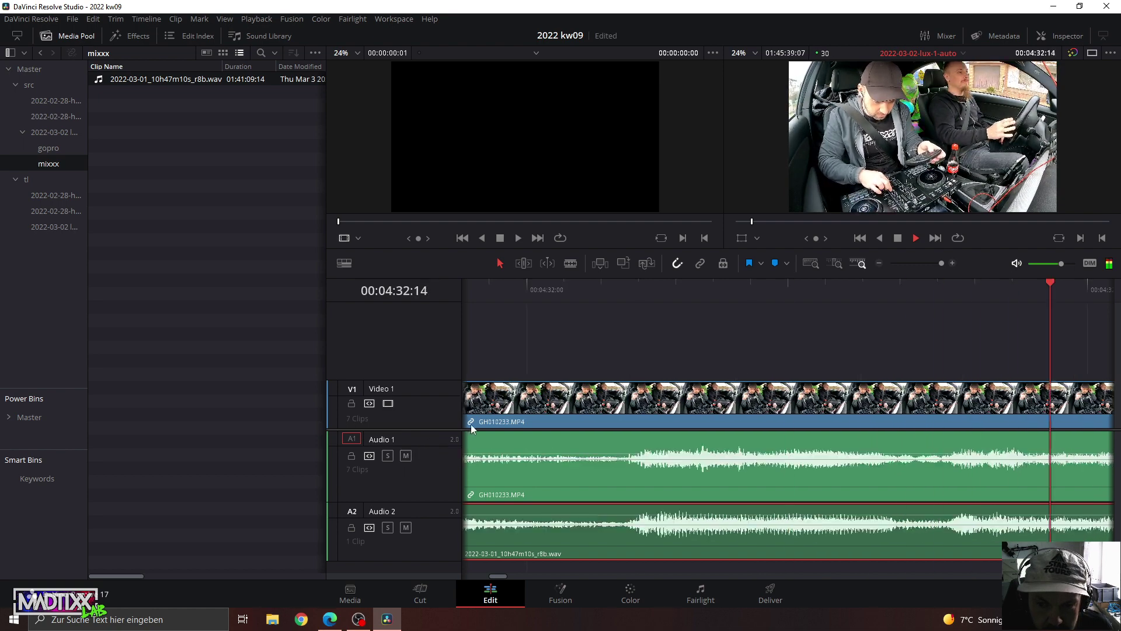
left_click_drag(942, 263, 924, 263)
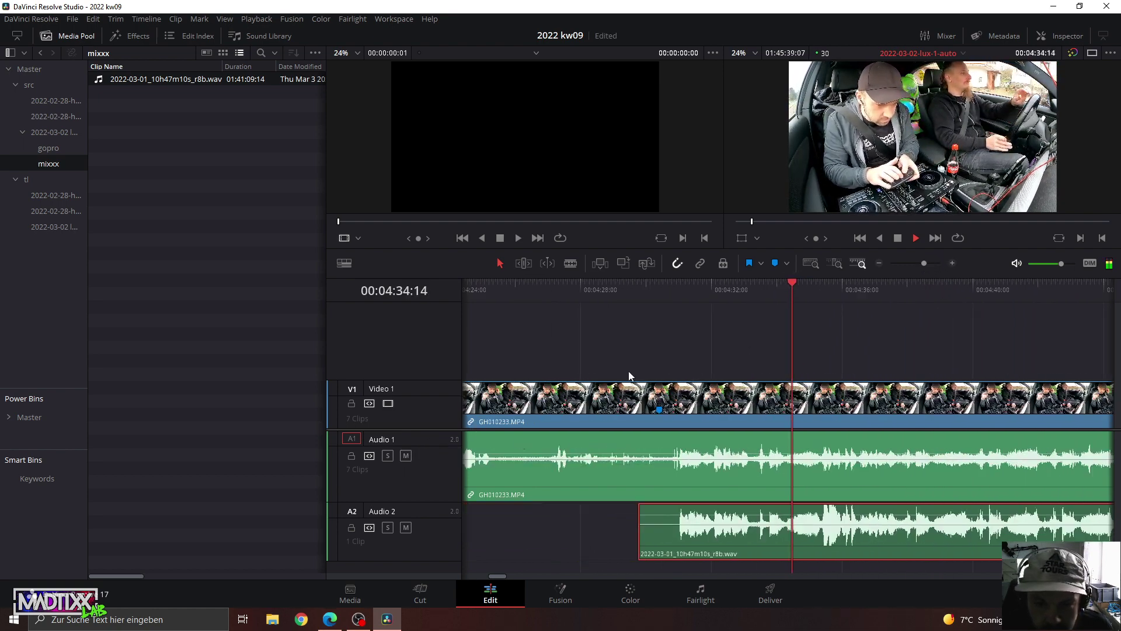
left_click(406, 456)
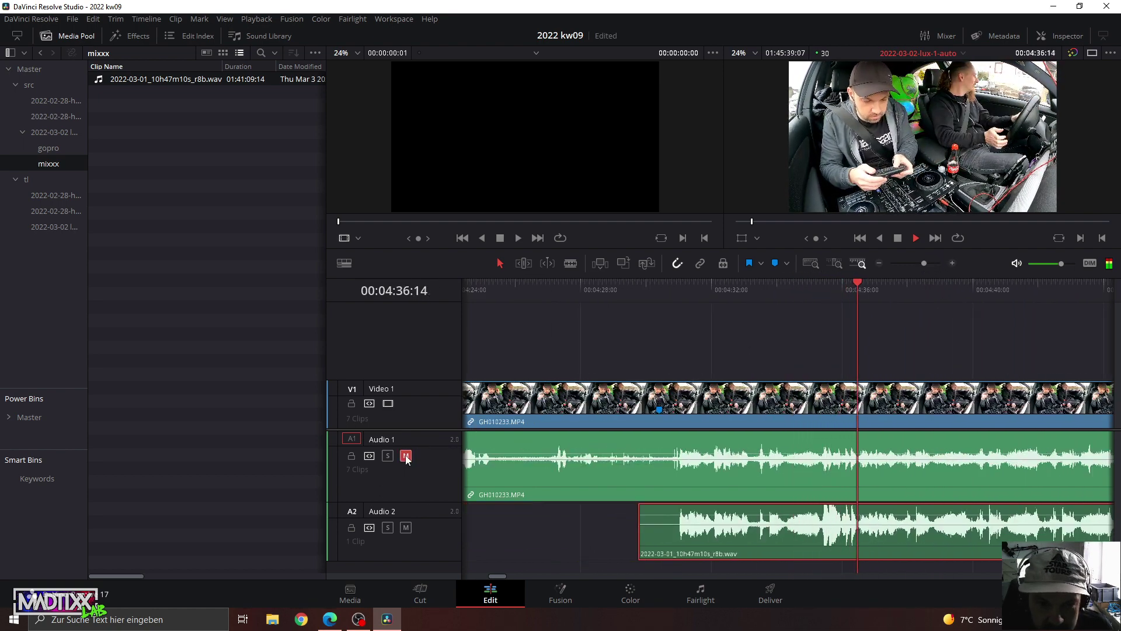
left_click(406, 456)
left_click(406, 527)
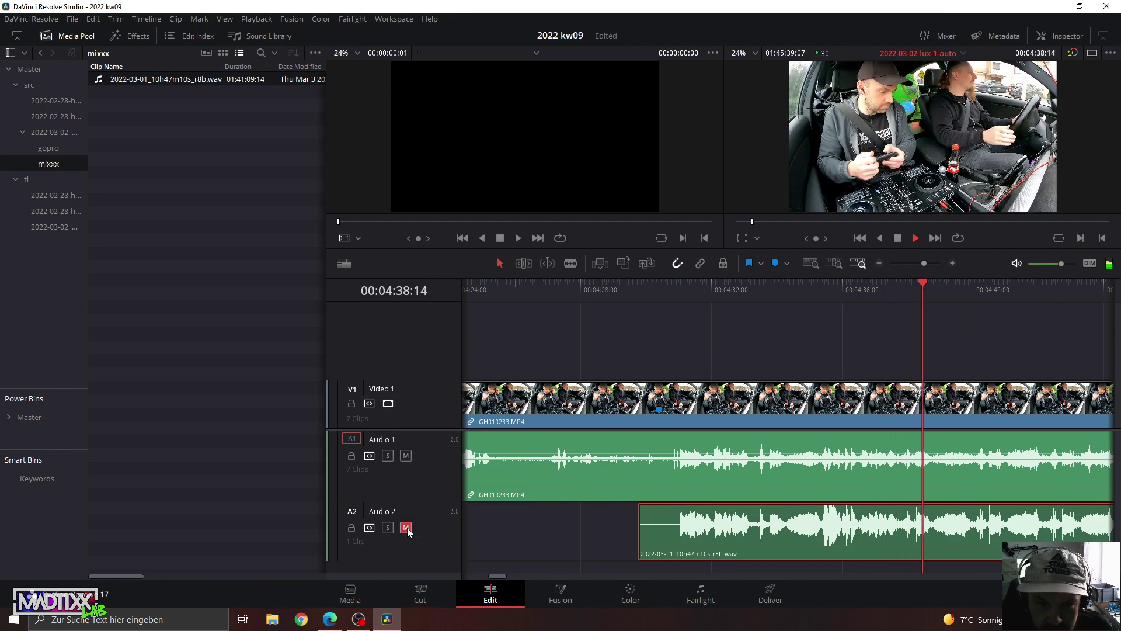
left_click(405, 527)
left_click(406, 456)
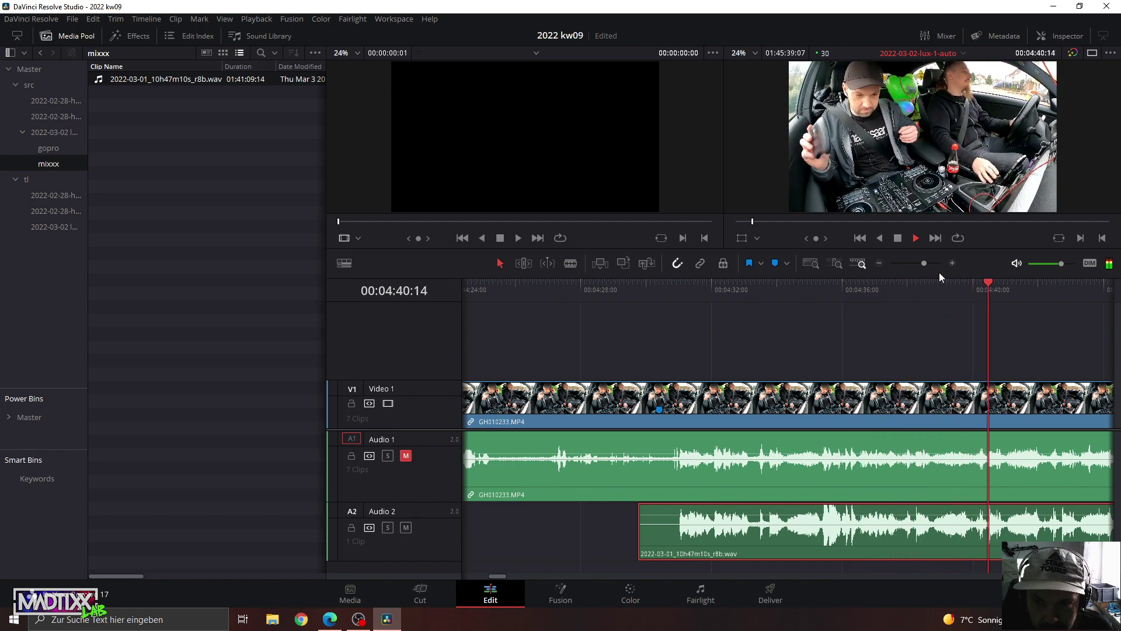
left_click_drag(925, 264, 922, 262)
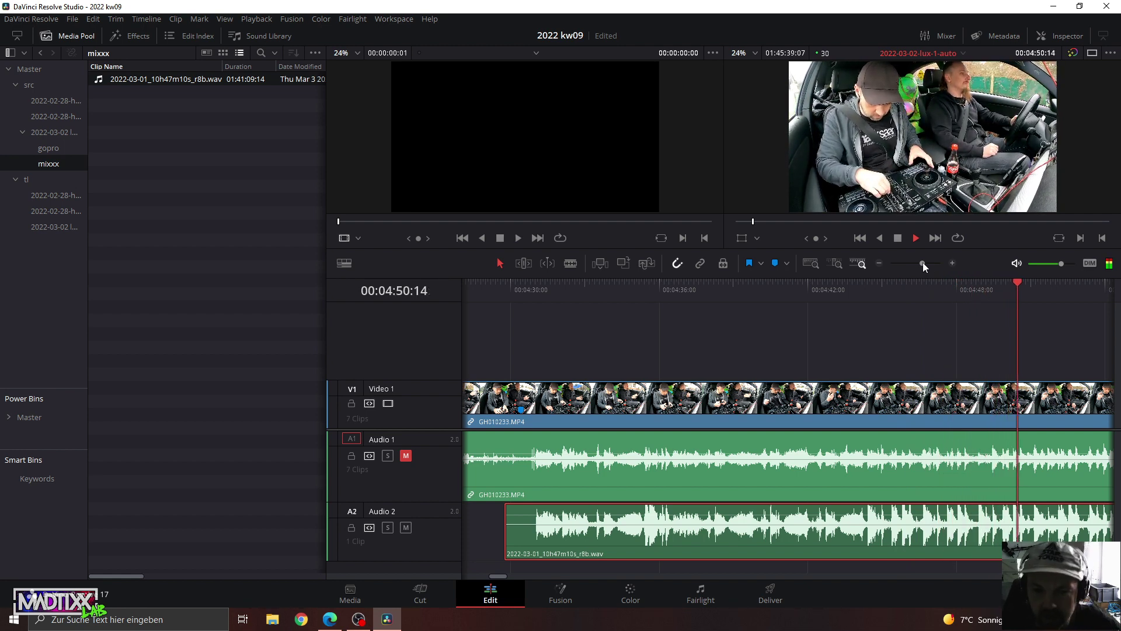
left_click_drag(923, 263, 925, 262)
key("space")
Replay around 5:02 to confirm the WAV stays in sync with the footage.
left_click(893, 289)
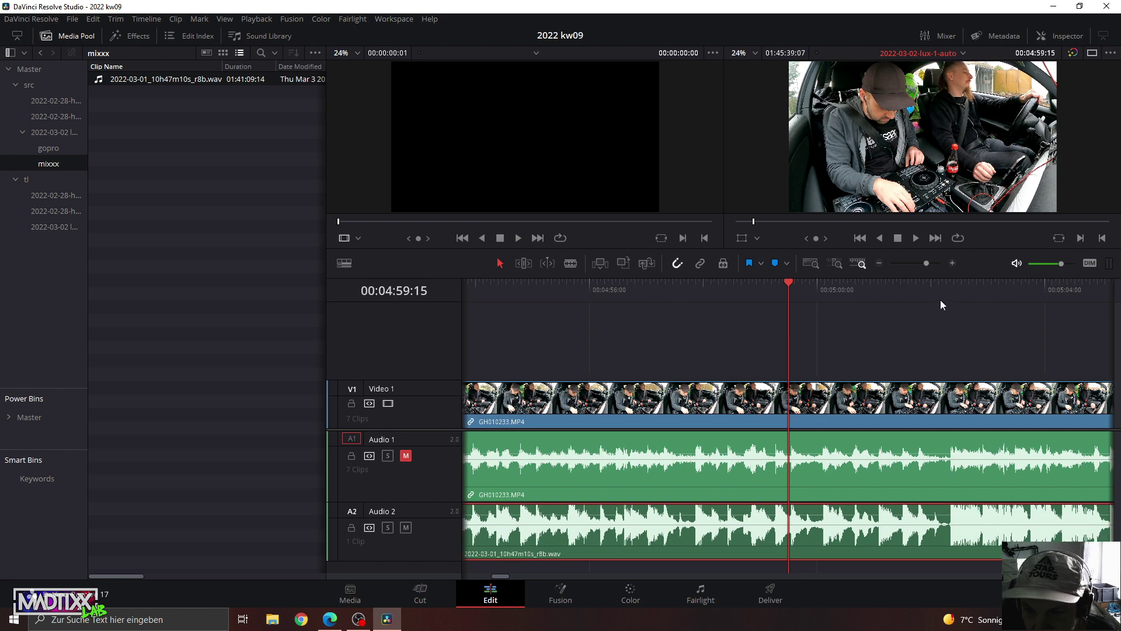
left_click(940, 292)
left_click_drag(928, 266, 934, 264)
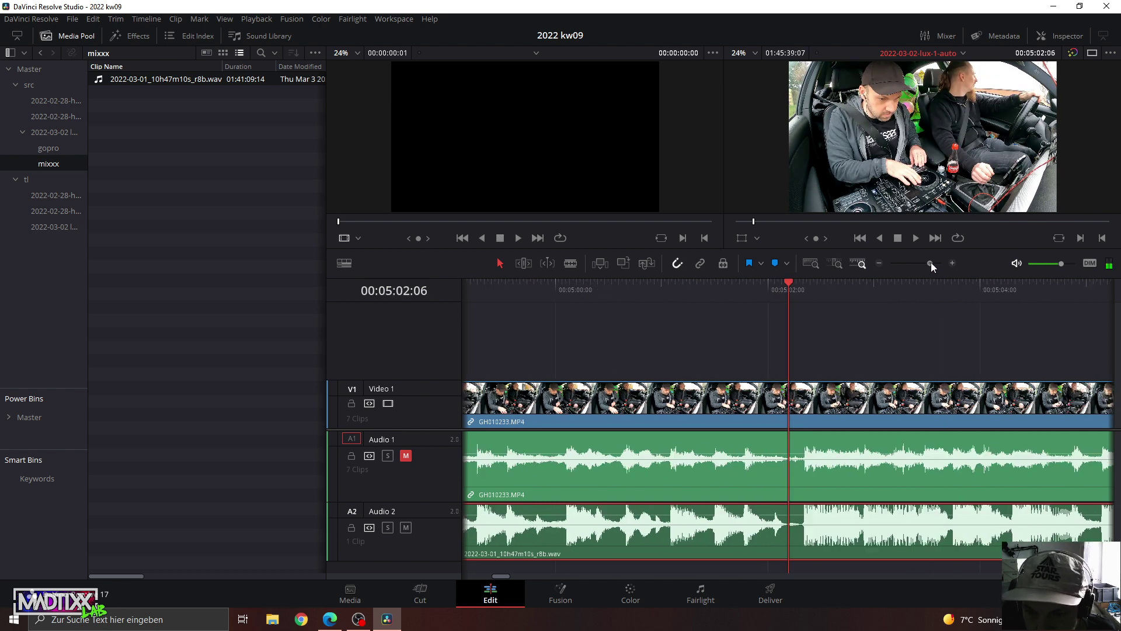
key("space")
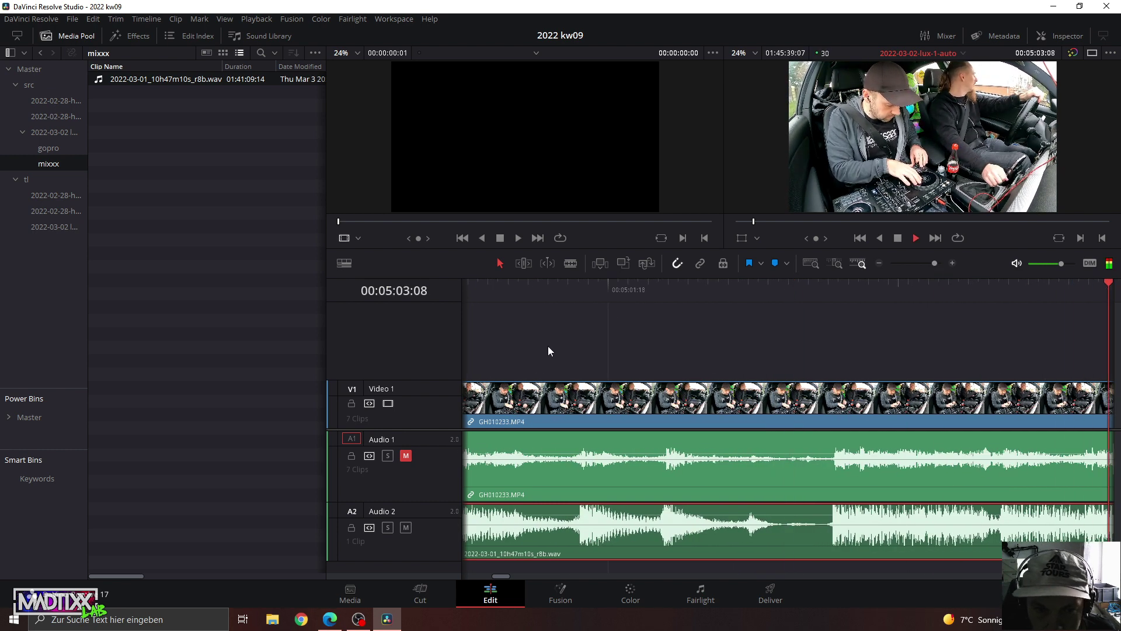
key("space")
left_click(503, 292)
key("Left")
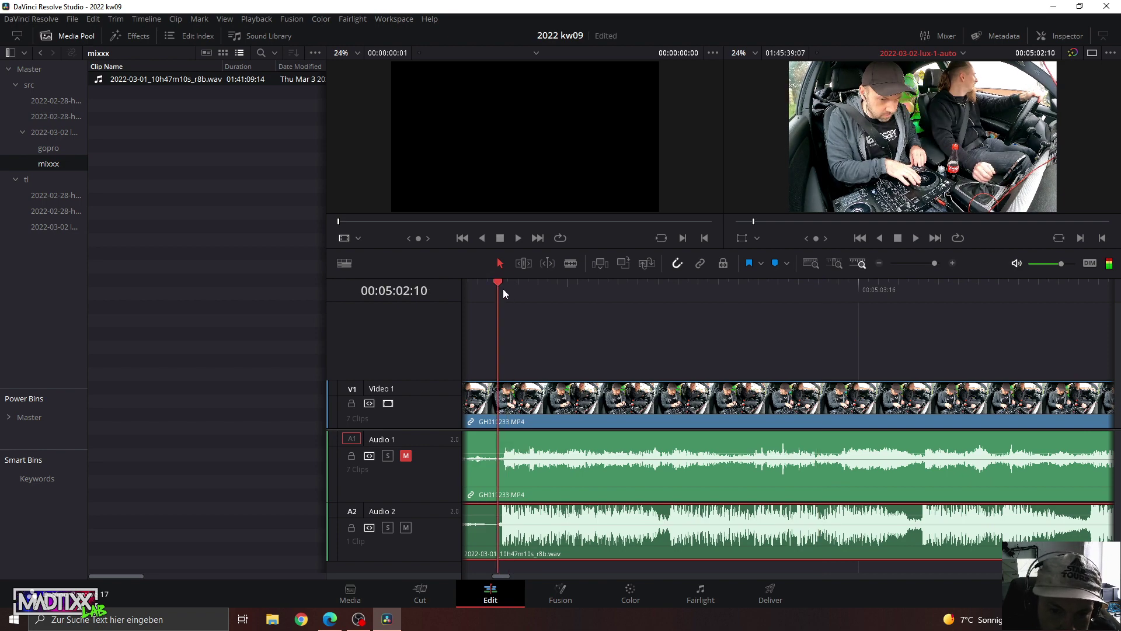
Zoom out to show all seven GoPro clips and select GH010234.MP4 on V1.
left_click_drag(934, 263, 900, 263)
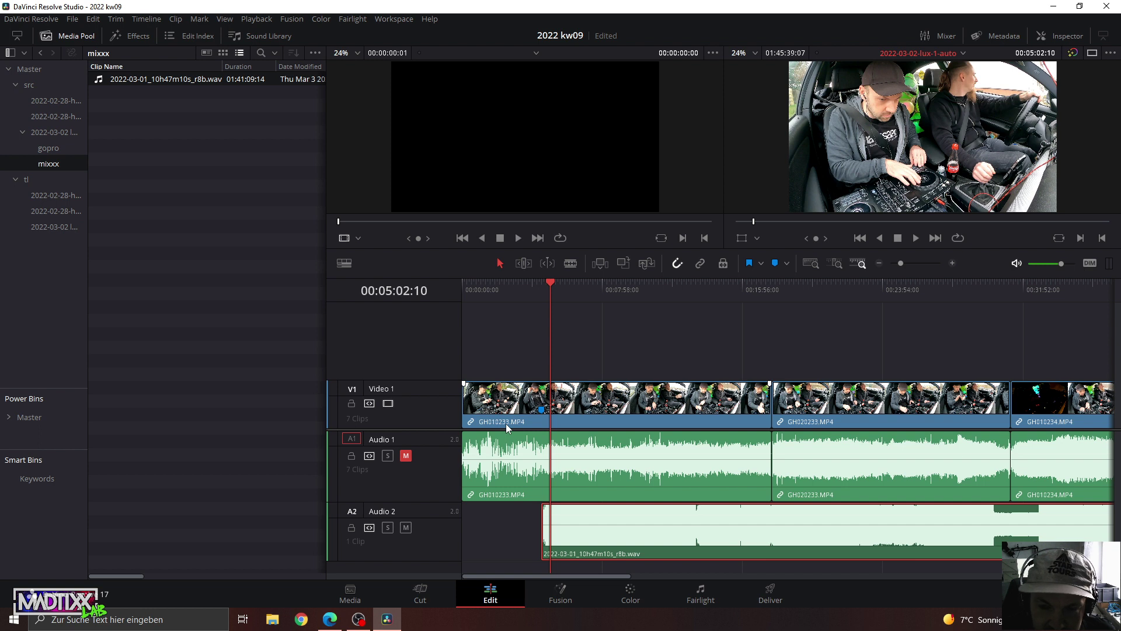
left_click_drag(901, 263, 898, 262)
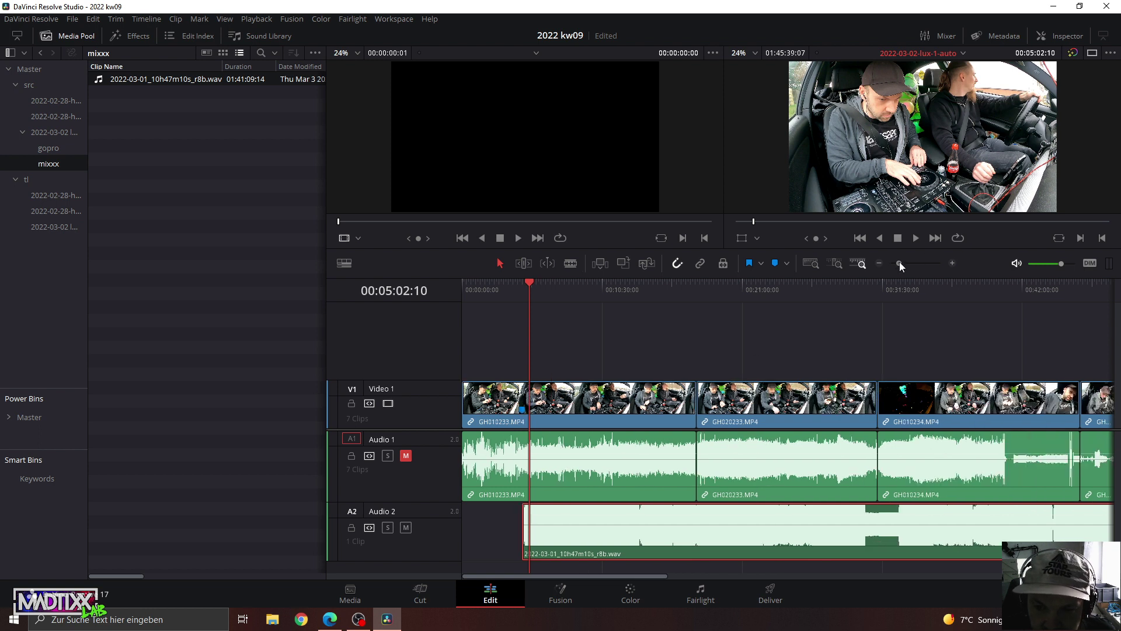
left_click(922, 427)
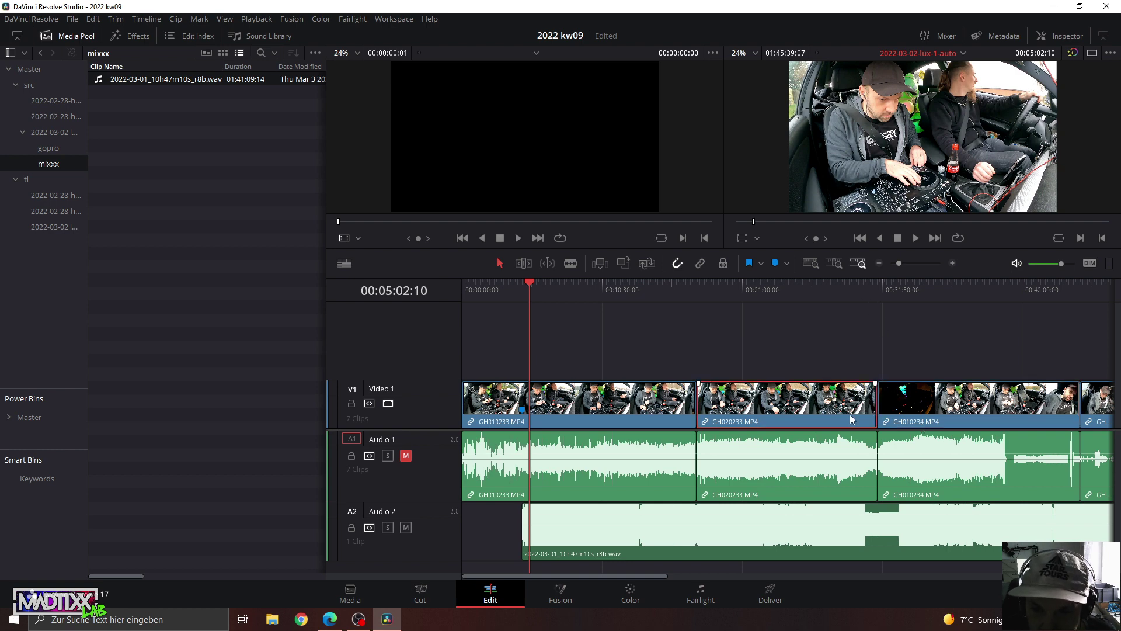
Mute Audio 2 and unmute Audio 1 to hear camera sound at the GH020233/GH010234 cut.
left_click(876, 285)
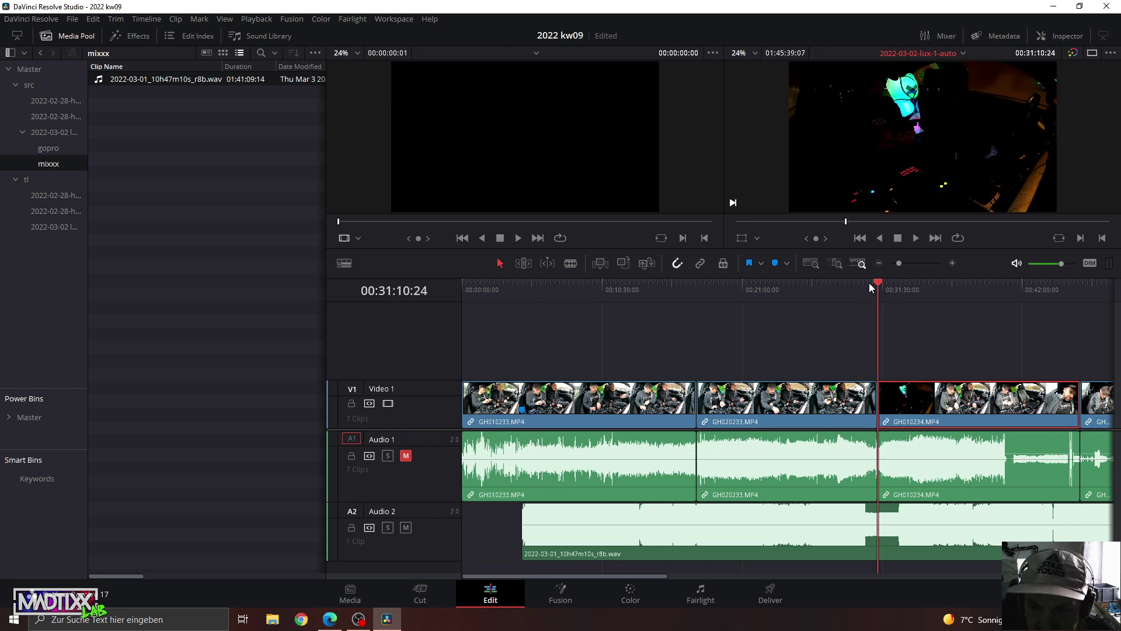
left_click(861, 283)
left_click(851, 285)
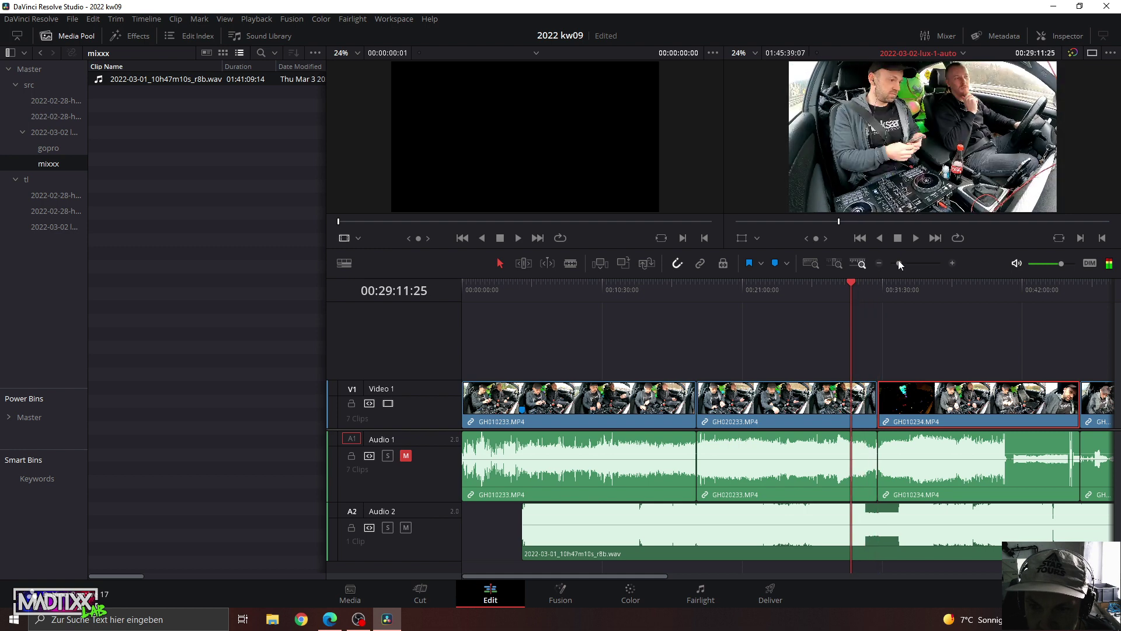
left_click(405, 527)
left_click(406, 455)
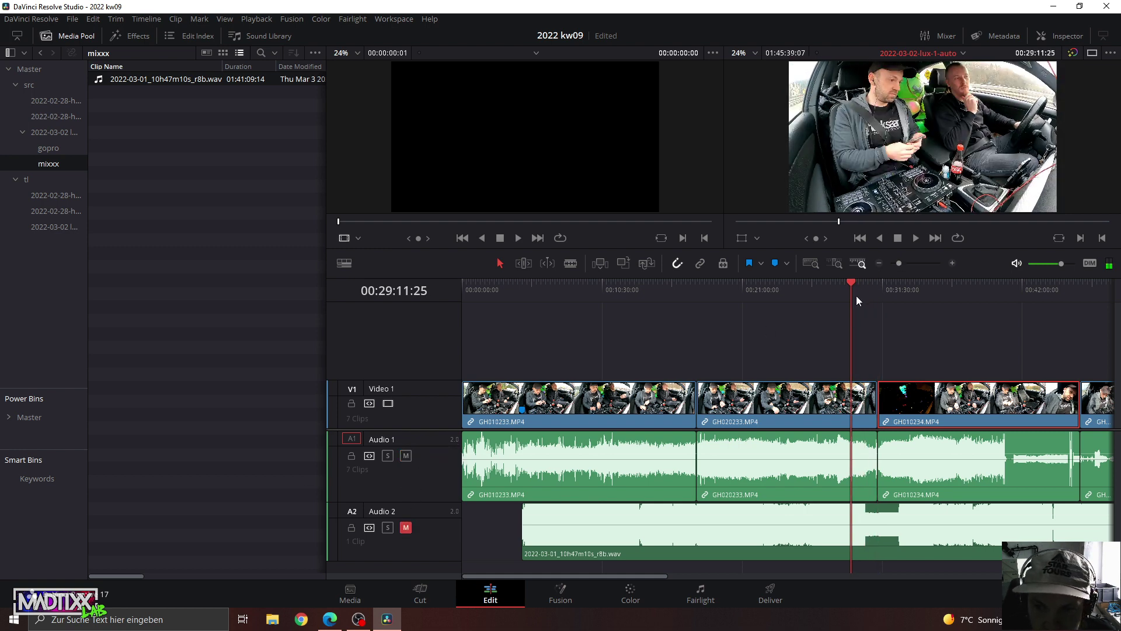
left_click(875, 283)
Replay the clip transition around 00:31:07 with the camera audio.
left_click_drag(898, 263, 917, 263)
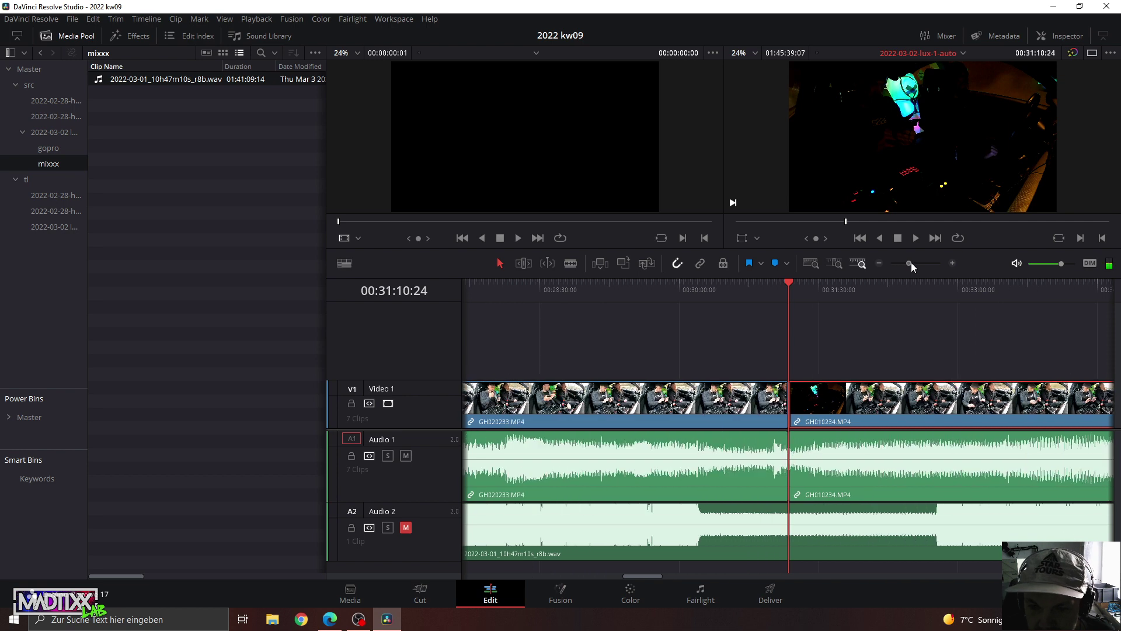
left_click(731, 293)
key("space")
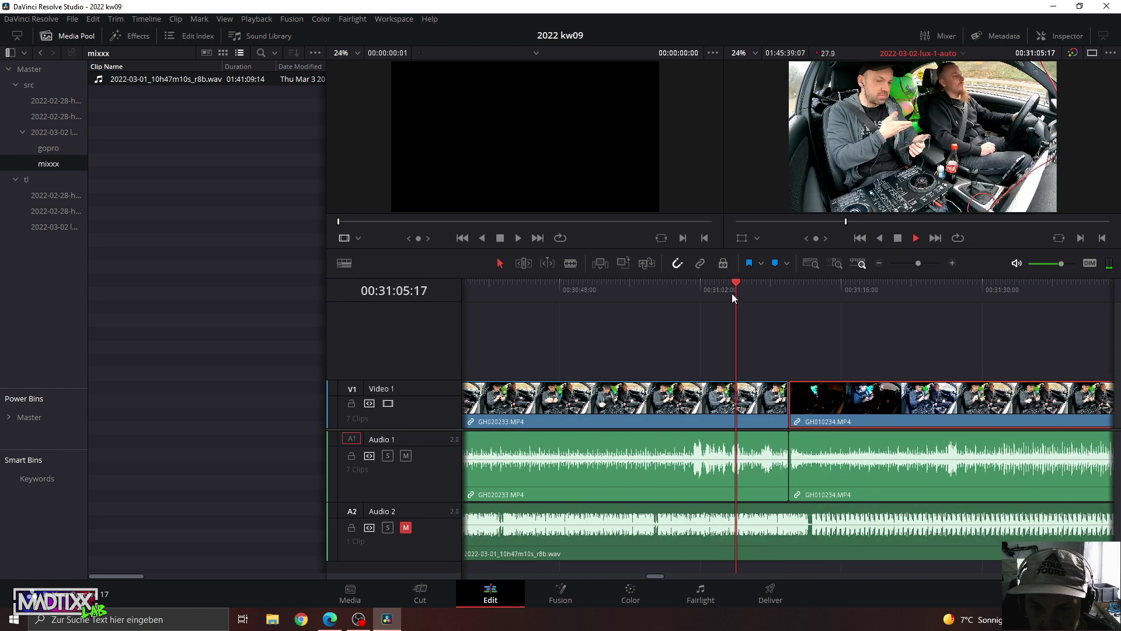
left_click(760, 296)
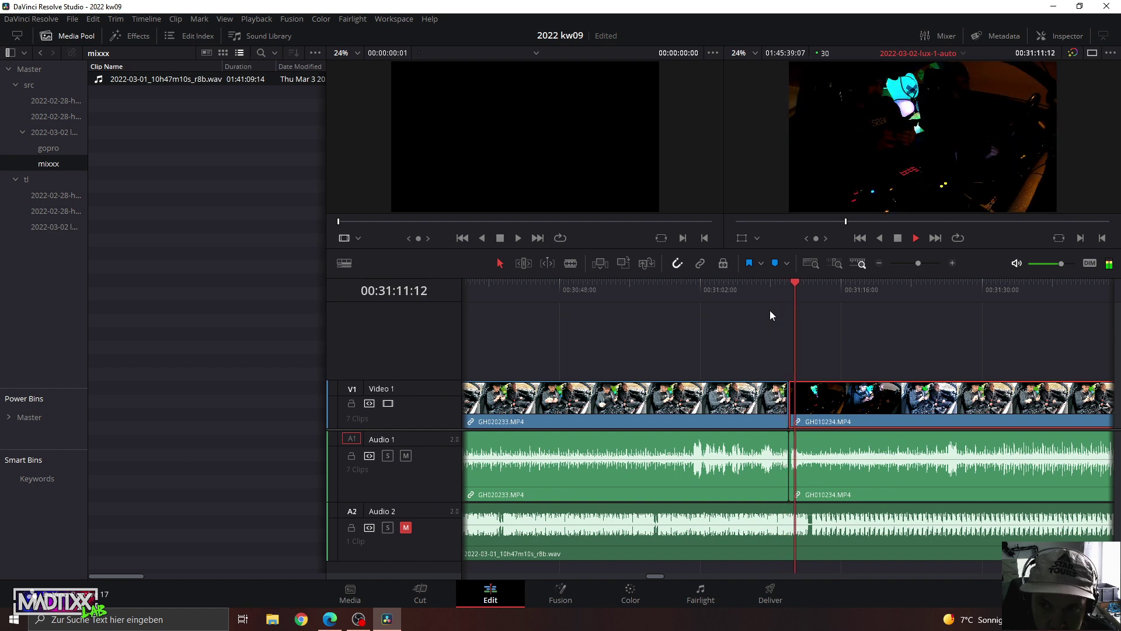
left_click(765, 281)
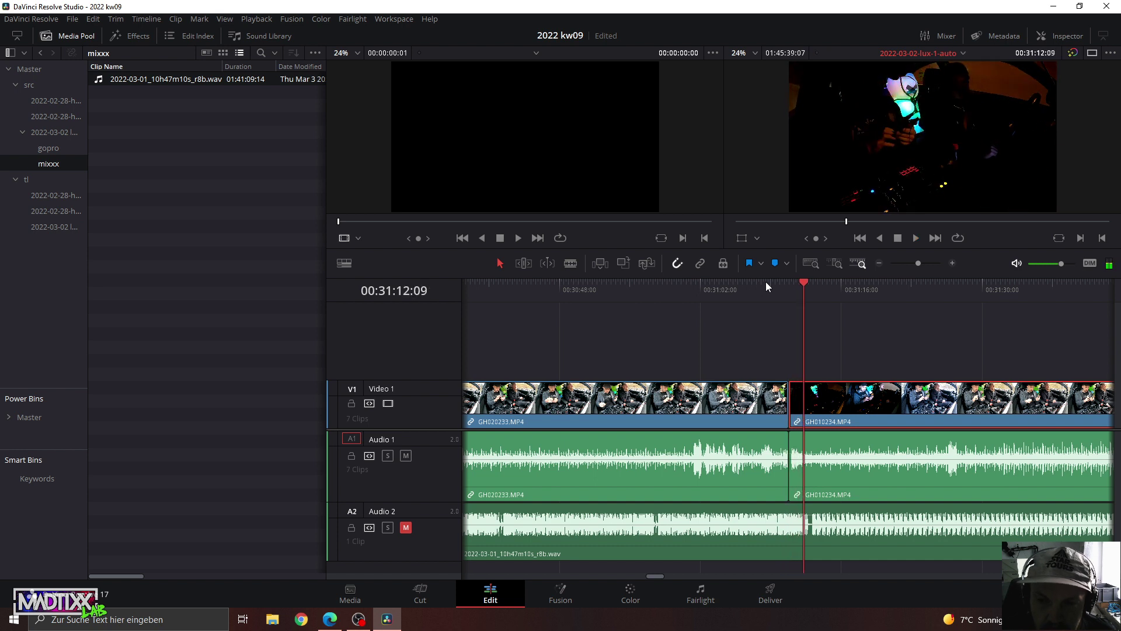
left_click(766, 281)
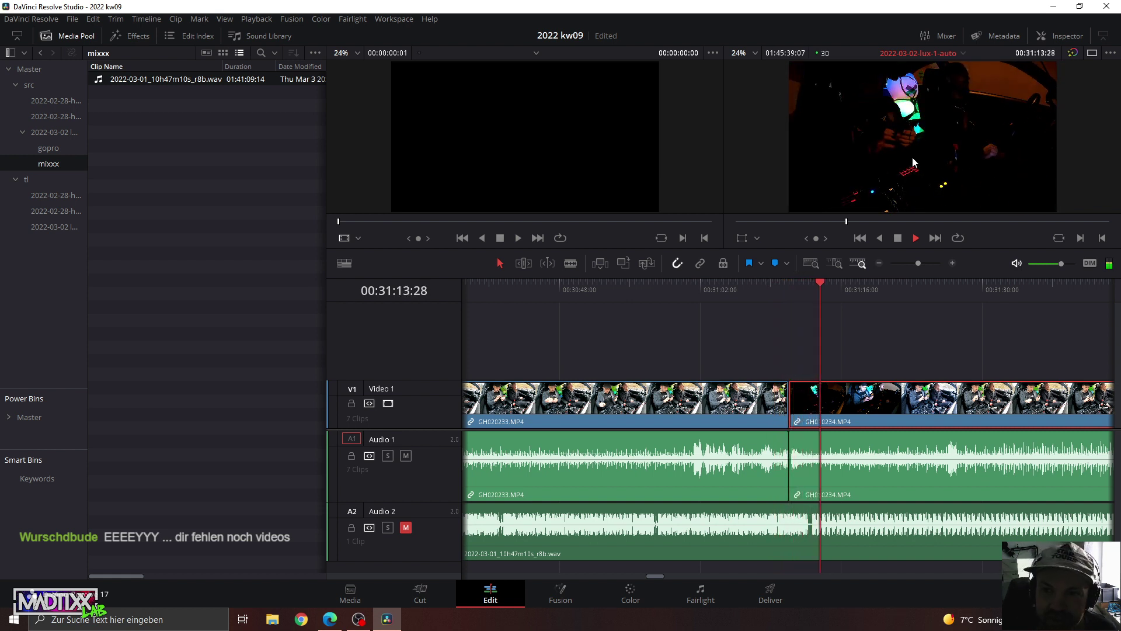
left_click(756, 282)
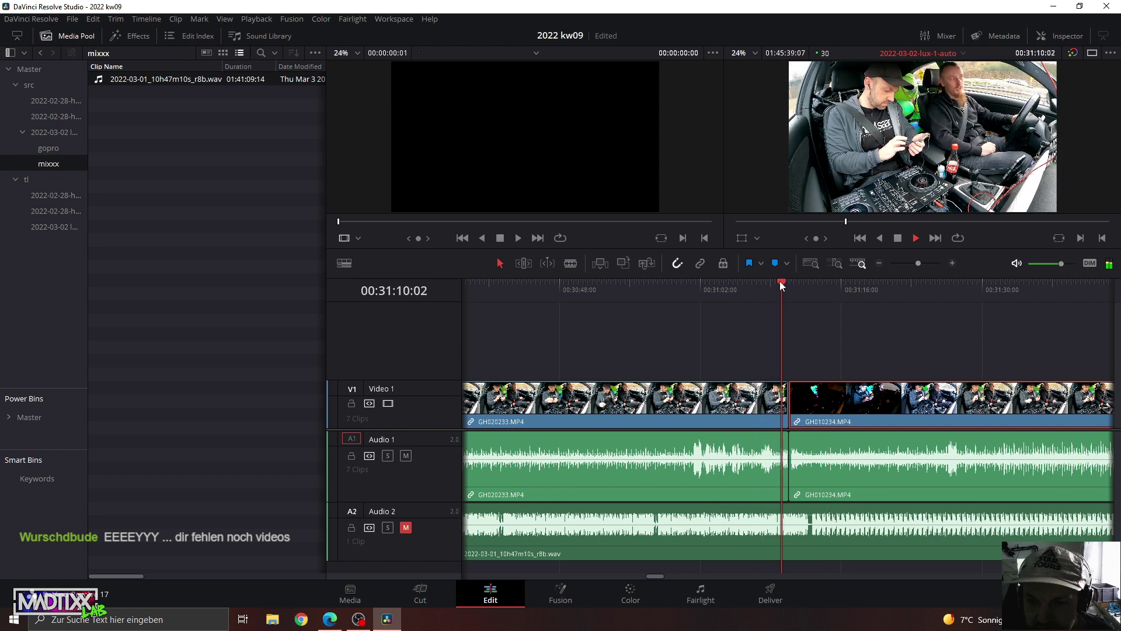
key("space")
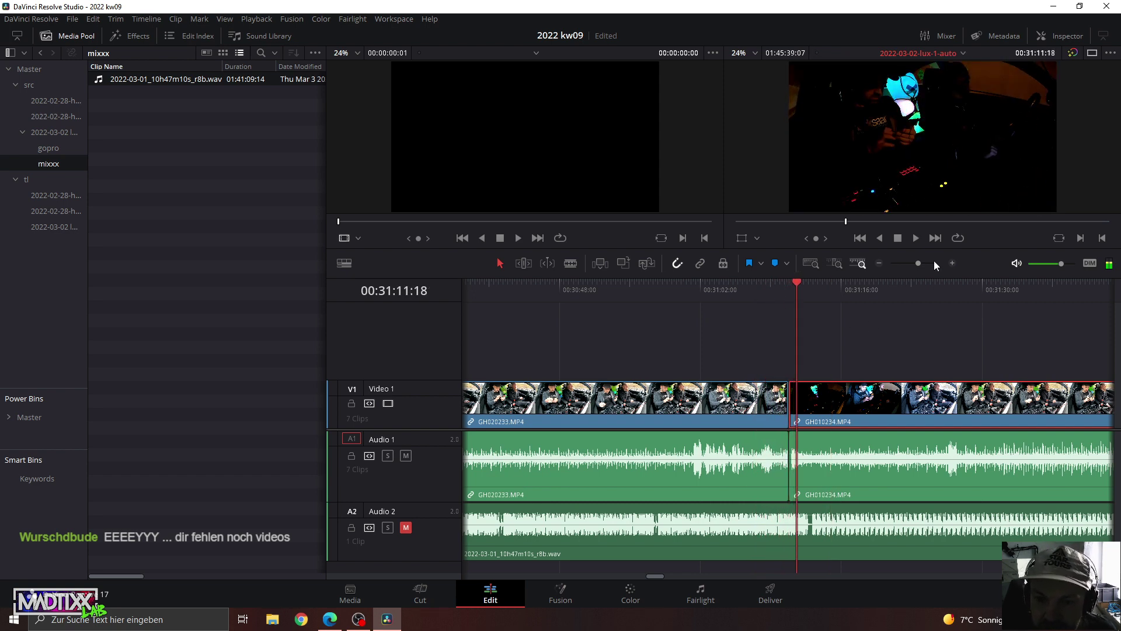
Select every clip from GH010234 onward, shift them later, and play across the new gap.
left_click_drag(918, 263, 895, 263)
mouse_move(1027, 398)
left_mouse_down()
mouse_move(688, 450)
mouse_move(849, 455)
left_mouse_up()
left_click(609, 288)
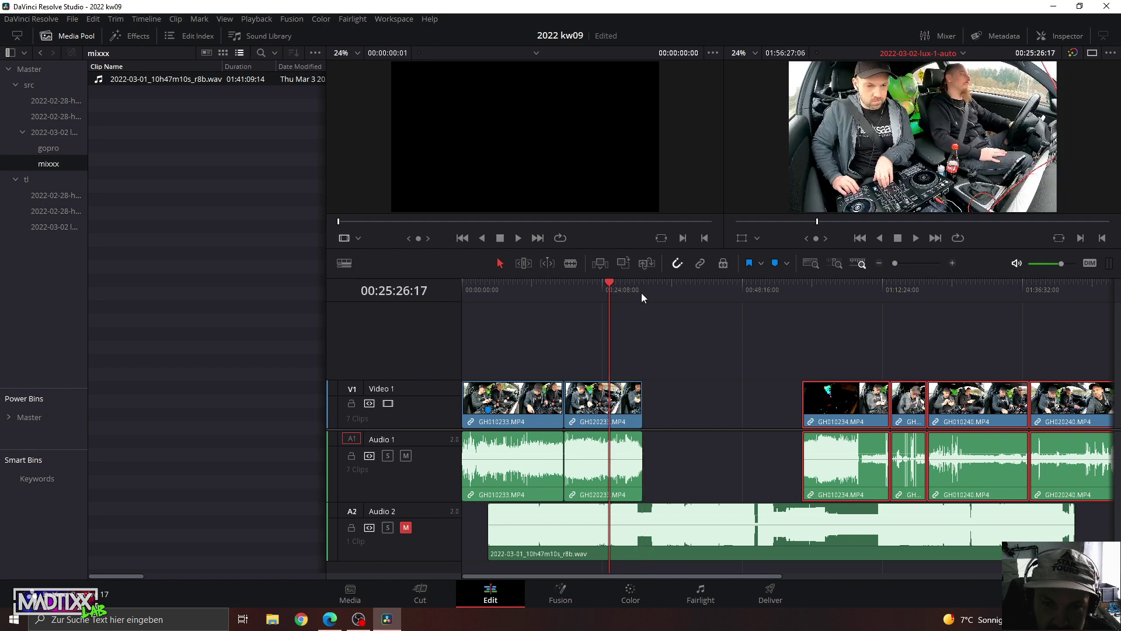
key("space")
left_click_drag(901, 262, 908, 263)
left_click(918, 284)
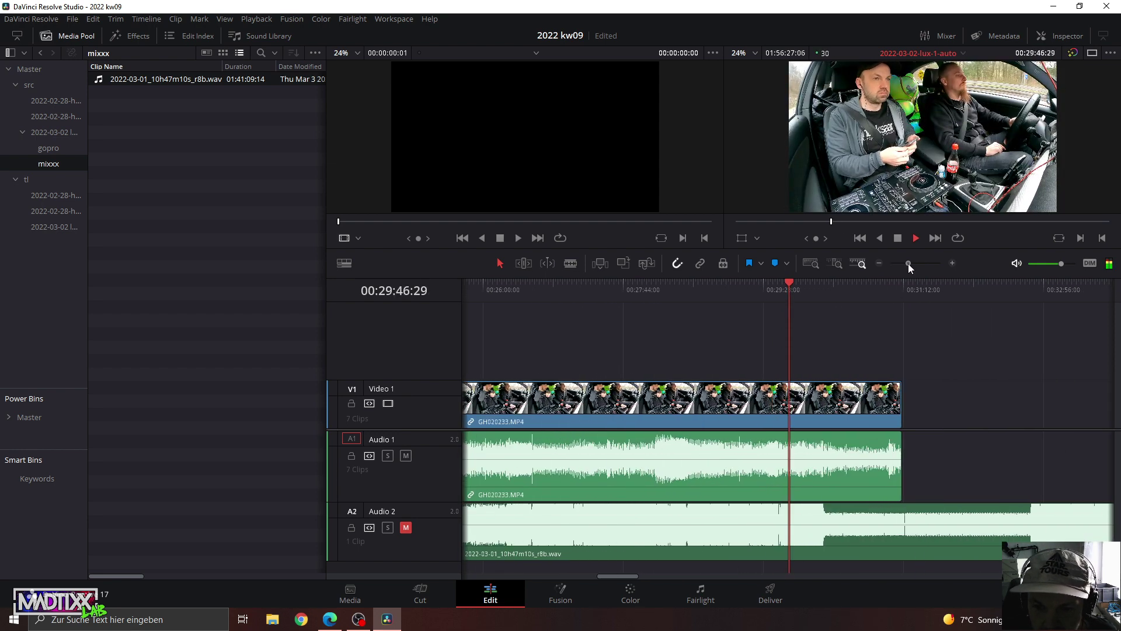
left_click(852, 289)
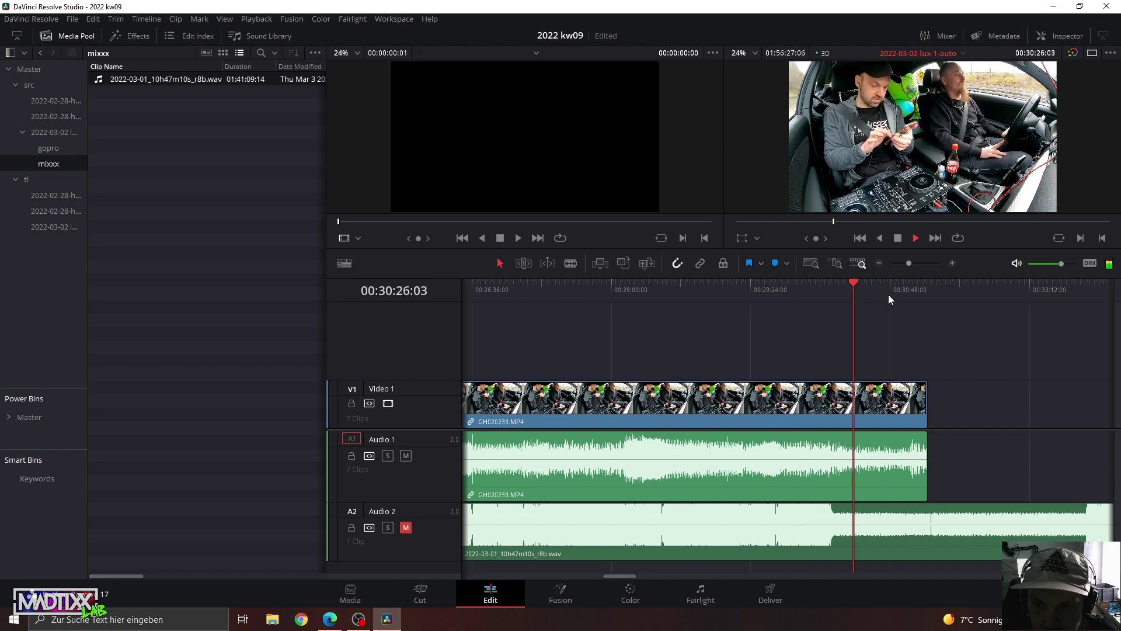
left_click(887, 294)
left_click(829, 301)
Mute Audio 1, unmute the WAV on Audio 2, and play from about 00:30:04 to listen.
key("space")
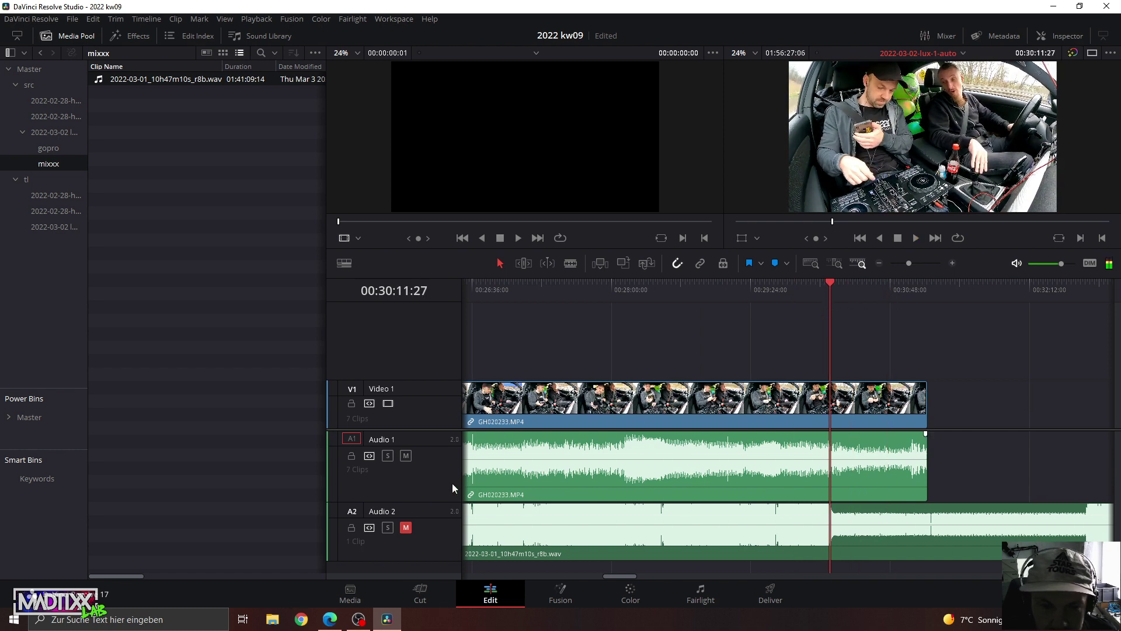
left_click(405, 527)
left_click(406, 455)
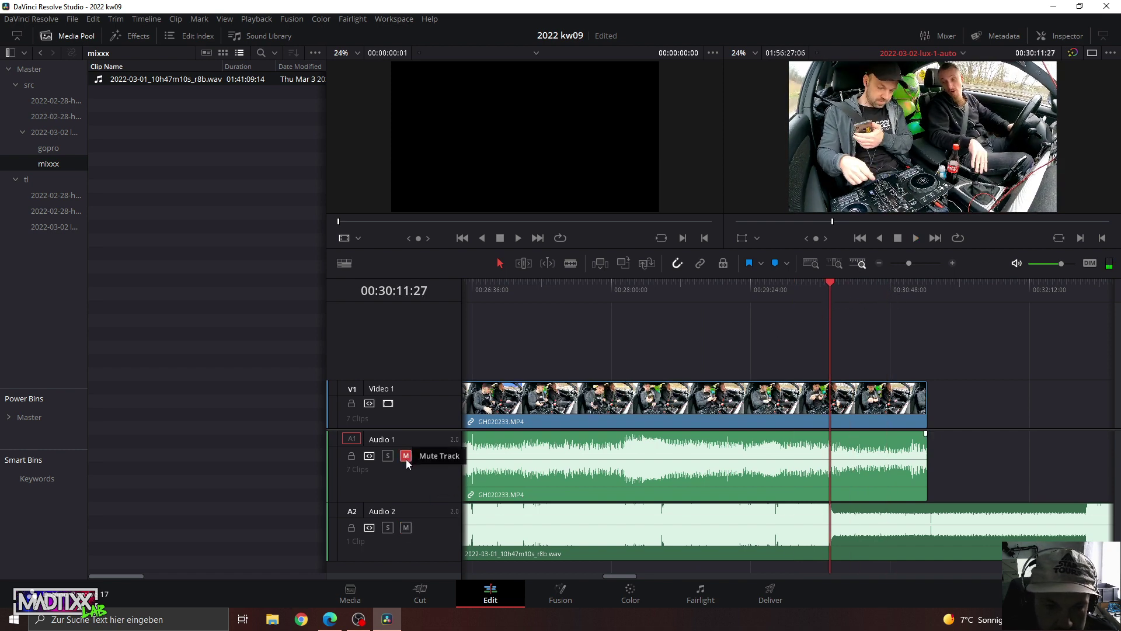
left_click(790, 303)
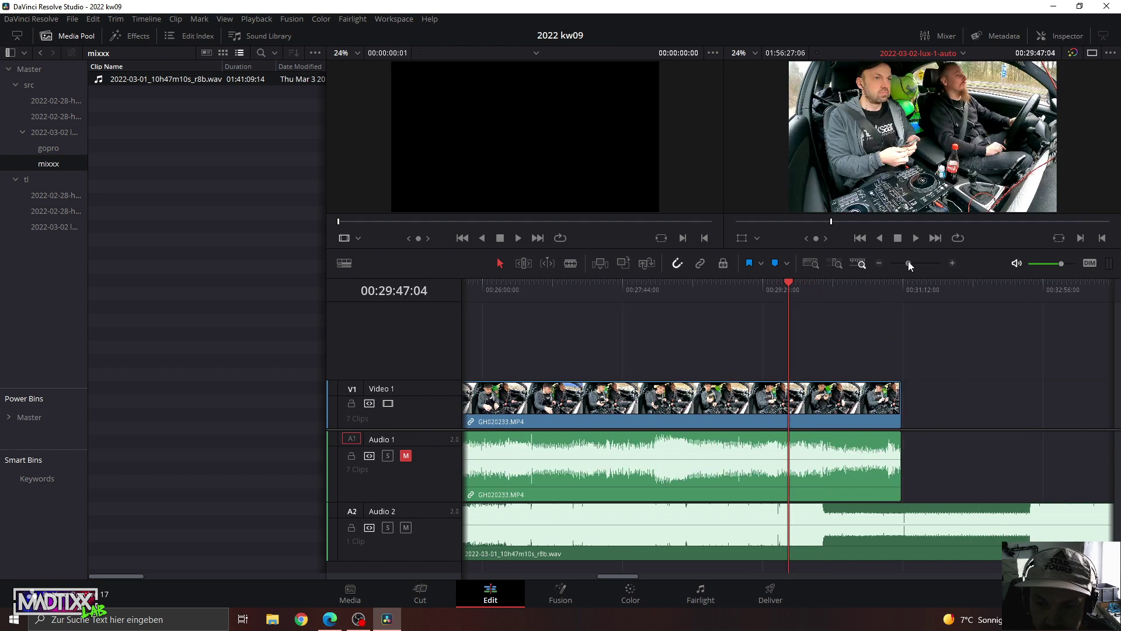
mouse_move(909, 262)
left_mouse_down()
mouse_move(923, 264)
mouse_move(914, 261)
left_mouse_up()
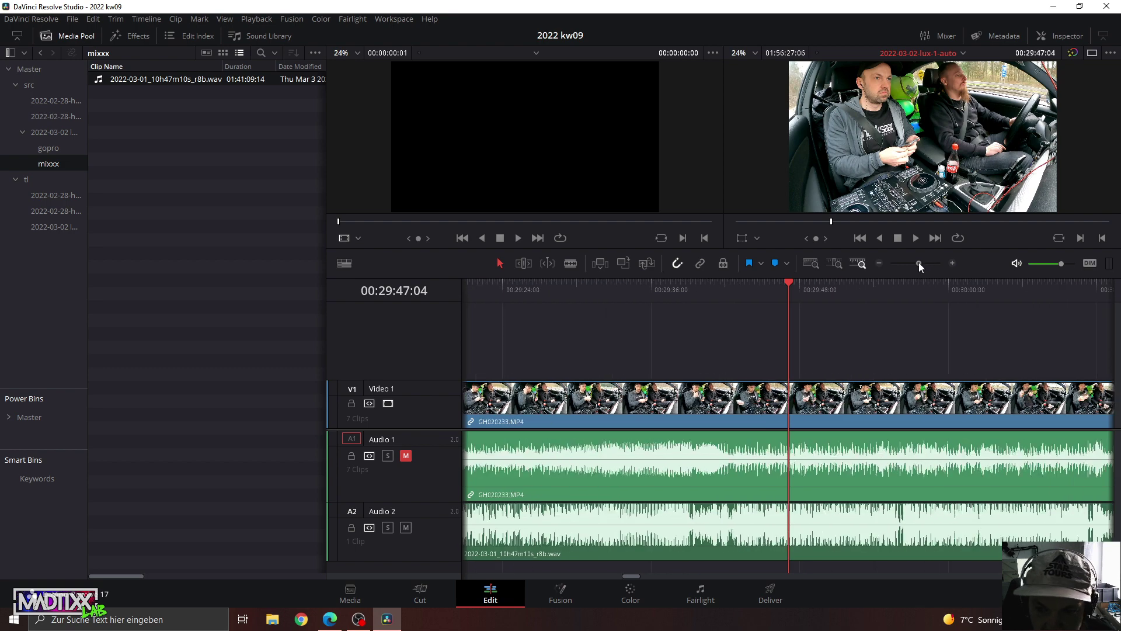
left_click(864, 290)
key("space")
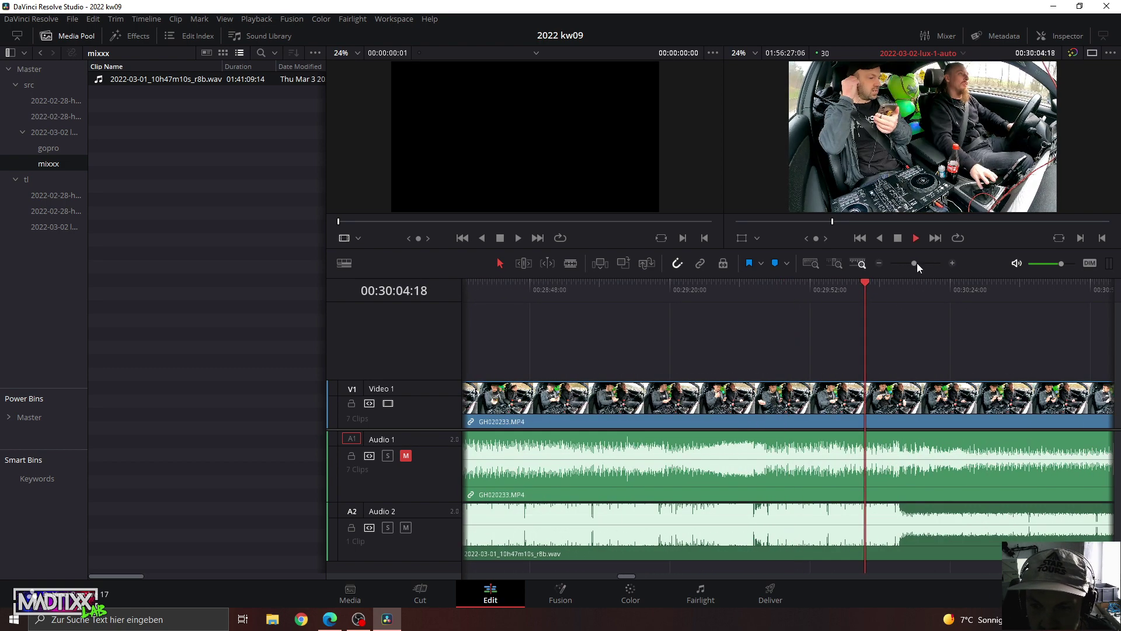
left_click_drag(914, 263, 918, 263)
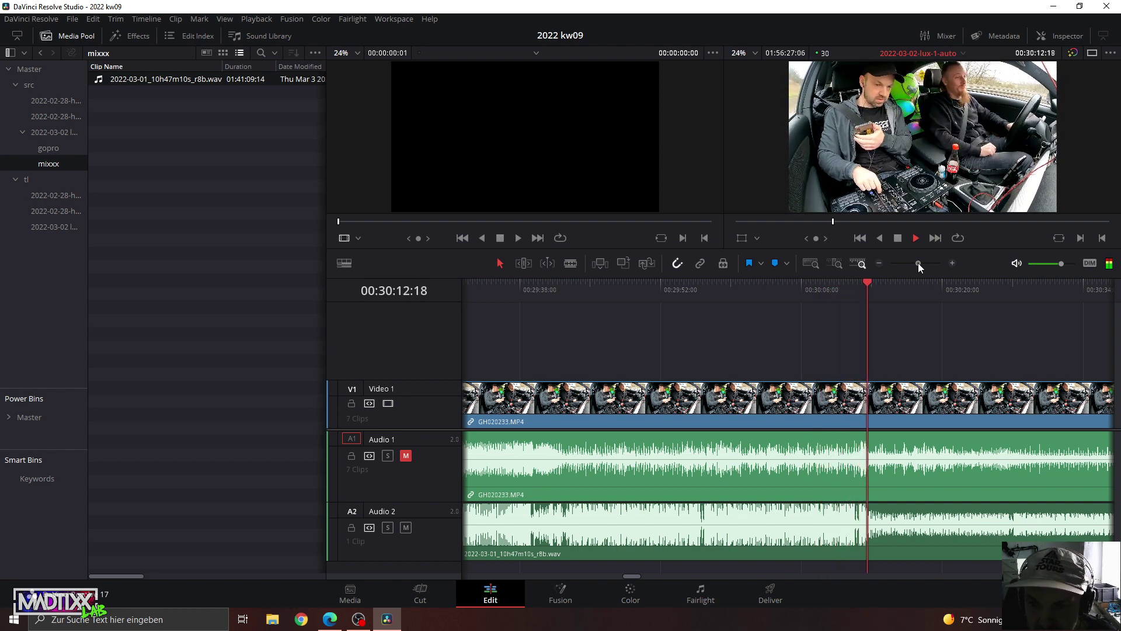
key("space")
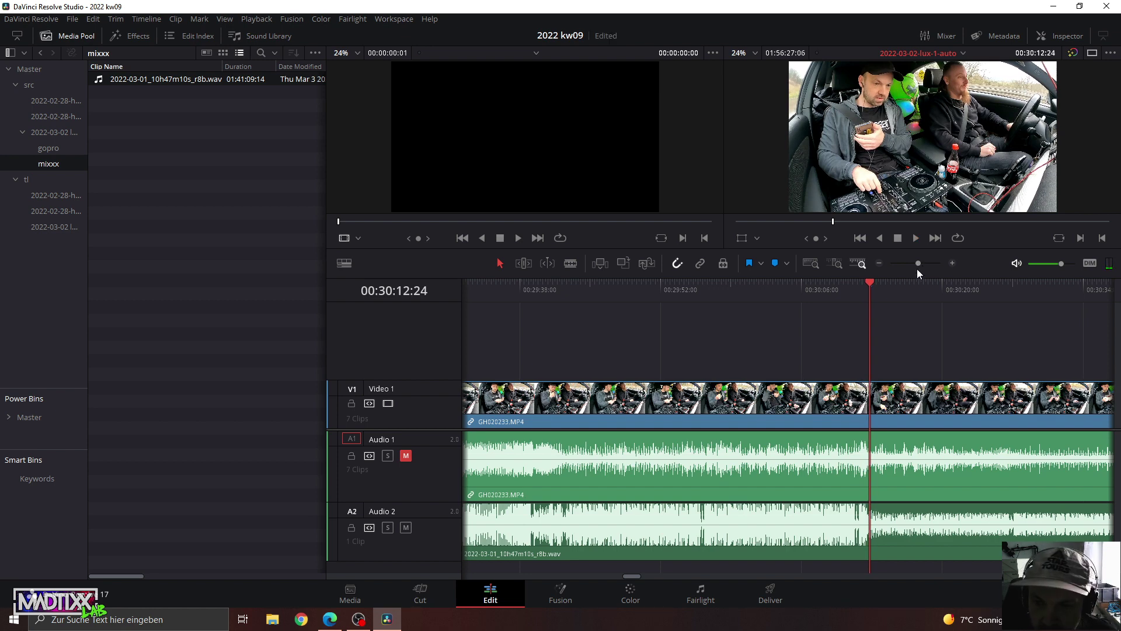
left_click_drag(916, 264, 926, 260)
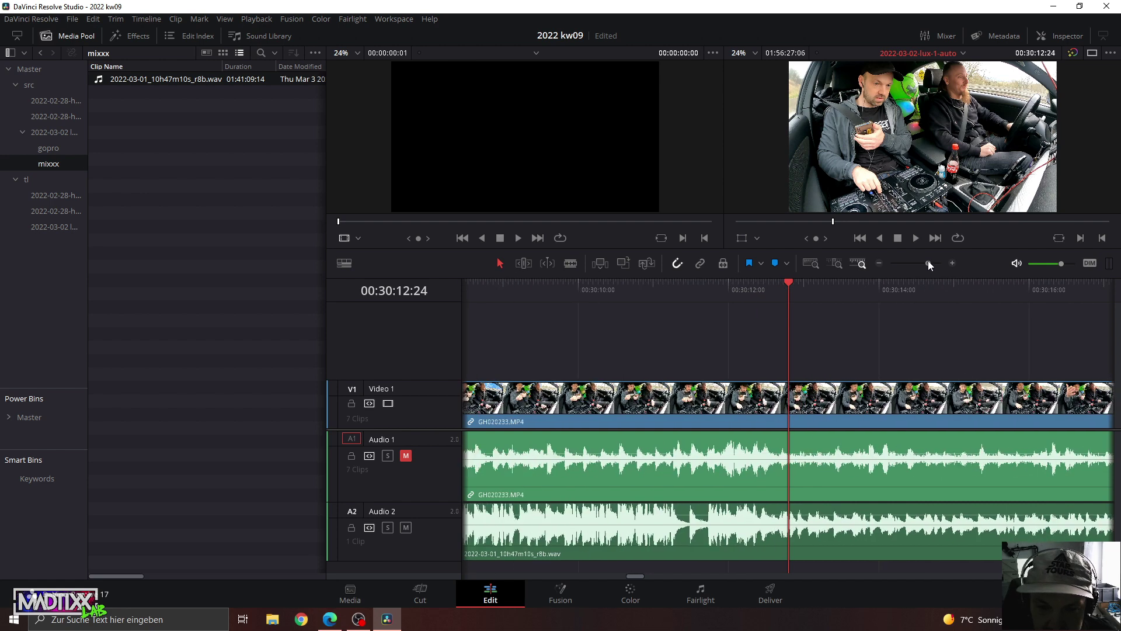
Unmute Audio 1 during playback, checking both tracks at 00:30:29, 00:30:36 and 00:31:00.
left_click(612, 289)
key("space")
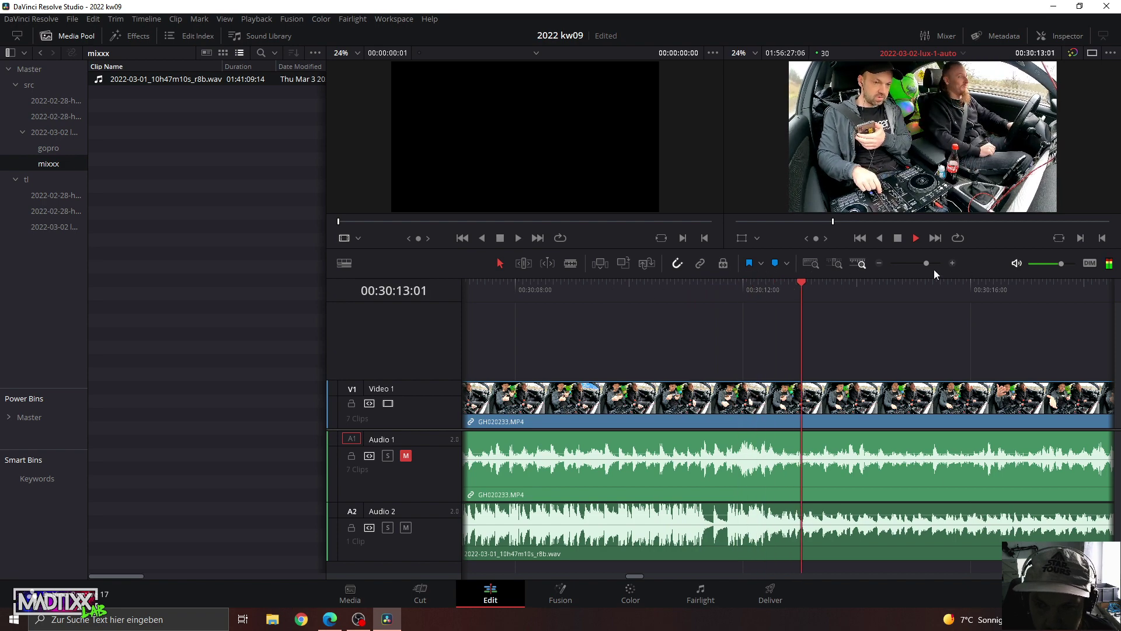
left_click_drag(926, 261, 920, 262)
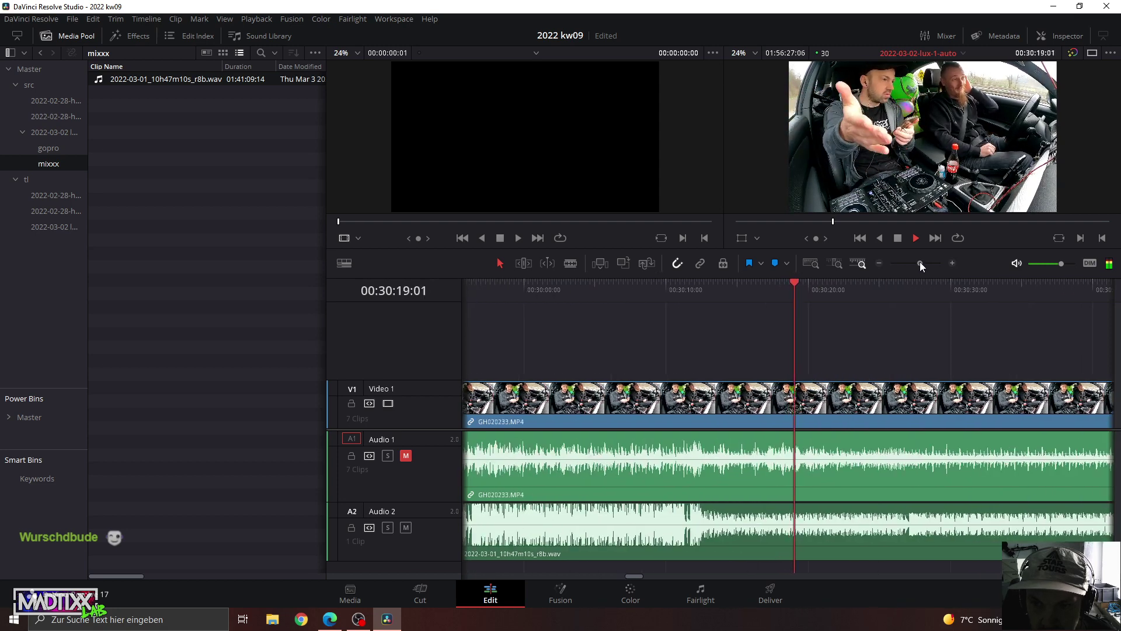
left_click(406, 455)
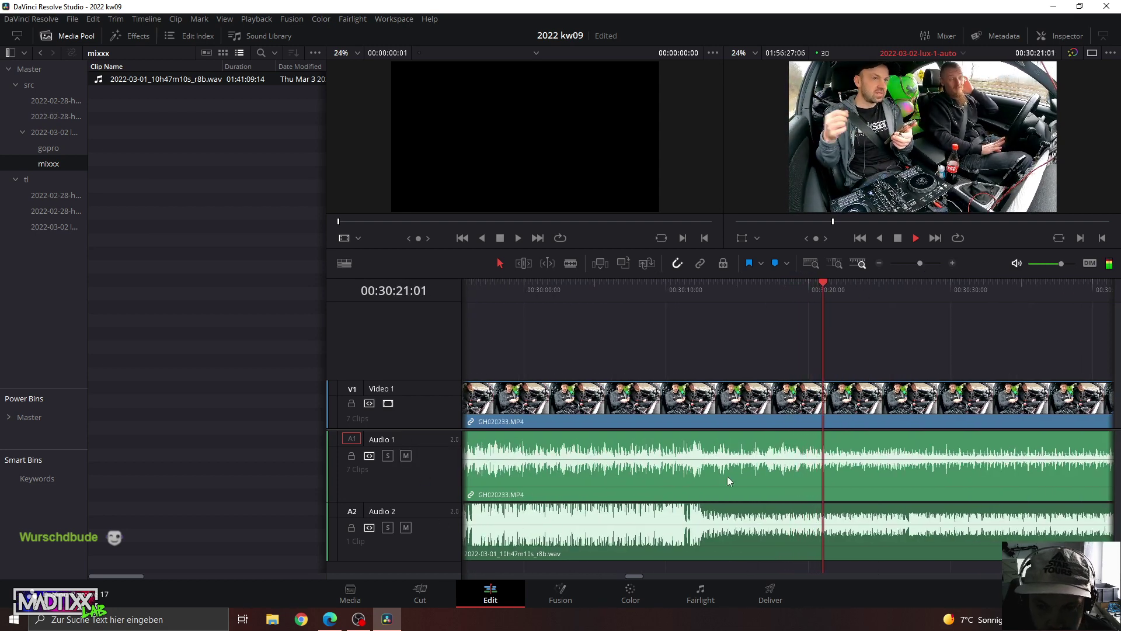
left_click(937, 289)
left_click(1035, 289)
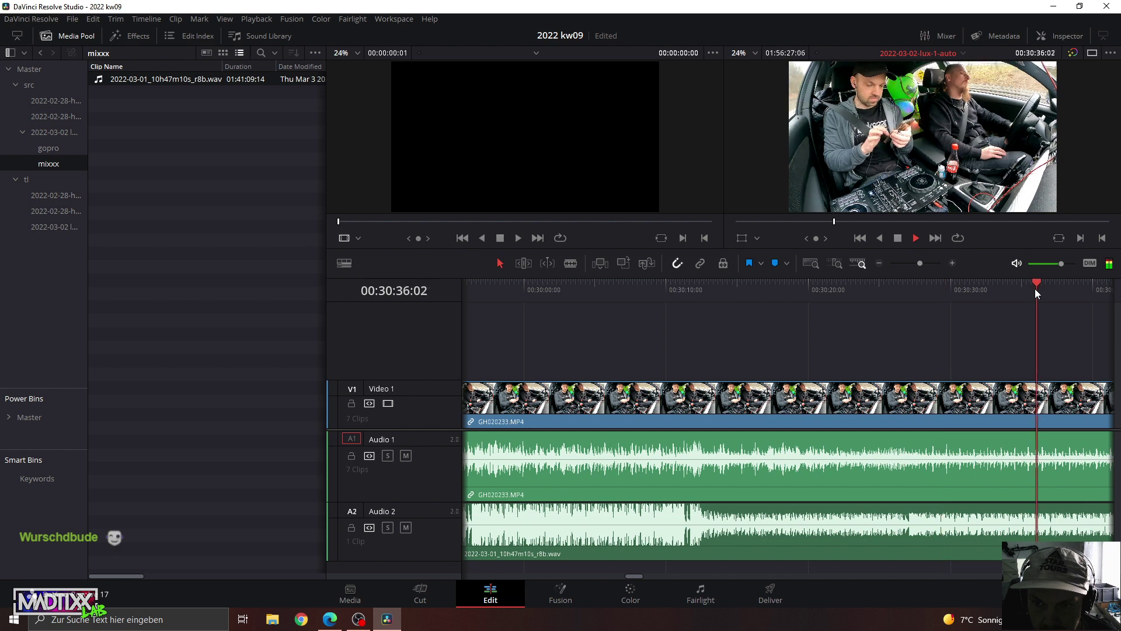
left_click_drag(920, 262, 916, 261)
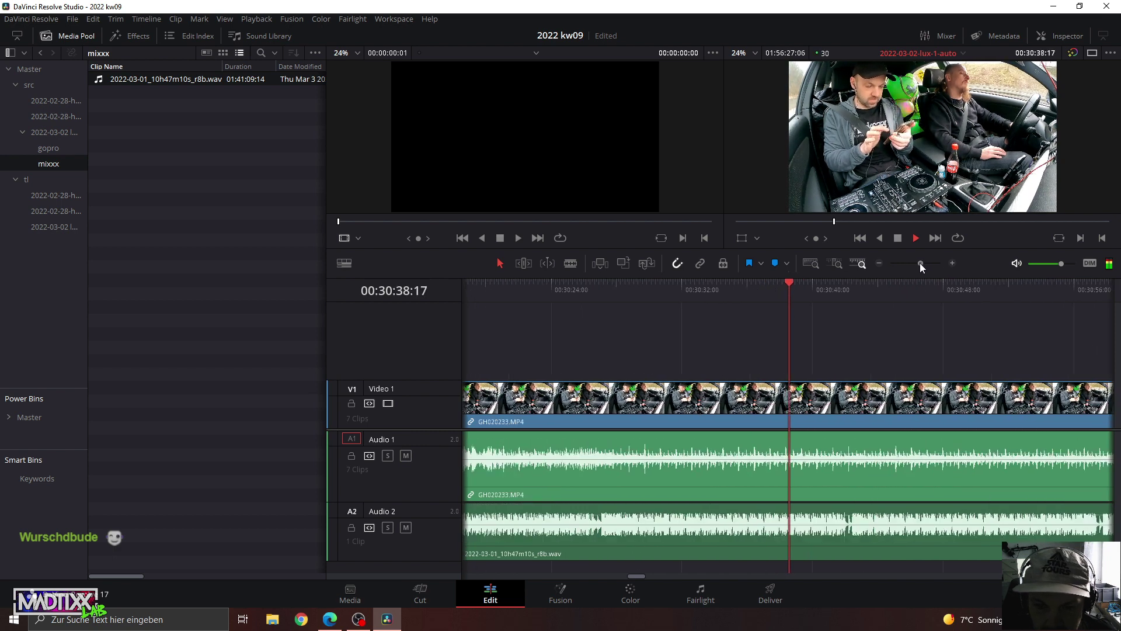
left_click(940, 285)
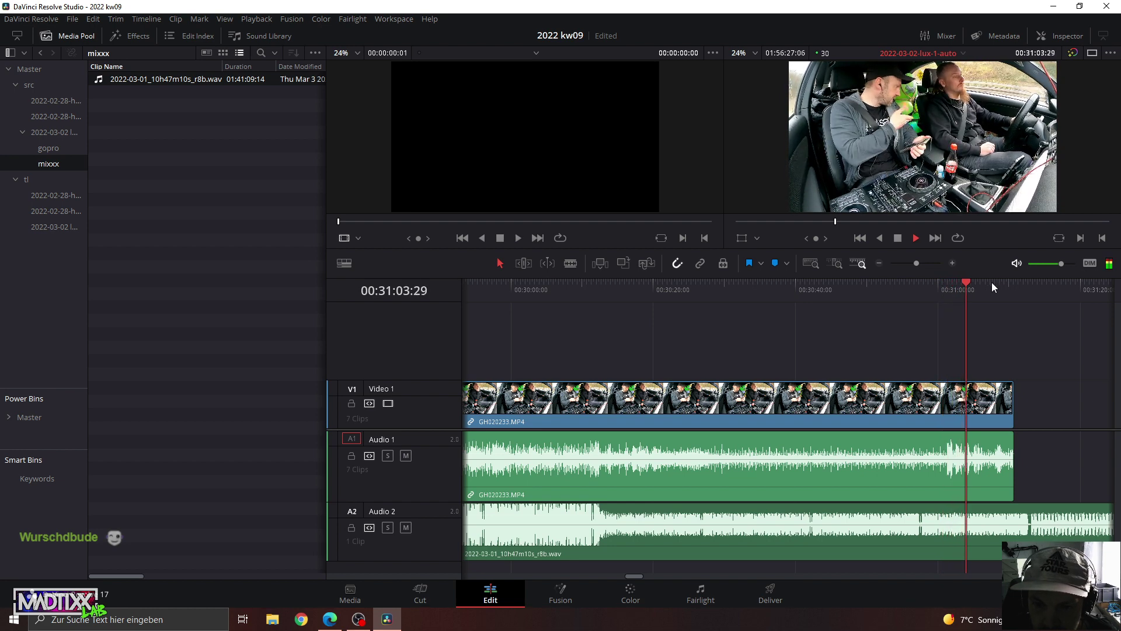
key("space")
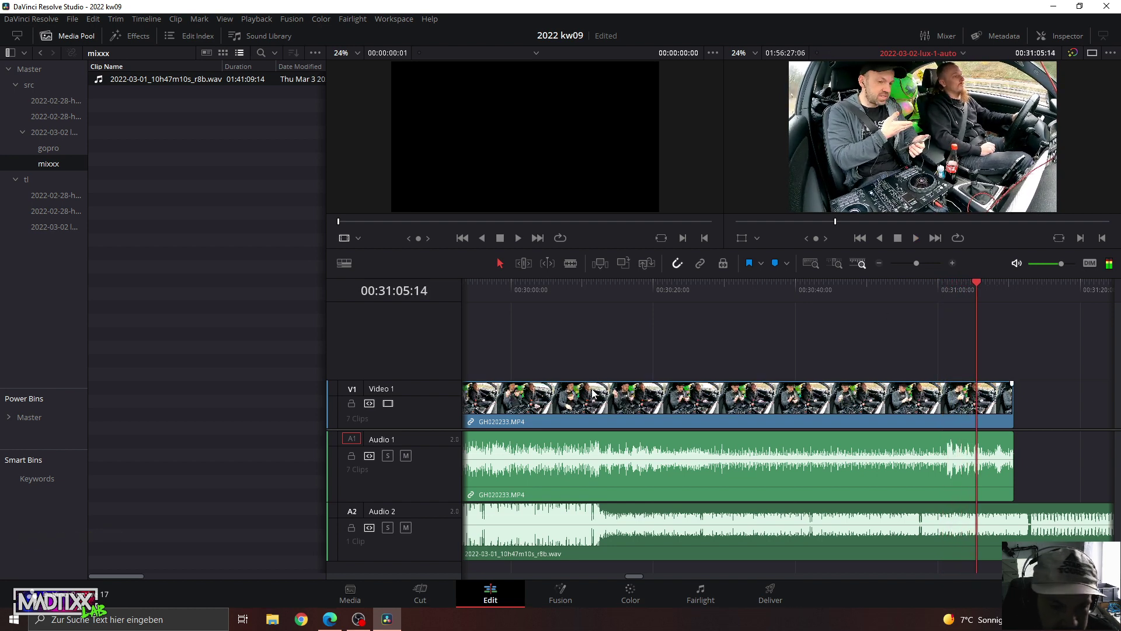
Replay from 00:30:11, zoomed in, and step frame by frame around 00:30:11:06-00:30:11:10.
left_click_drag(519, 293, 594, 296)
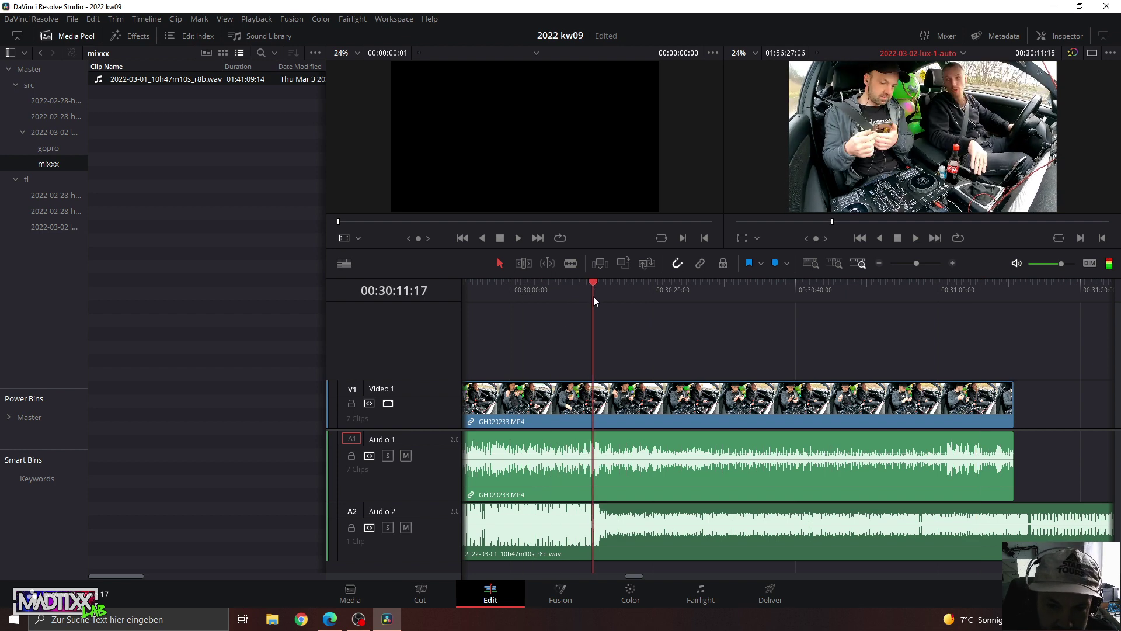
key("space")
left_click_drag(920, 265, 925, 260)
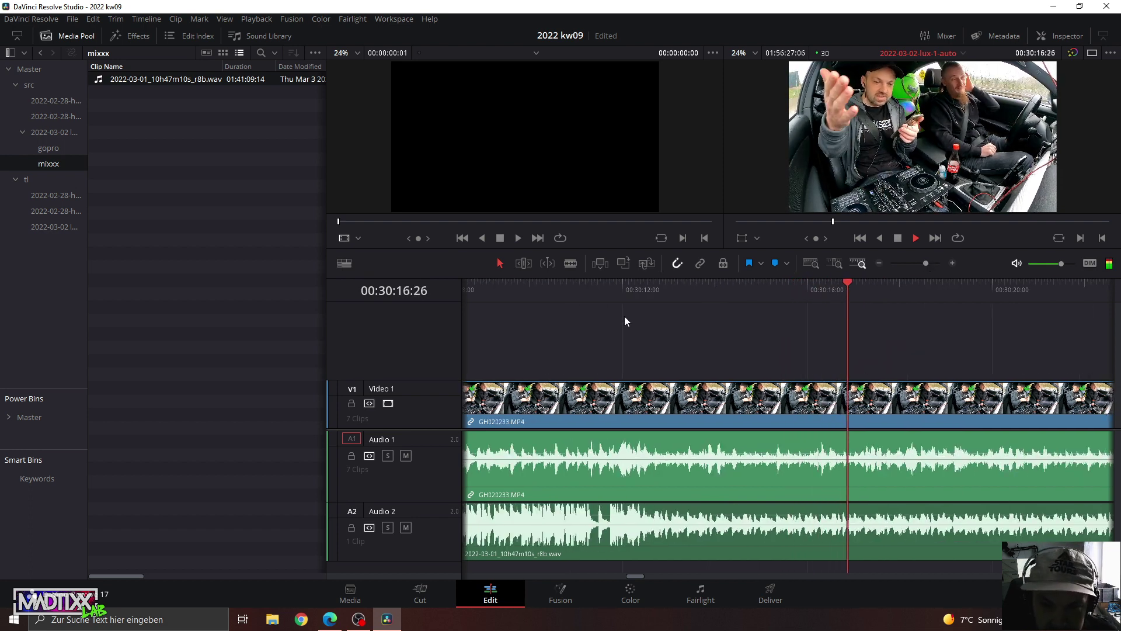
left_click(586, 293)
left_click_drag(586, 294, 593, 298)
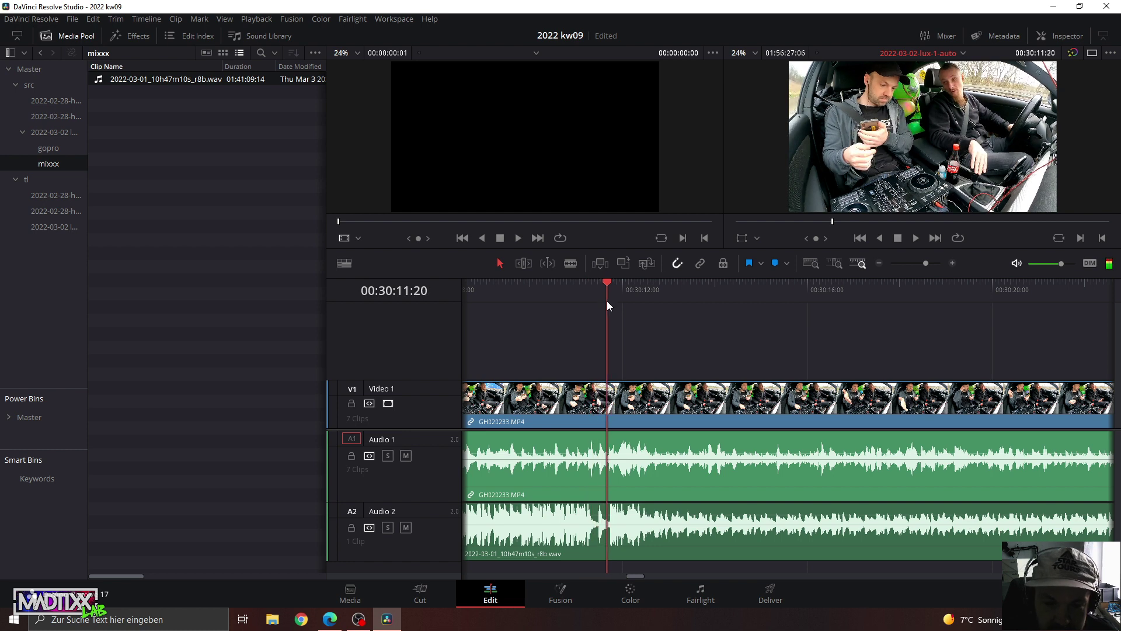
key("Left")
left_click_drag(925, 264, 929, 258)
left_click(717, 529)
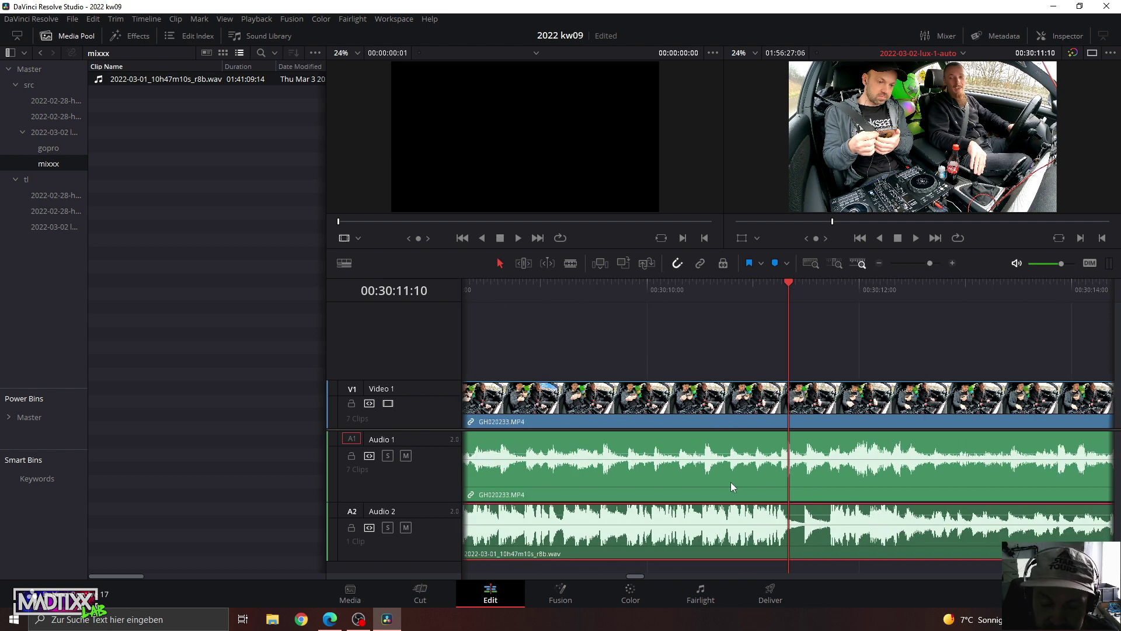
left_click(748, 403)
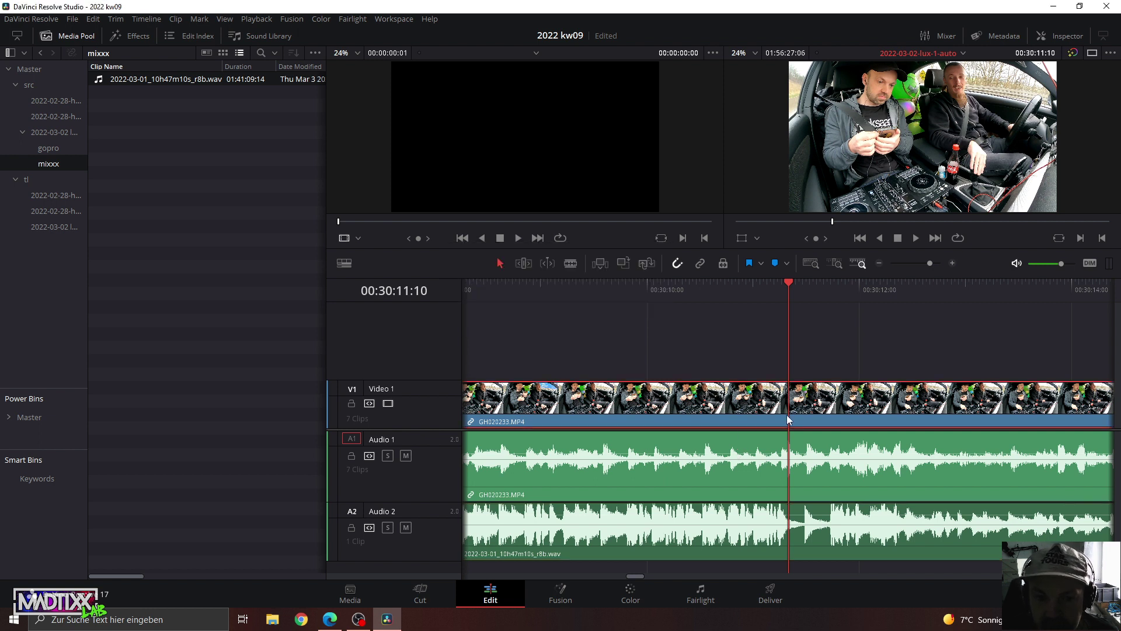
left_click(775, 352)
left_click(707, 534)
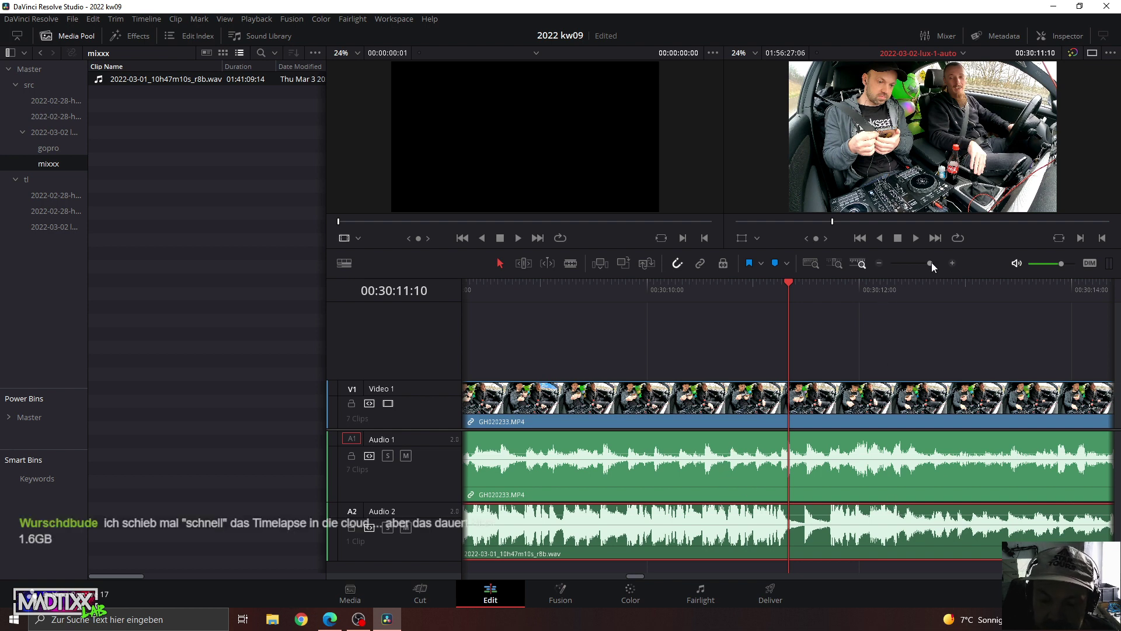
left_click_drag(930, 263, 920, 264)
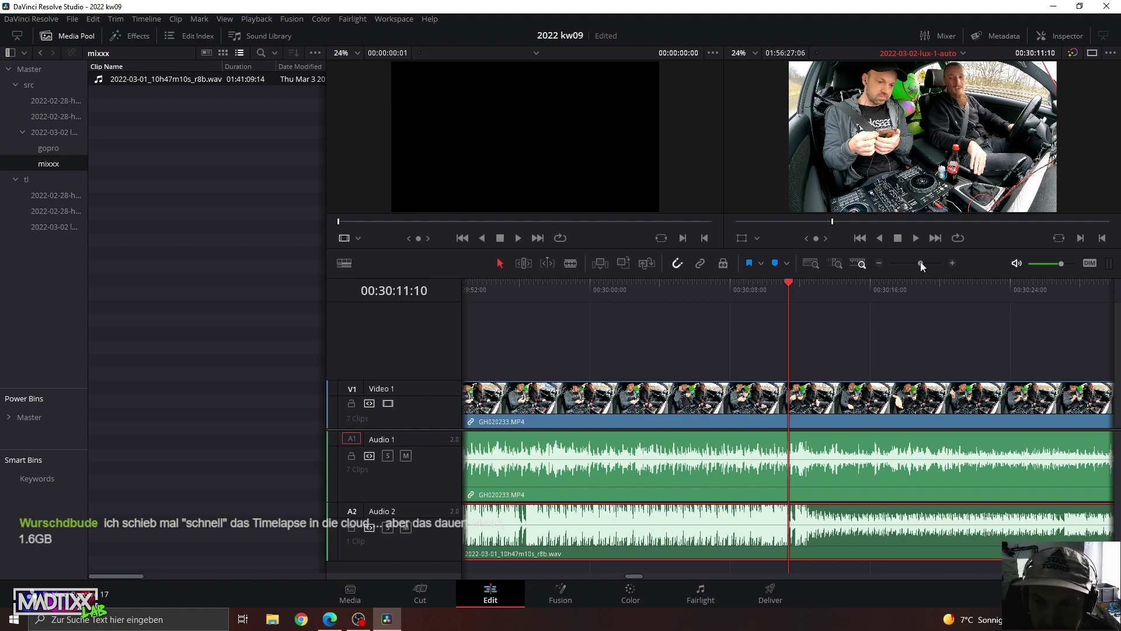
mouse_move(921, 262)
left_mouse_down()
mouse_move(933, 262)
mouse_move(916, 264)
left_mouse_up()
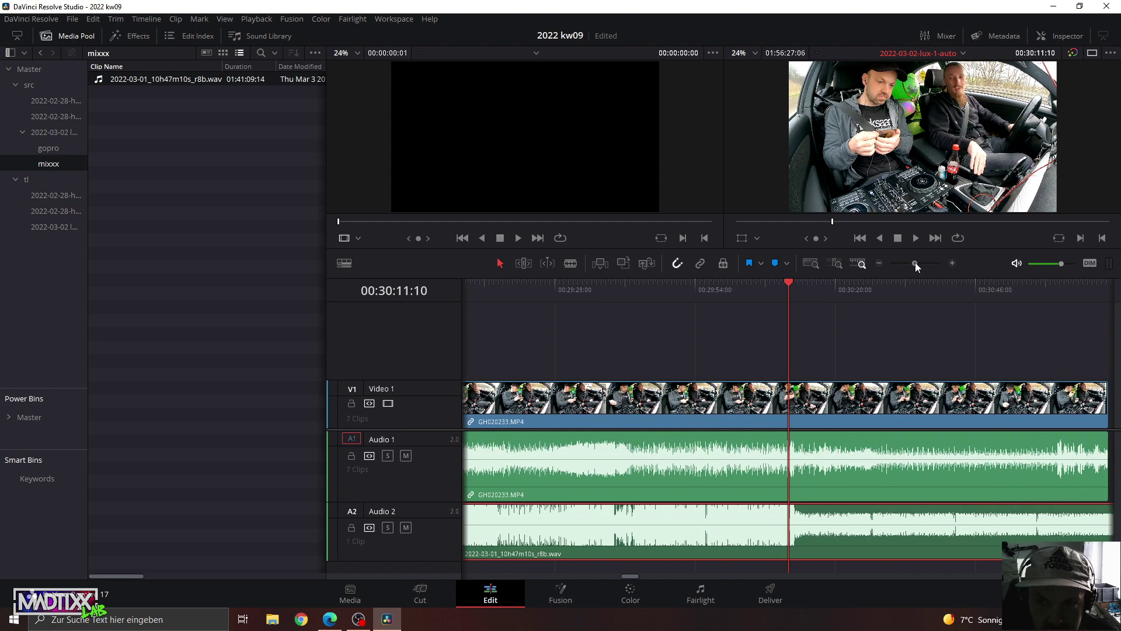
left_click_drag(915, 262, 927, 265)
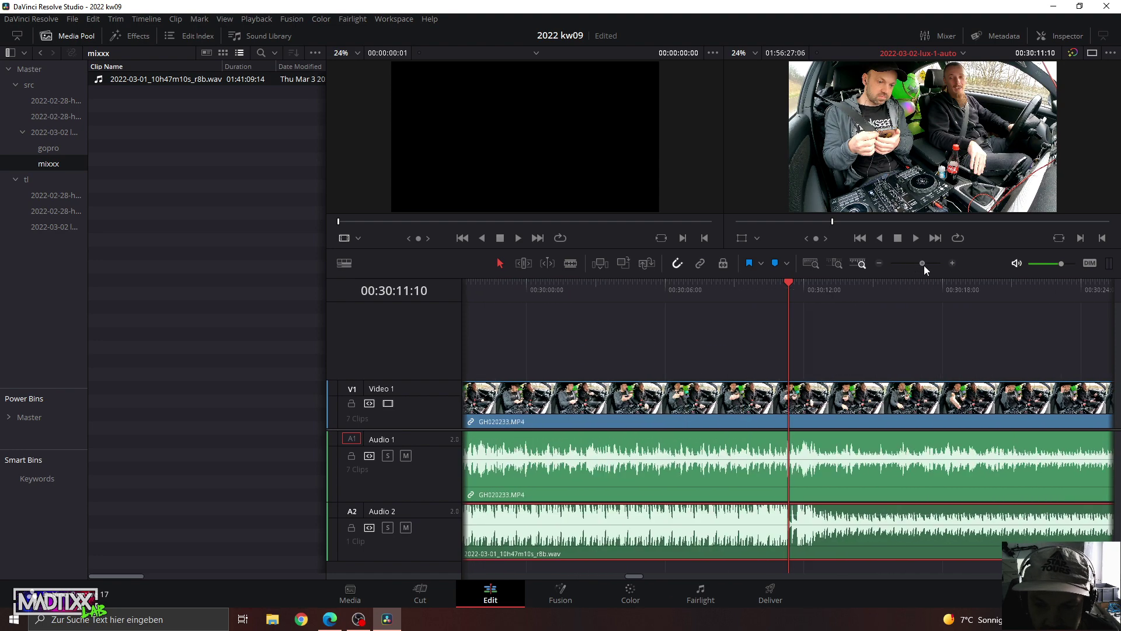
Mute Audio 1 while playing from 00:30:10:11, then replay from about 00:30:10.
left_click(724, 286)
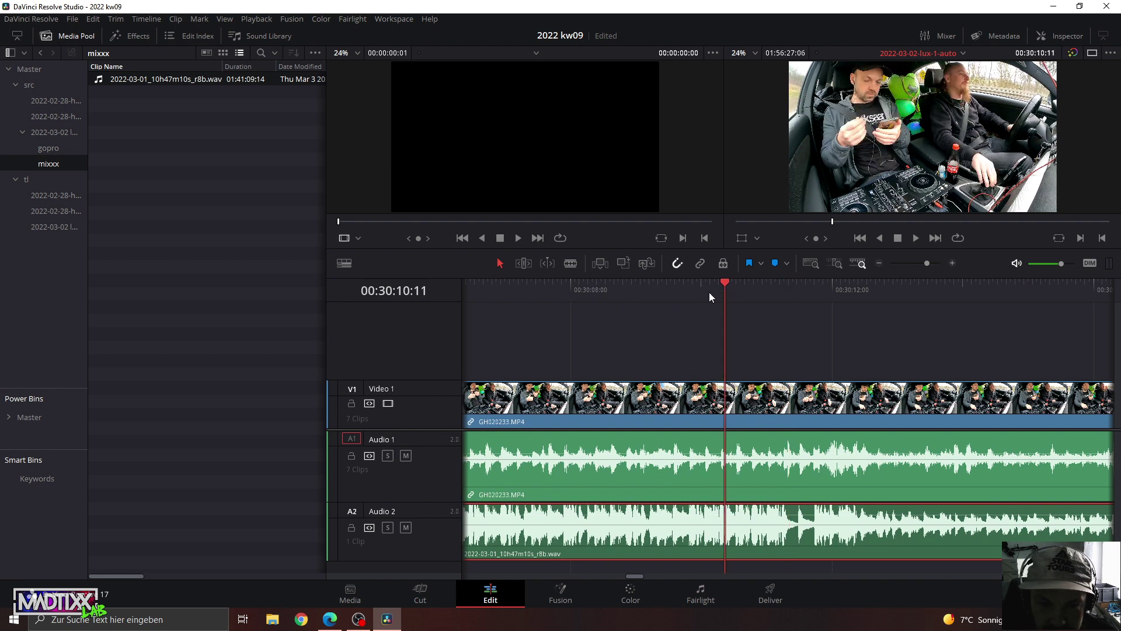
key("space")
key("space")
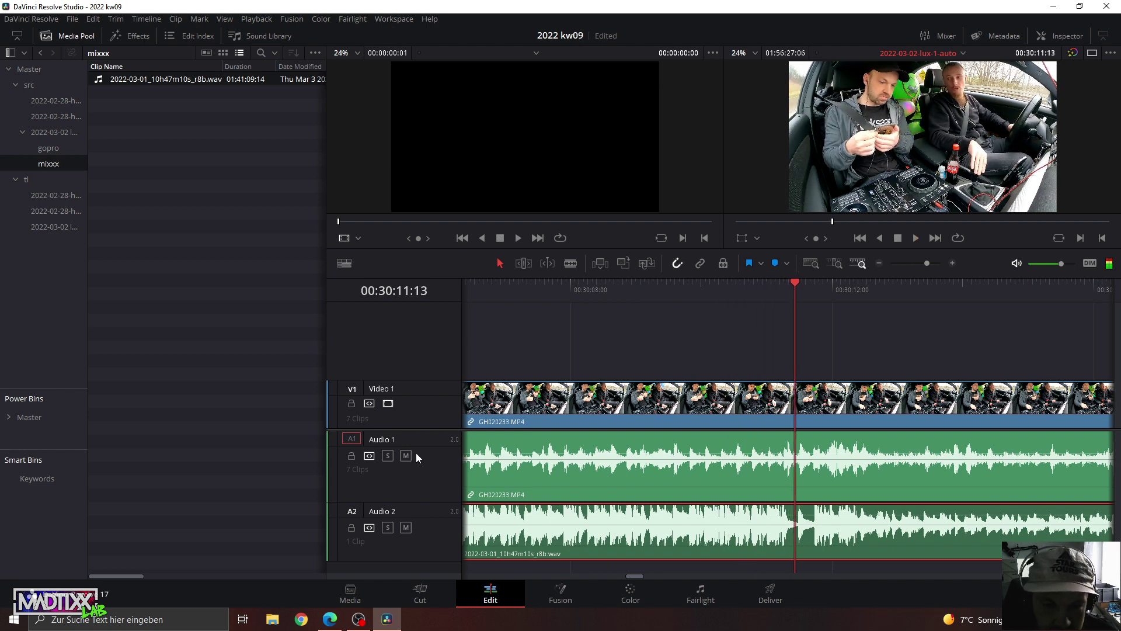
left_click(697, 299)
key("space")
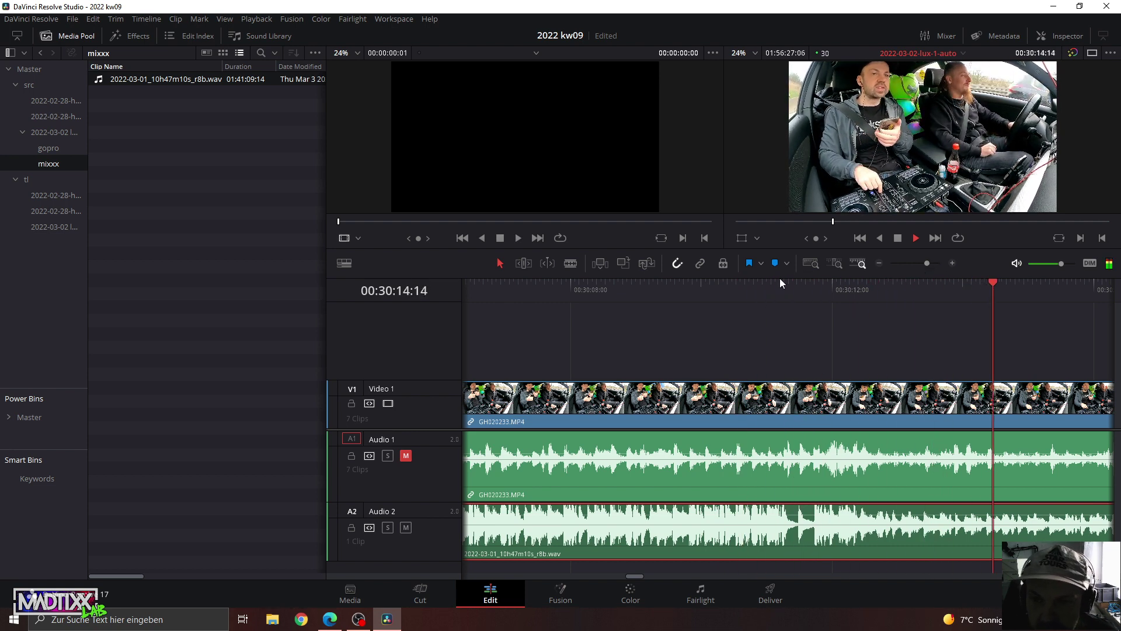
left_click(734, 289)
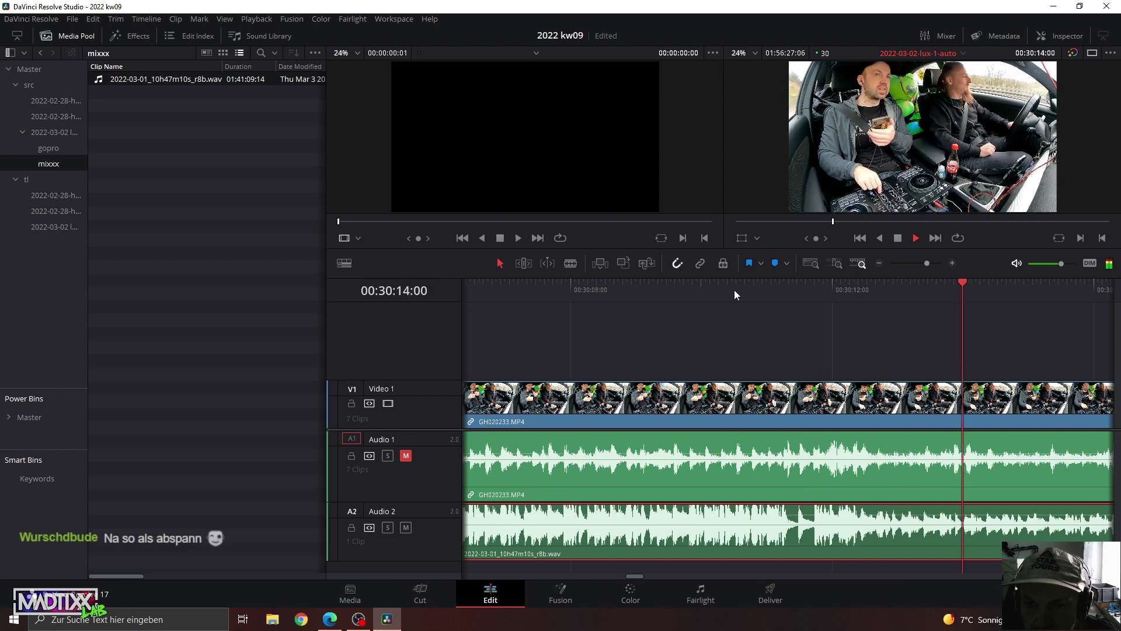
left_click_drag(925, 264, 921, 263)
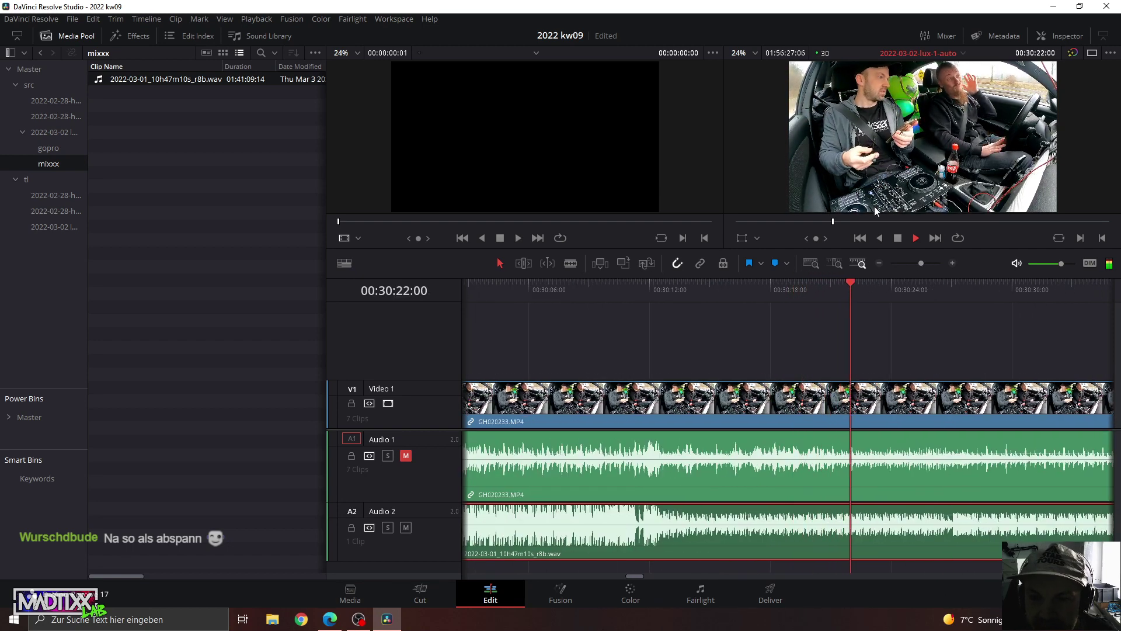
left_click(621, 284)
scroll(882, 188, "up", 3)
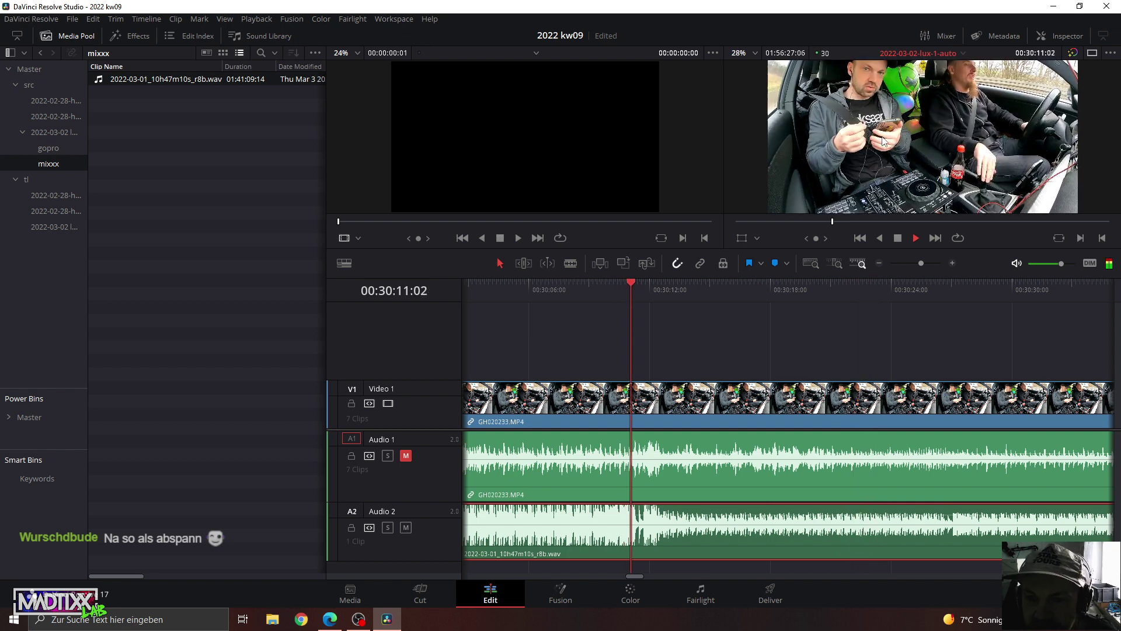
key("space")
scroll(882, 188, "up", 2)
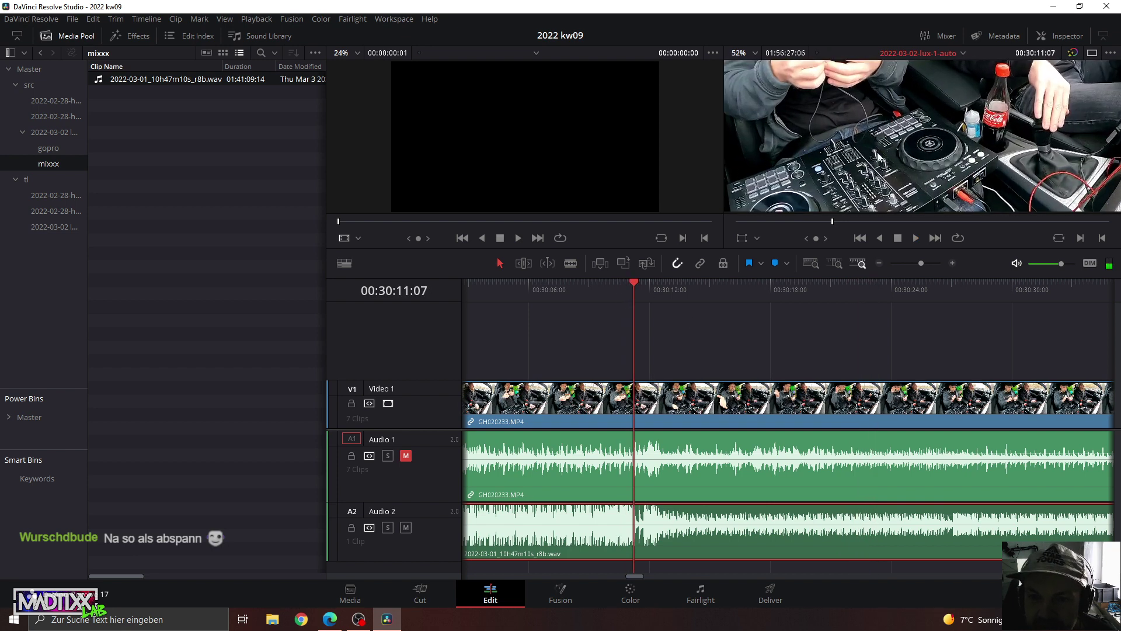
left_click(567, 293)
key("space")
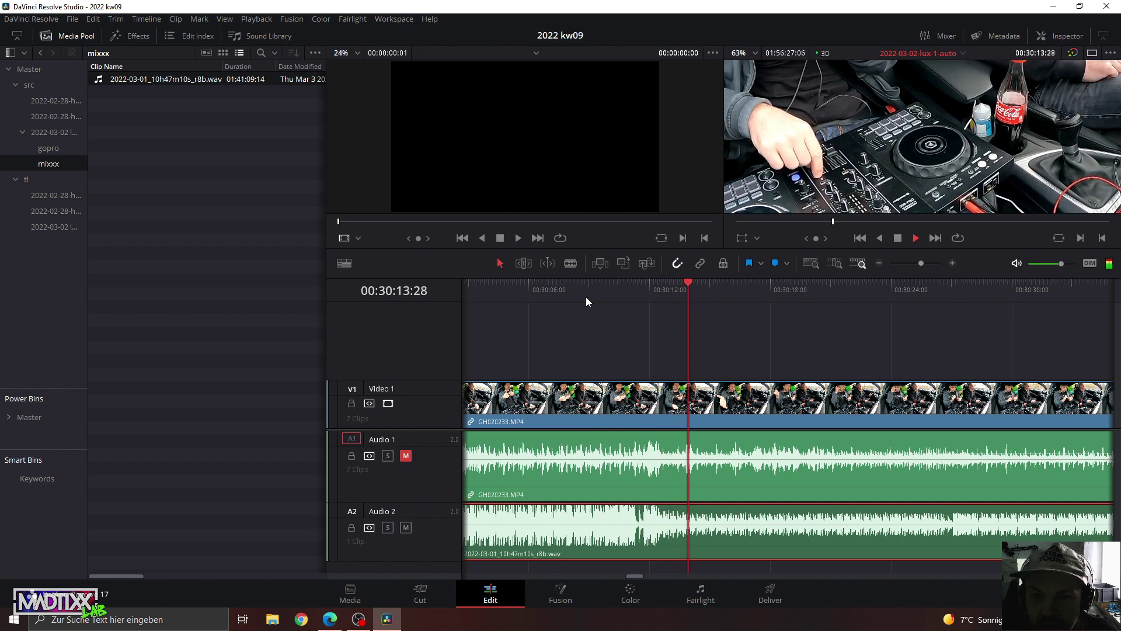
left_click_drag(920, 261, 913, 261)
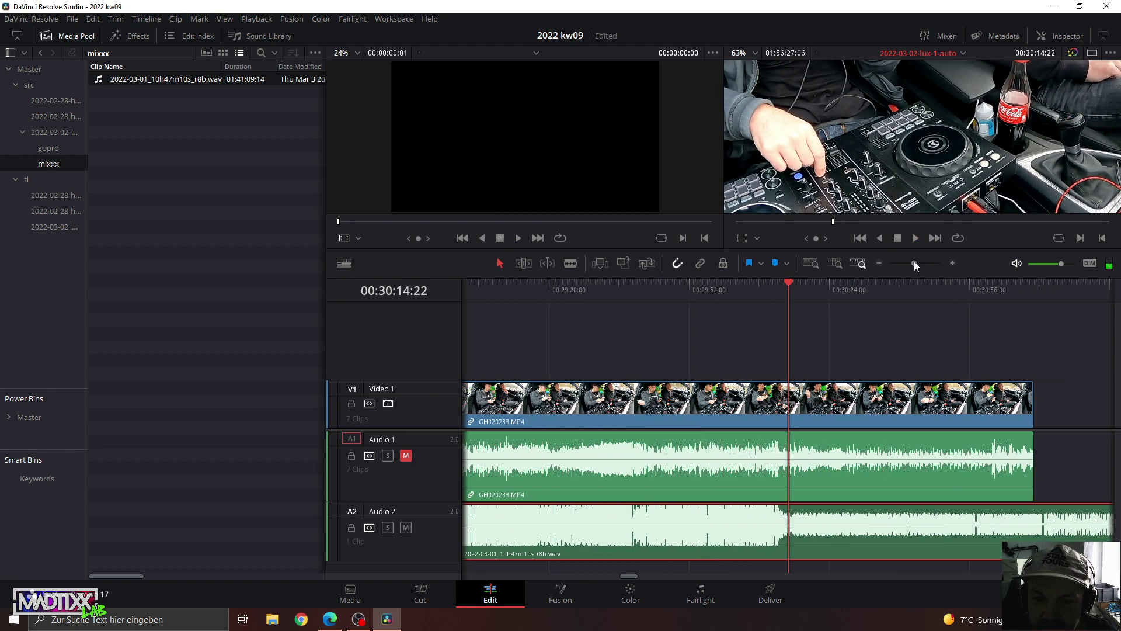
key("space")
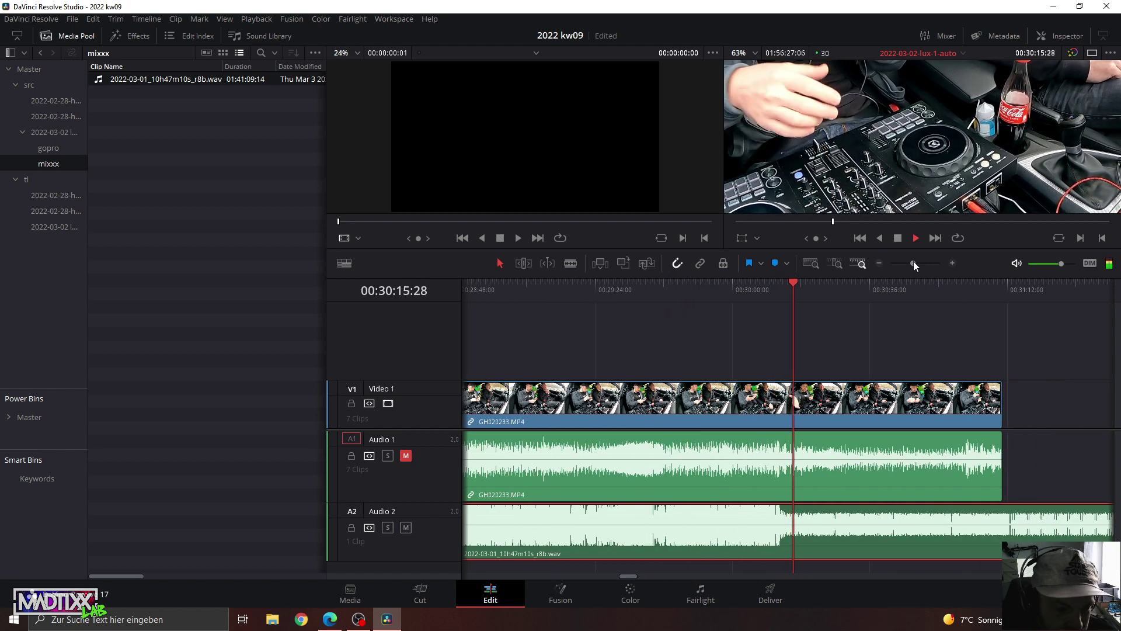
left_click_drag(913, 260, 906, 259)
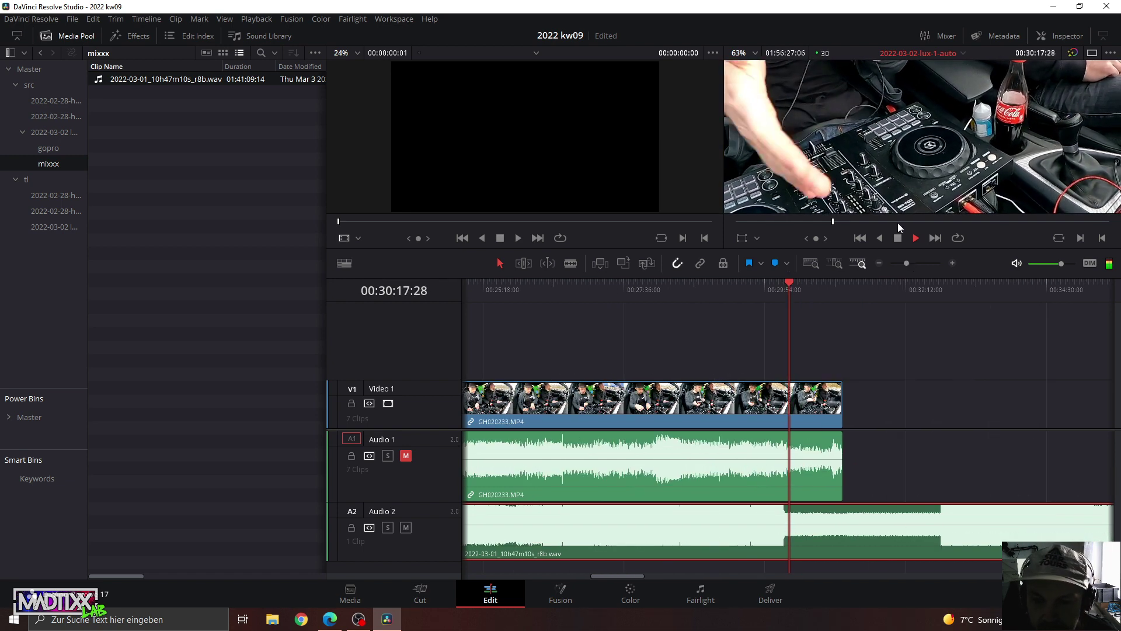
scroll(898, 142, "down", 2)
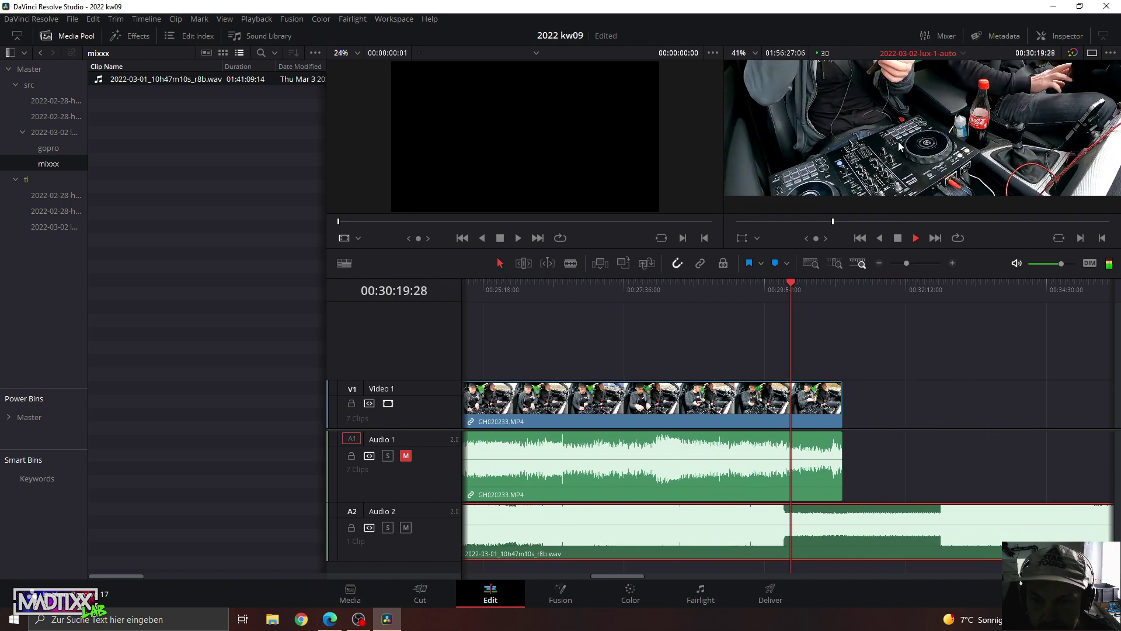
scroll(899, 152, "down", 1)
scroll(902, 169, "up", 2)
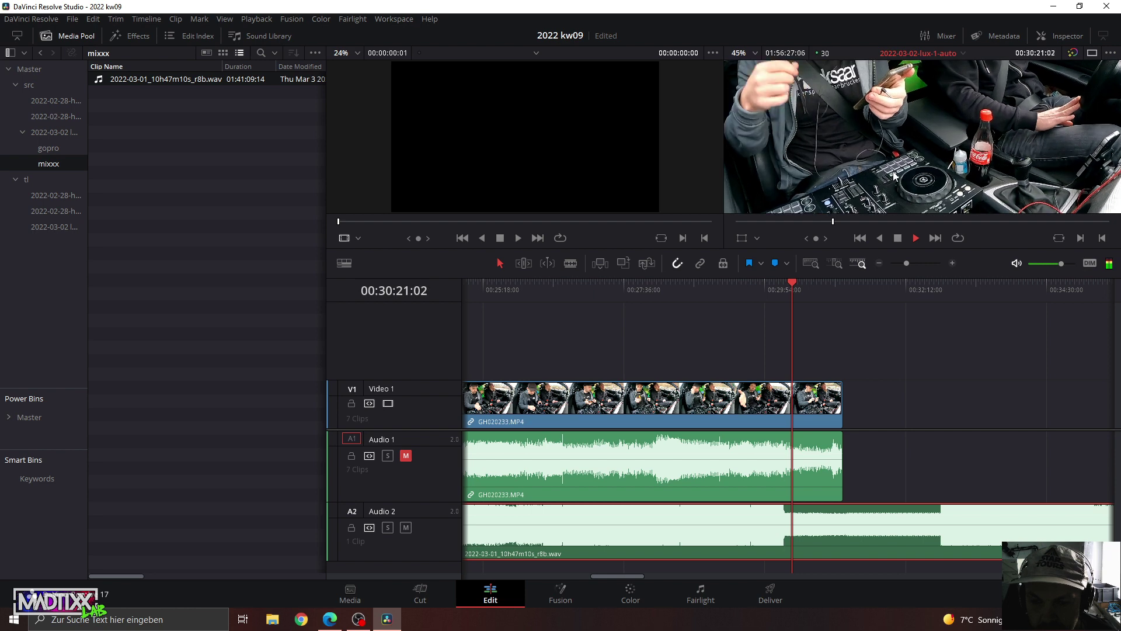
key("space")
left_click_drag(904, 261, 919, 265)
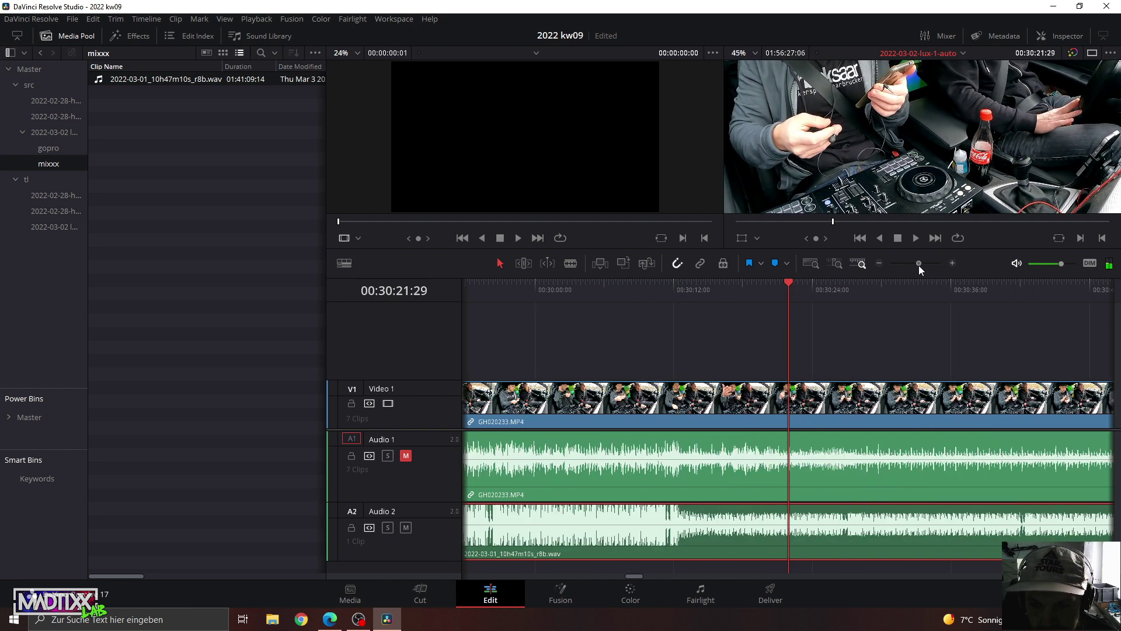
key("space")
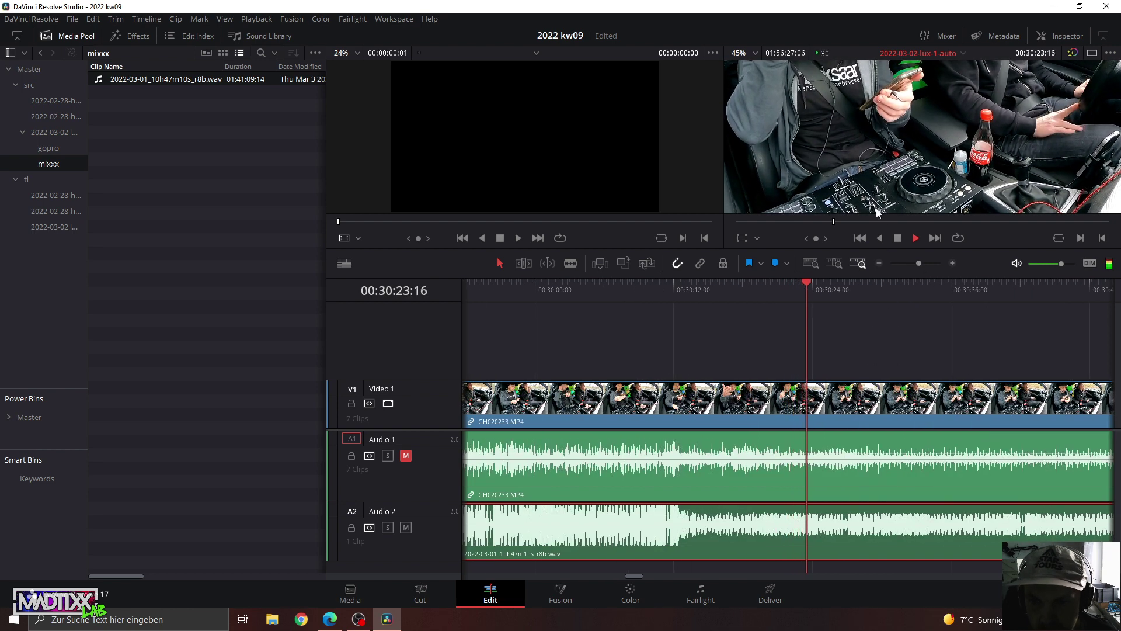
scroll(835, 199, "down", 2)
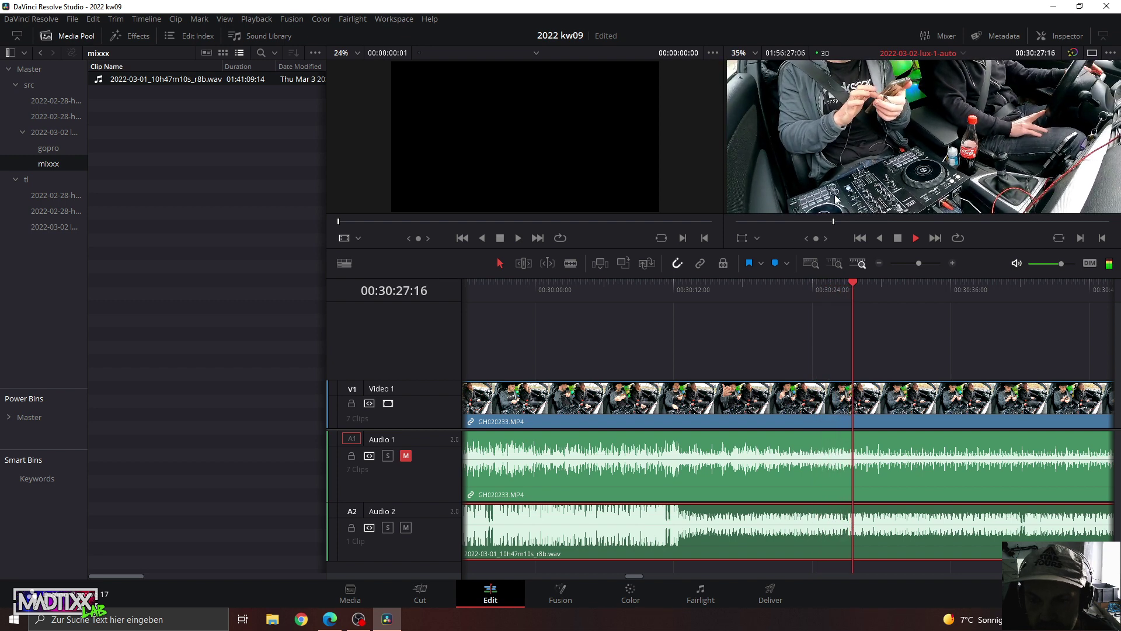
left_click(1029, 283)
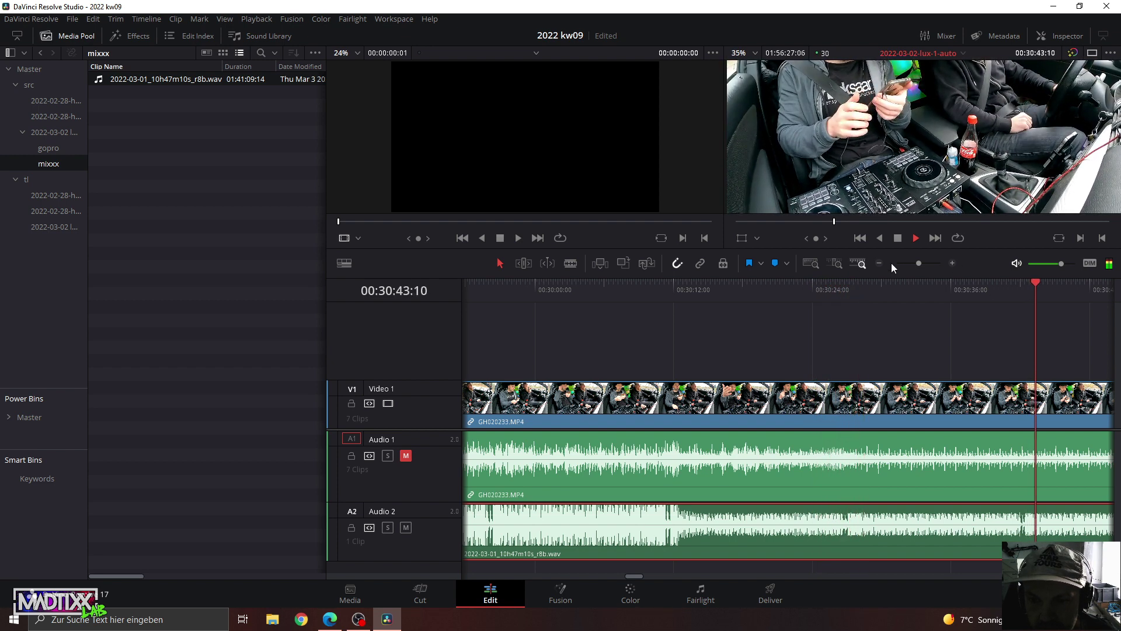
left_click_drag(919, 265, 915, 265)
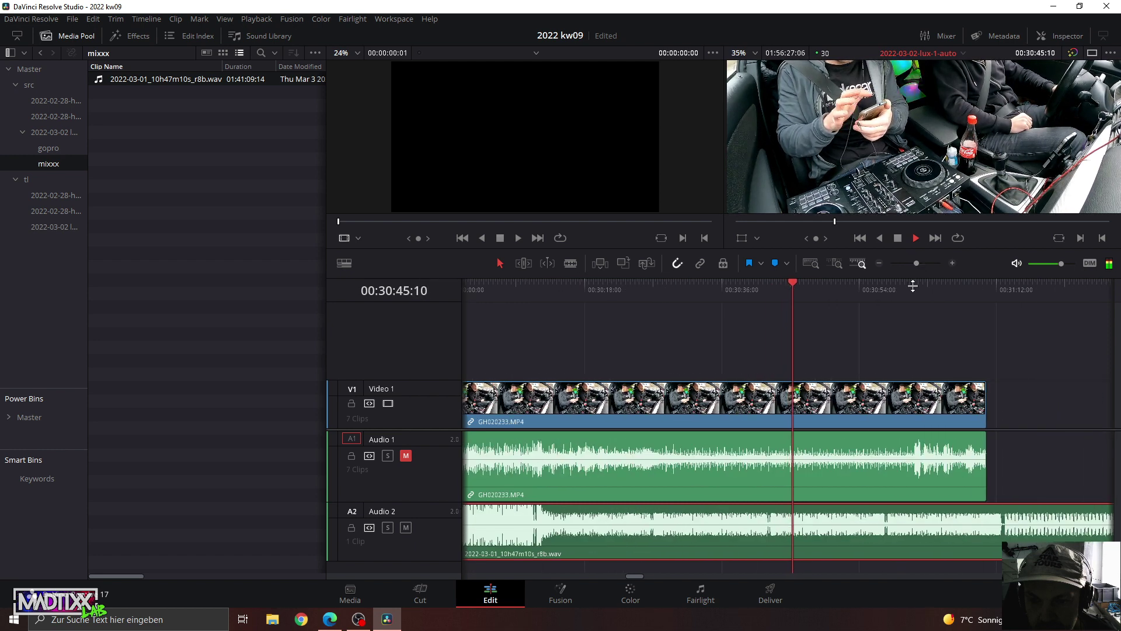
left_click(896, 296)
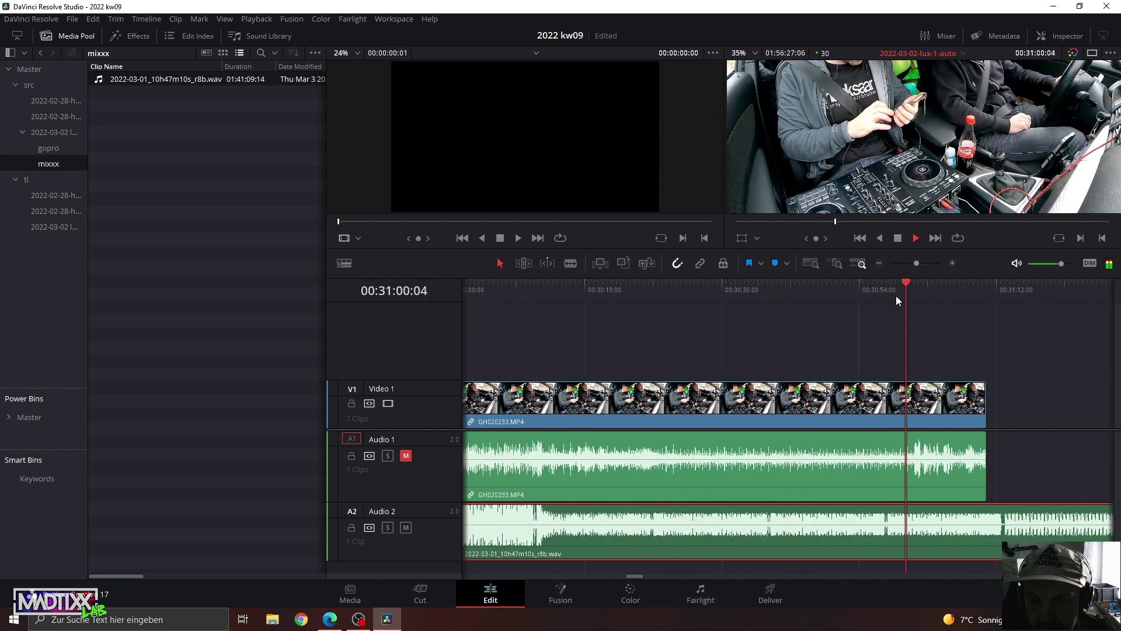
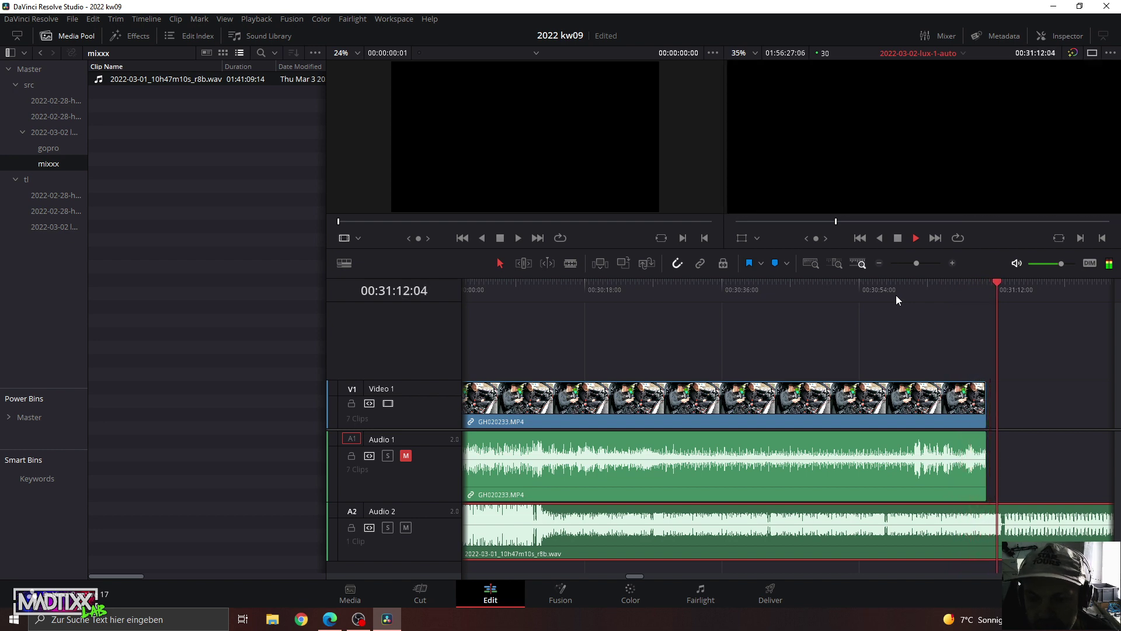
Zoom in on the end of the car clips and park the playhead near 00:31:09:17.
left_click(916, 264)
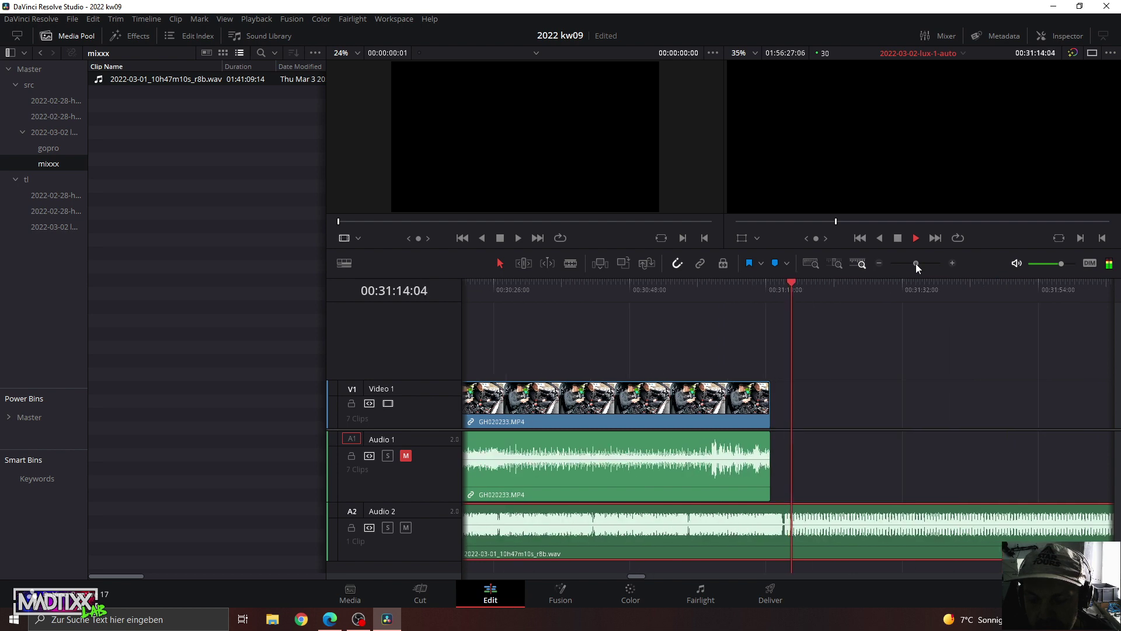
left_click_drag(915, 264, 912, 261)
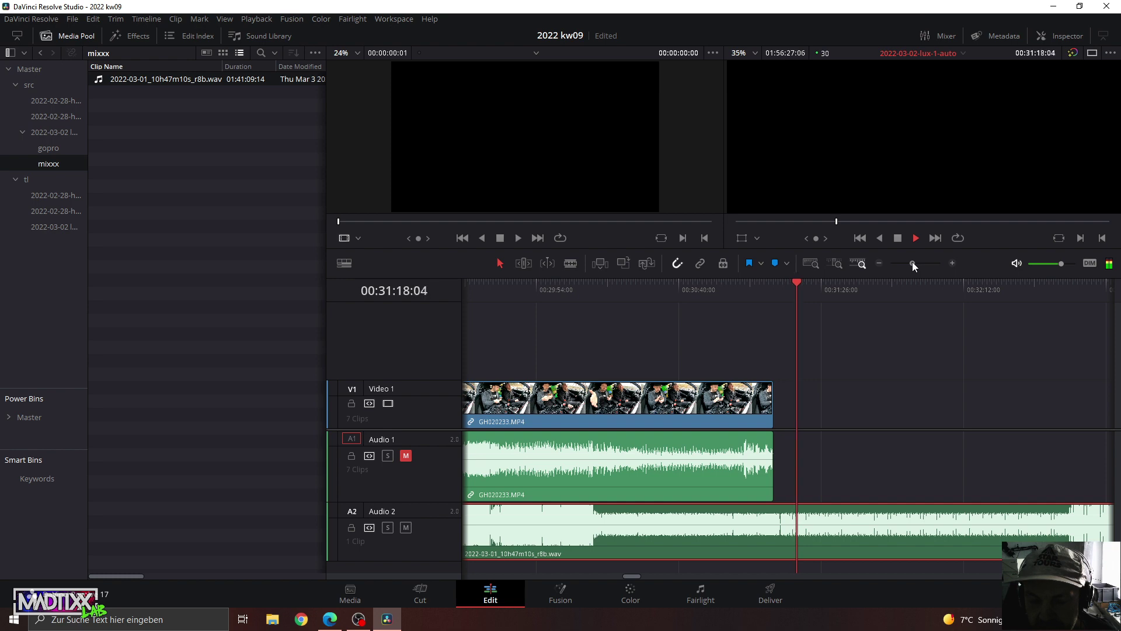
left_click_drag(912, 263, 919, 264)
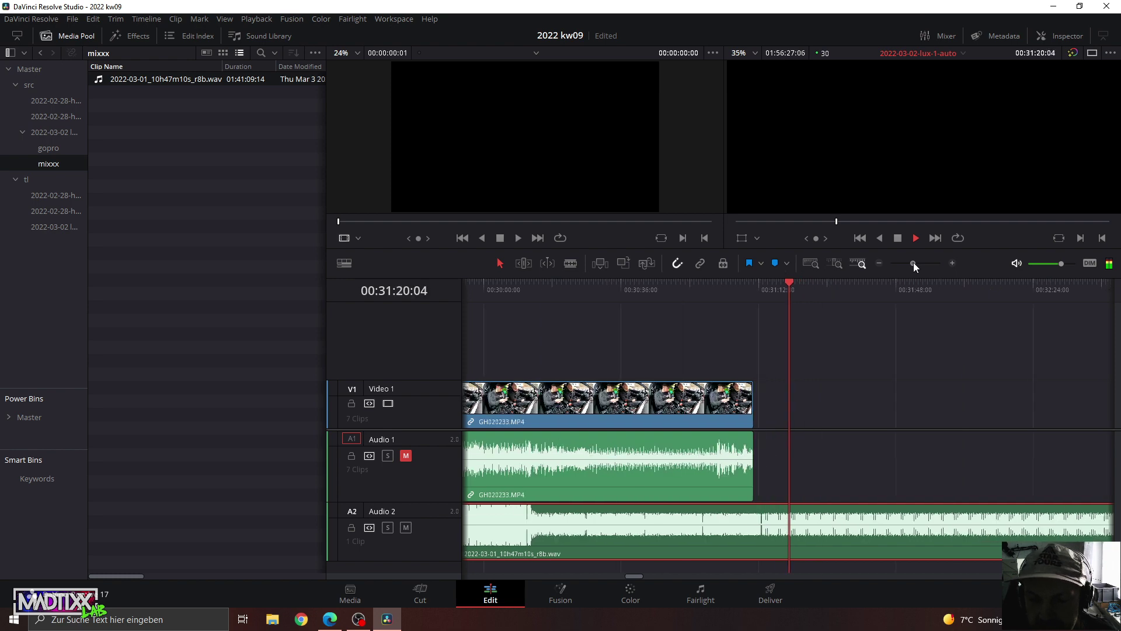
left_click(596, 282)
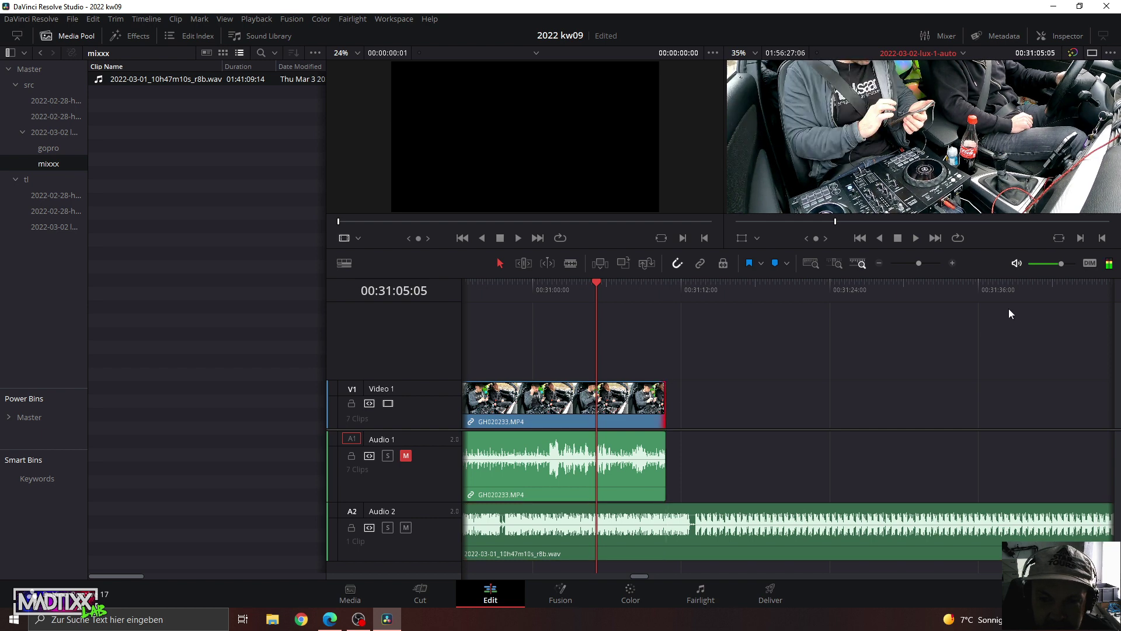
left_click_drag(923, 264, 920, 264)
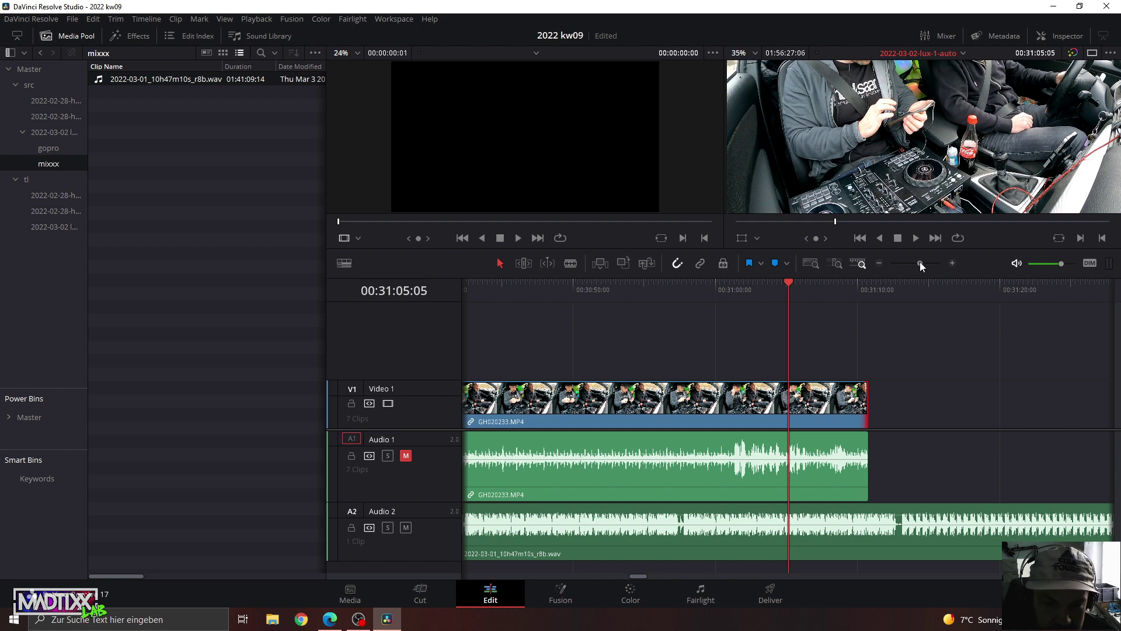
left_click_drag(920, 264, 921, 264)
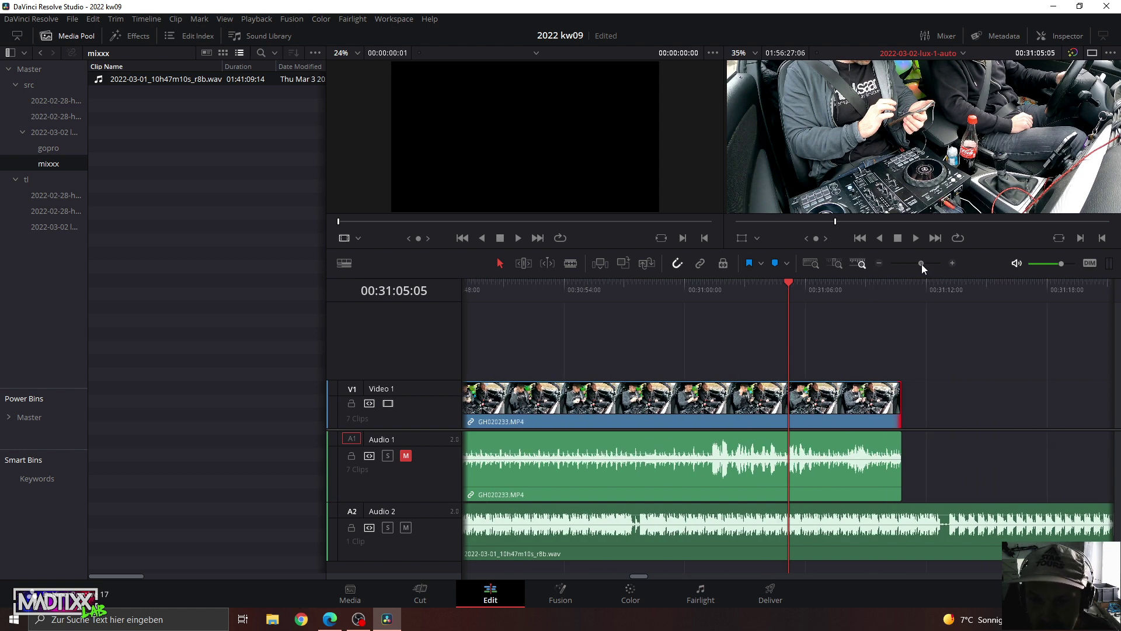
mouse_move(922, 264)
left_mouse_down()
mouse_move(899, 274)
mouse_move(919, 278)
left_mouse_up()
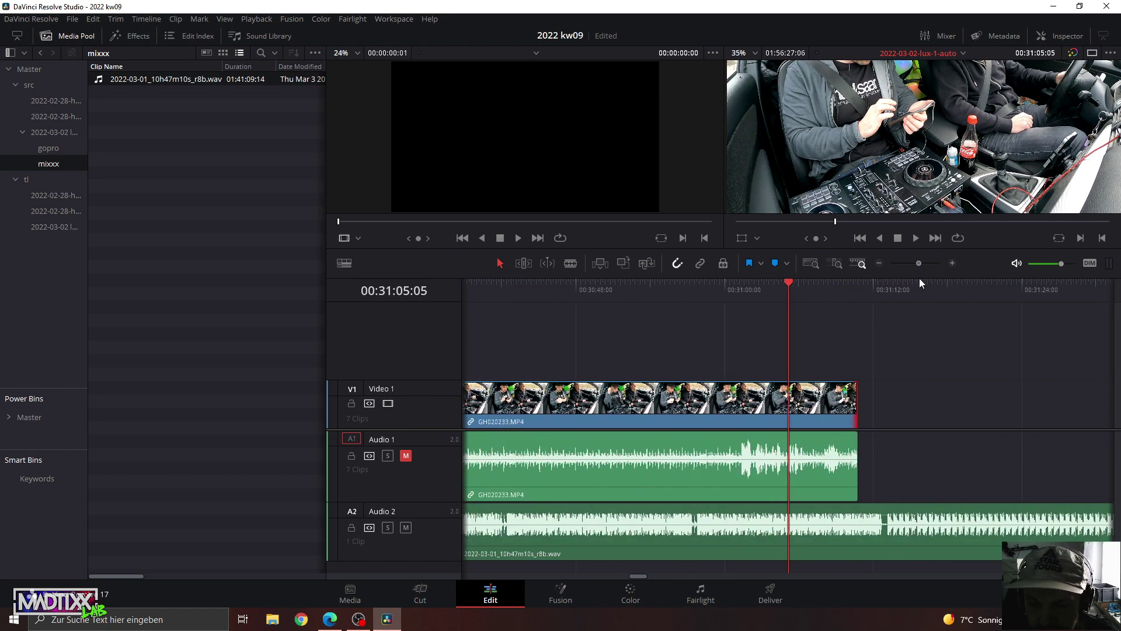
left_click(868, 300)
left_click(851, 303)
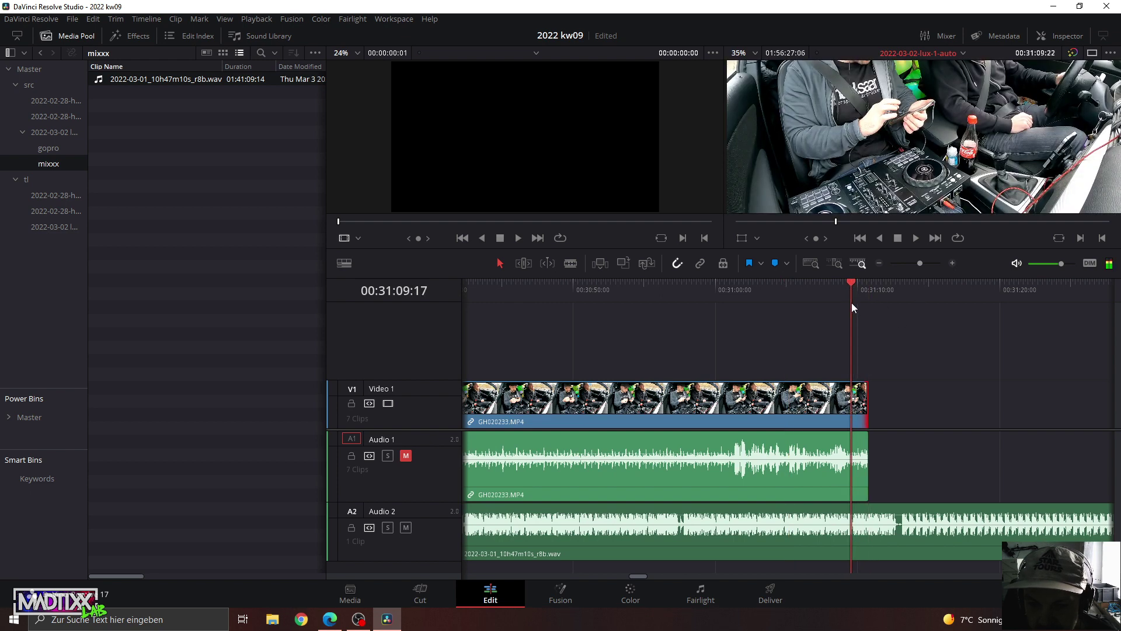
Listen around 00:31:11, find the 00:31:13:03 cut point and cut the A2 mix clip there.
key("space")
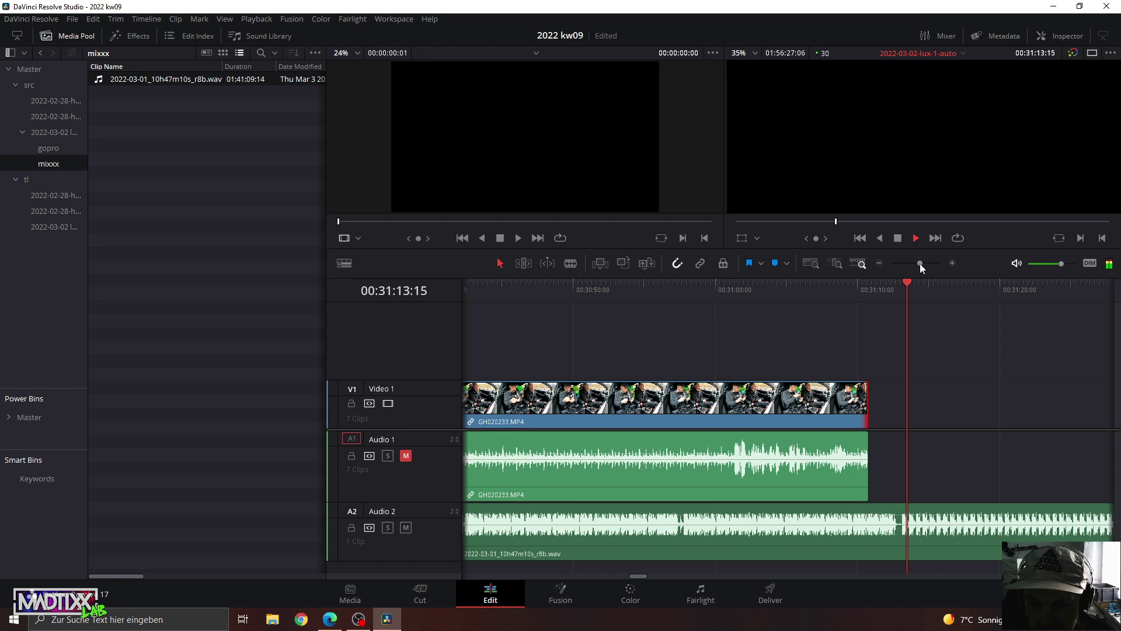
left_click_drag(920, 264, 924, 264)
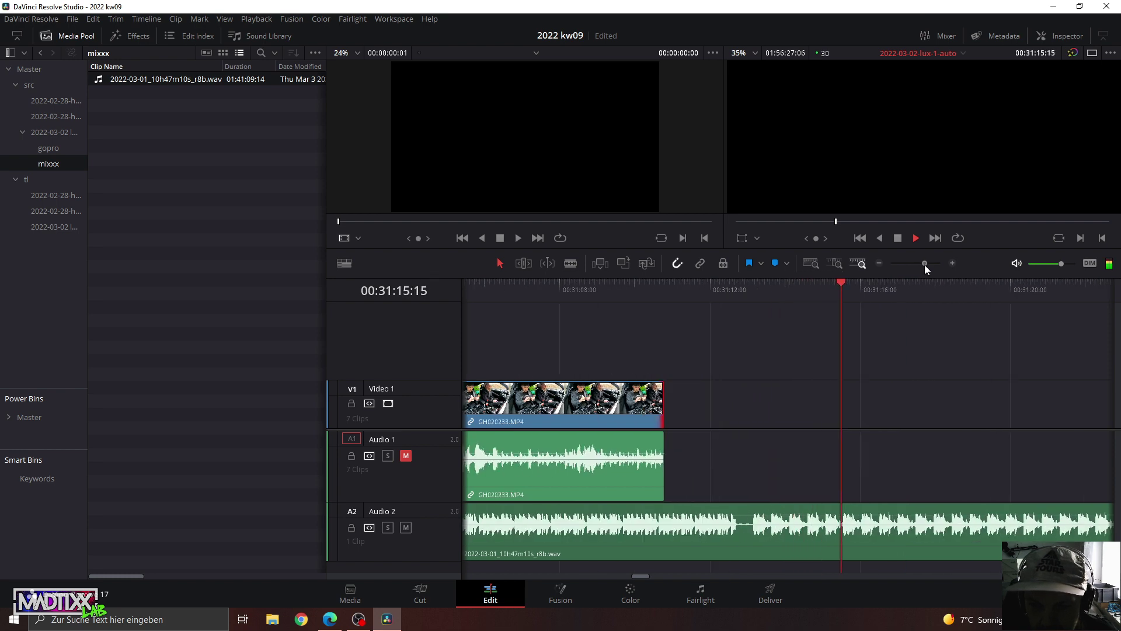
left_click(705, 292)
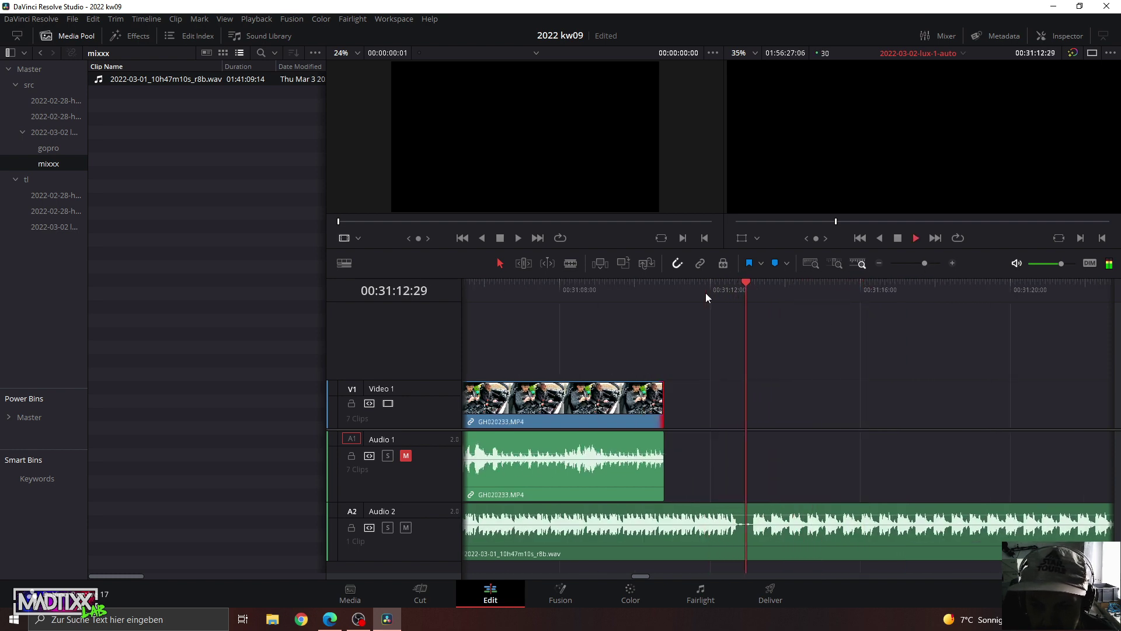
key("space")
left_click_drag(749, 295, 750, 298)
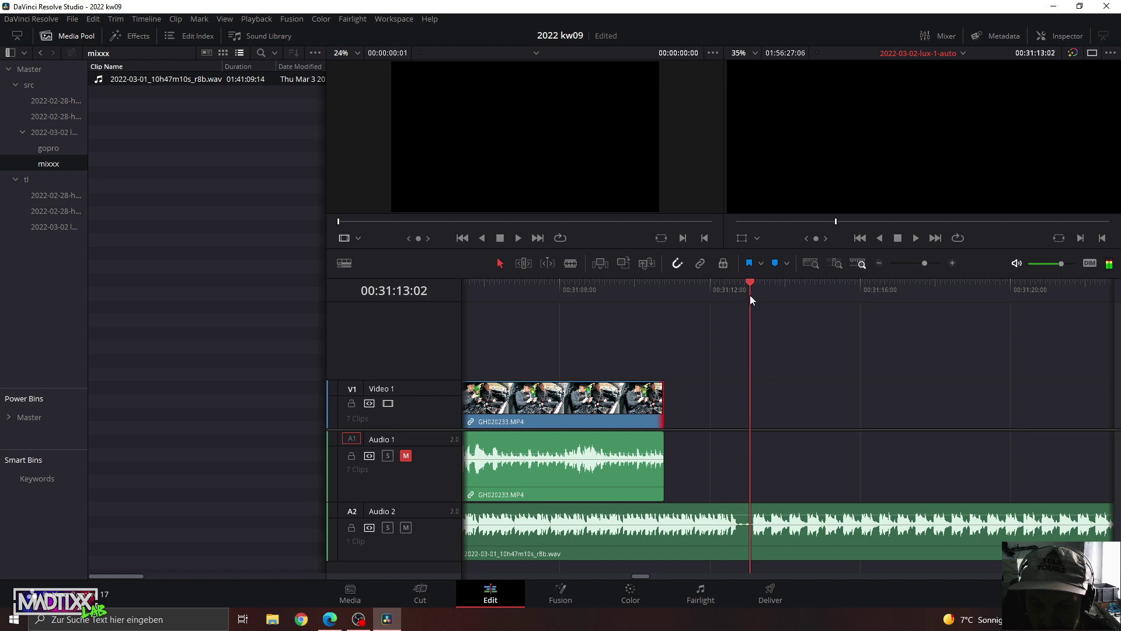
left_click(753, 516)
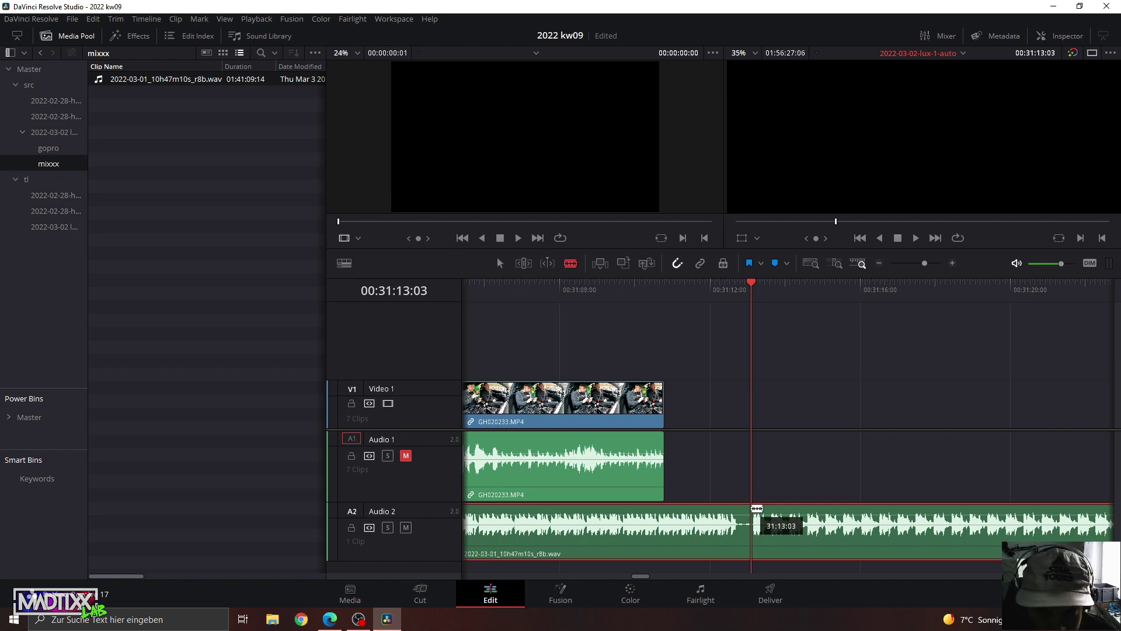
left_click(758, 513)
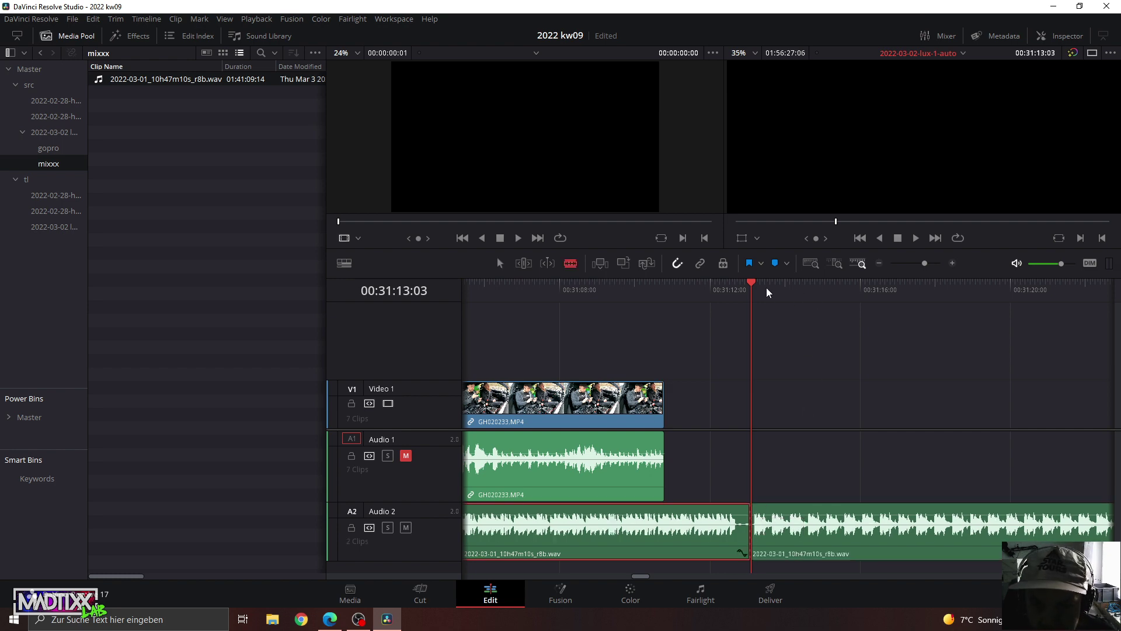
Play back from the new cut and scrub forward through the mix to about 32:45.
key("space")
left_click_drag(926, 264, 911, 266)
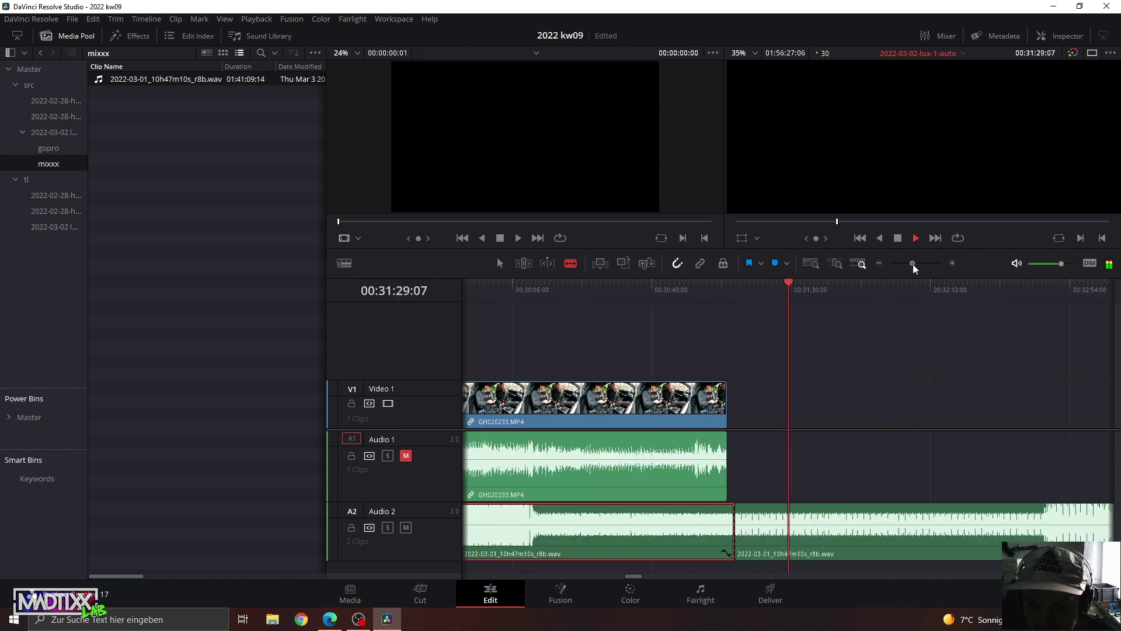
key("space")
left_click(911, 266)
left_click_drag(911, 267, 910, 266)
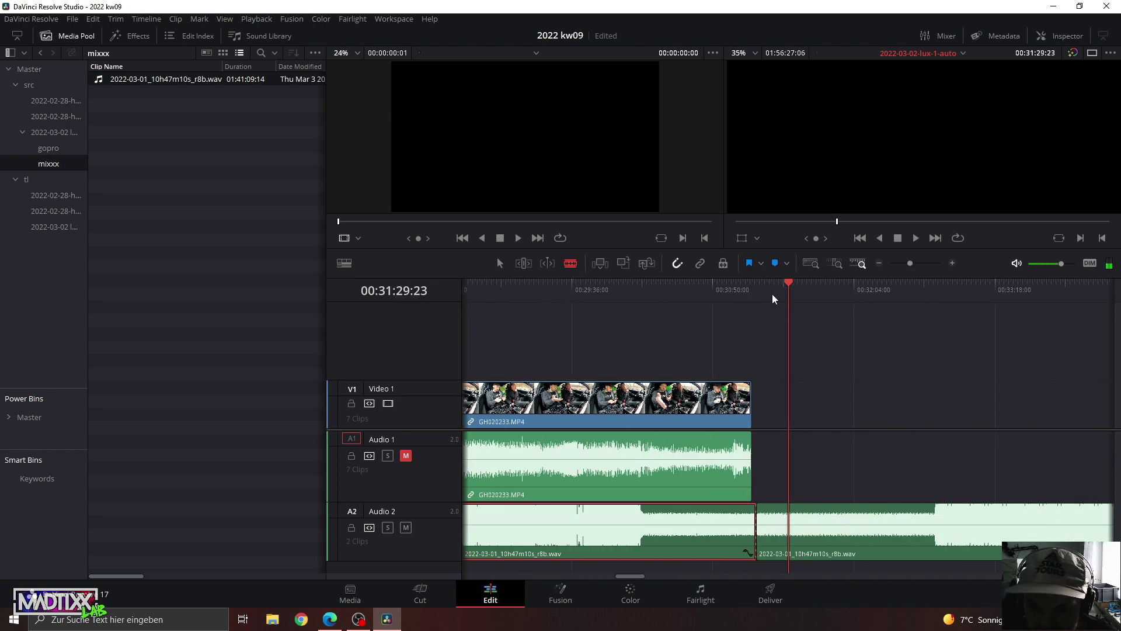
mouse_move(760, 298)
left_mouse_down()
mouse_move(932, 298)
mouse_move(870, 330)
mouse_move(896, 345)
left_mouse_up()
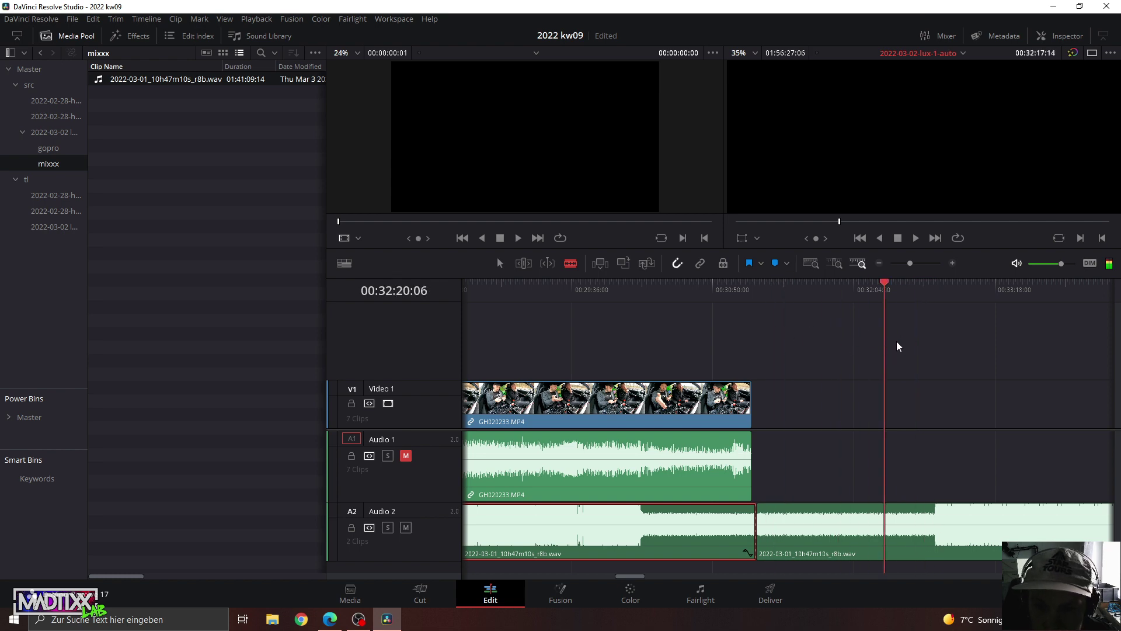
key("space")
left_click(918, 267)
left_click(861, 283)
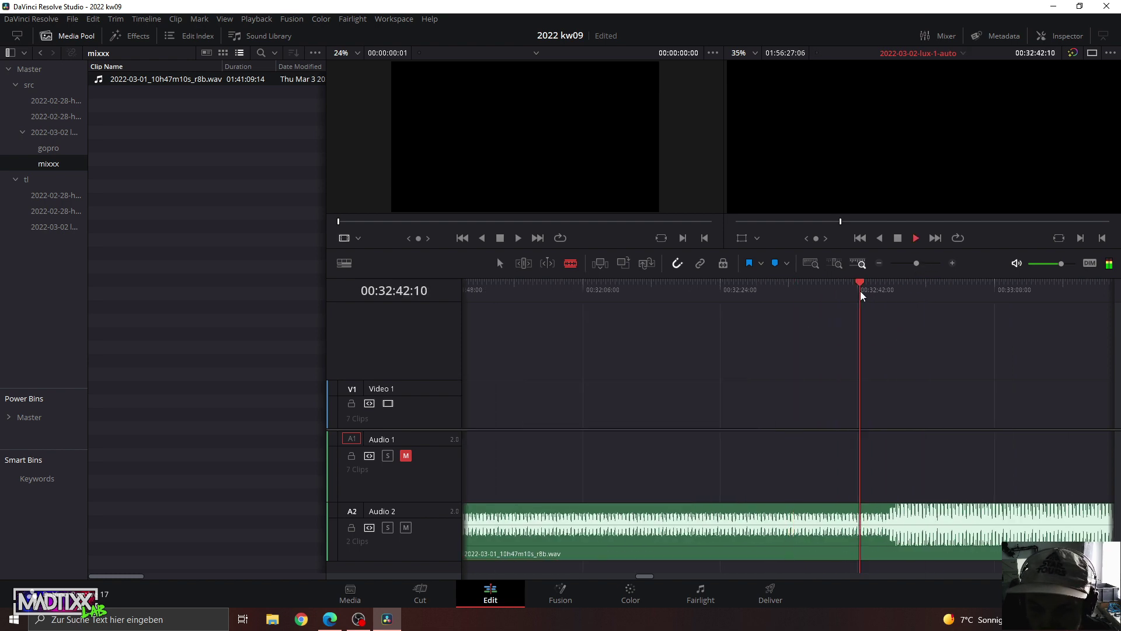
left_click_drag(915, 267, 927, 264)
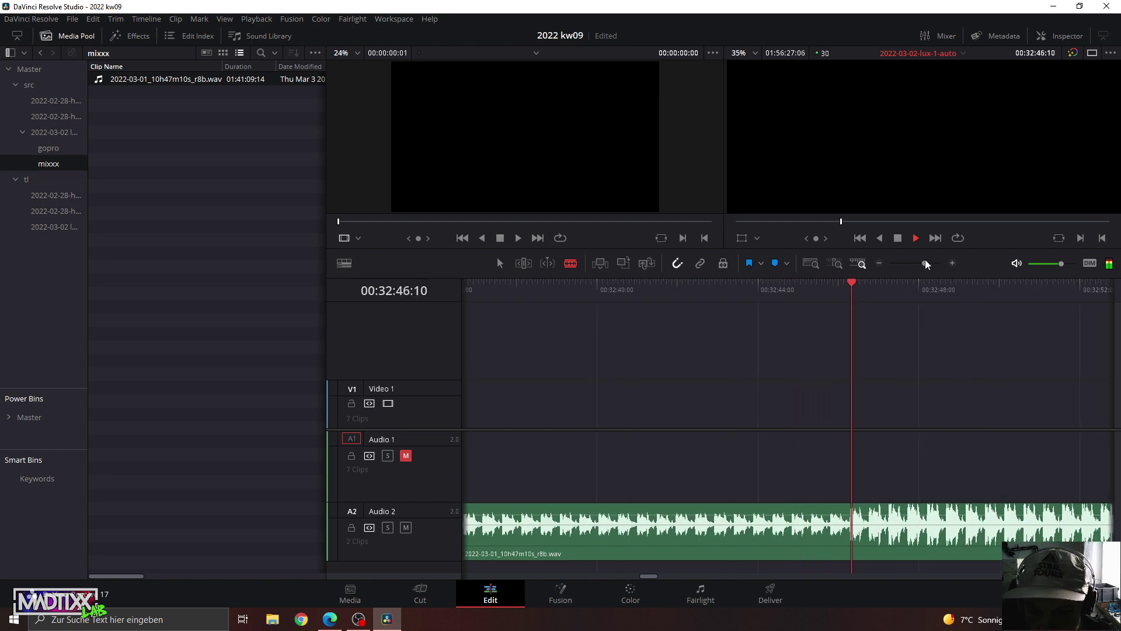
left_click_drag(926, 264, 923, 264)
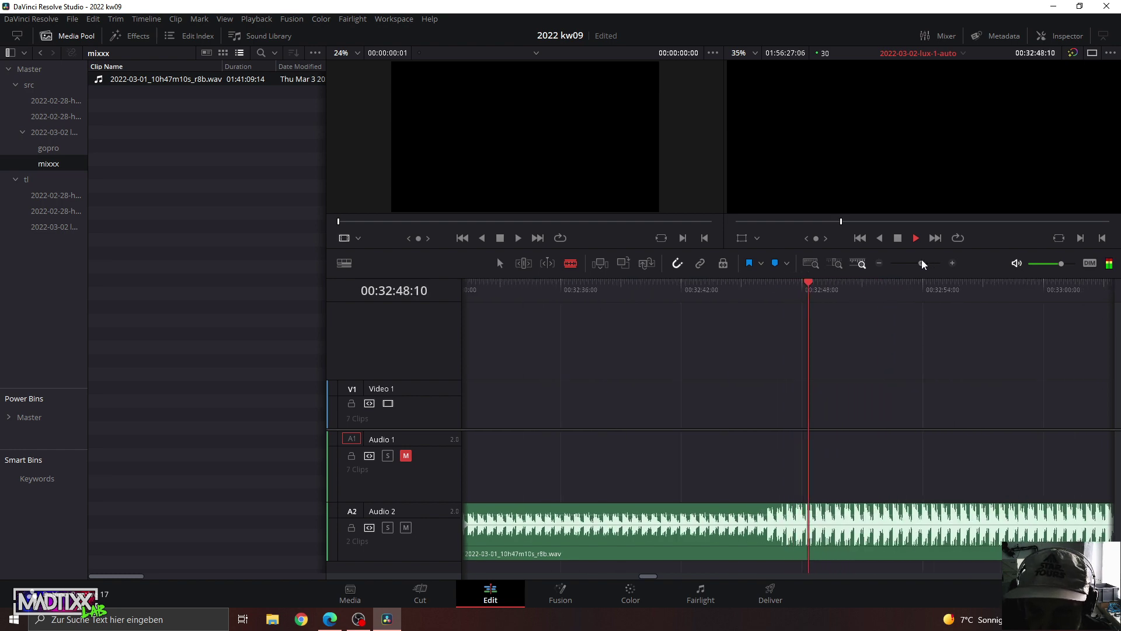
key("space")
left_click_drag(757, 289, 706, 302)
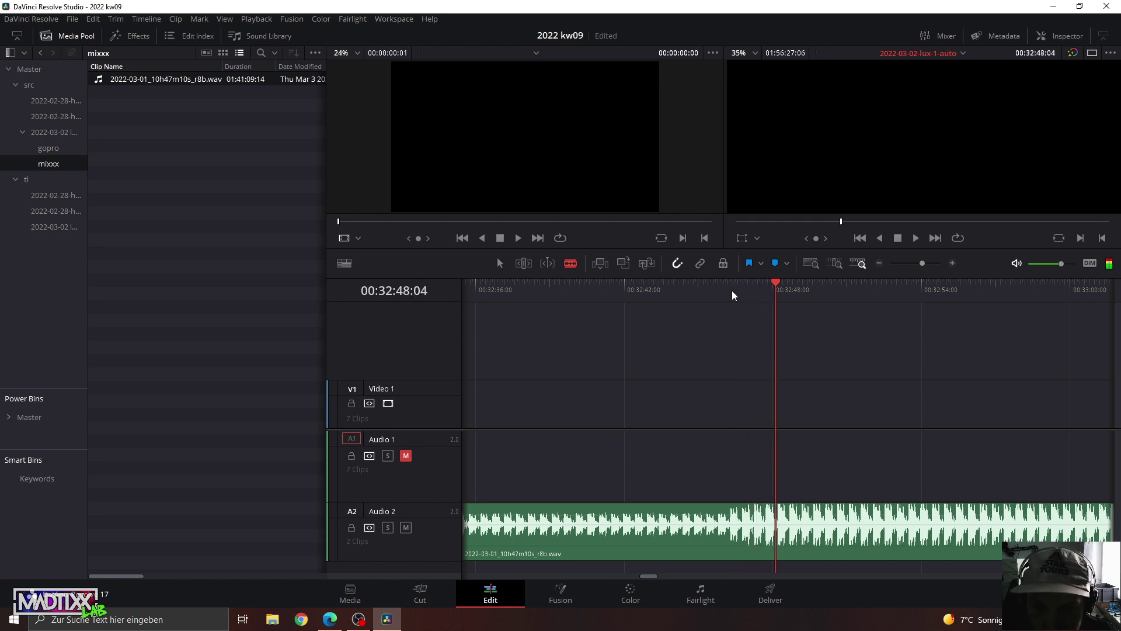
left_click(734, 295)
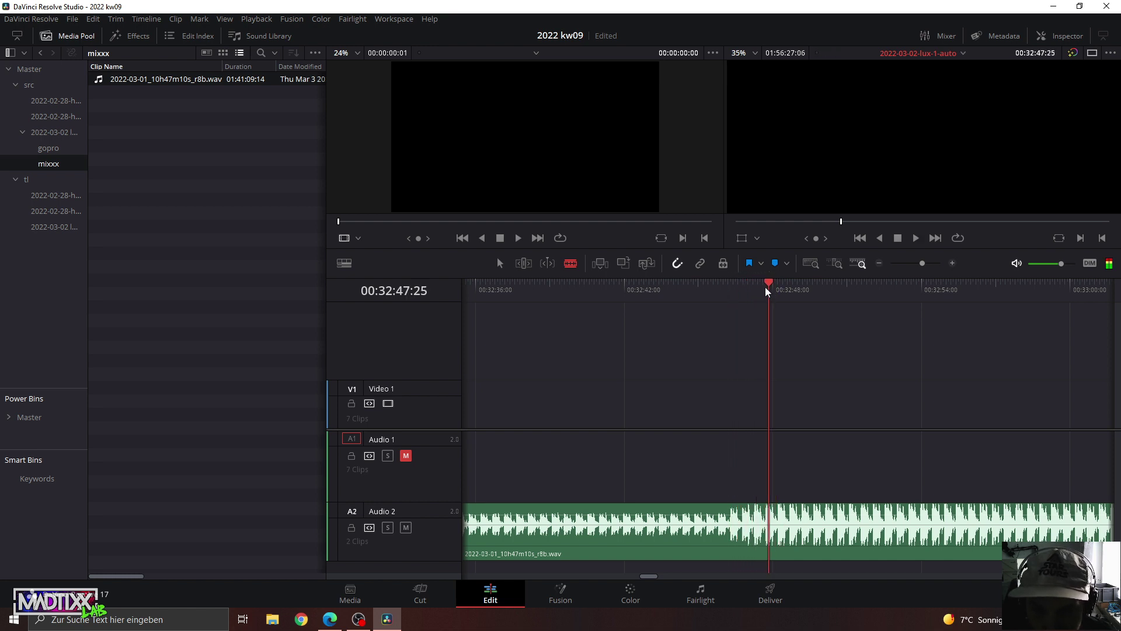
left_click_drag(766, 286, 766, 291)
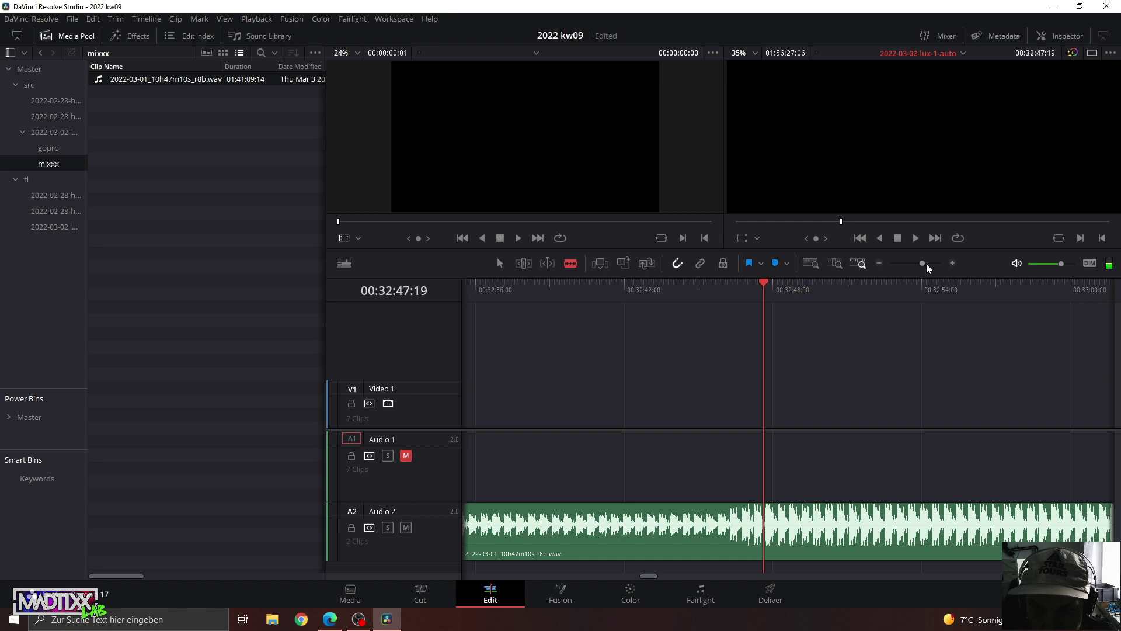
left_click_drag(925, 264, 934, 263)
mouse_move(764, 289)
left_mouse_down()
mouse_move(791, 310)
mouse_move(793, 300)
mouse_move(796, 385)
left_mouse_up()
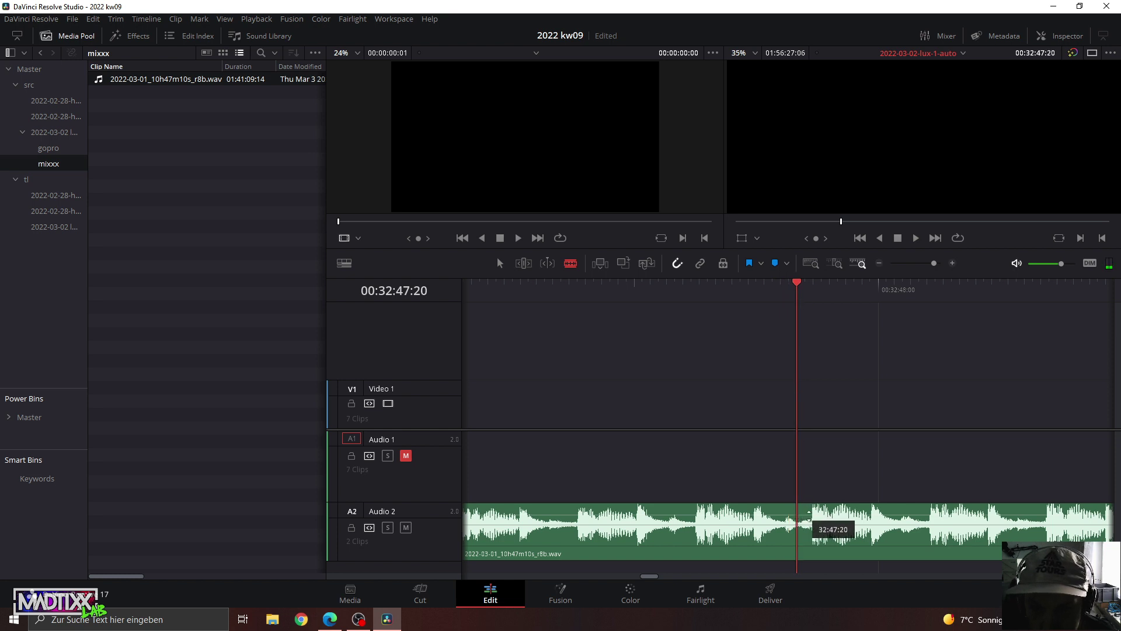
Cut the mix at 00:32:47:20 and delete the middle mix section.
left_click(801, 545)
key("a")
key("BackSpace")
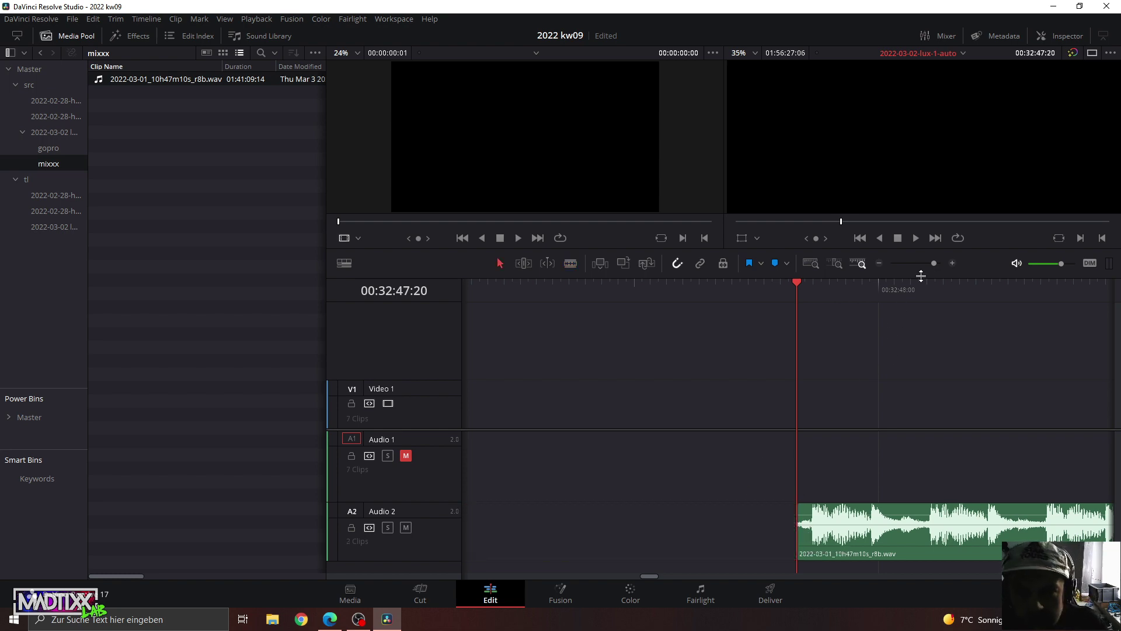
Slide the later mix clip left to close the gap and audition the join from 00:31:10.
left_click_drag(933, 263, 911, 262)
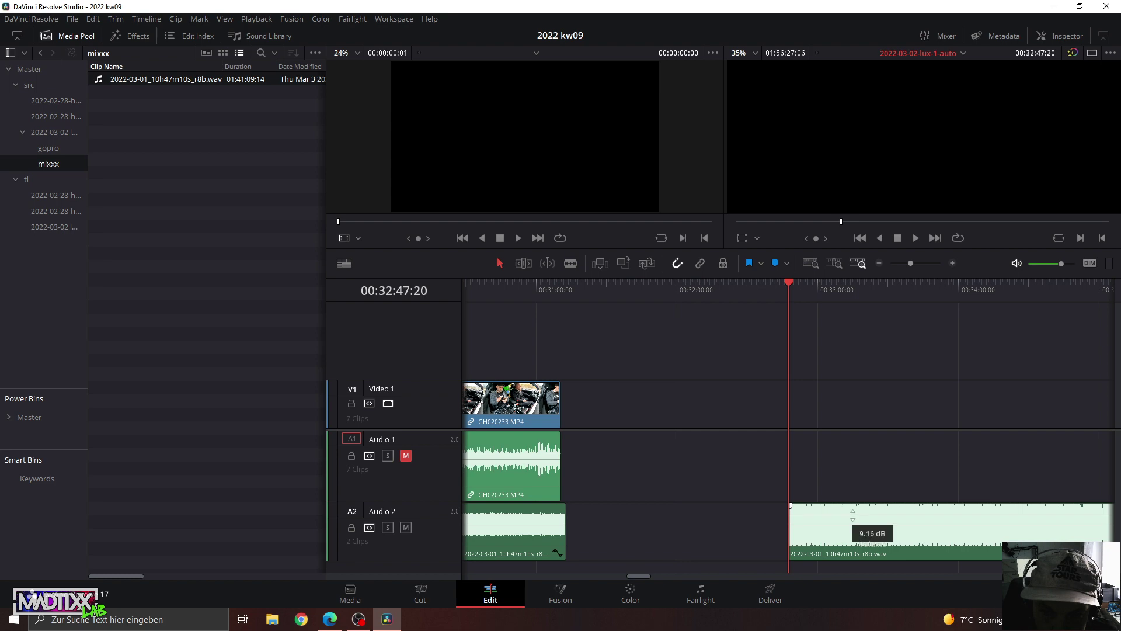
left_click_drag(852, 528, 632, 544)
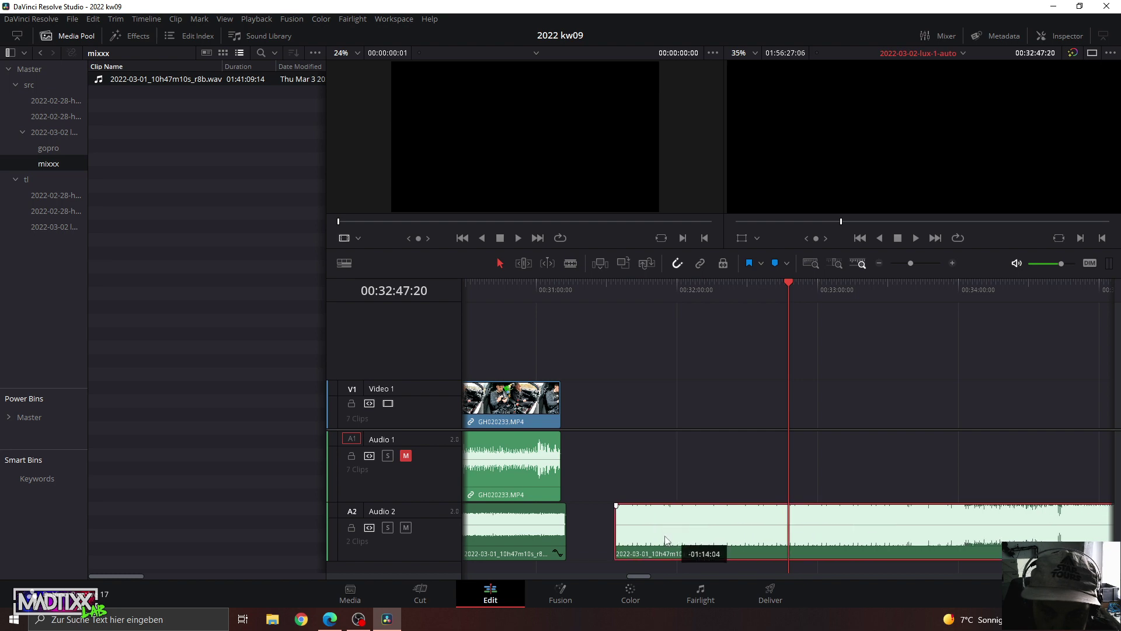
left_click(556, 286)
key("space")
left_click_drag(910, 263, 930, 263)
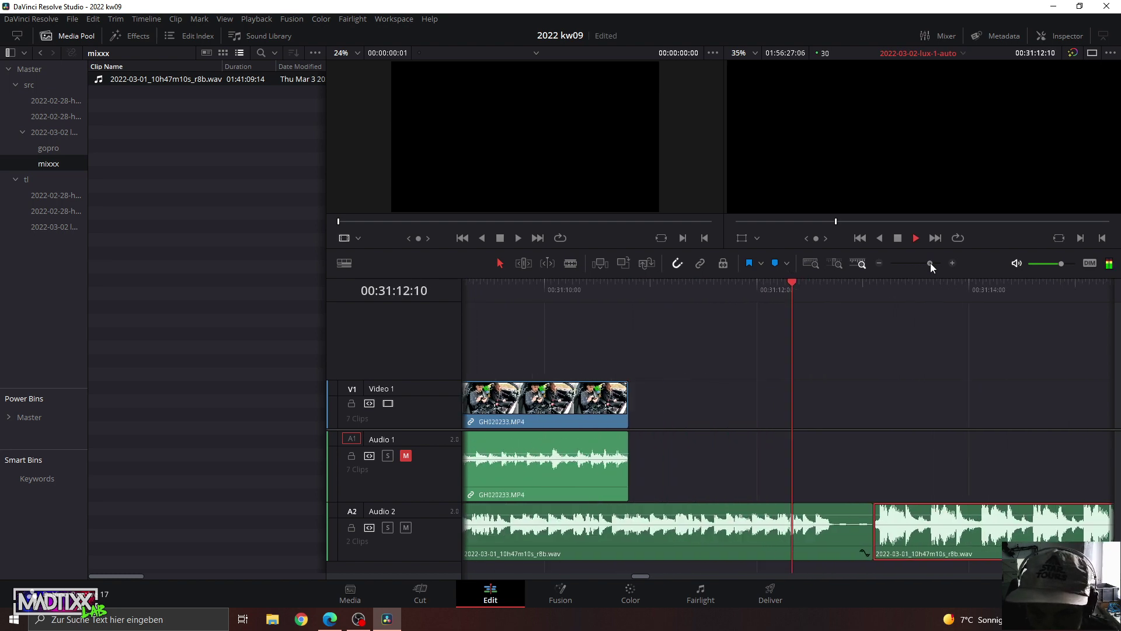
Trim the first mix clip's end back 8 frames, trying then undoing a 6.08 dB volume change on the second.
left_click(676, 309)
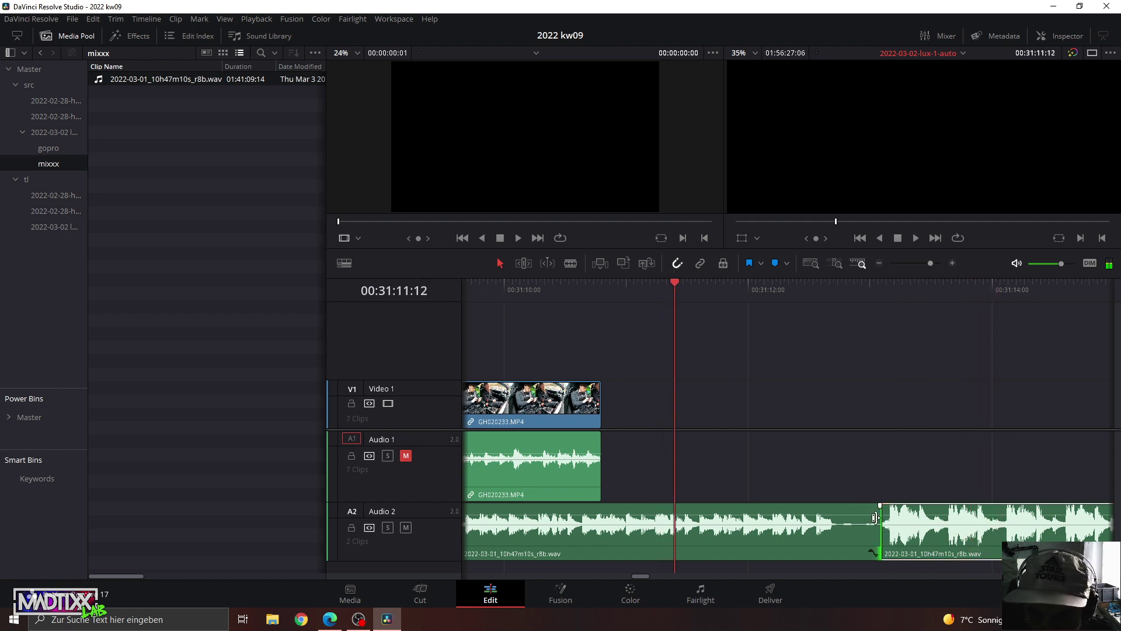
left_click_drag(874, 518, 832, 535)
left_click_drag(928, 519, 905, 521)
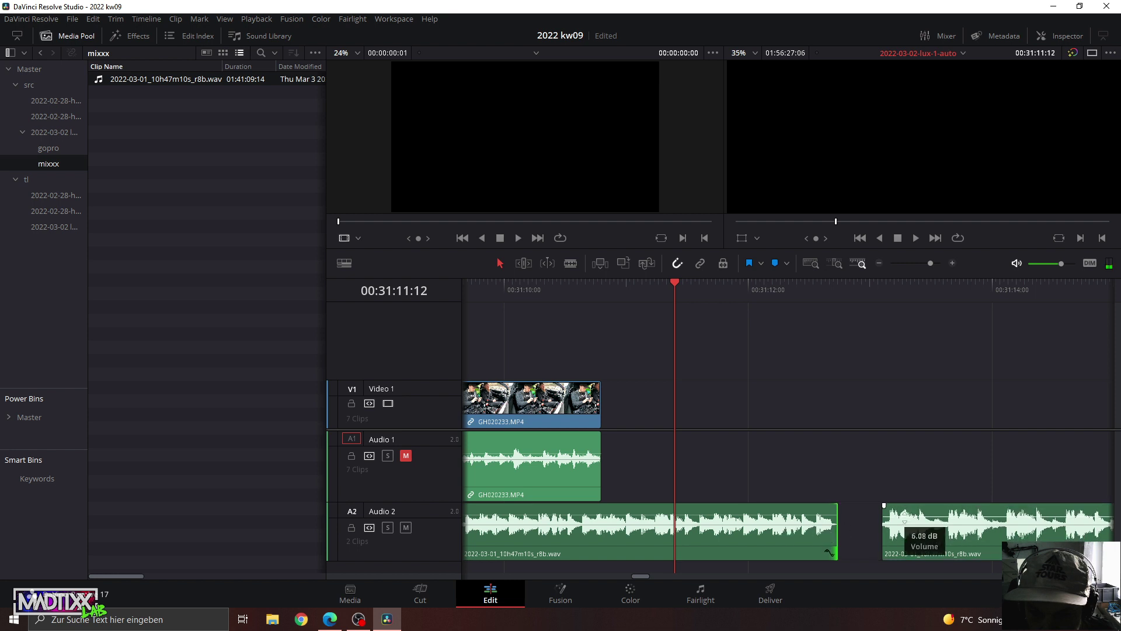
key("ctrl+z")
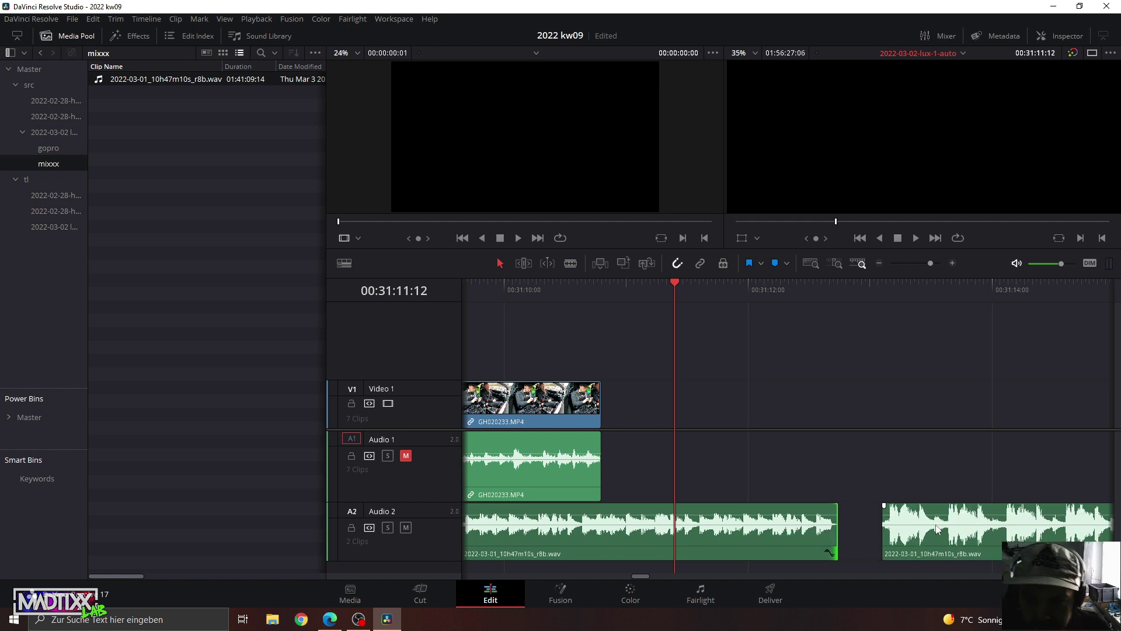
Slide the second mix clip against the first, audition the join, then undo the move.
left_click_drag(935, 541, 895, 543)
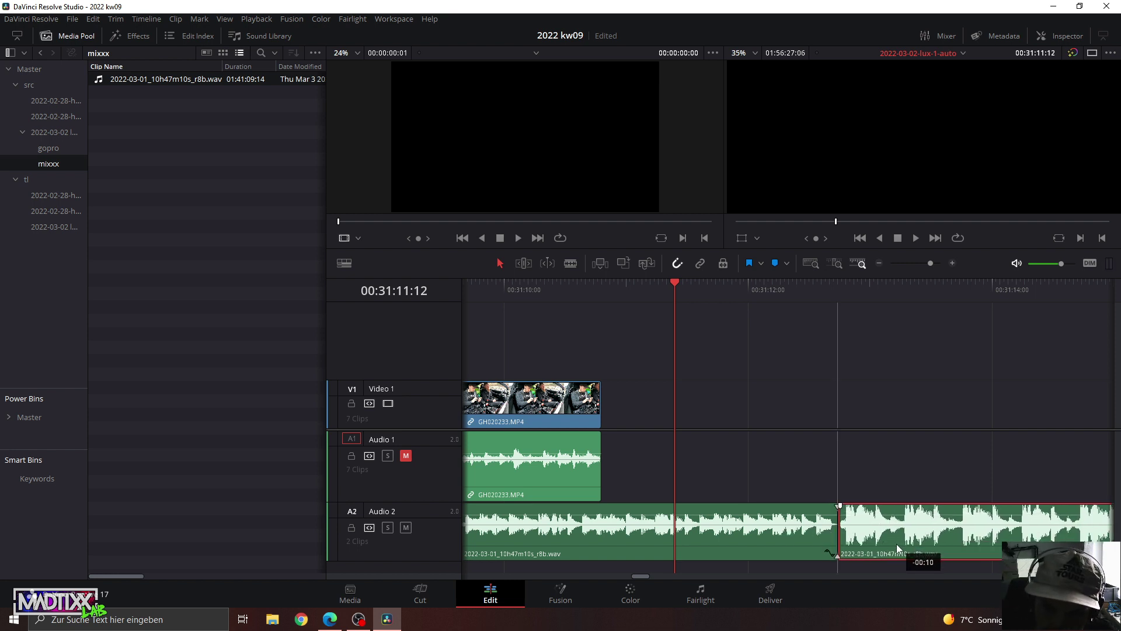
left_click(522, 299)
key("space")
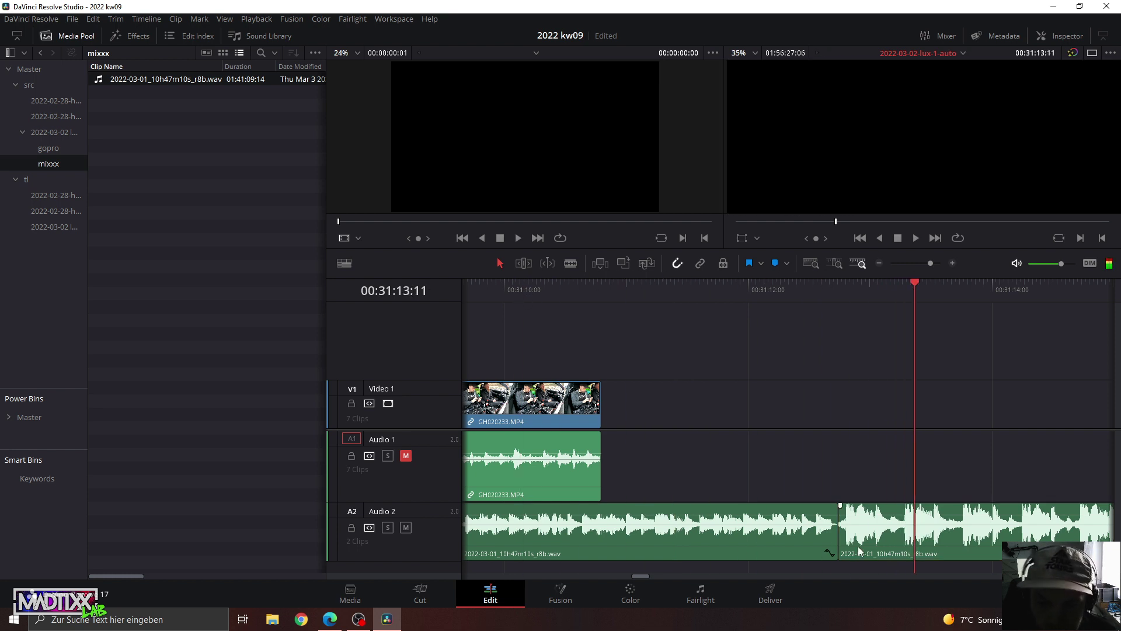
key("ctrl+z")
left_click(686, 282)
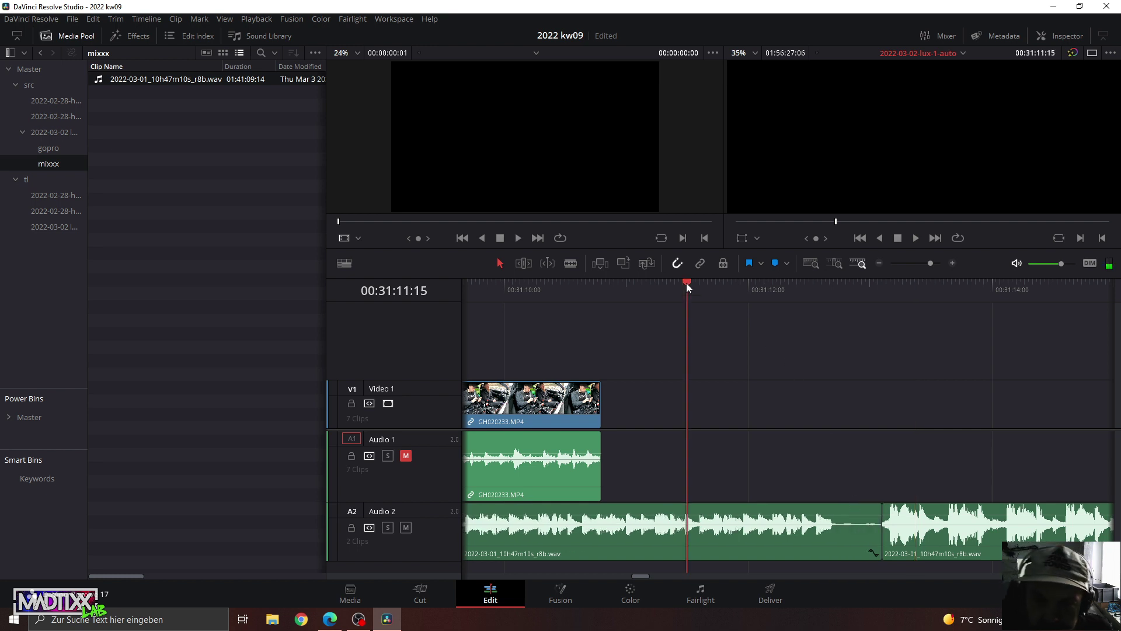
key("space")
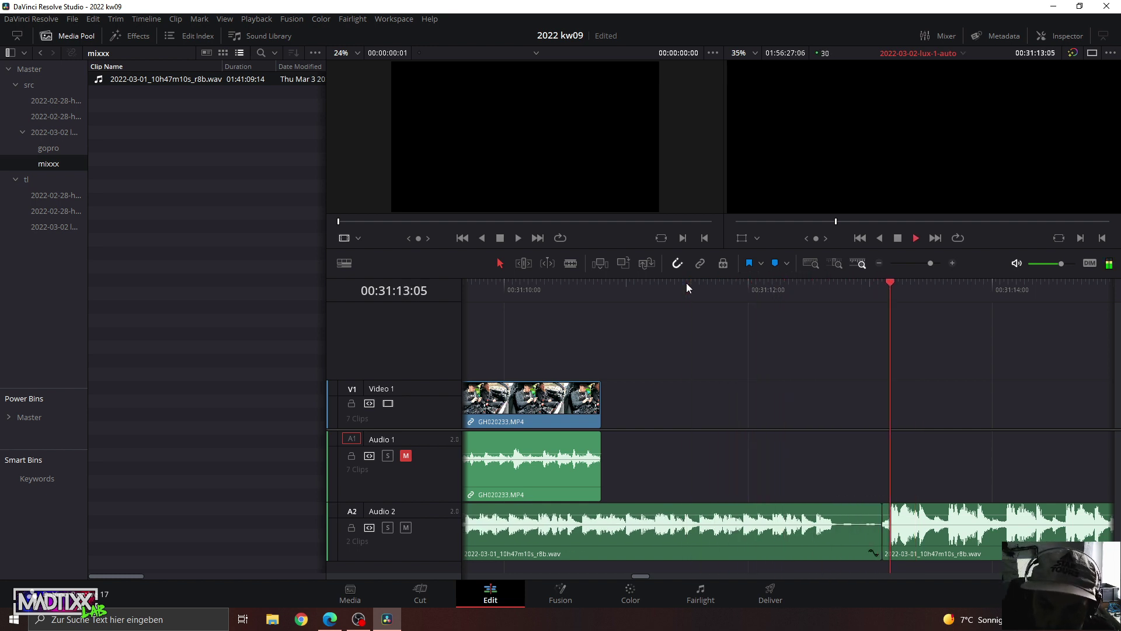
key("space")
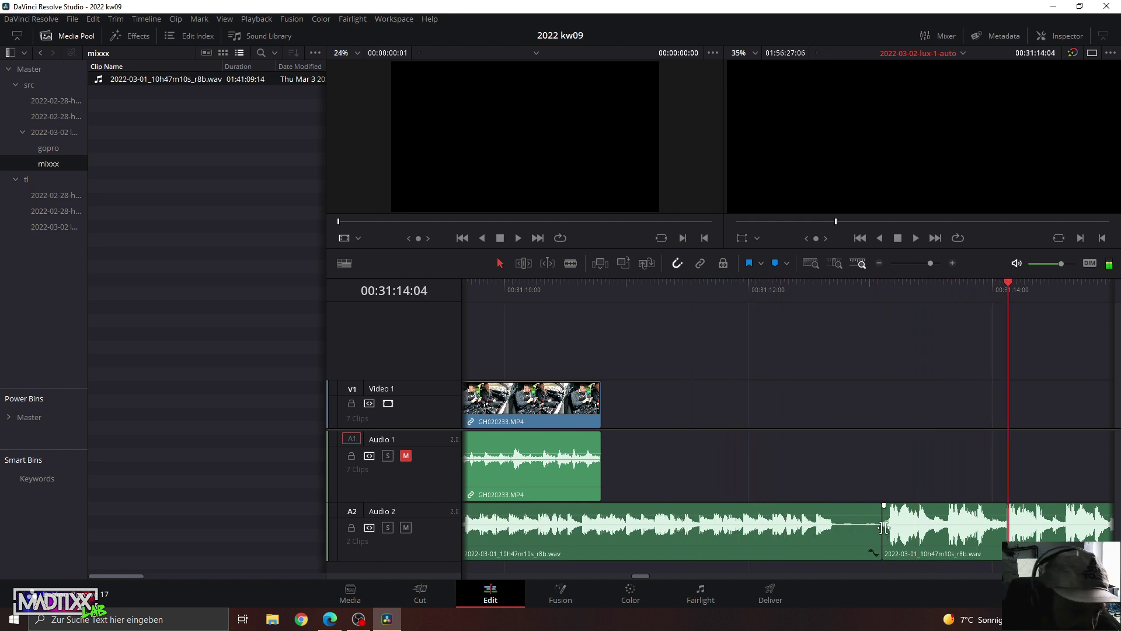
Trim the second mix clip's start later, extend the first clip's end, and butt them together.
left_click_drag(885, 522, 968, 559)
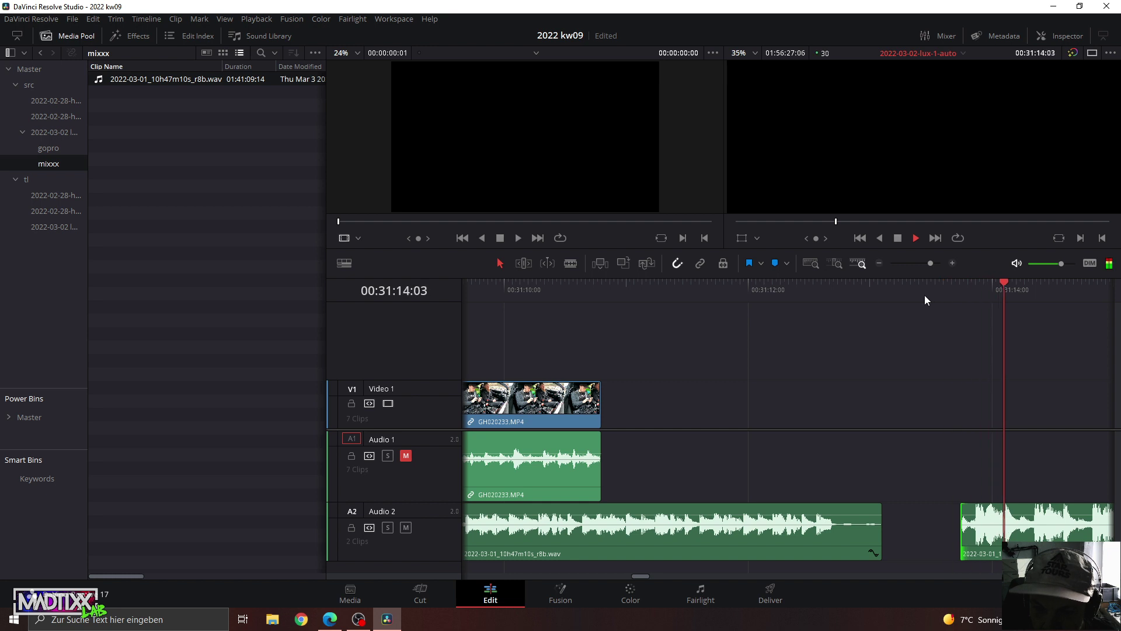
left_click(675, 301)
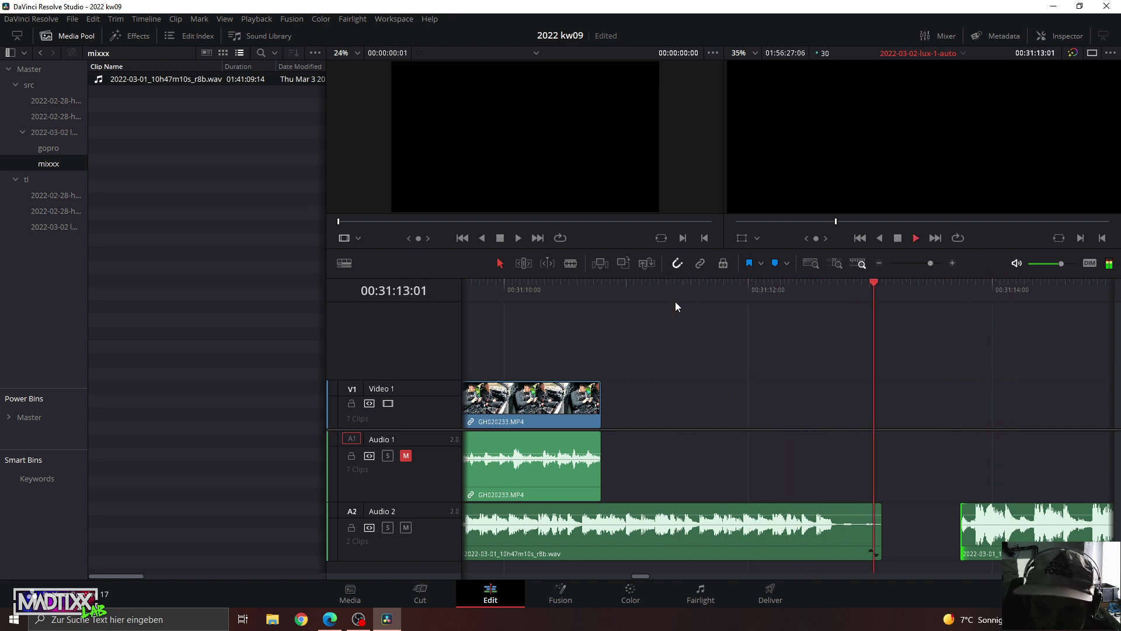
key("space")
mouse_move(875, 522)
left_mouse_down()
mouse_move(894, 542)
mouse_move(885, 547)
left_mouse_up()
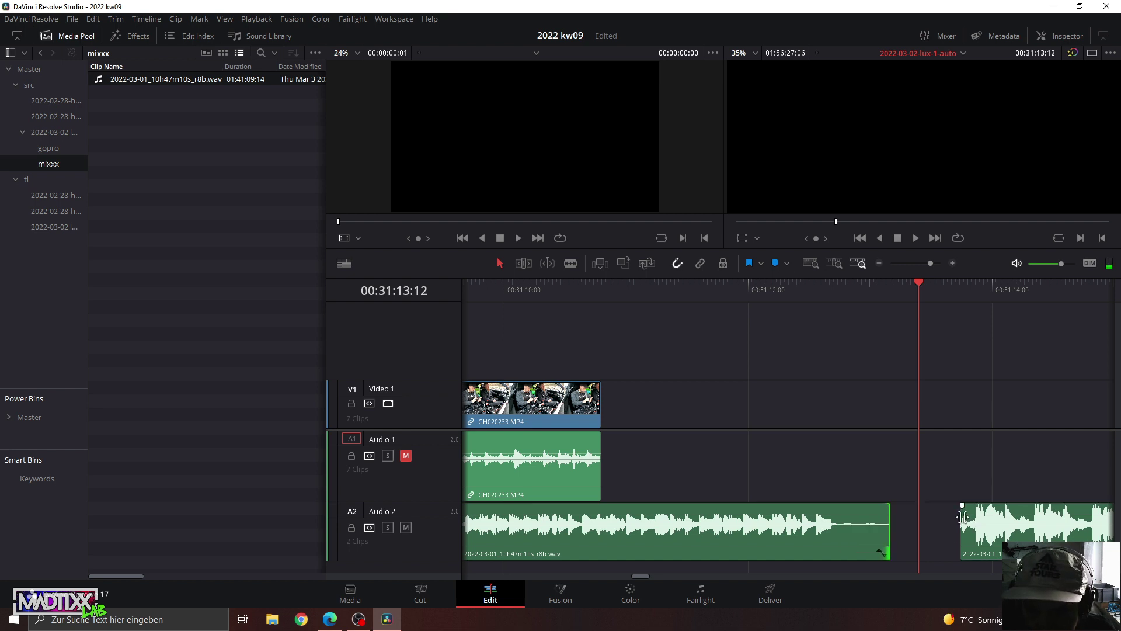
left_click_drag(961, 517, 973, 531)
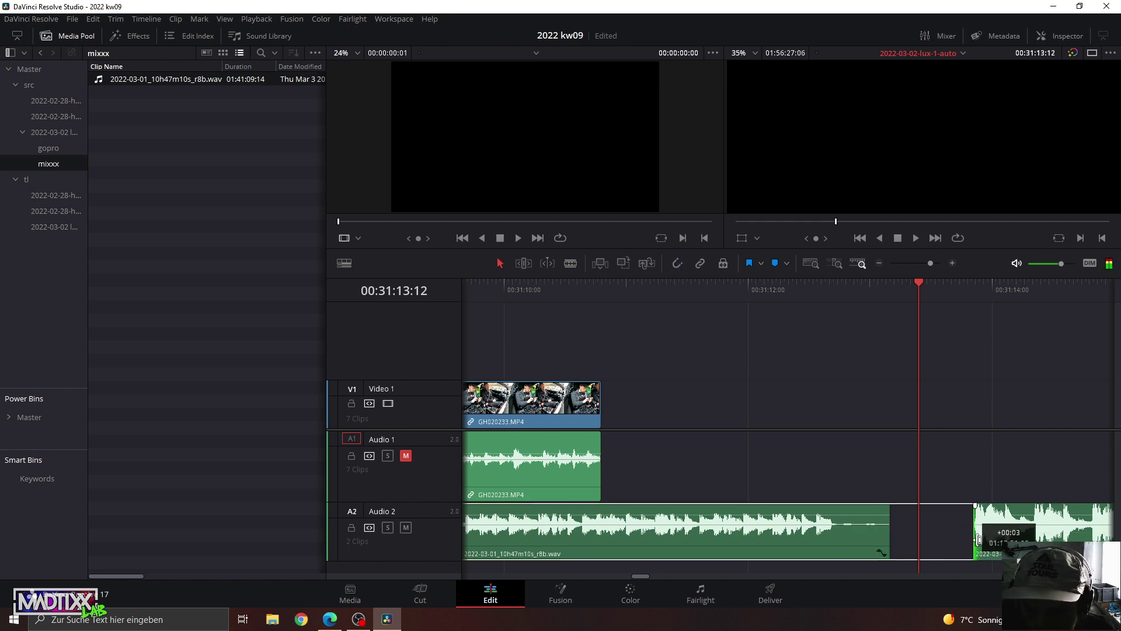
left_click_drag(979, 541, 980, 540)
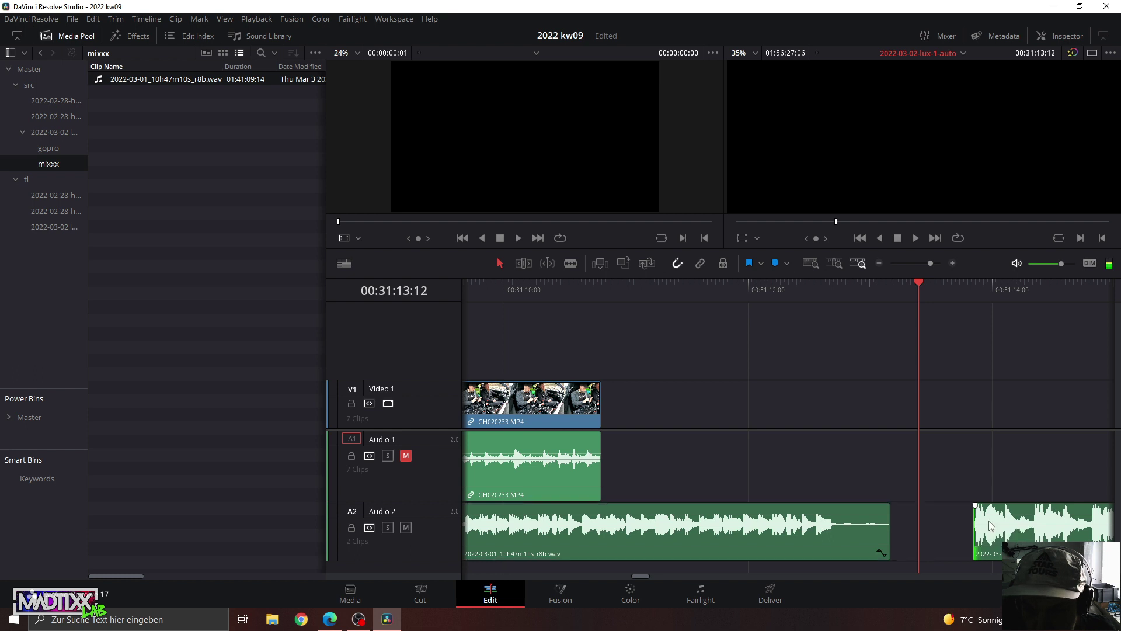
left_click_drag(1045, 551, 963, 551)
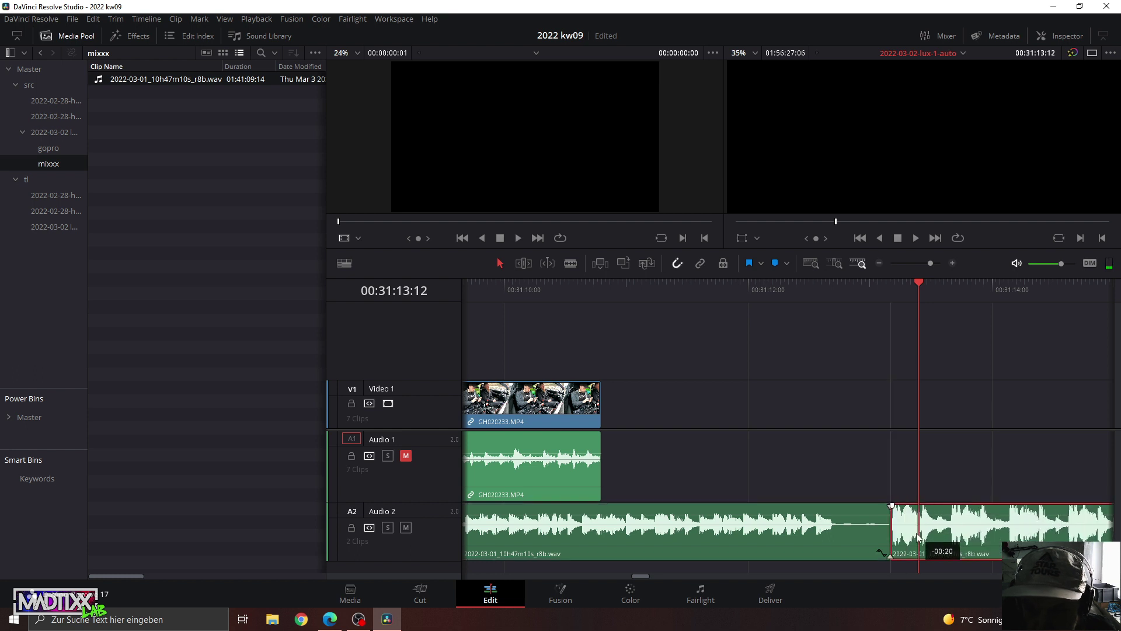
Audition the join and shift the second mix clip's start later.
left_click(684, 293)
key("space")
left_click(810, 362)
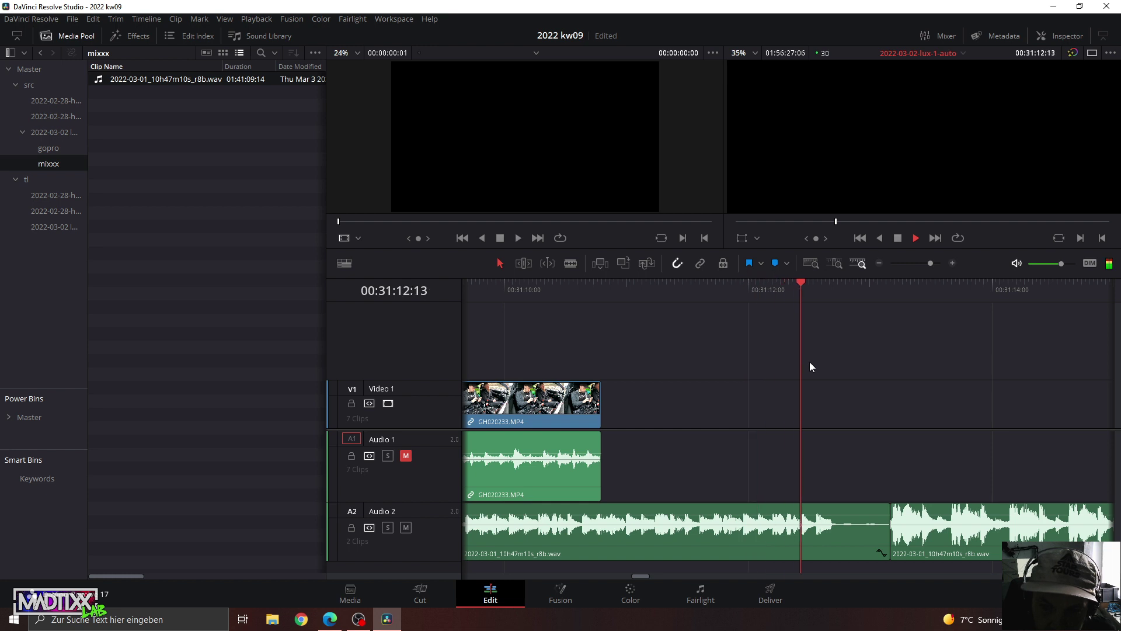
left_click_drag(706, 289, 715, 289)
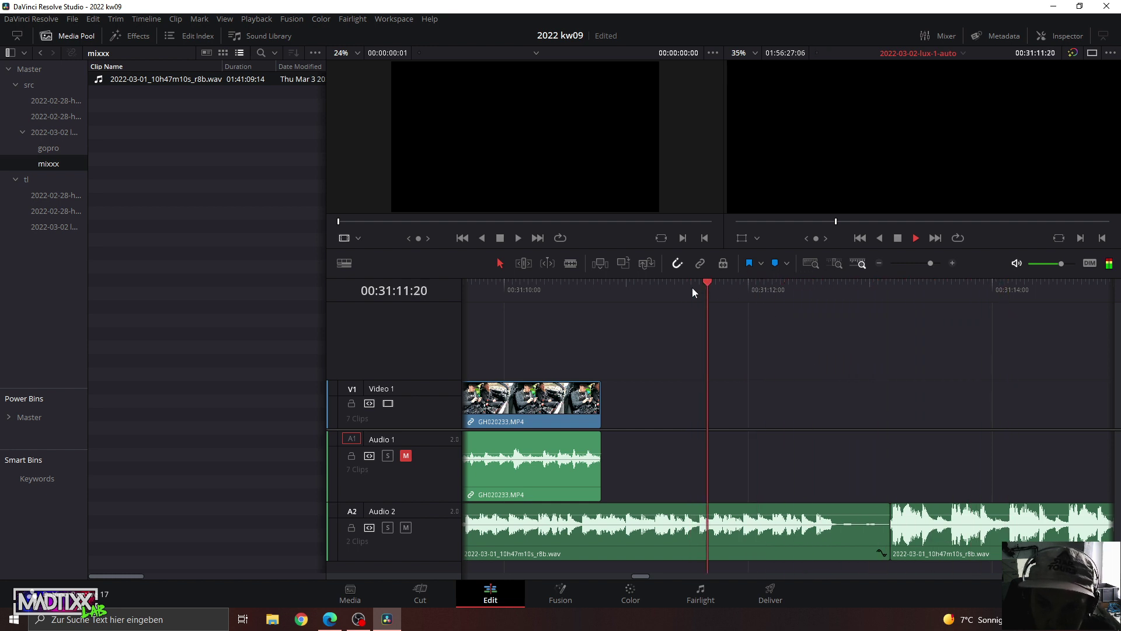
mouse_move(892, 523)
left_mouse_down()
mouse_move(949, 524)
mouse_move(969, 546)
mouse_move(907, 512)
left_mouse_up()
left_click(626, 292)
key("space")
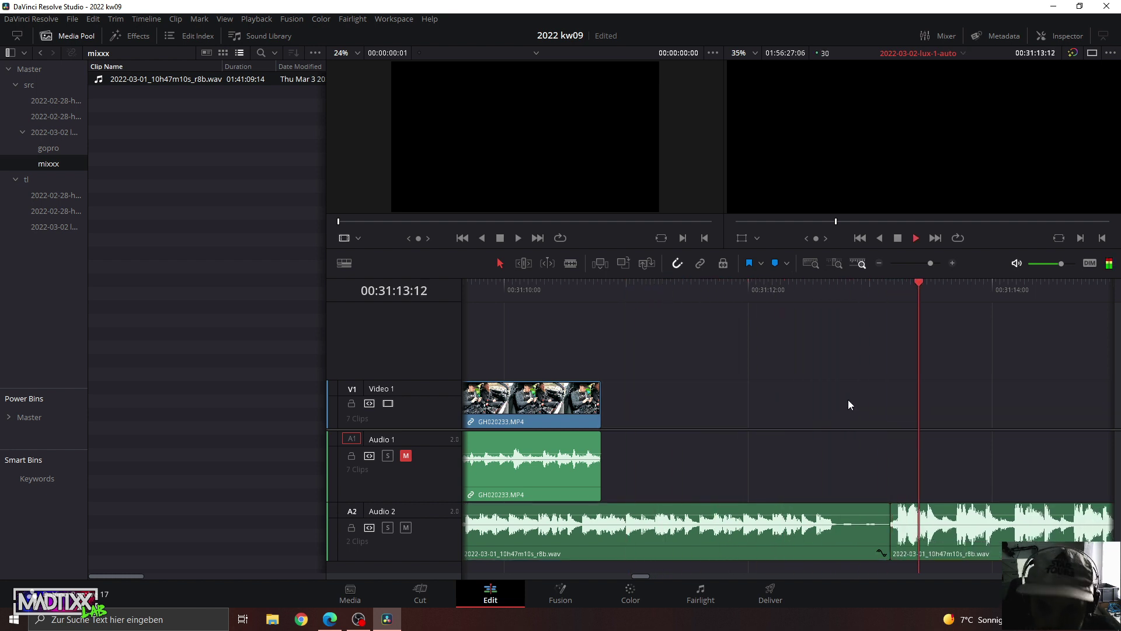
left_click(559, 290)
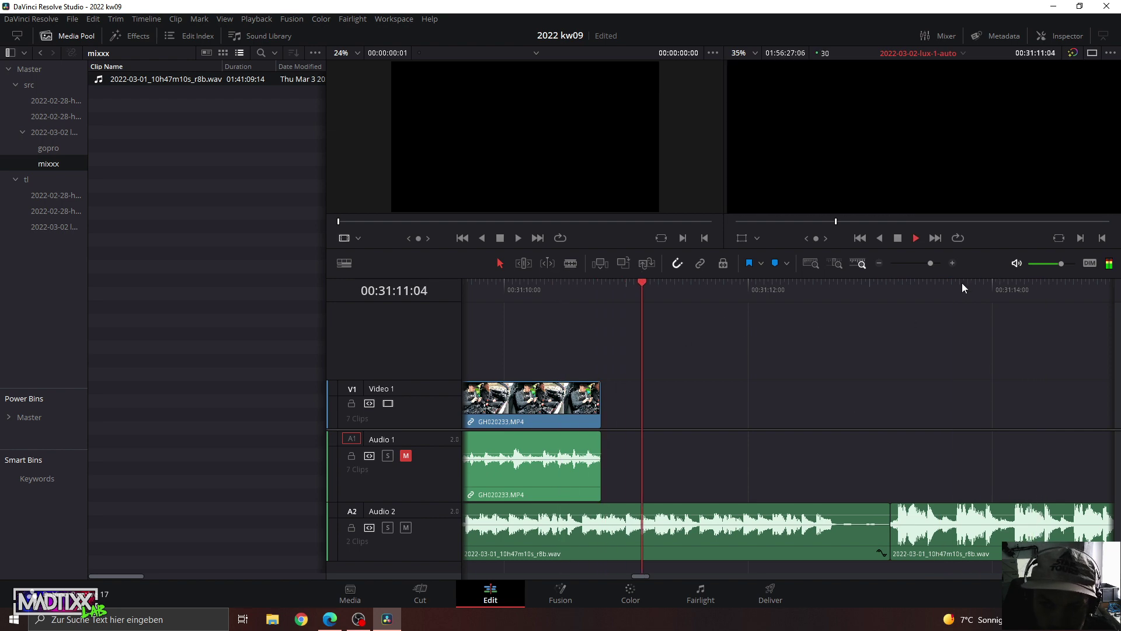
Review from 00:31:09:03 to the video's end and lower the second mix clip's volume slightly.
left_click_drag(929, 264, 927, 264)
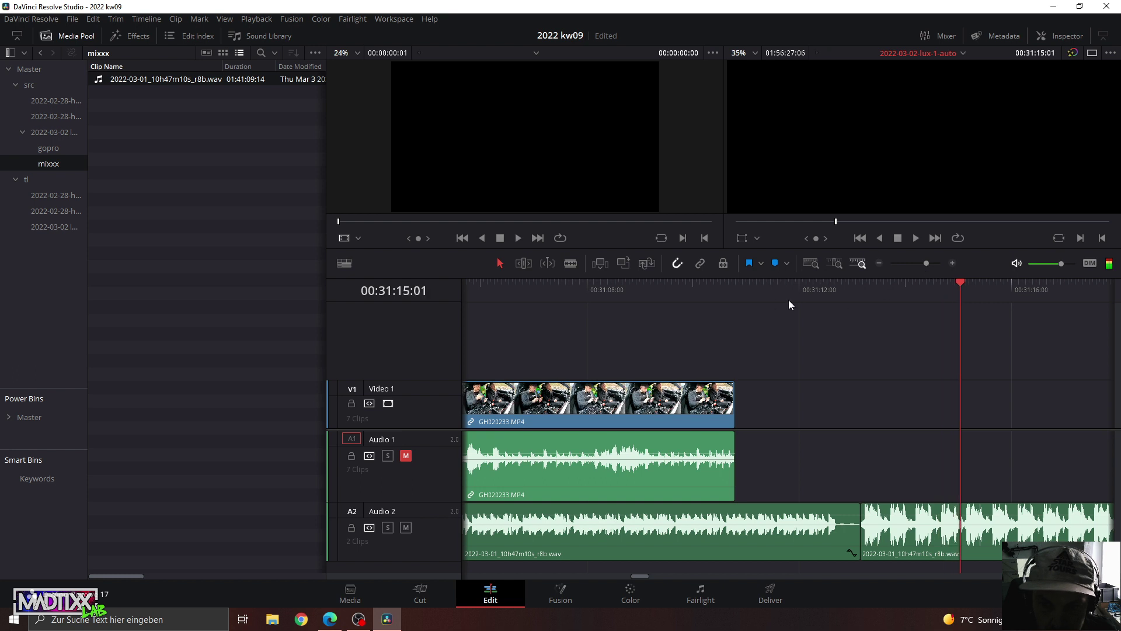
left_click(646, 299)
key("space")
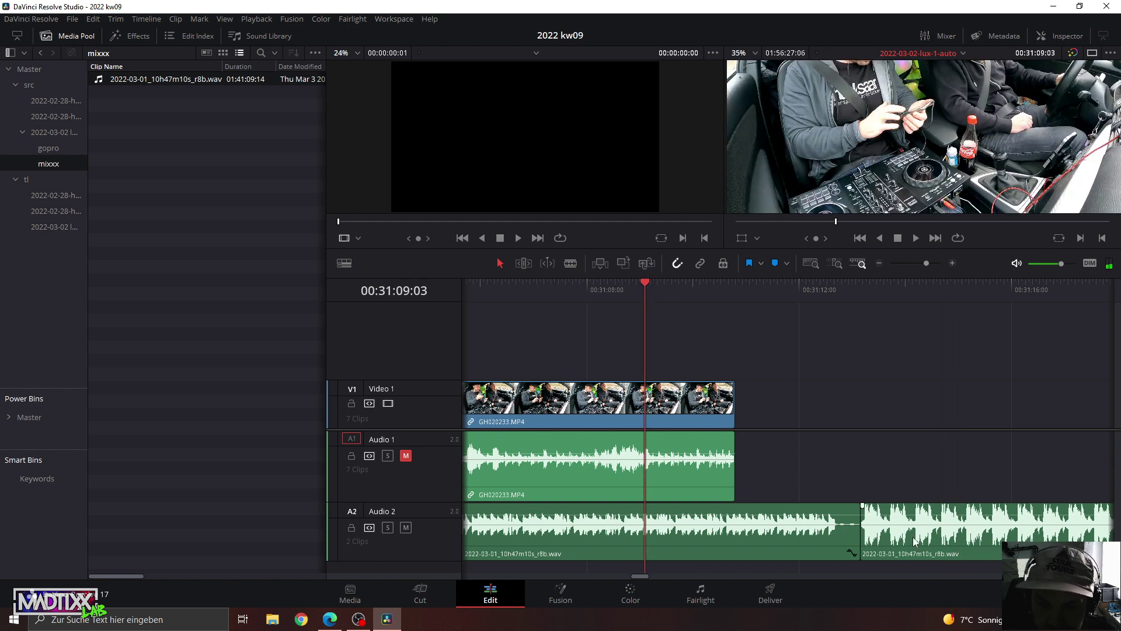
key("space")
left_click(793, 294)
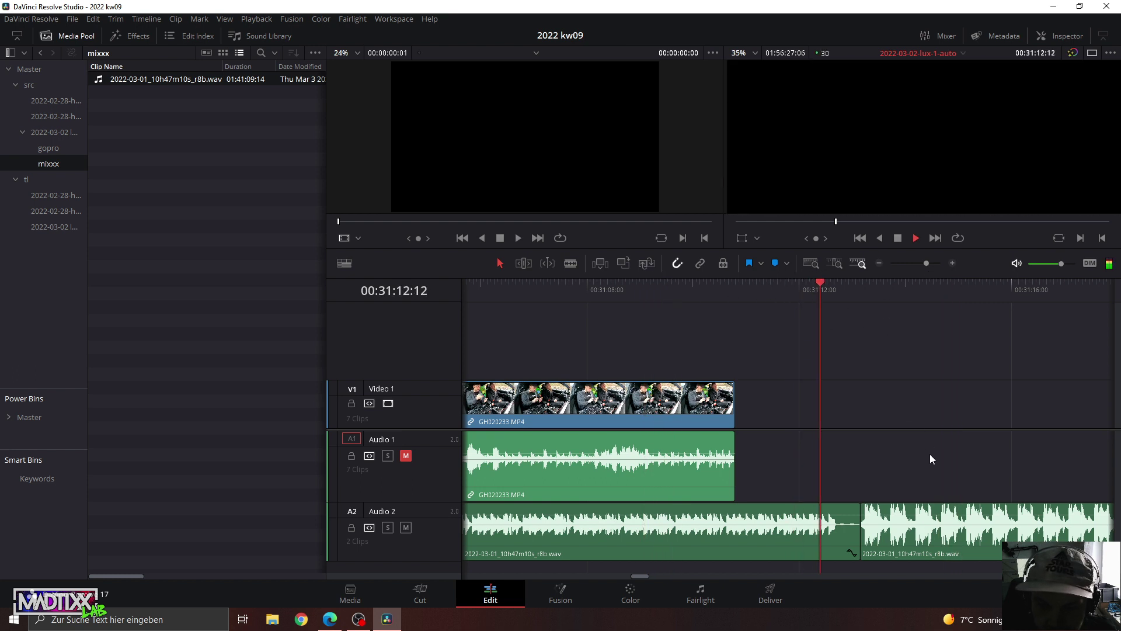
left_click_drag(902, 519, 1104, 513)
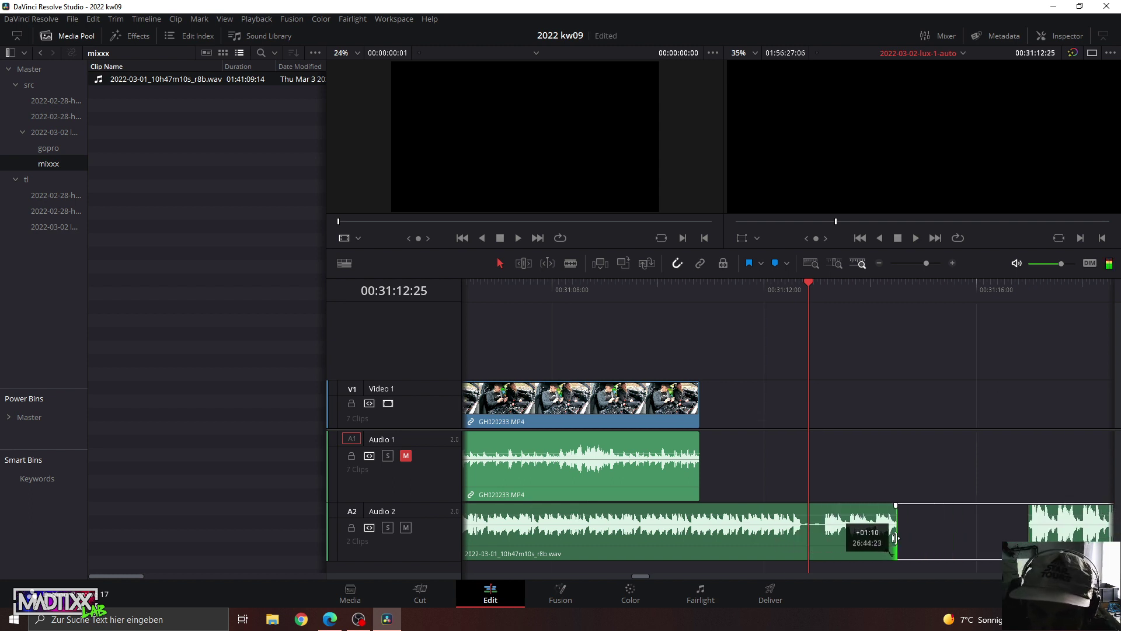
Extend the first mix clip's end further and audition the section around 00:31:12.
left_click_drag(823, 516, 955, 516)
left_click(767, 298)
key("space")
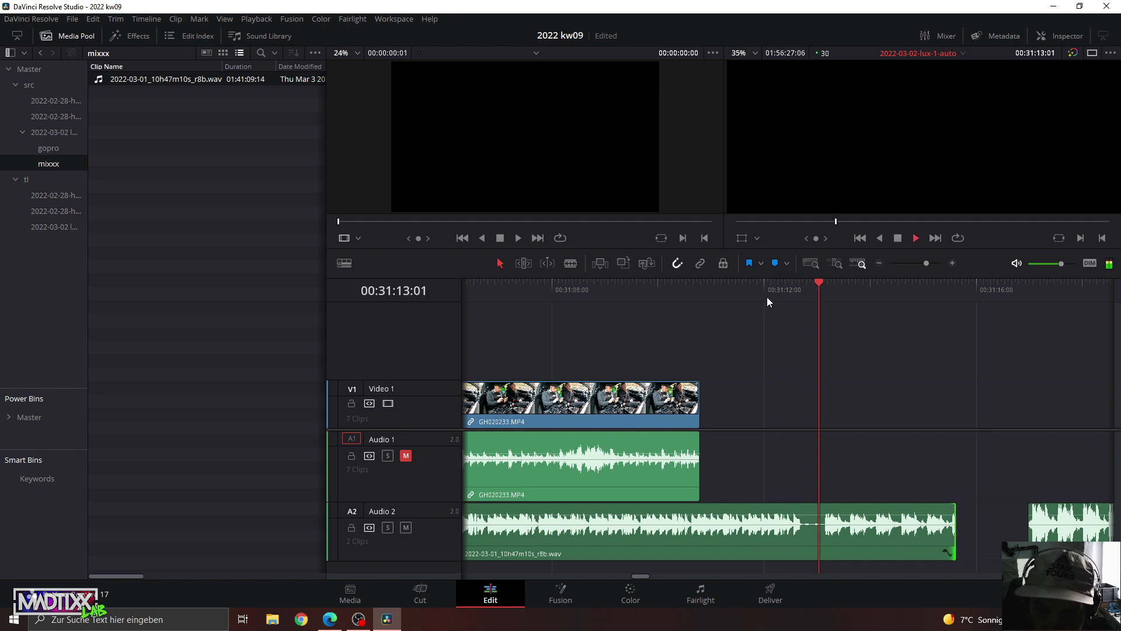
left_click(735, 298)
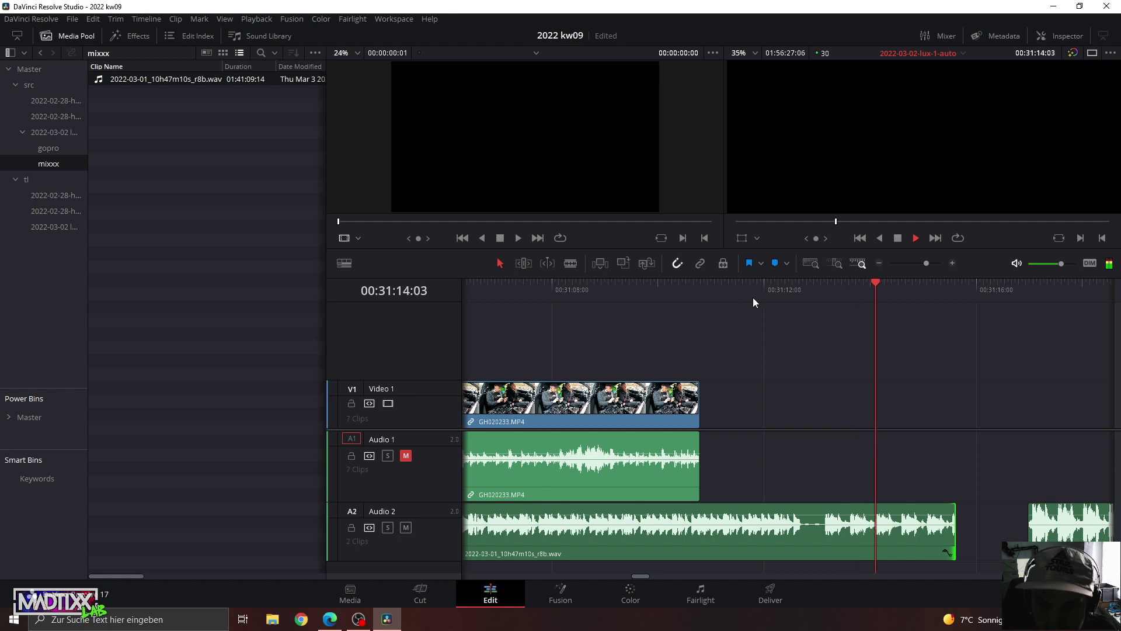
key("space")
left_click(812, 285)
left_click_drag(926, 264, 934, 263)
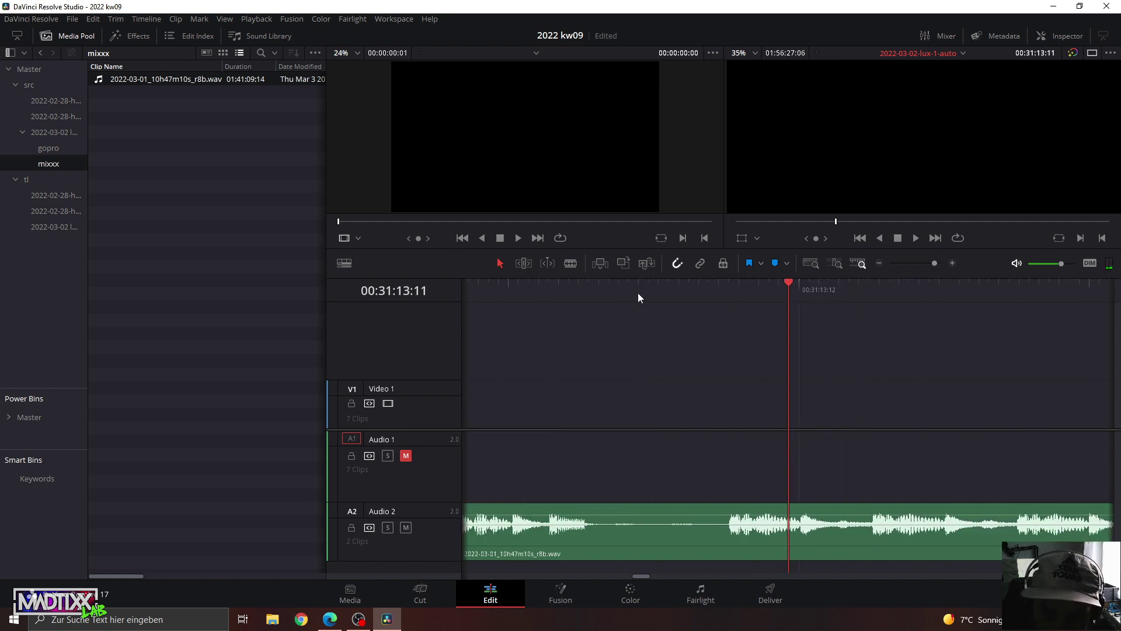
left_click(554, 288)
key("space")
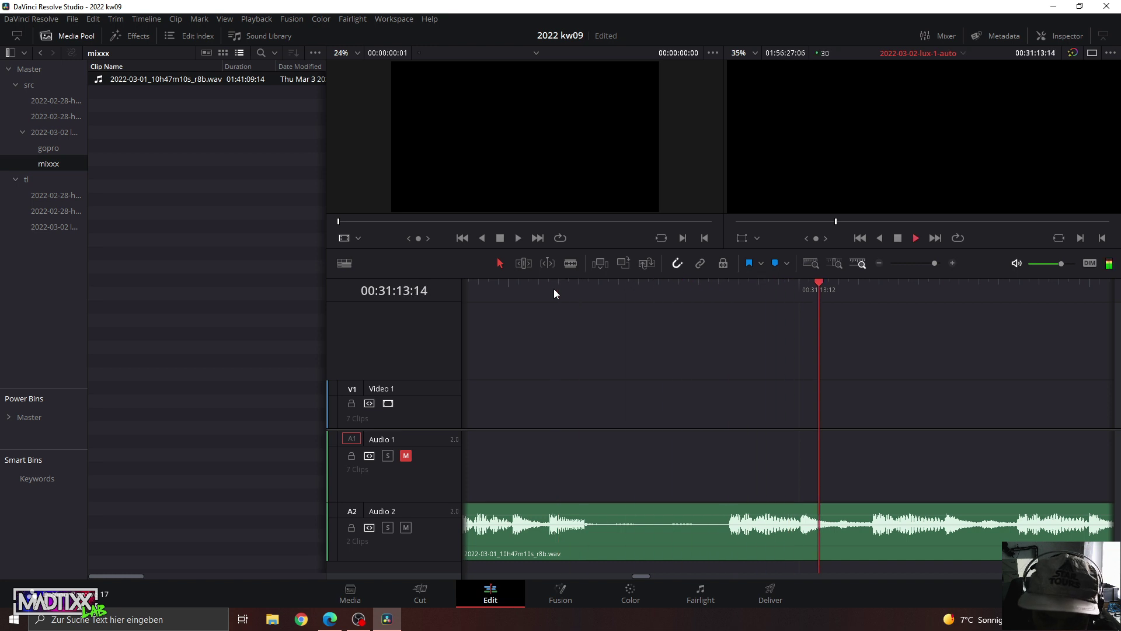
left_click_drag(934, 264, 926, 264)
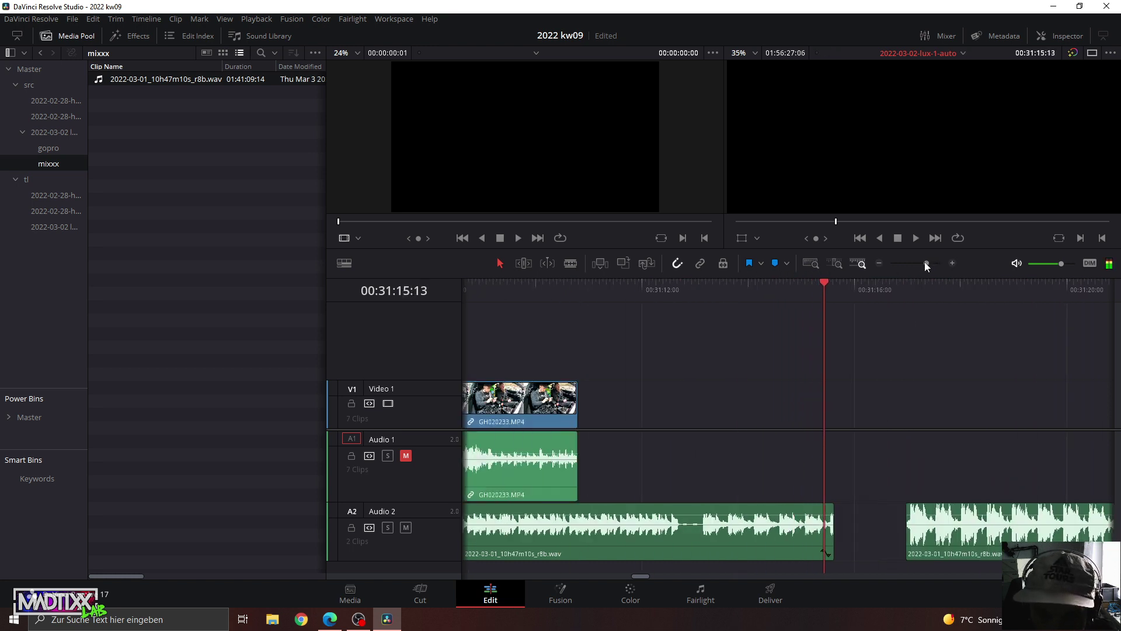
Move the second mix clip further right, extend the first clip again, and replay from 00:31:12:18.
left_click_drag(940, 524, 1054, 522)
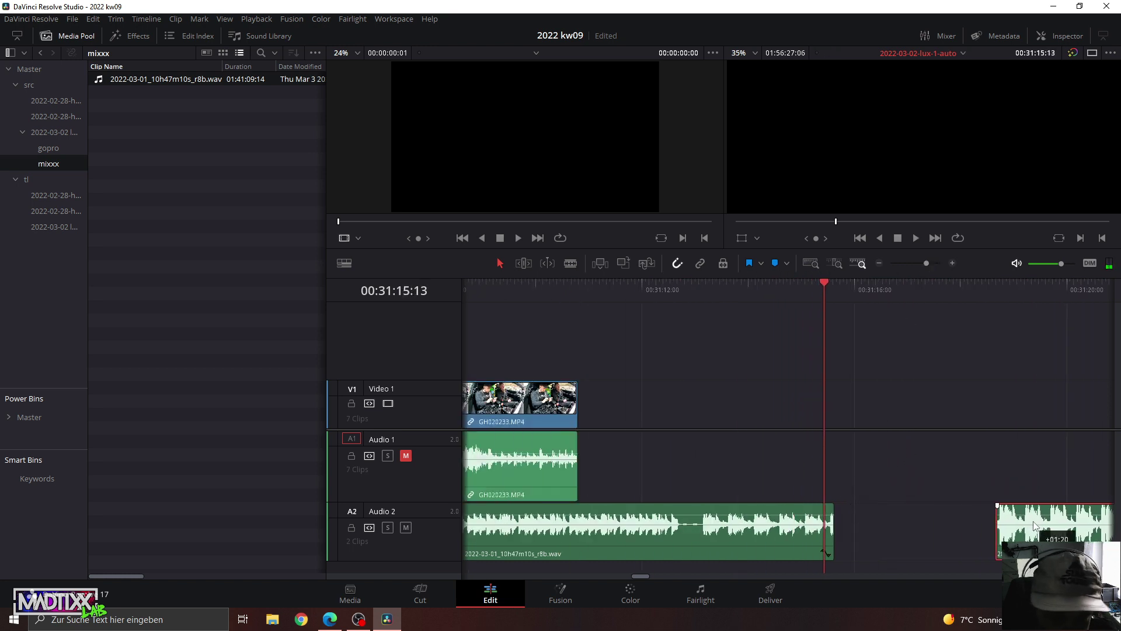
left_click_drag(829, 521, 968, 521)
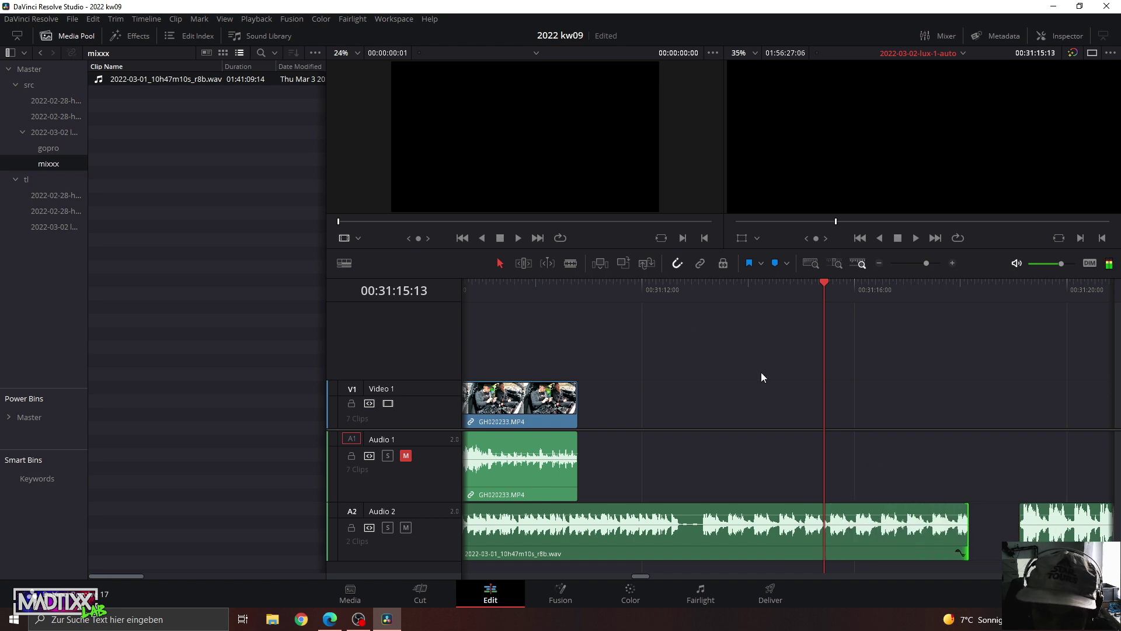
left_click(670, 288)
key("space")
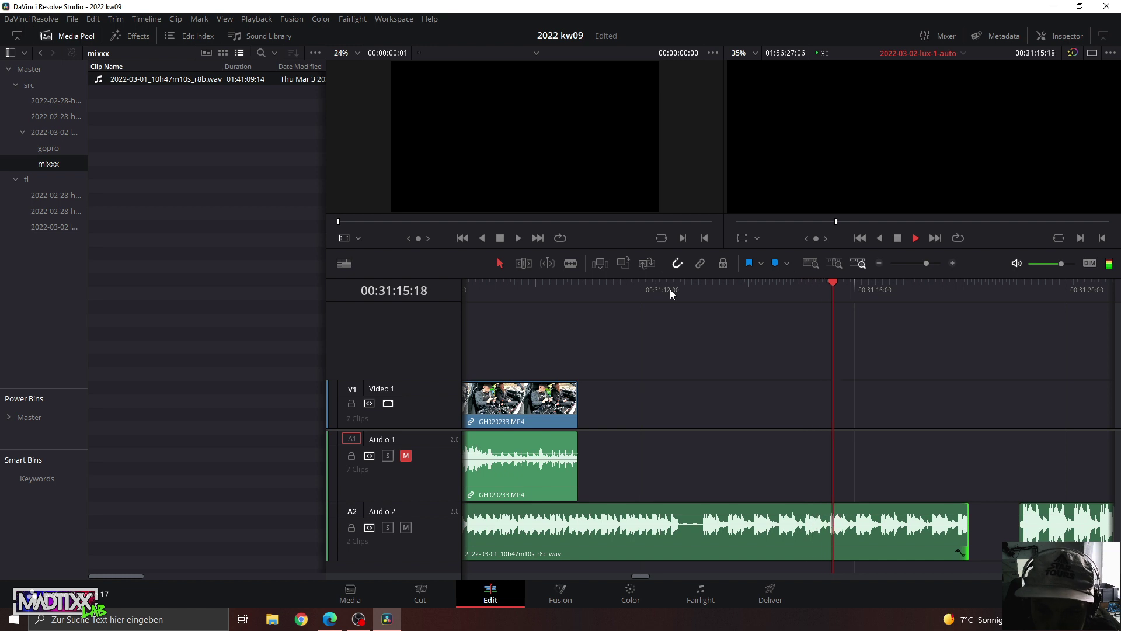
left_click(711, 288)
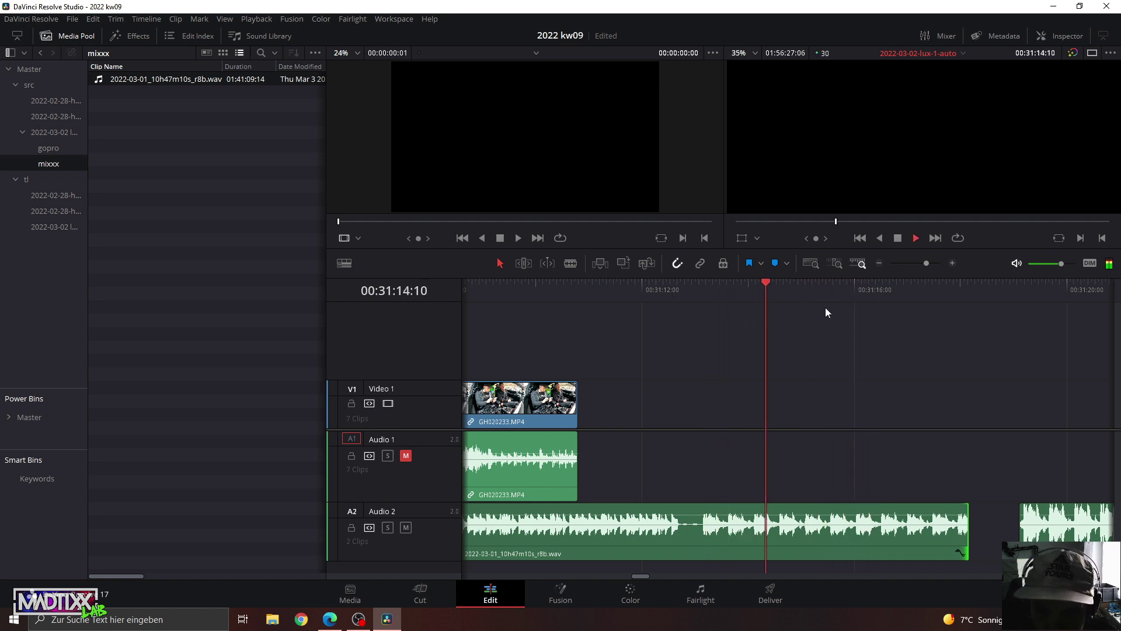
left_click(817, 292)
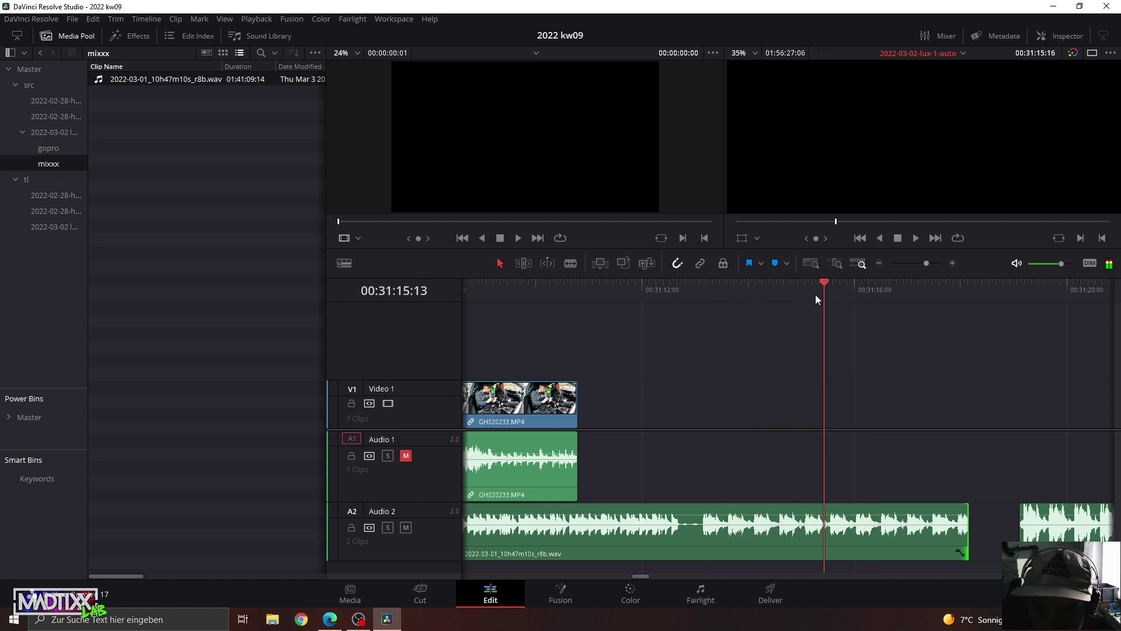
left_click(792, 289)
key("space")
Find the cut point near 00:31:15:13 and trim the first mix clip's end back about 04:29.
left_click_drag(825, 287, 829, 291)
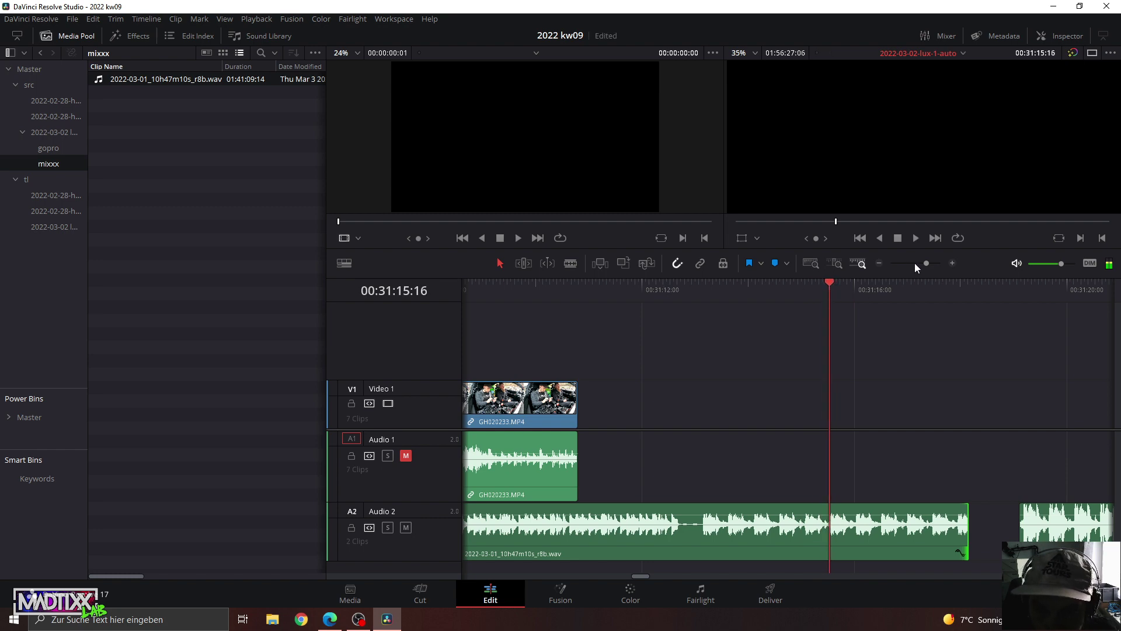
left_click_drag(926, 263, 934, 264)
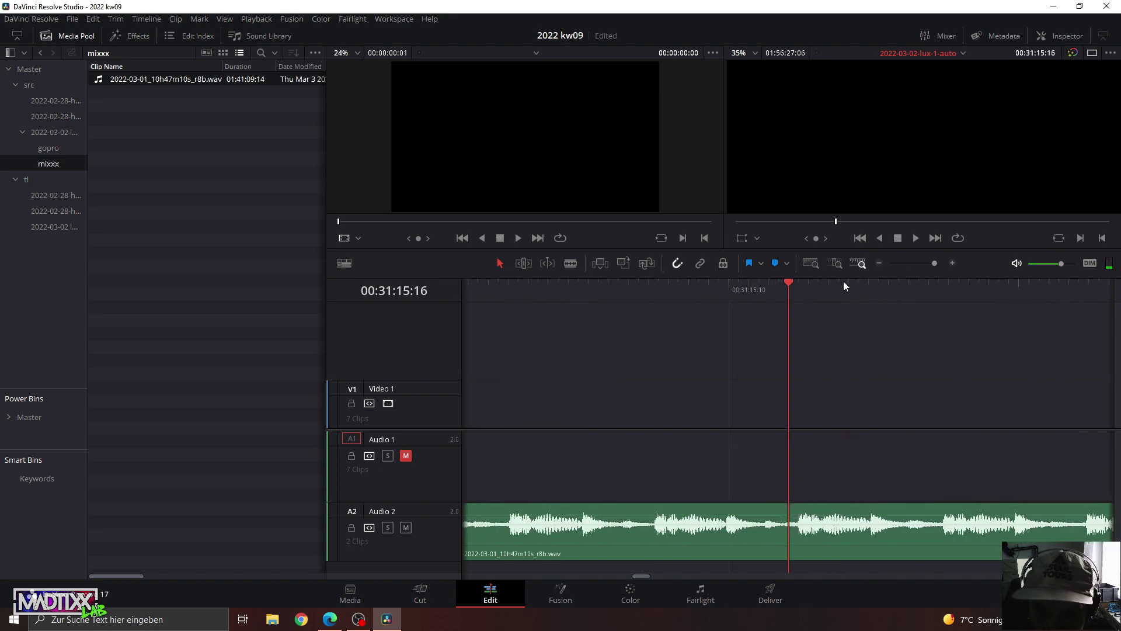
left_click(663, 296)
key("space")
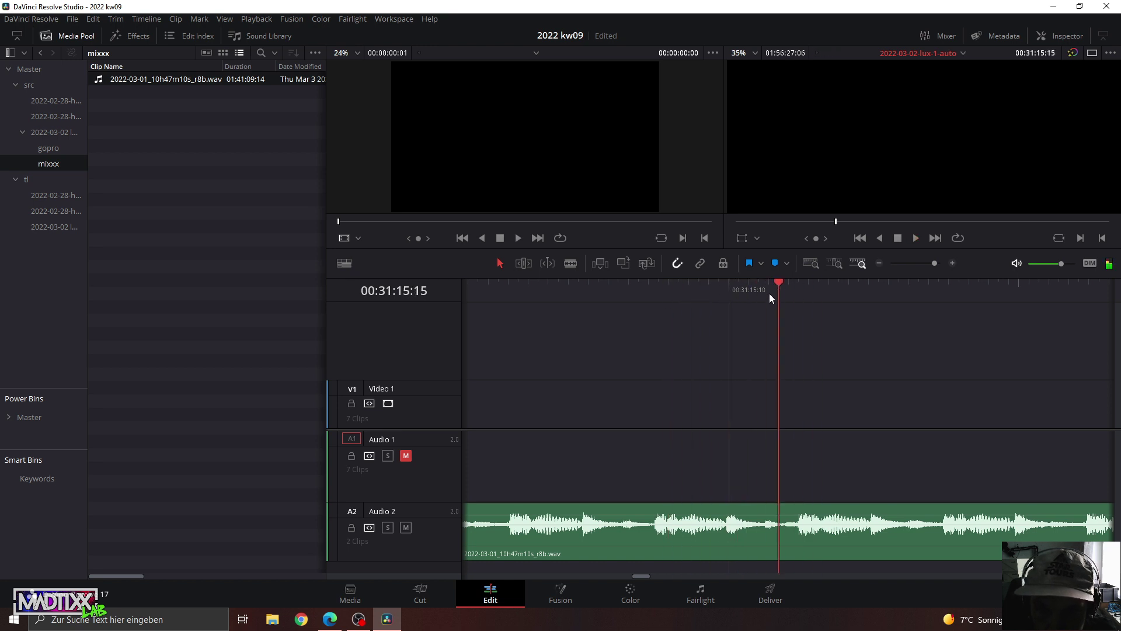
key("space")
left_click_drag(934, 264, 925, 263)
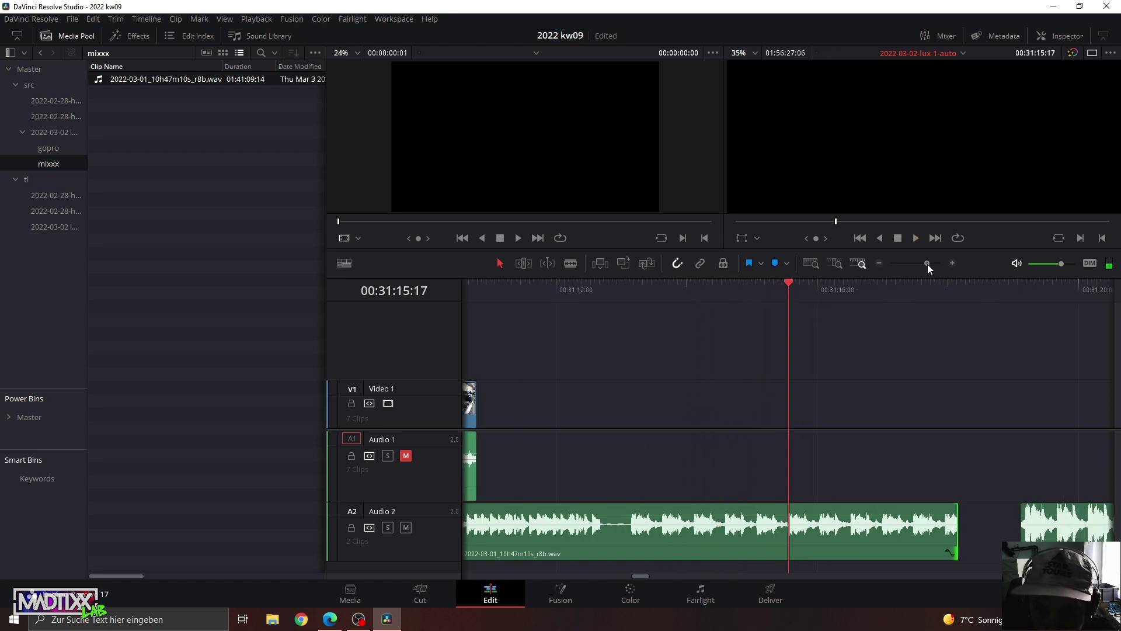
left_click_drag(887, 526, 686, 556)
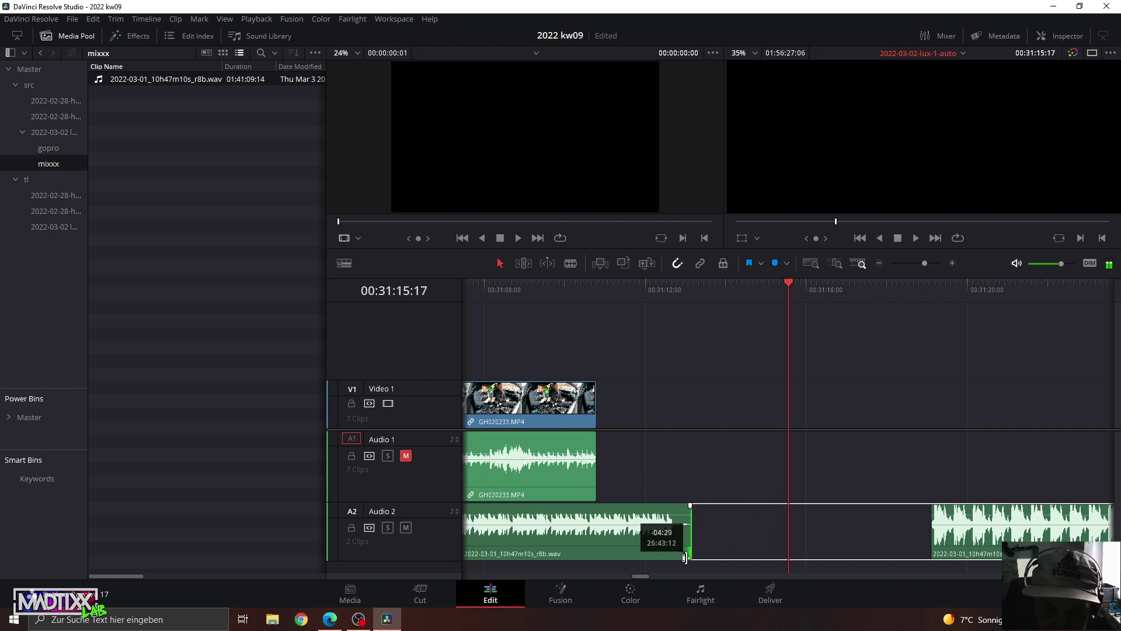
Finish shortening the first mix clip and slide the second clip left against it.
left_click_drag(685, 559, 686, 559)
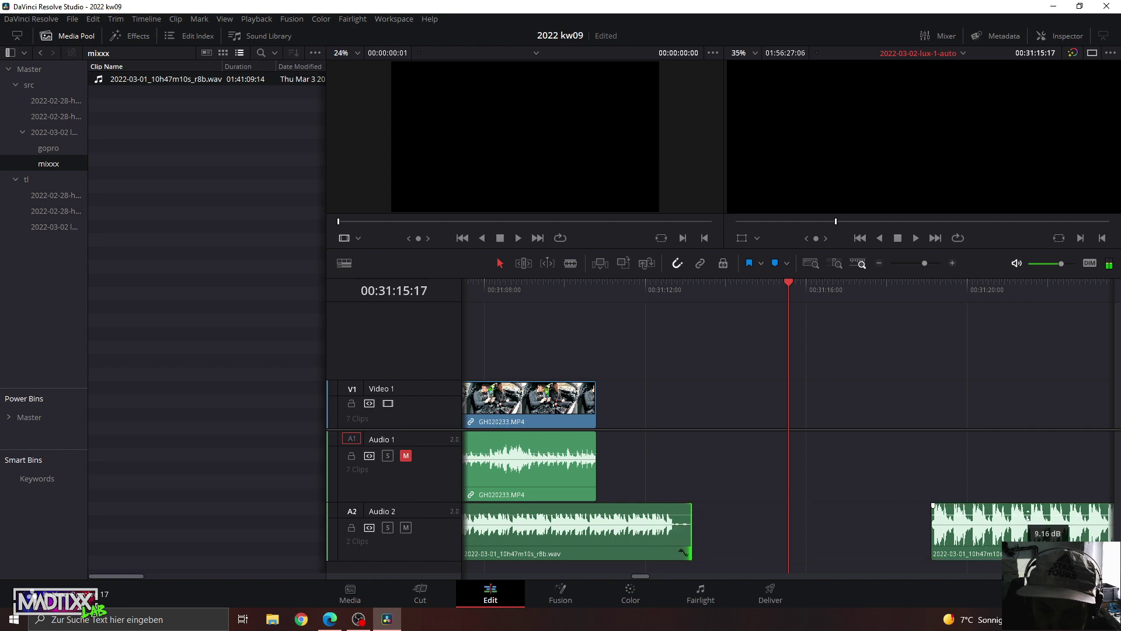
left_click_drag(1021, 527, 783, 529)
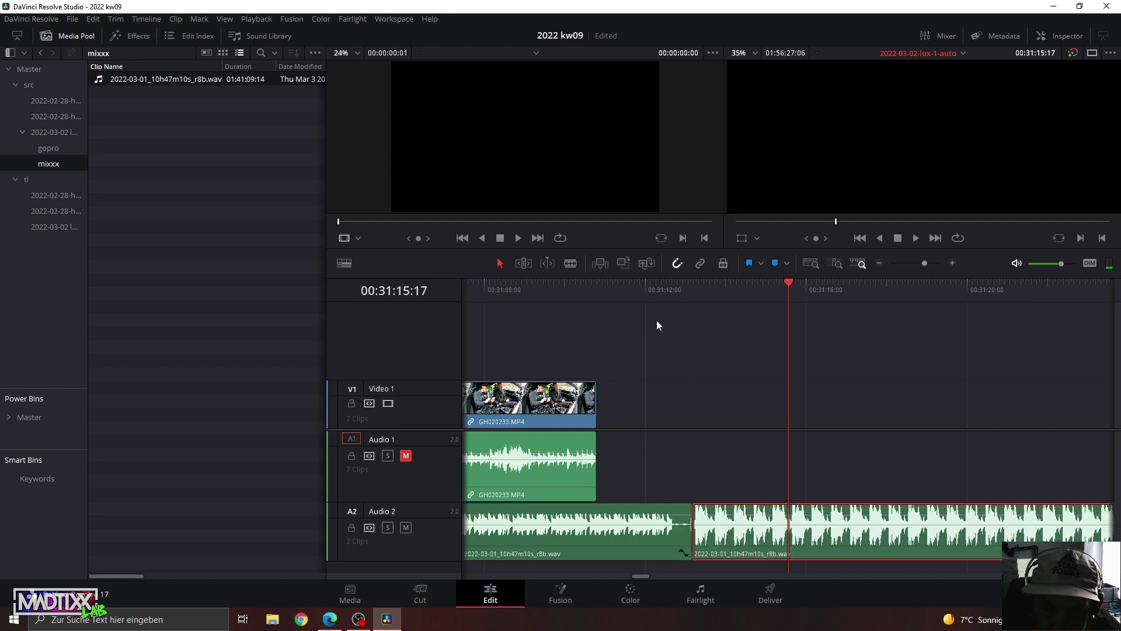
left_click(680, 295)
left_click_drag(924, 263, 936, 263)
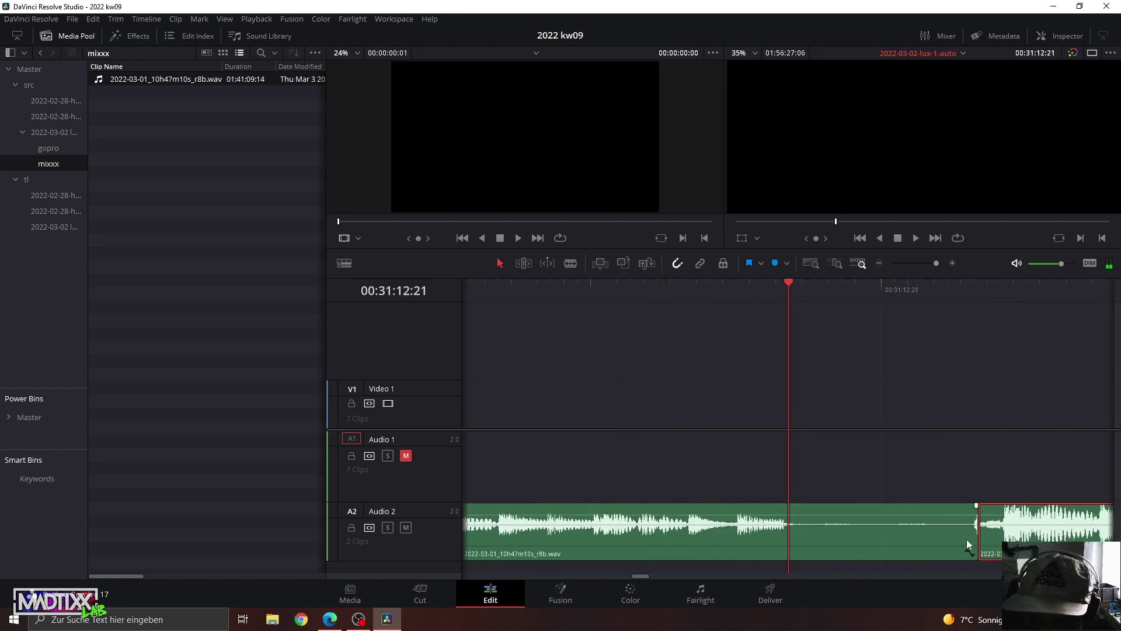
Adjust the first clip's end at the join and nudge the second clip until no gap remains.
mouse_move(964, 540)
left_mouse_down()
mouse_move(979, 525)
mouse_move(936, 540)
mouse_move(974, 542)
left_mouse_up()
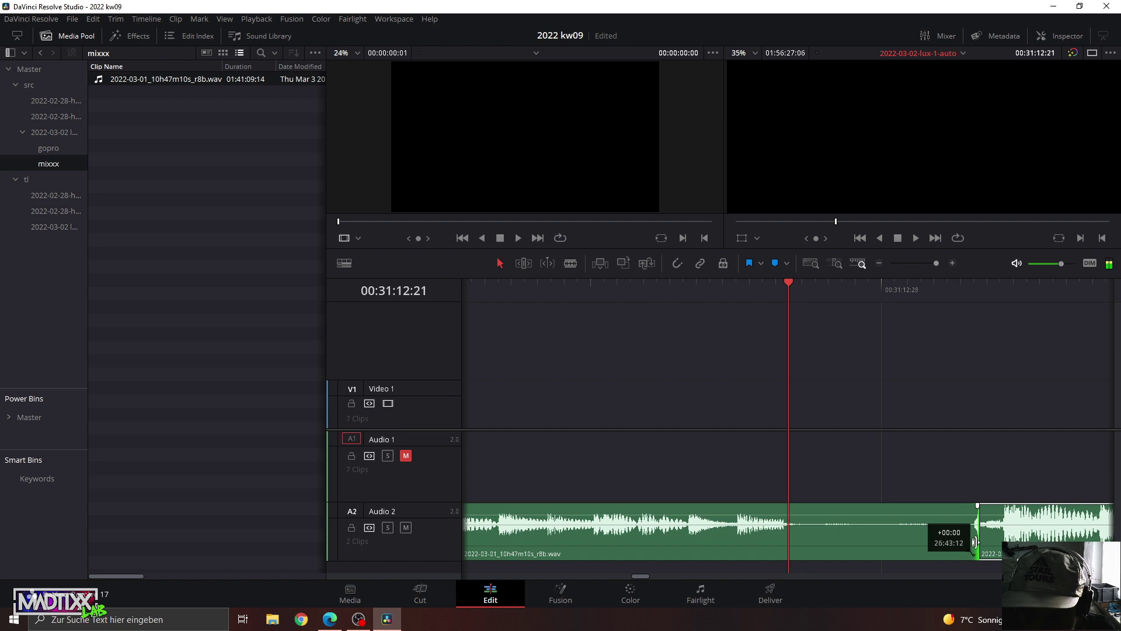
left_click(1005, 527)
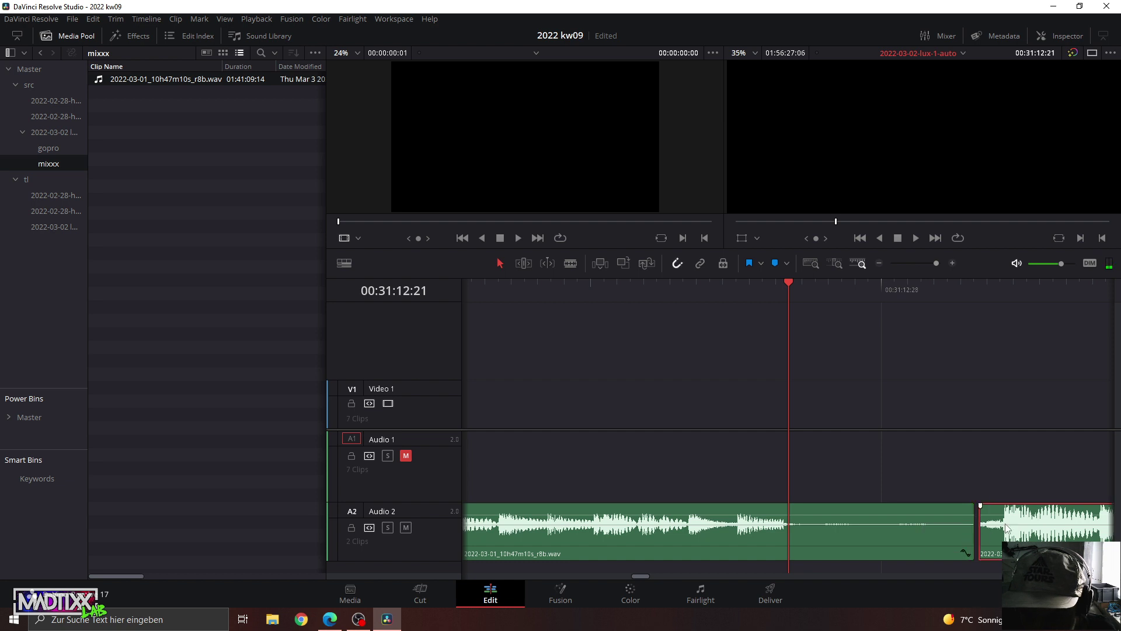
left_click_drag(1001, 527, 1018, 535)
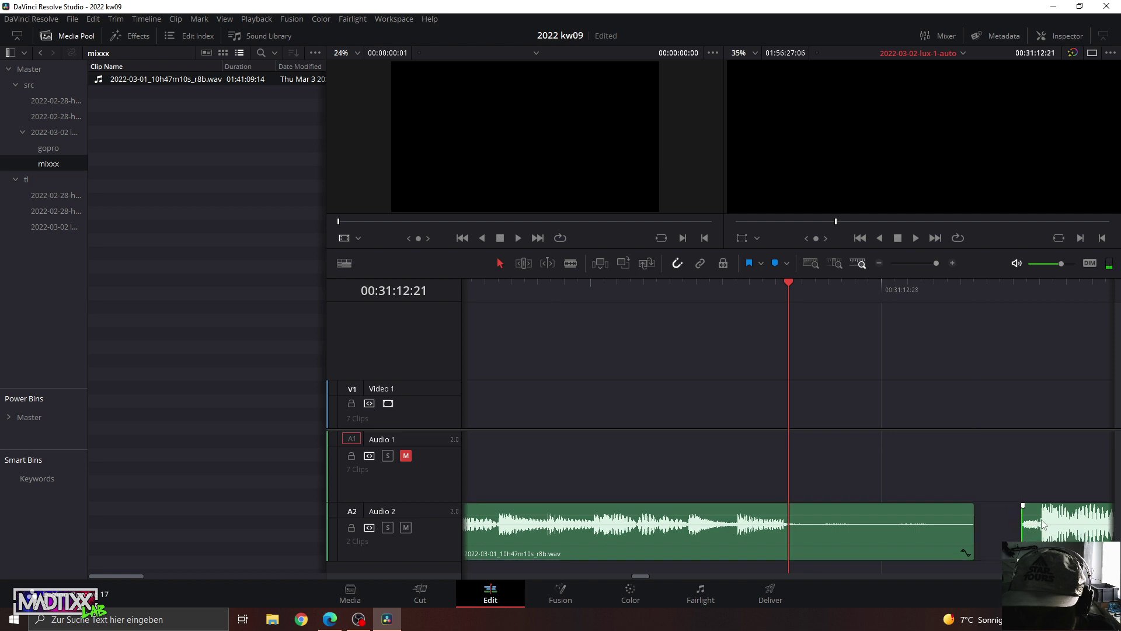
left_click_drag(1023, 525, 976, 526)
left_click(517, 298)
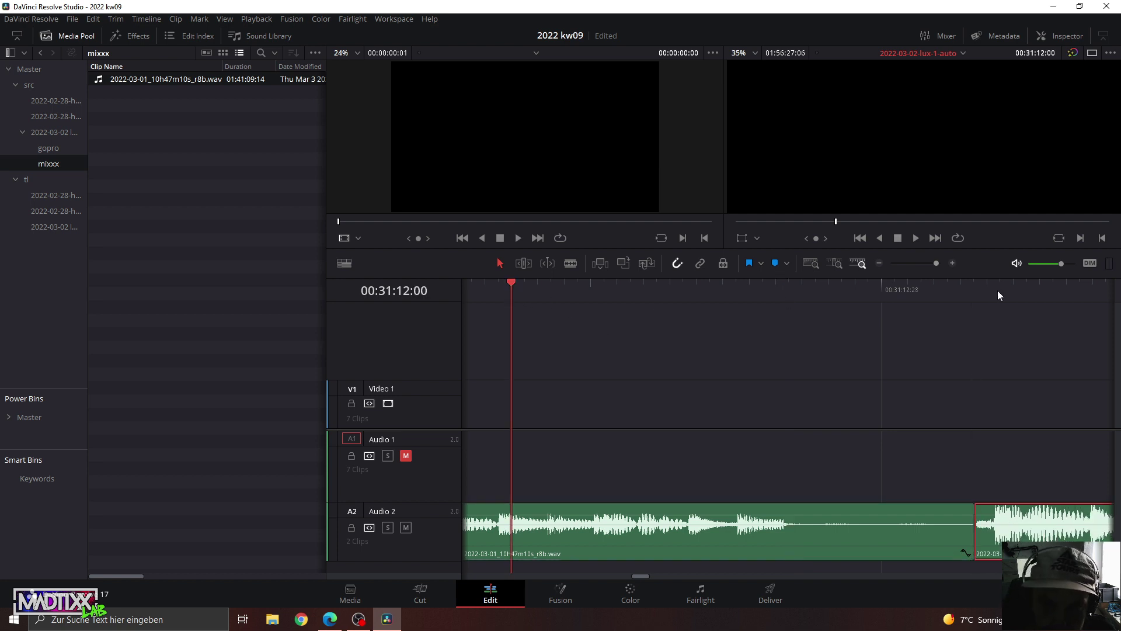
left_click_drag(936, 264, 926, 264)
Audition the join, then move the second mix clip later and extend the first clip's end.
left_click(702, 293)
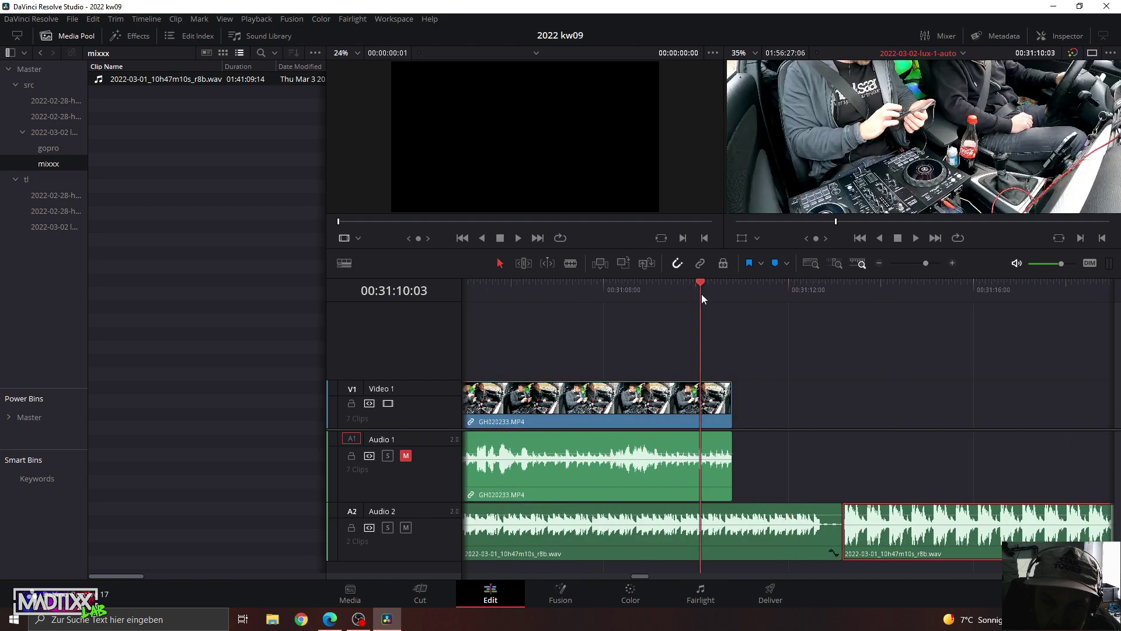
key("space")
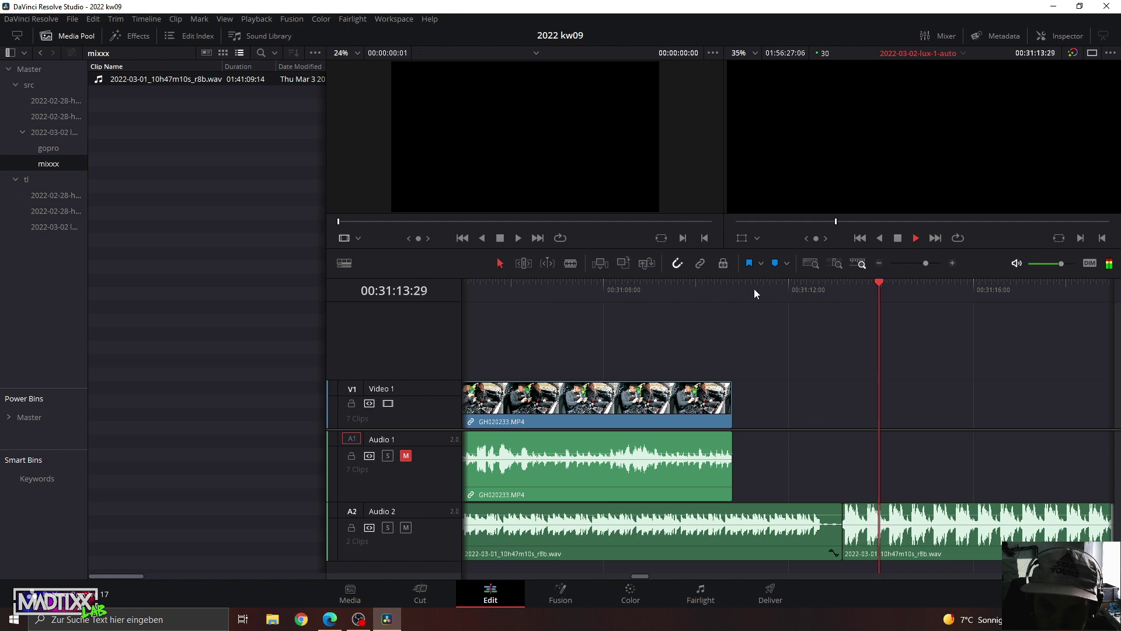
left_click(737, 289)
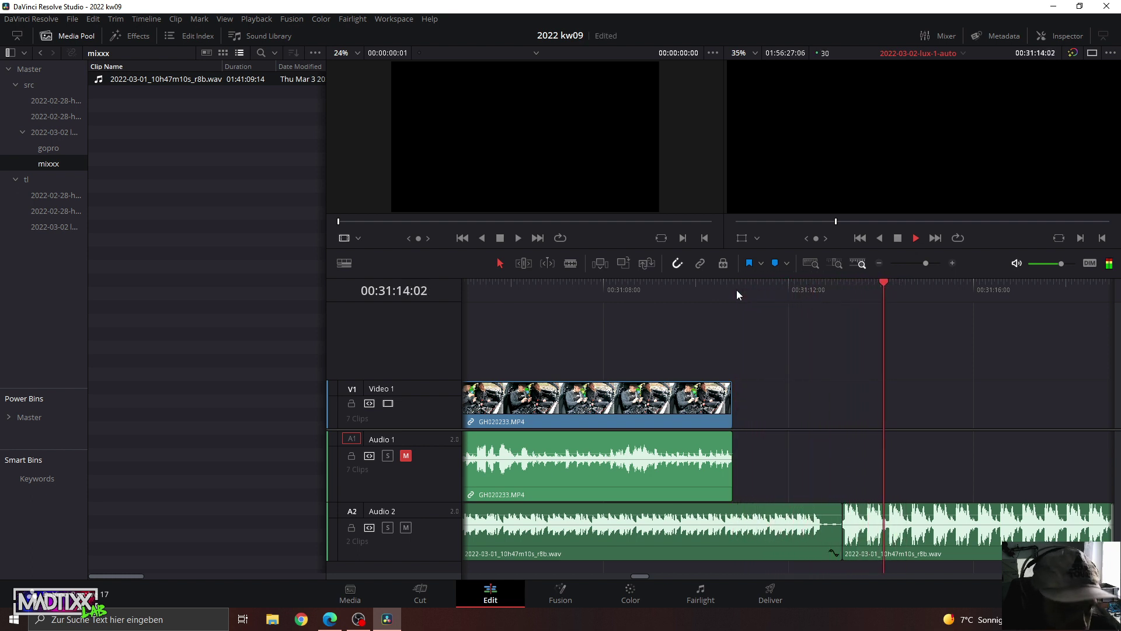
key("space")
left_click_drag(943, 517, 1023, 515)
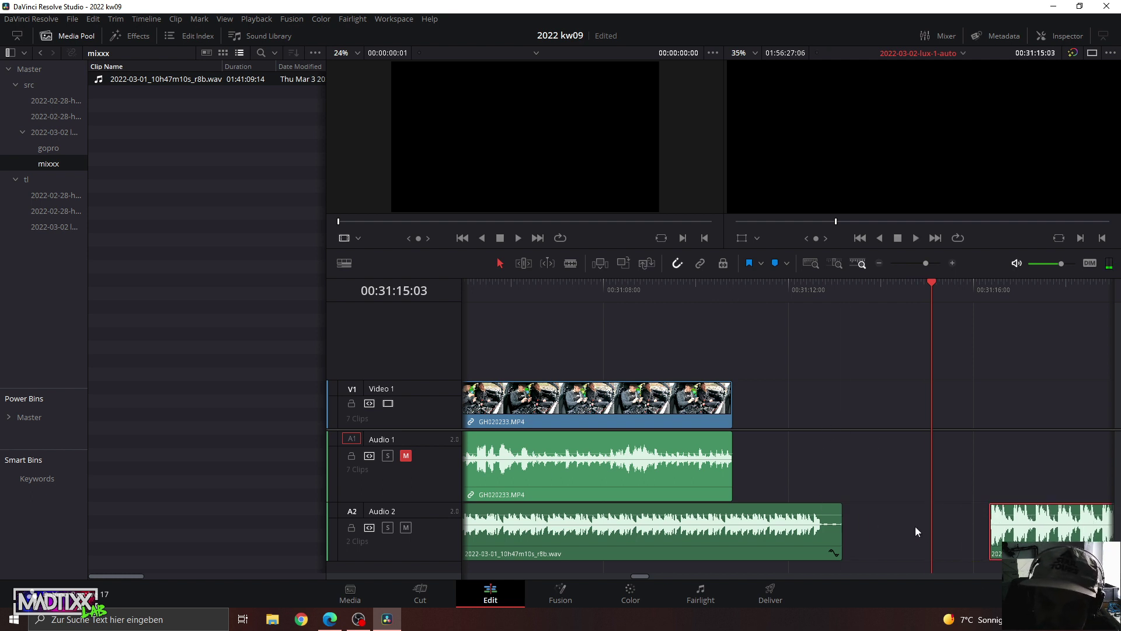
left_click_drag(835, 526, 941, 526)
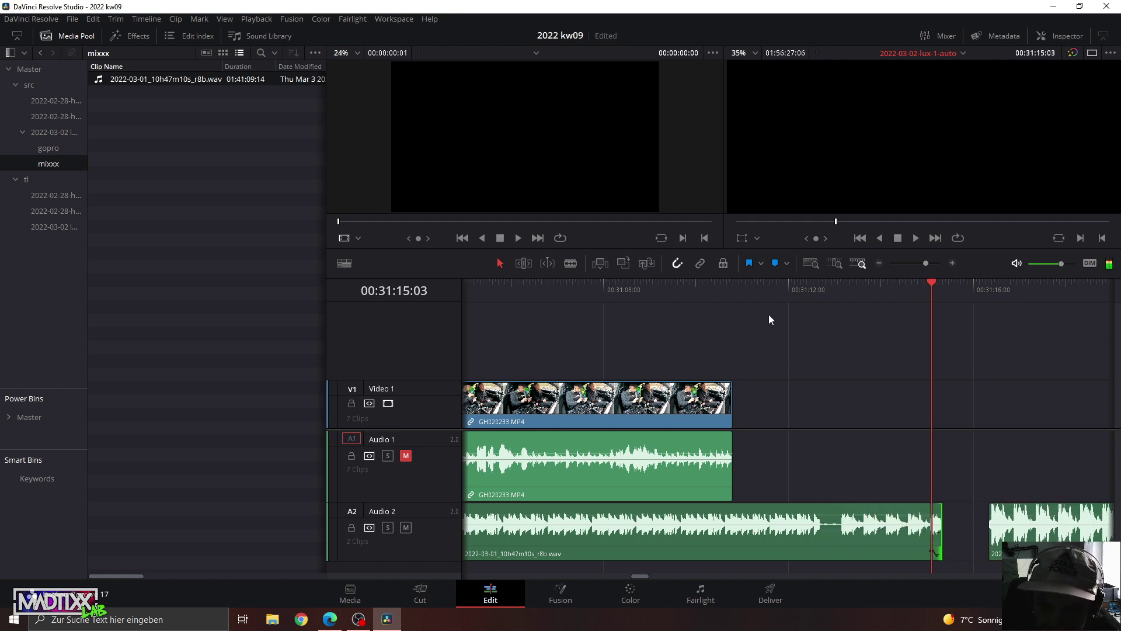
Audition the extension, push the second mix clip further right and lengthen the first clip again.
left_click(724, 289)
key("space")
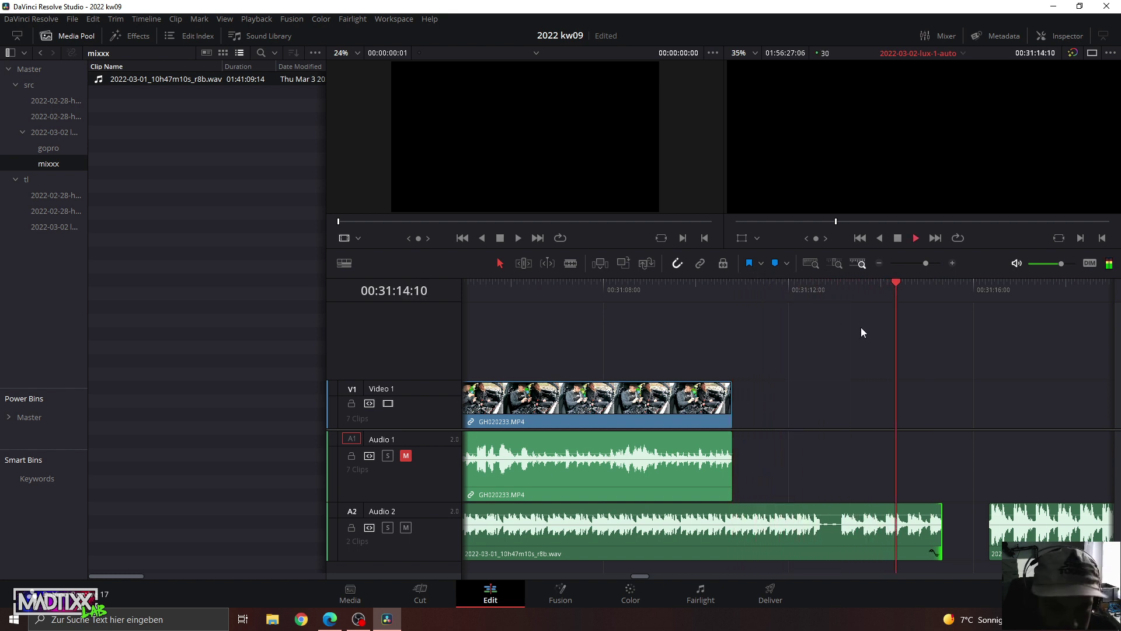
left_click(767, 295)
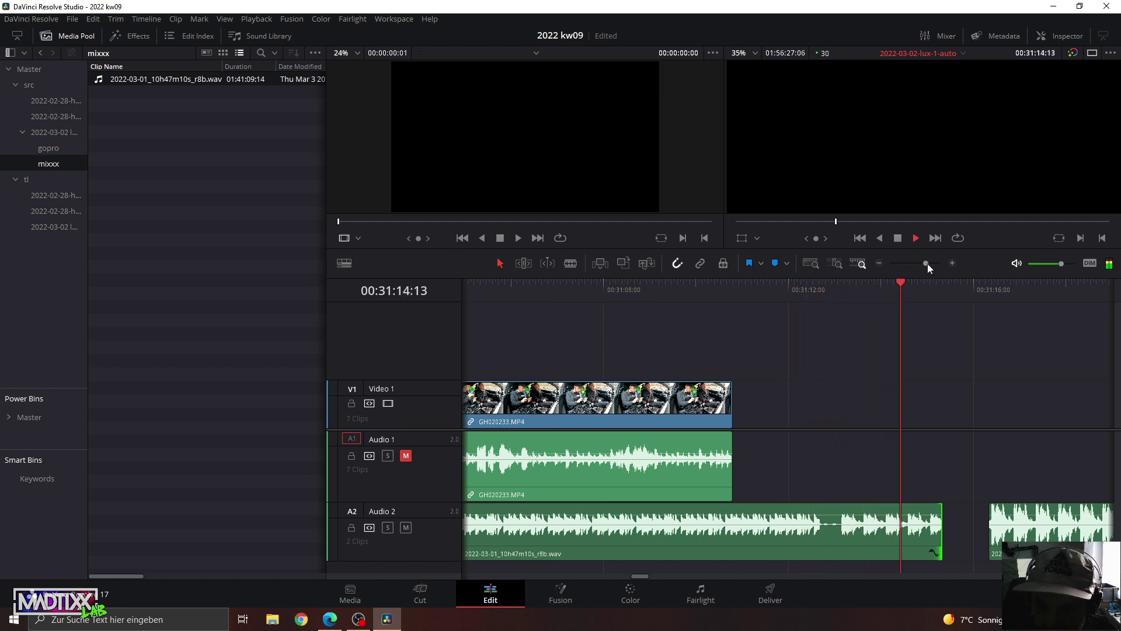
key("space")
left_click_drag(1015, 524, 1086, 524)
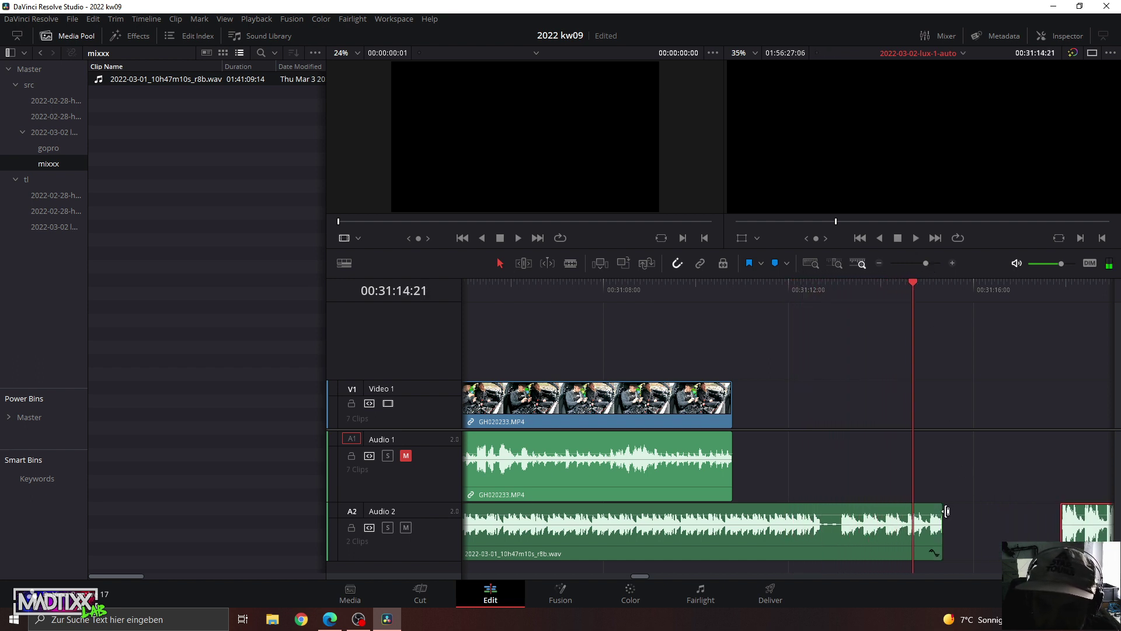
left_click_drag(938, 519, 1007, 518)
Pick the cut frame at 00:31:15:16 and trim the first mix clip's end to it.
left_click(746, 295)
key("space")
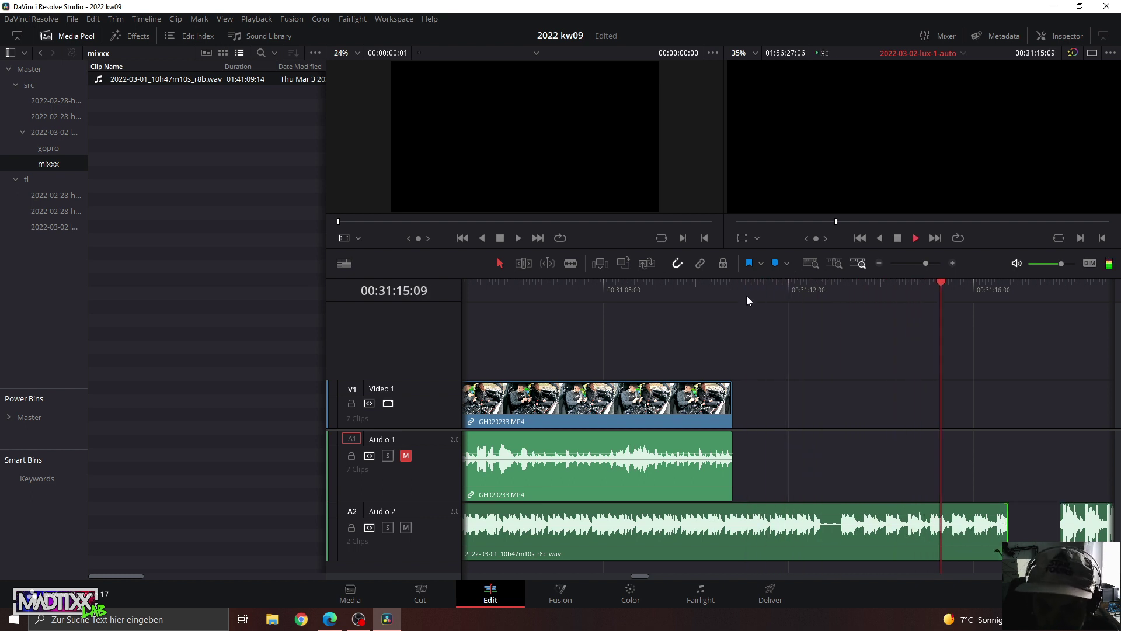
left_click(849, 290)
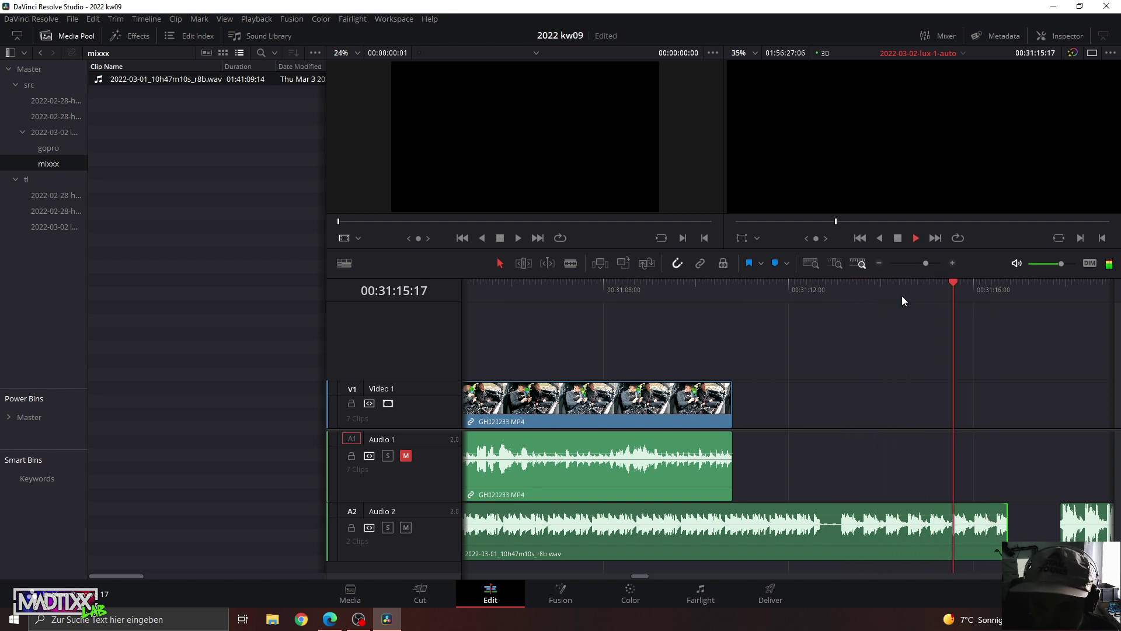
key("space")
mouse_move(951, 288)
left_mouse_down()
mouse_move(943, 286)
mouse_move(952, 290)
left_mouse_up()
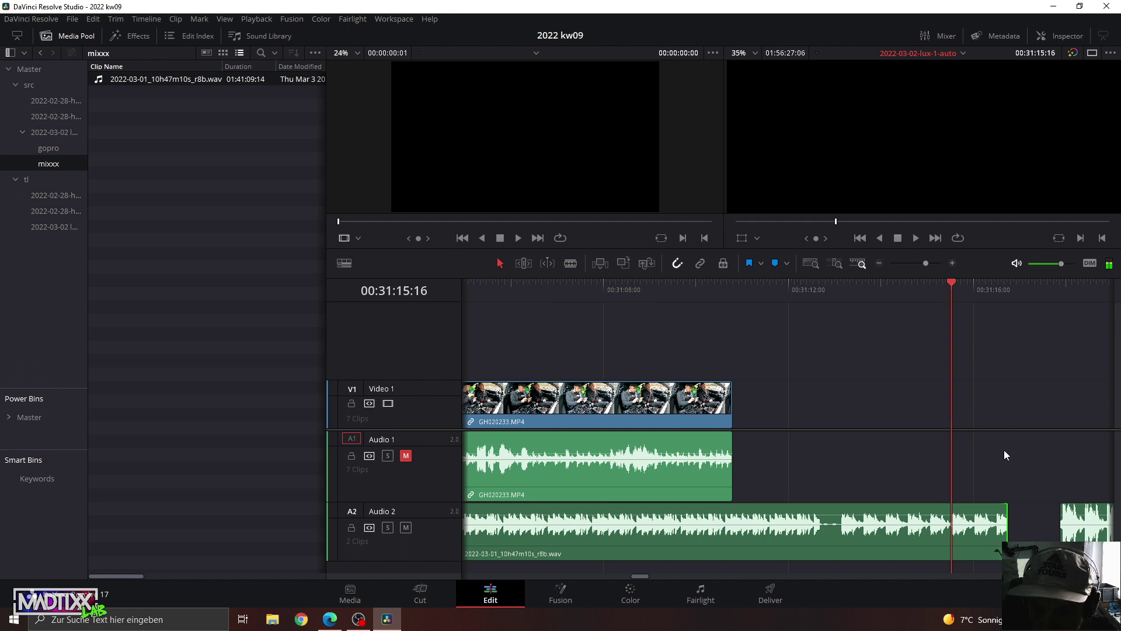
left_click_drag(999, 511, 951, 511)
Replay the trimmed ending and zoom out to show both mix clips and the video.
left_click_drag(926, 263, 940, 264)
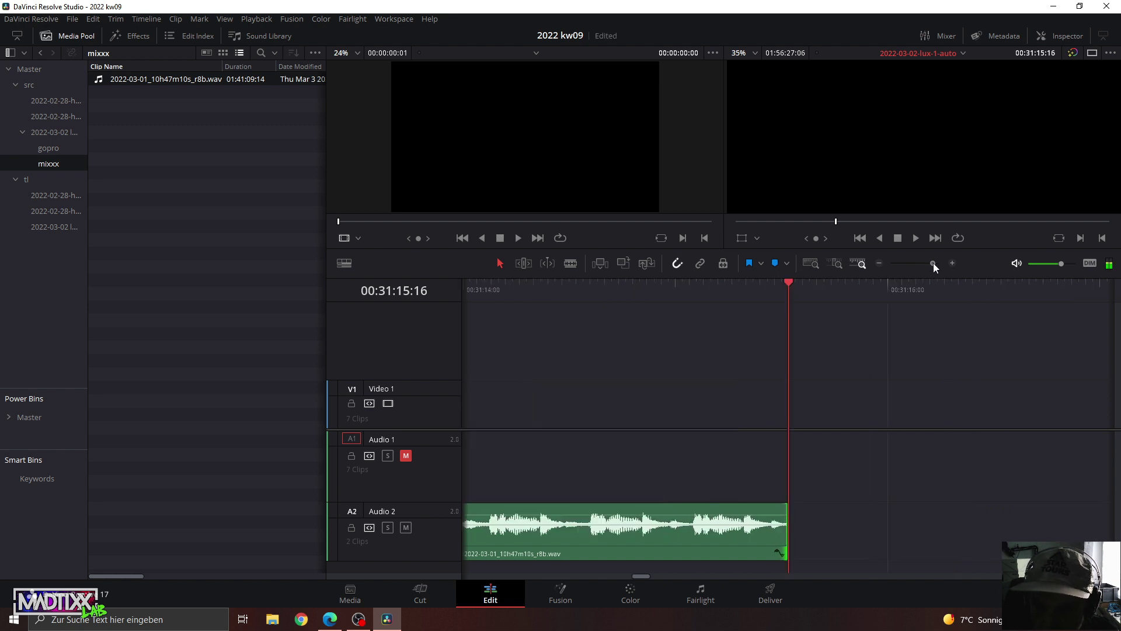
left_click_drag(559, 289, 528, 289)
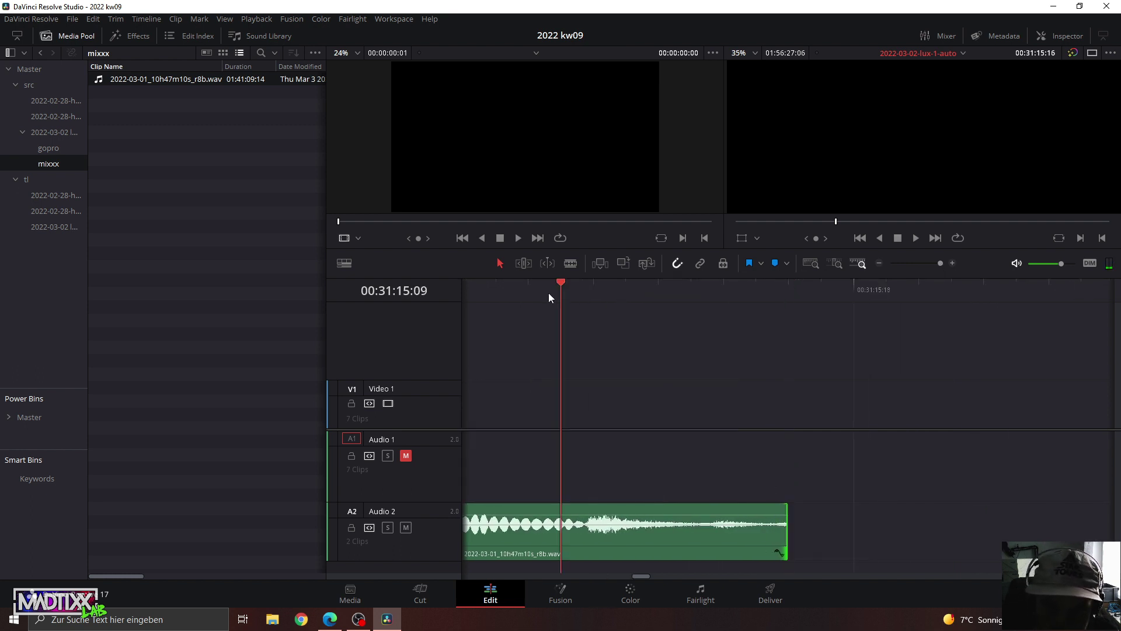
left_click(934, 262)
left_click(621, 279)
key("space")
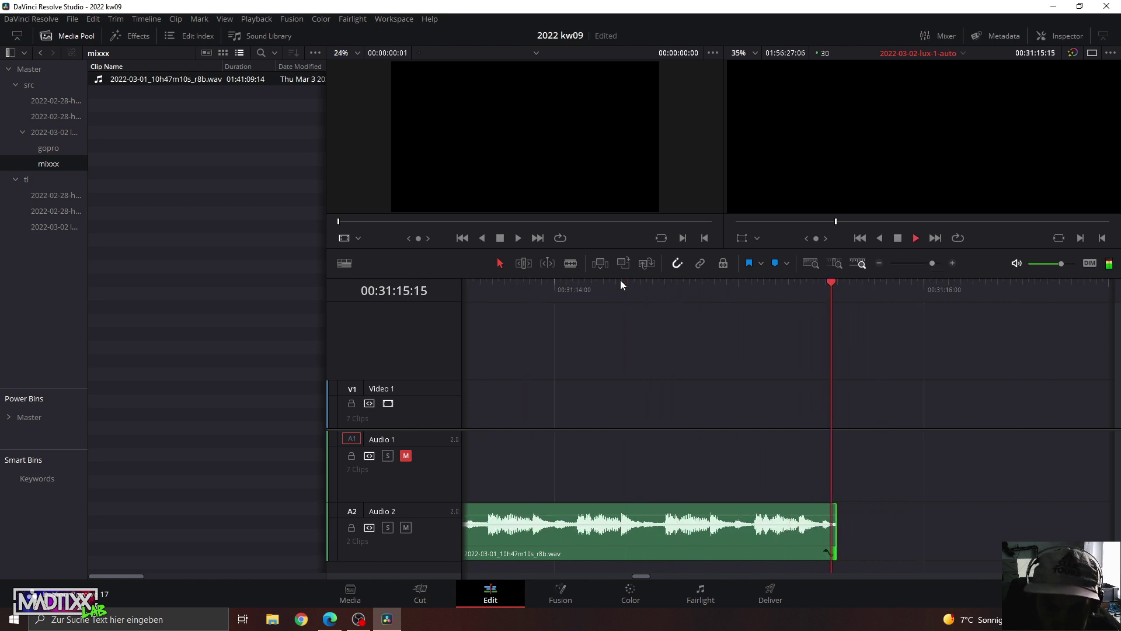
left_click(620, 279)
left_click(504, 281)
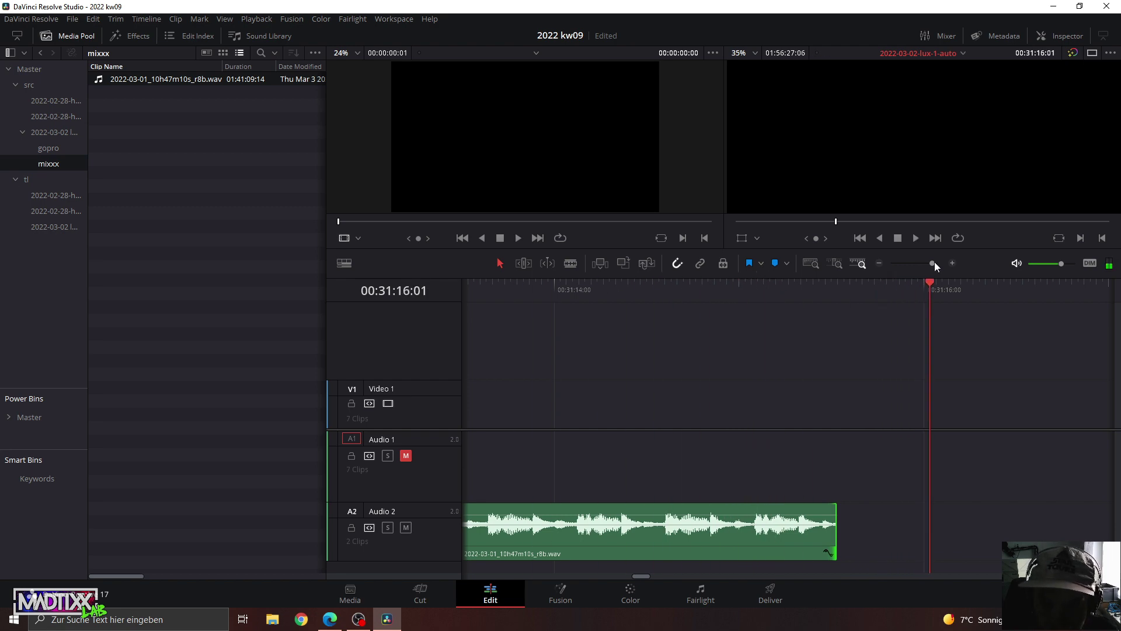
left_click_drag(934, 263, 923, 264)
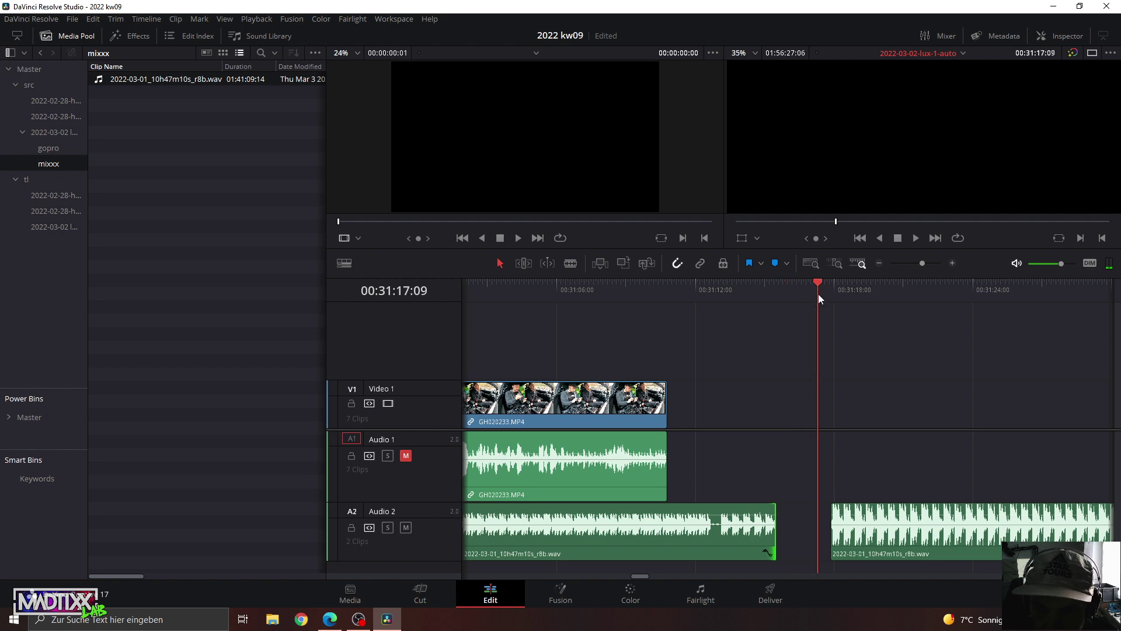
Zoom into the A2 mix and move the playhead between about 00:33:01 and 00:33:22.
mouse_move(923, 263)
left_mouse_down()
mouse_move(906, 262)
mouse_move(916, 264)
left_mouse_up()
left_click(919, 294)
left_click(723, 294)
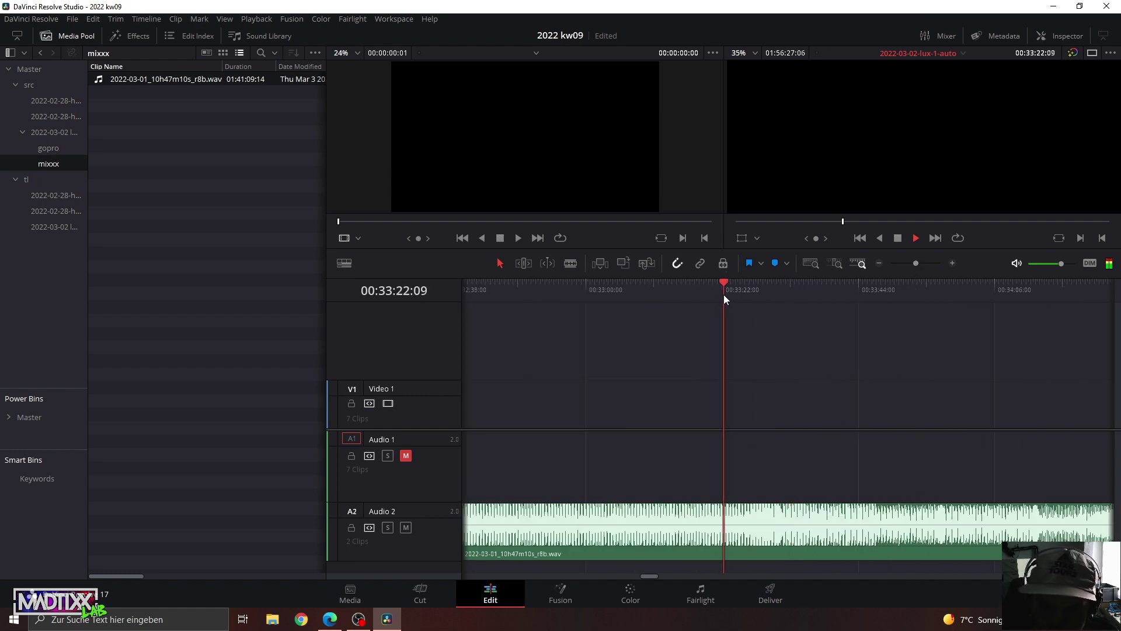
left_click(593, 295)
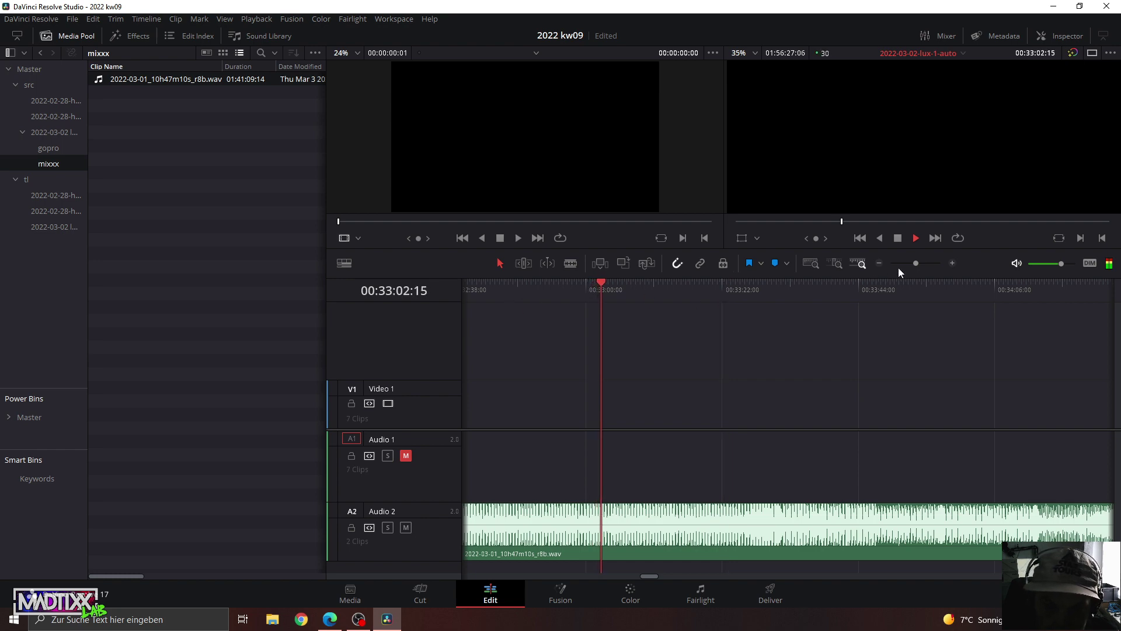
left_click_drag(916, 263, 924, 265)
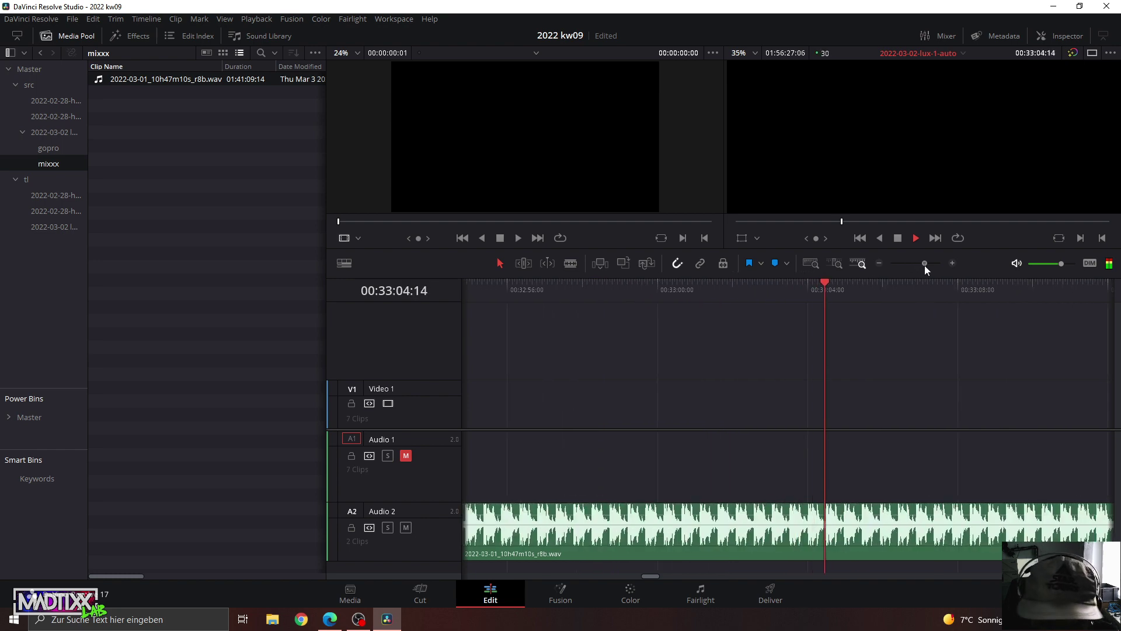
left_click_drag(925, 266, 920, 264)
left_click(885, 297)
left_click(929, 282)
left_click(725, 295)
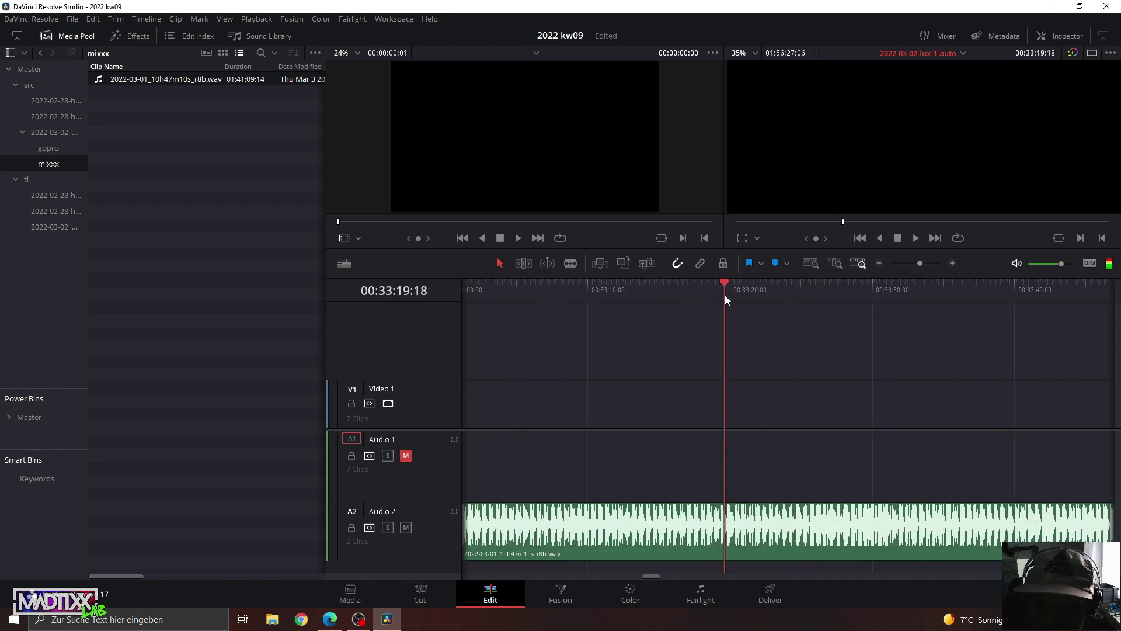
Listen repeatedly from about 00:33:13–00:33:17 and park the playhead at 00:33:17:29.
key("space")
left_click(689, 288)
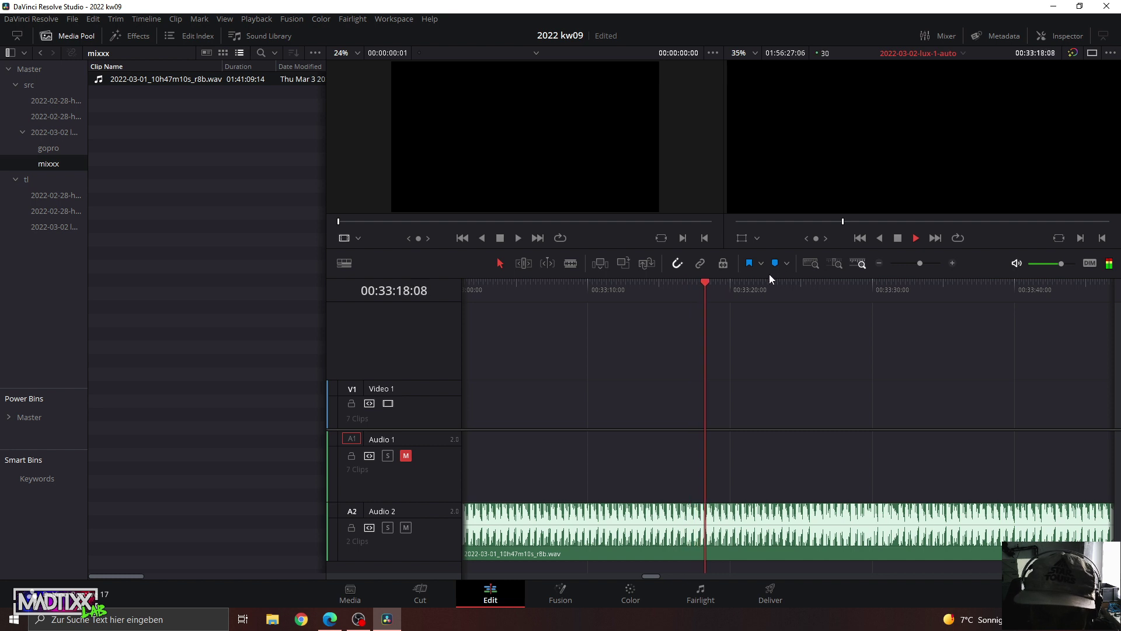
key("space")
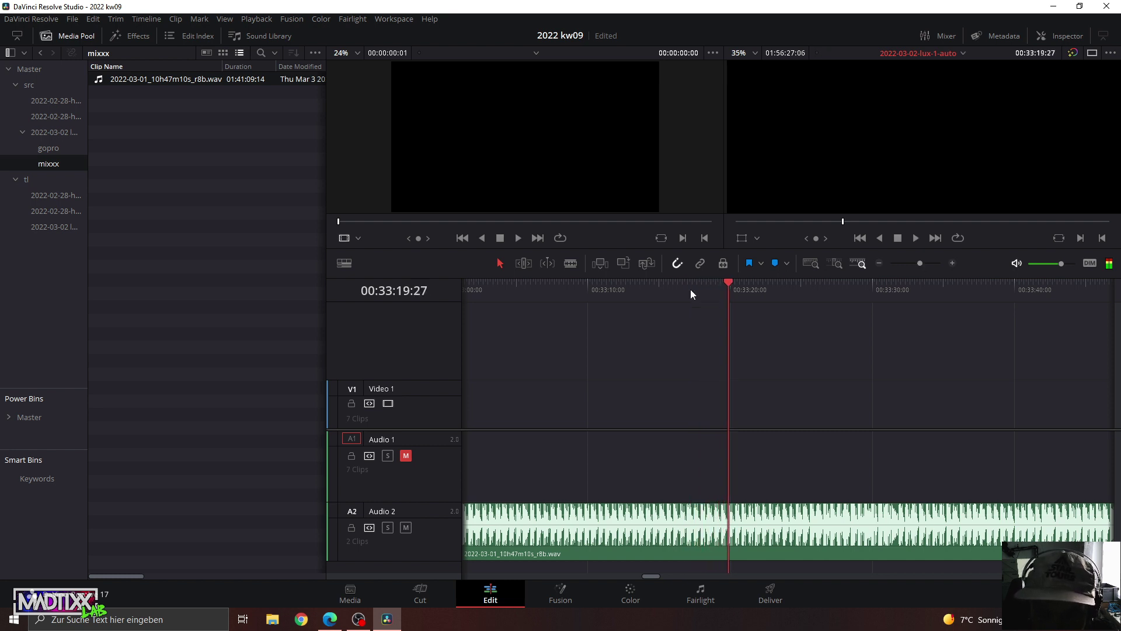
left_click(690, 290)
key("space")
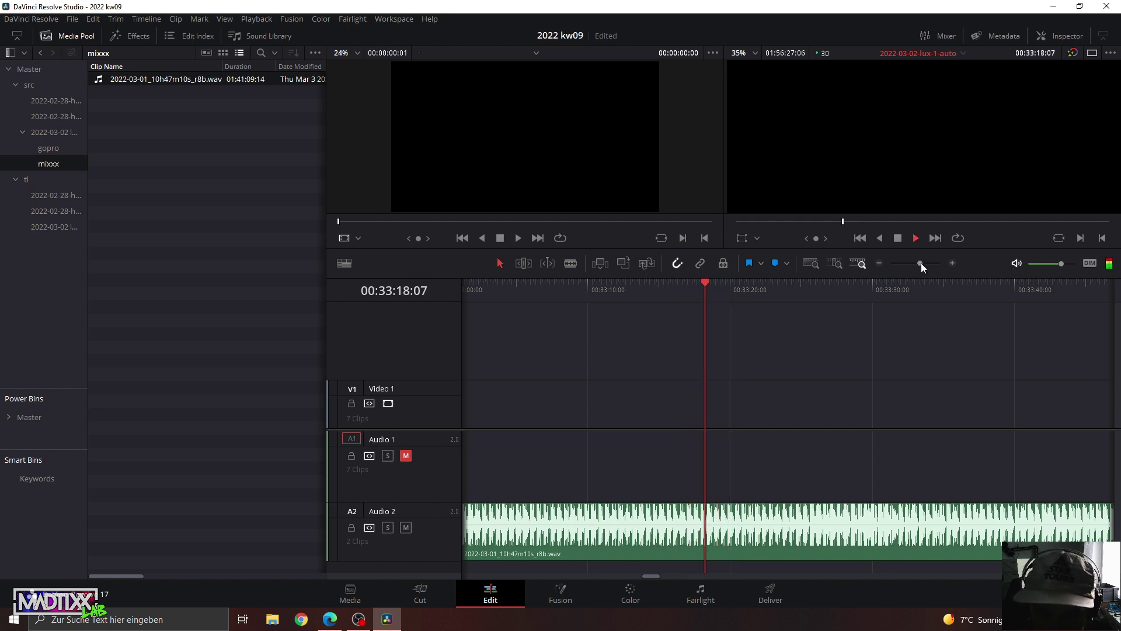
left_click(640, 294)
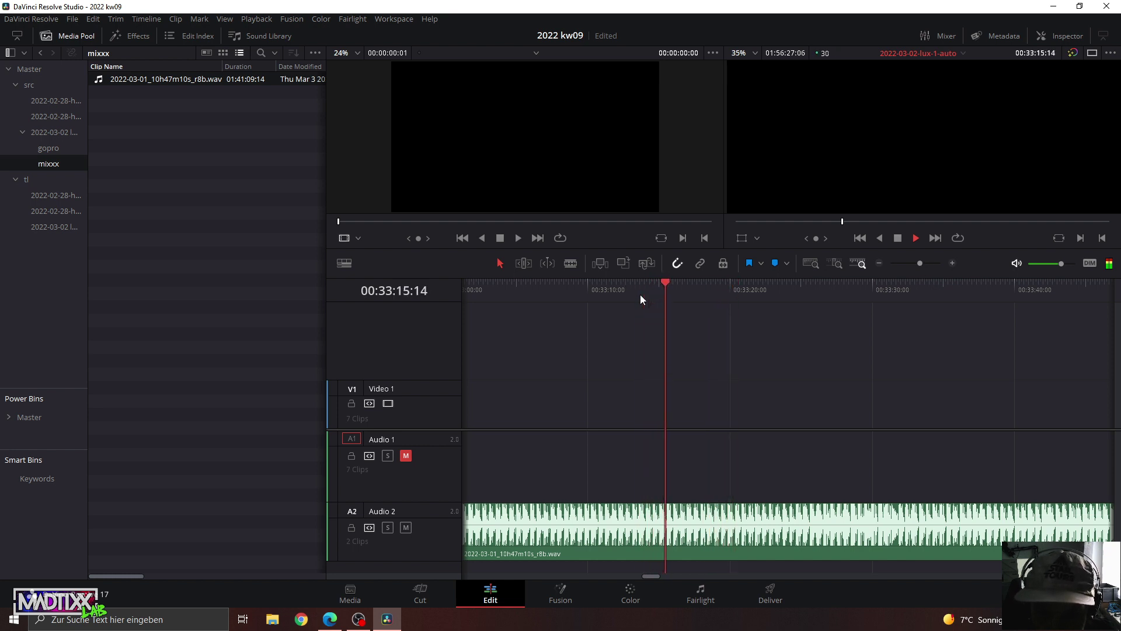
left_click(640, 294)
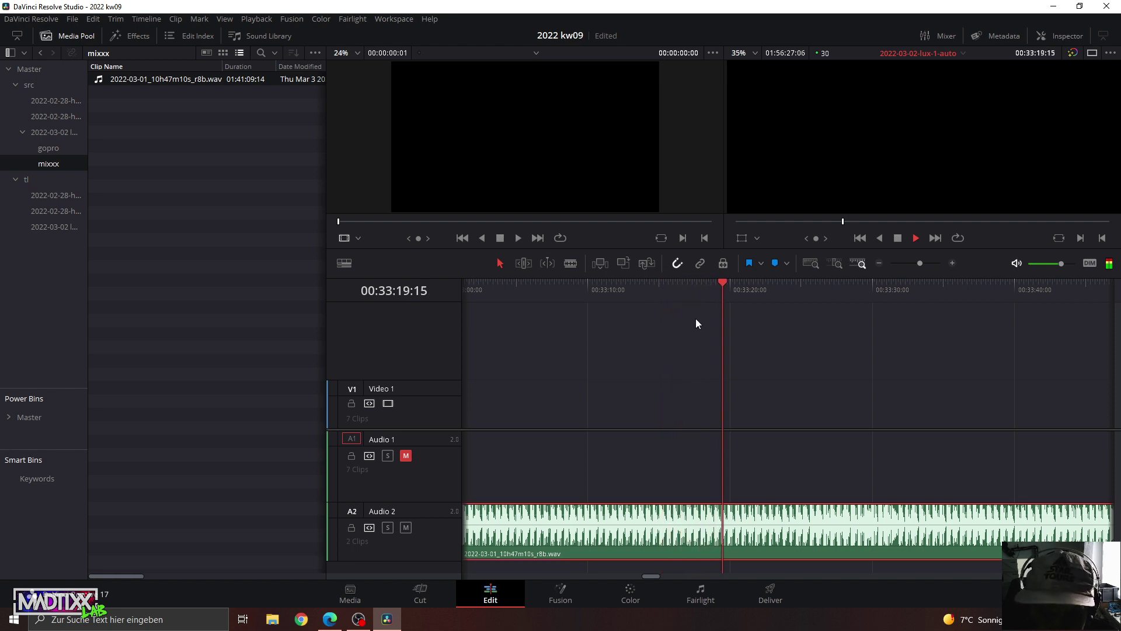
left_click(683, 292)
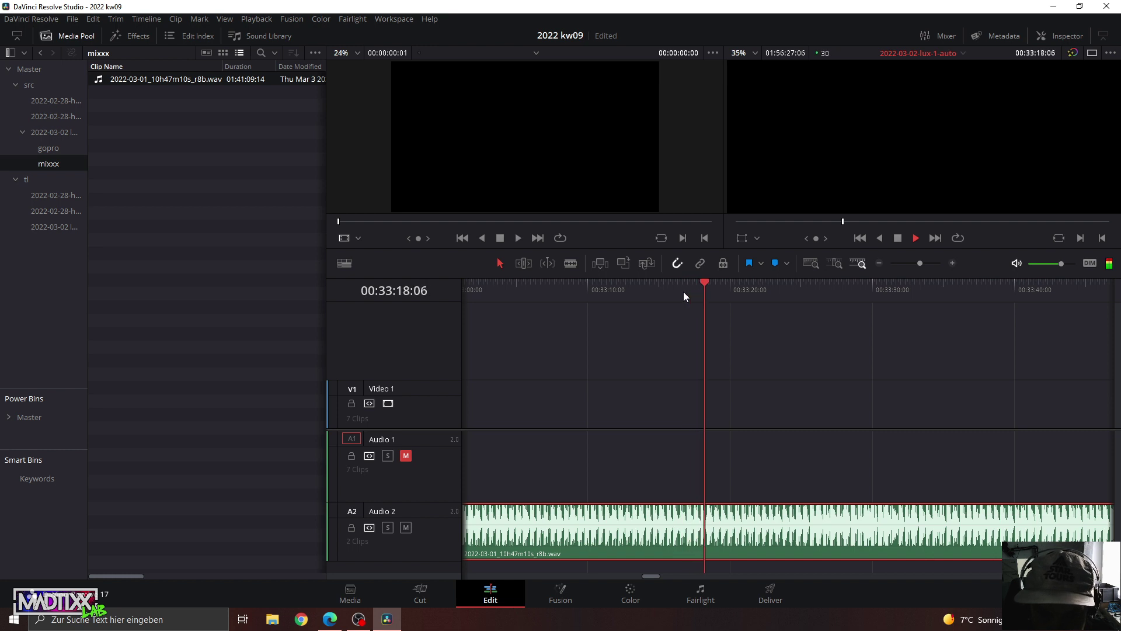
left_click(683, 292)
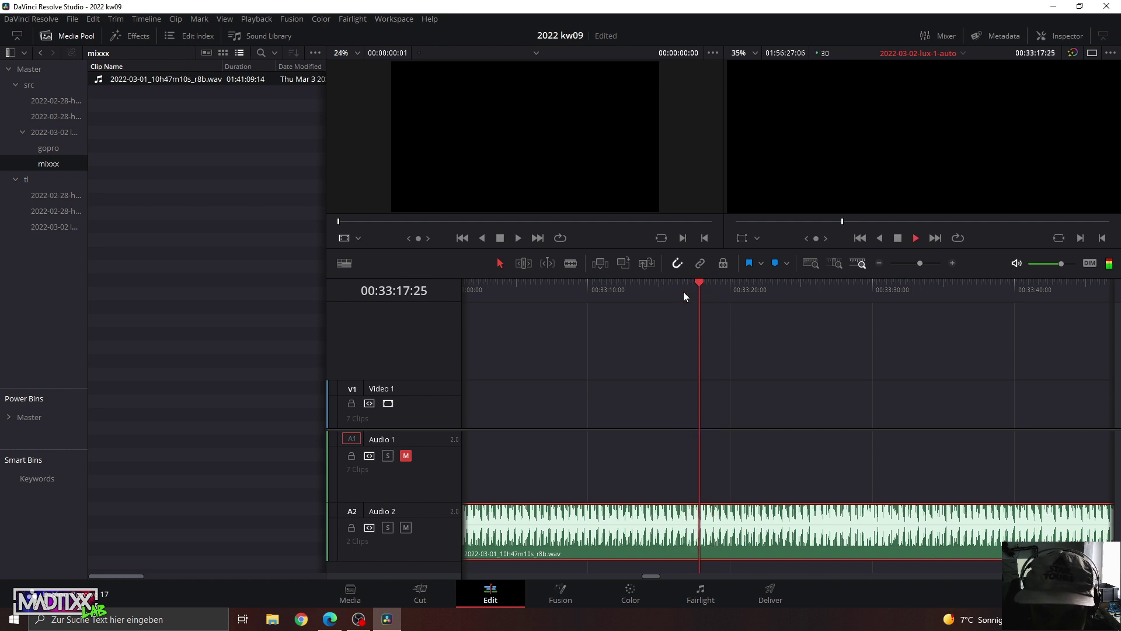
left_click(702, 284)
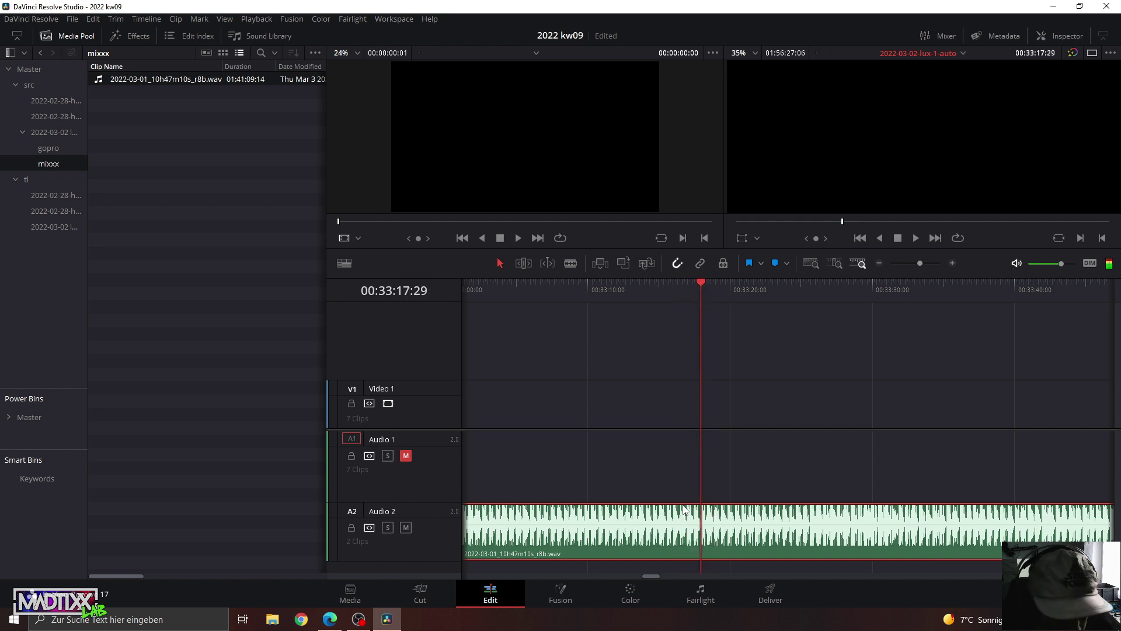
key("b")
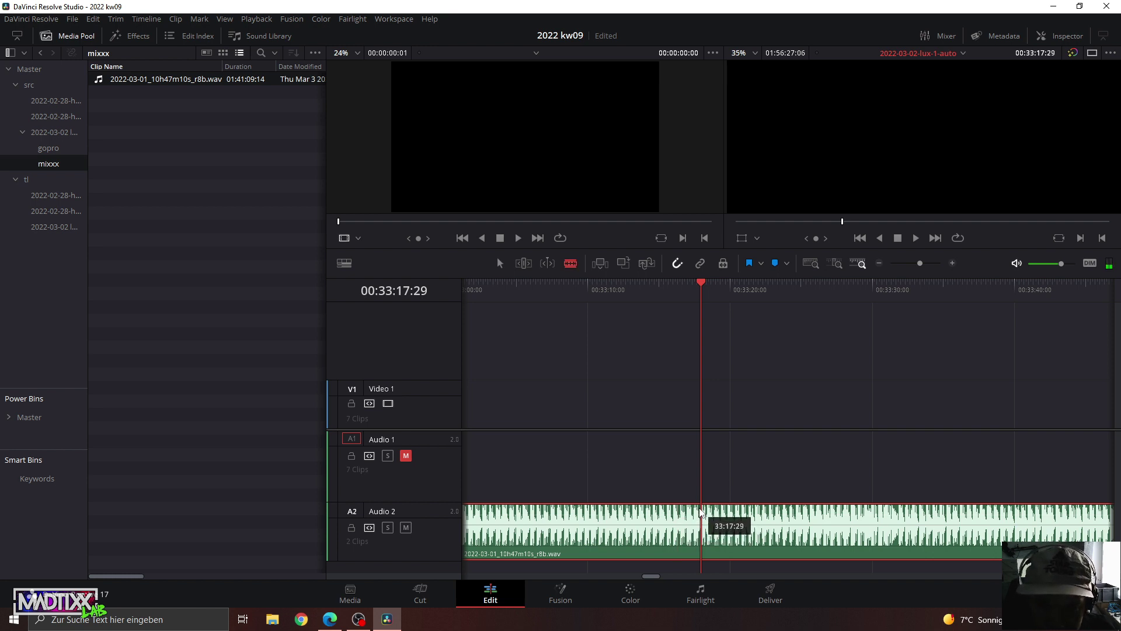
Cut the A2 mix at the playhead and delete the part before the cut.
left_click(702, 540)
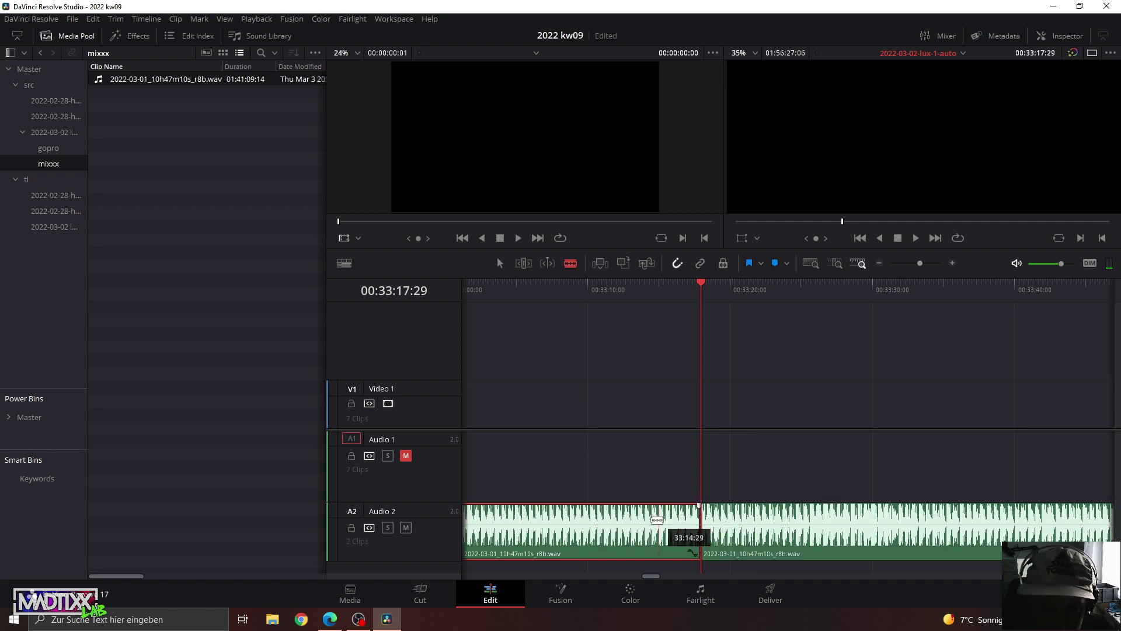
key("a")
left_click(618, 526)
key("Delete")
Slide the remaining mix clip left so it butts against the earlier A2 clip.
left_click_drag(920, 263, 909, 263)
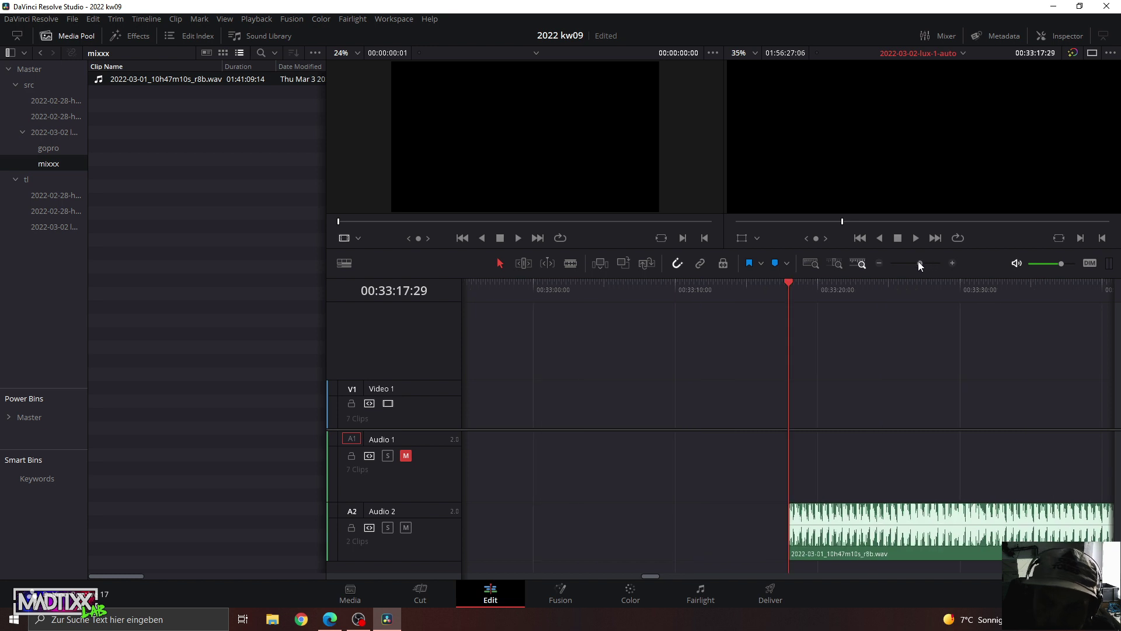
left_click_drag(856, 514, 775, 523)
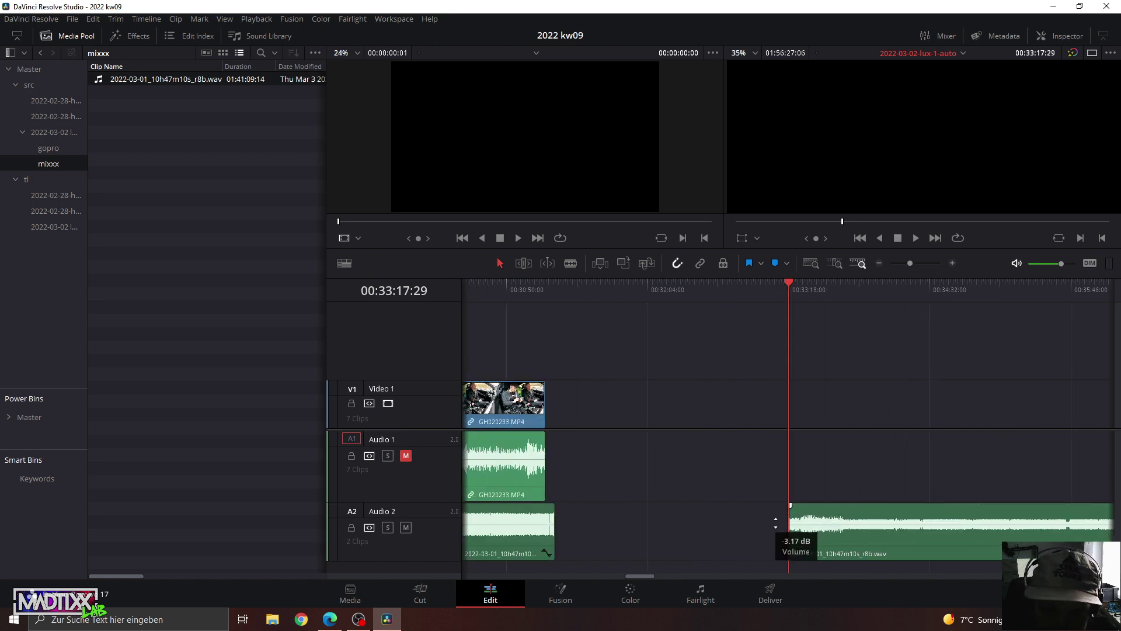
key("ctrl+z")
left_click_drag(859, 516, 624, 543)
left_click(522, 290)
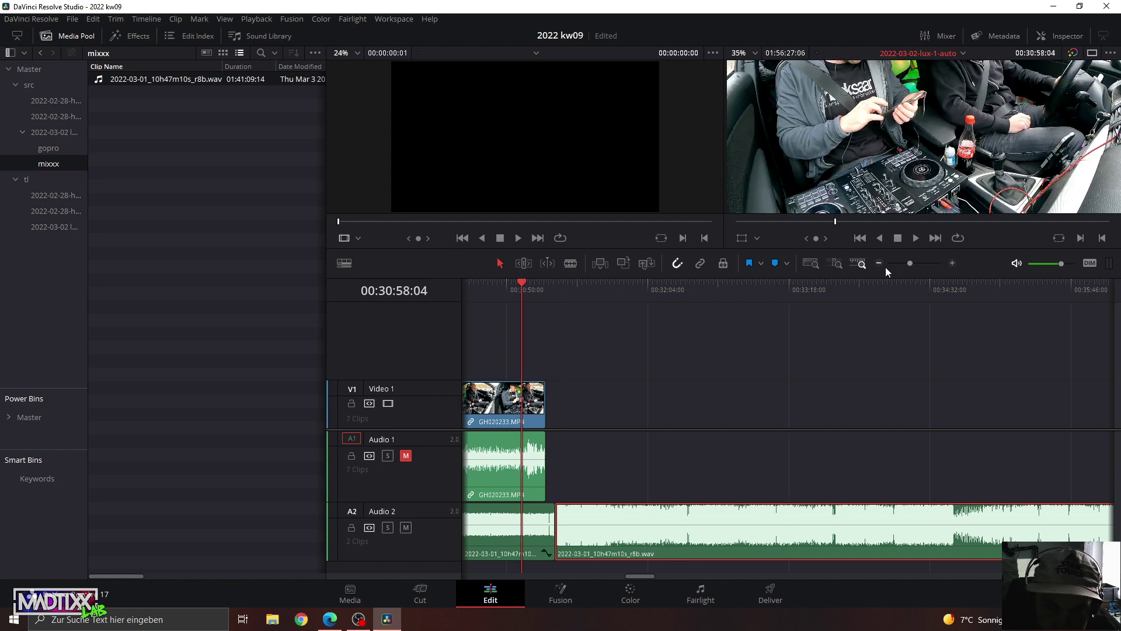
left_click_drag(909, 263, 927, 265)
left_click(929, 288)
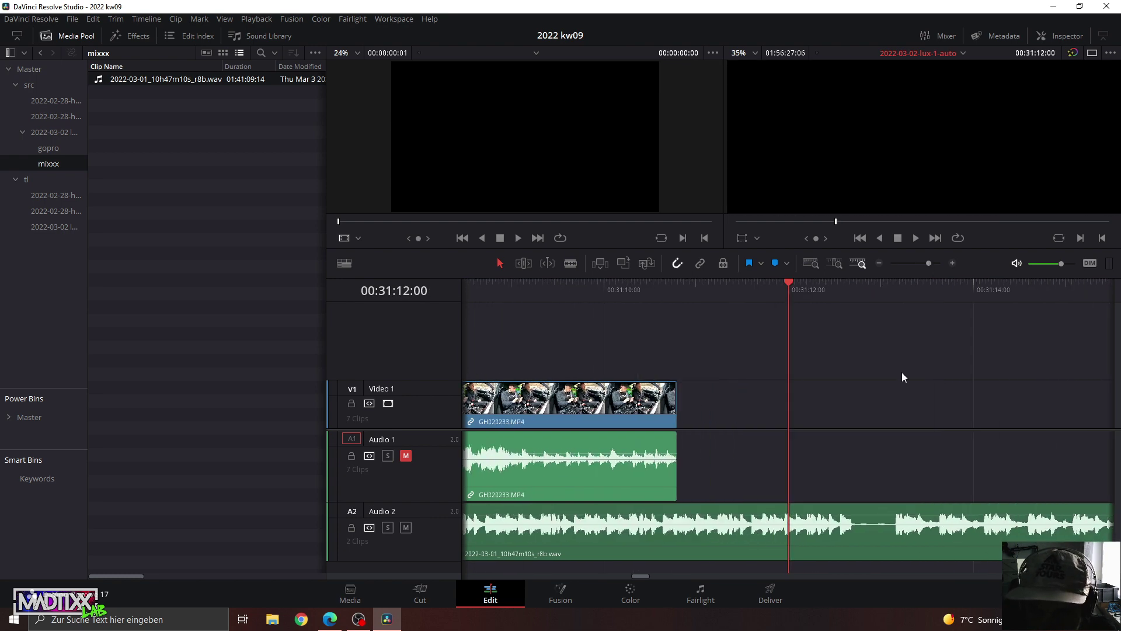
left_click(678, 478)
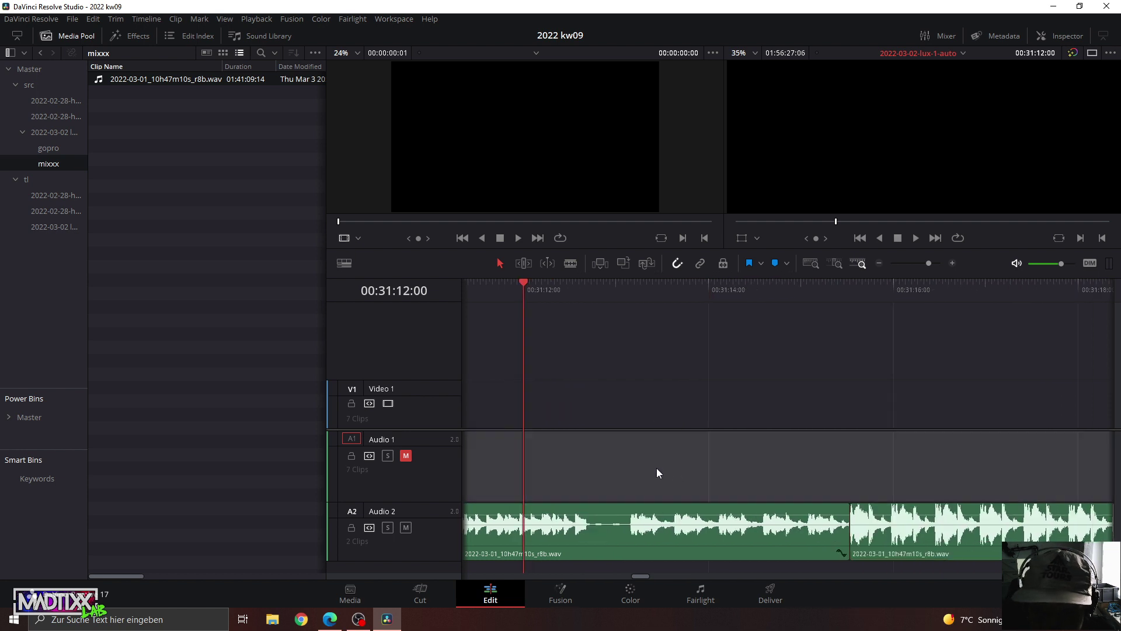
key("space")
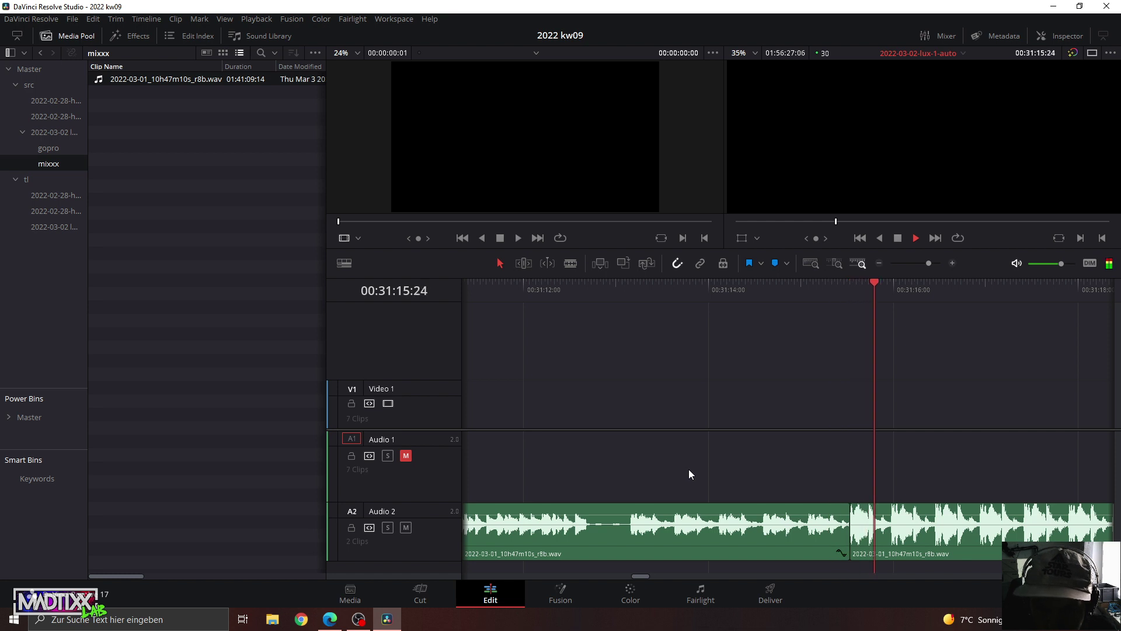
key("space")
left_click(808, 289)
key("space")
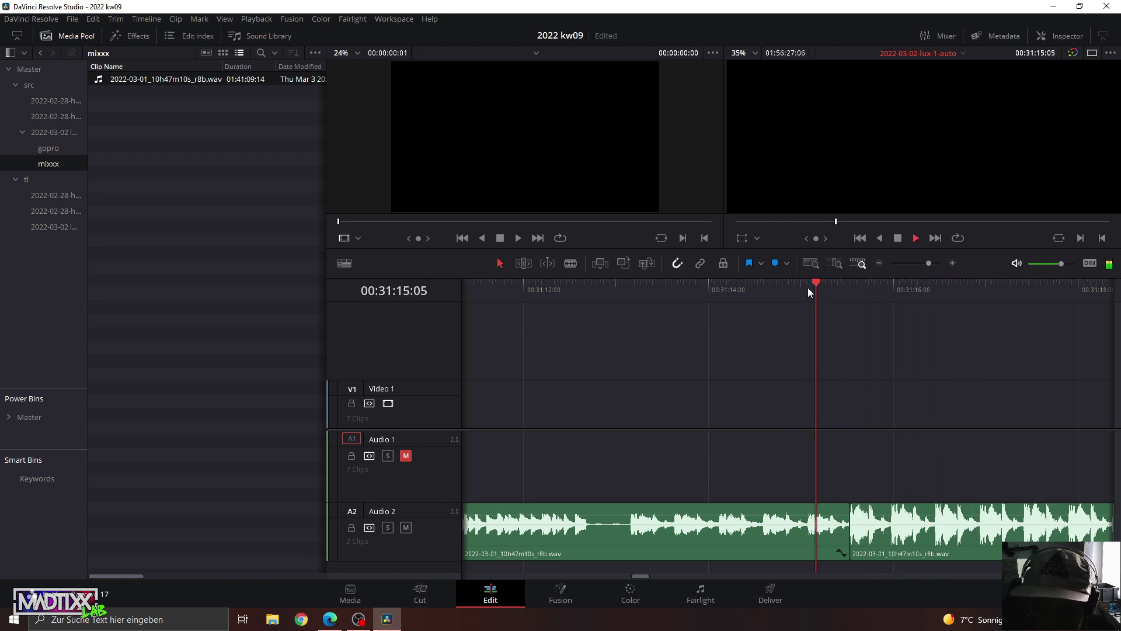
key("space")
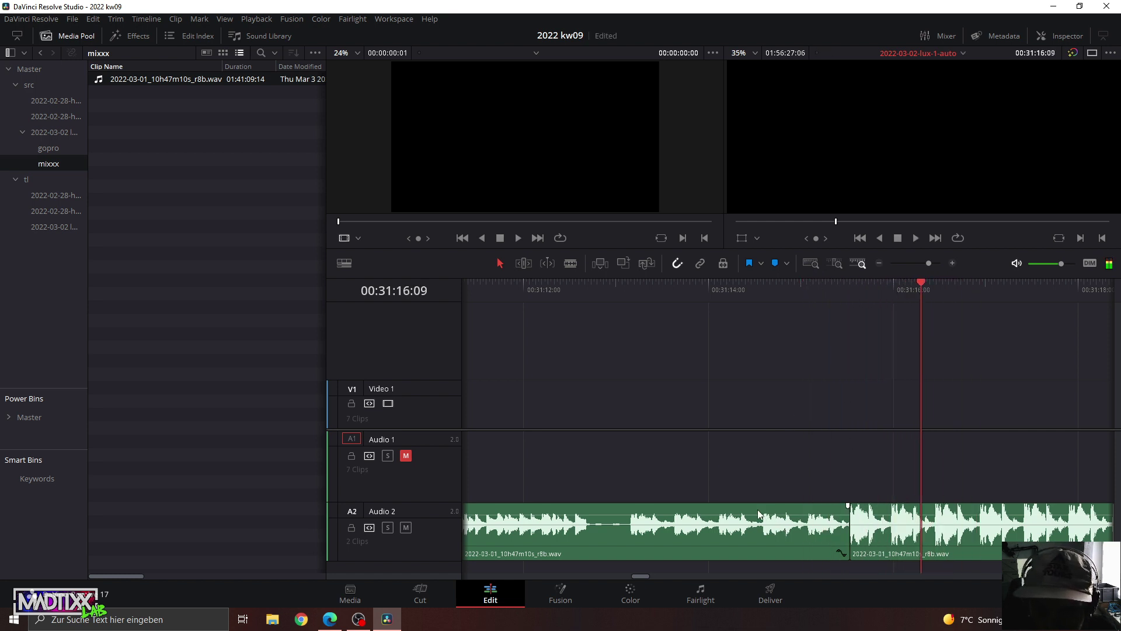
left_click(736, 520)
left_click_drag(929, 265, 921, 264)
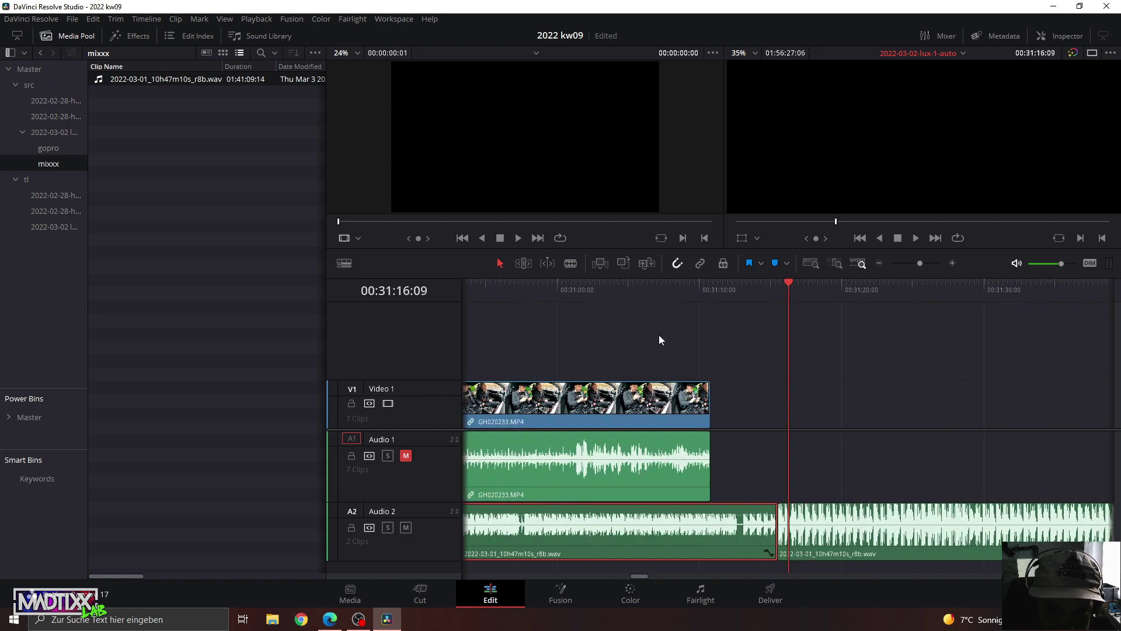
left_click(758, 294)
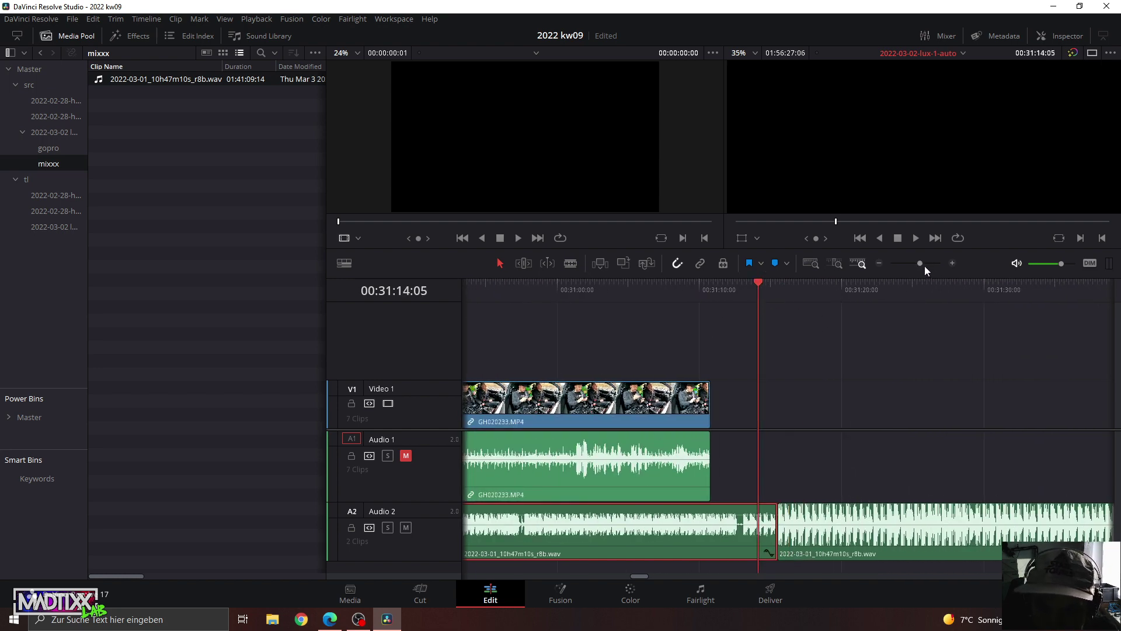
left_click_drag(921, 264, 929, 264)
key("space")
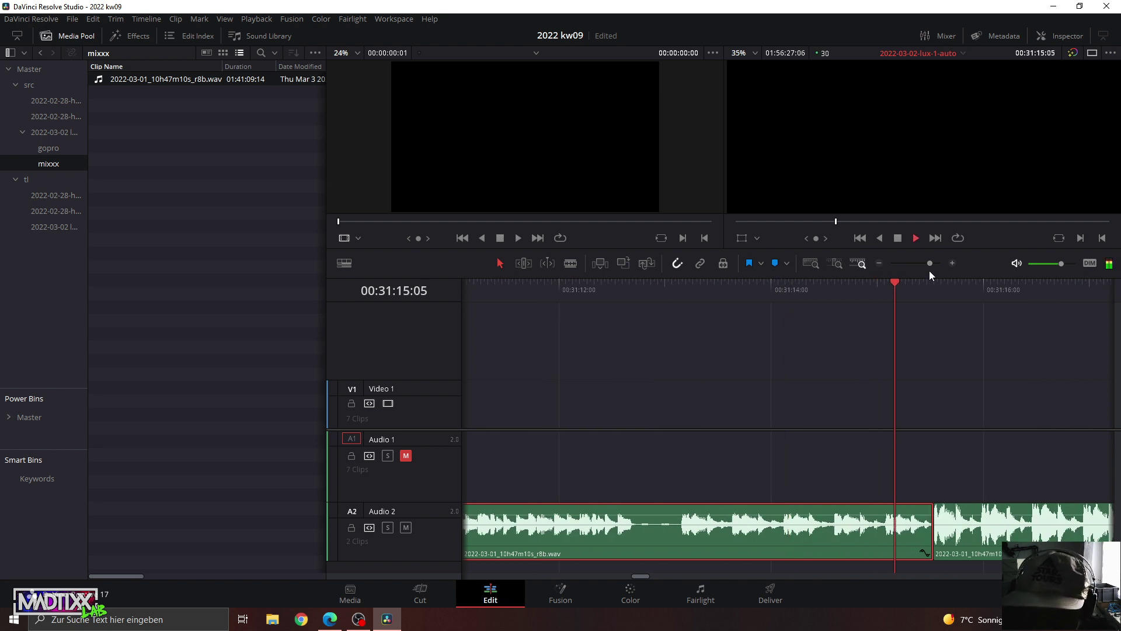
left_click(854, 298)
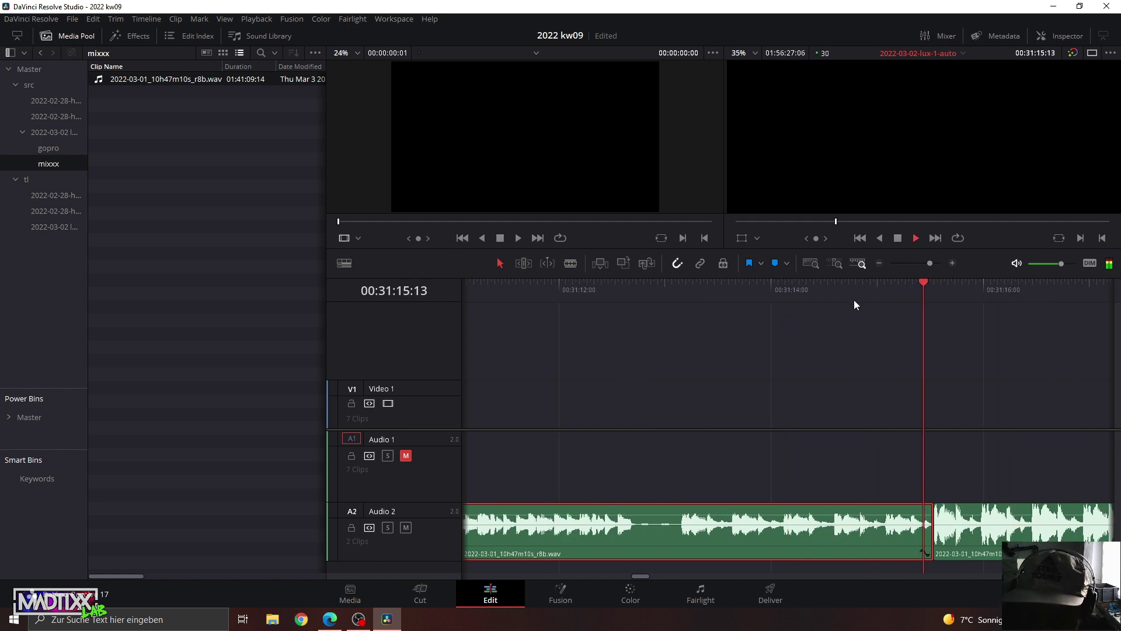
key("space")
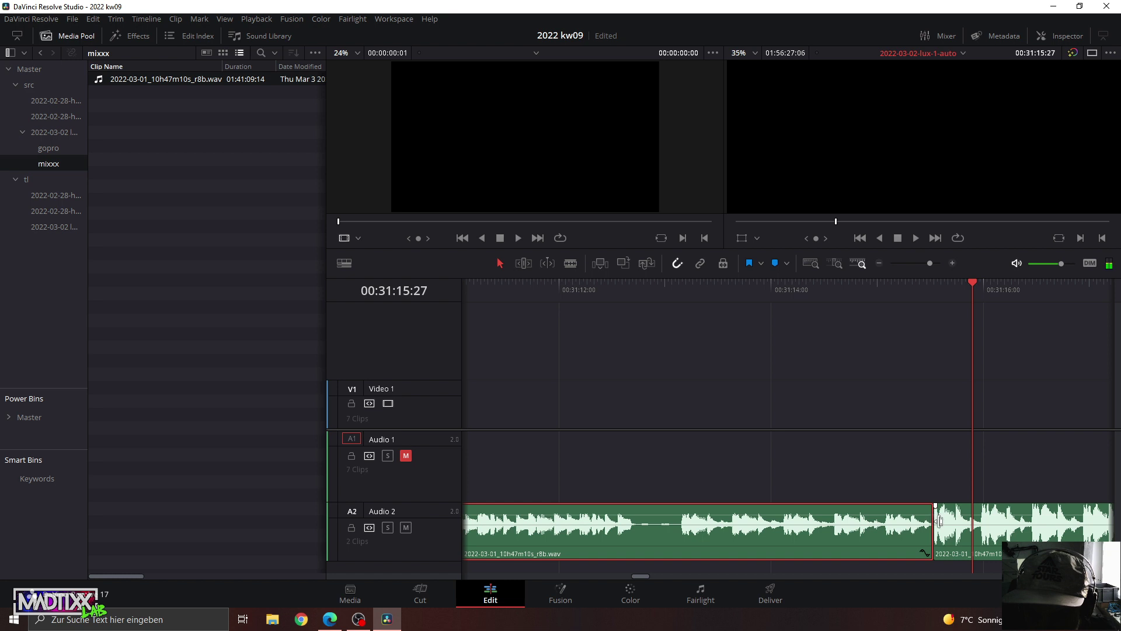
Trim the second mix clip's start, close the gap, and listen across the join near 00:31:13.
mouse_move(939, 522)
left_mouse_down()
mouse_move(992, 536)
mouse_move(969, 525)
left_mouse_up()
left_click(723, 283)
key("space")
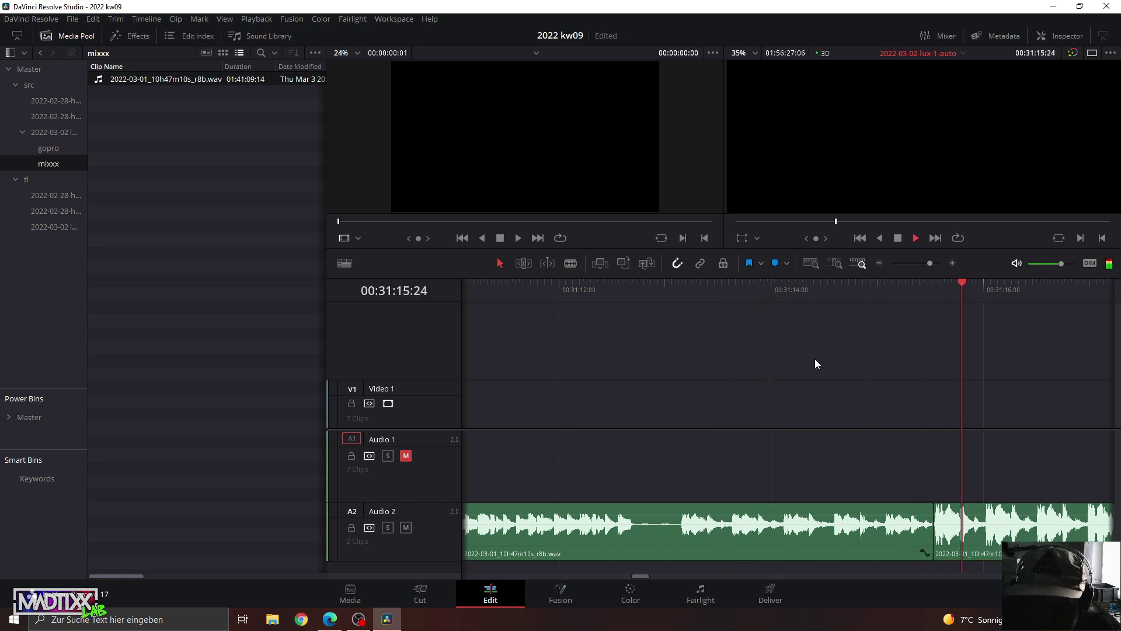
key("space")
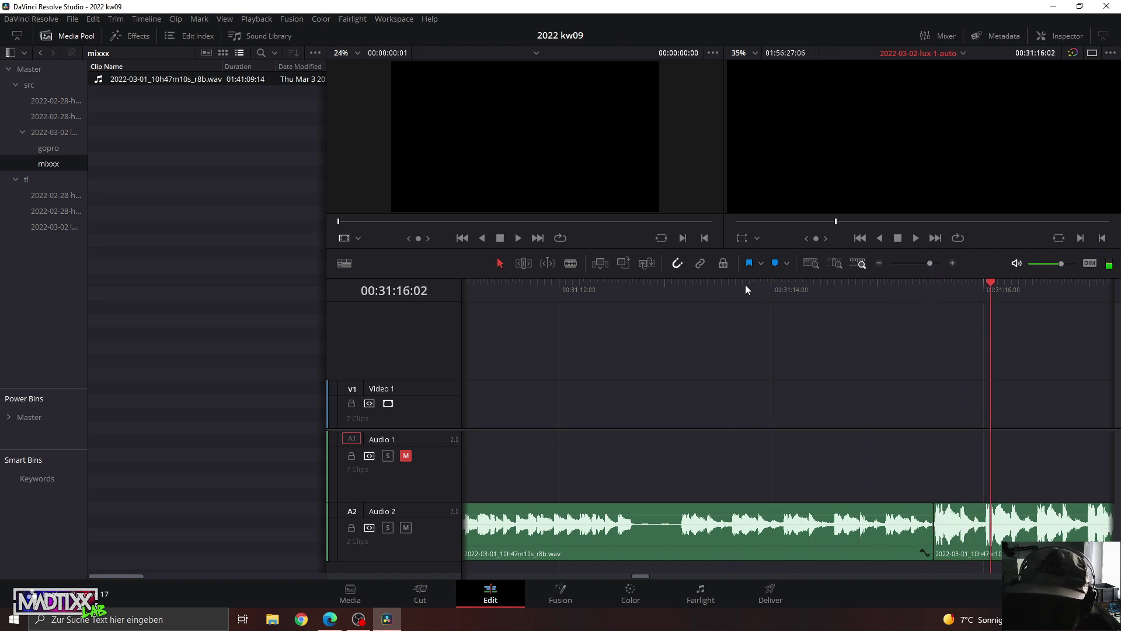
left_click(743, 285)
left_click(672, 290)
key("space")
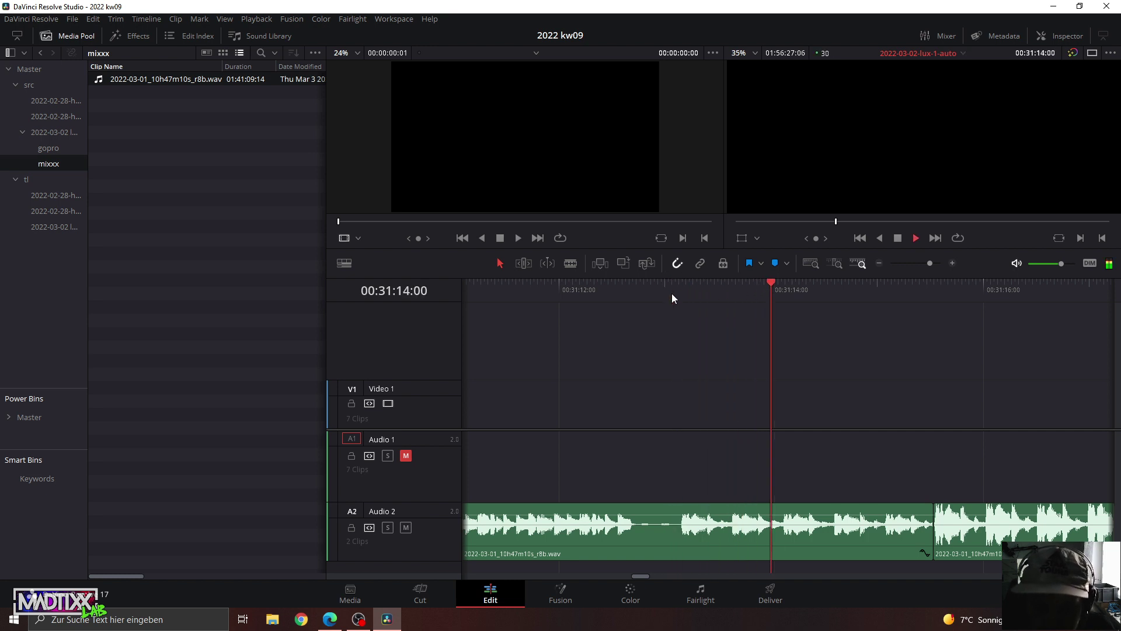
key("space")
left_click(830, 290)
key("space")
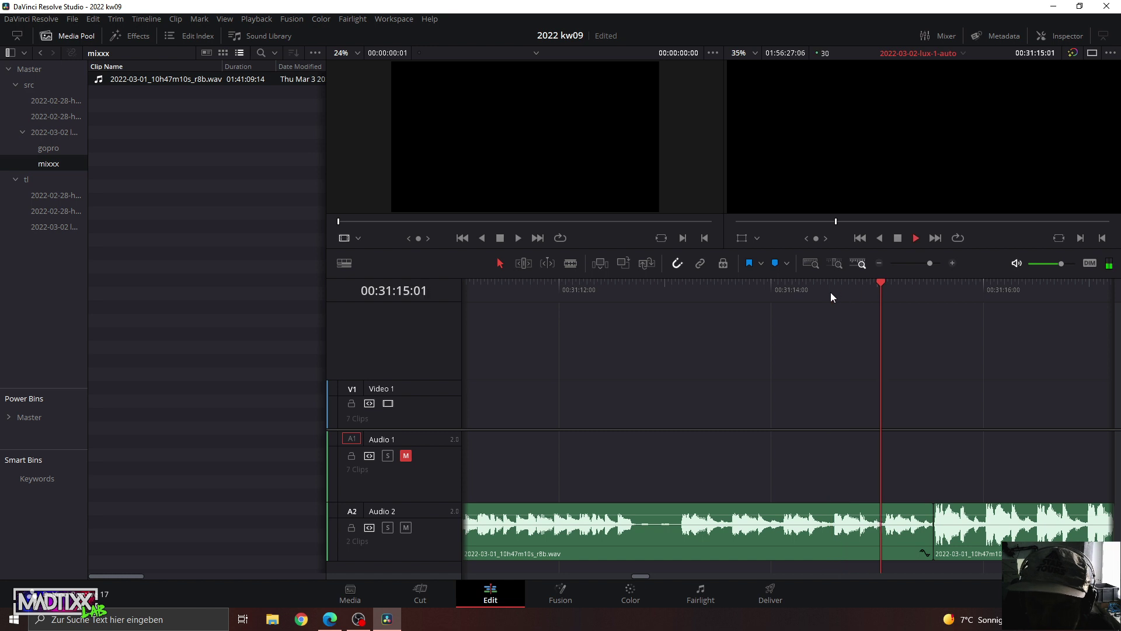
Trim the second mix clip's start a bit later, close the gap, and replay the join.
mouse_move(941, 516)
left_mouse_down()
mouse_move(990, 521)
mouse_move(963, 521)
left_mouse_up()
left_click(629, 293)
key("space")
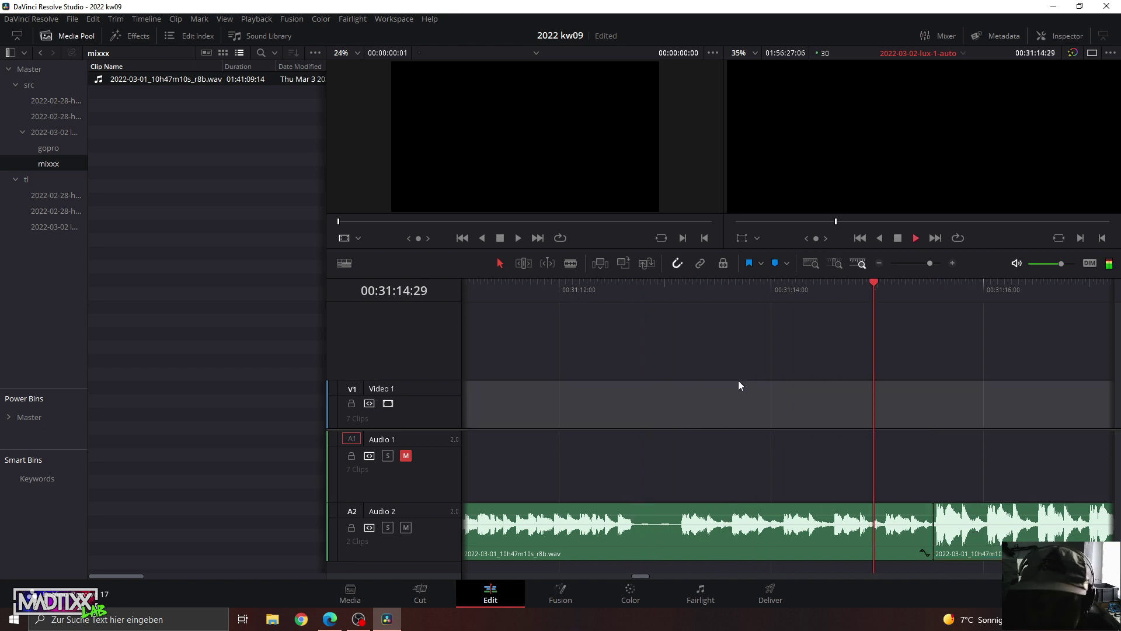
left_click(927, 263)
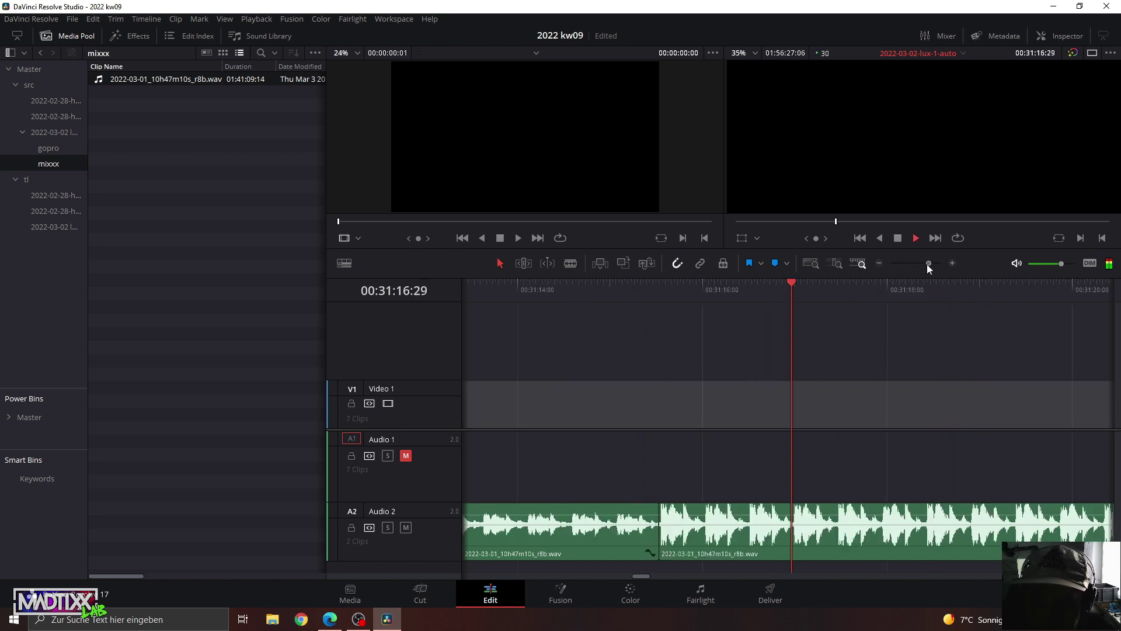
left_click_drag(928, 267, 924, 264)
left_click(602, 286)
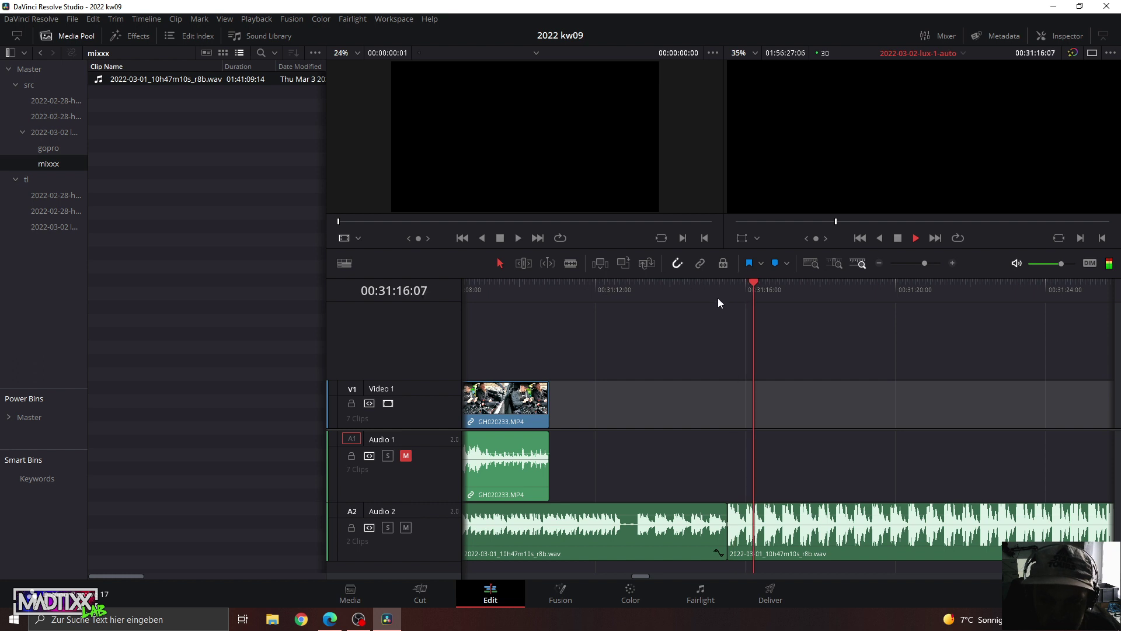
left_click(699, 290)
key("space")
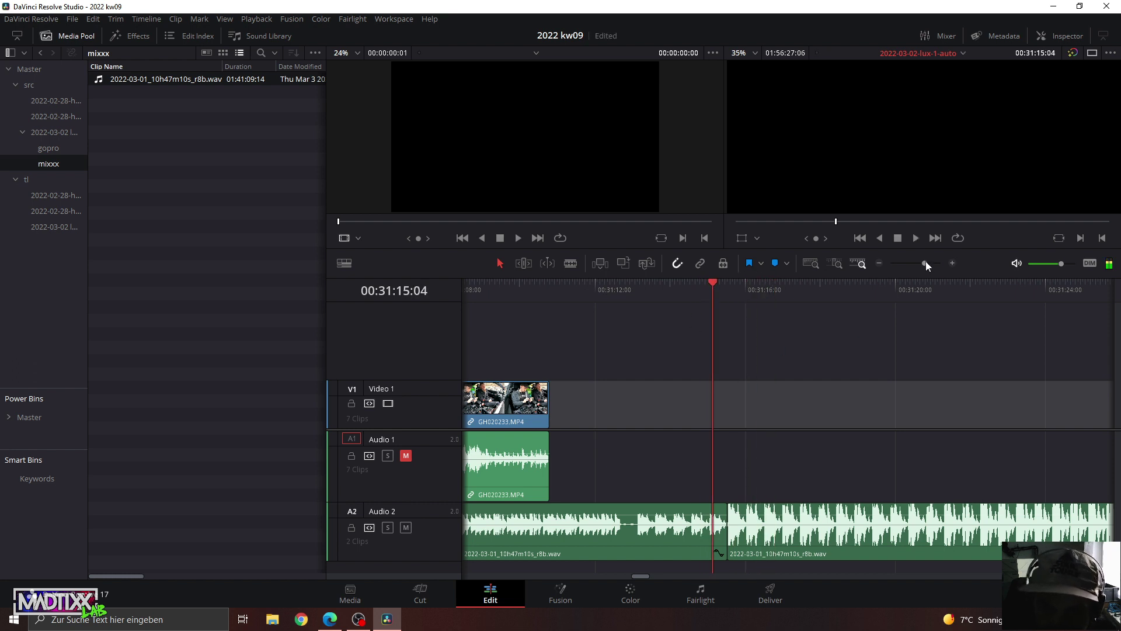
Scroll and scrub the timeline back to around 00:30:12 to find the sync point.
left_click_drag(926, 261, 925, 261)
scroll(750, 468, "left", 3)
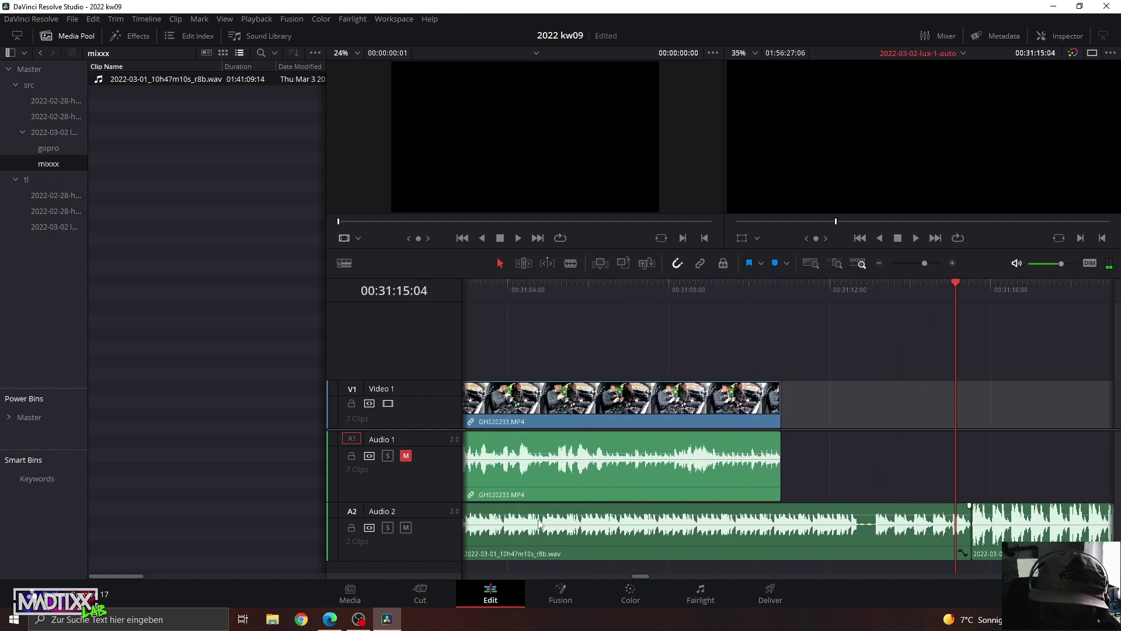
scroll(630, 566, "left", 4)
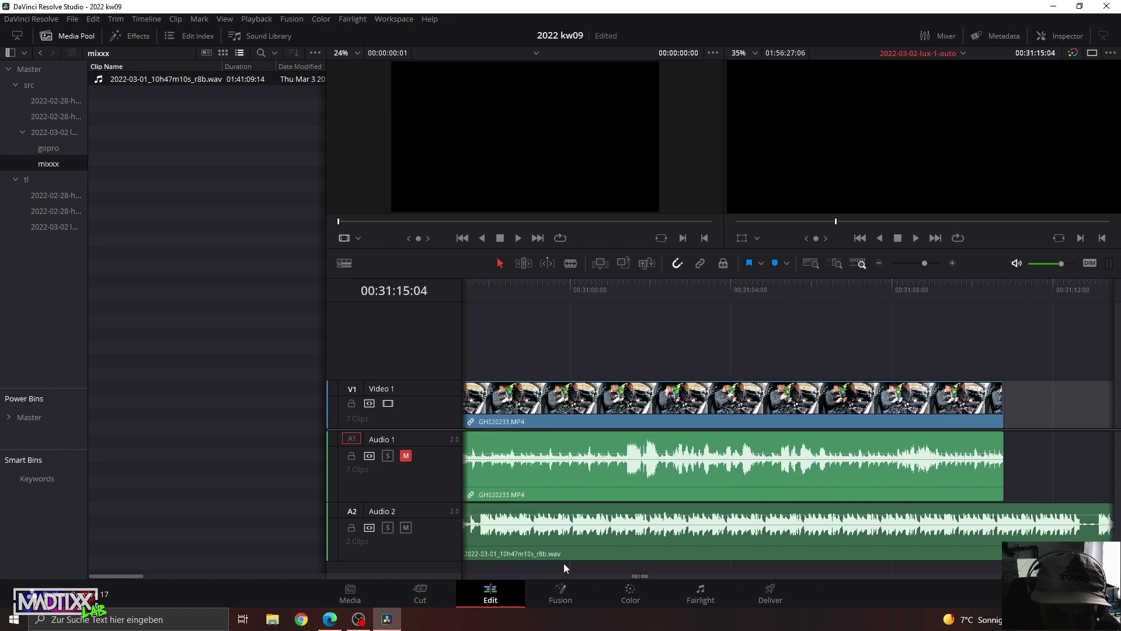
scroll(561, 565, "left", 5)
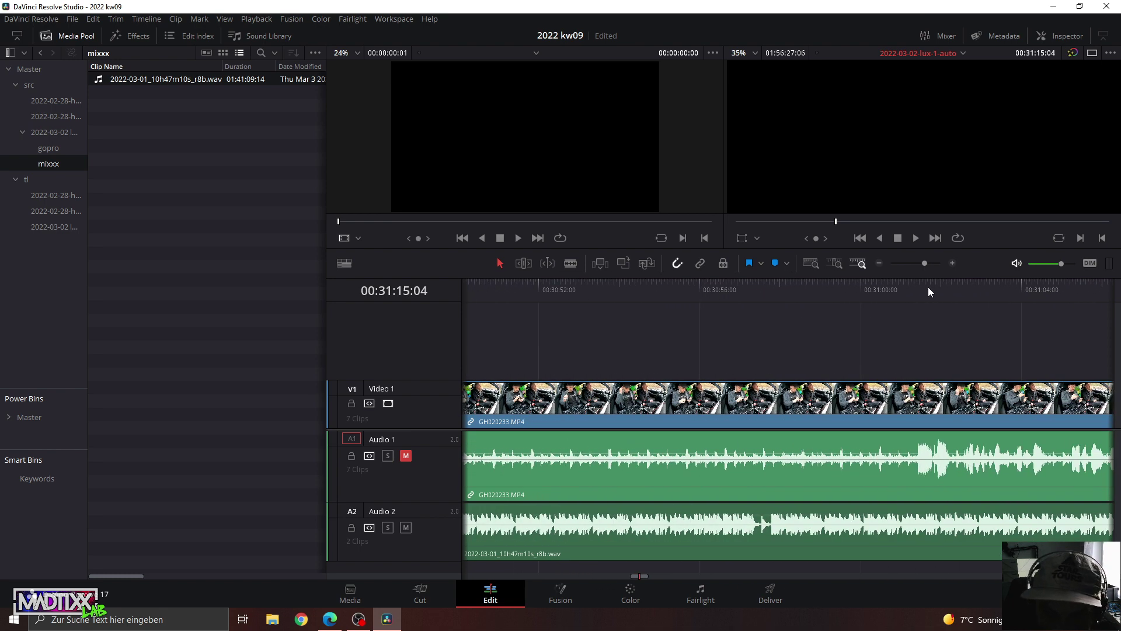
left_click_drag(924, 263, 912, 263)
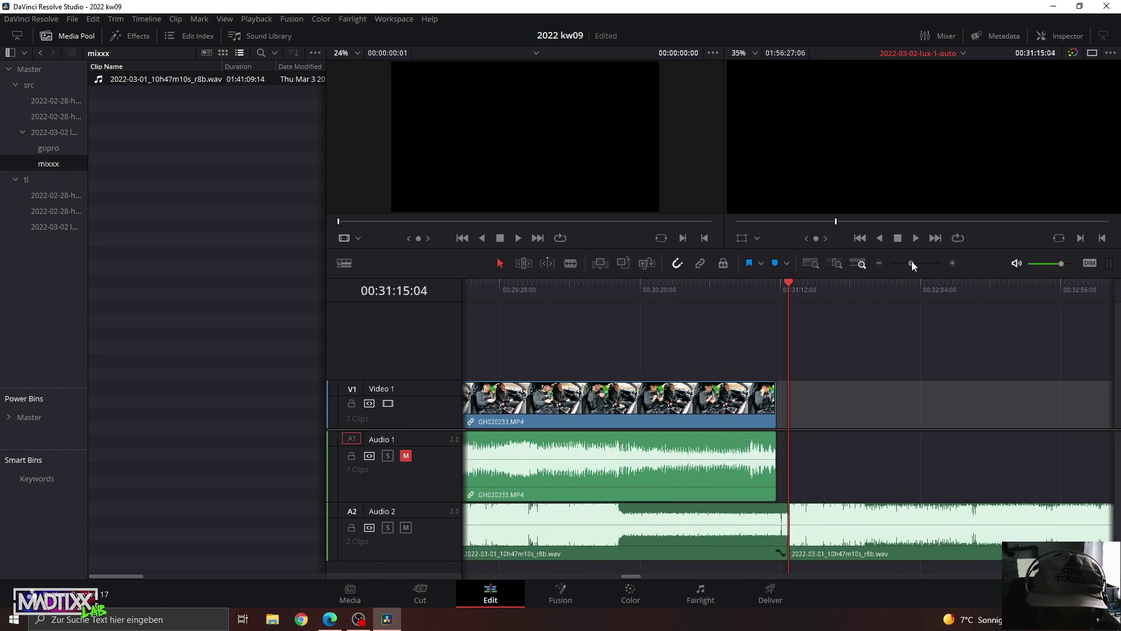
left_click_drag(606, 288, 617, 291)
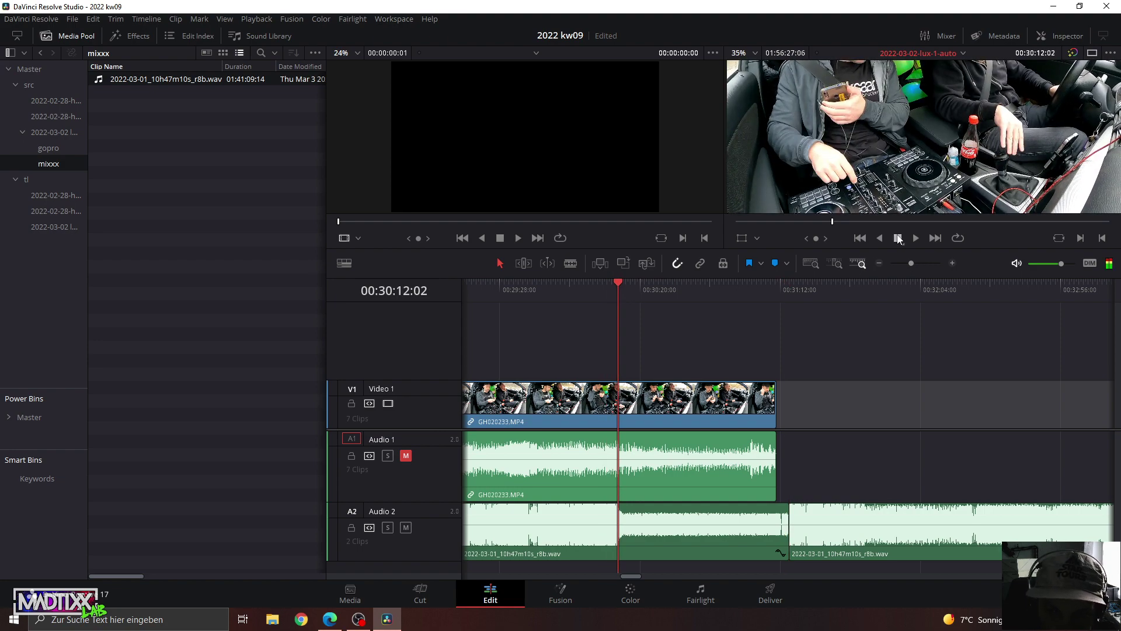
left_click_drag(912, 263, 931, 263)
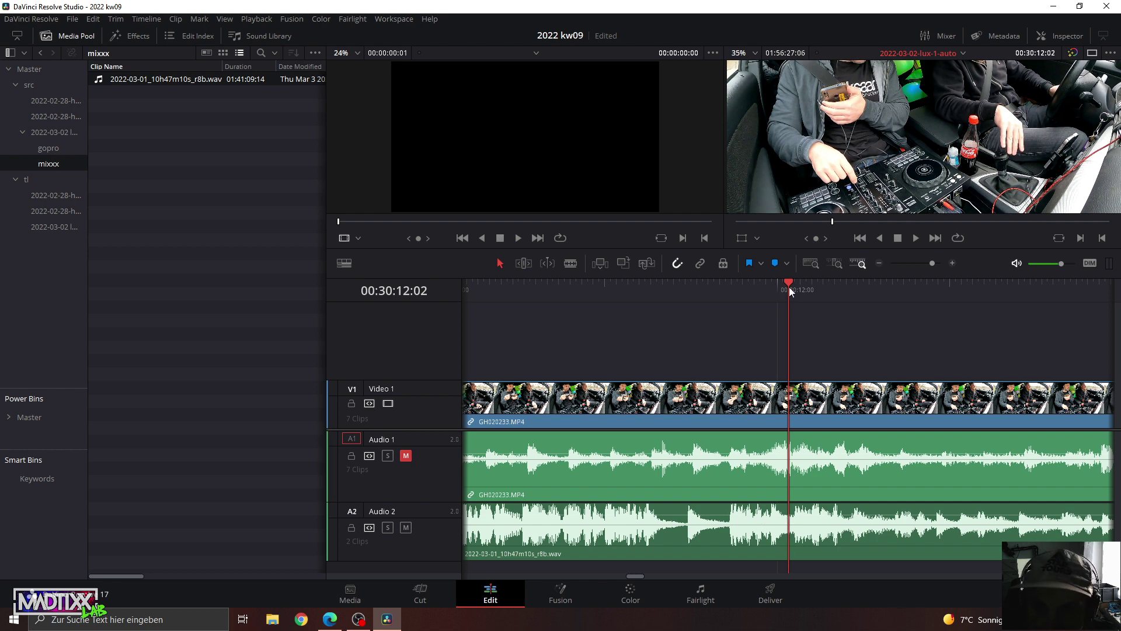
left_click_drag(790, 288, 932, 296)
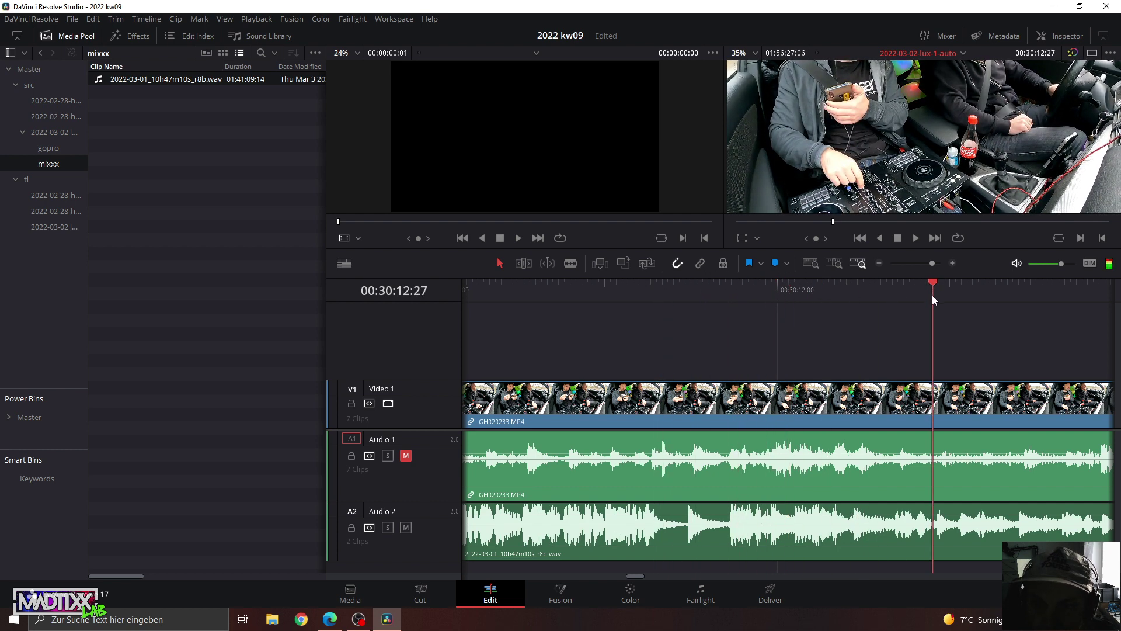
Park the playhead at 00:30:12:05 and raise the mix volume after the keyframe to 15.32 dB.
left_click_drag(932, 296, 839, 308)
left_click(924, 264)
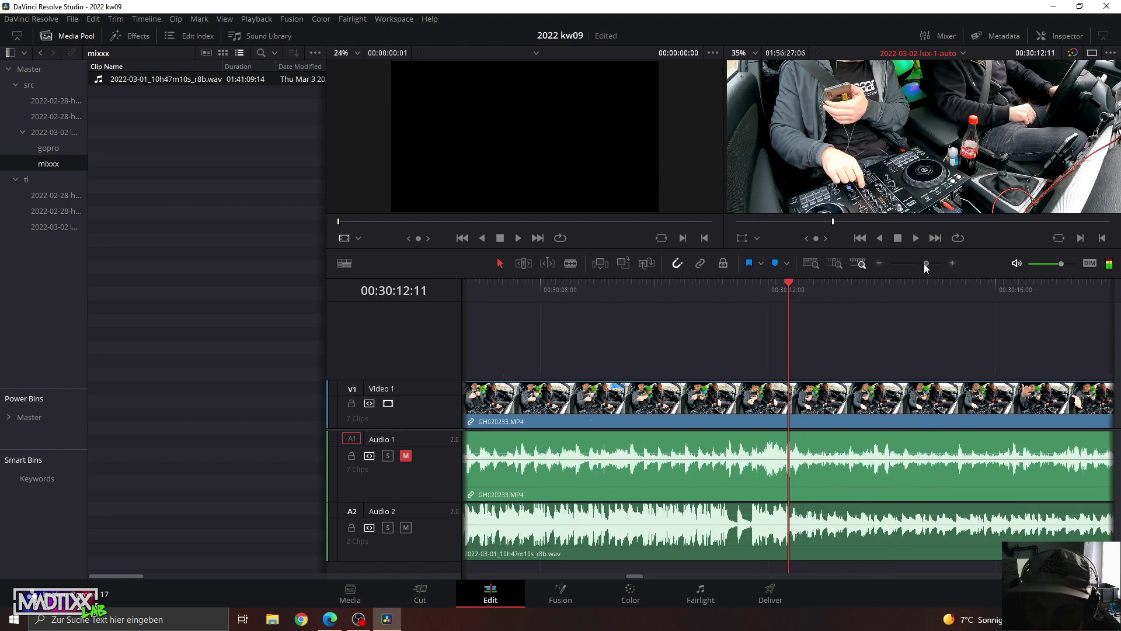
left_click_drag(923, 264, 922, 264)
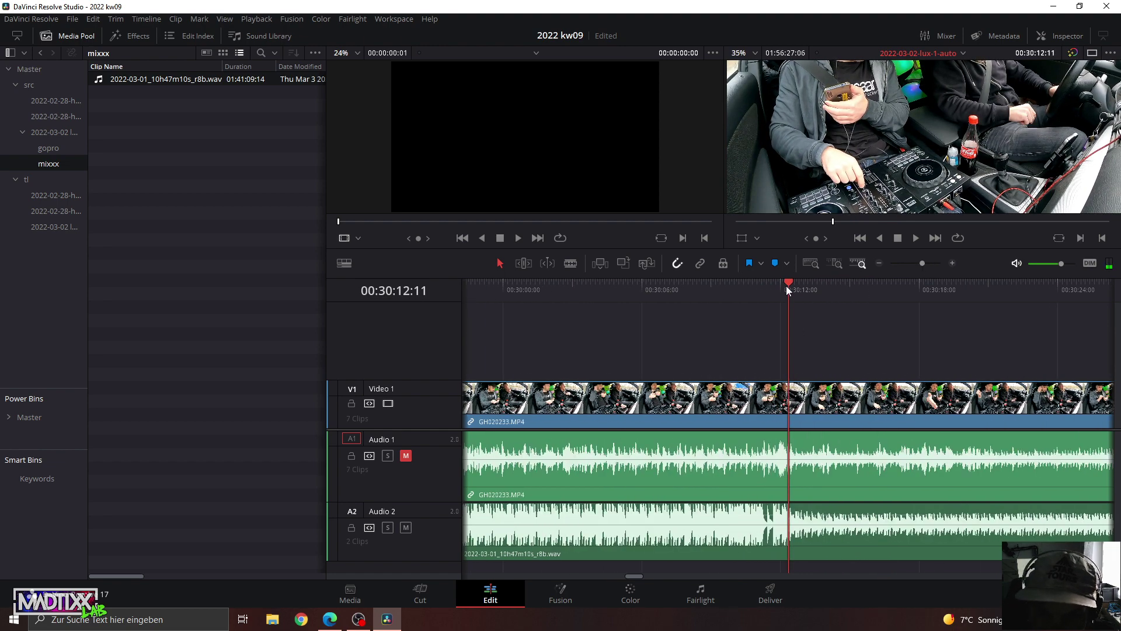
left_click_drag(786, 285, 786, 286)
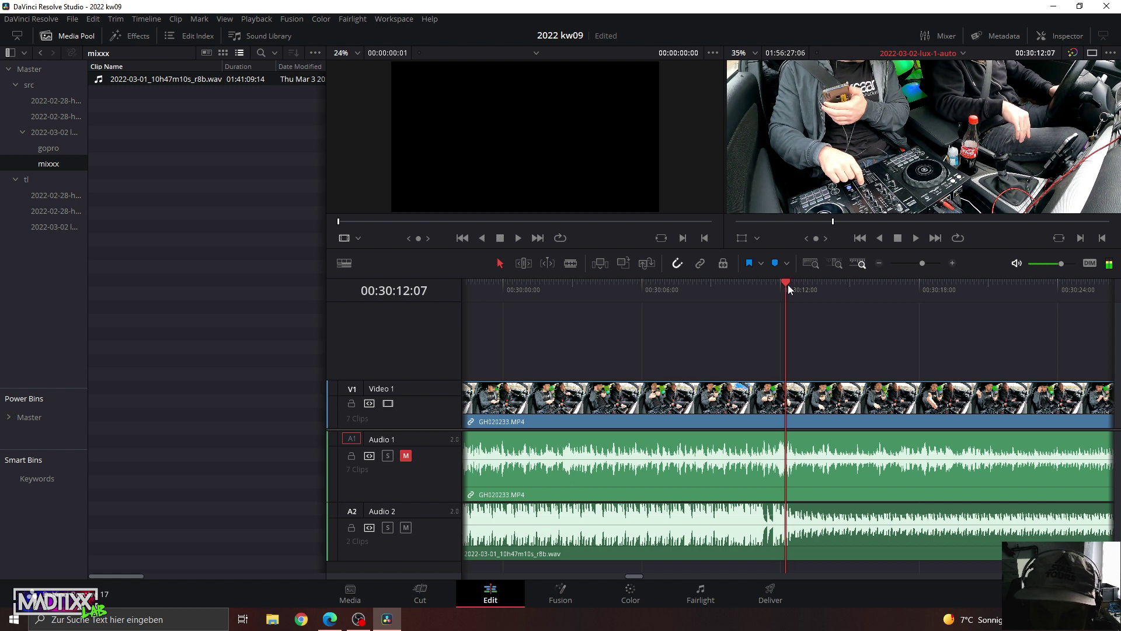
left_click(785, 284)
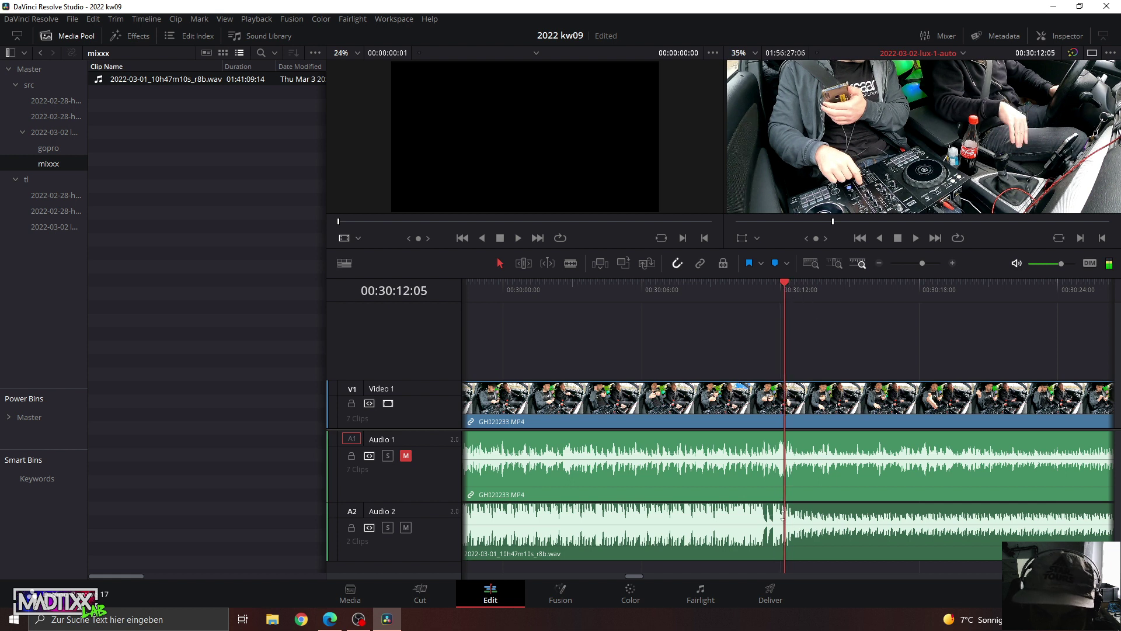
left_click_drag(807, 518, 811, 511)
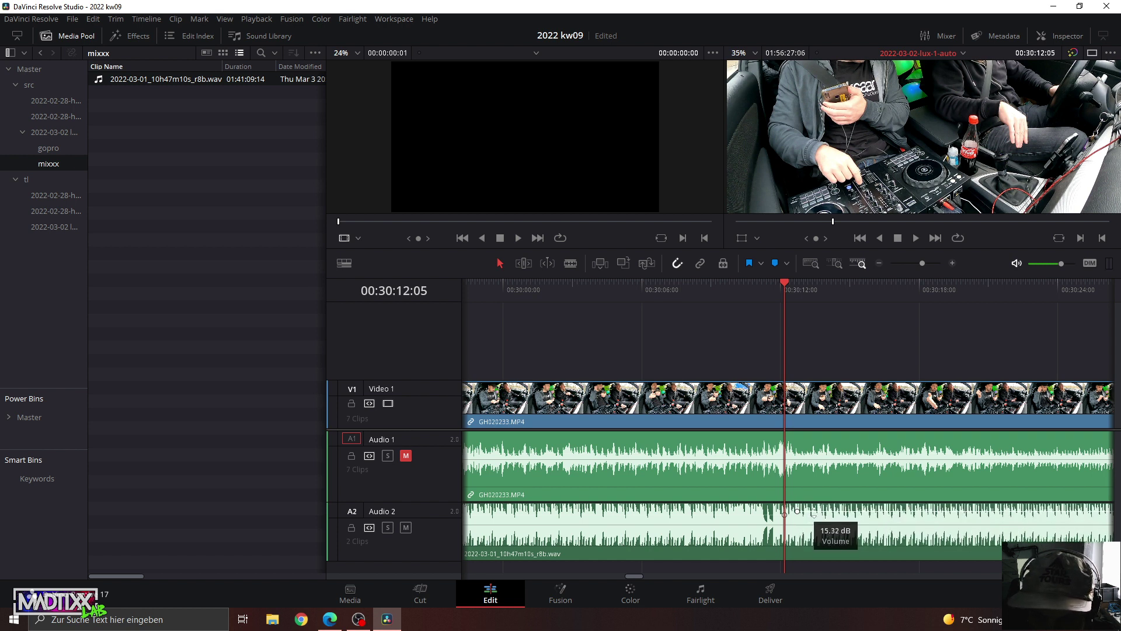
Lower the boosted mix to 13.27 dB and play from about 00:30:10.
left_click_drag(813, 513, 814, 513)
left_click(738, 285)
key("space")
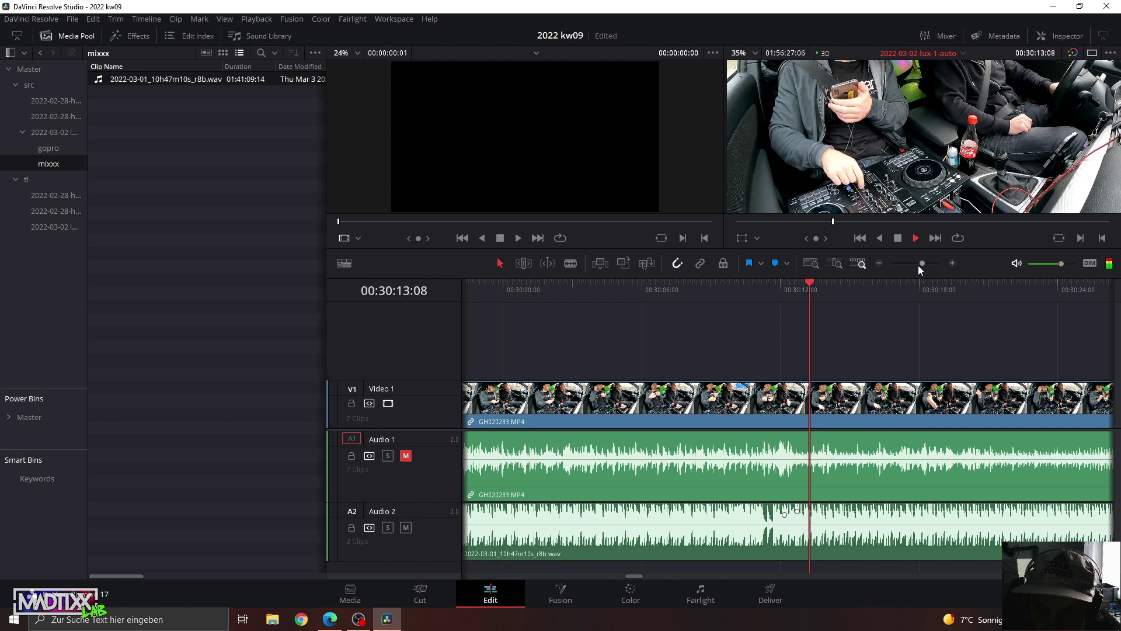
Review playback from 00:30:09 through about 00:31:03, past the end of GH020233.MP4.
left_click_drag(918, 265, 912, 264)
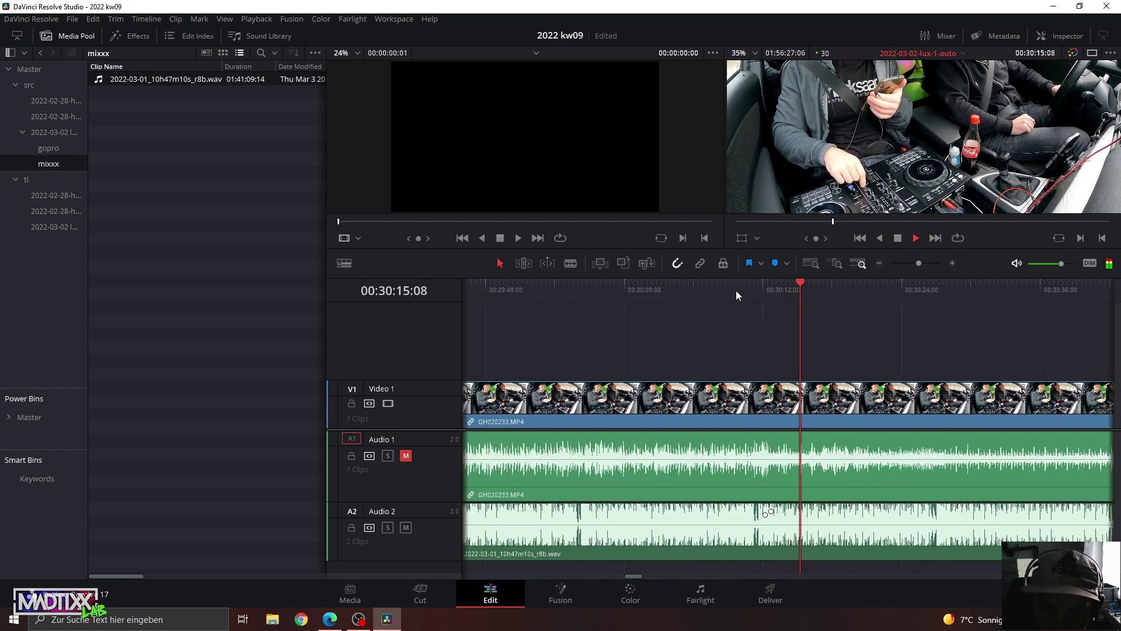
left_click(737, 289)
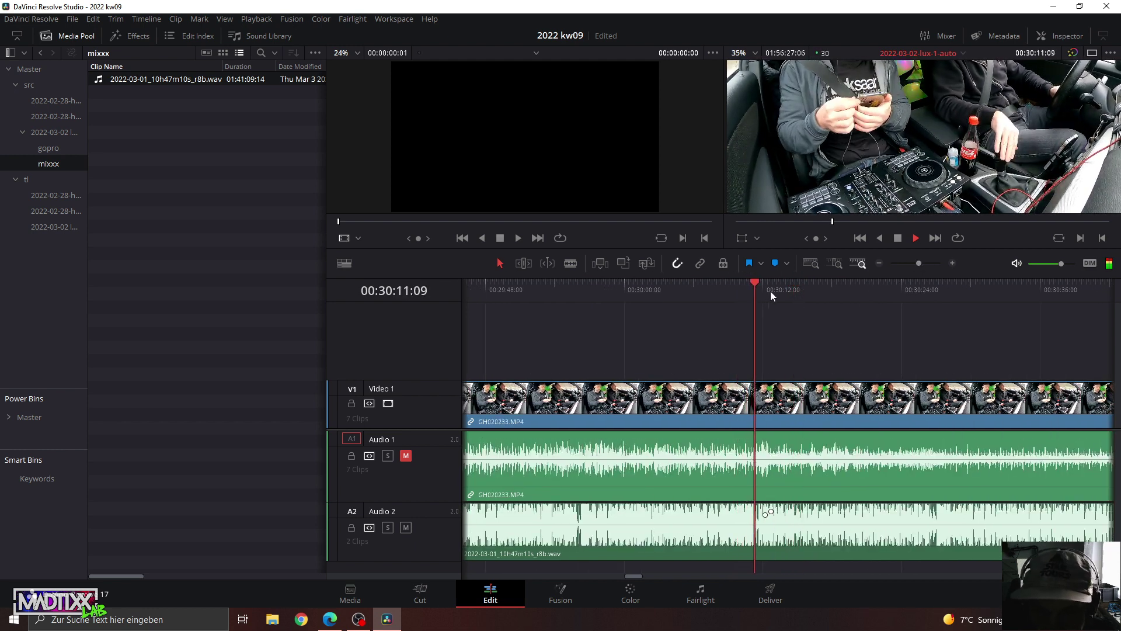
left_click(904, 289)
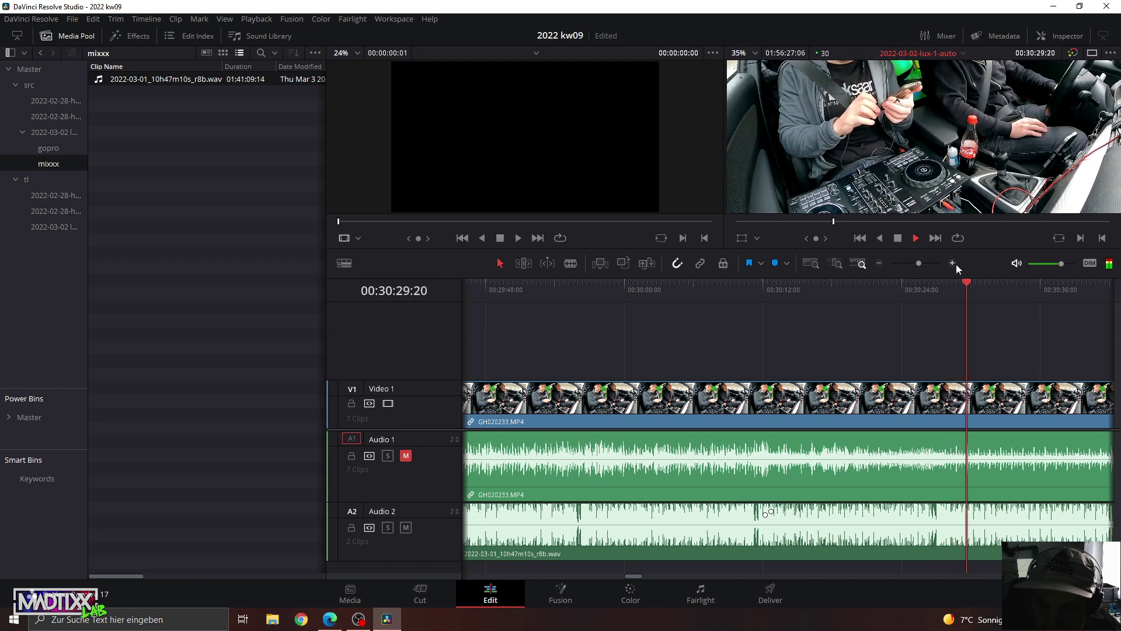
left_click_drag(920, 261, 913, 261)
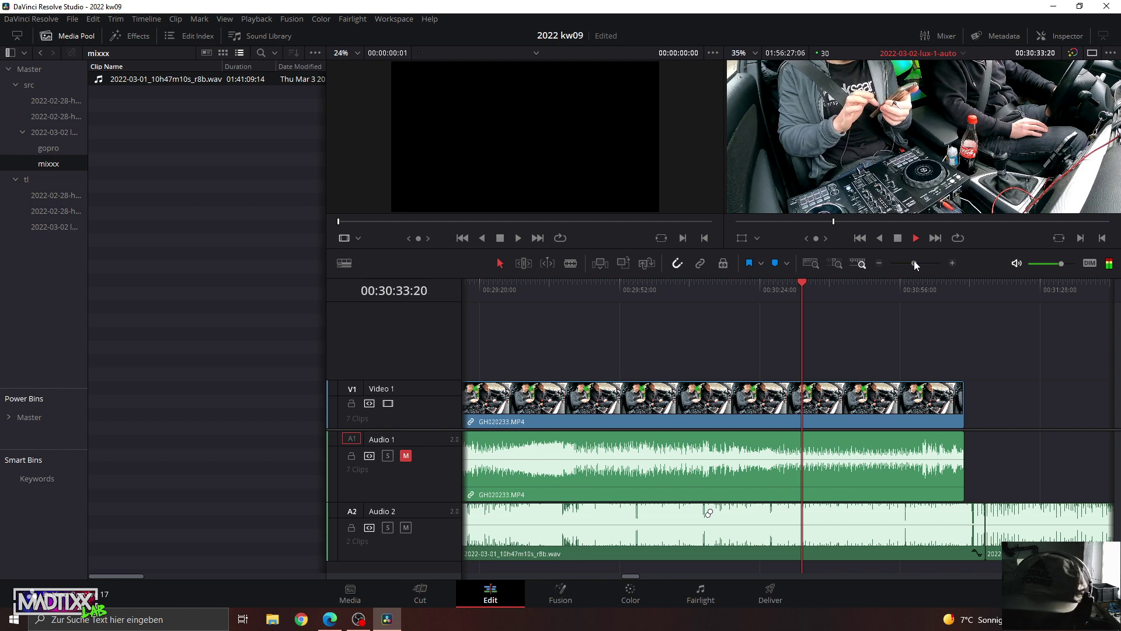
left_click_drag(913, 260, 914, 261)
left_click(955, 283)
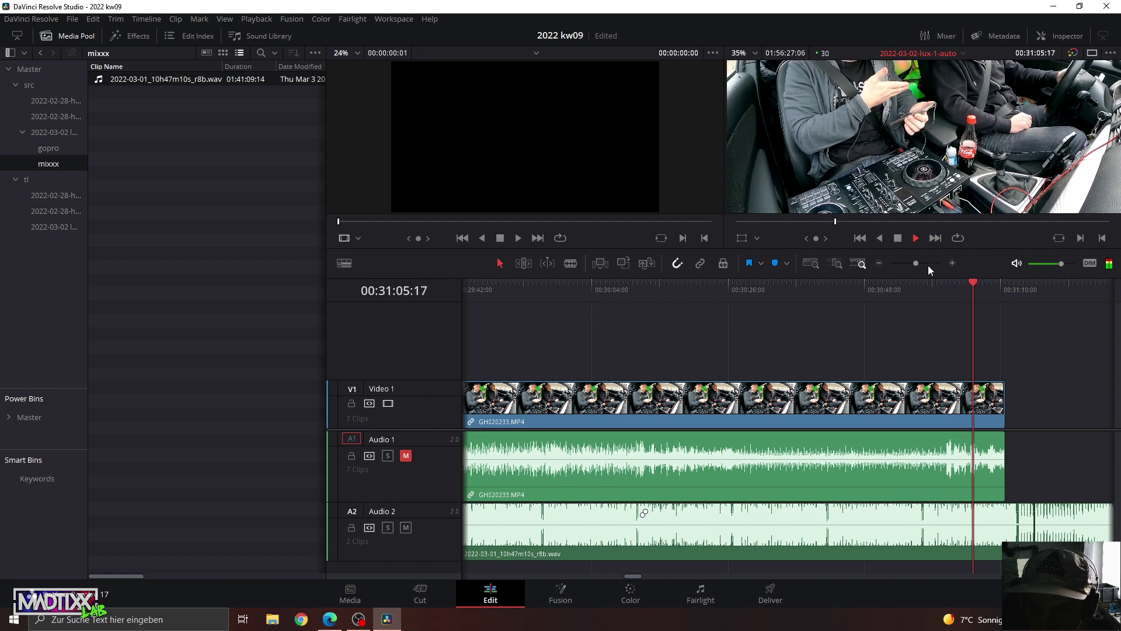
left_click_drag(918, 262, 923, 264)
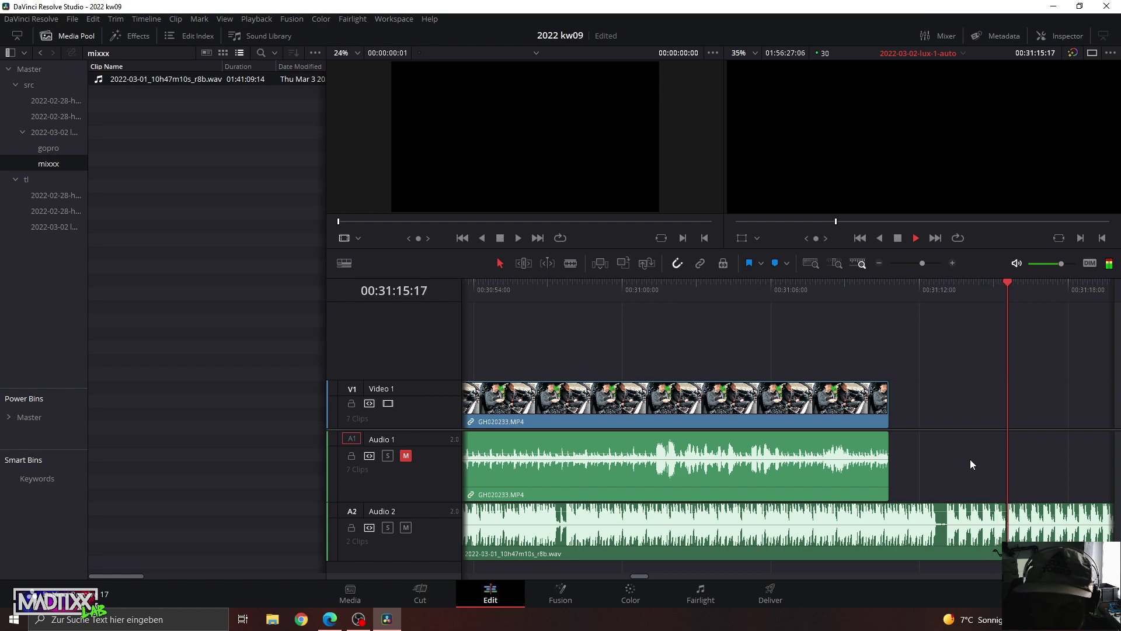
Trim the cut between the two A2 mix clips near 00:31:15 and close the gap.
key("space")
left_click_drag(922, 263, 937, 263)
left_click(652, 290)
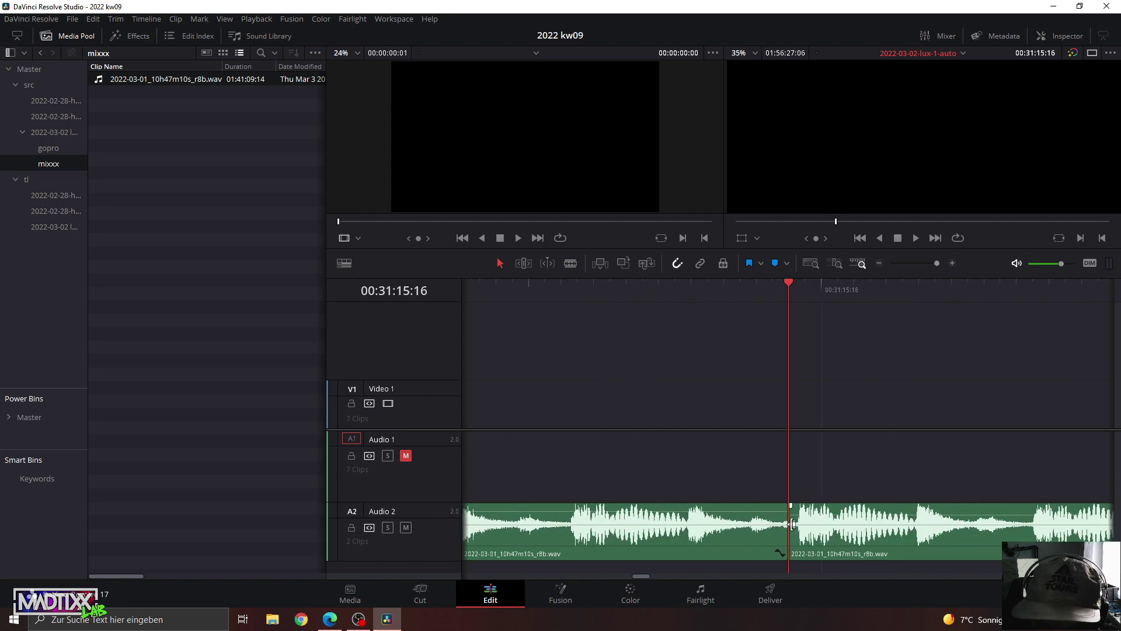
left_click_drag(937, 263, 940, 263)
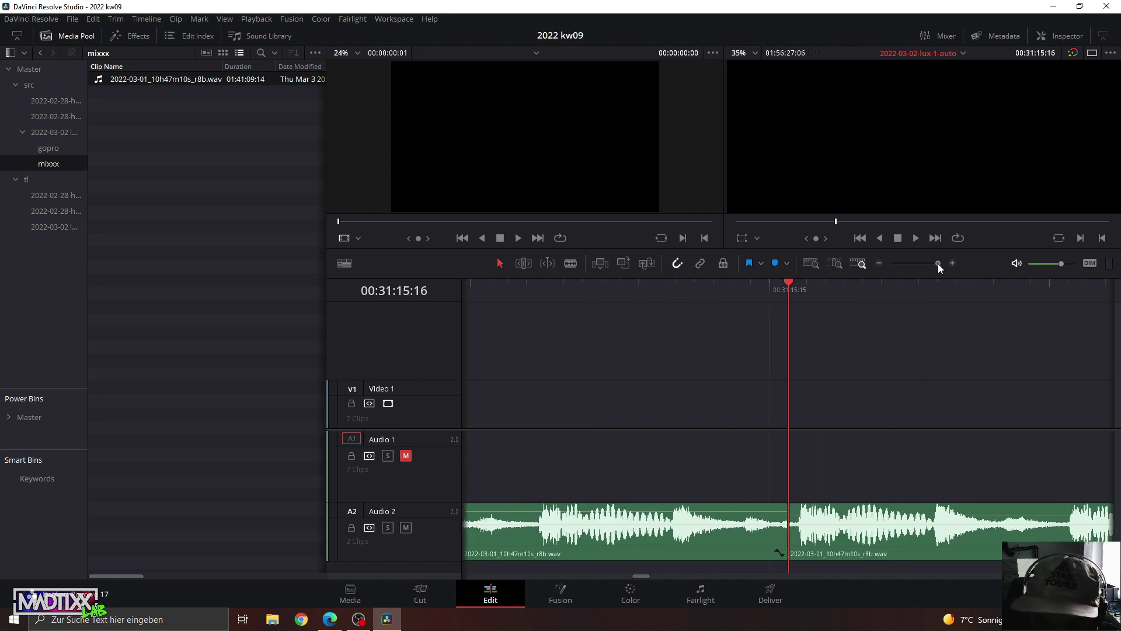
left_click(782, 520)
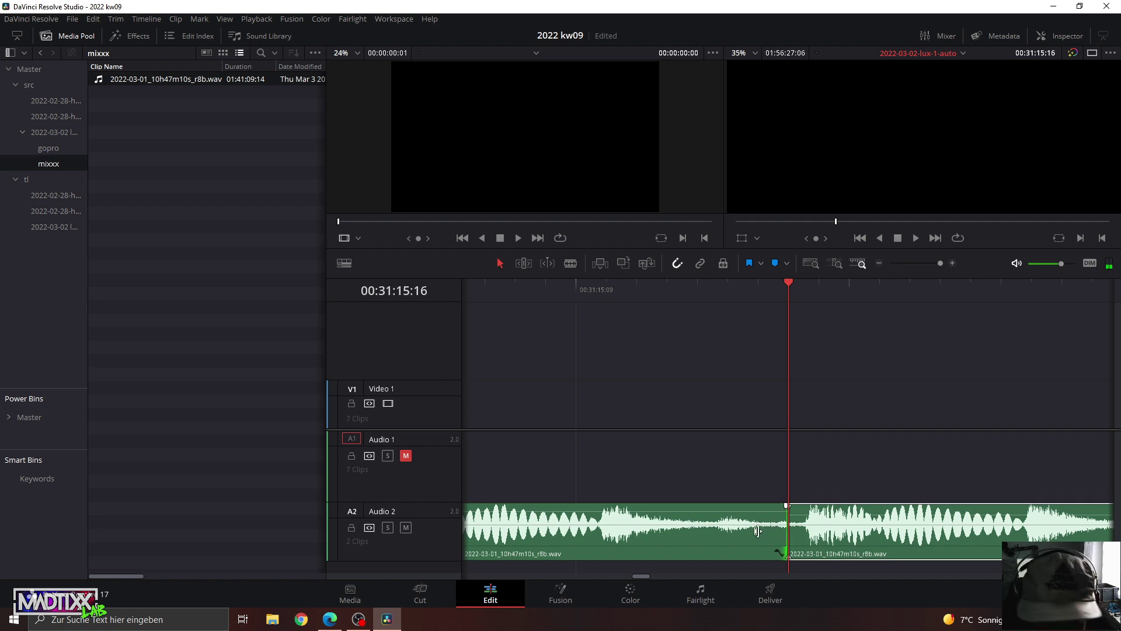
mouse_move(785, 531)
left_mouse_down()
mouse_move(770, 541)
mouse_move(816, 526)
left_mouse_up()
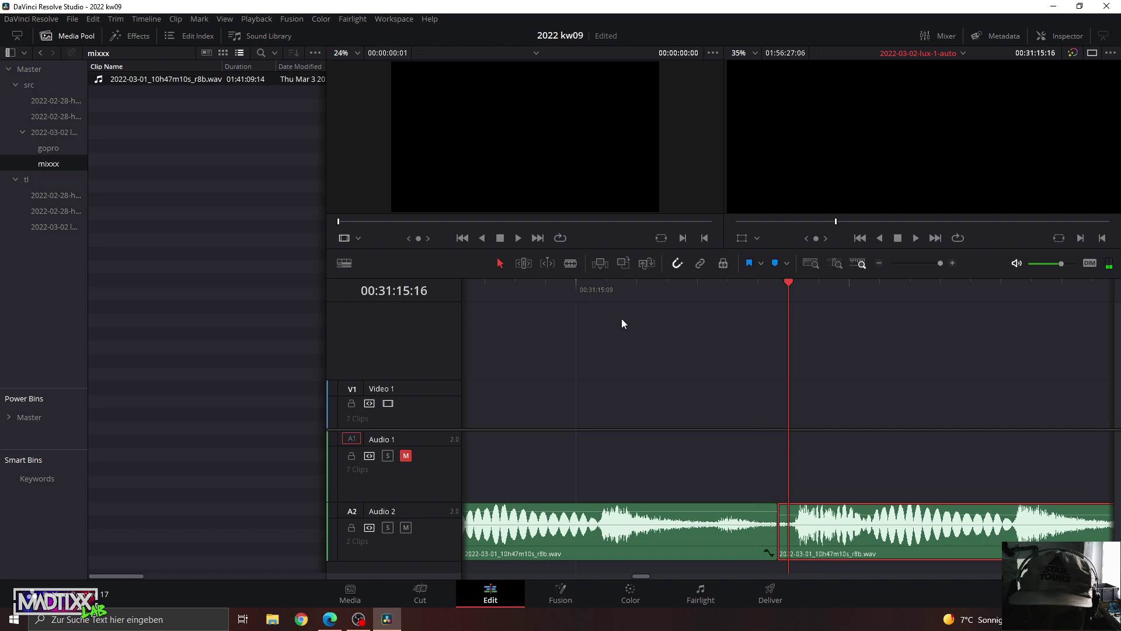
left_click(583, 291)
key("space")
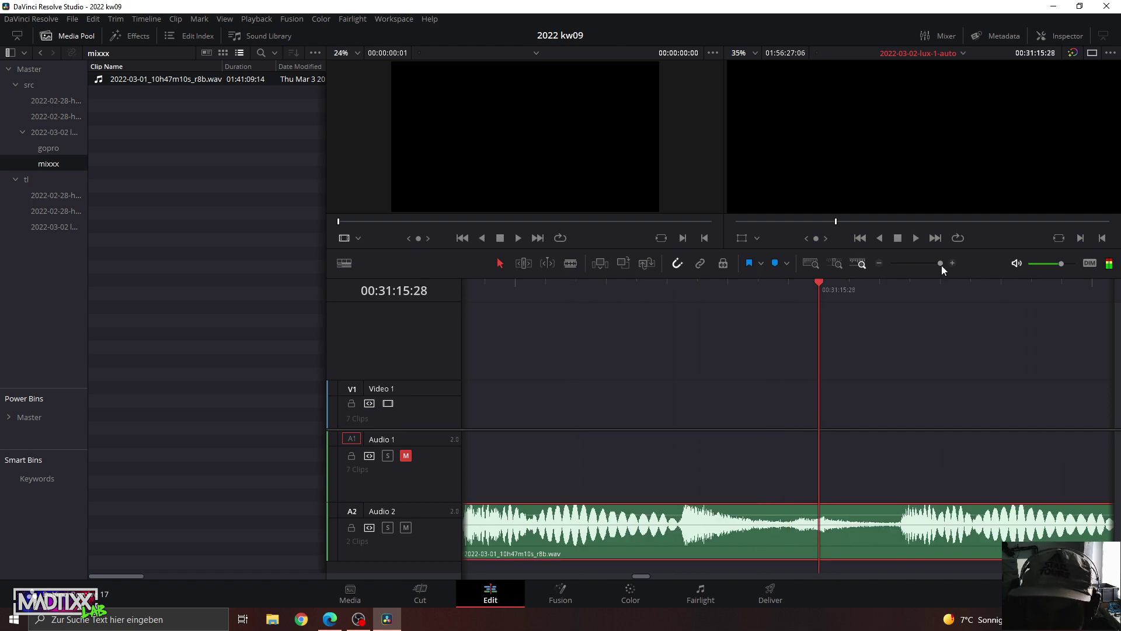
Replay across the join between the mix clips several times to check it.
left_click_drag(941, 264, 927, 264)
left_click(725, 292)
key("space")
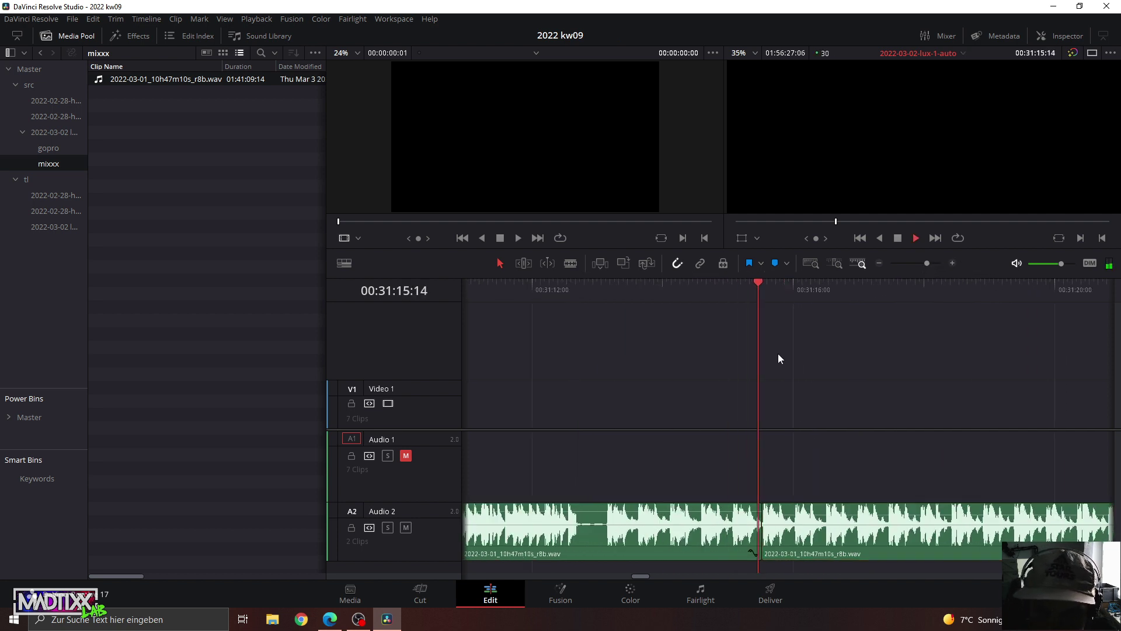
left_click(656, 292)
left_click(727, 292)
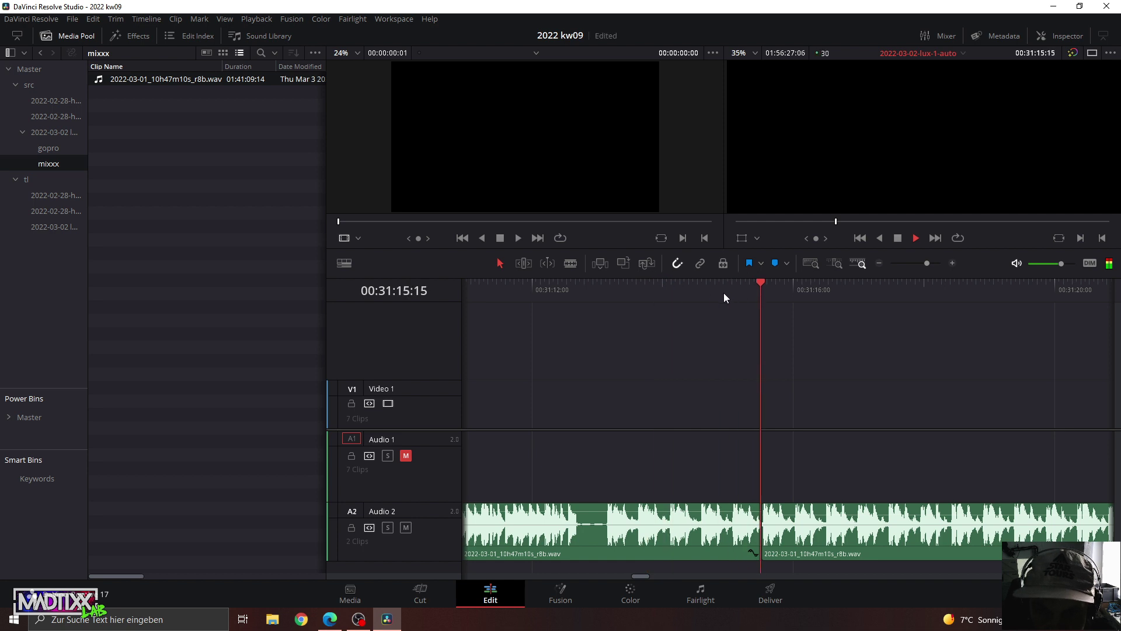
key("space")
left_click(724, 292)
key("space")
left_click_drag(927, 263, 938, 264)
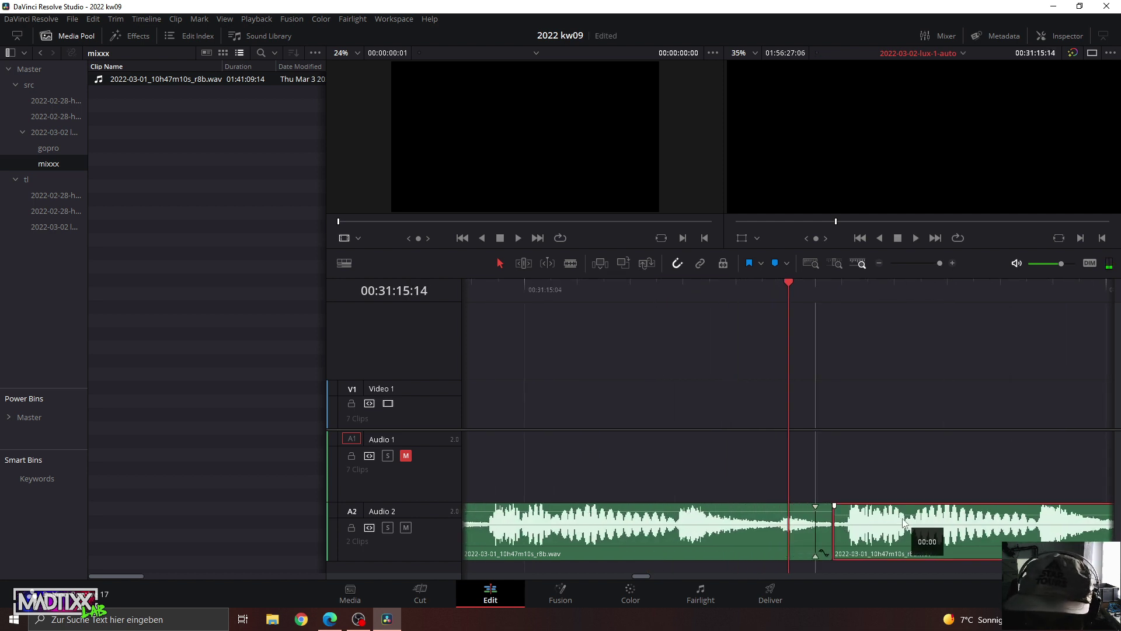
Add a cross-fade at the A2 edit point, shorten it, and play through it.
left_click(833, 528)
key("ctrl+t")
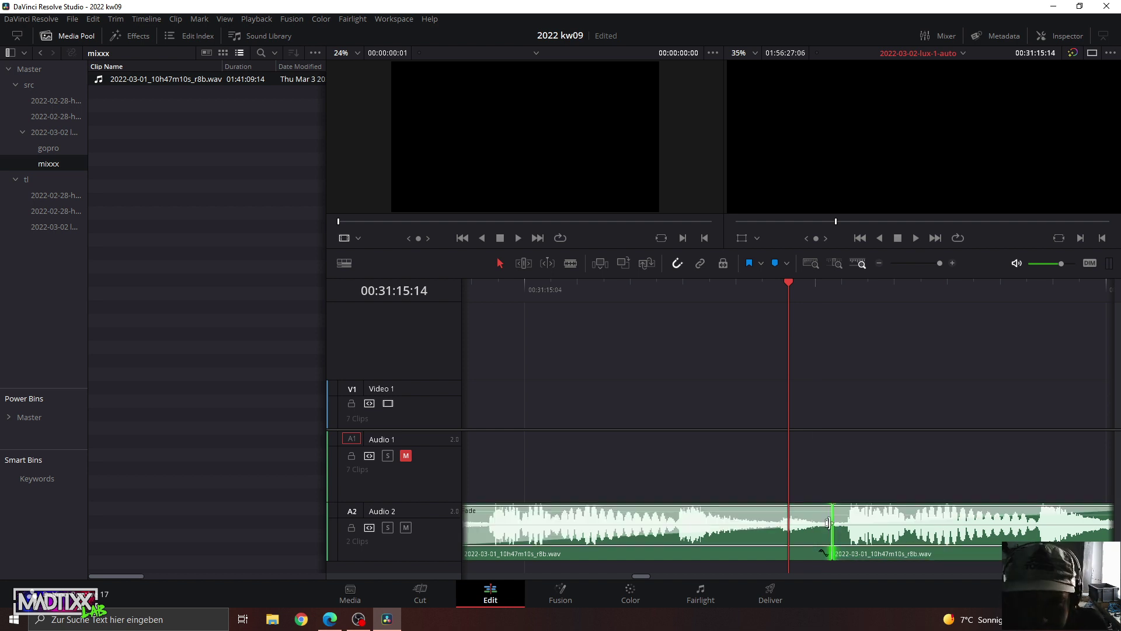
left_click_drag(940, 262, 934, 260)
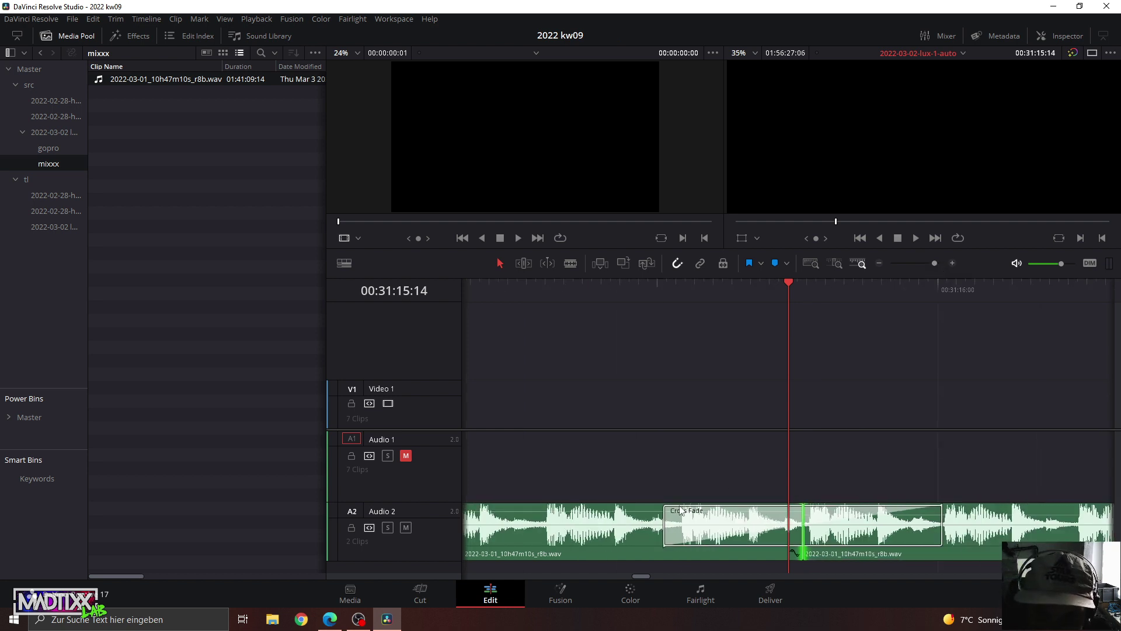
left_click_drag(666, 527, 804, 529)
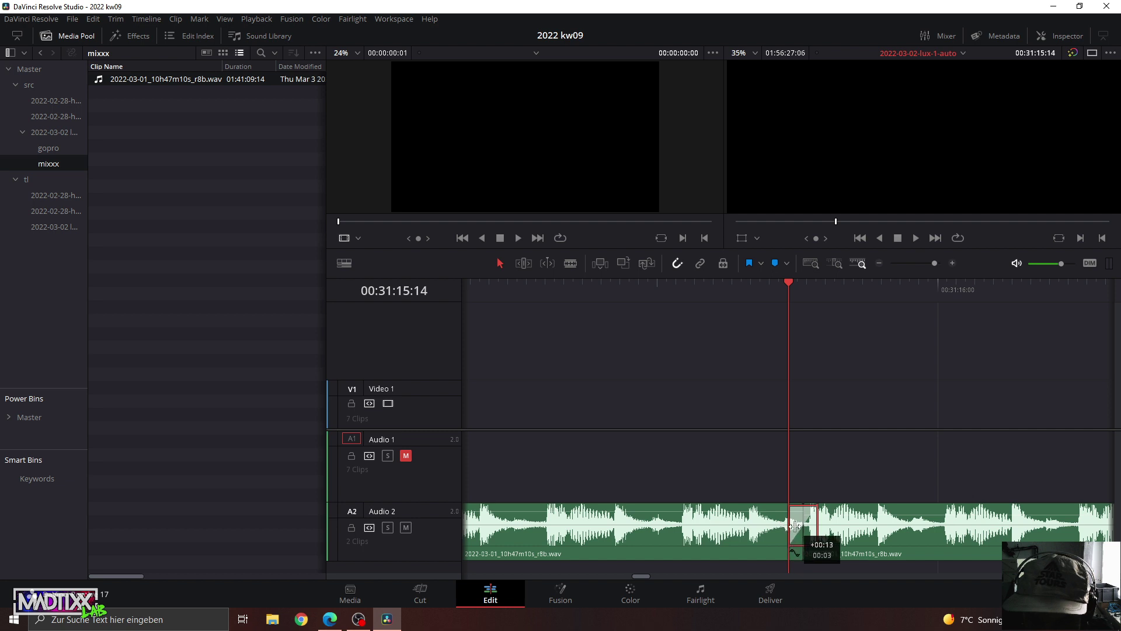
left_click(591, 282)
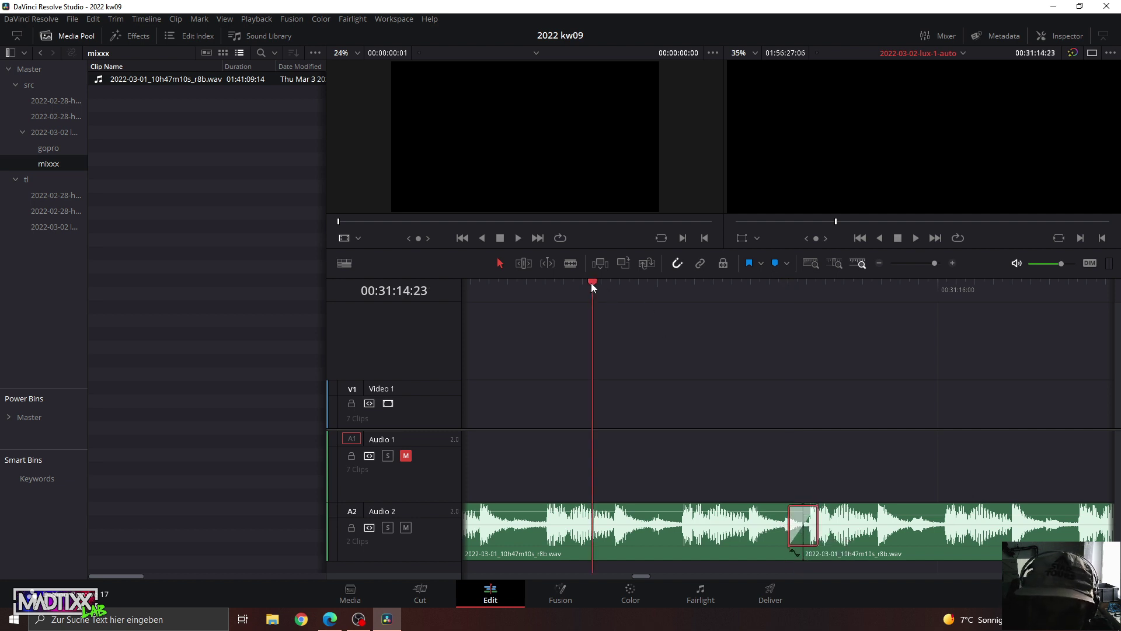
key("space")
left_click(573, 298)
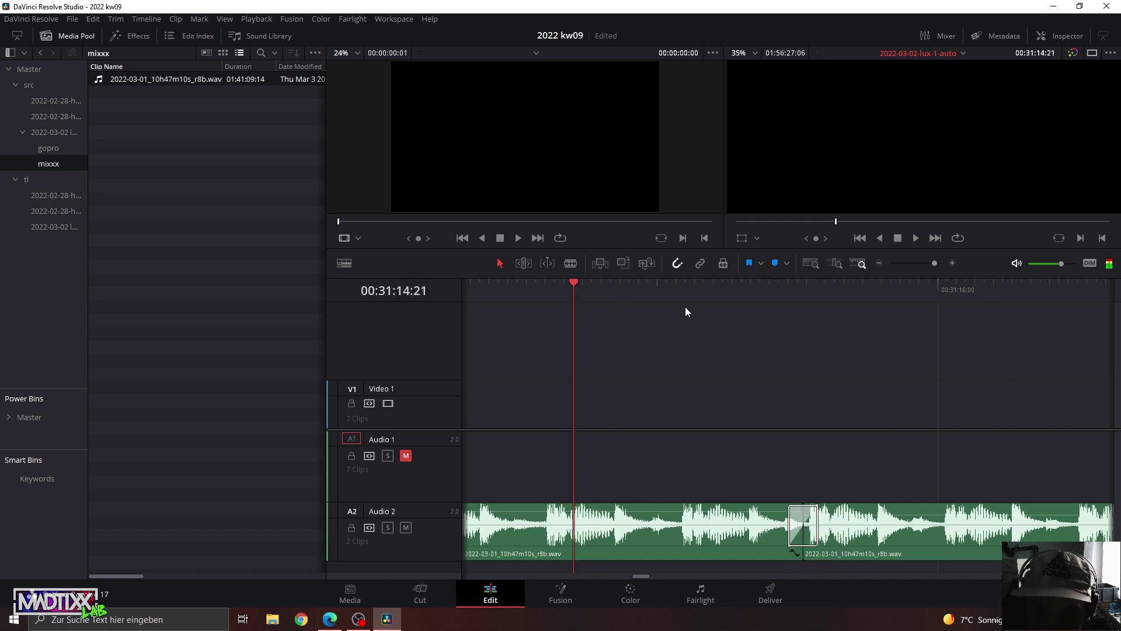
Delete the cross-fade and move the second mix clip right, leaving a gap.
key("Delete")
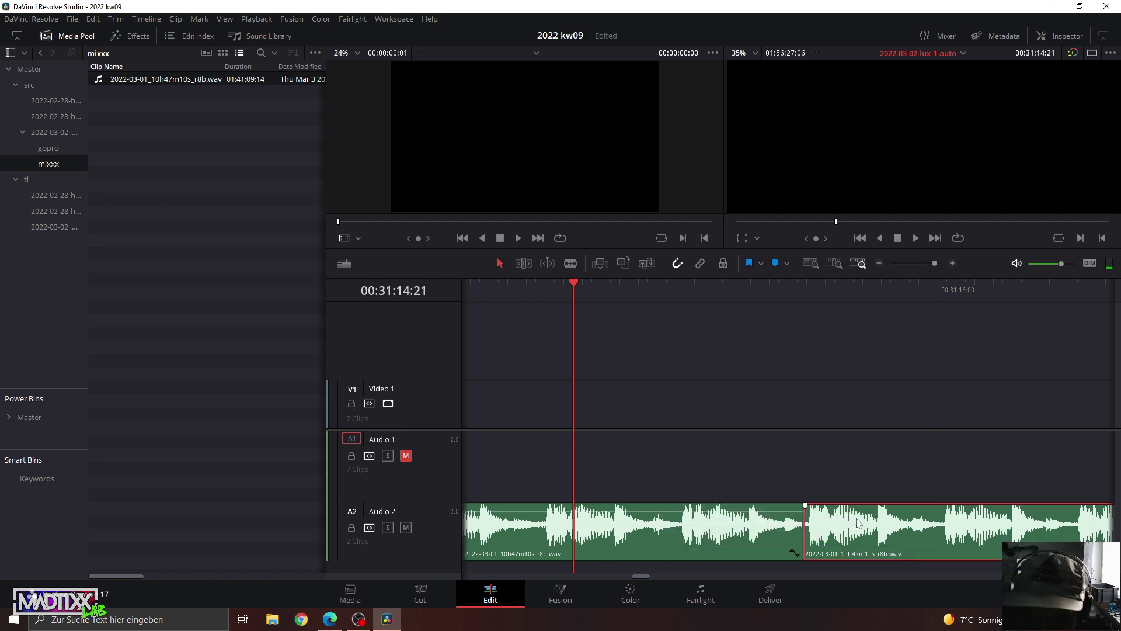
left_click_drag(858, 529, 882, 527)
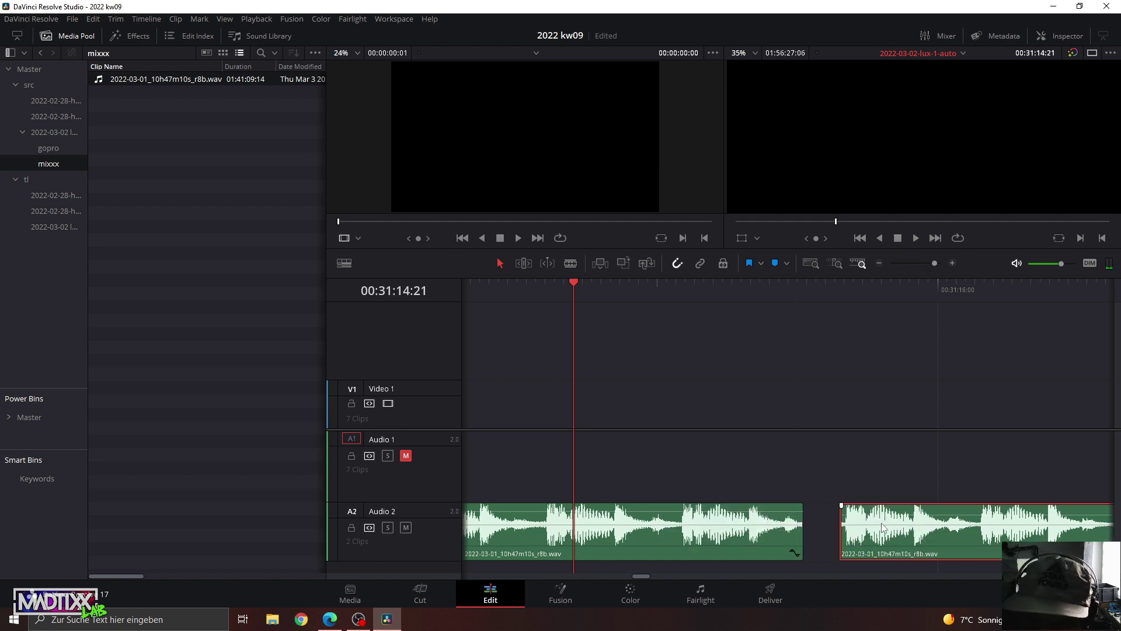
left_click(786, 289)
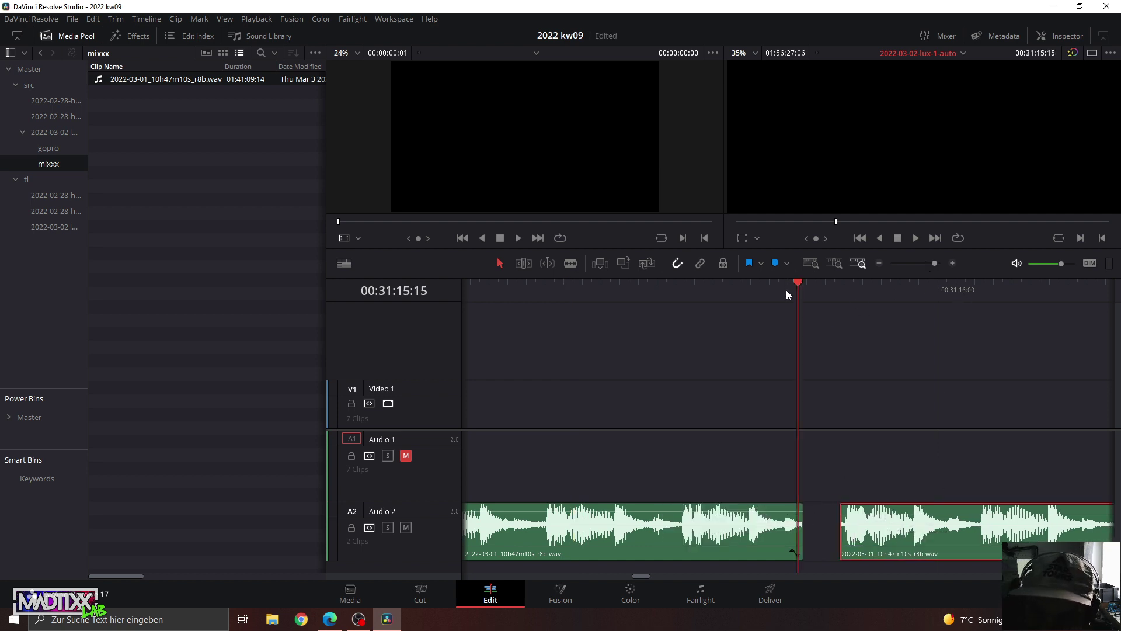
Extend the first A2 mix clip's end into the gap.
left_click(945, 266)
left_click_drag(803, 536, 844, 539)
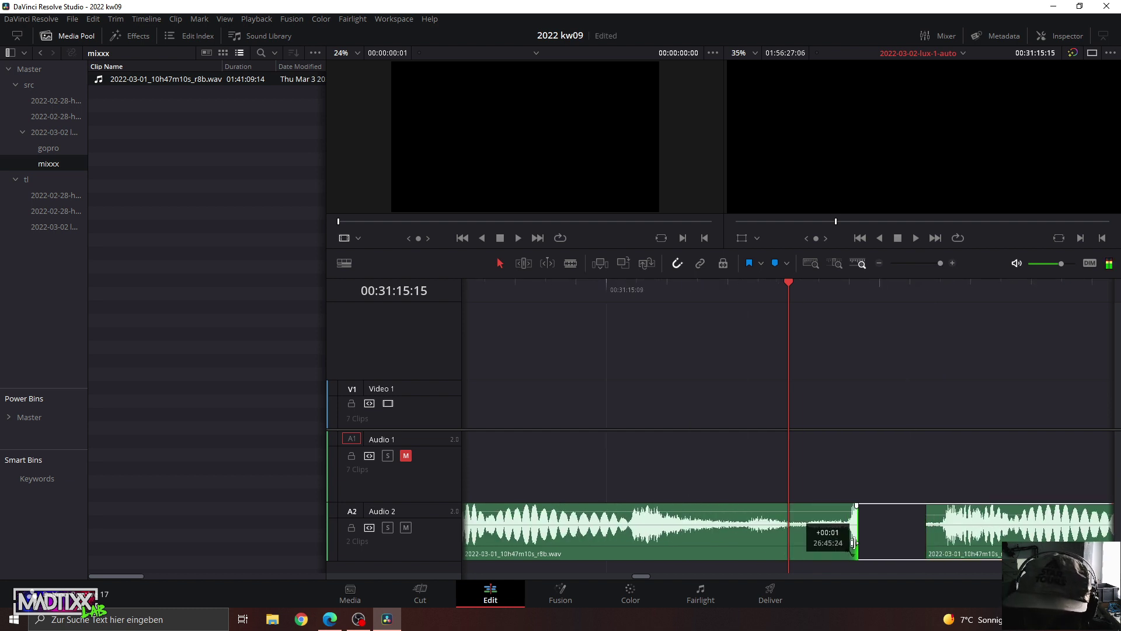
left_click_drag(844, 540, 843, 548)
left_click_drag(849, 549, 854, 549)
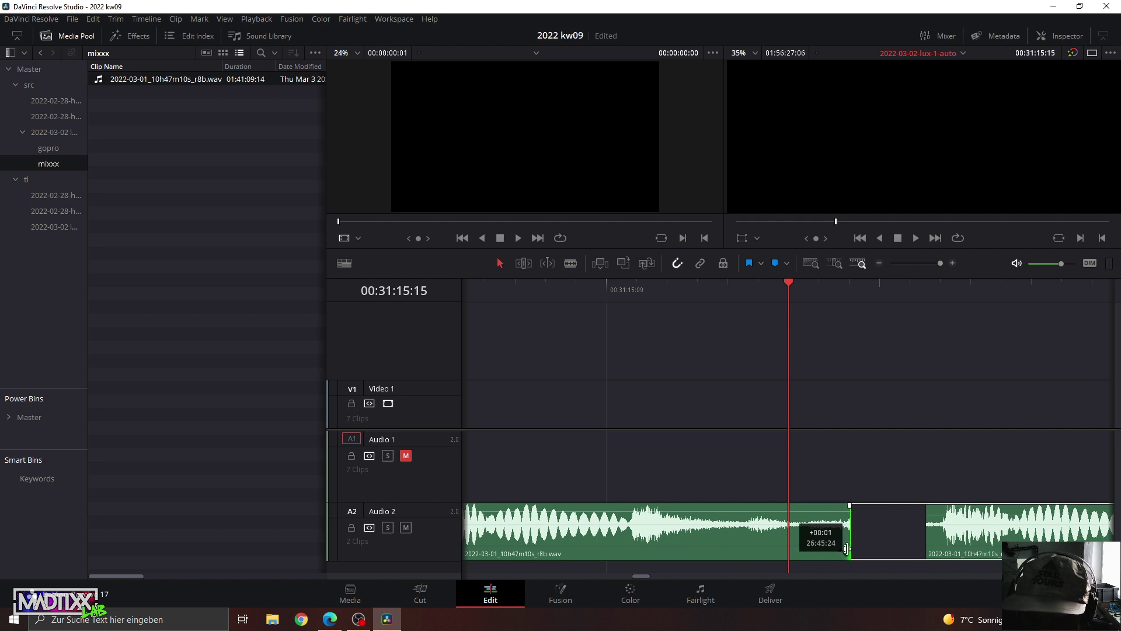
left_click_drag(846, 548, 849, 547)
Slide the second mix clip left against the first and play across the join.
mouse_move(932, 537)
left_mouse_down()
mouse_move(950, 542)
mouse_move(911, 527)
left_mouse_up()
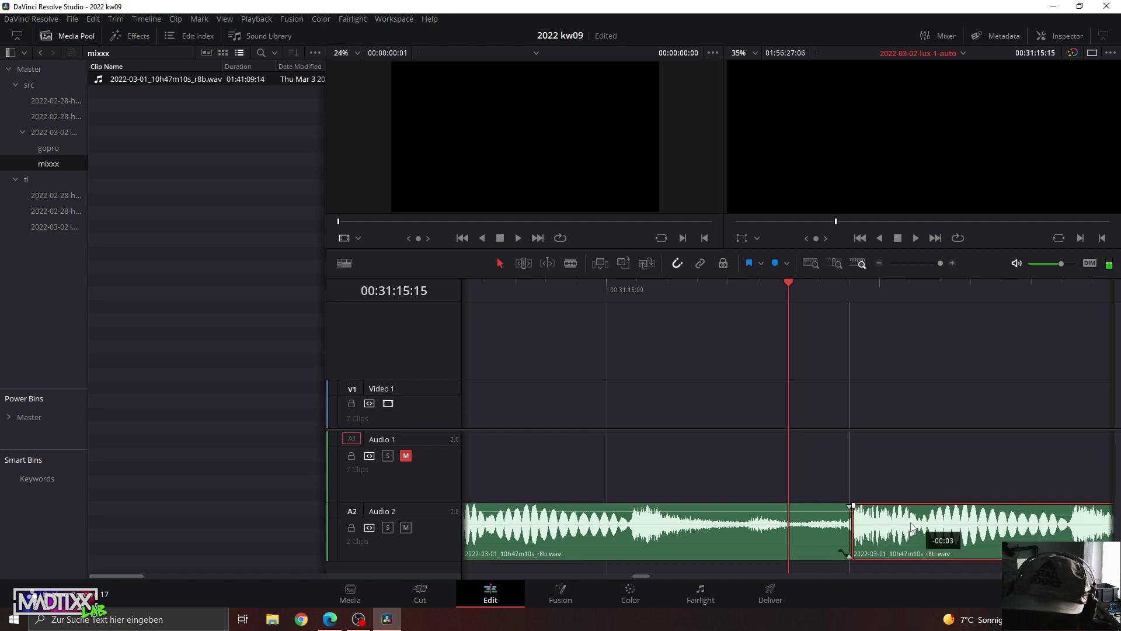
left_click(843, 467)
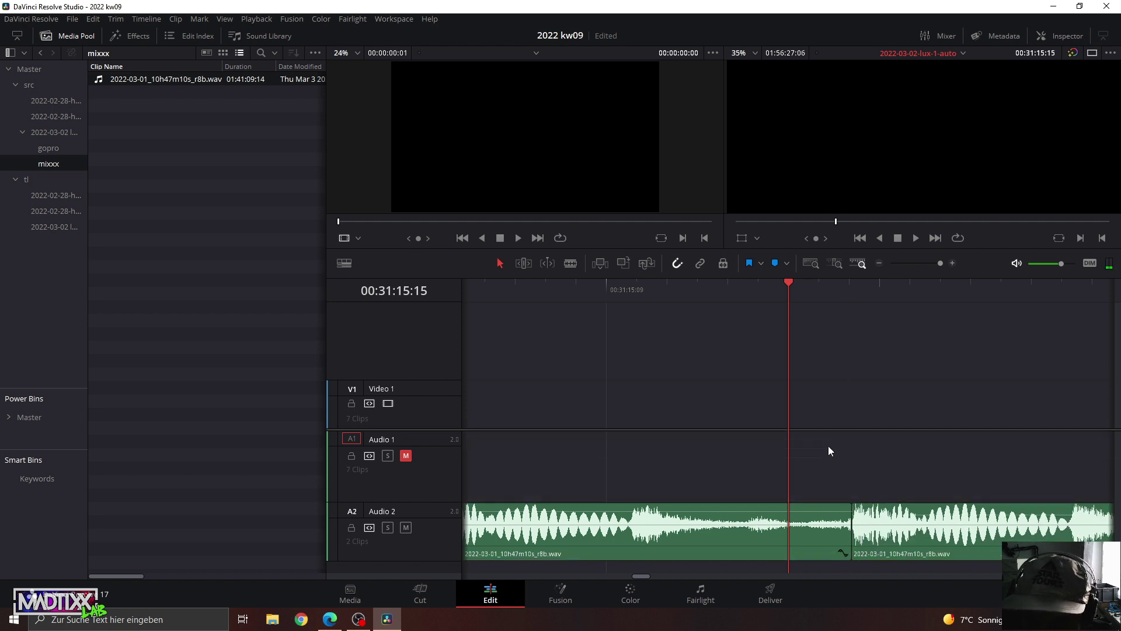
left_click(638, 293)
key("space")
key("space")
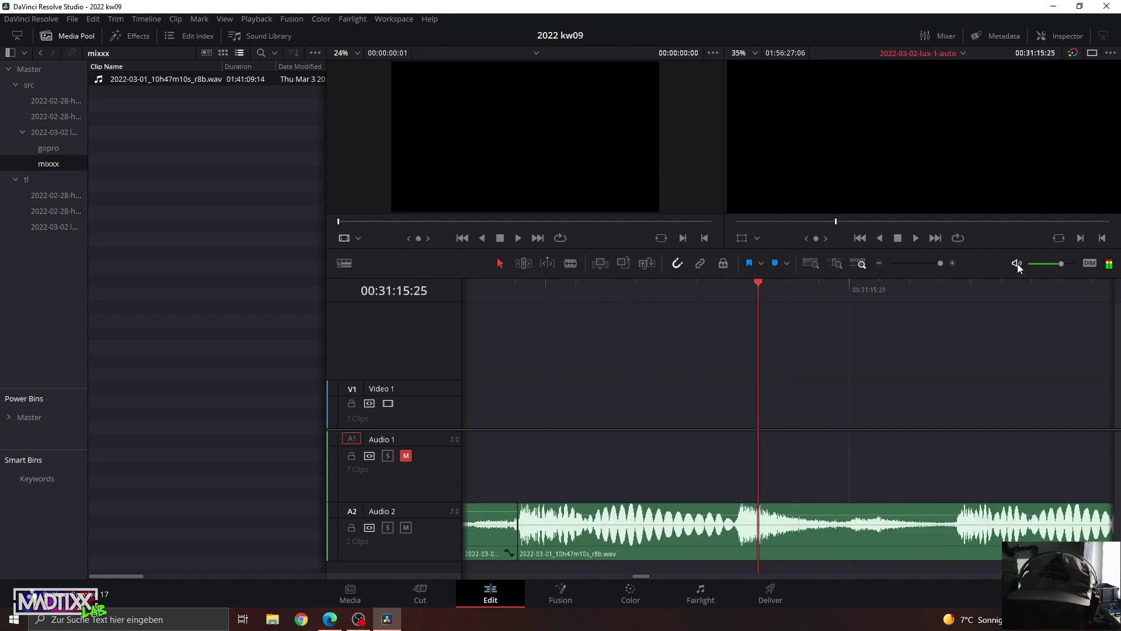
left_click_drag(940, 263, 927, 262)
left_click(689, 286)
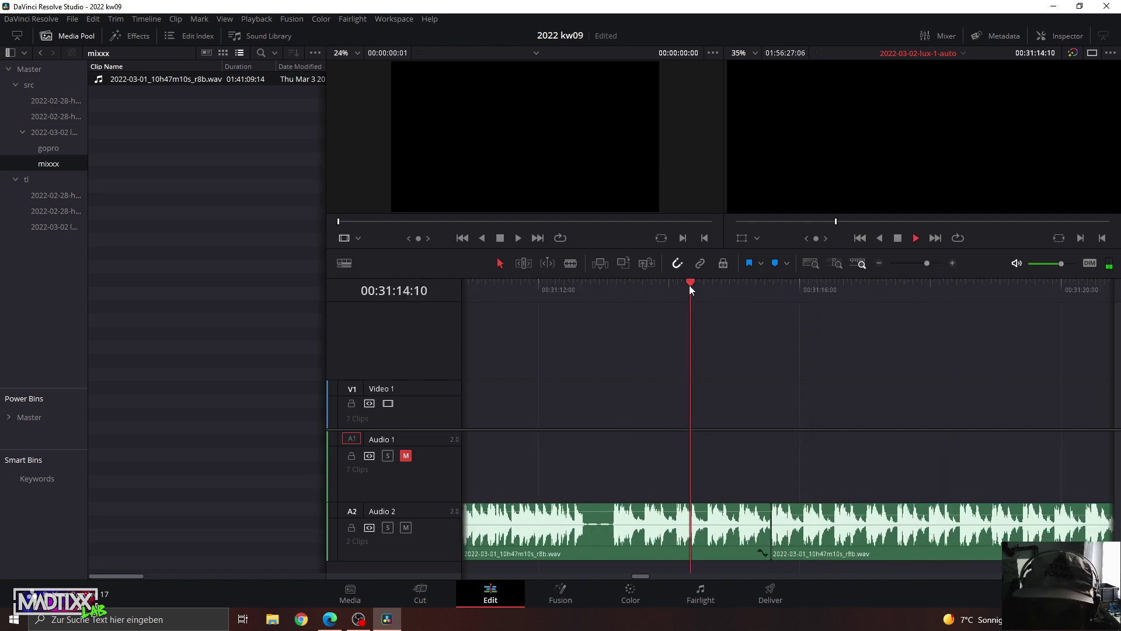
key("space")
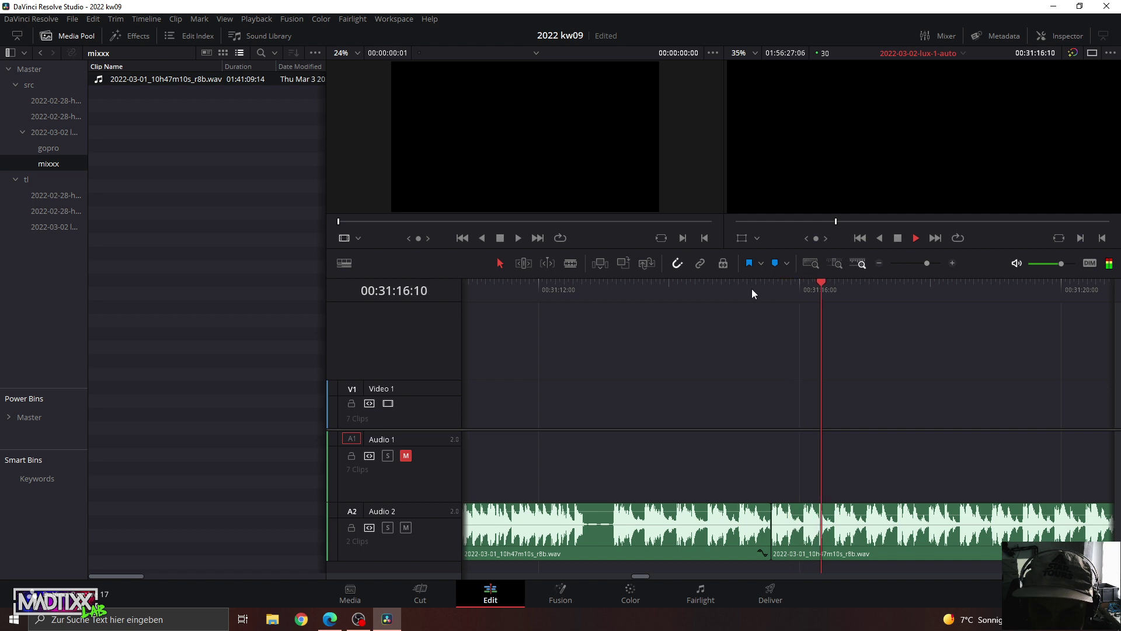
left_click(688, 290)
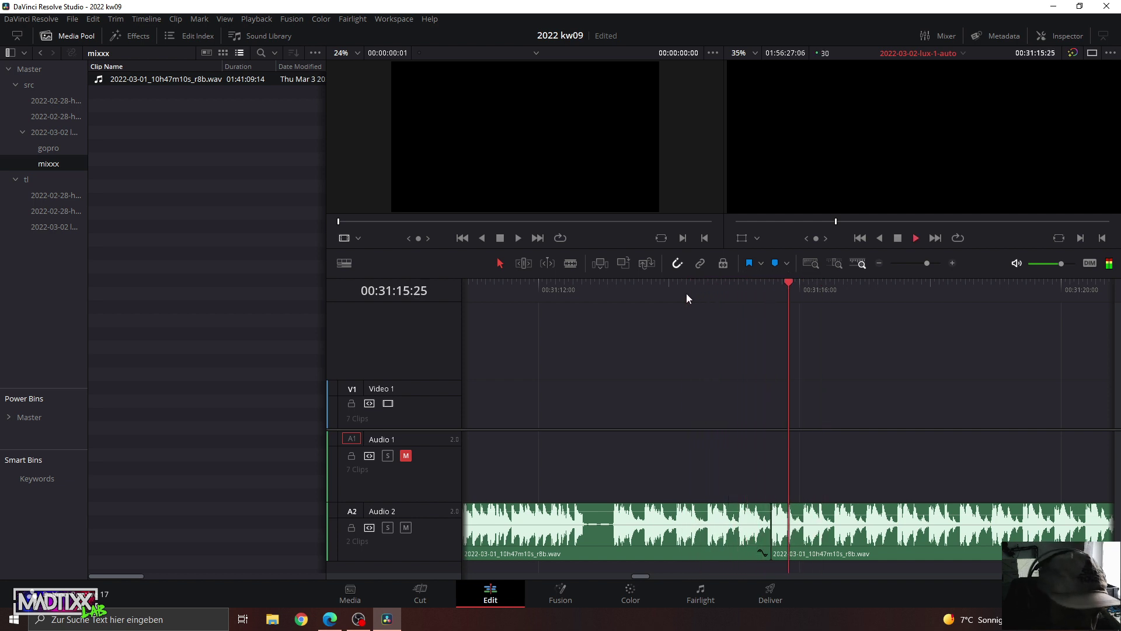
left_click(741, 287)
left_click(740, 287)
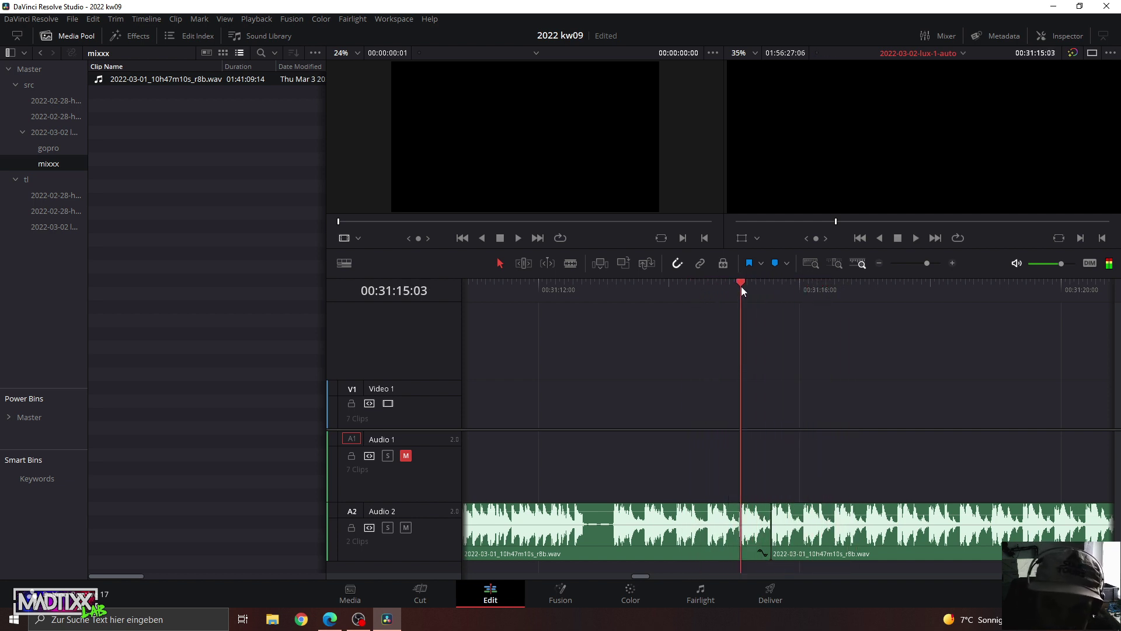
left_click(589, 288)
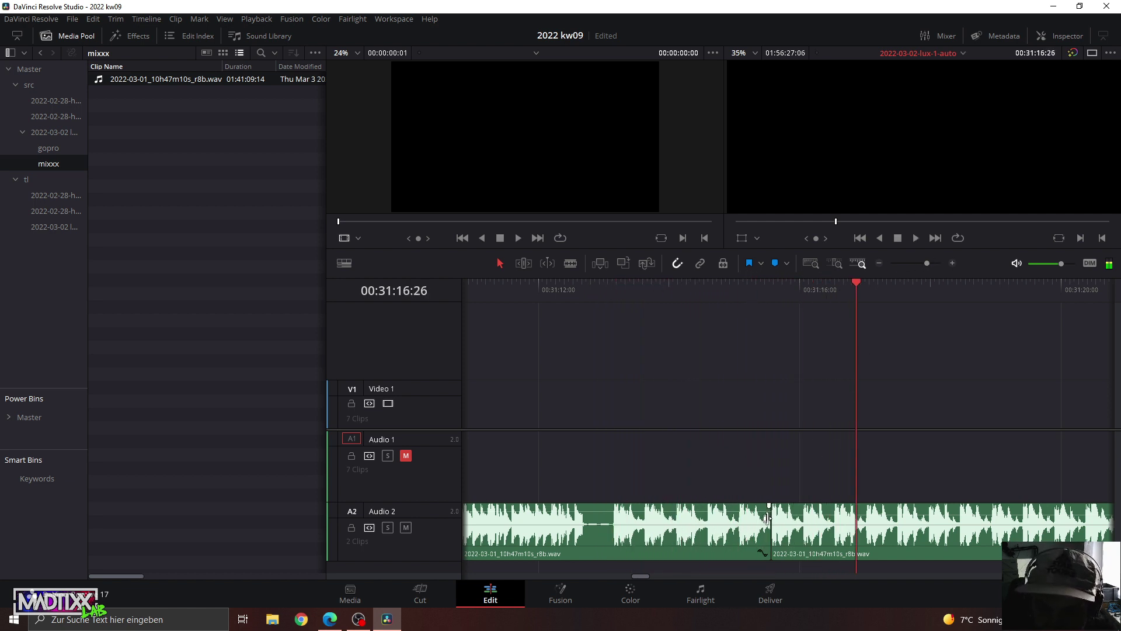
Add a cross-fade at the A2 join near 00:31:15, shorten it to about 4 frames, and play it.
key("ctrl+t")
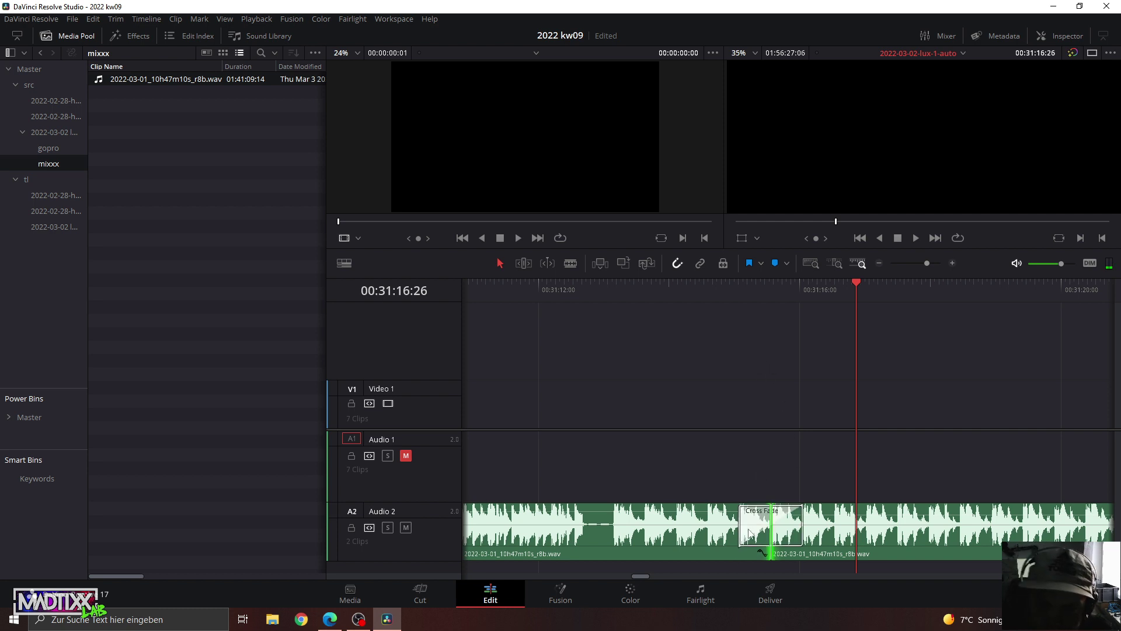
left_click_drag(741, 523, 763, 521)
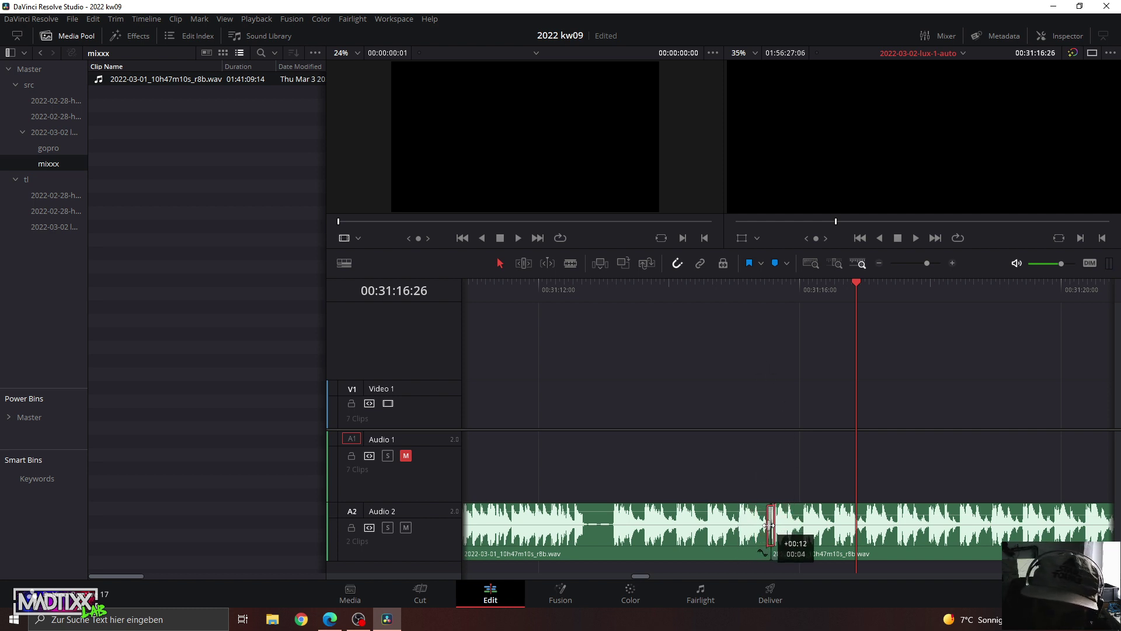
left_click(666, 309)
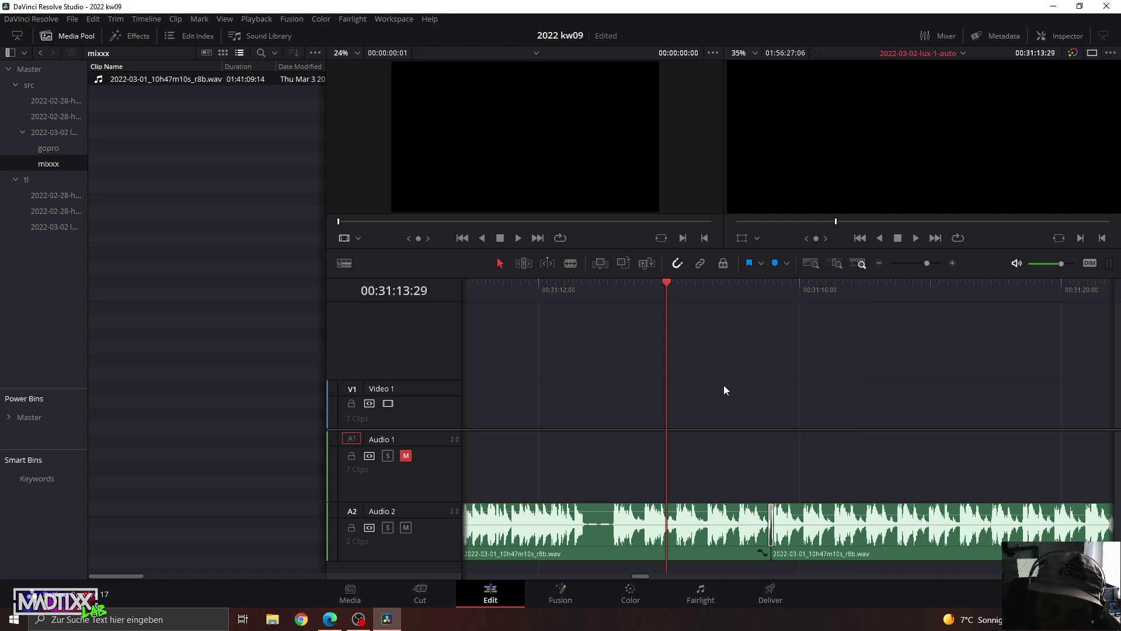
key("space")
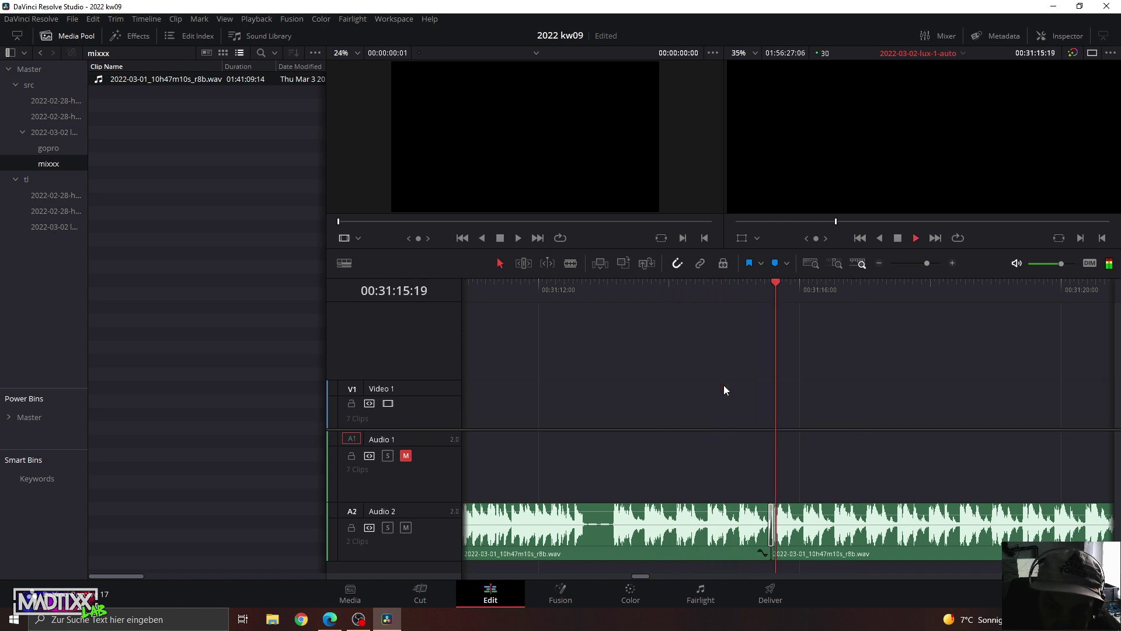
left_click(691, 288)
left_click(917, 239)
left_click_drag(926, 263, 936, 264)
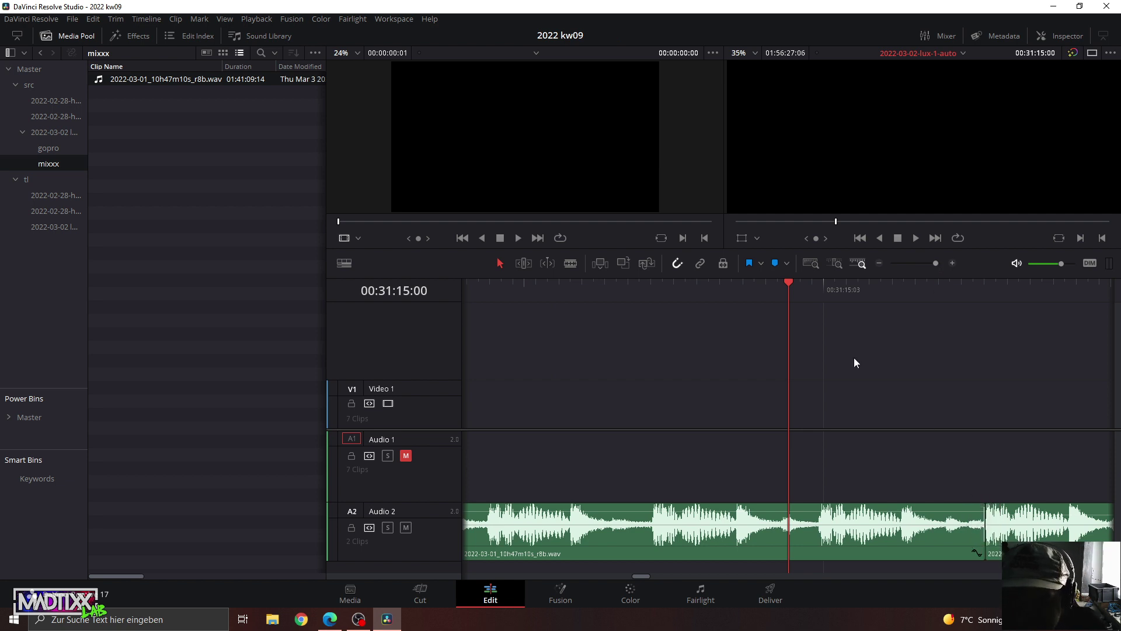
Play the GH020233 car clip with the mix from about 00:31:14.
left_click(629, 293)
left_click_drag(933, 265, 923, 264)
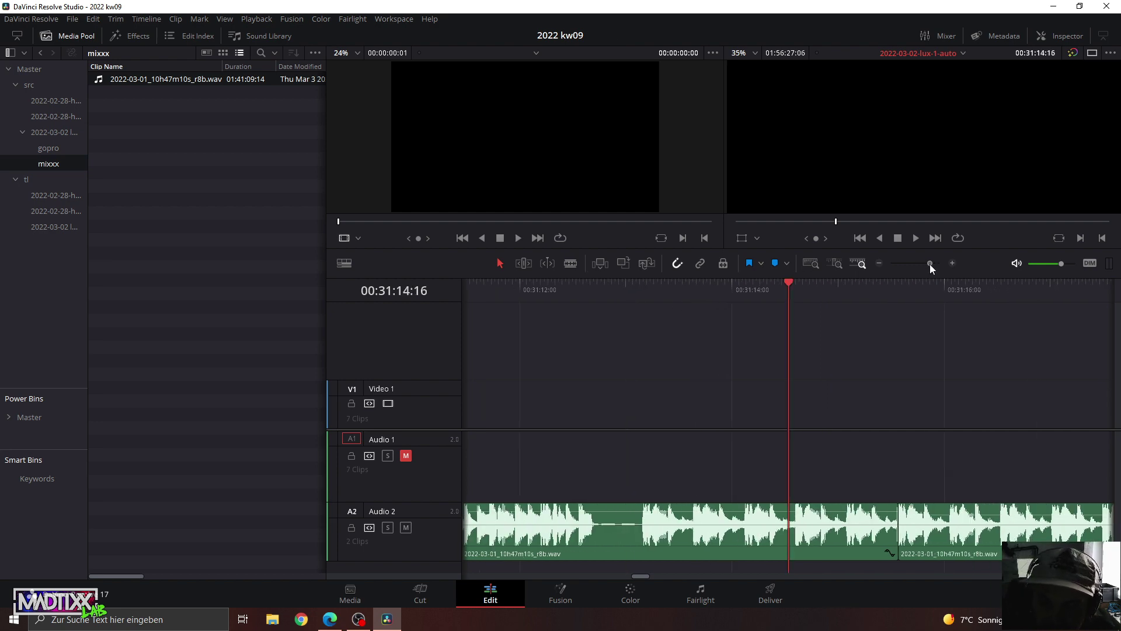
left_click_drag(681, 295, 629, 296)
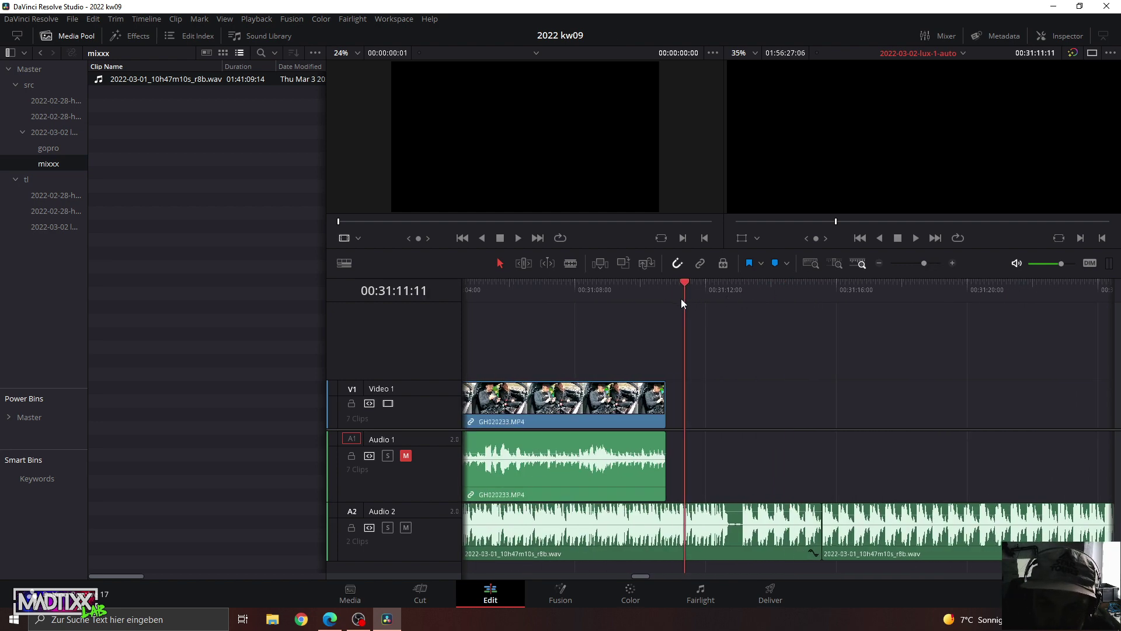
key("space")
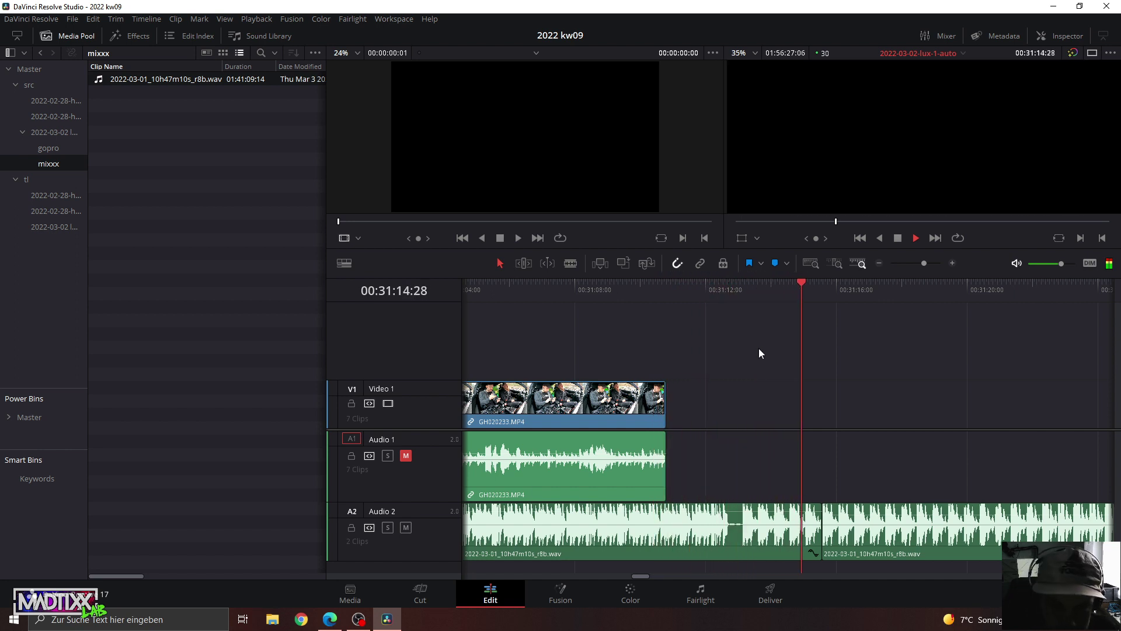
left_click(797, 281)
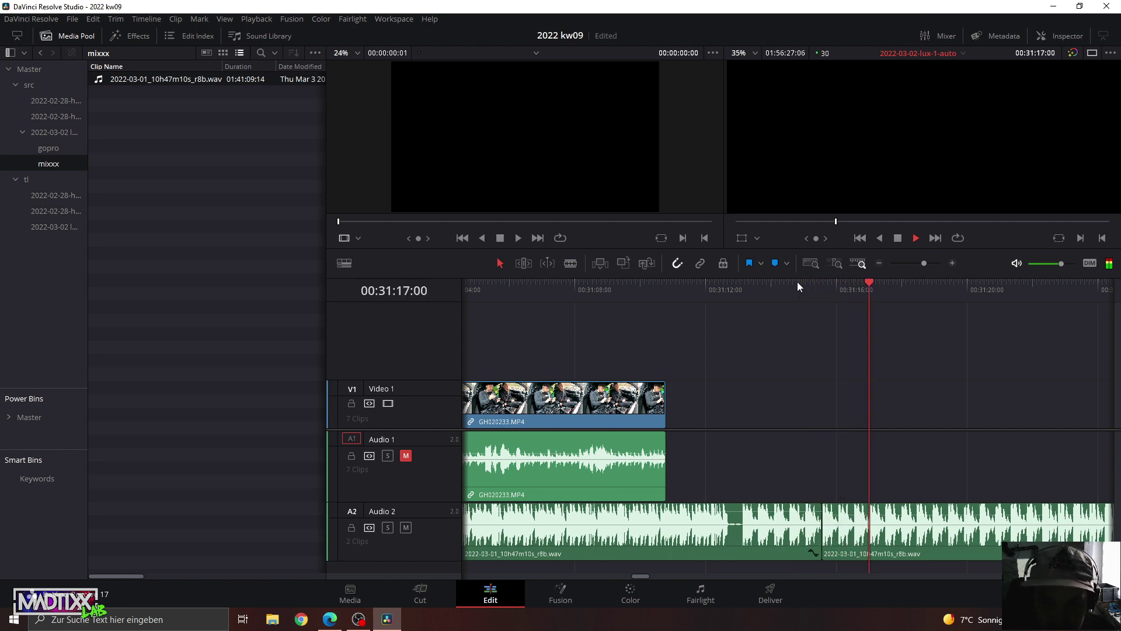
key("space")
left_click(921, 262)
mouse_move(922, 263)
left_mouse_down()
mouse_move(898, 266)
mouse_move(926, 269)
mouse_move(888, 278)
mouse_move(898, 280)
left_mouse_up()
Move GH010234 earlier to start at 00:31:17 after GH020233, with Linked Selection on.
left_click_drag(970, 405, 777, 417)
left_click(701, 264)
left_click(775, 344)
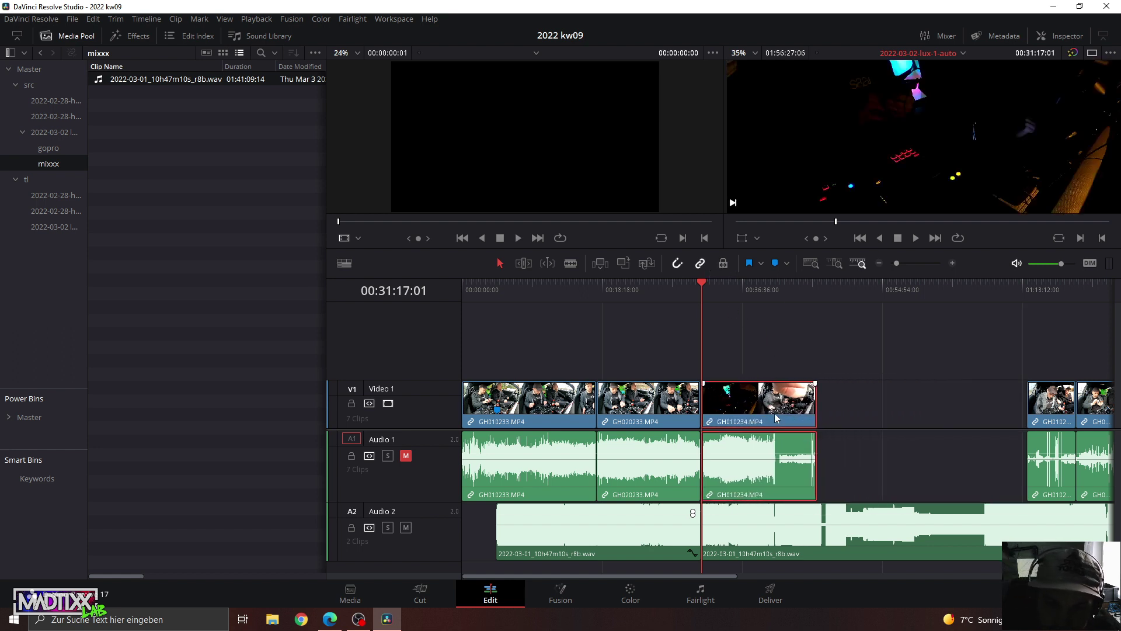
left_click_drag(902, 267, 920, 271)
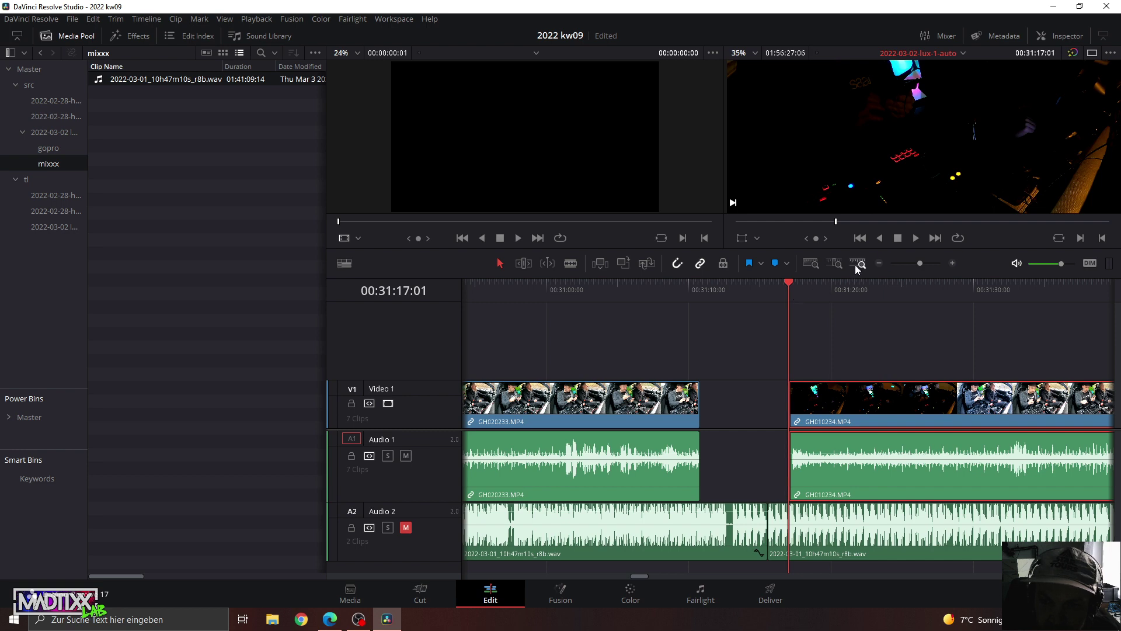
Play the edit into GH010234 and scroll to zoom the viewer on the car footage.
left_click(915, 238)
left_click_drag(920, 264, 912, 263)
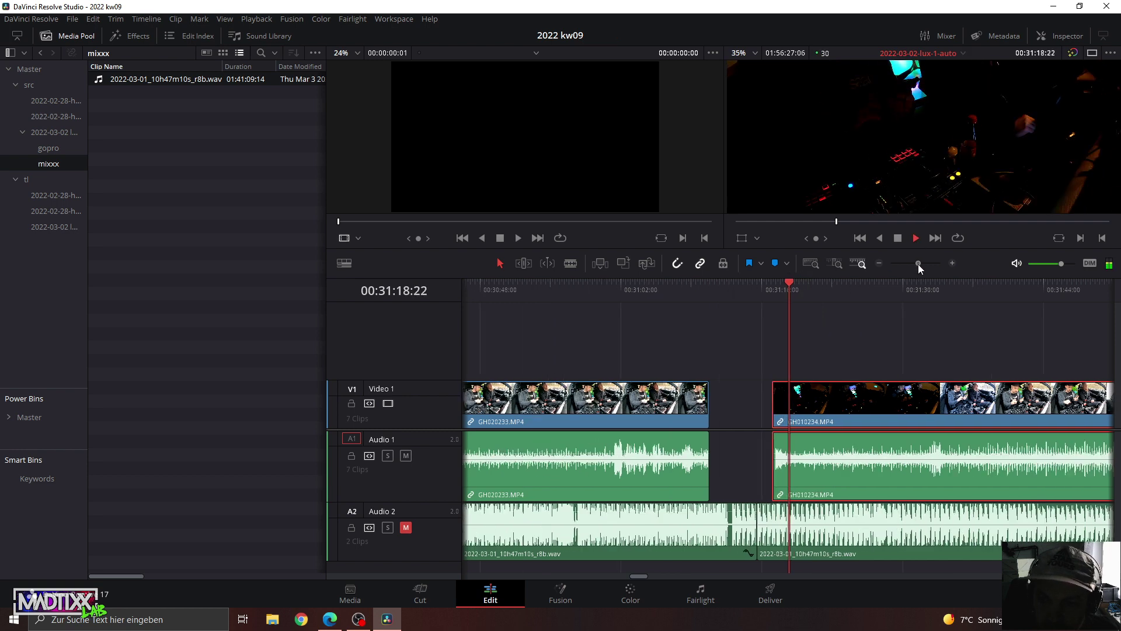
left_click(846, 295)
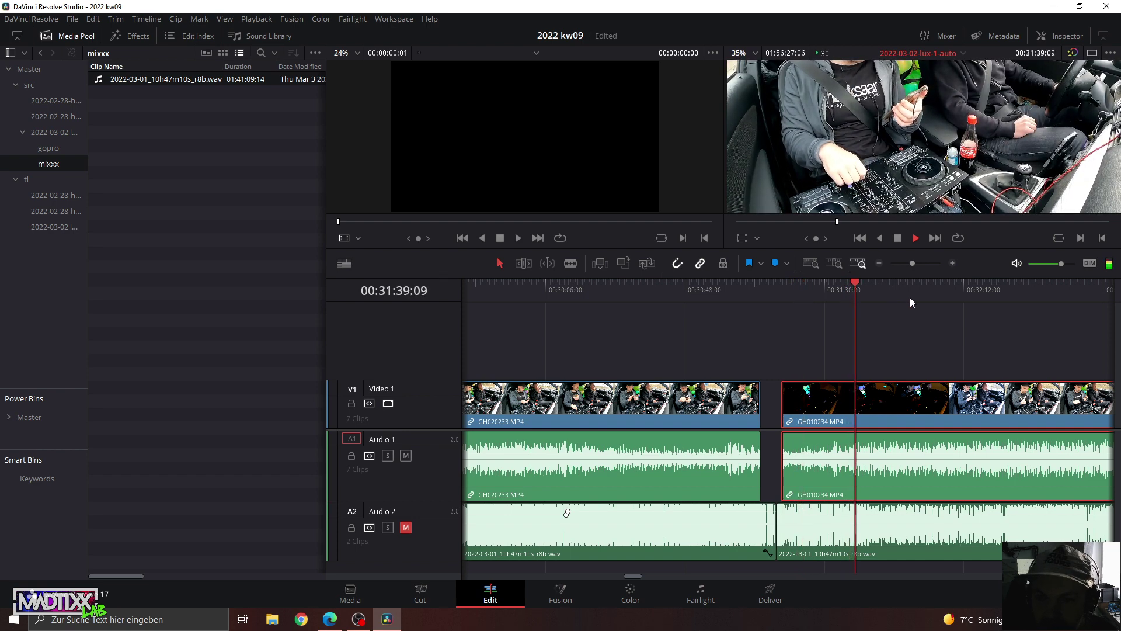
scroll(907, 187, "up", 1)
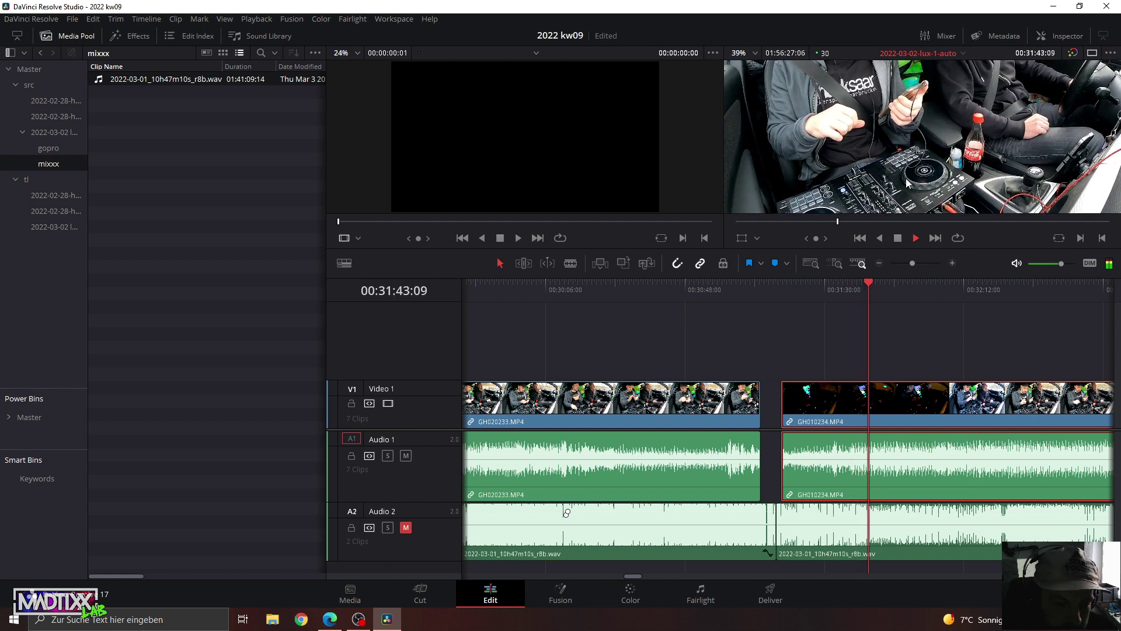
scroll(903, 169, "up", 1)
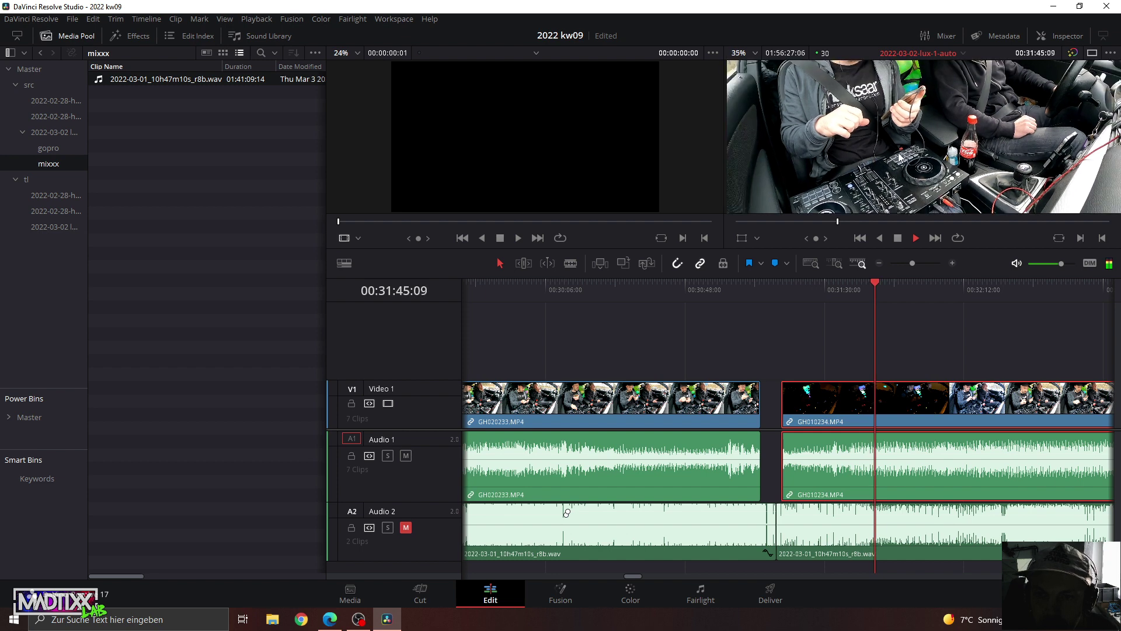
scroll(899, 156, "down", 3)
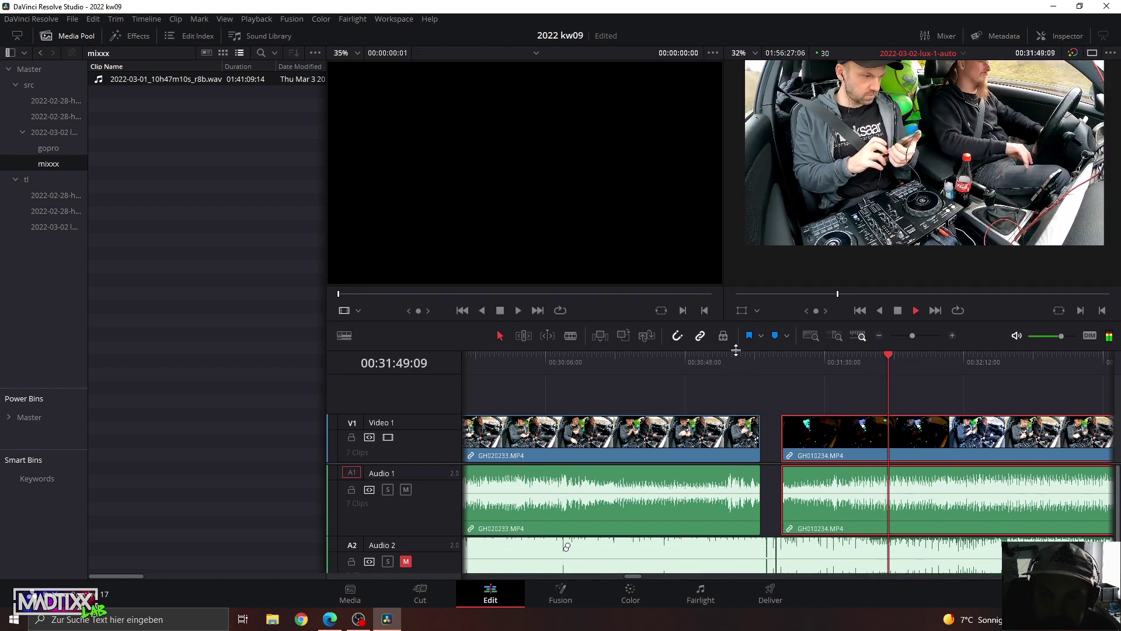
left_click_drag(744, 276, 744, 327)
left_click(960, 344)
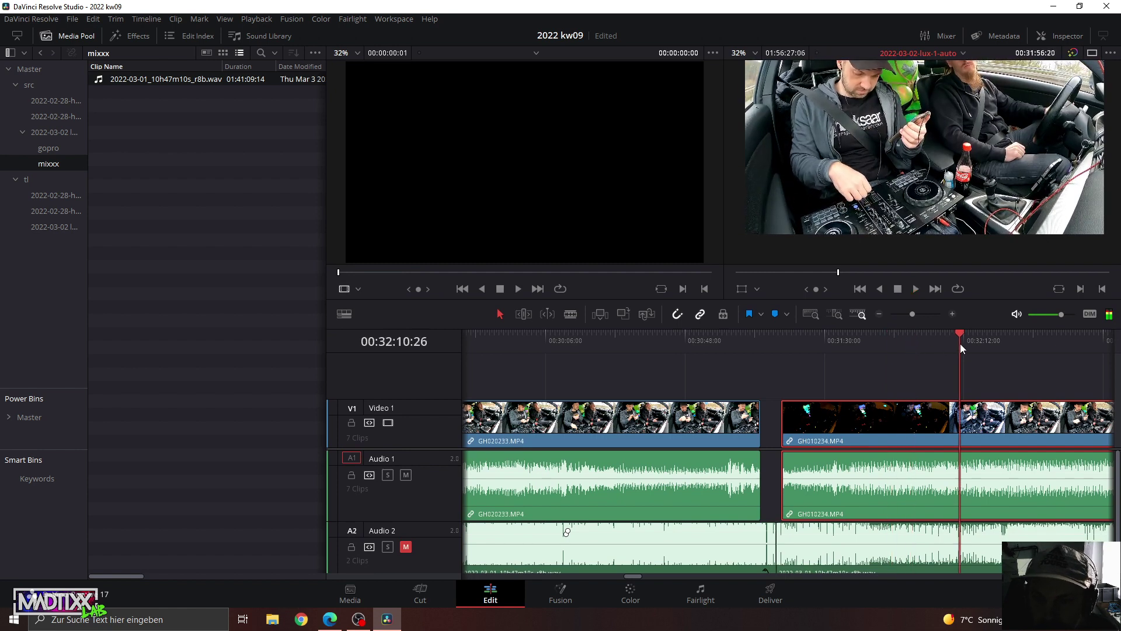
left_click(994, 343)
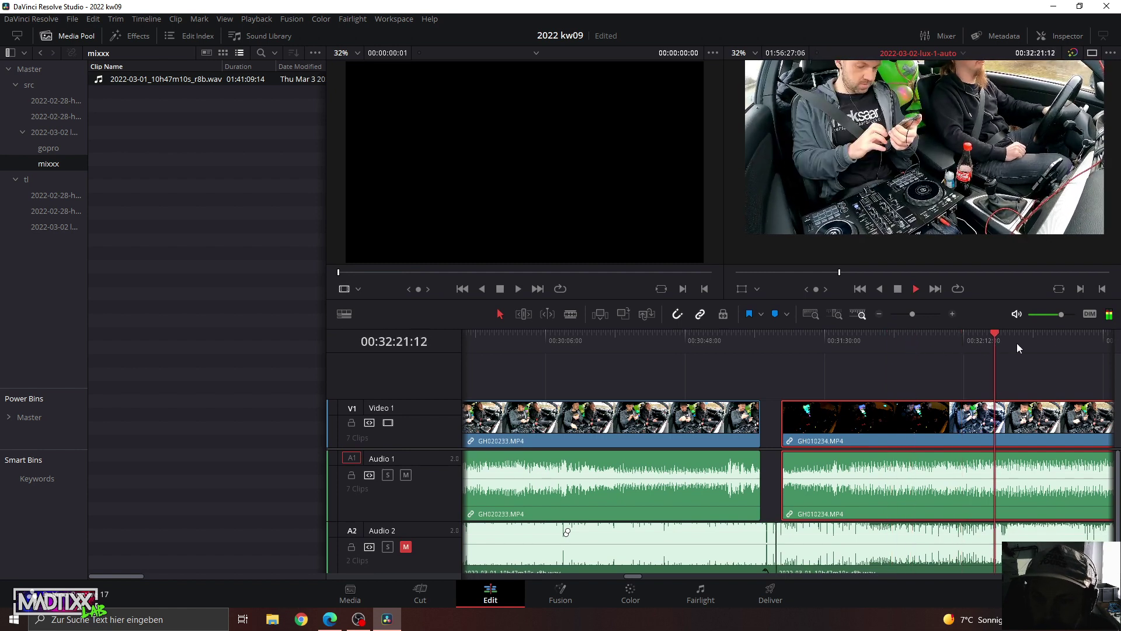
left_click(912, 314)
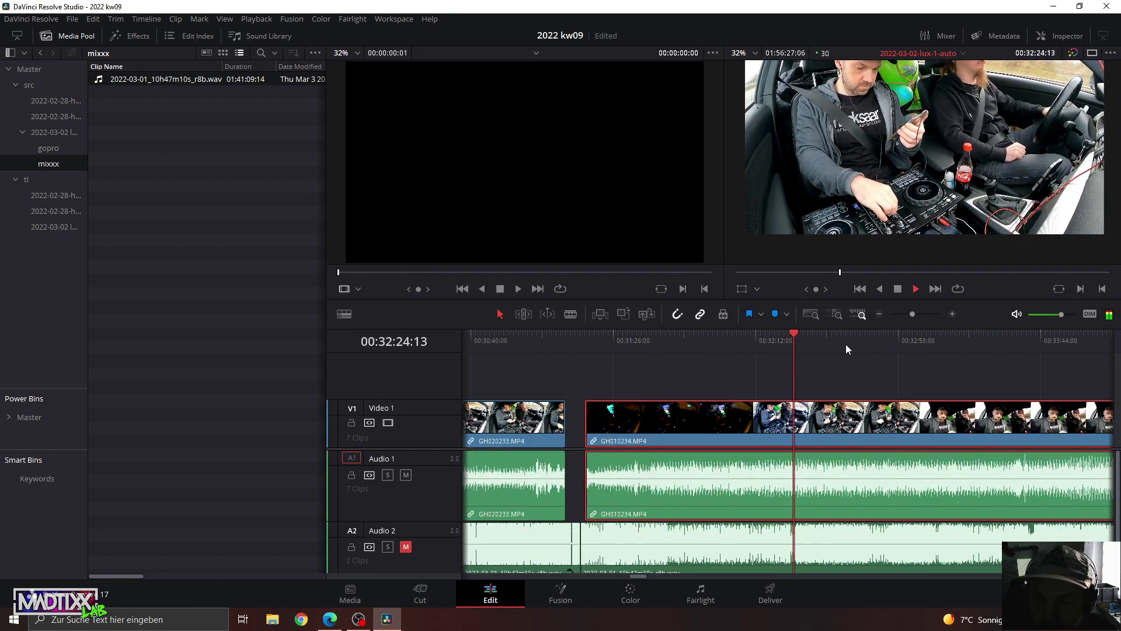
left_click(846, 346)
left_click(883, 345)
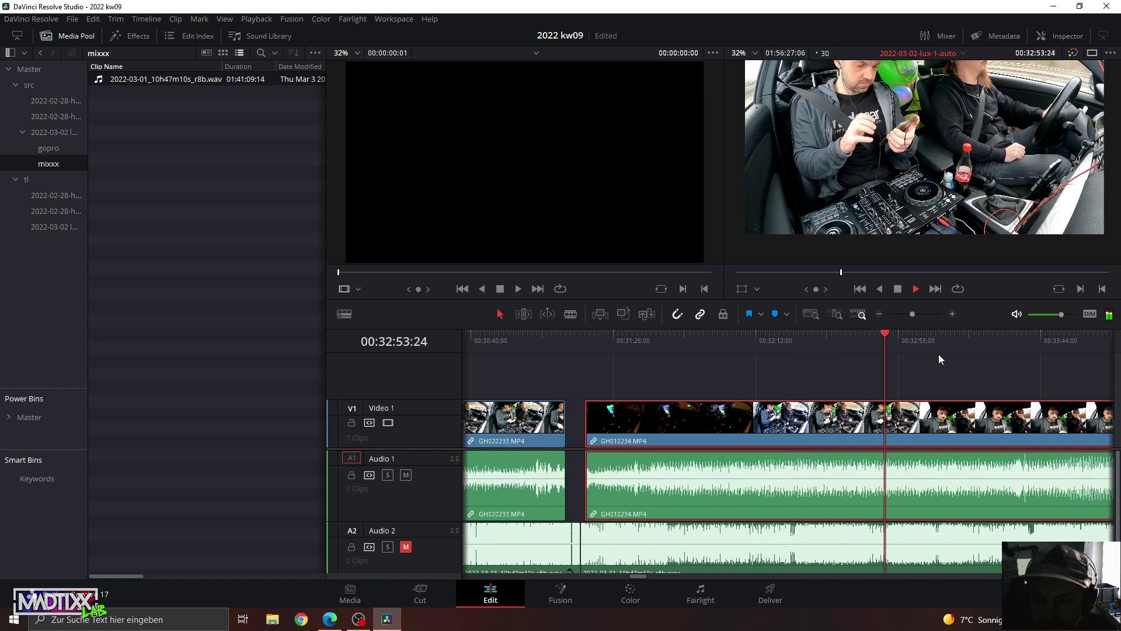
left_click(969, 343)
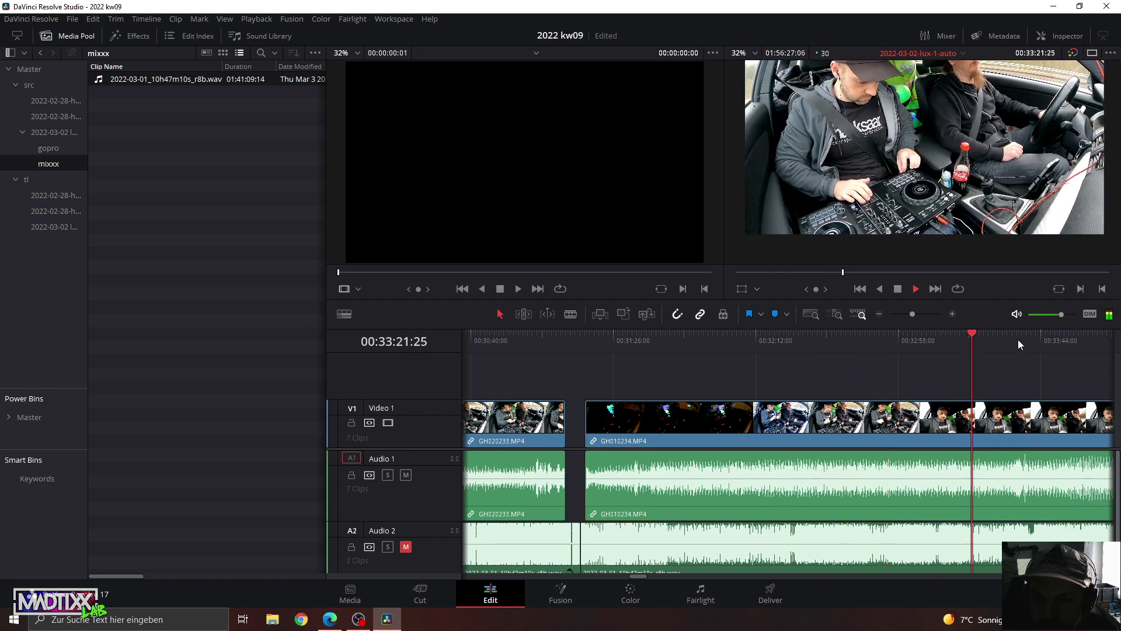
left_click_drag(912, 313, 917, 317)
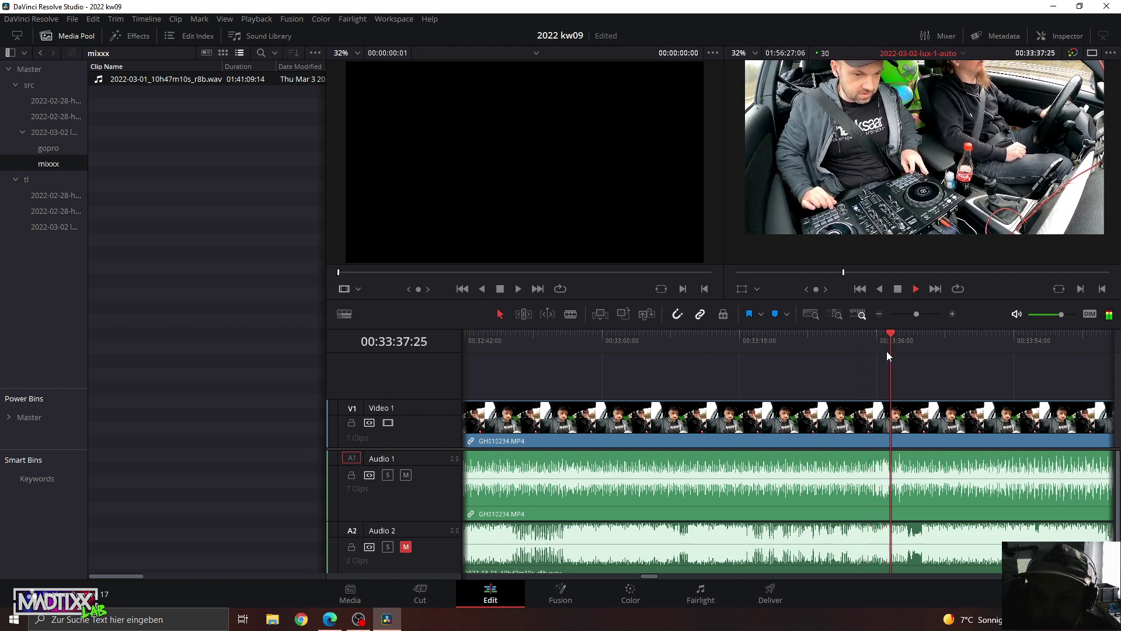
Stop the playhead at 00:33:38:22 and blade GH010234 on V1/A1 there with Ctrl+B.
key("space")
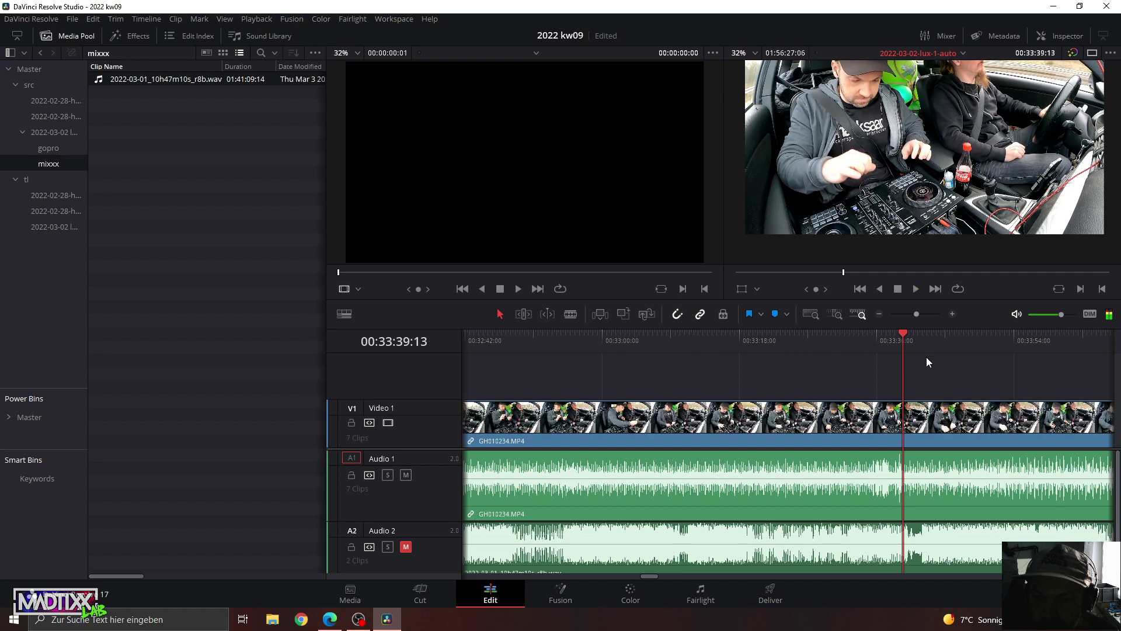
key("space")
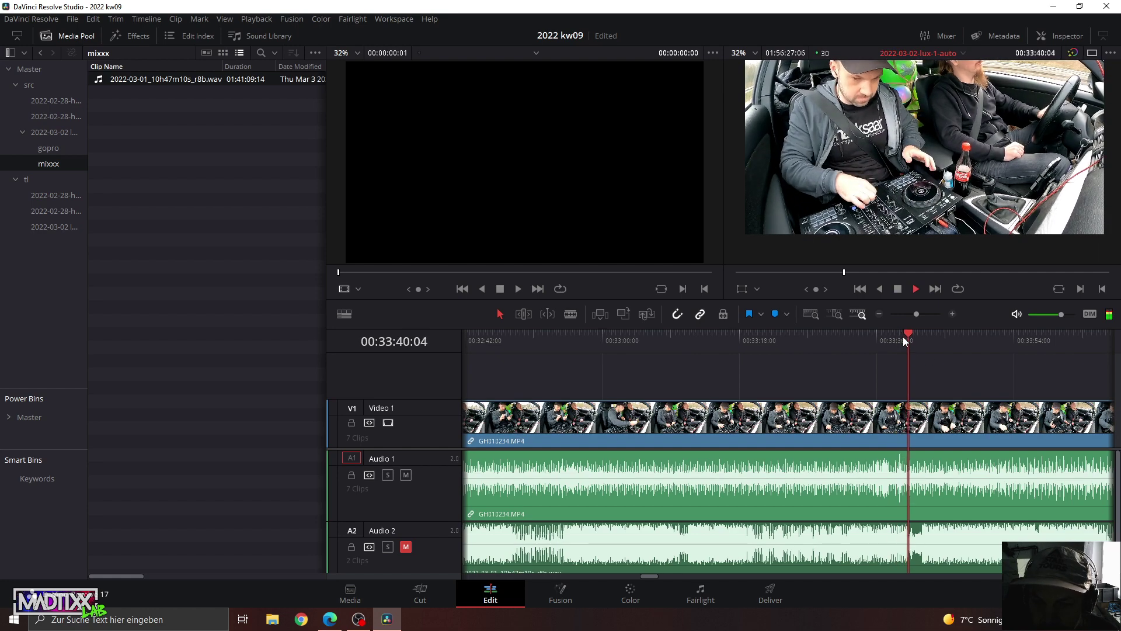
left_click(890, 339)
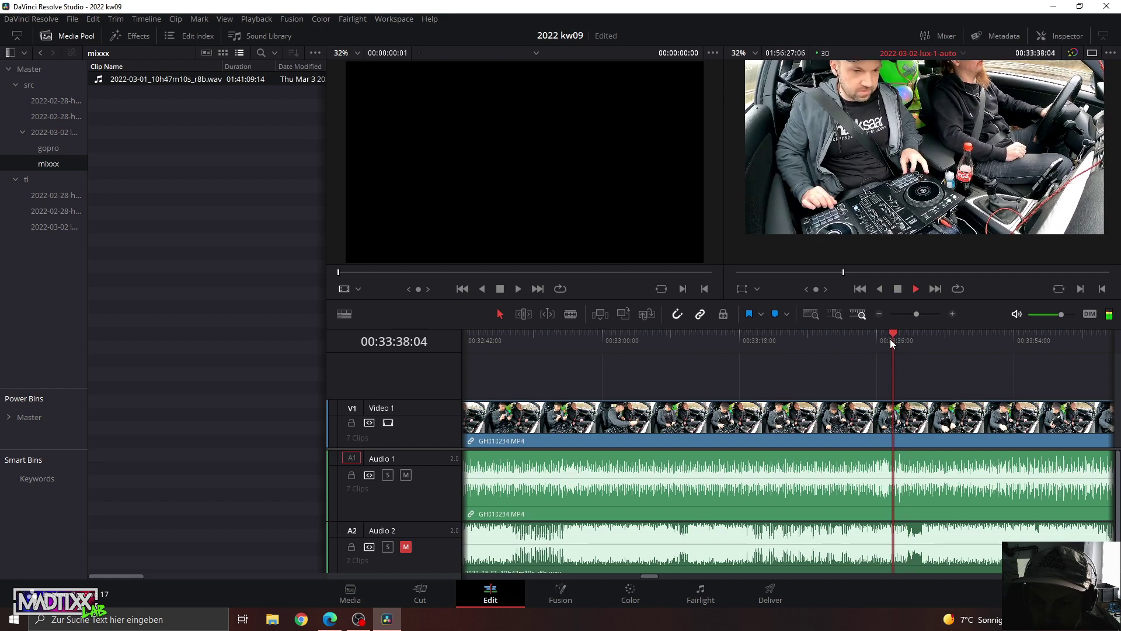
left_click(895, 336)
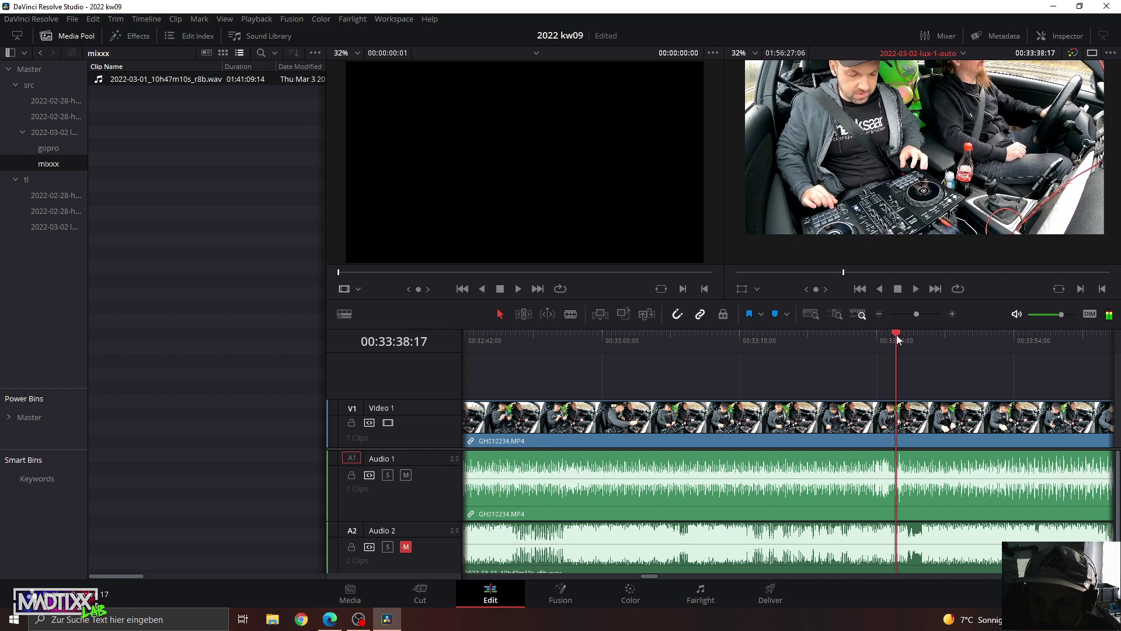
left_click_drag(895, 335, 892, 334)
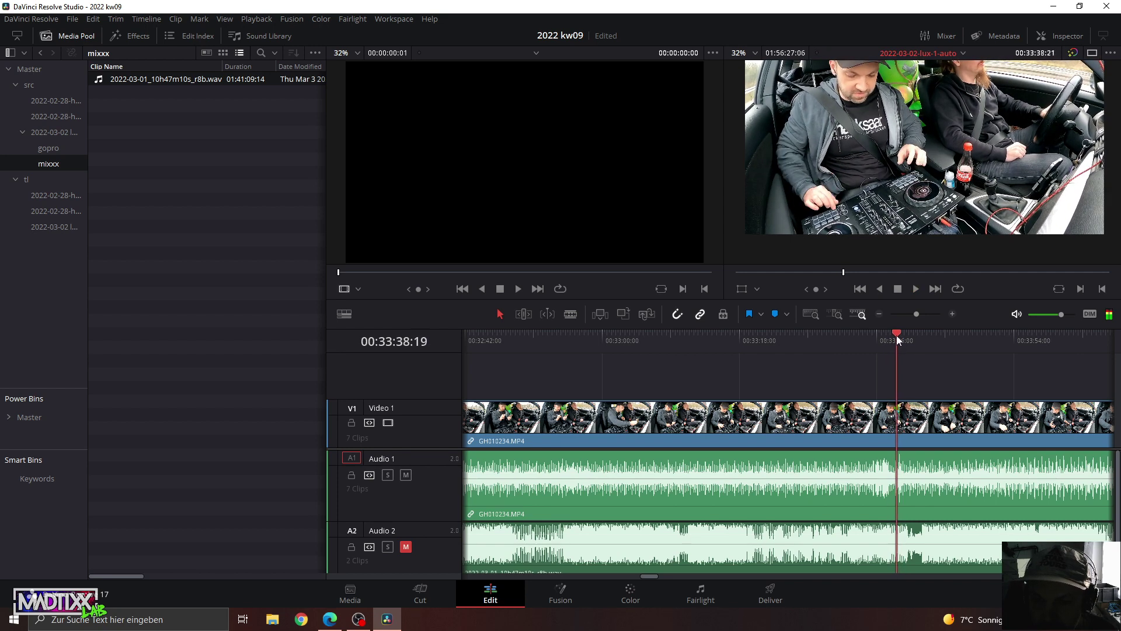
key("space")
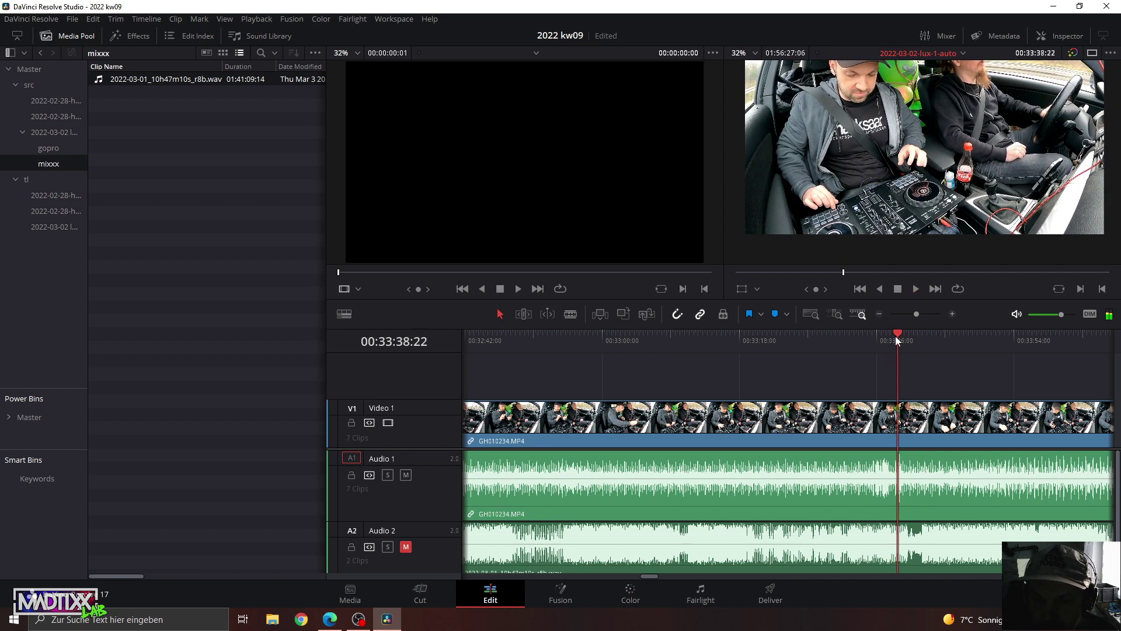
key("ctrl+b")
left_click(836, 434)
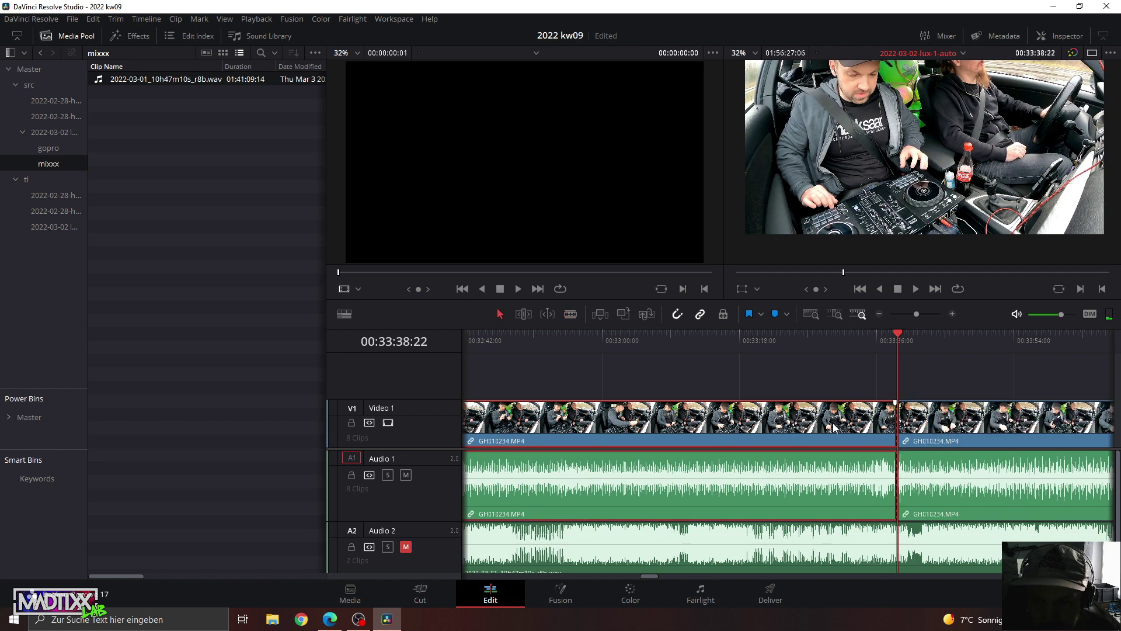
Delete the left piece and slide GH010234 left against GH020233.
key("BackSpace")
left_click_drag(916, 313, 905, 314)
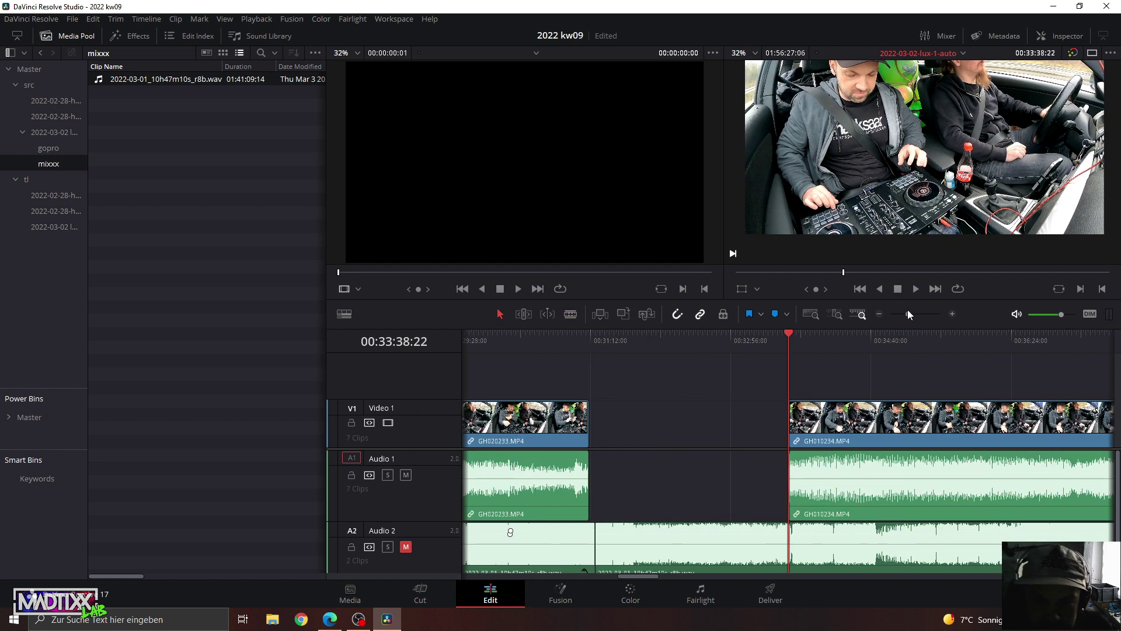
left_click_drag(870, 440, 751, 442)
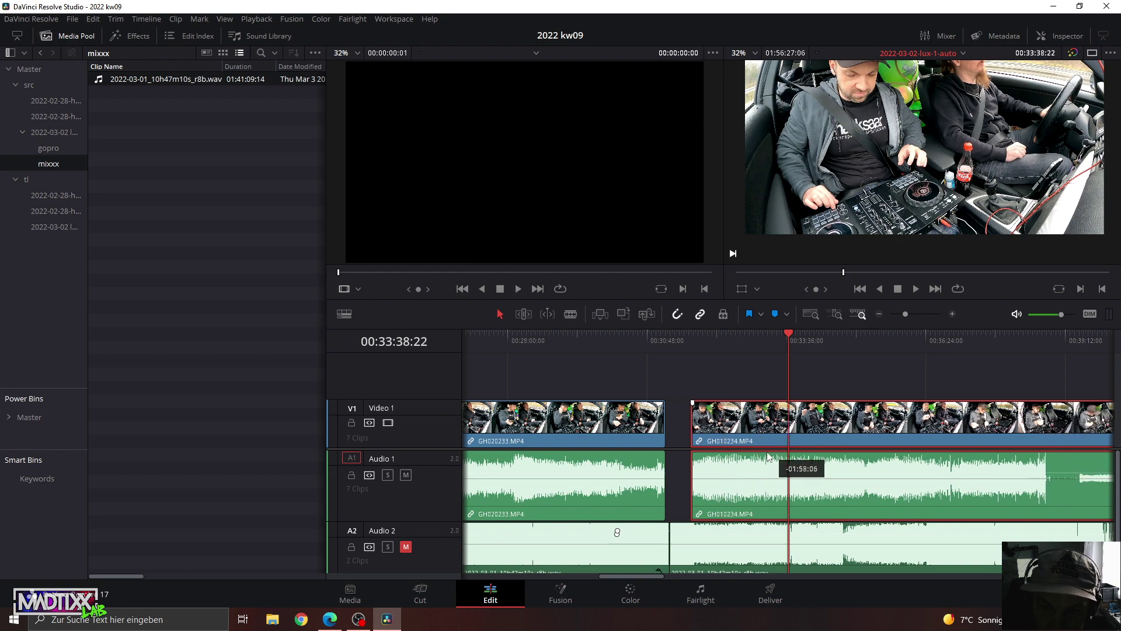
Play back through the join between GH020233 and GH010234 to check it.
left_click(667, 337)
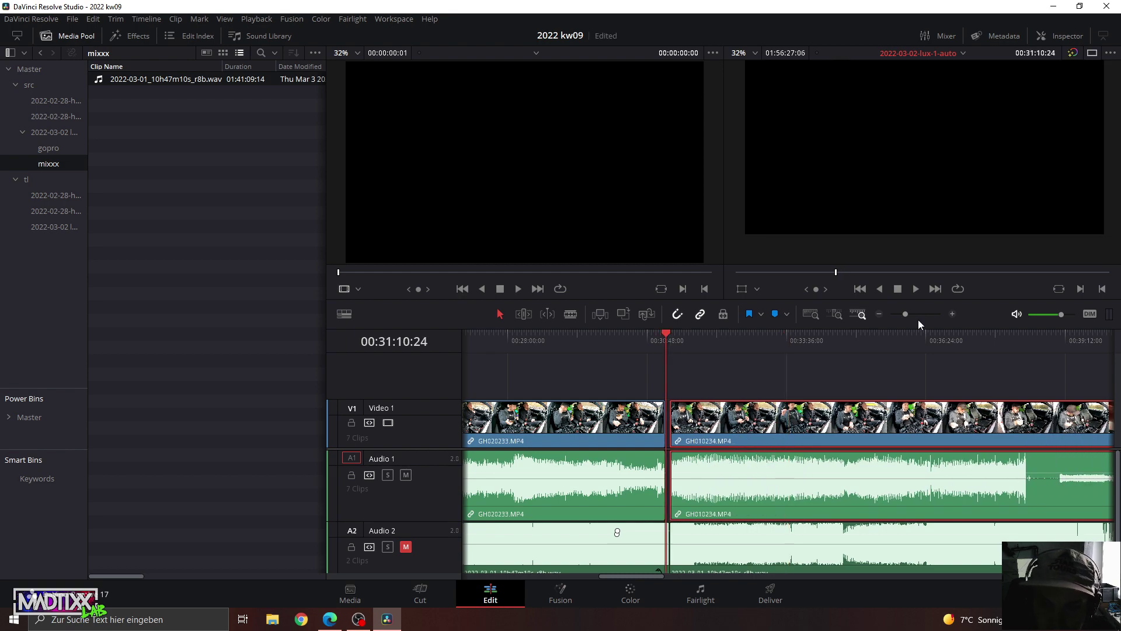
left_click_drag(917, 314, 923, 313)
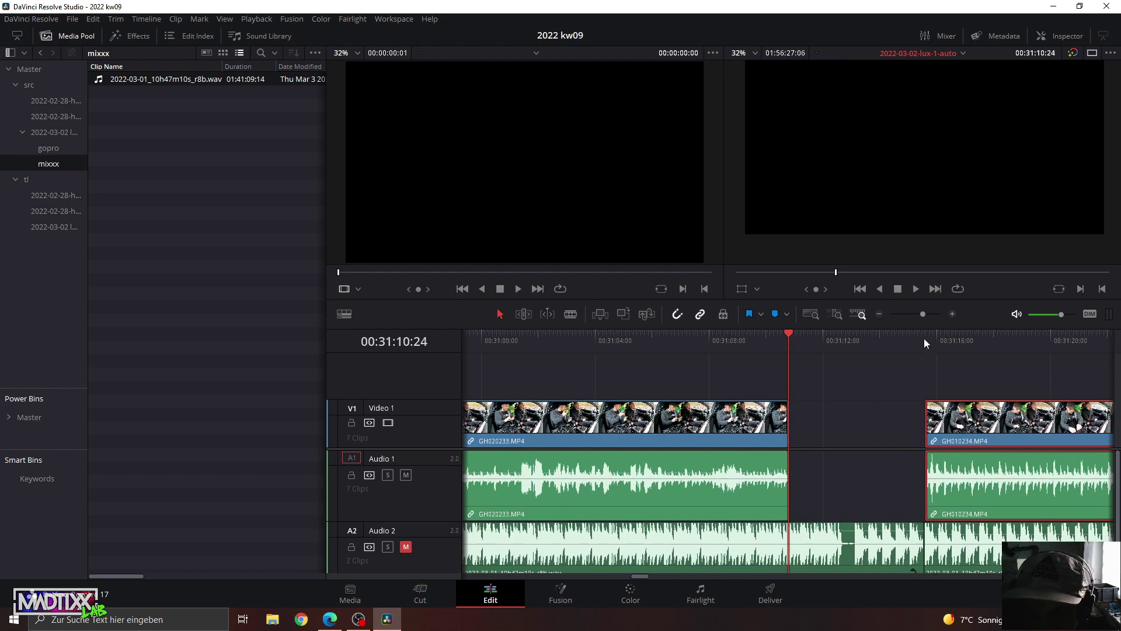
left_click(912, 336)
key("space")
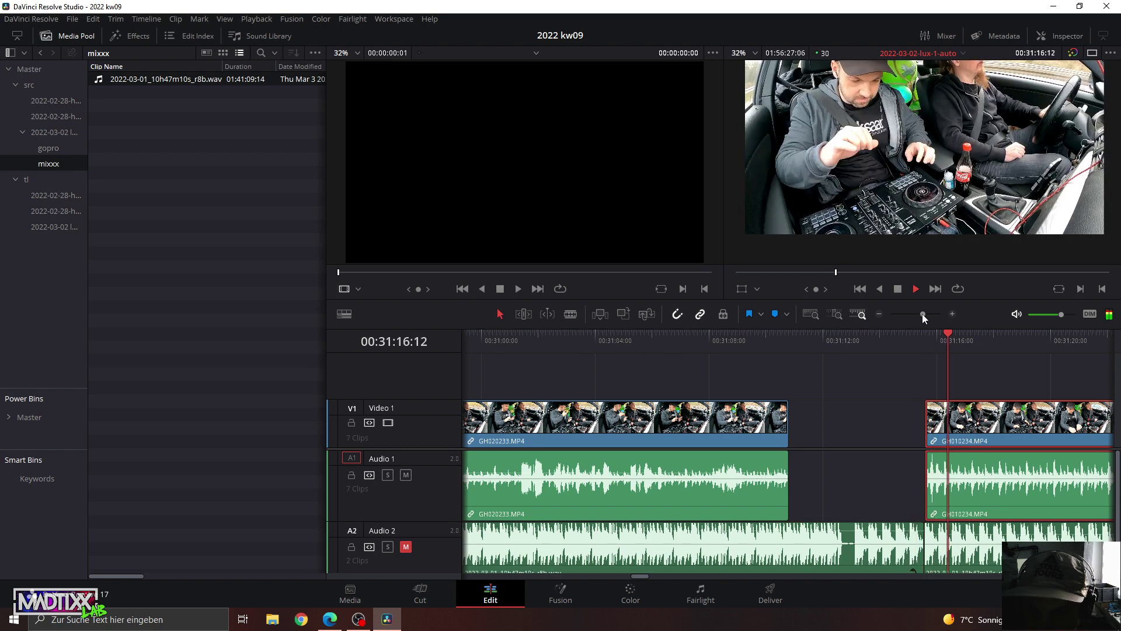
left_click_drag(922, 314, 925, 315)
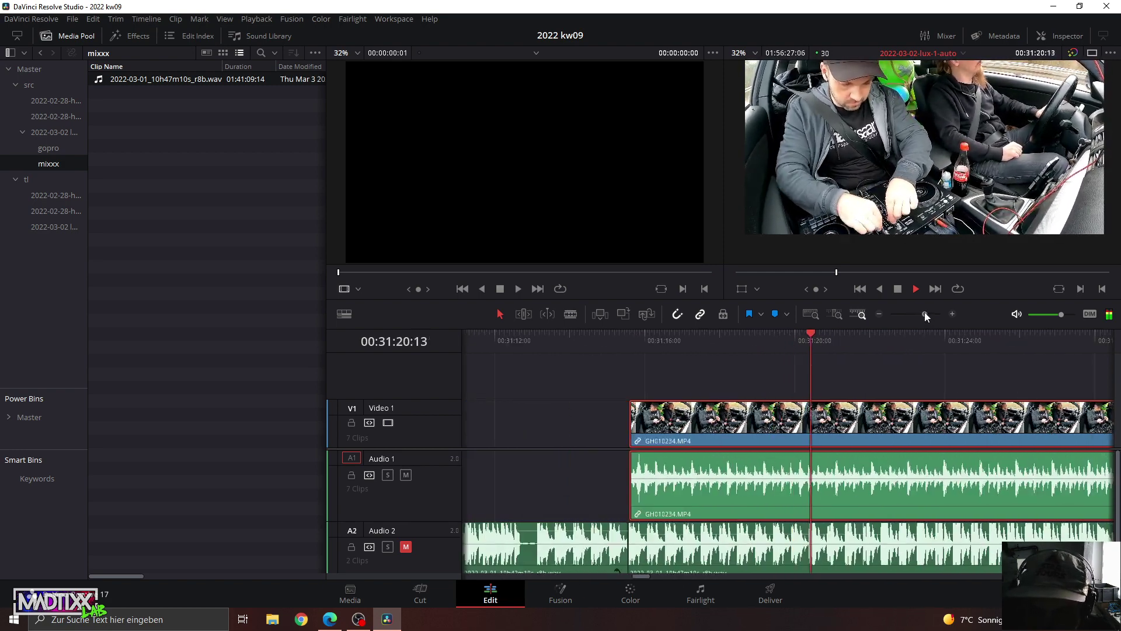
left_click_drag(923, 312, 912, 307)
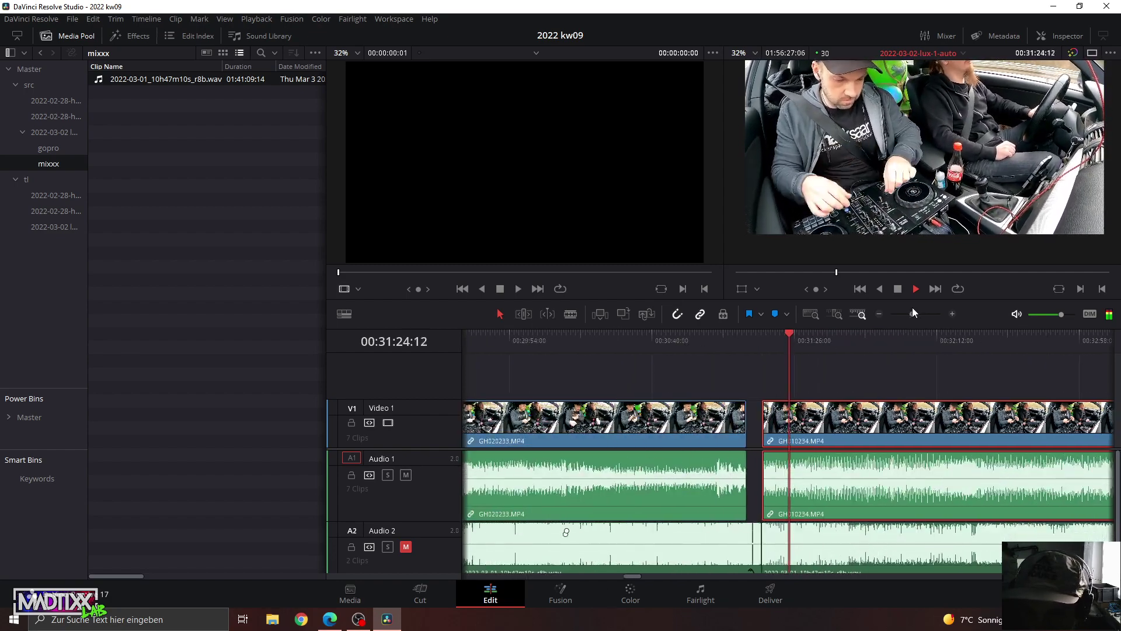
left_click(958, 337)
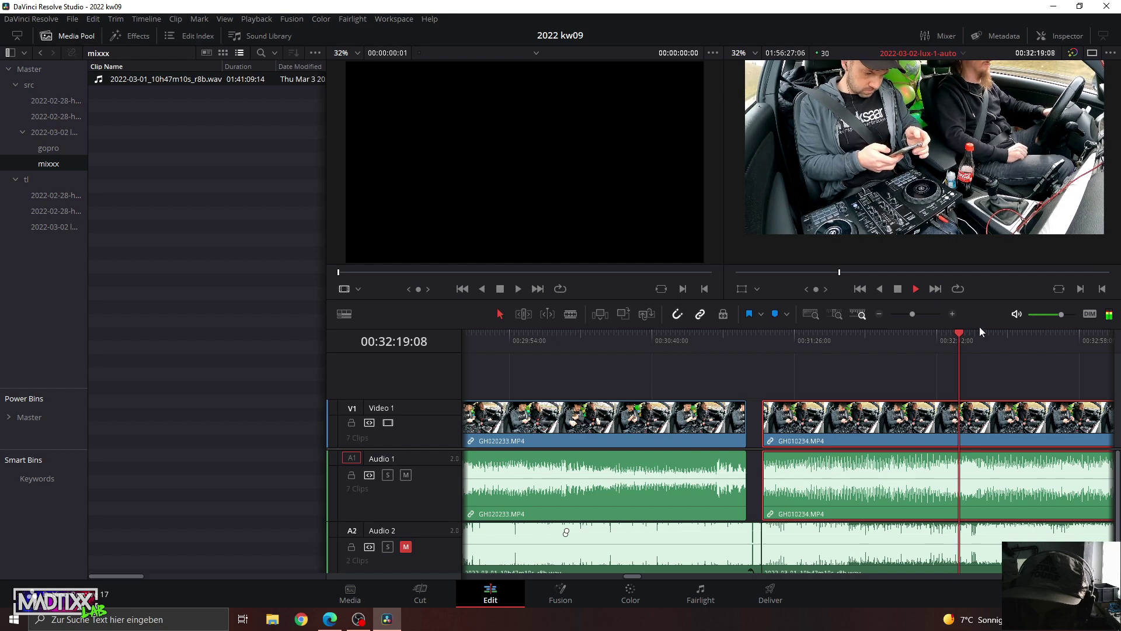
left_click_drag(912, 315, 922, 315)
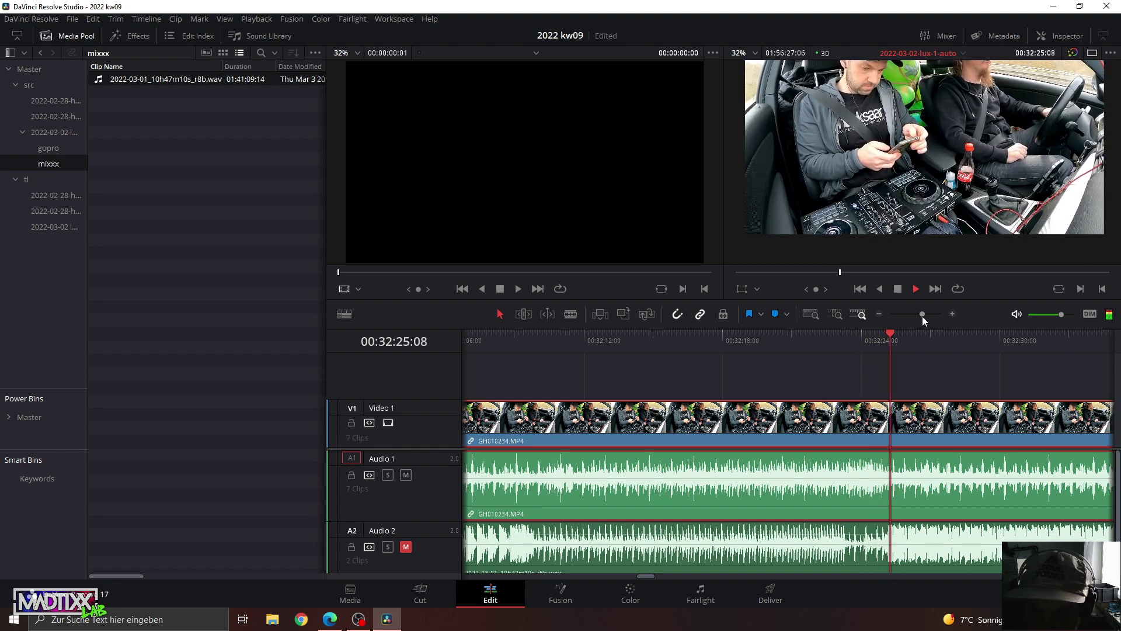
left_click(857, 337)
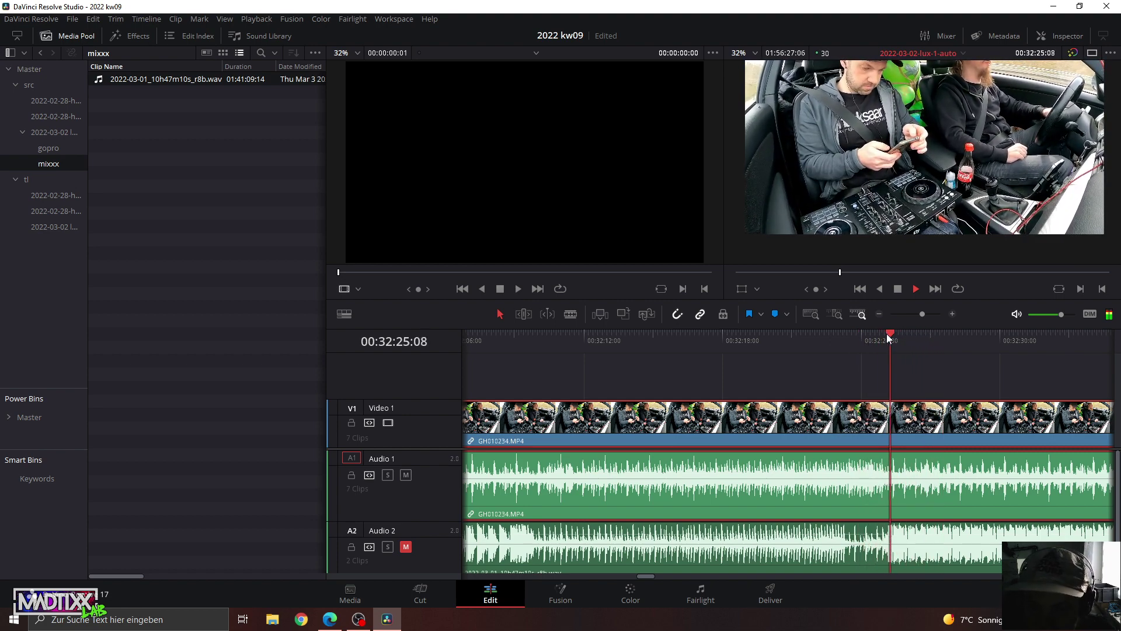
key("space")
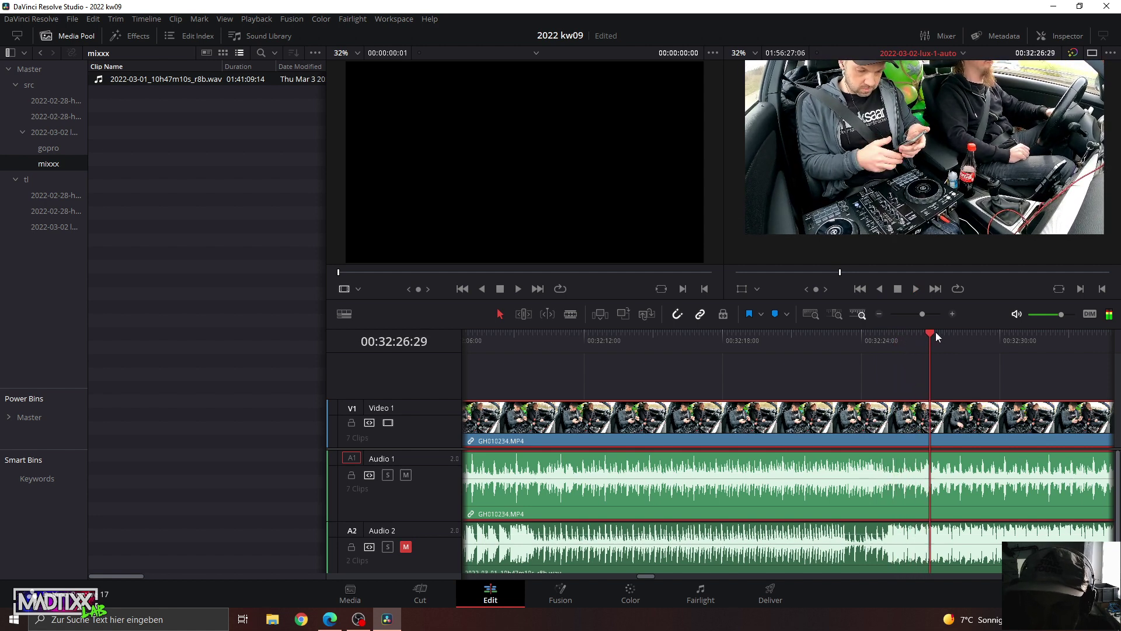
Pinpoint the beat at 00:32:26:25 and add Marker 1 there.
mouse_move(935, 335)
left_mouse_down()
mouse_move(901, 335)
mouse_move(921, 342)
mouse_move(928, 314)
left_mouse_up()
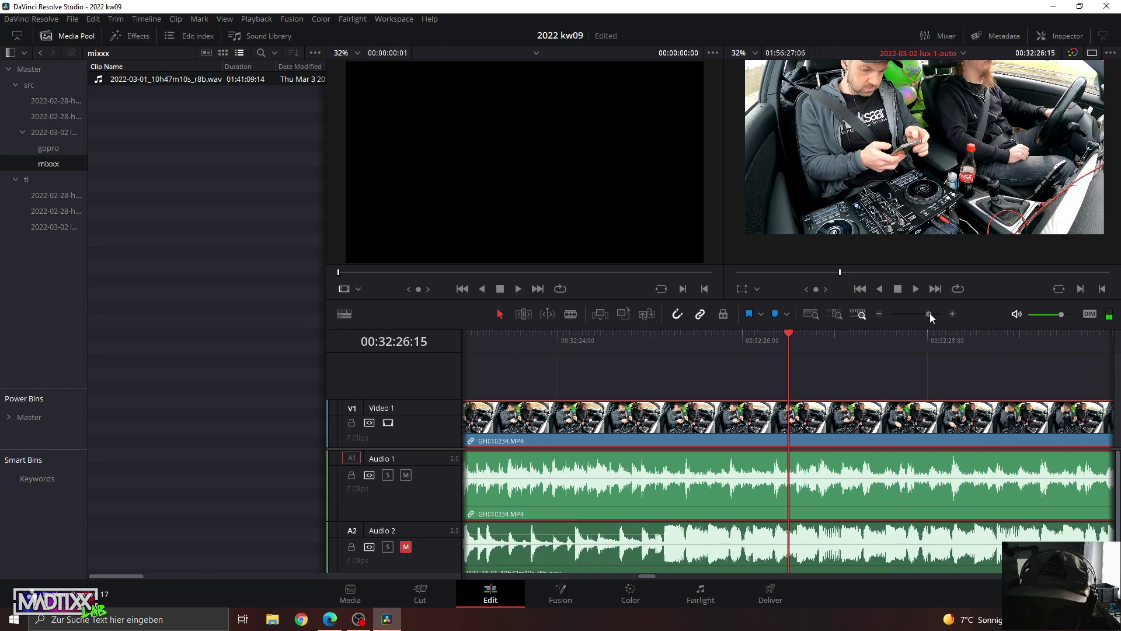
left_click(736, 343)
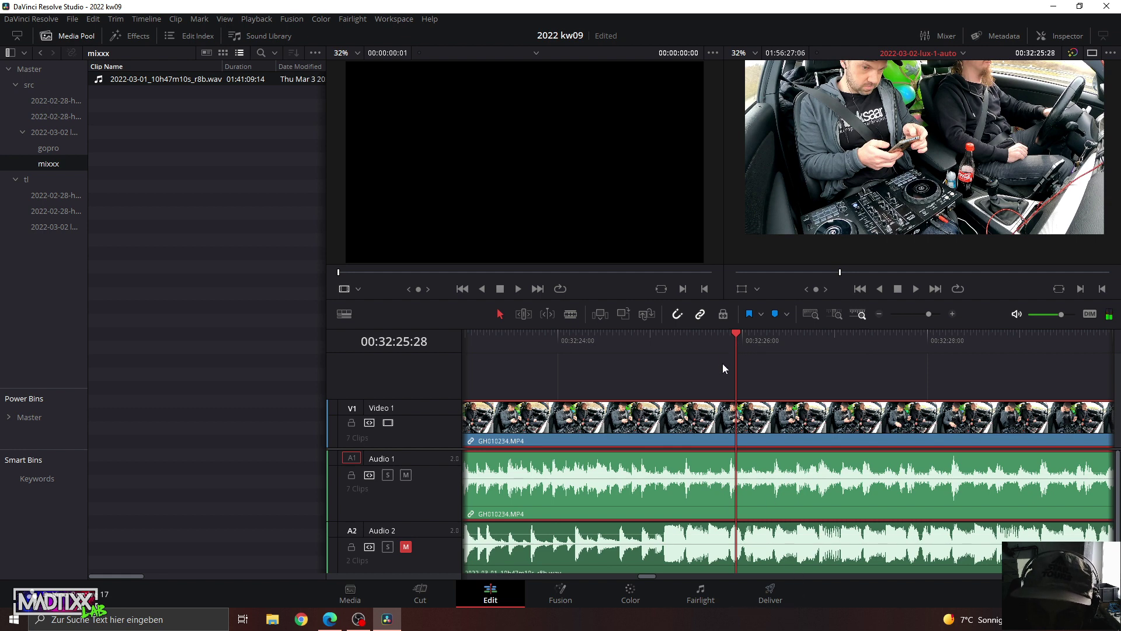
key("space")
left_click(741, 338)
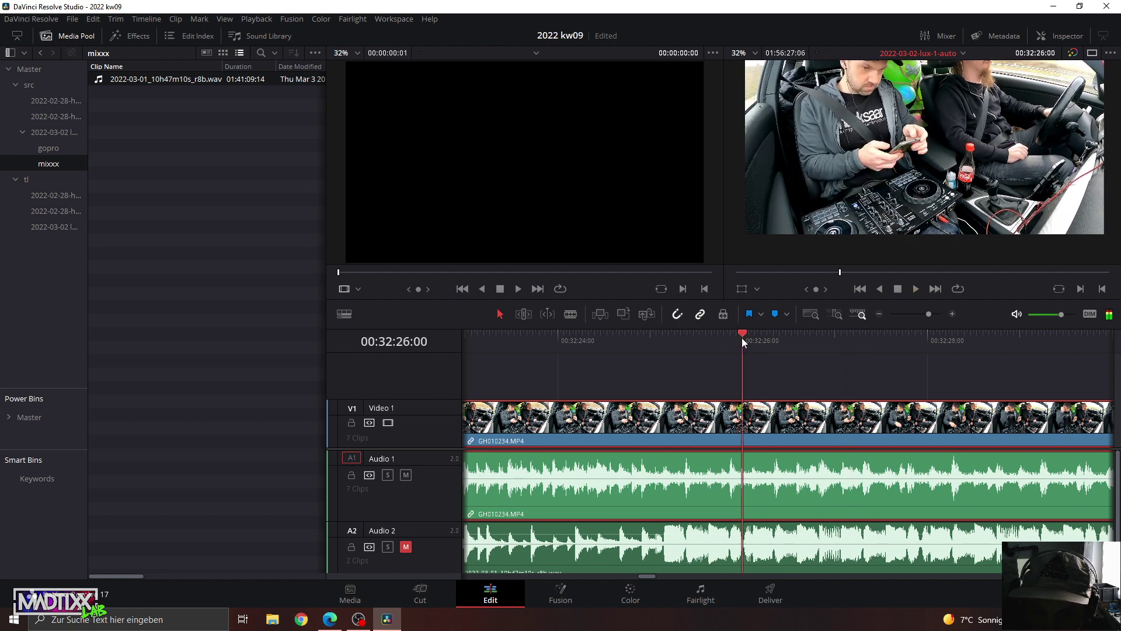
left_click_drag(780, 347, 819, 355)
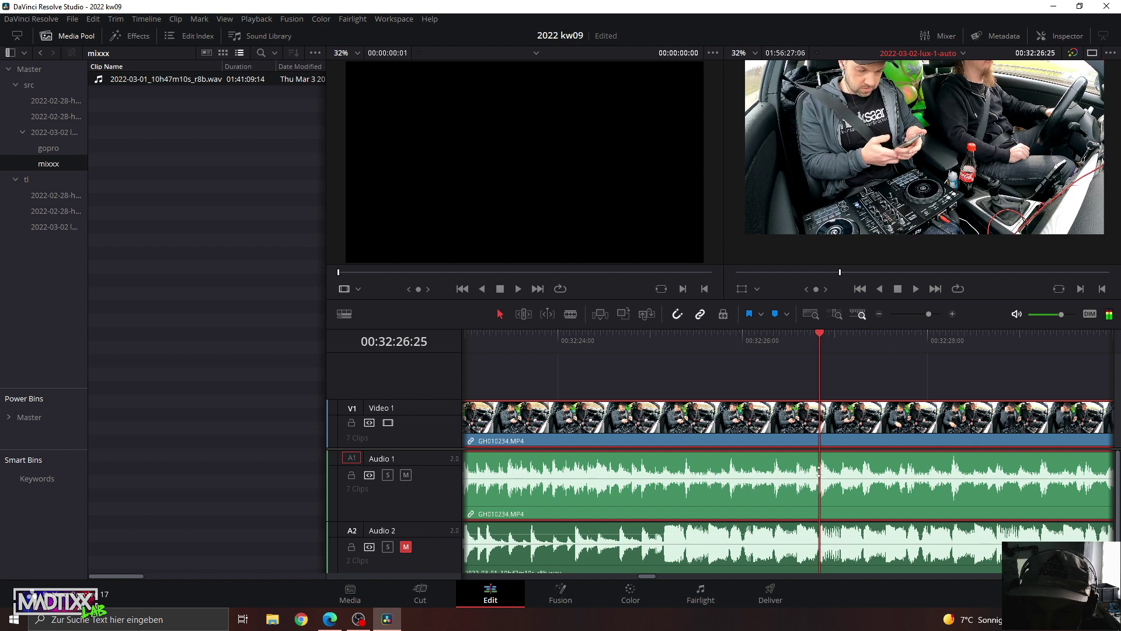
left_click(774, 318)
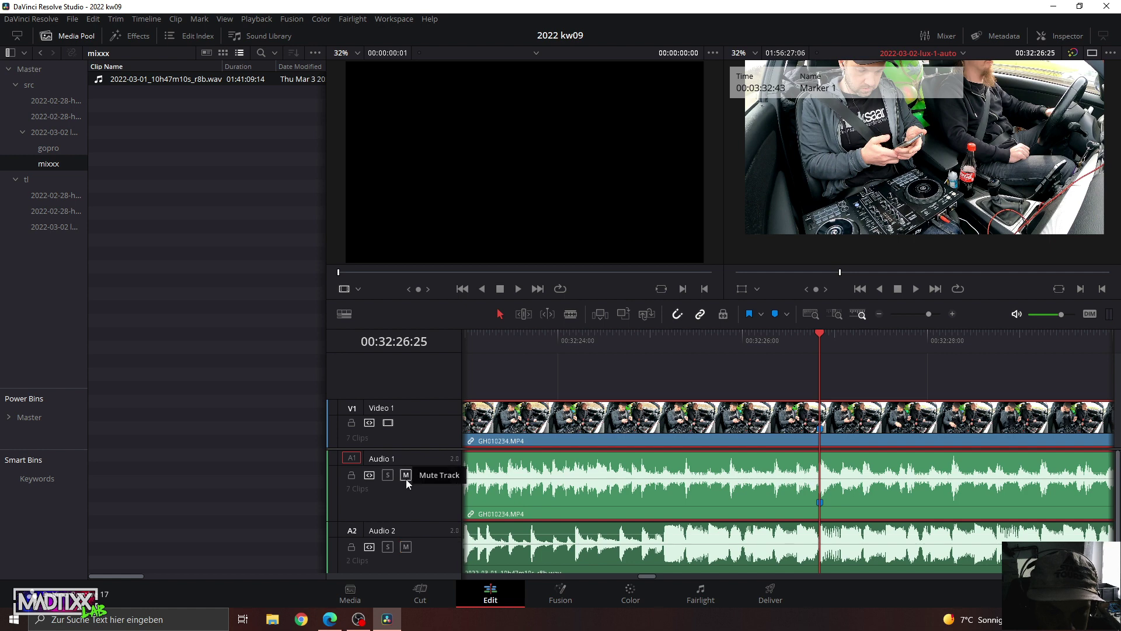
Replay the section and park the playhead at 00:32:25:06.
left_click(518, 341)
left_click_drag(930, 314, 925, 312)
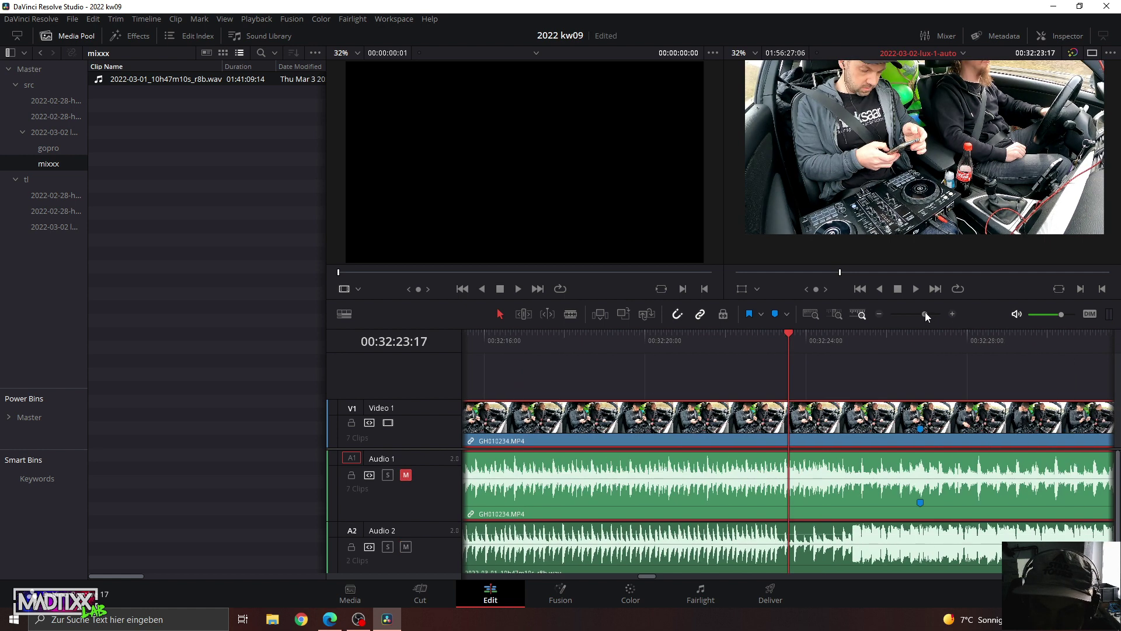
key("space")
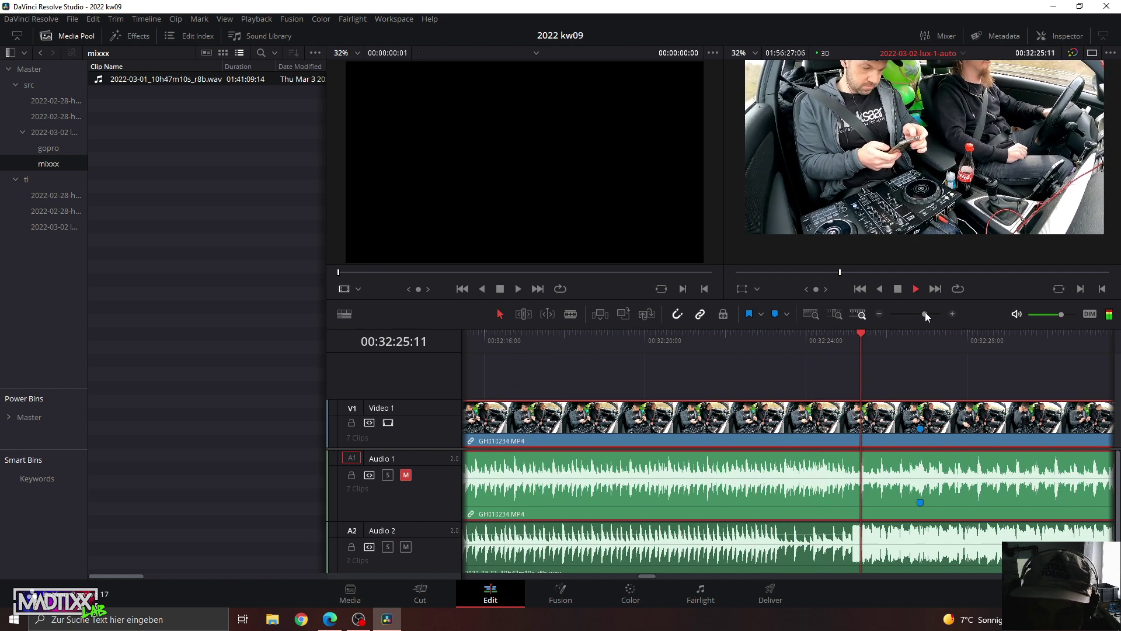
key("space")
left_click_drag(850, 344, 853, 346)
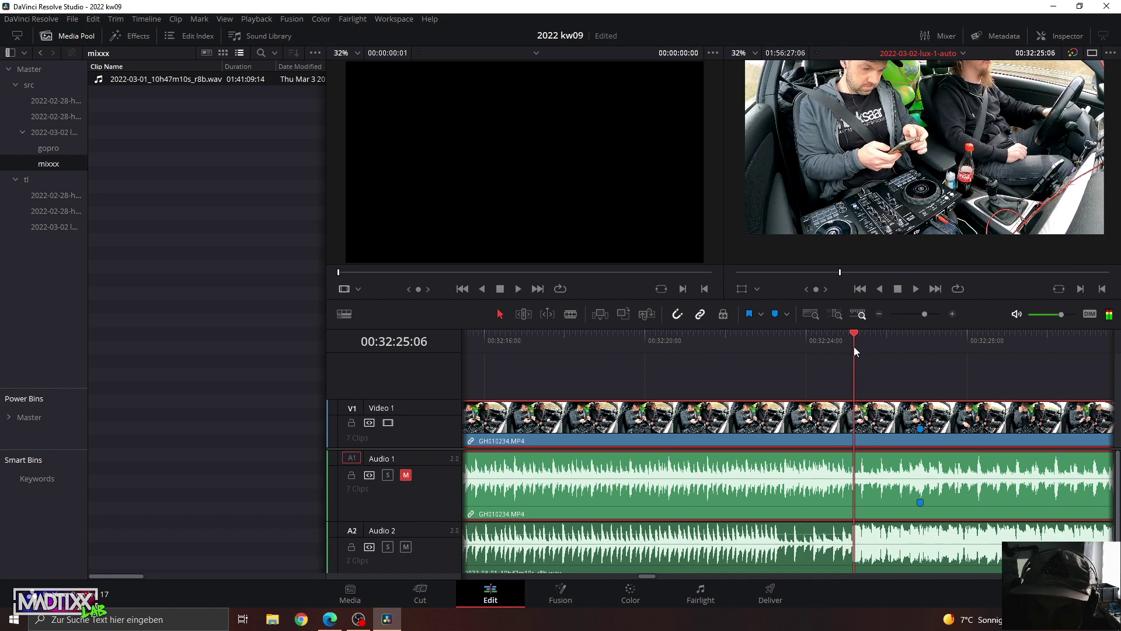
left_click_drag(924, 313, 930, 314)
left_click_drag(938, 314, 909, 314)
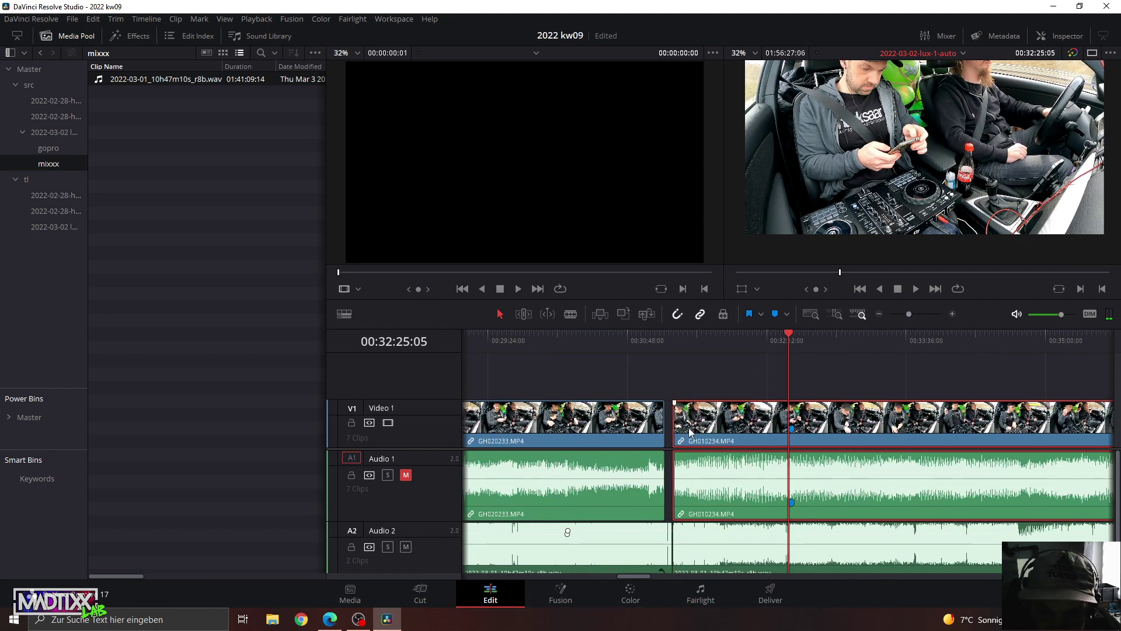
Trim GH010234's start later and drag it so Marker 1 lines up with the playhead.
left_click_drag(680, 423, 722, 425)
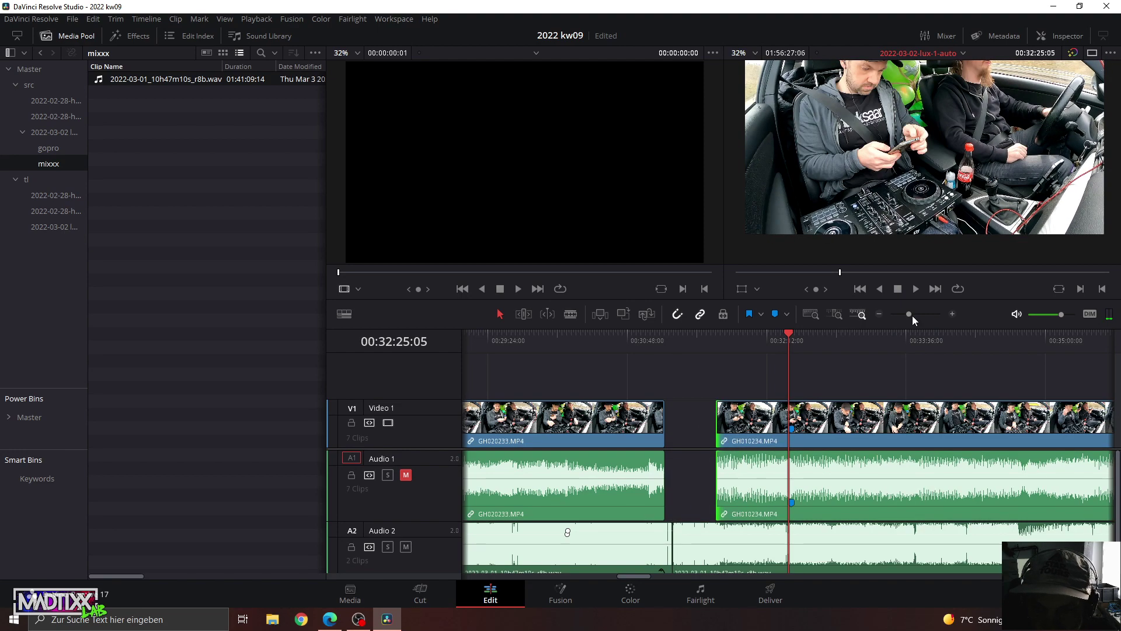
left_click_drag(909, 315, 928, 314)
left_click_drag(863, 429, 852, 429)
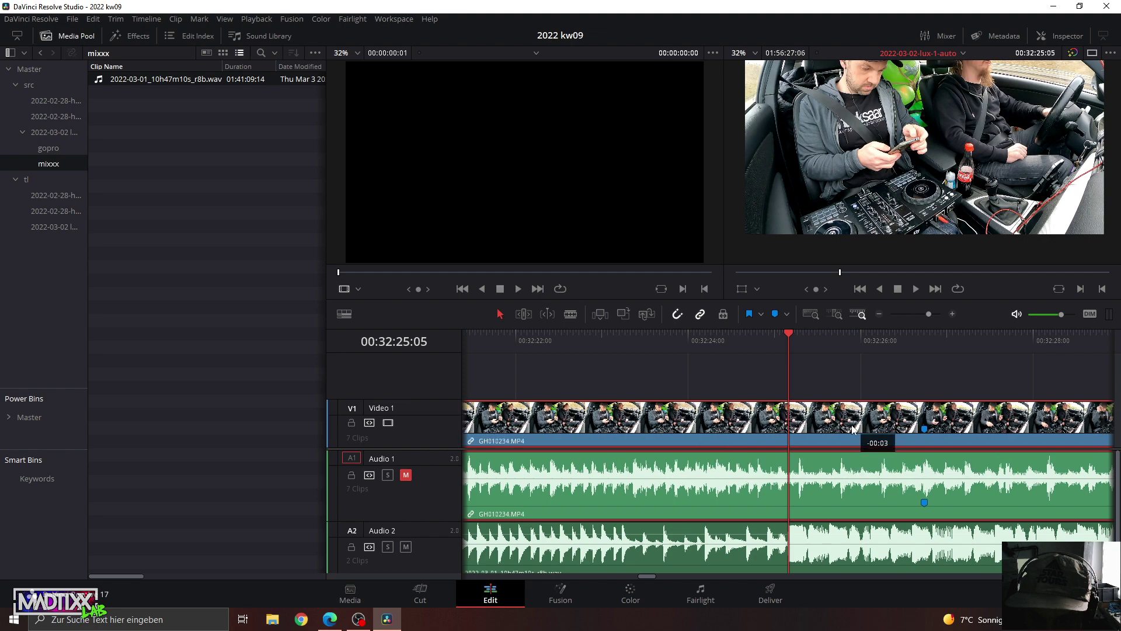
left_click_drag(928, 314, 909, 314)
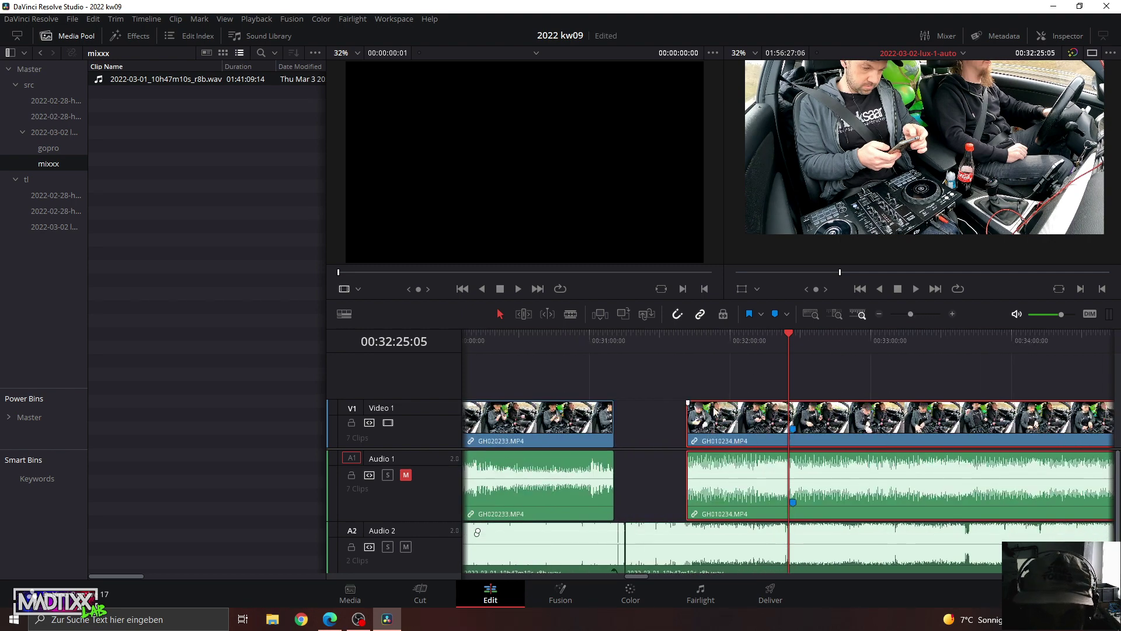
left_click_drag(695, 417, 731, 423)
left_click_drag(919, 316, 925, 320)
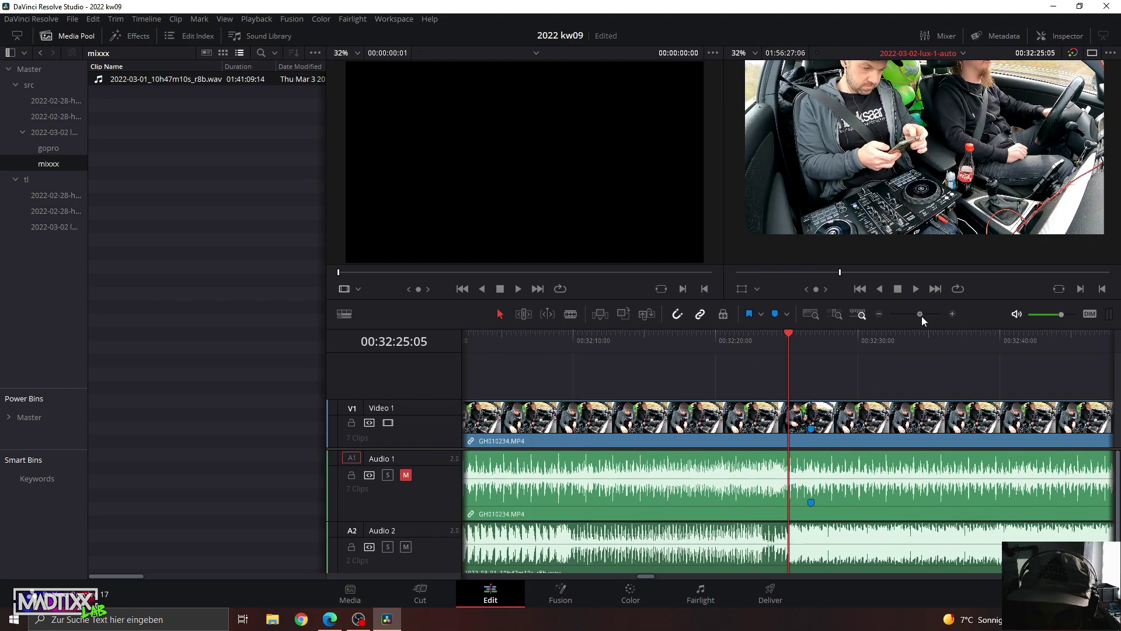
left_click_drag(899, 420, 837, 422)
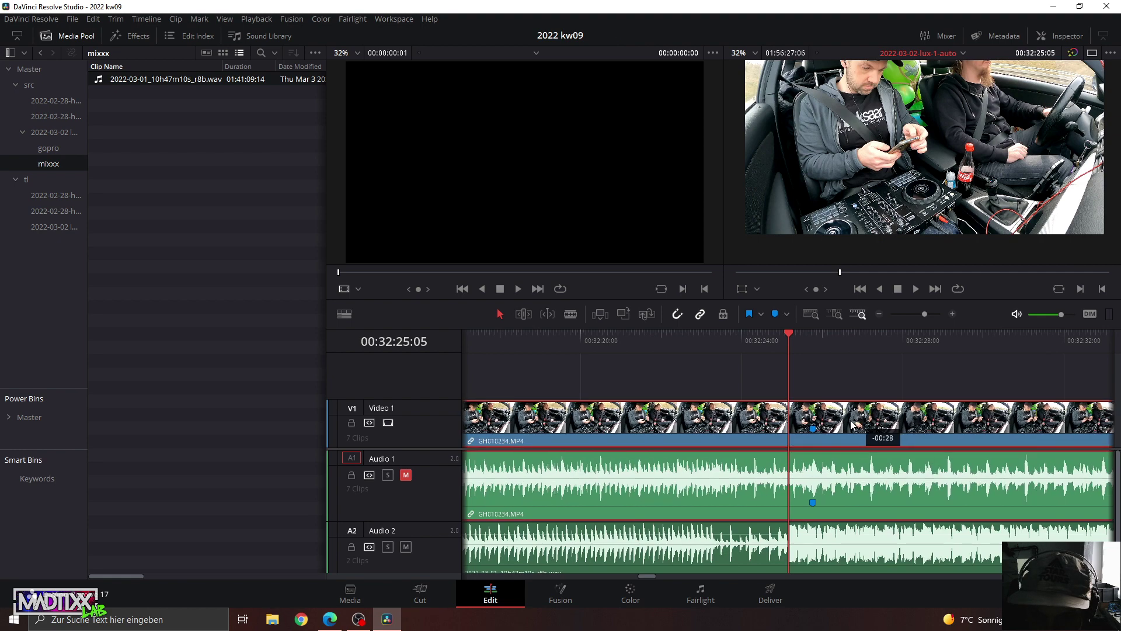
Nudge GH010234 until its waveform matches the A2 mix.
left_click_drag(928, 317, 935, 316)
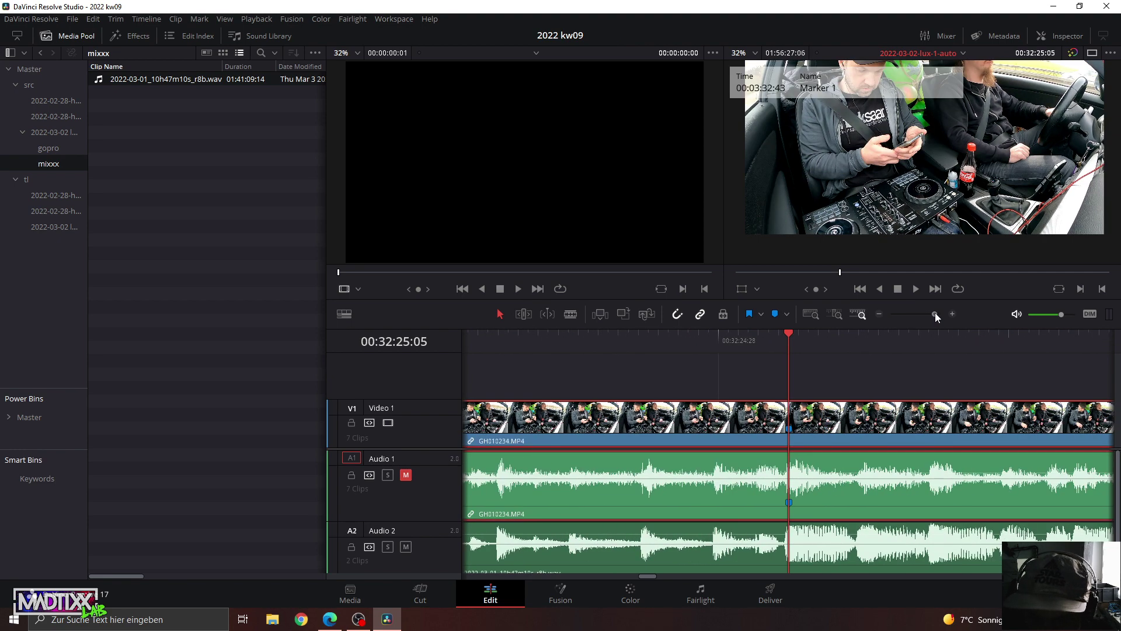
left_click_drag(935, 313, 941, 312)
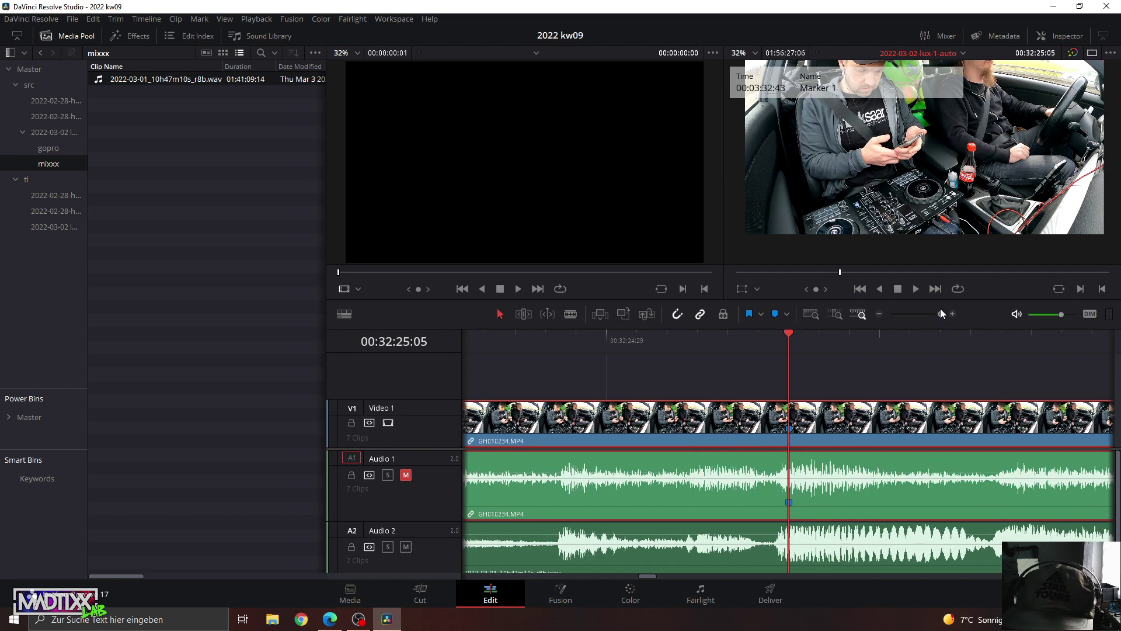
left_click_drag(942, 314, 938, 313)
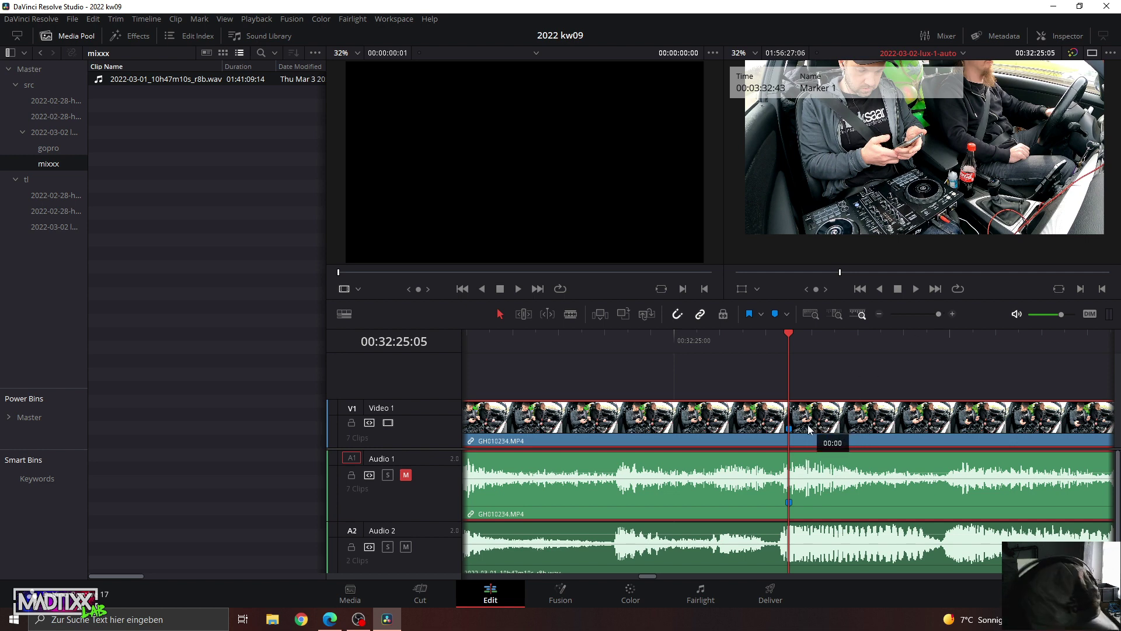
left_click_drag(809, 429, 828, 439)
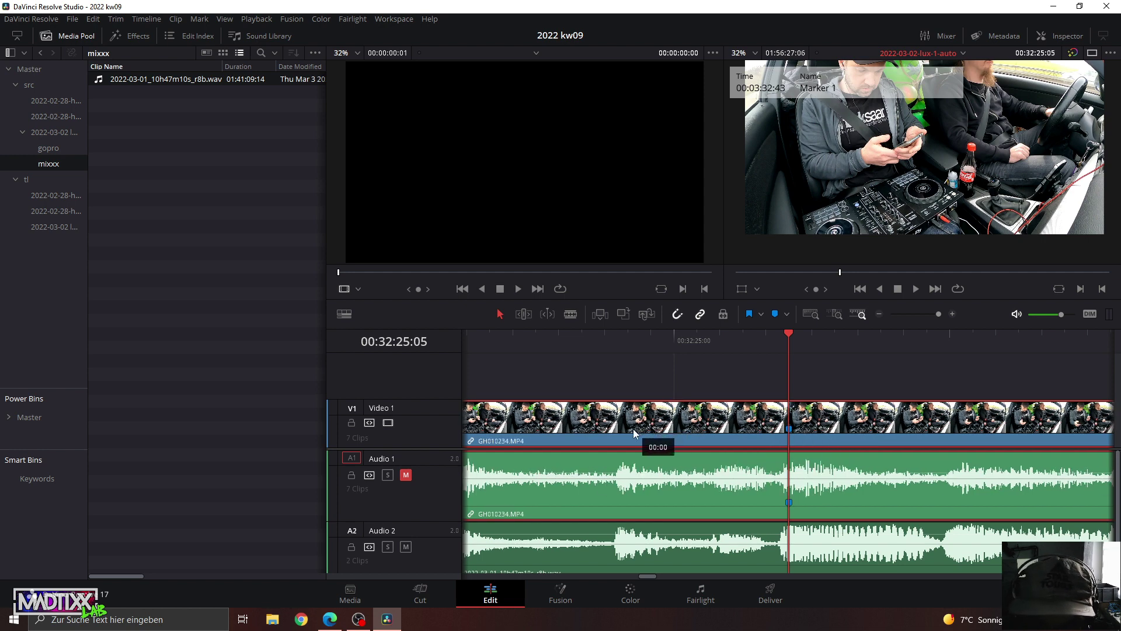
left_click_drag(635, 433, 652, 437)
Extend GH010234's start back to meet GH020233 with no gap.
left_click(762, 376)
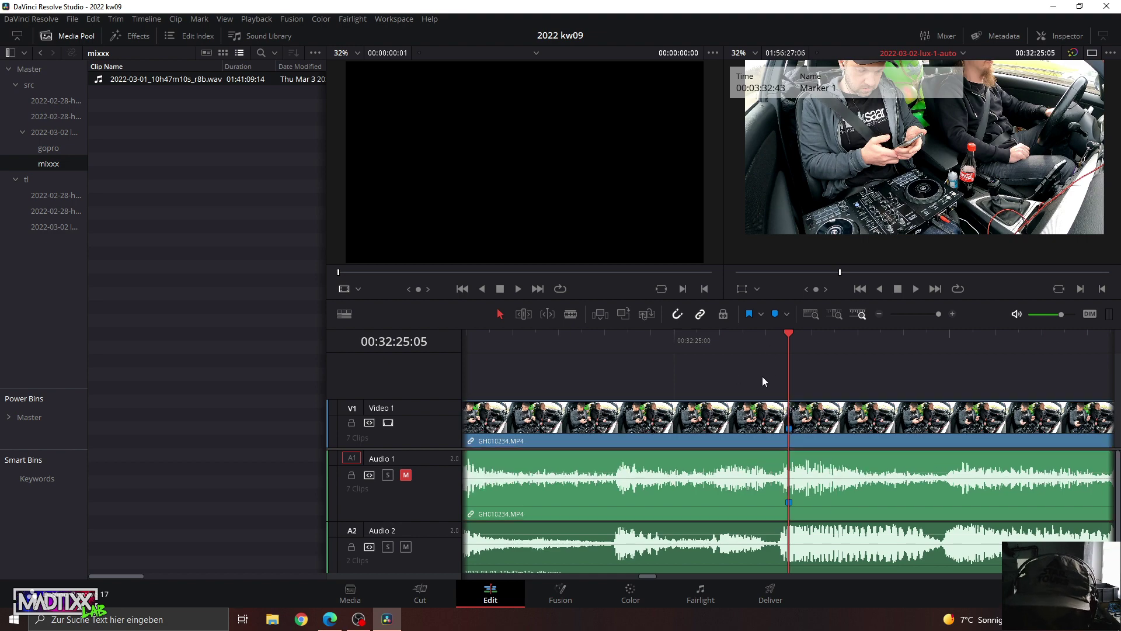
left_click_drag(937, 314, 911, 316)
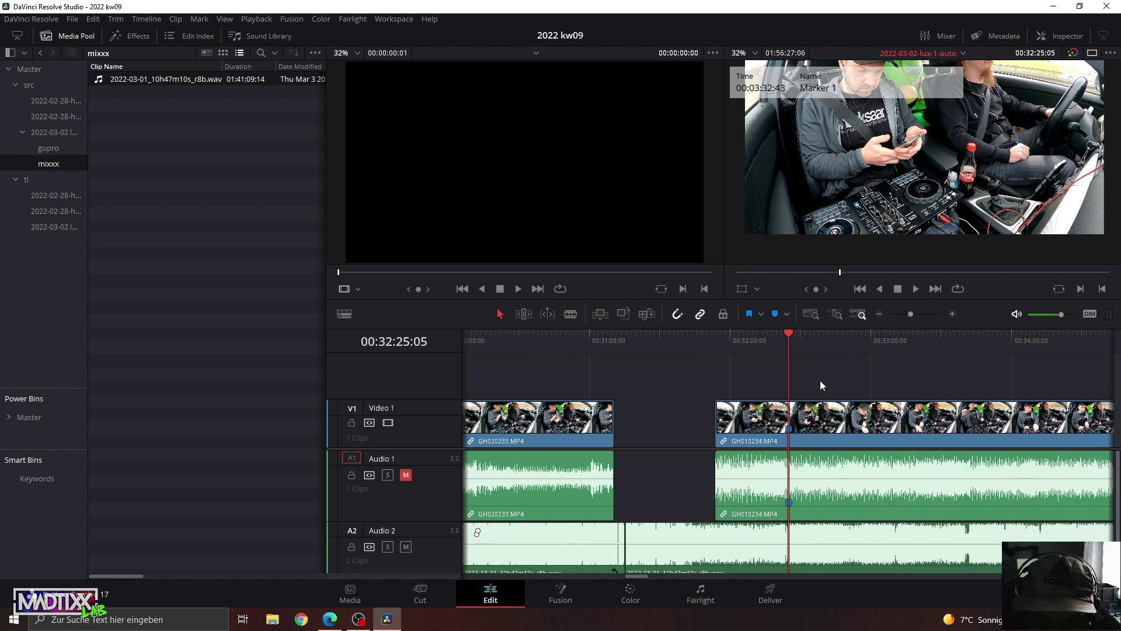
left_click_drag(721, 417, 617, 426)
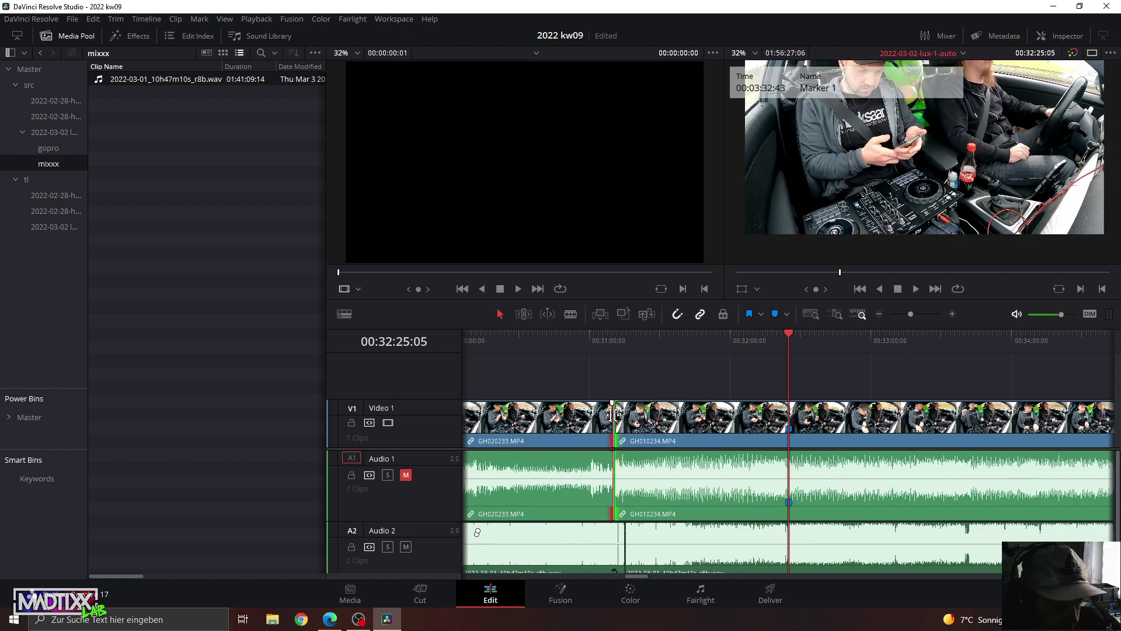
Add a Ctrl+T transition at the GH020233/GH010234 cut with Trim Clips, then preview it from about 00:31:05.
key("ctrl+t")
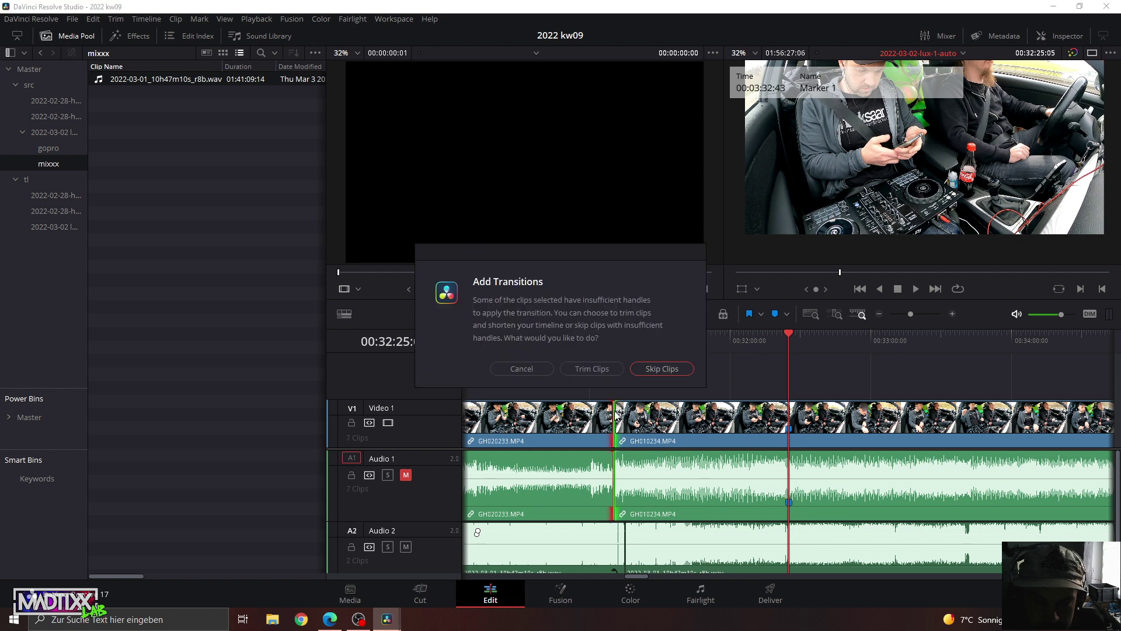
left_click(601, 374)
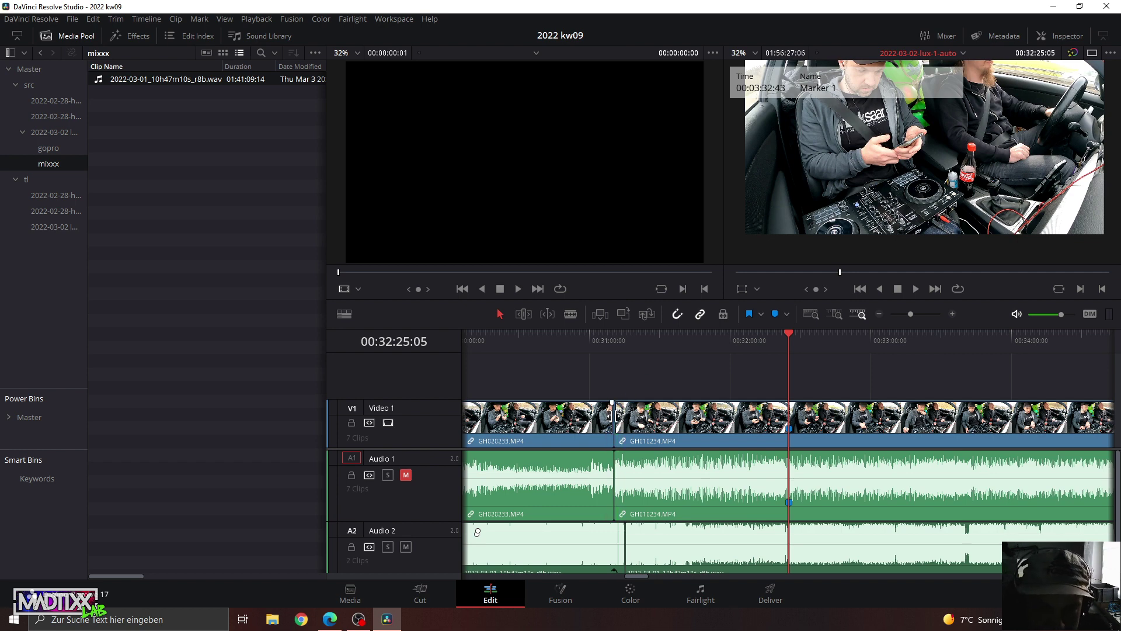
key("slash")
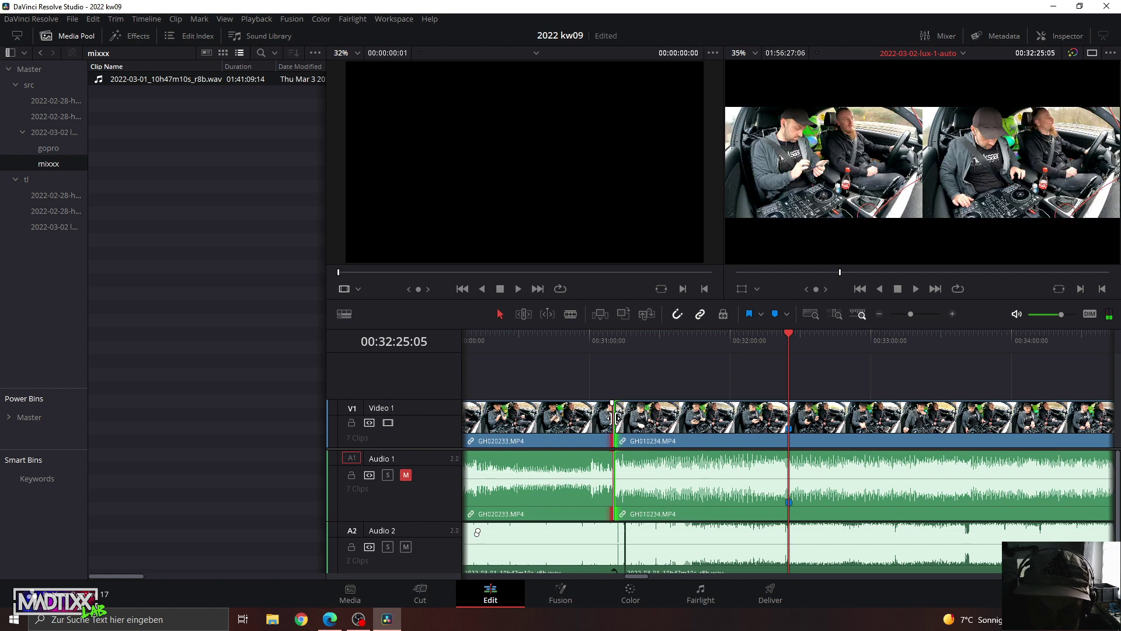
left_click(586, 341)
key("space")
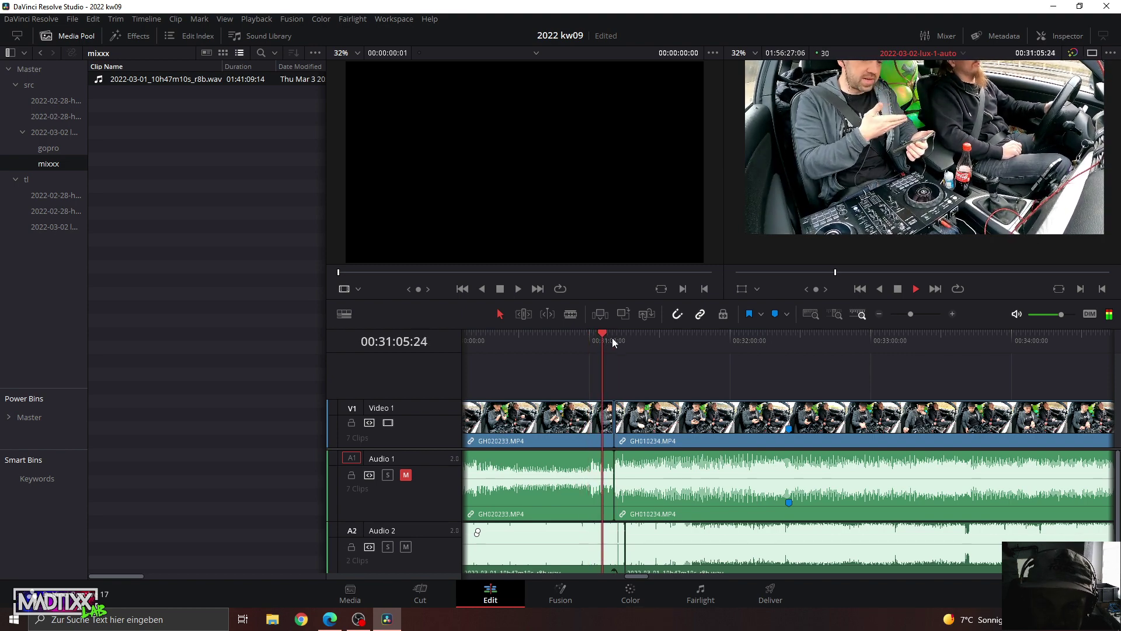
left_click(913, 315)
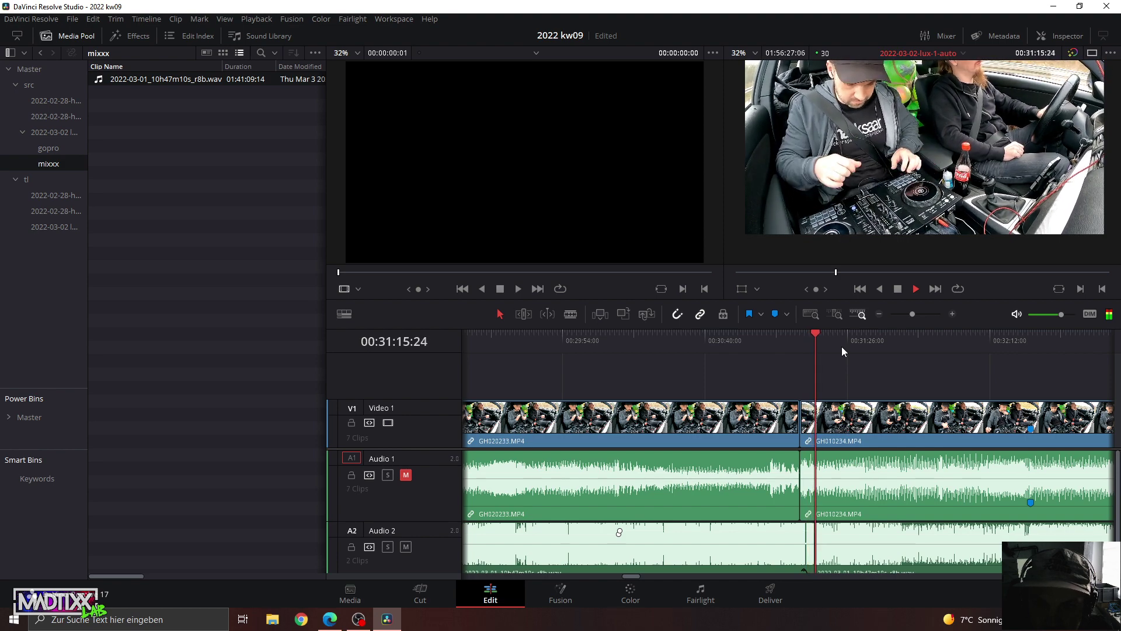
left_click_drag(802, 337, 787, 335)
key("space")
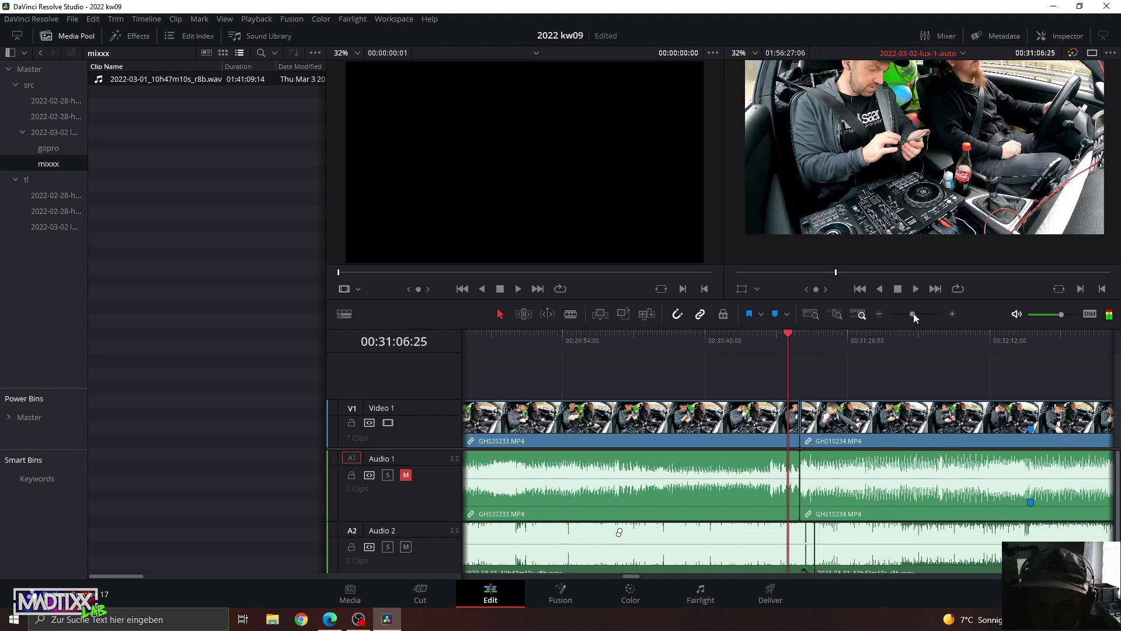
scroll(844, 397, "up", 1)
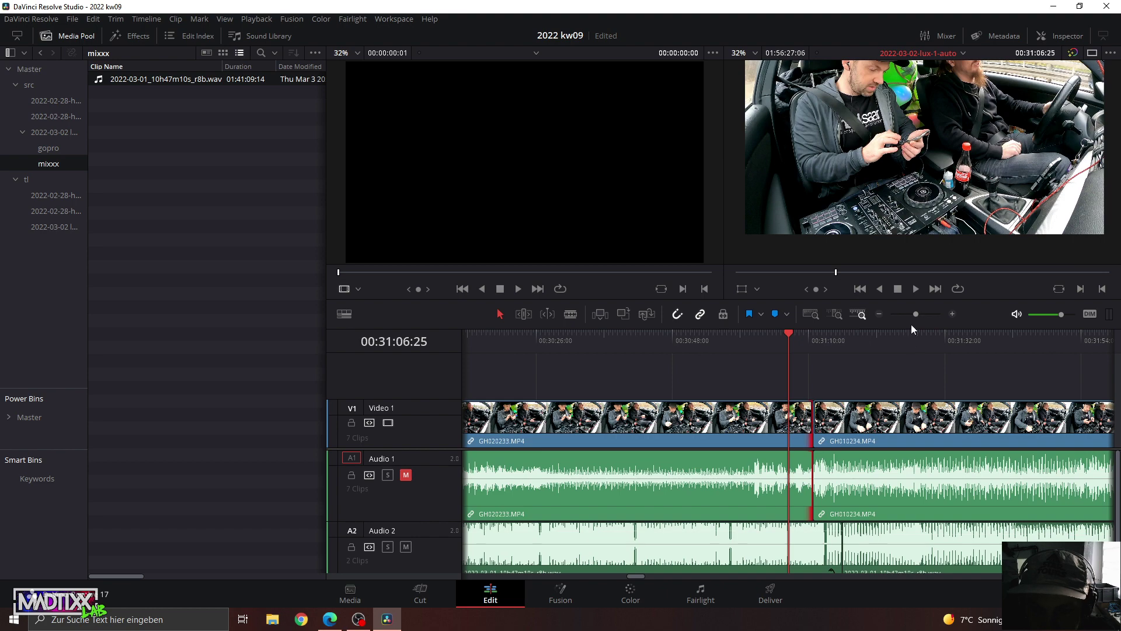
left_click_drag(915, 314, 914, 316)
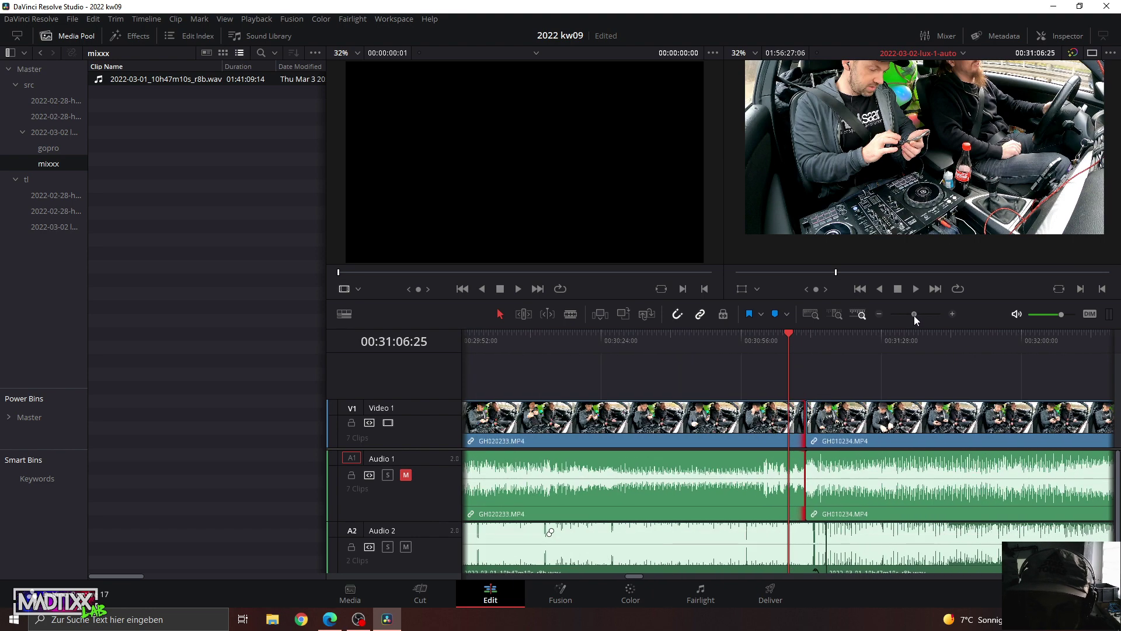
left_click(787, 340)
key("space")
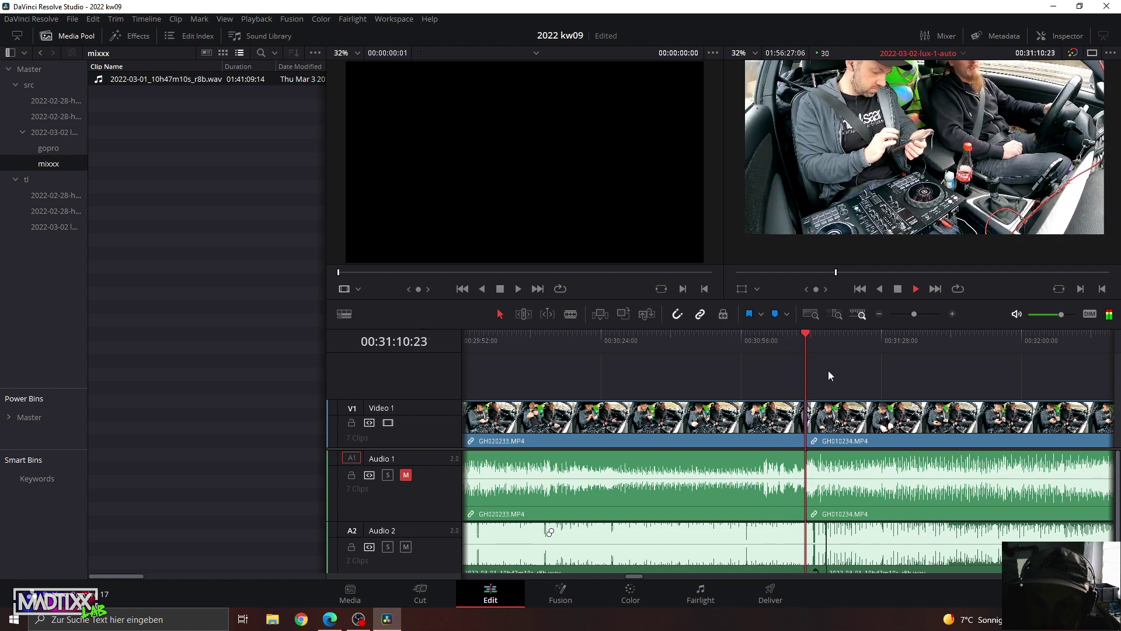
left_click_drag(913, 314, 923, 320)
left_click(926, 346)
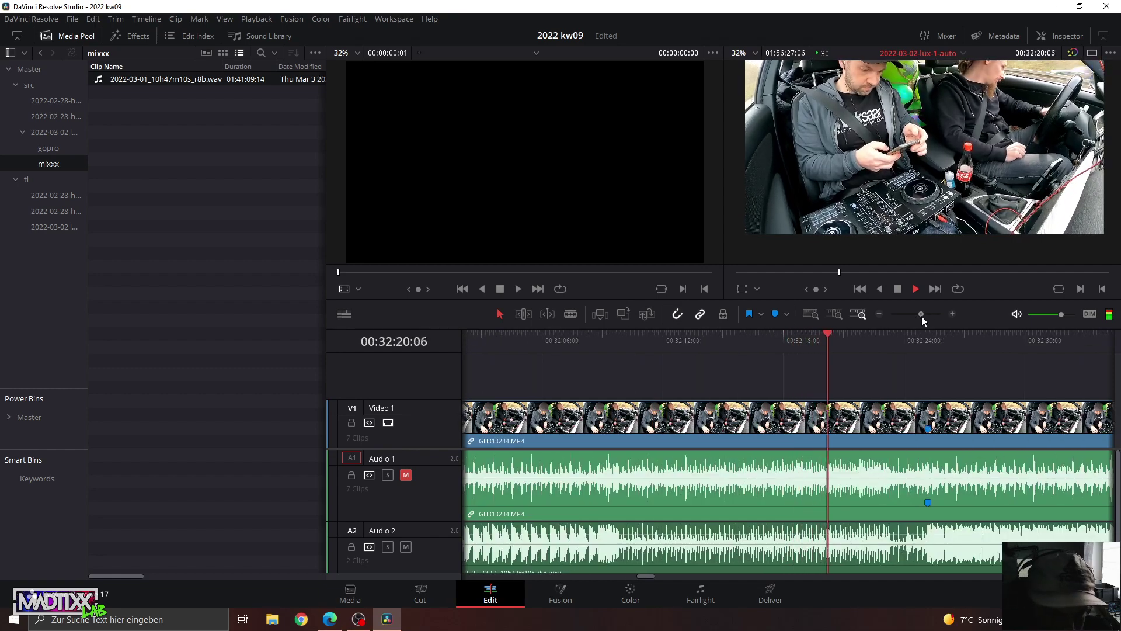
left_click_drag(921, 315, 919, 316)
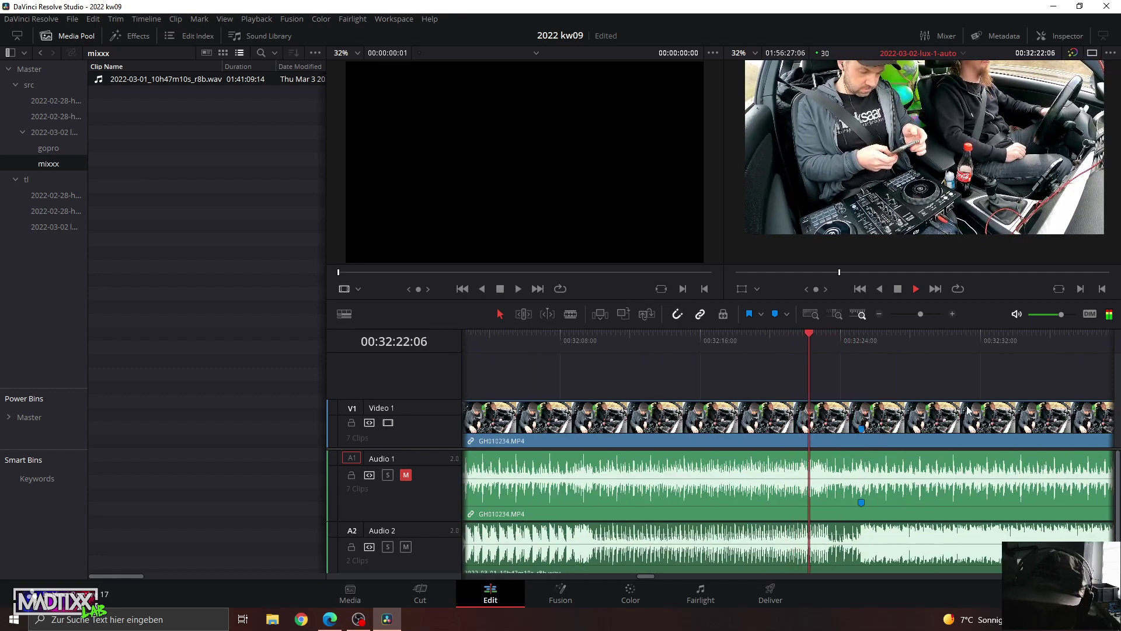
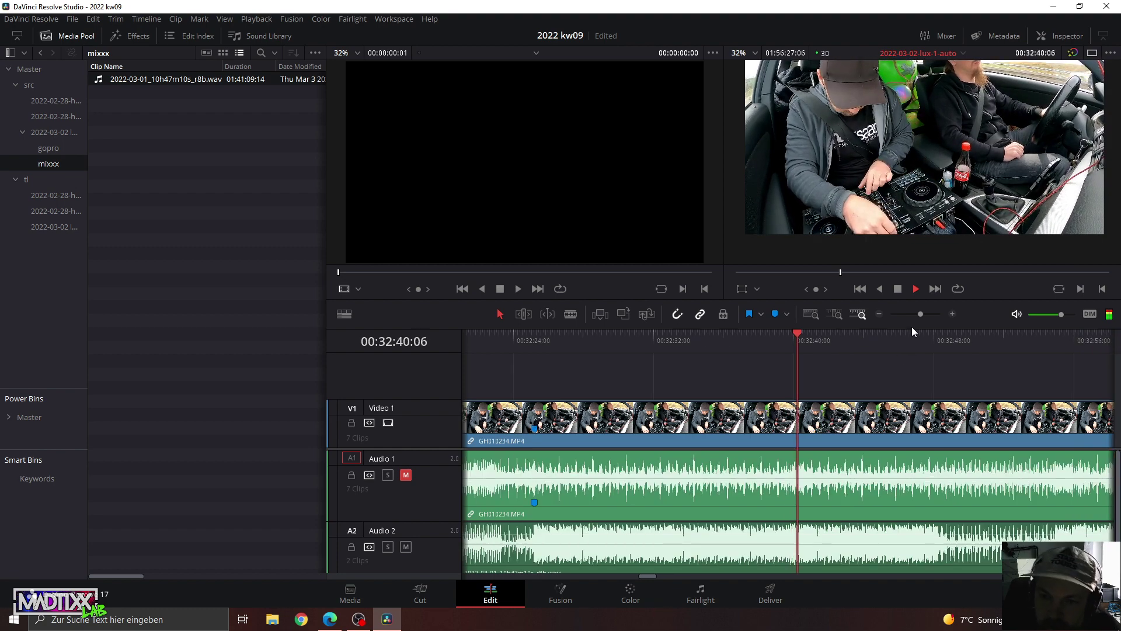
Stop playback at 00:32:54:20 and test-drag the GH020233/GH010234 cut, leaving it unchanged.
left_click_drag(920, 314, 909, 315)
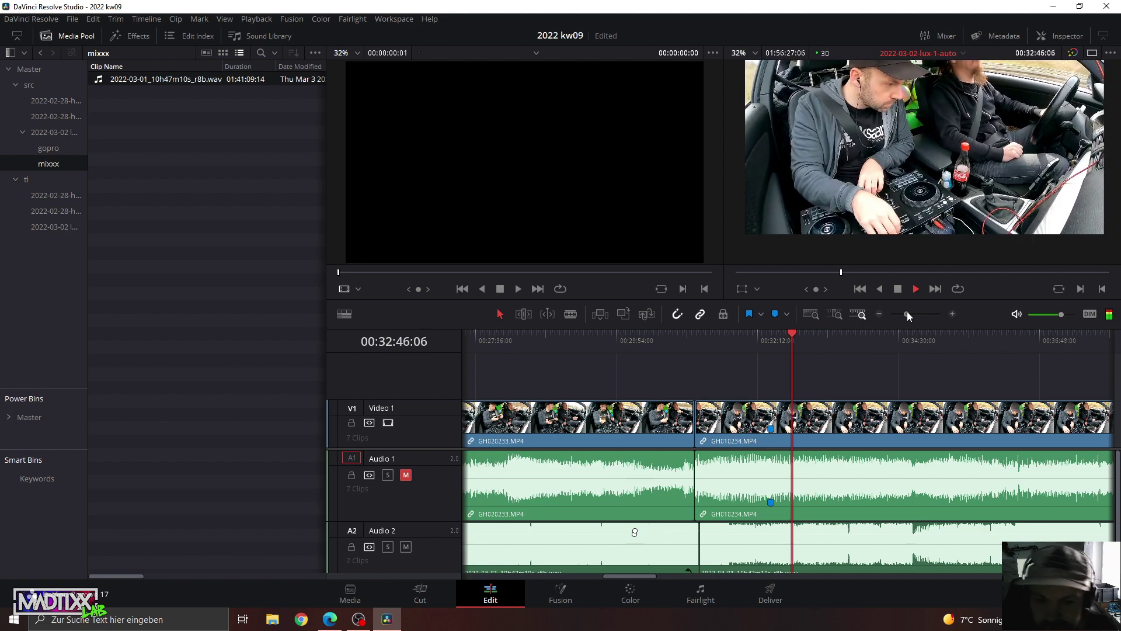
left_click_drag(908, 316, 908, 315)
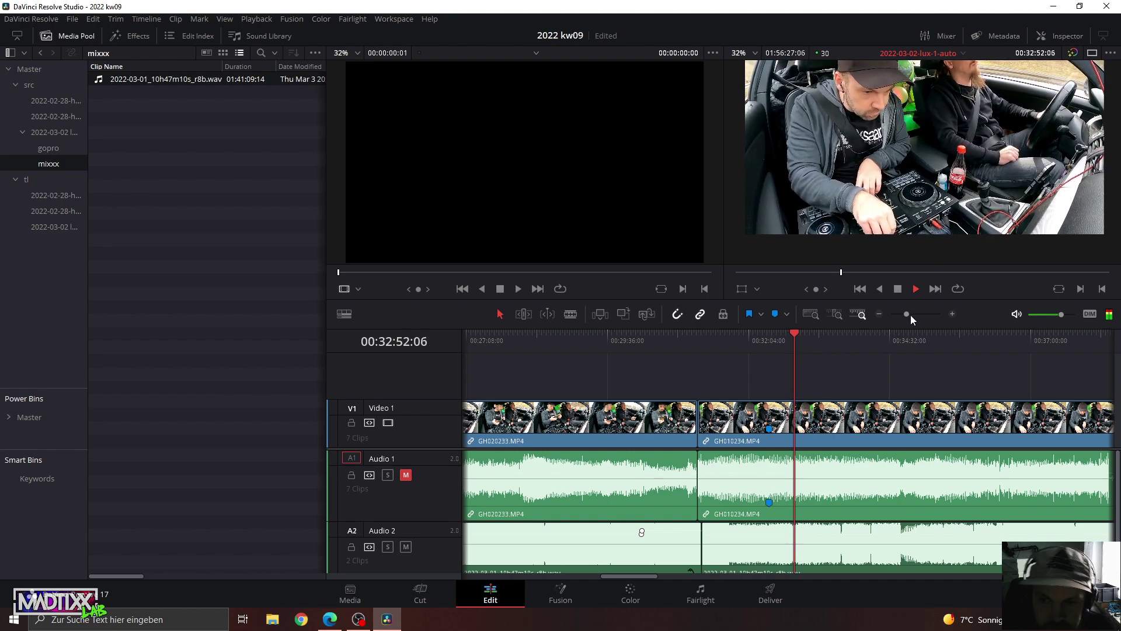
left_click_drag(907, 315, 915, 324)
left_click(901, 292)
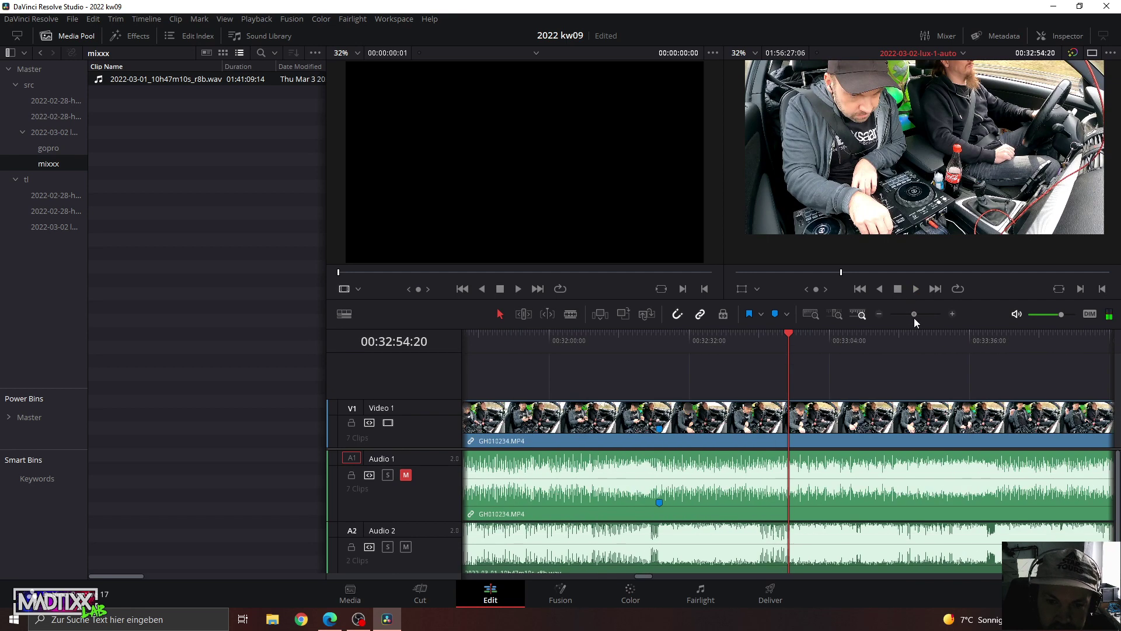
left_click_drag(635, 576, 628, 576)
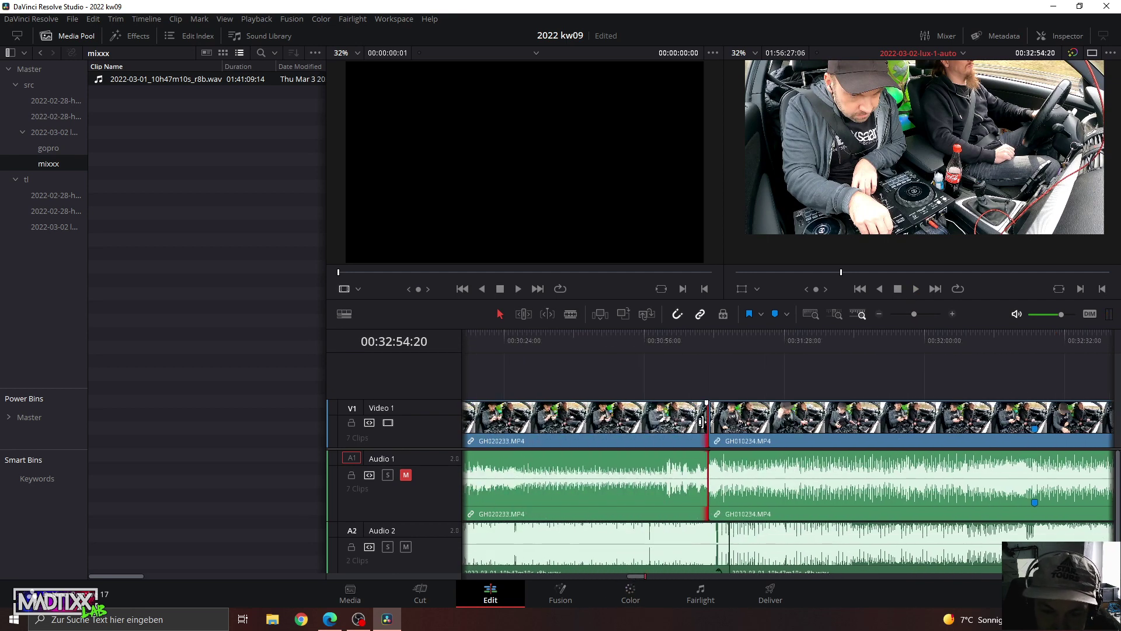
mouse_move(701, 422)
left_mouse_down()
mouse_move(689, 430)
mouse_move(704, 421)
left_mouse_up()
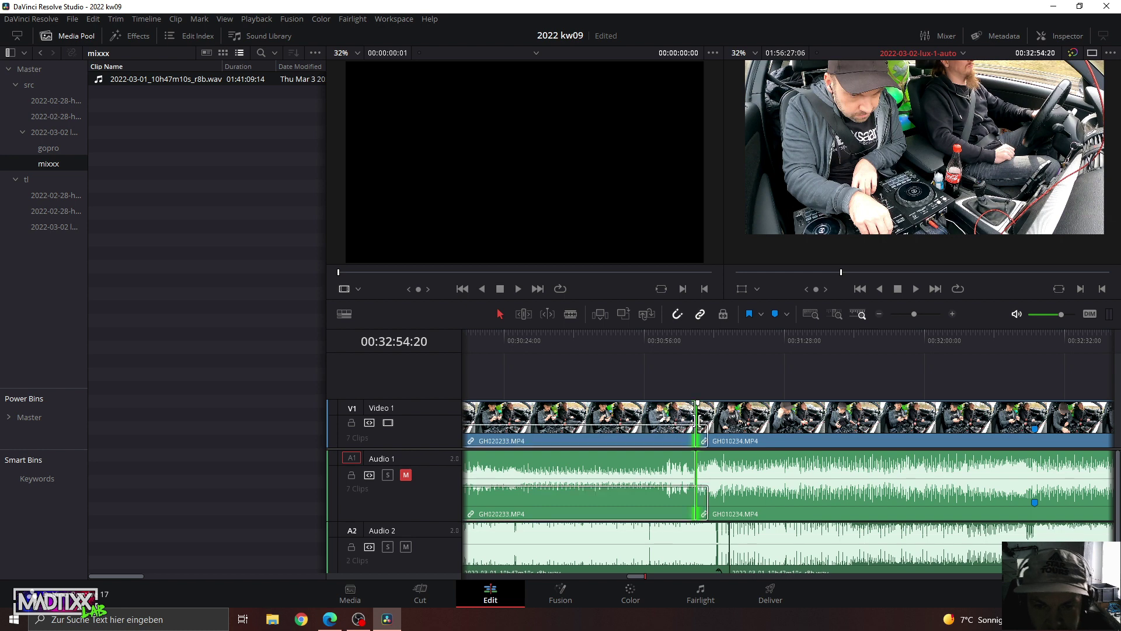
Select the GH020233/GH010234 cut and play the timeline from 00:31:03.
left_click(698, 381)
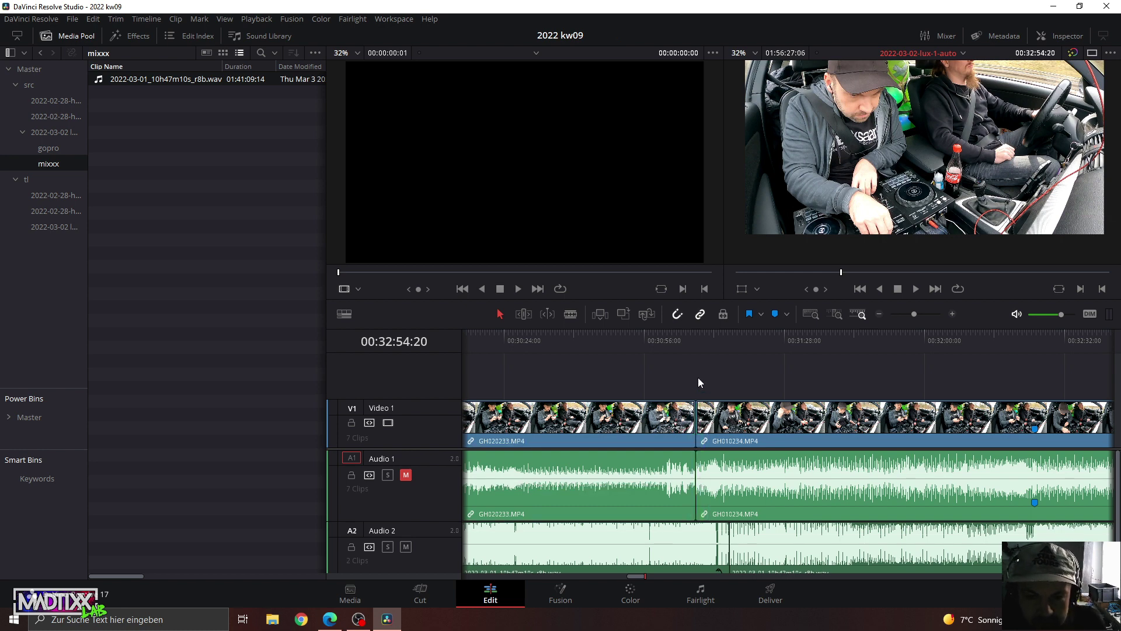
left_click(694, 408)
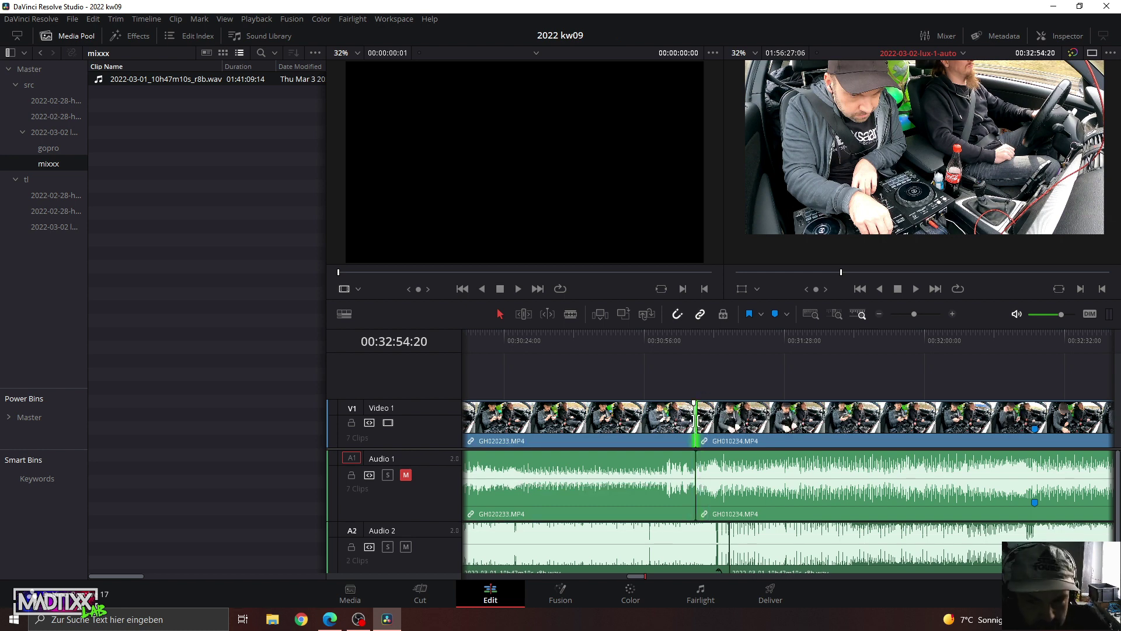
left_click(676, 335)
key("space")
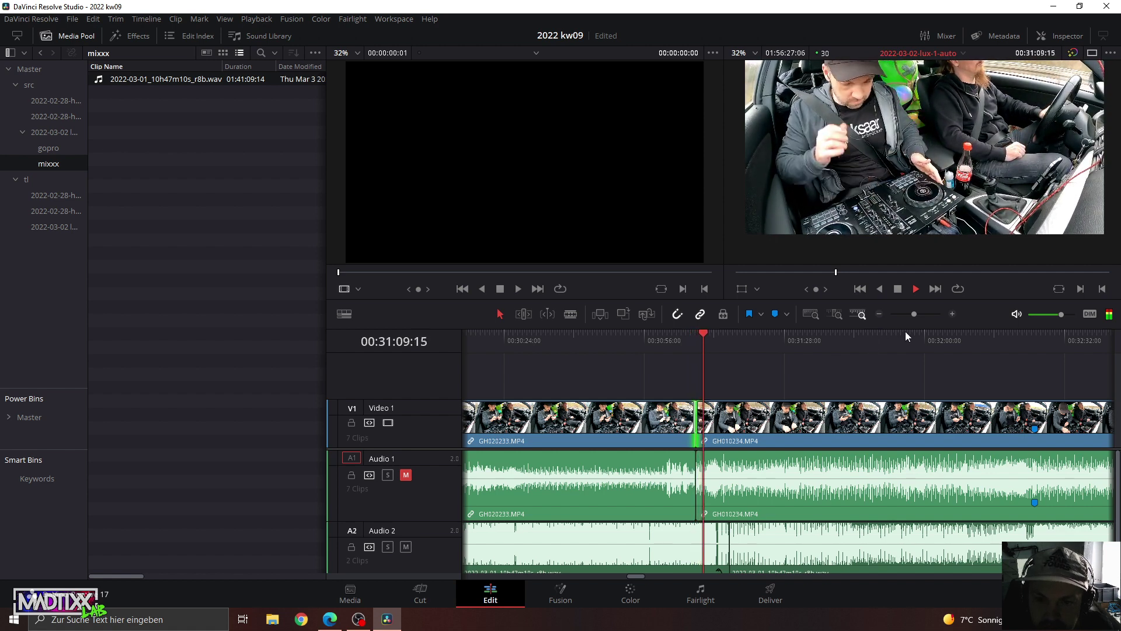
Skip along the timeline through 00:31:43 and 00:33:14 to about 00:37:04 in GH010234.
scroll(914, 318, "down", 1)
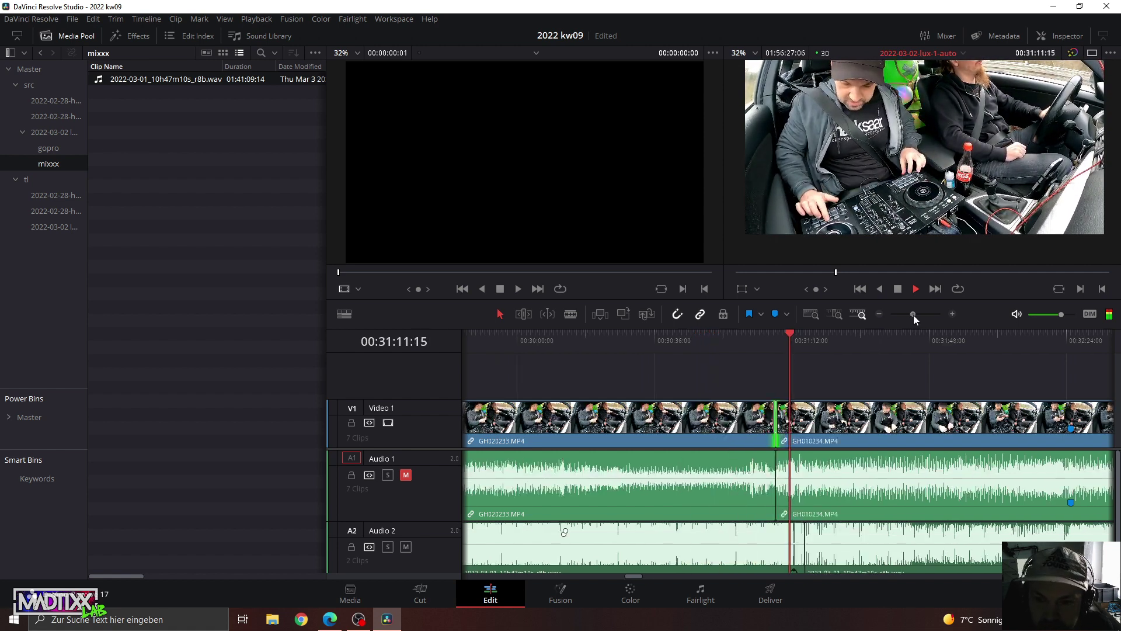
left_click(761, 335)
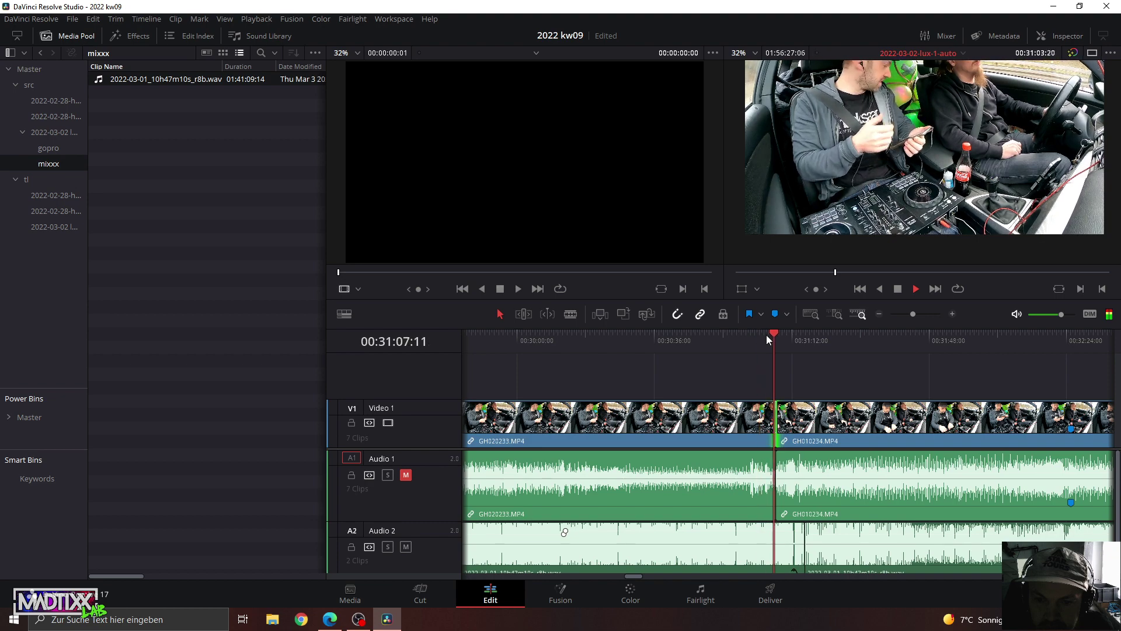
left_click(908, 336)
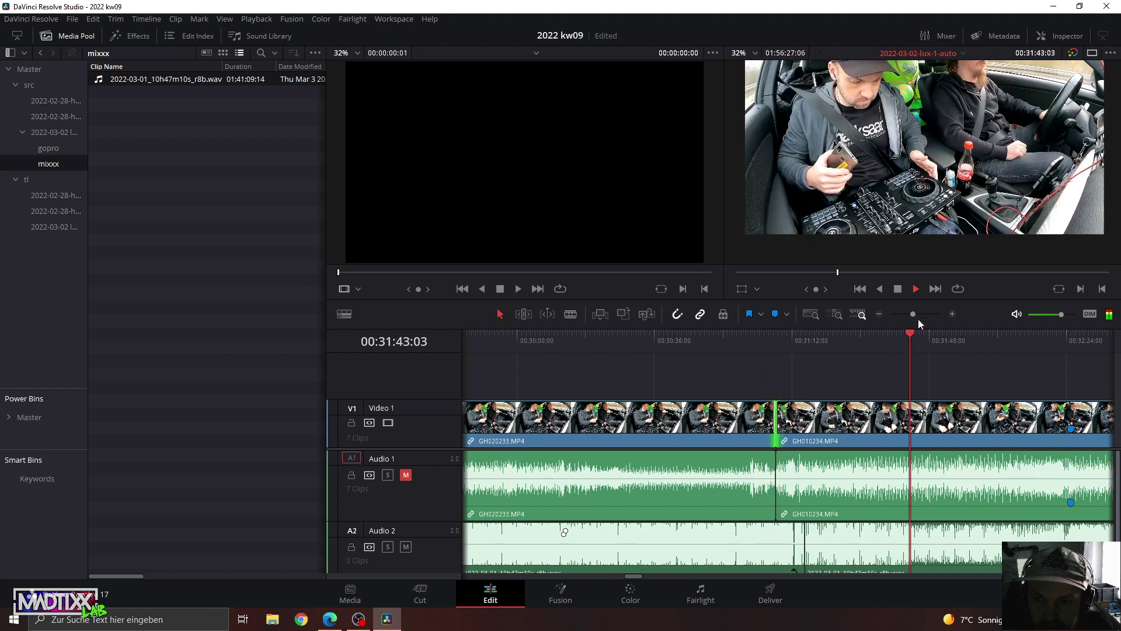
scroll(880, 337, "down", 1)
left_click(849, 343)
left_click(930, 345)
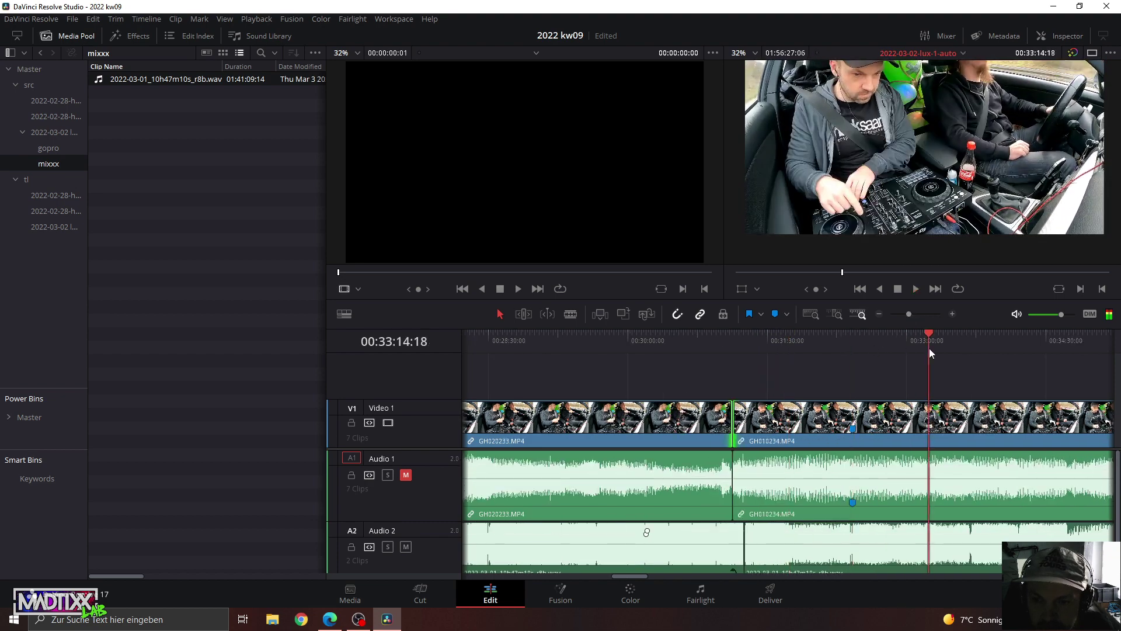
scroll(908, 316, "down", 2)
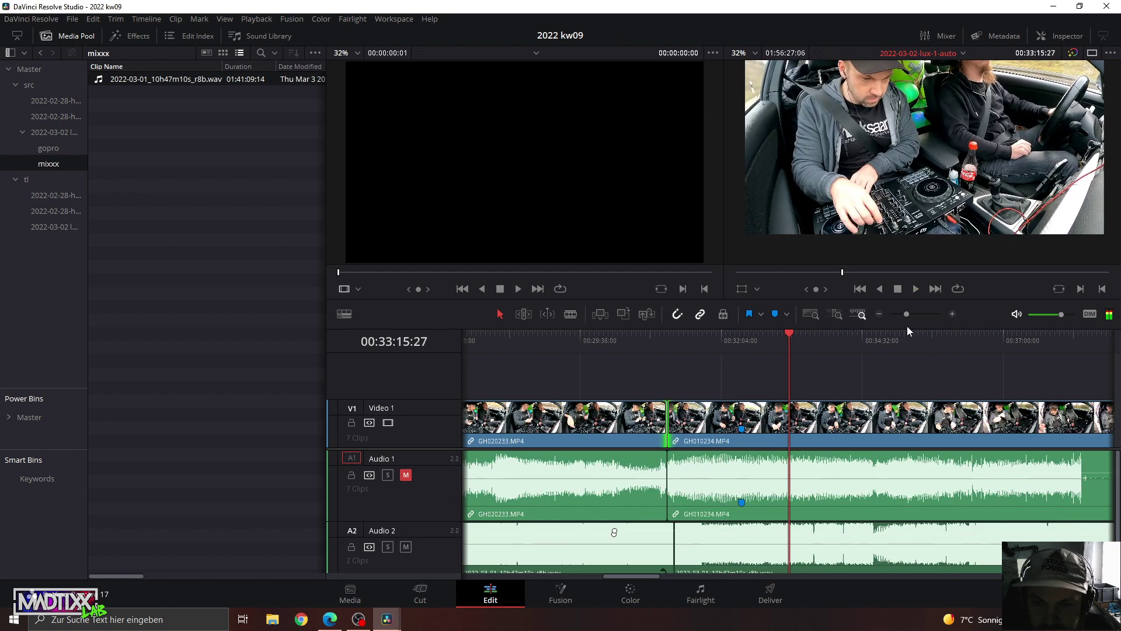
scroll(902, 316, "down", 2)
left_click(839, 337)
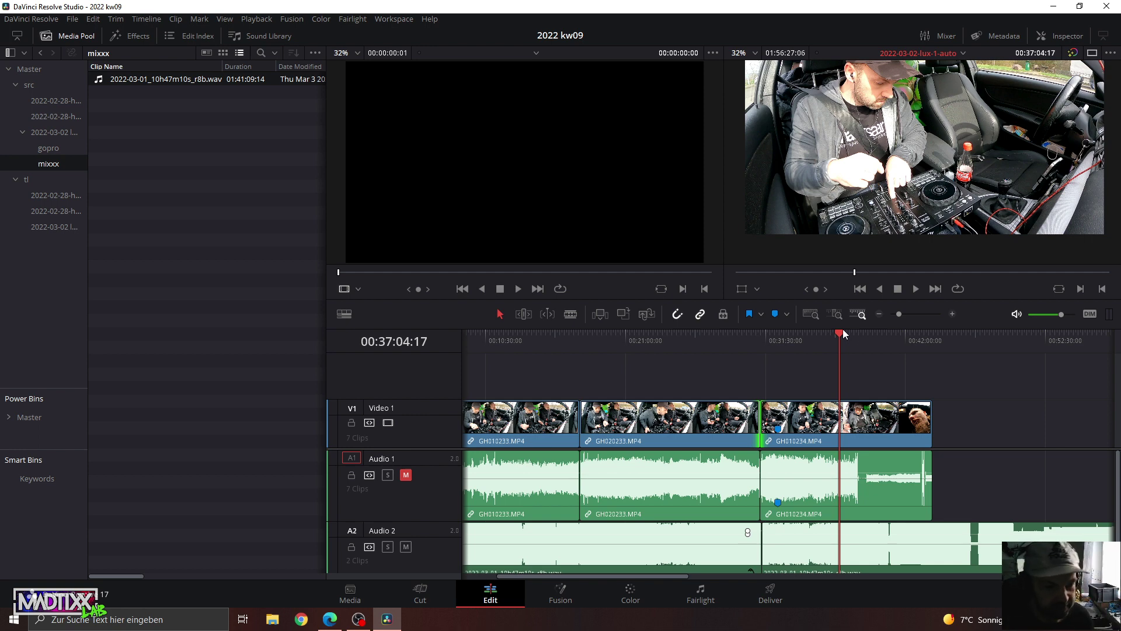
Zoom the timeline in around the playhead and let playback run to about 00:38:33.
scroll(877, 181, "down", 1)
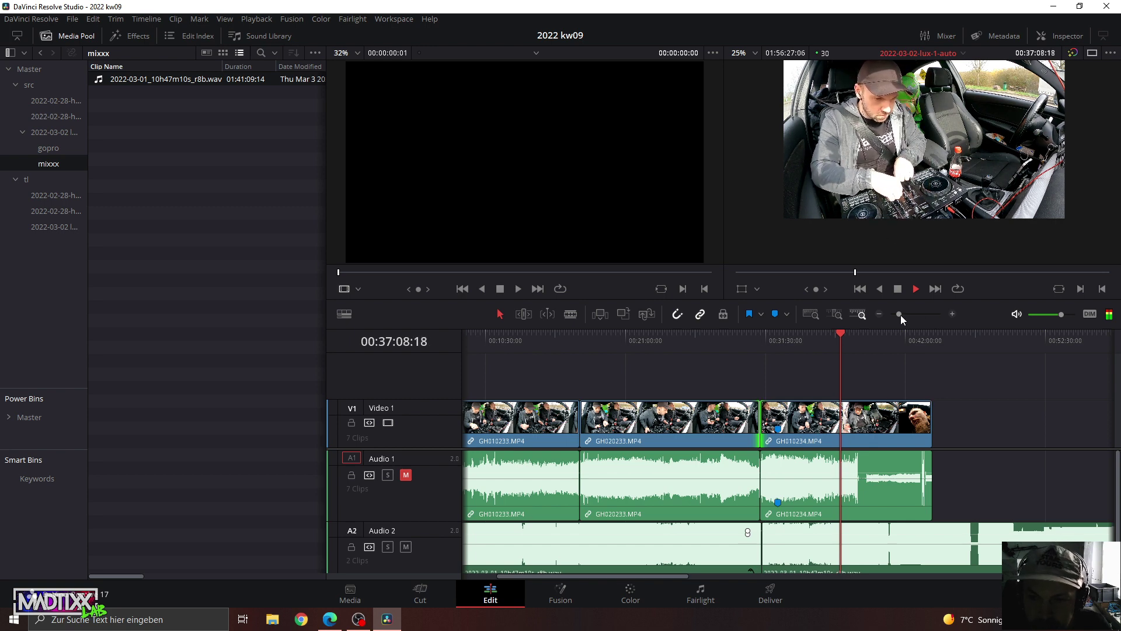
left_click_drag(899, 314, 908, 314)
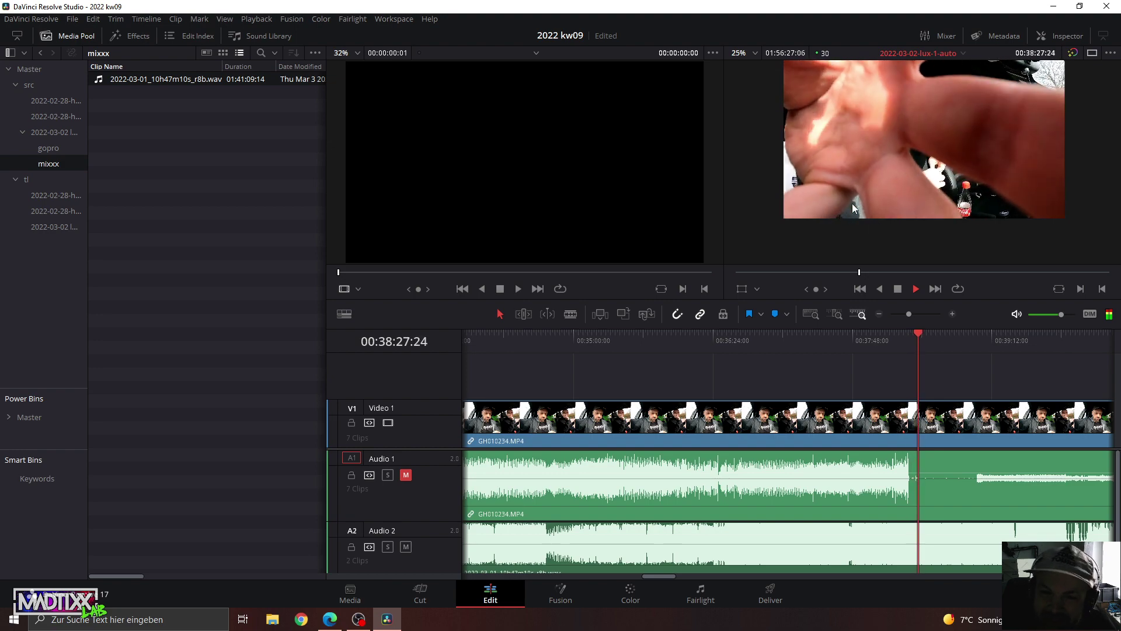
left_click_drag(909, 314, 905, 313)
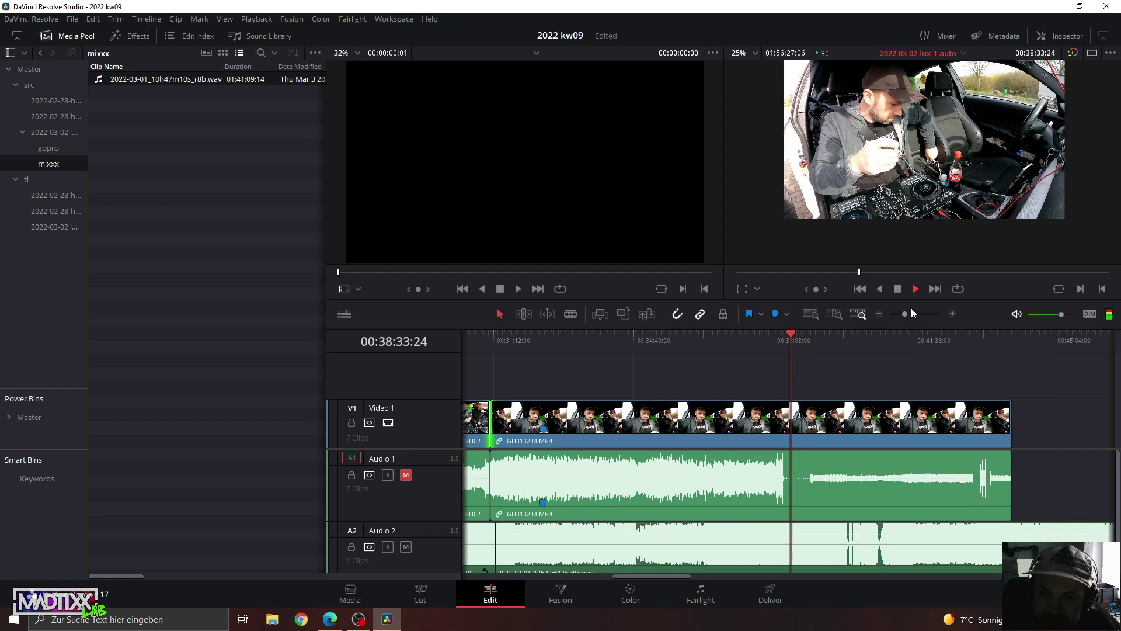
Spot-check GH010234 at 00:40:15, 00:42:24 and 00:43:01, then return to 00:40:38.
left_click(859, 344)
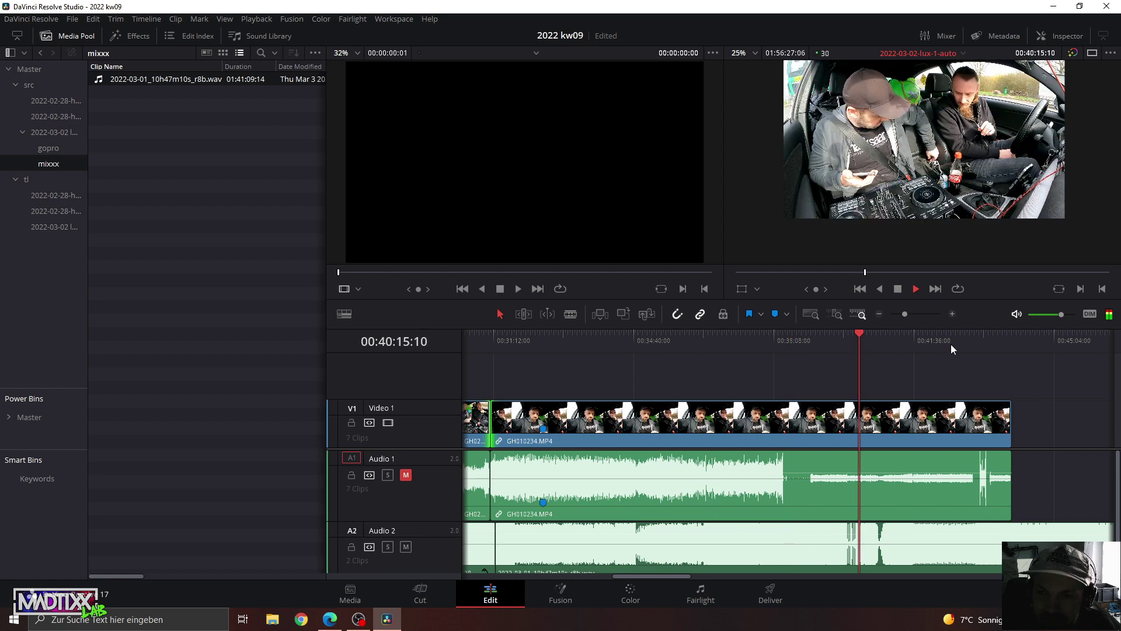
left_click(946, 345)
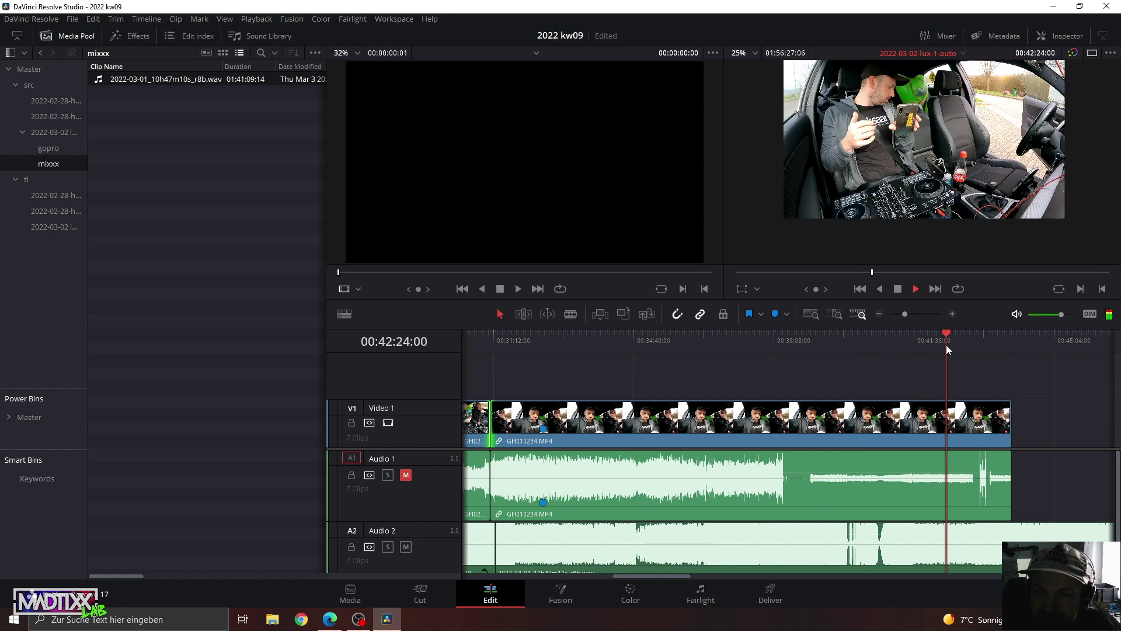
left_click(972, 345)
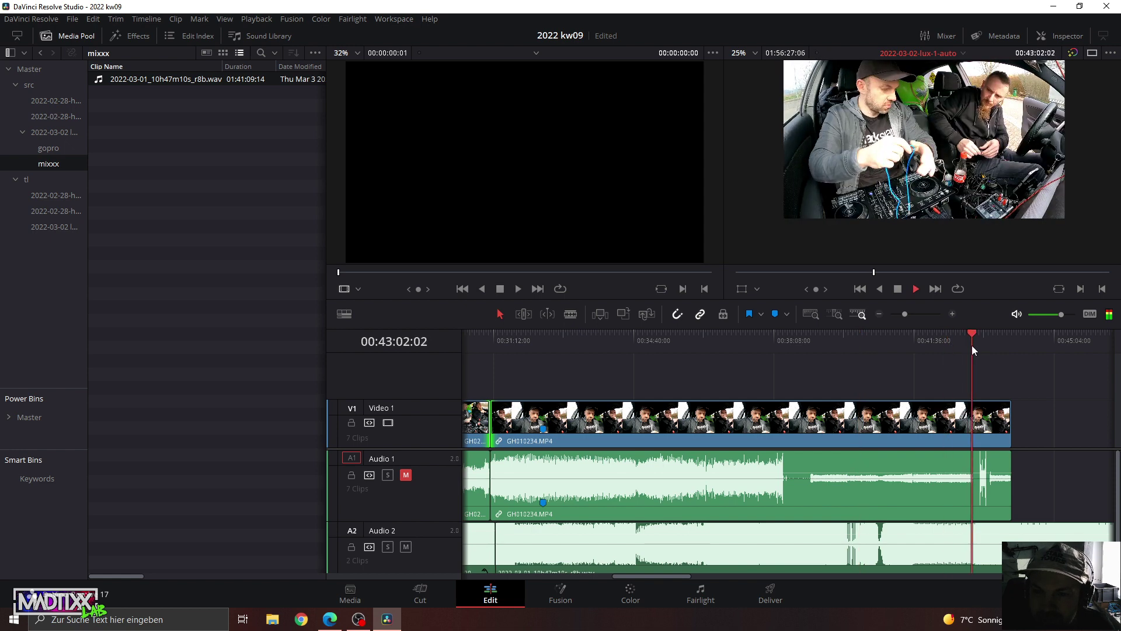
left_click(876, 339)
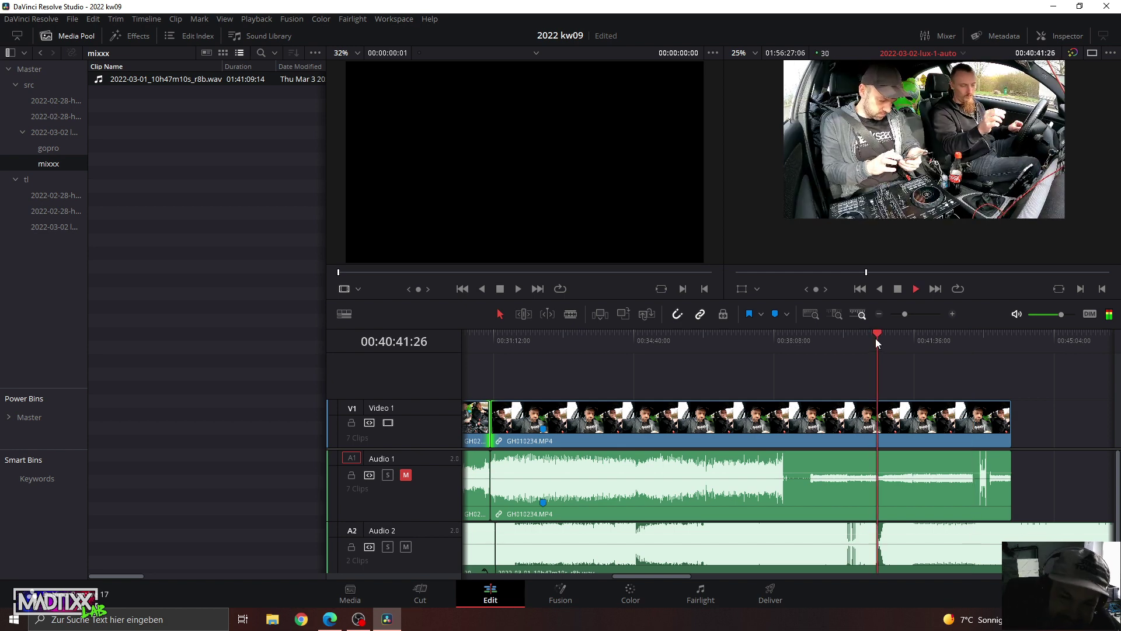
Zoom in, select GH010234 and stop playback at about 00:41:00, before the covered shot.
left_click_drag(902, 315, 916, 319)
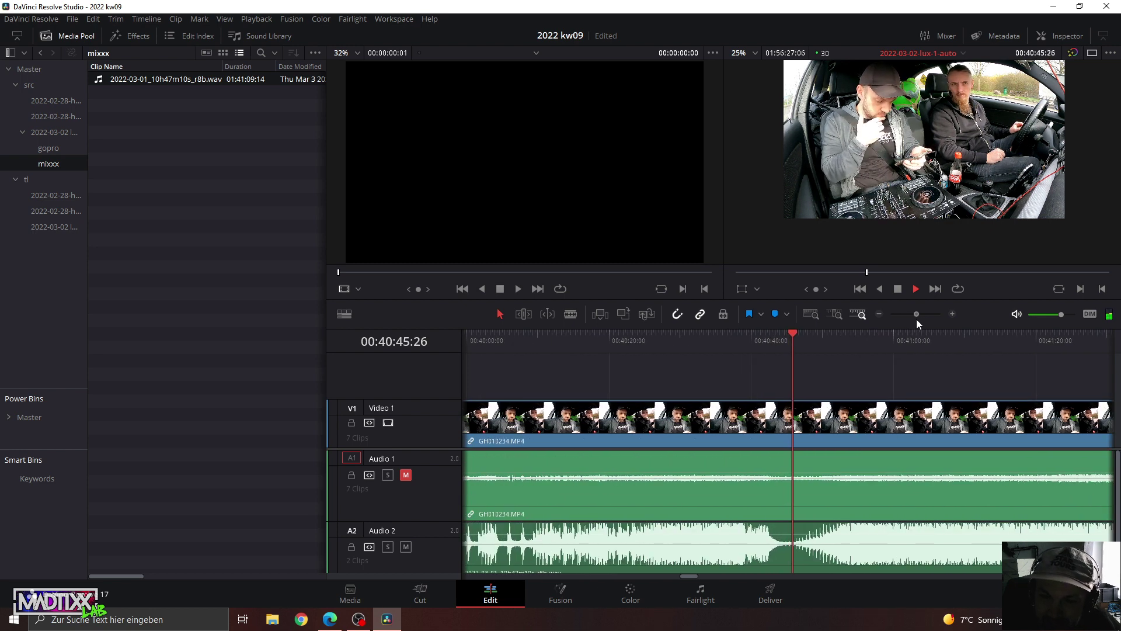
left_click_drag(916, 318, 914, 317)
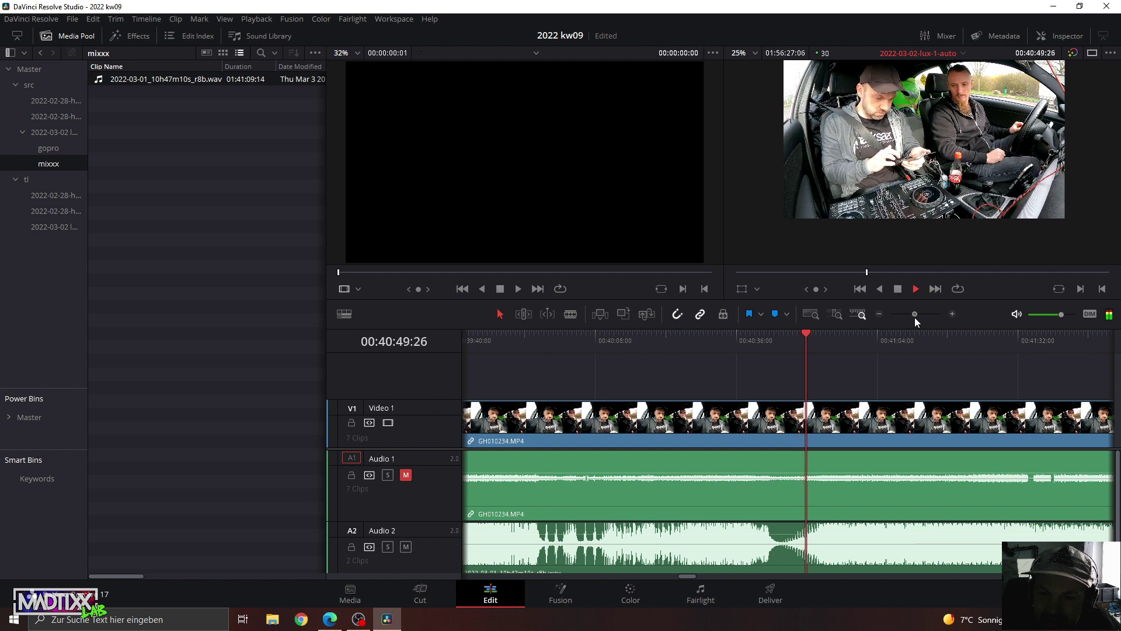
left_click_drag(915, 317, 913, 317)
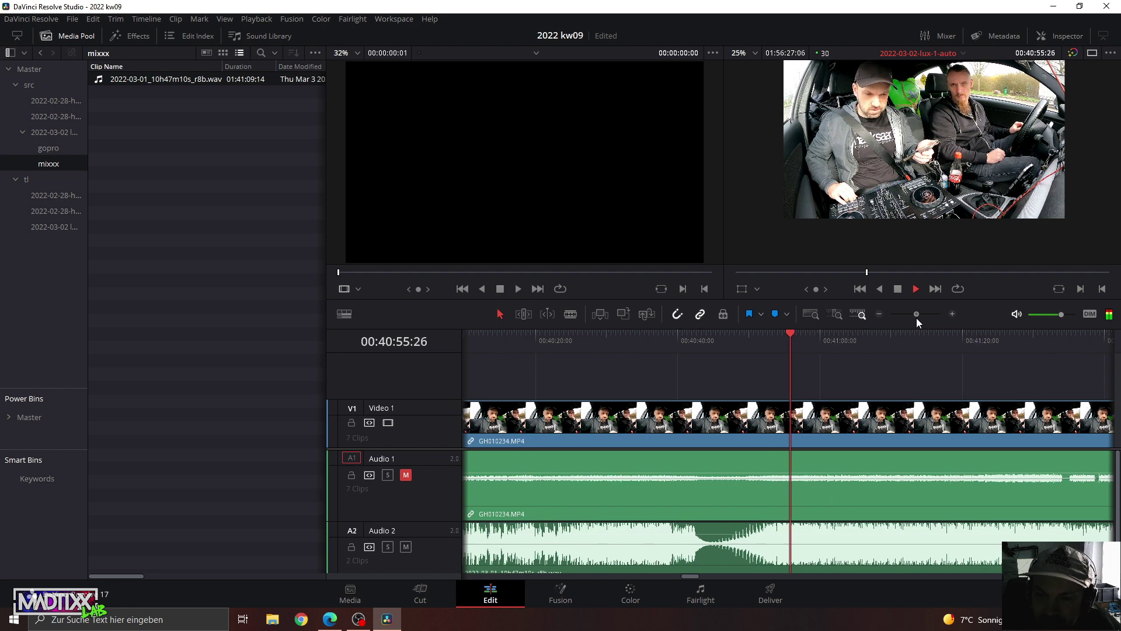
left_click_drag(913, 317, 919, 320)
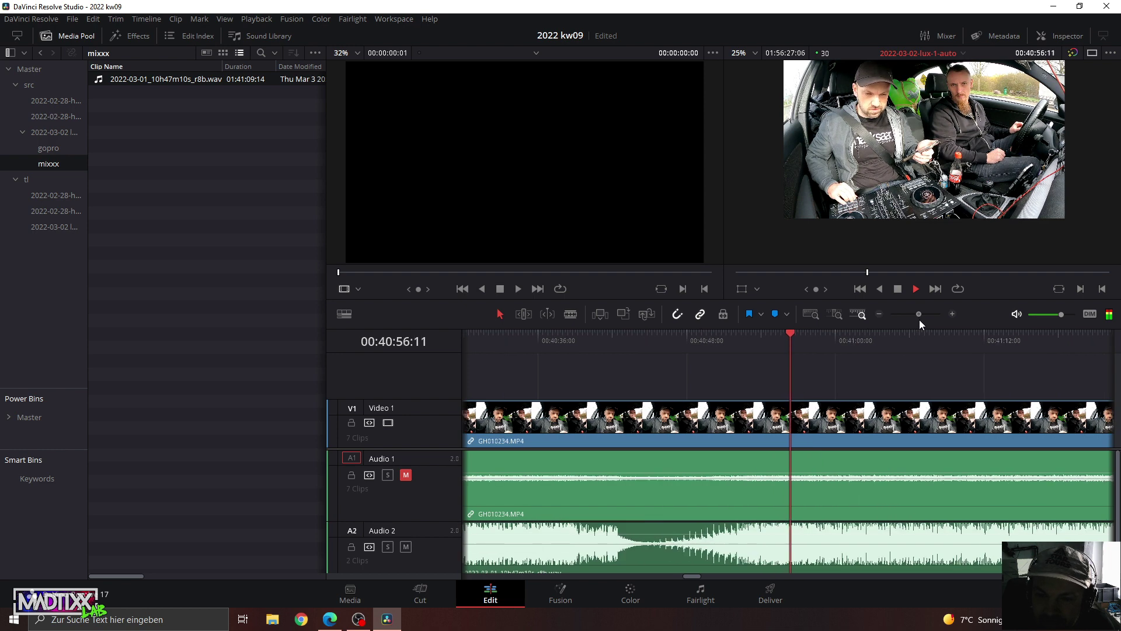
left_click(824, 421)
key("space")
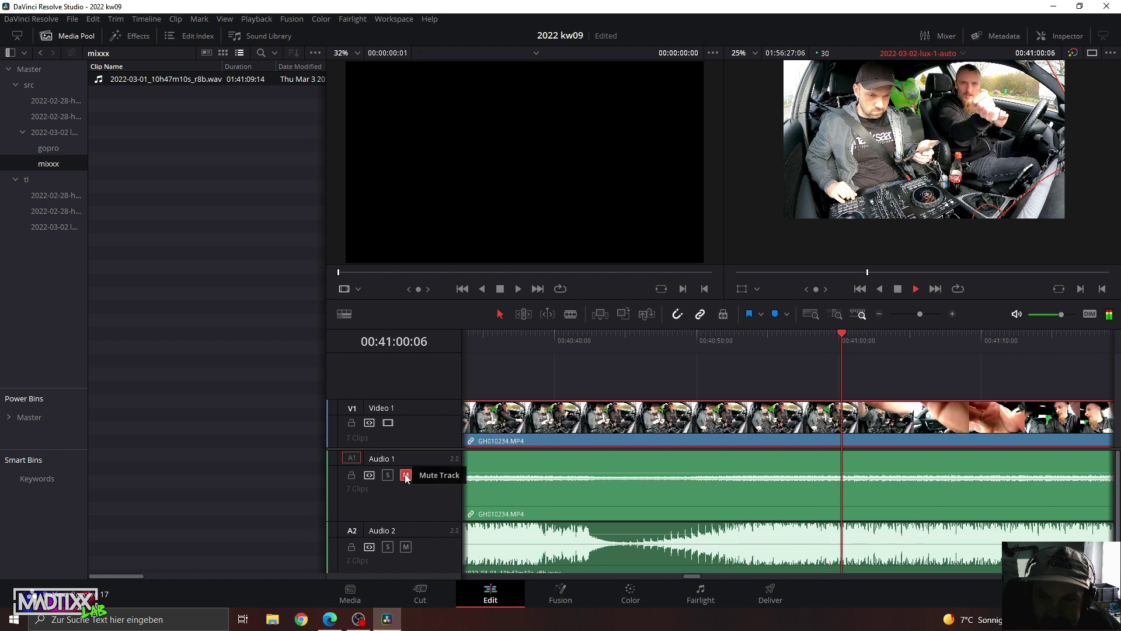
Zoom in closer and replay from about 00:40:56 up to the 00:41:00 sync point.
key("space")
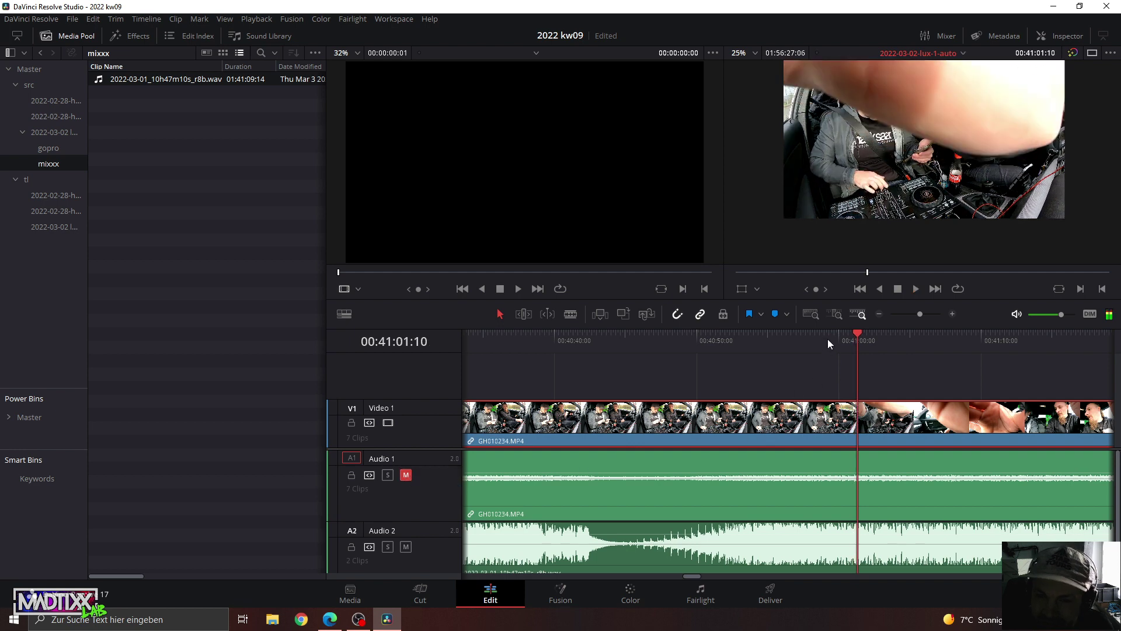
left_click(828, 340)
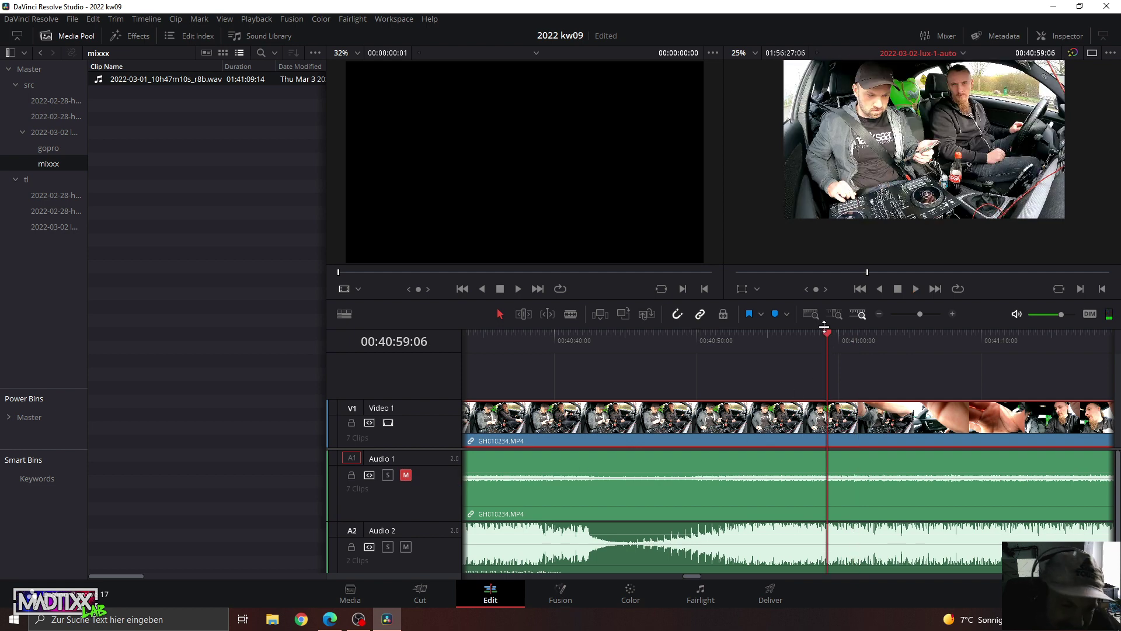
left_click_drag(923, 313, 926, 314)
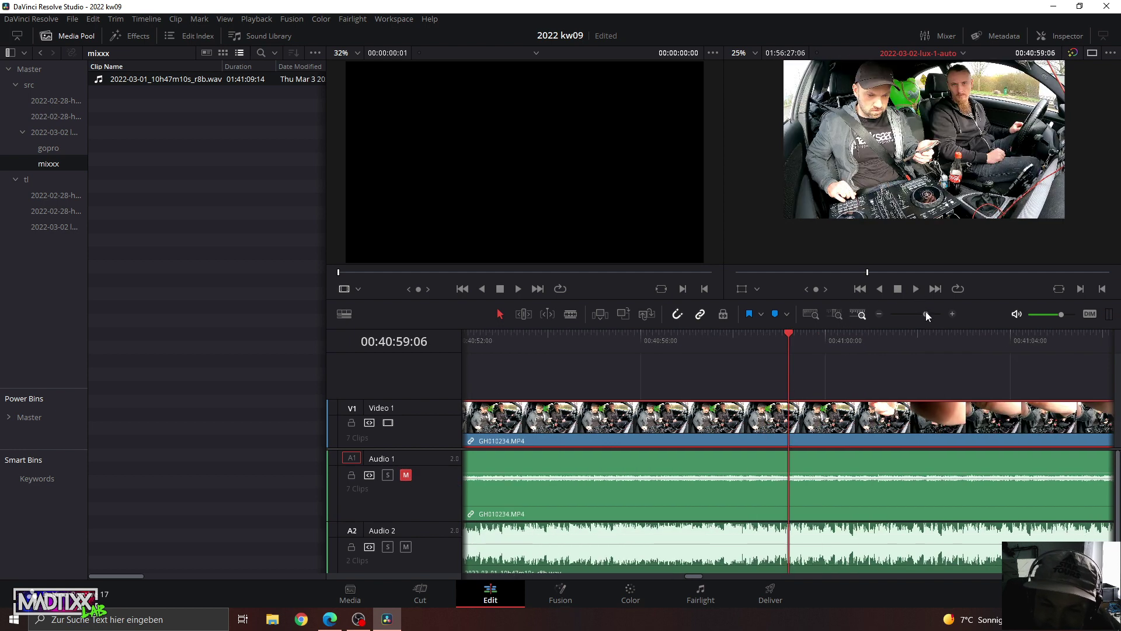
left_click(656, 345)
key("space")
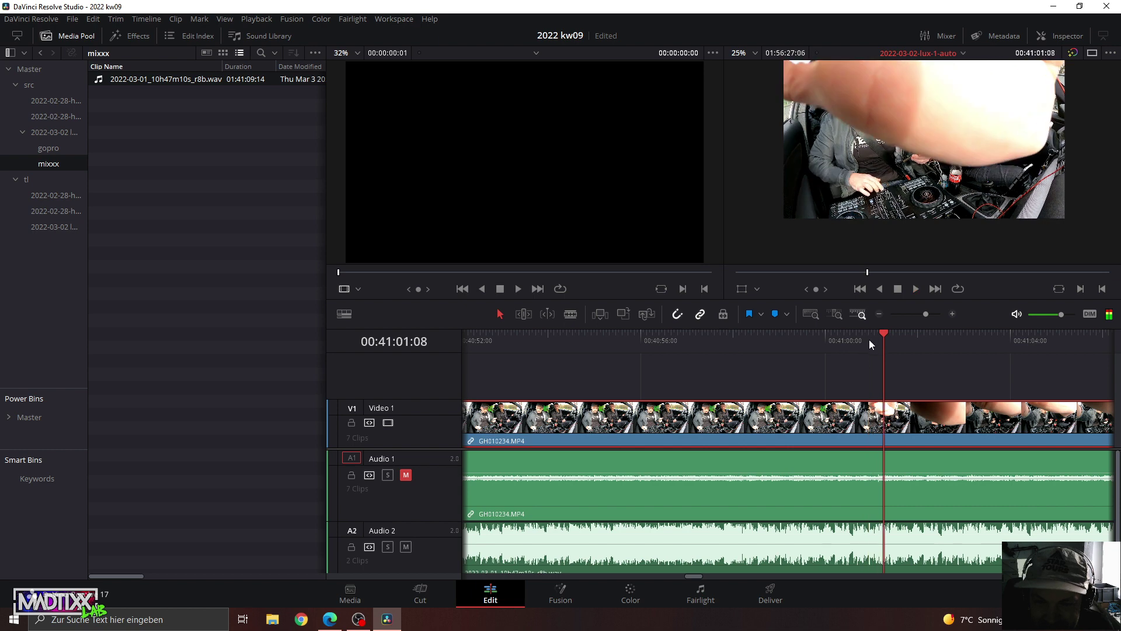
left_click(843, 339)
left_click(843, 337)
left_click(843, 337)
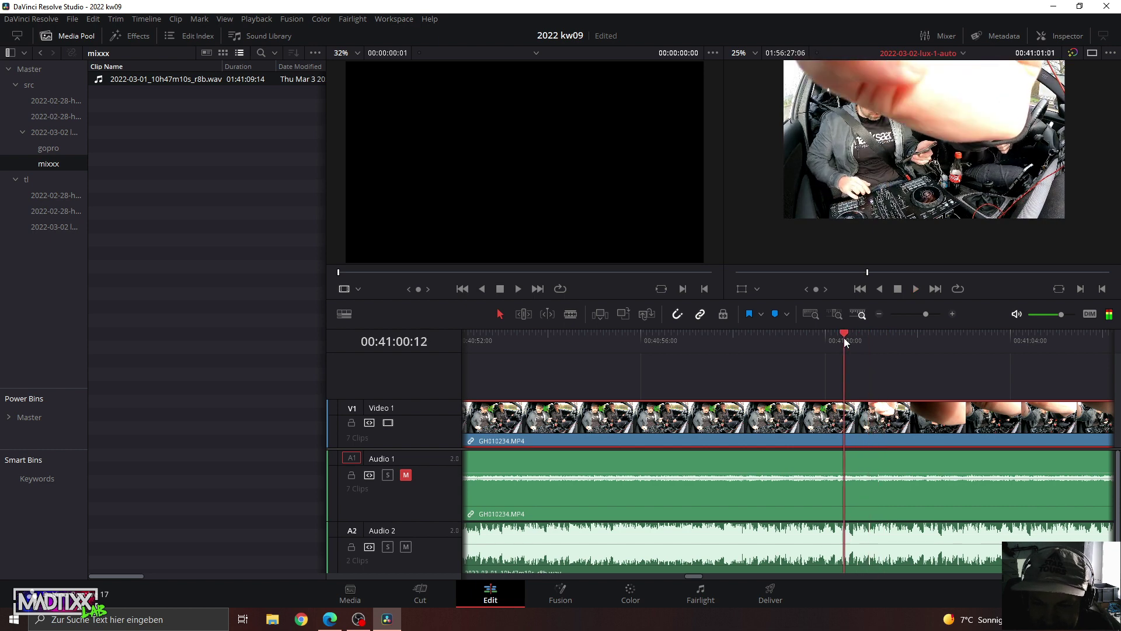
Scrub around 00:41:00 and replay to check sync, settling near 00:41:00:19.
left_click_drag(843, 338, 746, 344)
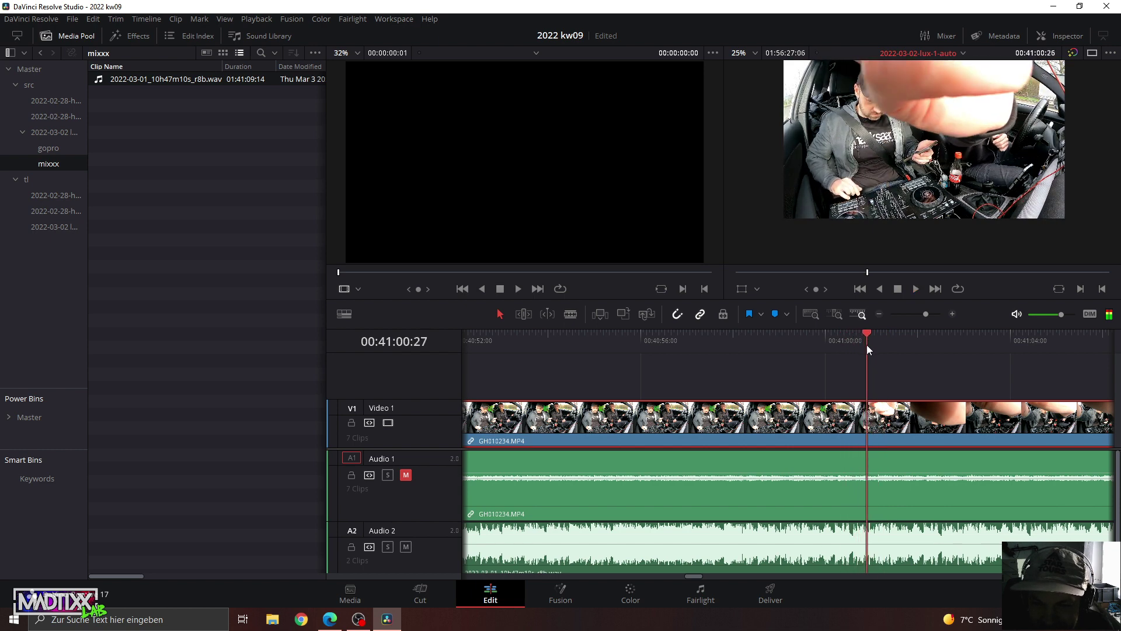
left_click(669, 361)
key("space")
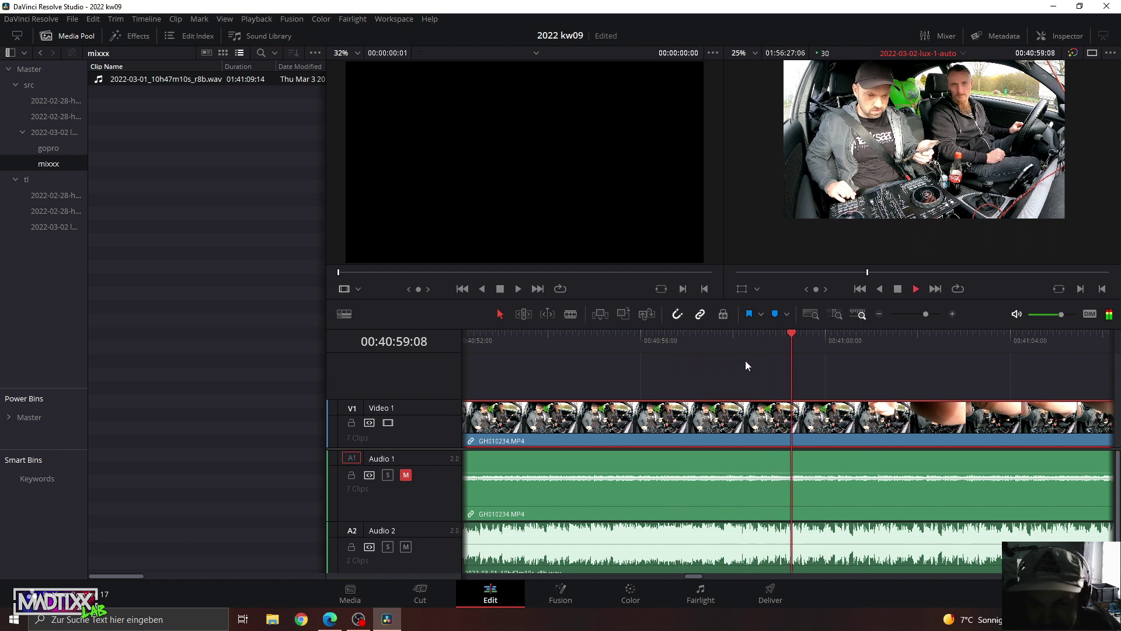
key("space")
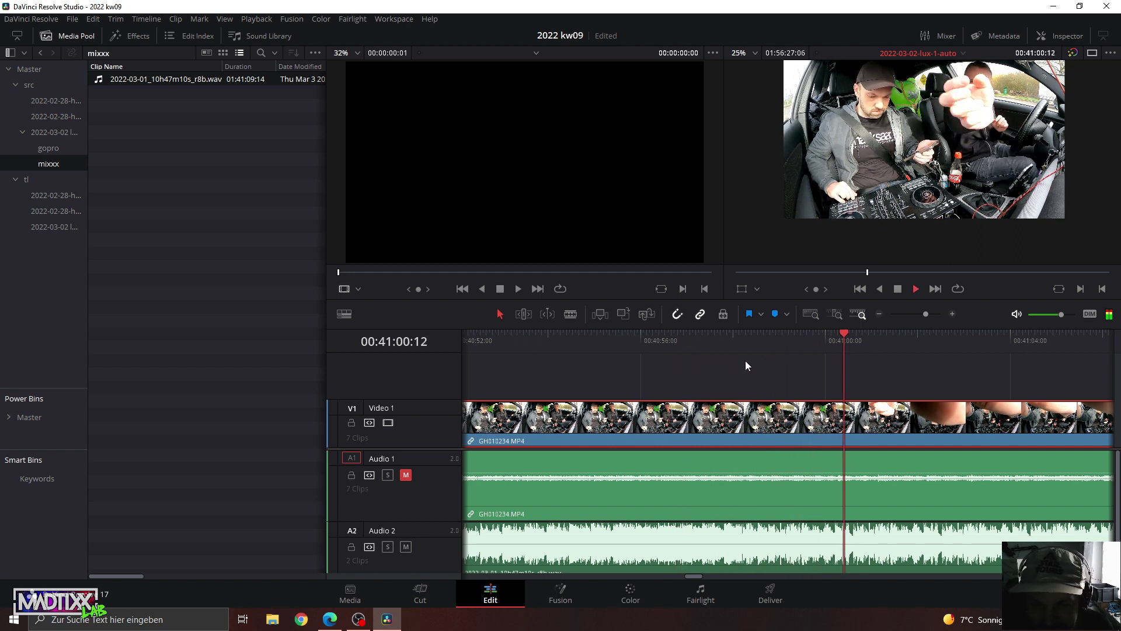
left_click(853, 338)
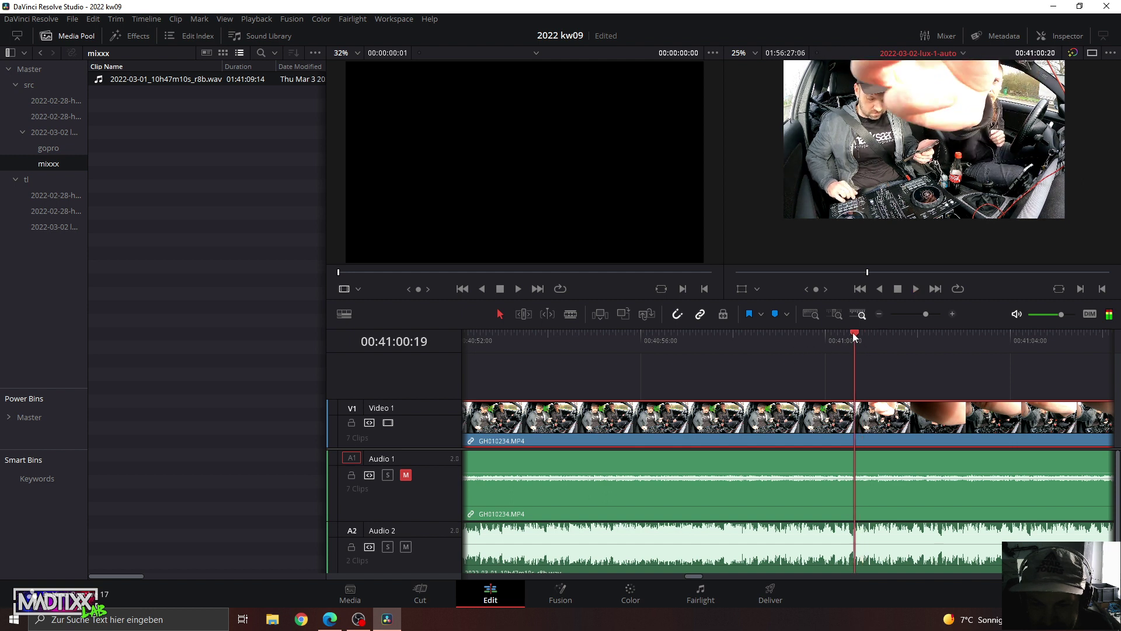
left_click_drag(858, 337, 860, 340)
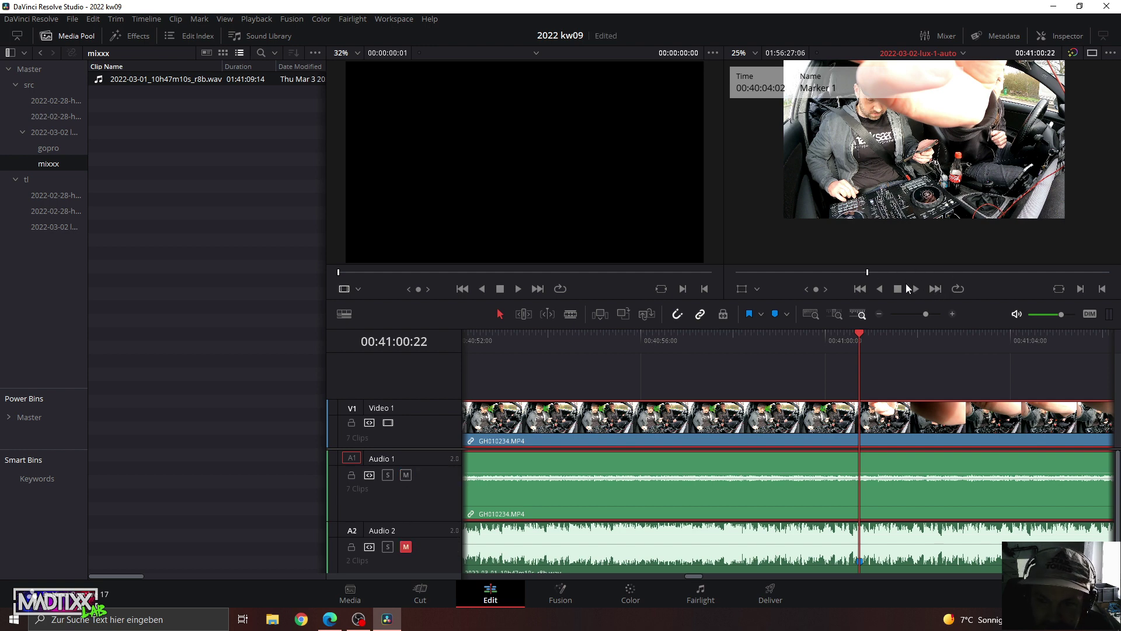
Zoom out and play from 00:42:07 to 00:42:45 to check sync.
left_click_drag(925, 313, 909, 309)
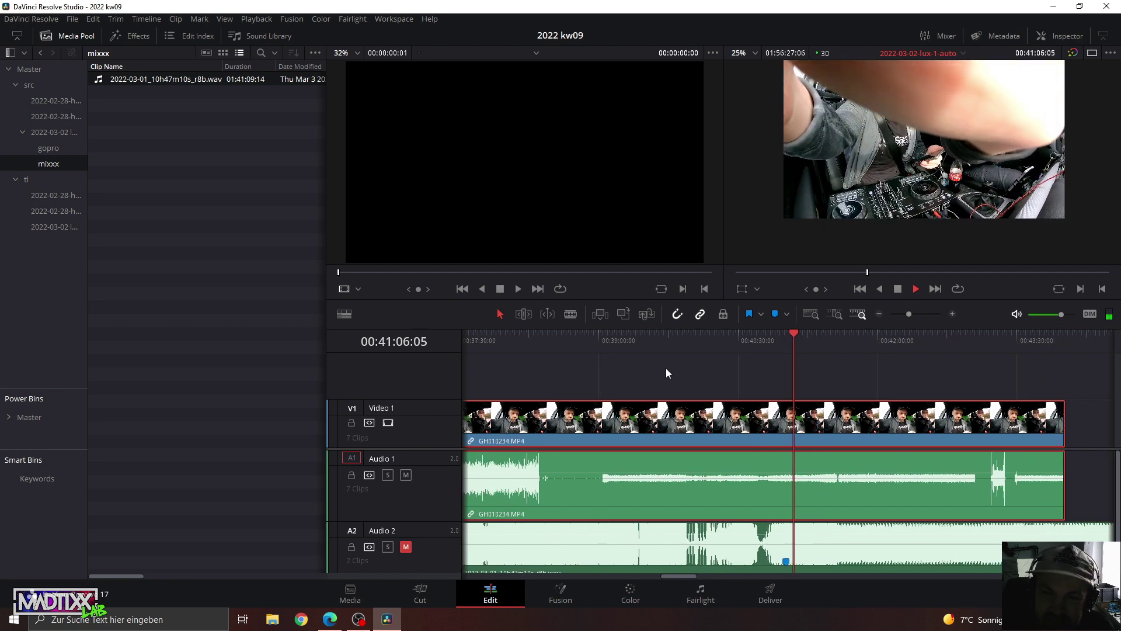
left_click(889, 345)
left_click(947, 340)
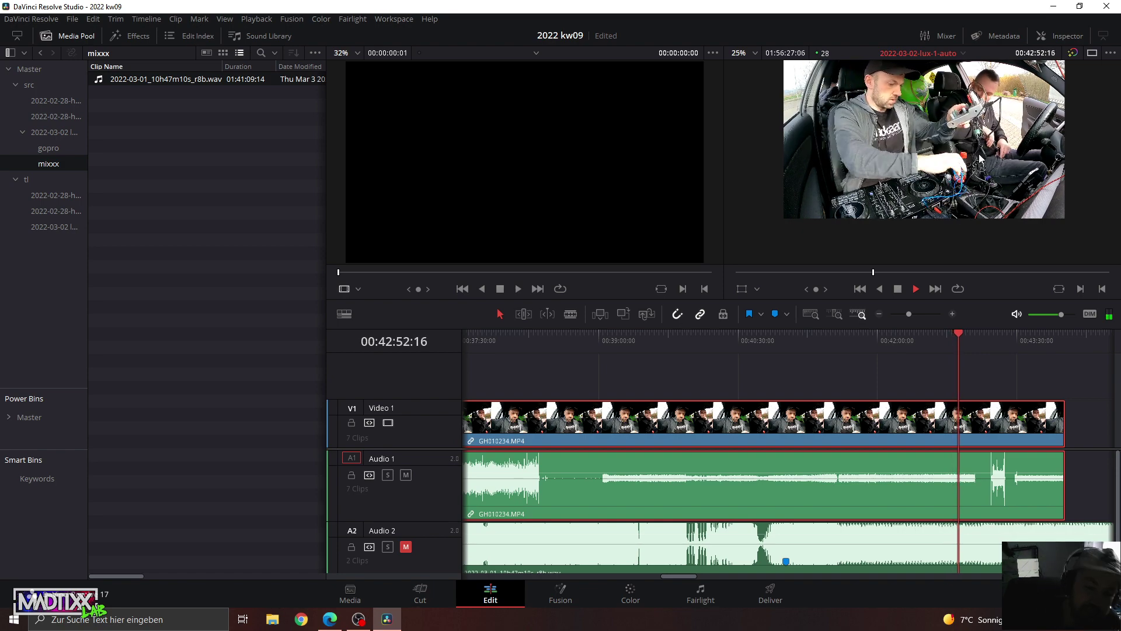
scroll(987, 176, "up", 2)
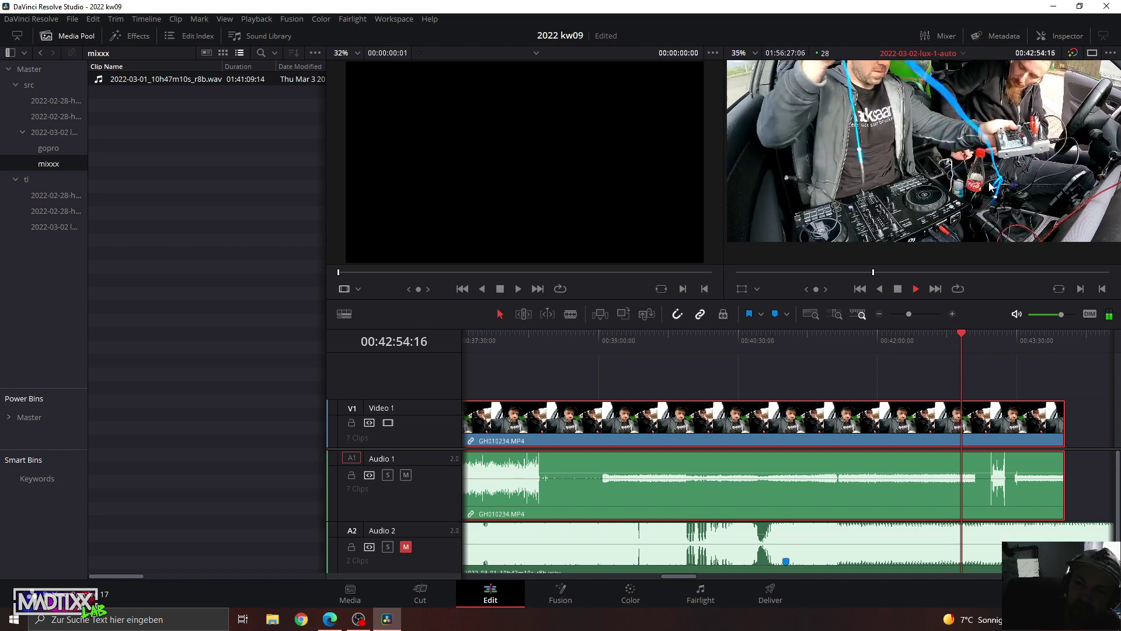
scroll(1004, 193, "down", 1)
scroll(1025, 204, "down", 2)
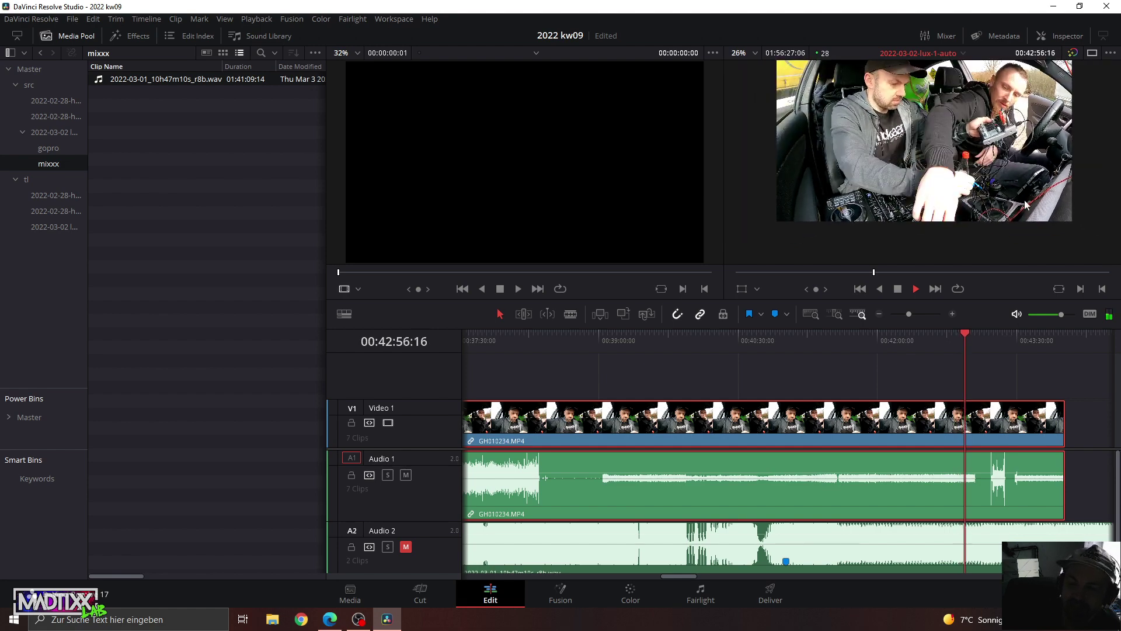
scroll(1016, 204, "up", 1)
scroll(1004, 203, "up", 1)
scroll(993, 203, "down", 1)
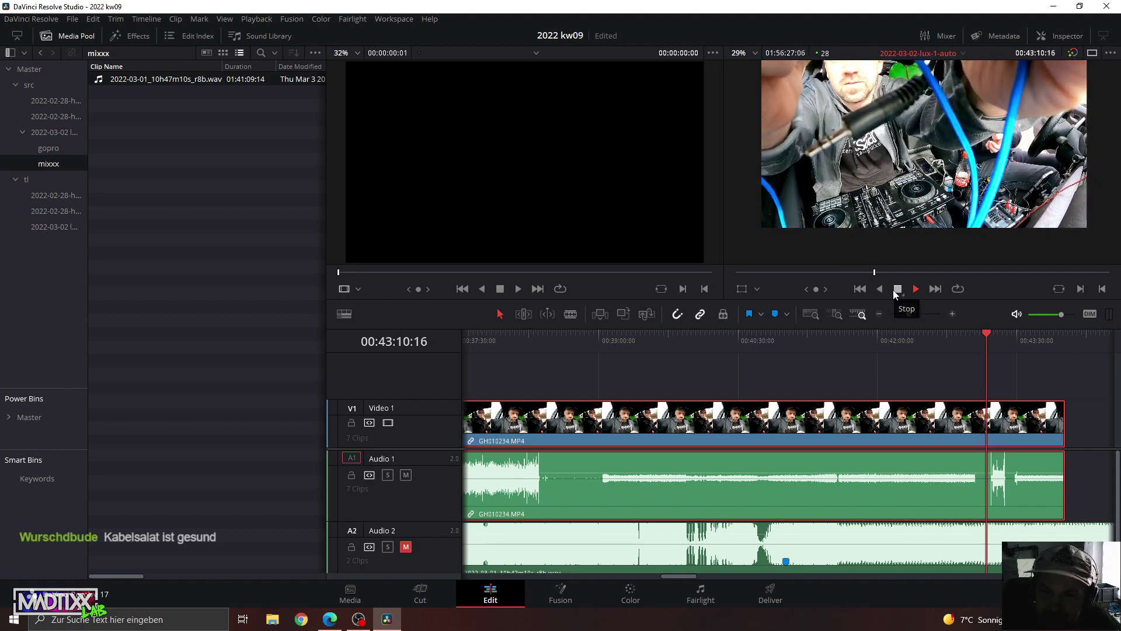
Continue to about 00:43:42, stop playback, and zoom out to show the whole edit.
left_click(1003, 342)
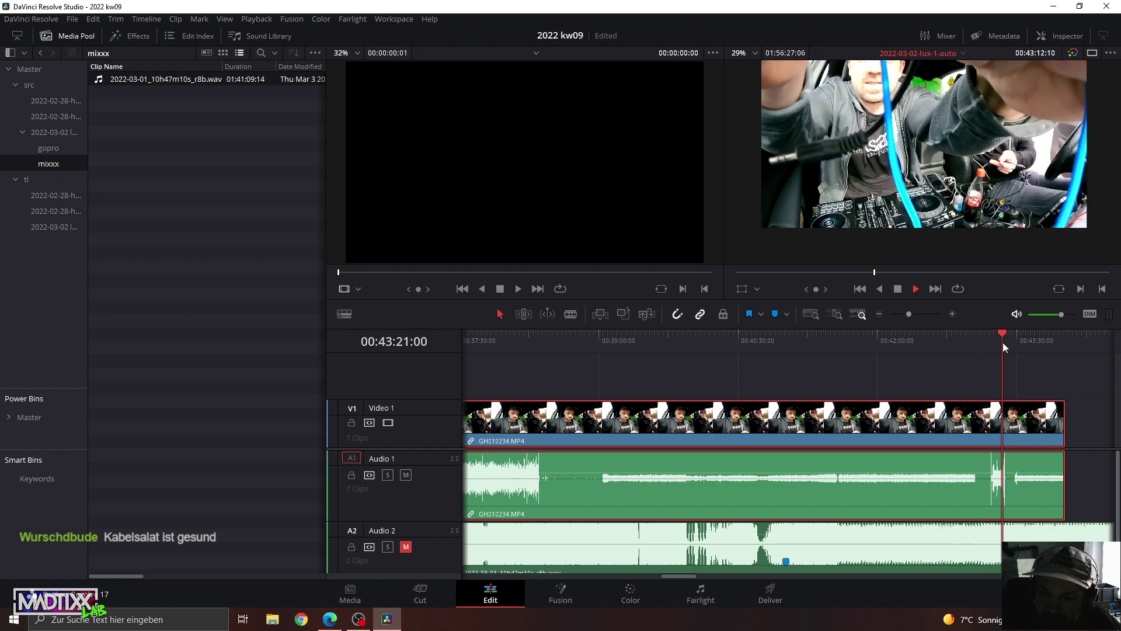
left_click(1036, 342)
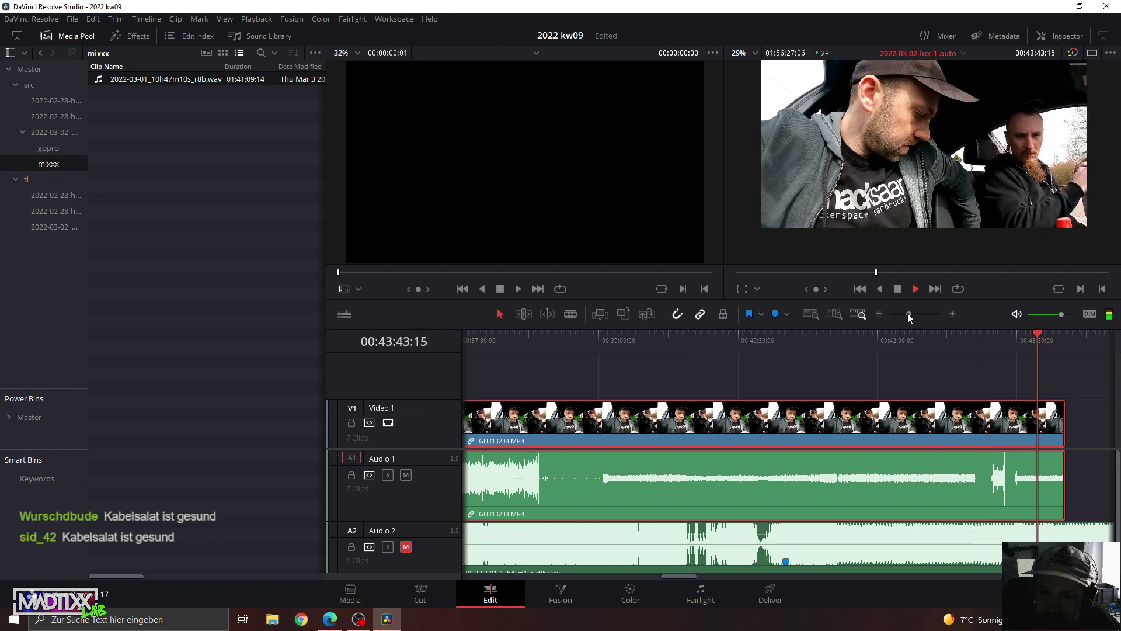
left_click_drag(907, 313, 902, 313)
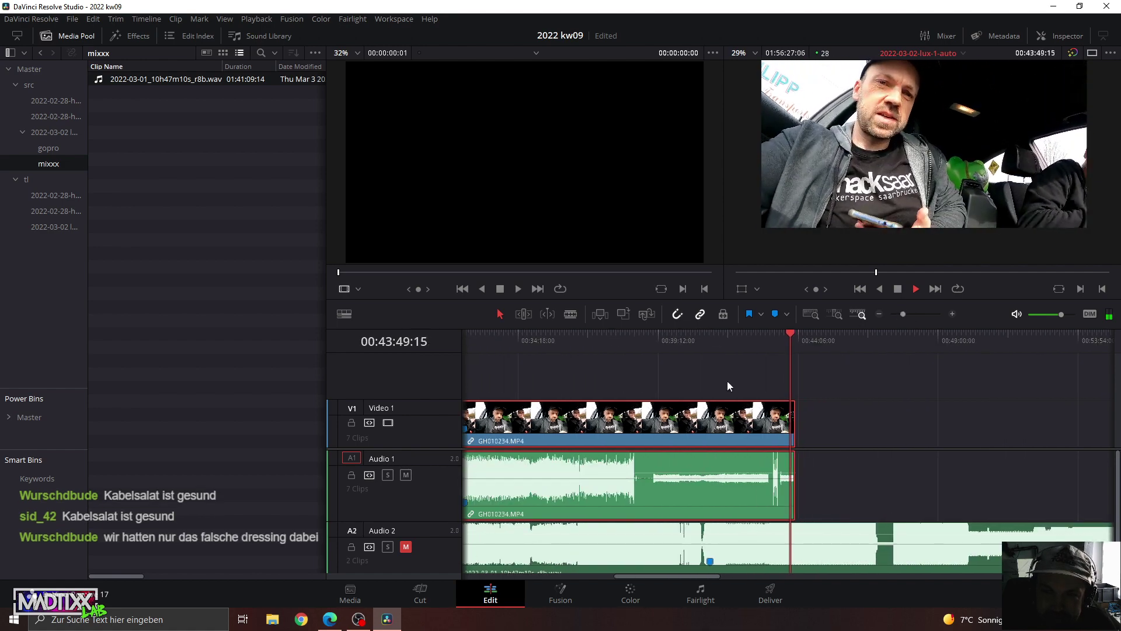
key("space")
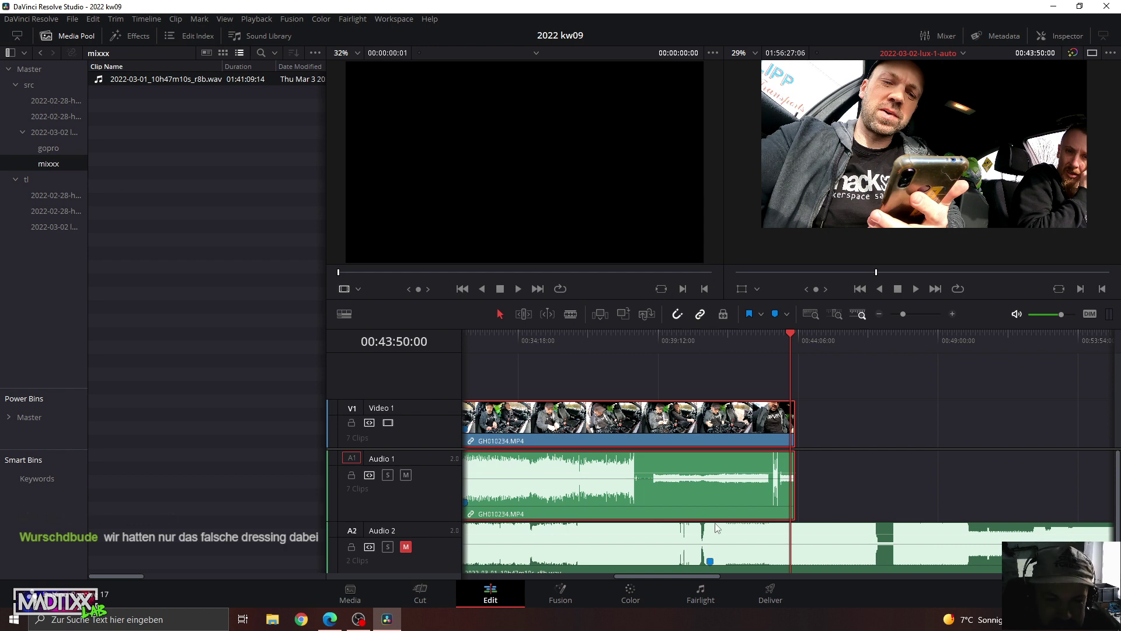
left_click_drag(903, 314, 893, 316)
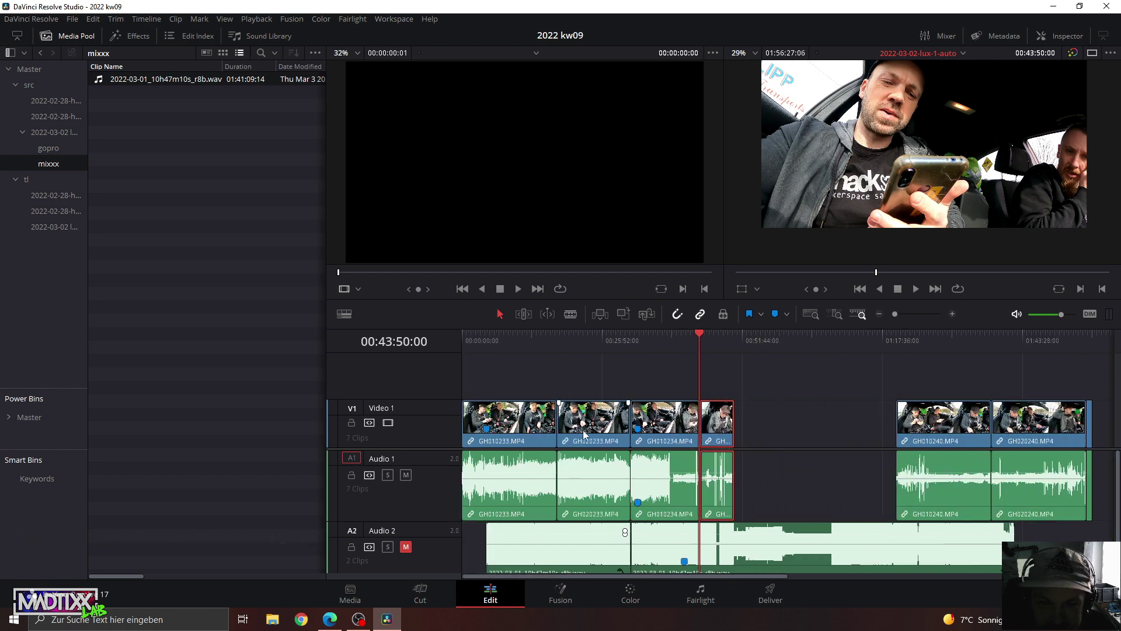
Jump to the next edit point and play from around 00:47:12 to 00:47:32.
key("Down")
left_click(915, 288)
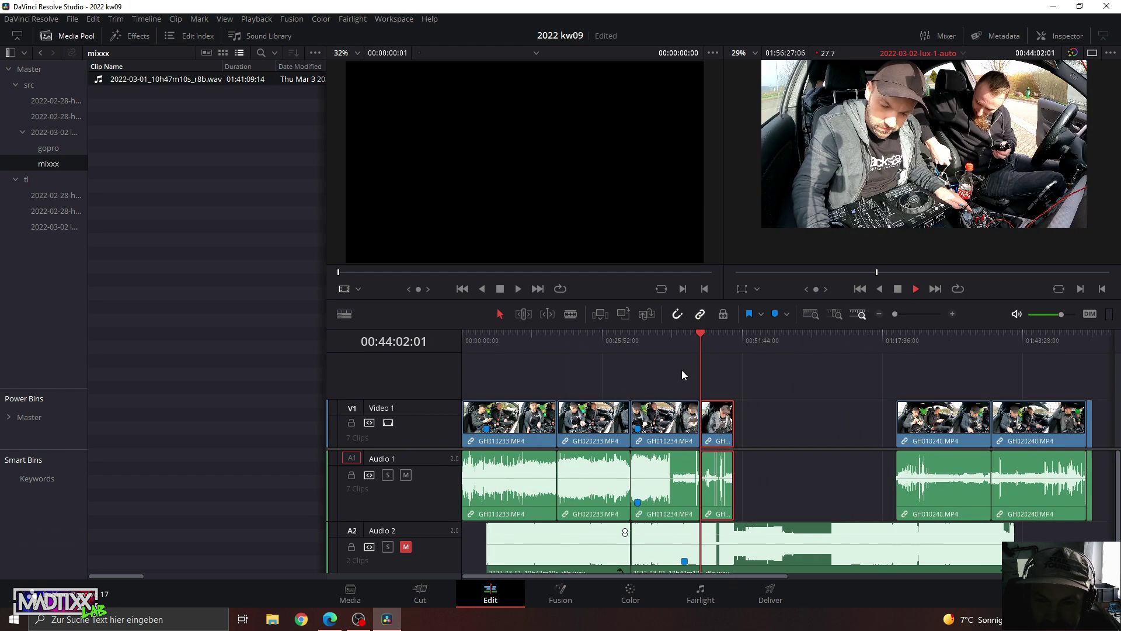
left_click(717, 340)
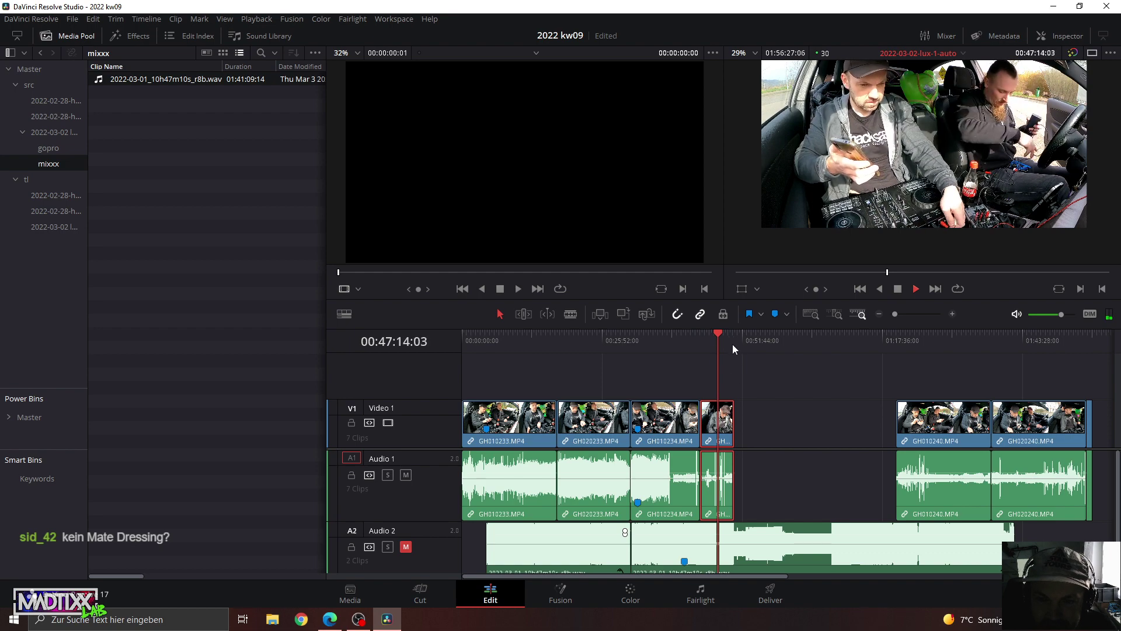
left_click(726, 333)
left_click(719, 335)
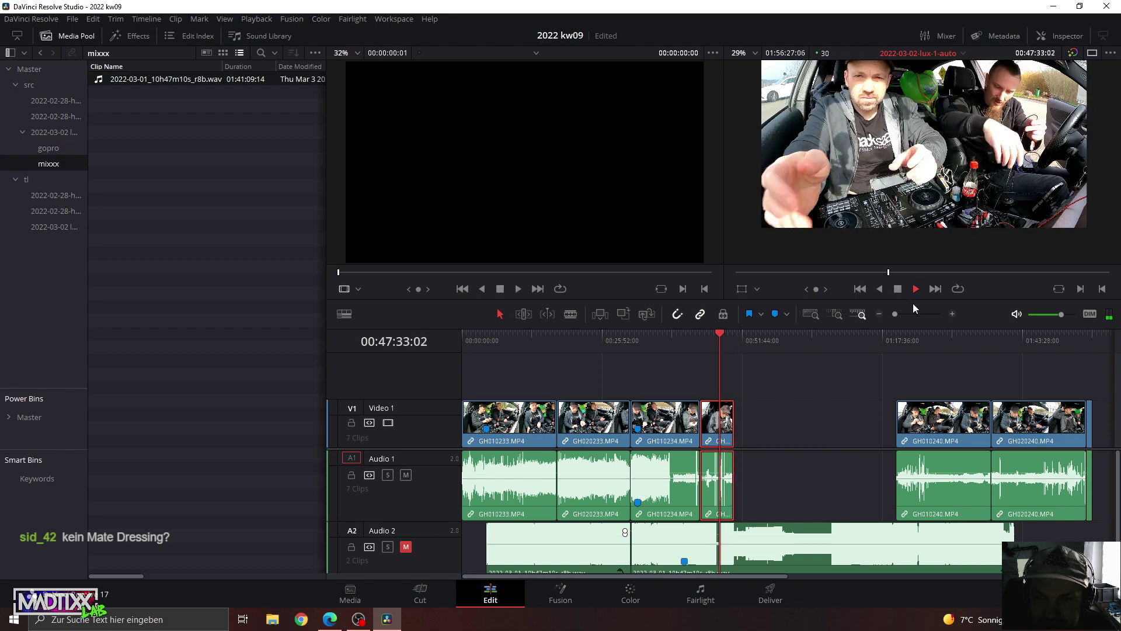
scroll(896, 190, "up", 3)
scroll(896, 189, "down", 5)
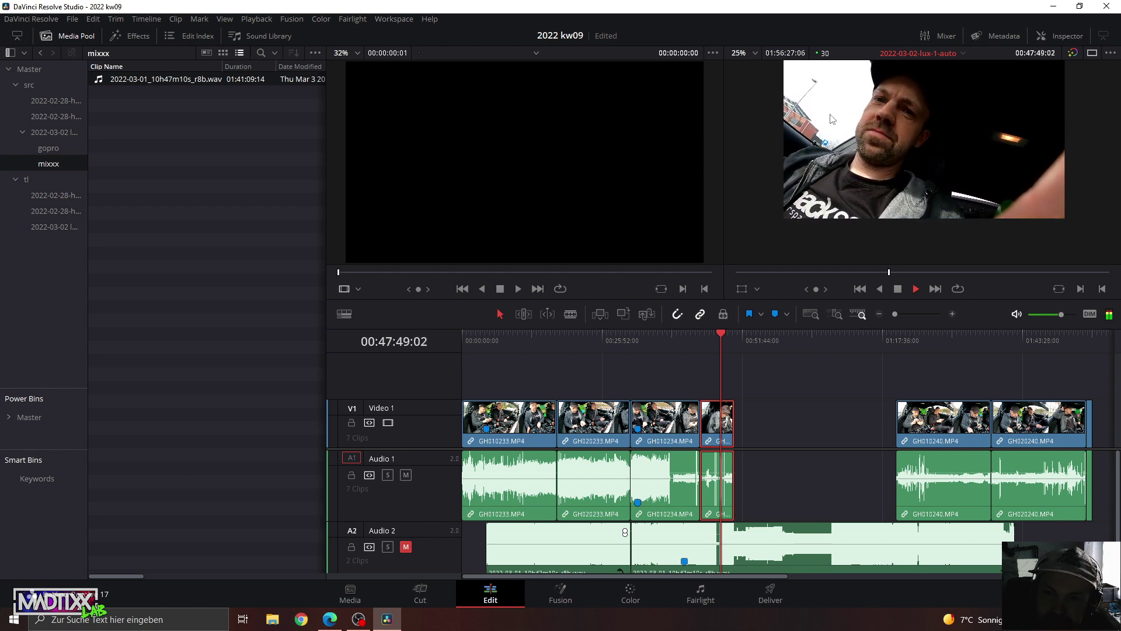
Zoom in and hop between 00:38:47, the 00:41:00 sync point and GH010235's end.
left_click_drag(904, 315, 899, 314)
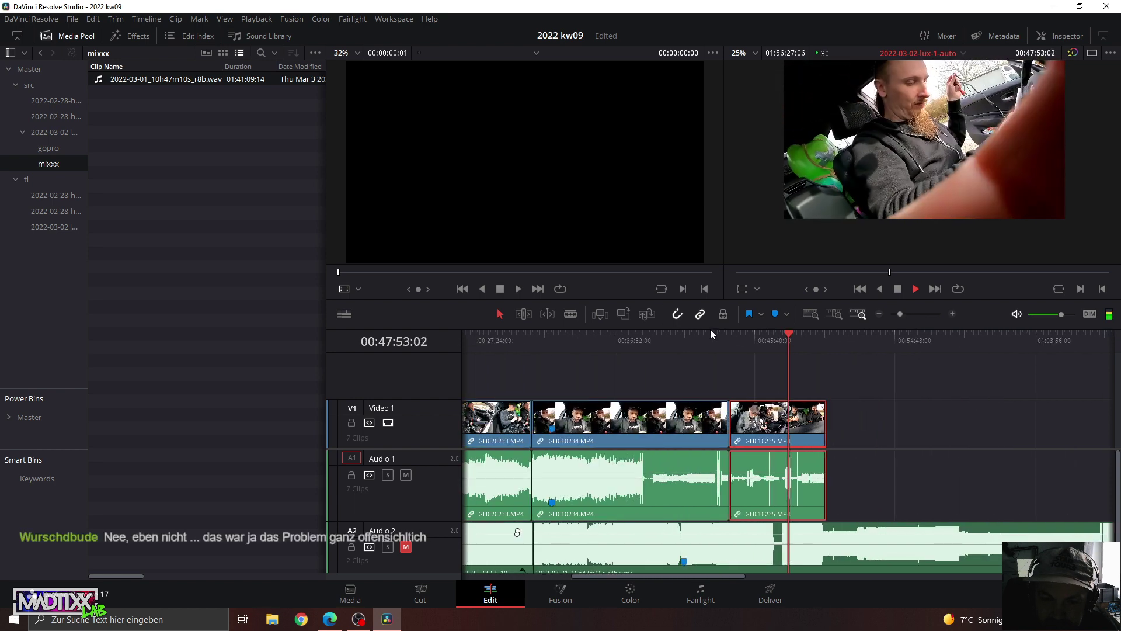
mouse_move(640, 345)
left_mouse_down()
mouse_move(649, 342)
mouse_move(639, 341)
left_mouse_up()
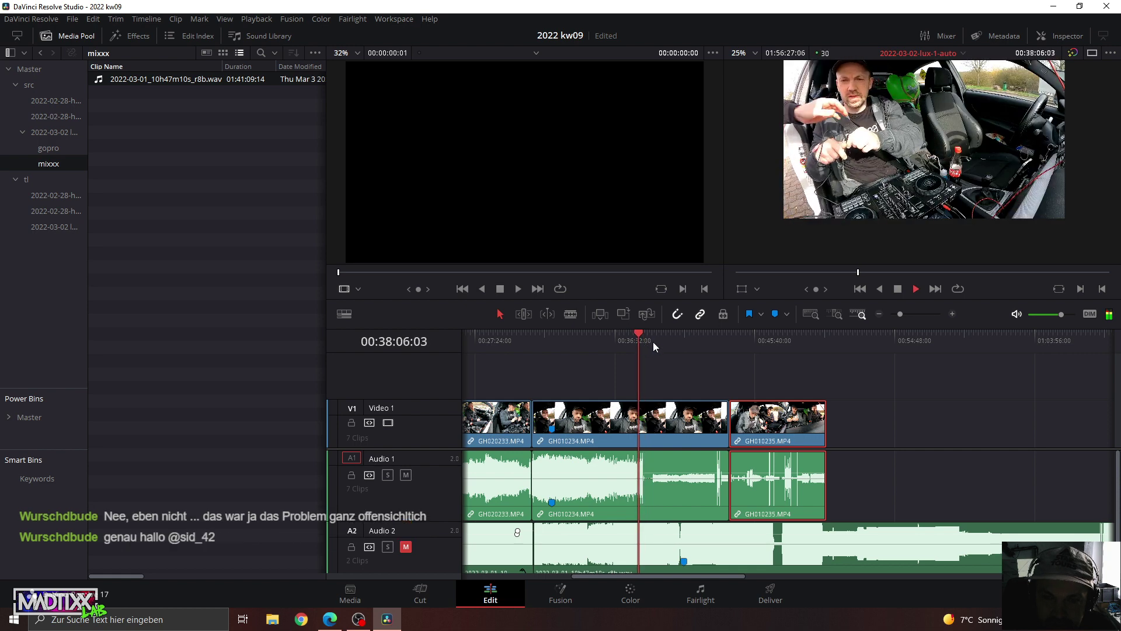
left_click(653, 342)
left_click(681, 341)
left_click(696, 339)
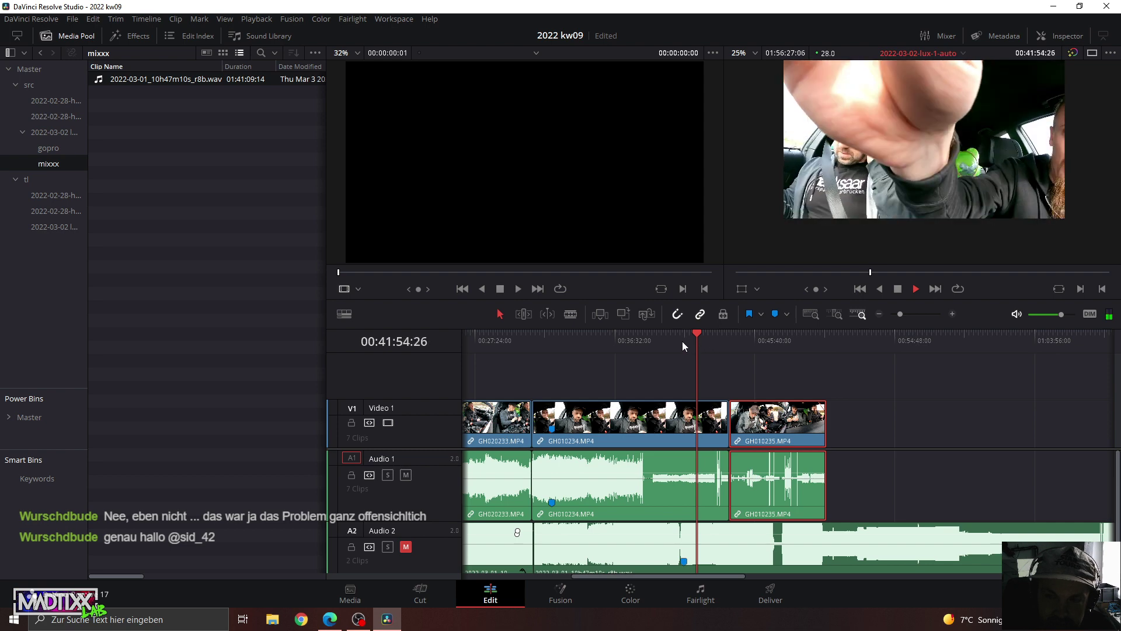
left_click(682, 341)
left_click(696, 345)
left_click(678, 344)
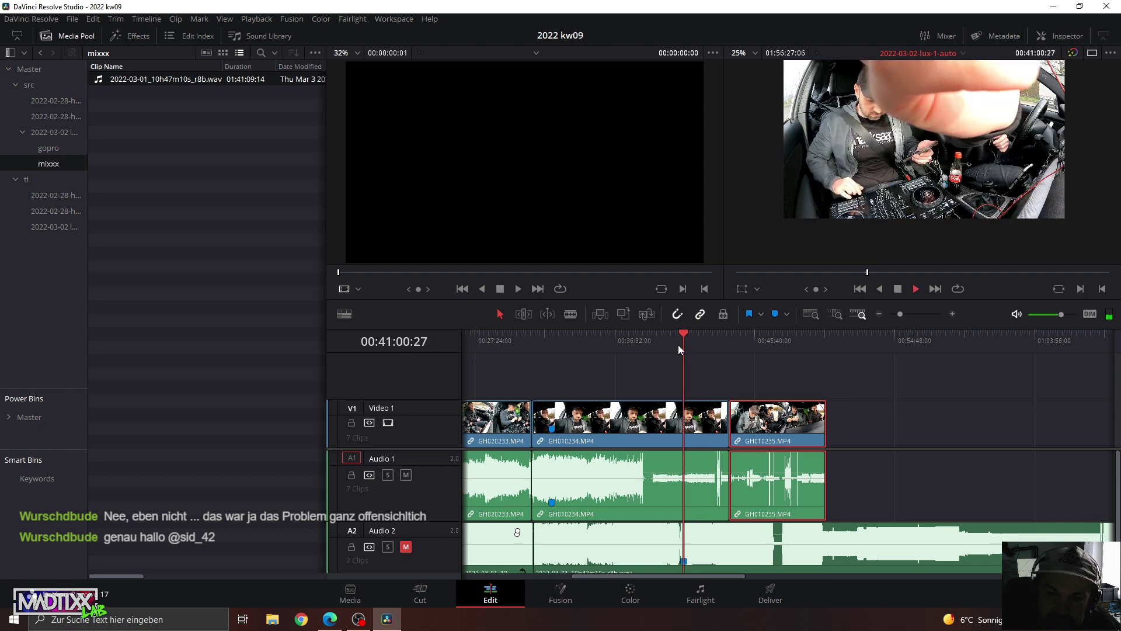
left_click(751, 346)
left_click_drag(751, 346, 771, 345)
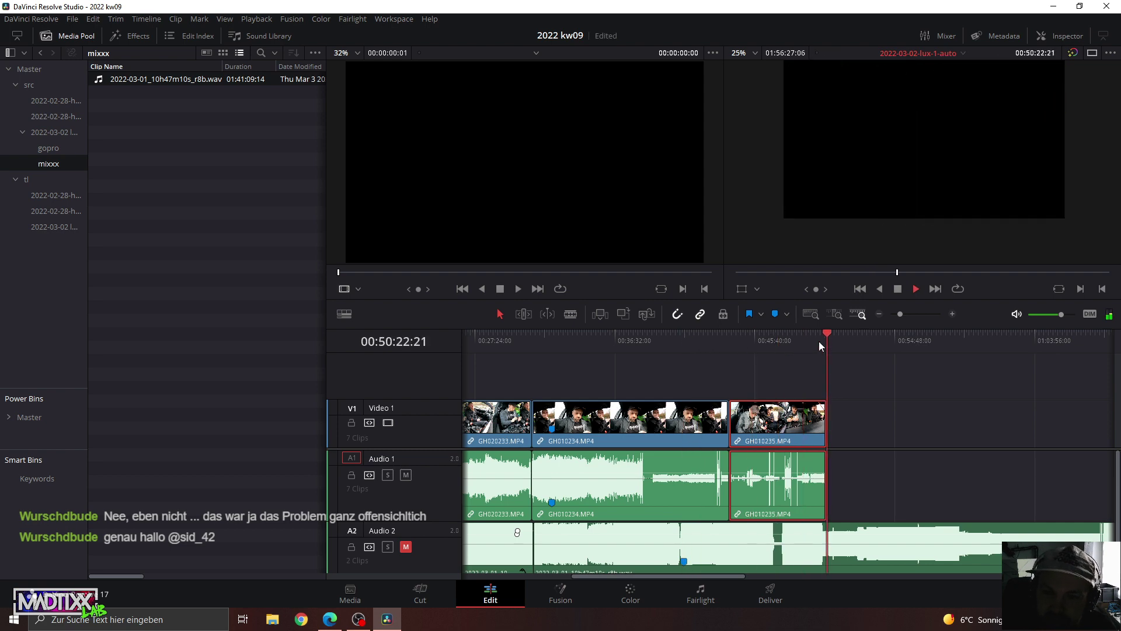
Spot-check 00:42:18, 00:41:01, 00:45:15, 00:46:25 and 00:47:04, then zoom out.
left_click(700, 348)
left_click(679, 349)
left_click(748, 350)
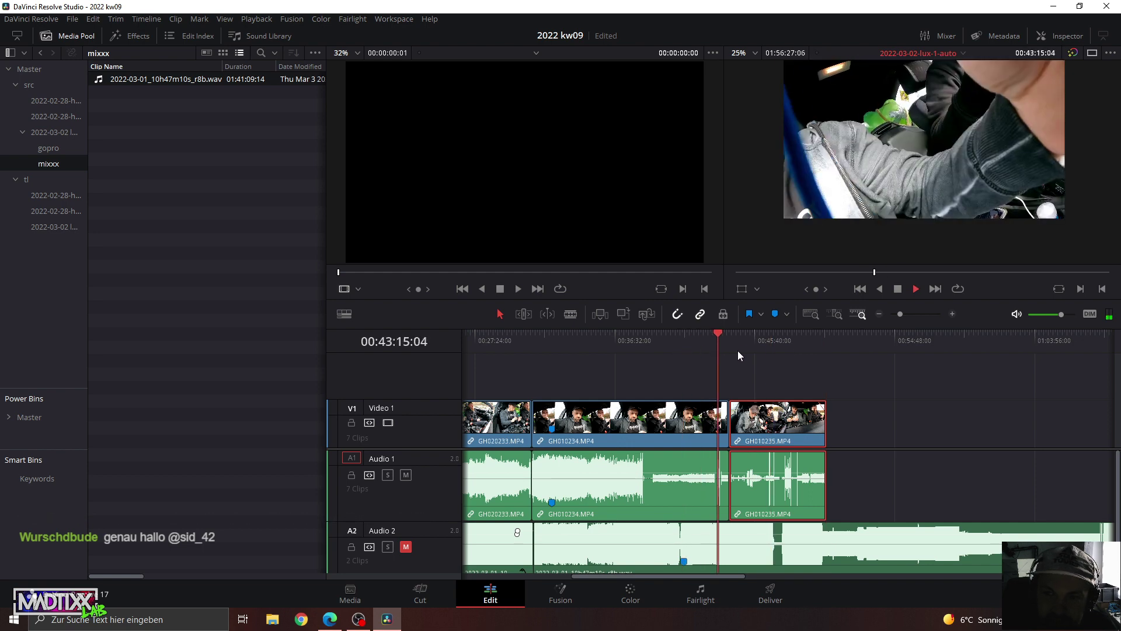
left_click(766, 351)
left_click(776, 352)
left_click_drag(901, 314, 895, 311)
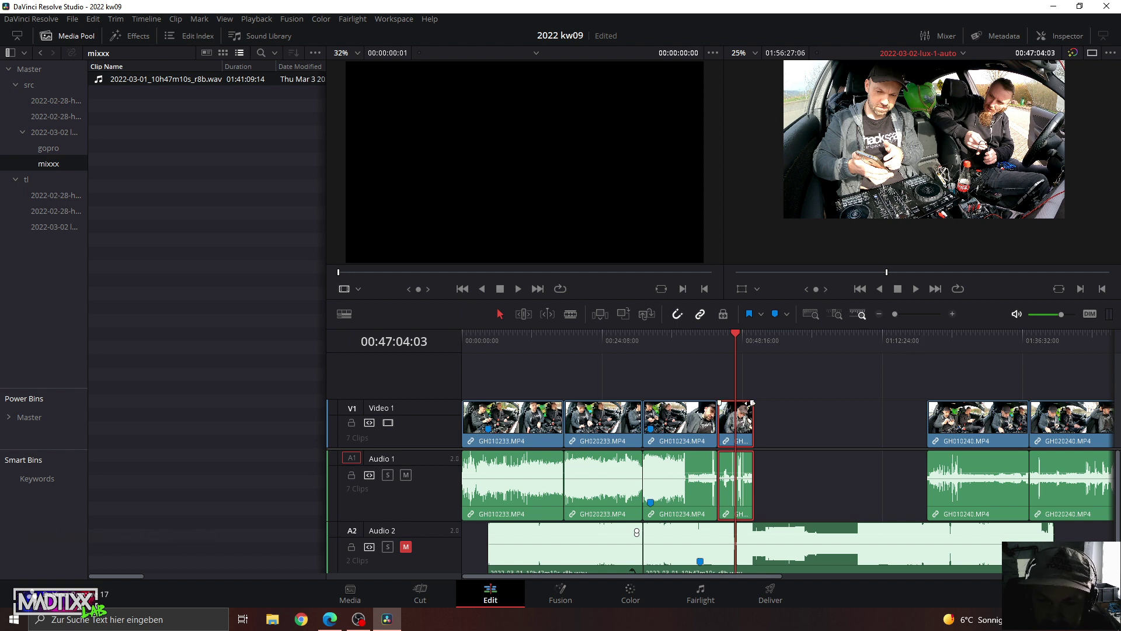
Play from Marker 1 and zoom in around the 00:41:01 sync point.
left_click(692, 349)
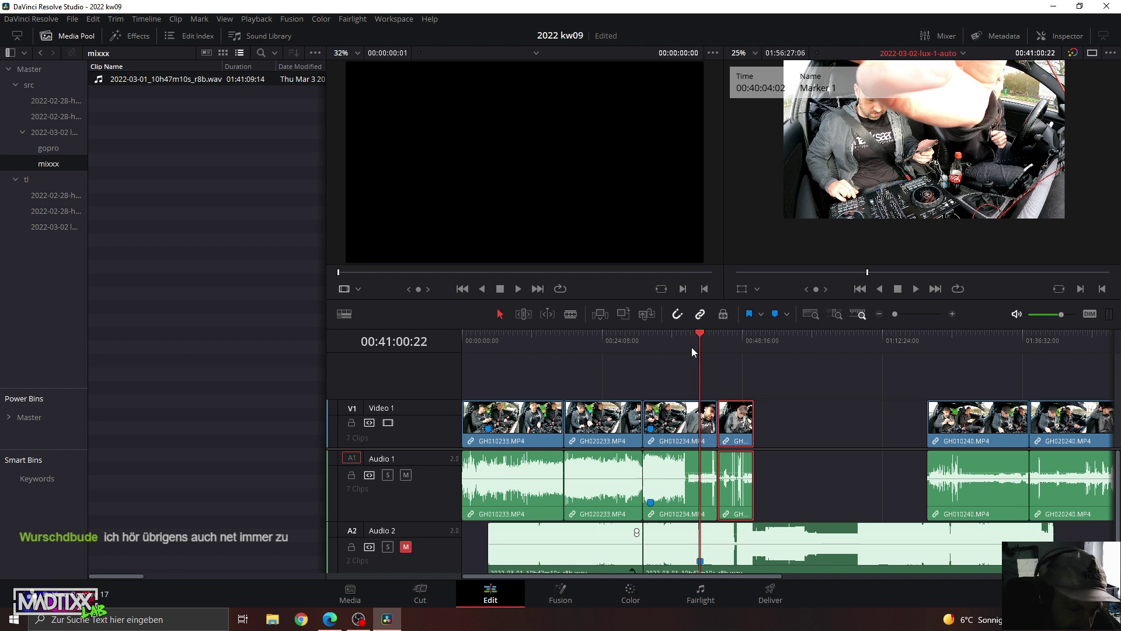
key("space")
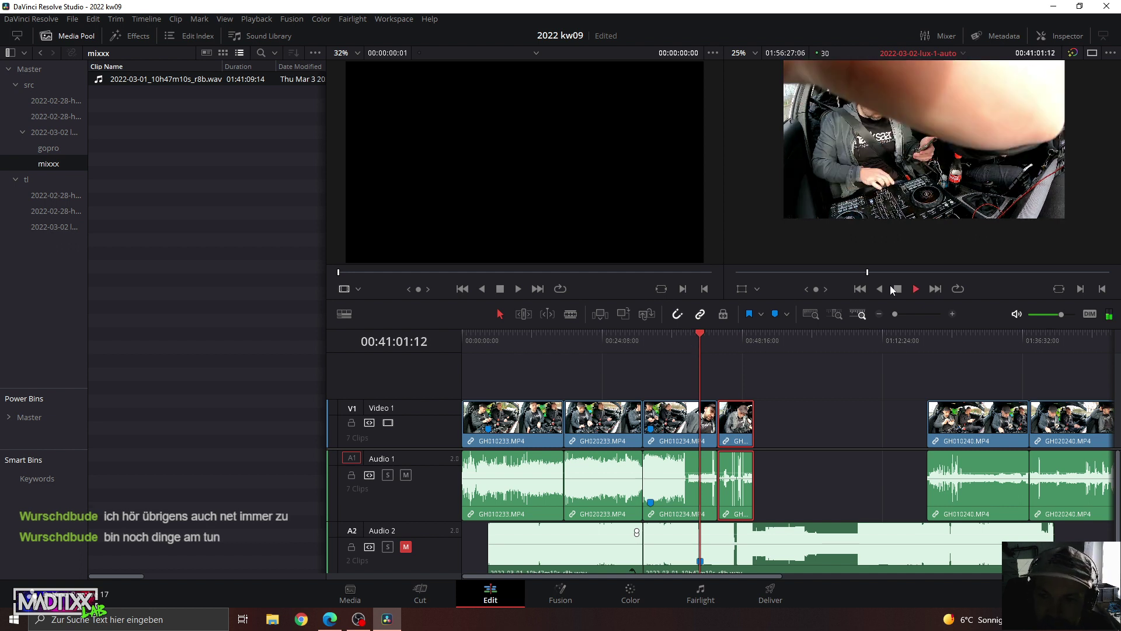
left_click_drag(893, 314, 900, 314)
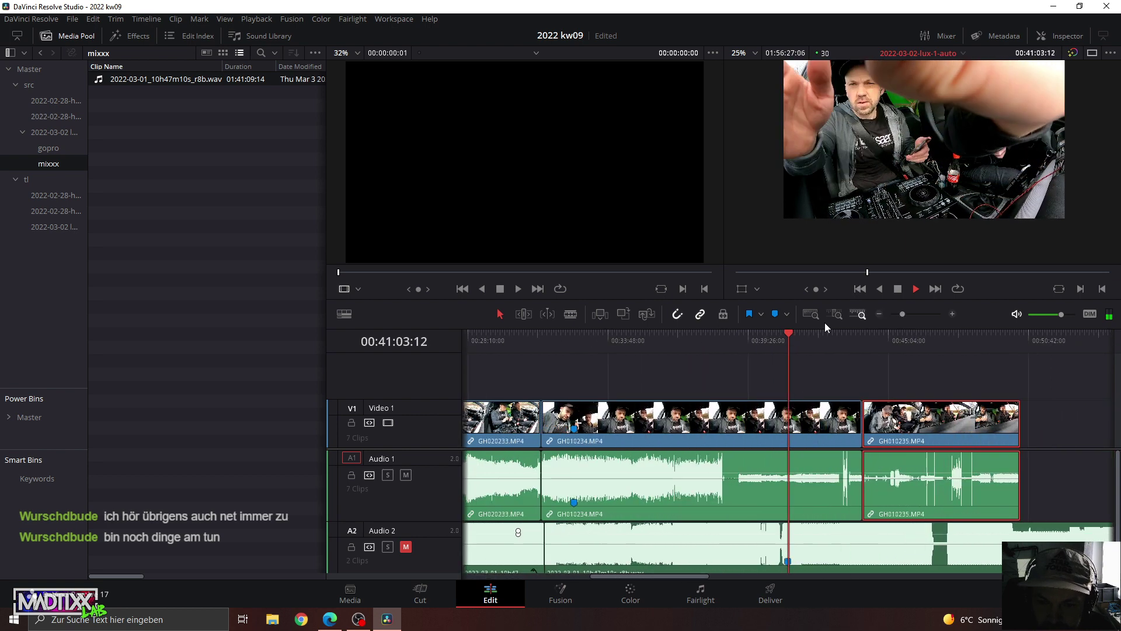
left_click(753, 335)
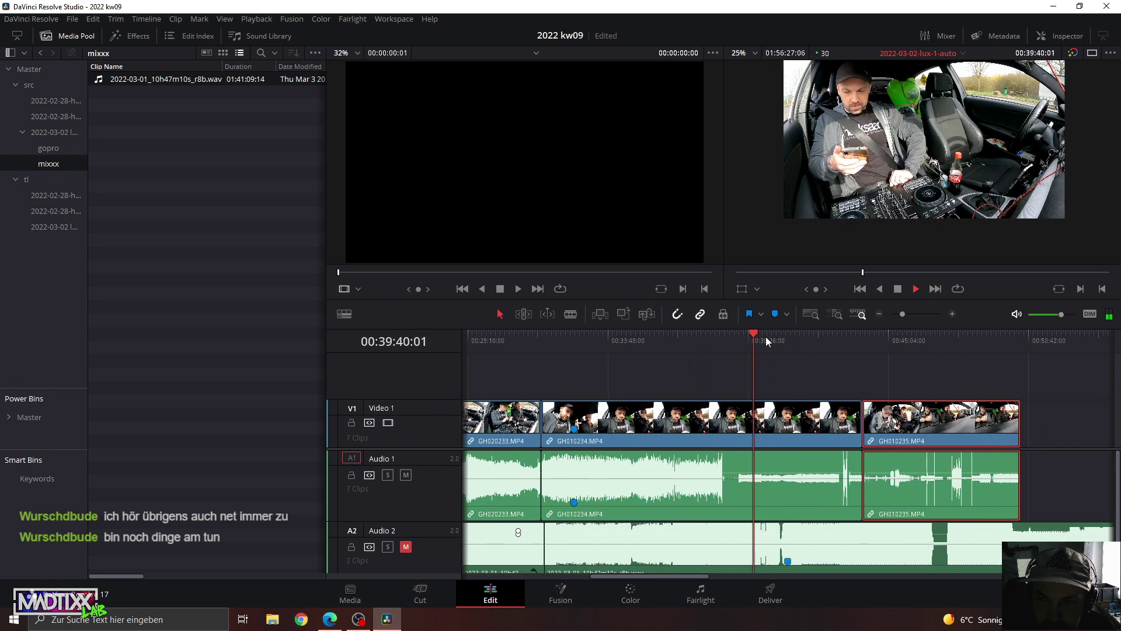
left_click(765, 341)
left_click(782, 341)
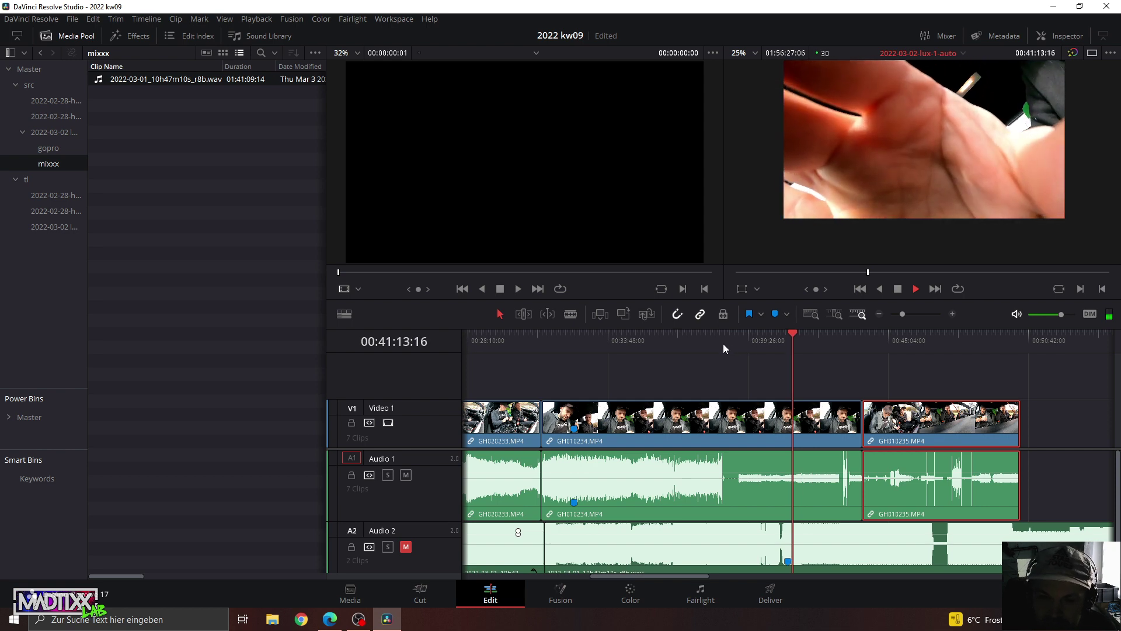
Park the playhead on Marker 1 at 00:41:00:22 and zoom in around it.
left_click_drag(723, 343, 782, 350)
key("space")
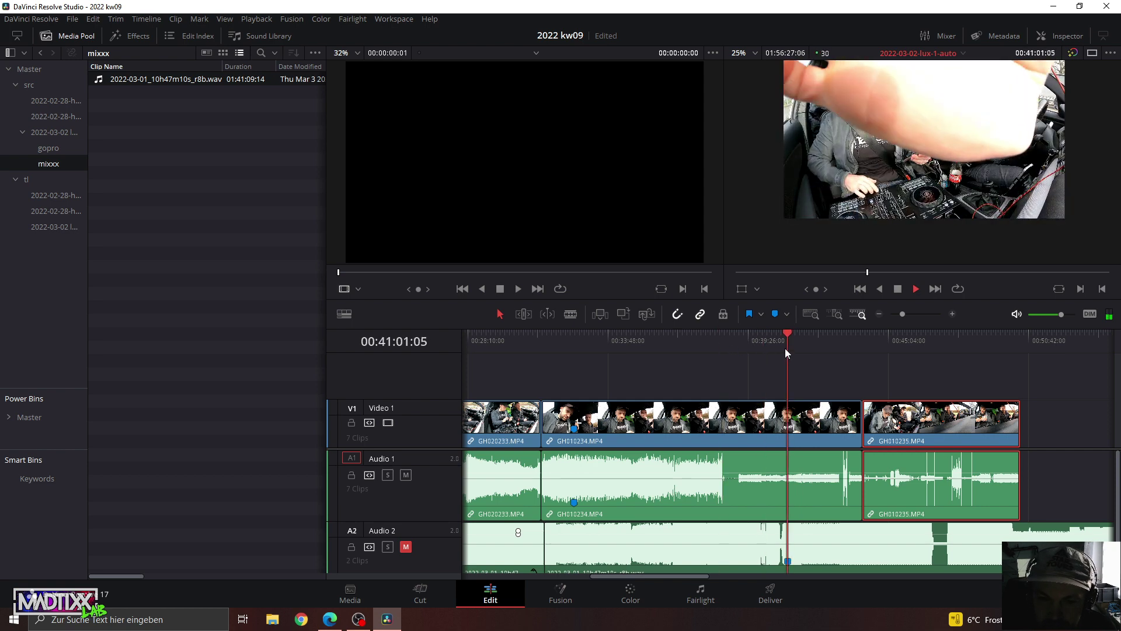
left_click(787, 339)
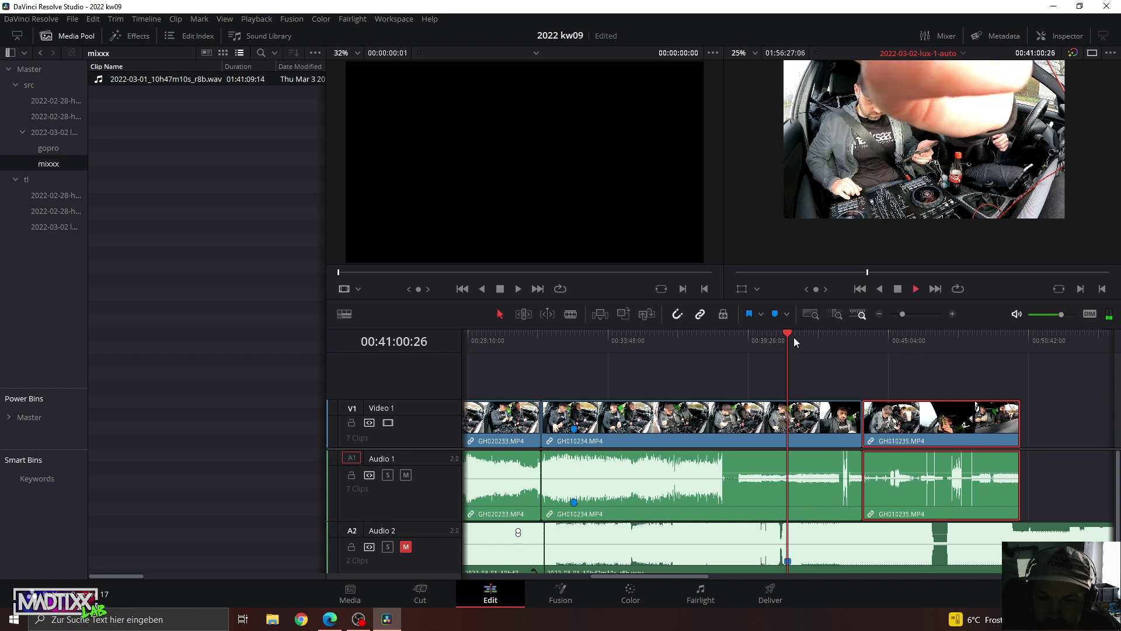
key("space")
left_click_drag(903, 314, 912, 315)
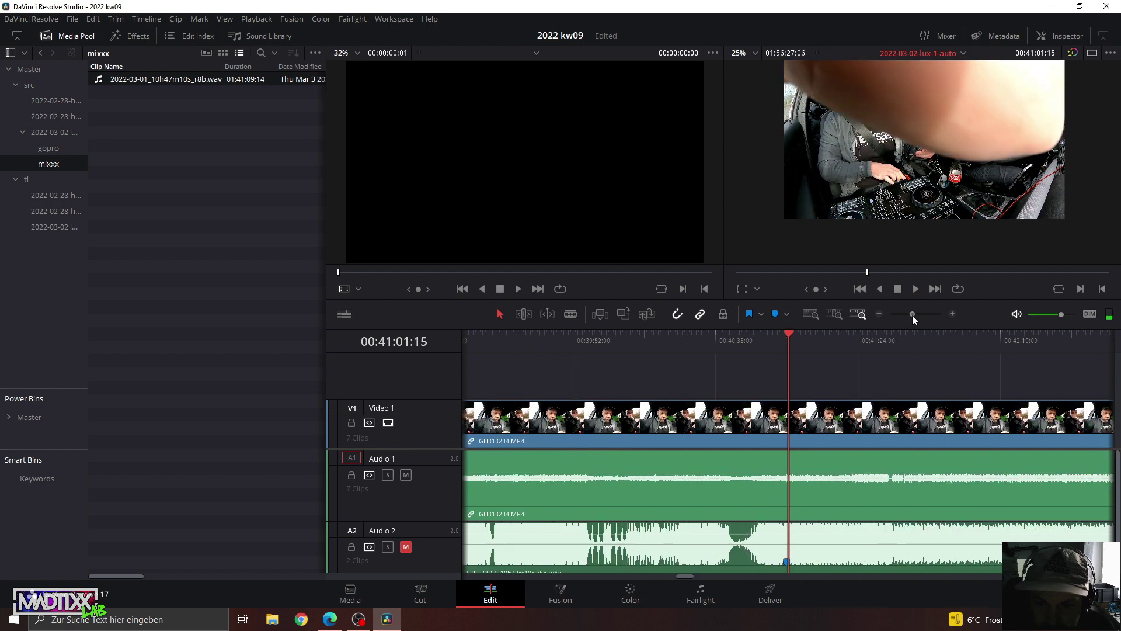
Blade GH010234 at Marker 1 (00:41:00:22) and return to selection mode.
left_click(784, 333)
key("b")
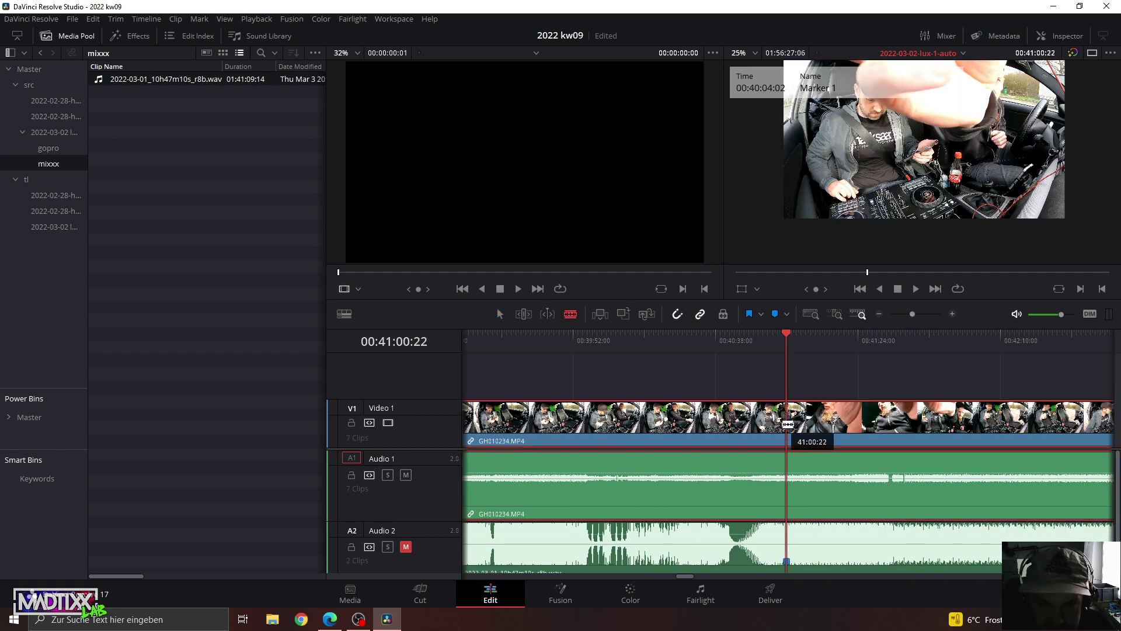
left_click(791, 424)
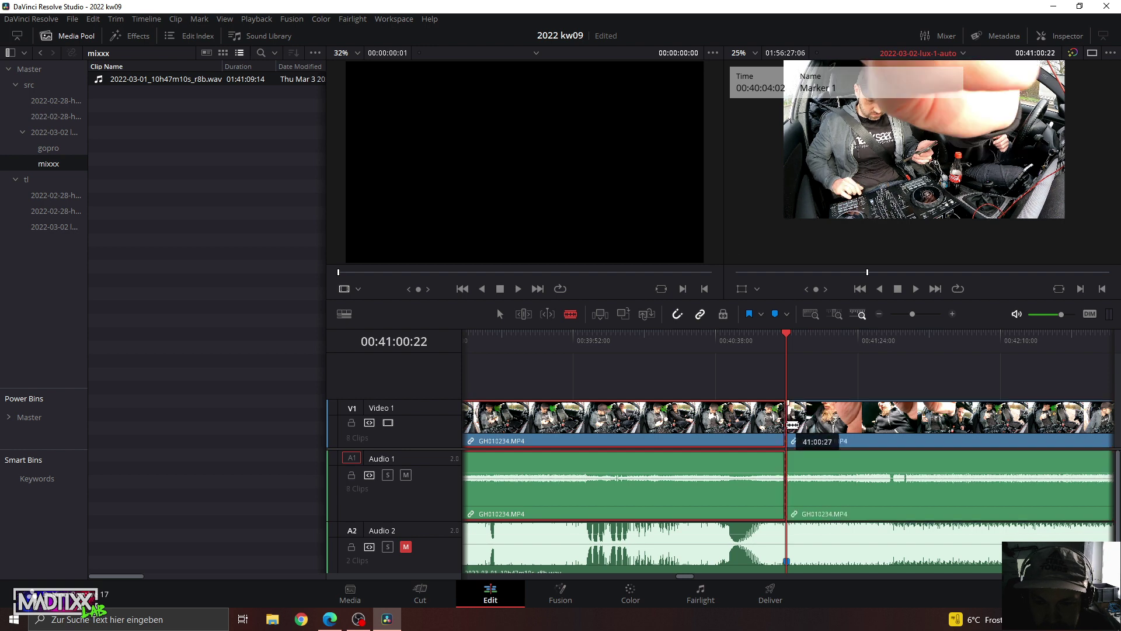
key("a")
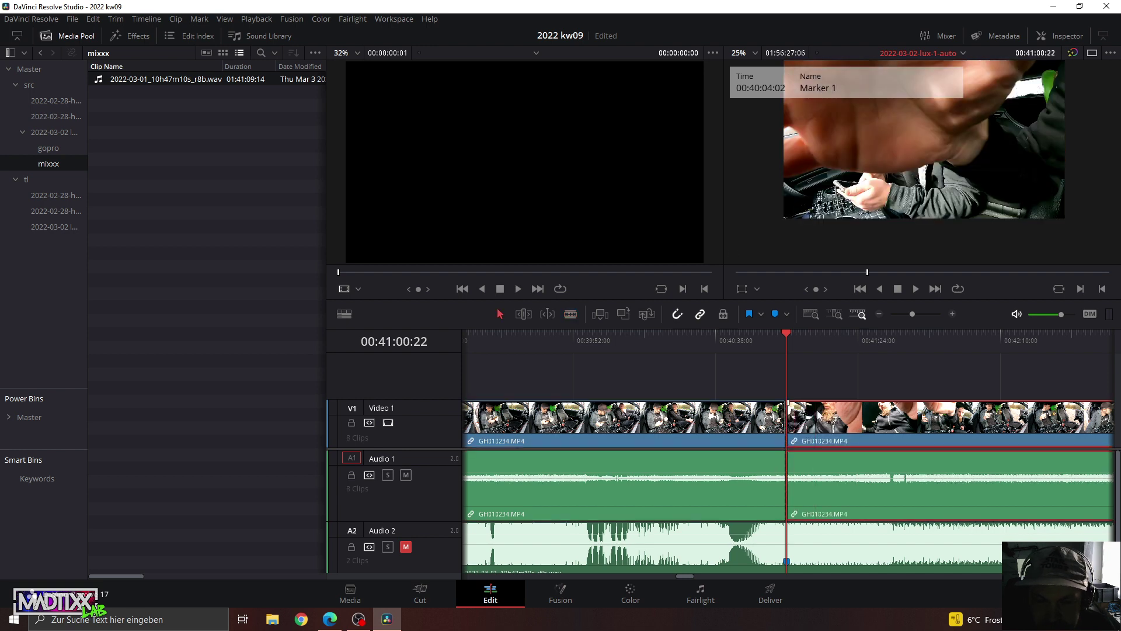
Move the later GH010234 piece and GH010235 up onto Video 2.
left_click_drag(912, 313, 902, 316)
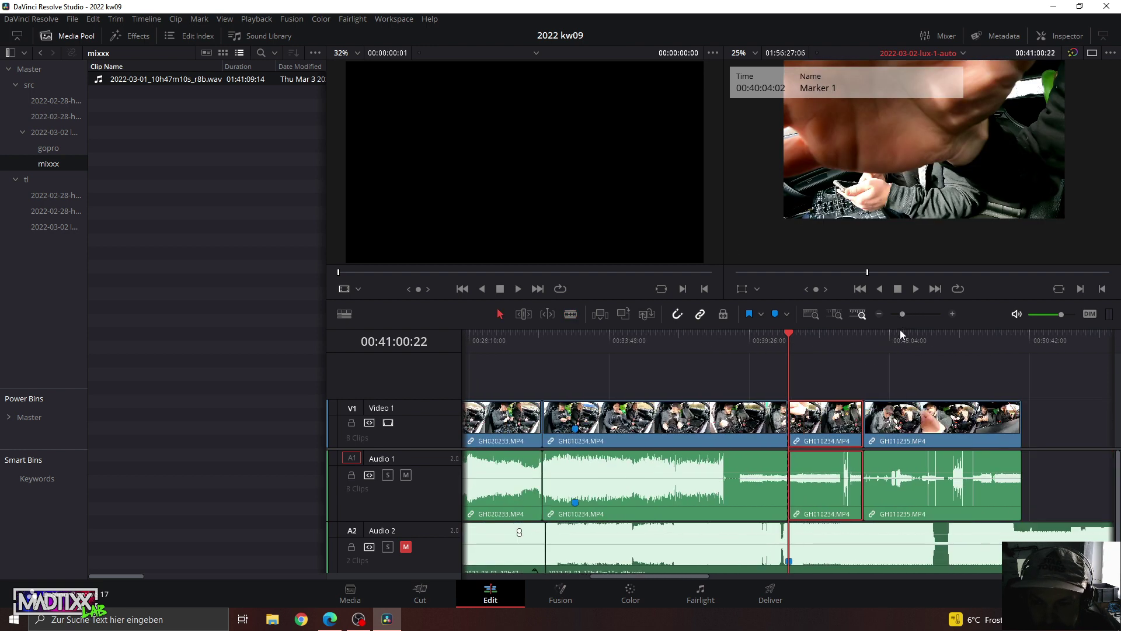
left_click_drag(998, 341, 1010, 341)
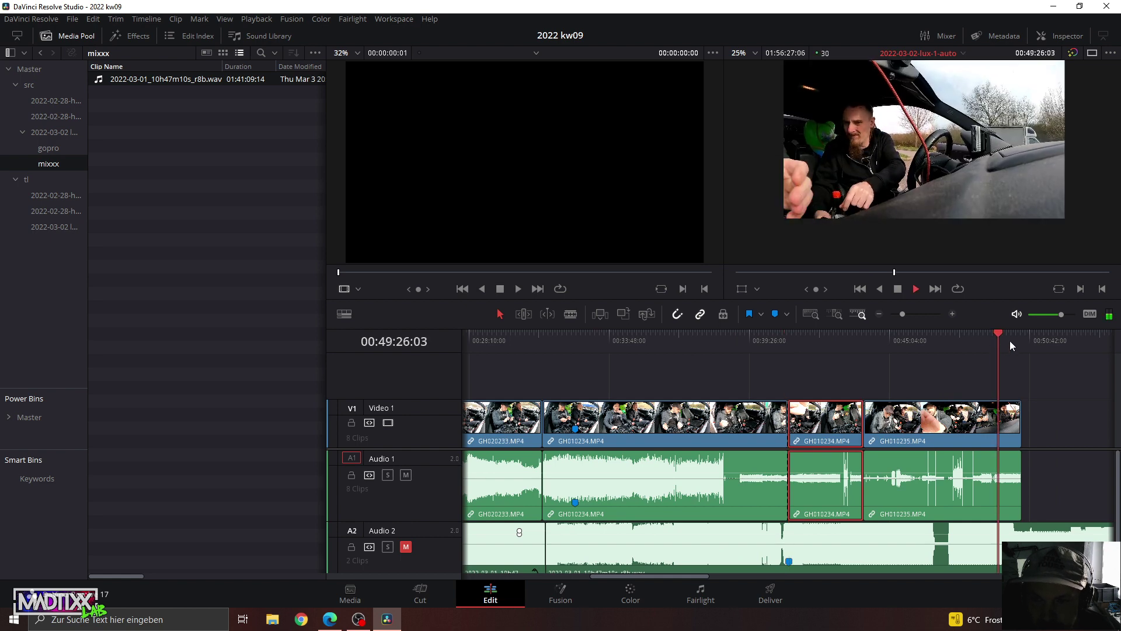
left_click(1045, 423)
mouse_move(1045, 423)
left_mouse_down()
mouse_move(839, 459)
mouse_move(832, 426)
left_mouse_up()
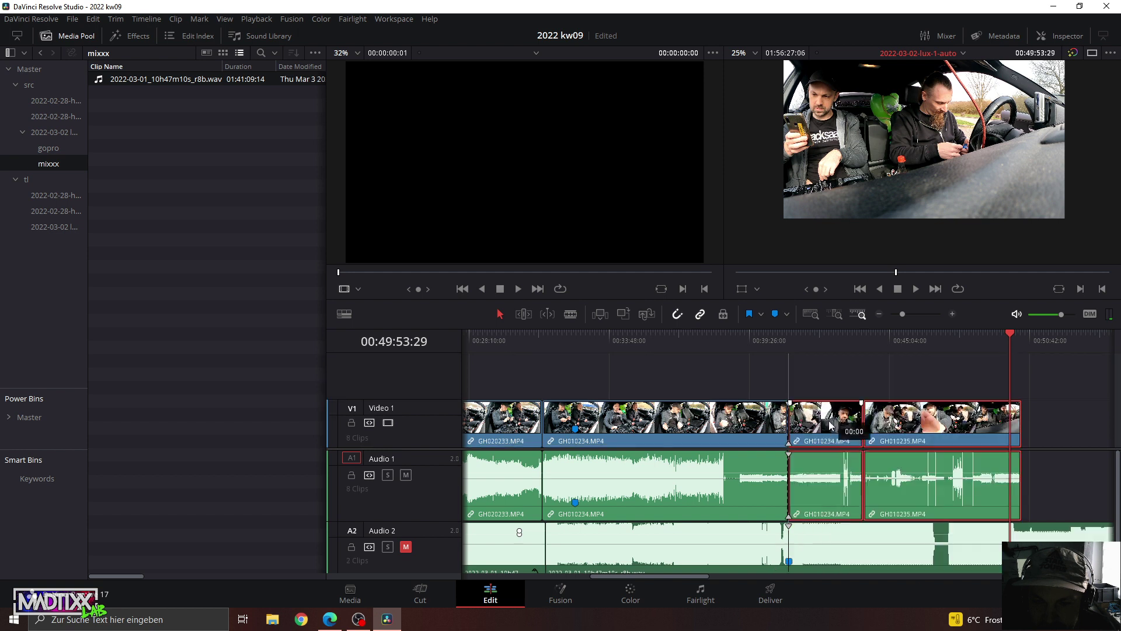
left_click(831, 377)
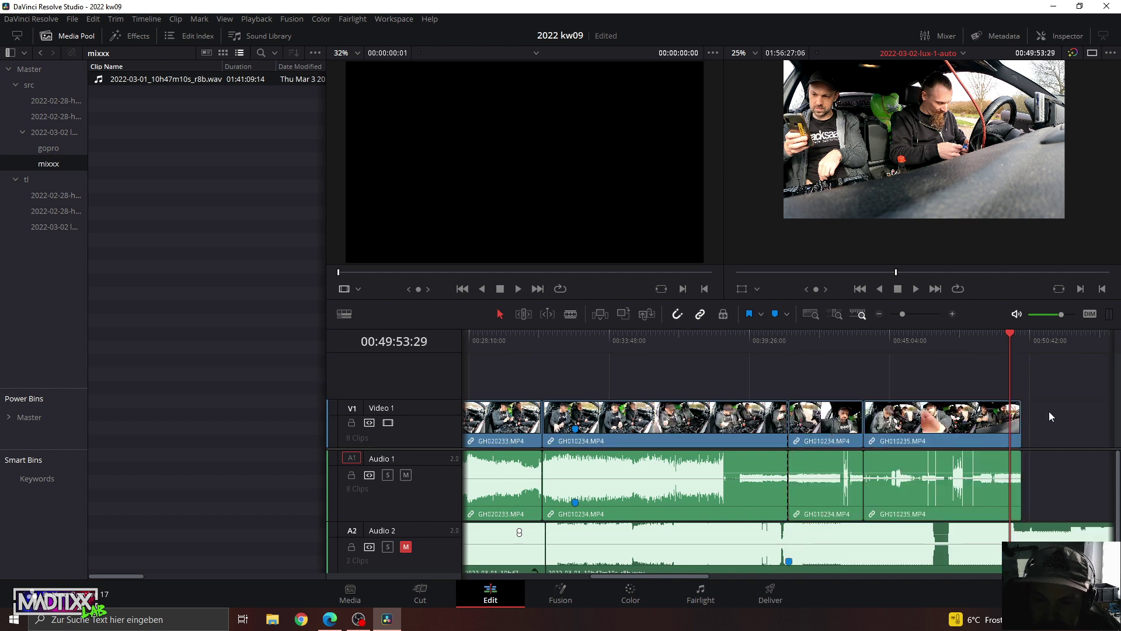
mouse_move(1049, 412)
left_mouse_down()
mouse_move(842, 431)
mouse_move(816, 428)
mouse_move(816, 399)
left_mouse_up()
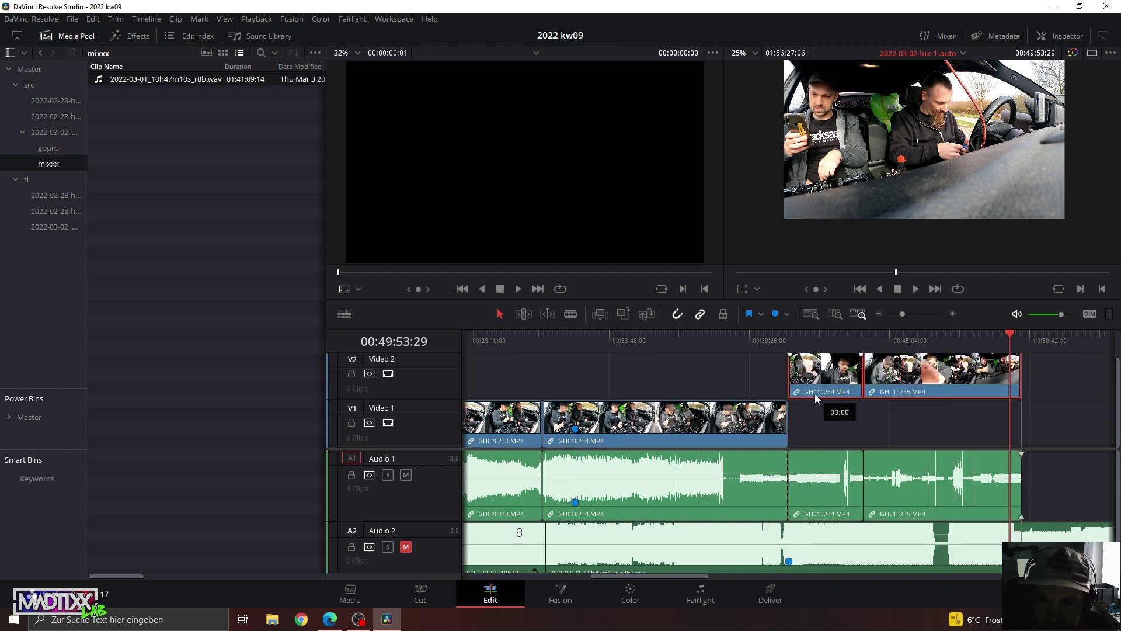
Zoom out slightly and disable the Video 2 track.
left_click(990, 338)
left_click_drag(905, 316, 896, 315)
left_click(388, 373)
Slide GH010240 left to butt against the Video 2 clips and play from its start.
left_click_drag(1107, 445, 878, 445)
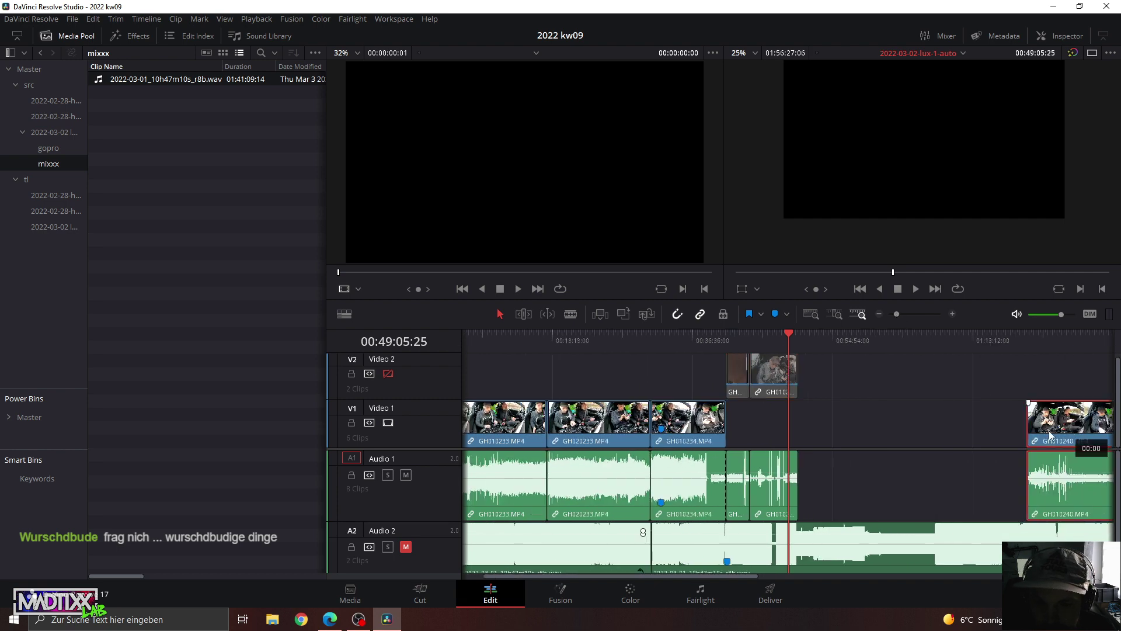
left_click(803, 340)
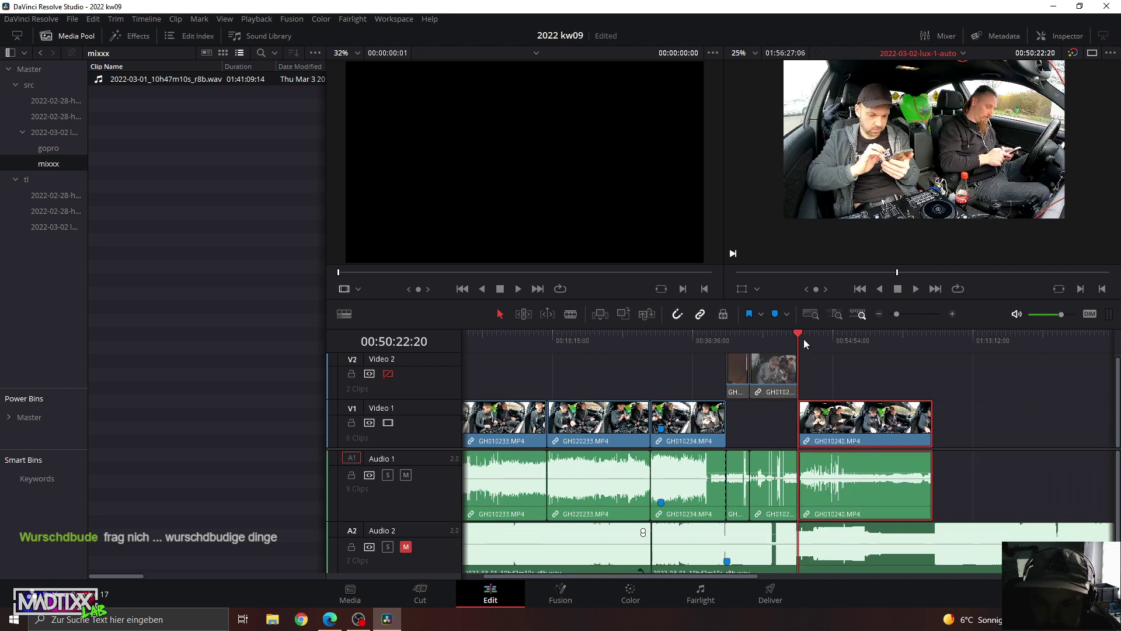
left_click_drag(902, 316, 905, 315)
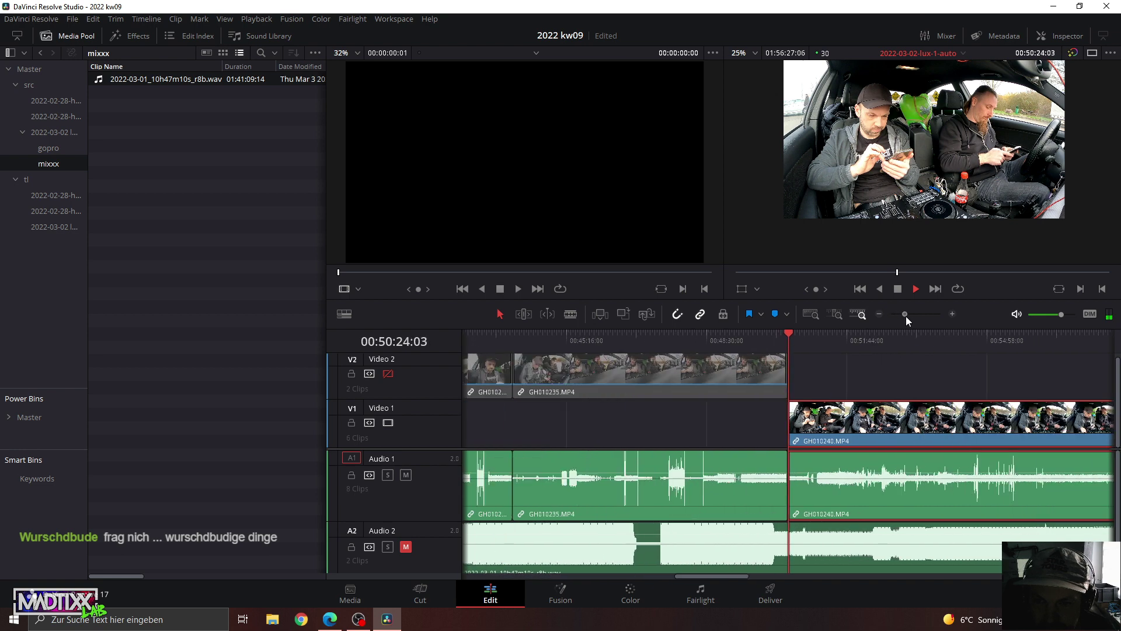
left_click_drag(833, 335, 873, 338)
key("space")
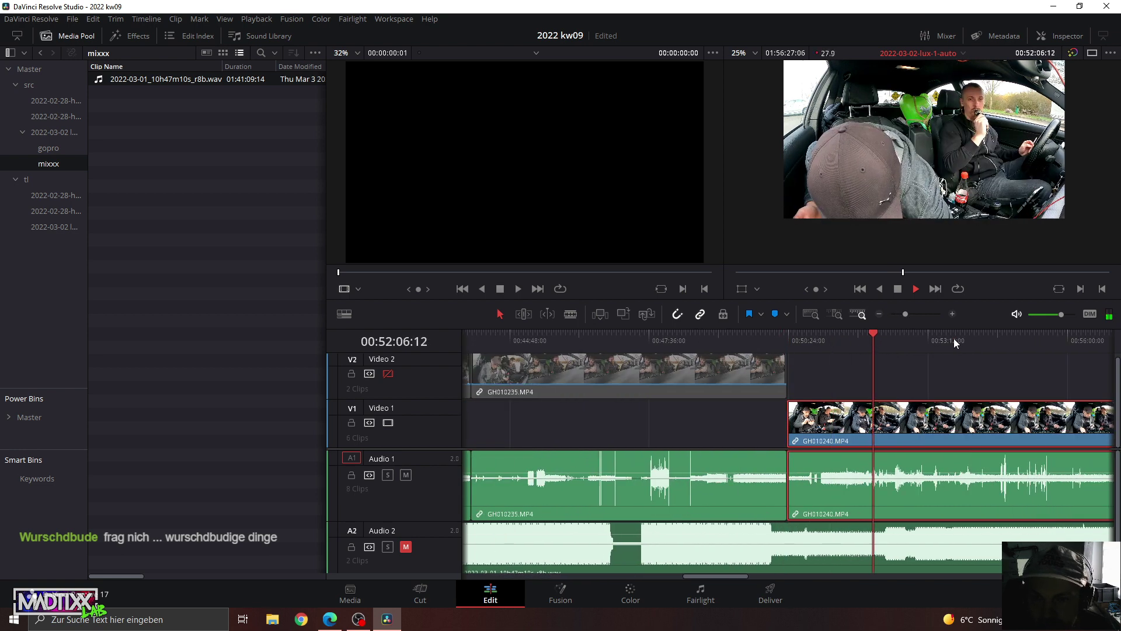
Spot-check sync in GH010240 around 00:52:18–00:52:50 and again near 00:55:24.
left_click(997, 338)
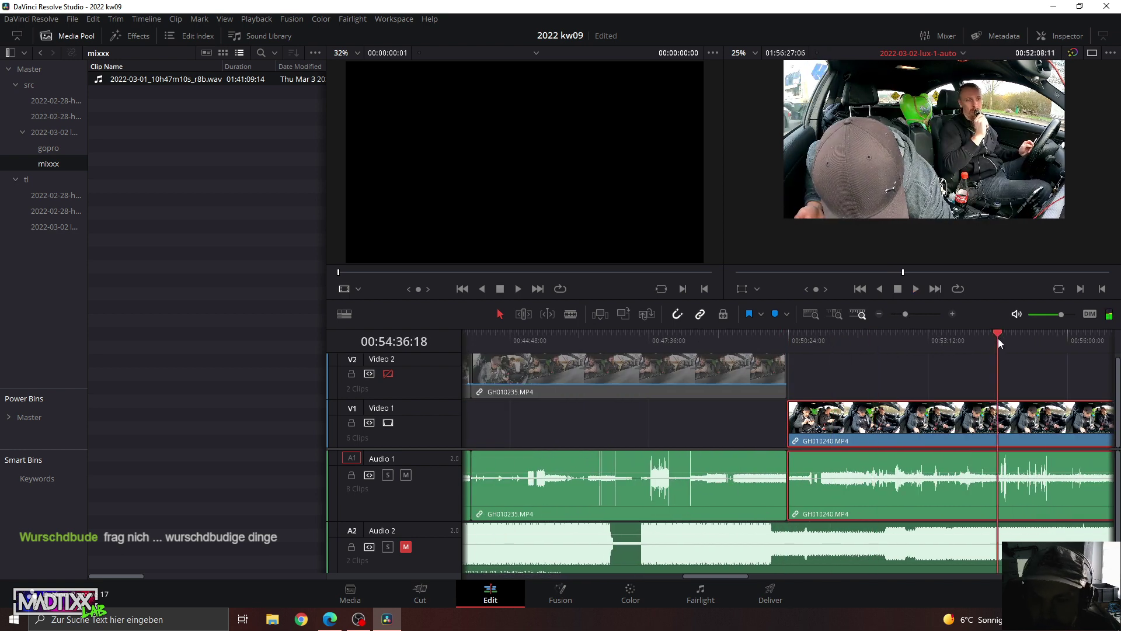
left_click(883, 347)
left_click_drag(883, 347, 909, 349)
key("space")
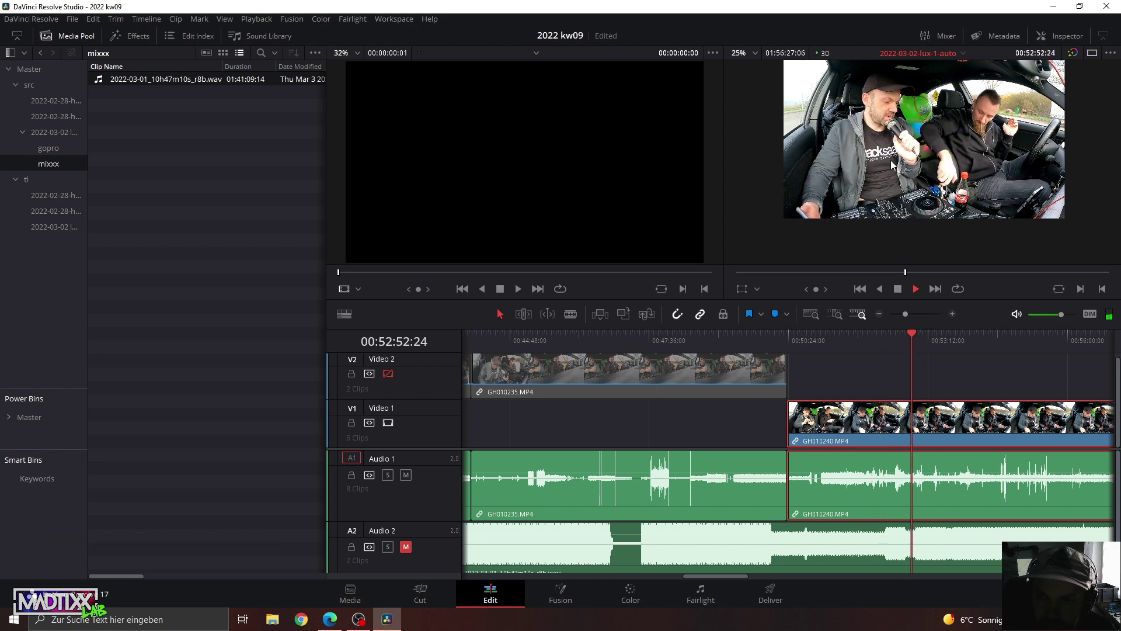
scroll(908, 186, "up", 2)
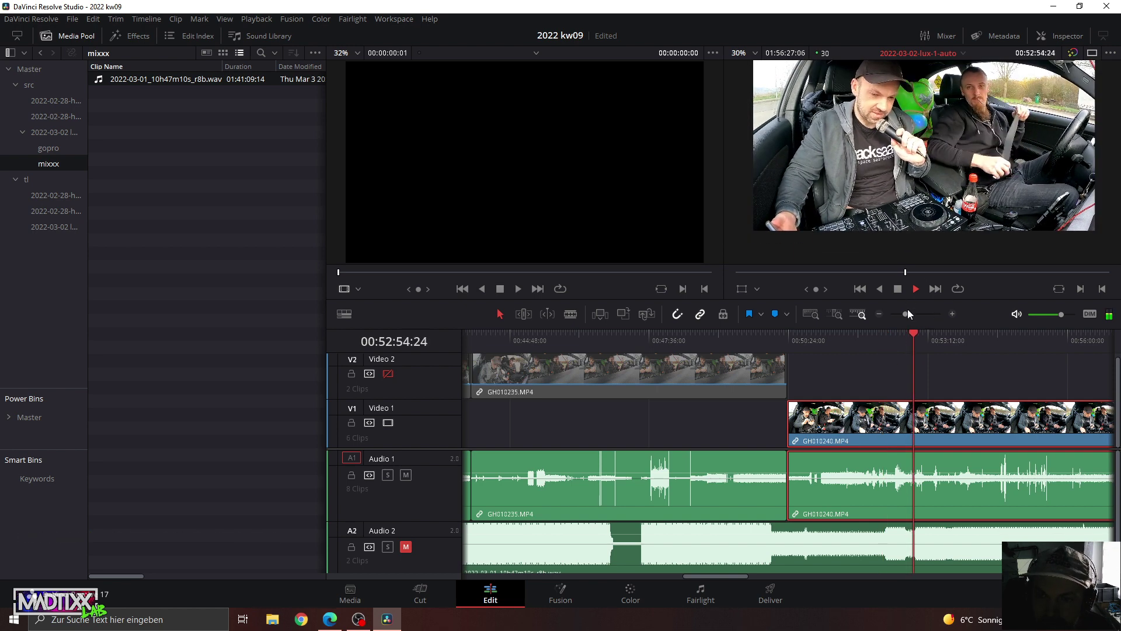
key("space")
left_click_drag(905, 313, 896, 313)
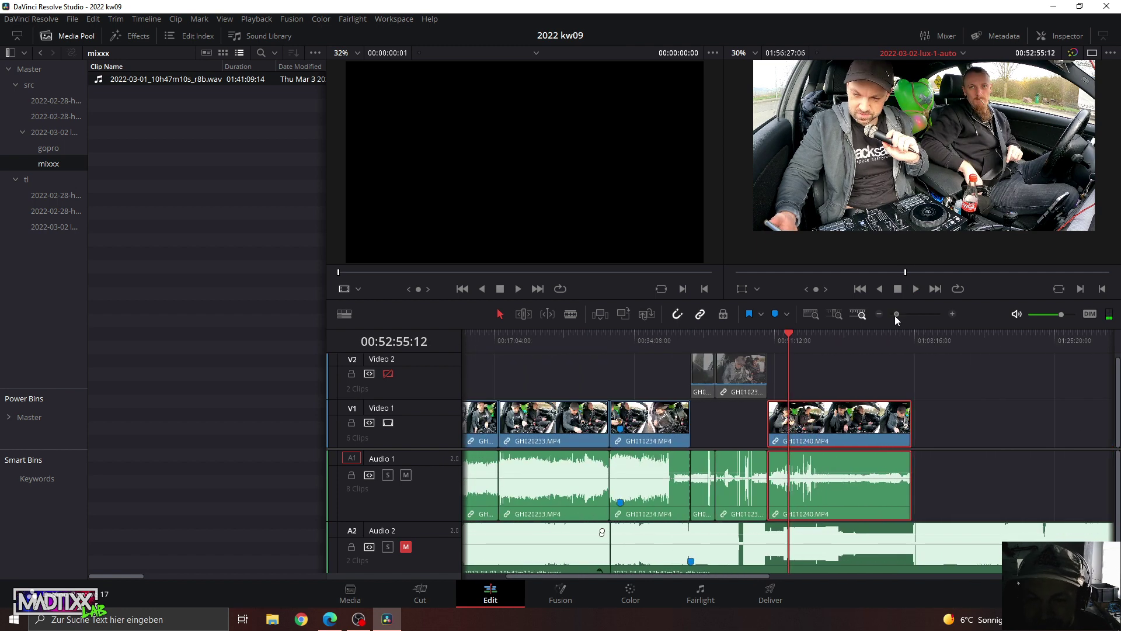
left_click(927, 272)
key("space")
scroll(864, 166, "up", 1)
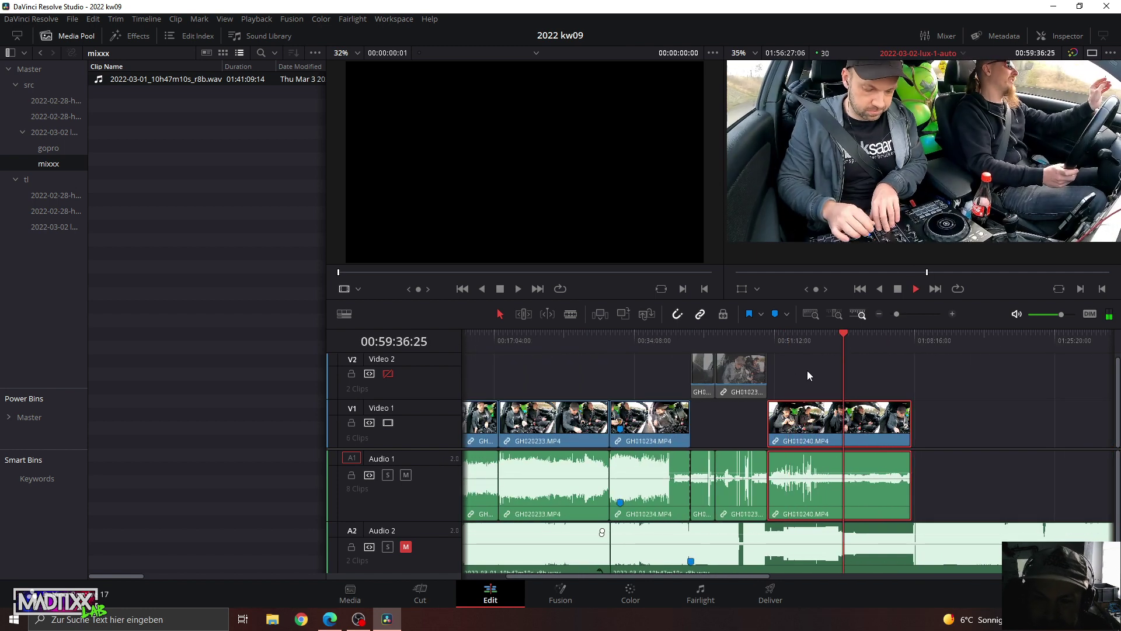
left_click(809, 338)
Skip ahead a few seconds while checking sync, then hide the Media Pool.
left_click_drag(898, 315, 908, 316)
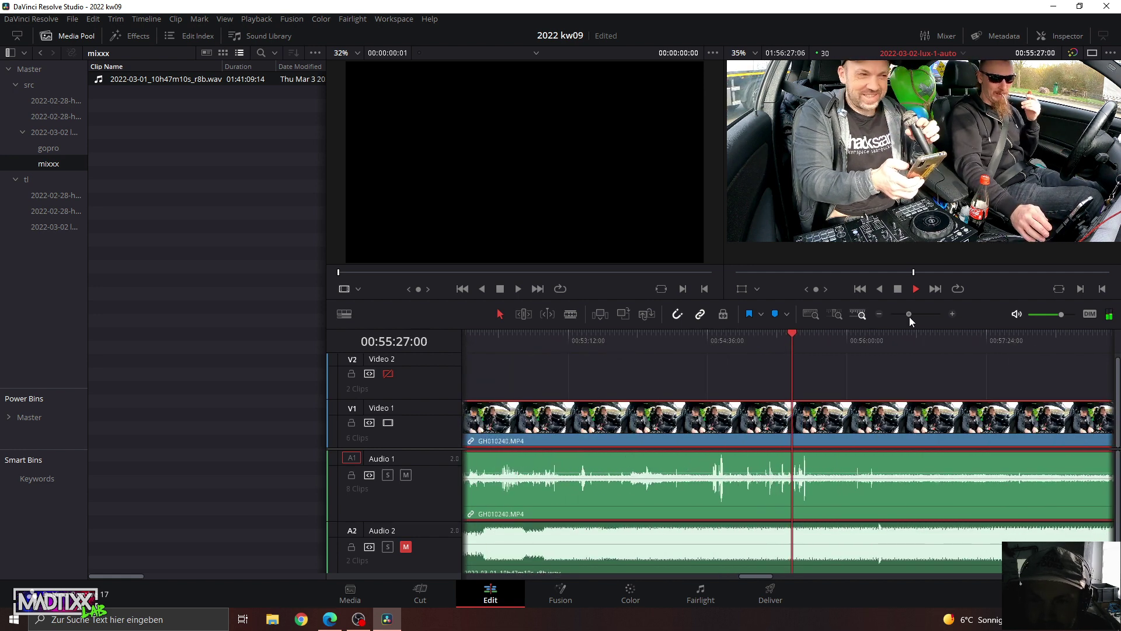
left_click_drag(909, 317, 912, 316)
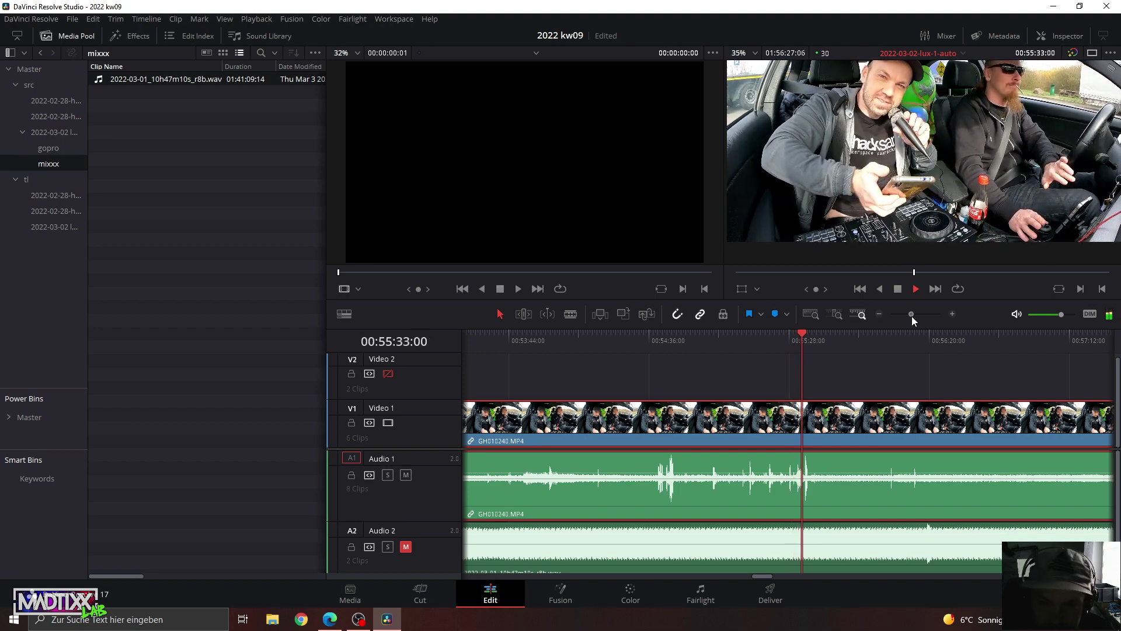
left_click_drag(912, 316, 917, 318)
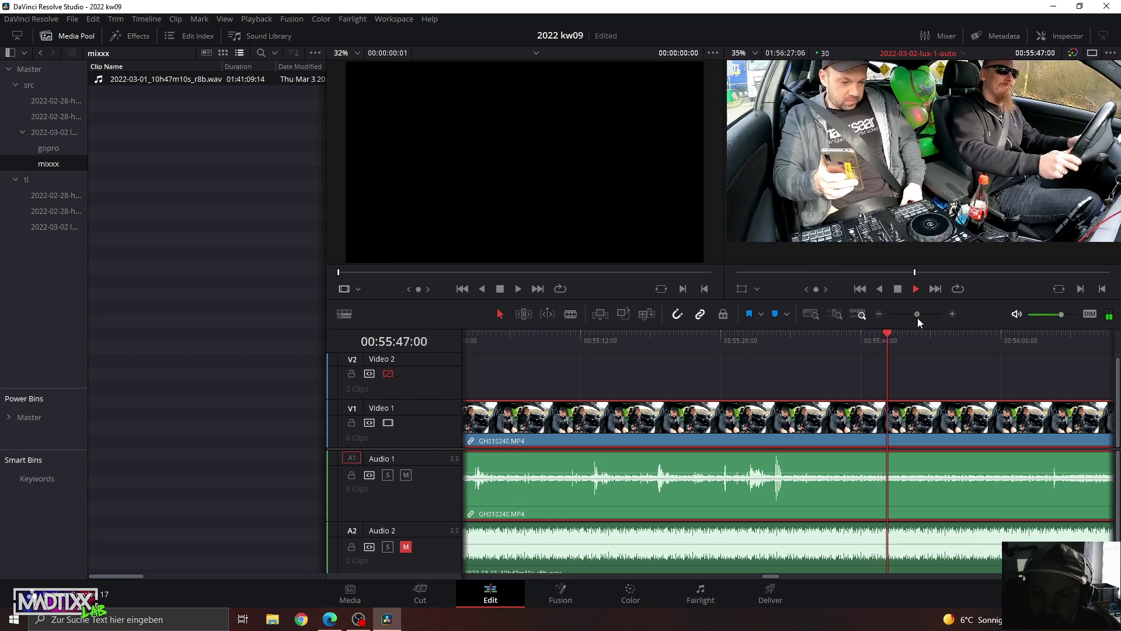
left_click_drag(916, 317, 905, 311)
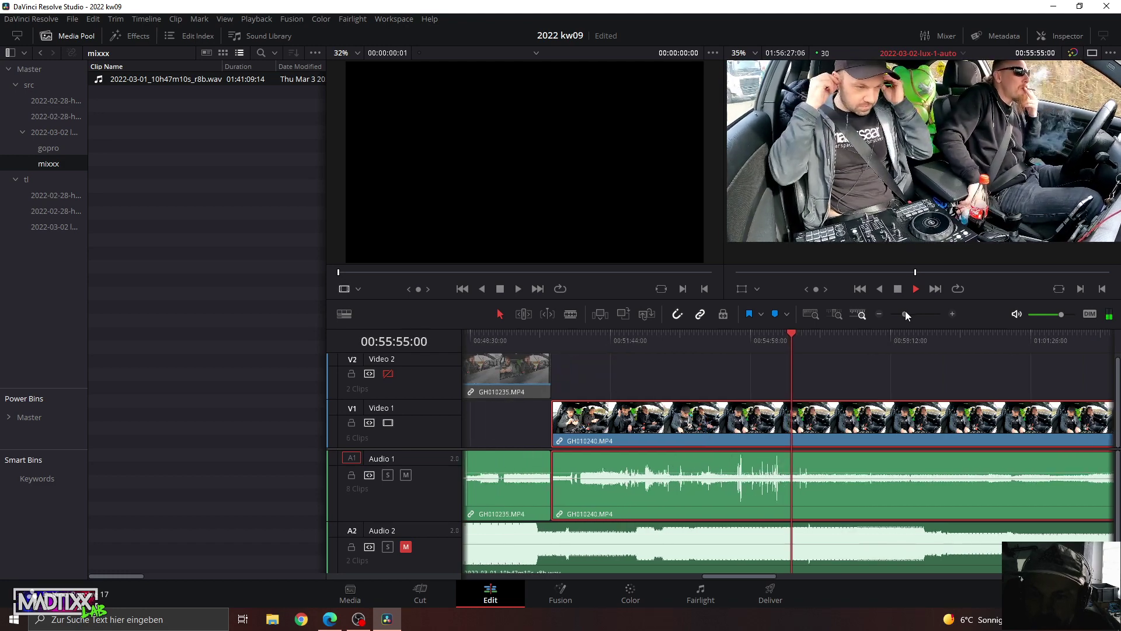
left_click_drag(905, 311, 904, 311)
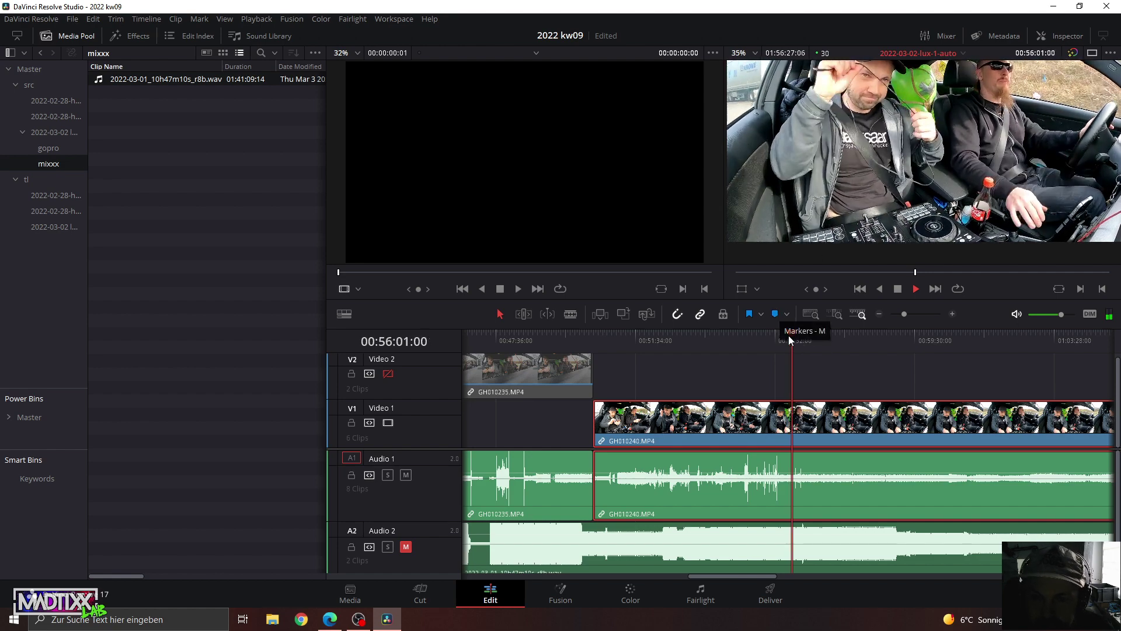
left_click_drag(908, 314, 913, 314)
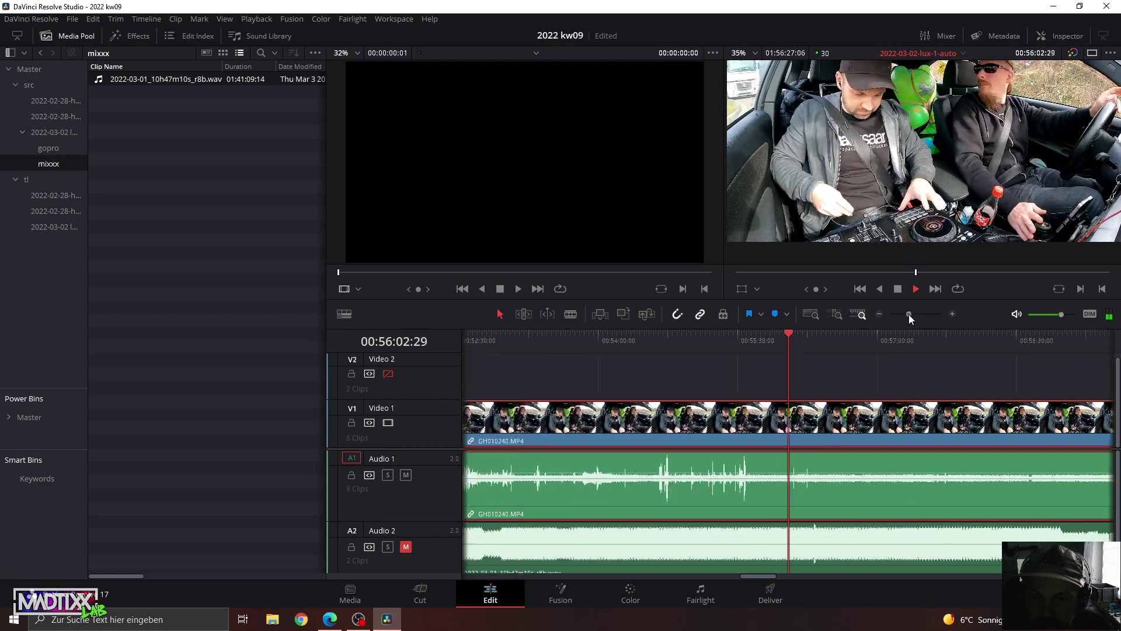
left_click(801, 337)
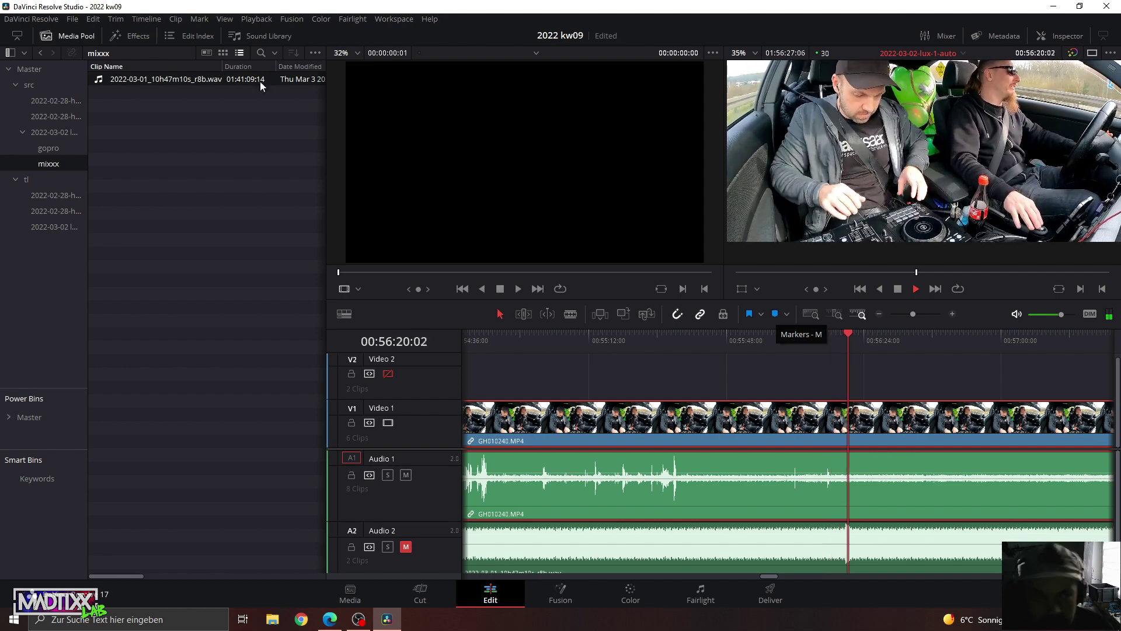
left_click(69, 36)
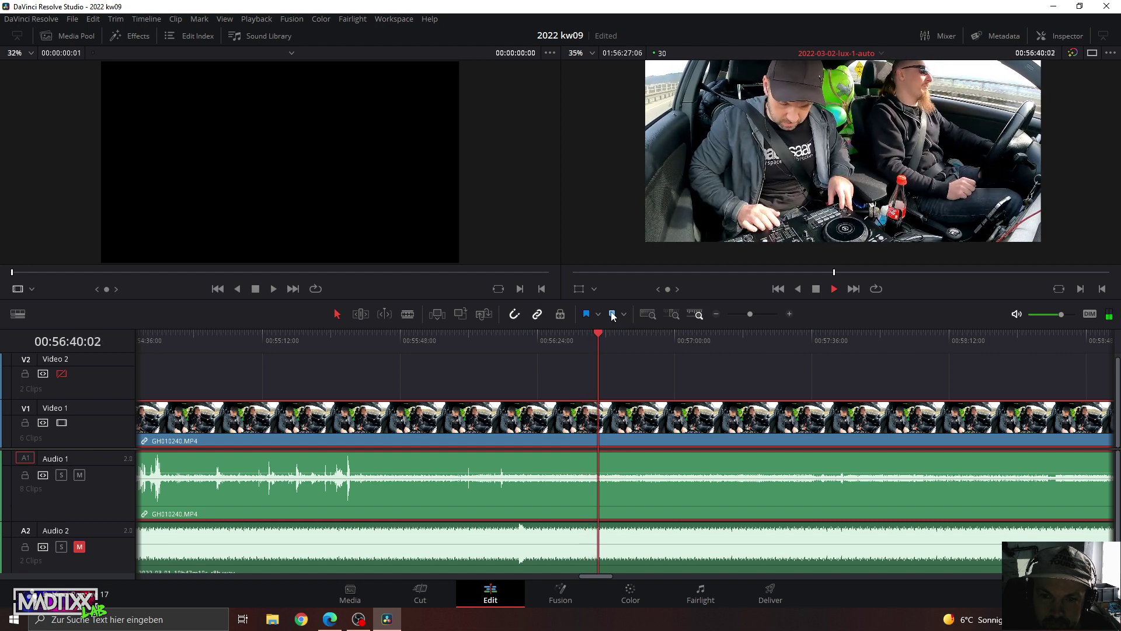
Replay the last few seconds before the marker to recheck sync, then zoom out.
left_click(585, 337)
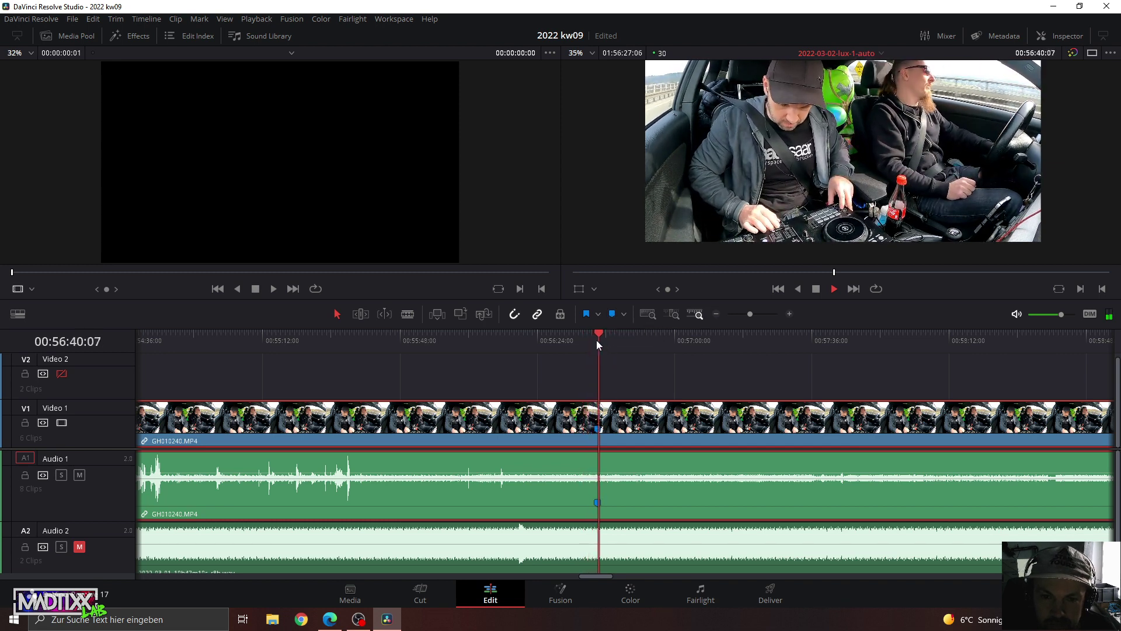
left_click(593, 338)
left_click(587, 336)
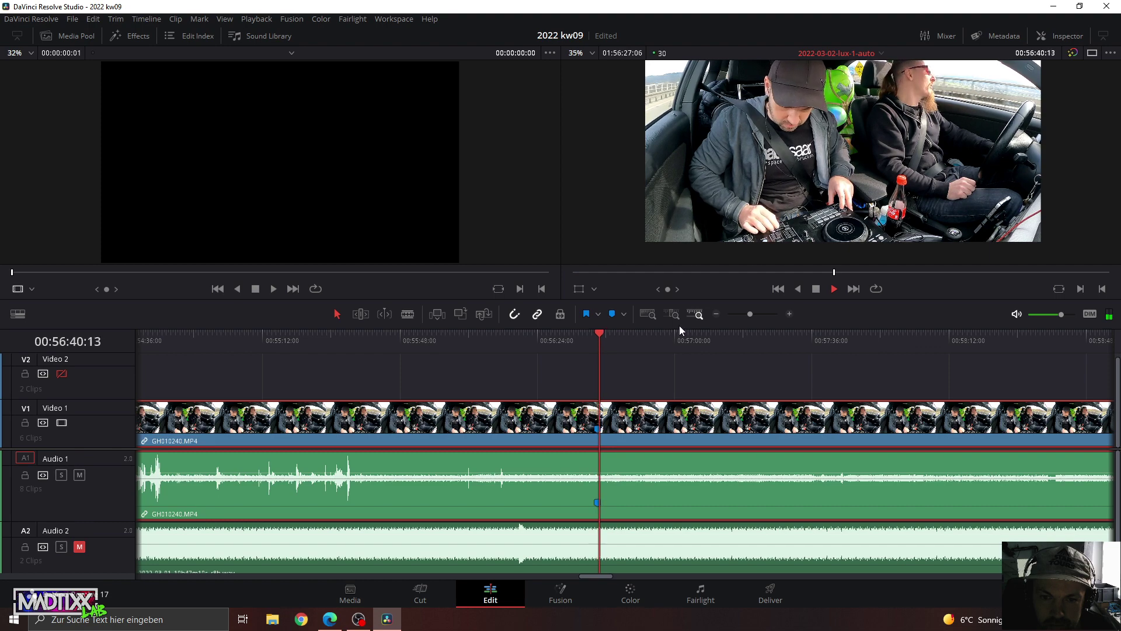
left_click(593, 337)
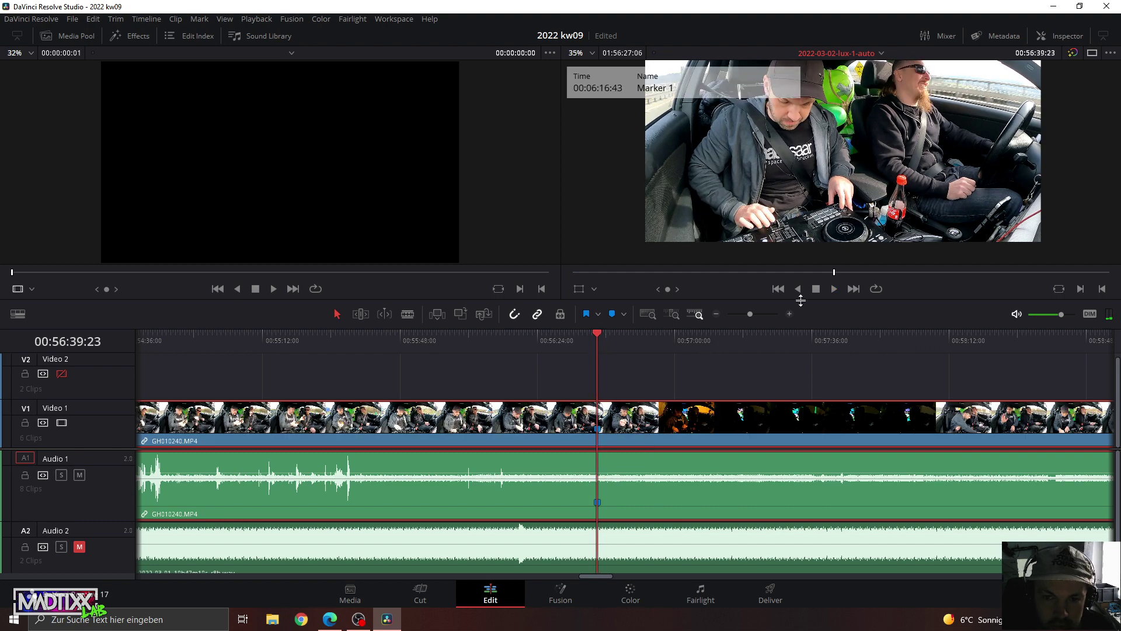
left_click_drag(747, 314, 741, 314)
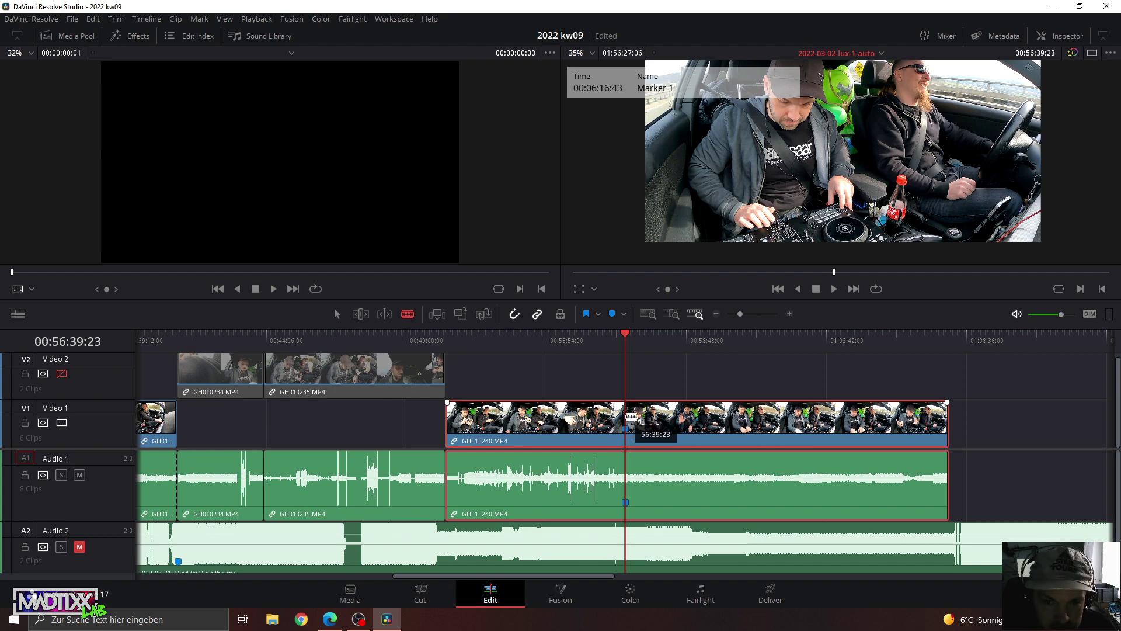
Split GH010240 at the playhead and move its first part from Video 1 to Video 2.
left_click(630, 416)
key("a")
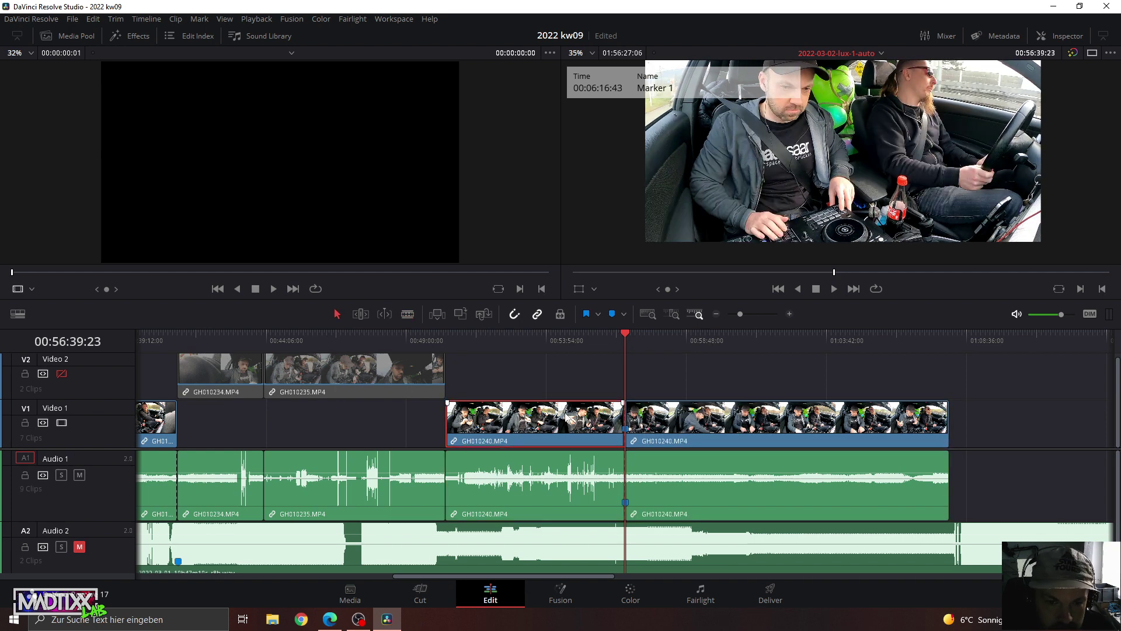
left_click_drag(561, 420, 564, 381)
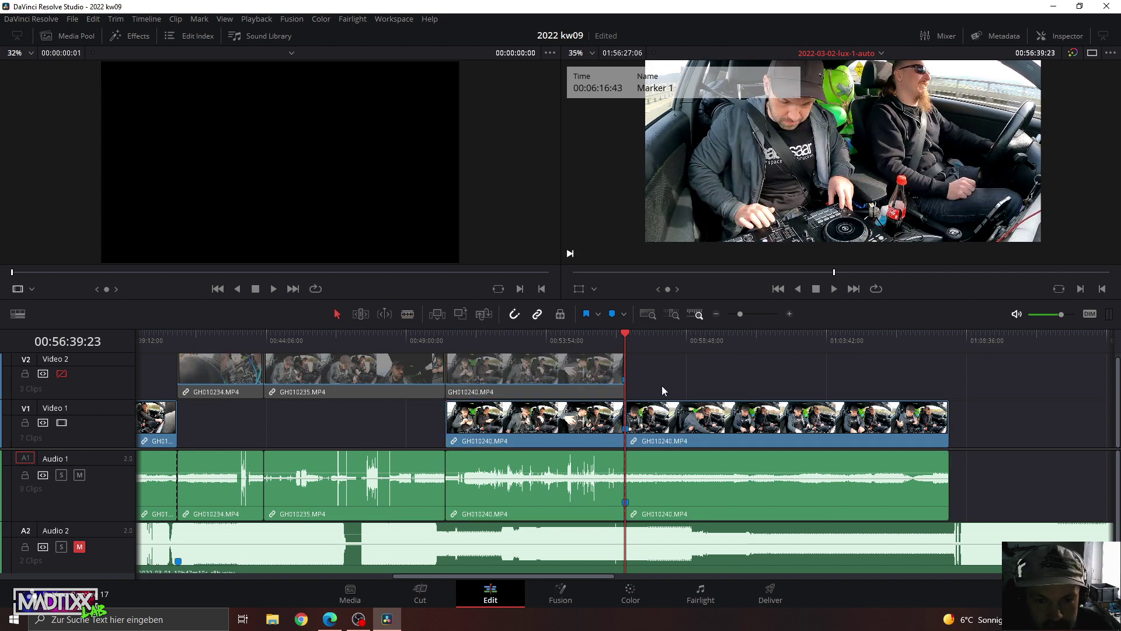
key("BackSpace")
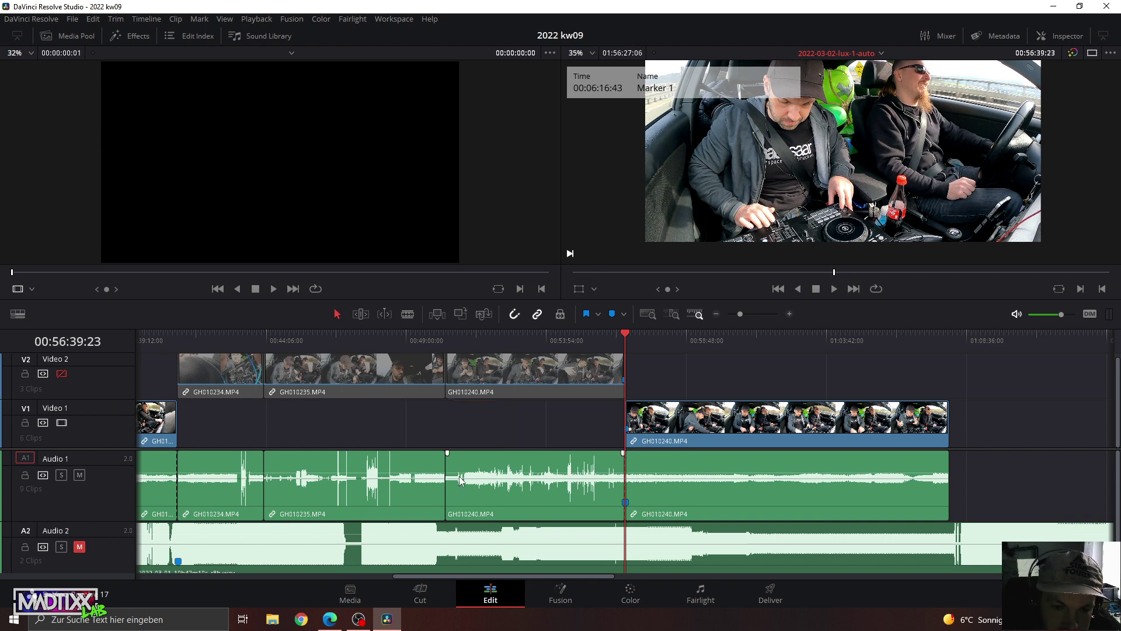
Delete the GH010234/GH010235 audio on Audio 1 and move GH010240's rest to about 00:41:00.
left_click_drag(452, 468, 633, 463)
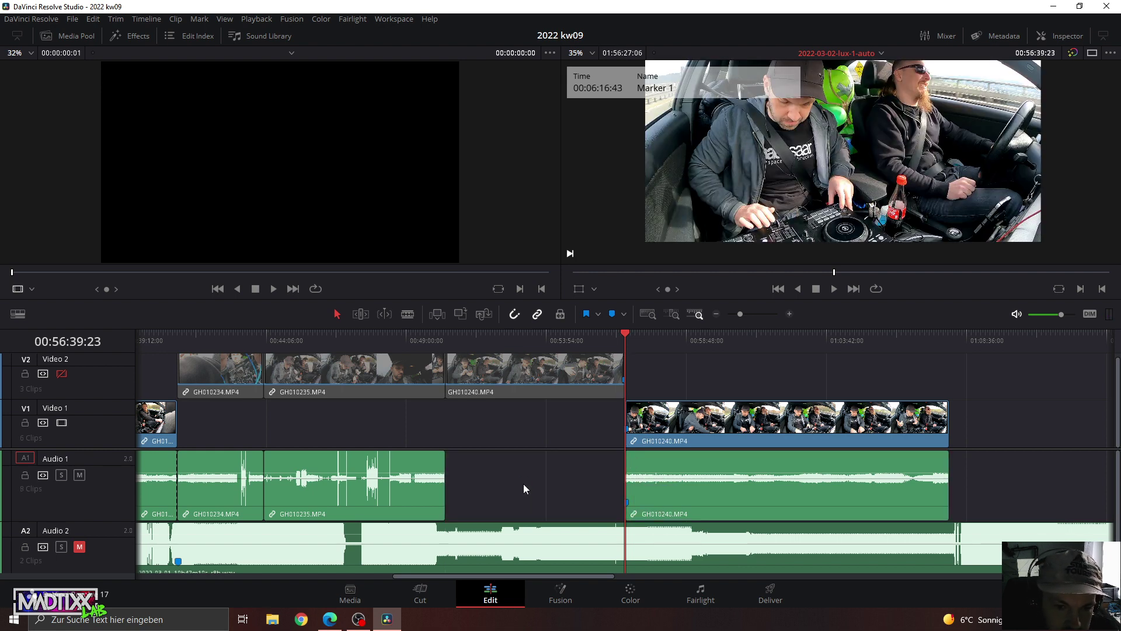
left_click_drag(450, 342, 185, 346)
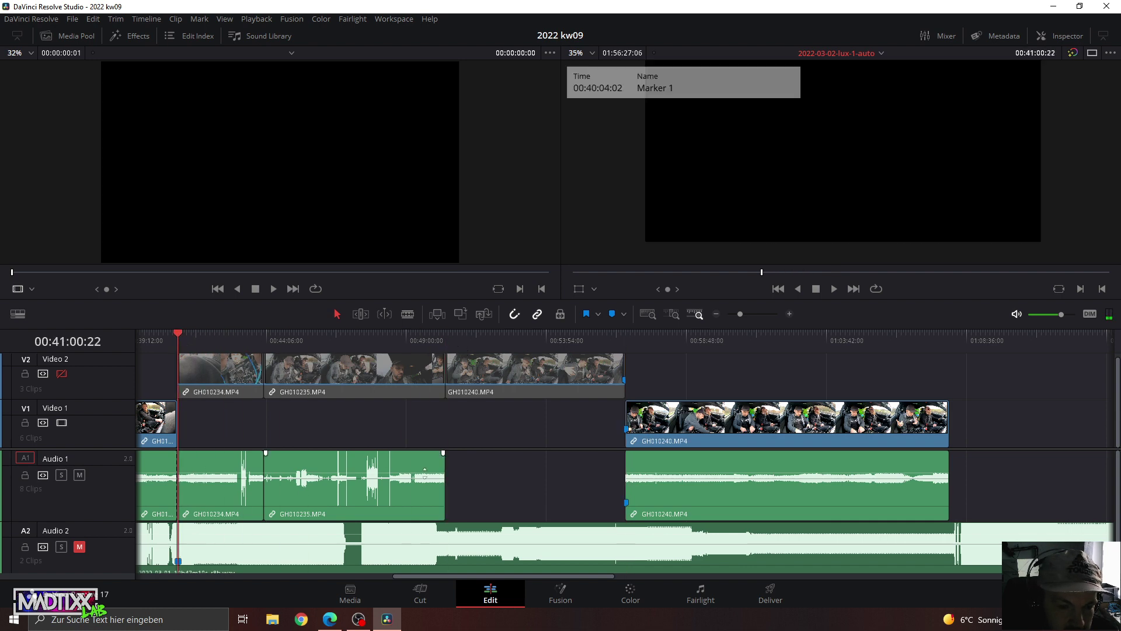
left_click_drag(499, 484, 233, 488)
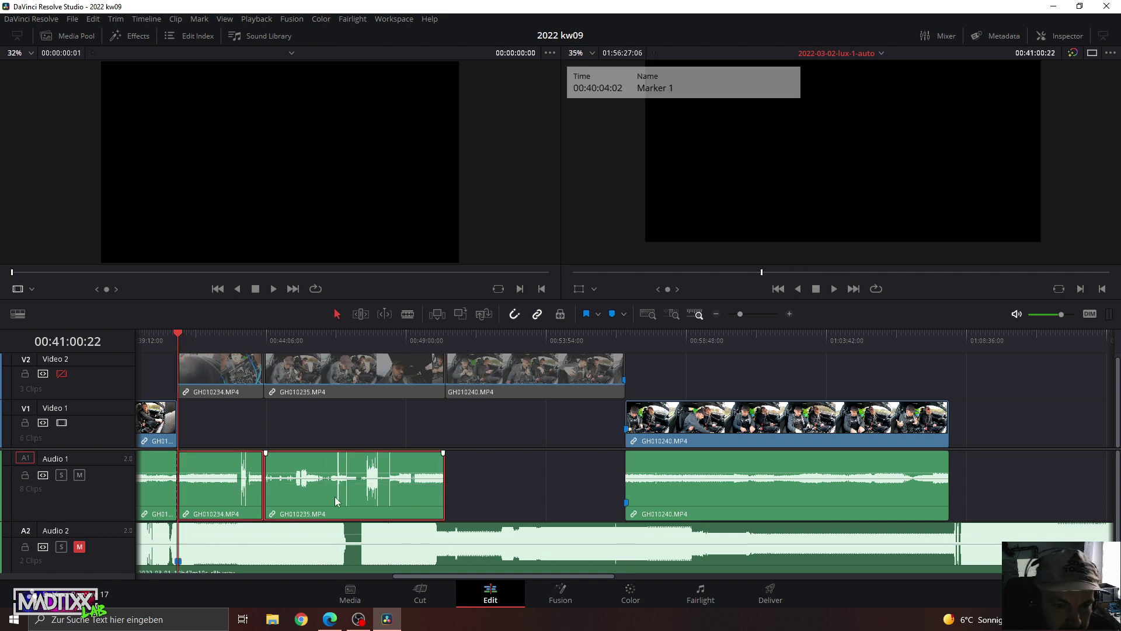
key("BackSpace")
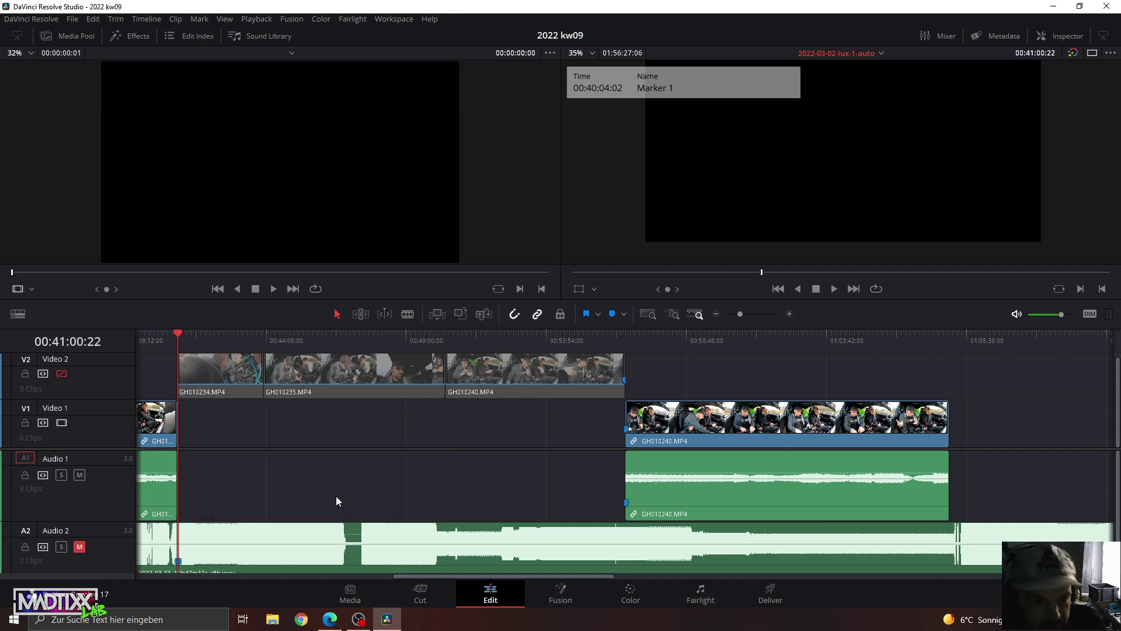
left_click_drag(695, 428, 248, 428)
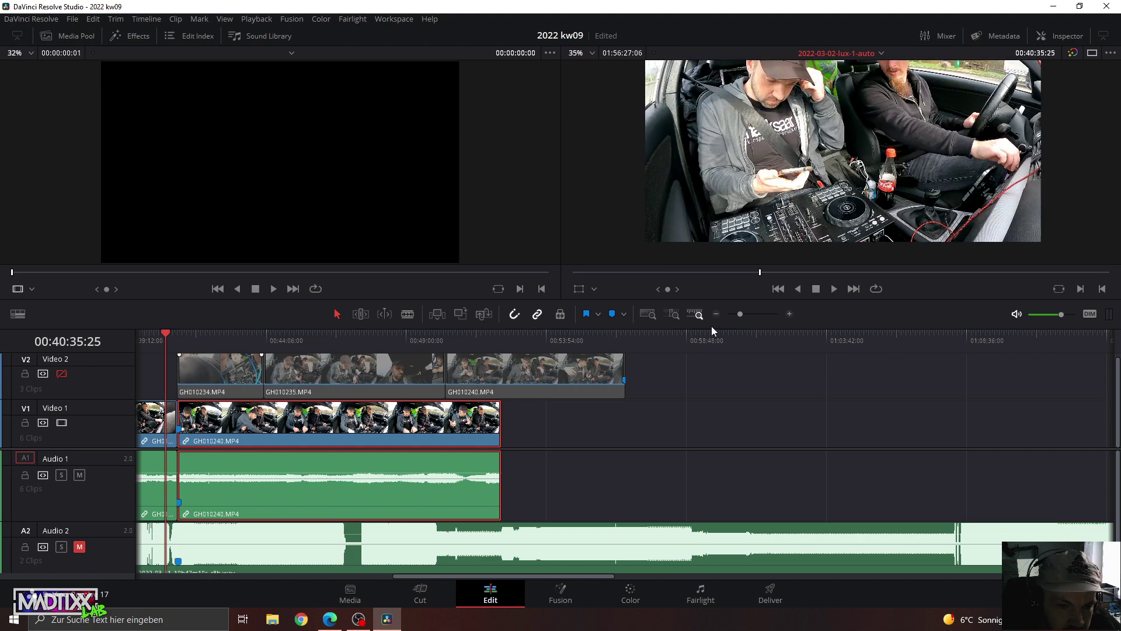
Raise the Audio 1 GH010240 clip's volume to about 13.42 dB and start playback.
mouse_move(740, 314)
left_mouse_down()
mouse_move(753, 316)
mouse_move(737, 317)
left_mouse_up()
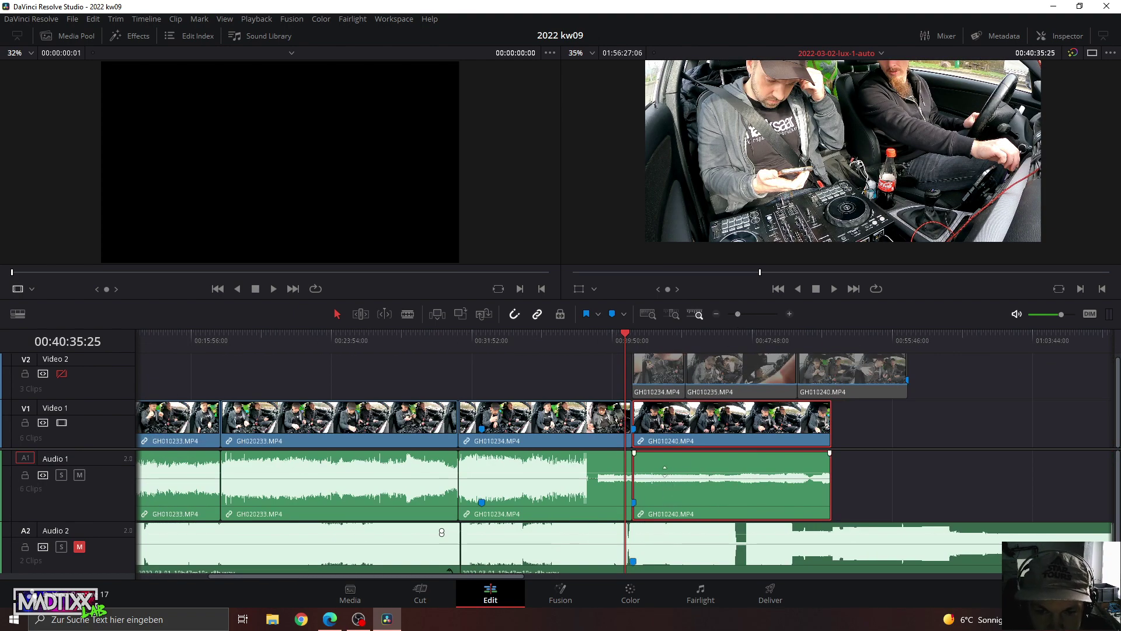
left_click_drag(664, 468, 672, 463)
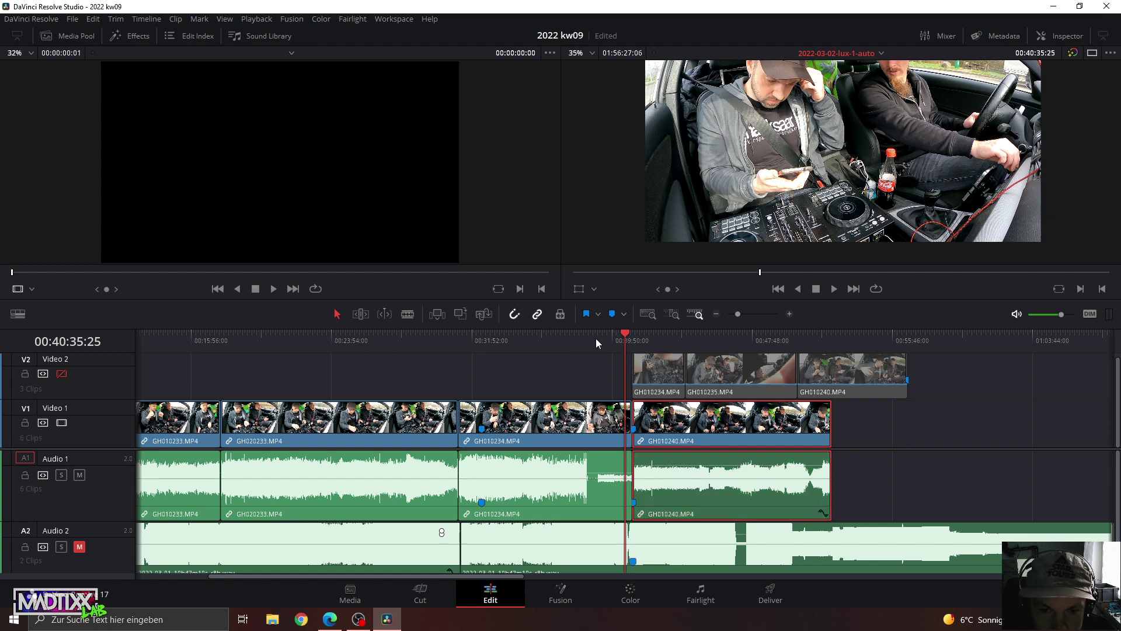
left_click(648, 335)
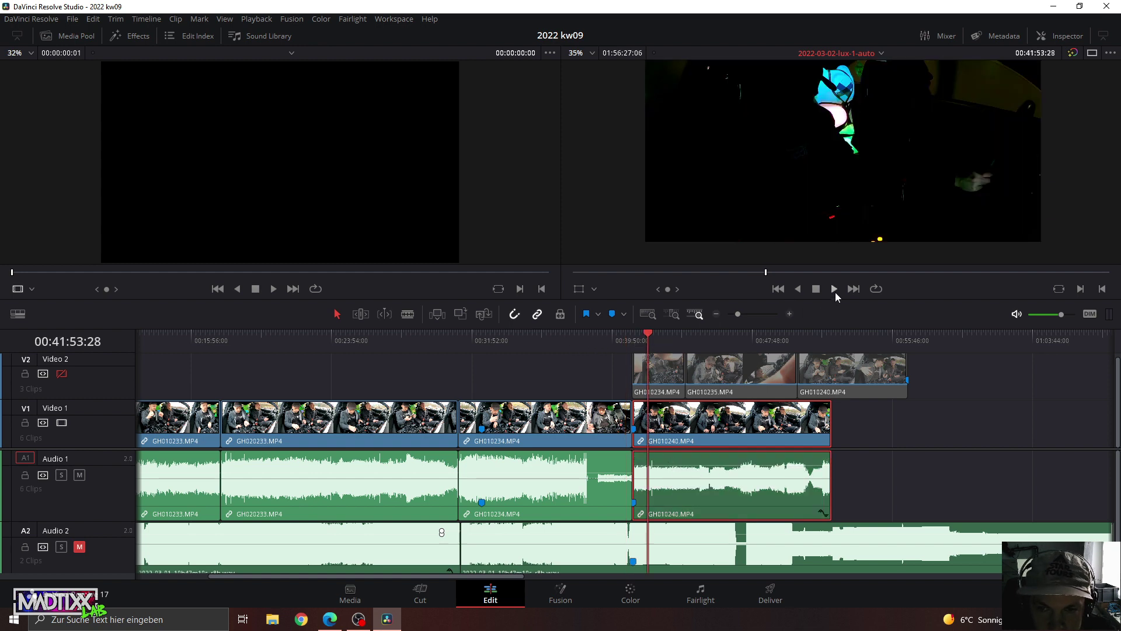
left_click(834, 288)
left_click(748, 313)
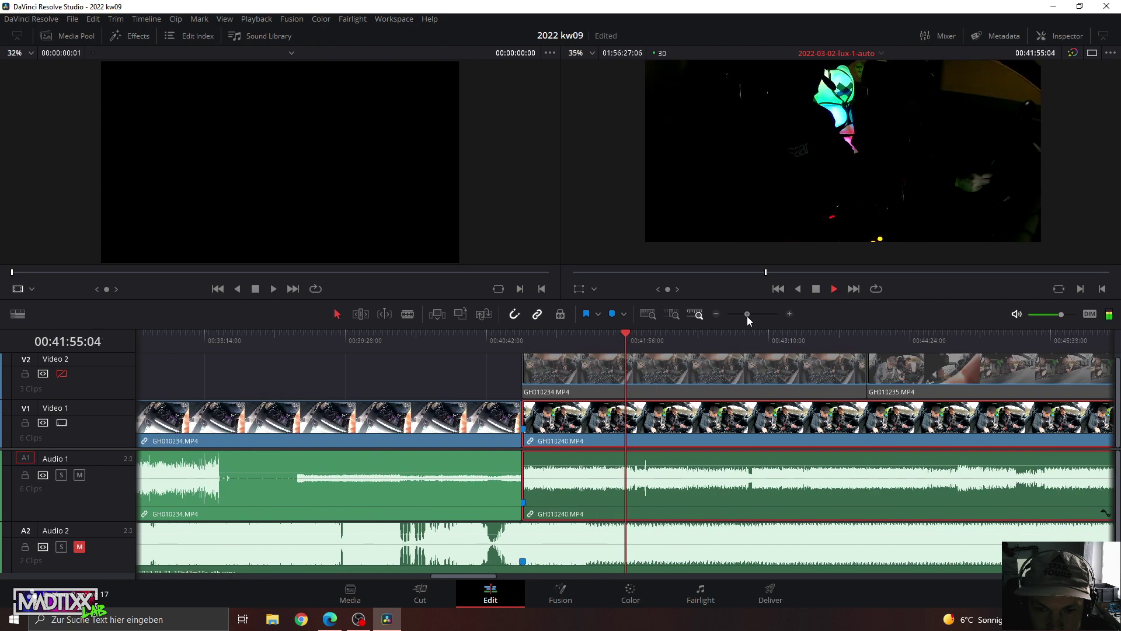
Replay the 00:41:00 cut from GH010234 into GH010240 through 00:41:03.
left_click(752, 314)
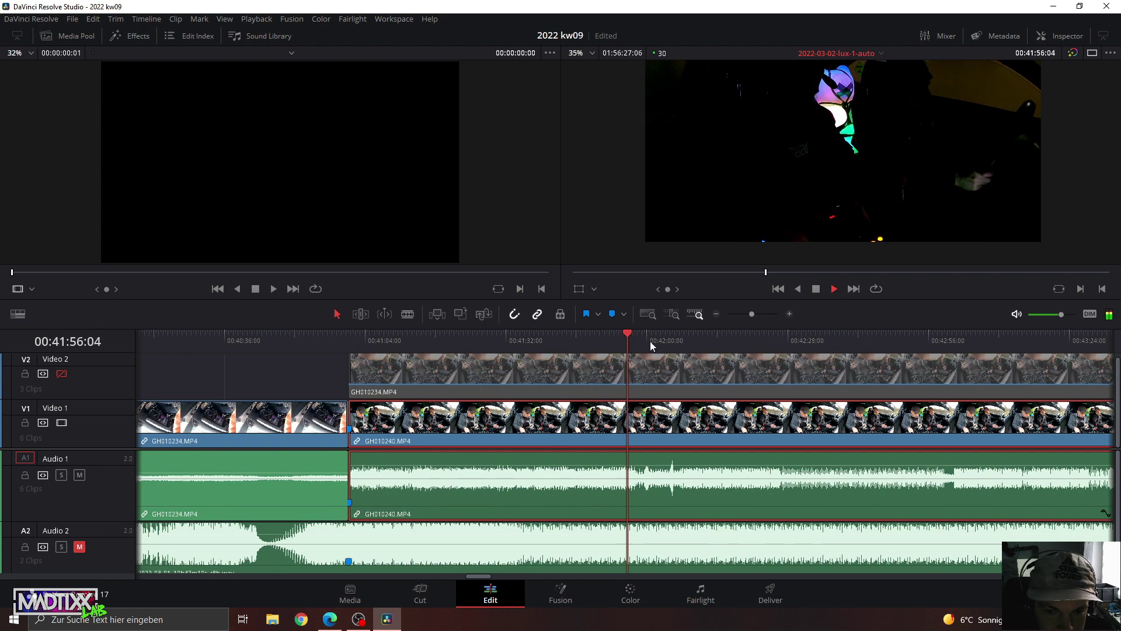
left_click(388, 334)
left_click(404, 337)
left_click_drag(406, 341, 350, 338)
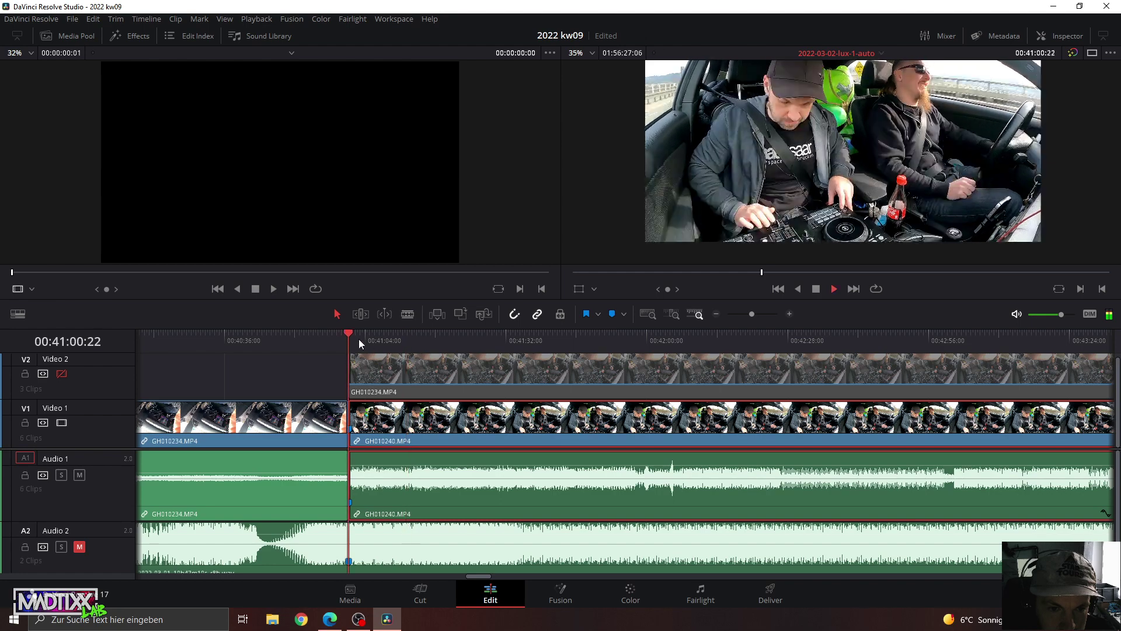
left_click(754, 314)
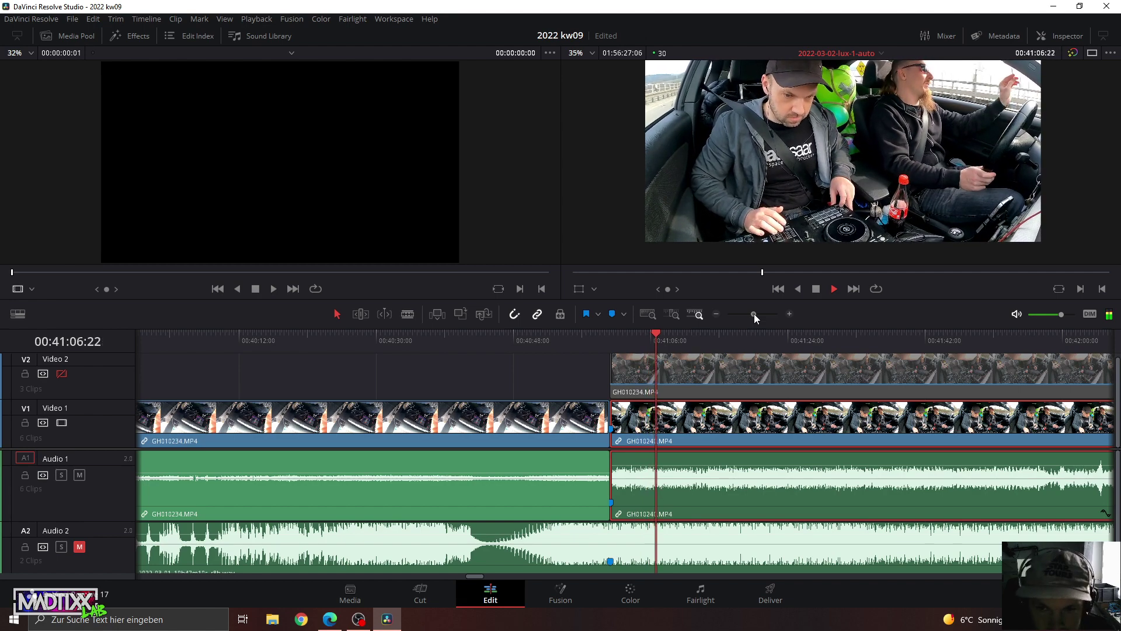
left_click(632, 340)
left_click(613, 338)
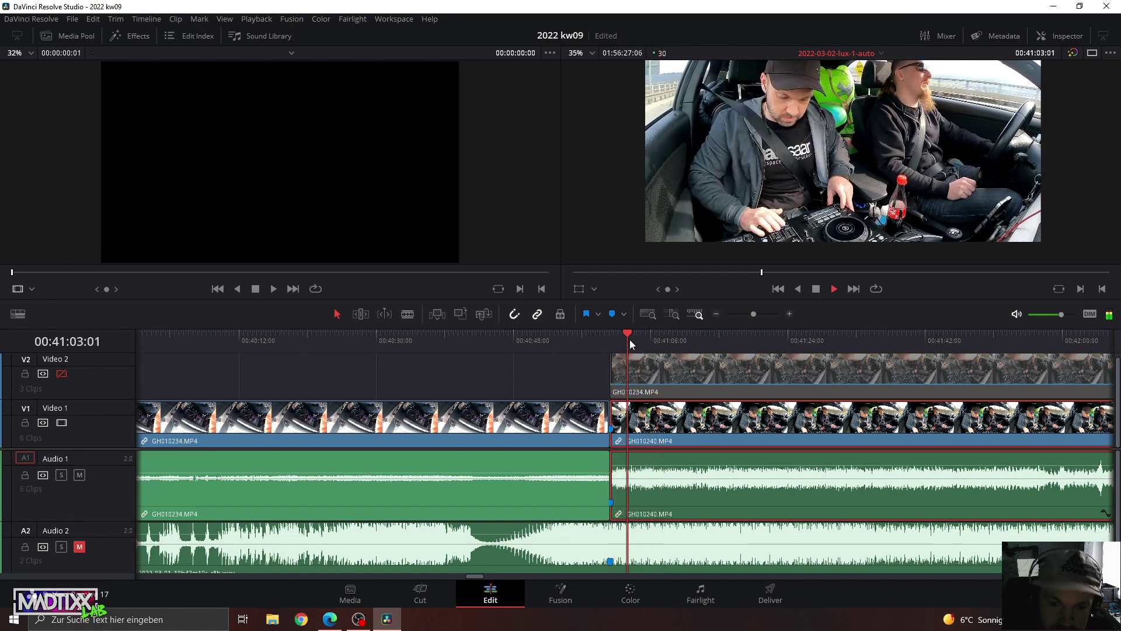
key("space")
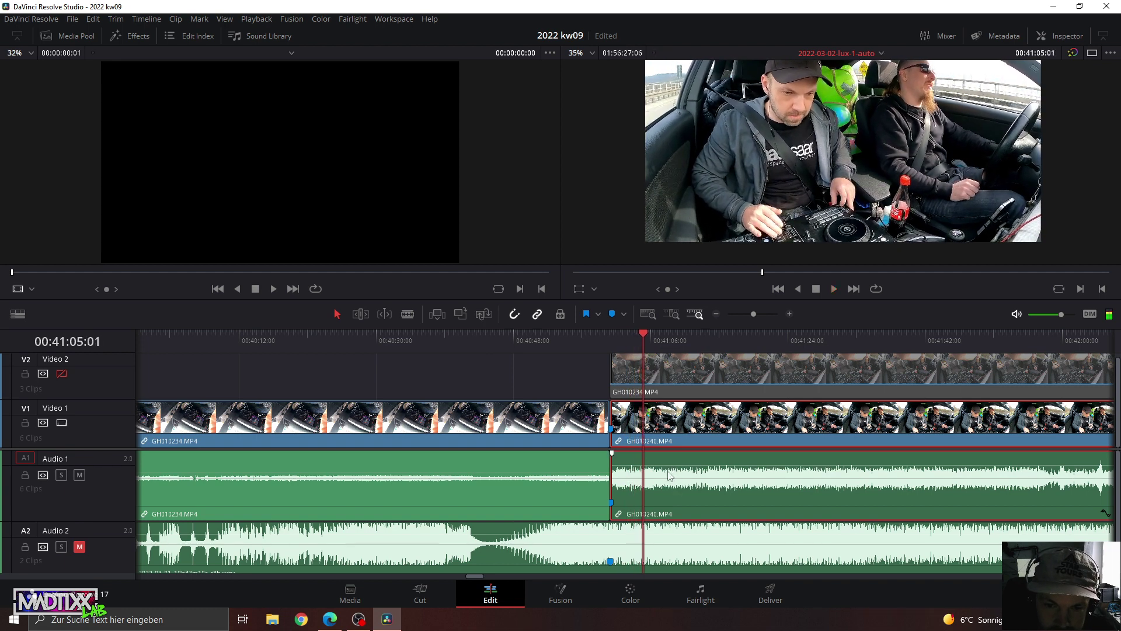
left_click_drag(664, 461, 665, 453)
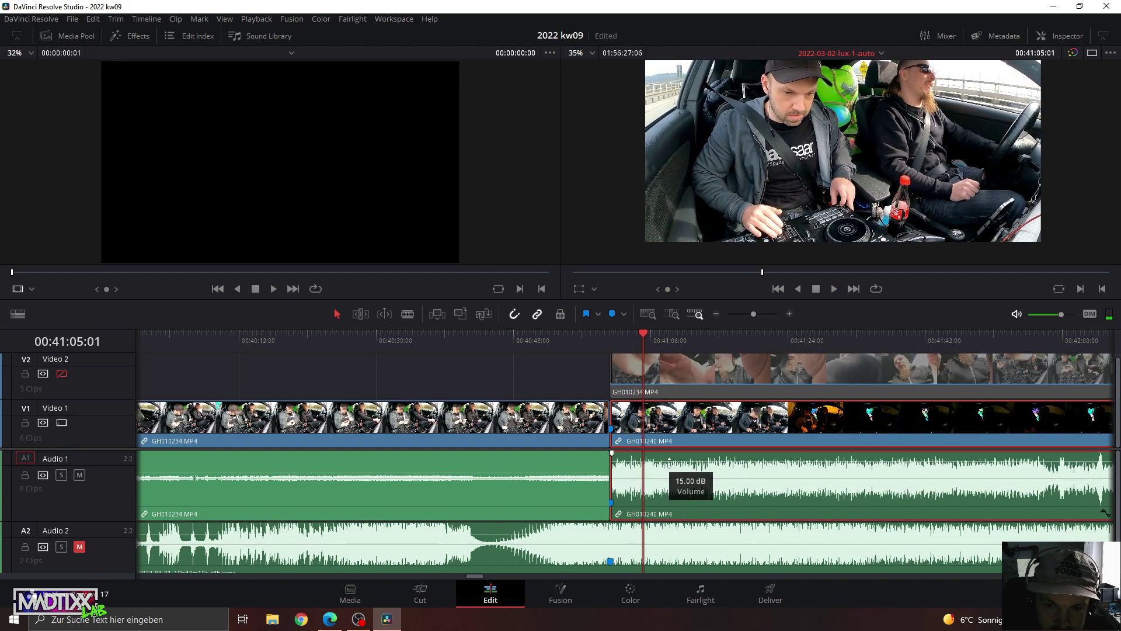
left_click(623, 340)
key("space")
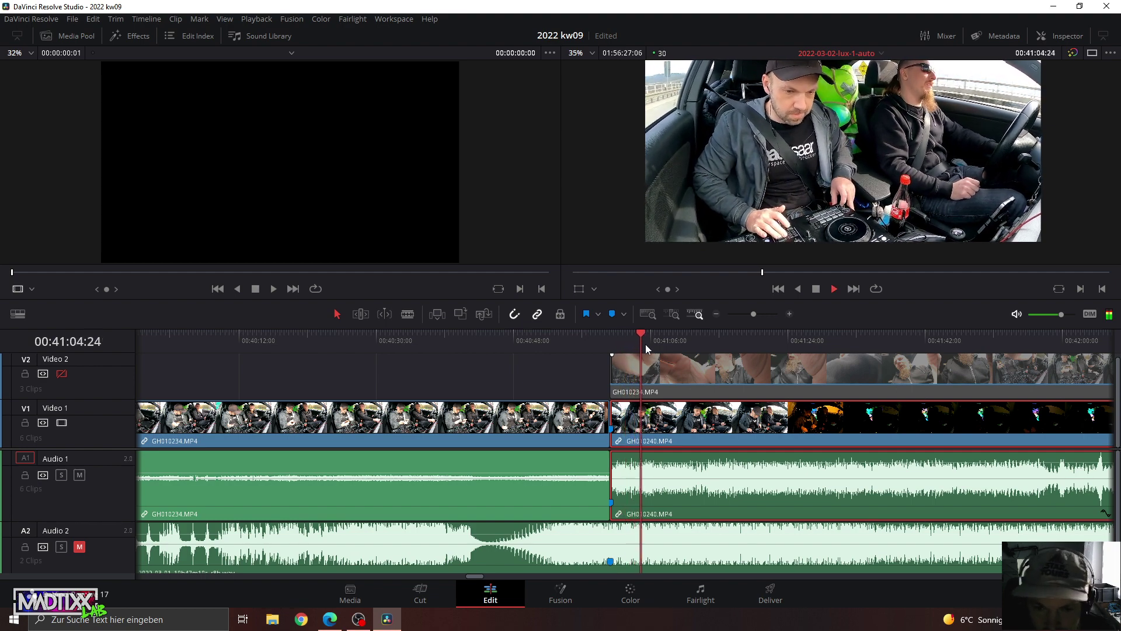
key("space")
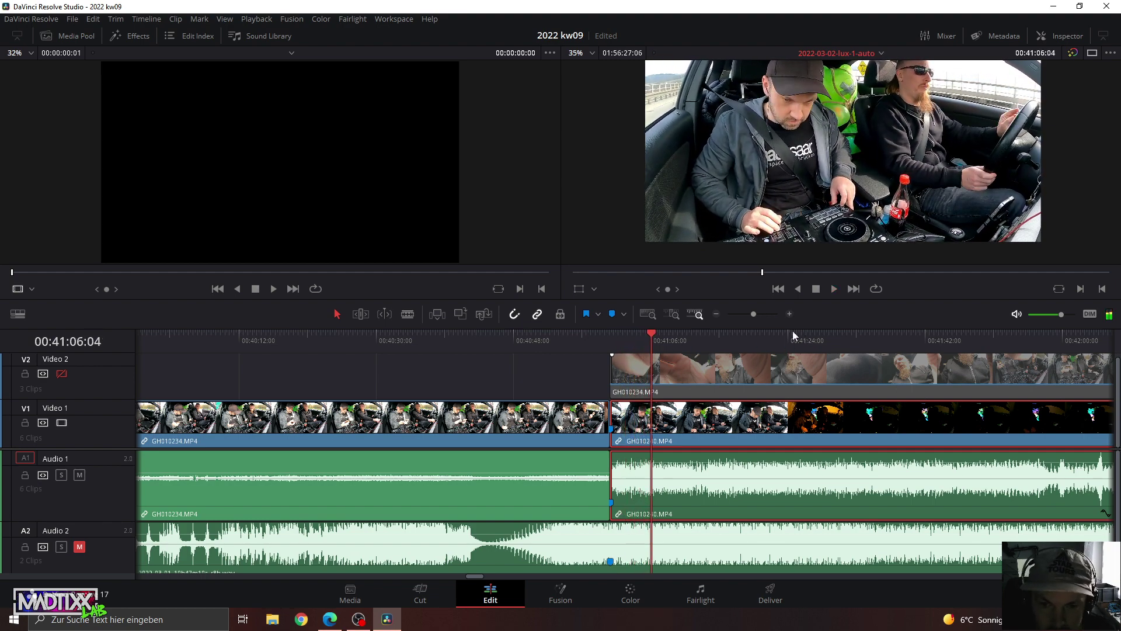
left_click_drag(754, 313, 763, 313)
left_click(597, 343)
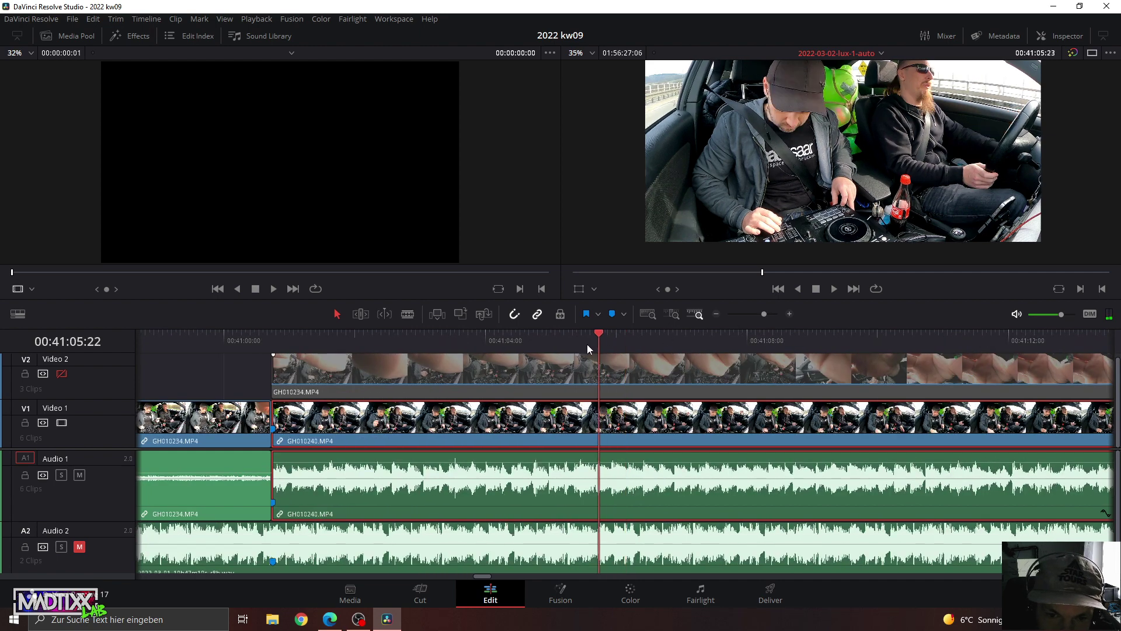
left_click(474, 346)
key("space")
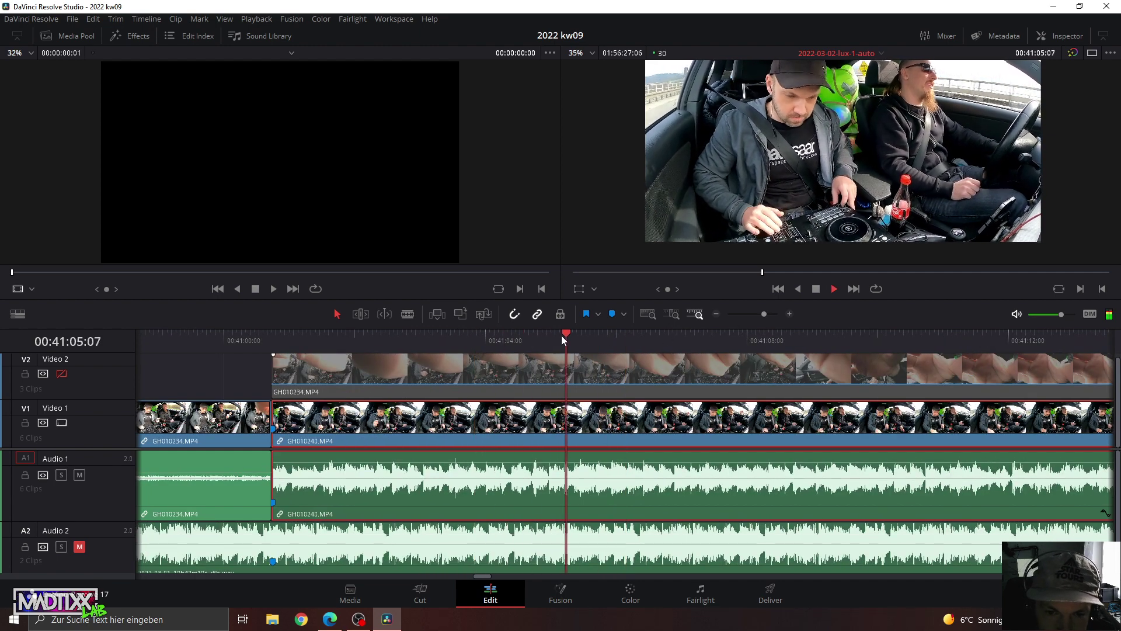
key("space")
mouse_move(603, 334)
left_mouse_down()
mouse_move(593, 349)
mouse_move(611, 353)
left_mouse_up()
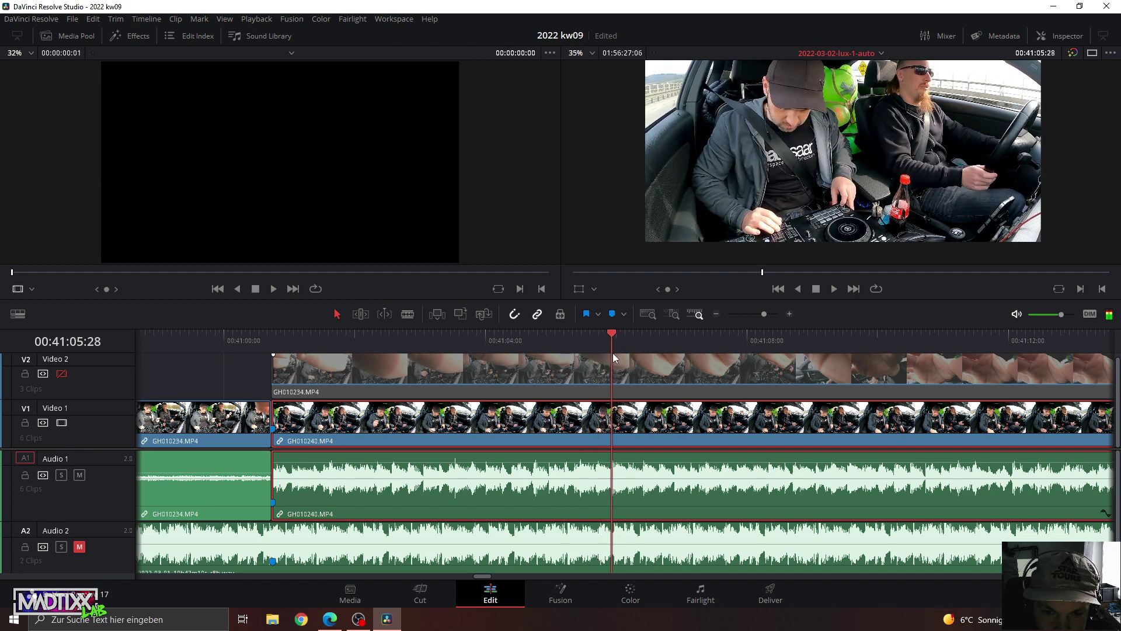
key("m")
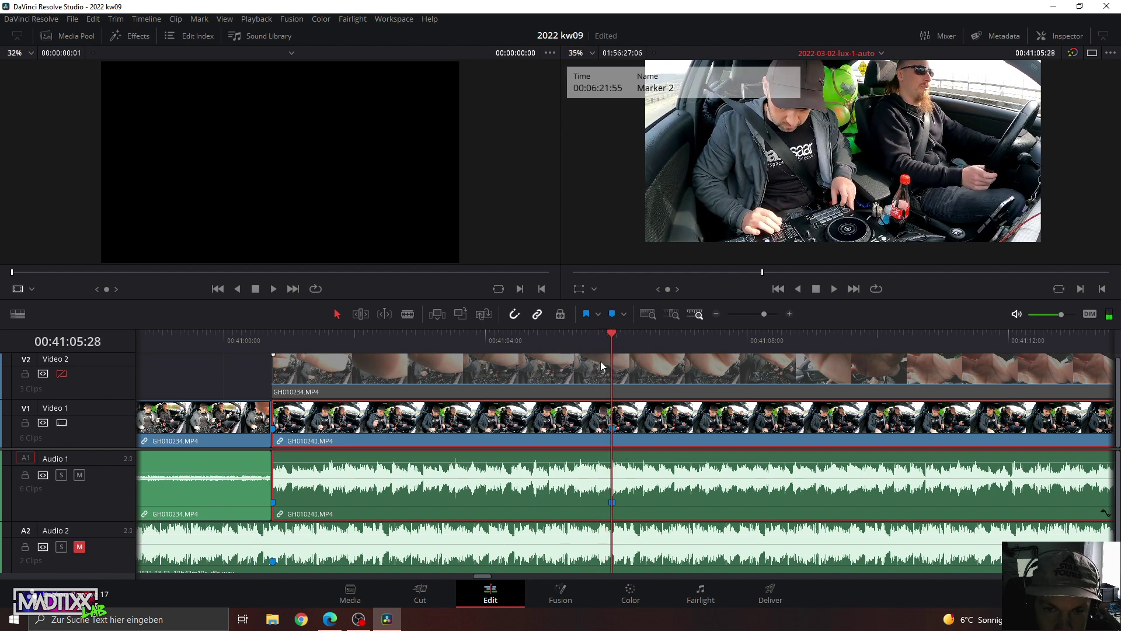
left_click(231, 336)
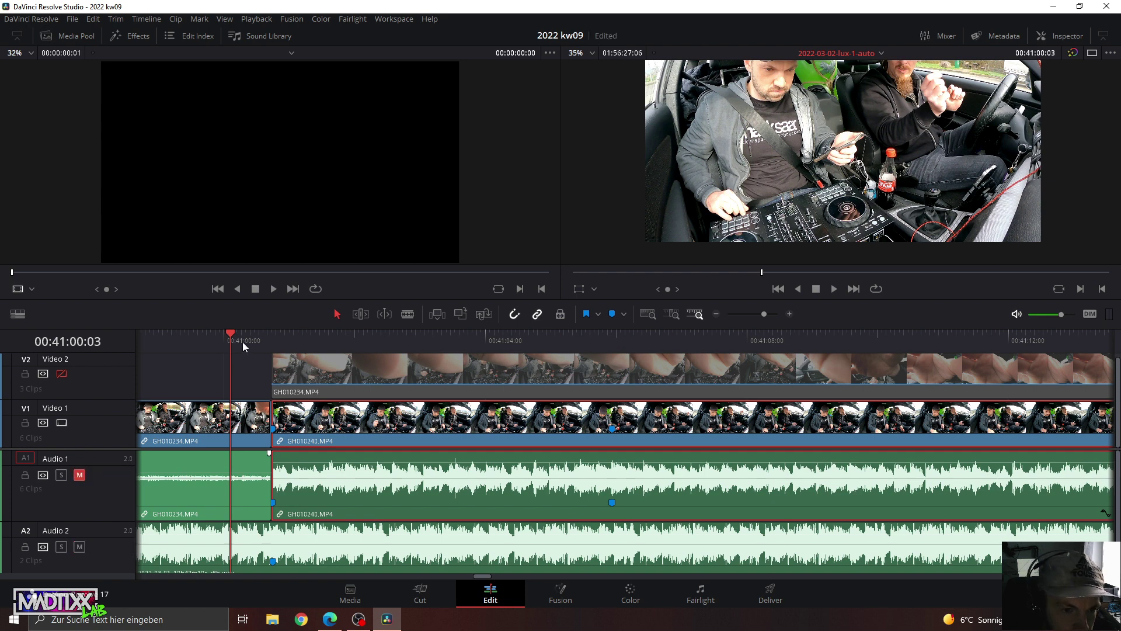
left_click(218, 335)
key("space")
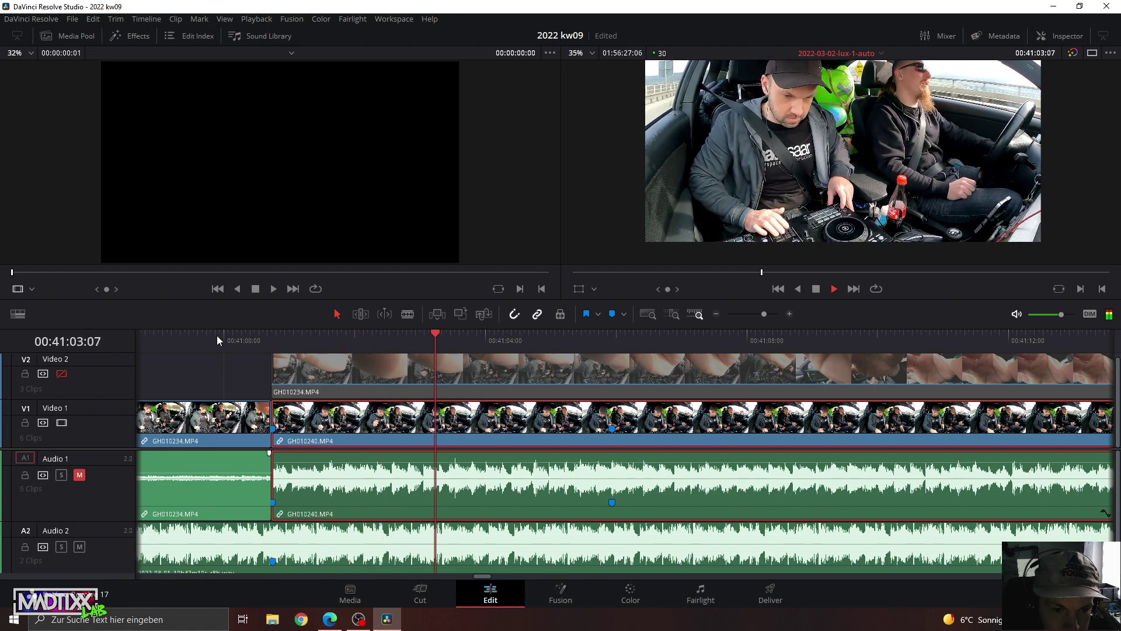
left_click_drag(765, 314, 758, 310)
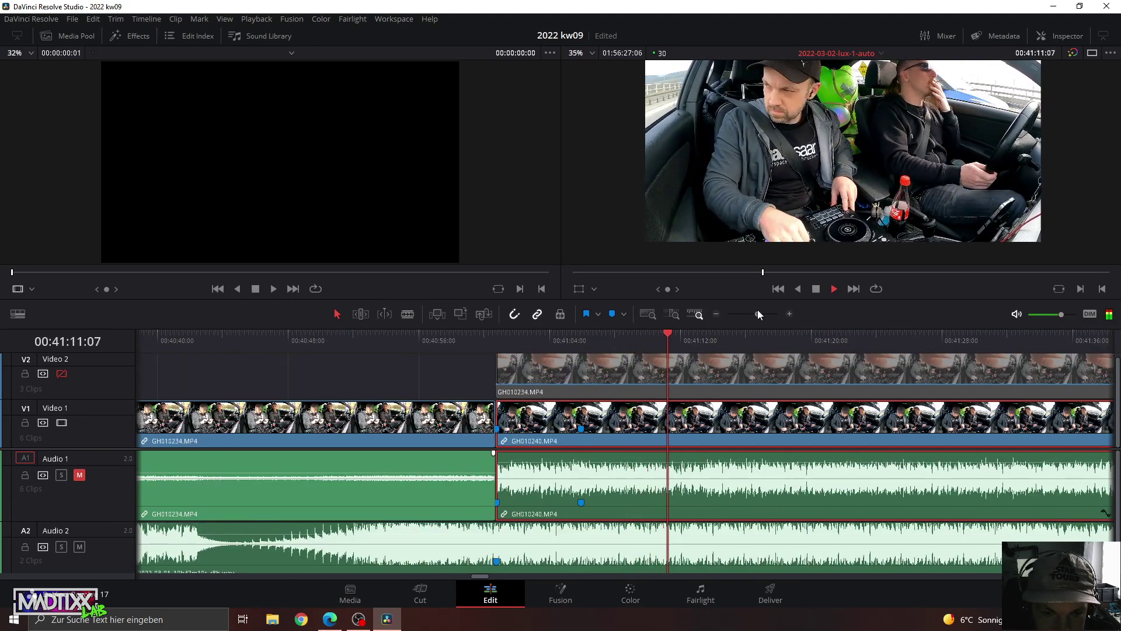
left_click(897, 334)
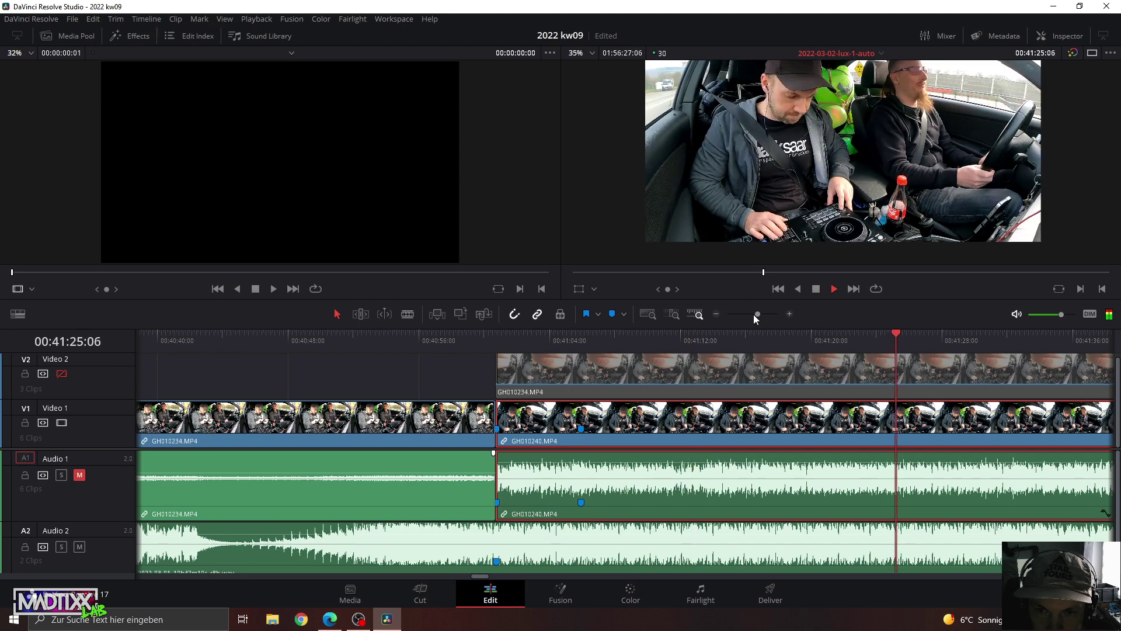
left_click_drag(754, 315, 743, 313)
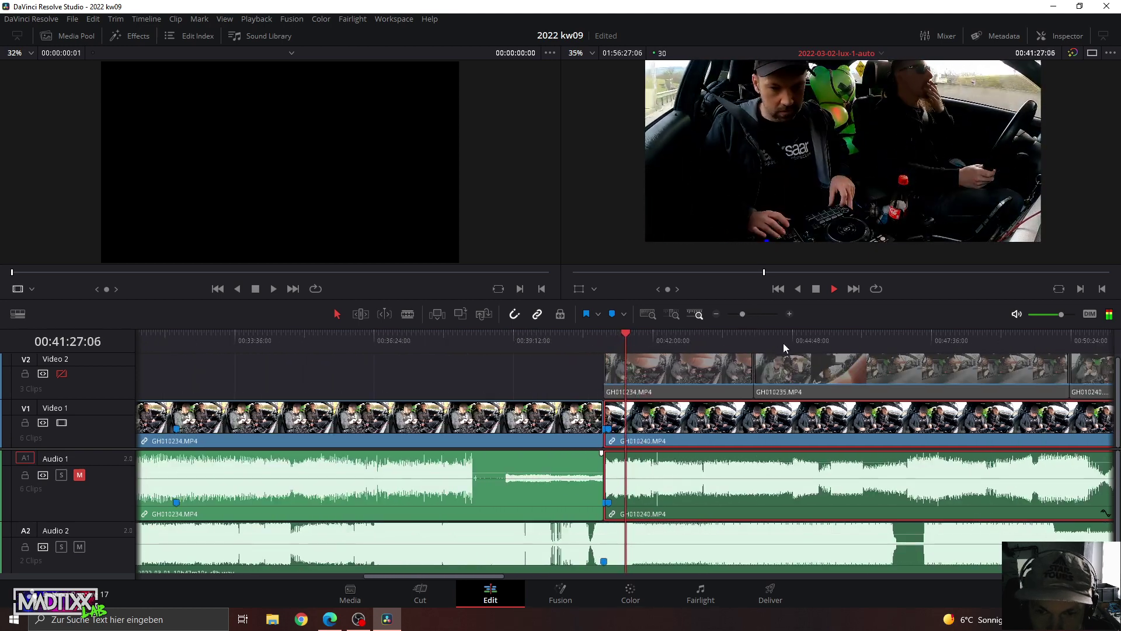
left_click(790, 341)
left_click(845, 335)
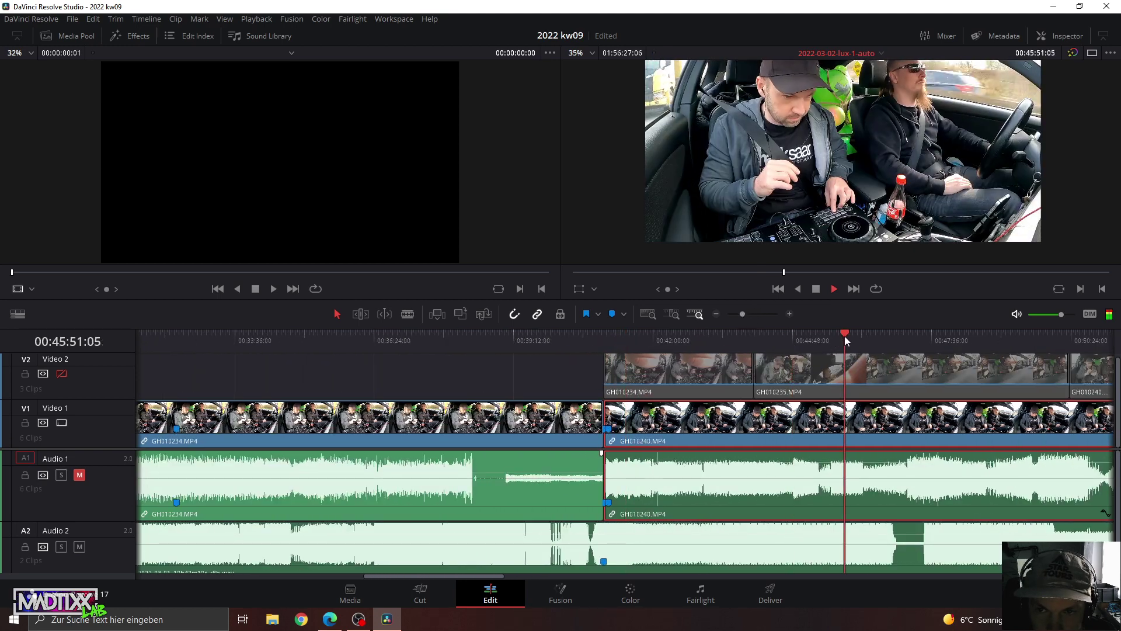
left_click(862, 336)
left_click(877, 335)
left_click(888, 336)
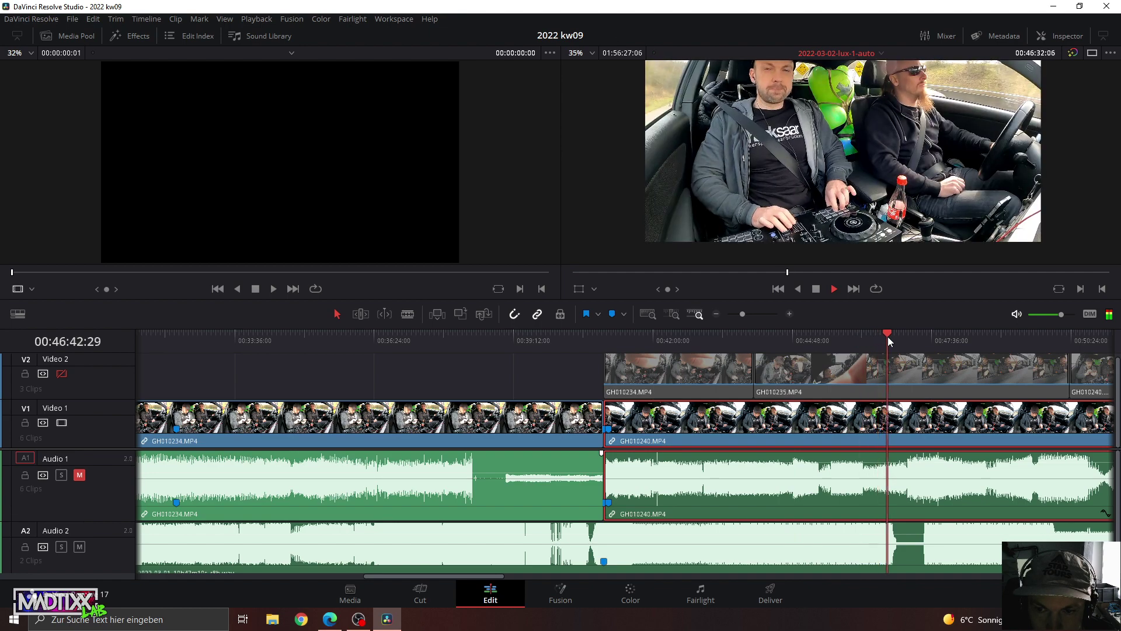
left_click(900, 338)
left_click(944, 339)
left_click(1002, 339)
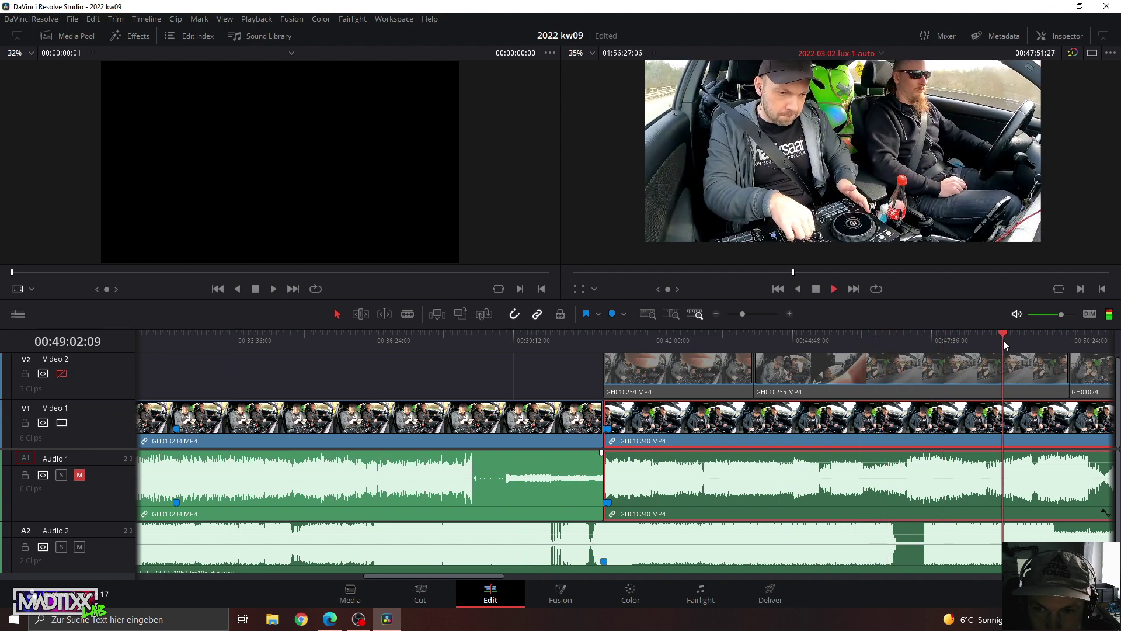
left_click(1021, 338)
left_click(1046, 337)
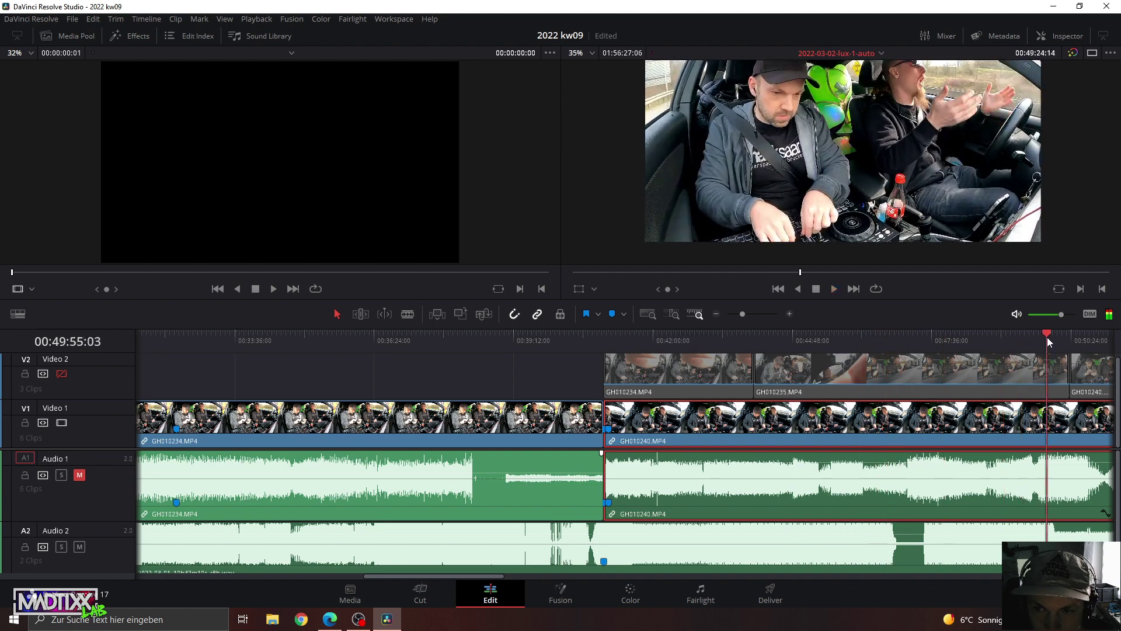
left_click(745, 314)
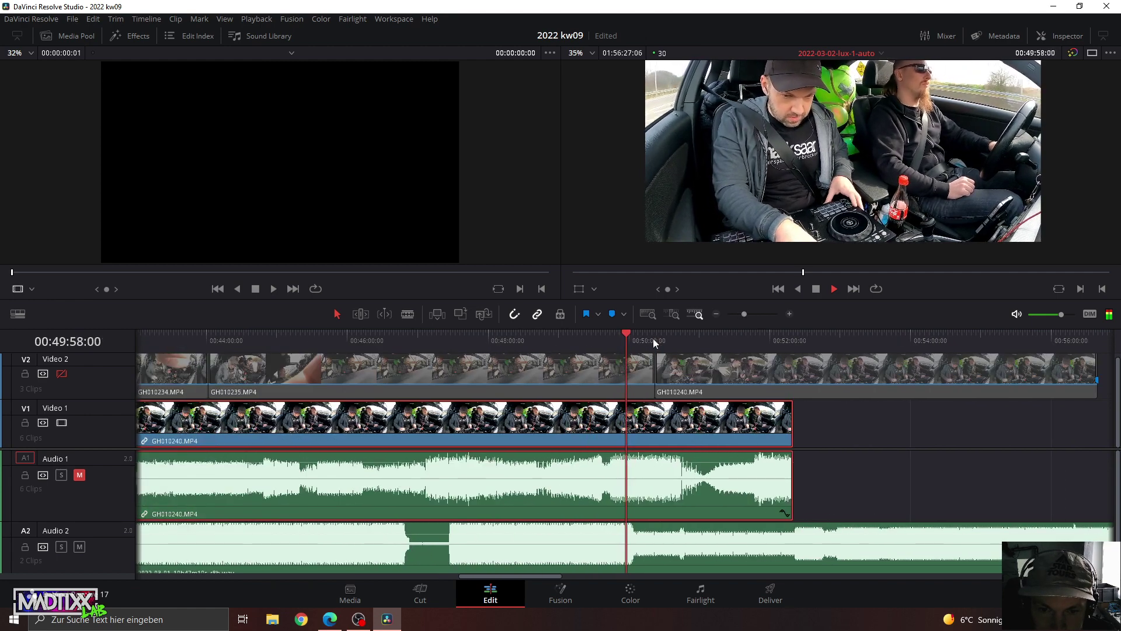
left_click_drag(749, 313, 752, 313)
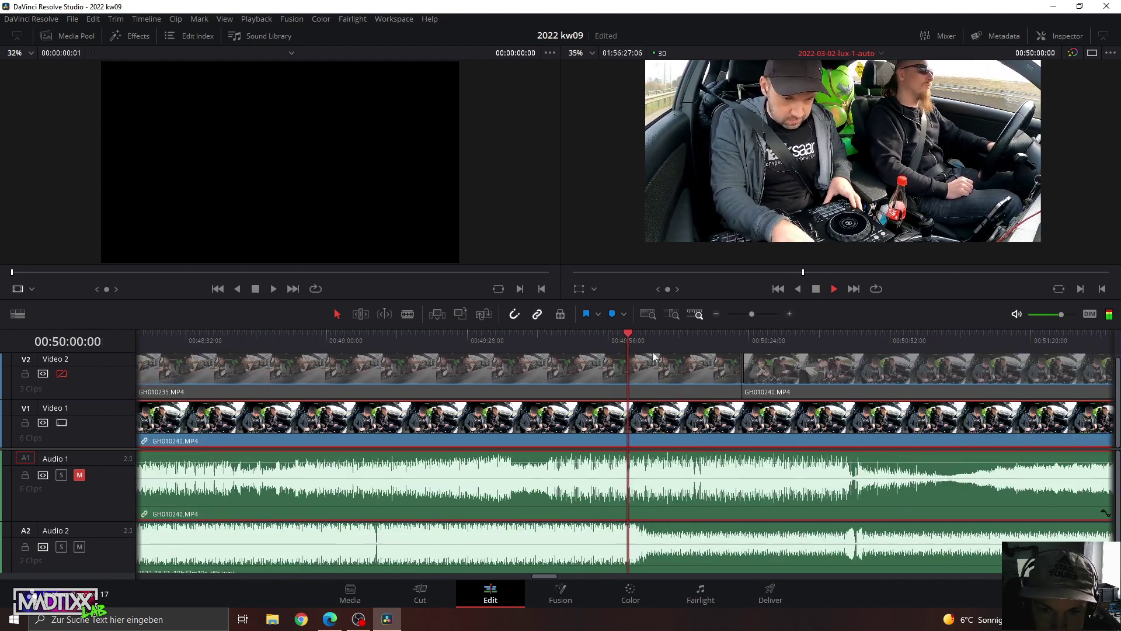
left_click(642, 338)
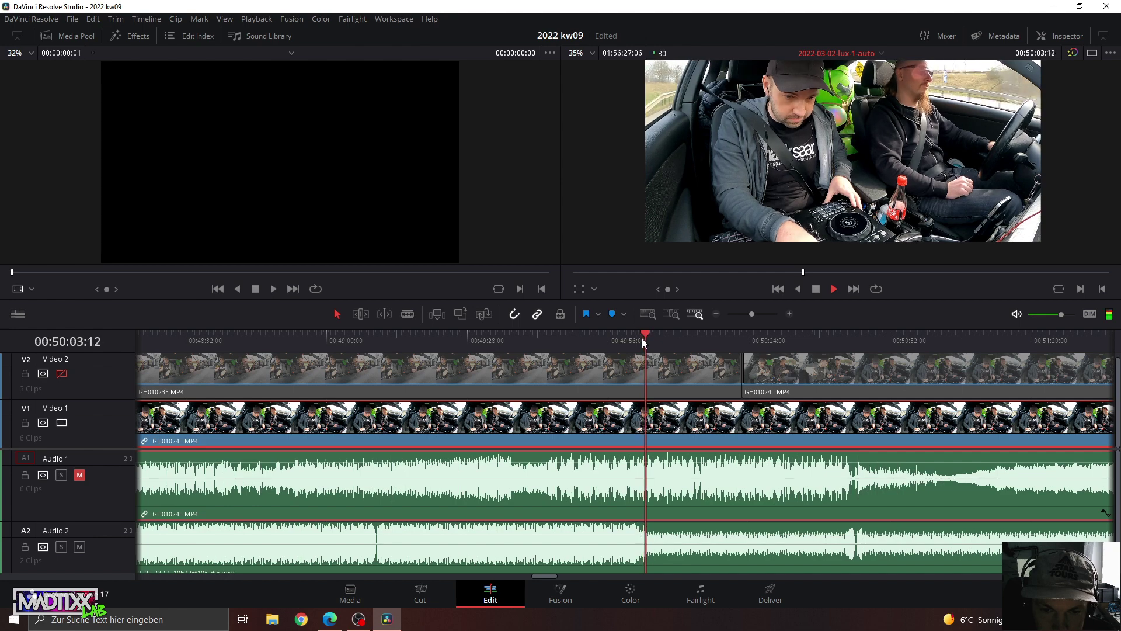
left_click_drag(643, 338, 996, 334)
mouse_move(751, 314)
left_mouse_down()
mouse_move(801, 335)
mouse_move(966, 339)
left_mouse_up()
left_click_drag(746, 315, 743, 316)
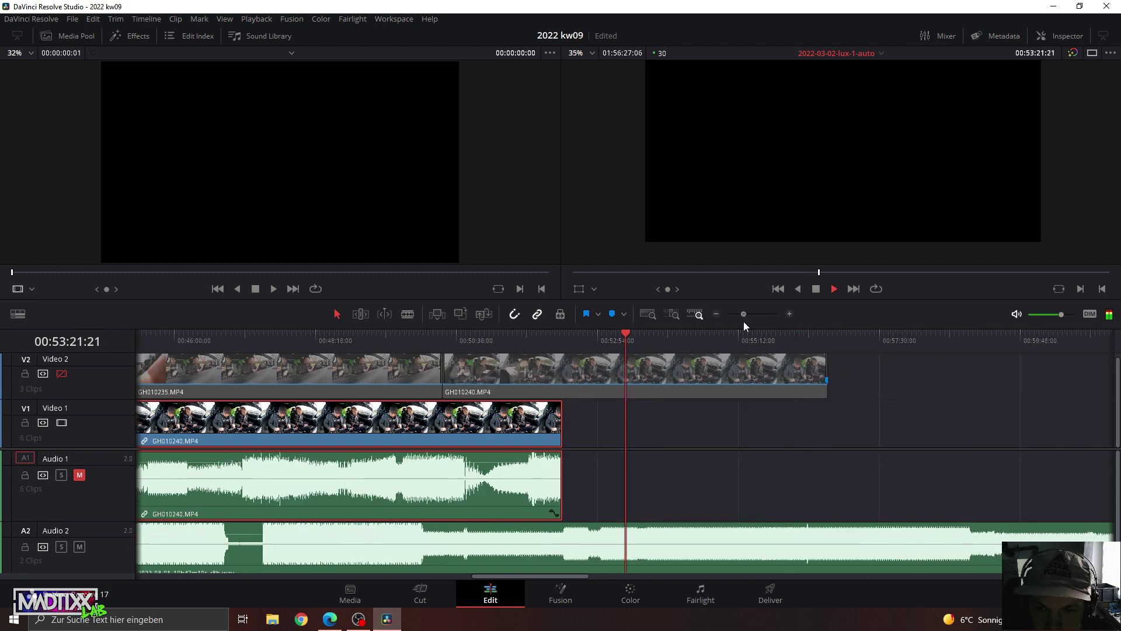
left_click_drag(814, 331, 987, 335)
key("space")
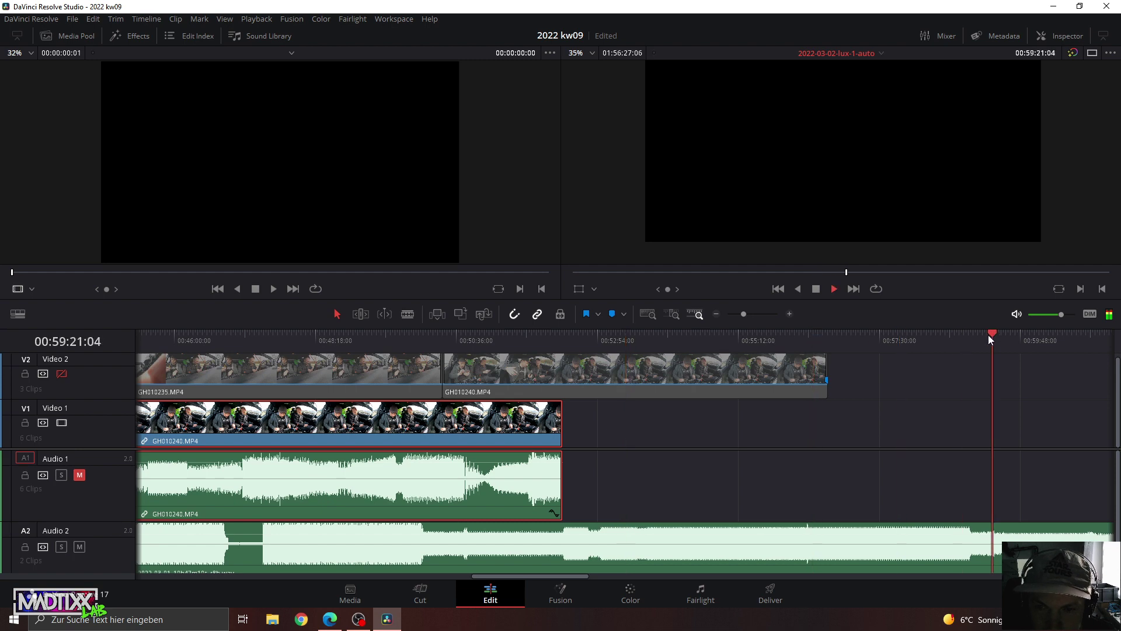
left_click_drag(745, 313, 741, 314)
left_click(765, 345)
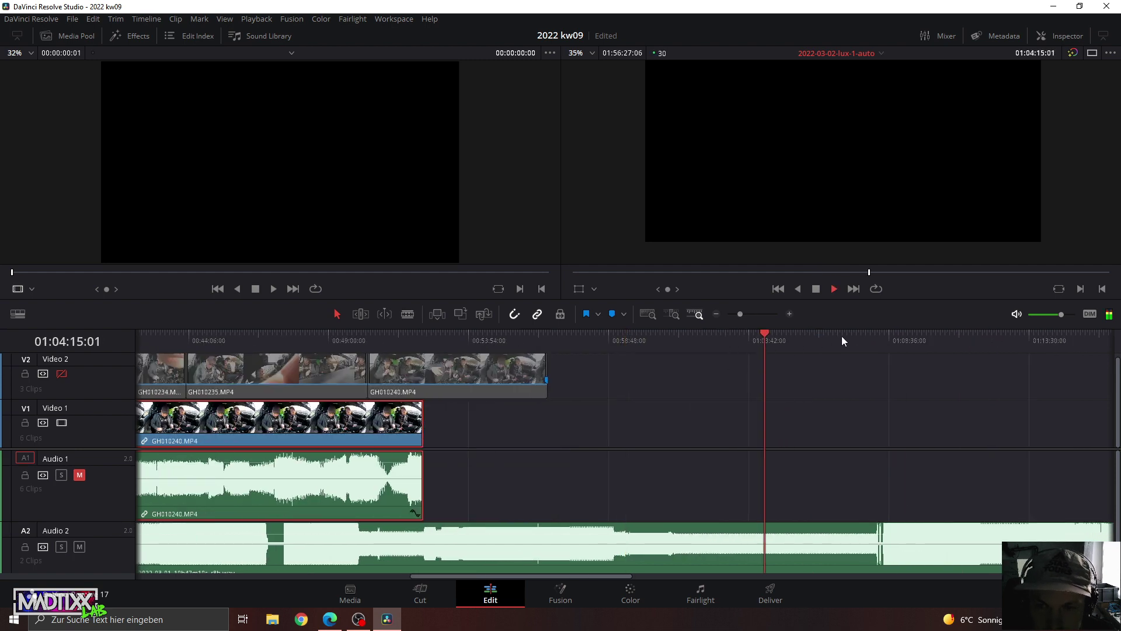
left_click(849, 338)
left_click(877, 336)
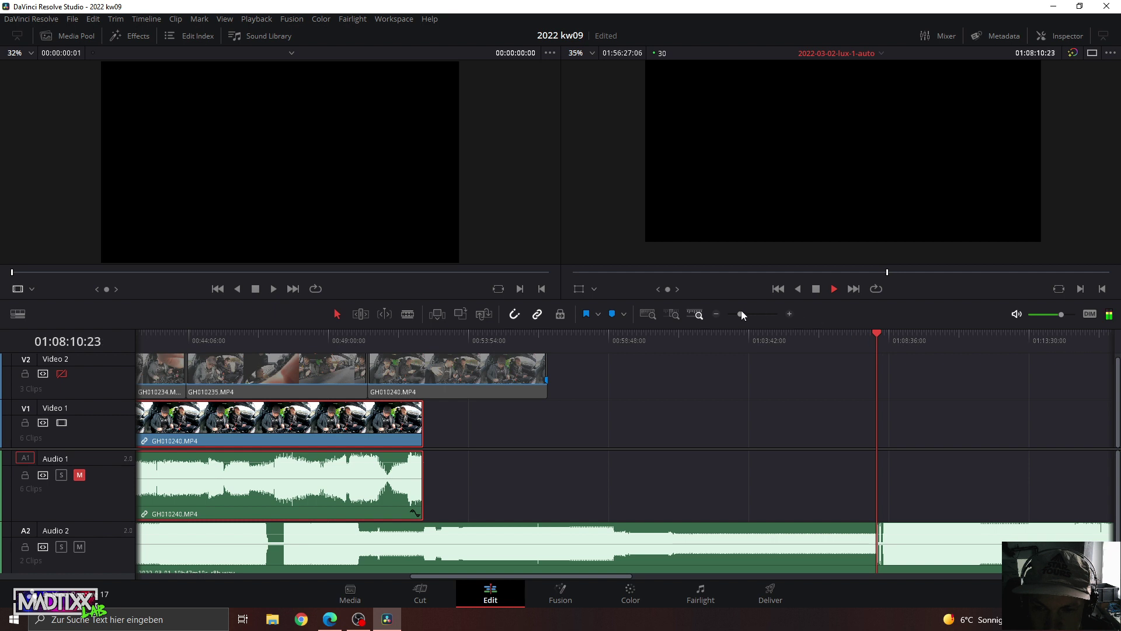
left_click_drag(741, 314, 747, 315)
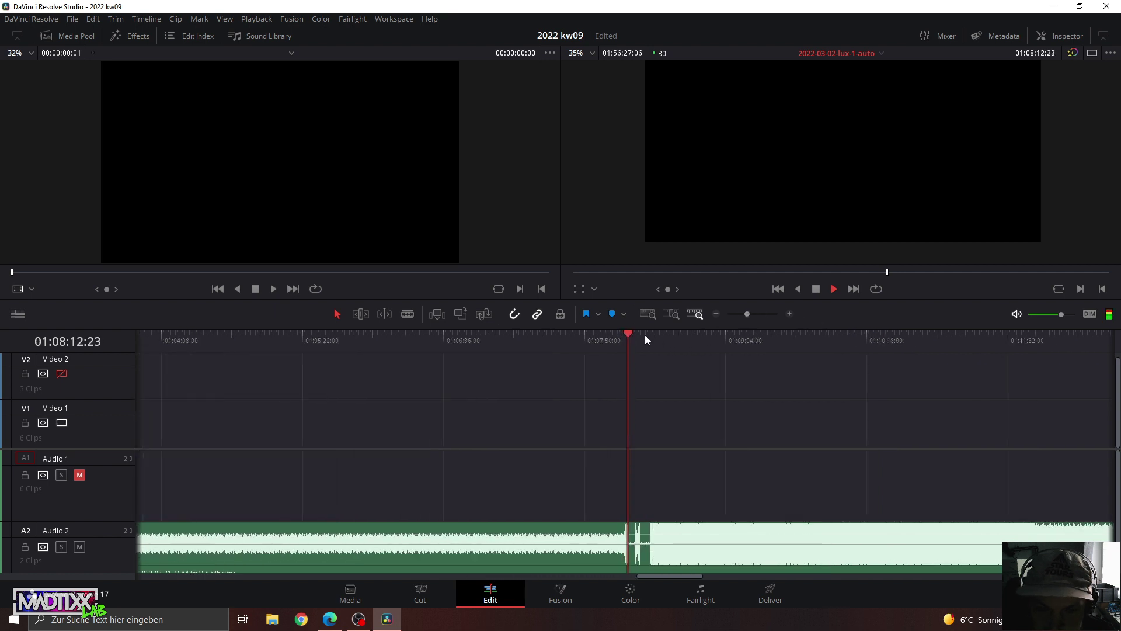
key("l")
key("l")
key("l")
left_click_drag(747, 314, 743, 314)
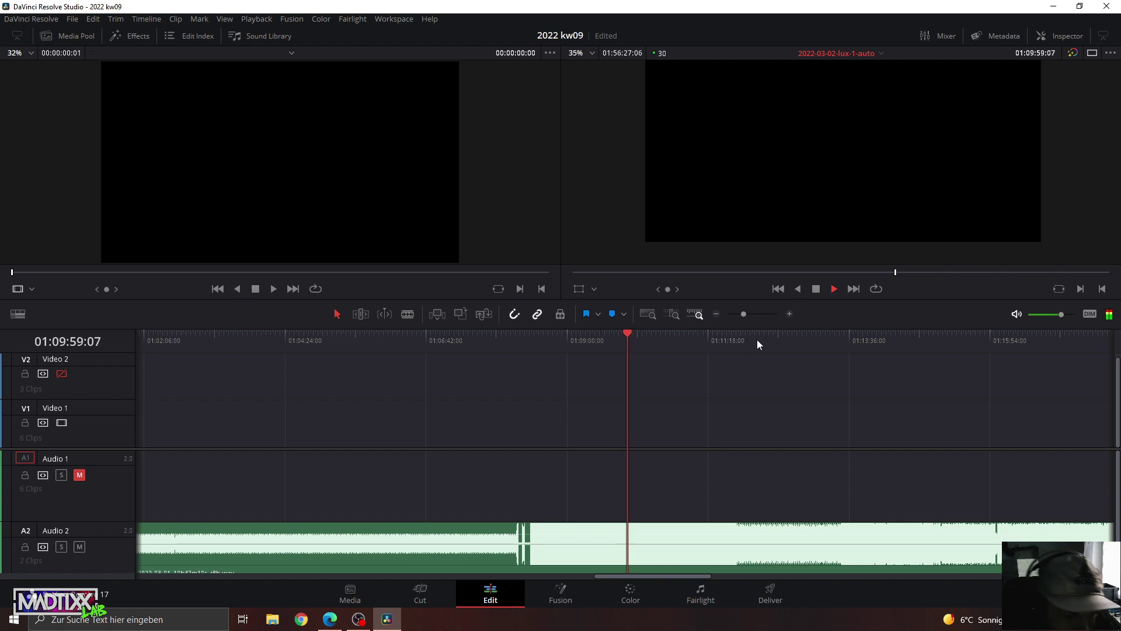
left_click(843, 339)
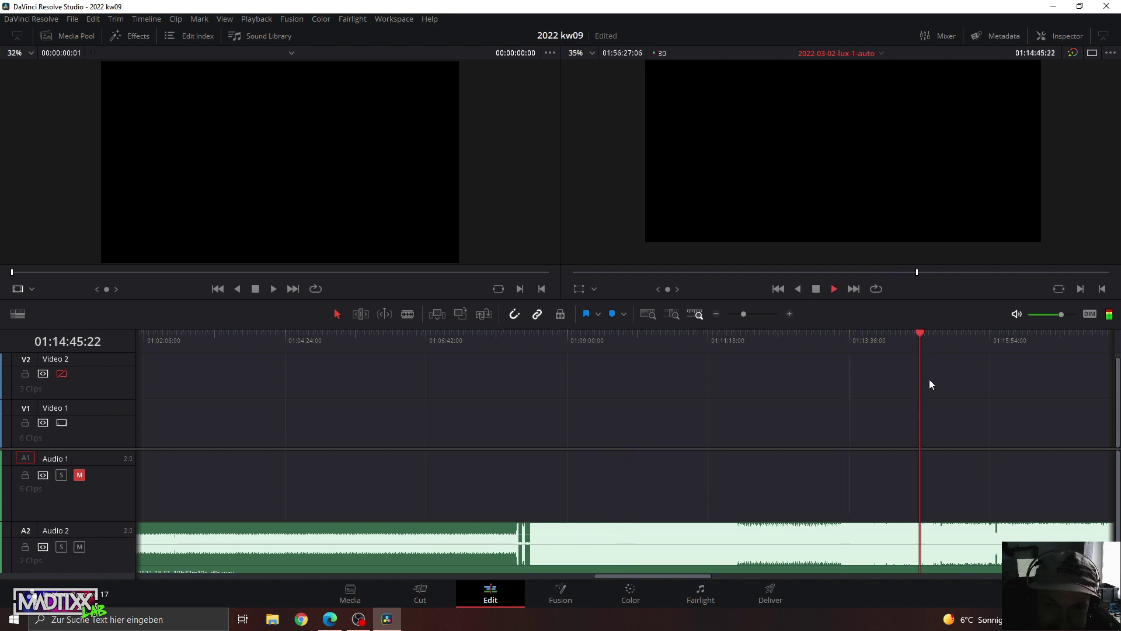
left_click_drag(881, 346, 815, 337)
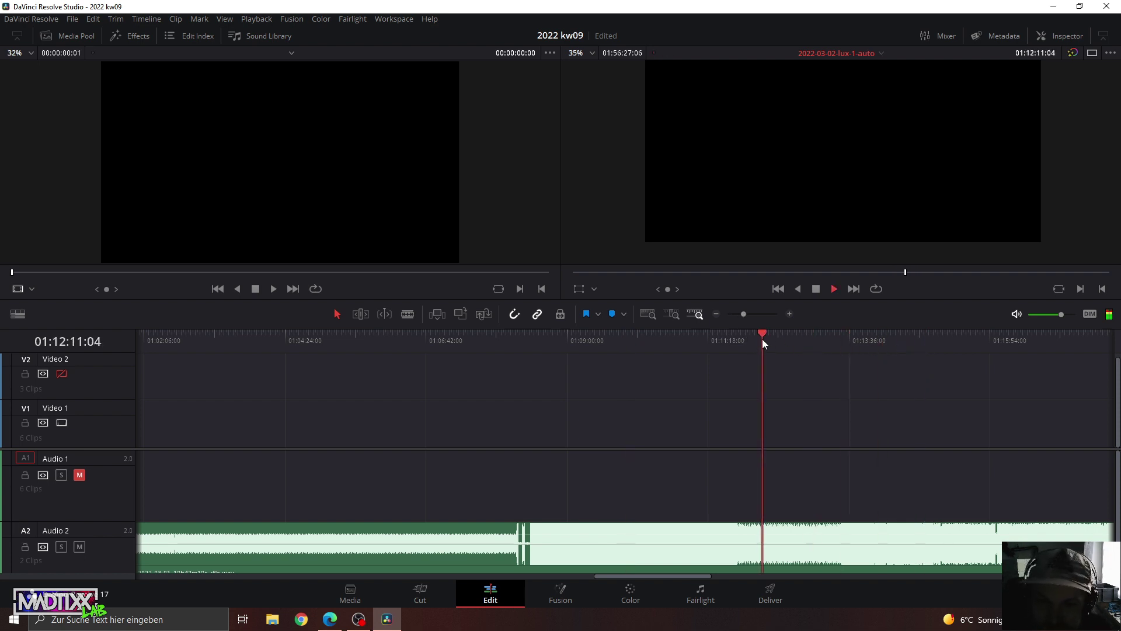
key("space")
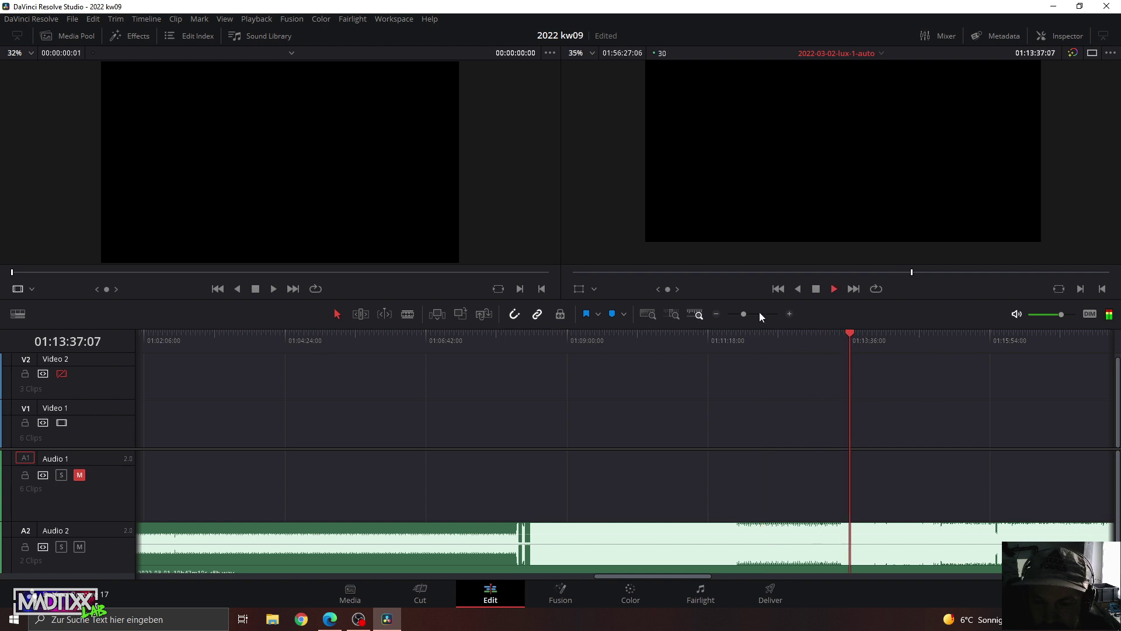
left_click_drag(747, 315, 753, 315)
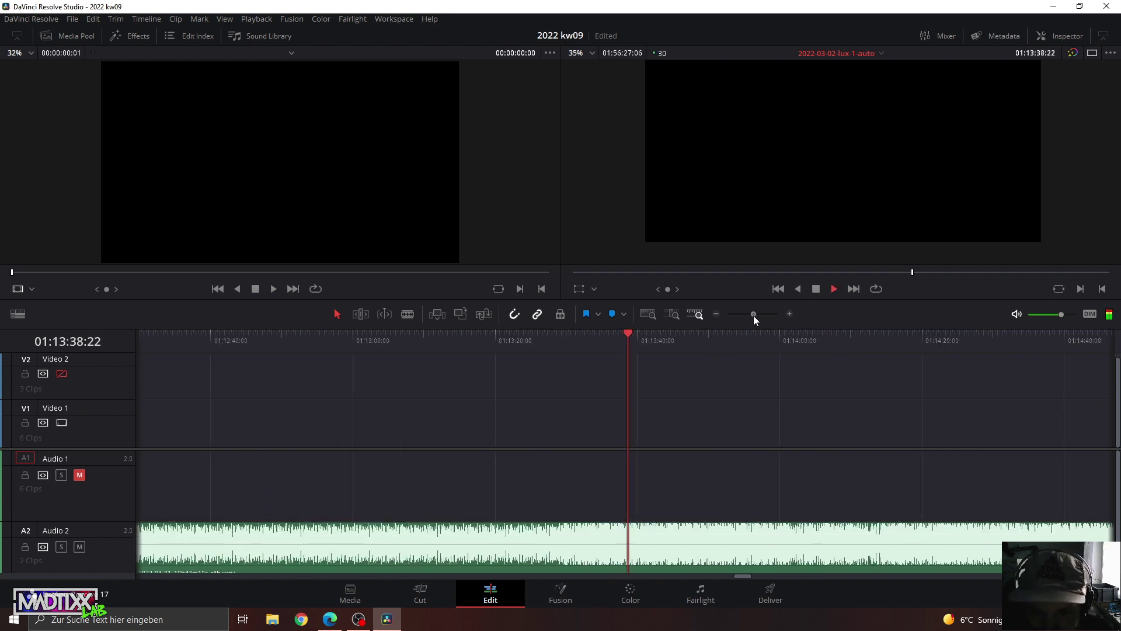
left_click(776, 338)
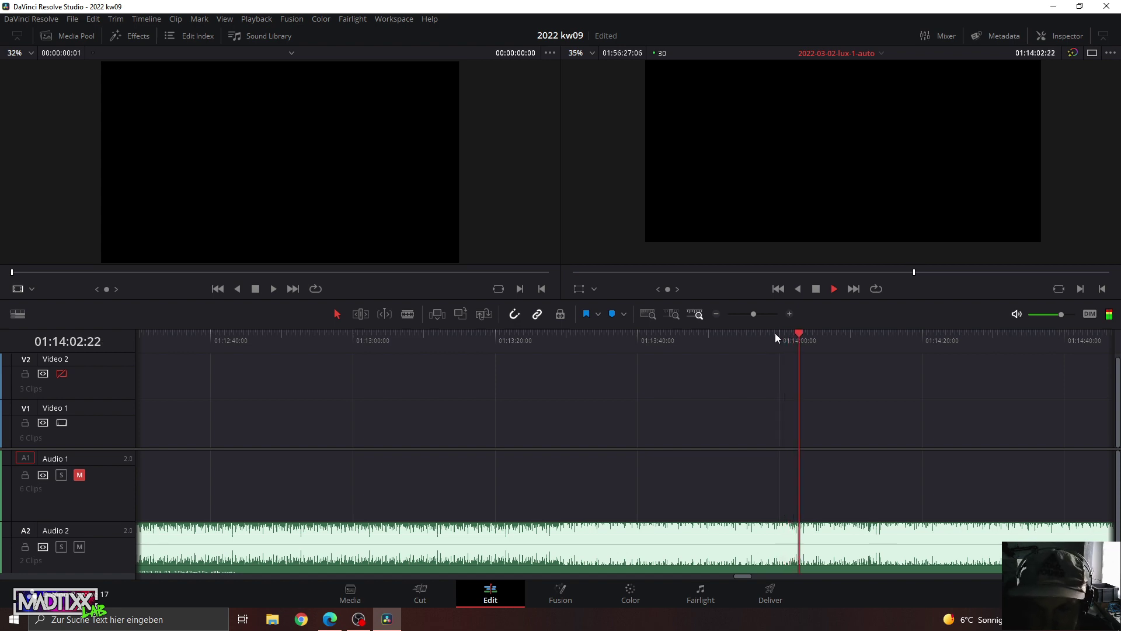
left_click(776, 334)
left_click(759, 313)
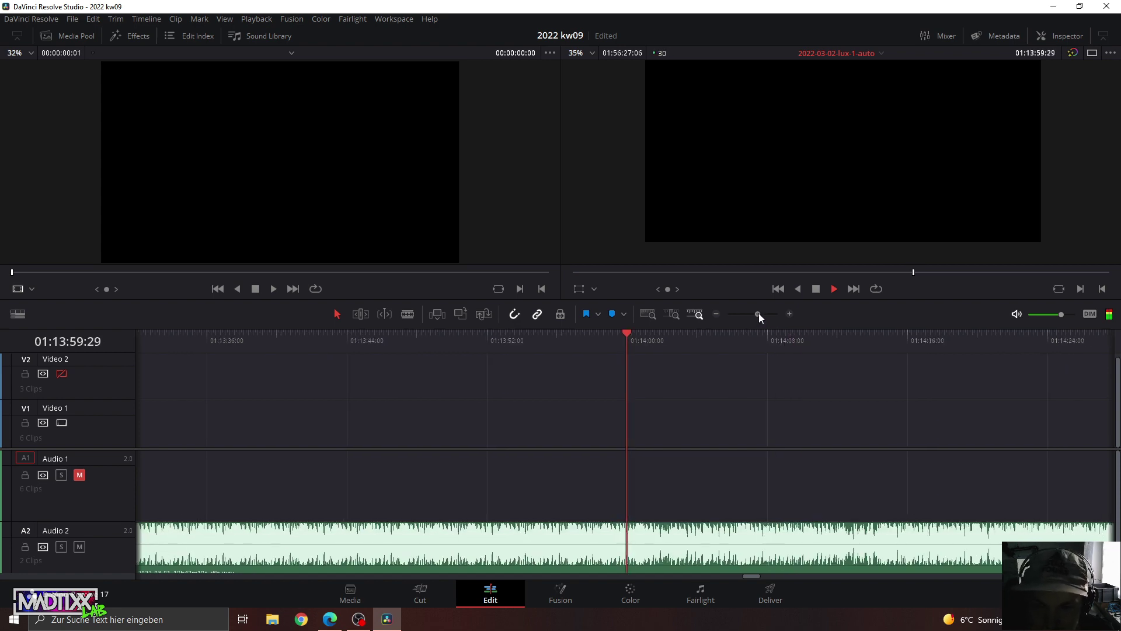
left_click(620, 335)
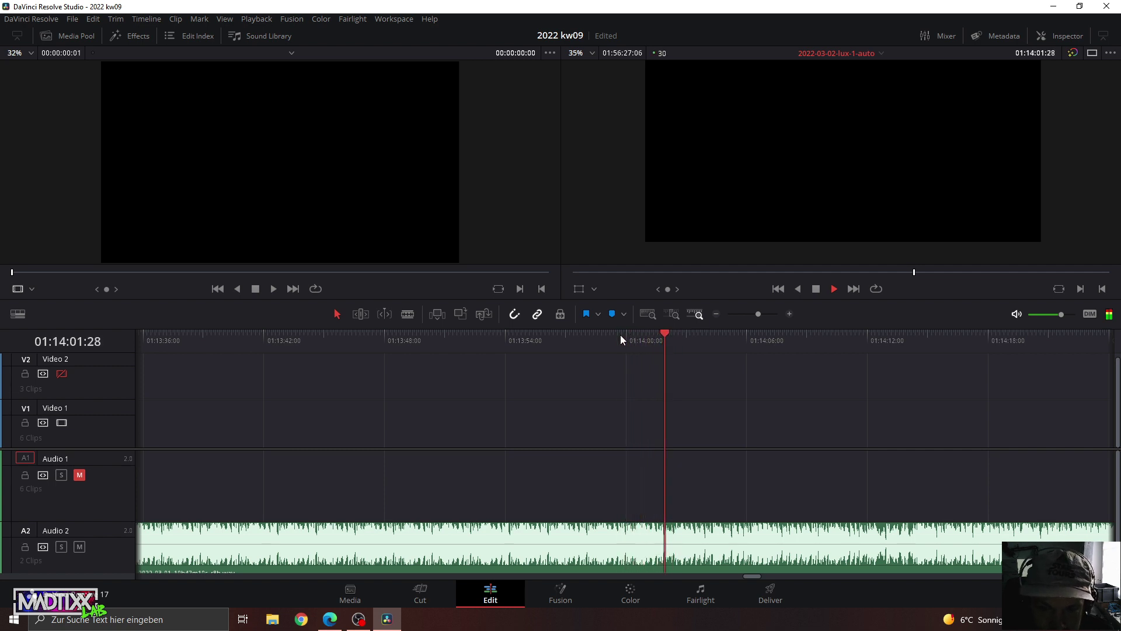
left_click(620, 335)
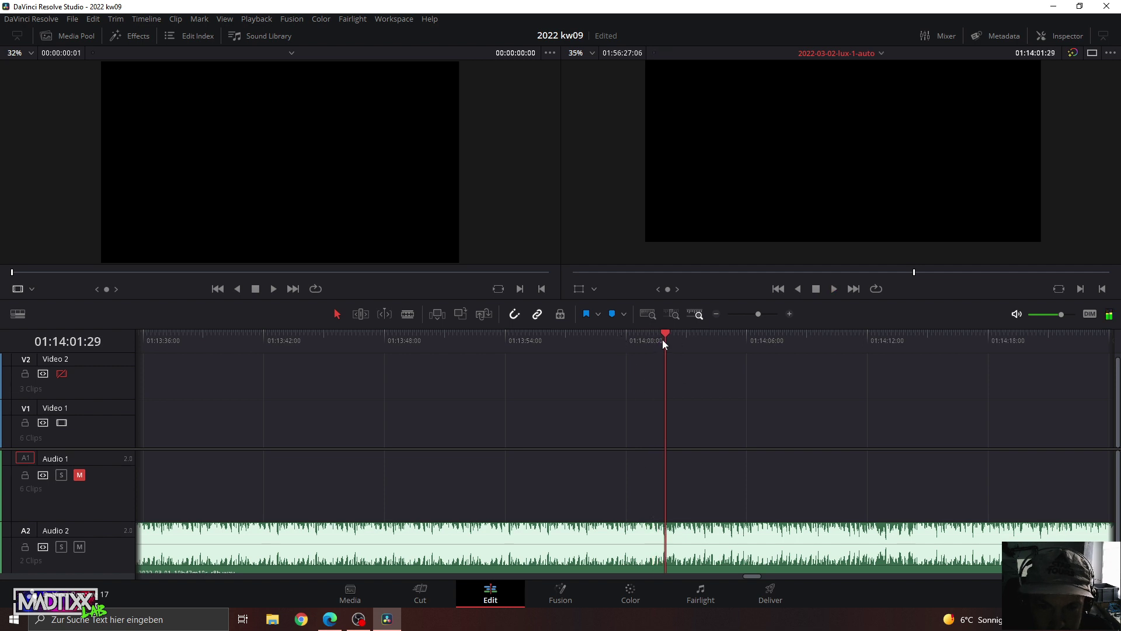
left_click_drag(662, 339, 663, 456)
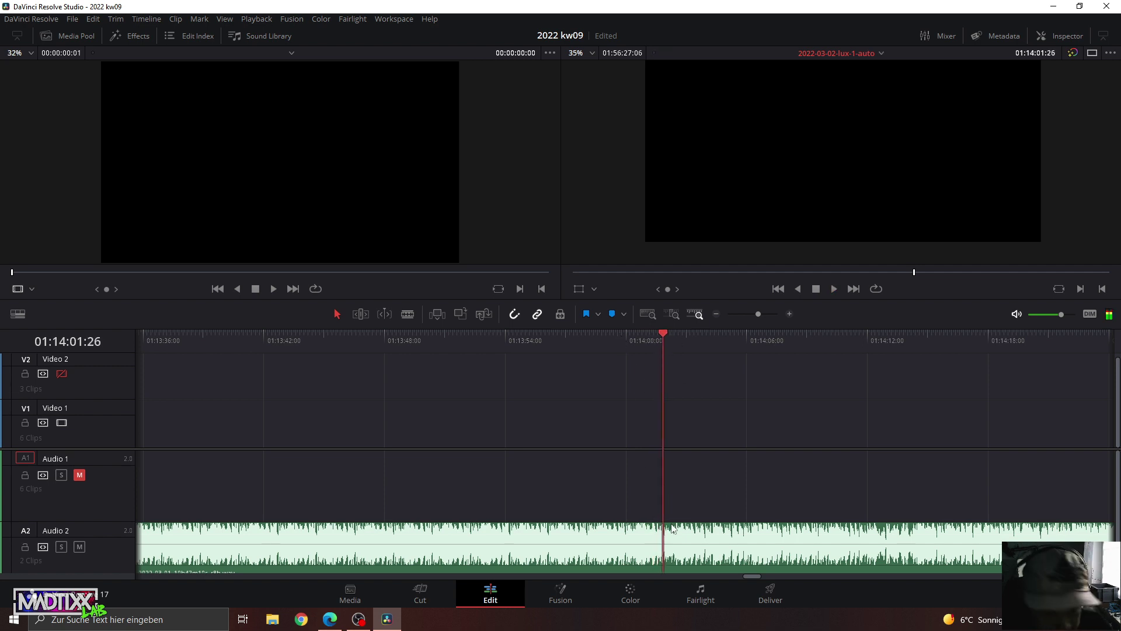
Blade the Audio 2 mix, trim the earlier piece's end, and slide the later piece left to meet it.
key("ctrl+b")
left_click(613, 533)
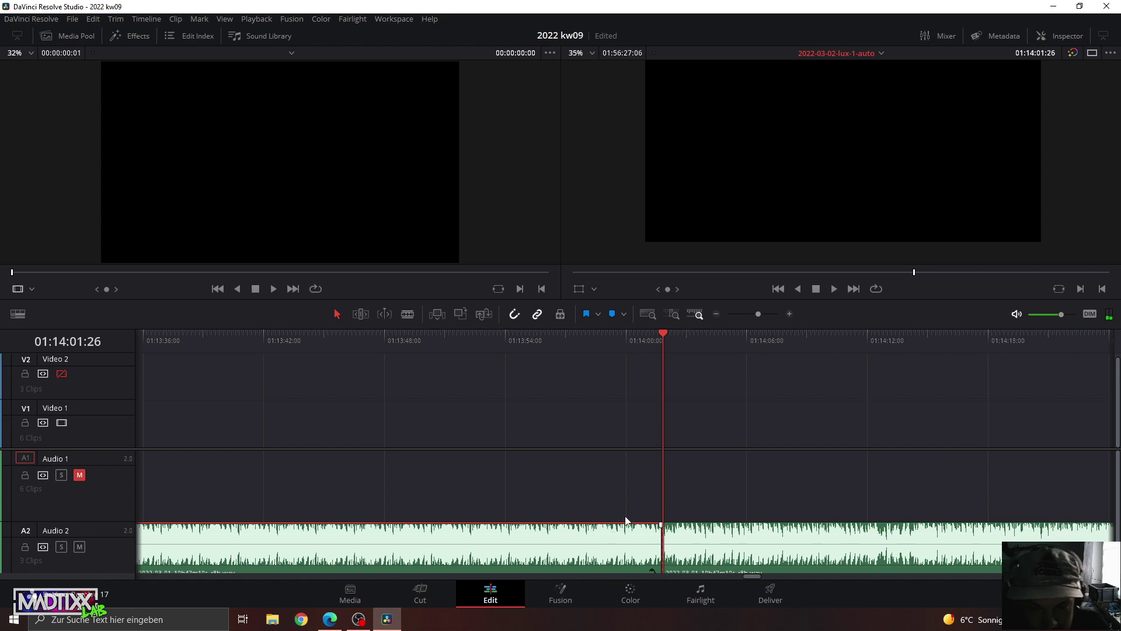
left_click_drag(759, 314, 735, 316)
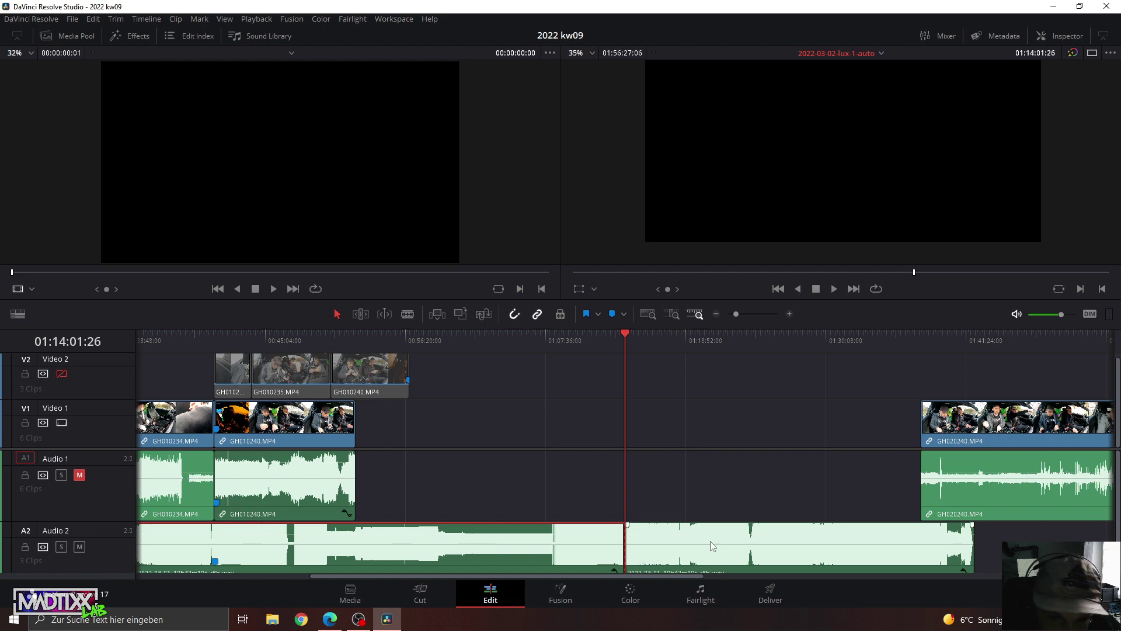
left_click_drag(618, 543, 270, 551)
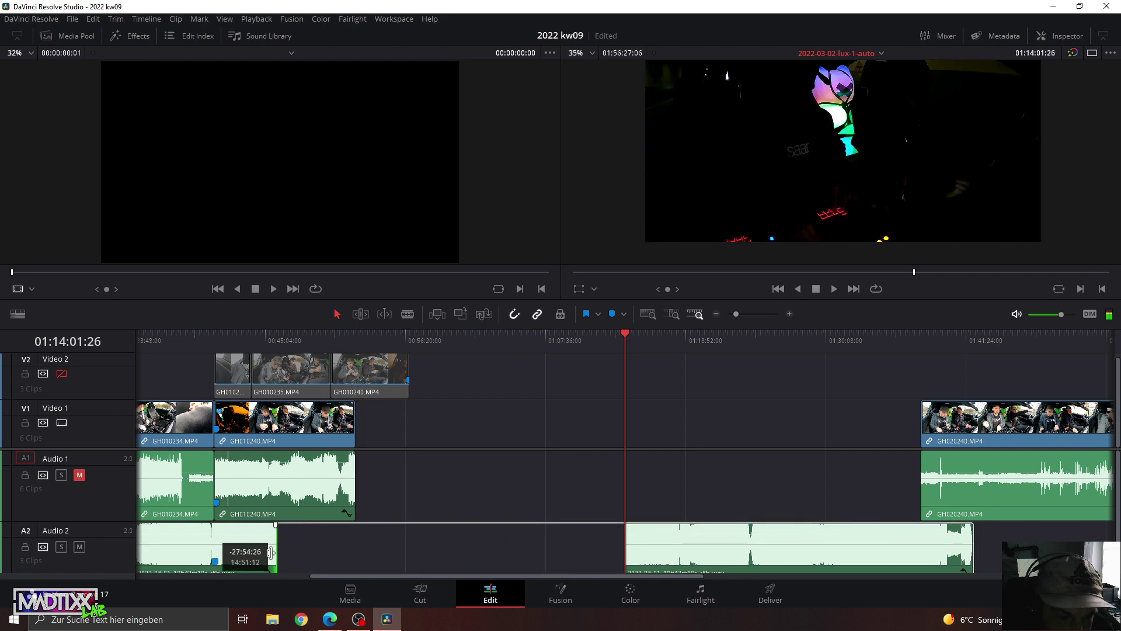
left_click_drag(270, 551, 211, 564)
left_click_drag(677, 540, 266, 543)
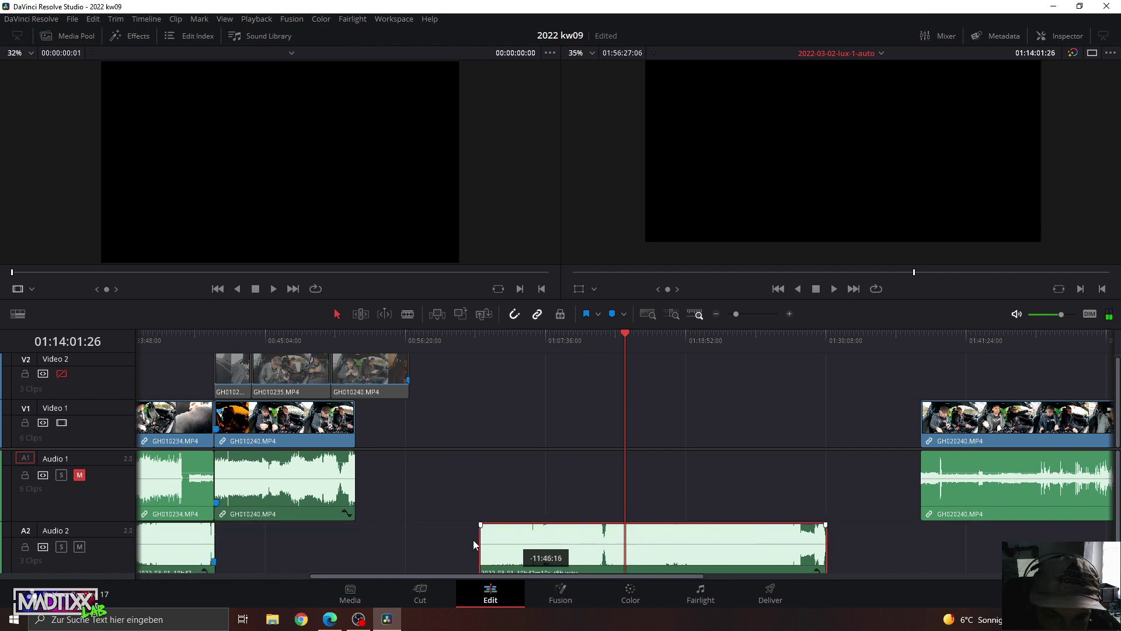
left_click(198, 342)
left_click_drag(735, 313, 747, 314)
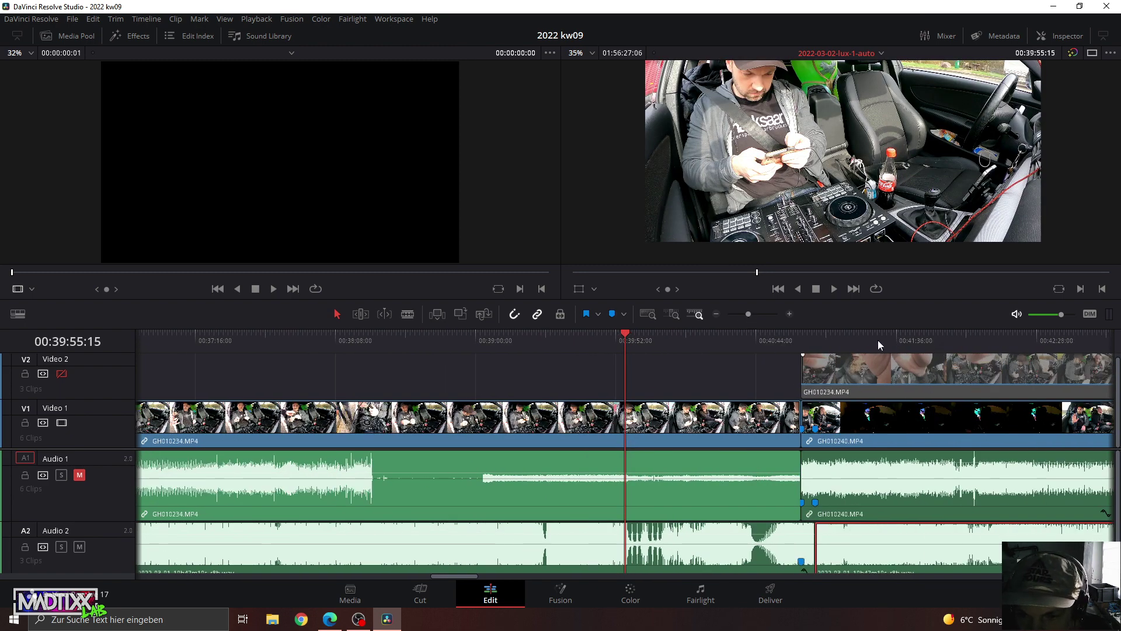
Play across the audio join from 00:40:55 to 00:41:04:06 to hear the mix.
left_click(831, 334)
left_click_drag(752, 309, 758, 312)
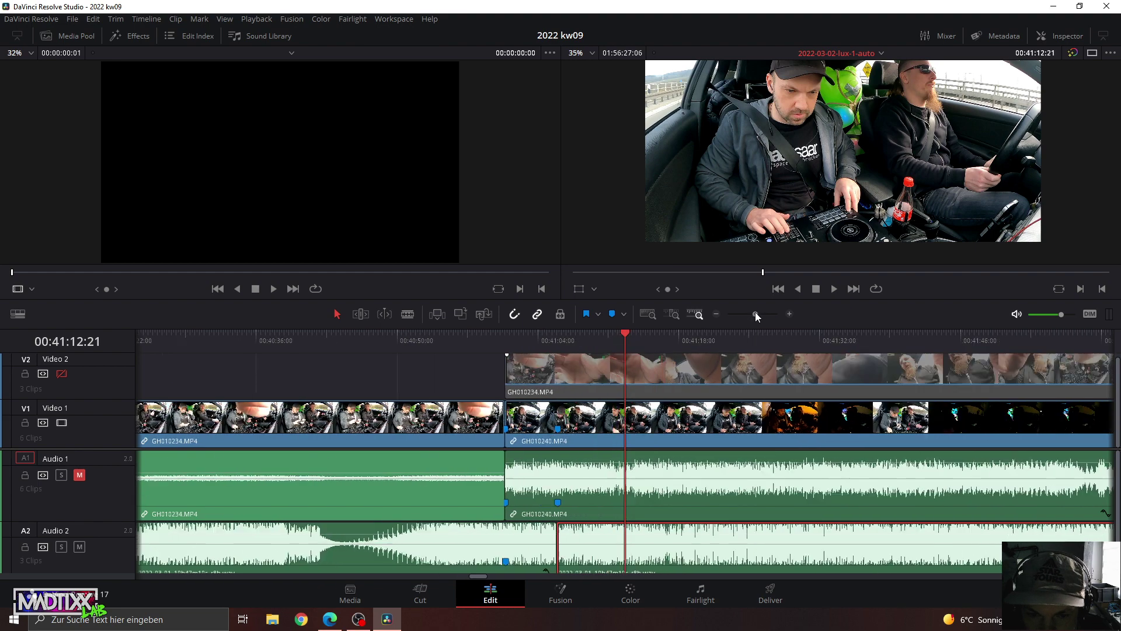
left_click(350, 338)
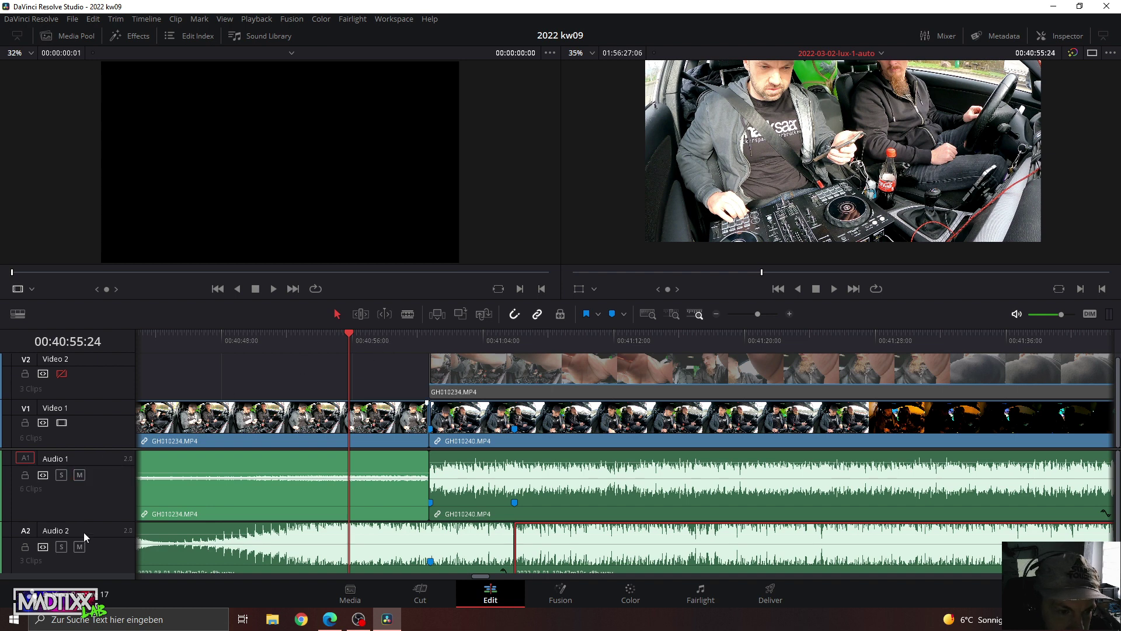
key("space")
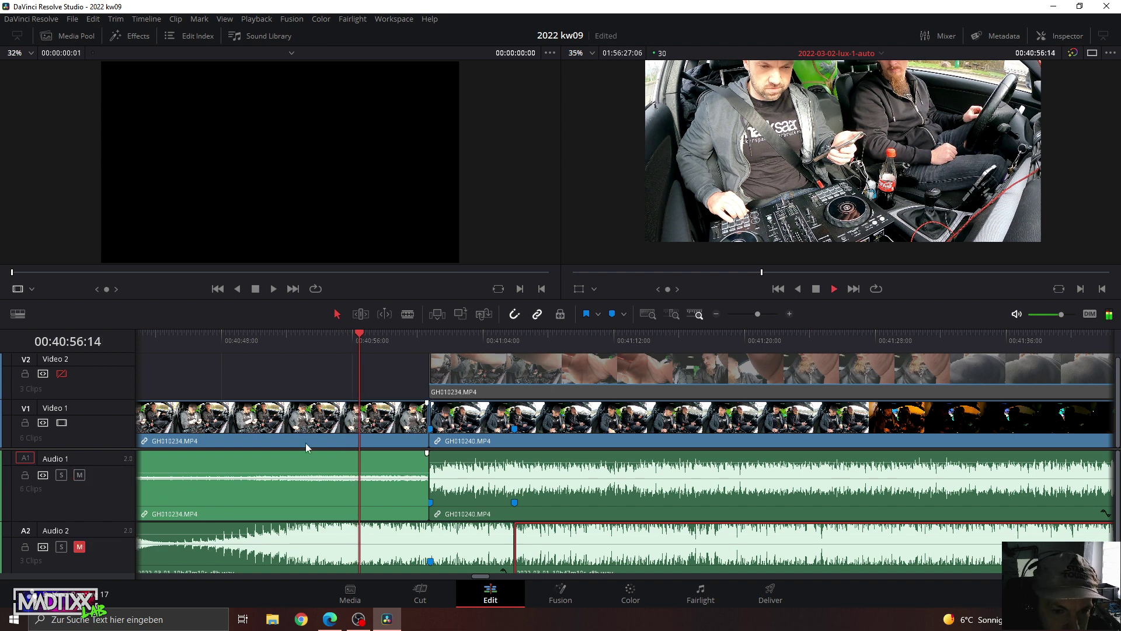
left_click(408, 337)
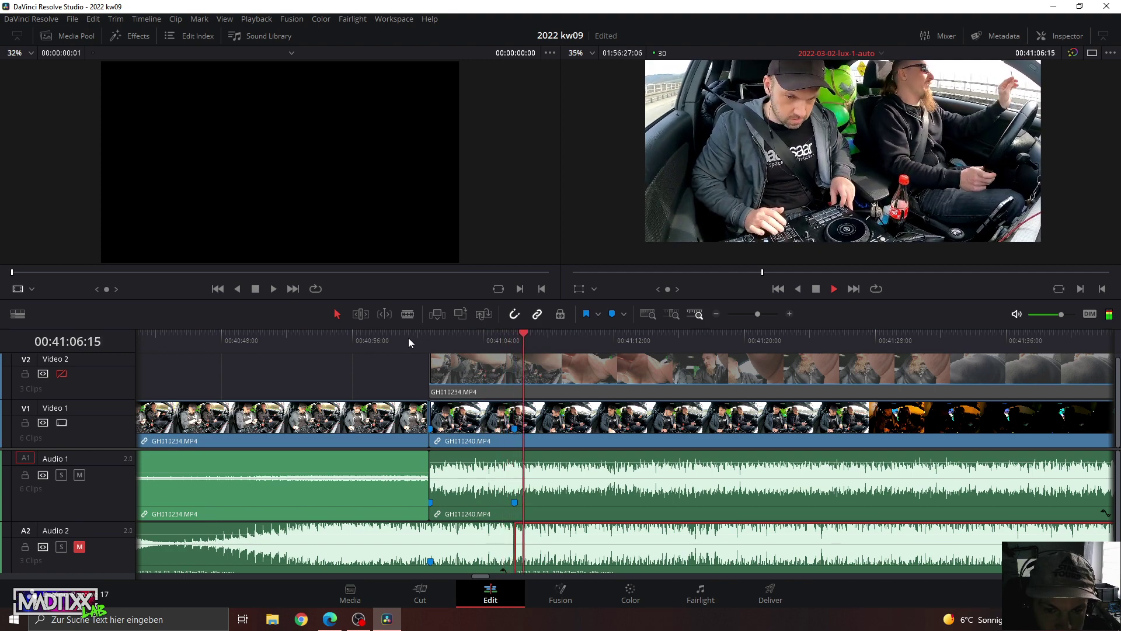
left_click(408, 337)
left_click(480, 347)
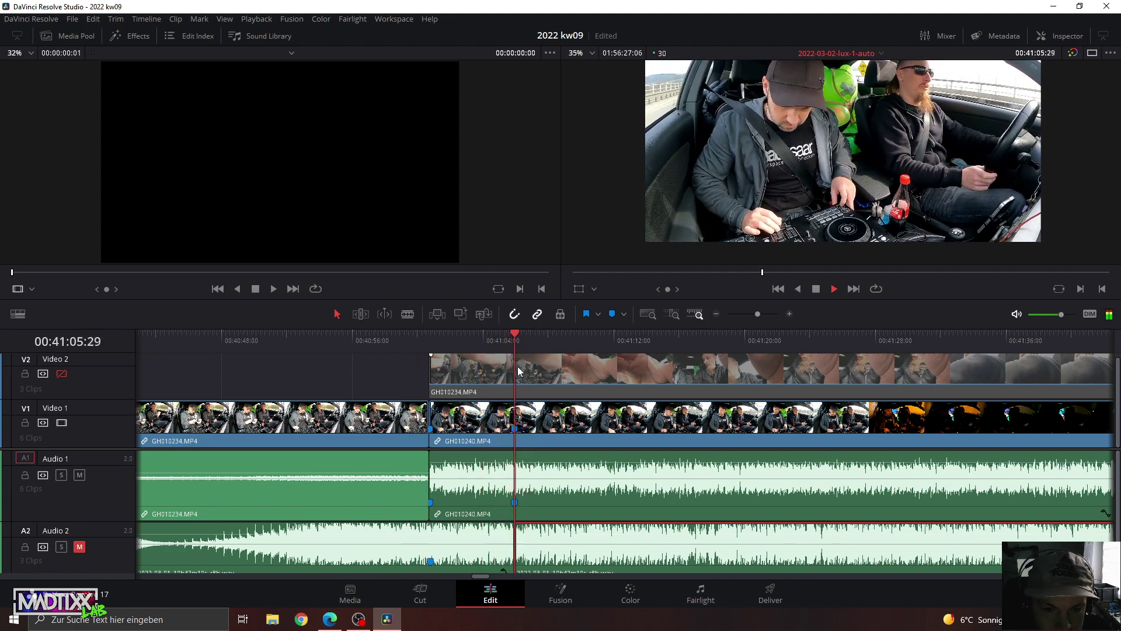
key("space")
left_click(485, 344)
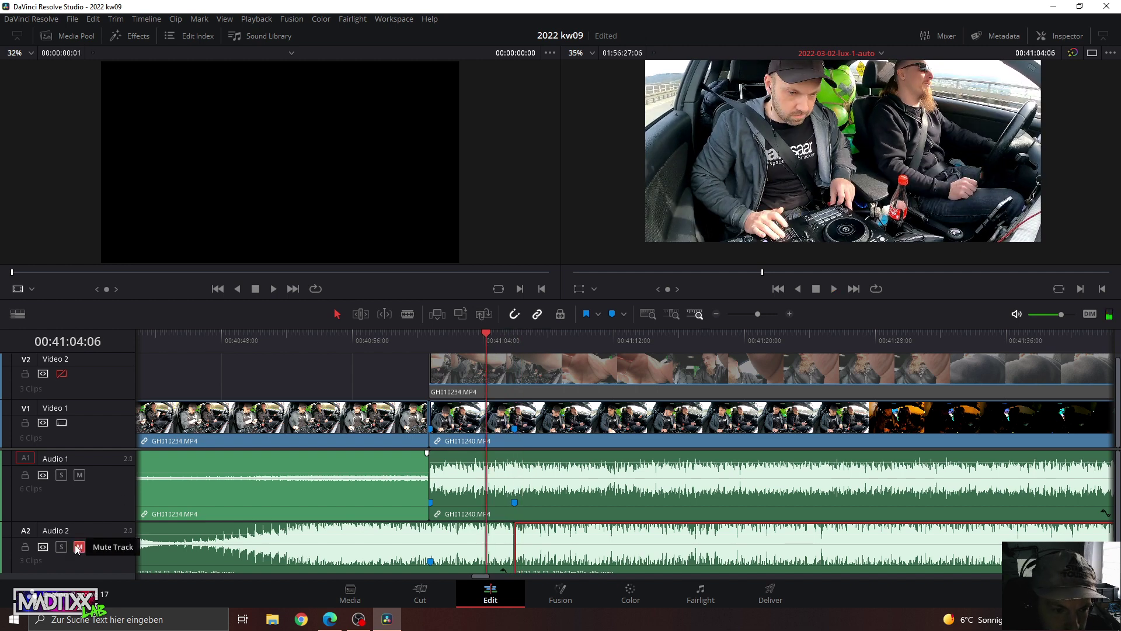
key("space")
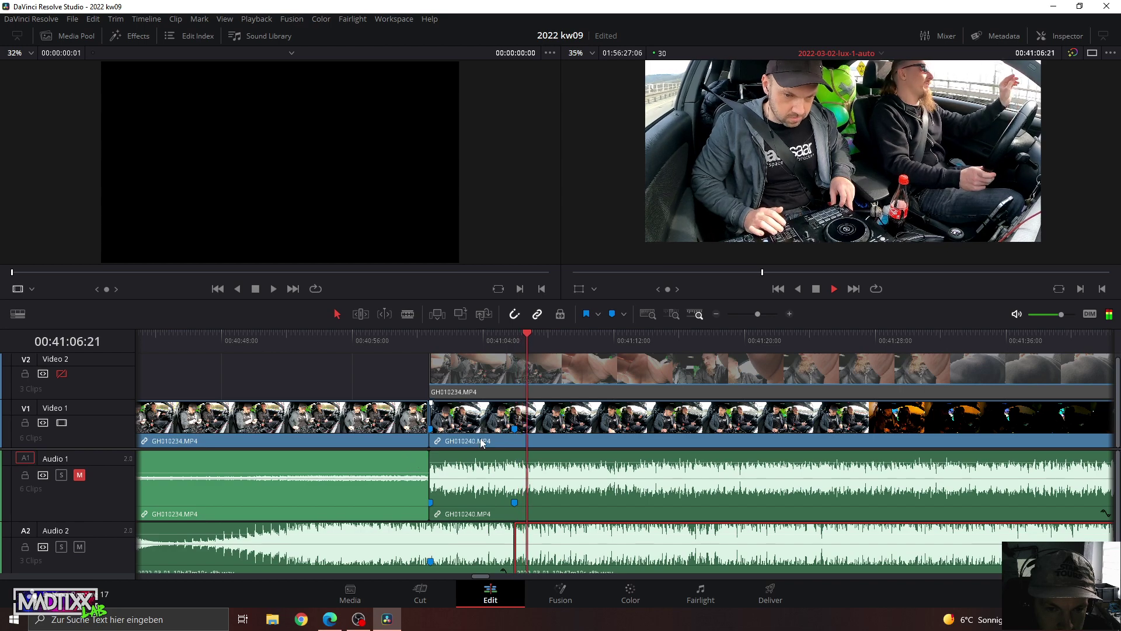
Trim the later Audio 2 clip's start and slide it left to close the gap.
left_click_drag(758, 314, 765, 314)
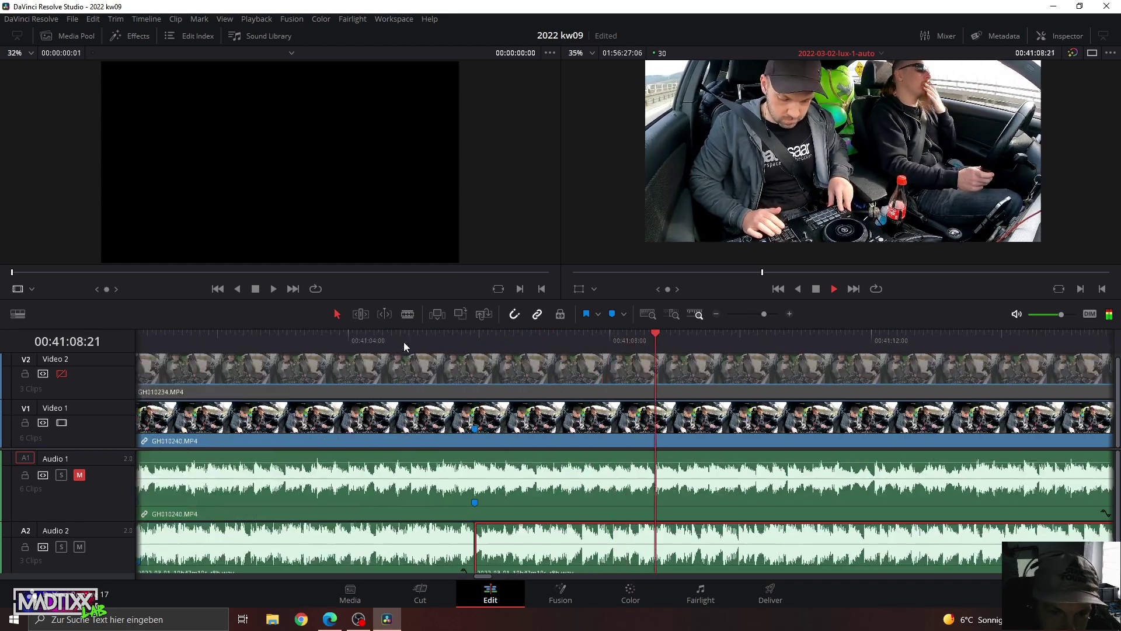
left_click(379, 337)
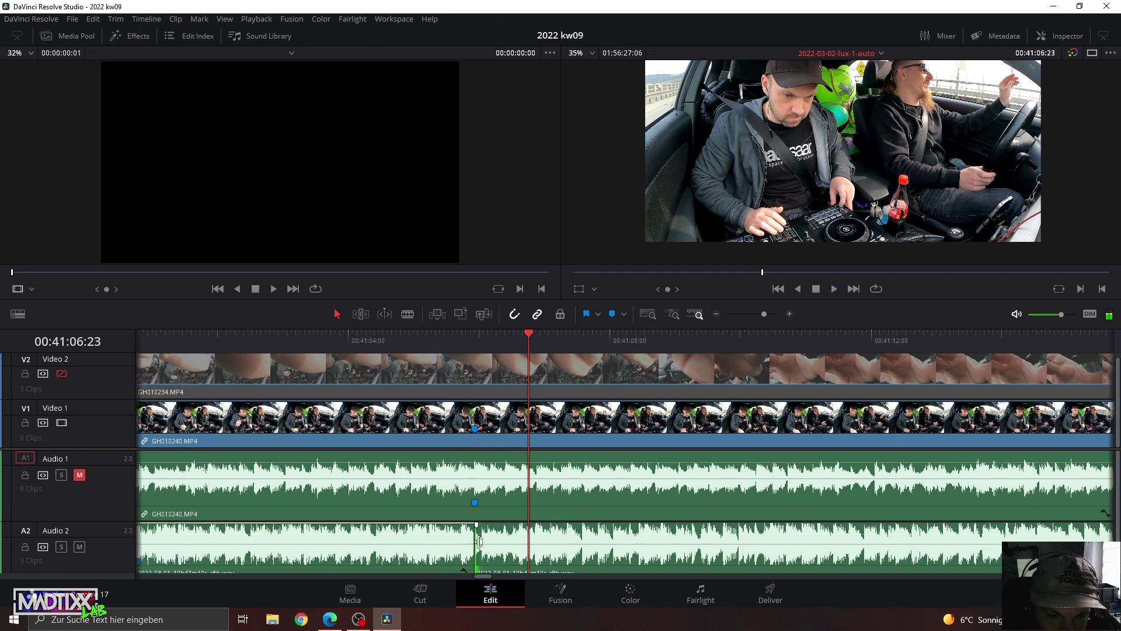
mouse_move(480, 541)
left_mouse_down()
mouse_move(514, 557)
mouse_move(491, 553)
left_mouse_up()
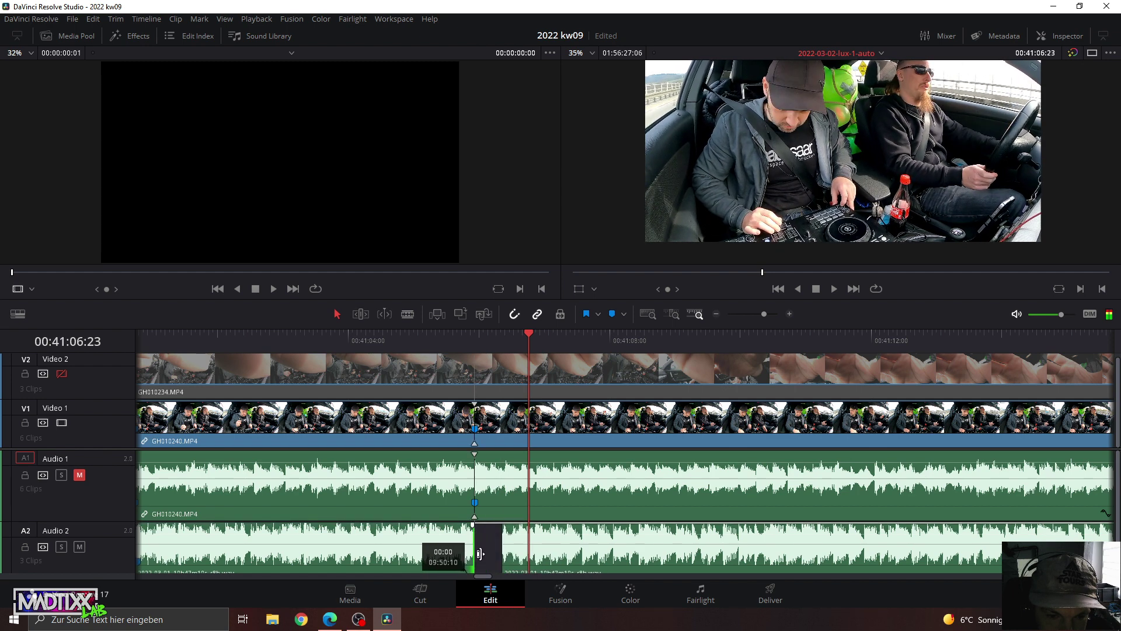
left_click_drag(490, 553, 481, 552)
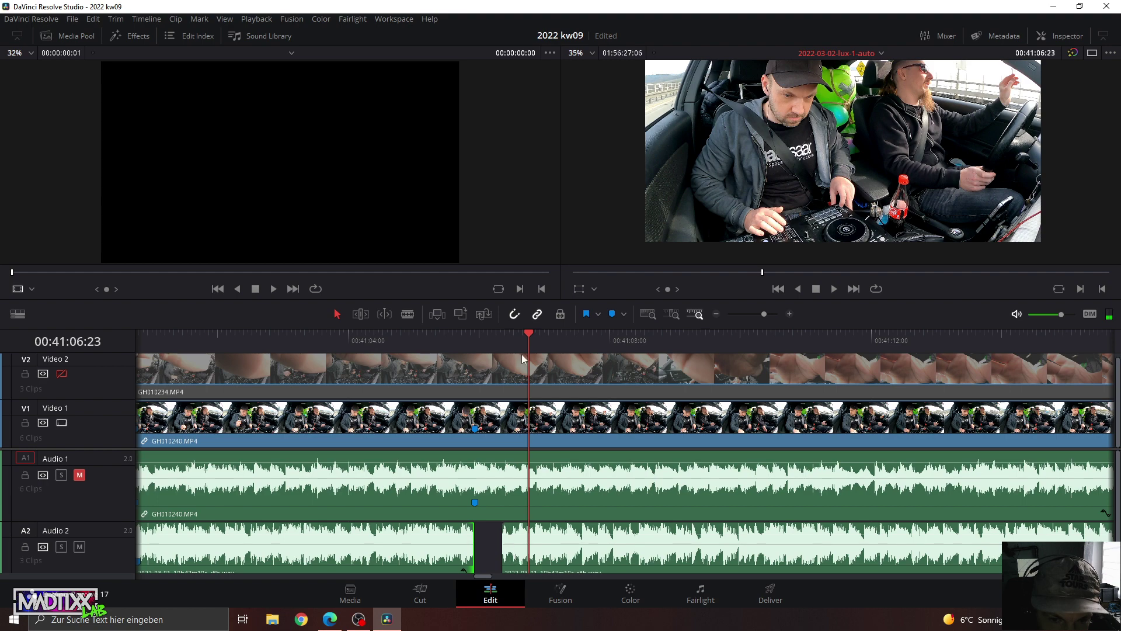
left_click(500, 337)
left_click(500, 337)
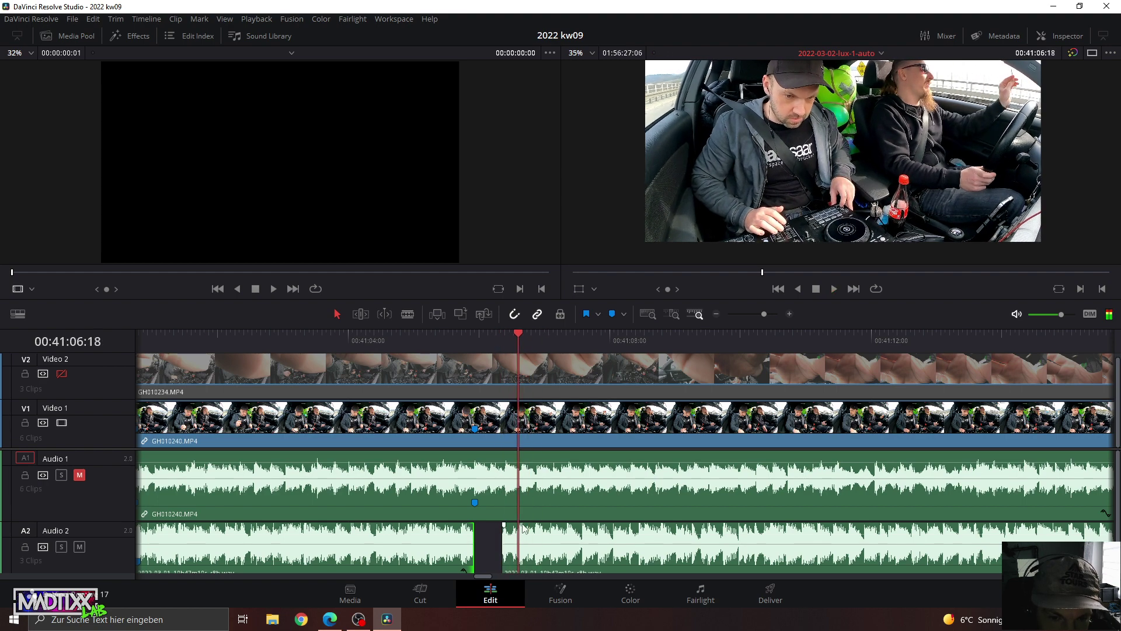
left_click_drag(534, 551, 505, 552)
key("/")
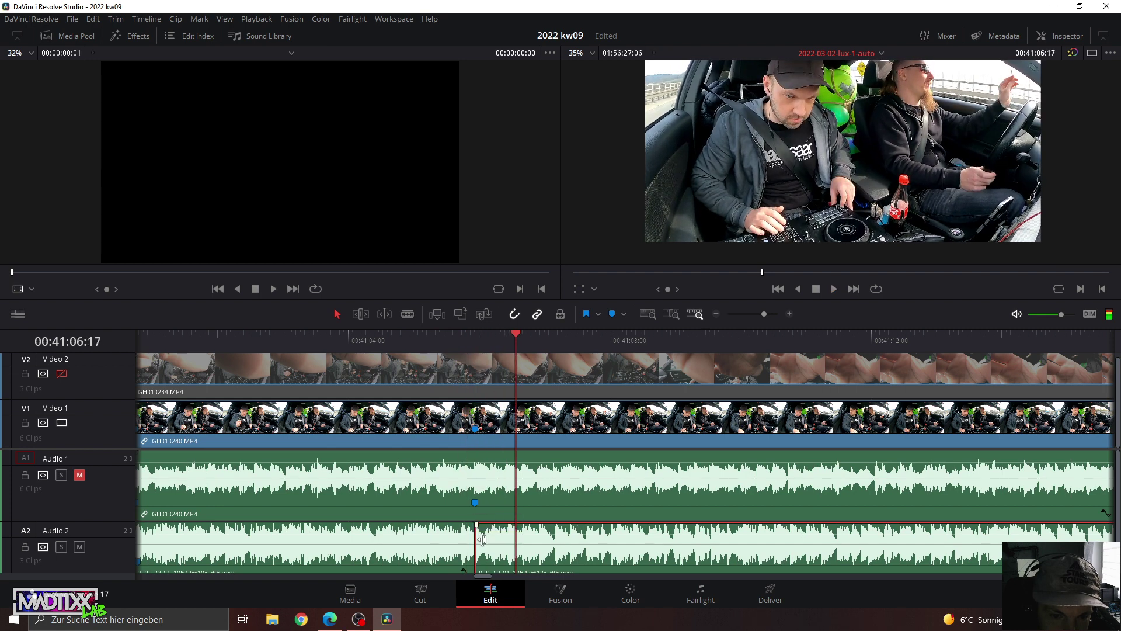
Move the Audio 2 edit point back two frames and replay across the cut.
left_click_drag(482, 540, 487, 547)
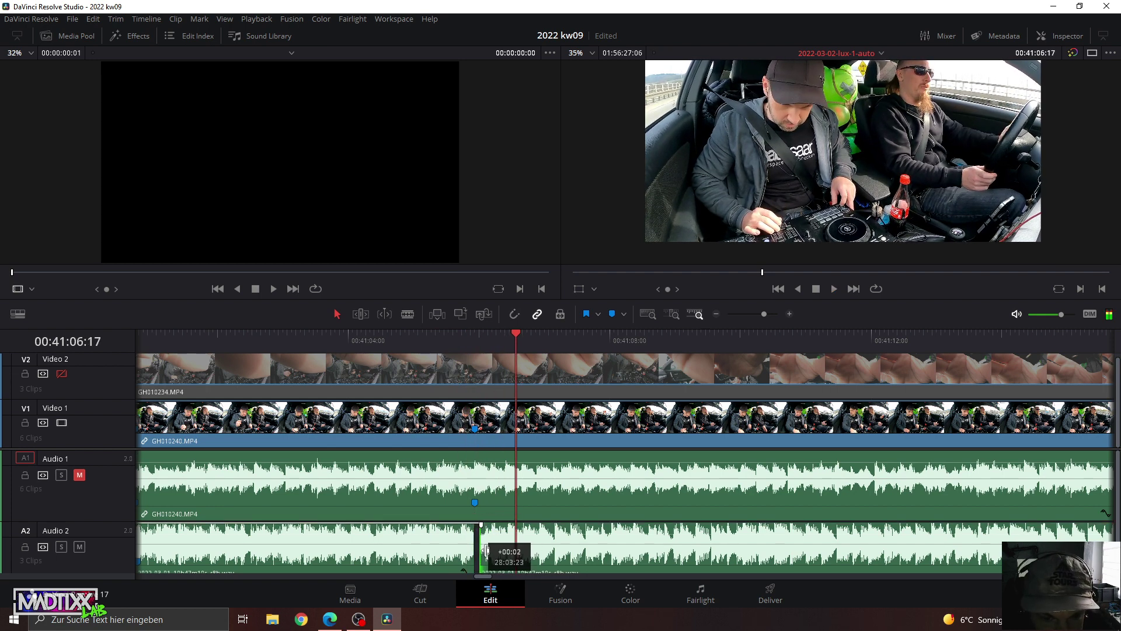
left_click_drag(488, 547, 481, 546)
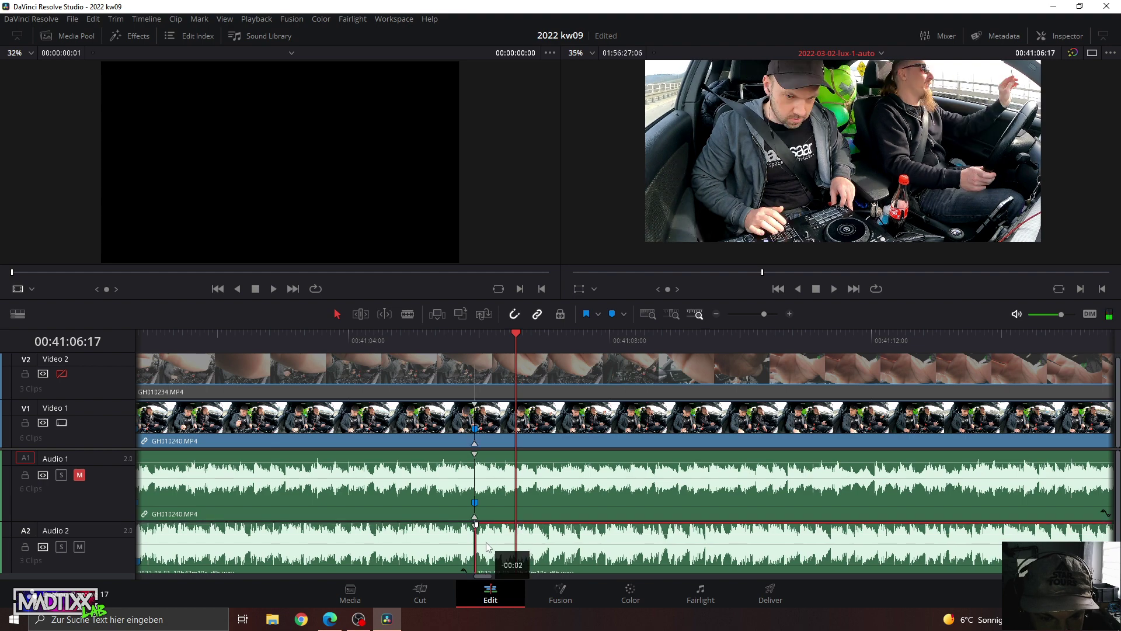
left_click(409, 338)
key("space")
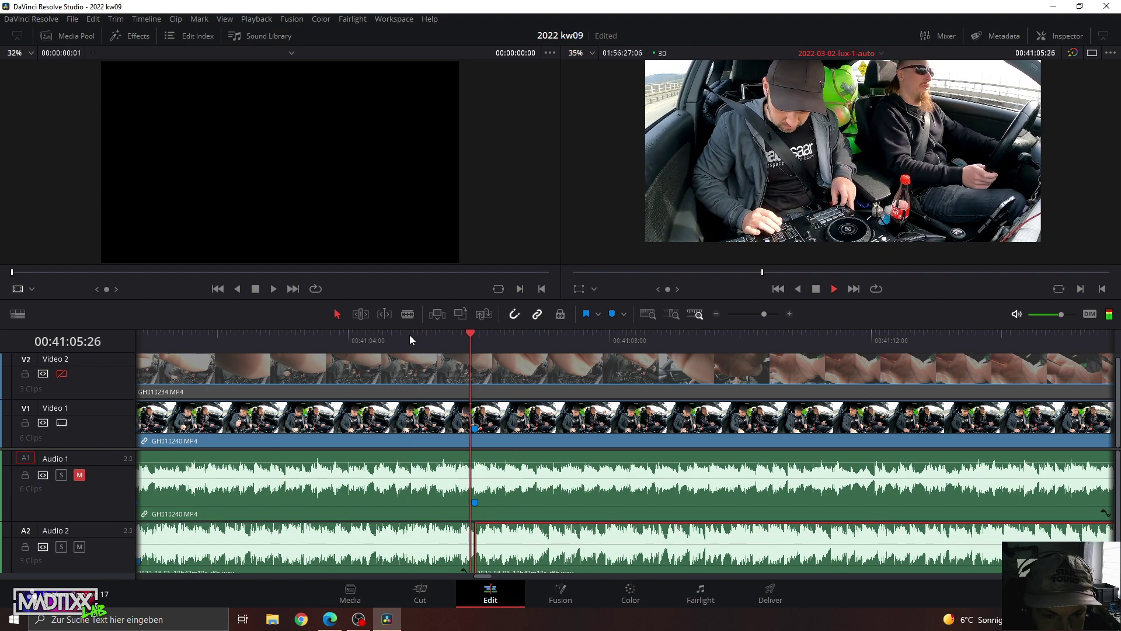
left_click(409, 334)
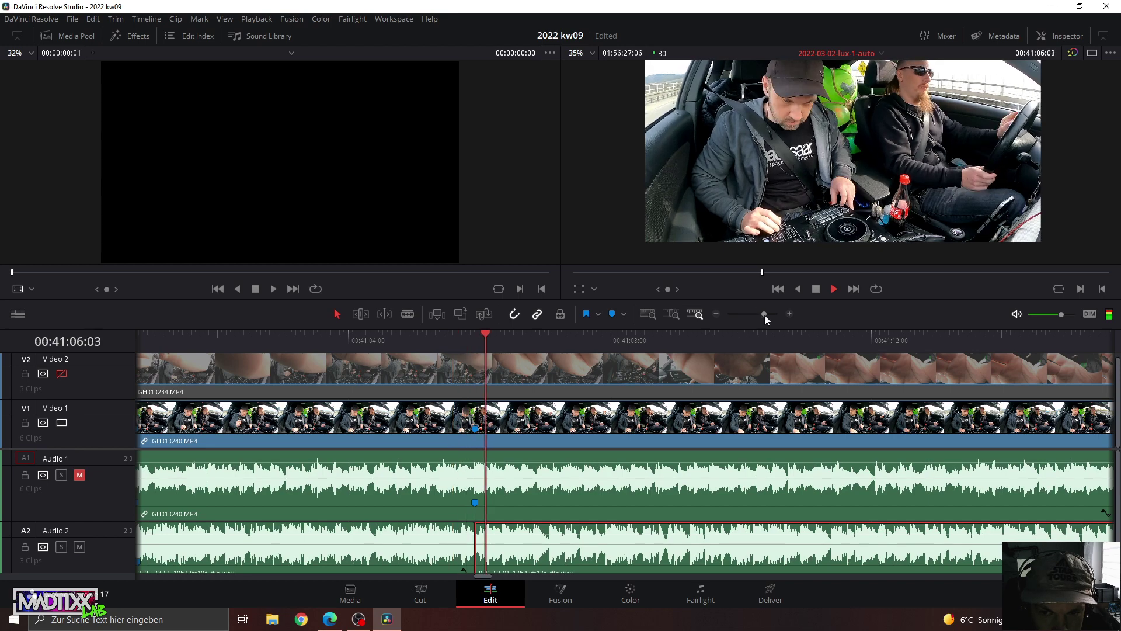
left_click_drag(764, 314, 769, 315)
key("space")
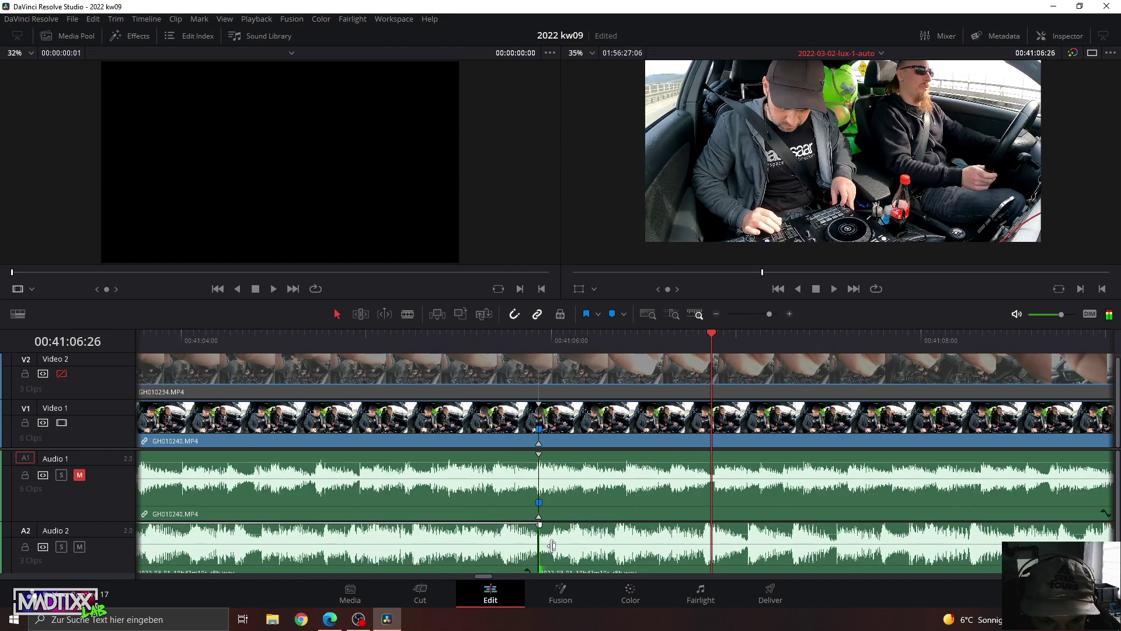
Nudge the Audio 2 edit point again and replay the cut from 00:41:05:03.
left_click_drag(547, 551, 538, 551)
left_click(471, 342)
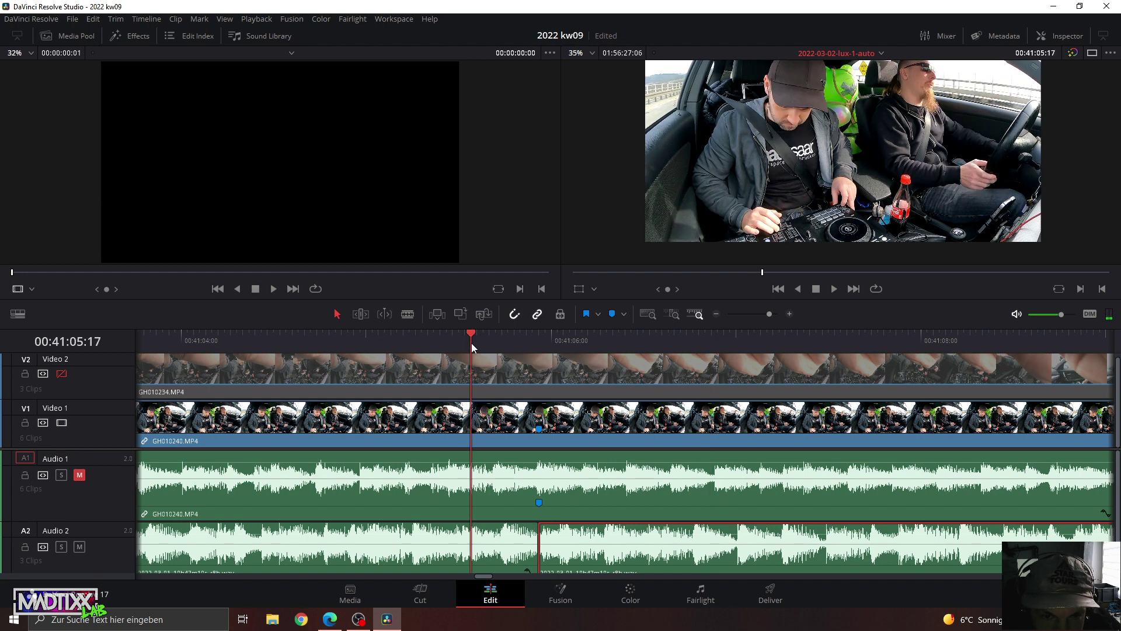
key("space")
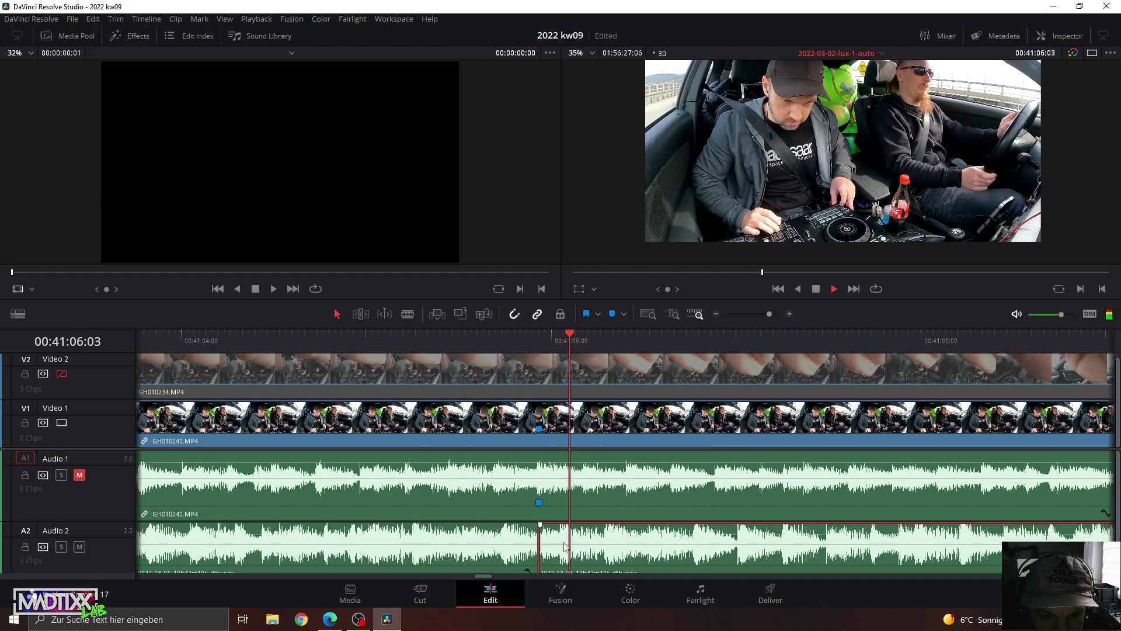
key("space")
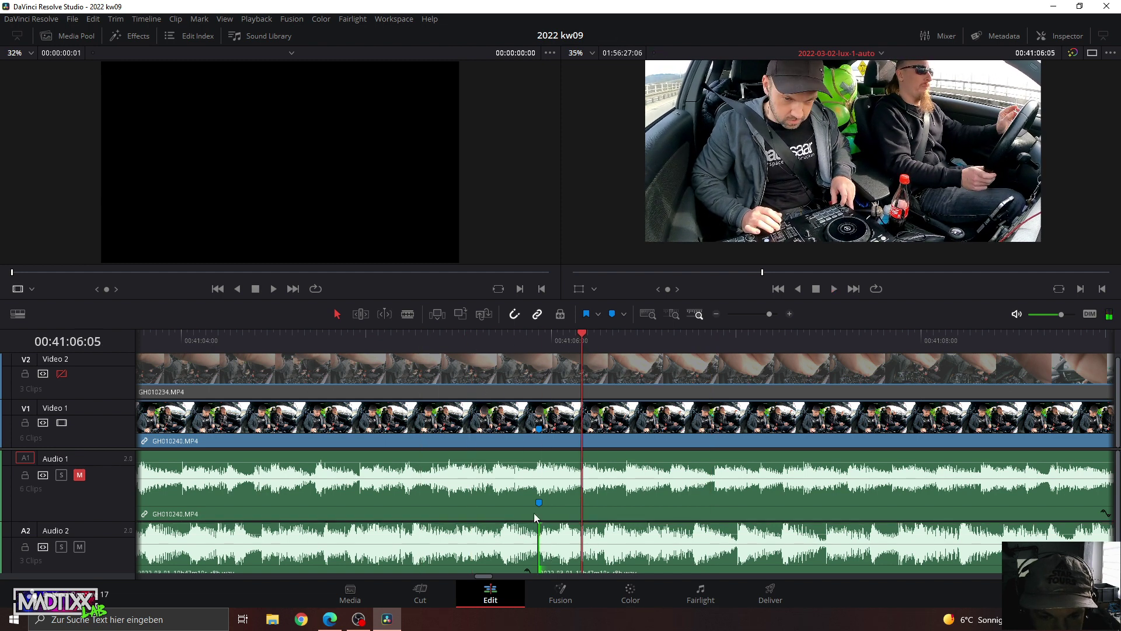
left_click(391, 345)
key("space")
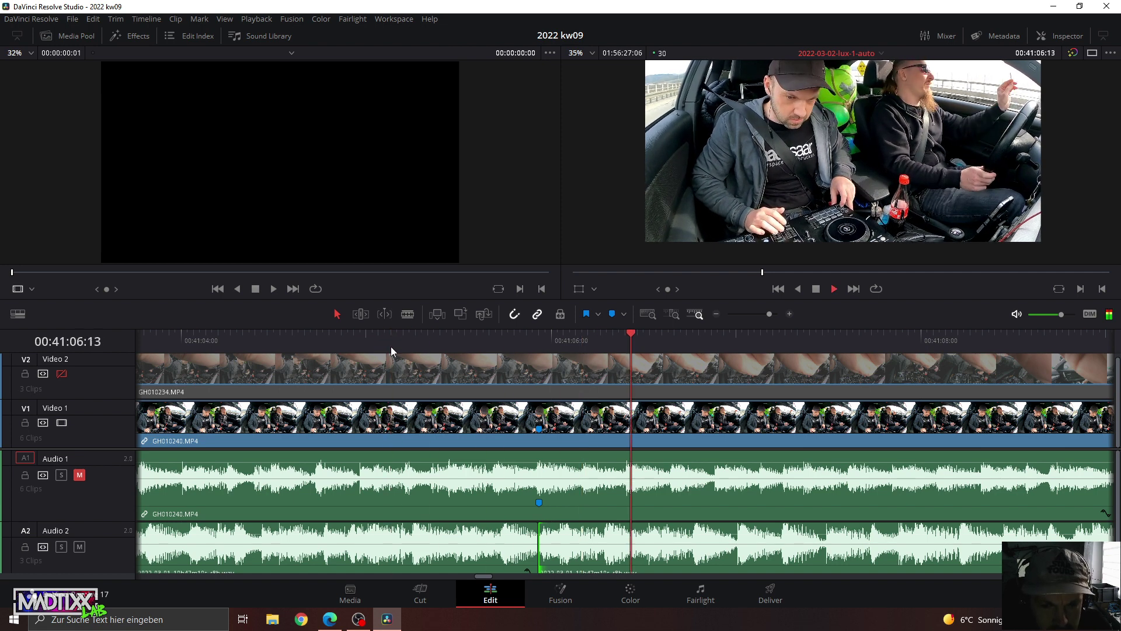
key("space")
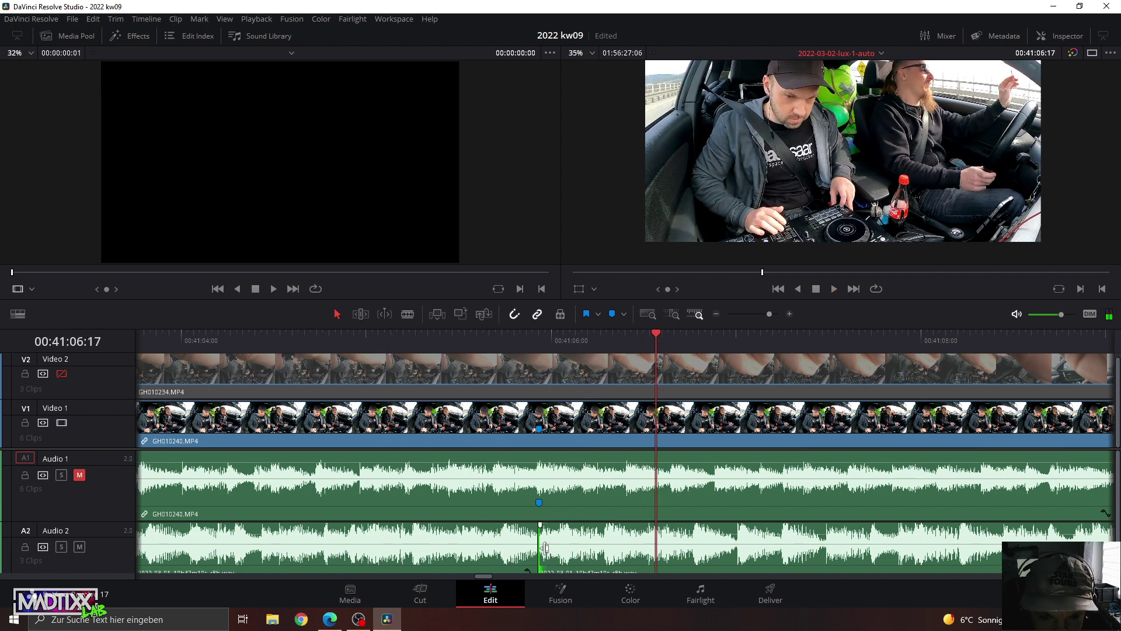
Trim the Audio 2 clip start a few frames later and replay from 00:41:05:12.
mouse_move(545, 548)
left_mouse_down()
mouse_move(604, 553)
mouse_move(562, 546)
left_mouse_up()
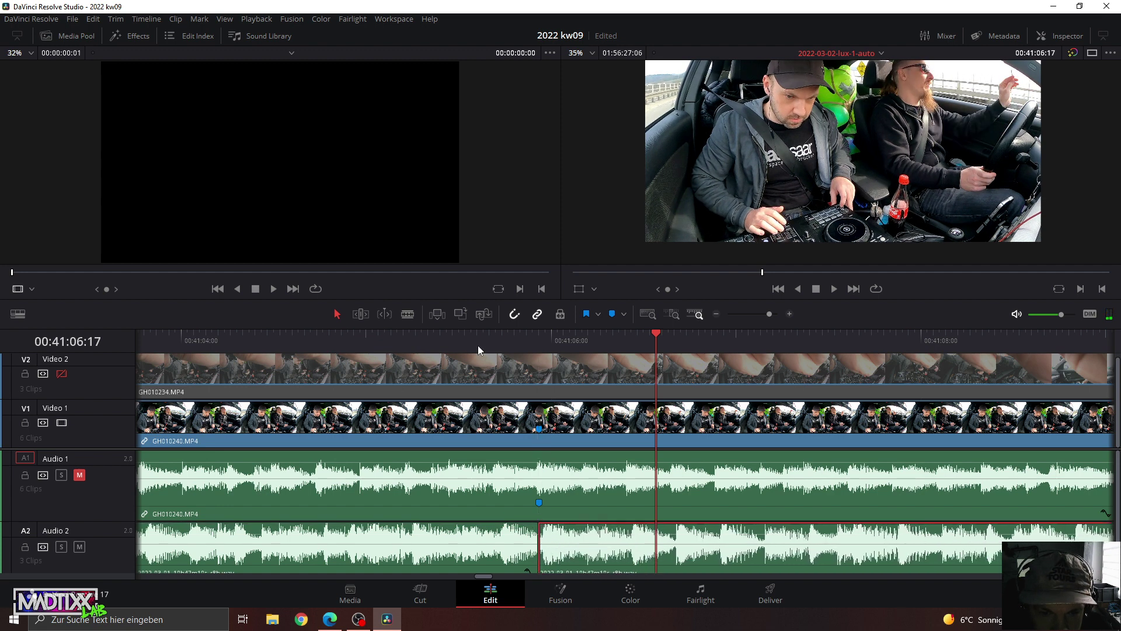
left_click(445, 347)
key("space")
left_click(441, 346)
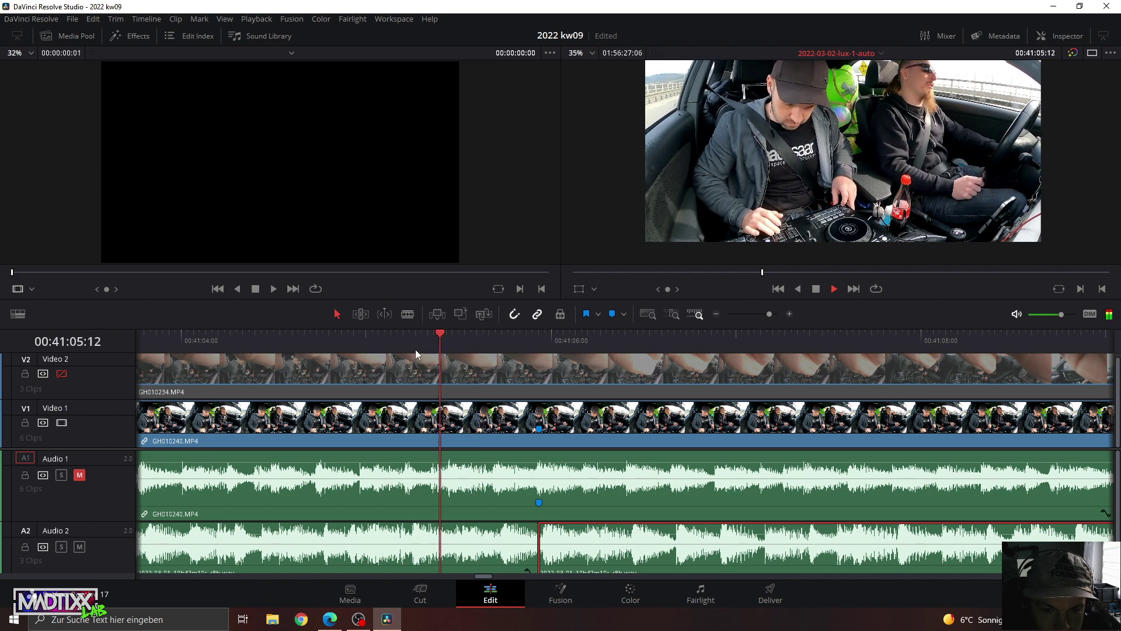
key("space")
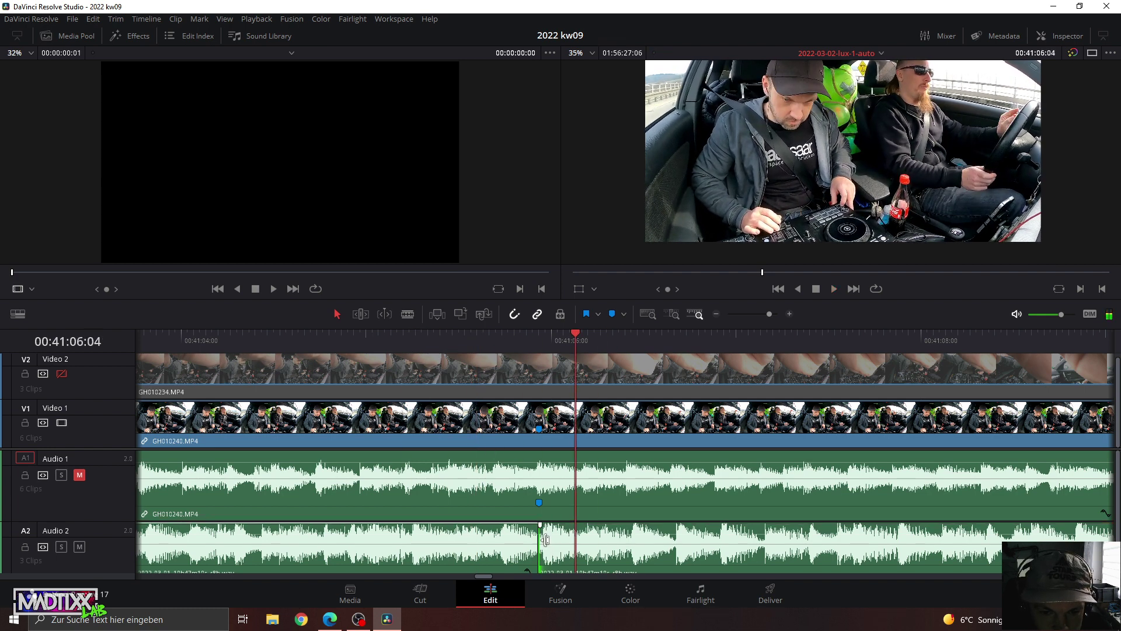
Trim the Audio 2 clip start six frames later and play back the join.
left_click_drag(545, 539, 570, 555)
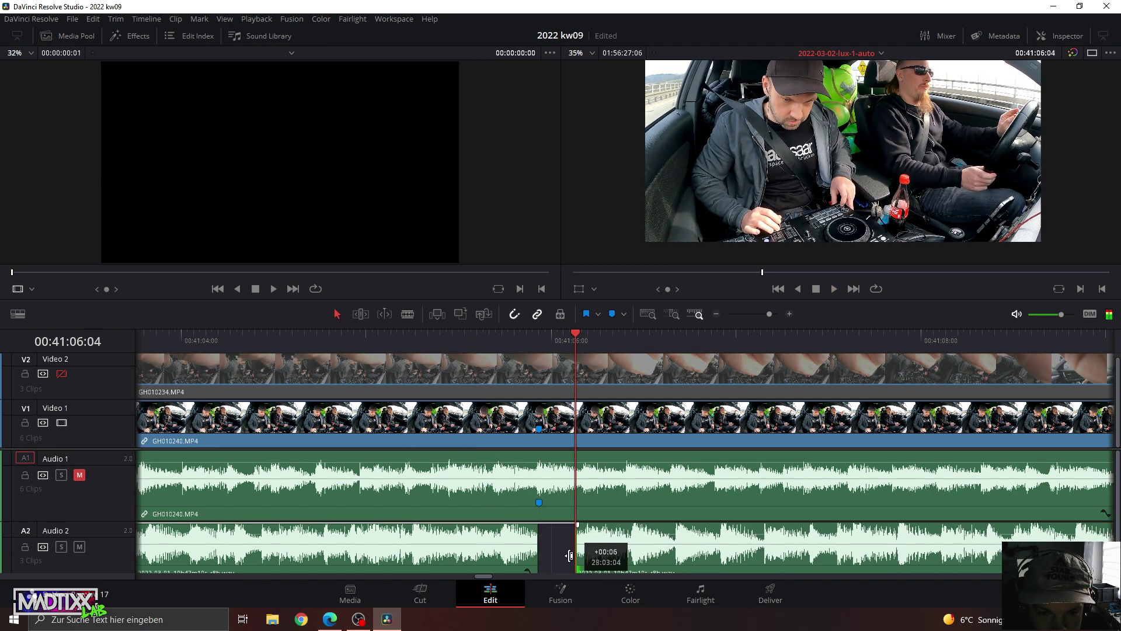
mouse_move(569, 555)
left_mouse_down()
mouse_move(609, 543)
mouse_move(579, 548)
left_mouse_up()
key("slash")
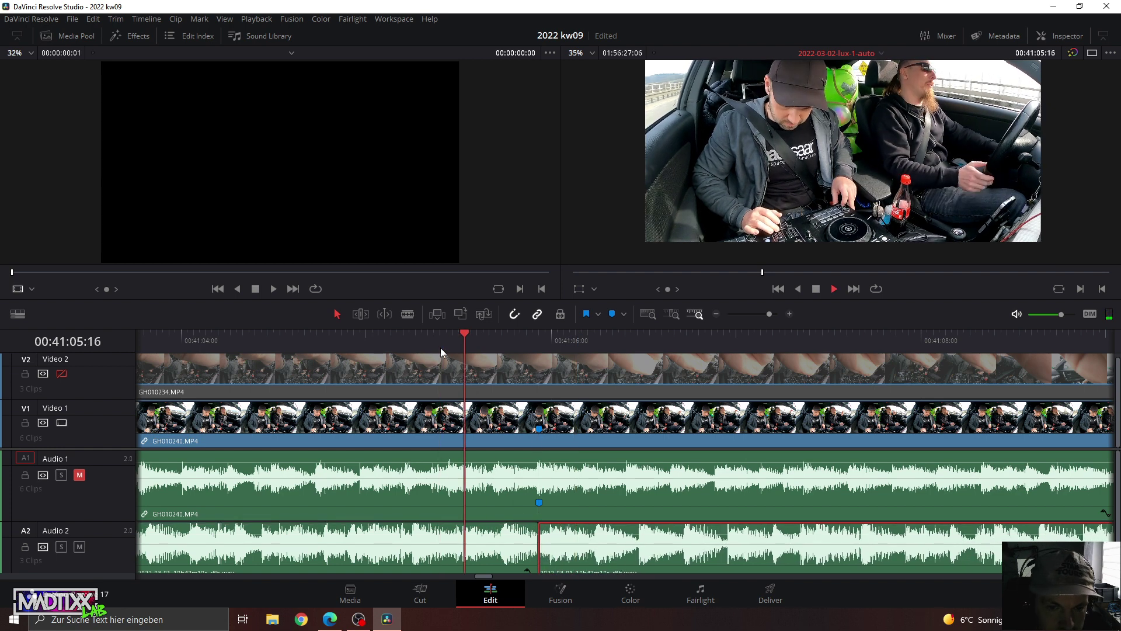
key("slash")
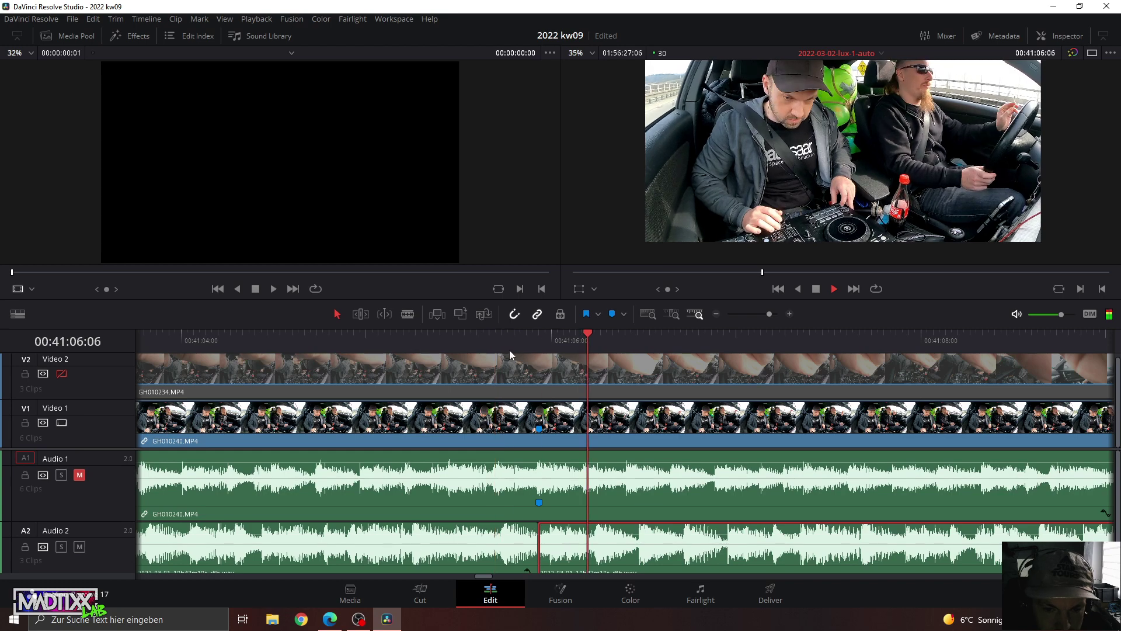
left_click_drag(769, 315, 775, 315)
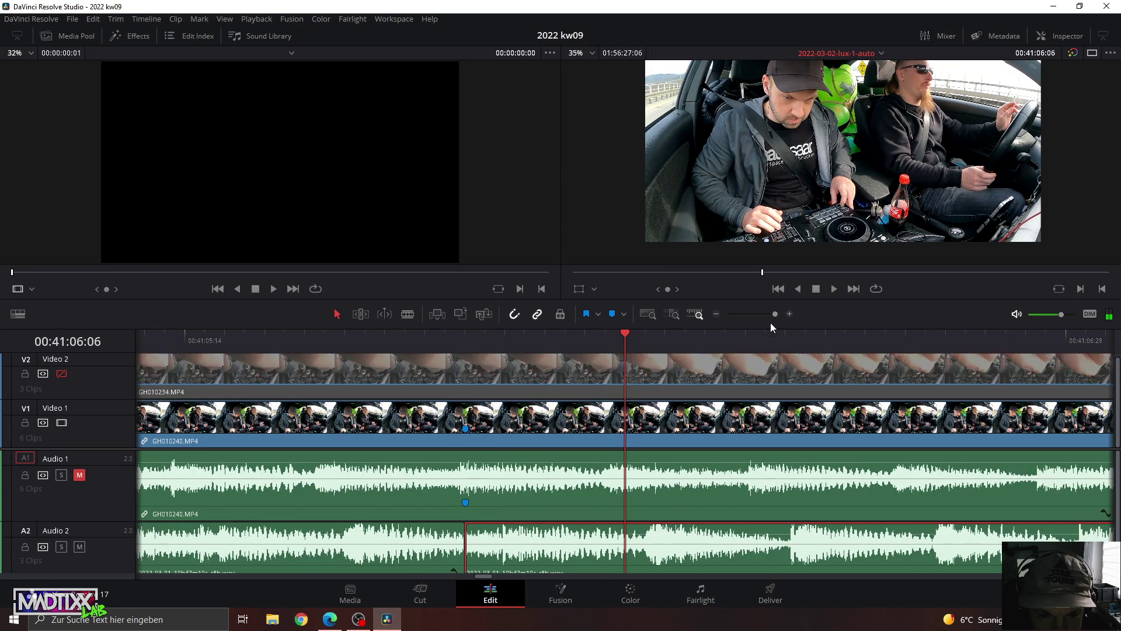
mouse_move(473, 548)
left_mouse_down()
mouse_move(492, 556)
mouse_move(512, 538)
left_mouse_up()
left_click(341, 349)
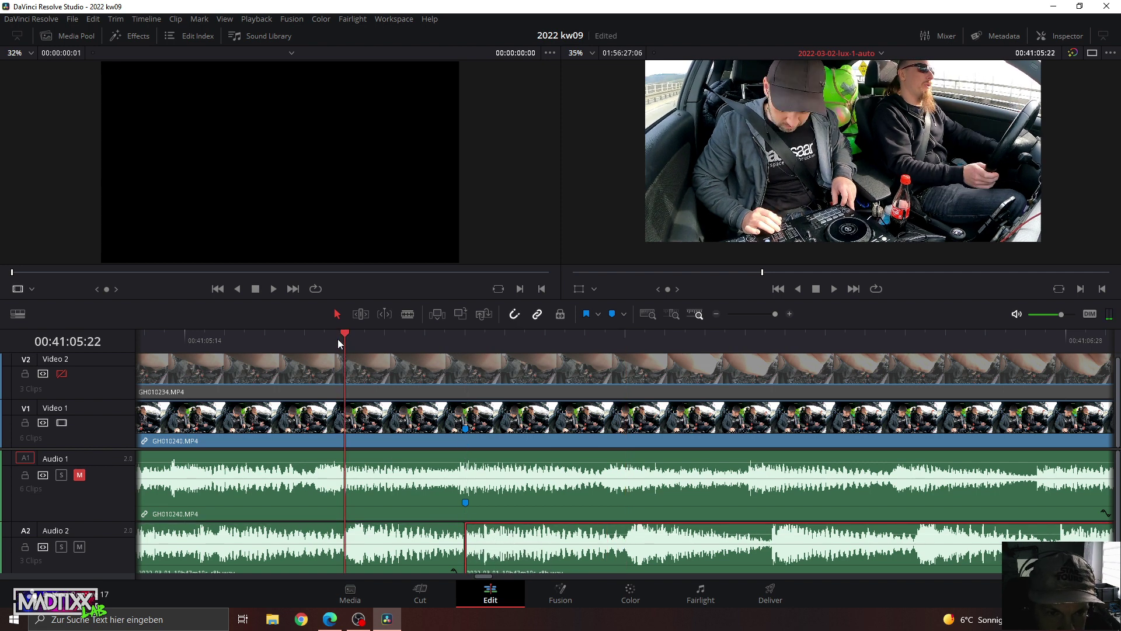
left_click(305, 342)
key("space")
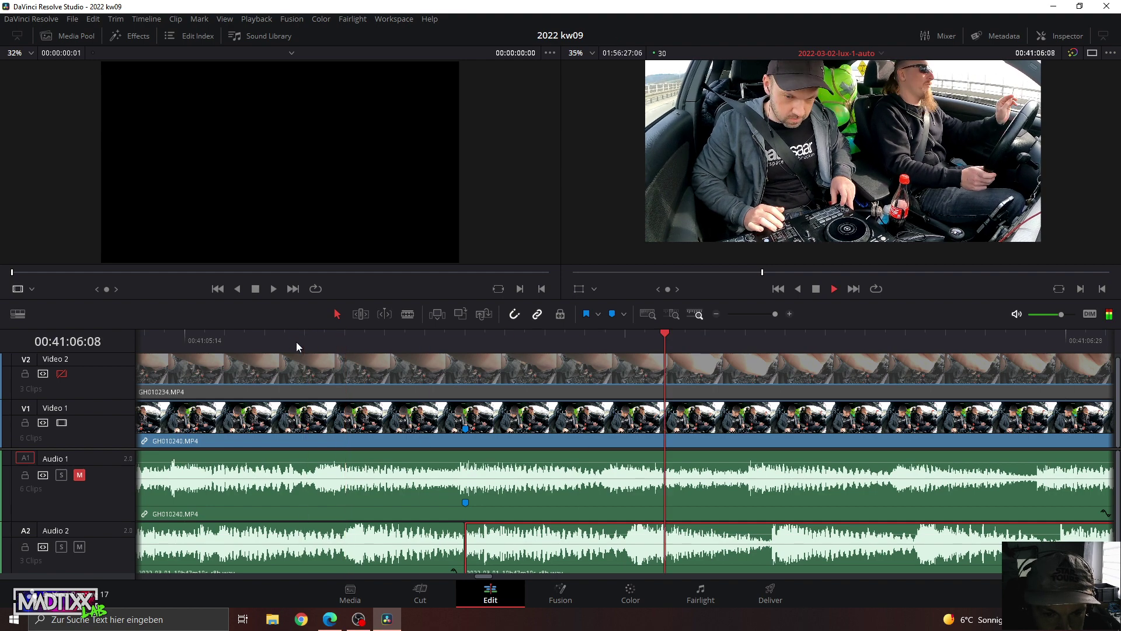
left_click(425, 337)
left_click(761, 314)
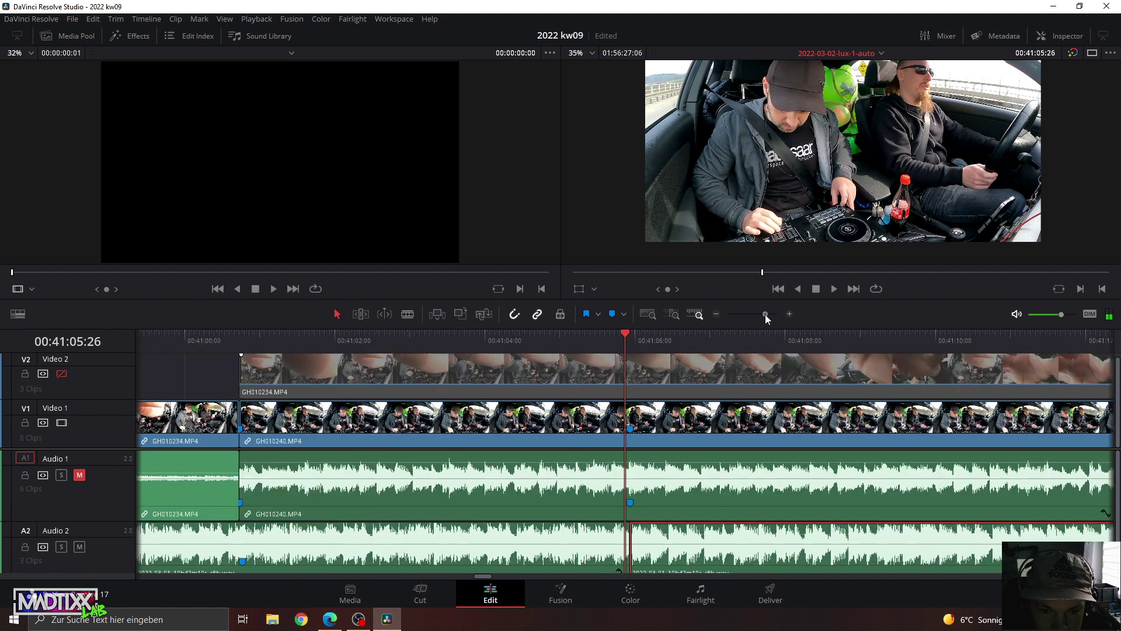
left_click(501, 343)
key("space")
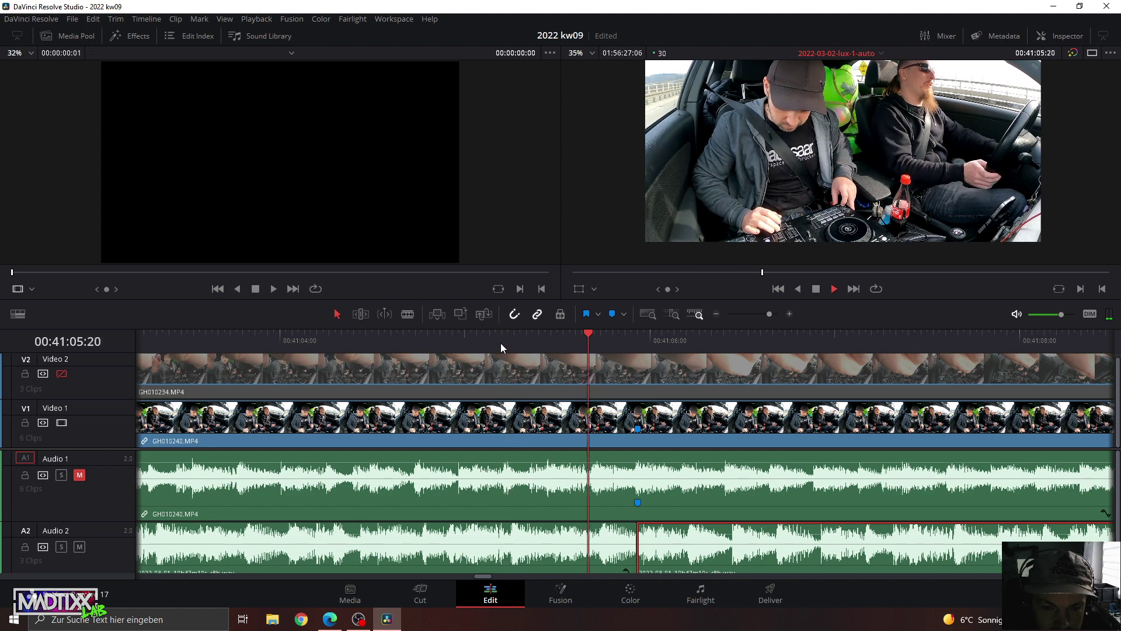
left_click(501, 343)
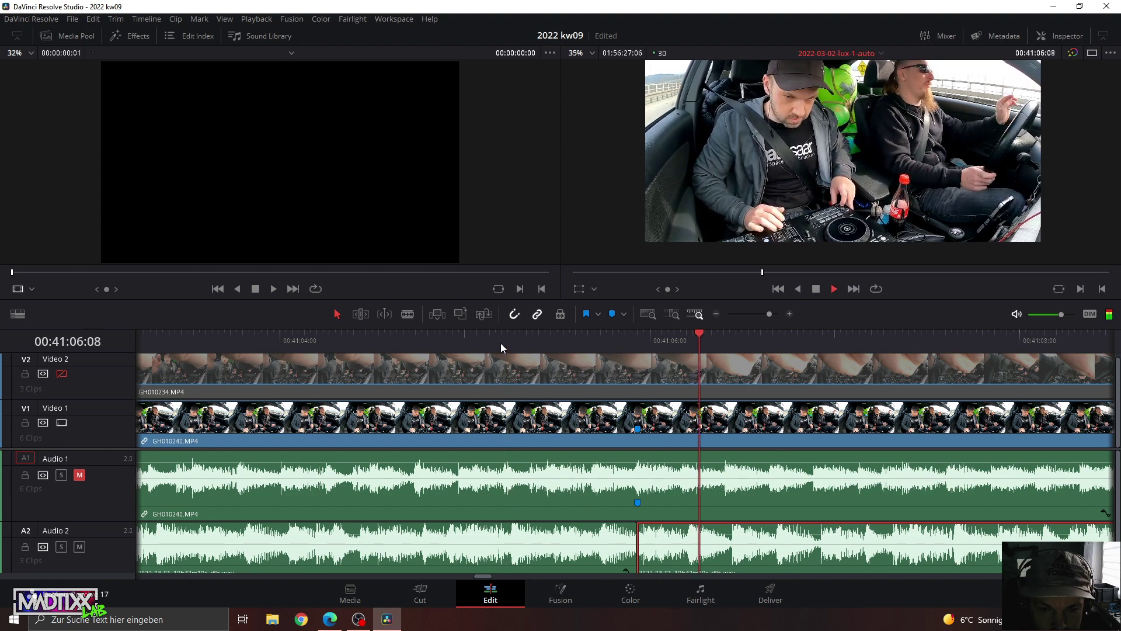
left_click(501, 344)
left_click(397, 332)
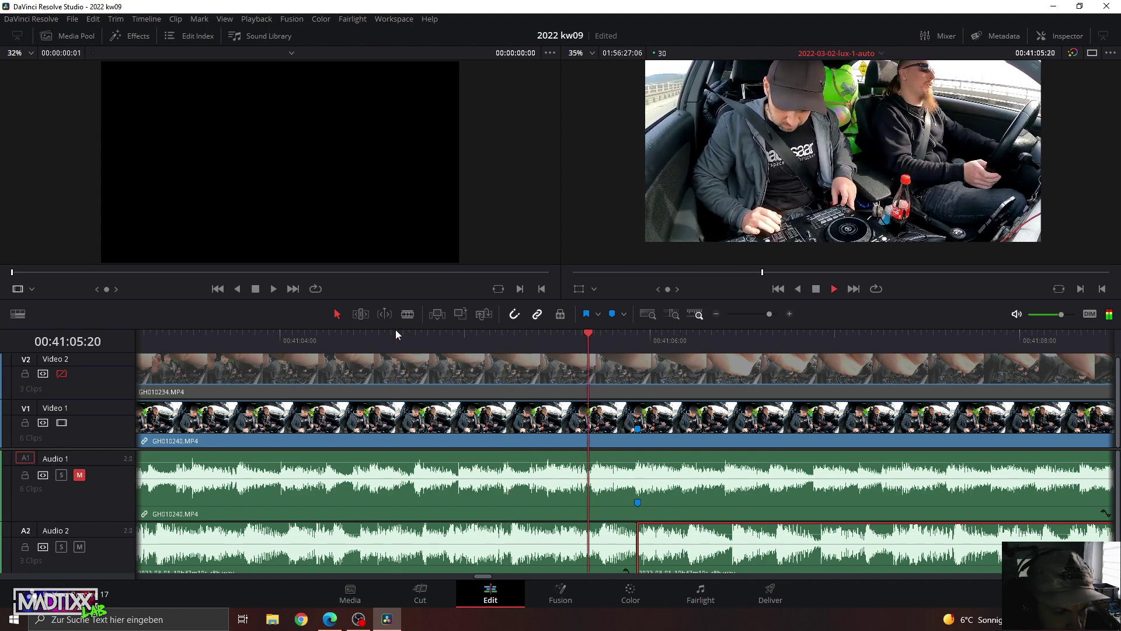
left_click(548, 336)
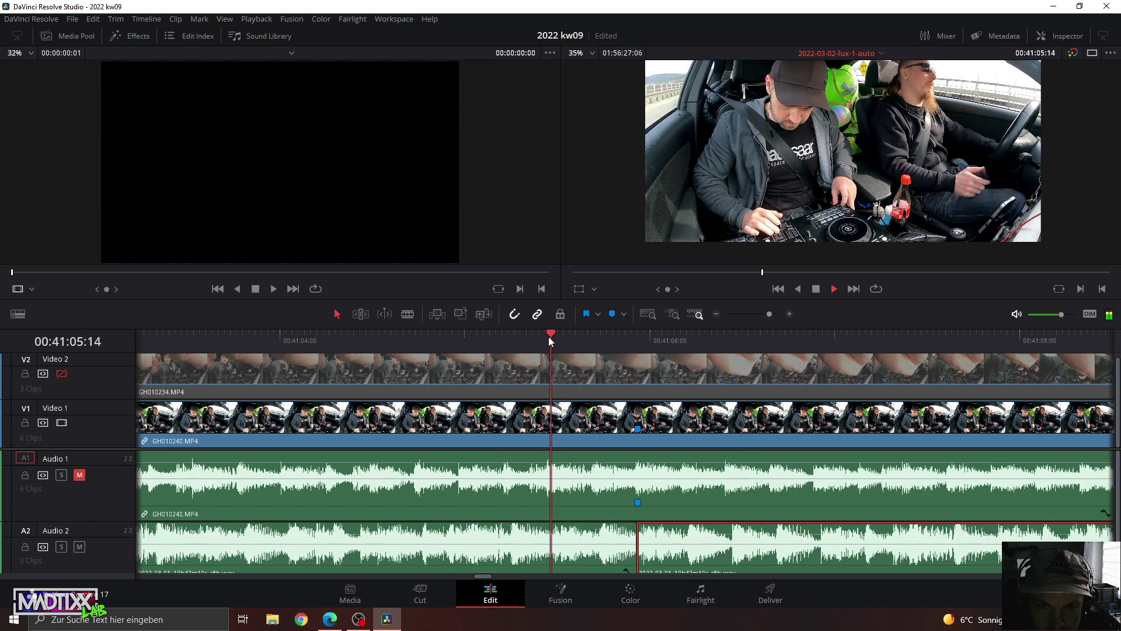
left_click(549, 336)
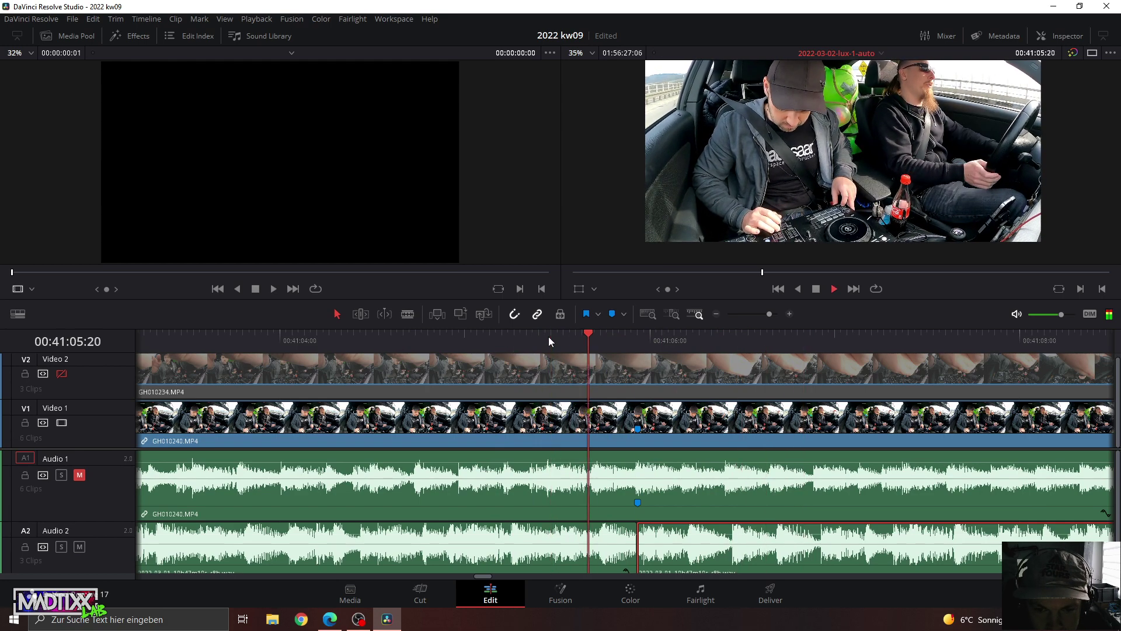
left_click(549, 336)
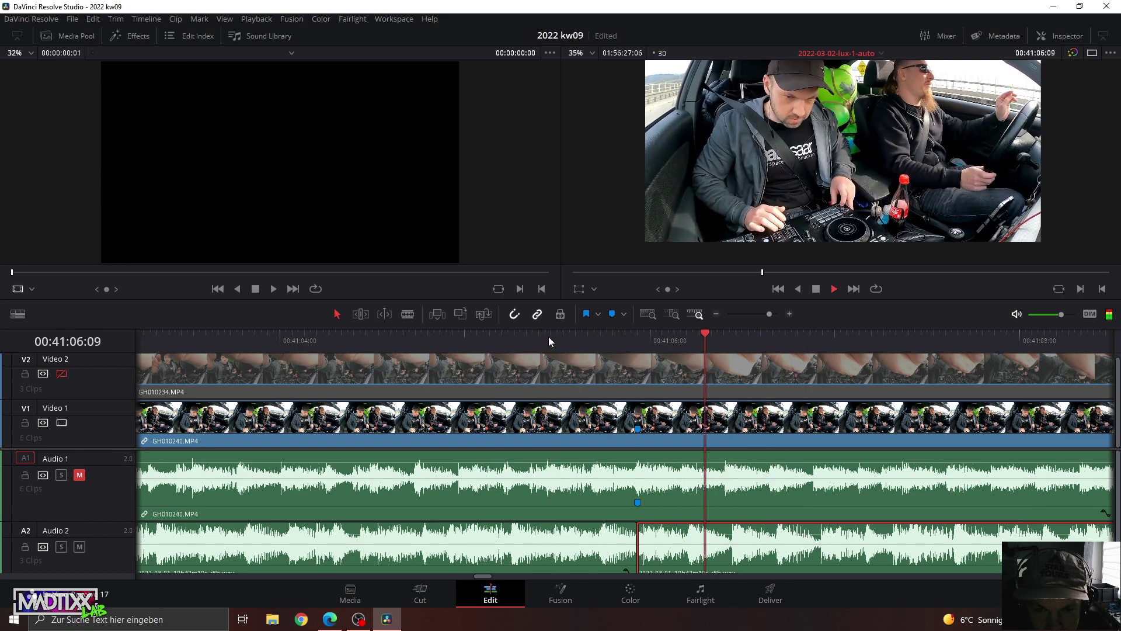
key("space")
left_click(675, 341)
left_click(446, 341)
key("space")
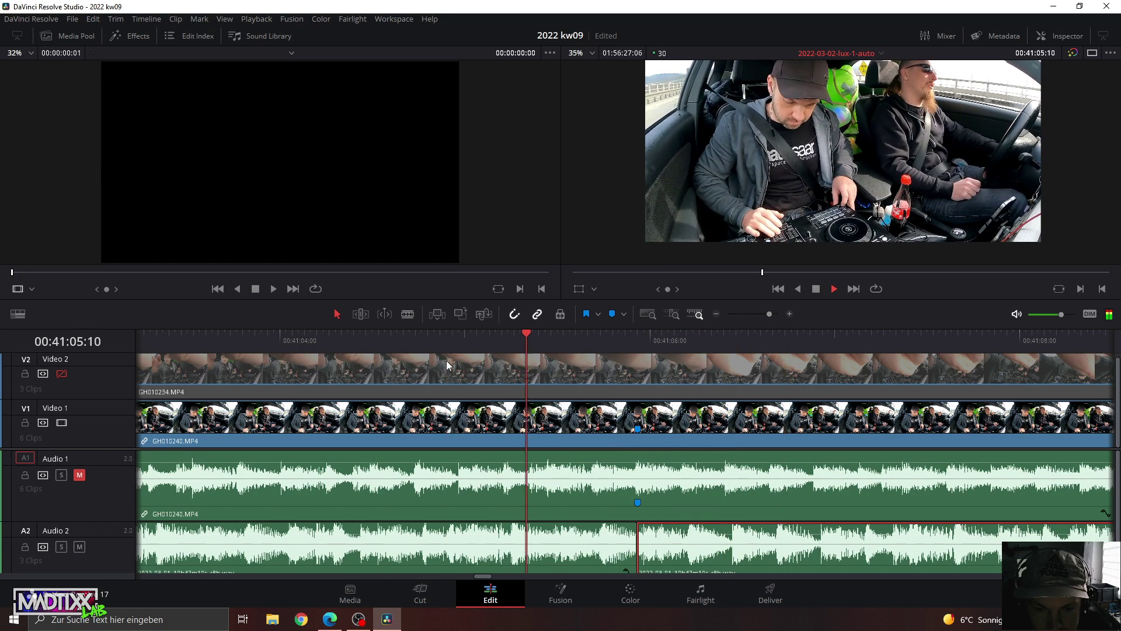
left_click(447, 361)
key("space")
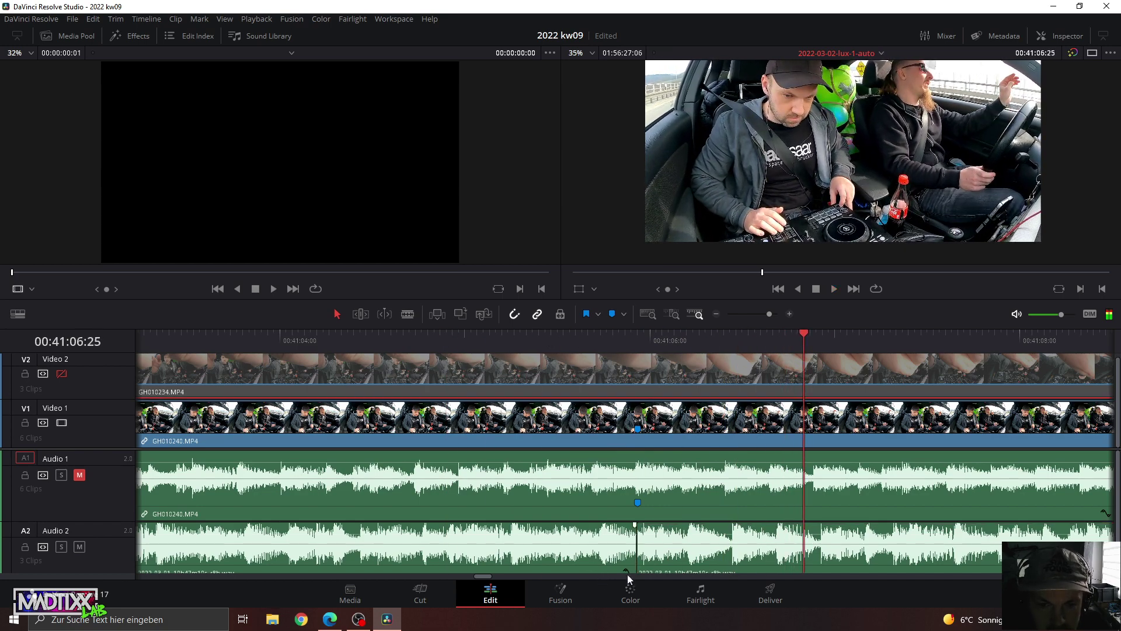
Test-trim 14 frames off the second Audio 2 clip, restore it, and replay from 00:41:04:15.
left_click_drag(640, 547, 734, 562)
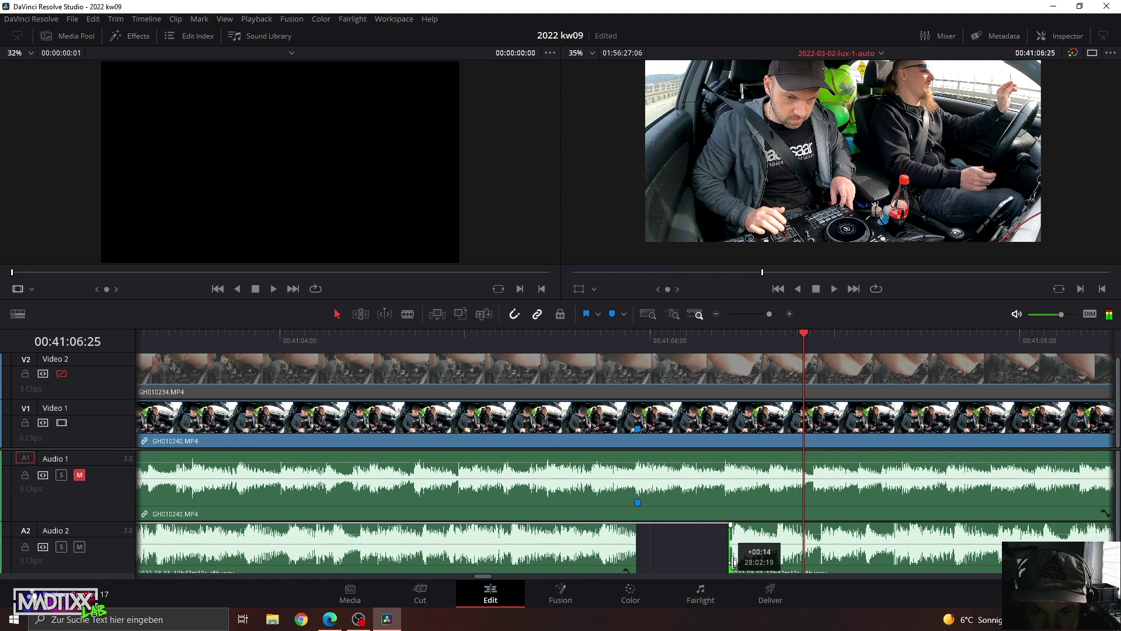
left_click_drag(734, 561, 638, 561)
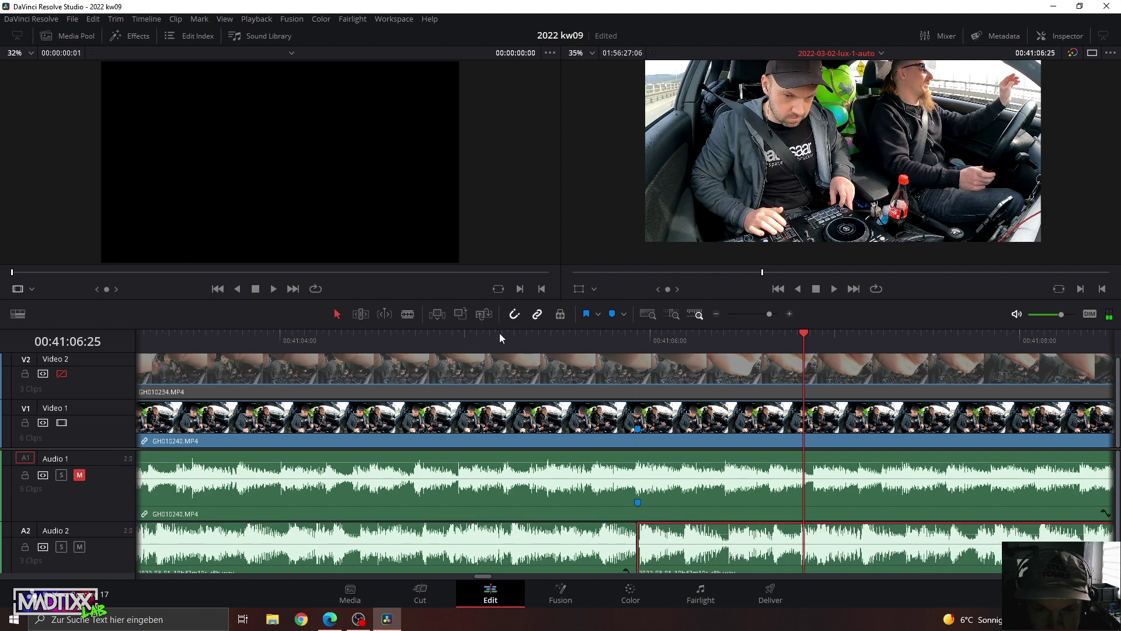
left_click(489, 337)
key("space")
left_click(373, 338)
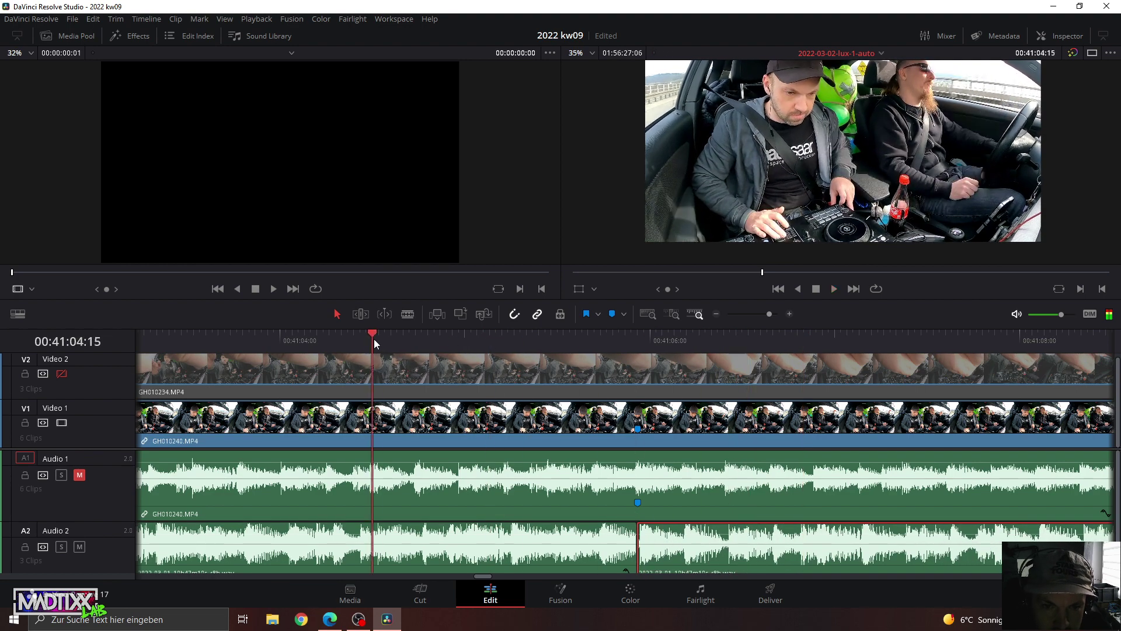
key("space")
Slide the second Audio 2 clip 13 frames later, extend the first by 2 frames, and replay.
mouse_move(671, 542)
left_mouse_down()
mouse_move(755, 550)
mouse_move(675, 568)
mouse_move(686, 578)
mouse_move(672, 545)
mouse_move(697, 542)
left_mouse_up()
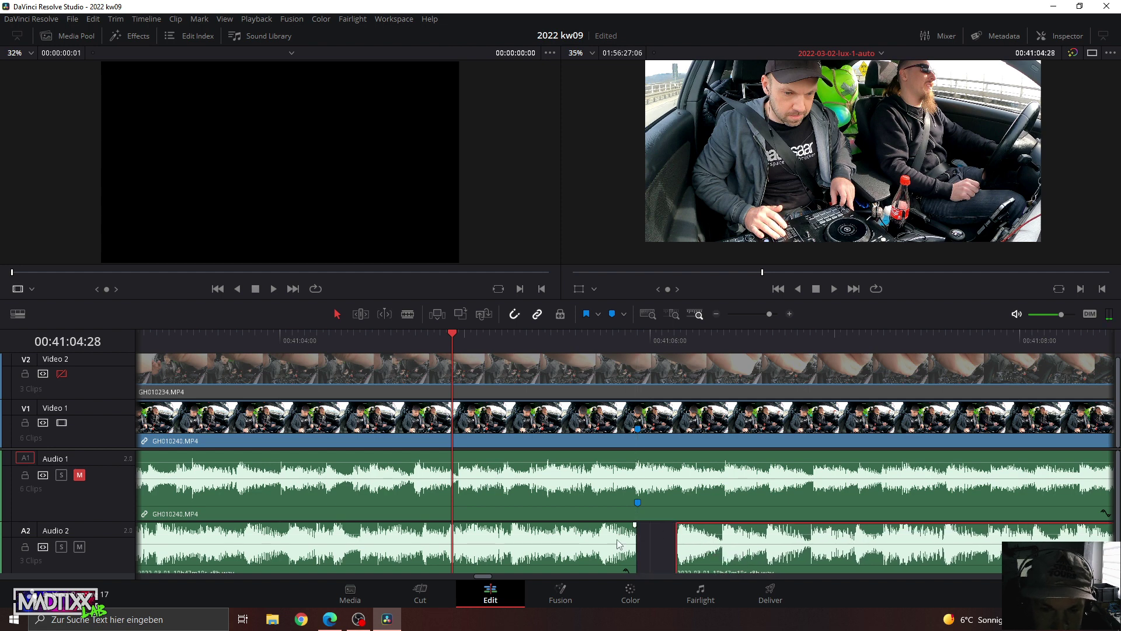
mouse_move(629, 542)
left_mouse_down()
mouse_move(647, 552)
mouse_move(635, 557)
left_mouse_up()
key("space")
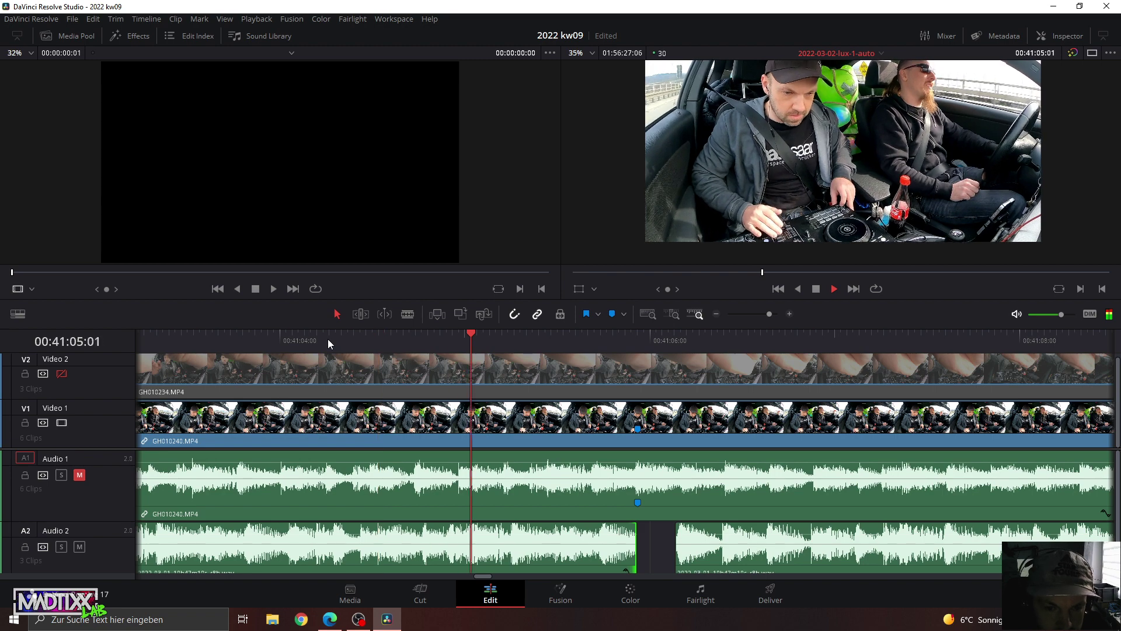
key("slash")
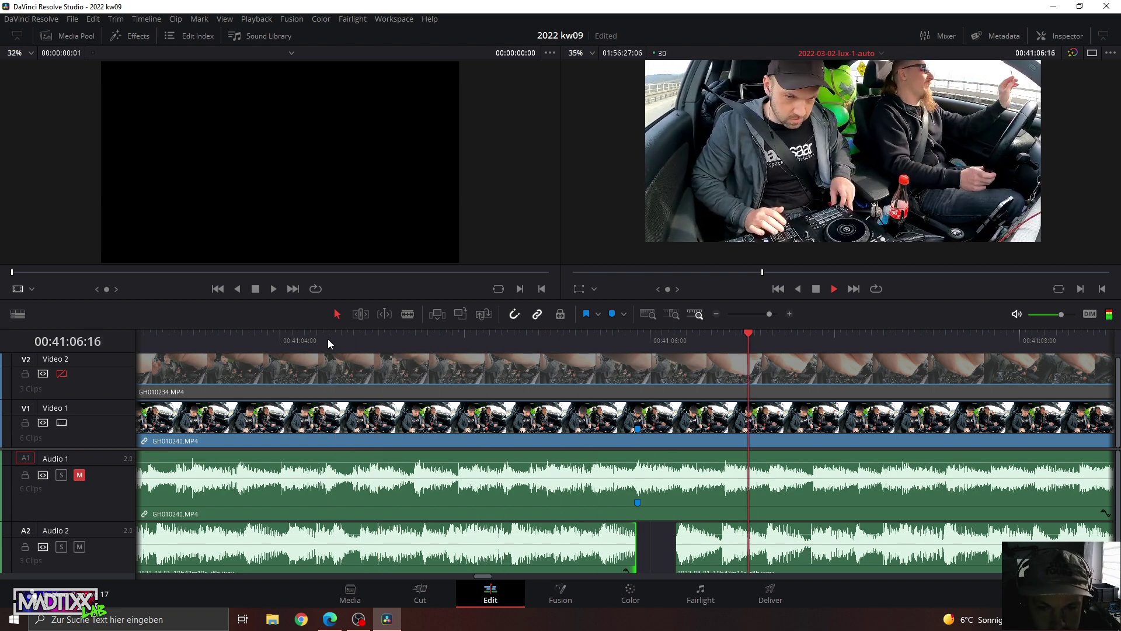
key("slash")
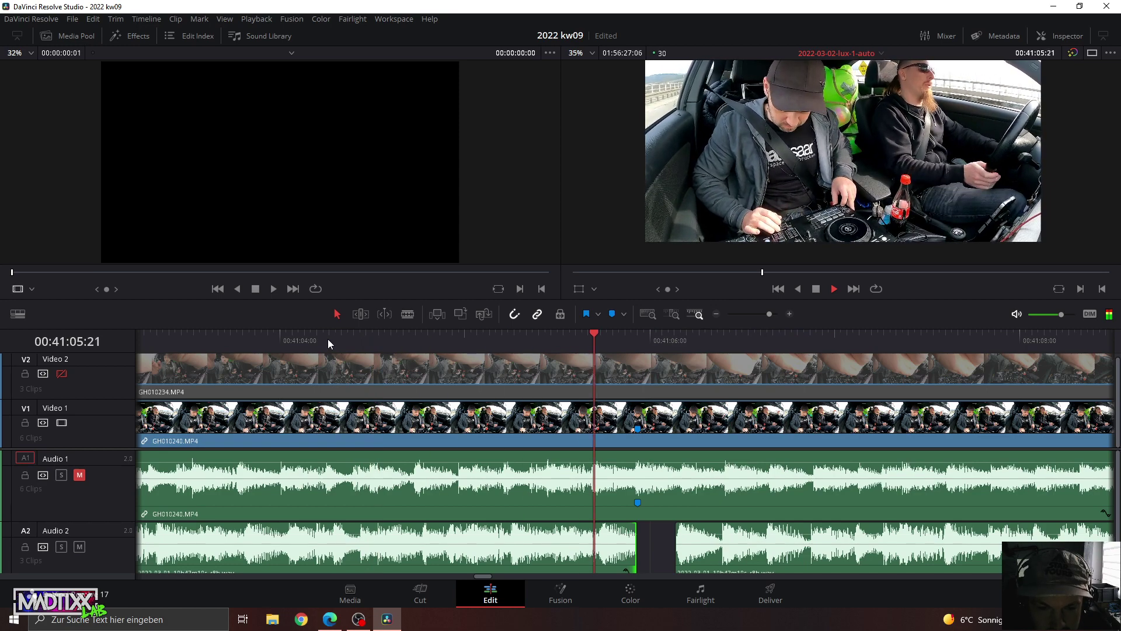
left_click(669, 343)
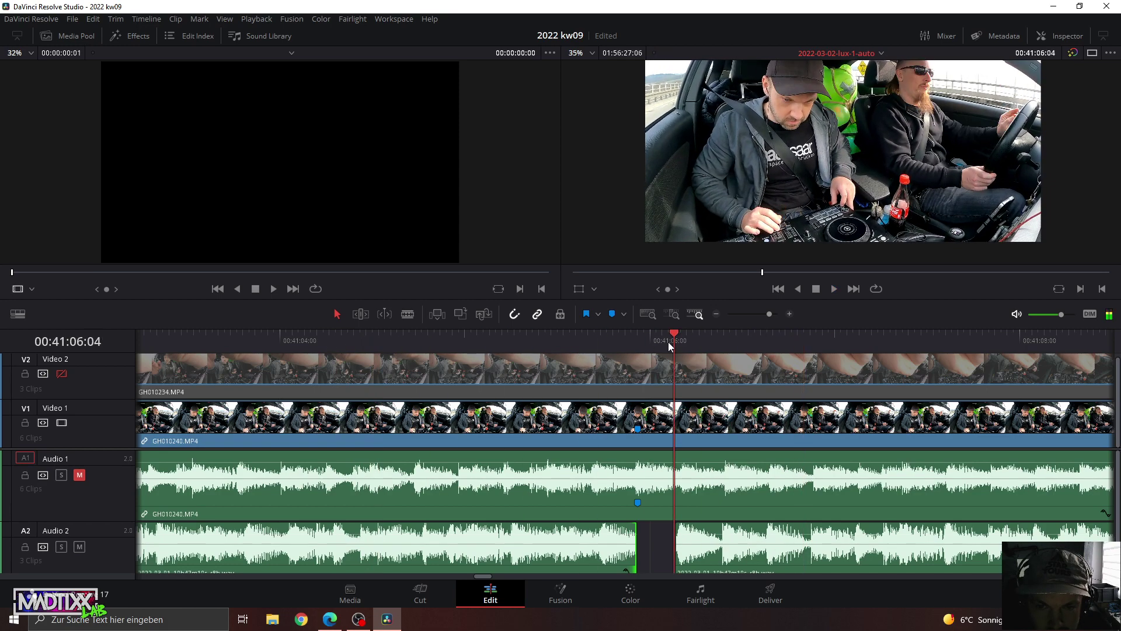
left_click(669, 343)
key("space")
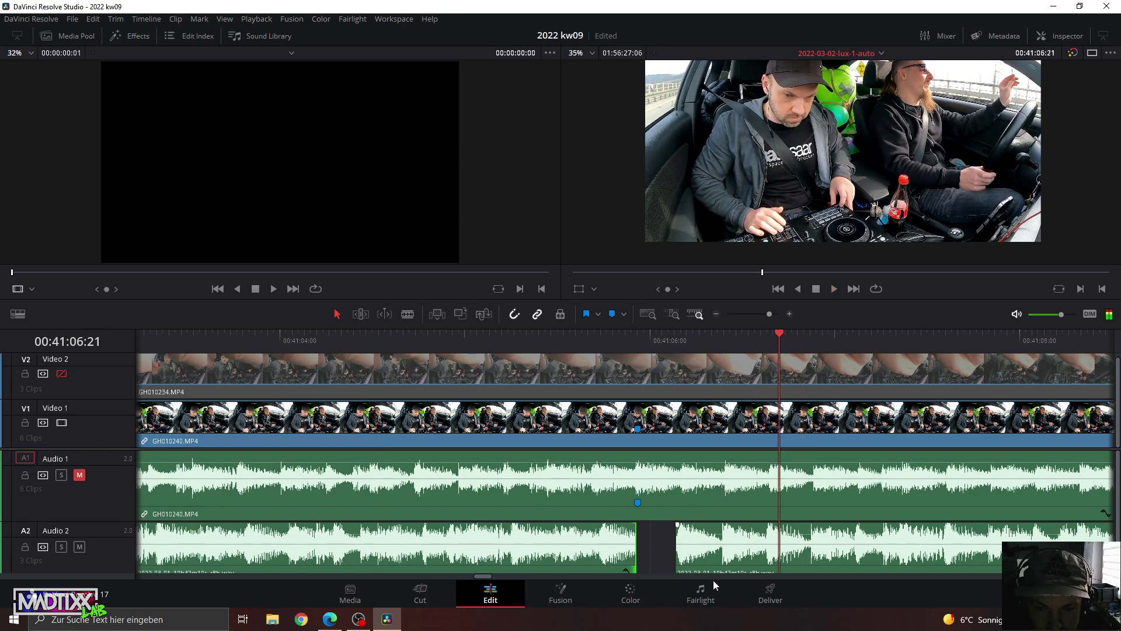
Slide the second Audio 2 clip 20 frames later and extend its start back 16 frames.
mouse_move(745, 542)
left_mouse_down()
mouse_move(871, 543)
mouse_move(813, 531)
left_mouse_up()
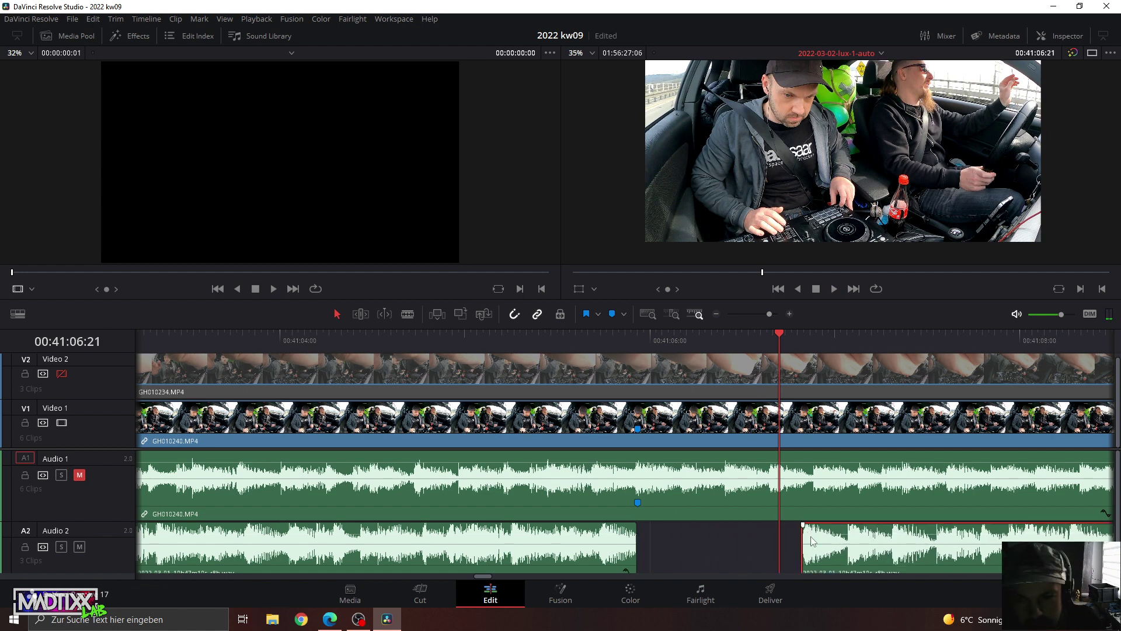
mouse_move(803, 564)
left_mouse_down()
mouse_move(703, 564)
mouse_move(713, 568)
left_mouse_up()
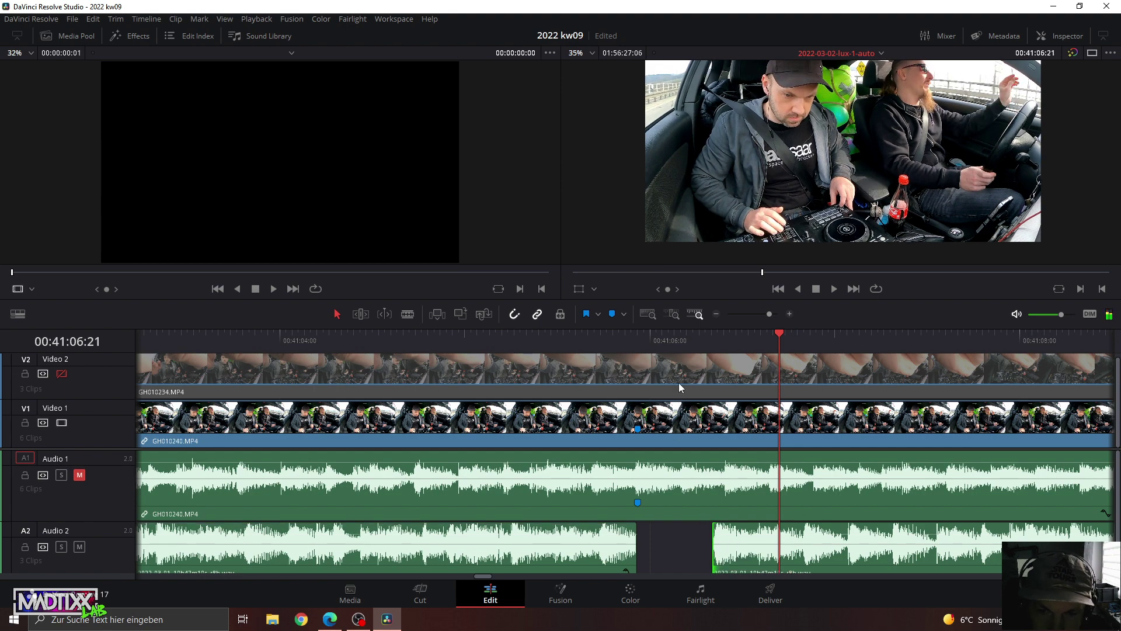
key("space")
left_click(676, 343)
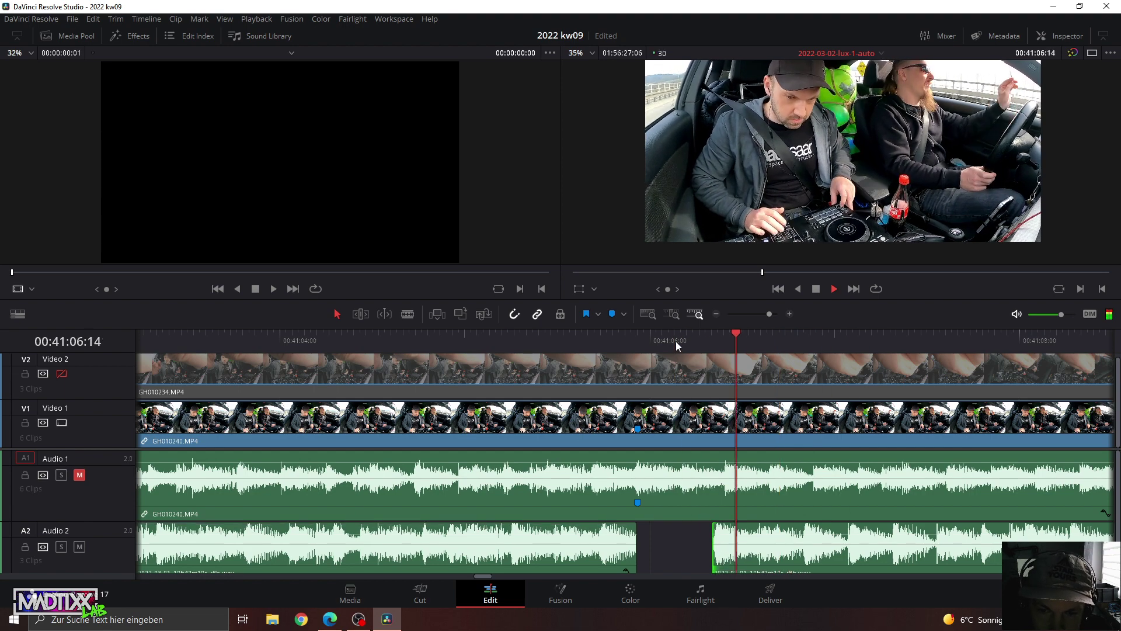
left_click(675, 341)
key("space")
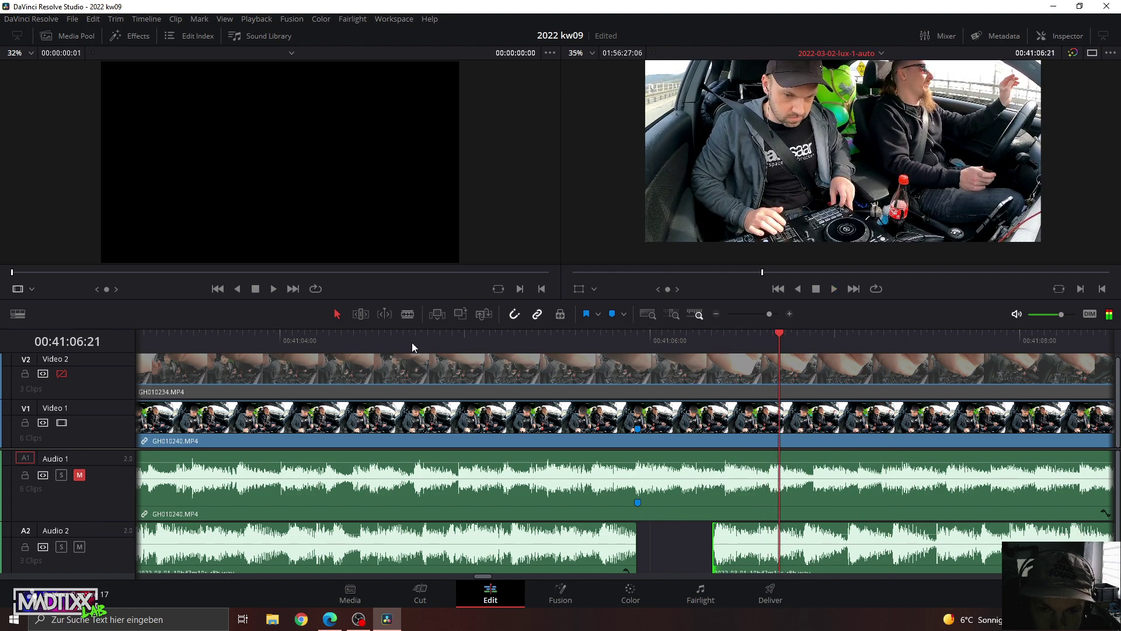
Replay the join repeatedly from about 00:41:04:08 to 00:41:04:20 to check sync.
left_click(404, 345)
key("space")
left_click(404, 344)
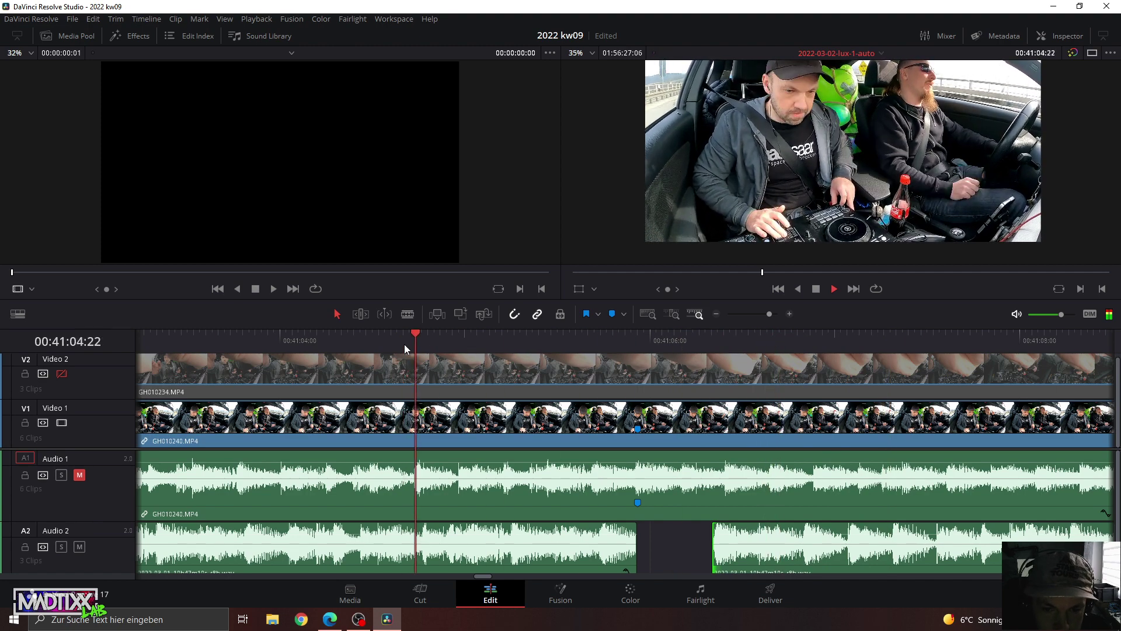
left_click(404, 344)
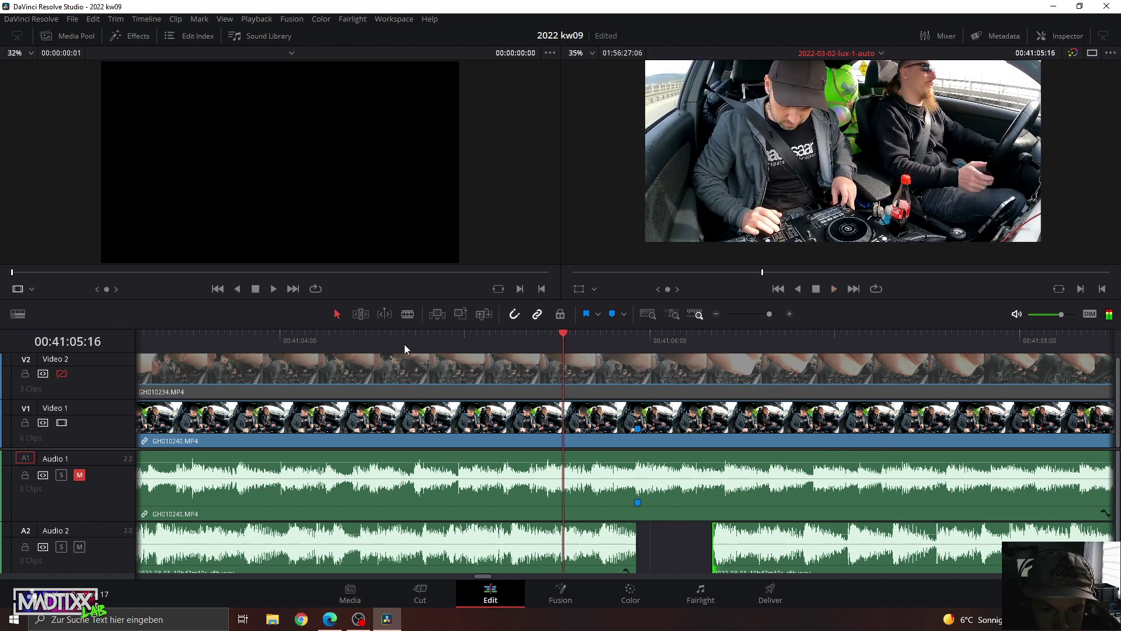
left_click_drag(485, 340, 331, 354)
key("space")
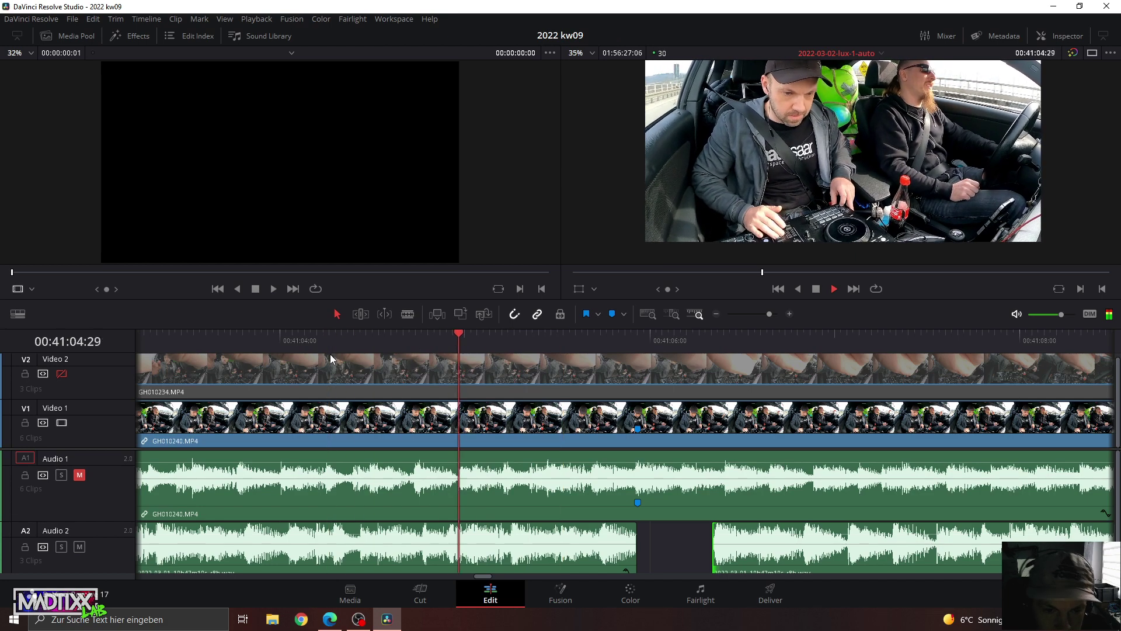
left_click(353, 344)
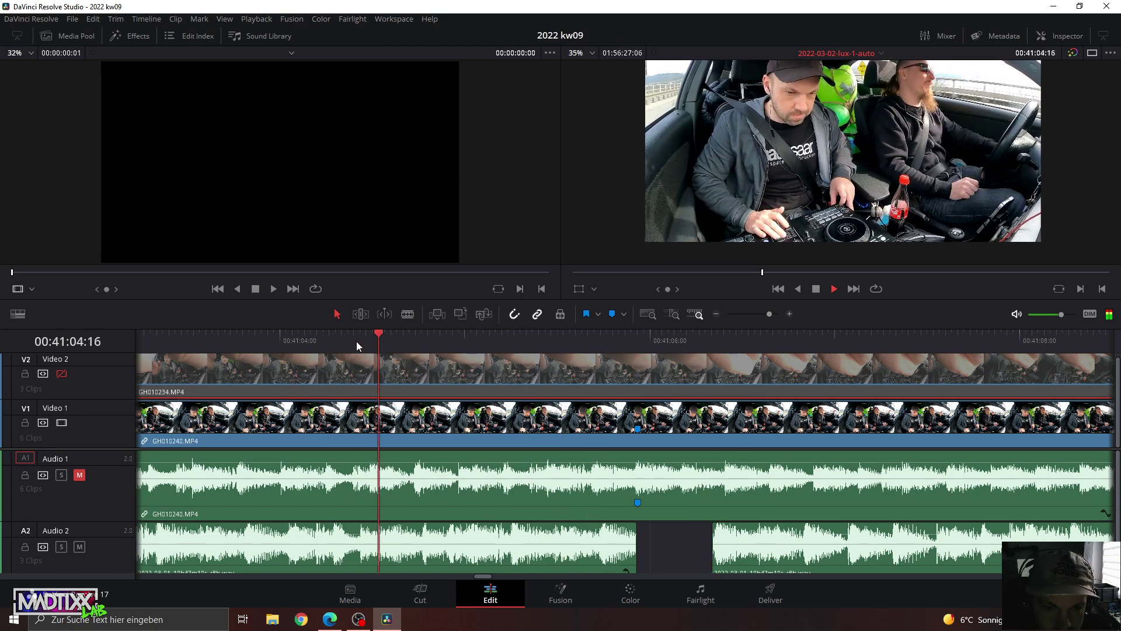
left_click(359, 342)
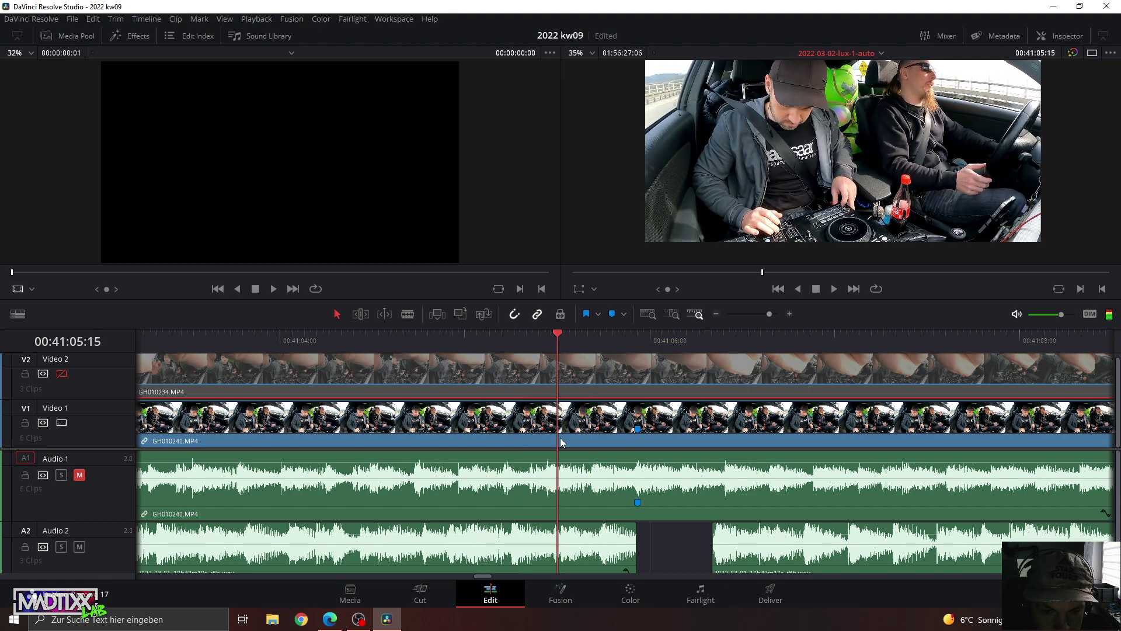
Trim 5 frames off the first Audio 2 clip's end and slide the second left to close the gap.
left_click_drag(636, 540, 579, 536)
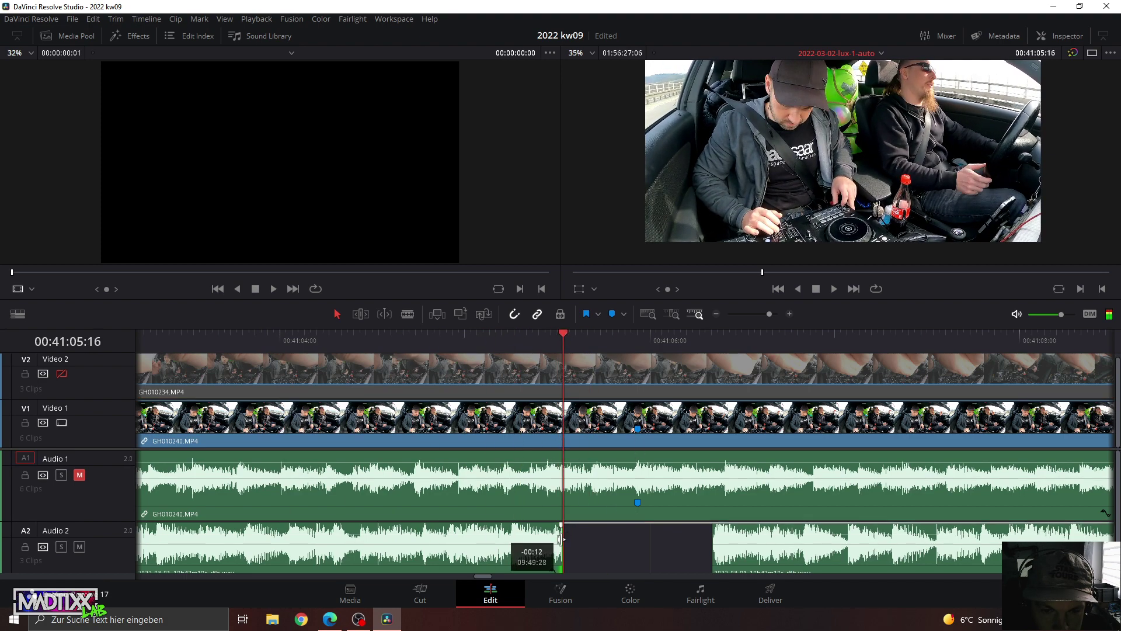
left_click_drag(760, 544, 618, 546)
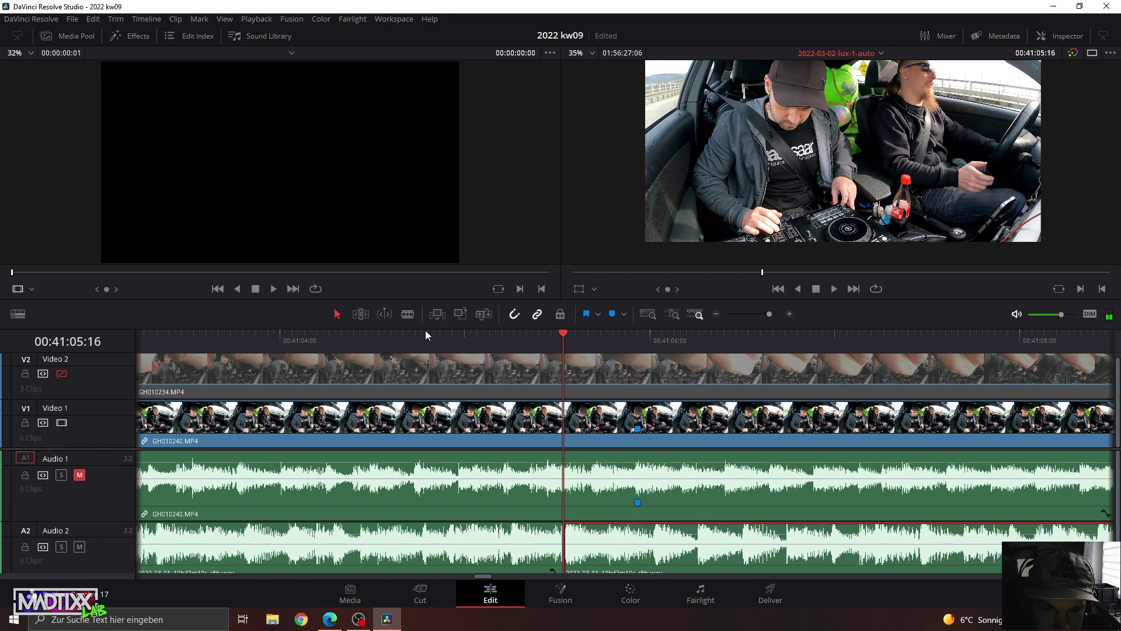
left_click(413, 339)
key("space")
left_click(414, 339)
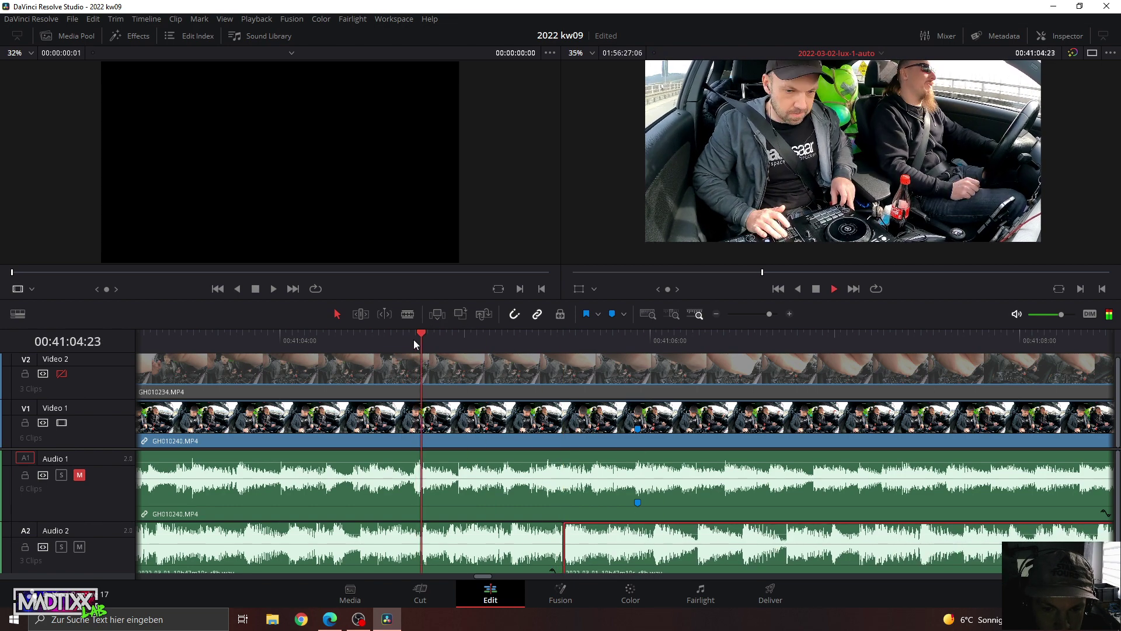
key("space")
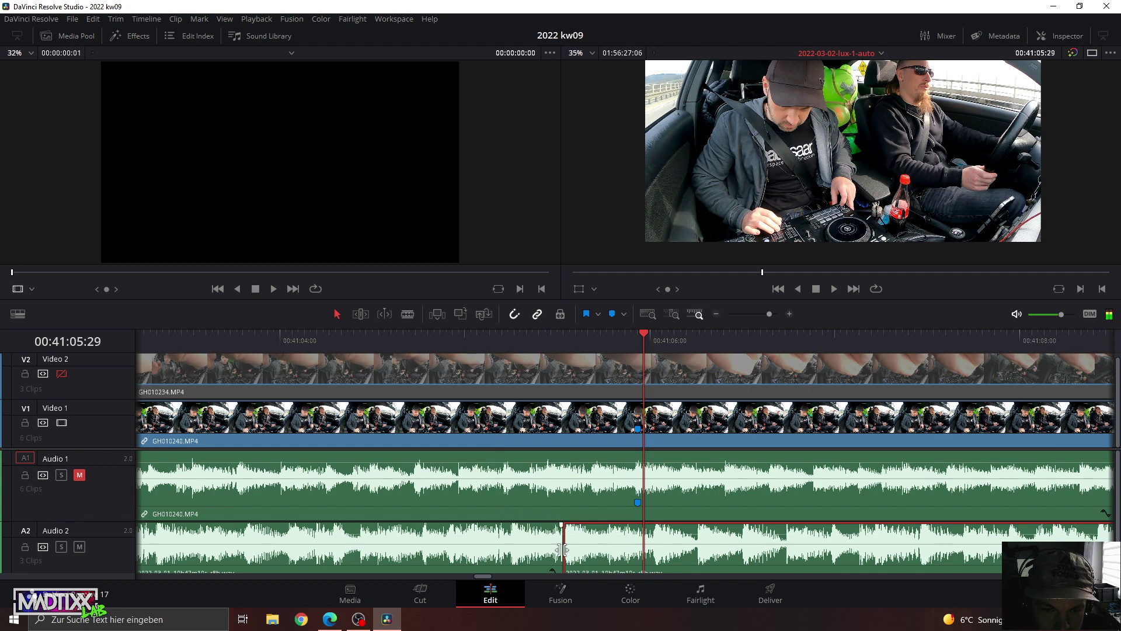
Trim 8 more frames off the first clip and slide the second left 8 frames.
left_click_drag(559, 547, 508, 553)
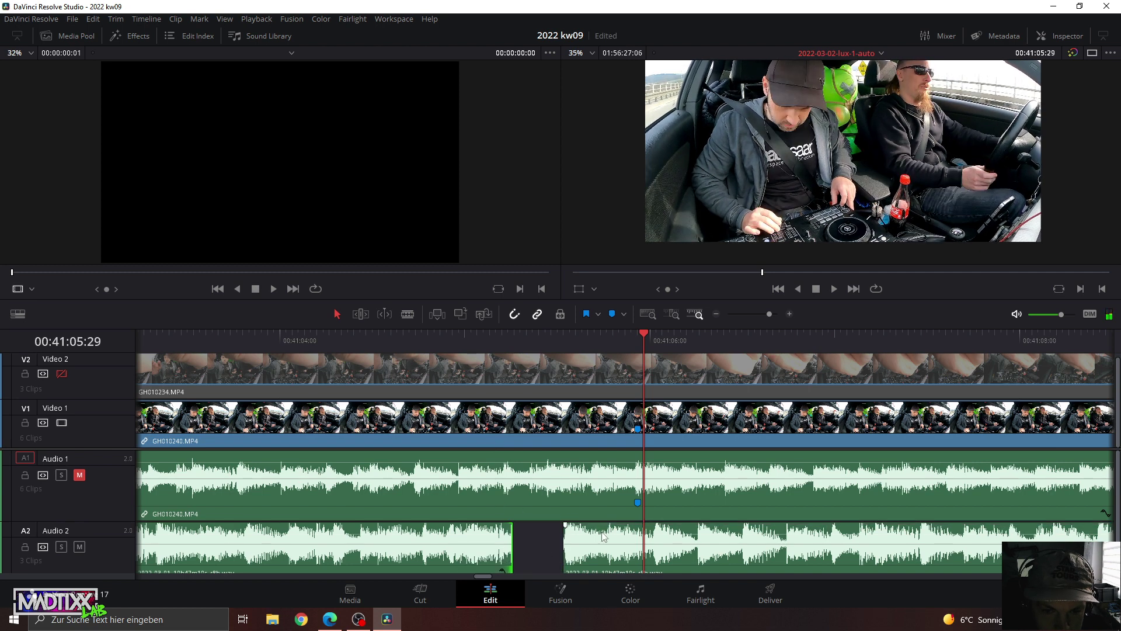
left_click_drag(611, 543, 562, 543)
left_click(394, 334)
key("space")
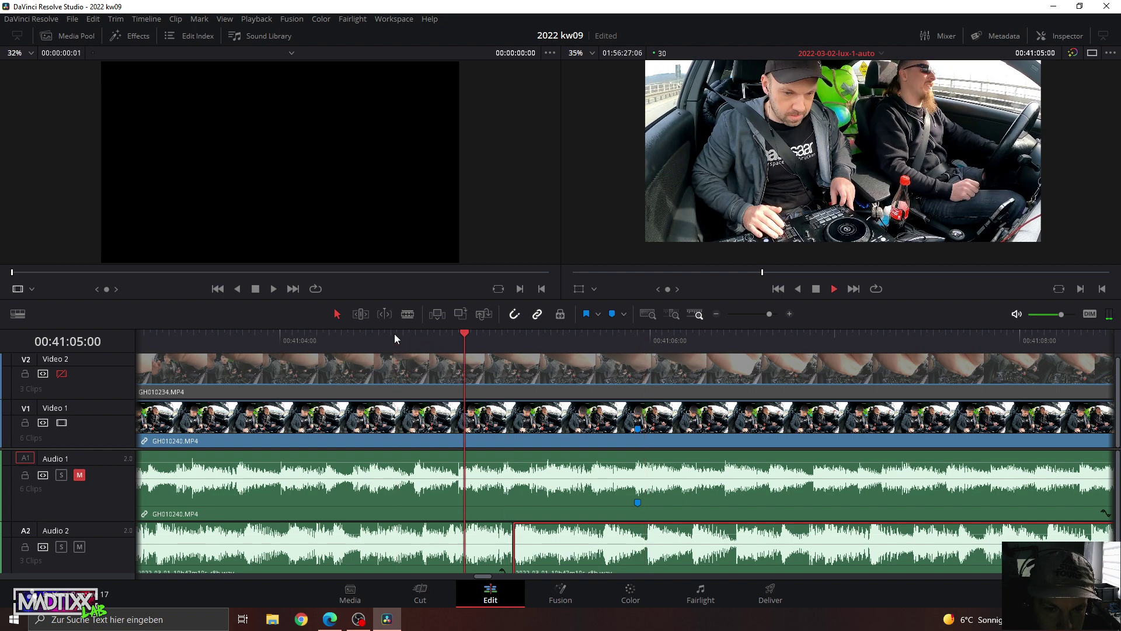
left_click(394, 333)
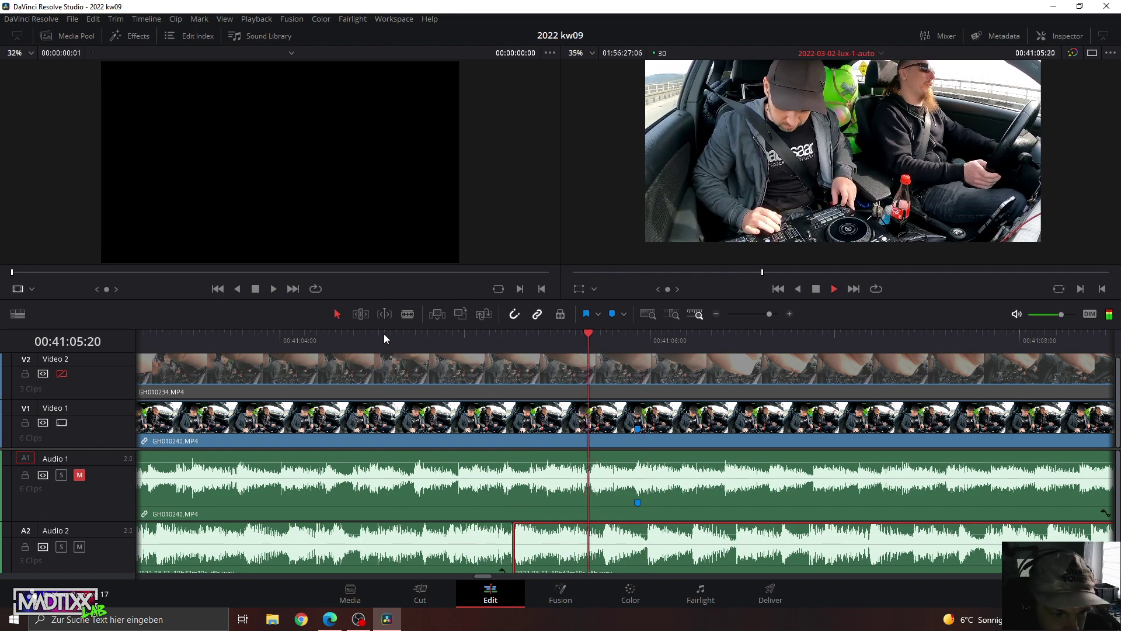
Shorten the Audio 2 clip's end near 00:41:05:08 and scrub back to 00:41:04:25.
left_click_drag(506, 342, 513, 345)
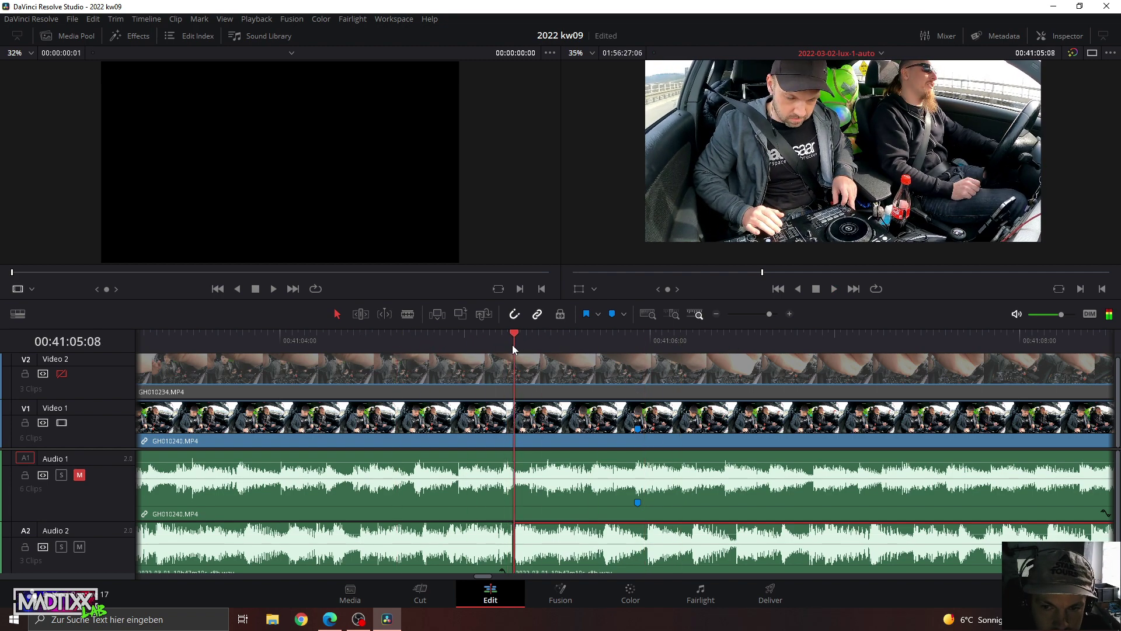
left_click_drag(767, 314, 777, 314)
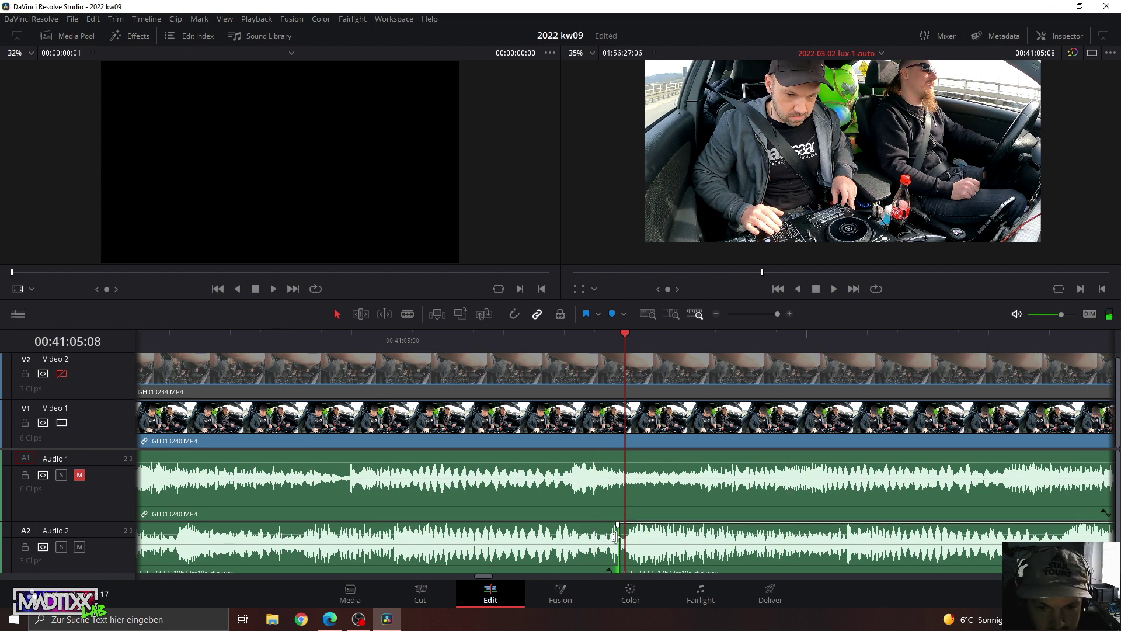
mouse_move(614, 535)
left_mouse_down()
mouse_move(606, 547)
mouse_move(650, 550)
left_mouse_up()
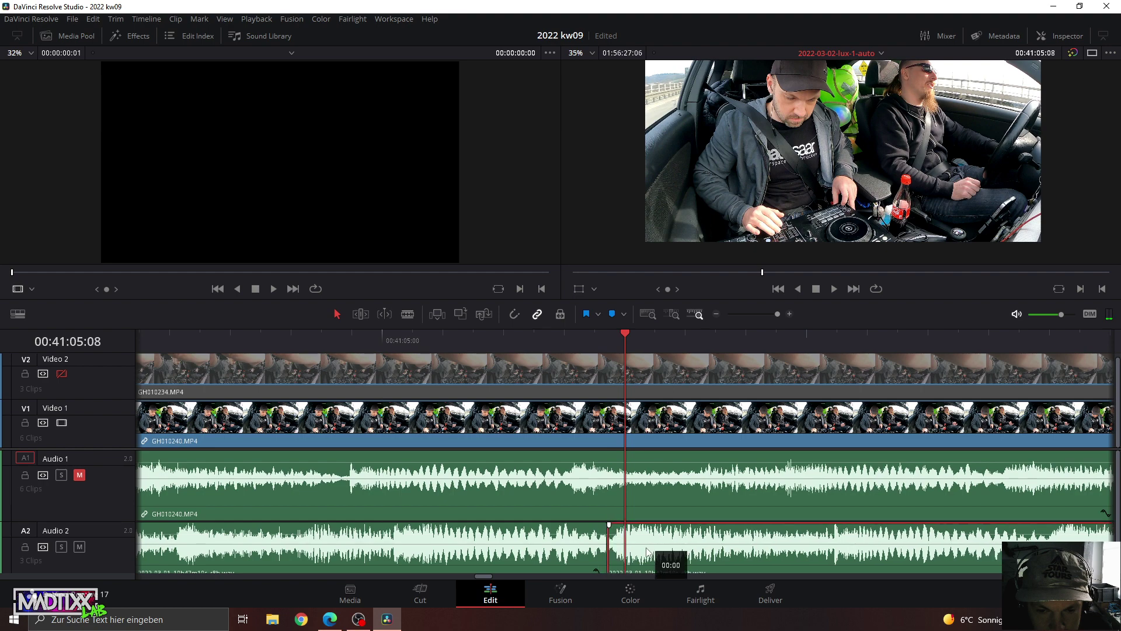
left_click_drag(533, 348, 222, 366)
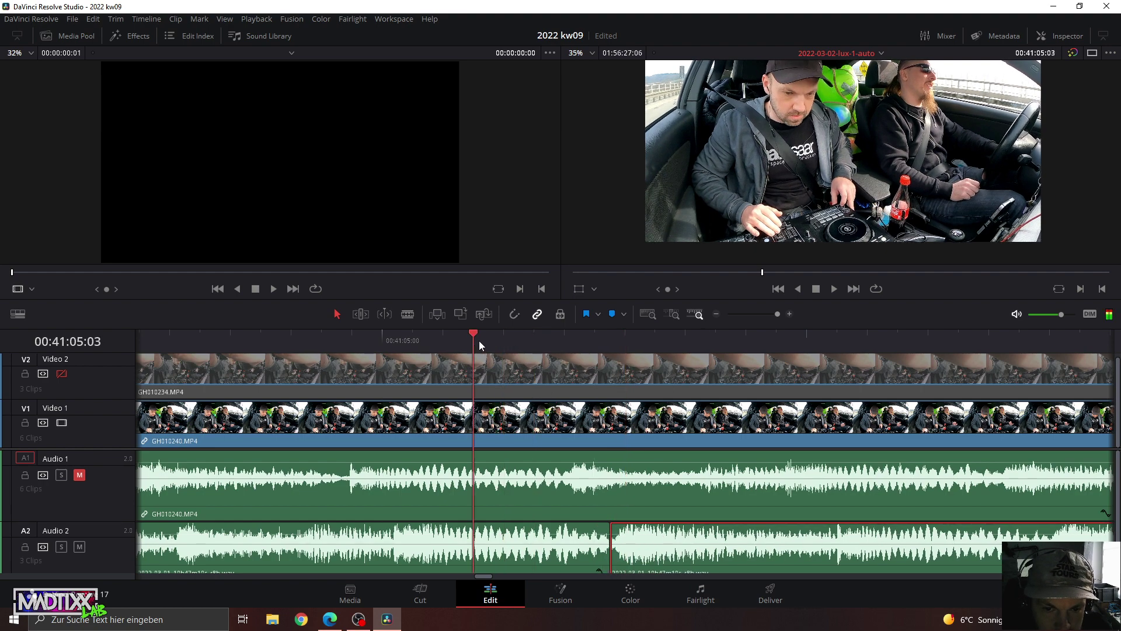
Zoom out and replay the timeline between about 00:40:58 and 00:41:02.
left_click(755, 314)
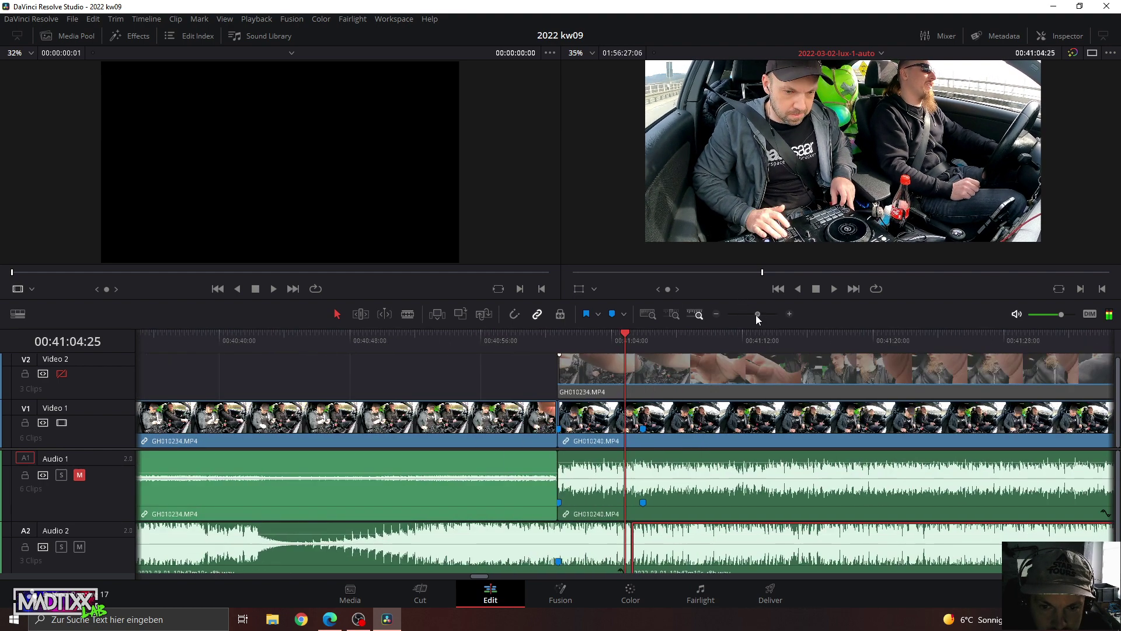
left_click(552, 339)
key("space")
left_click(597, 337)
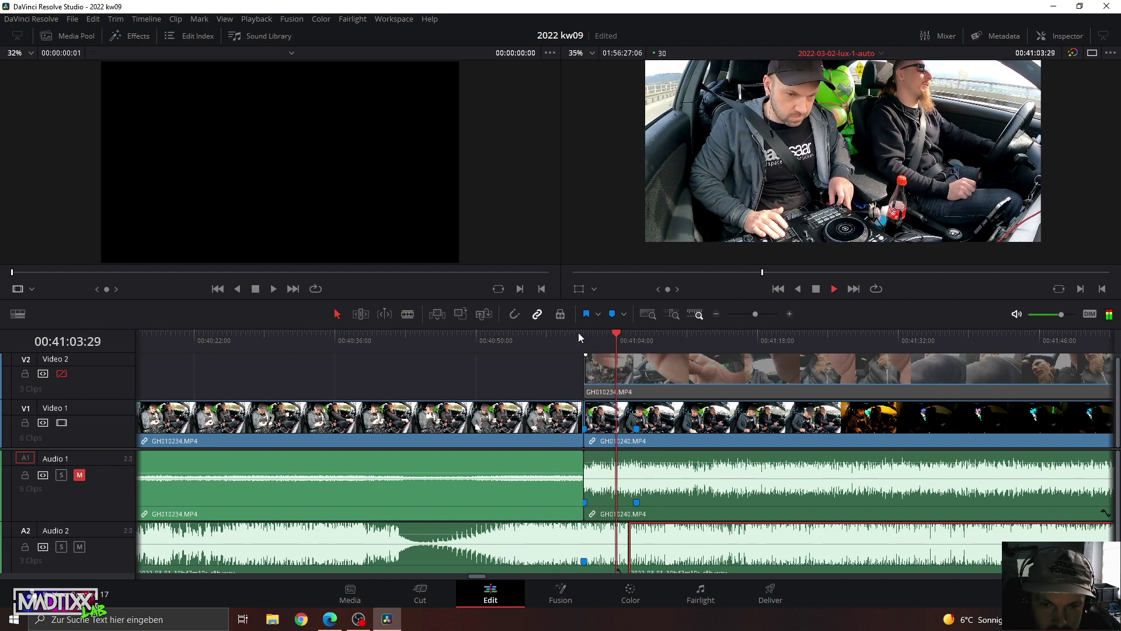
left_click(560, 338)
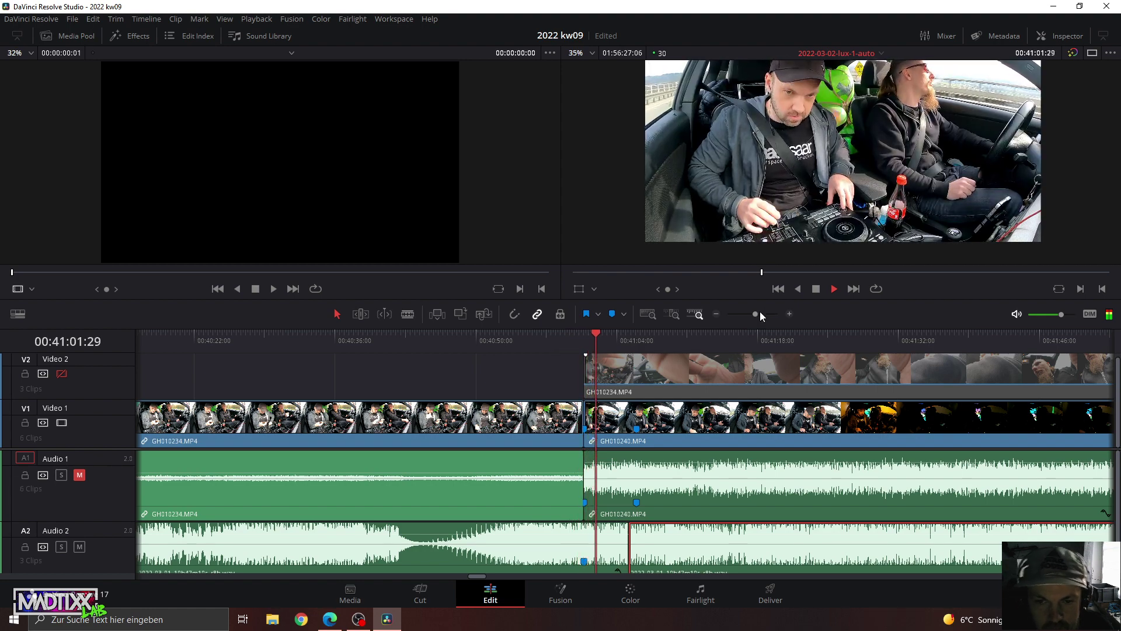
Re-check the V1 cut near 00:41:00 and trim the first Audio 2 clip's end back to it.
left_click_drag(756, 313, 765, 313)
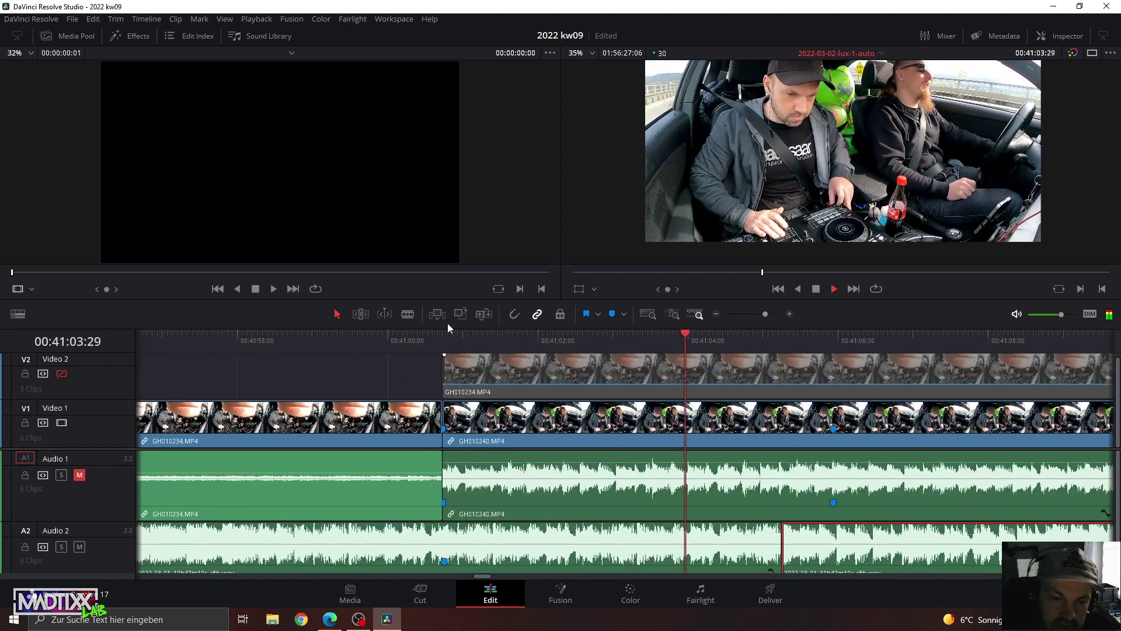
left_click(436, 339)
left_click(436, 339)
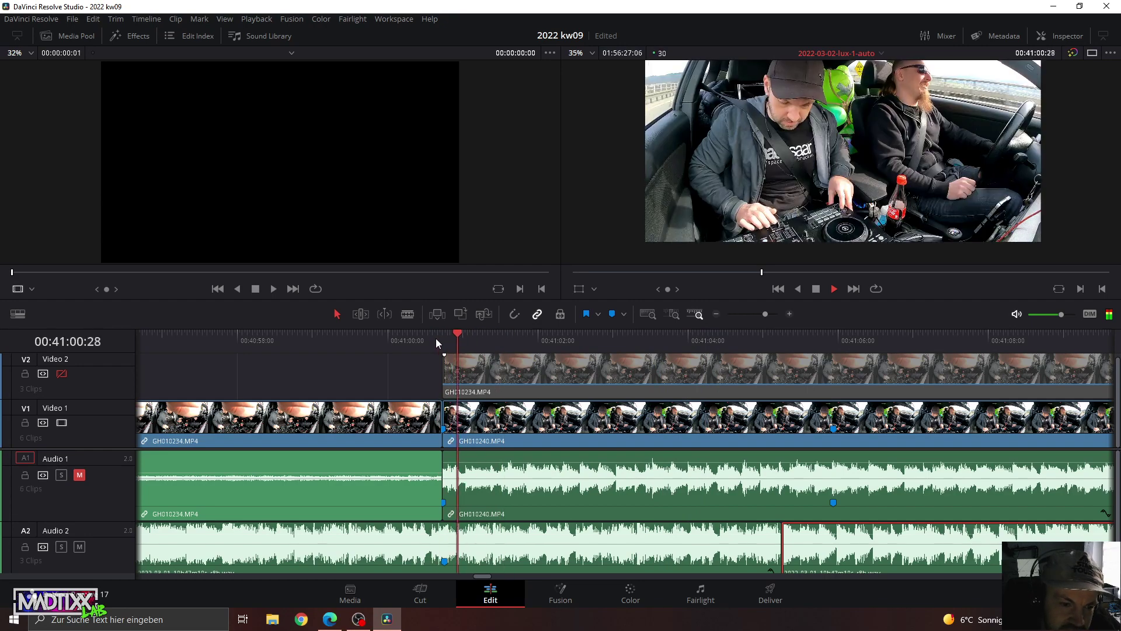
left_click(415, 338)
left_click(392, 340)
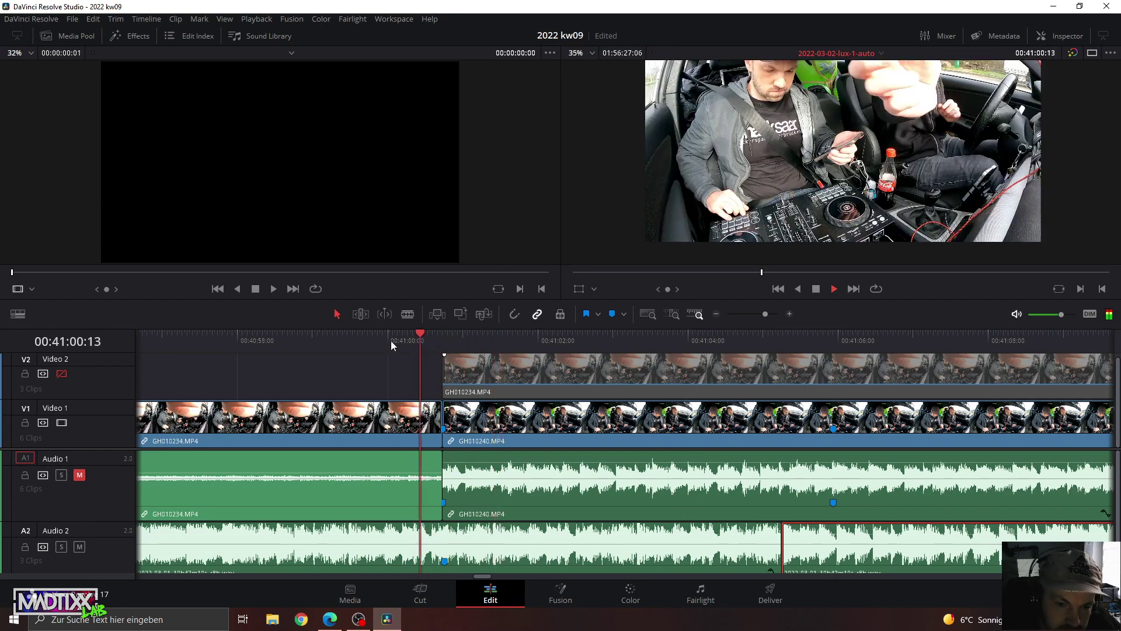
left_click(355, 341)
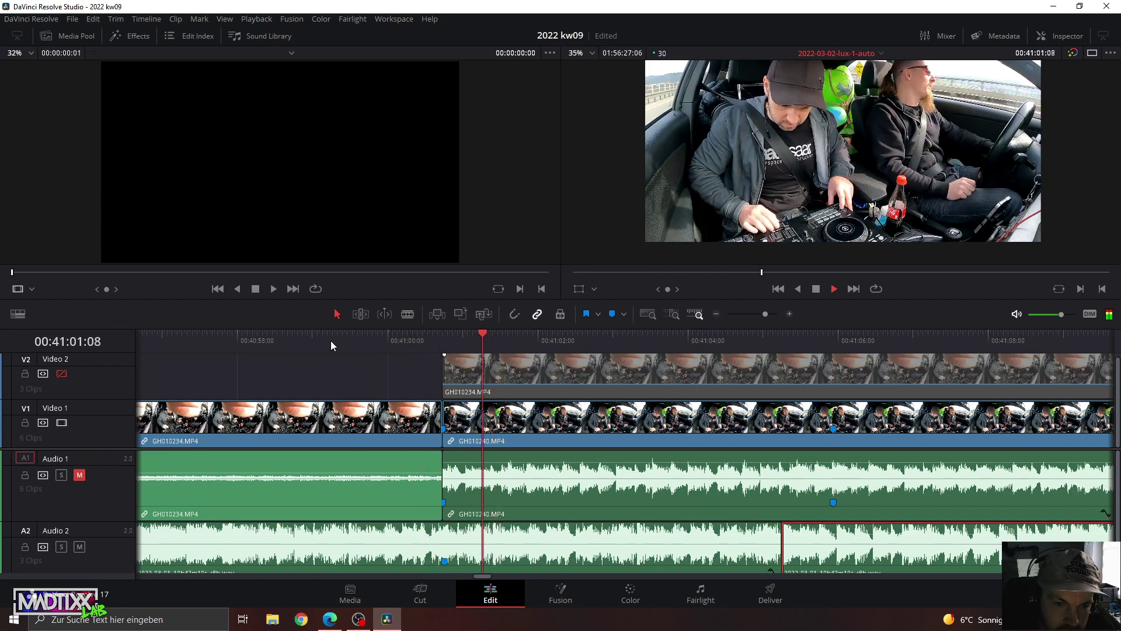
left_click(329, 341)
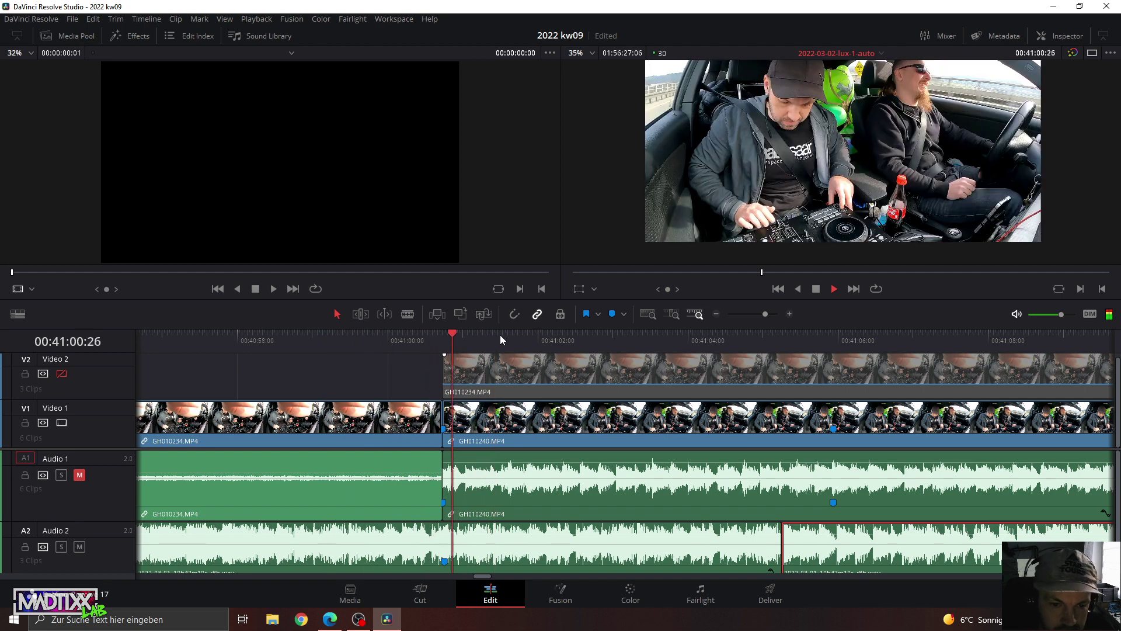
left_click(444, 337)
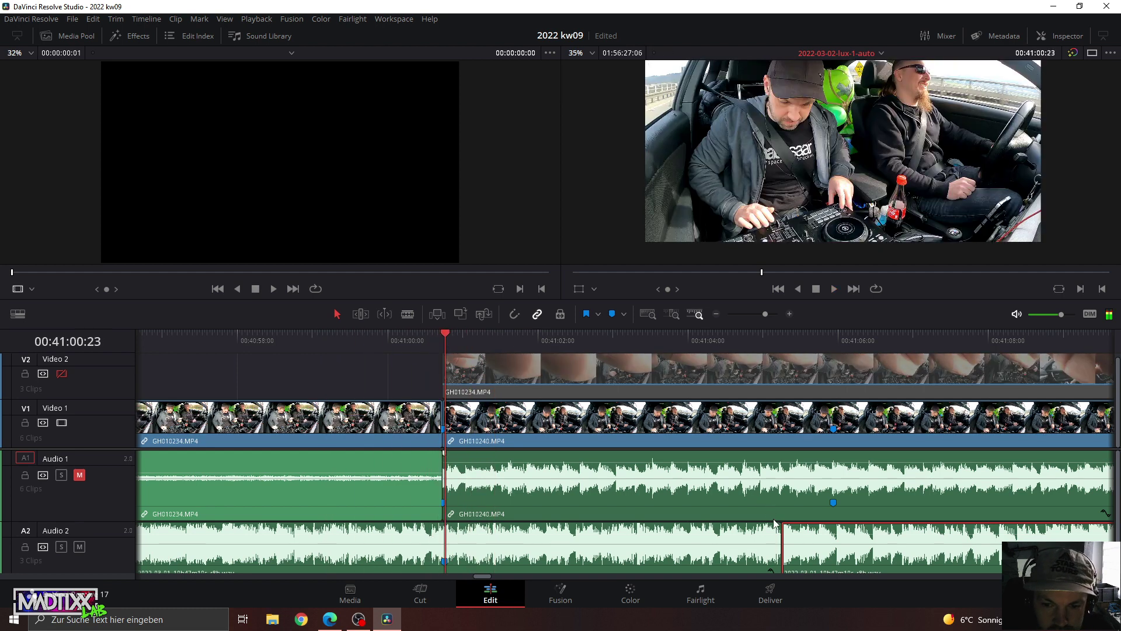
left_click_drag(780, 540, 444, 544)
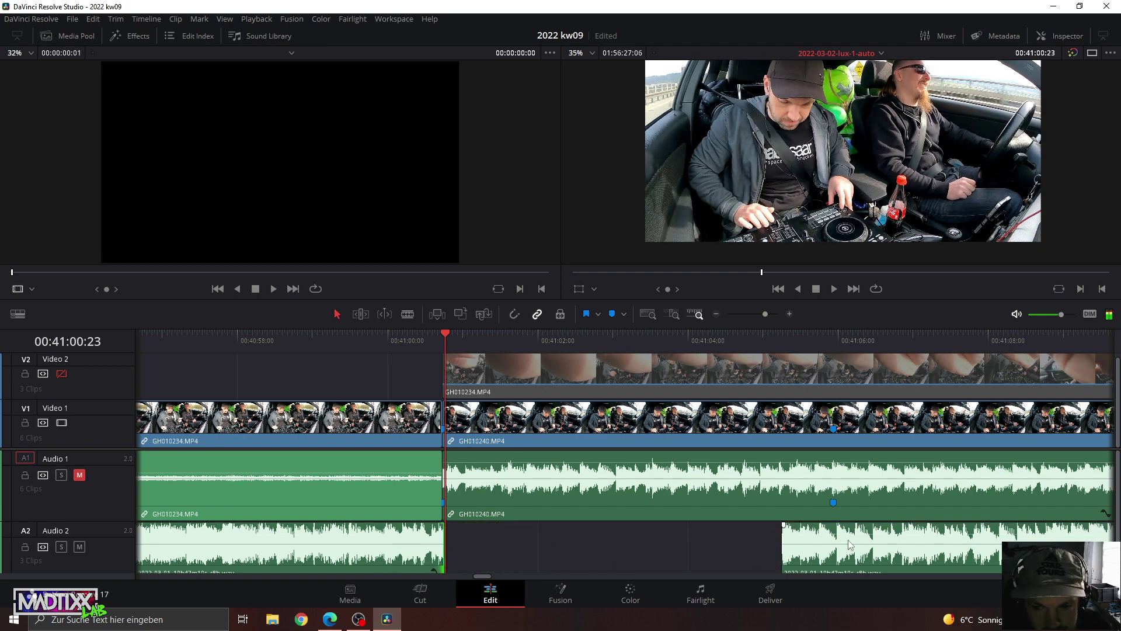
Replay from 00:40:59 and slide the next Audio 2 mix clip left to close the gap.
left_click(349, 341)
key("space")
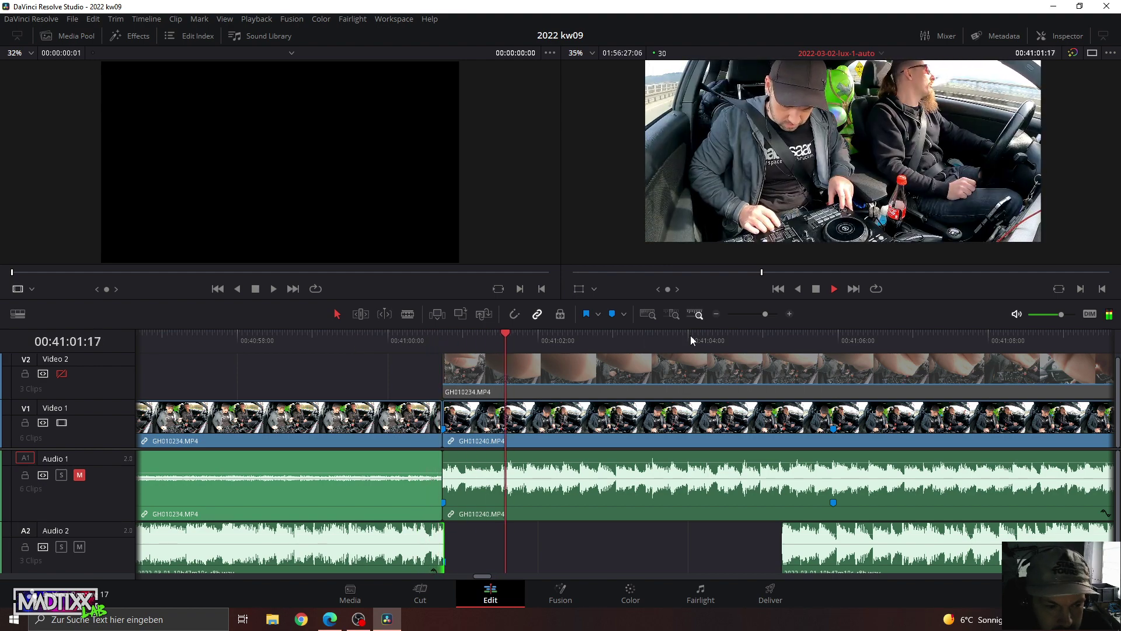
left_click(745, 334)
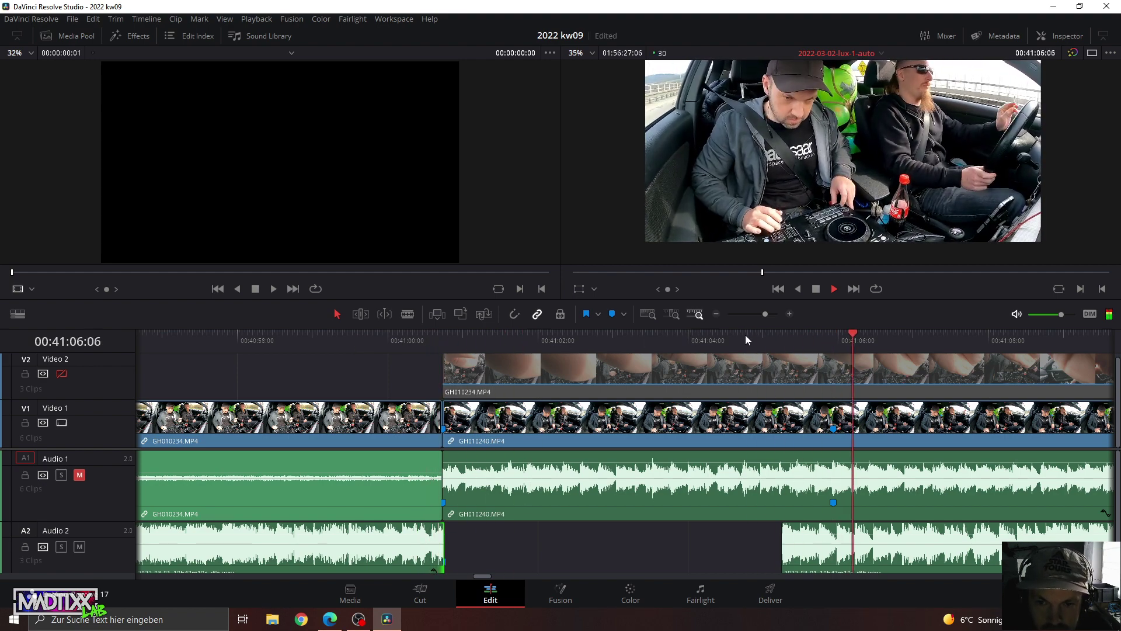
left_click(745, 334)
left_click(351, 334)
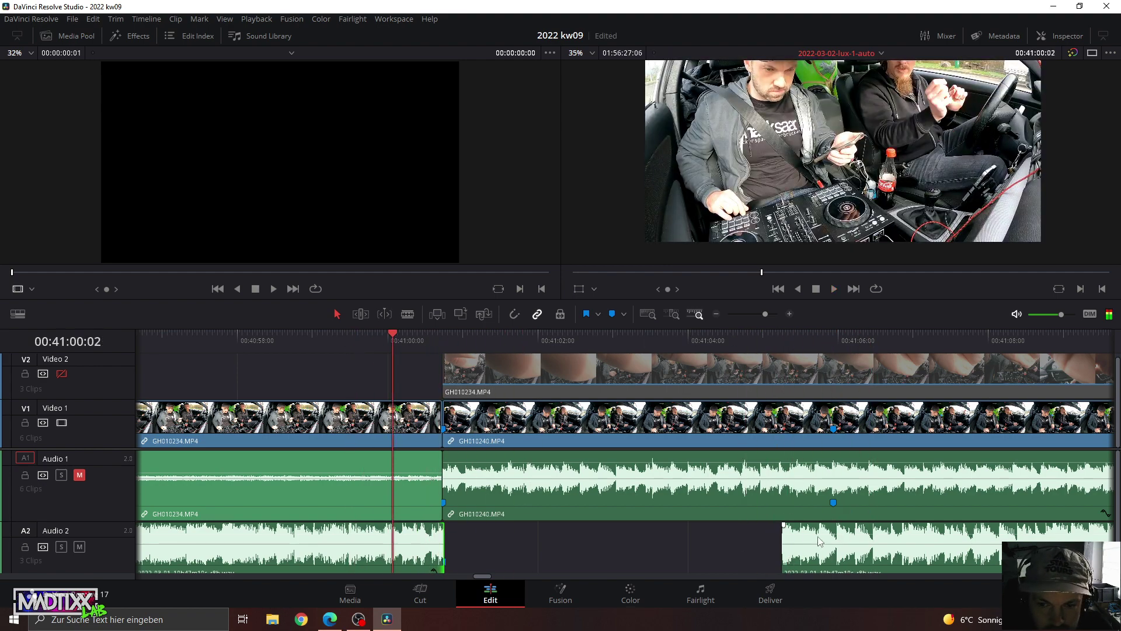
left_click_drag(823, 533, 488, 536)
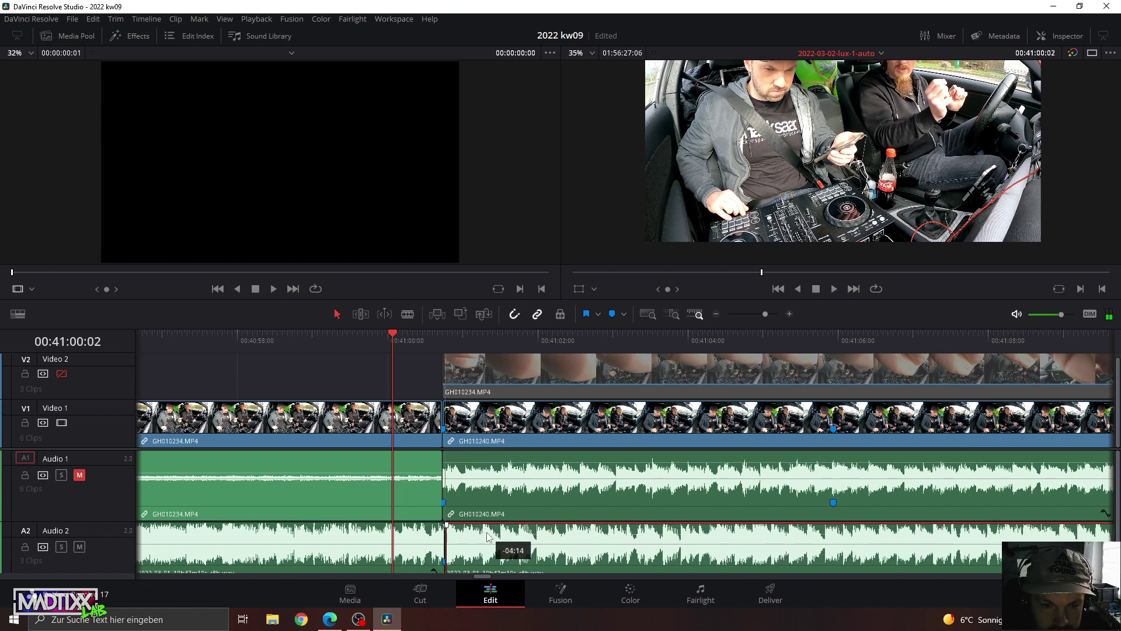
Replay the join between the two mix clips from 00:40:59 and zoom in on it.
left_click(338, 339)
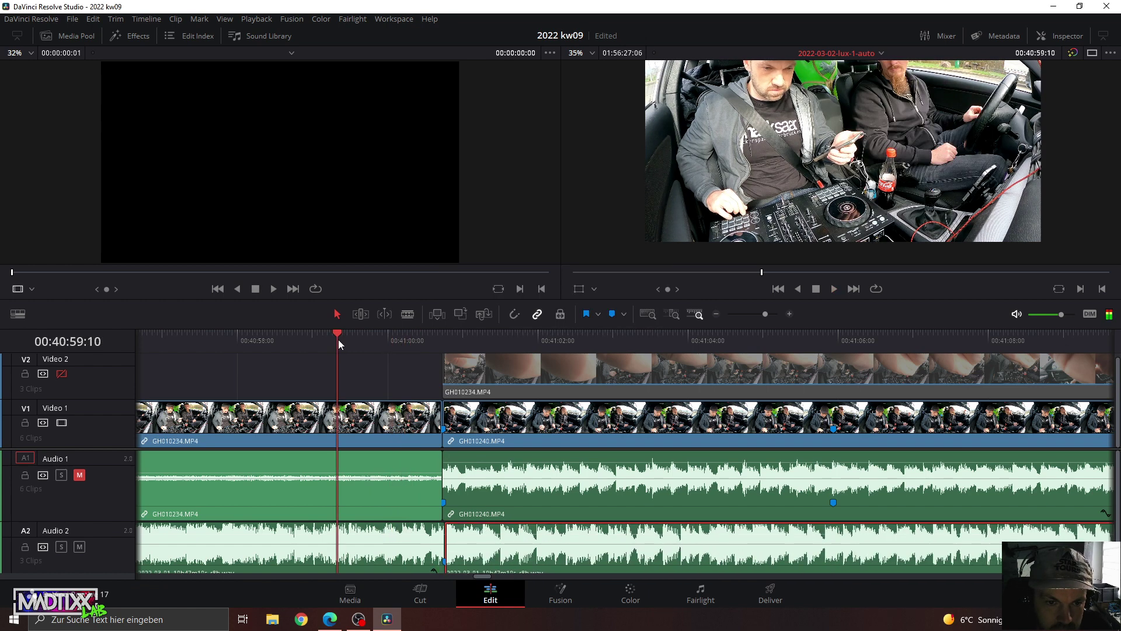
key("space")
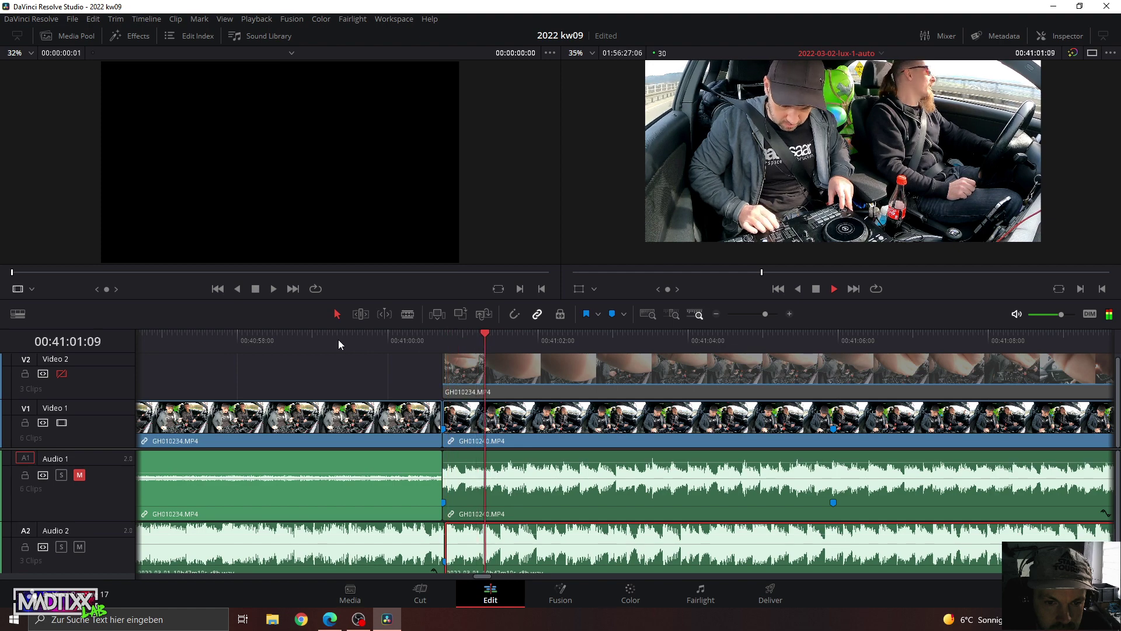
left_click(338, 339)
left_click_drag(765, 314, 772, 314)
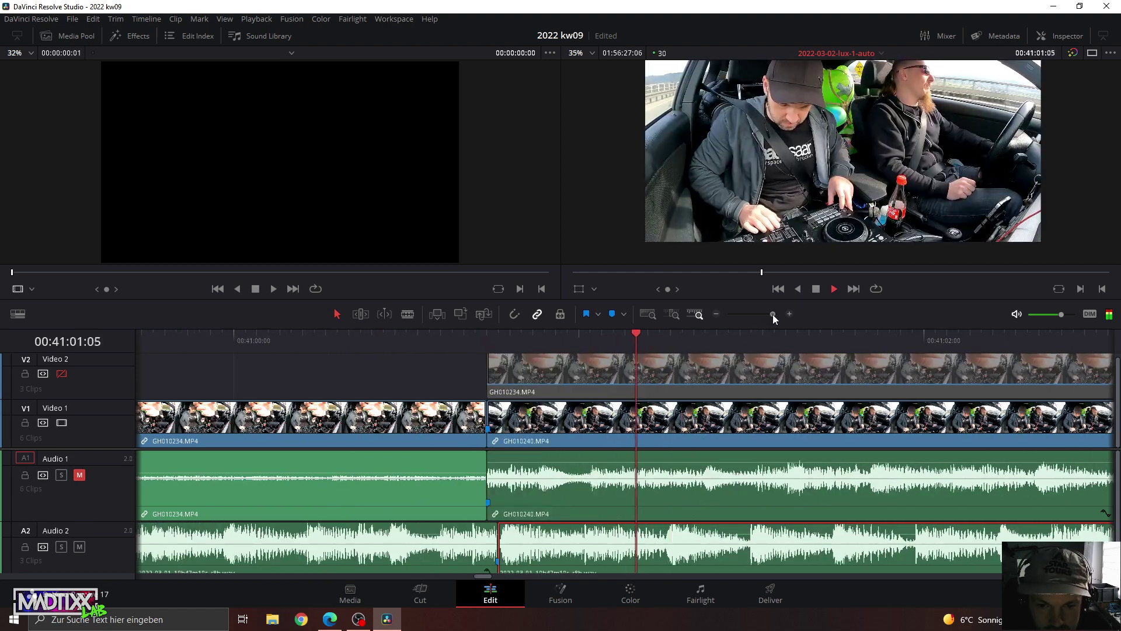
Replay the mix-clip join from just before the cut to judge the sync.
key("space")
left_click(380, 345)
key("space")
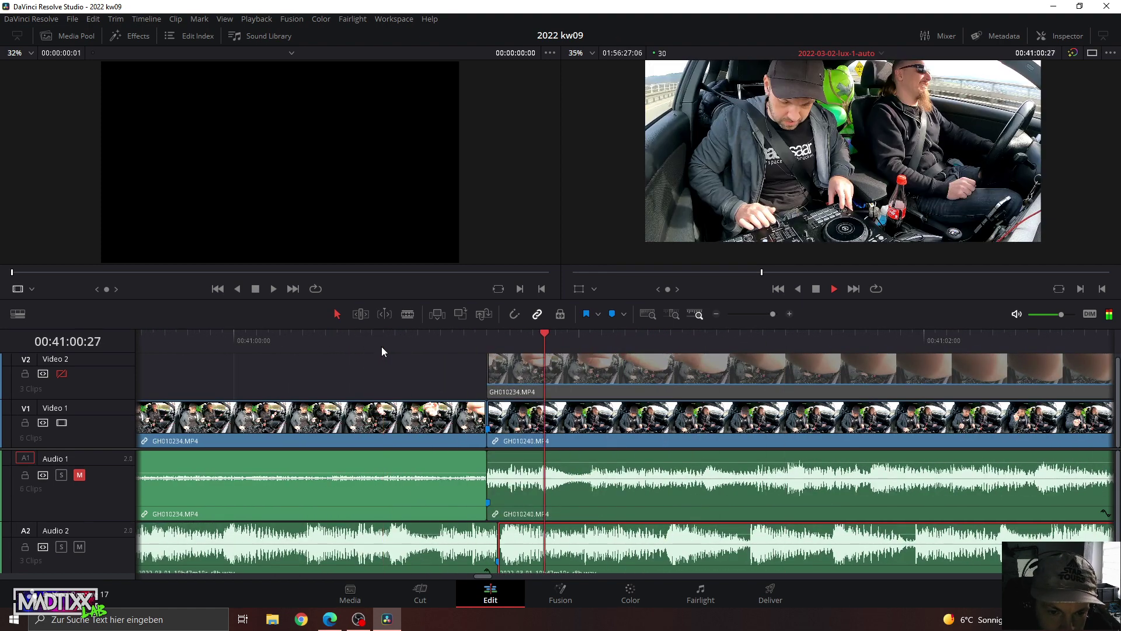
left_click(381, 340)
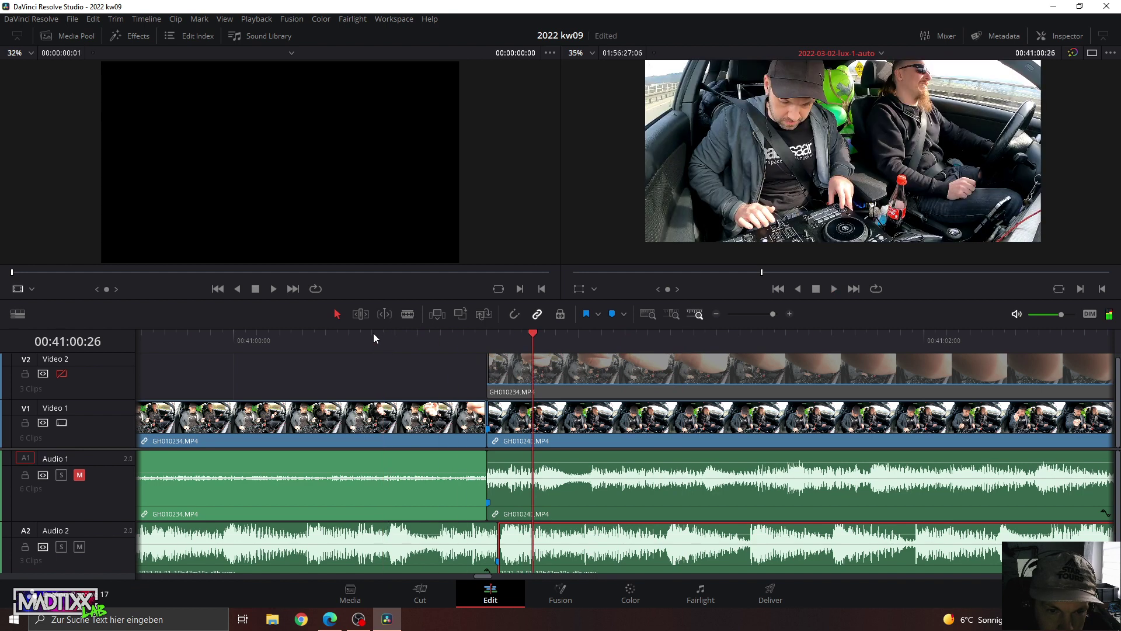
left_click(303, 349)
key("space")
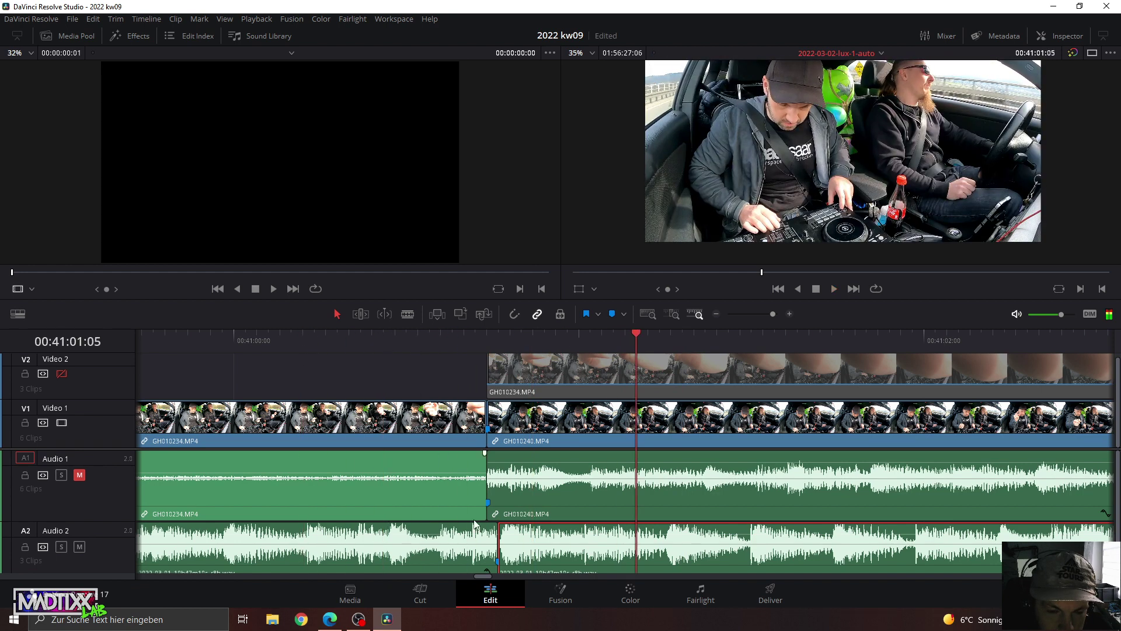
Move the later Audio 2 clip right, extend the first clip's end, and park near 00:41:00:18.
left_click_drag(523, 541, 610, 542)
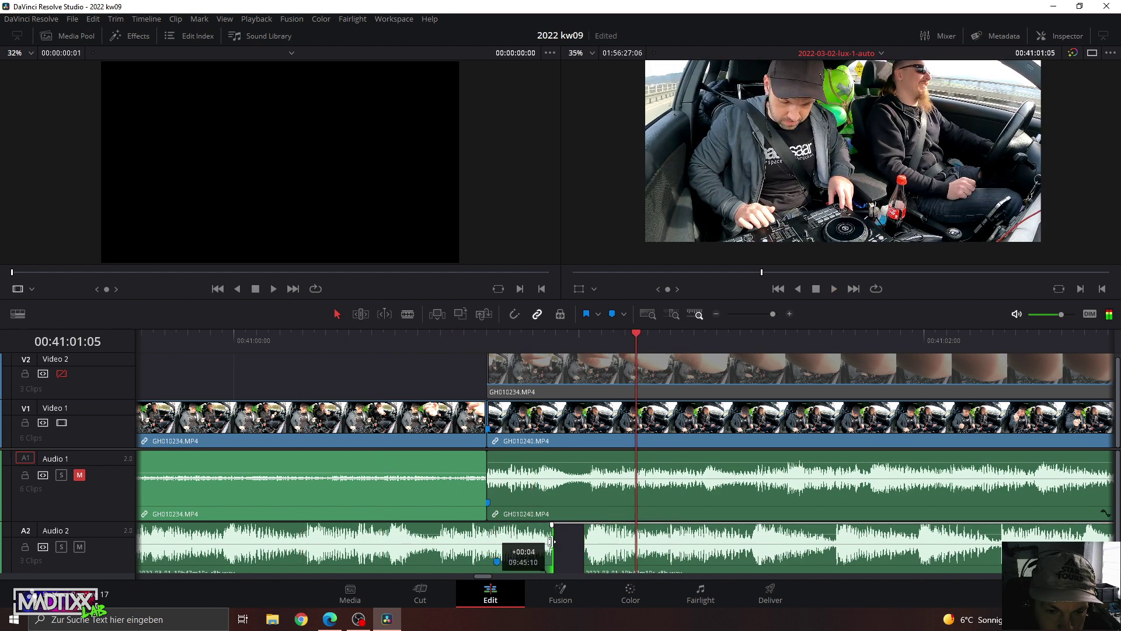
left_click_drag(491, 534, 554, 540)
left_click(345, 340)
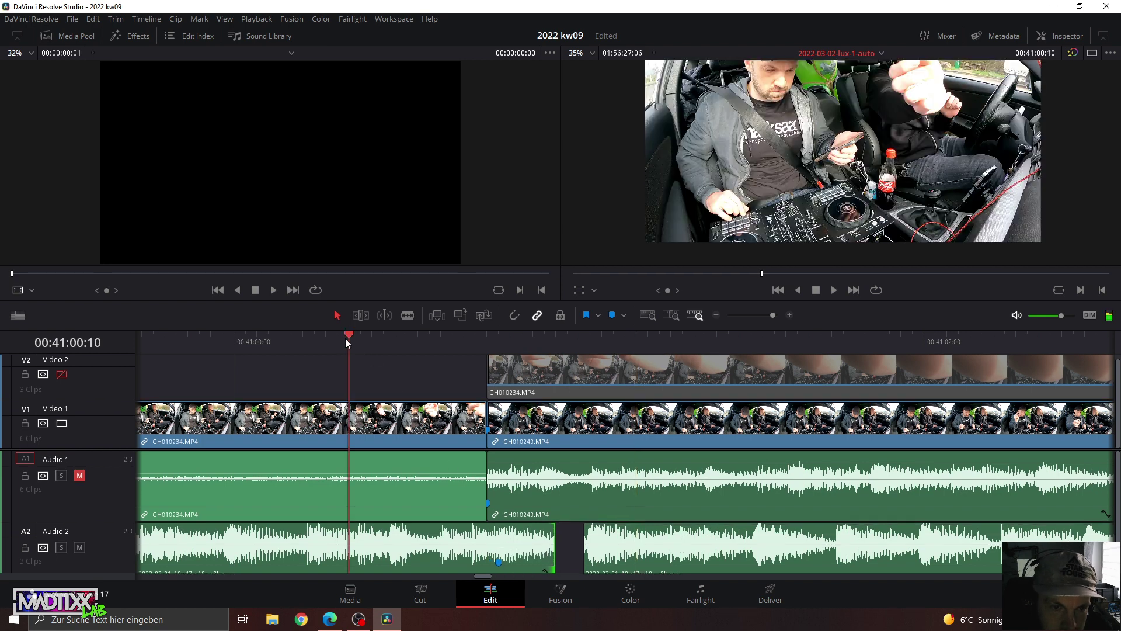
key("space")
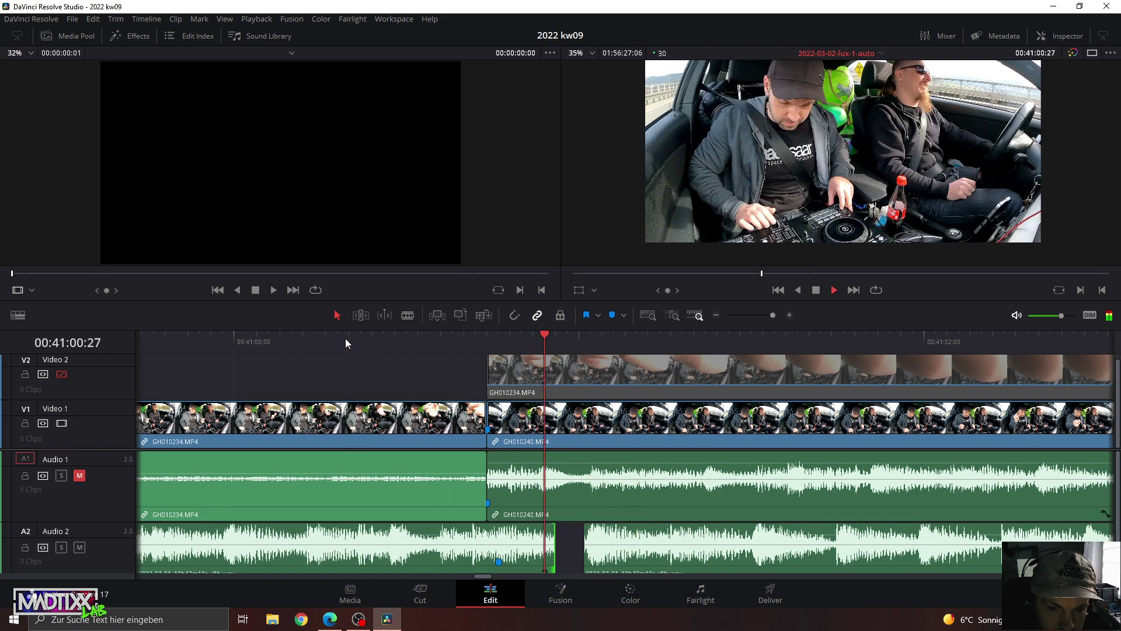
left_click(441, 340)
Set the playhead at 00:41:00:23, trim the first Audio 2 clip's end there, and play the join.
left_click_drag(537, 367, 520, 383)
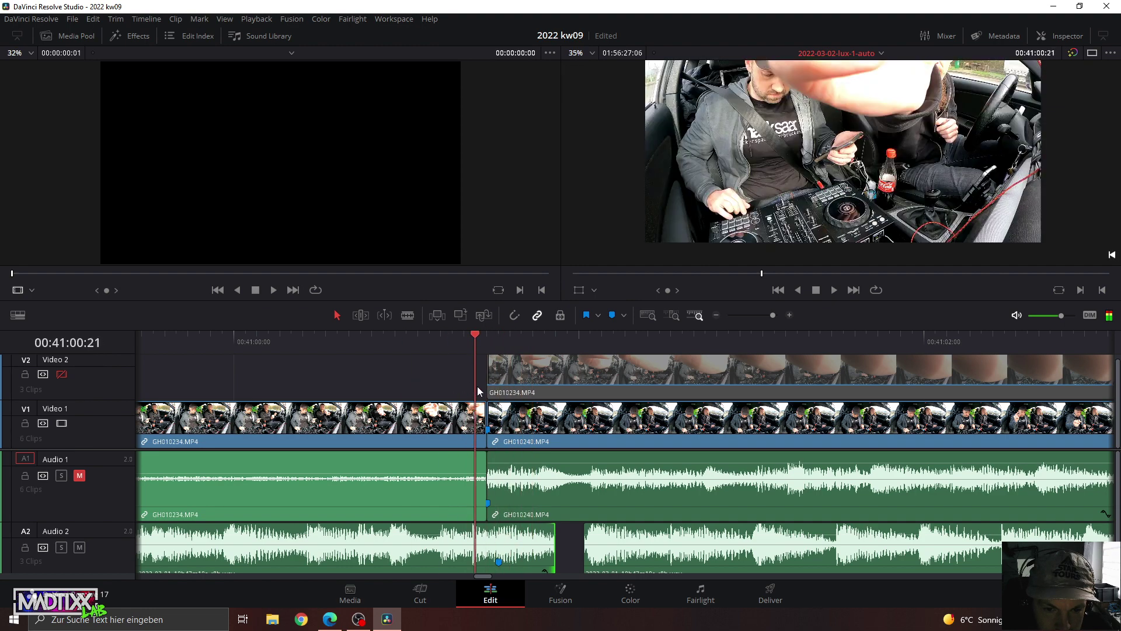
mouse_move(520, 382)
left_mouse_down()
mouse_move(507, 402)
mouse_move(375, 396)
mouse_move(499, 431)
mouse_move(484, 438)
left_mouse_up()
left_click_drag(484, 440, 497, 440)
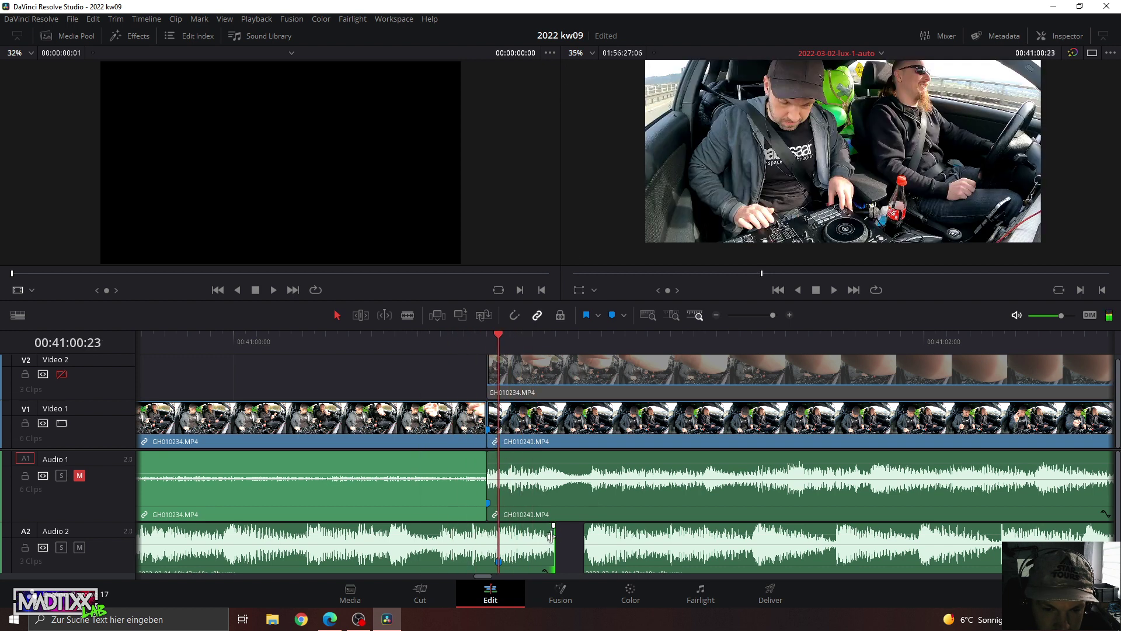
left_click_drag(550, 536, 495, 543)
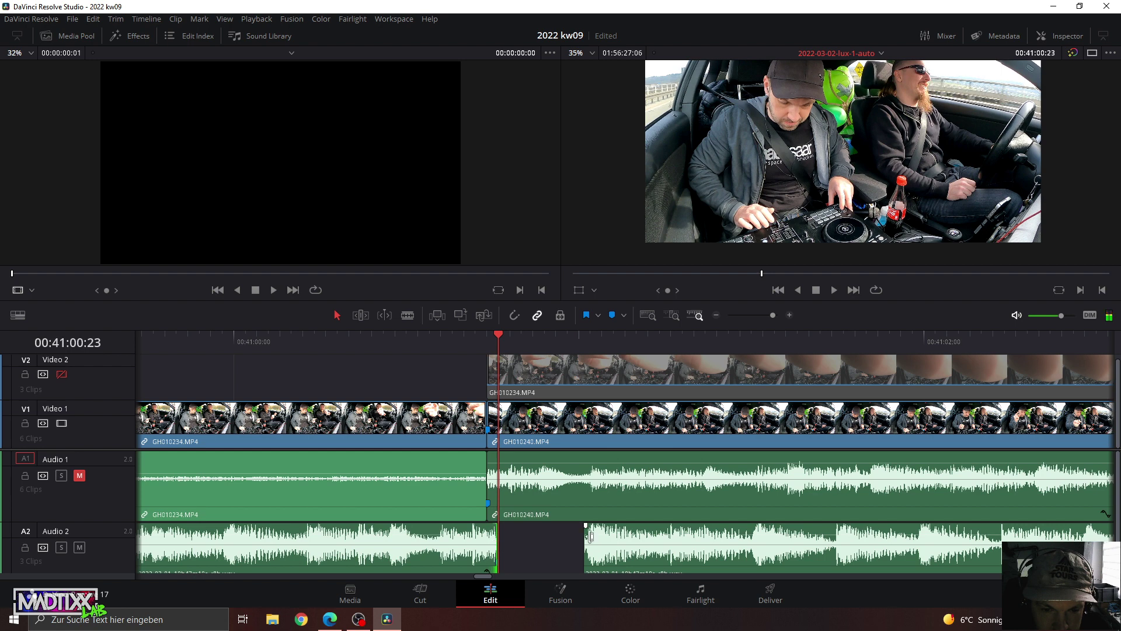
key("/")
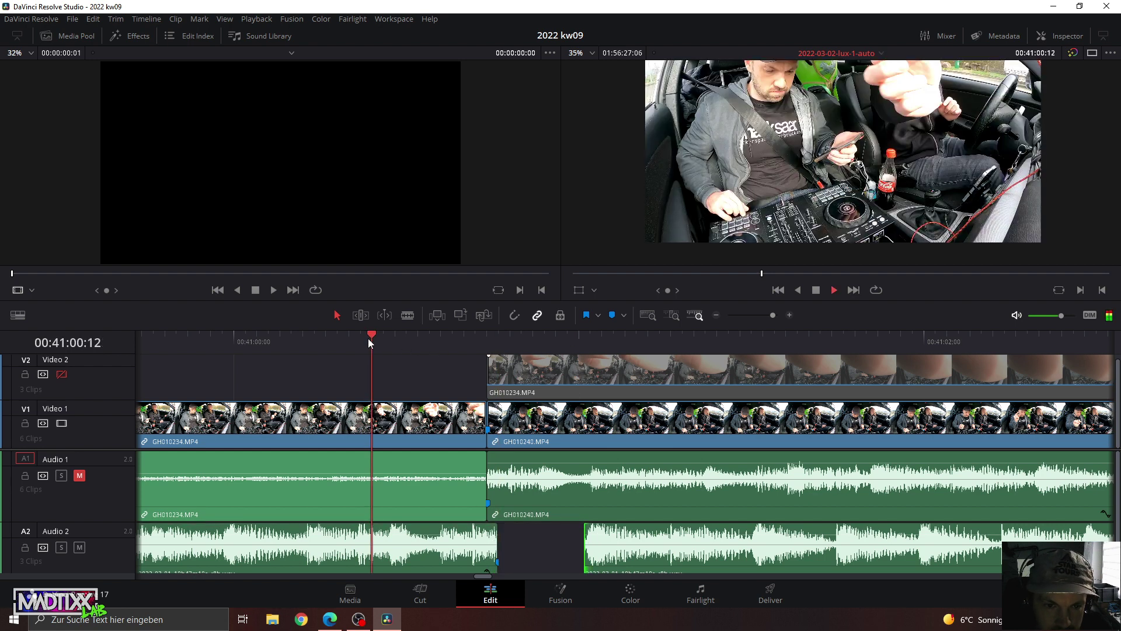
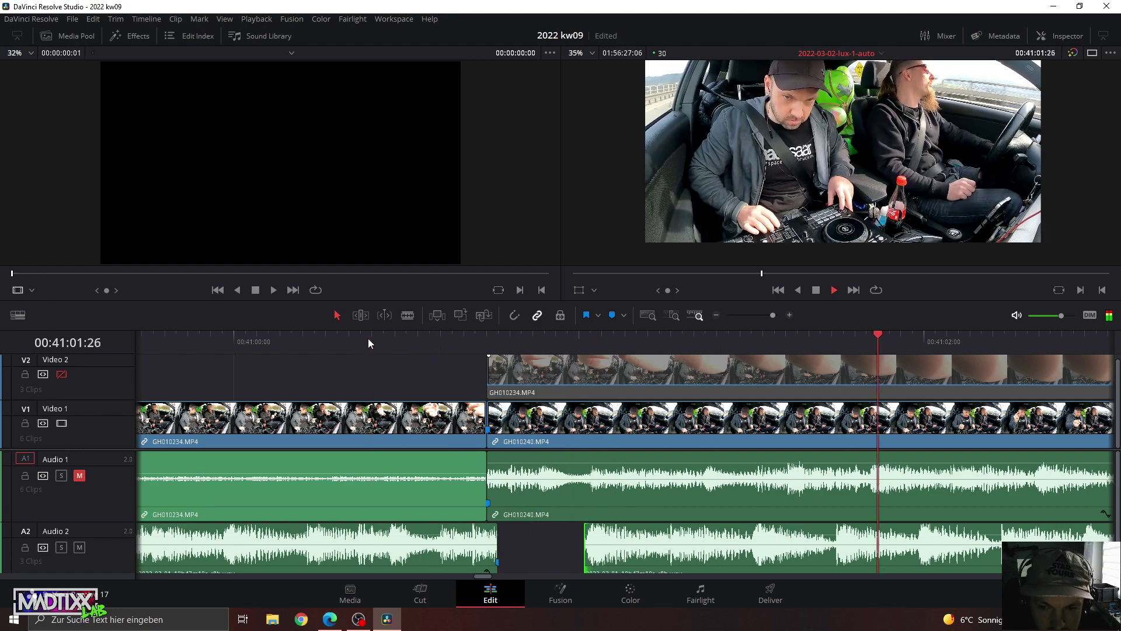
Zoom out around the cut and play back the gap in Audio 2.
key("space")
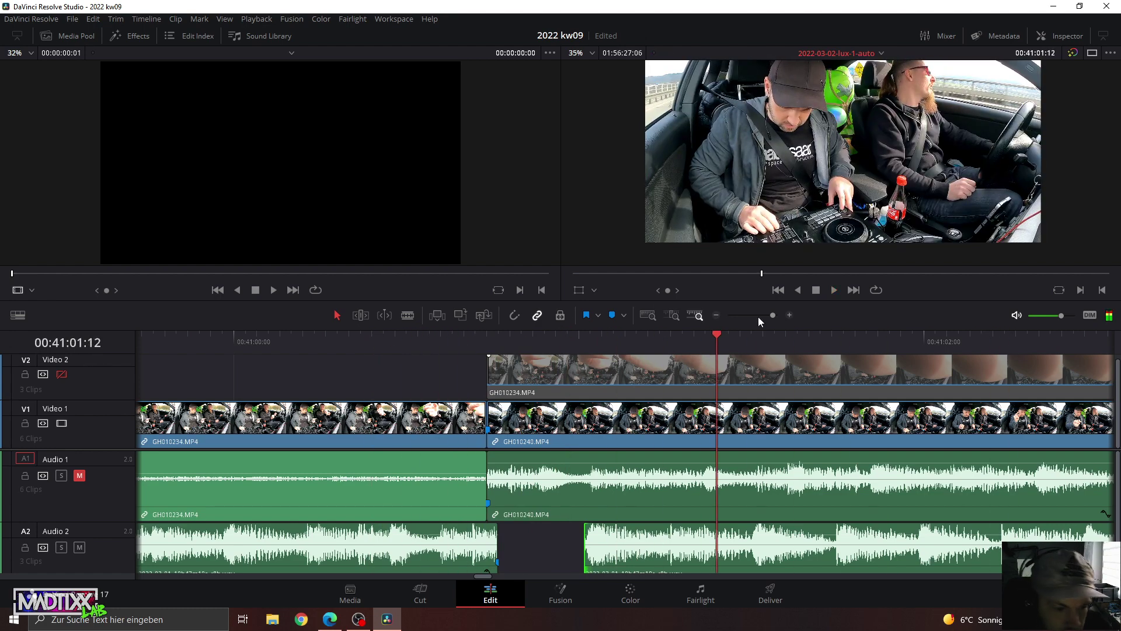
left_click_drag(758, 318, 768, 315)
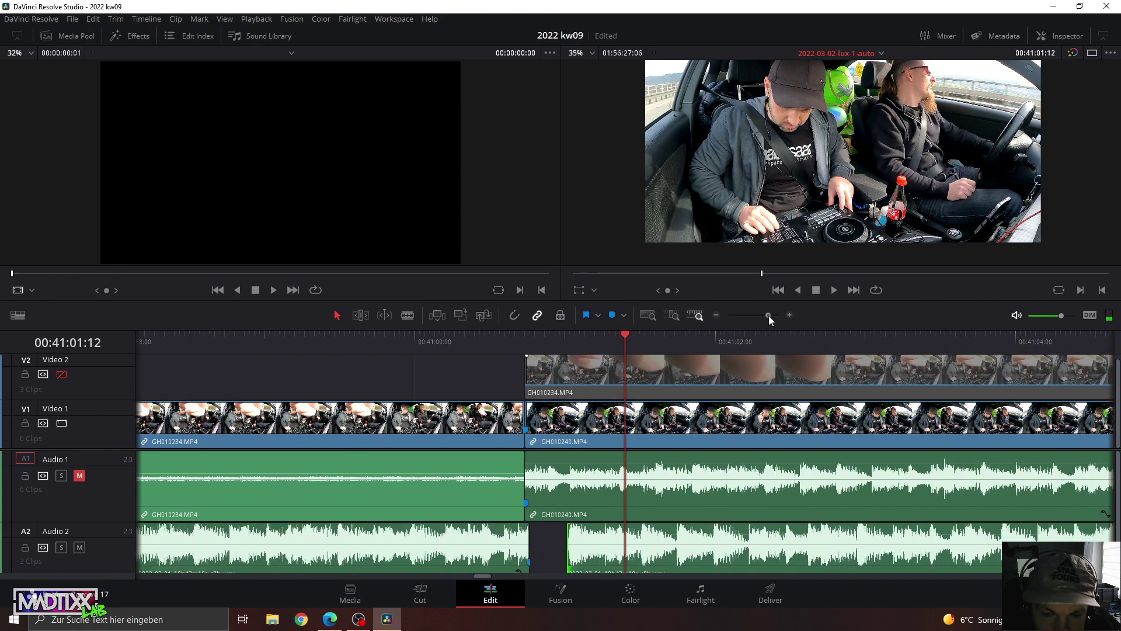
left_click(543, 341)
key("slash")
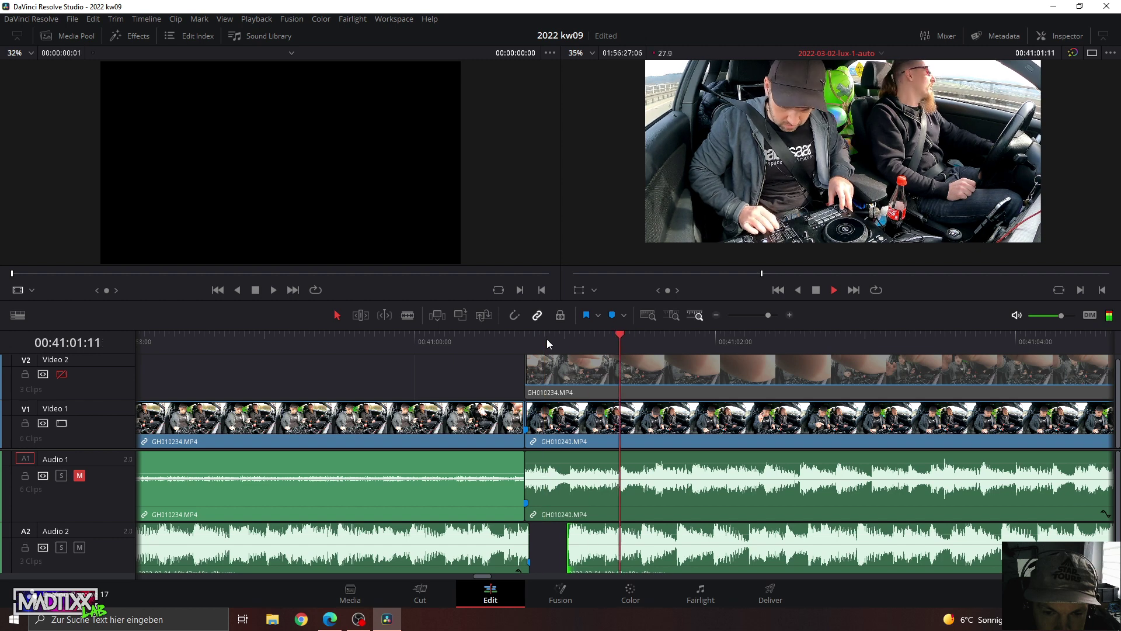
key("space")
Trim the second Audio 2 clip's head later and slide it left to close the gap.
left_click_drag(573, 545, 588, 547)
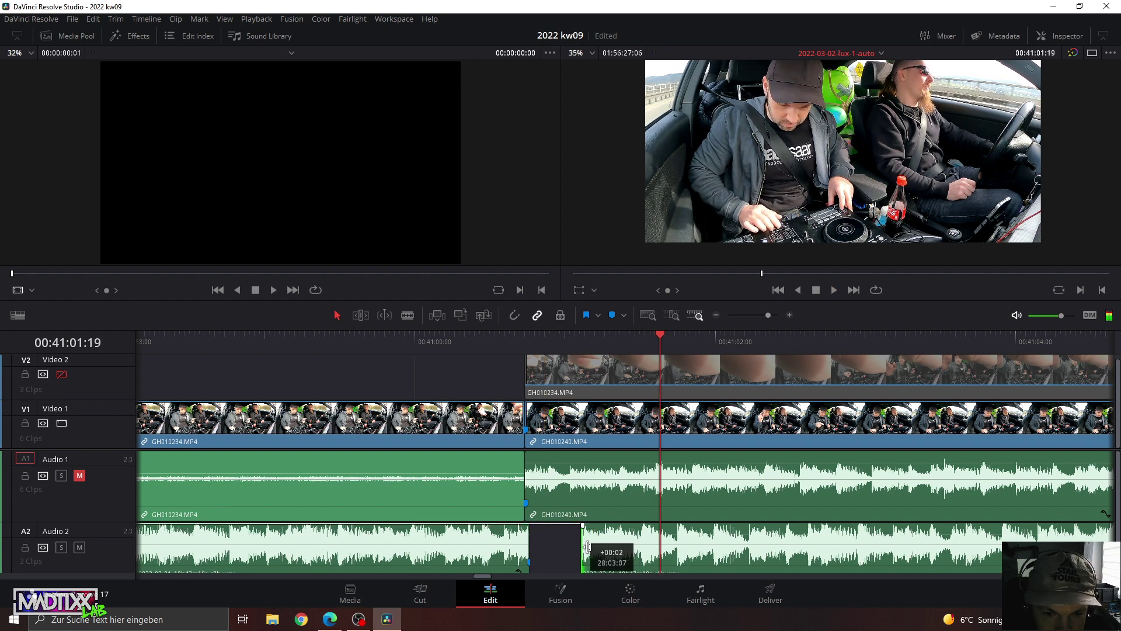
left_click_drag(588, 547, 622, 551)
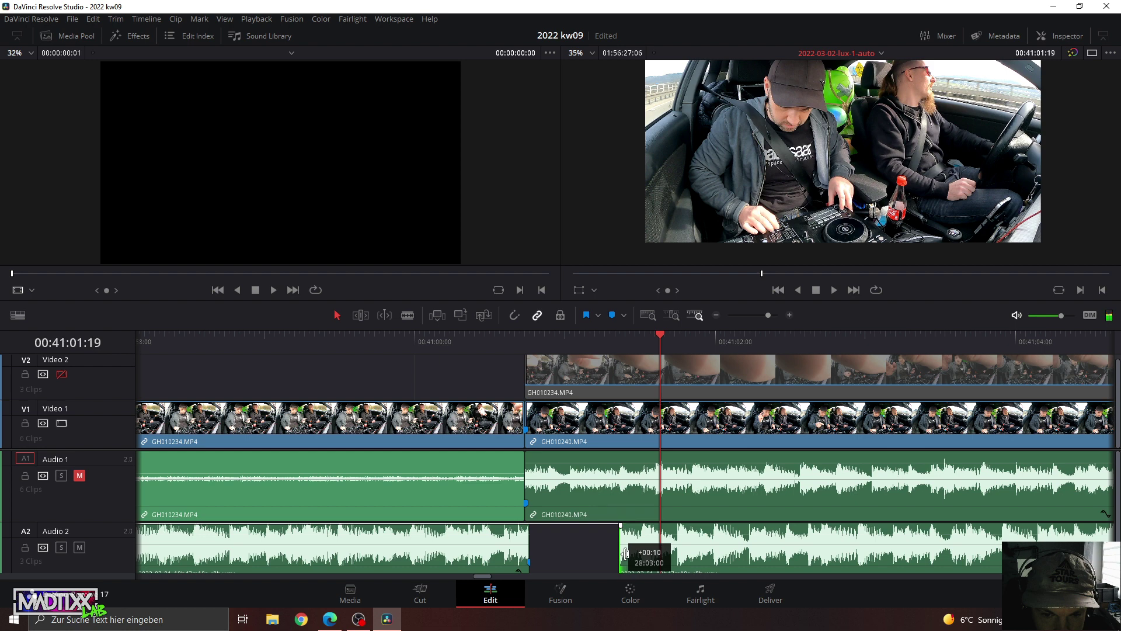
left_click_drag(637, 534, 552, 540)
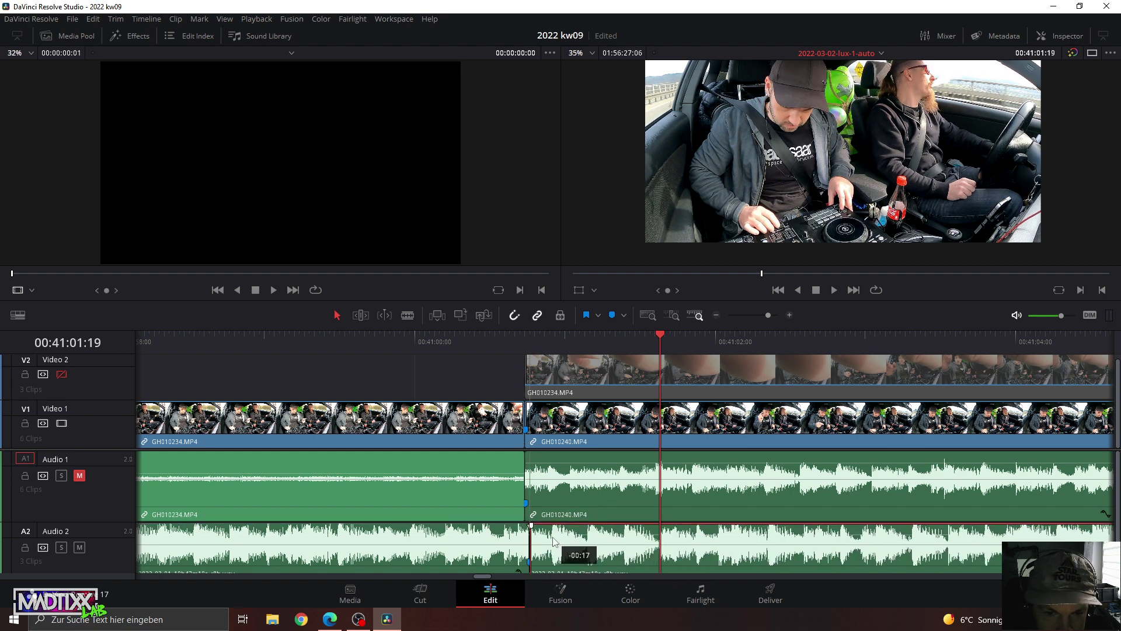
Replay the joined Audio 2 section and zoom in on the join.
left_click(412, 340)
key("space")
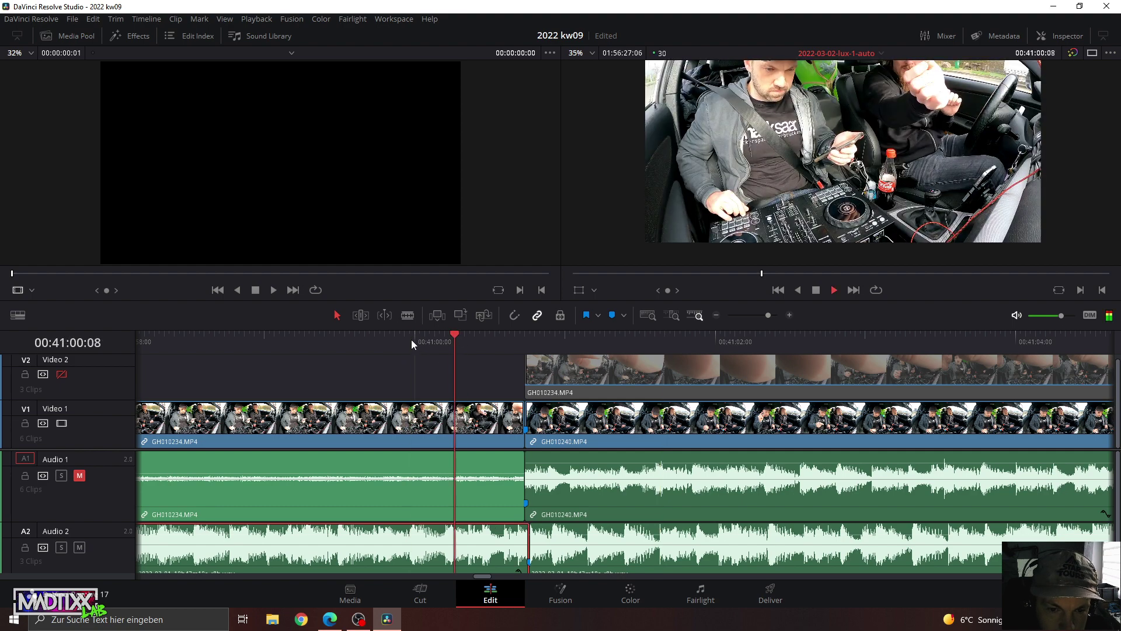
left_click(411, 339)
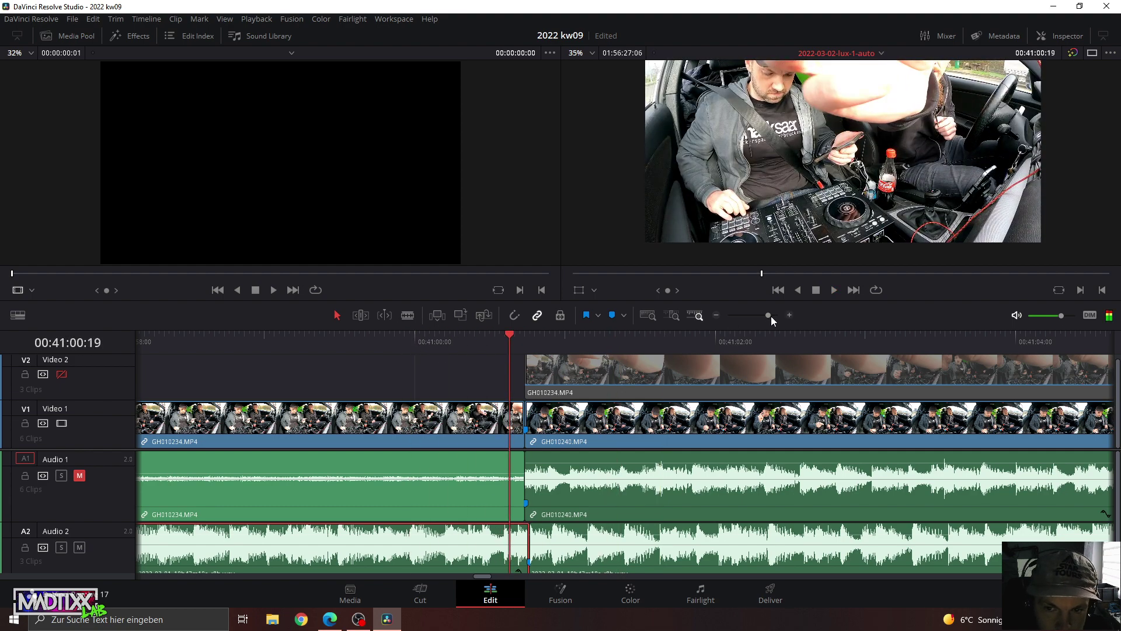
key("space")
left_click_drag(769, 316, 775, 317)
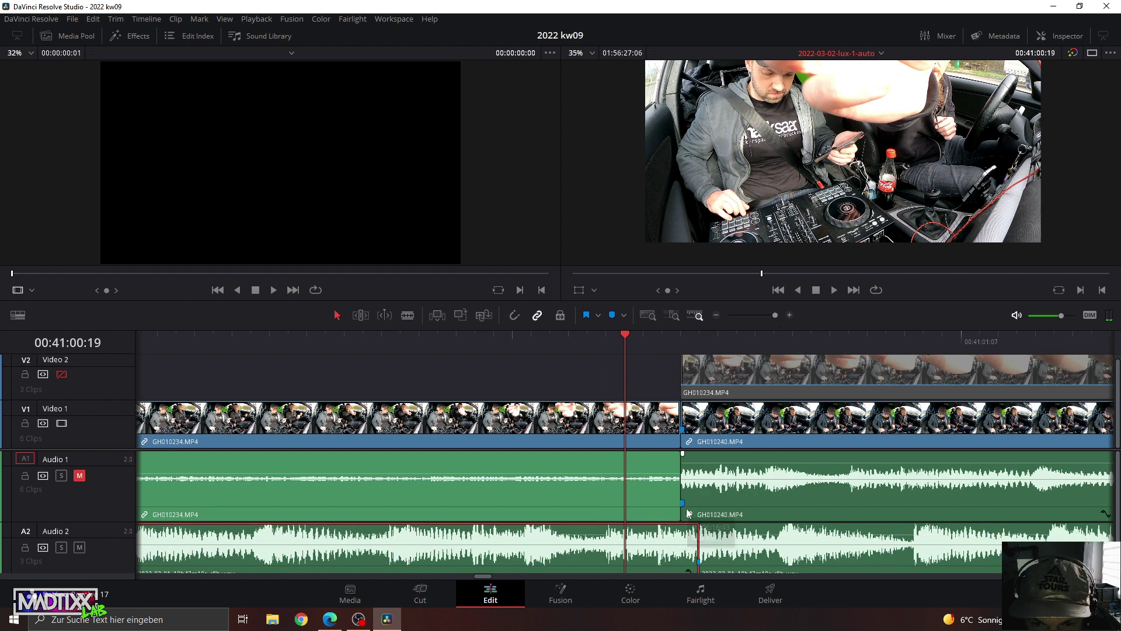
Add a cross fade at the Audio 2 edit point with Ctrl+T and shorten it to a brief one.
left_click(727, 553)
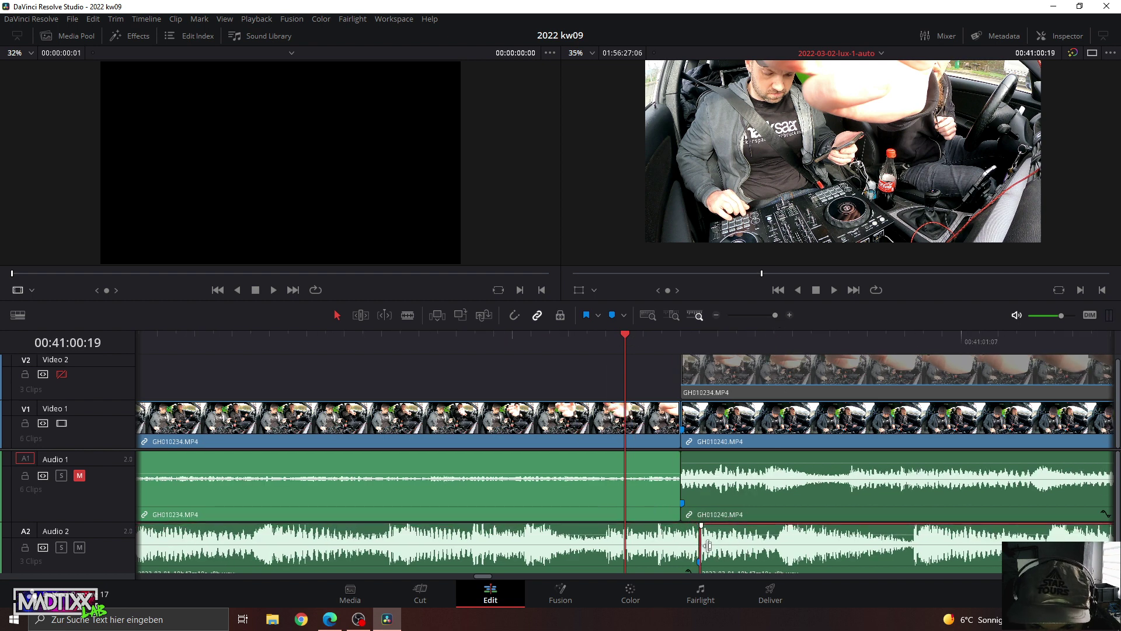
left_click(677, 551)
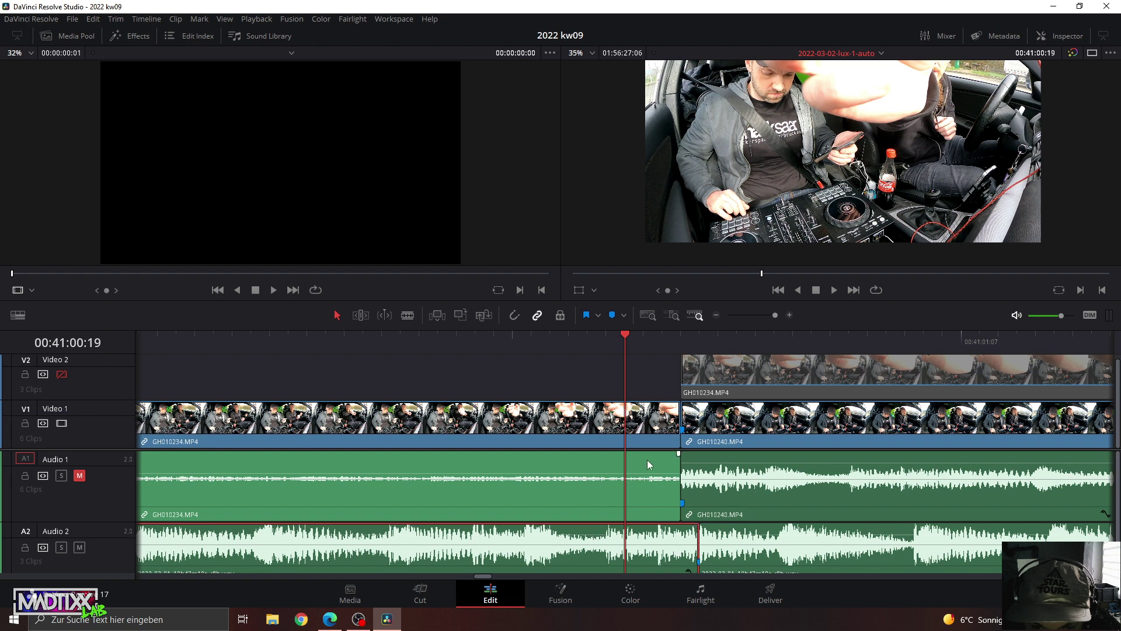
left_click(709, 333)
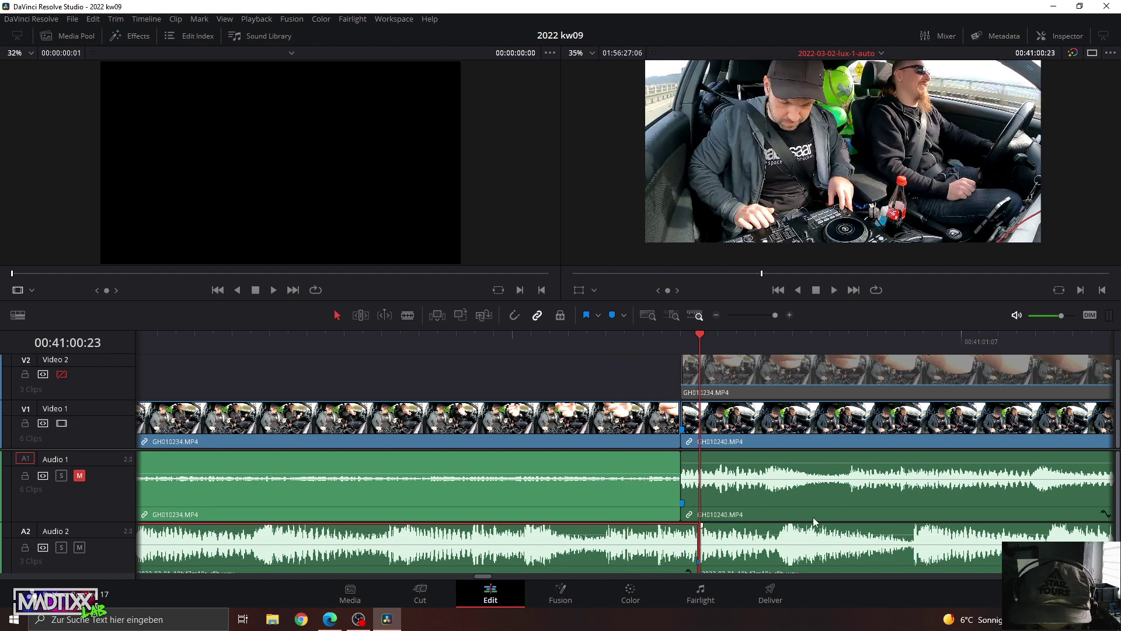
left_click(801, 482)
left_click(663, 335)
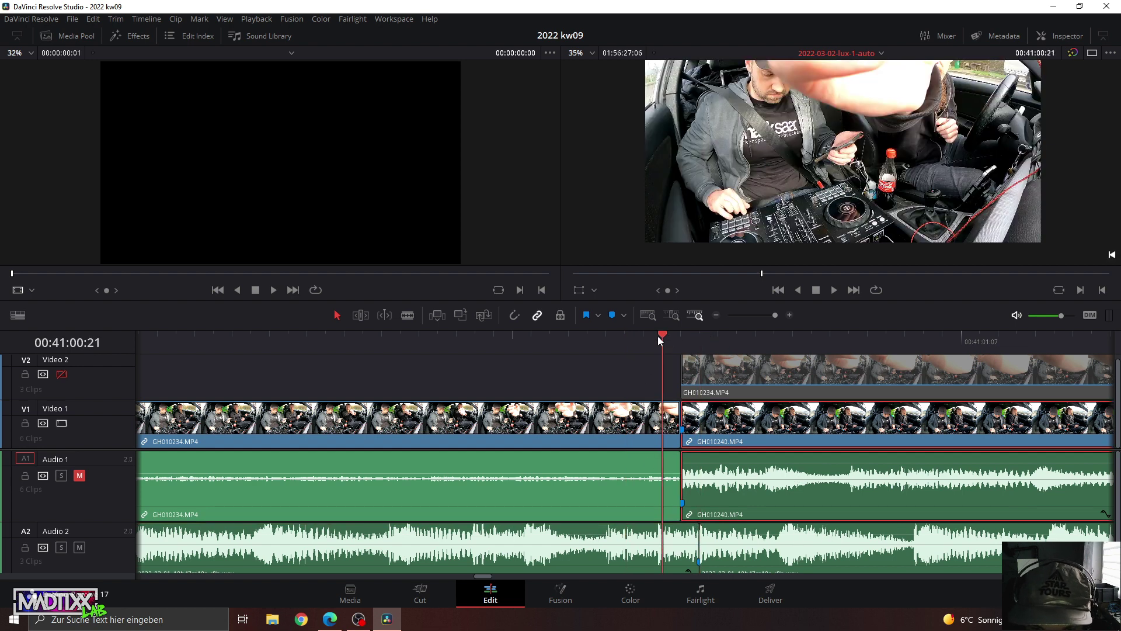
left_click_drag(658, 335, 587, 345)
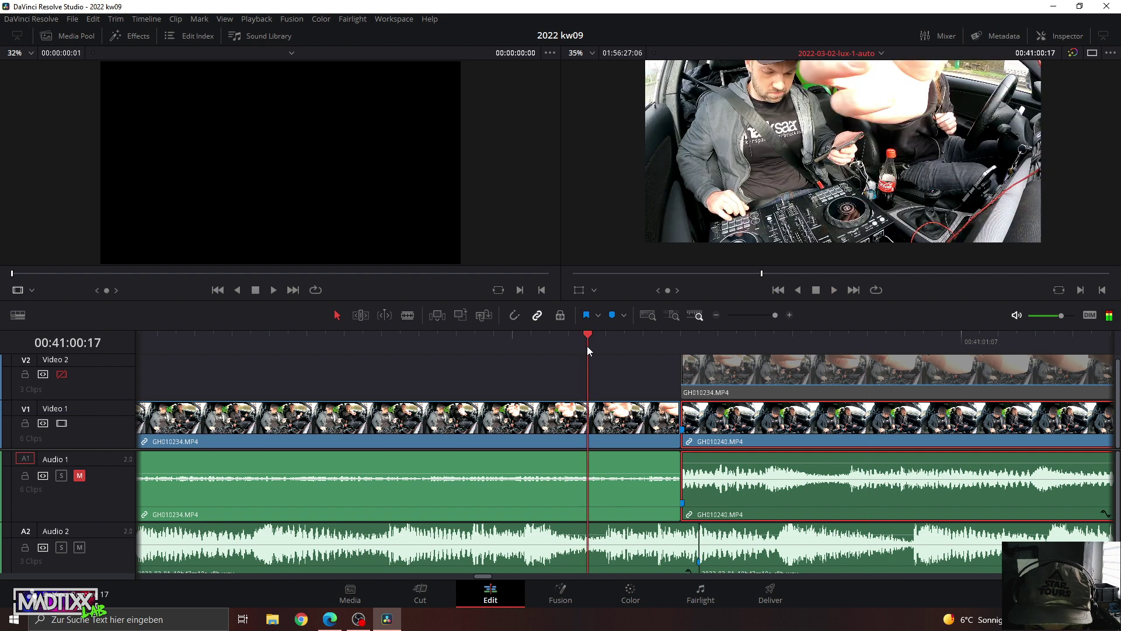
left_click(699, 543)
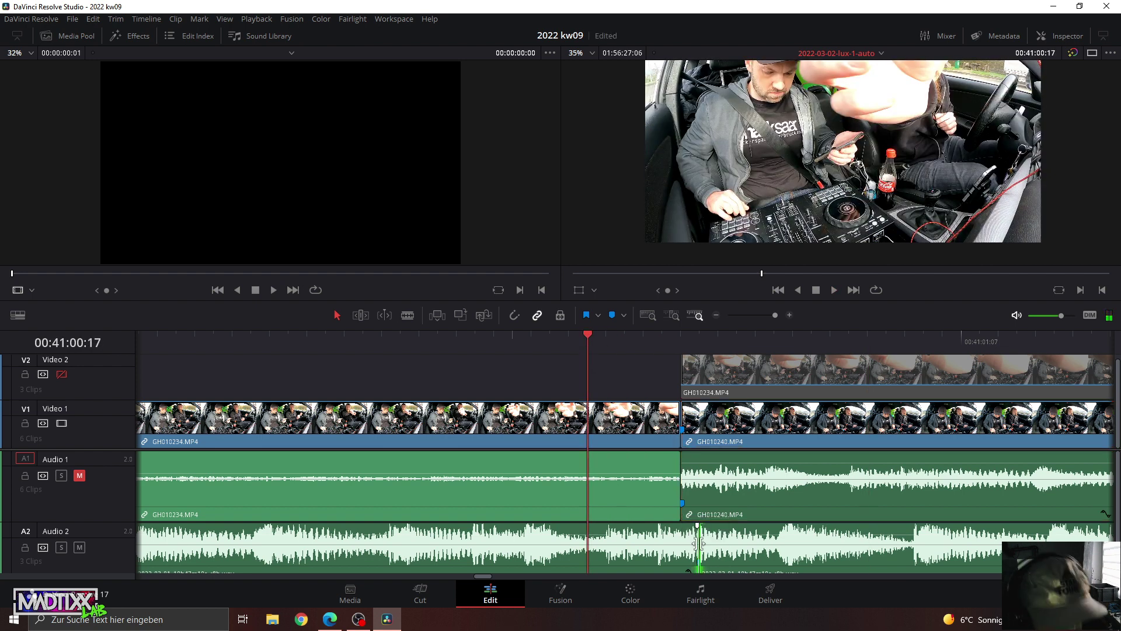
key("ctrl+t")
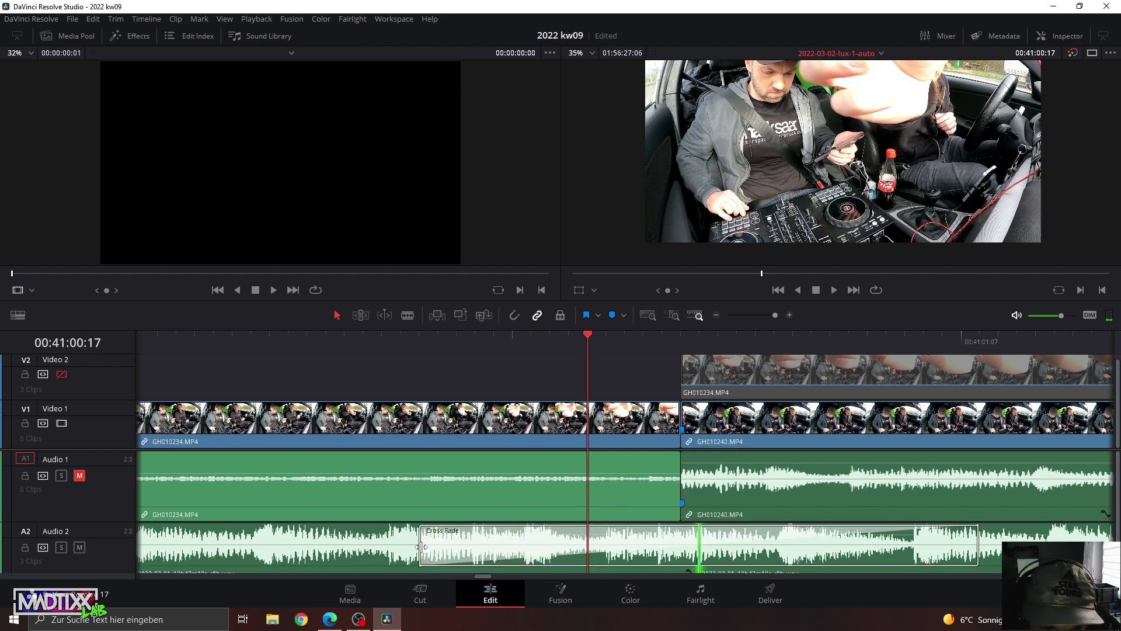
left_click_drag(421, 546, 688, 544)
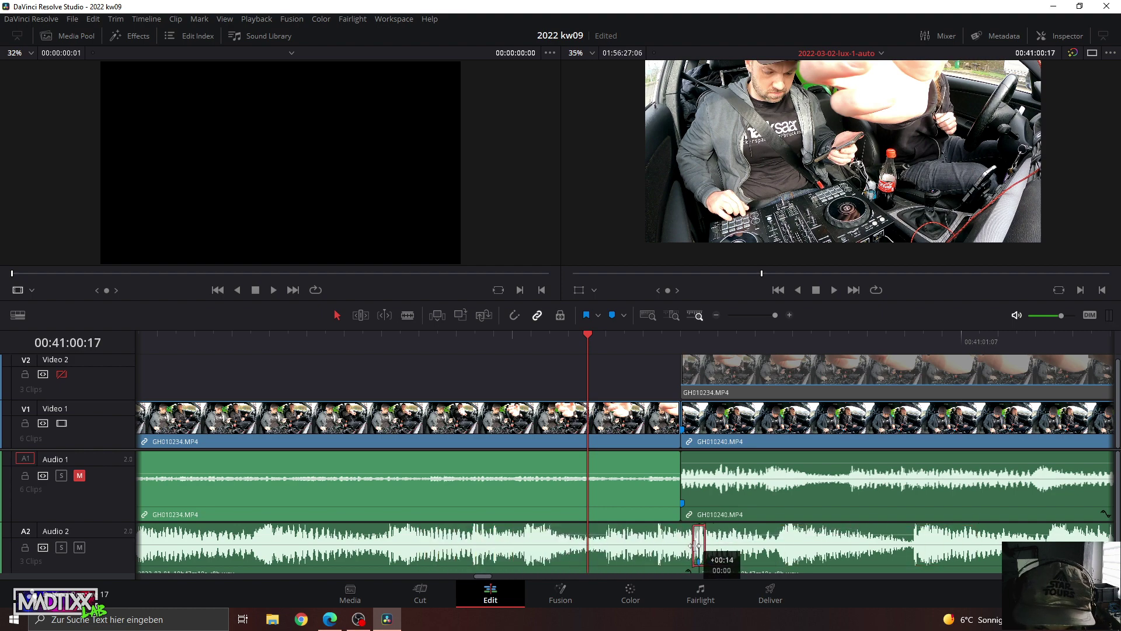
Play through the new cross fade in context from before the join.
left_click(446, 338)
key("space")
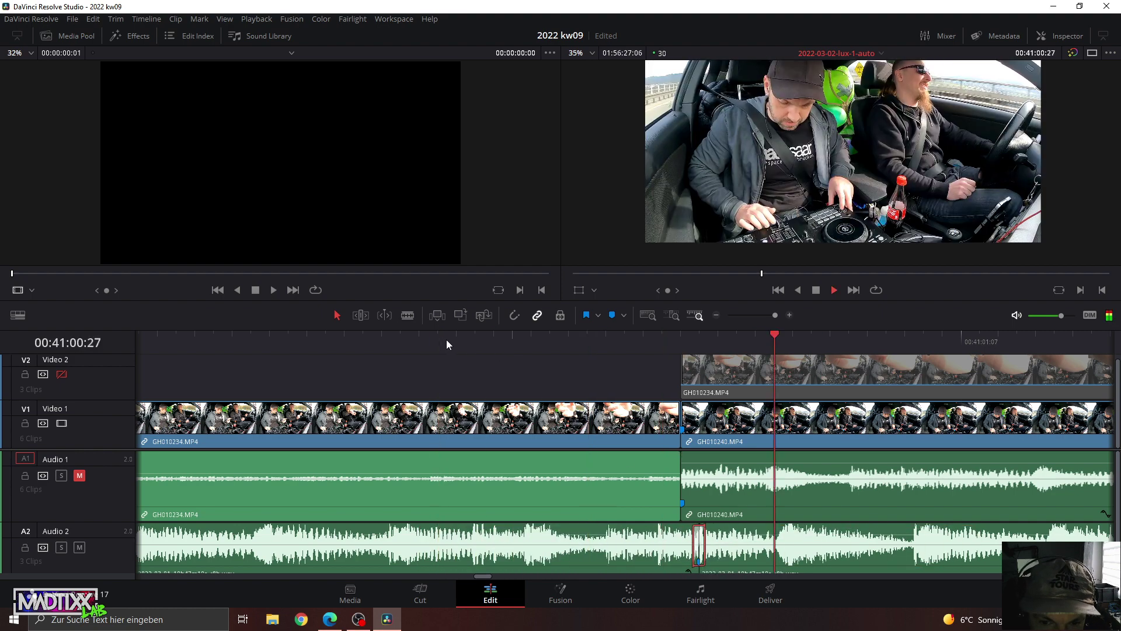
left_click(447, 339)
key("space")
left_click_drag(766, 314, 764, 314)
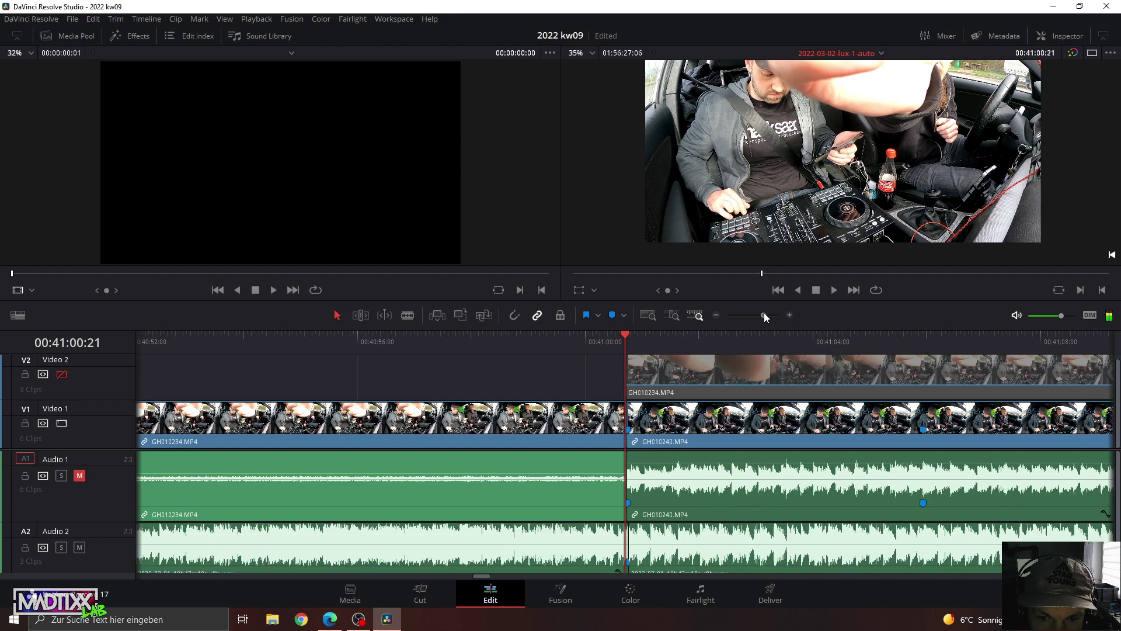
left_click(508, 339)
key("space")
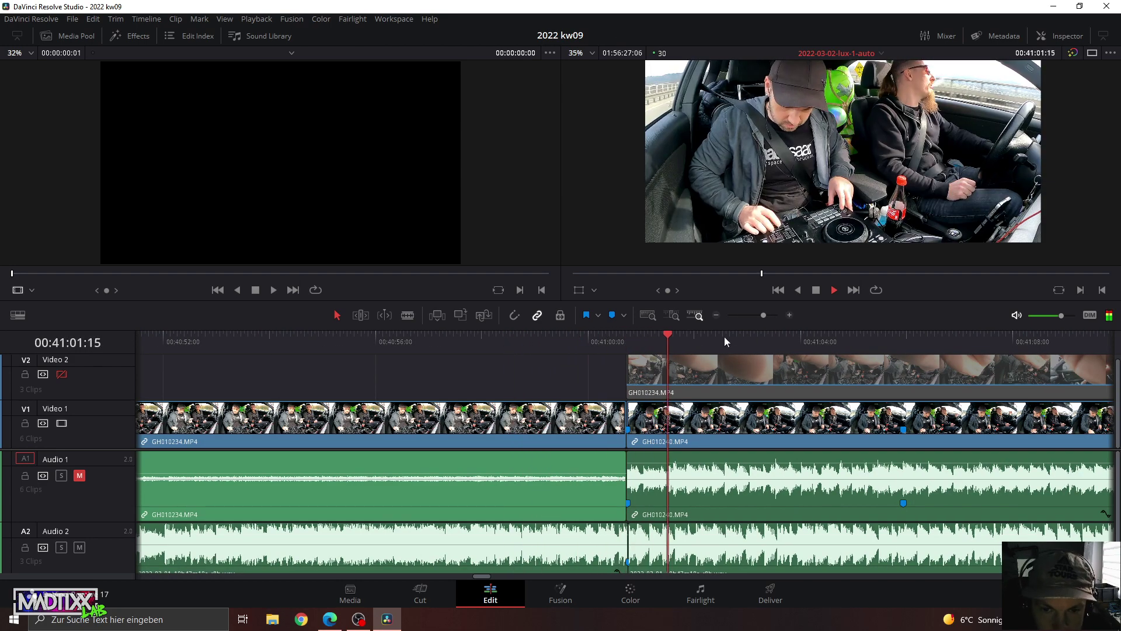
key("space")
Zoom in at GH010240's start and reposition the two Audio 2 clips around the join.
left_click_drag(766, 315, 773, 317)
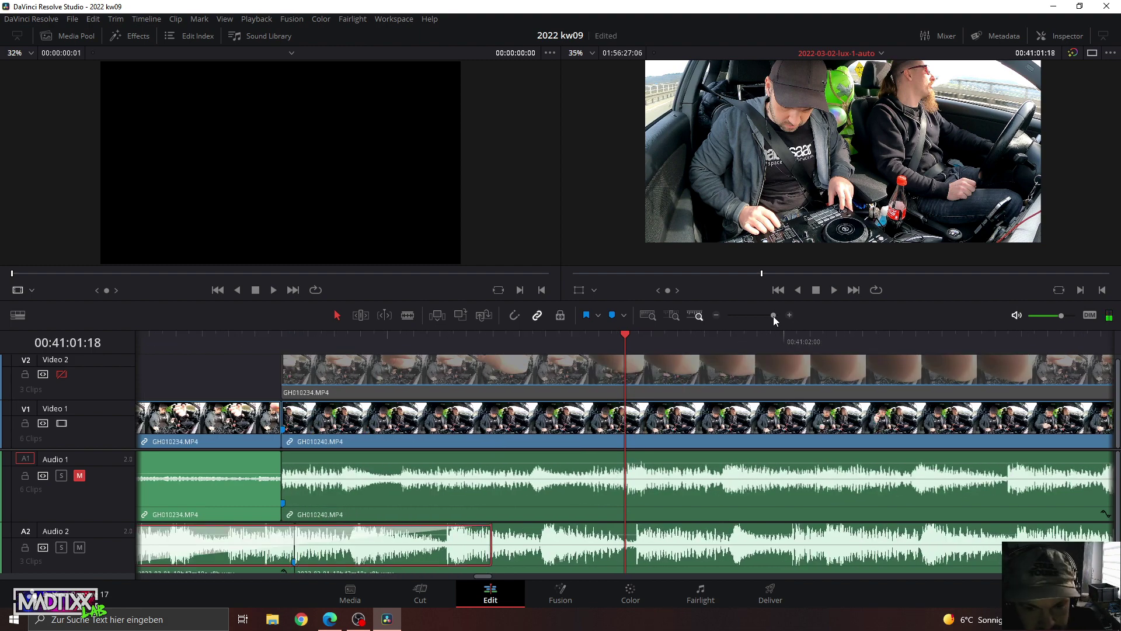
left_click_drag(281, 334, 293, 336)
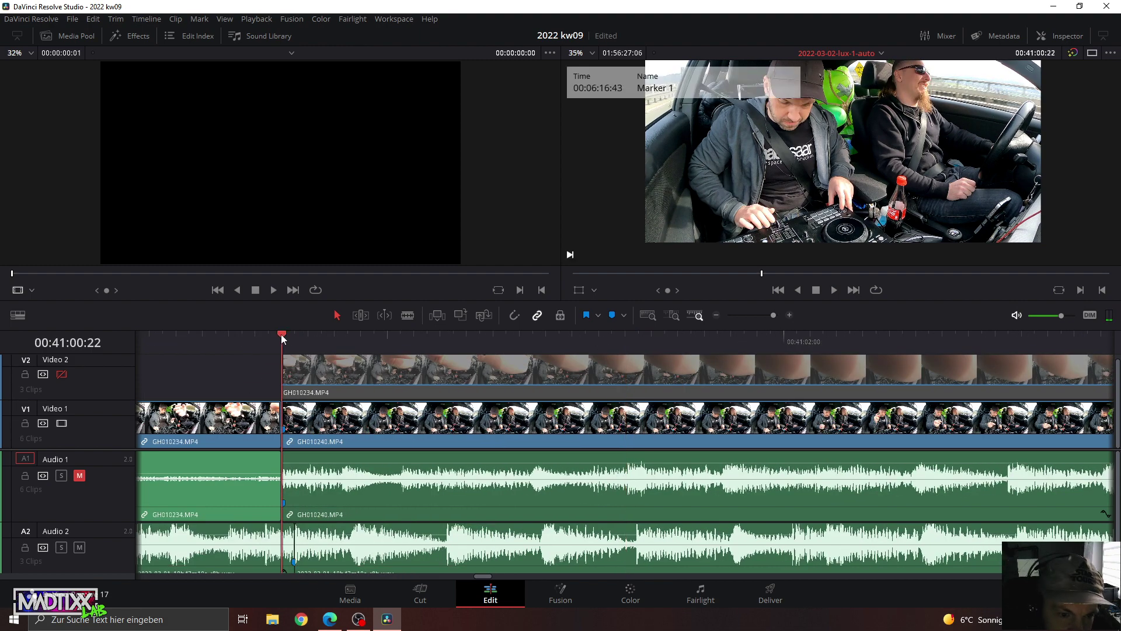
left_click_drag(774, 313, 779, 313)
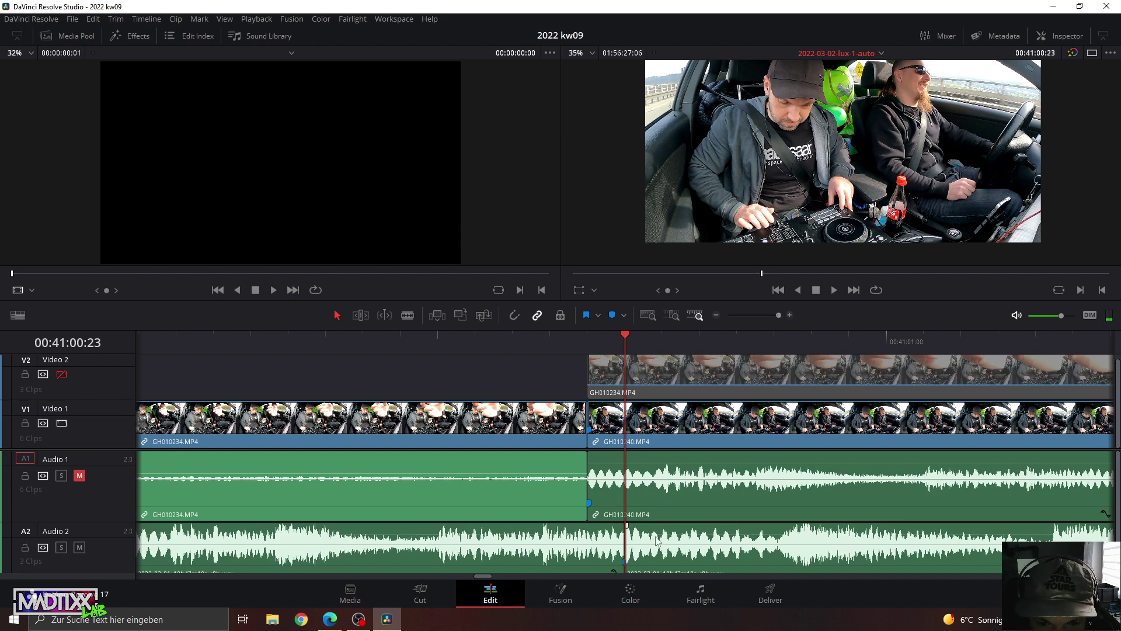
left_click_drag(655, 542, 699, 543)
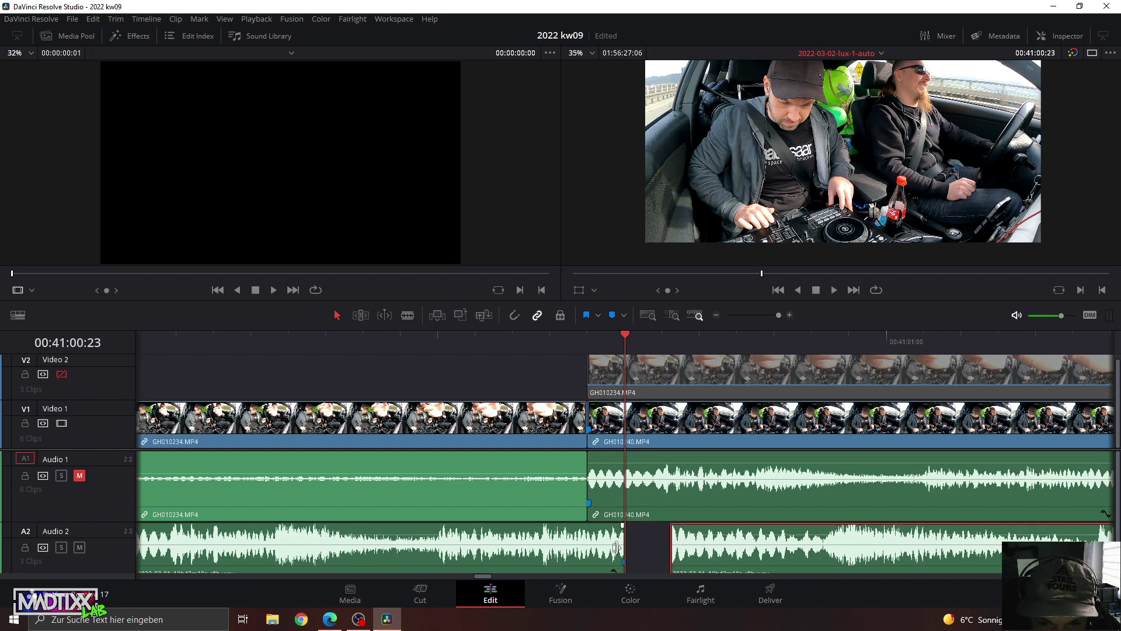
left_click_drag(614, 547, 665, 552)
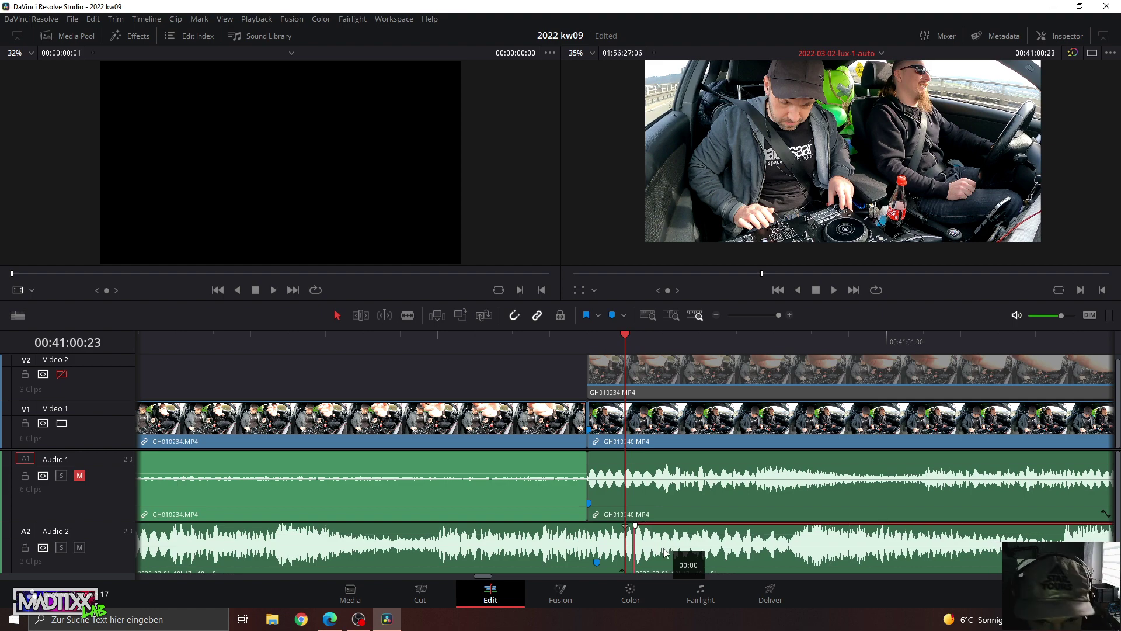
Play back the edited section and zoom in around the cut.
scroll(430, 382, "right", 3)
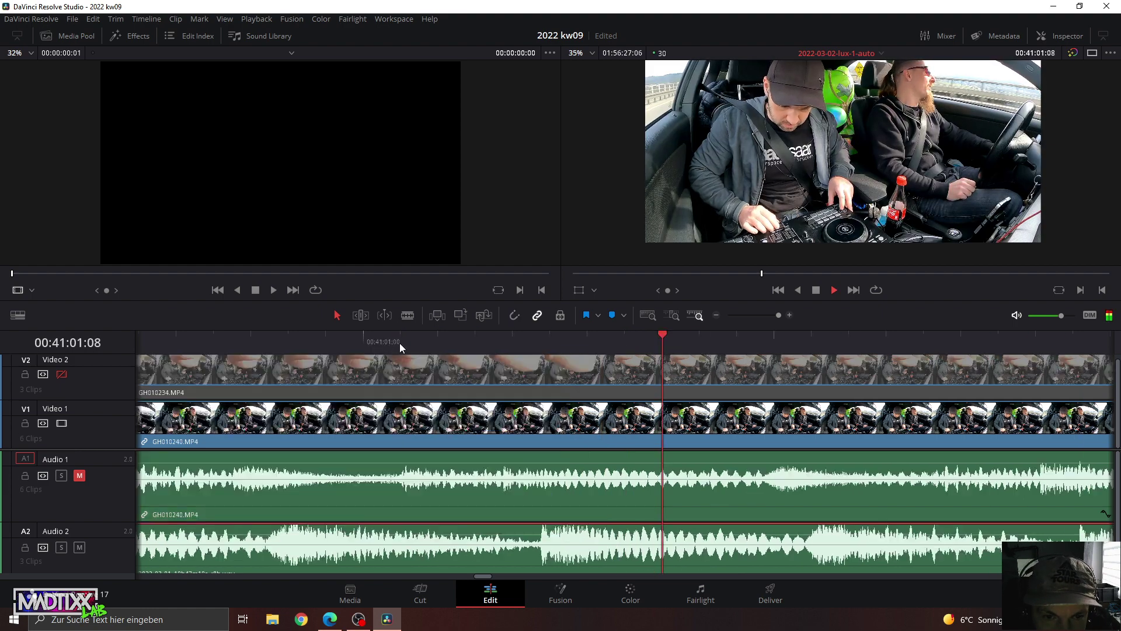
left_click(396, 344)
left_click_drag(773, 319, 763, 317)
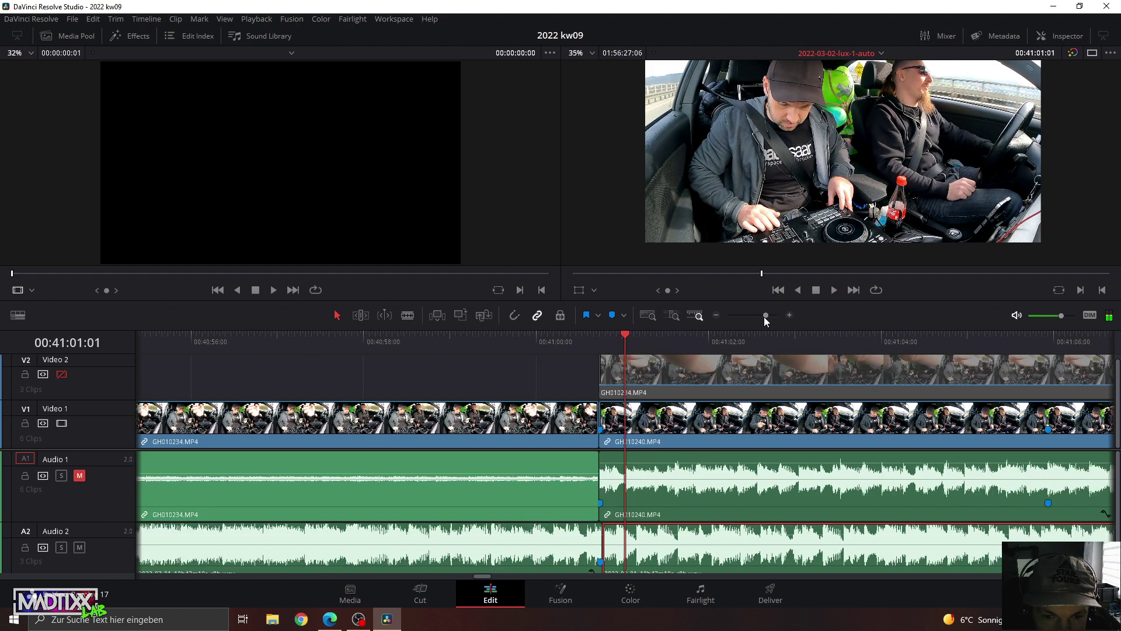
left_click(520, 339)
key("space")
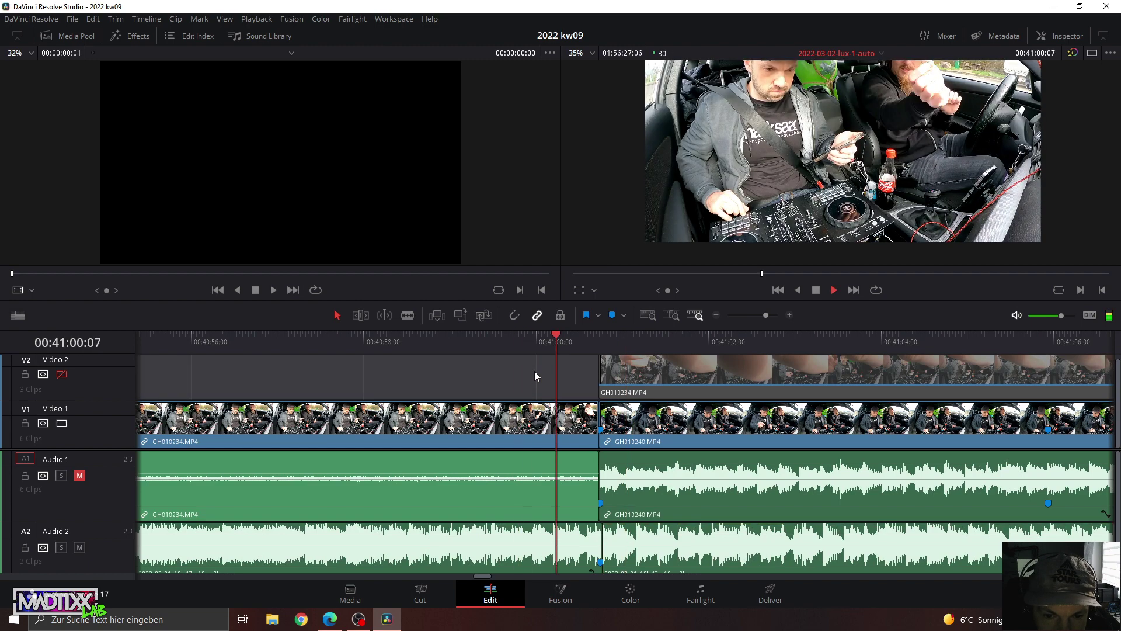
left_click(569, 337)
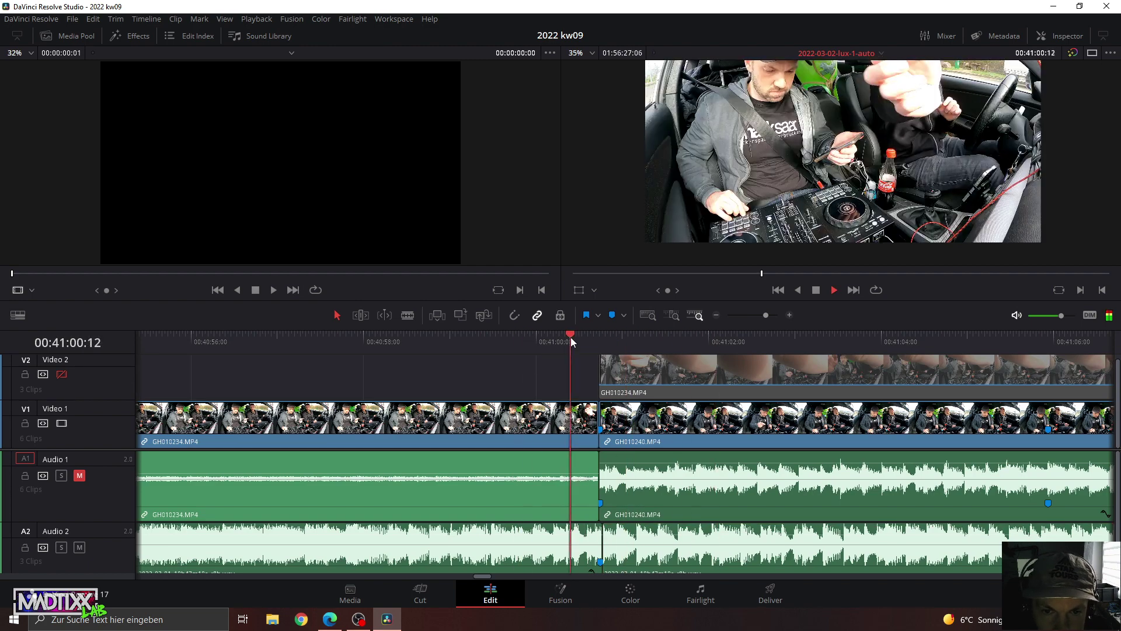
key("space")
left_click_drag(766, 315, 776, 315)
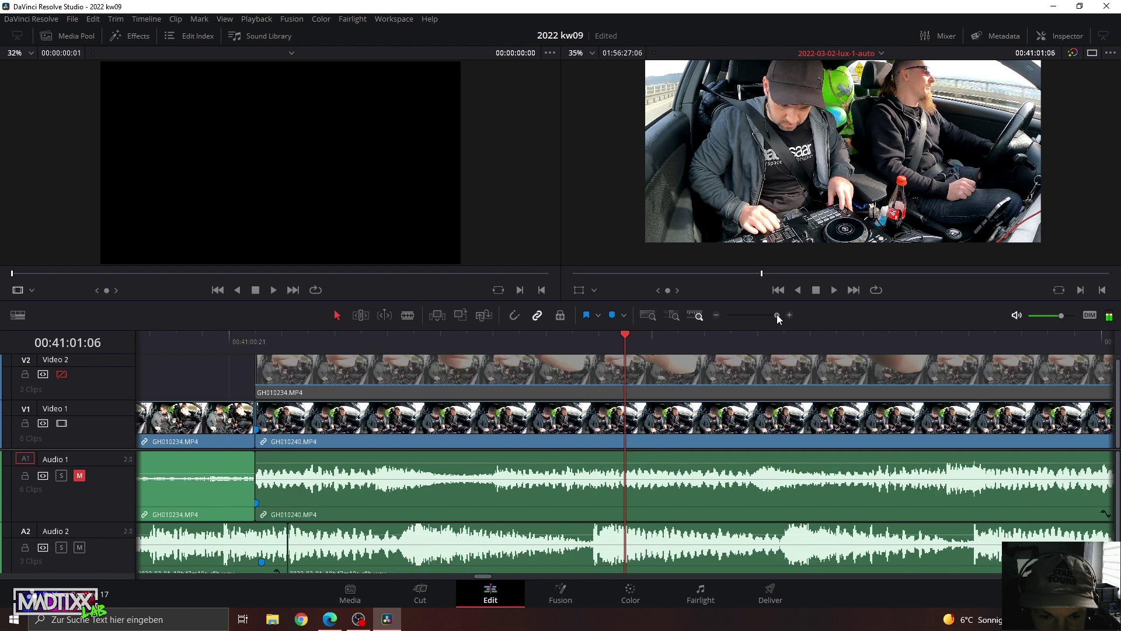
left_click(303, 346)
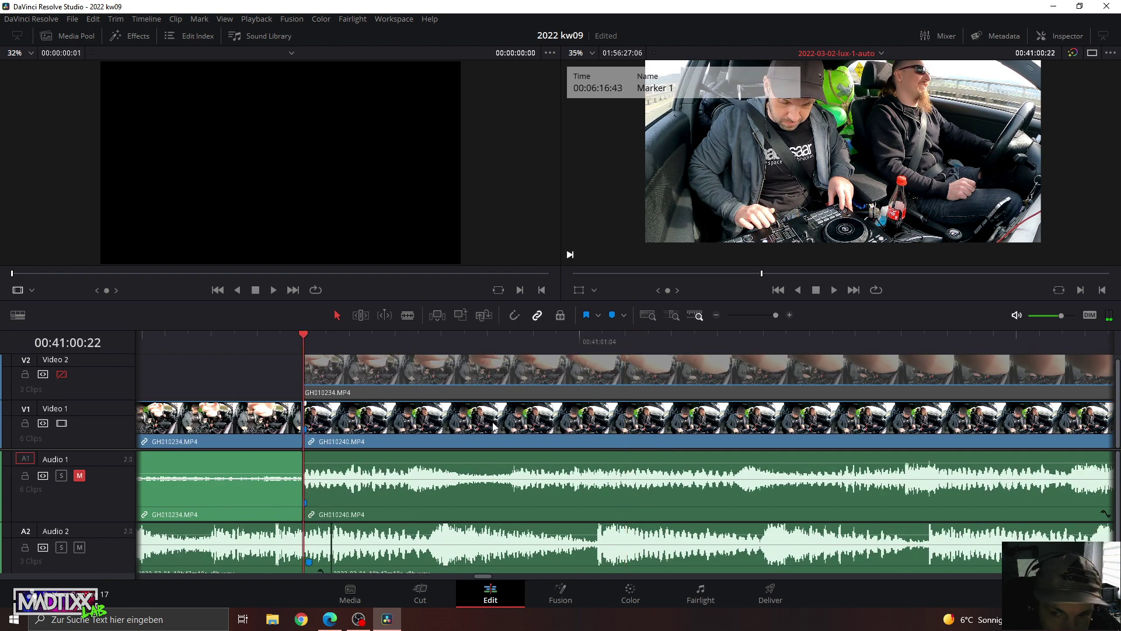
Select the Audio 2 cross fade at the cut and shorten it to a sliver.
left_click_drag(272, 505, 529, 517)
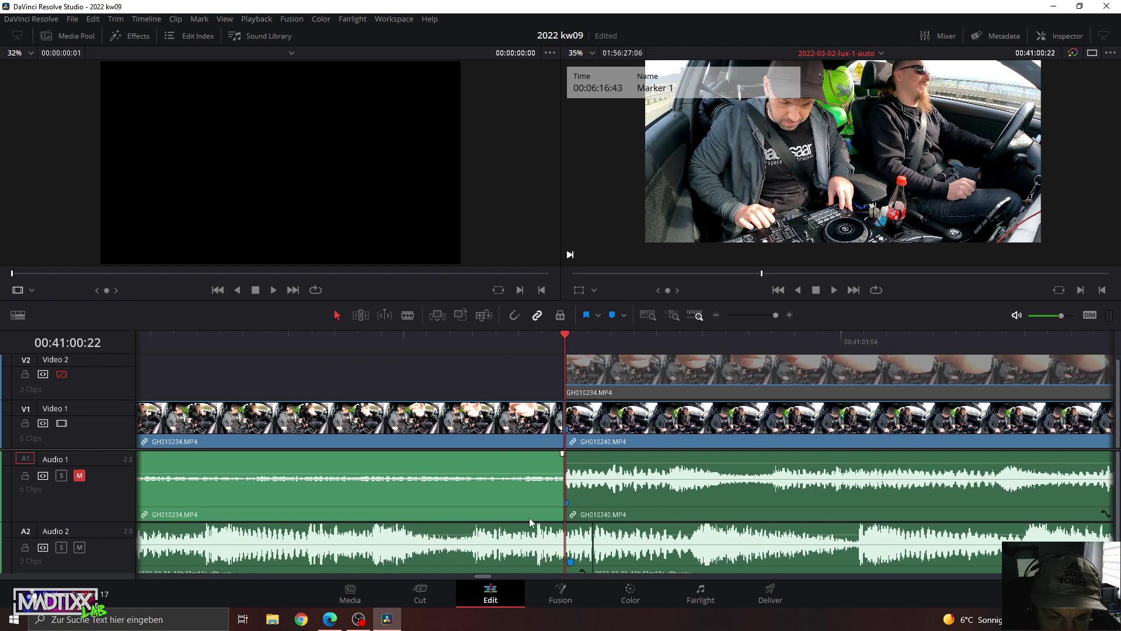
left_click(583, 341)
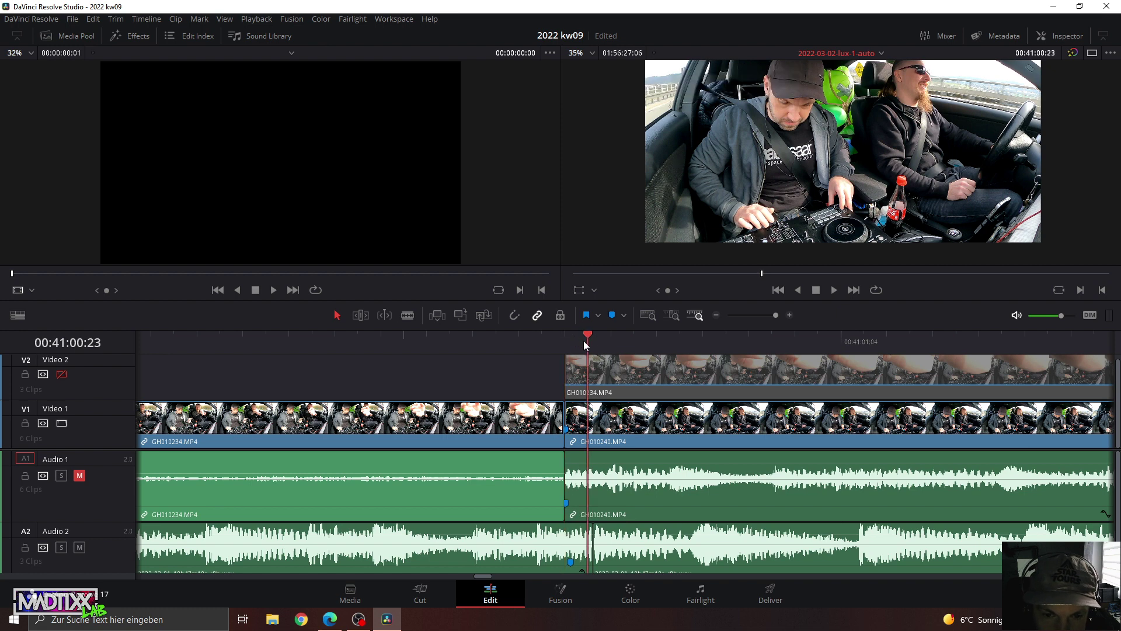
left_click(778, 315)
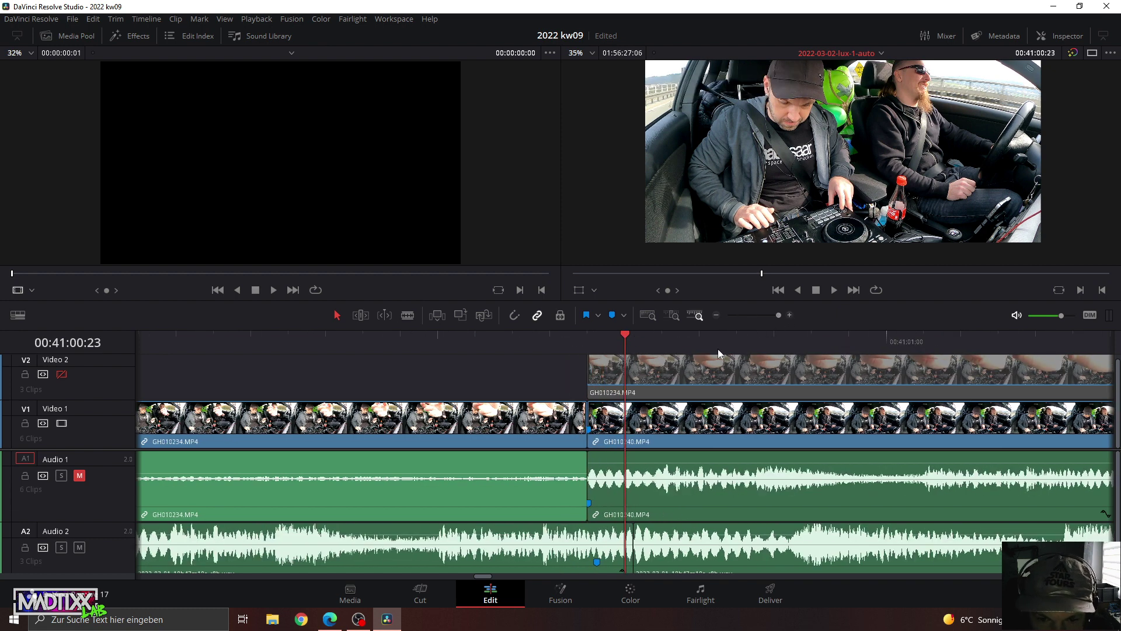
left_click(624, 334)
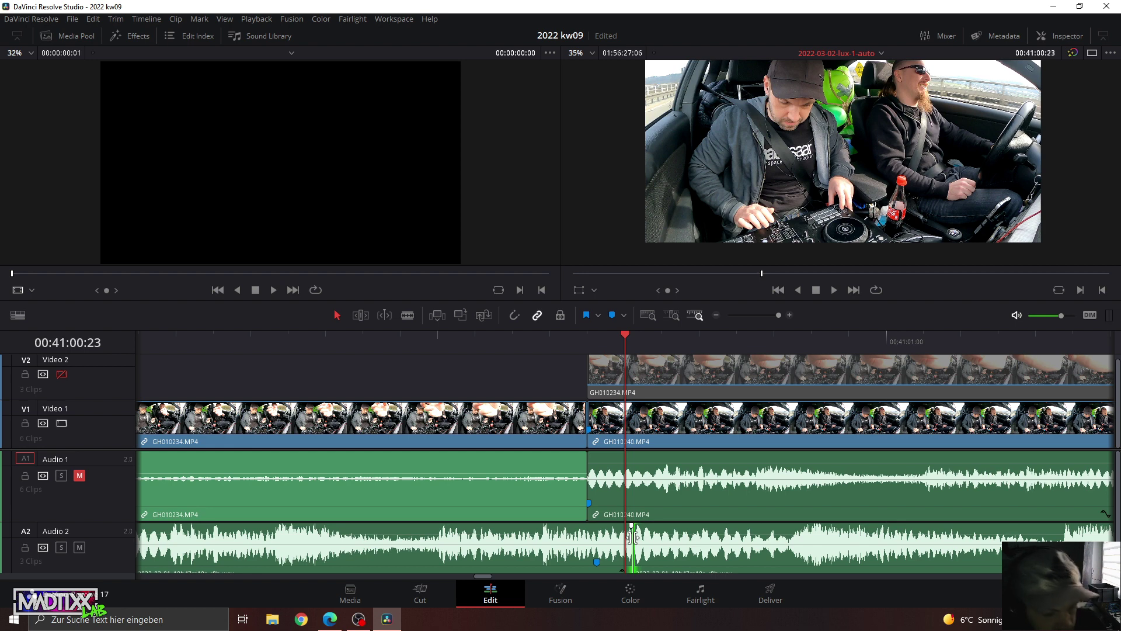
left_click(634, 537)
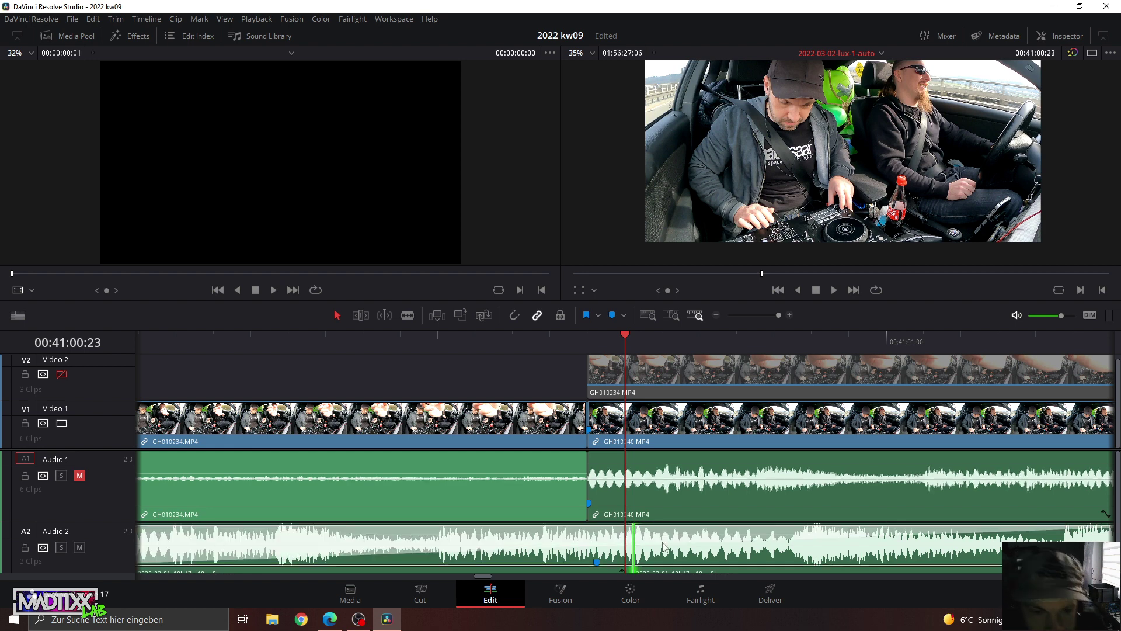
left_click(774, 316)
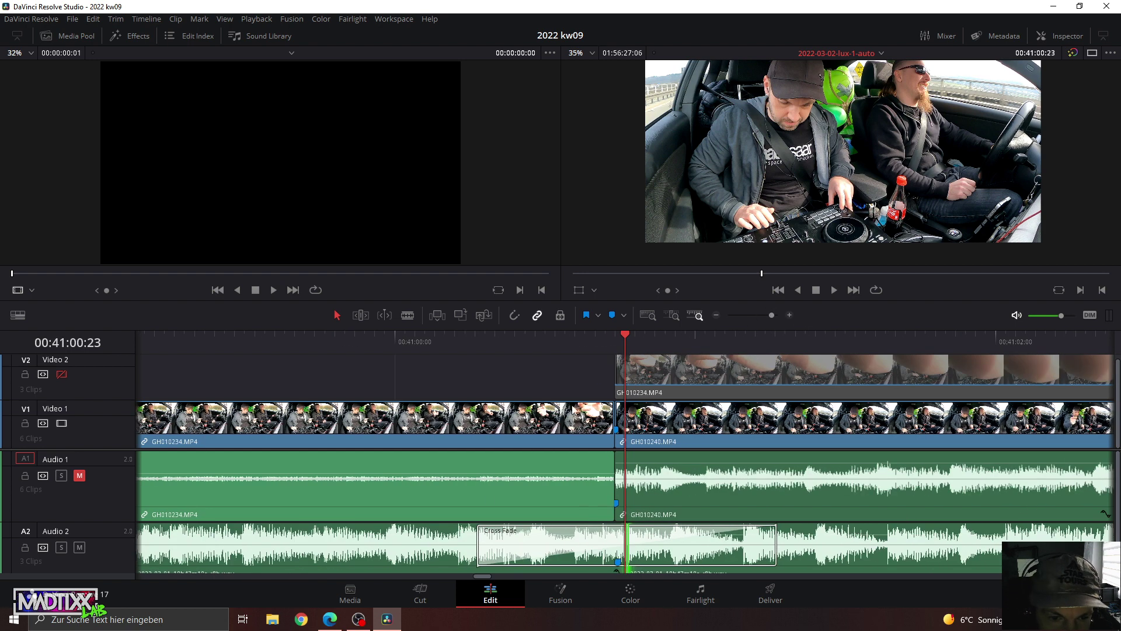
left_click_drag(477, 544, 626, 551)
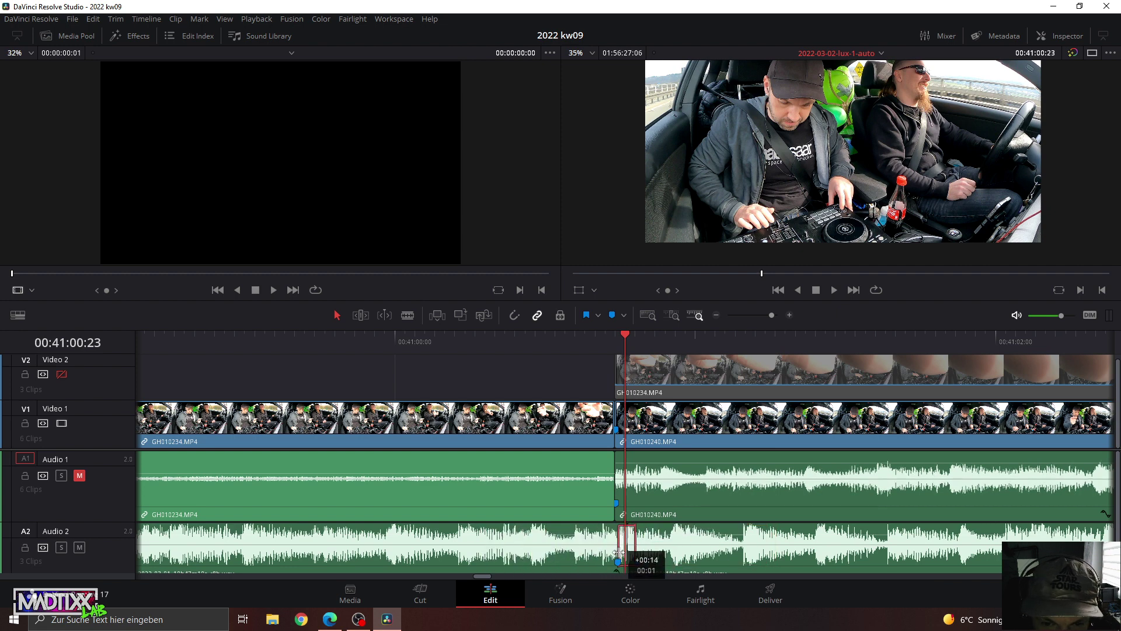
Replay the transition repeatedly, stopping at 00:41:01:00.
left_click(562, 344)
key("space")
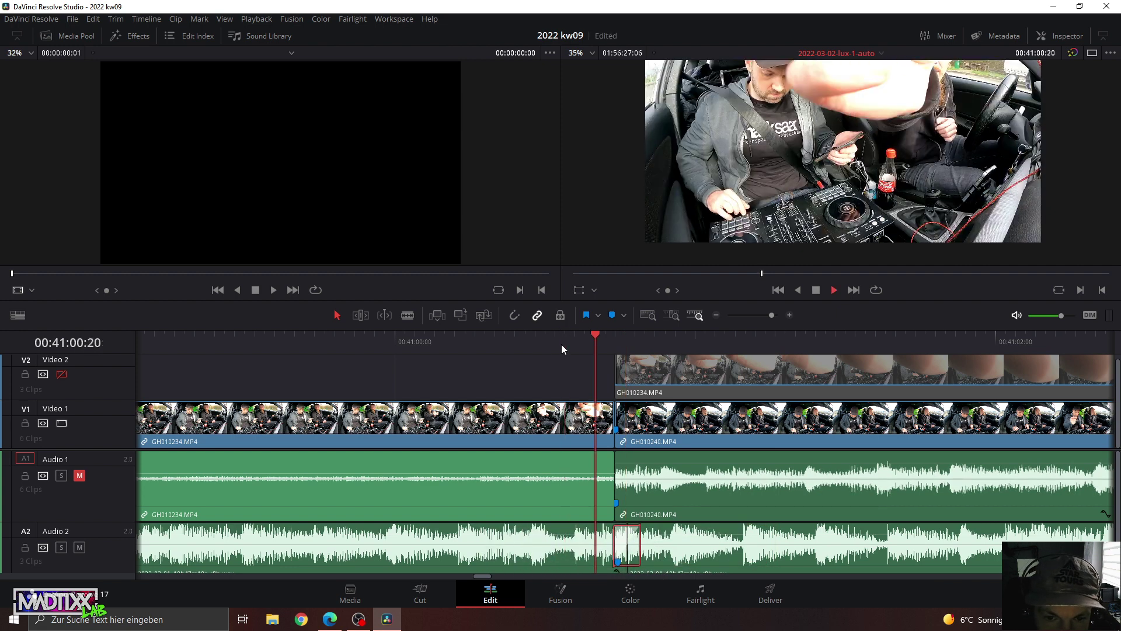
left_click(562, 344)
left_click(497, 346)
key("space")
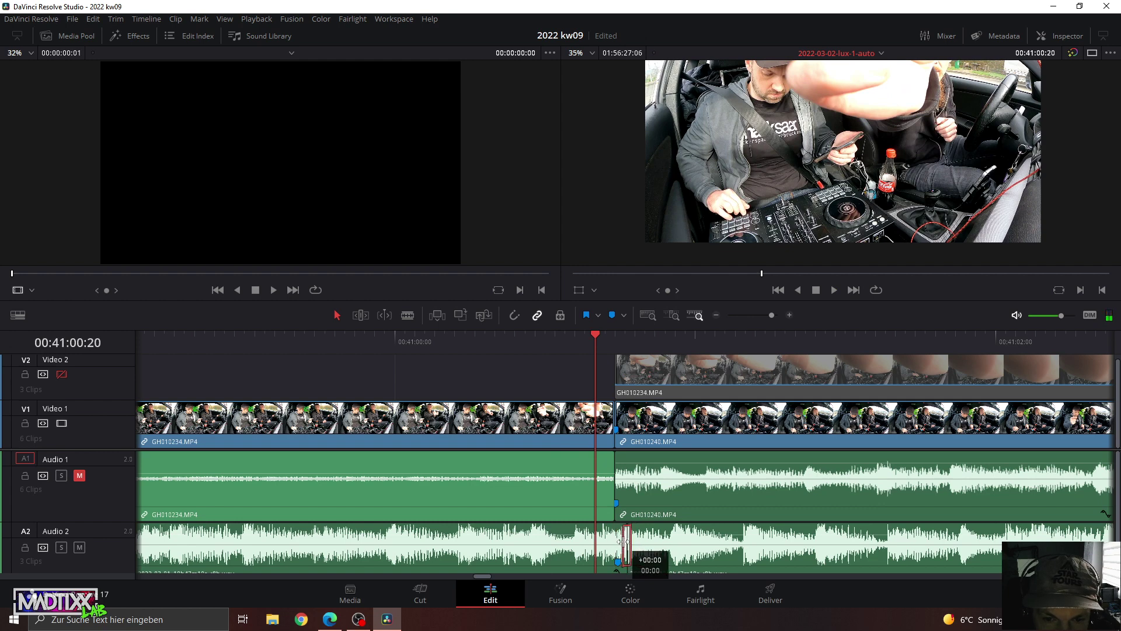
key("space")
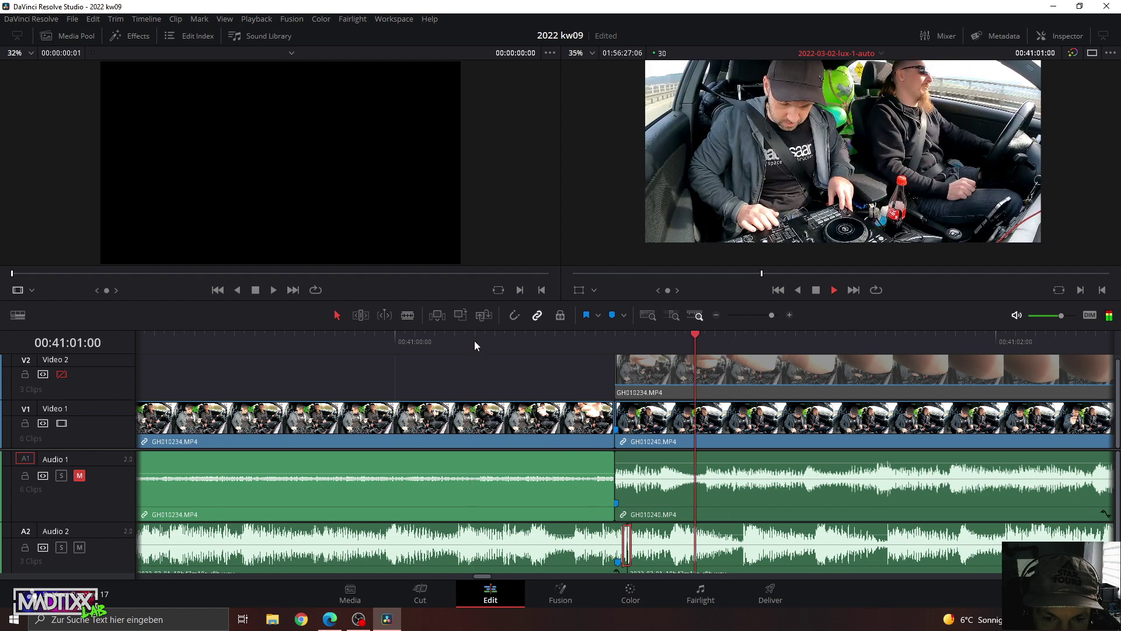
left_click(474, 345)
left_click(475, 342)
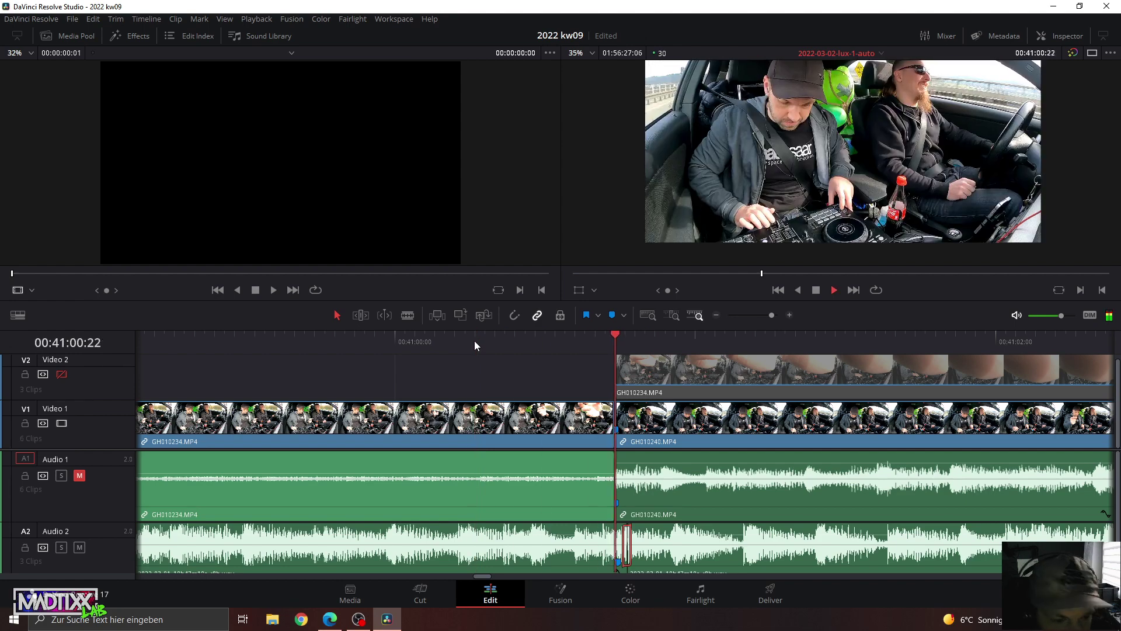
left_click(362, 333)
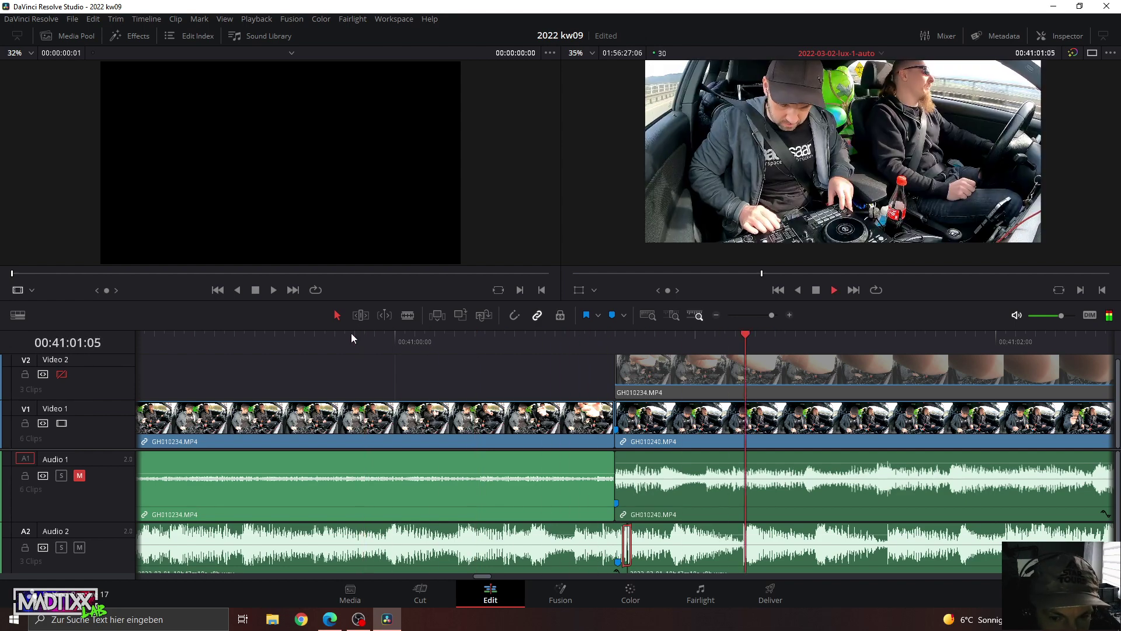
left_click(351, 333)
left_click(352, 332)
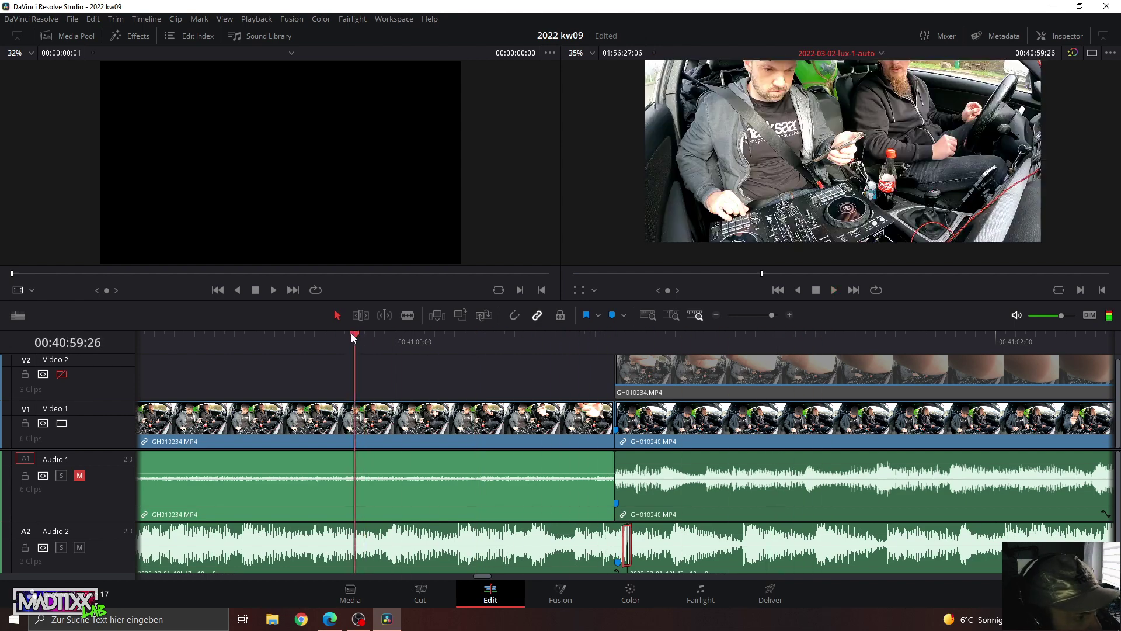
key("space")
Trim the short Audio 2 transition's edge further and listen to it.
left_click_drag(771, 315, 779, 315)
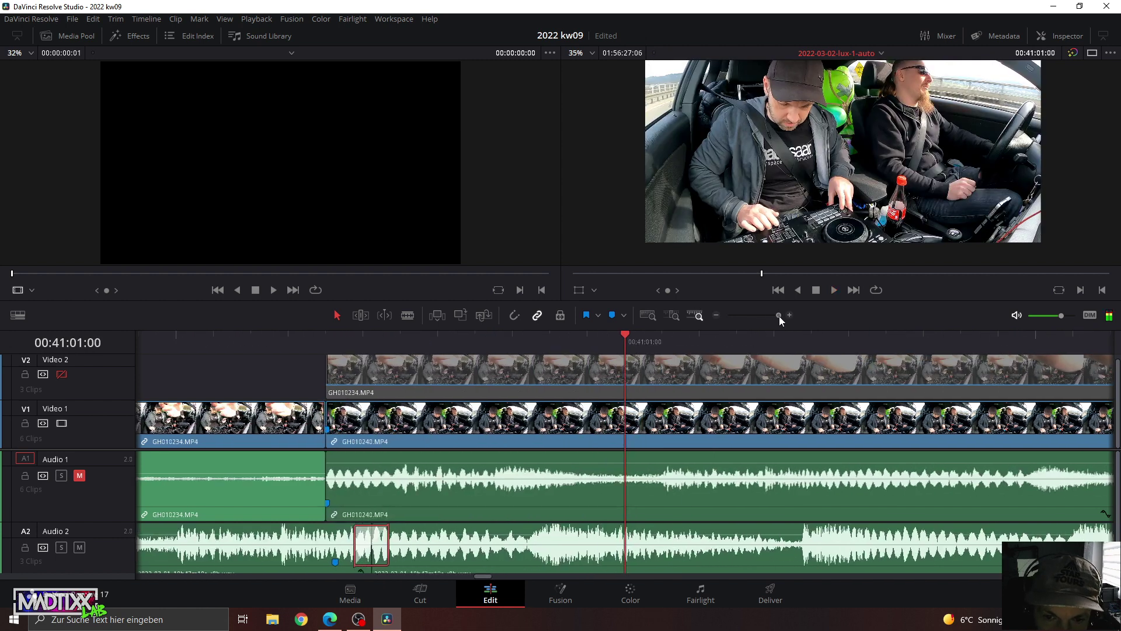
left_click_drag(355, 542, 364, 543)
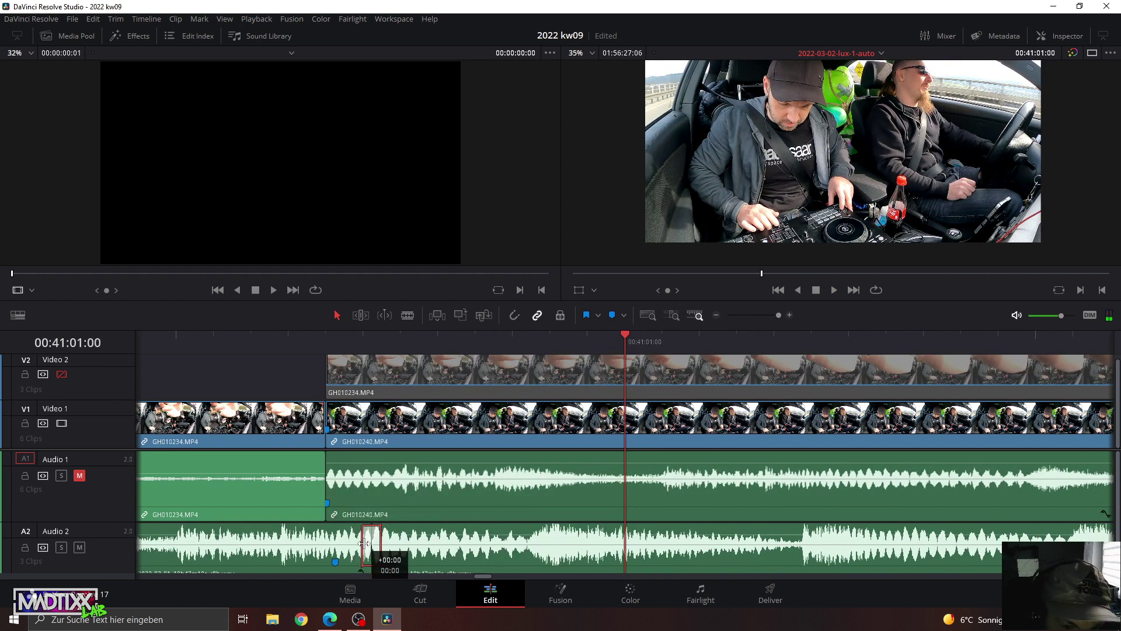
key("space")
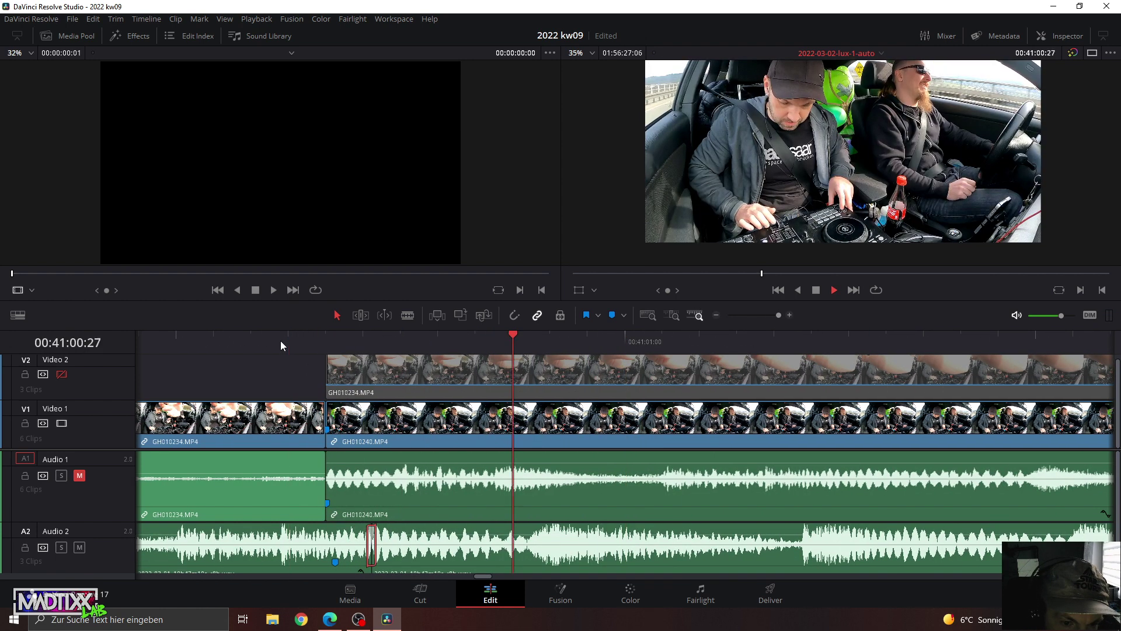
left_click_drag(280, 341, 225, 346)
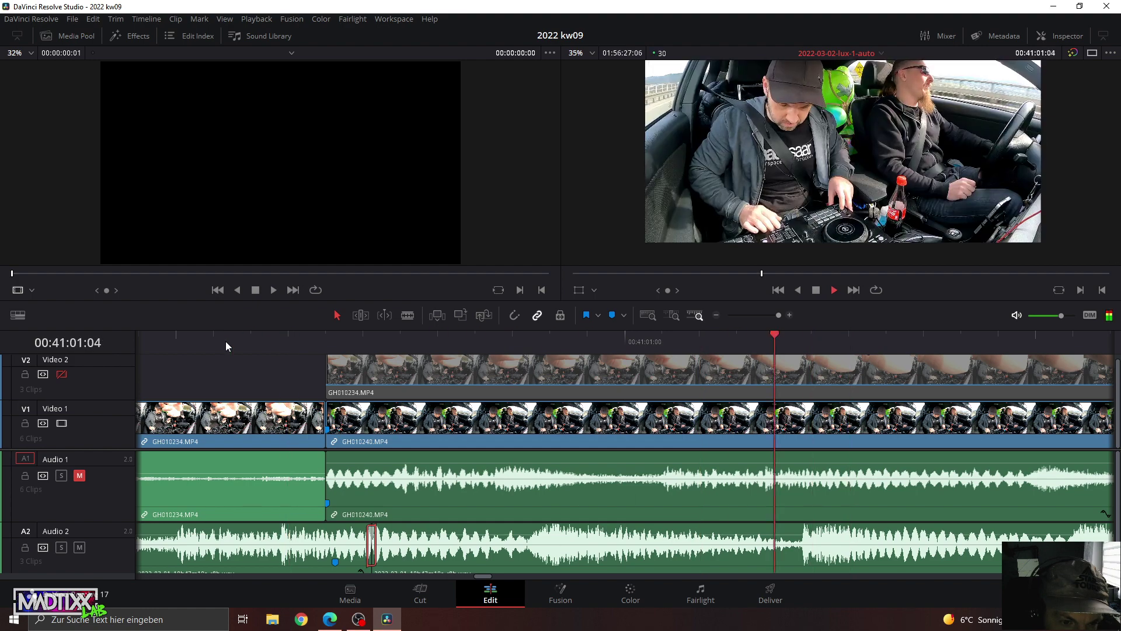
left_click(543, 338)
Review the cut again from around 00:40:58:14 and 00:41:00:08.
left_click(769, 317)
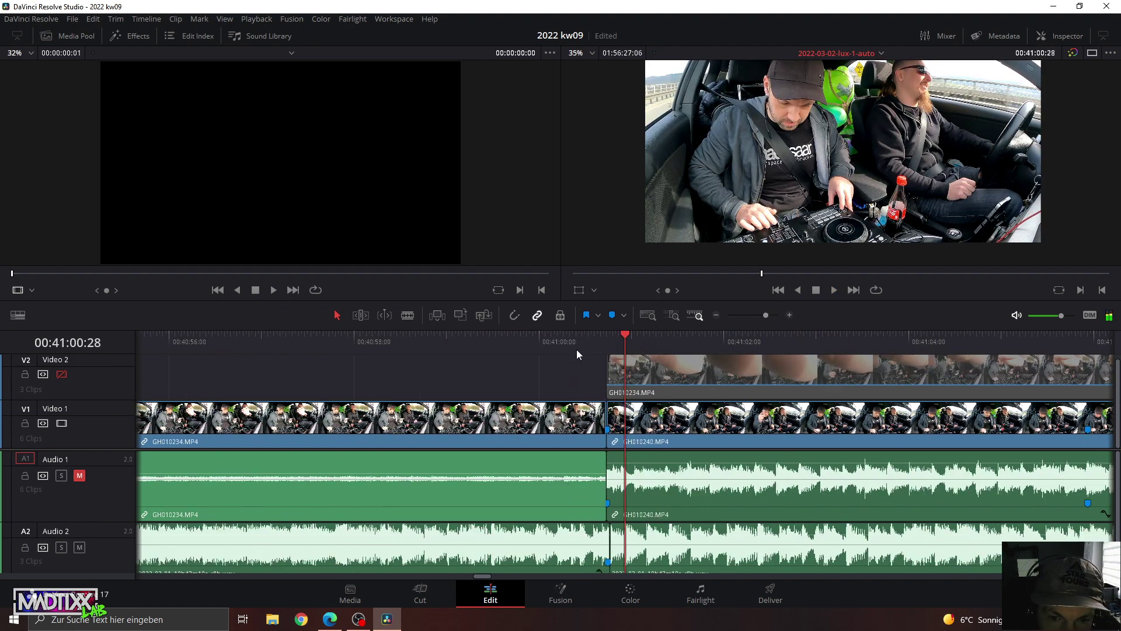
left_click(509, 340)
left_click(401, 335)
key("space")
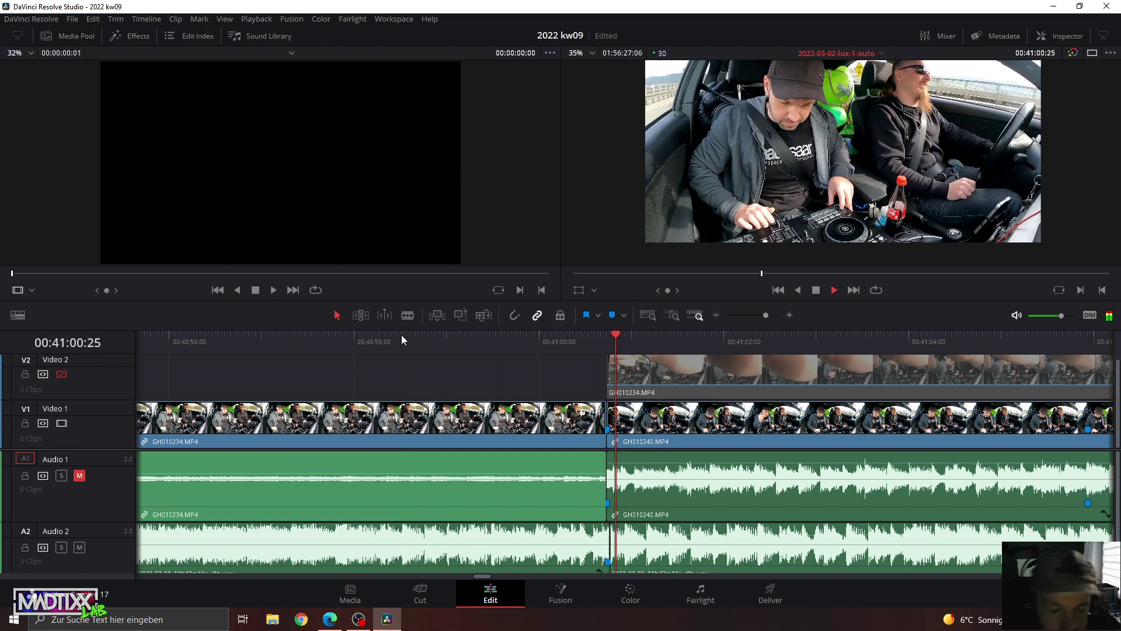
left_click(401, 335)
key("space")
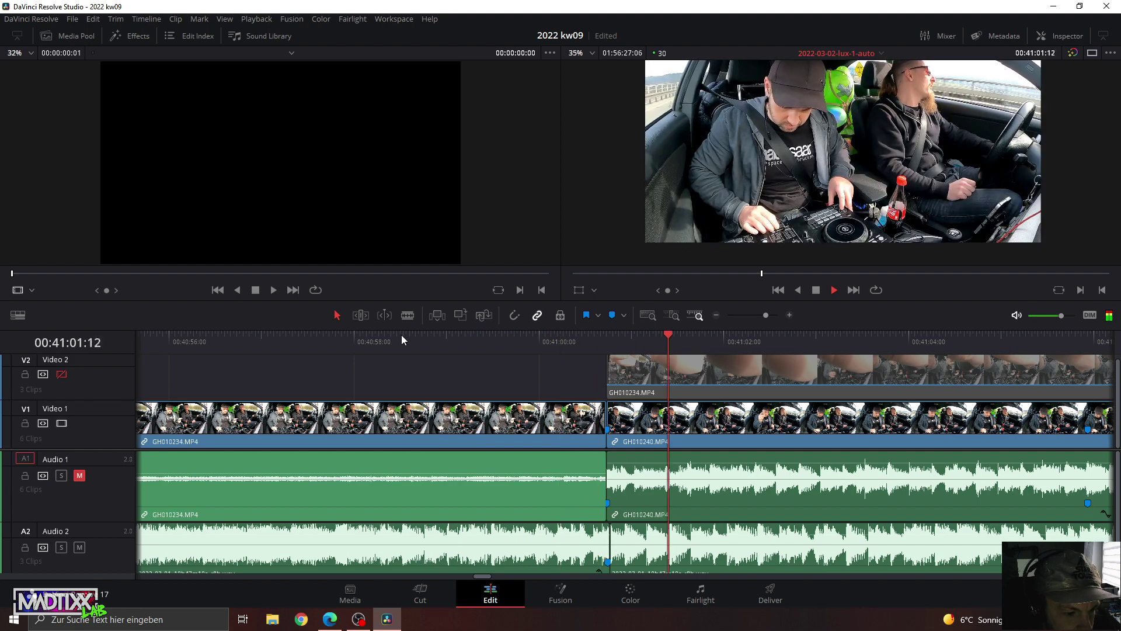
left_click(562, 338)
key("space")
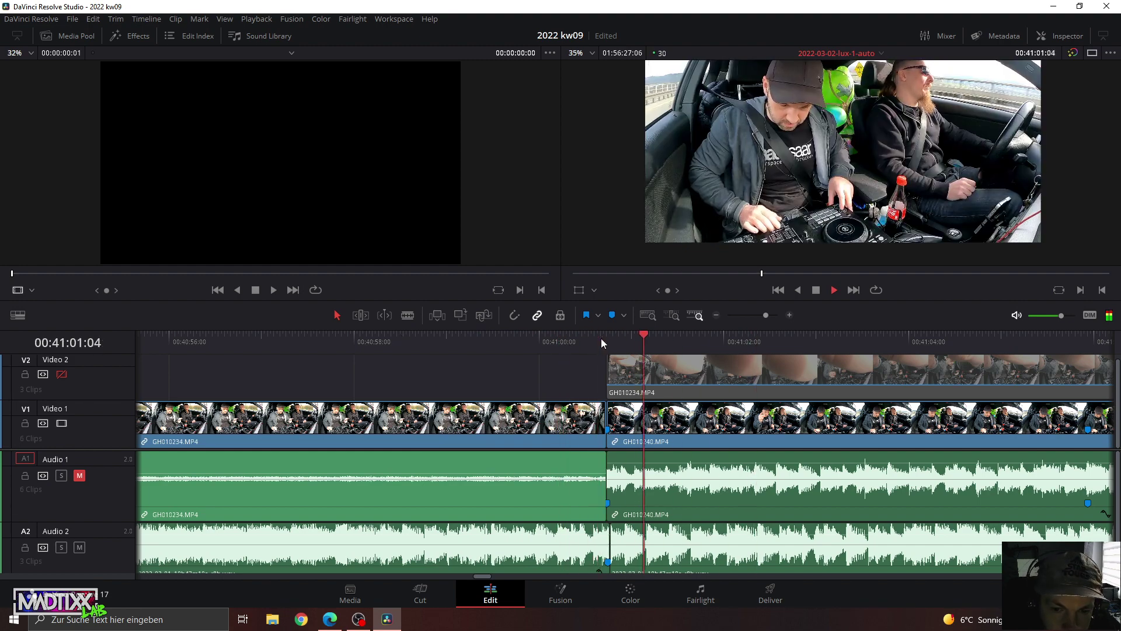
left_click(323, 337)
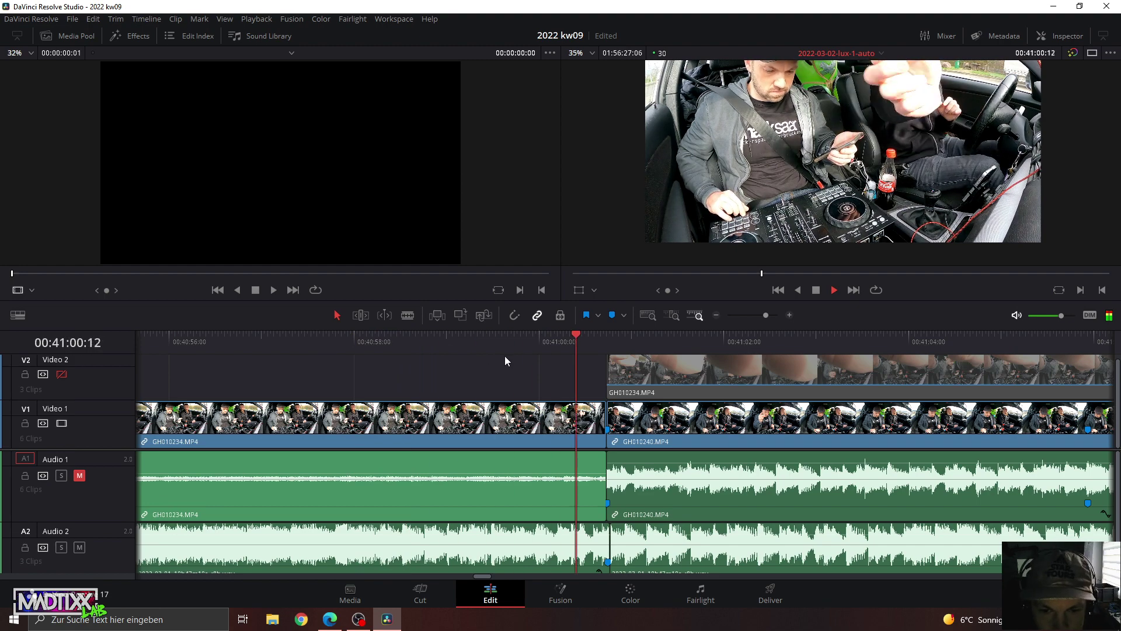
left_click(575, 341)
key("space")
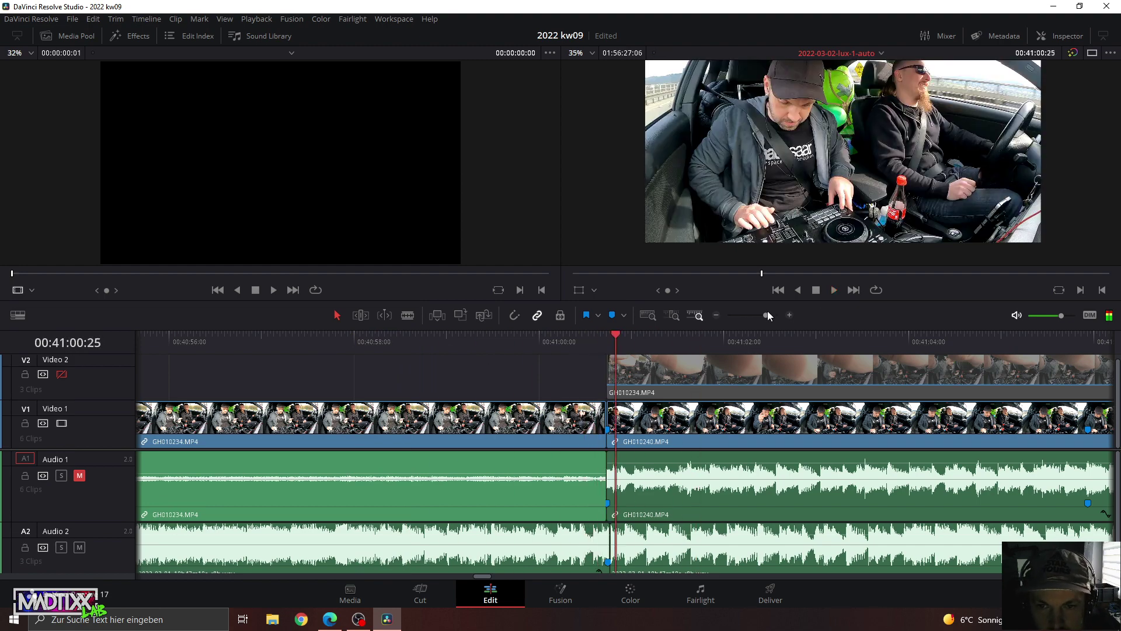
left_click_drag(766, 315, 777, 314)
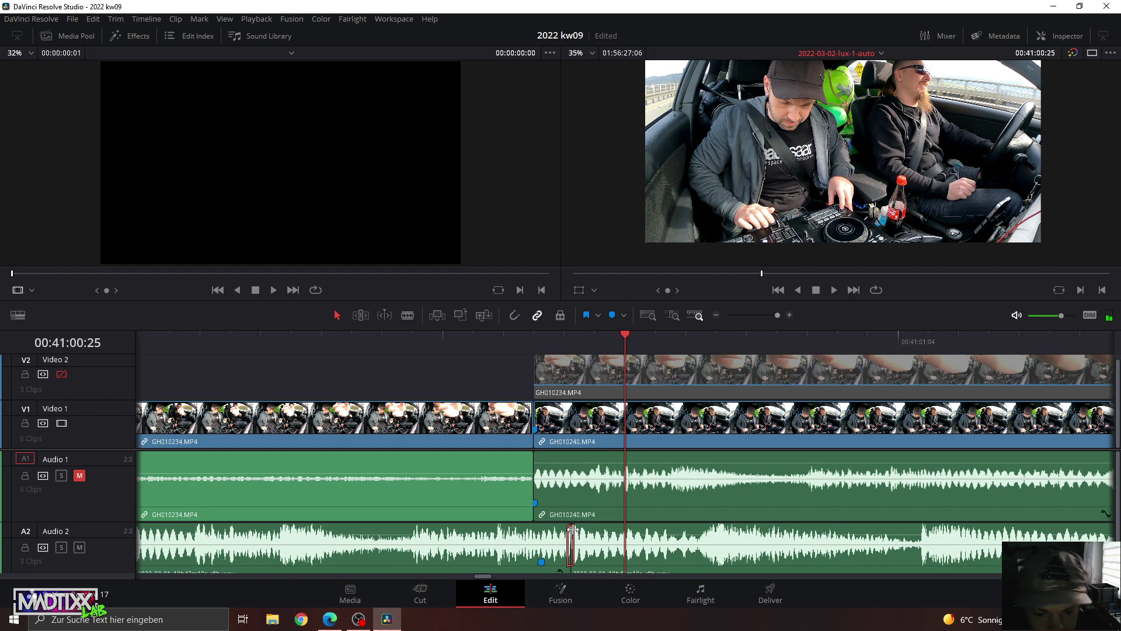
left_click(589, 539)
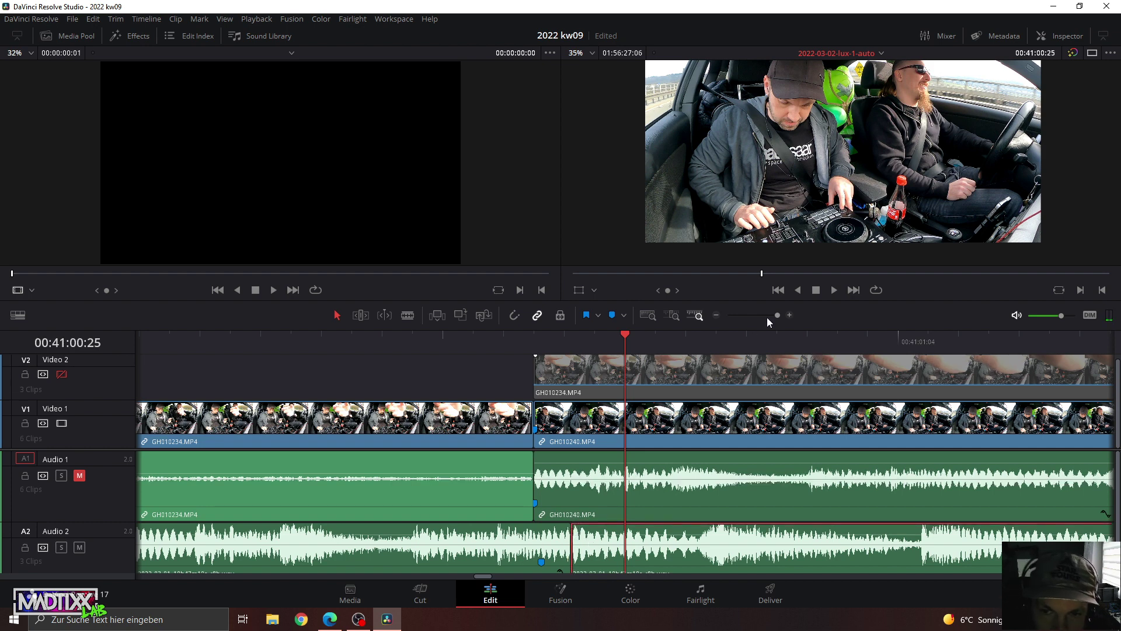
left_click_drag(777, 314, 780, 314)
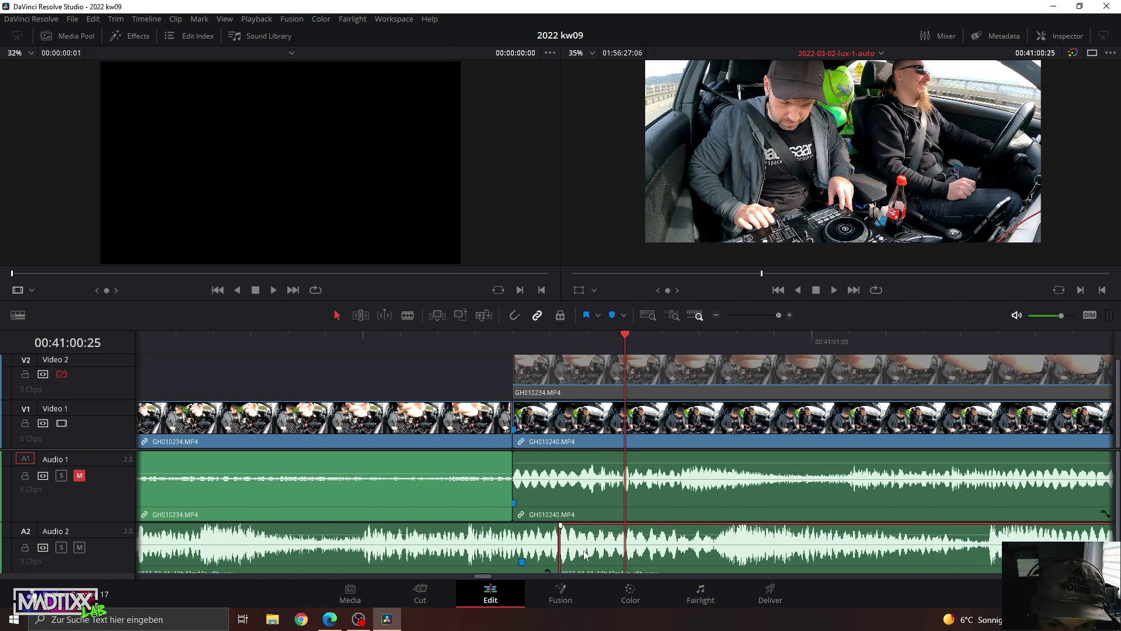
mouse_move(581, 547)
left_mouse_down()
mouse_move(609, 548)
mouse_move(556, 554)
left_mouse_up()
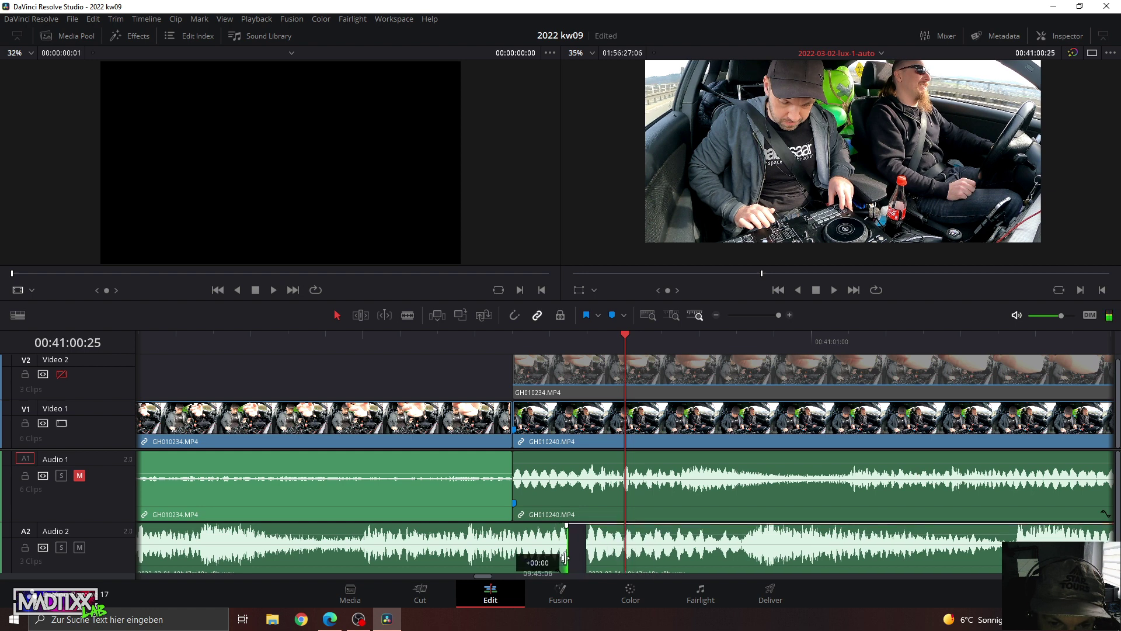
left_click_drag(564, 557, 586, 548)
key("n")
left_click(476, 370)
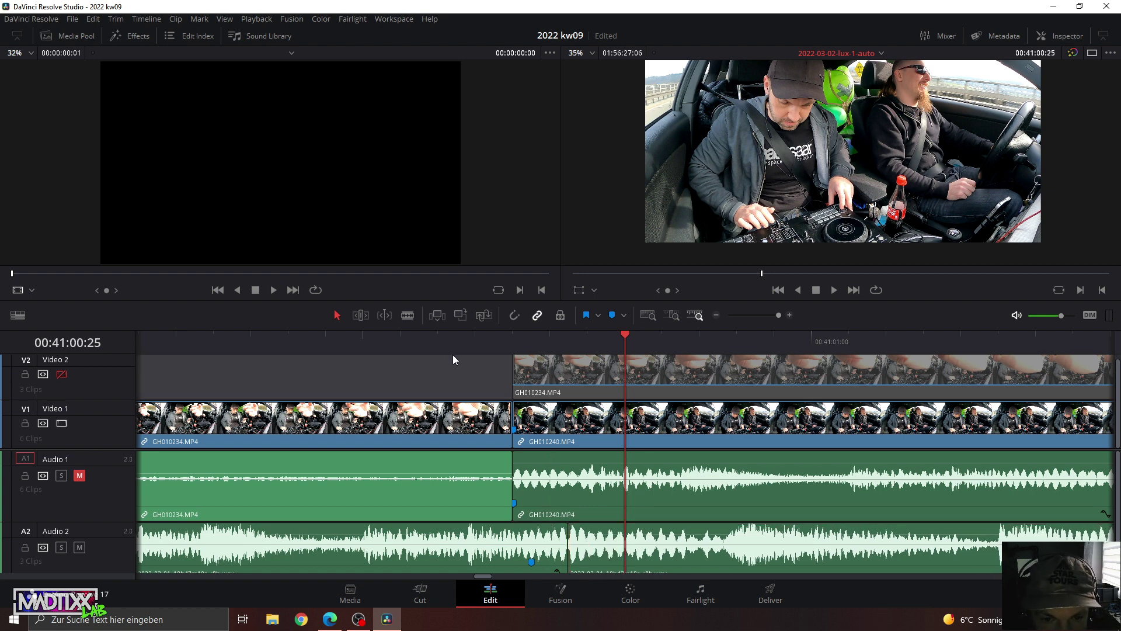
left_click(401, 339)
key("Right")
key("Right")
key("Right")
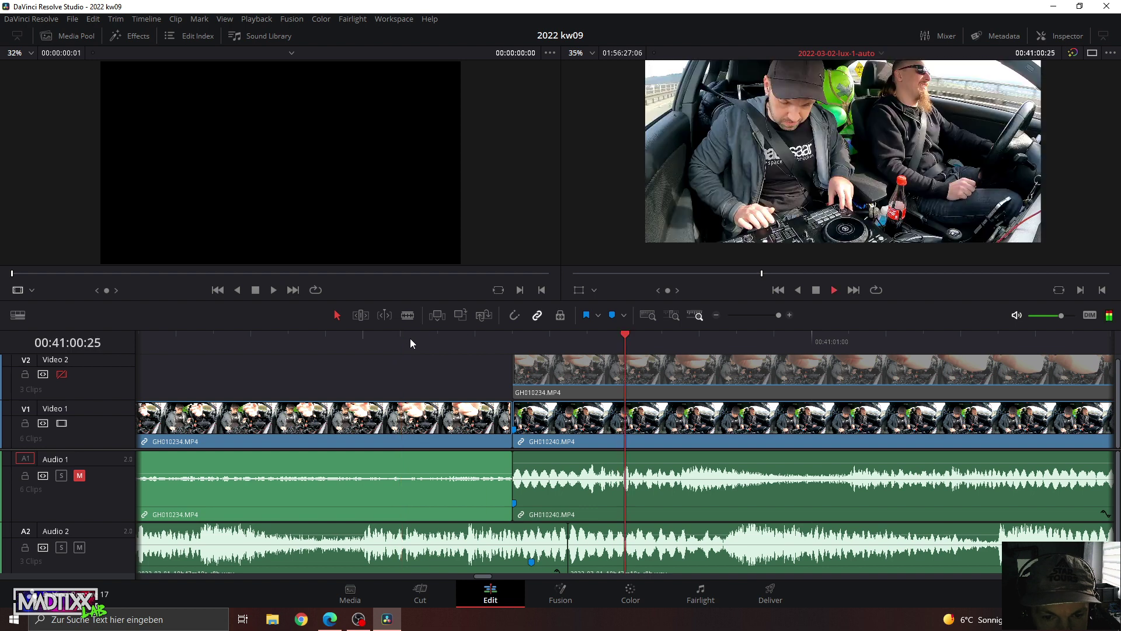
key("Left")
key("Left")
key("Left")
key("Right")
key("Right")
key("Right")
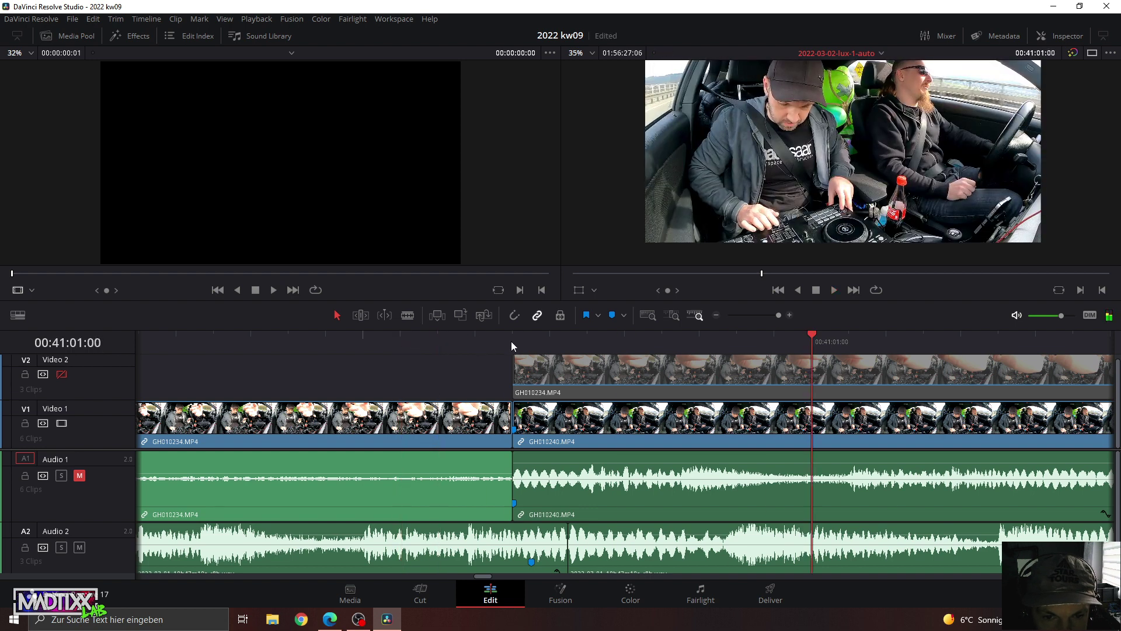
left_click(542, 349)
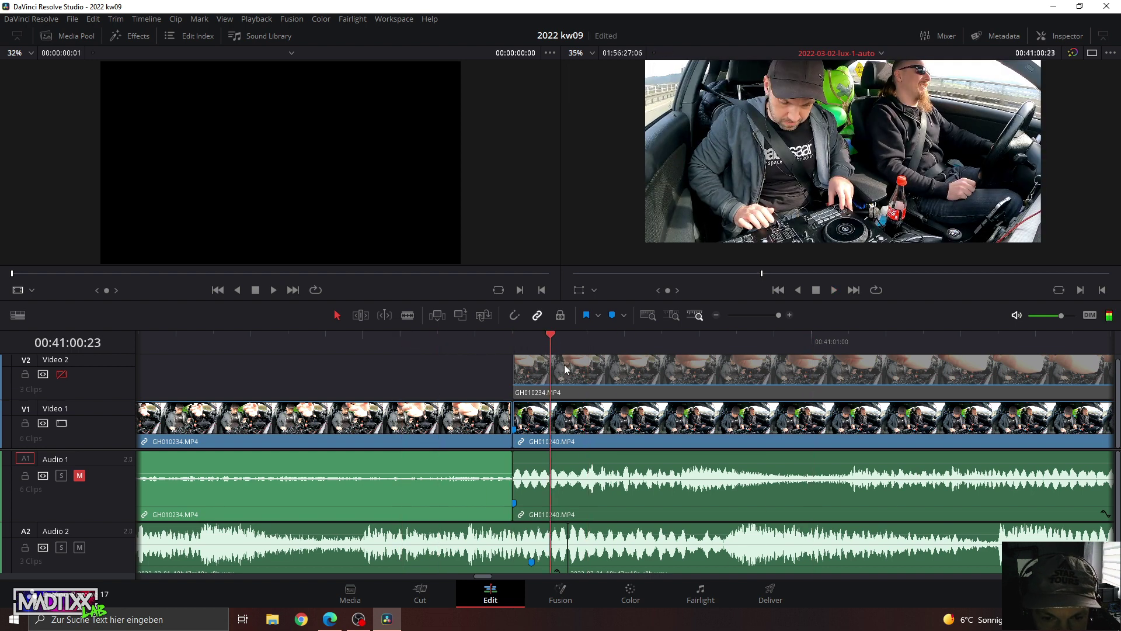
scroll(778, 317, "left", 2)
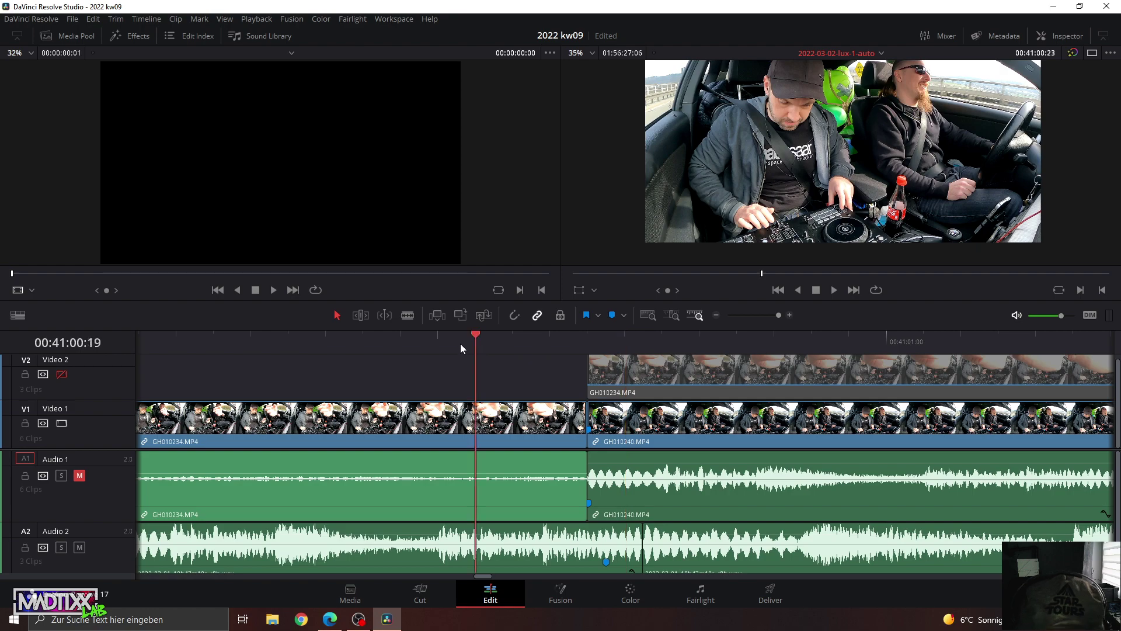
Play and scrub across the cut from 00:41:00:19 to check the audio.
key("Left")
key("Left")
left_click_drag(775, 314, 763, 315)
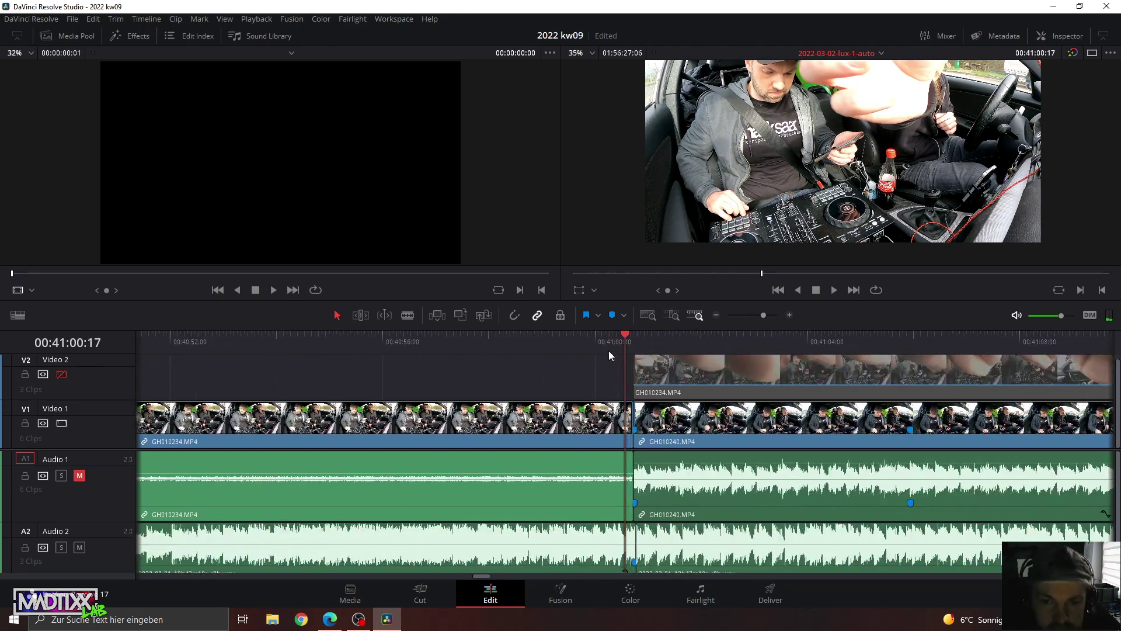
left_click(436, 331)
key("space")
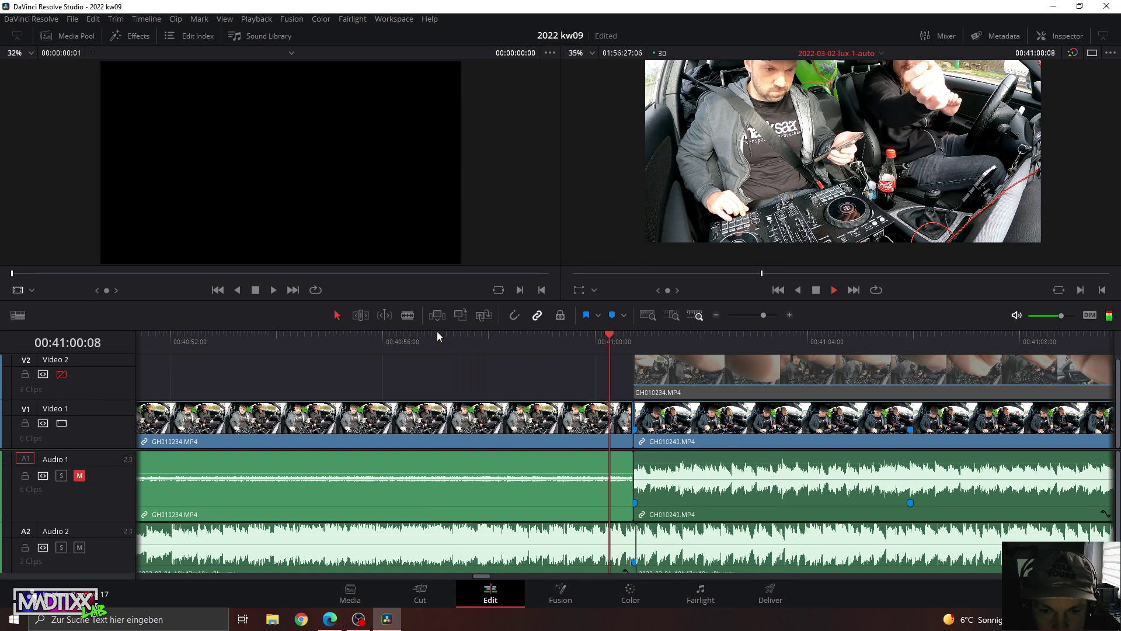
left_click(618, 343)
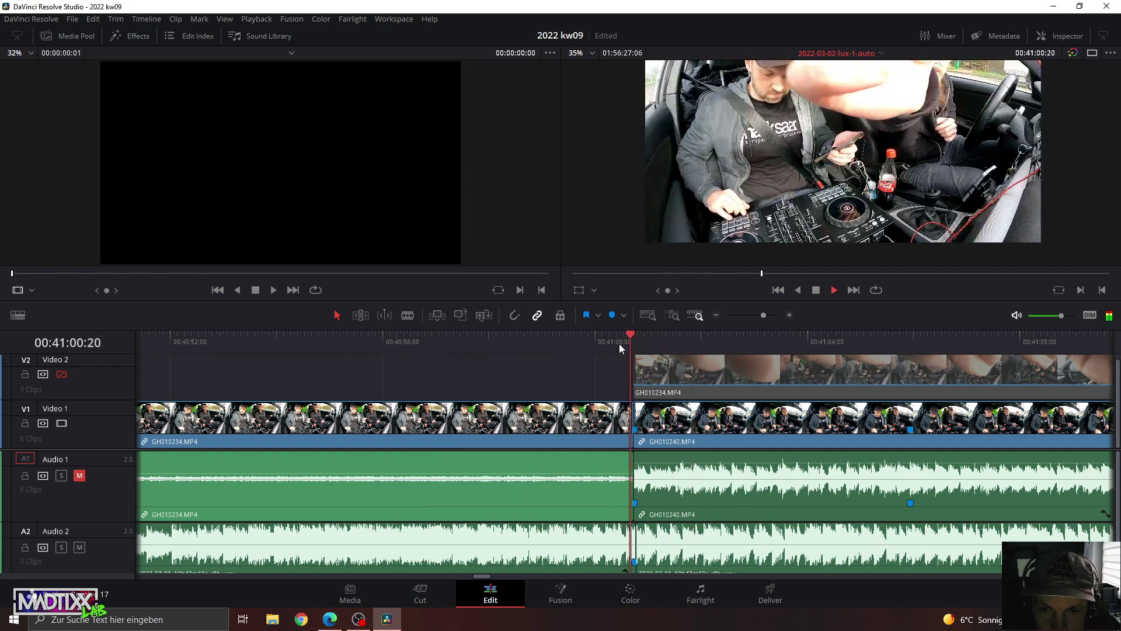
key("space")
left_click_drag(763, 315, 773, 316)
left_click(481, 341)
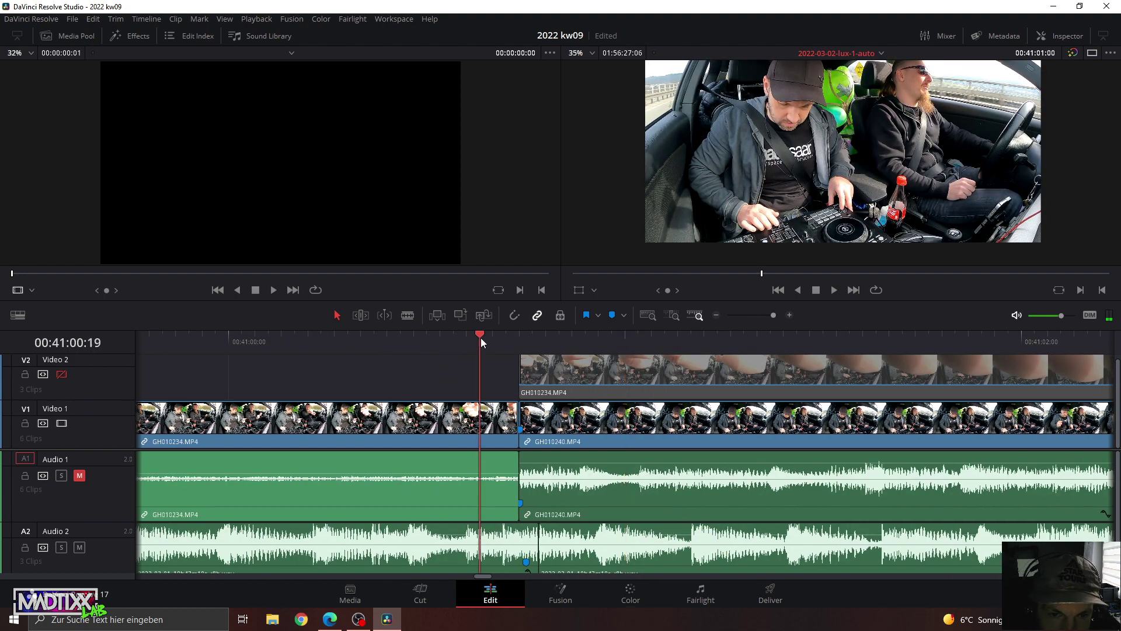
key("space")
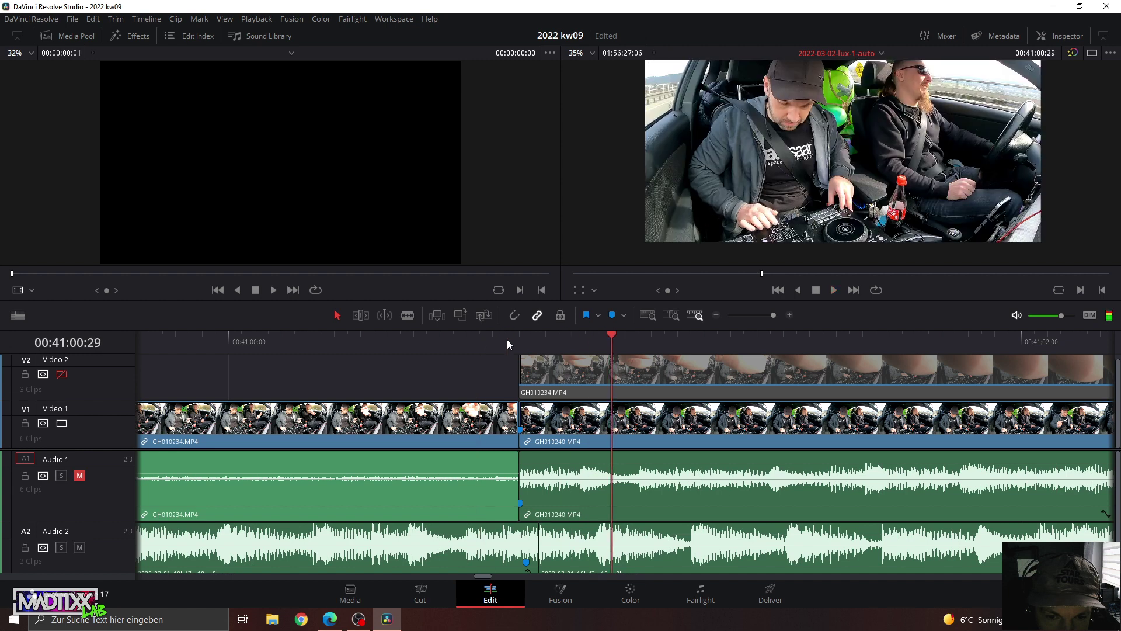
mouse_move(543, 341)
left_mouse_down()
mouse_move(598, 353)
mouse_move(596, 386)
left_mouse_up()
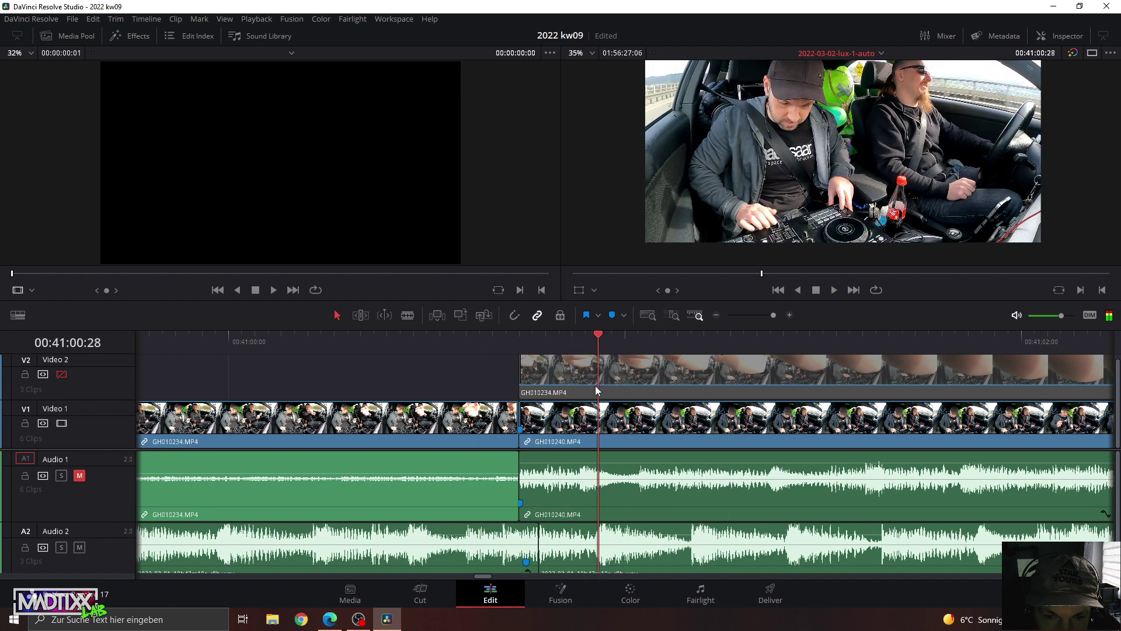
left_click_drag(595, 387, 453, 432)
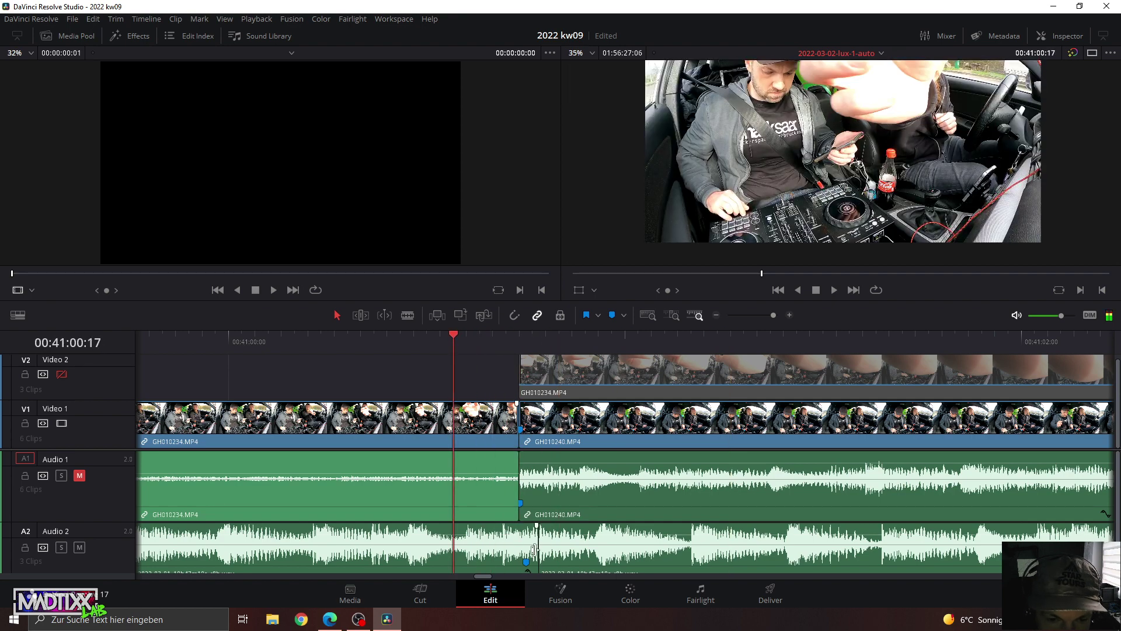
Trim the later Audio 2 clip's start slightly later.
scroll(532, 533, "down", 1)
left_click_drag(774, 315, 778, 315)
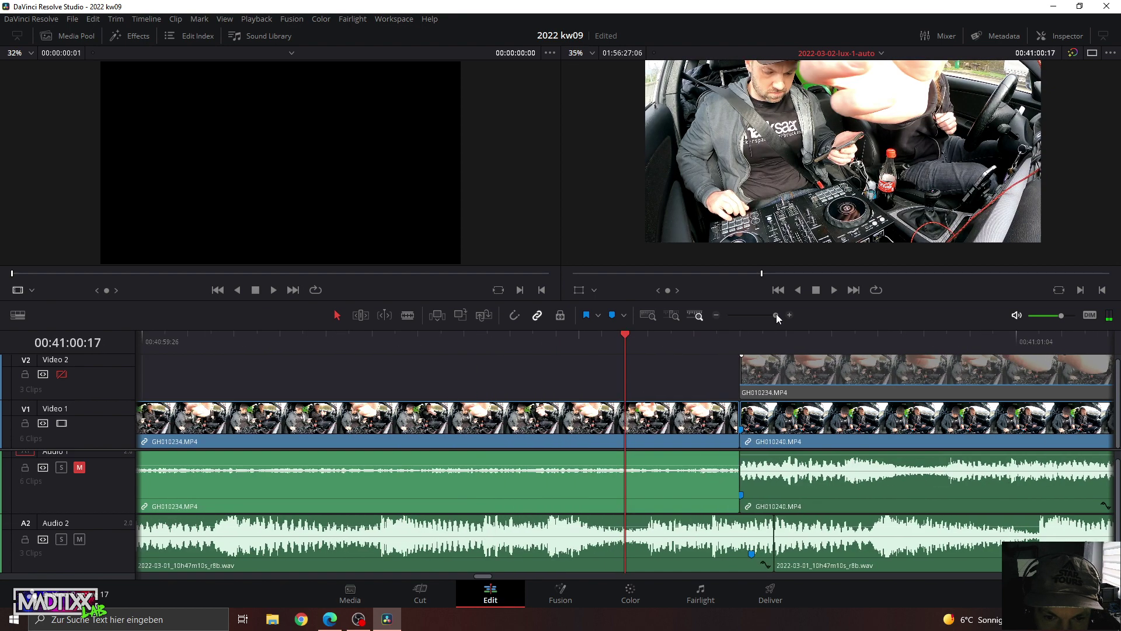
scroll(821, 524, "right", 5)
scroll(639, 541, "up", 1)
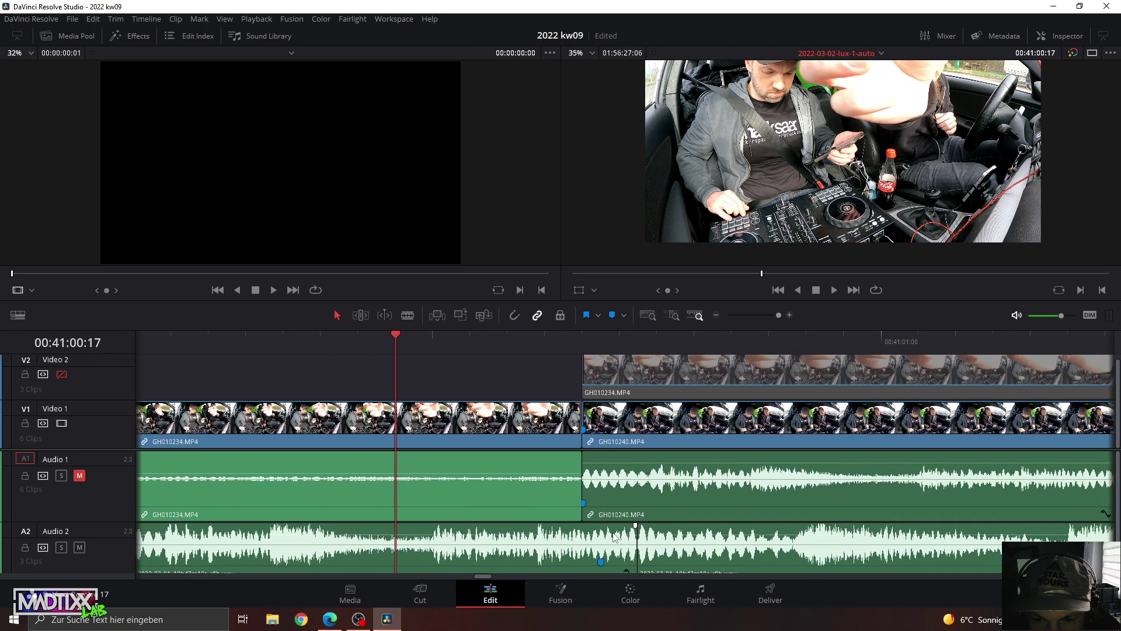
left_click_drag(641, 542, 655, 544)
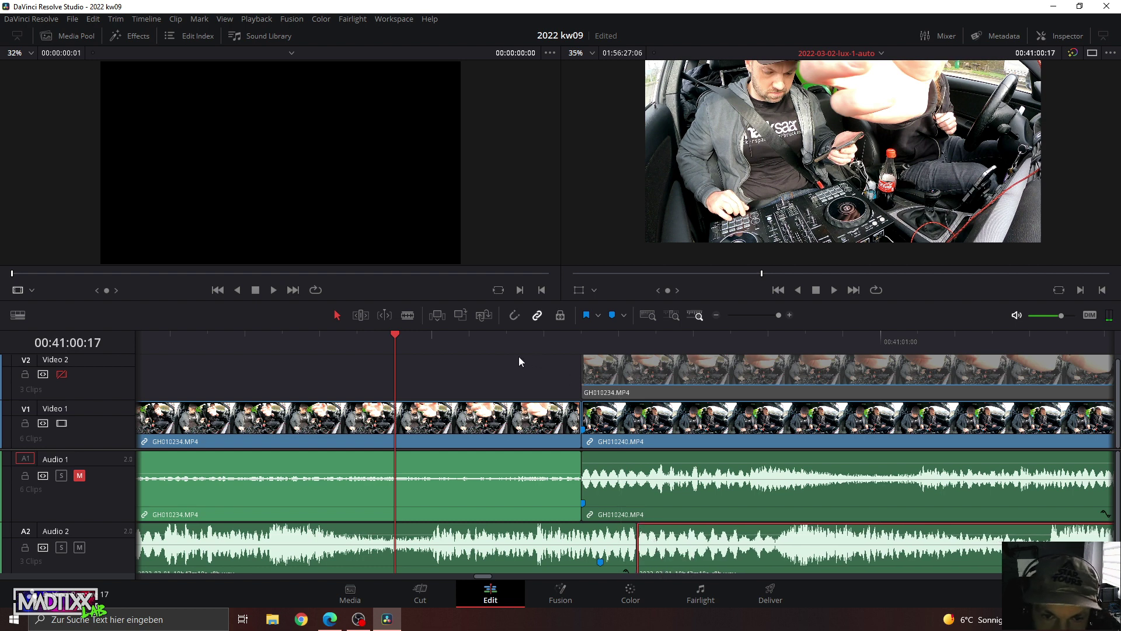
Play back the trimmed edit from before the cut.
left_click(465, 349)
key("space")
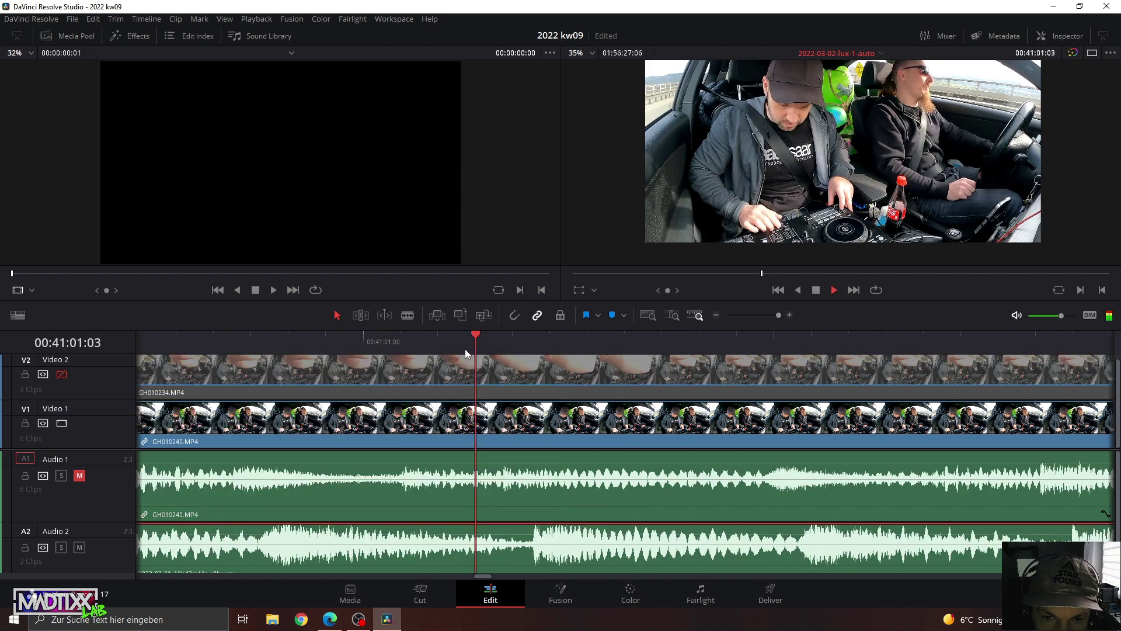
key("space")
left_click_drag(778, 314, 765, 315)
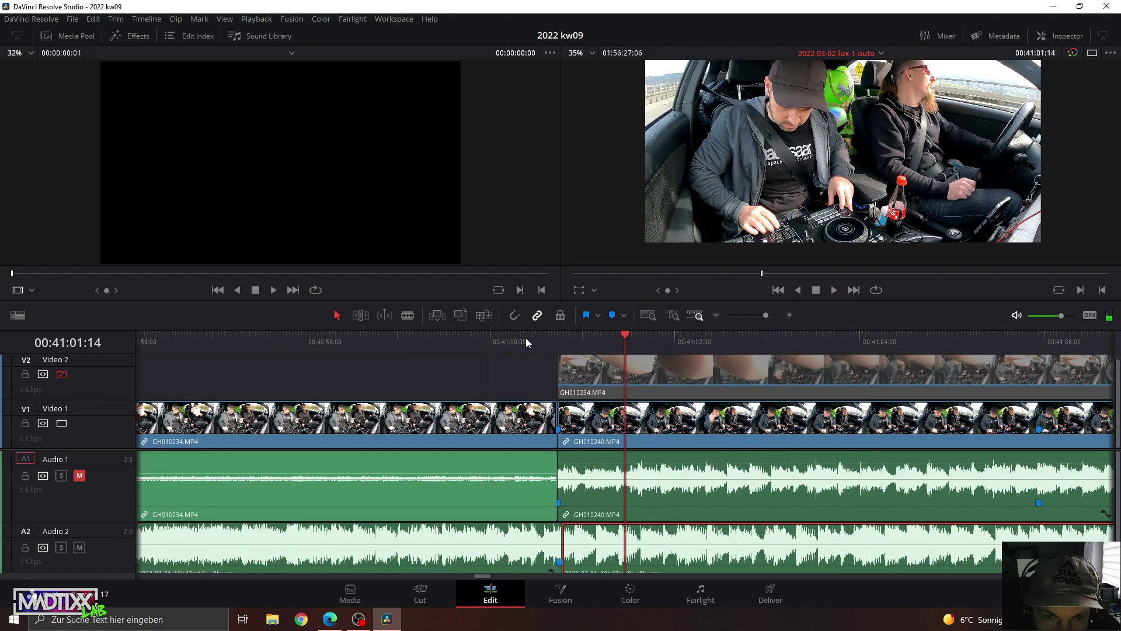
left_click(525, 338)
key("space")
left_click(524, 338)
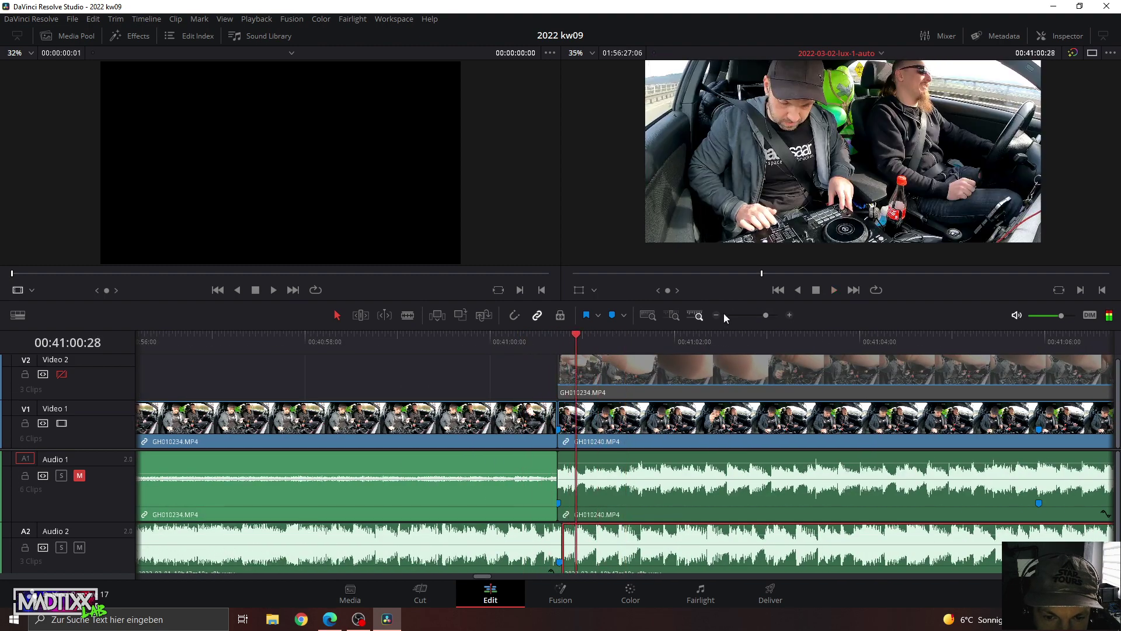
left_click_drag(765, 316, 775, 316)
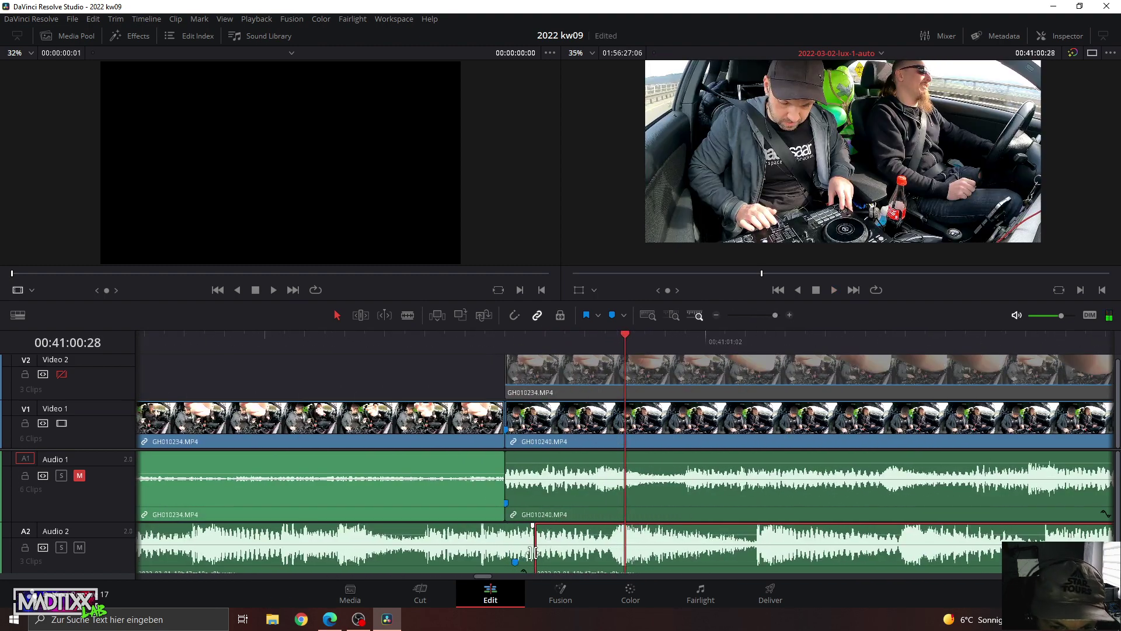
Drag the Audio 2 edit point until it meets the video cut into GH010240.
left_click_drag(506, 332, 514, 339)
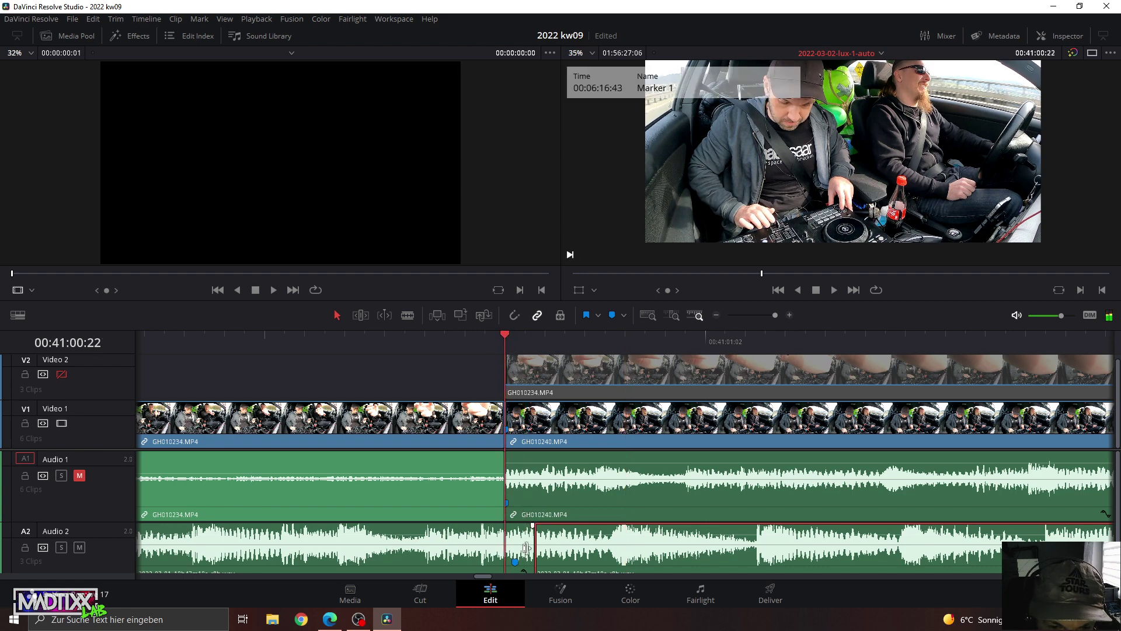
left_click_drag(511, 549, 516, 551)
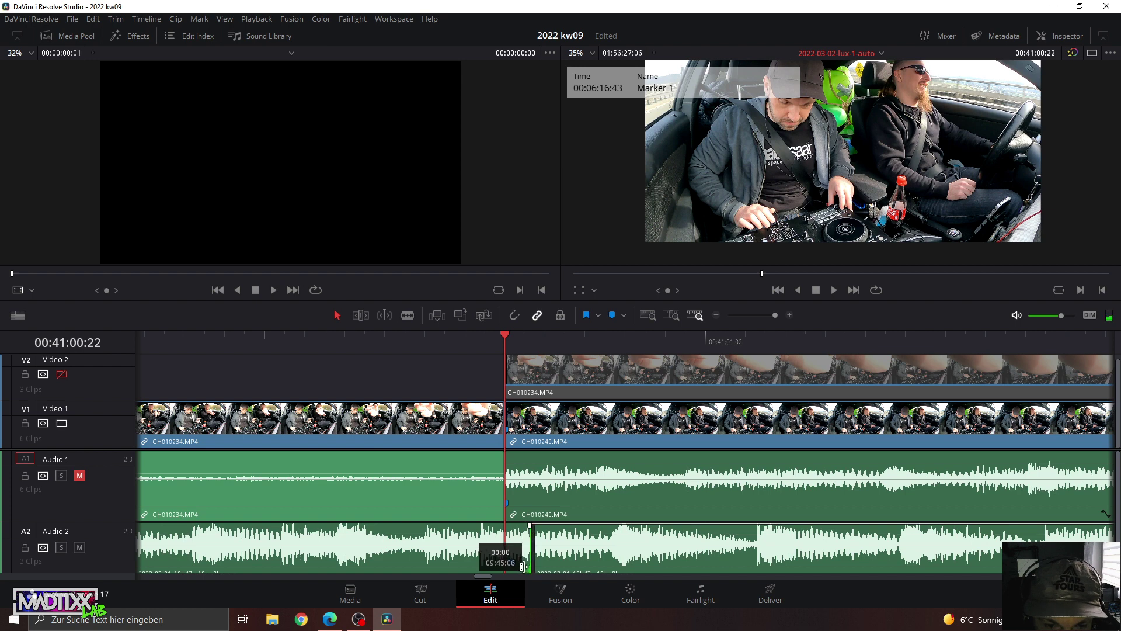
left_click_drag(521, 565, 512, 555)
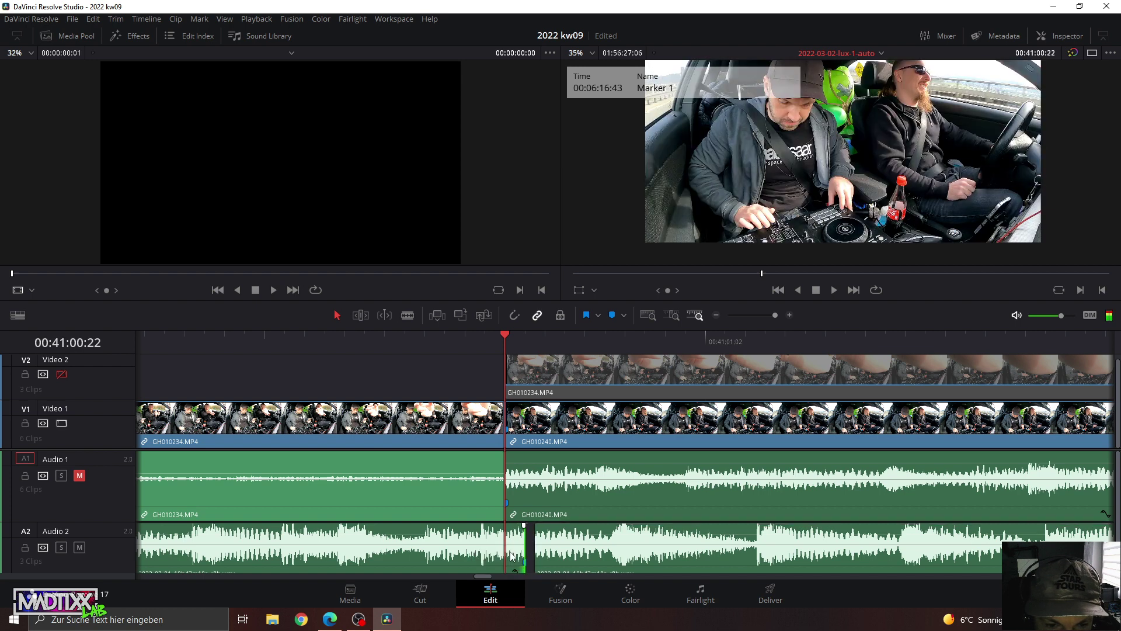
left_click_drag(506, 349, 503, 344)
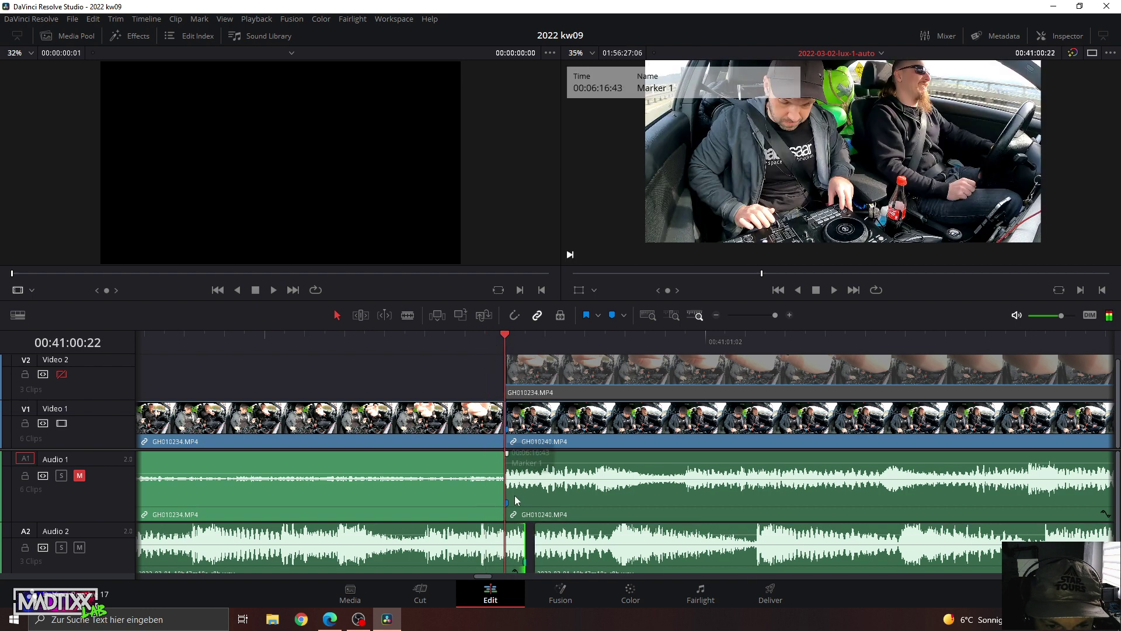
mouse_move(518, 548)
left_mouse_down()
mouse_move(496, 556)
mouse_move(508, 561)
left_mouse_up()
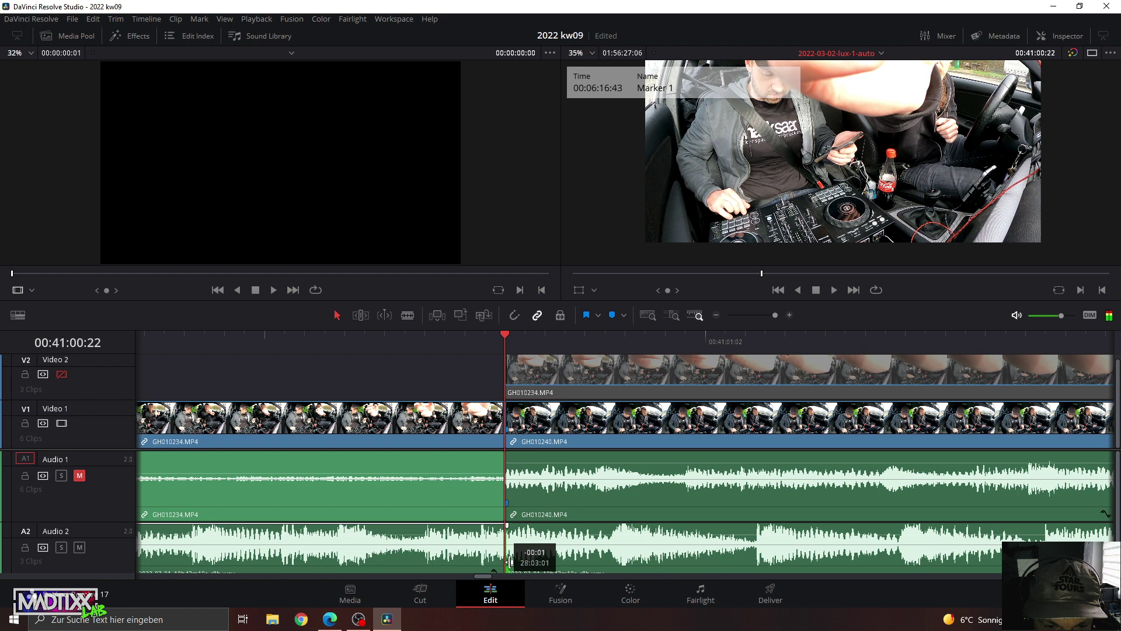
Play through the adjusted edit and zoom the timeline out.
left_click_drag(405, 338, 343, 349)
key("space")
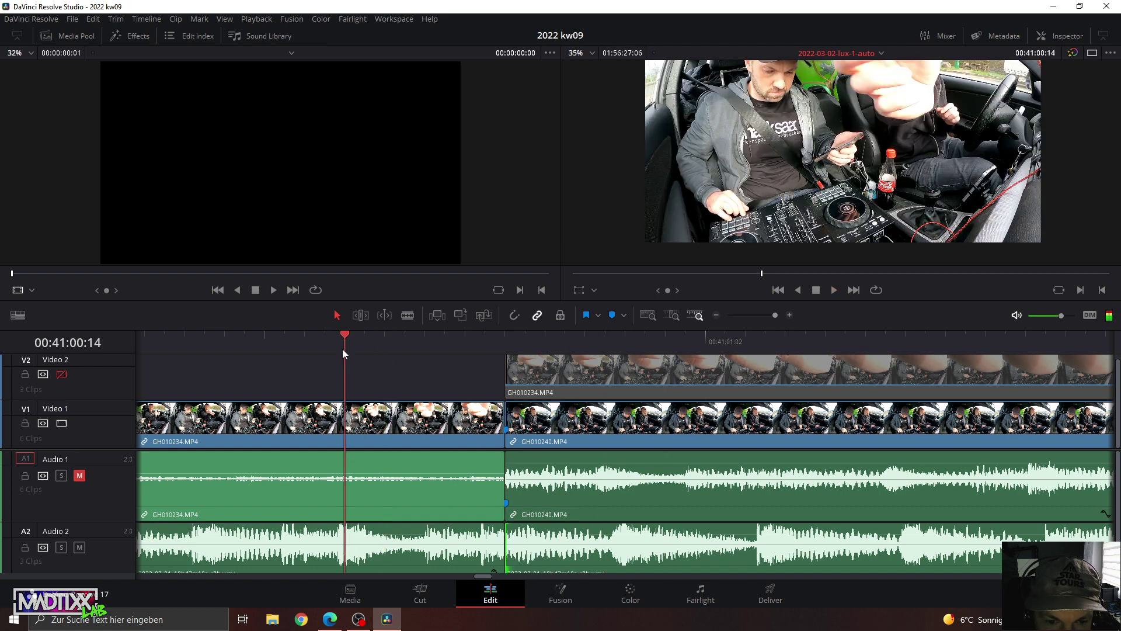
left_click(755, 315)
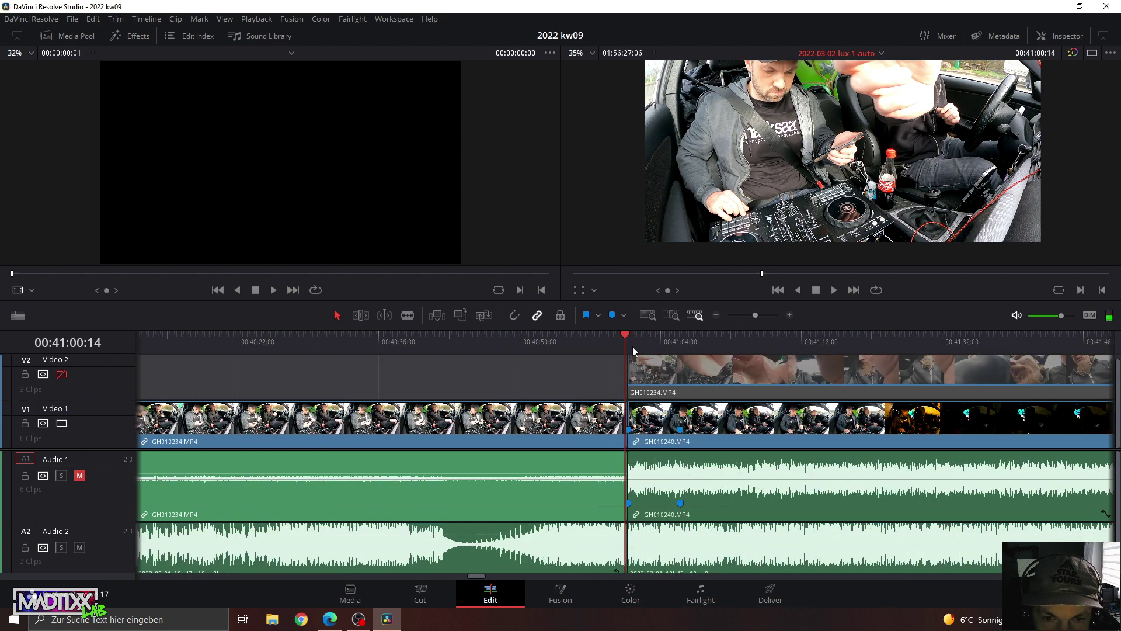
left_click_drag(633, 346, 599, 340)
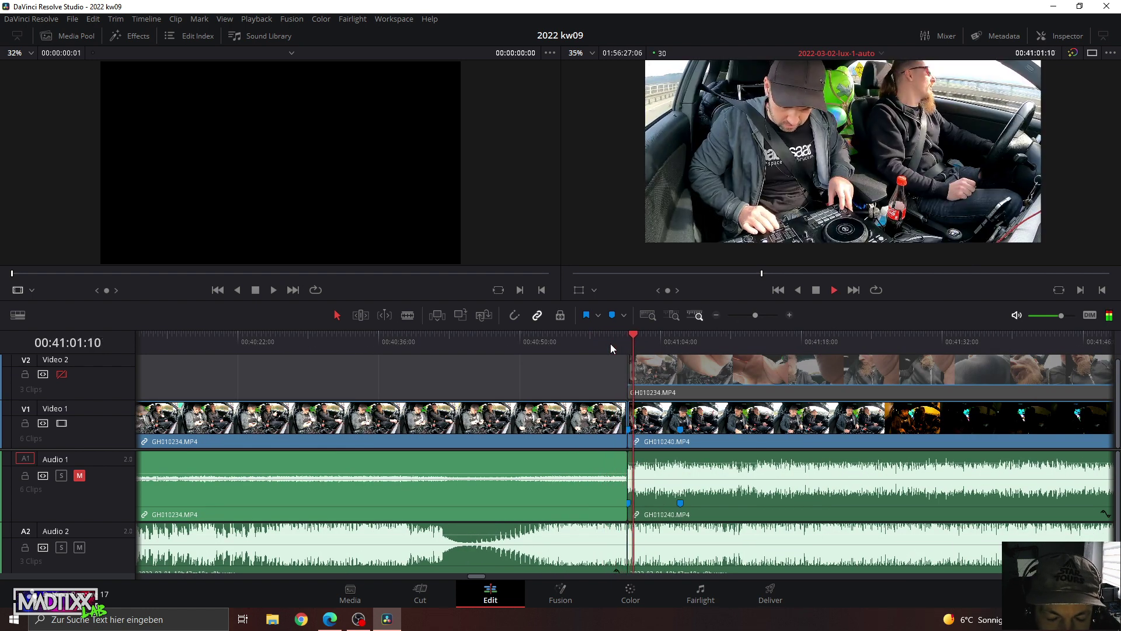
left_click(619, 338)
left_click(768, 315)
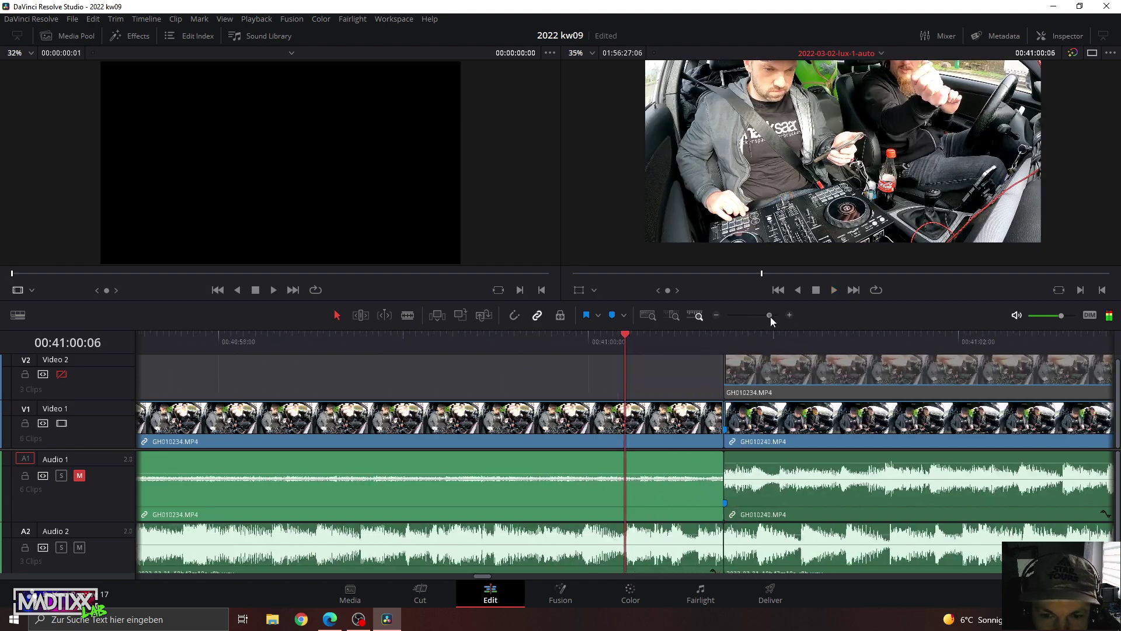
key("space")
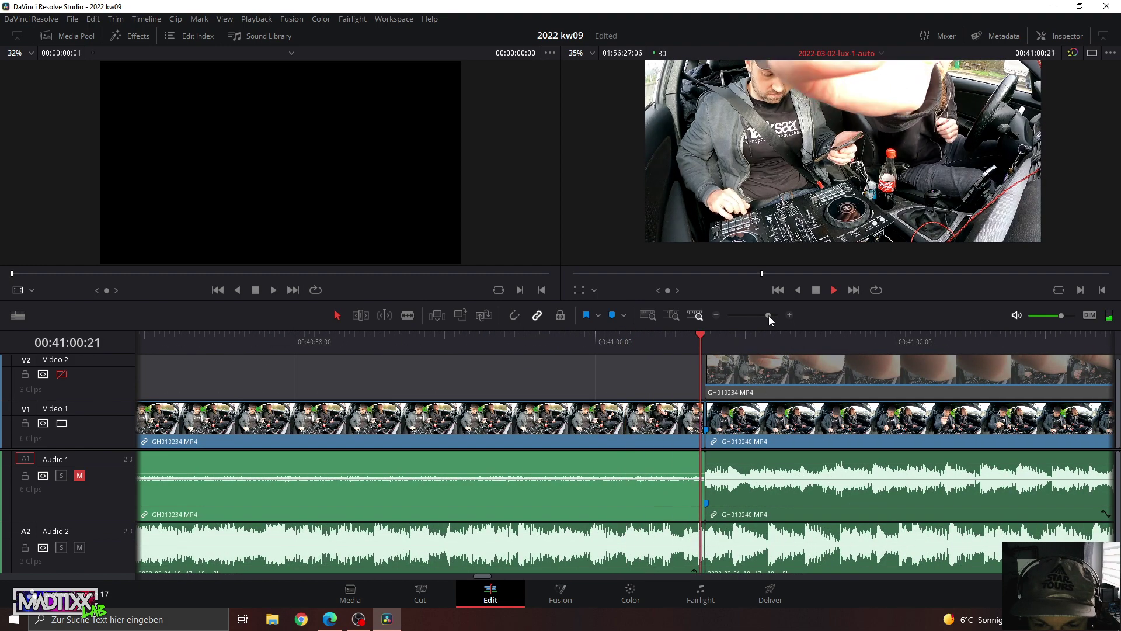
left_click(585, 334)
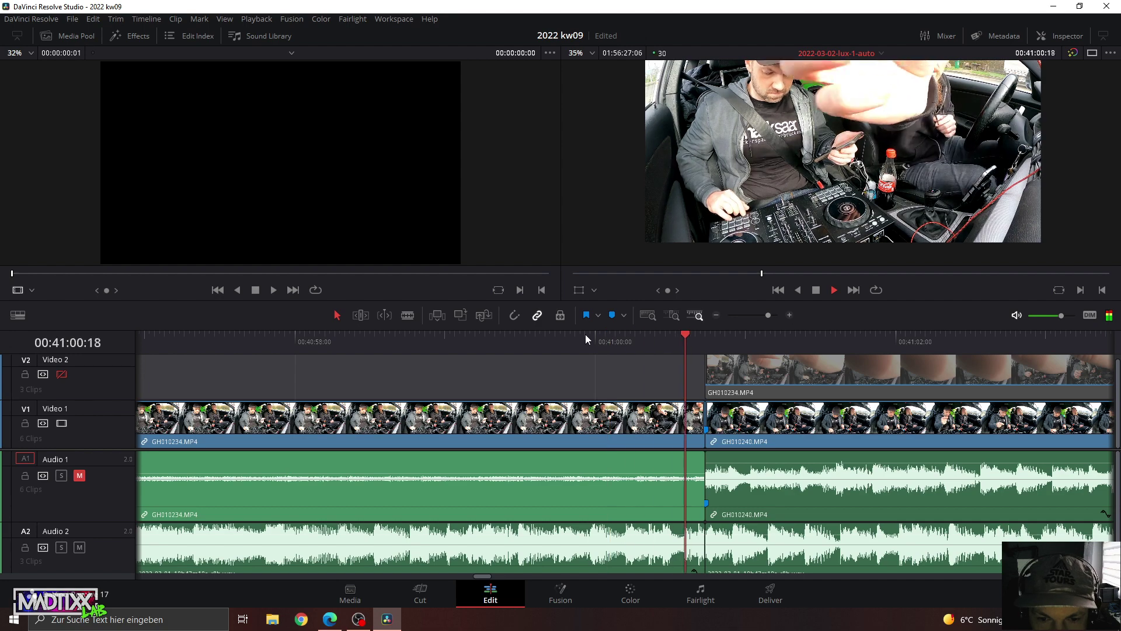
left_click(477, 340)
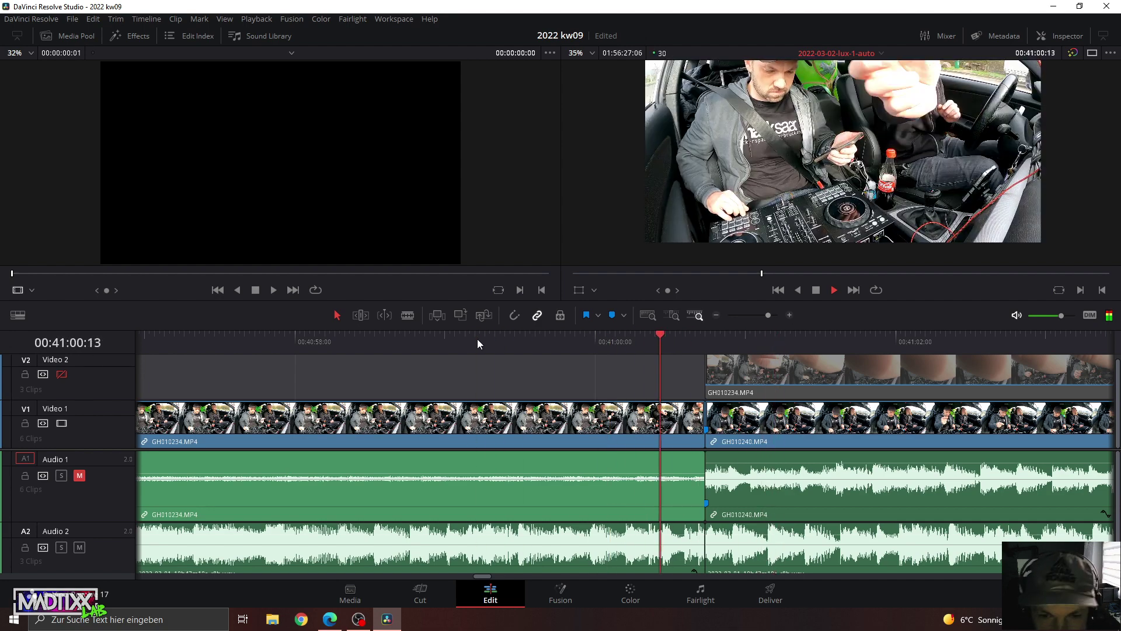
left_click(478, 340)
key("space")
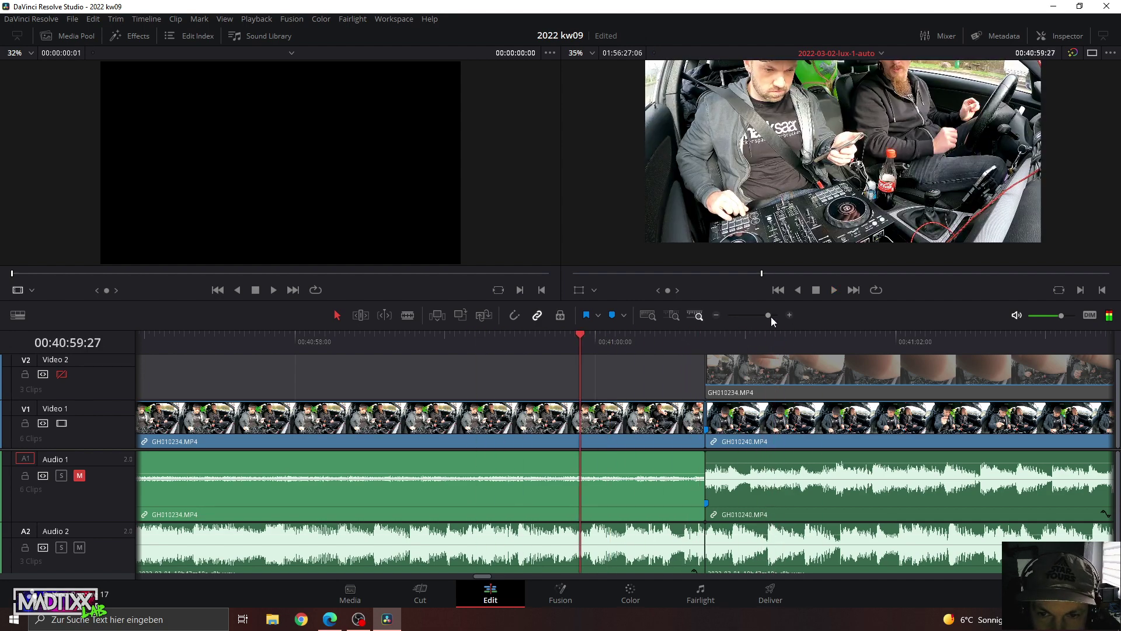
left_click(771, 316)
left_click_drag(772, 317, 775, 317)
left_click(805, 341)
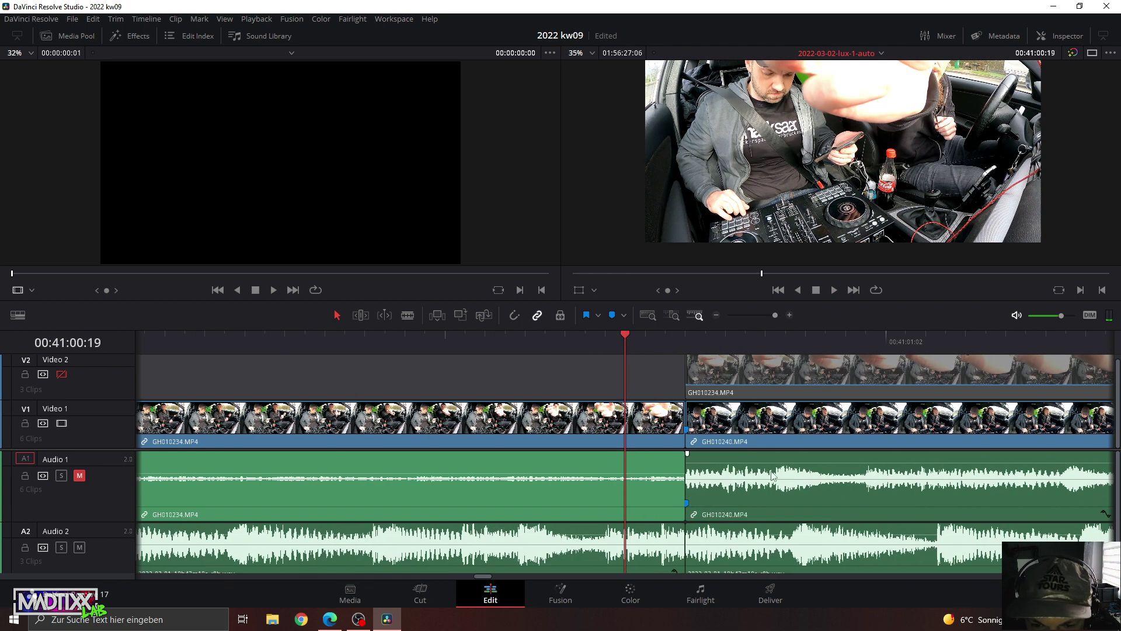
left_click(681, 342)
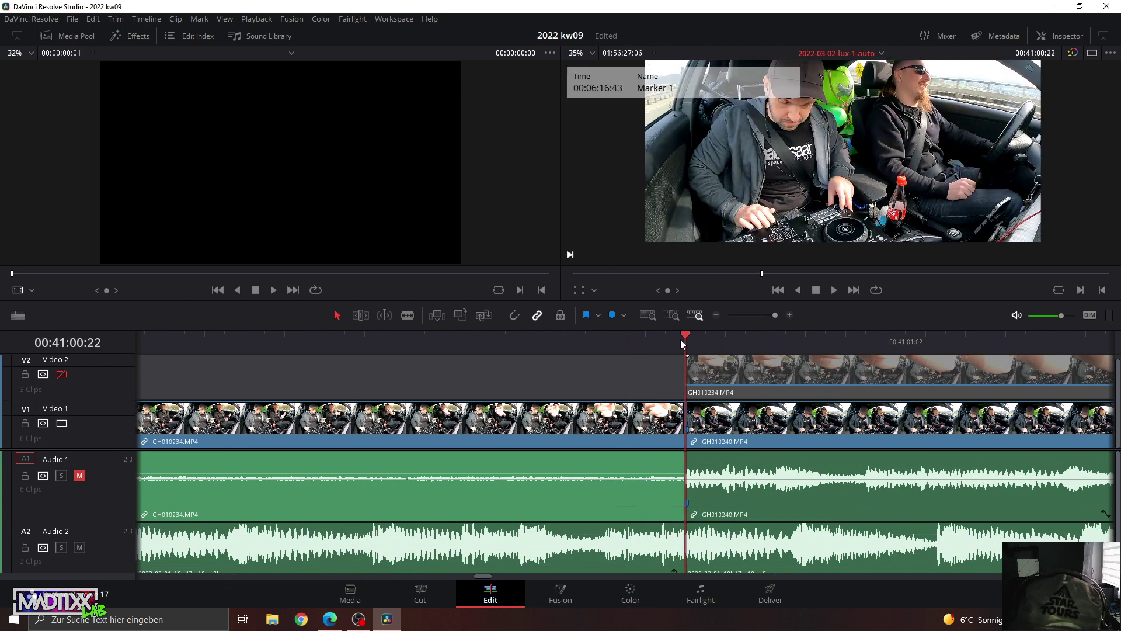
left_click_drag(775, 315, 779, 317)
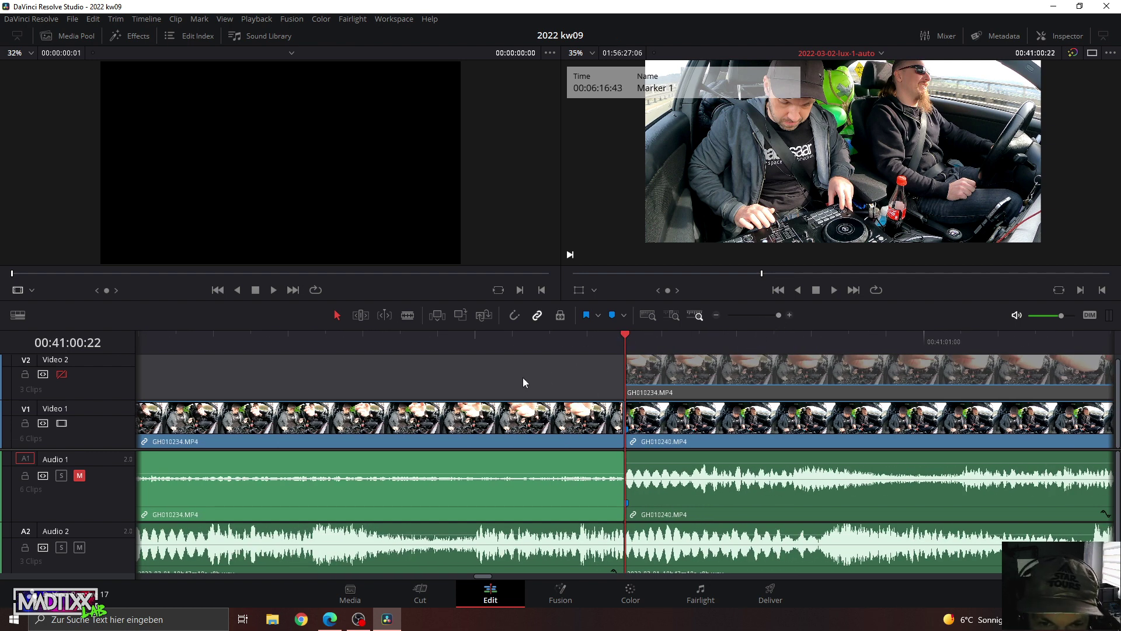
left_click(452, 341)
key("Right")
key("Right")
key("Right")
key("Left")
key("Left")
key("Left")
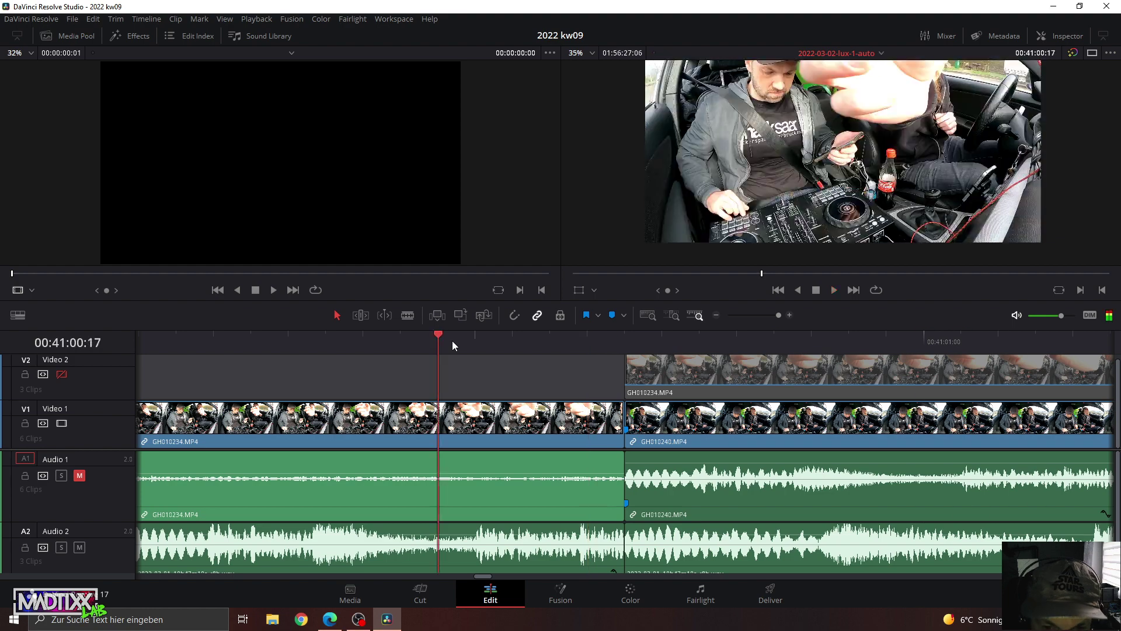
left_click(306, 342)
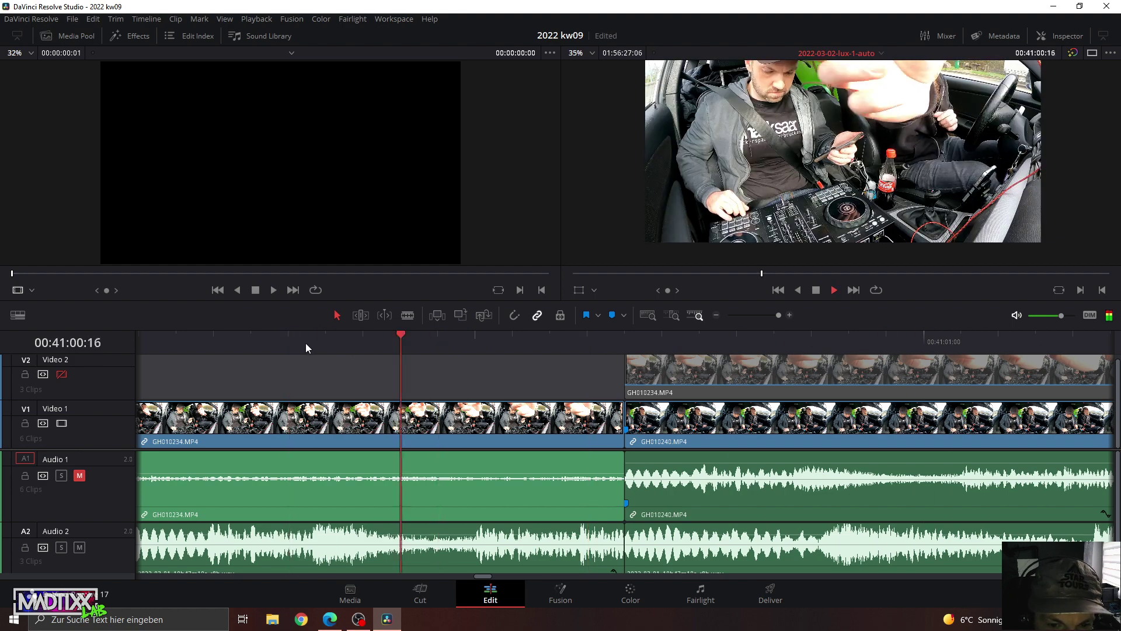
key("Up")
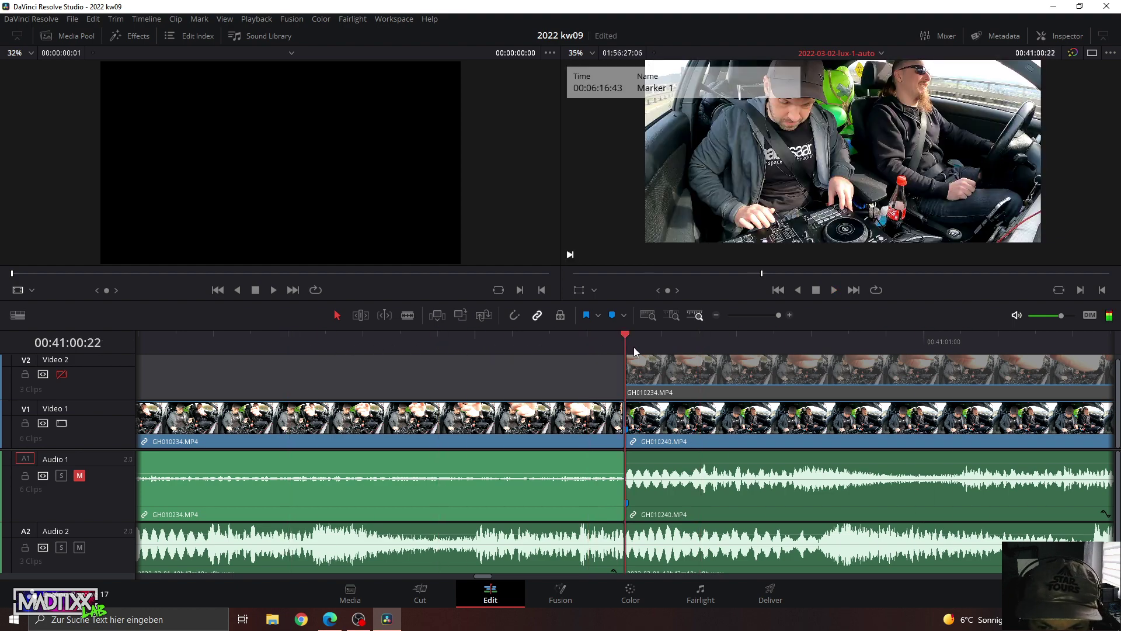
key("space")
key("space")
key("Up")
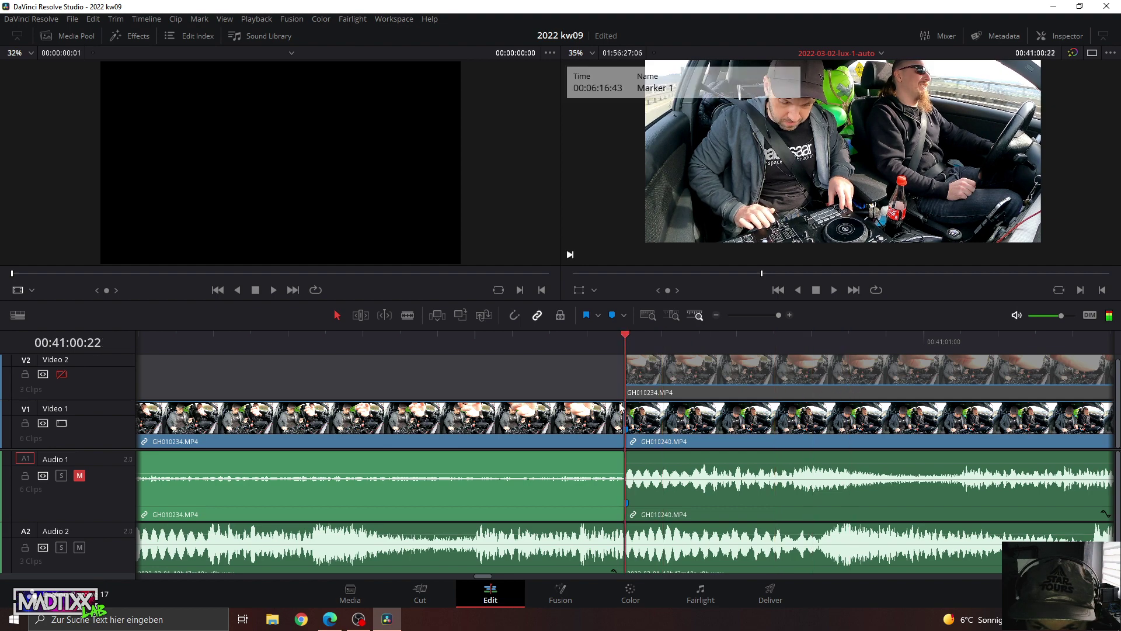
left_click_drag(620, 407, 737, 416)
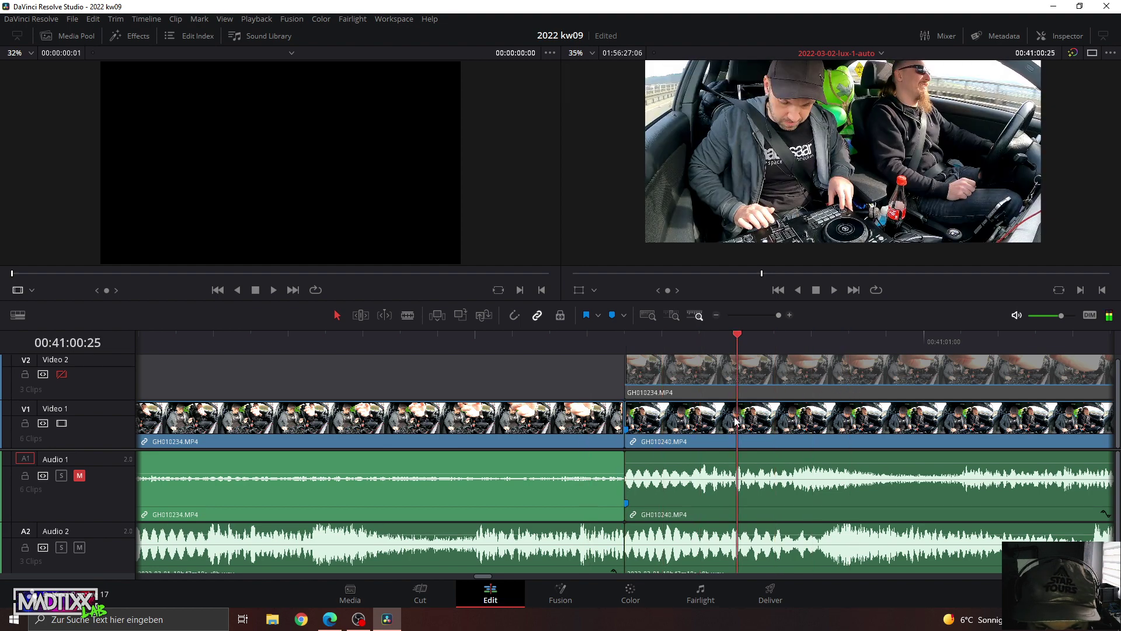
key("Left")
key("Left")
key("Left")
left_click_drag(779, 317, 766, 314)
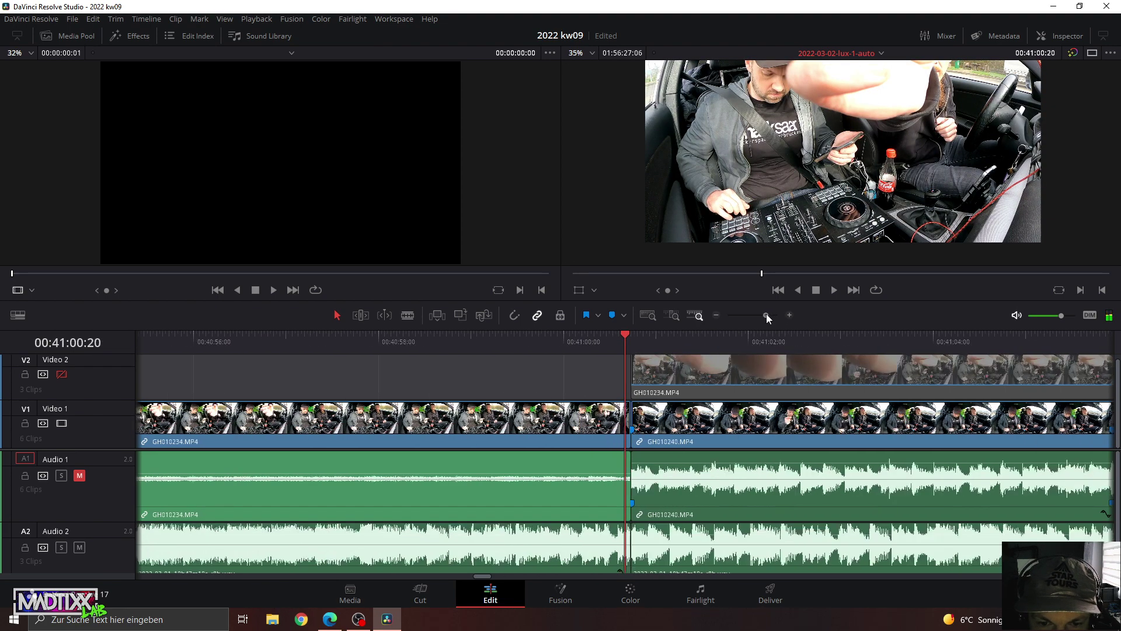
left_click(561, 341)
key("space")
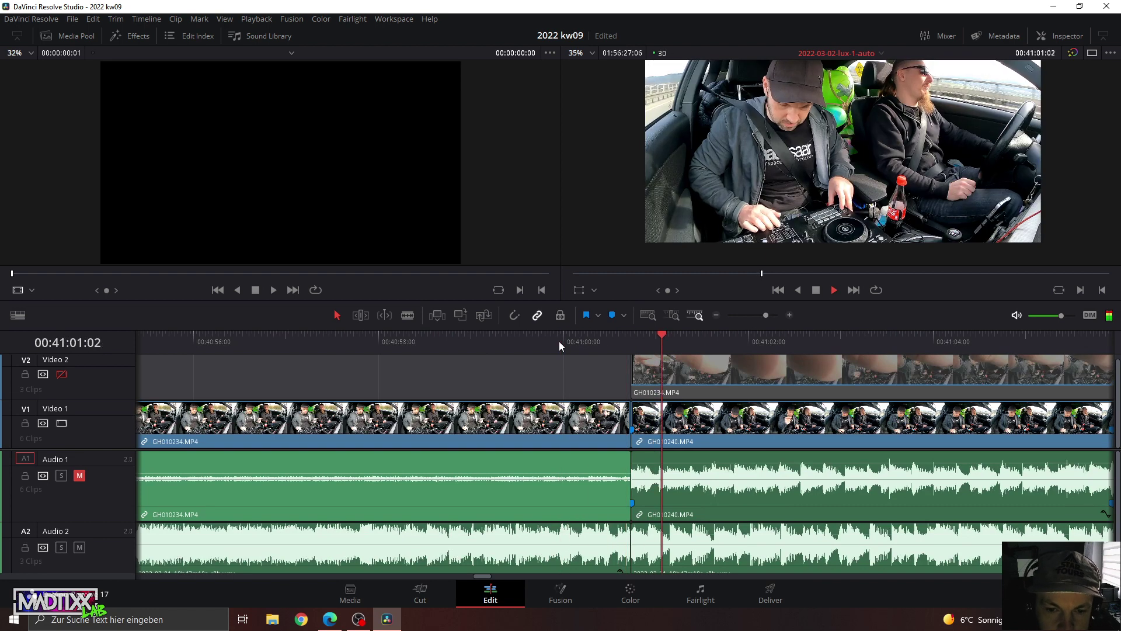
left_click(491, 348)
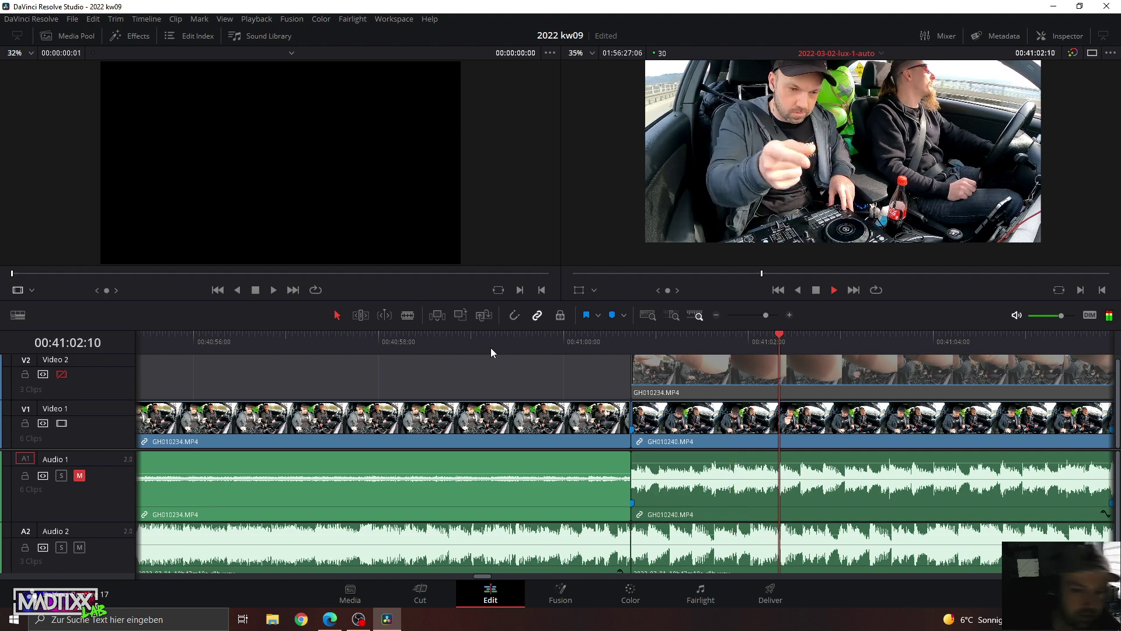
left_click(451, 346)
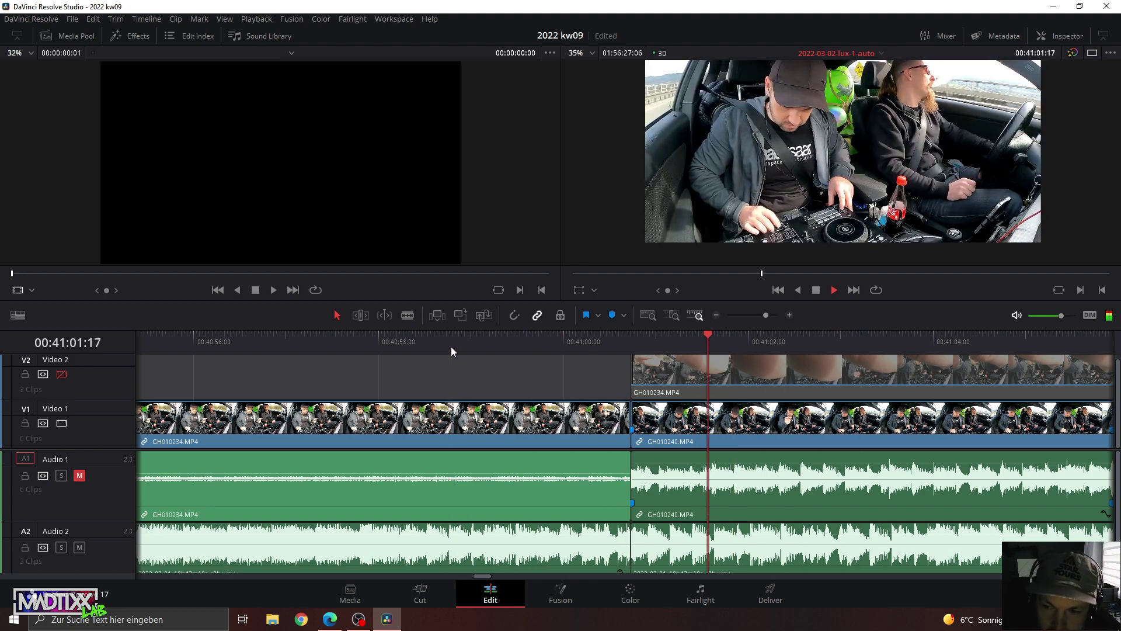
left_click(533, 333)
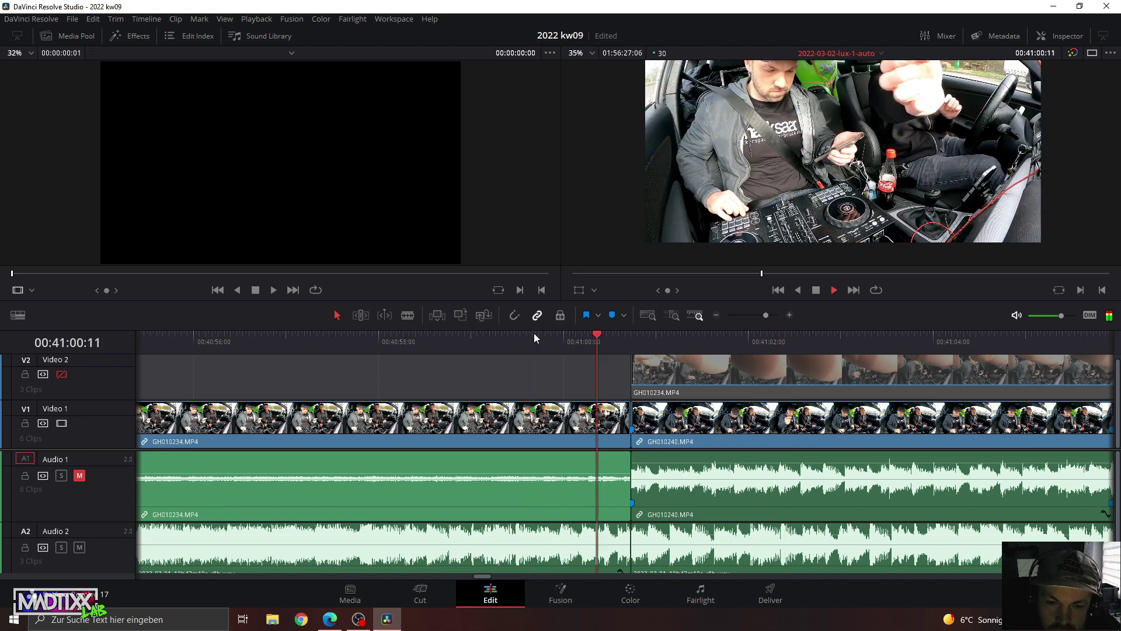
left_click(357, 337)
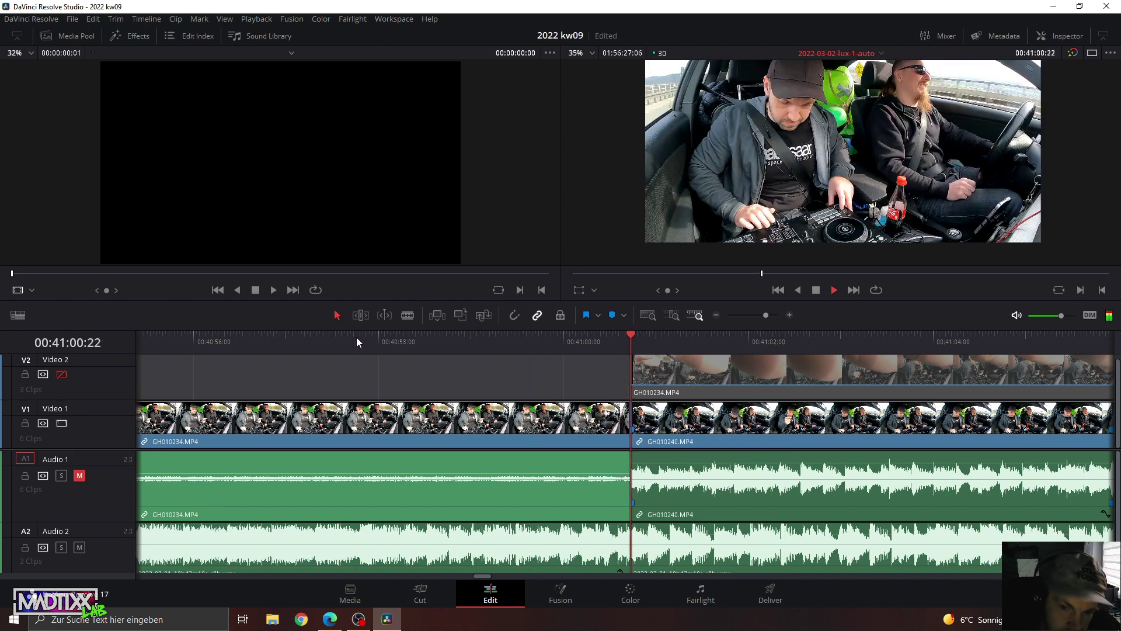
left_click(523, 334)
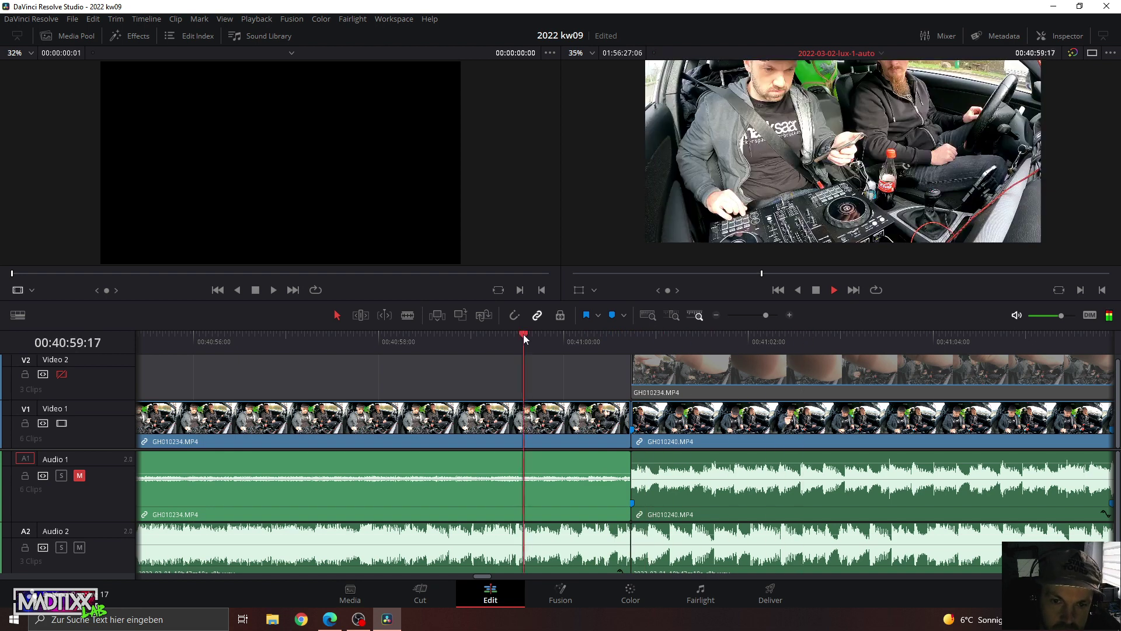
left_click(456, 340)
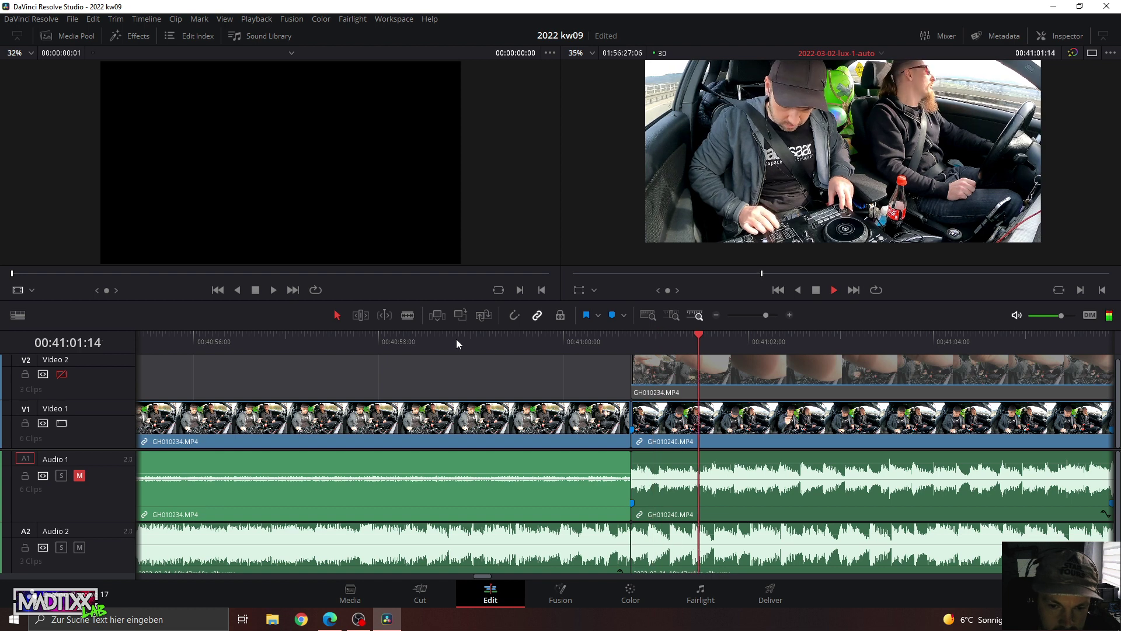
left_click(456, 339)
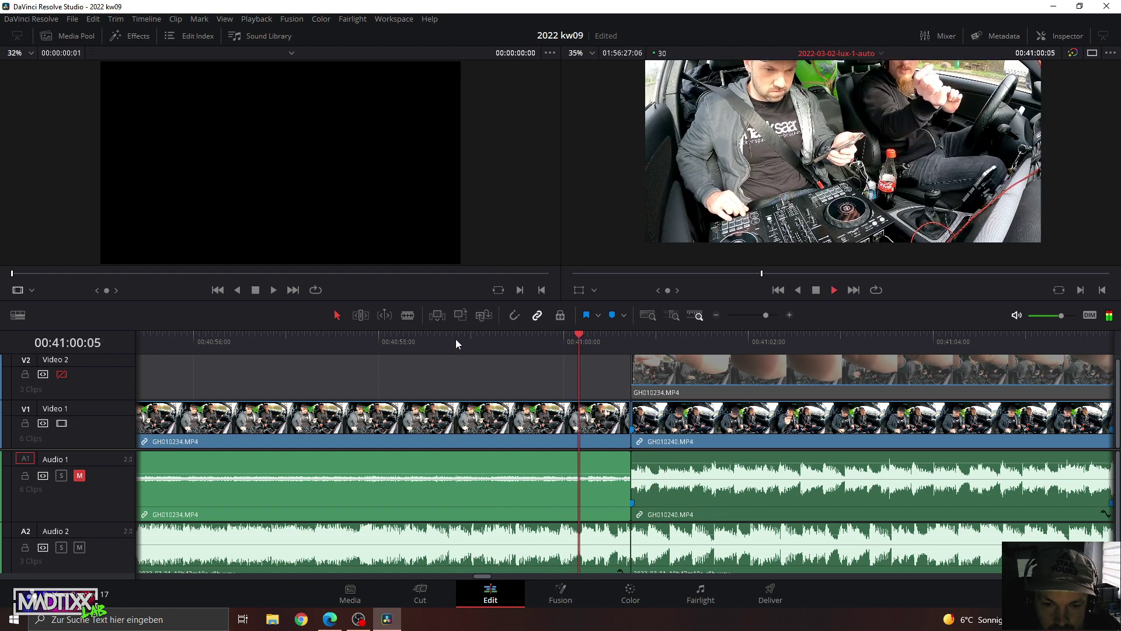
left_click(578, 339)
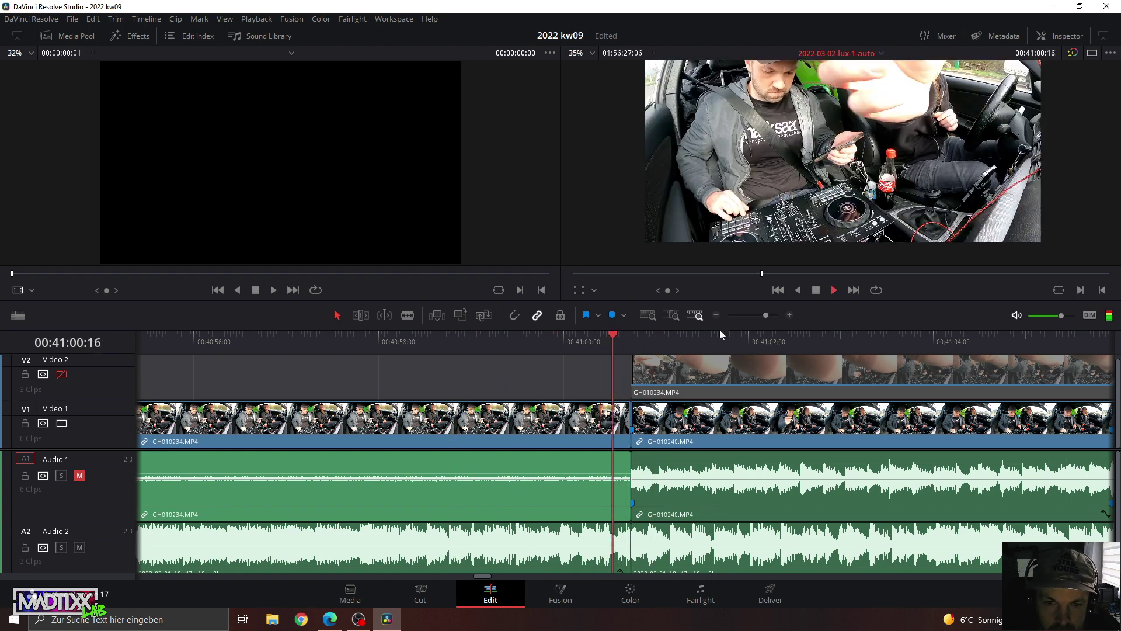
key("space")
left_click(767, 315)
left_click_drag(767, 315, 773, 315)
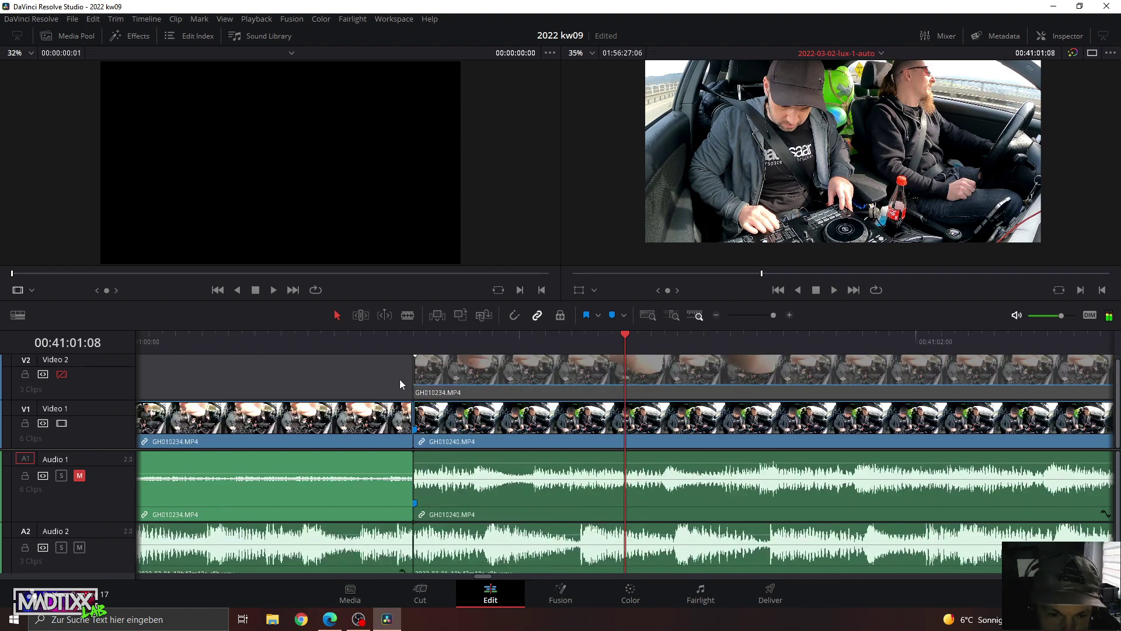
left_click(414, 339)
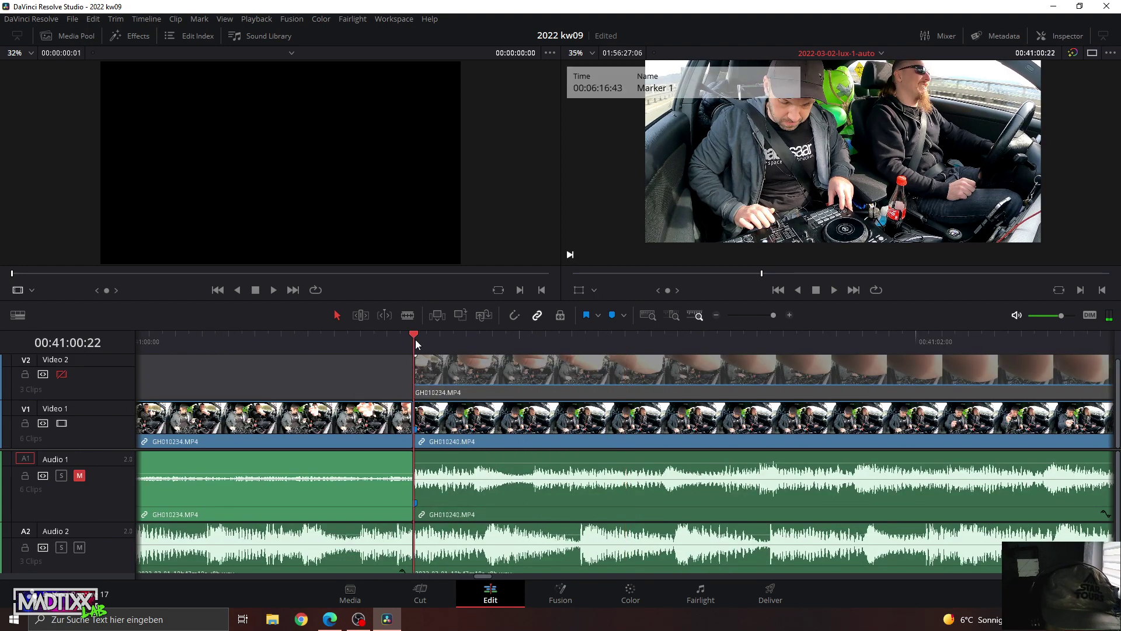
left_click_drag(415, 339, 414, 351)
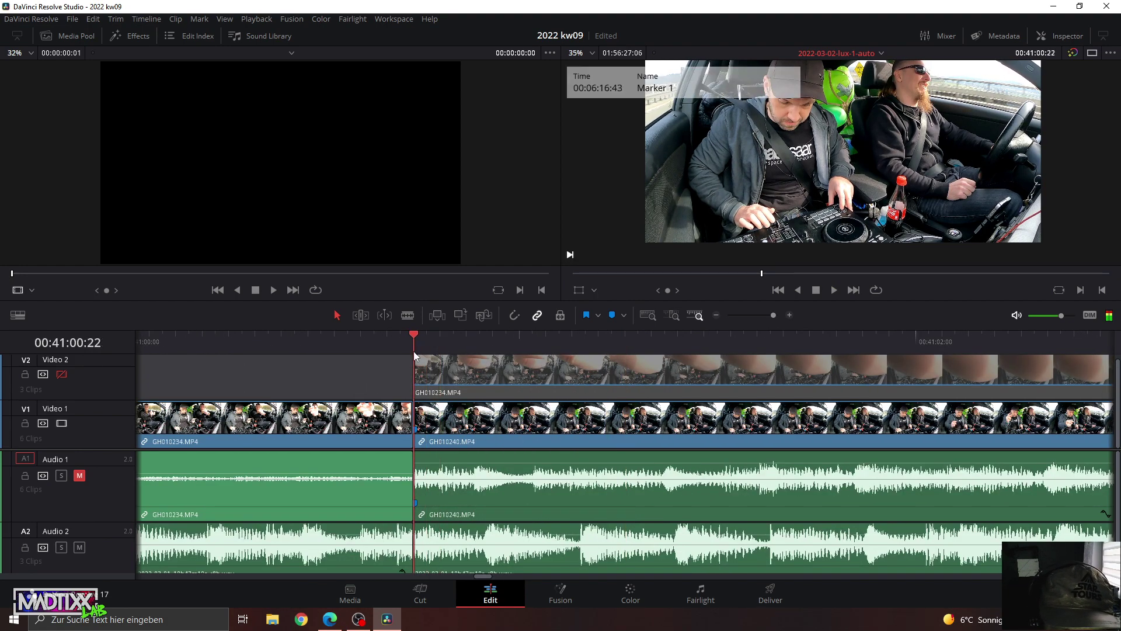
key("space")
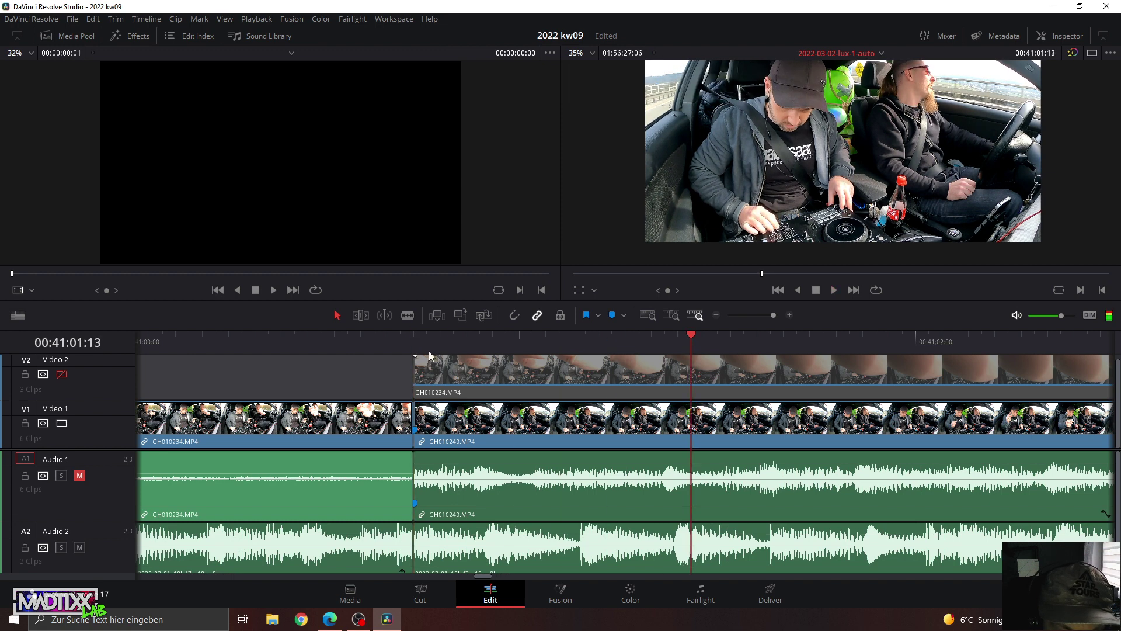
left_click(413, 346)
key("space")
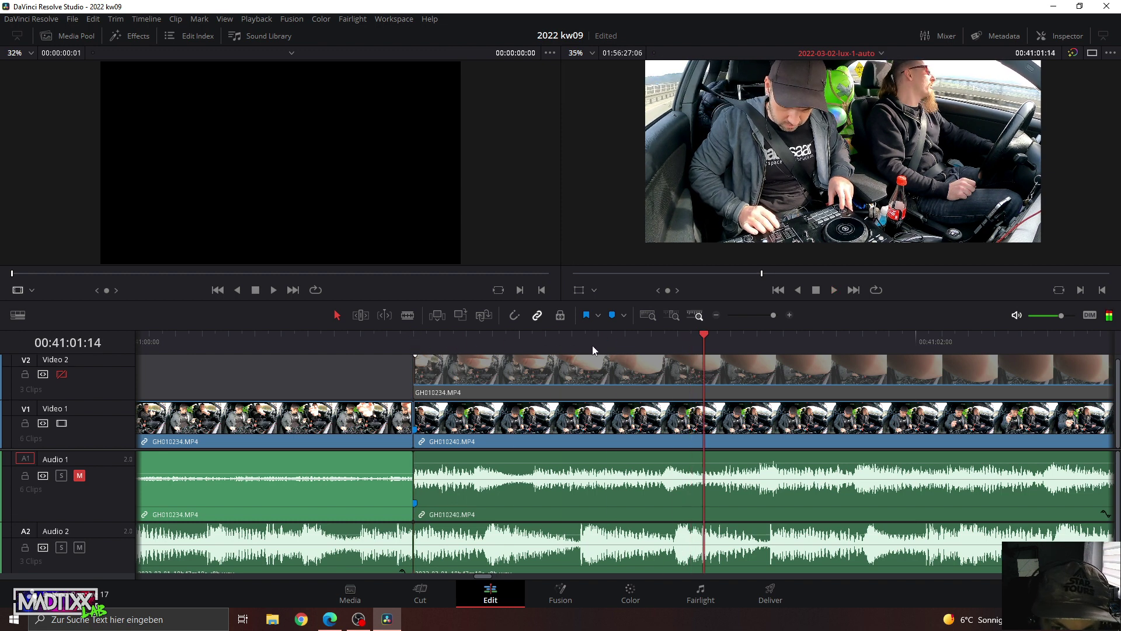
left_click(663, 349)
key("Left")
key("Right")
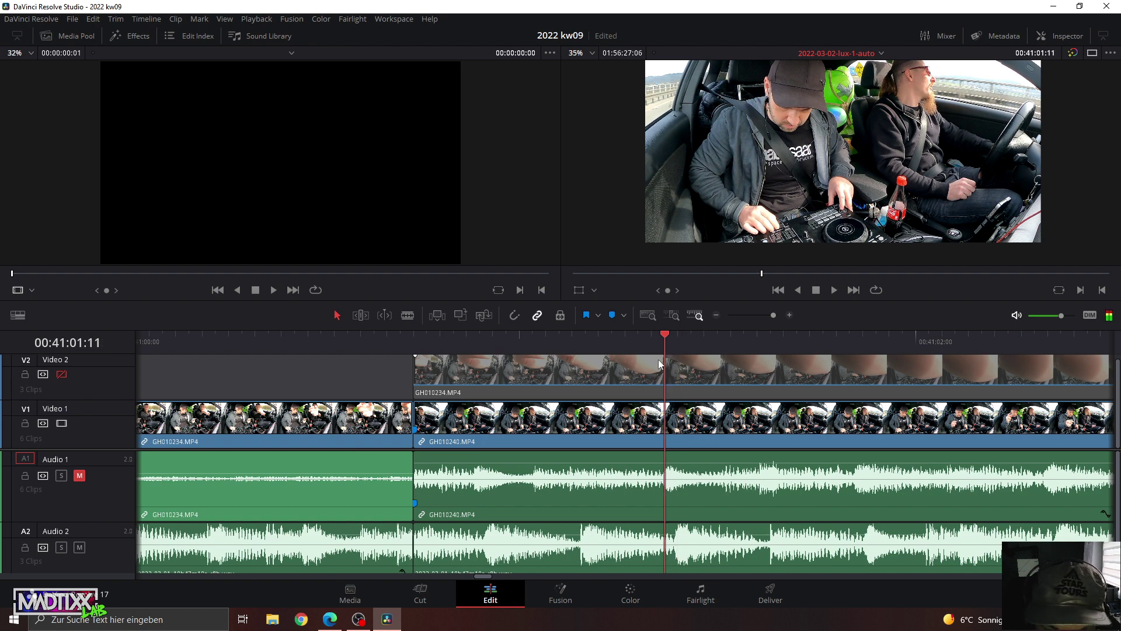
left_click_drag(672, 361, 273, 384)
key("space")
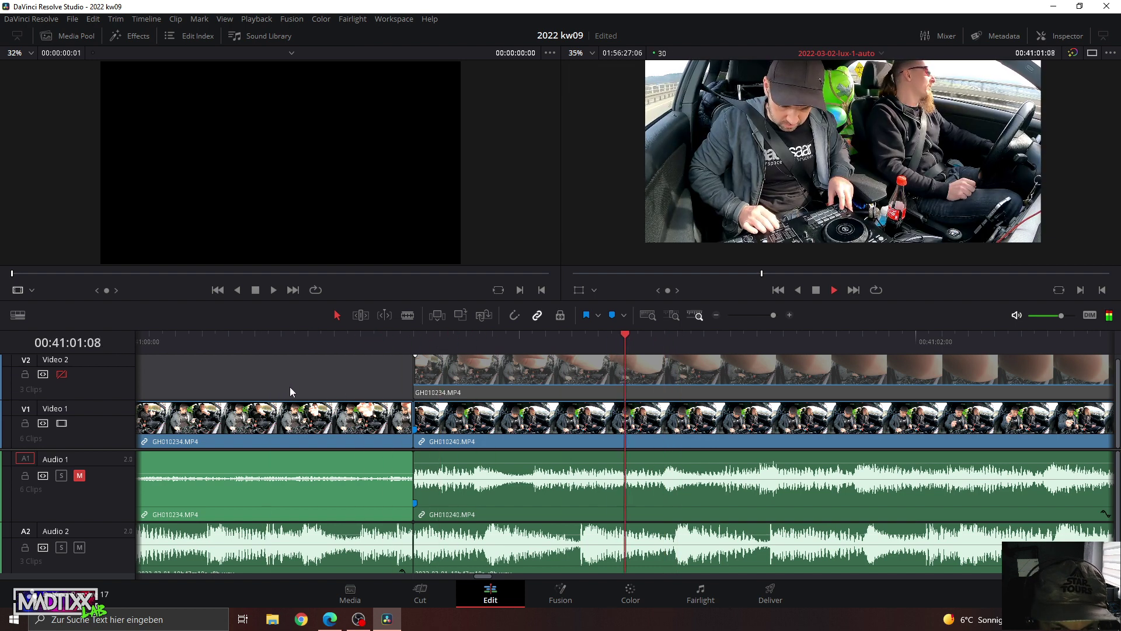
key("space")
left_click(756, 341)
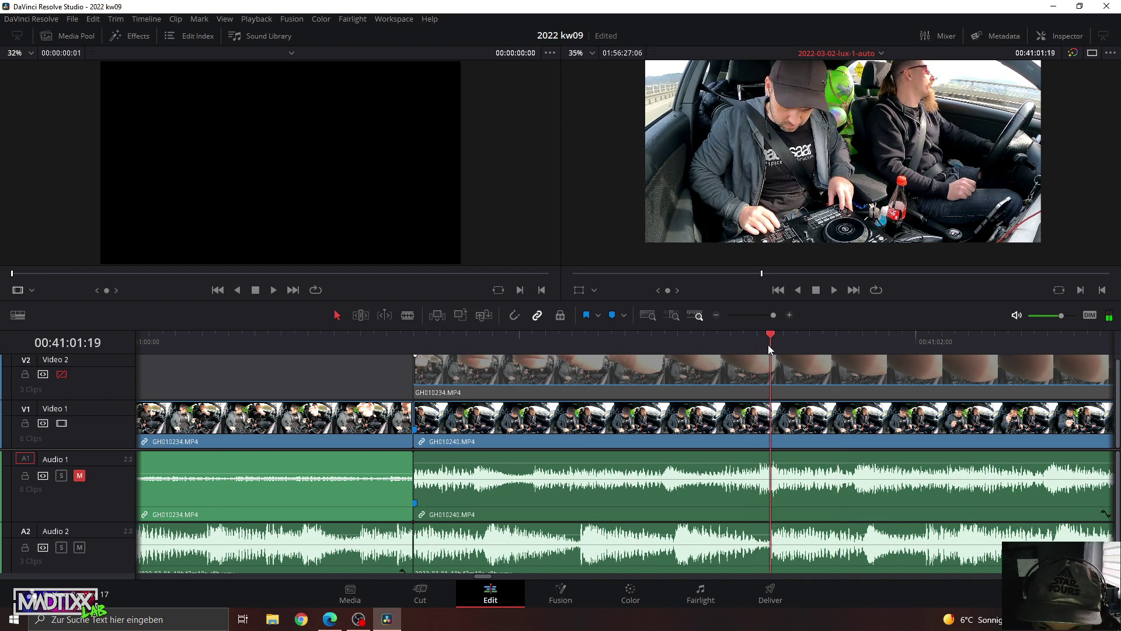
left_click_drag(768, 348, 292, 373)
key("space")
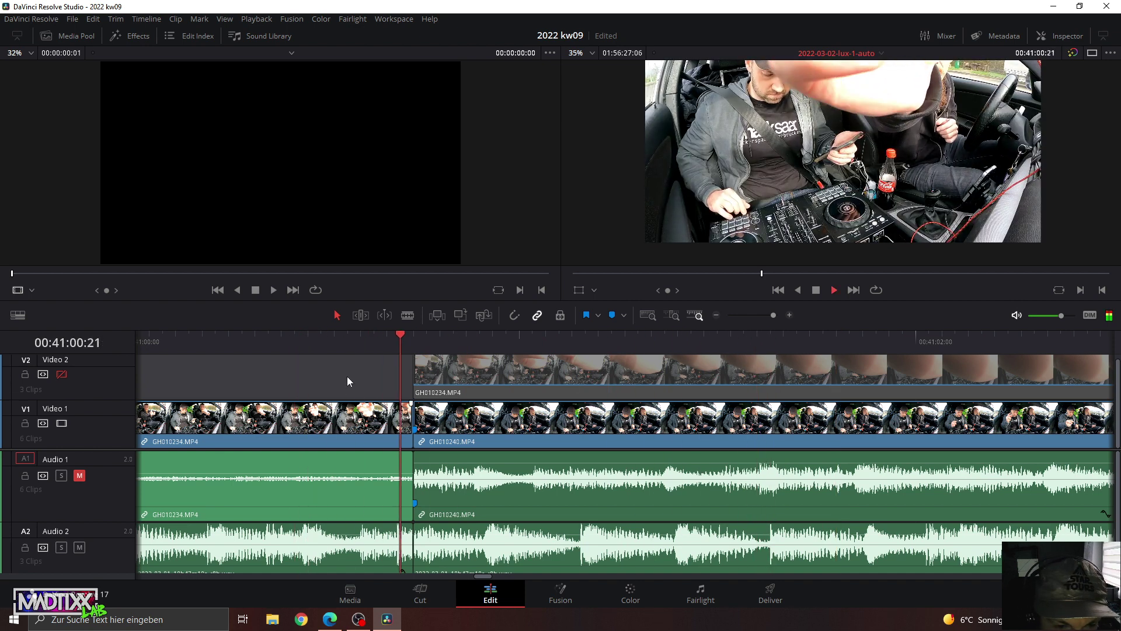
key("space")
left_click_drag(775, 315, 754, 316)
left_click(529, 346)
key("space")
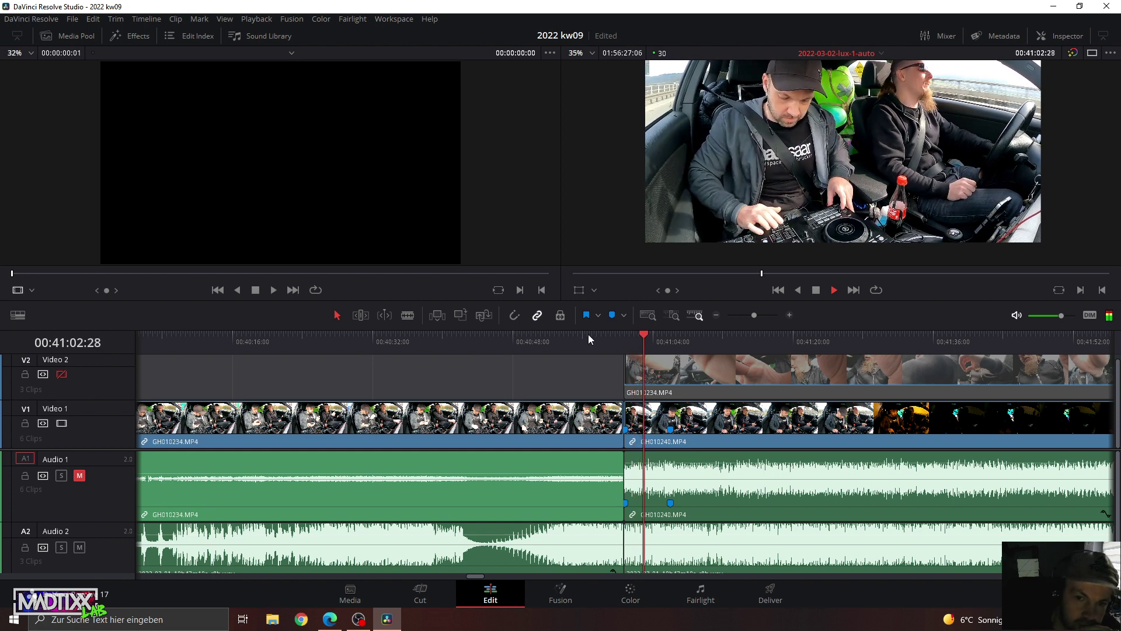
Replay the transition, then ripple-trim the GH010234–GH010240 edit point.
left_click(595, 337)
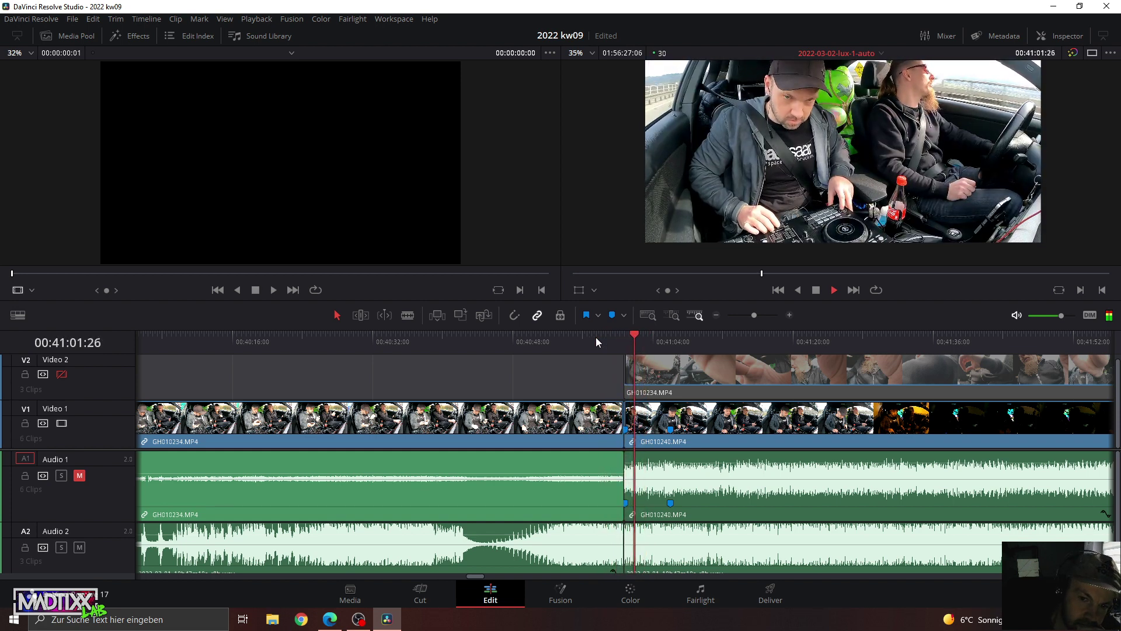
left_click(576, 339)
left_click(595, 338)
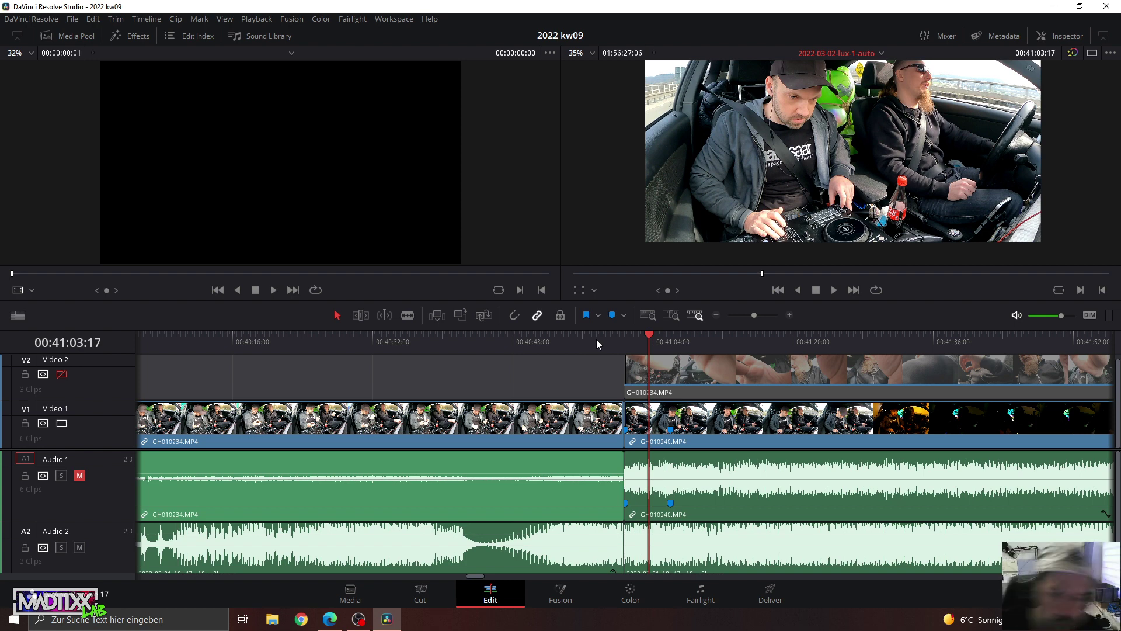
left_click(621, 421)
left_click_drag(623, 420, 626, 419)
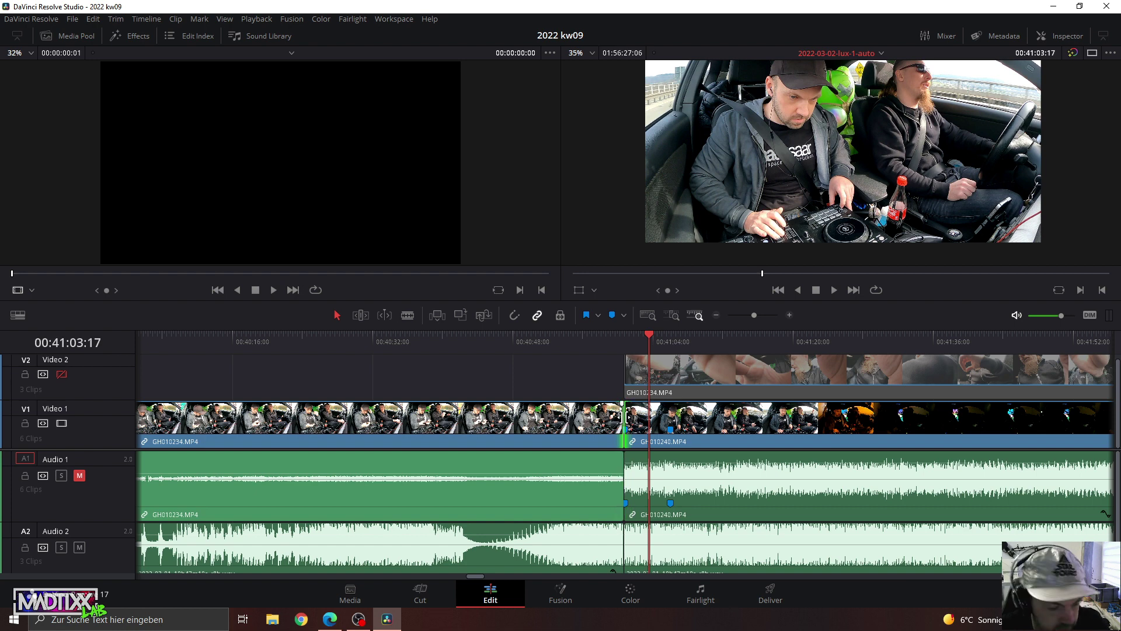
Play back the cut into GH010240 from several points.
left_click(612, 342)
key("space")
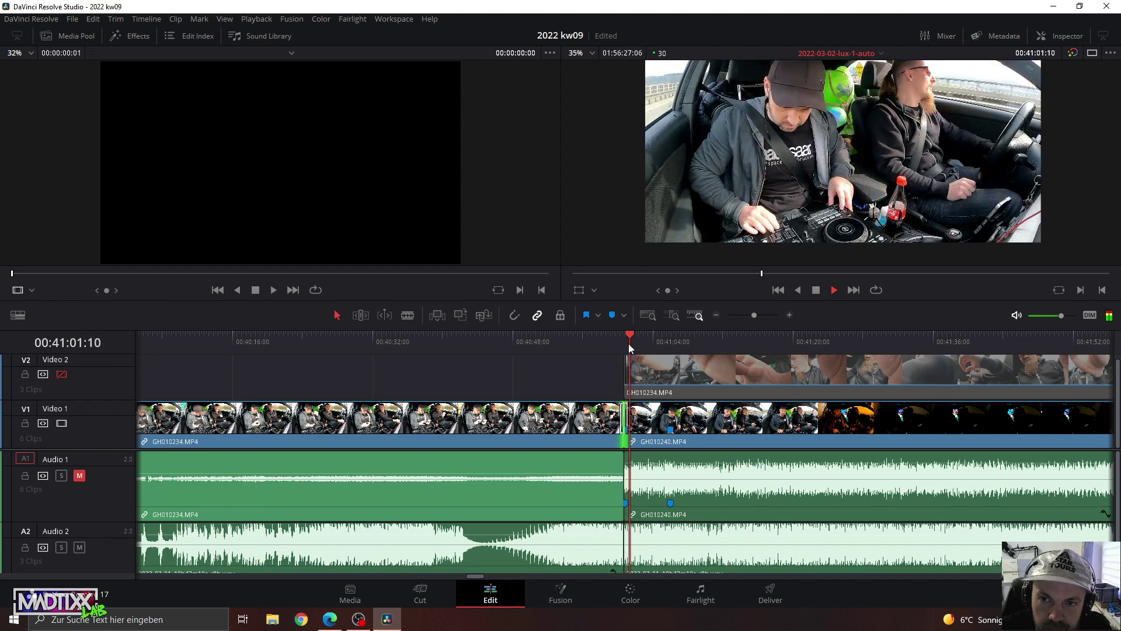
mouse_move(754, 315)
left_mouse_down()
mouse_move(738, 308)
mouse_move(762, 317)
left_mouse_up()
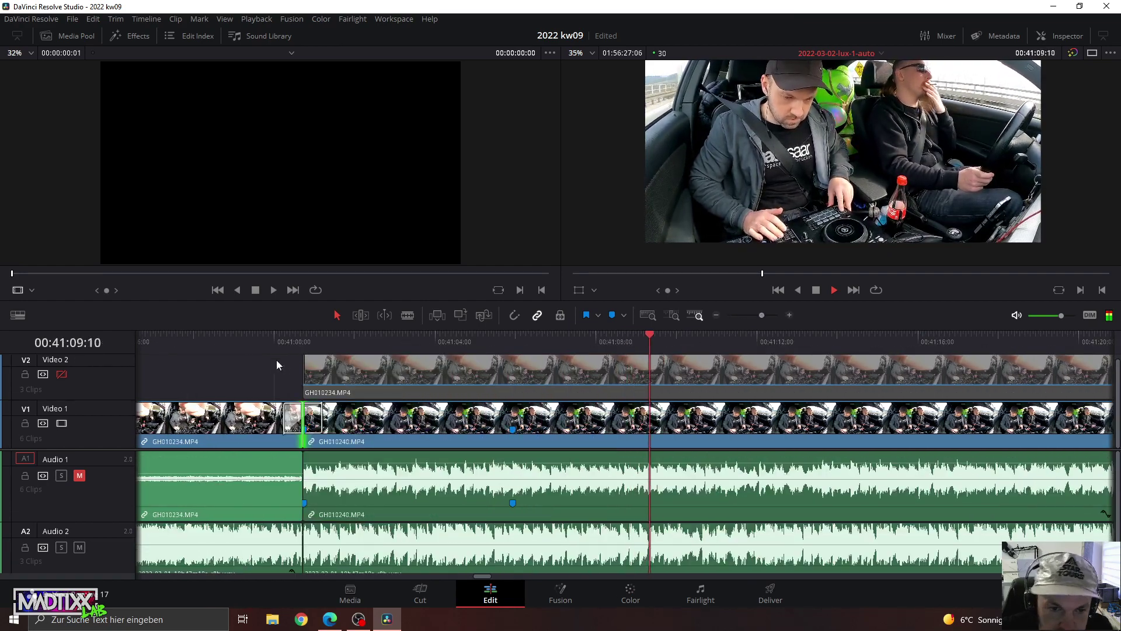
left_click(283, 341)
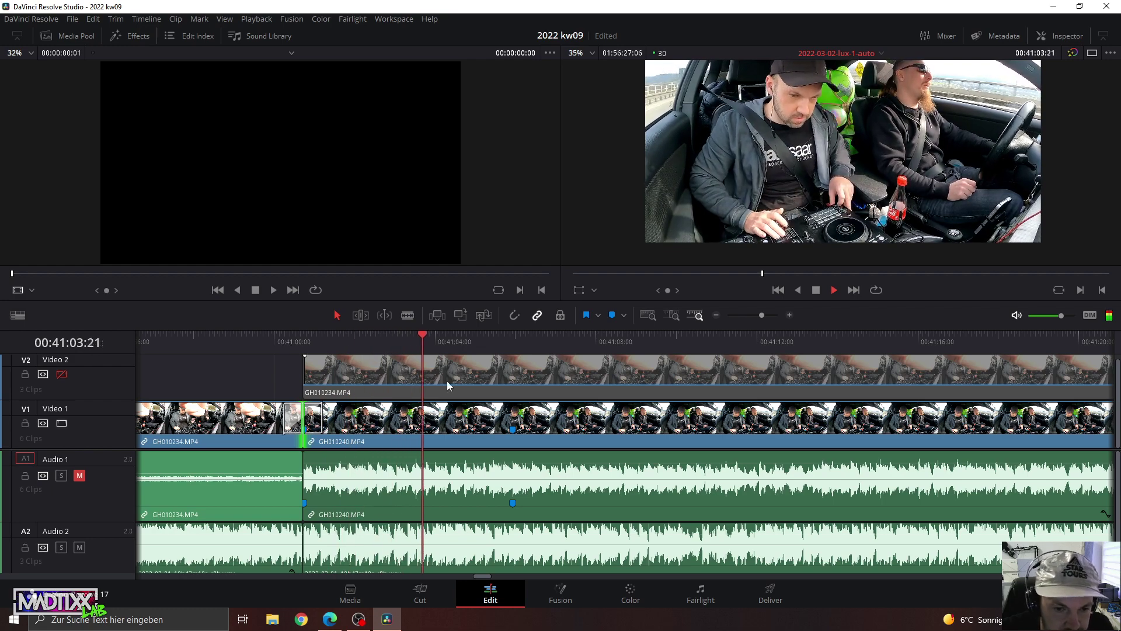
left_click(419, 342)
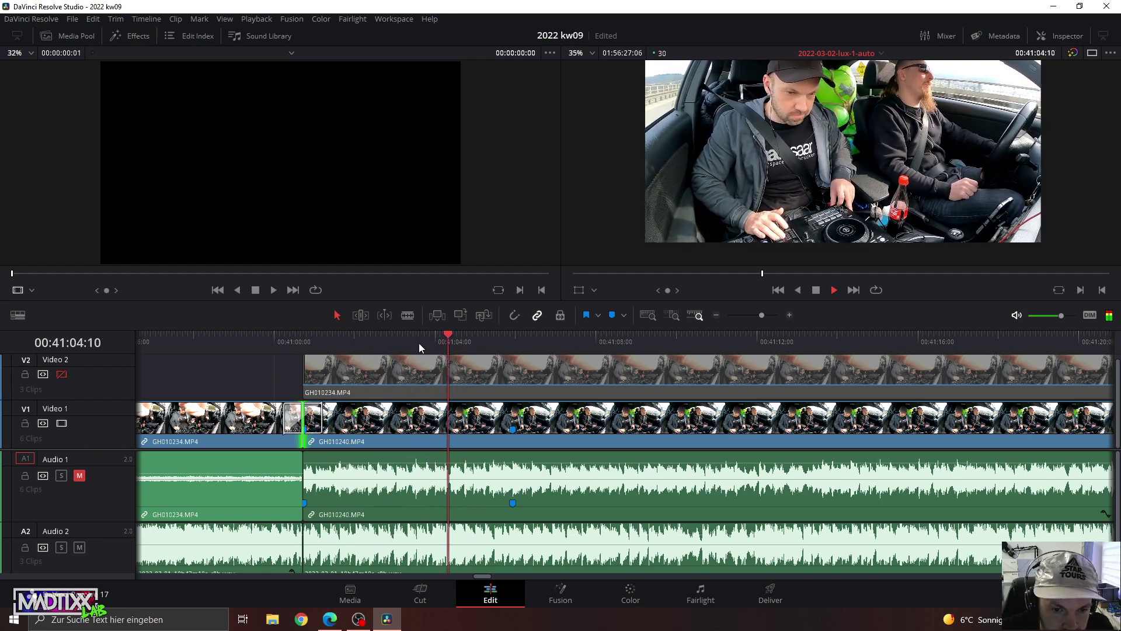
left_click(419, 342)
key("space")
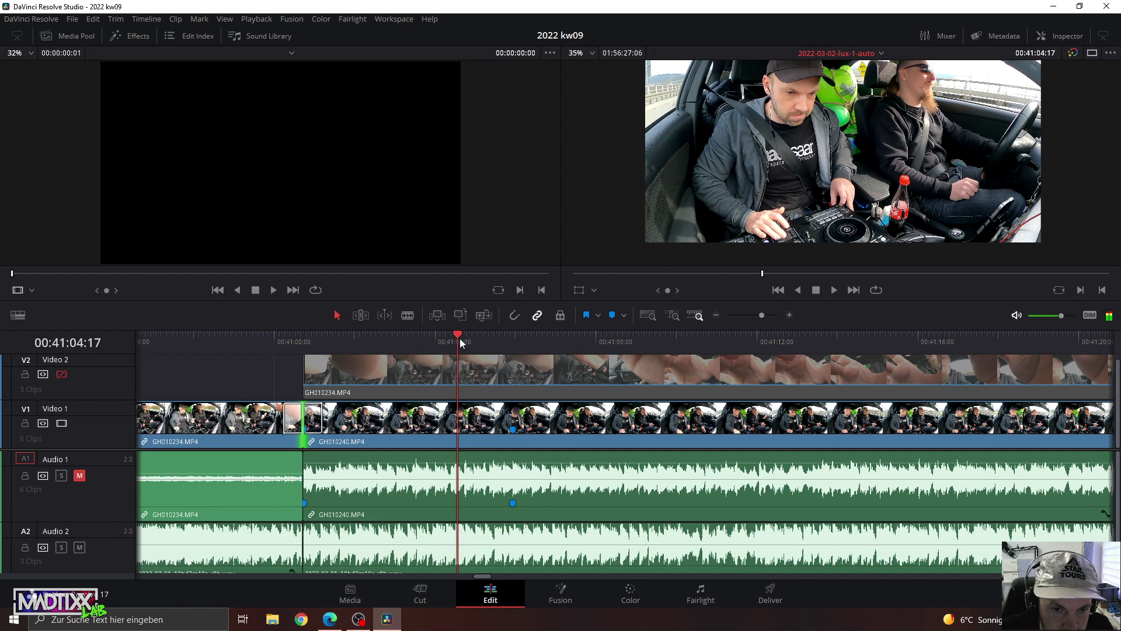
Add Marker 2 to the Audio 2 clip at 00:41:04:15.
left_click_drag(460, 338, 454, 342)
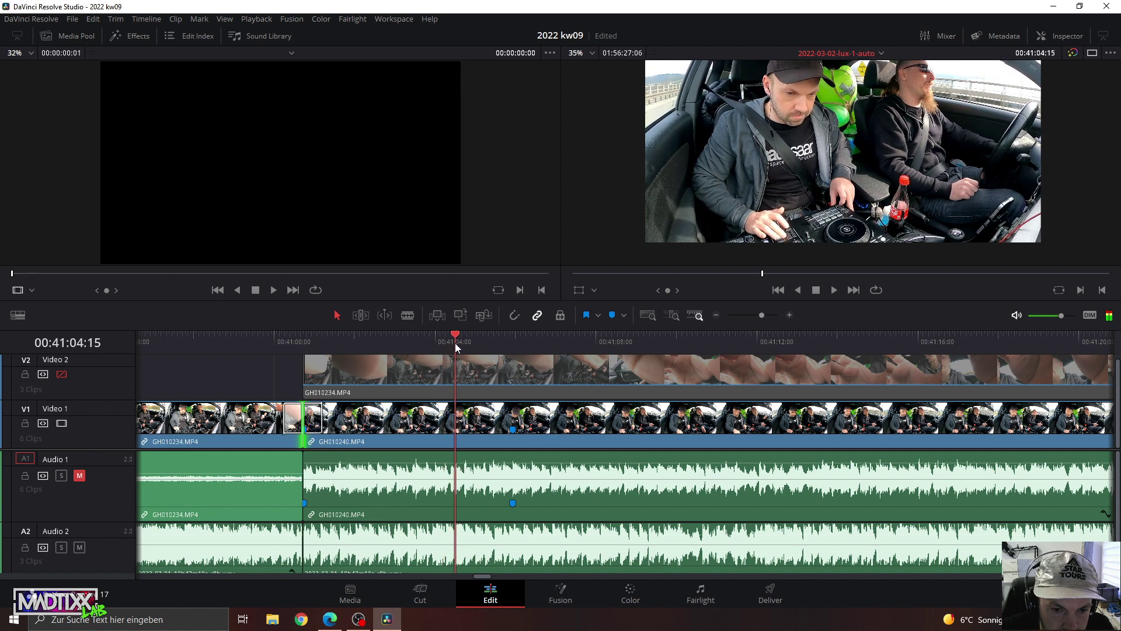
left_click(459, 529)
left_click(609, 316)
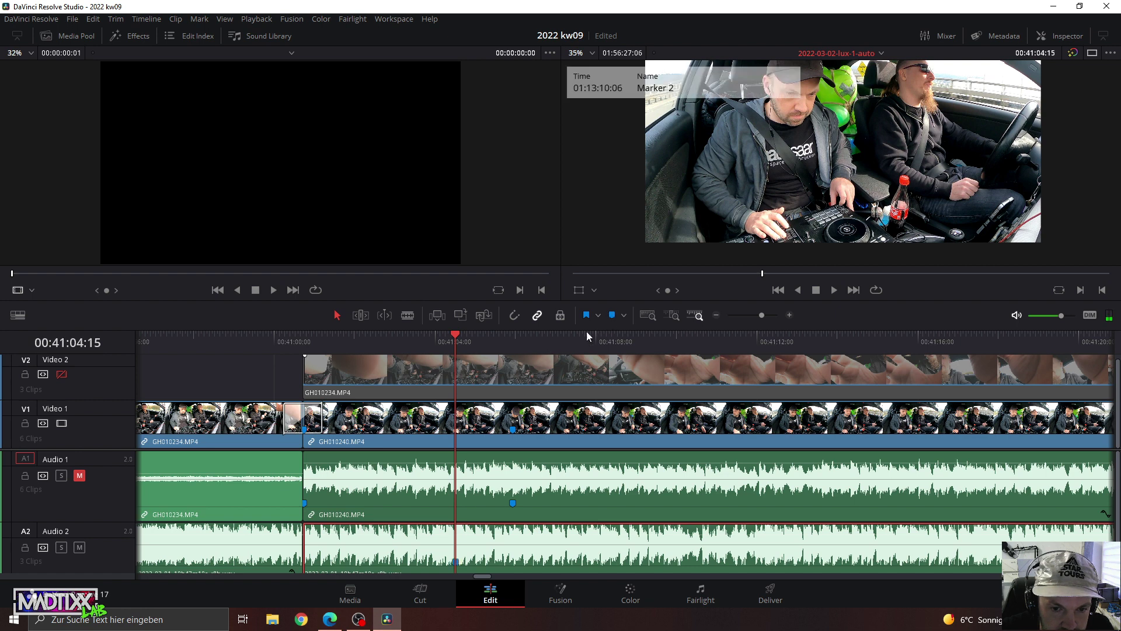
Retrim GH010240's head to meet GH010234 and add a transition with Ctrl+T.
left_click(319, 414)
mouse_move(305, 421)
left_mouse_down()
mouse_move(547, 419)
mouse_move(499, 427)
left_mouse_up()
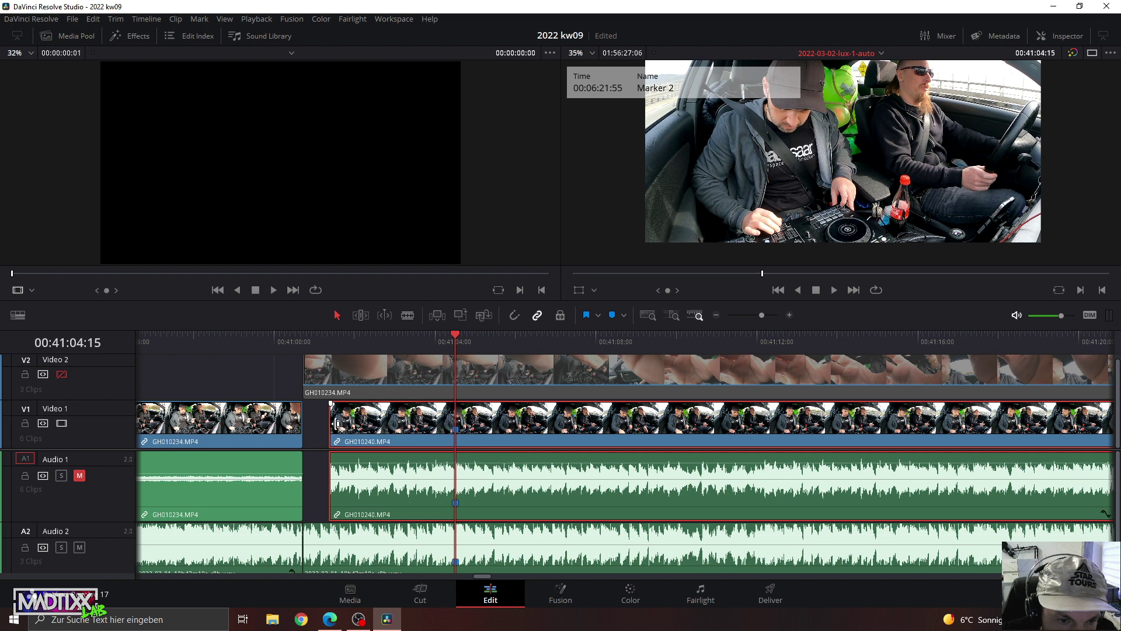
left_click_drag(499, 427, 304, 427)
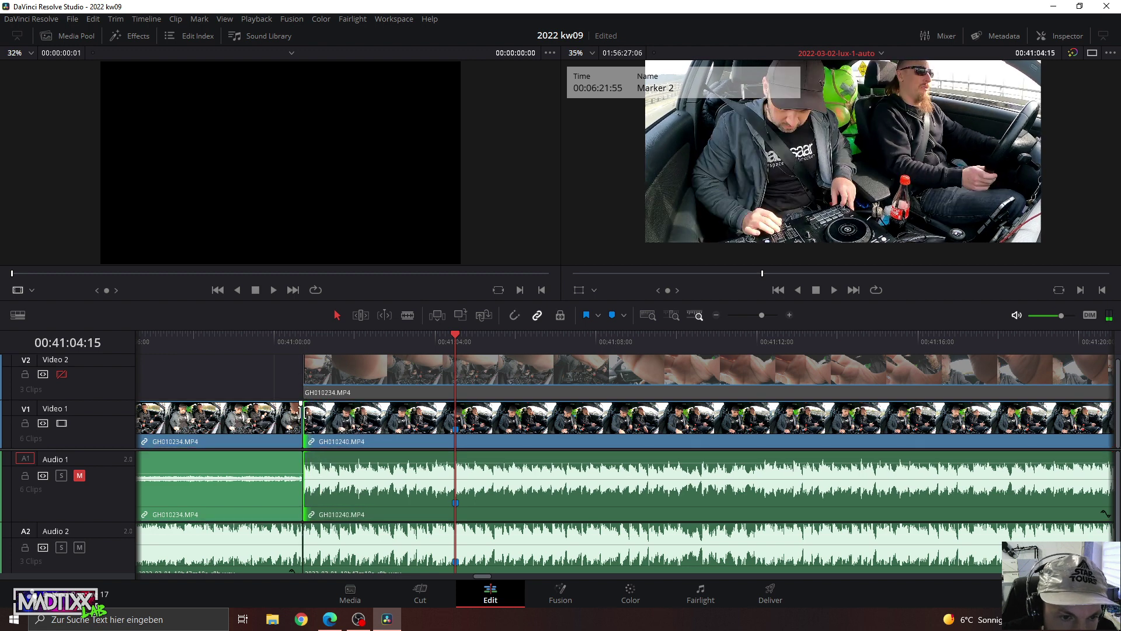
key("ctrl+t")
left_click(255, 342)
key("space")
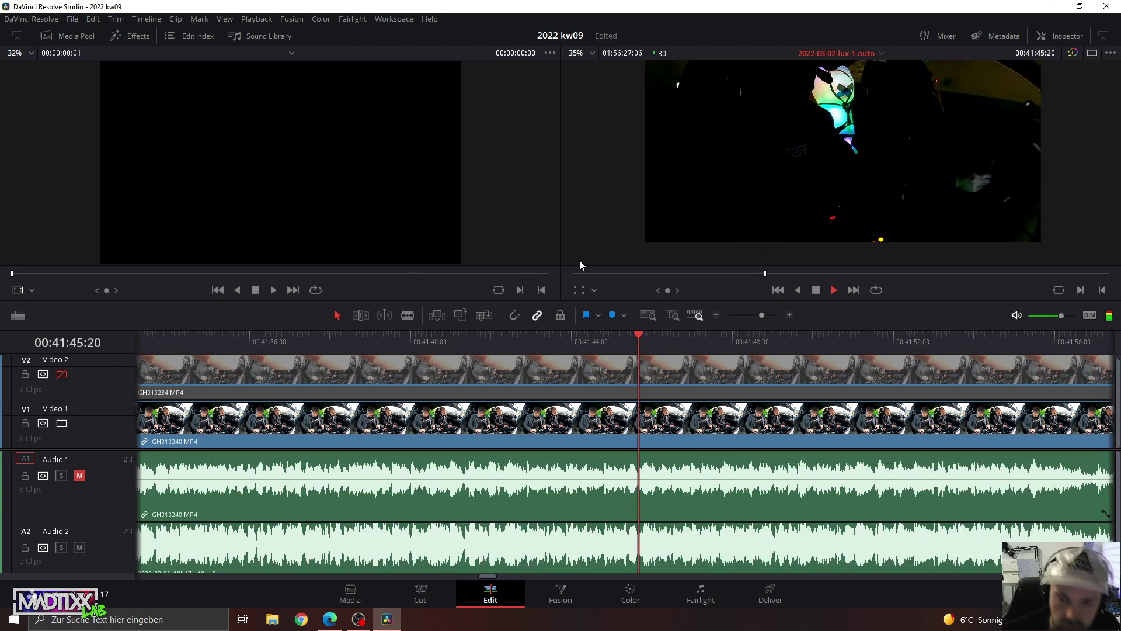
left_click_drag(762, 315, 755, 315)
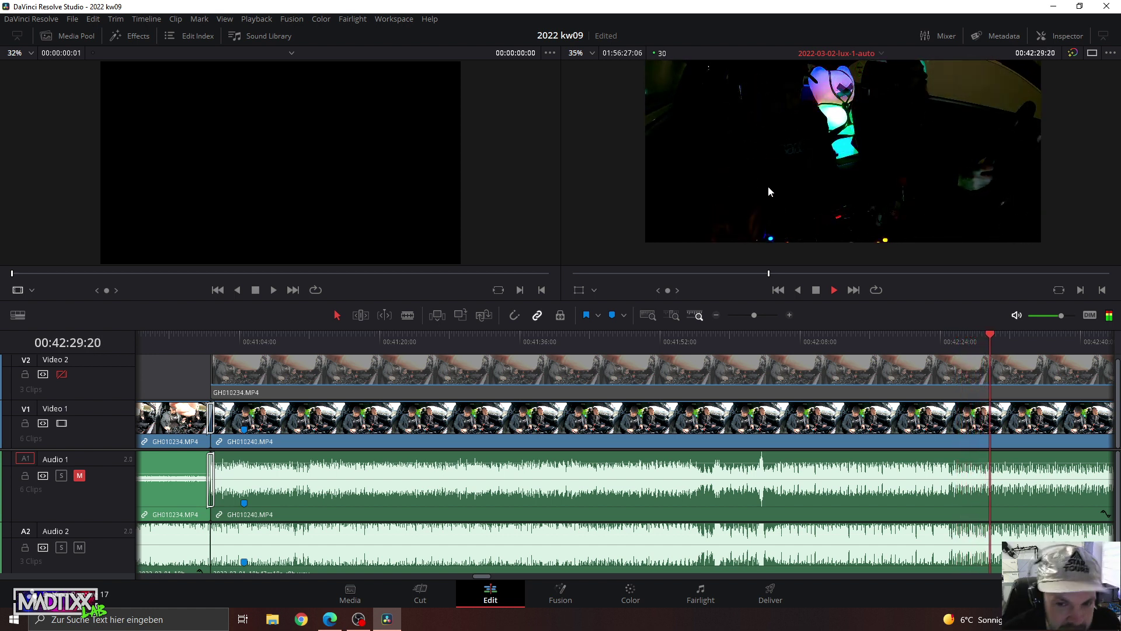
left_click_drag(752, 315, 738, 315)
Move GH020240 on Video 1 to sit right after GH010240.
left_click(755, 339)
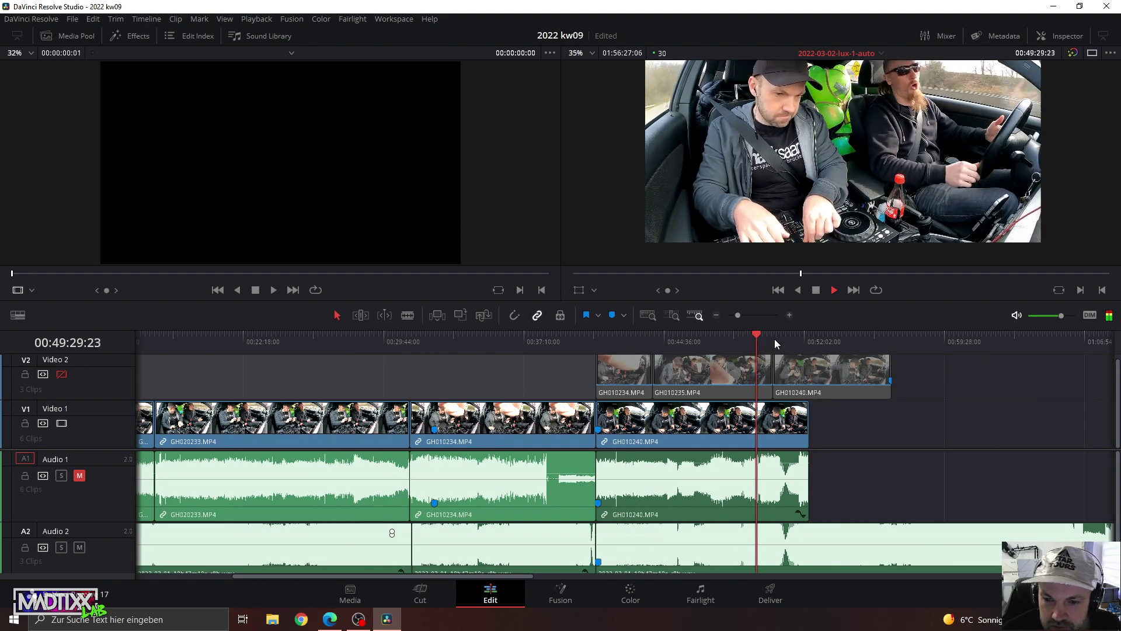
left_click_drag(739, 316, 735, 319)
key("space")
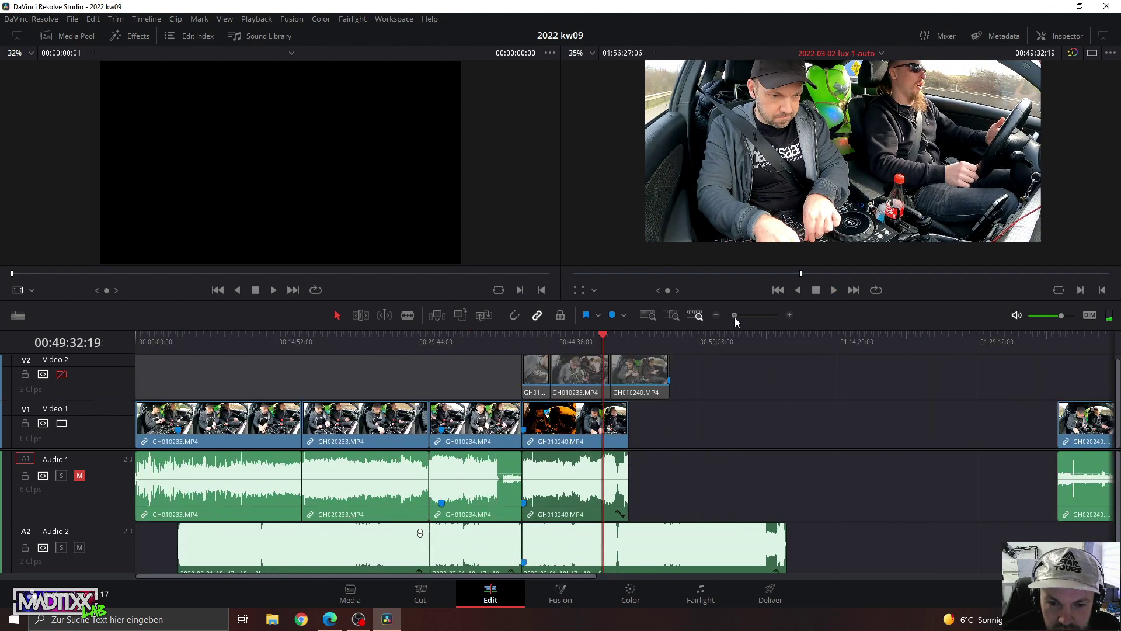
left_click_drag(1093, 431, 685, 430)
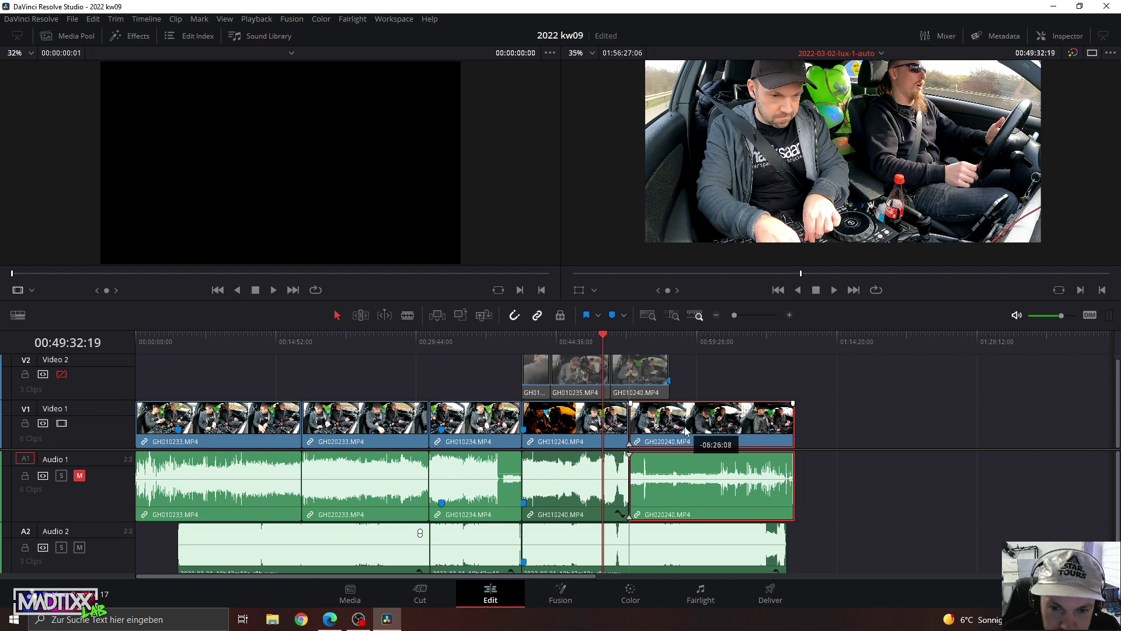
left_click(740, 381)
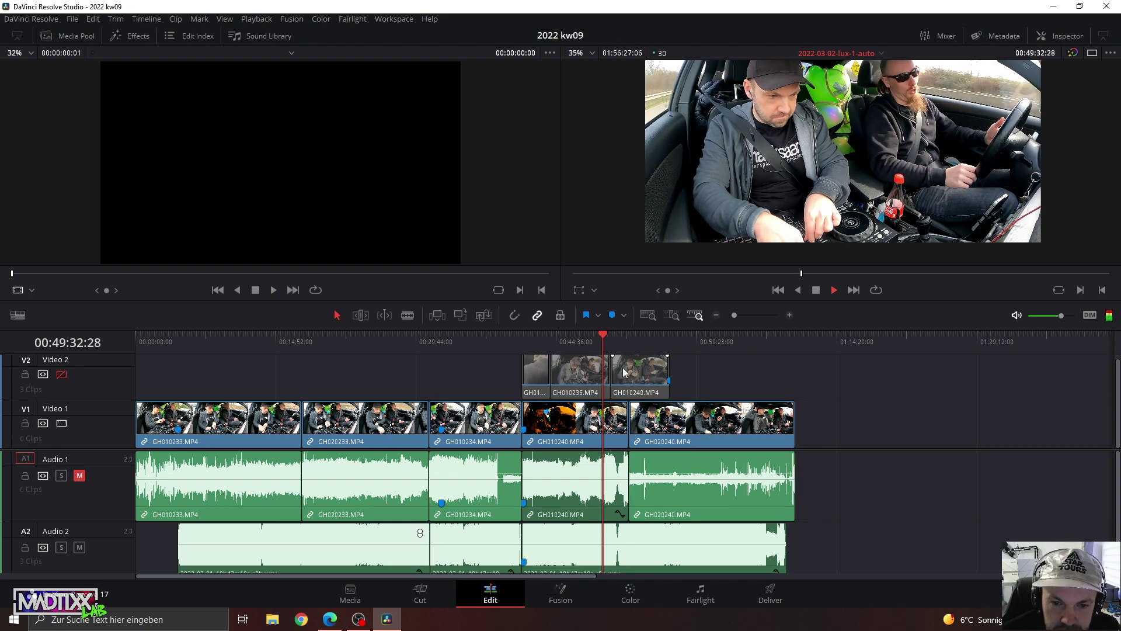
Zoom in on the GH010240–GH020240 join near 00:50:45:20.
left_click(612, 341)
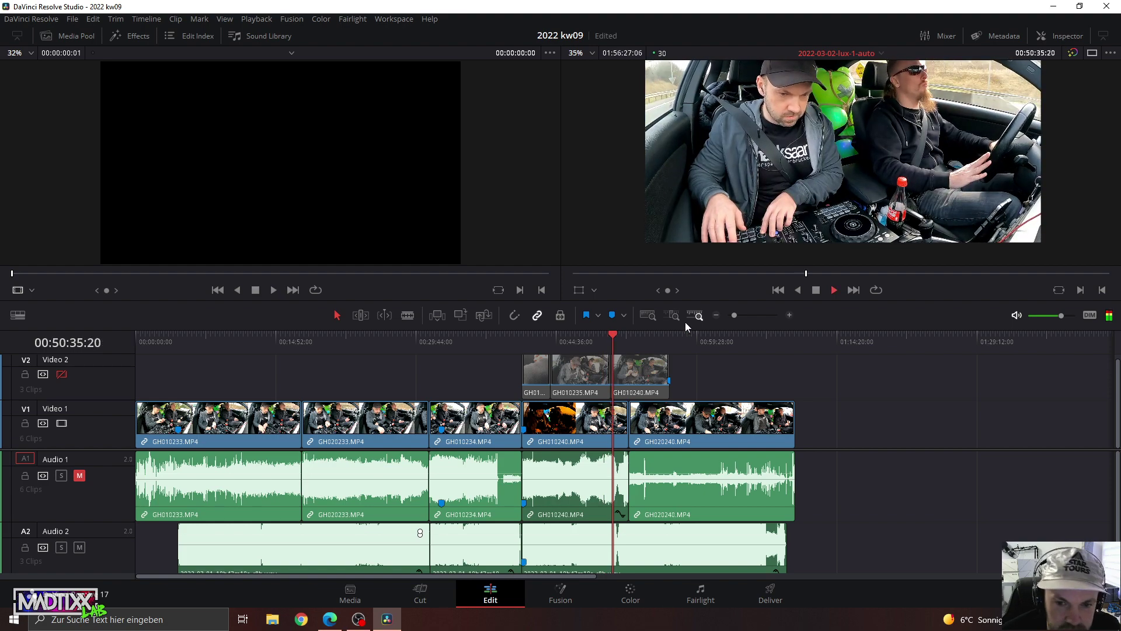
left_click(605, 337)
left_click_drag(734, 314, 741, 315)
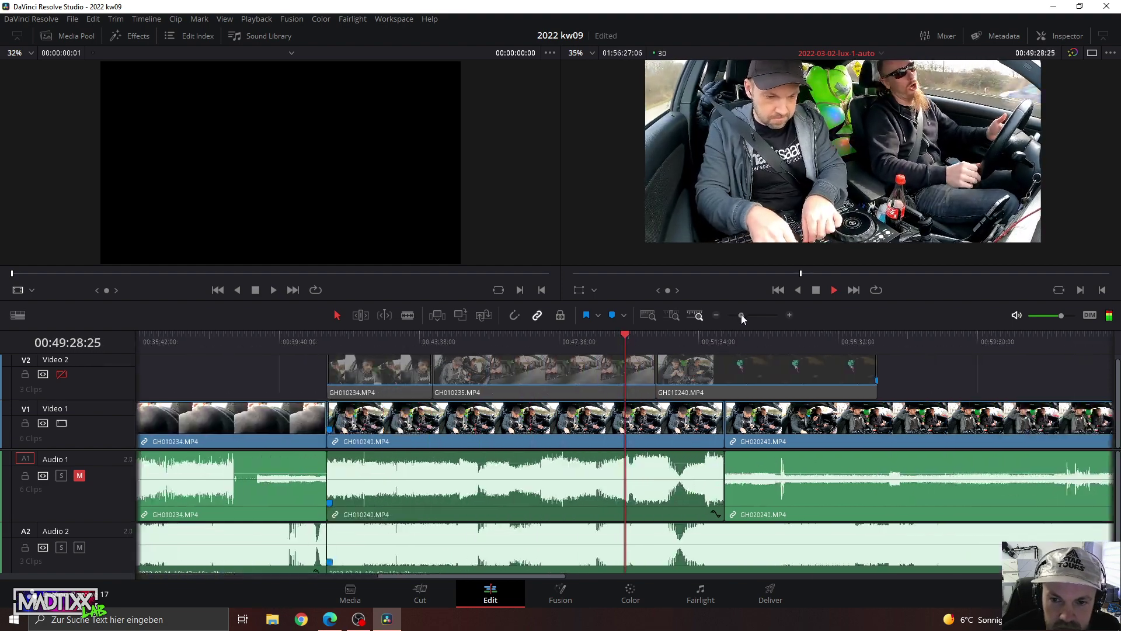
left_click(670, 343)
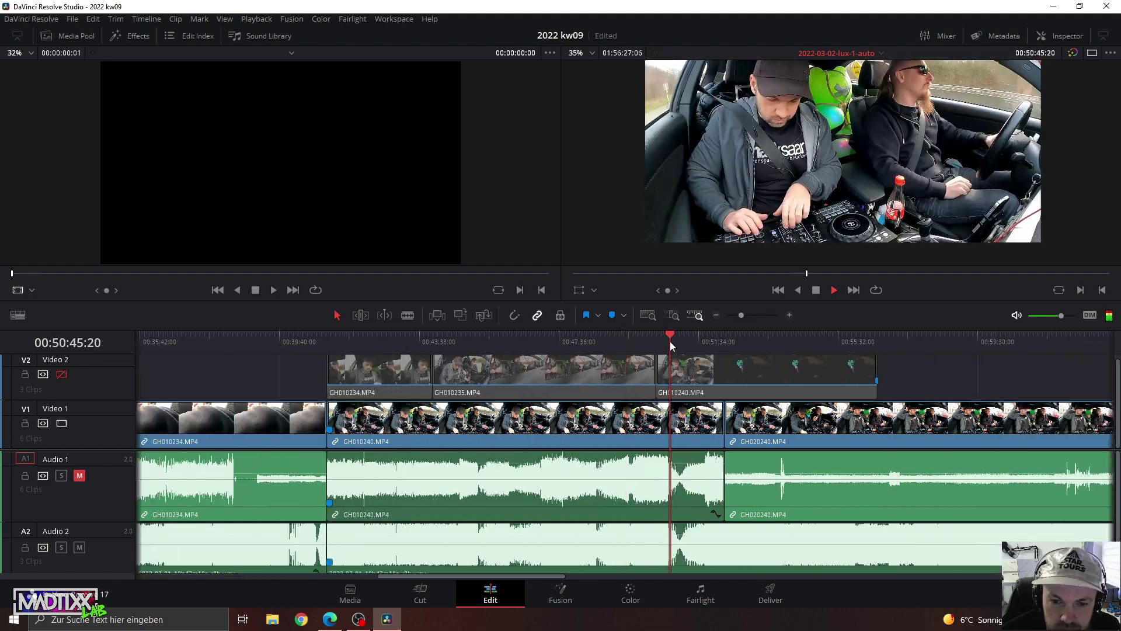
left_click_drag(740, 315, 750, 316)
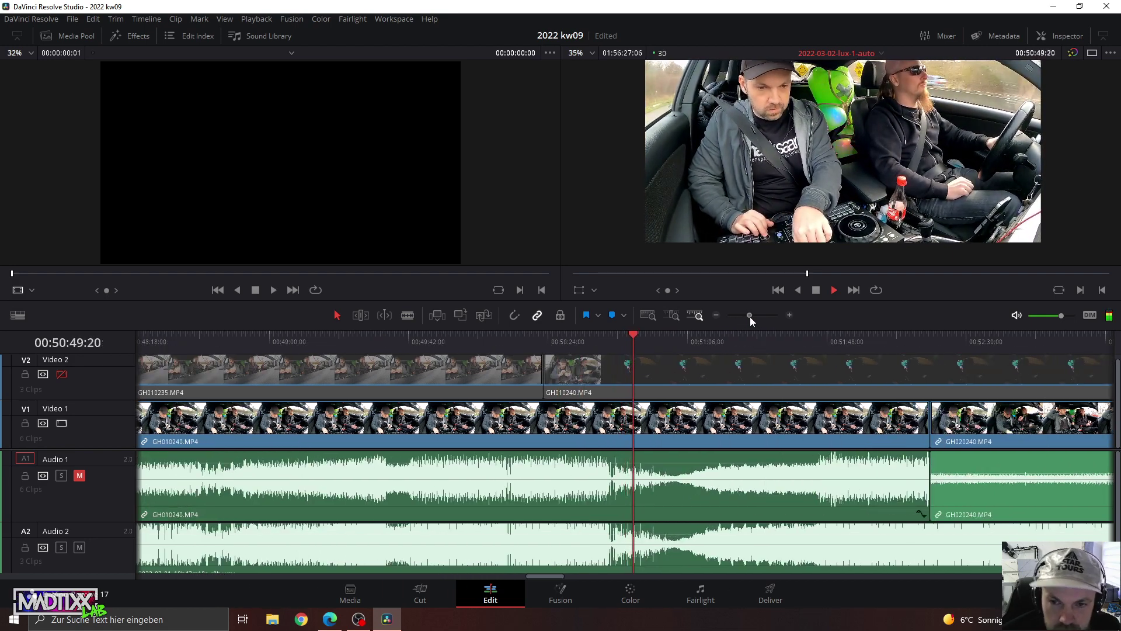
left_click_drag(750, 316, 748, 315)
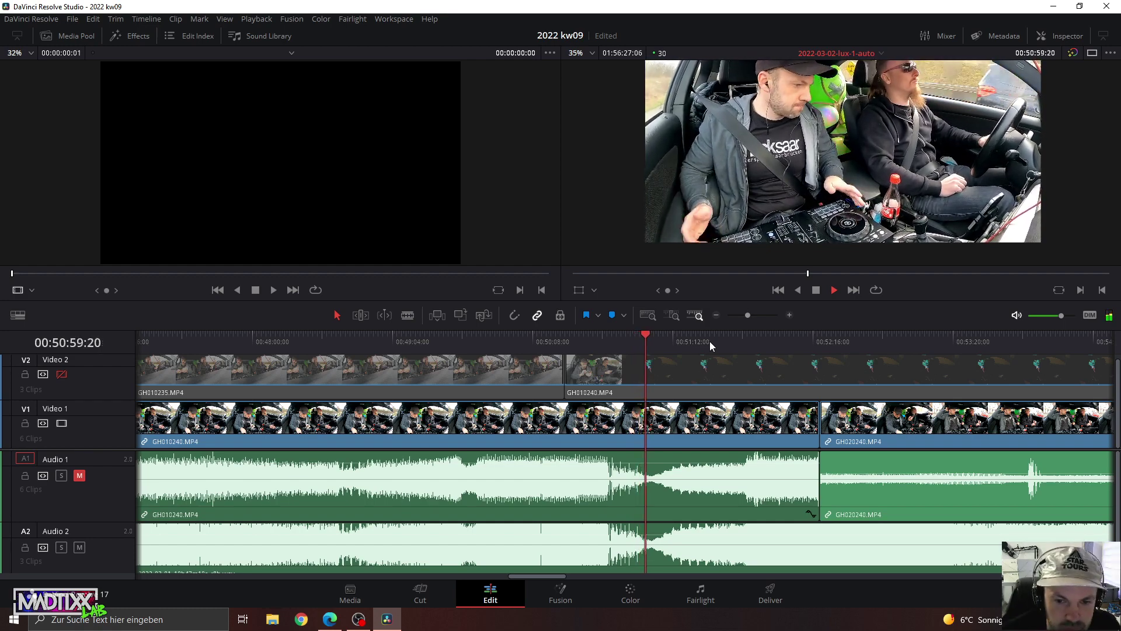
scroll(716, 184, "down", 1)
scroll(776, 173, "down", 1)
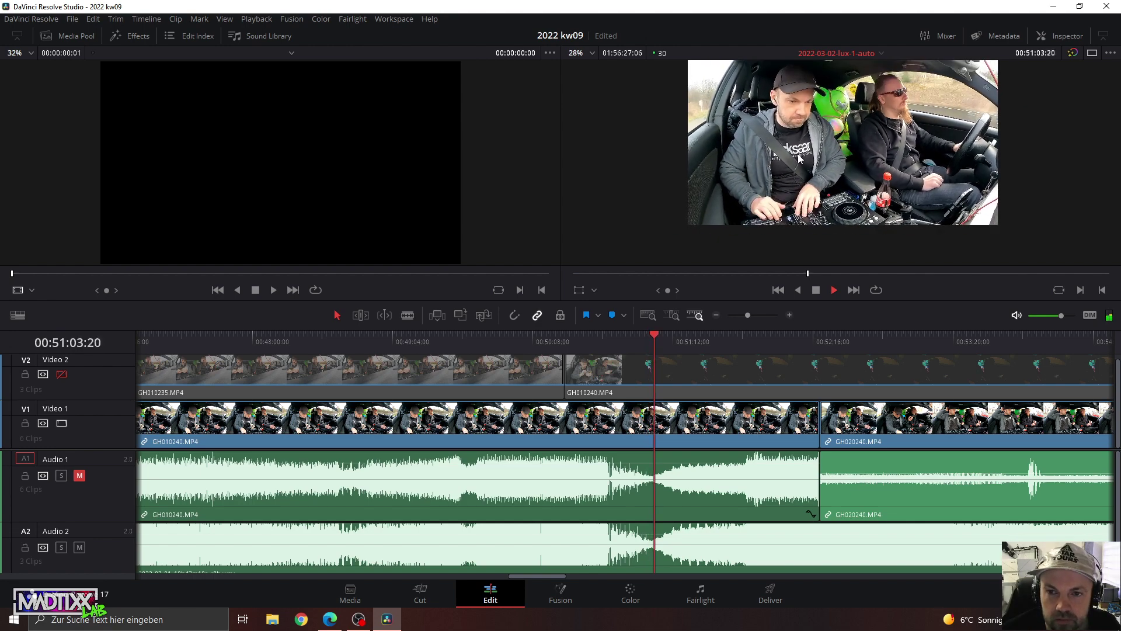
scroll(798, 157, "up", 2)
scroll(798, 157, "down", 1)
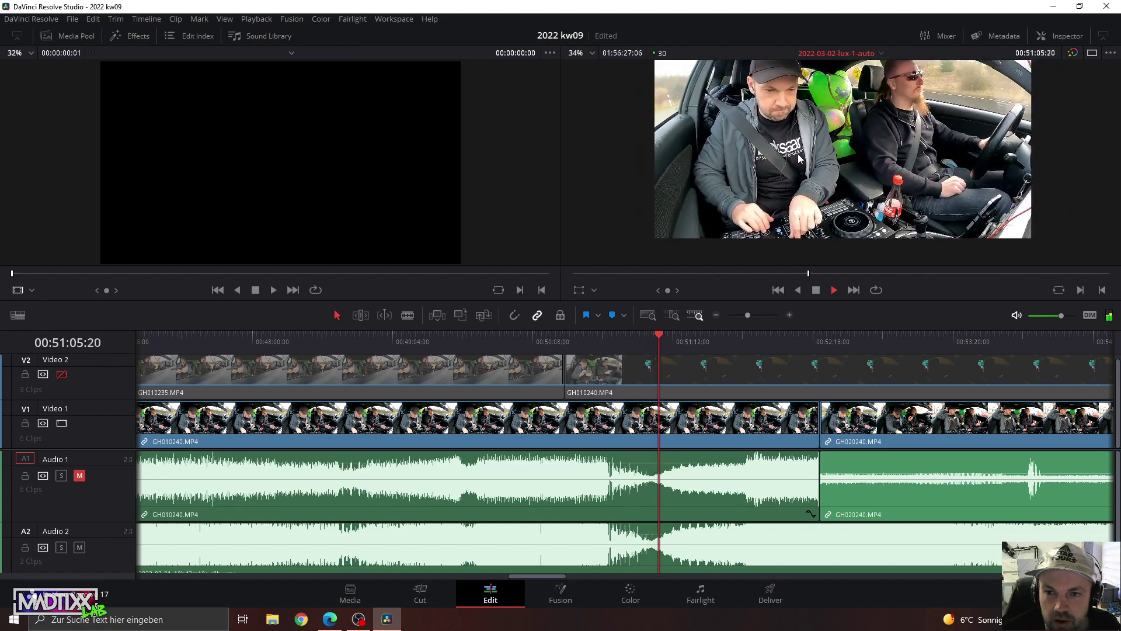
scroll(799, 157, "down", 1)
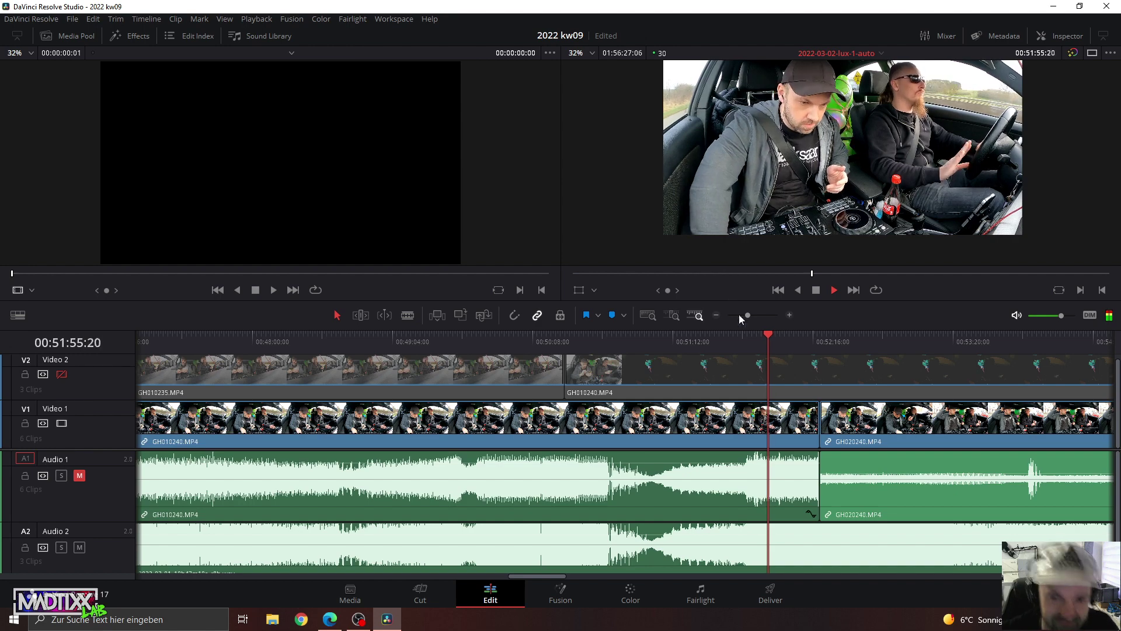
Zoom out and spot-check playback from about 00:56:59 to 01:06:55, near GH020240's end.
left_click_drag(745, 314, 740, 306)
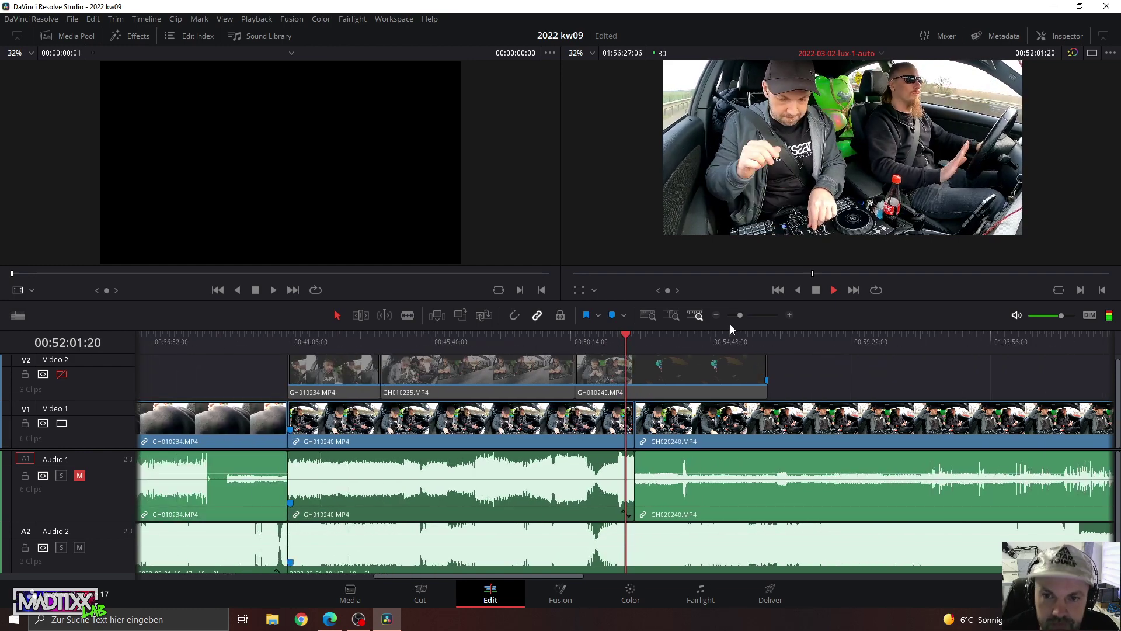
left_click(778, 341)
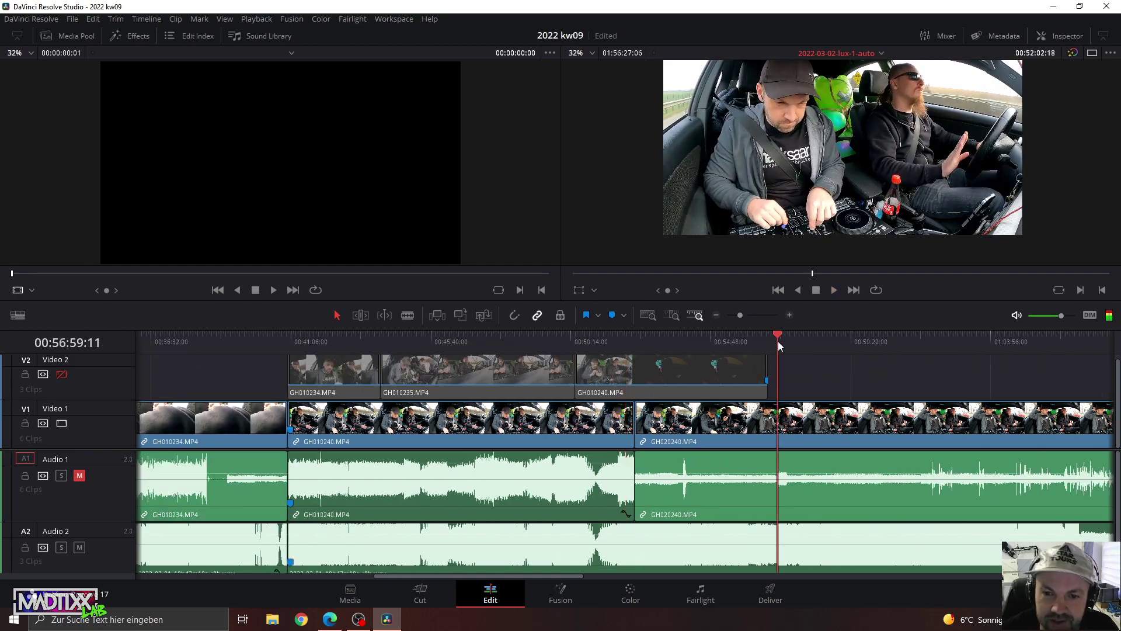
left_click(913, 339)
left_click(962, 342)
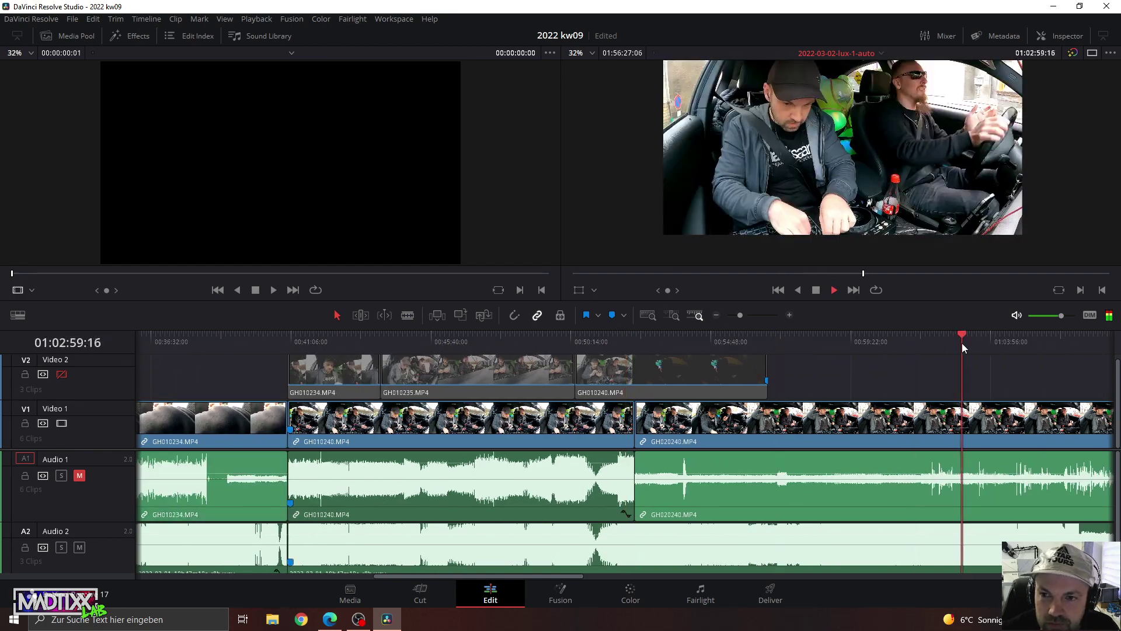
left_click(1013, 343)
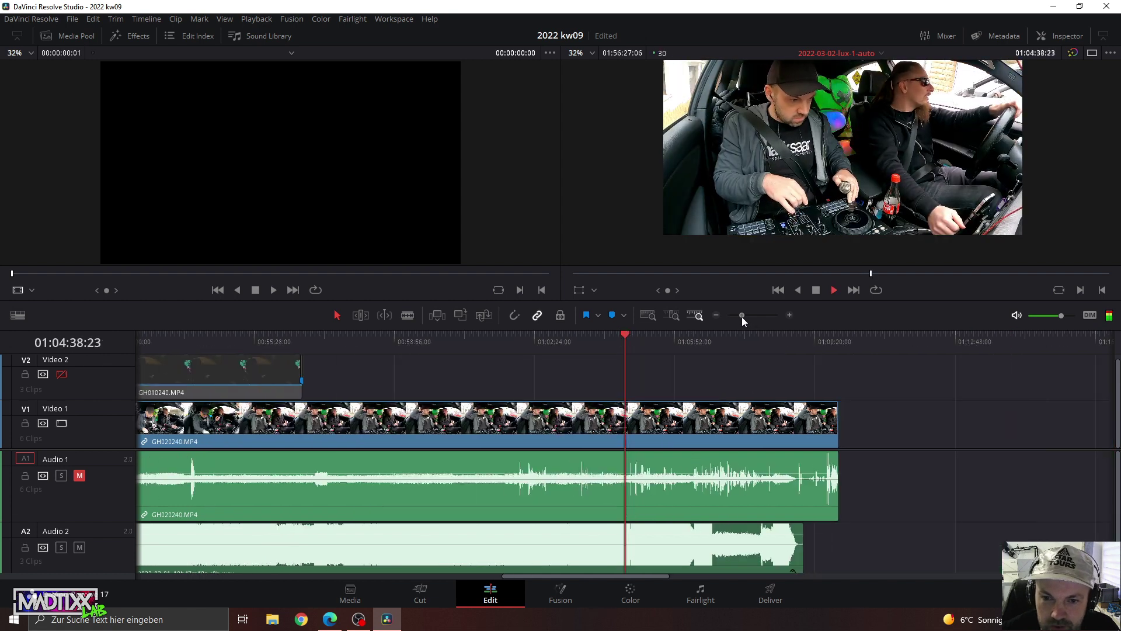
left_click(742, 316)
left_click(695, 342)
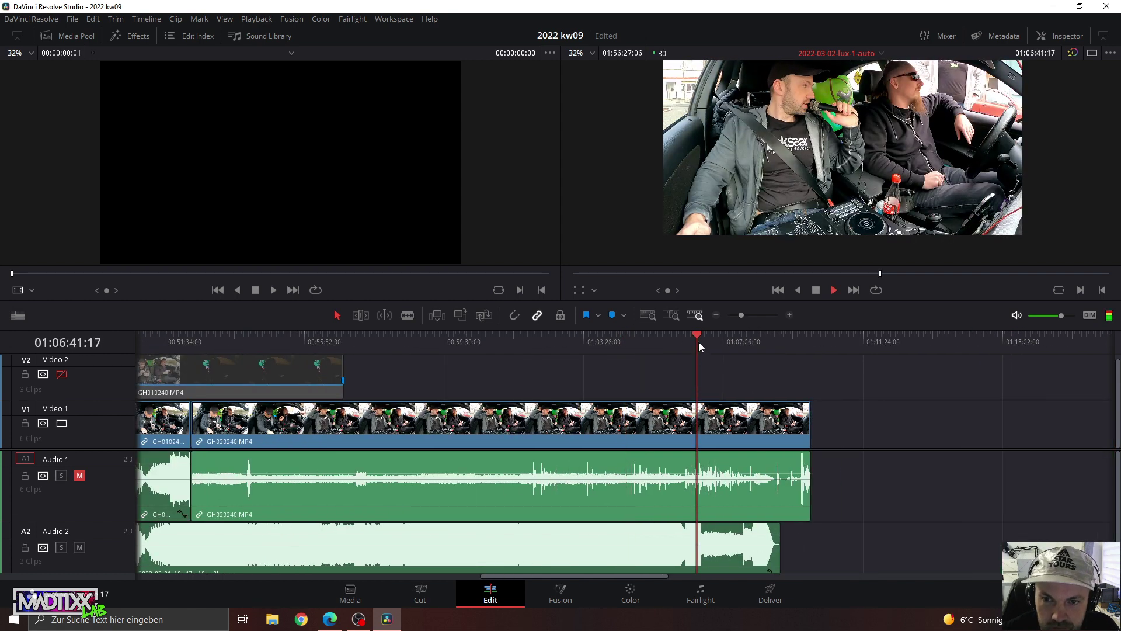
left_click(705, 342)
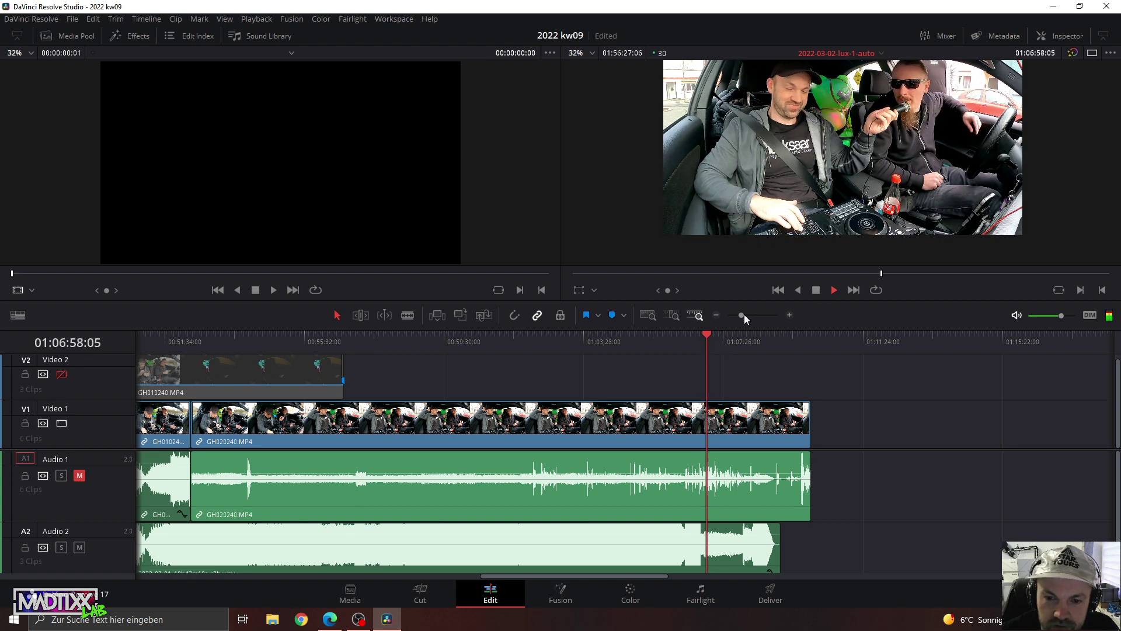
Zoom in and audition the mix from about 01:06:08 through 01:07:24.
left_click_drag(744, 314, 749, 316)
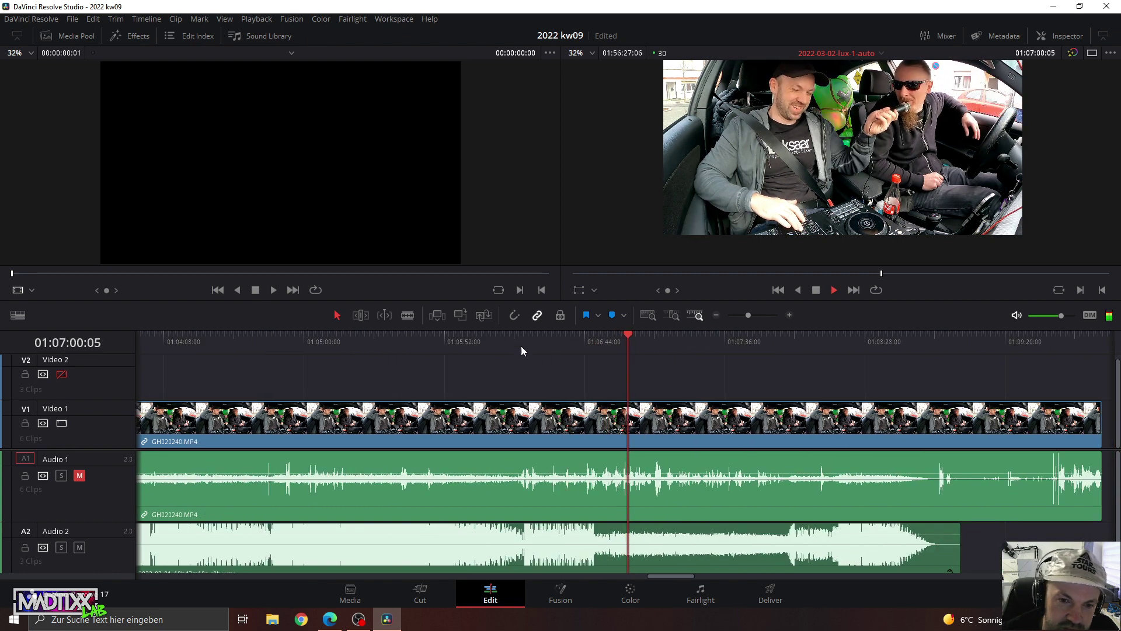
left_click(488, 344)
left_click(496, 343)
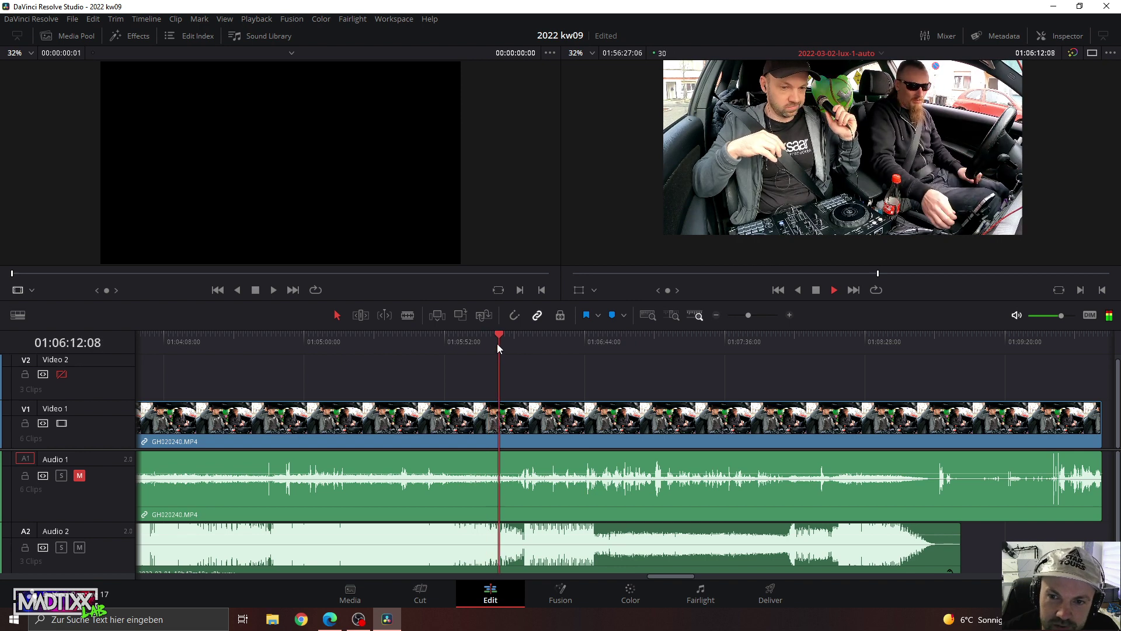
left_click(512, 344)
left_click(523, 349)
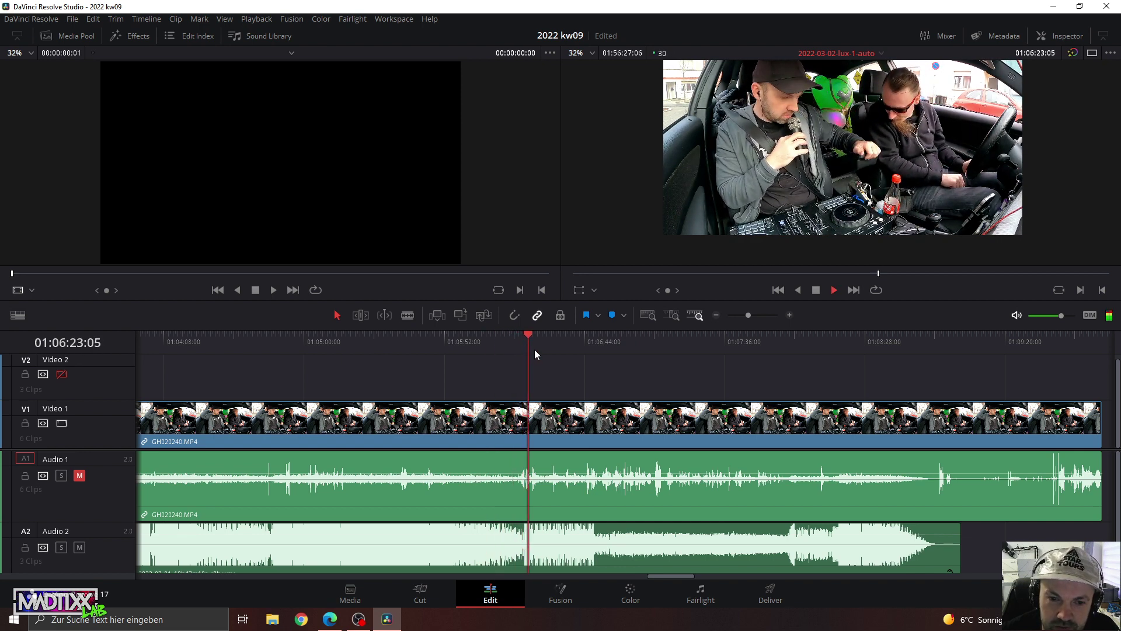
left_click(535, 349)
left_click(568, 346)
left_click(591, 345)
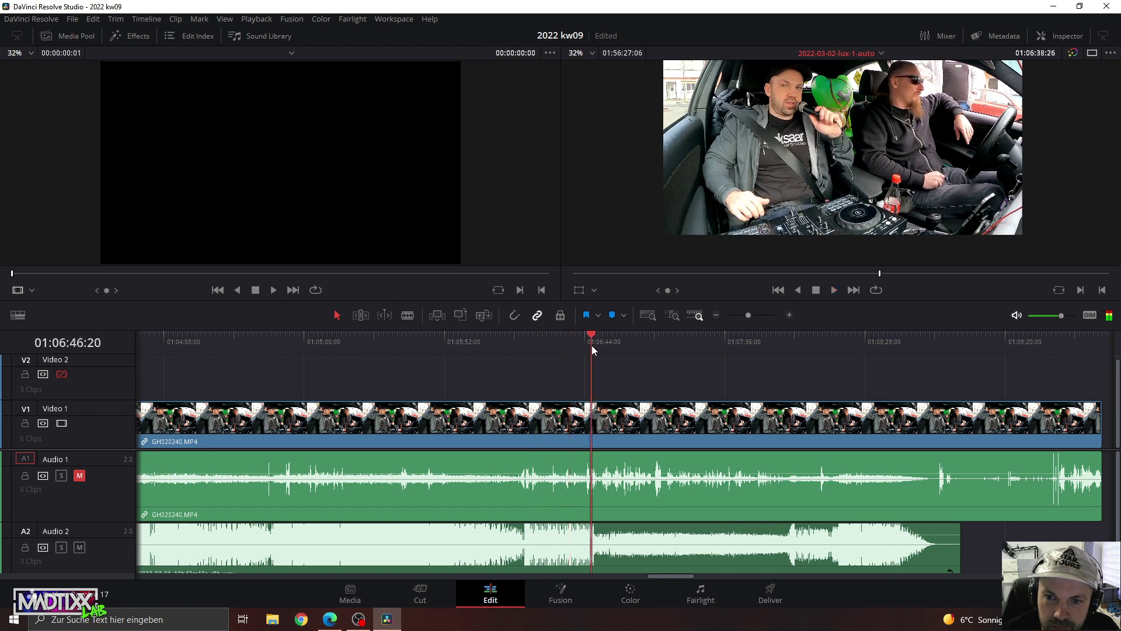
left_click(618, 348)
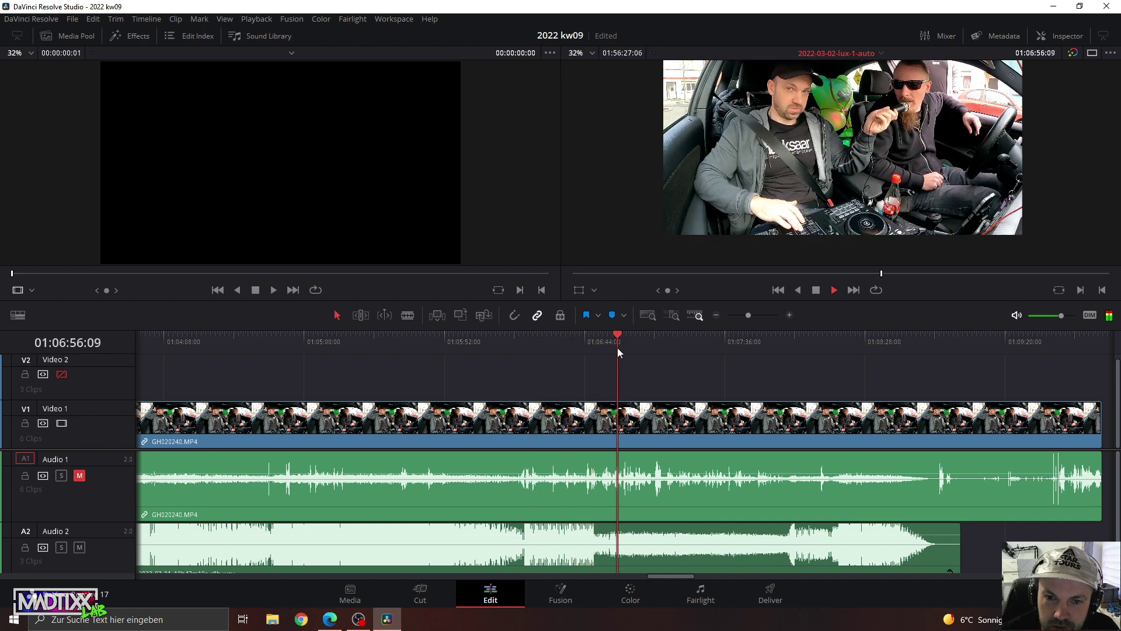
left_click(694, 354)
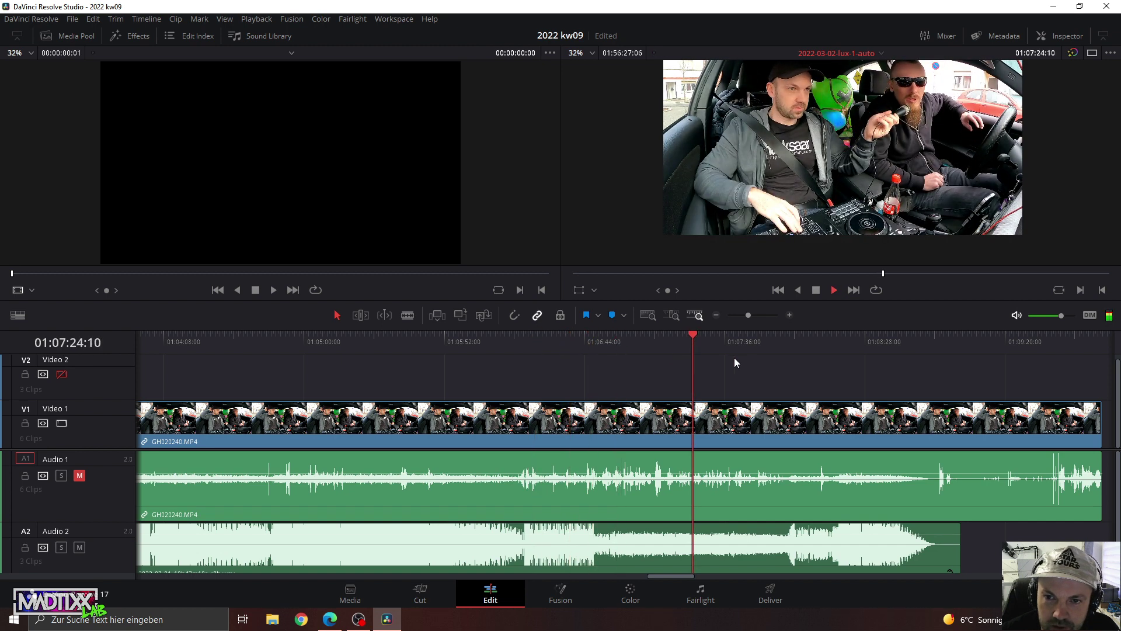
Audition around 01:08:11–01:08:21, then replay the part from about 01:07:58.
left_click(818, 348)
left_click(848, 345)
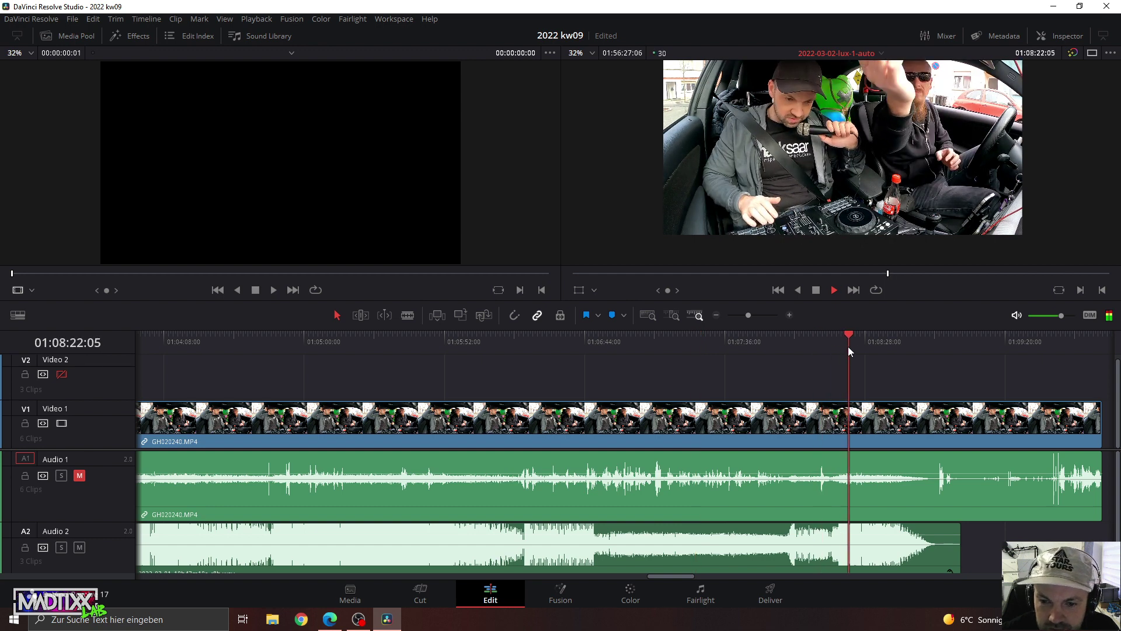
left_click(898, 350)
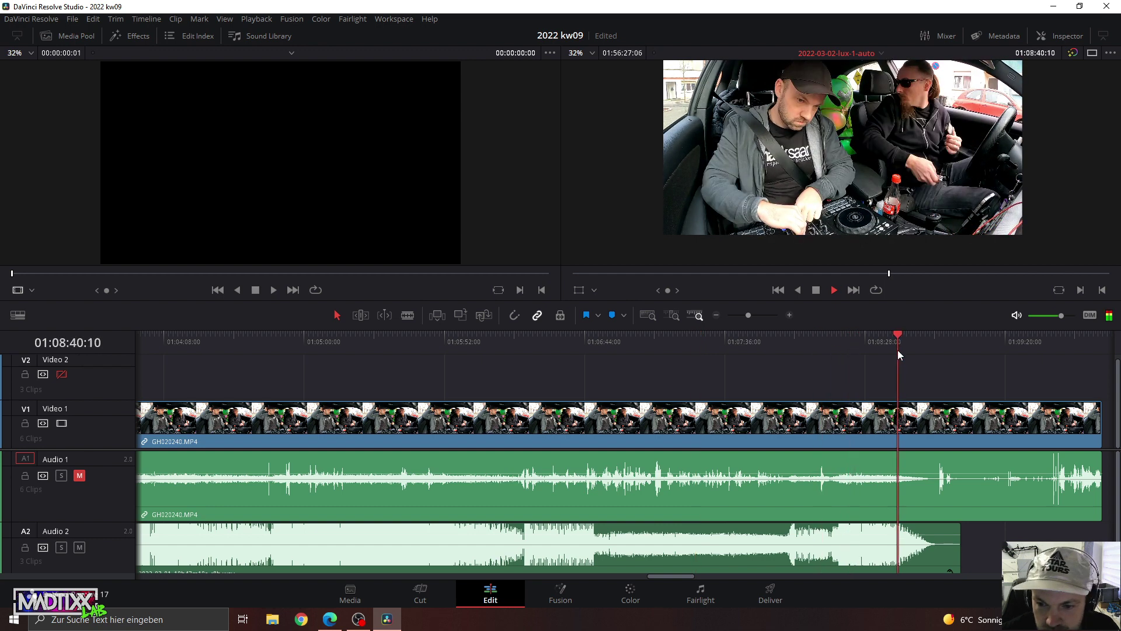
left_click(805, 345)
left_click(770, 344)
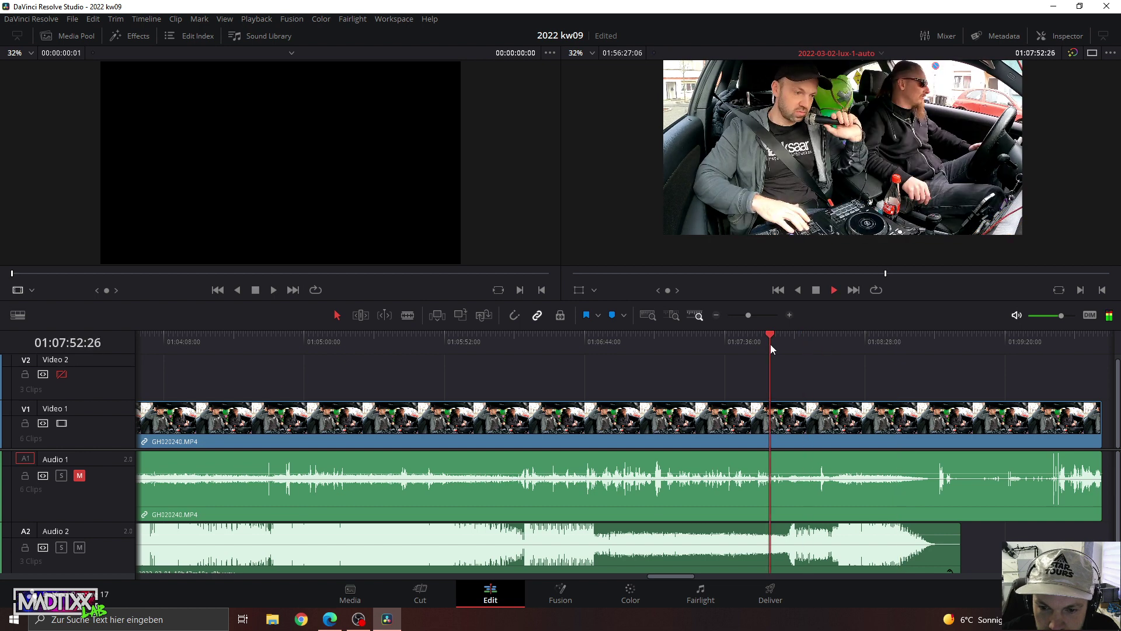
left_click(776, 344)
left_click(784, 344)
left_click(794, 348)
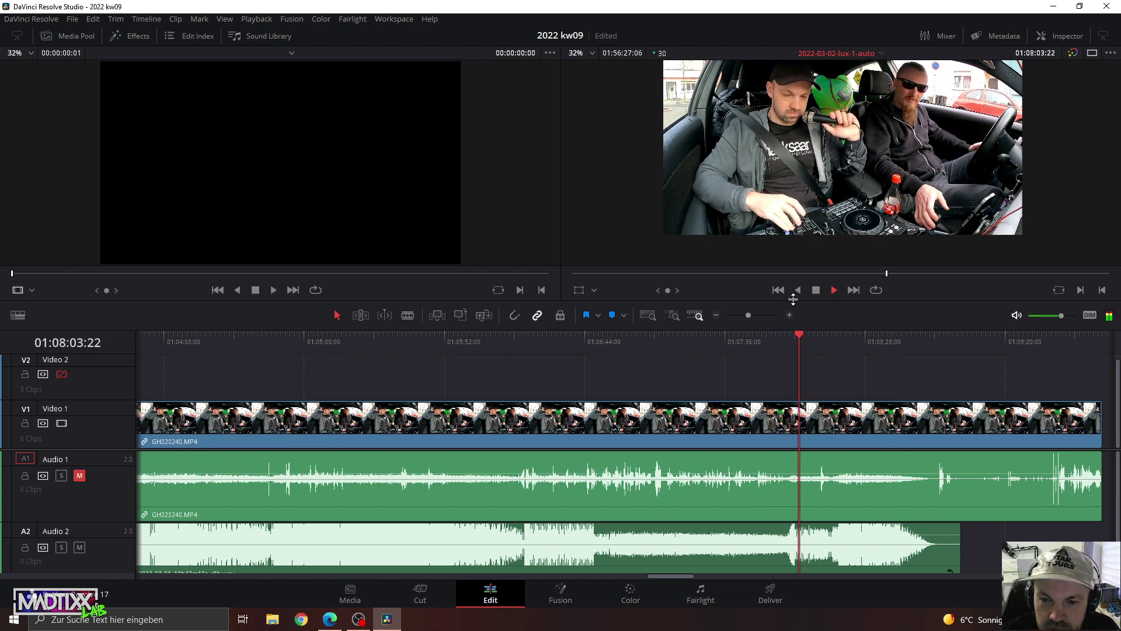
Enlarge and pan the preview image while pausing and resuming playback.
scroll(817, 190, "up", 2)
key("space")
scroll(817, 190, "up", 1)
scroll(817, 190, "up", 1)
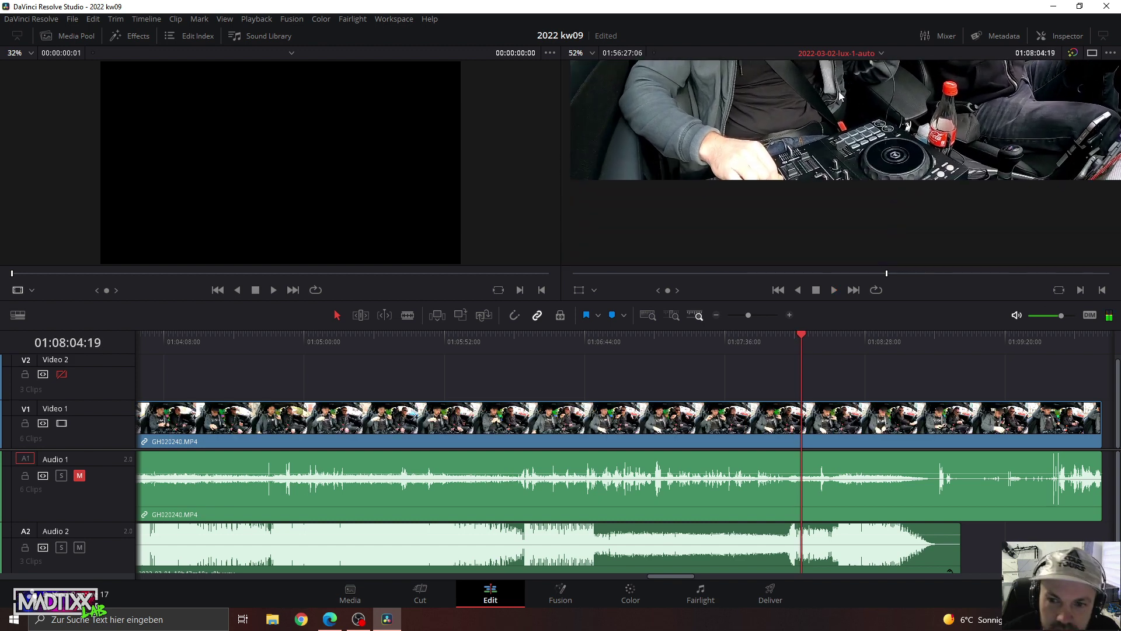
key("space")
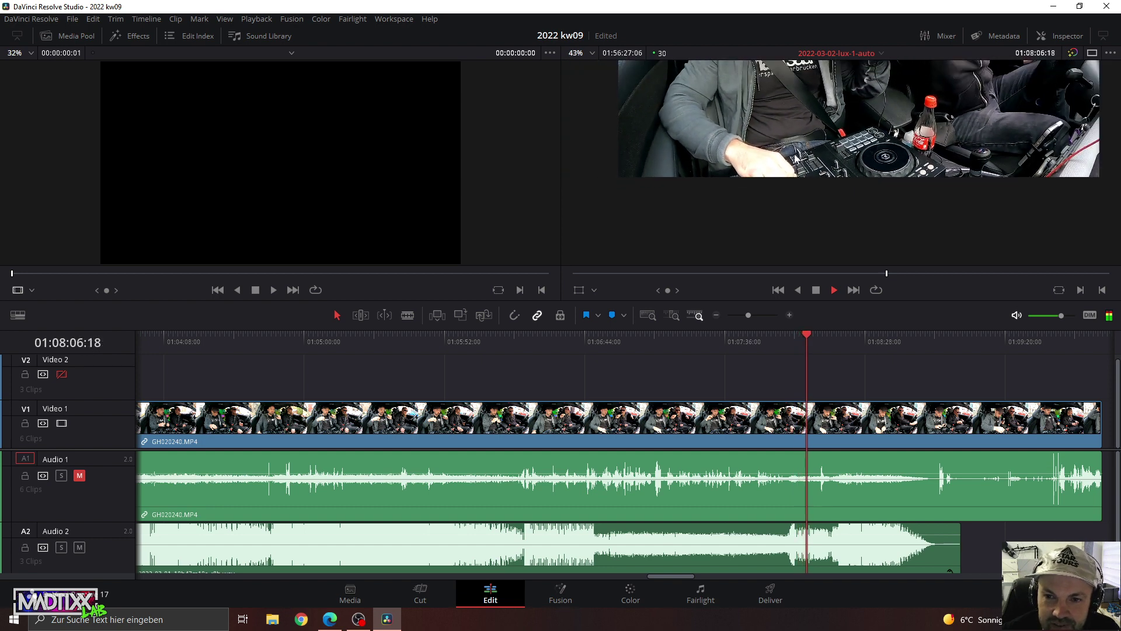
scroll(818, 125, "down", 4)
key("space")
left_click_drag(818, 126, 787, 188)
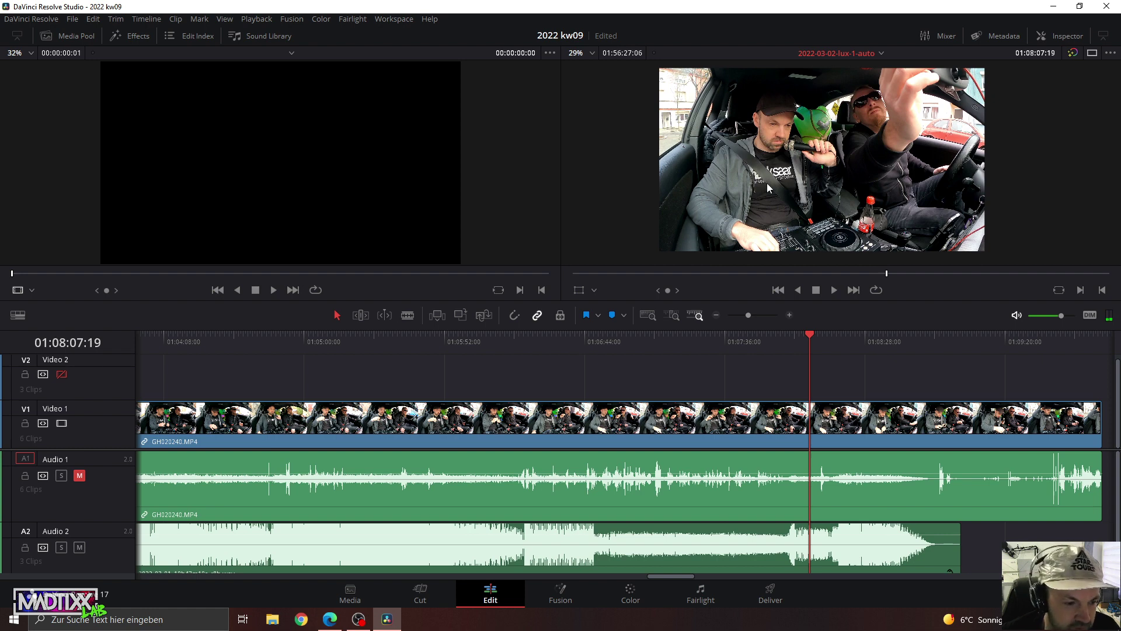
key("space")
Audition from about 01:08:33 to 01:08:54, then stop playback.
left_click_drag(830, 340, 878, 335)
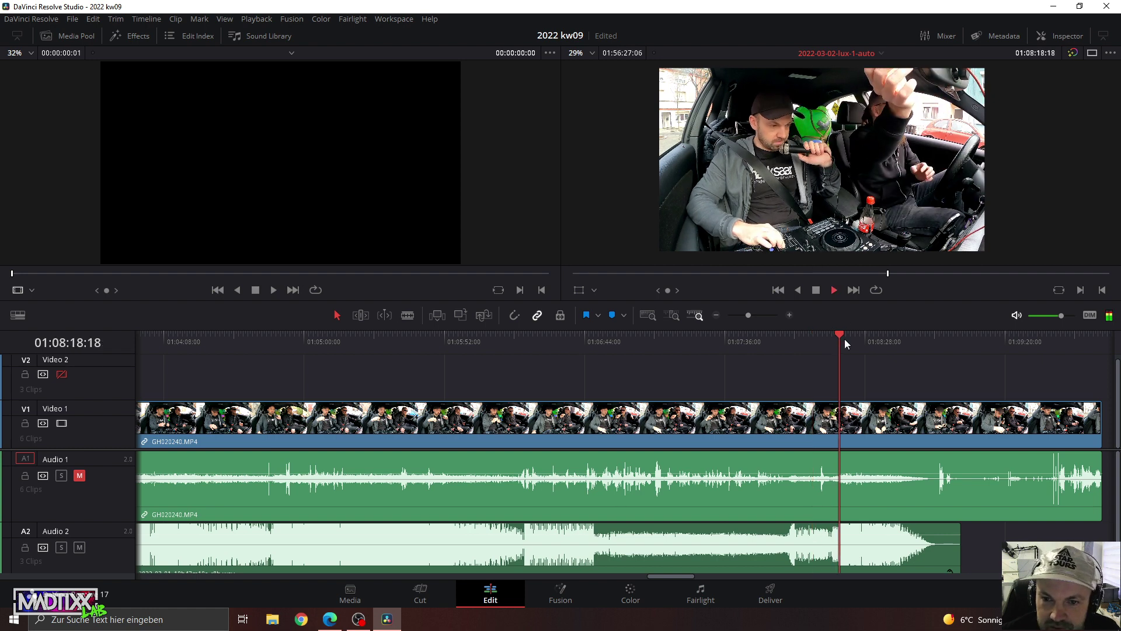
left_click(908, 337)
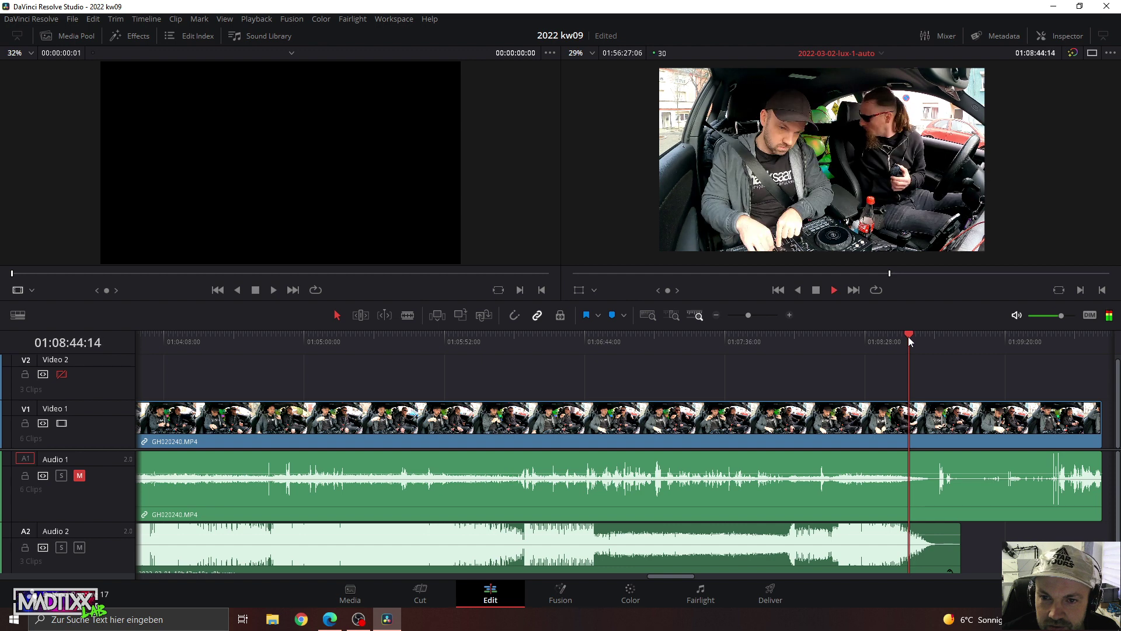
left_click(919, 340)
left_click(934, 340)
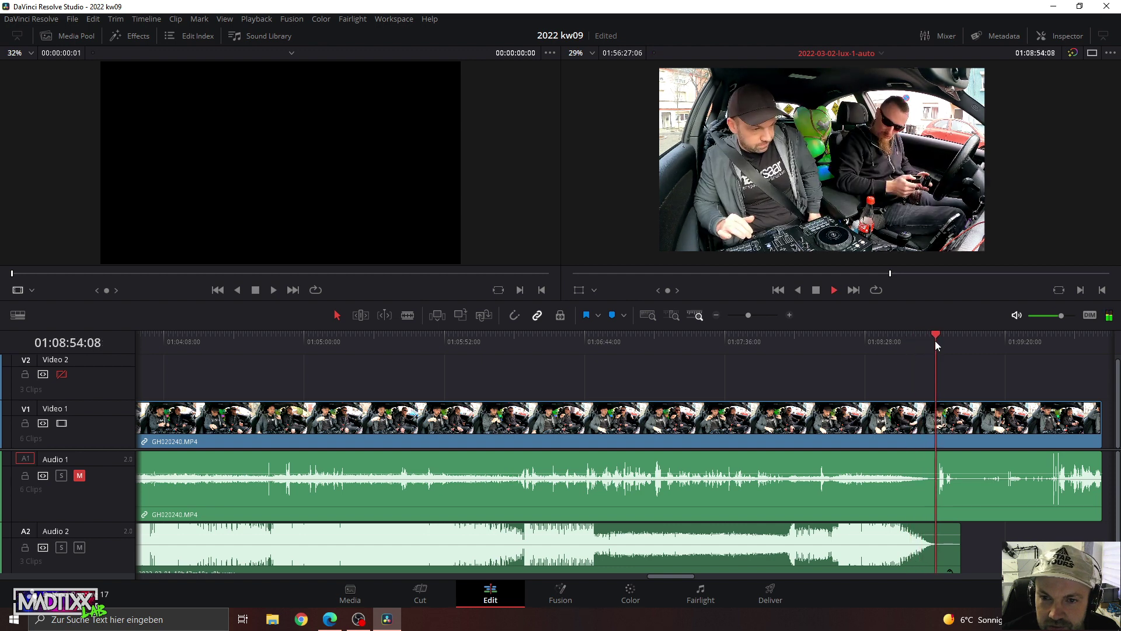
key("space")
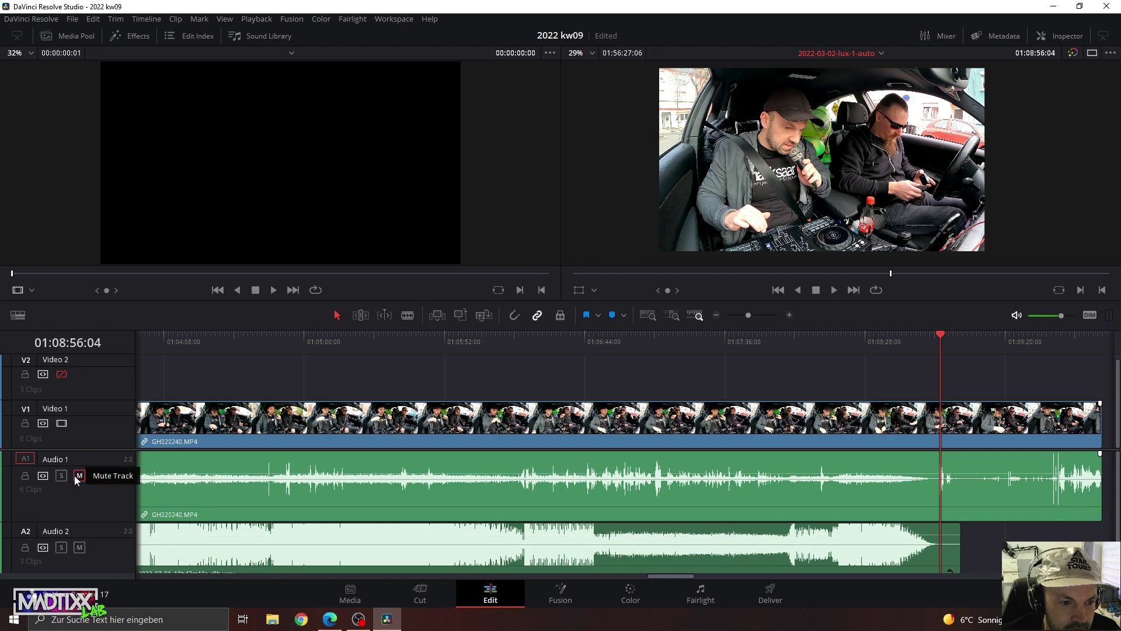
Play ahead through 01:09:30 and 01:09:45, stopping at the video's end.
key("space")
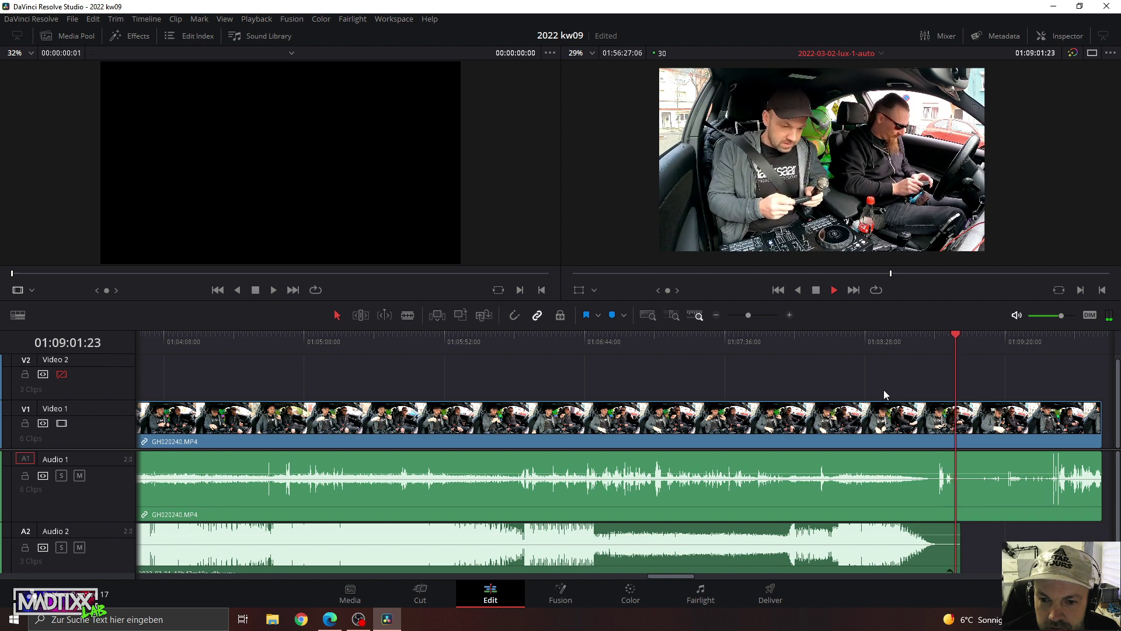
left_click_drag(1001, 337, 1033, 335)
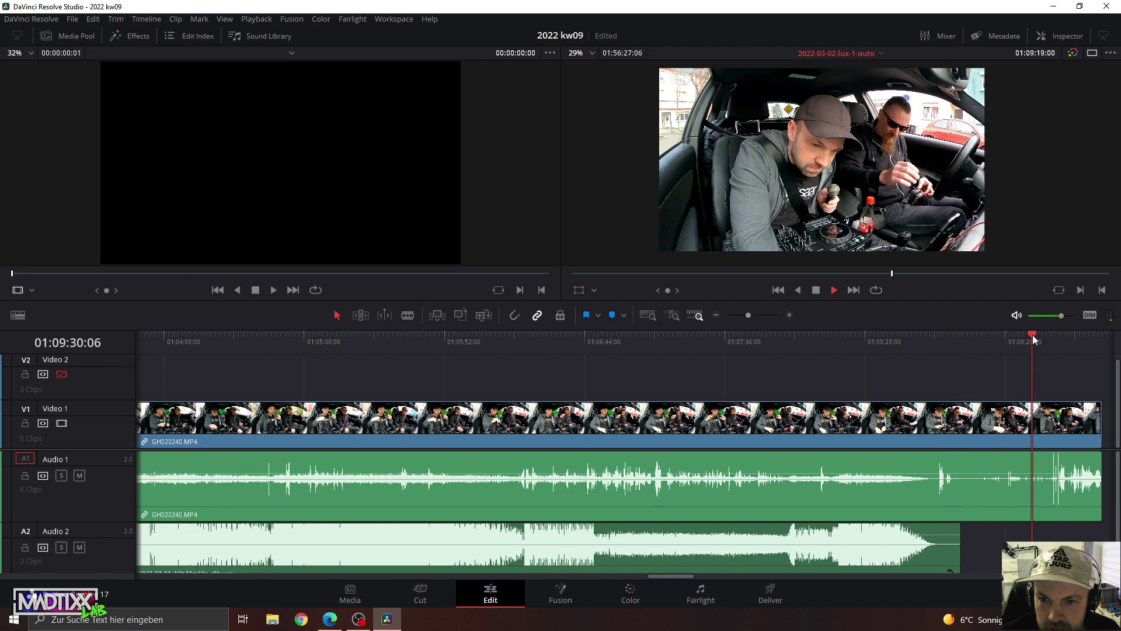
left_click(1071, 337)
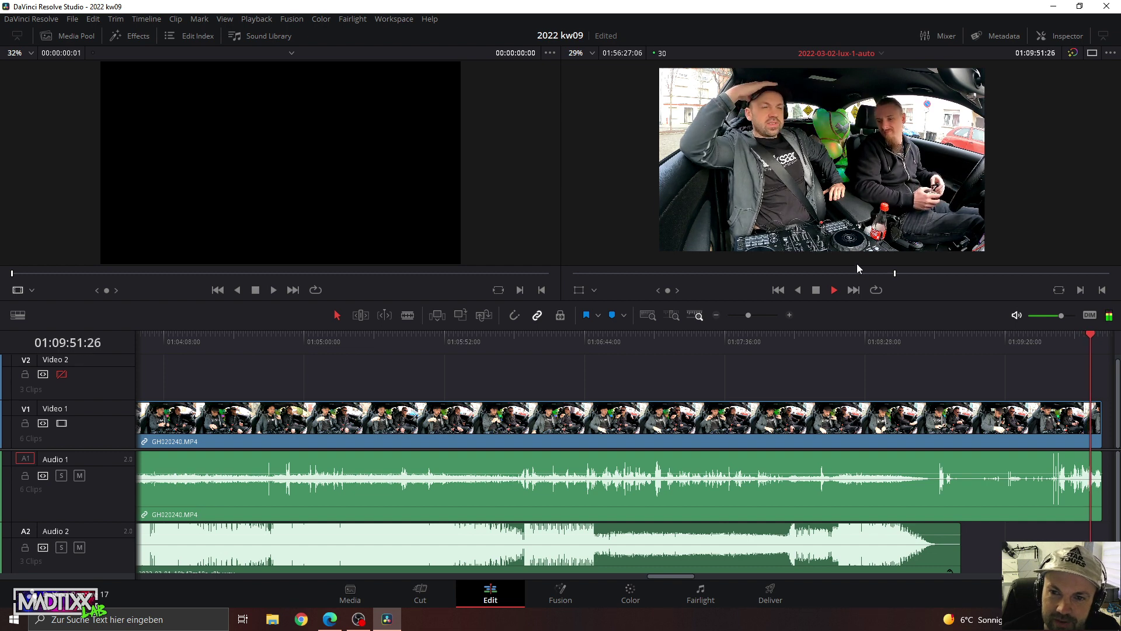
key("space")
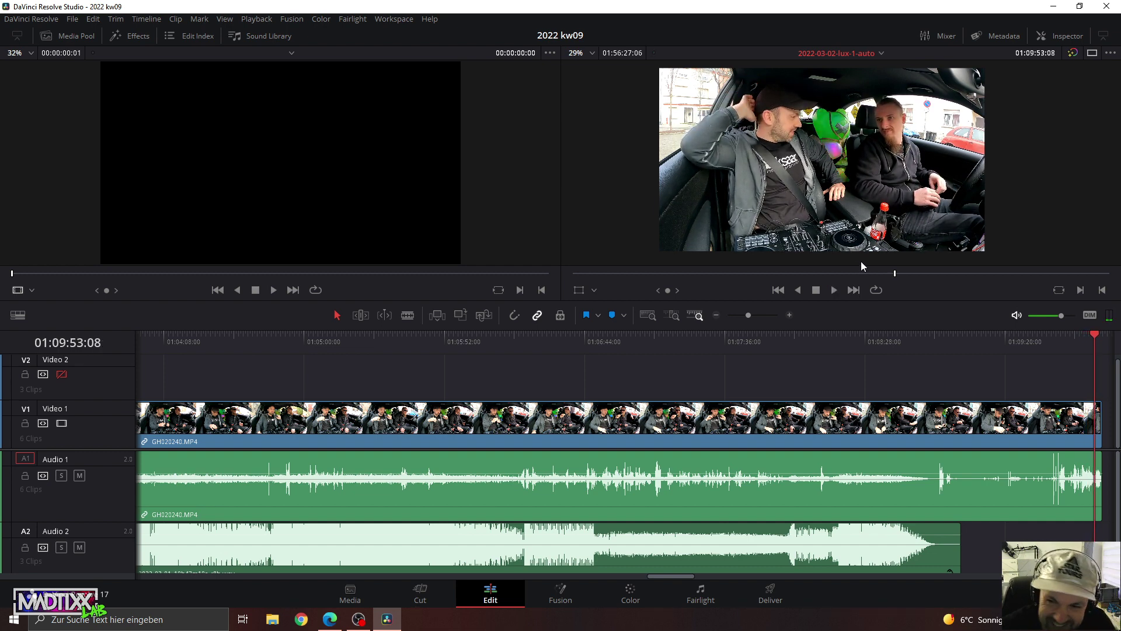
Replay the ending from about 01:09:38 and again from 01:09:44, then zoom out.
left_click_drag(1058, 337, 1052, 338)
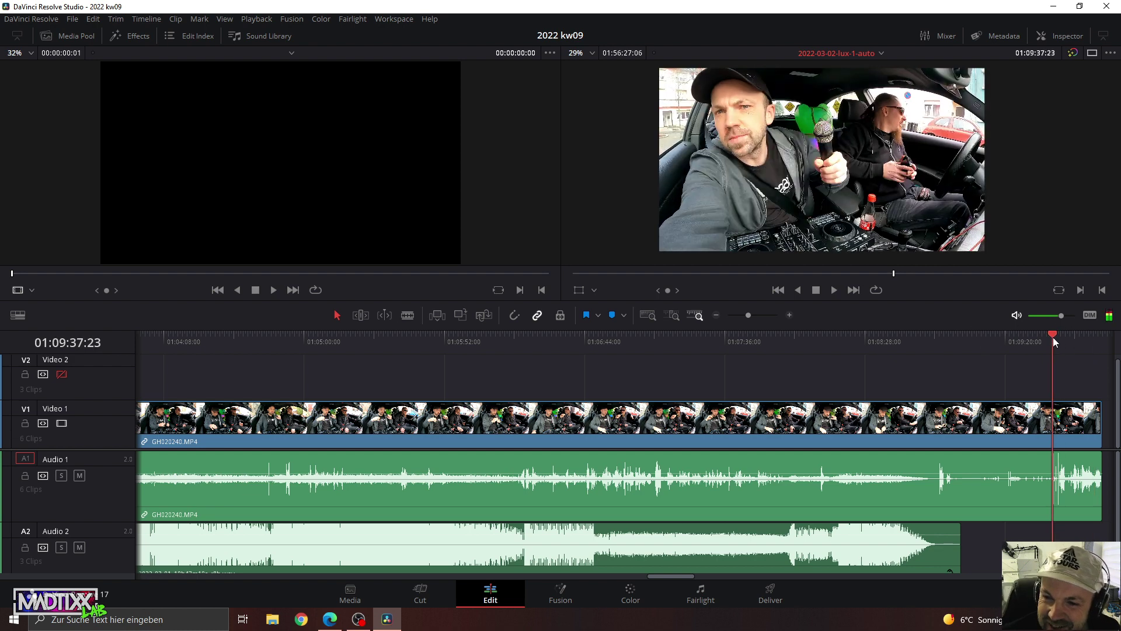
key("space")
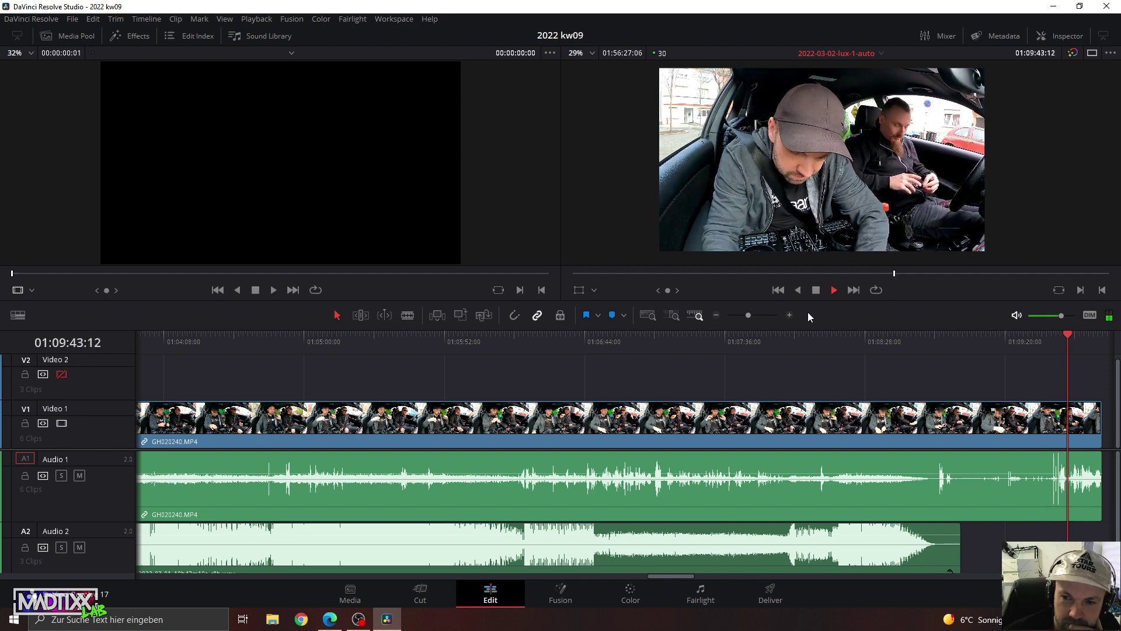
left_click_drag(748, 315, 751, 316)
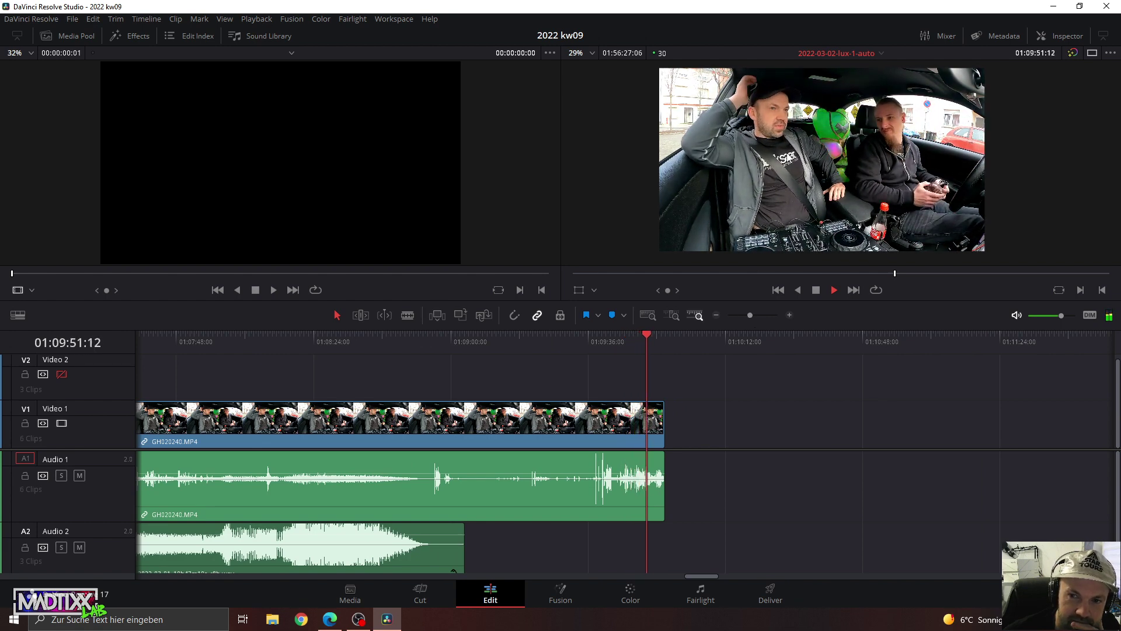
left_click(816, 290)
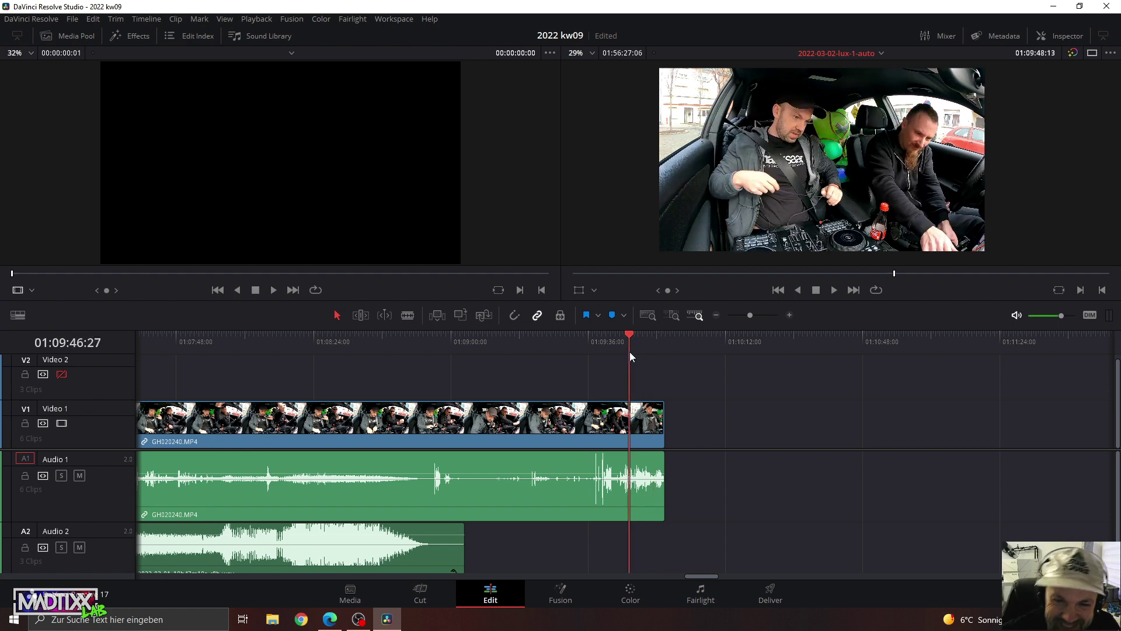
left_click_drag(646, 351, 618, 361)
key("space")
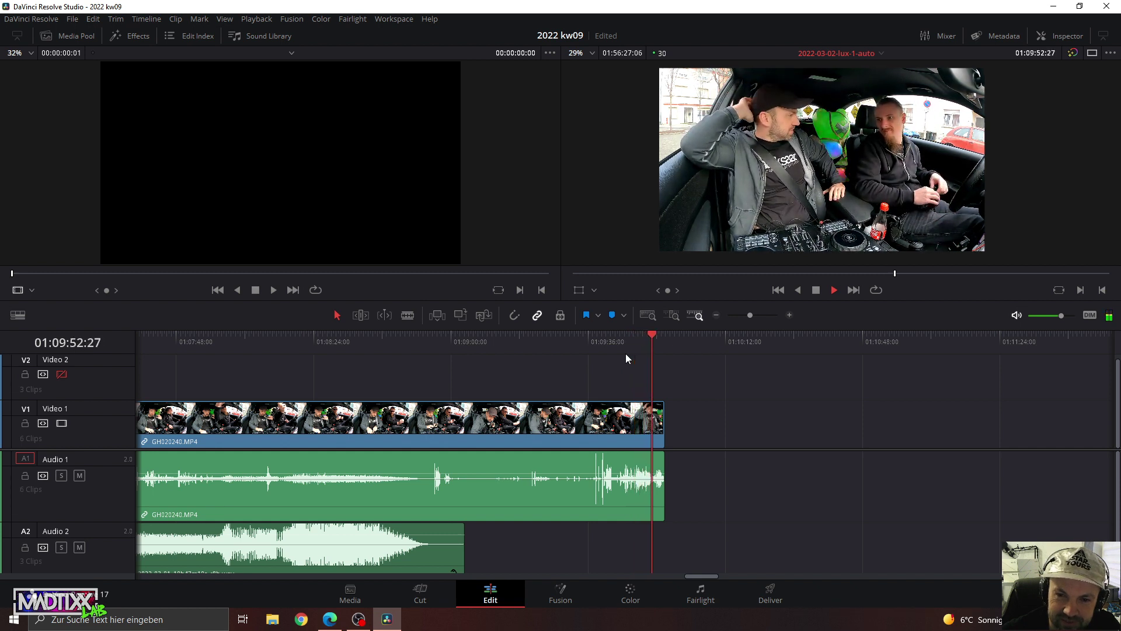
key("space")
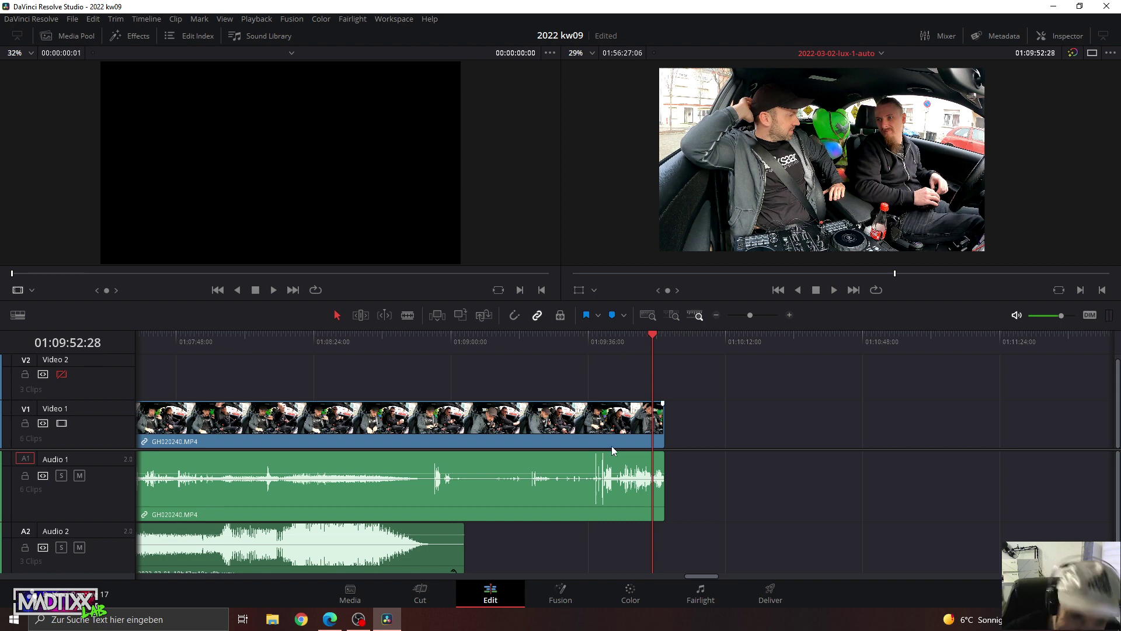
left_click_drag(751, 314, 745, 313)
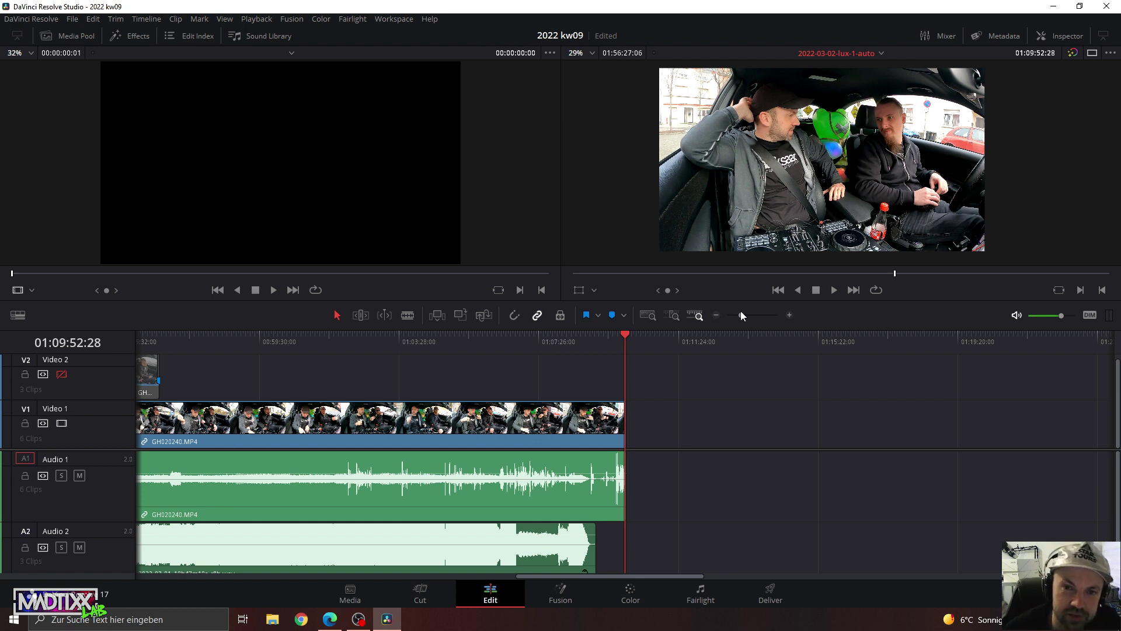
Adjust the timeline zoom and move the playhead to about 01:06:44.
left_click(578, 344)
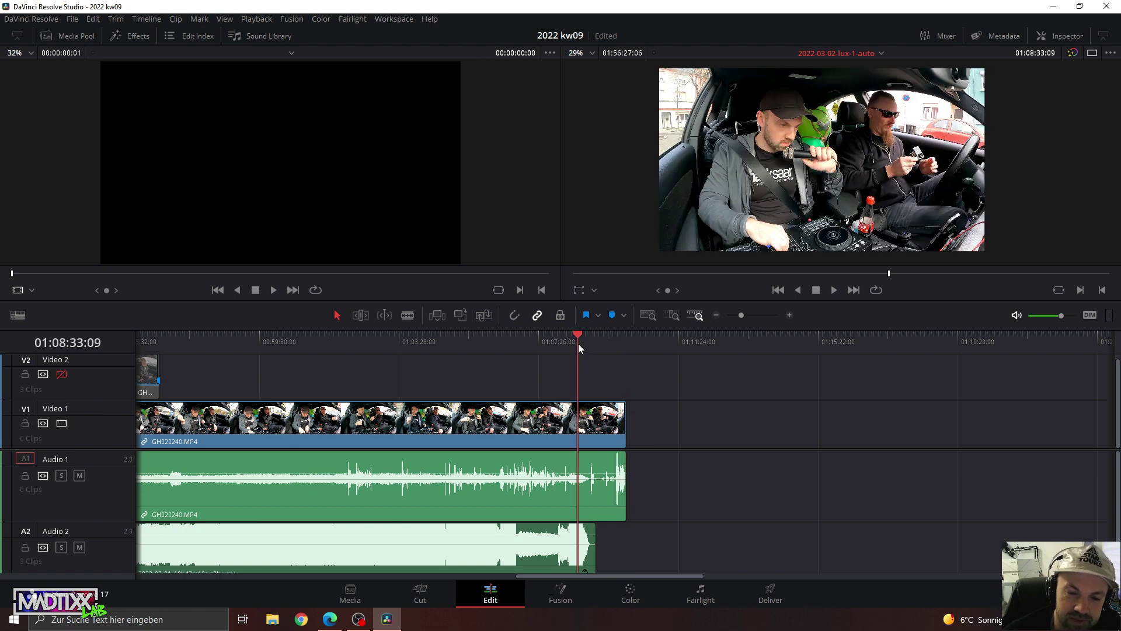
left_click_drag(741, 315, 745, 313)
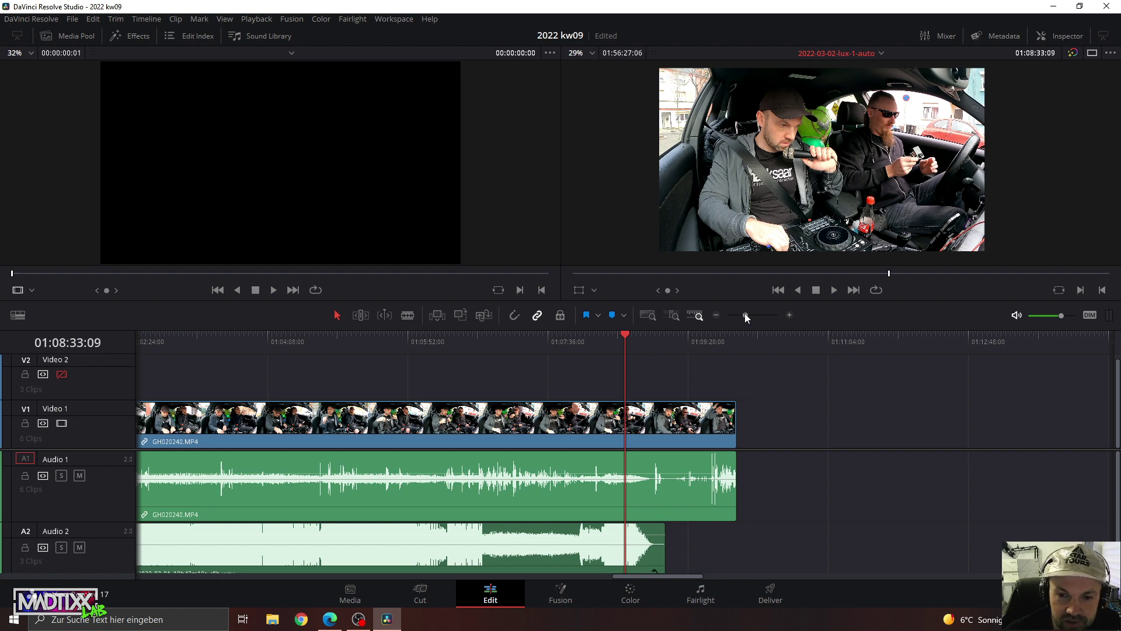
left_click_drag(745, 314, 747, 315)
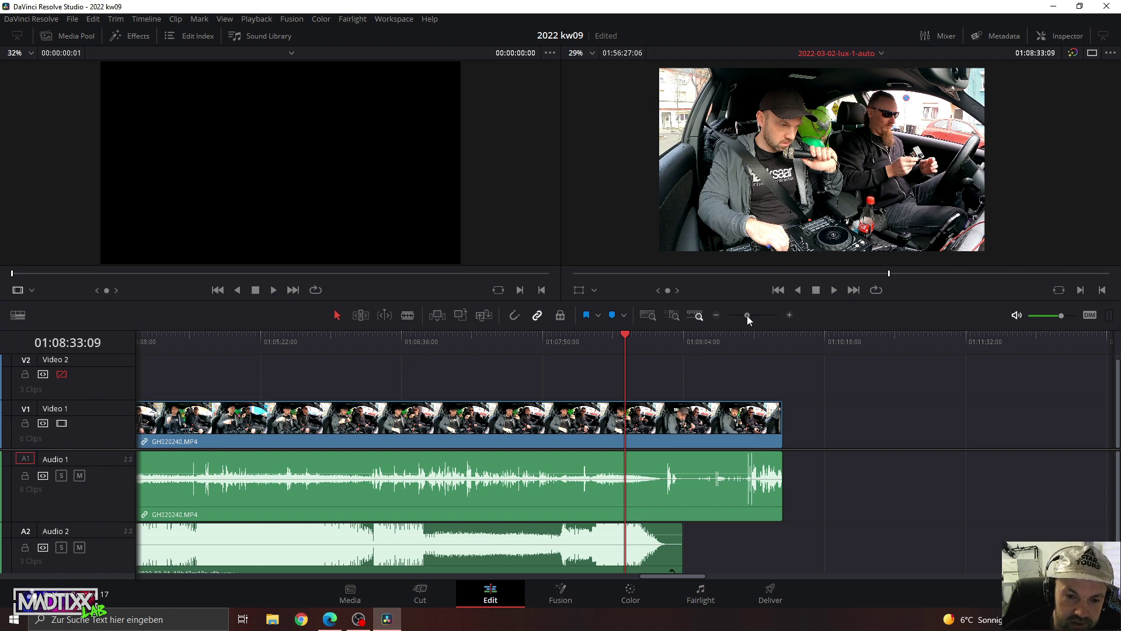
left_click_drag(747, 316, 745, 314)
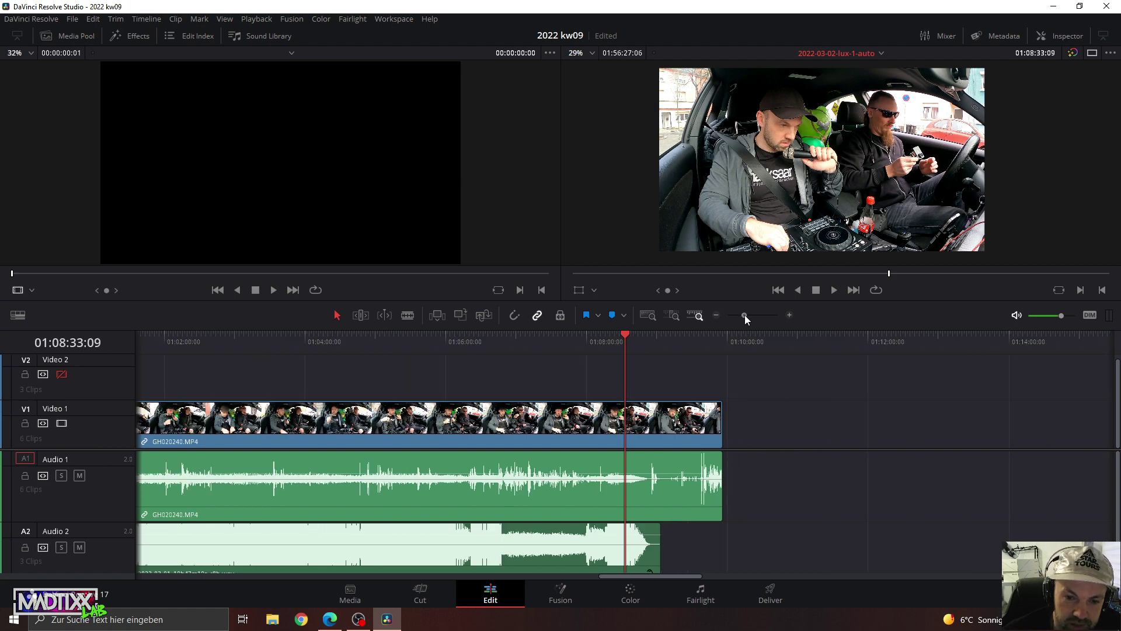
left_click(497, 341)
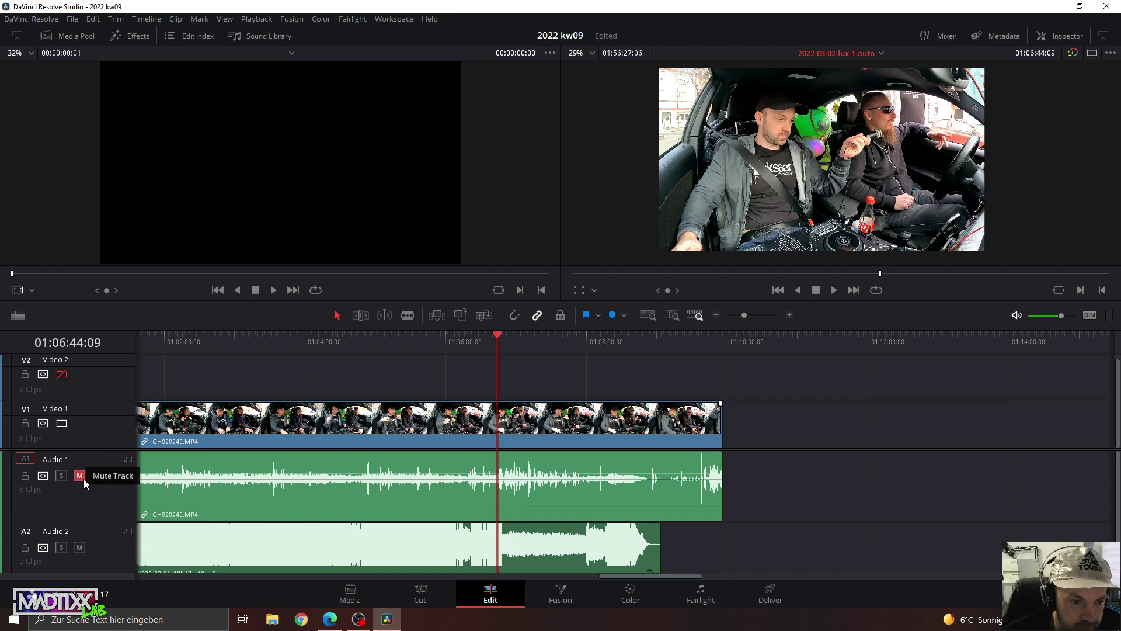
Mute Audio 1 and play the Audio 2 mix from about 01:06:21.
left_click(501, 345)
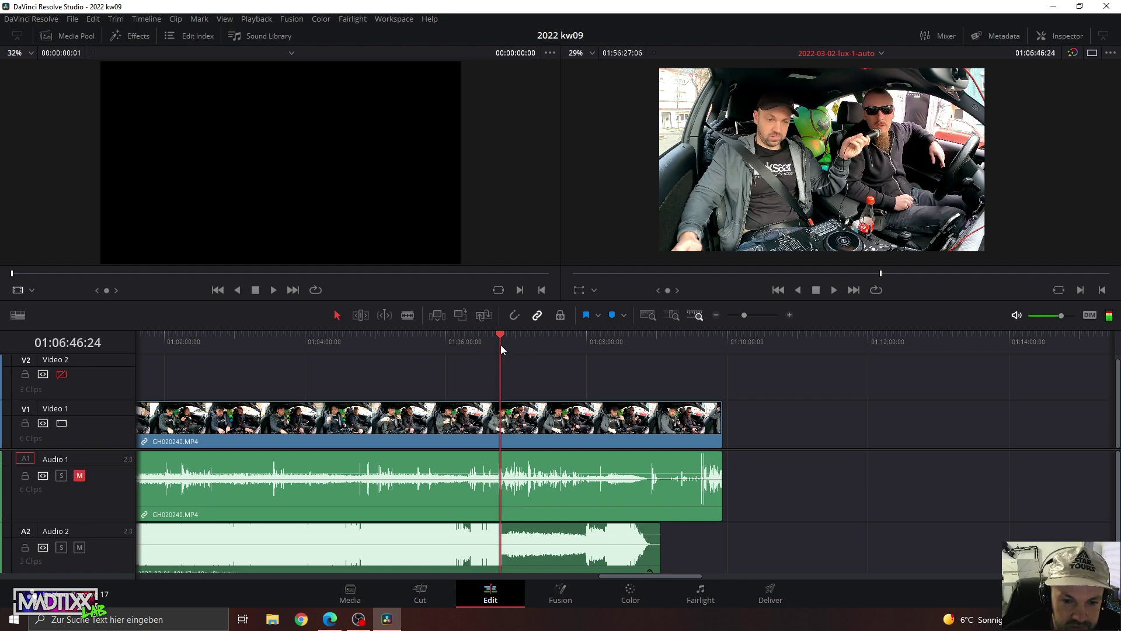
left_click_drag(744, 315, 755, 316)
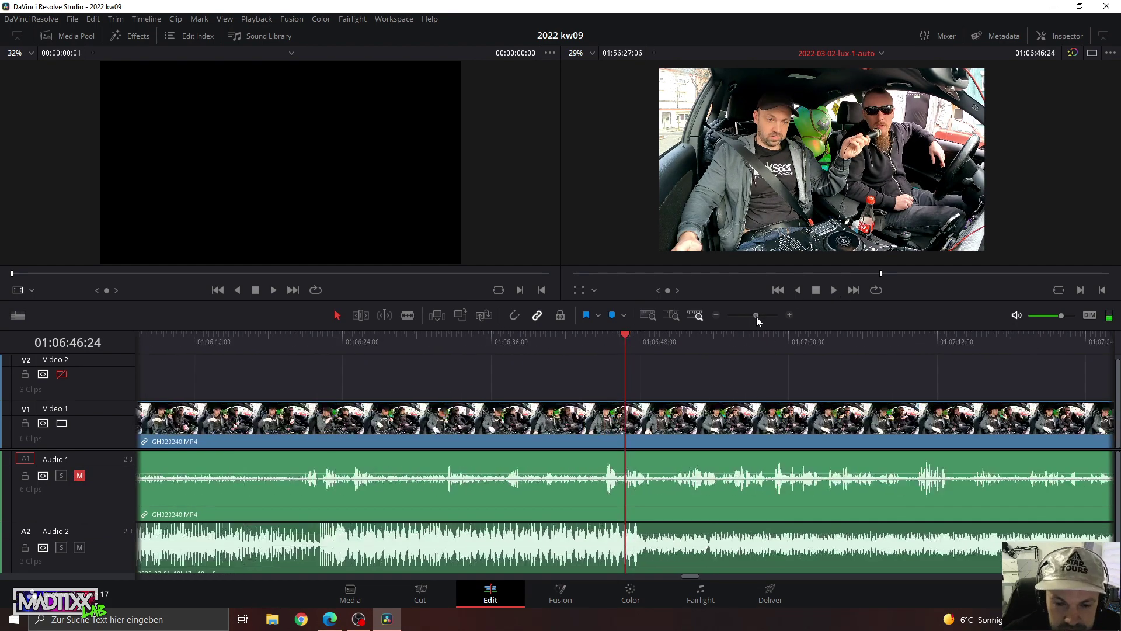
key("space")
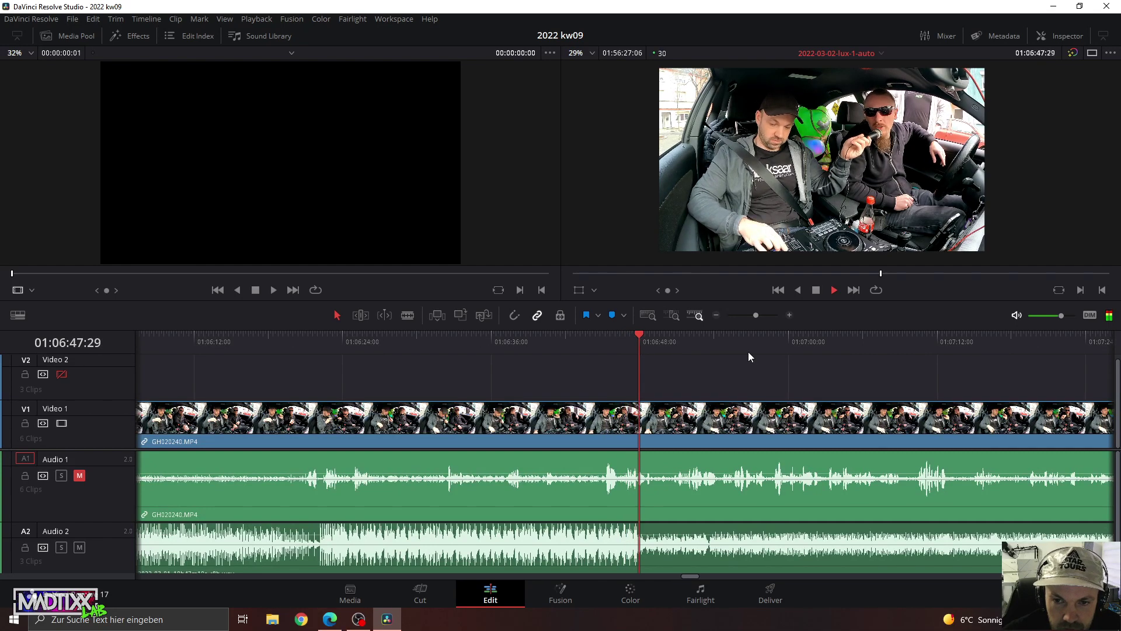
key("space")
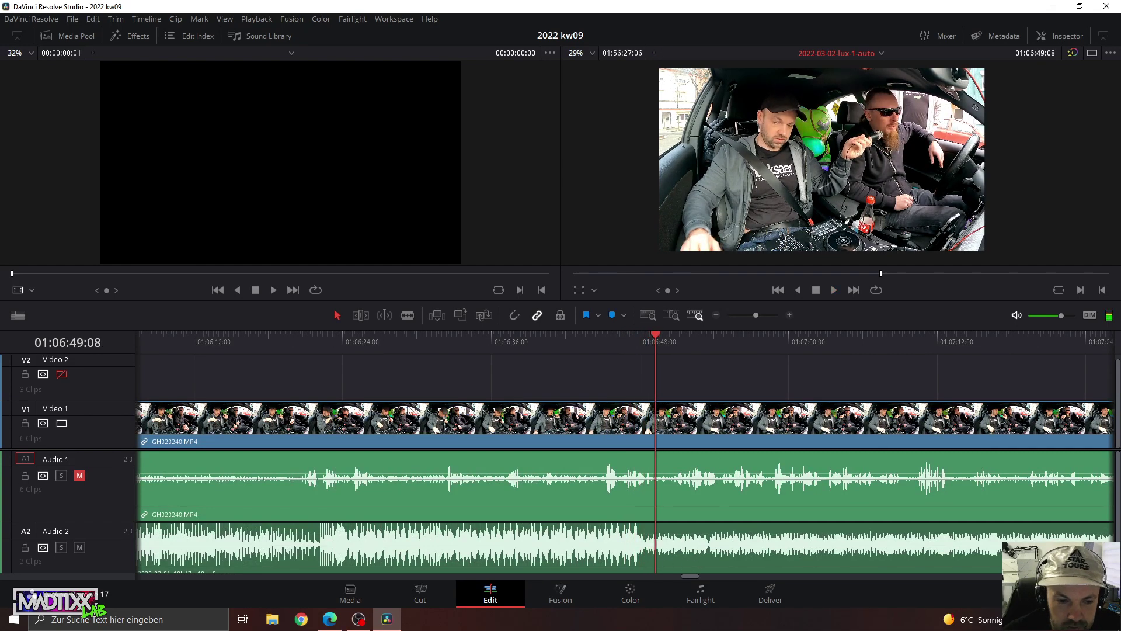
left_click(307, 345)
key("space")
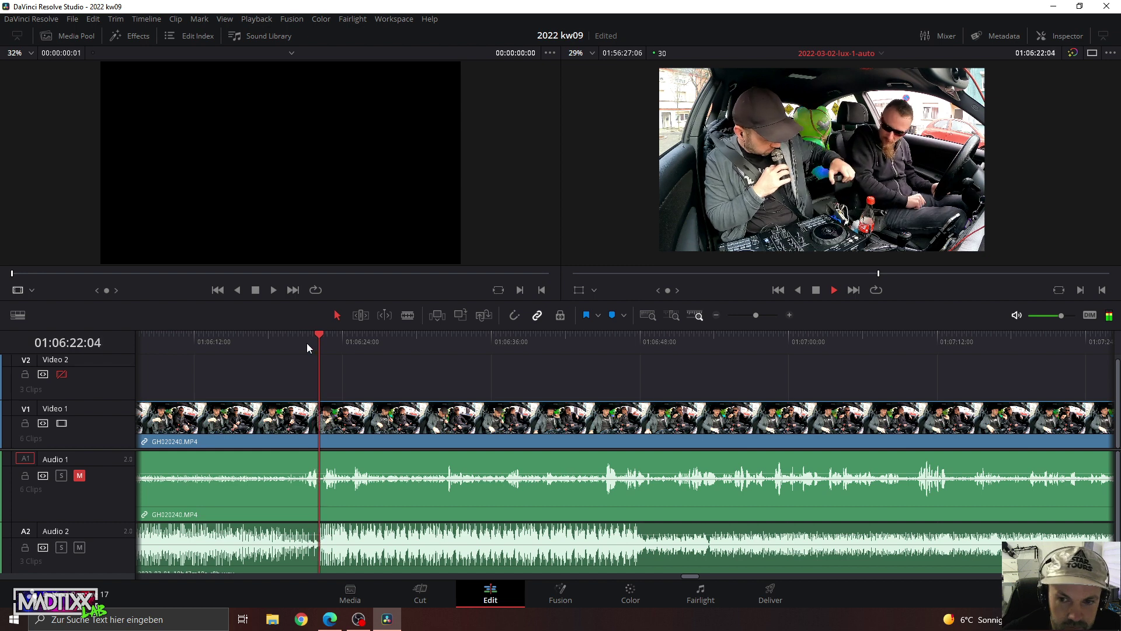
Select the Audio 2 music clip near 01:06:46 and raise its volume after the keyframe to about 14 dB.
left_click(612, 342)
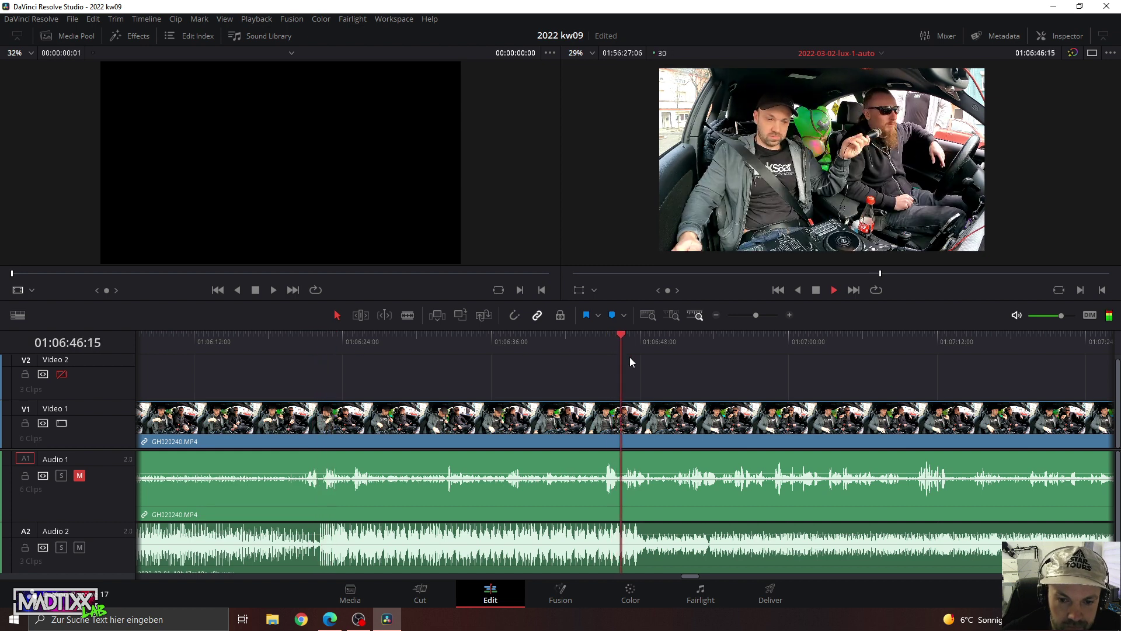
key("space")
left_click(638, 550)
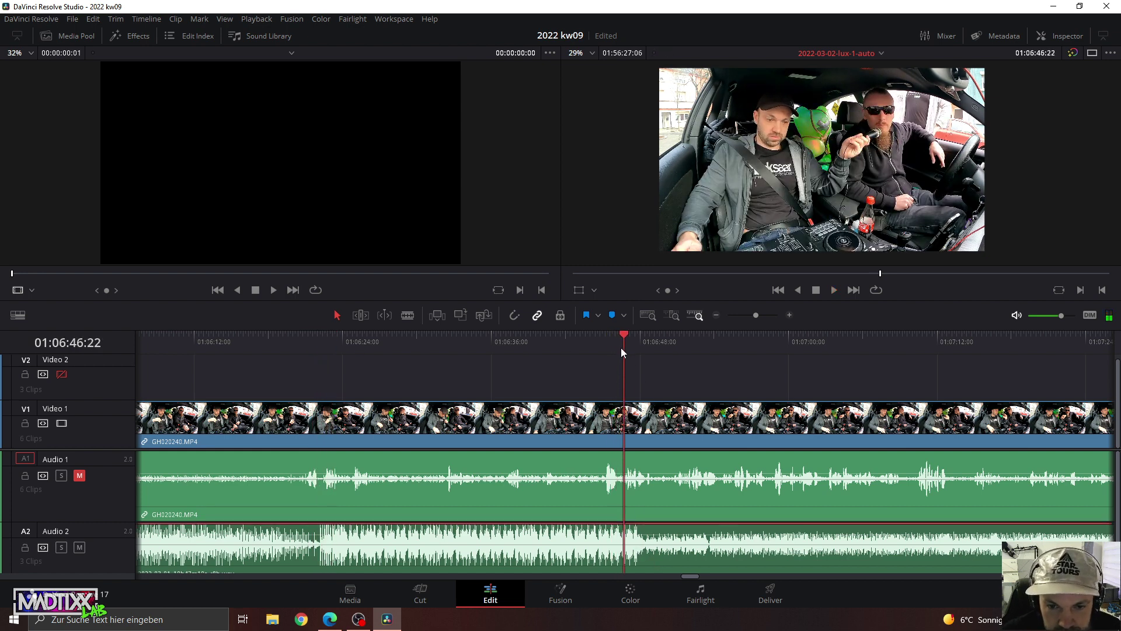
key("space")
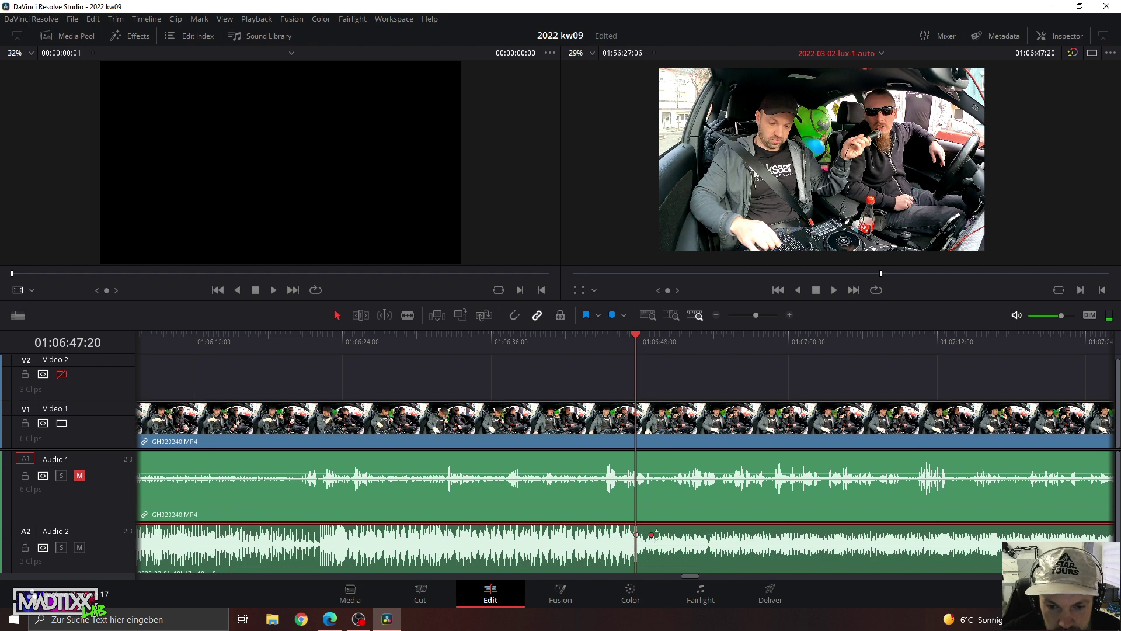
left_click_drag(652, 534, 675, 531)
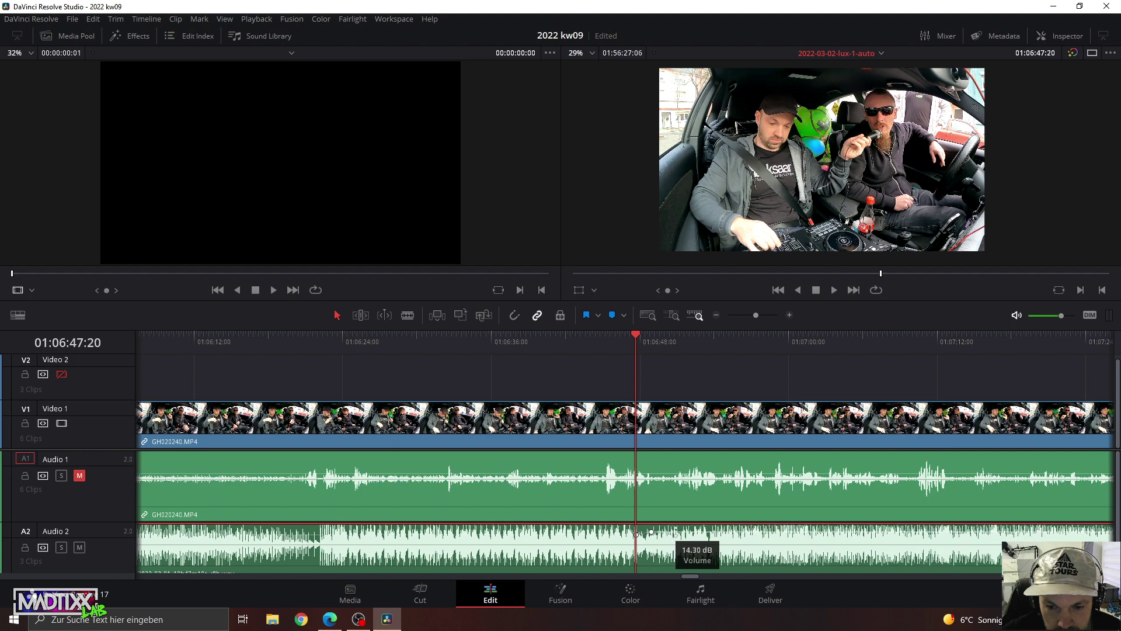
left_click_drag(756, 316, 762, 317)
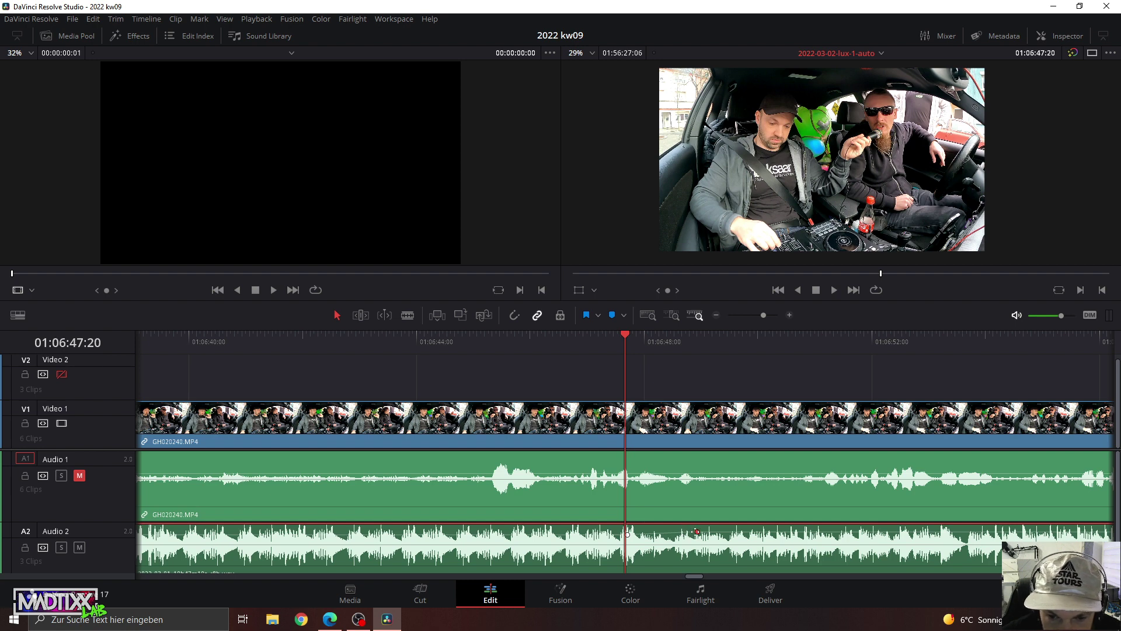
Raise the Audio 2 keyframe to 15.32 dB and play the passage through about 01:08:24.
mouse_move(697, 532)
left_click_drag(697, 531, 705, 532)
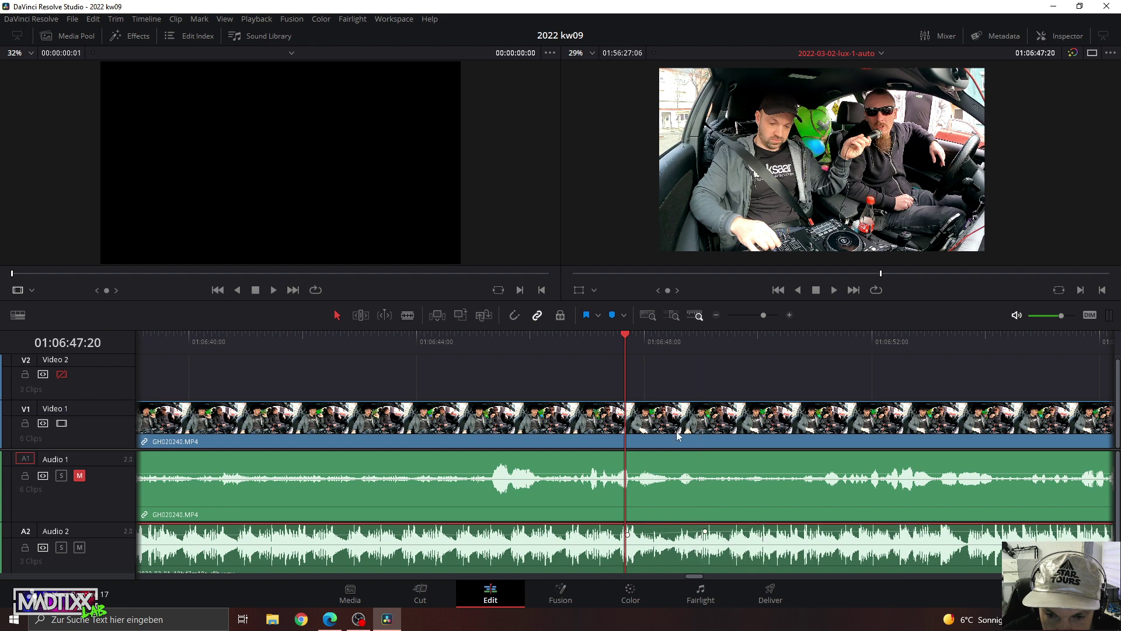
left_click(558, 345)
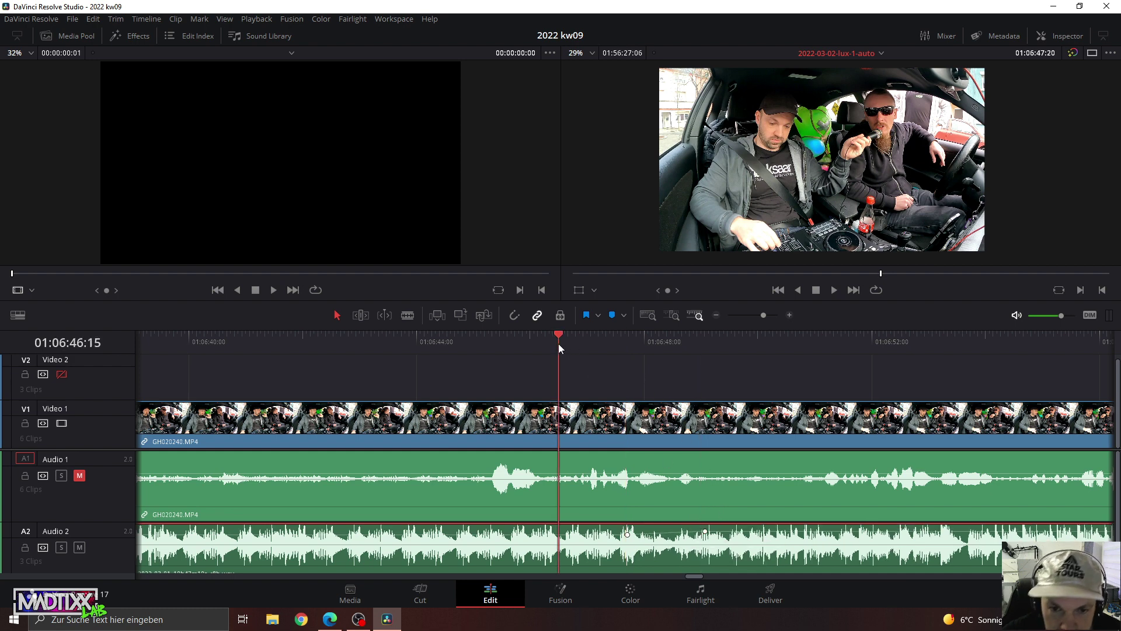
key("space")
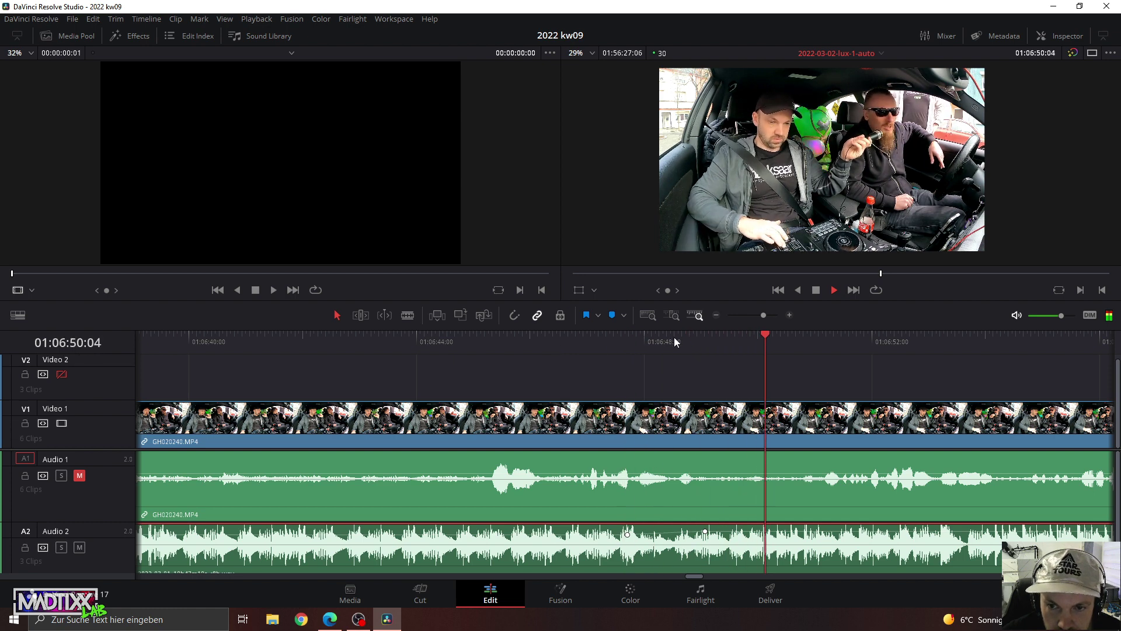
left_click_drag(763, 315, 756, 315)
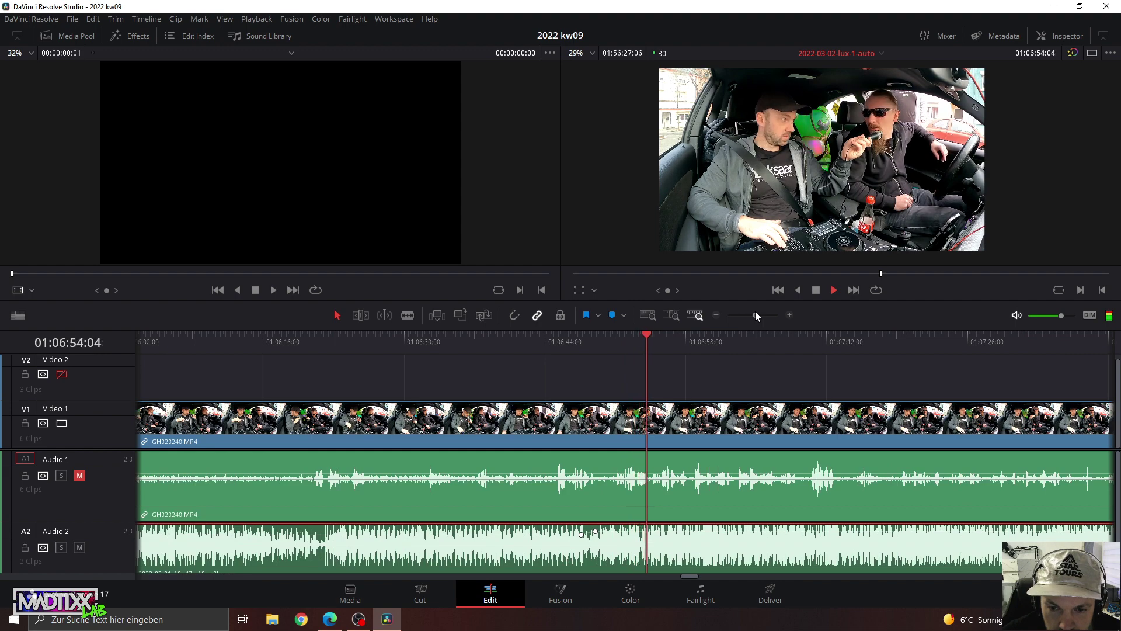
mouse_move(756, 315)
left_mouse_down()
mouse_move(766, 316)
mouse_move(750, 316)
left_mouse_up()
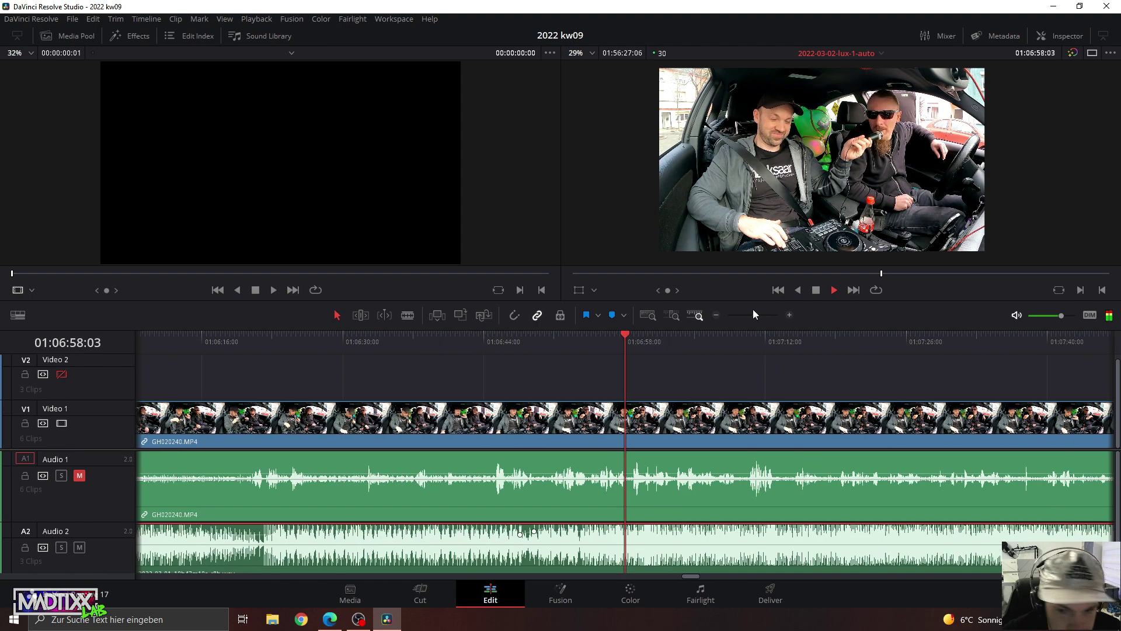
left_click(893, 337)
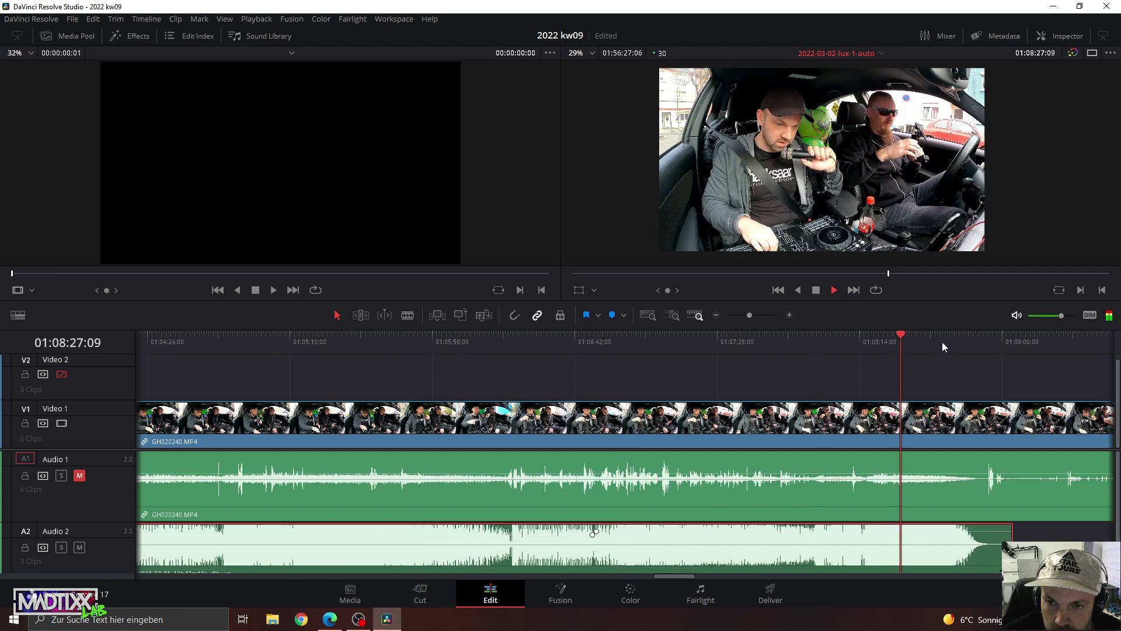
Stop playback and park the playhead at 01:07:59:26, zoomed to 4-second ruler ticks.
left_click_drag(749, 315, 751, 315)
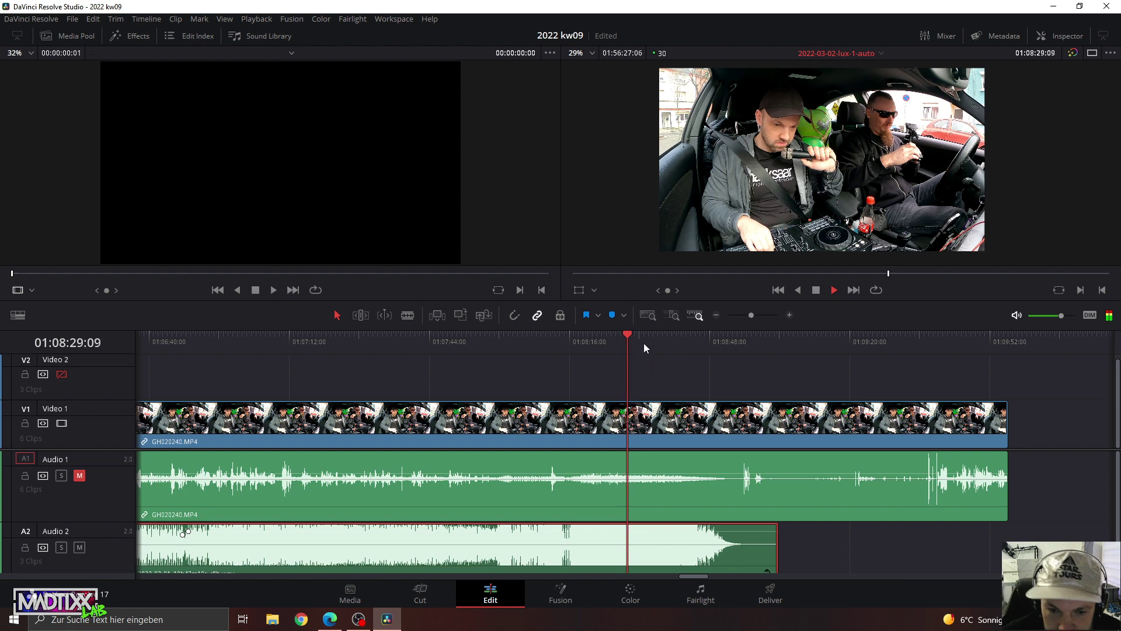
left_click(494, 339)
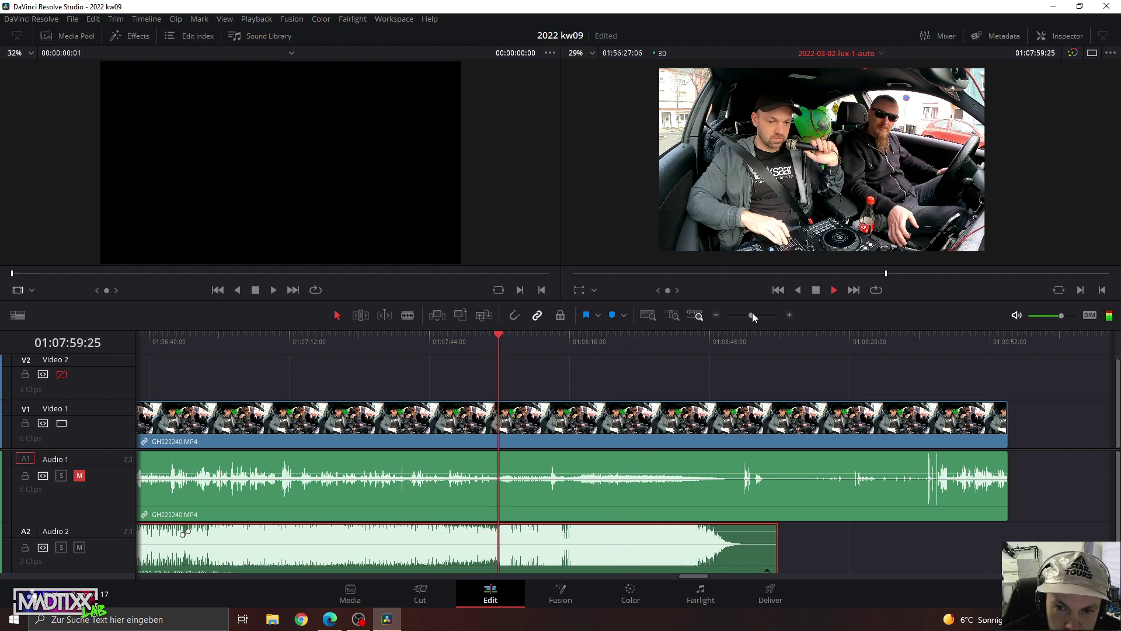
left_click_drag(751, 315, 757, 315)
left_click(590, 342)
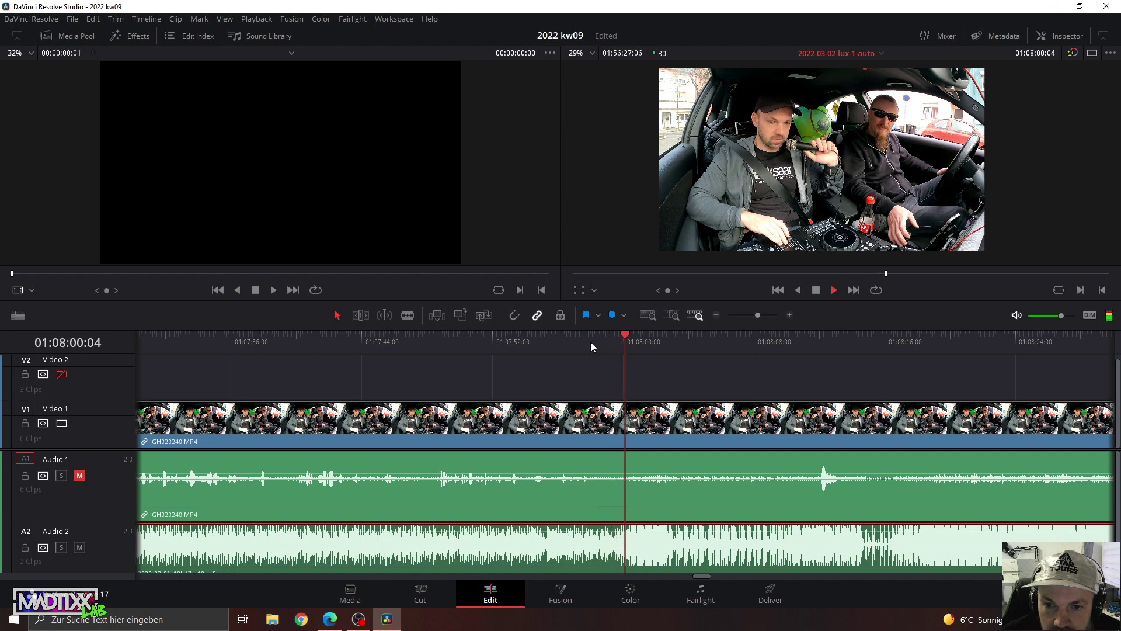
key("space")
left_click(627, 336)
left_click_drag(627, 335, 621, 336)
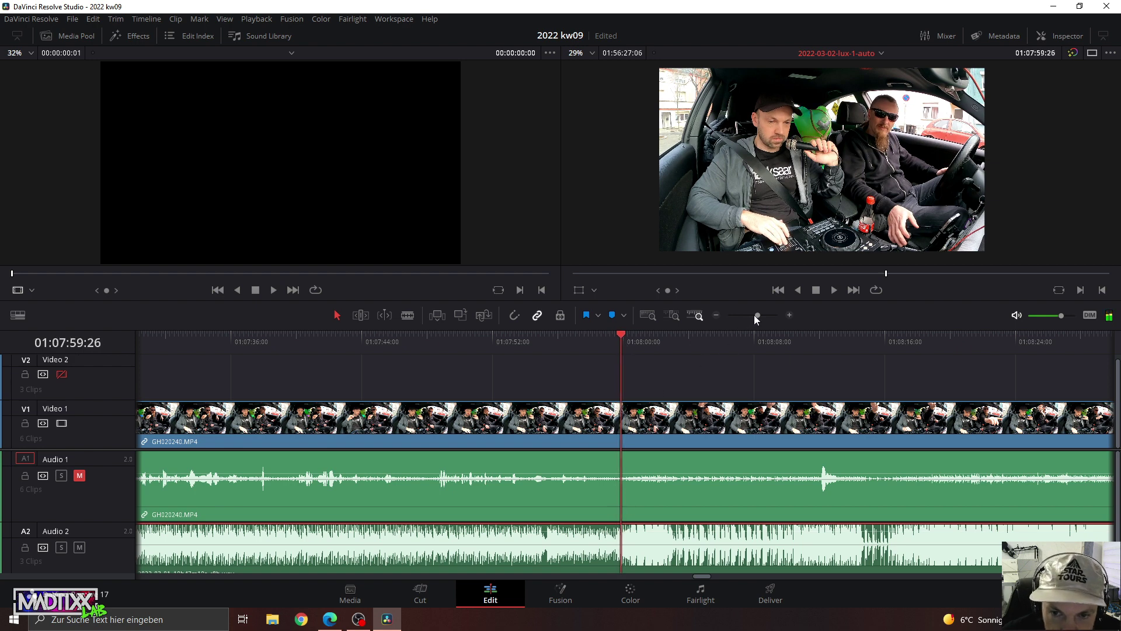
left_click_drag(757, 314, 760, 314)
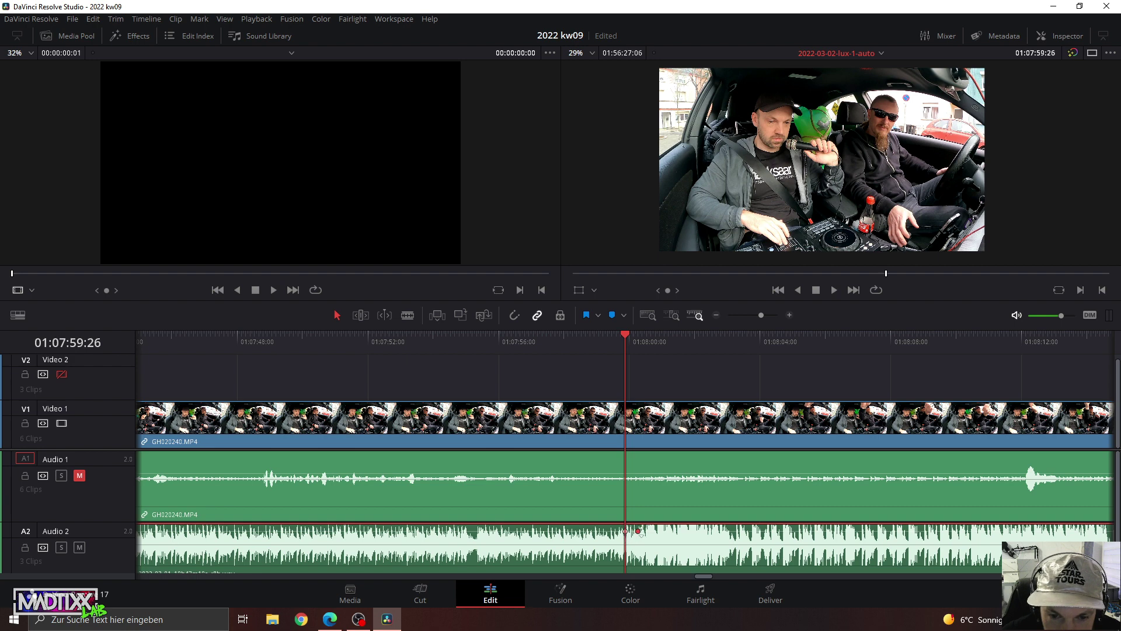
Lower the Audio 2 level after the 01:08:00 keyframe and play back that section.
left_click_drag(639, 531, 642, 530)
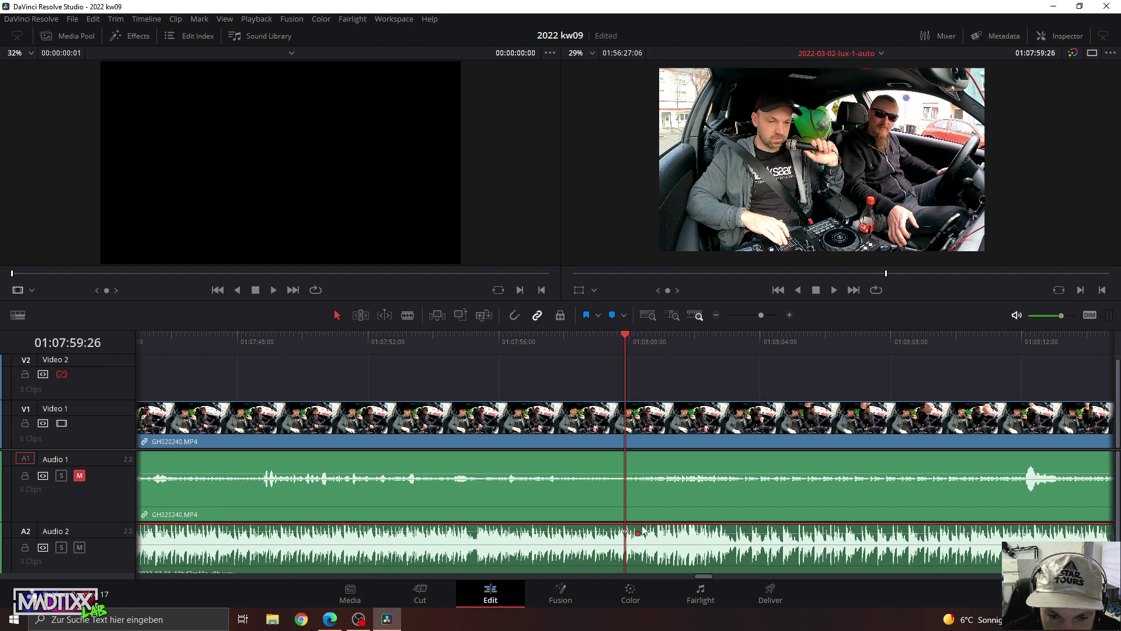
left_click(599, 349)
key("space")
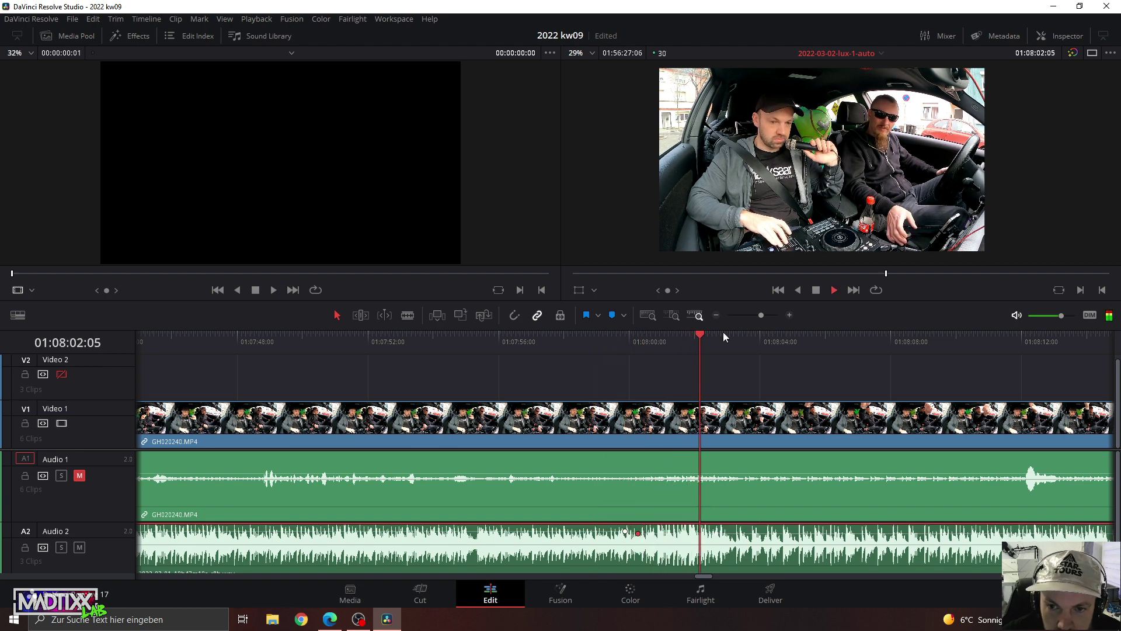
key("space")
Set the Audio 2 level to 8.13 dB and replay from 01:07:59 past 01:08:14.
left_click_drag(638, 532, 650, 533)
left_click(611, 338)
key("space")
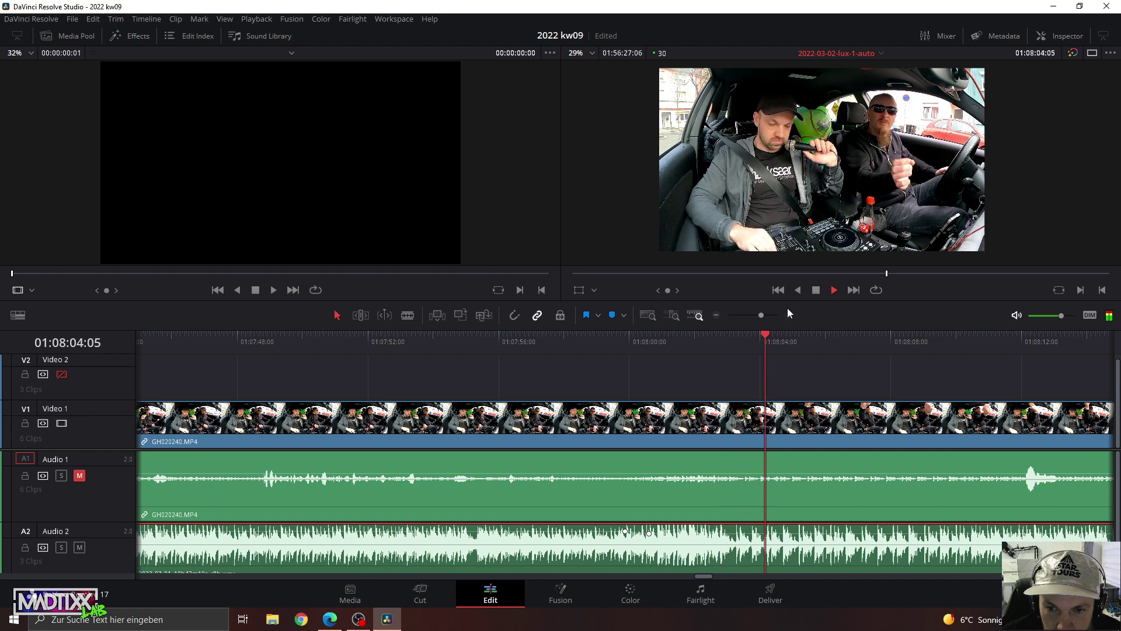
left_click_drag(761, 315, 758, 315)
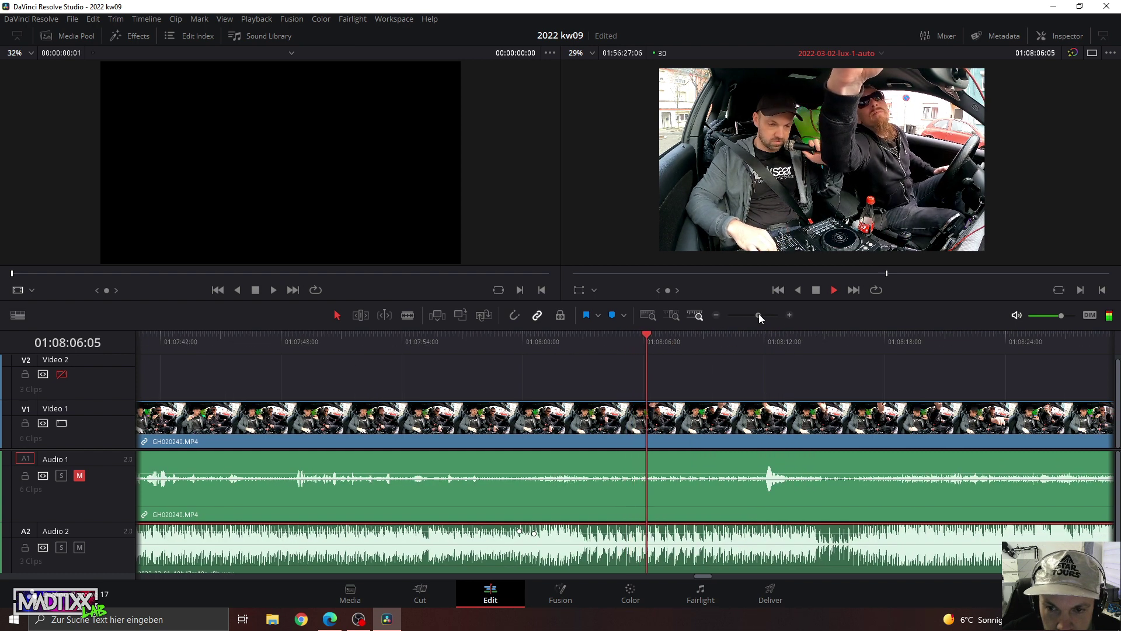
left_click(816, 339)
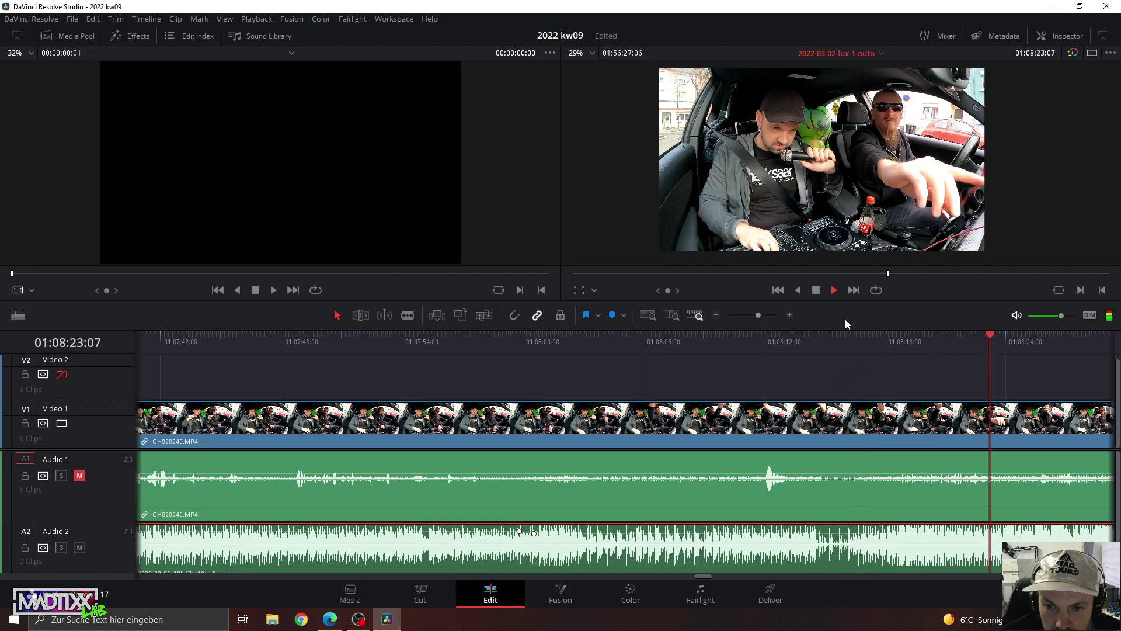
Play through about 01:08:43 and stop near the end of the music.
left_click_drag(758, 315, 751, 315)
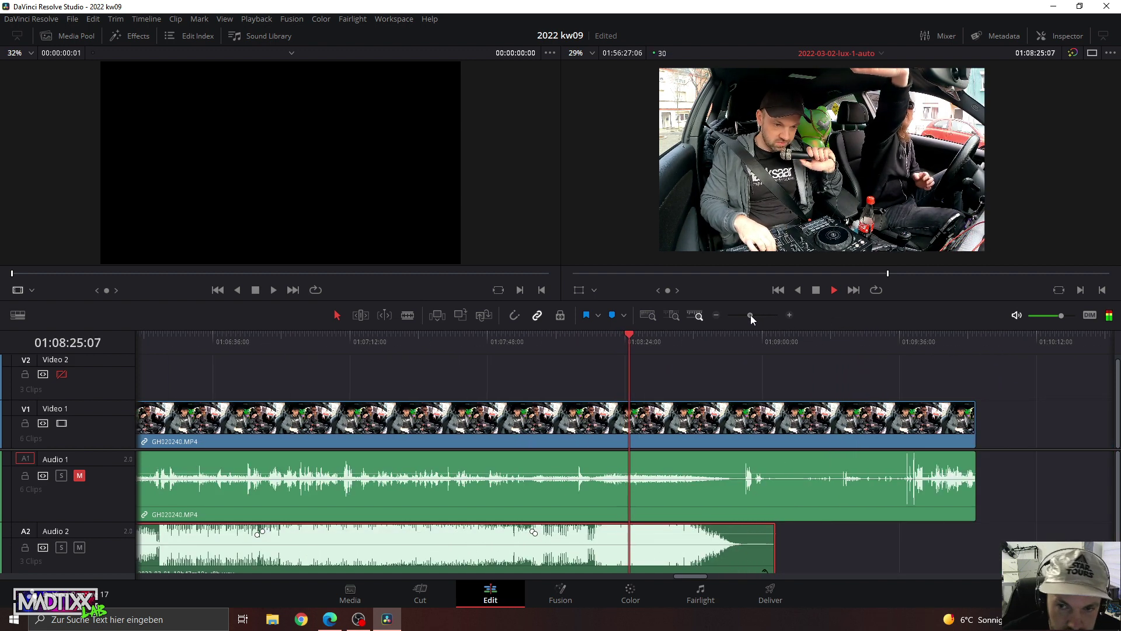
left_click(697, 339)
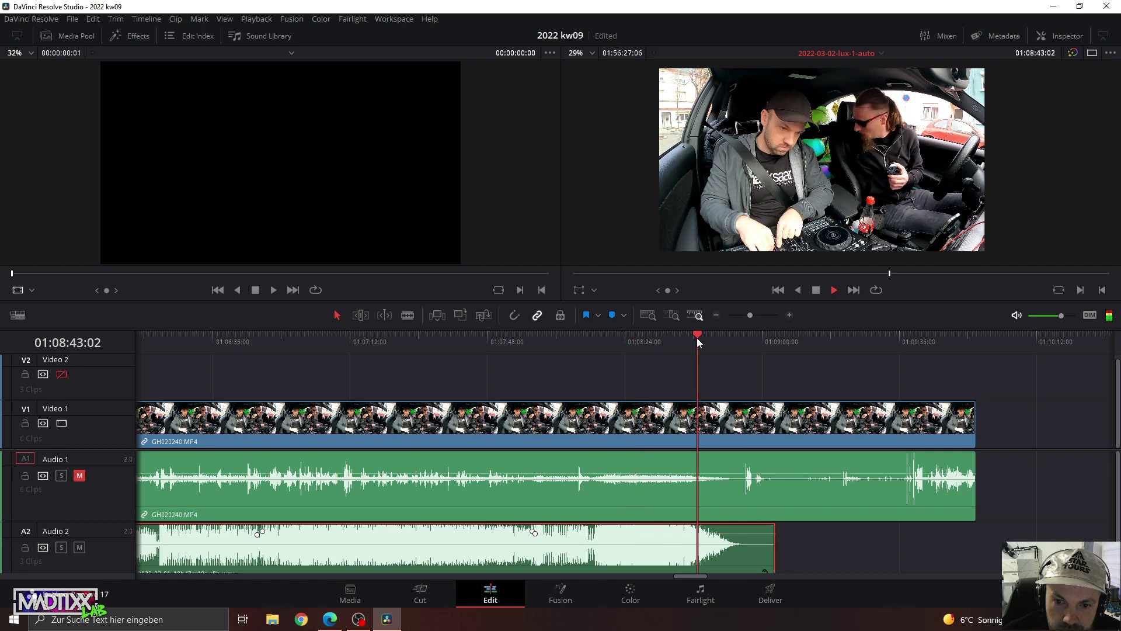
left_click(711, 338)
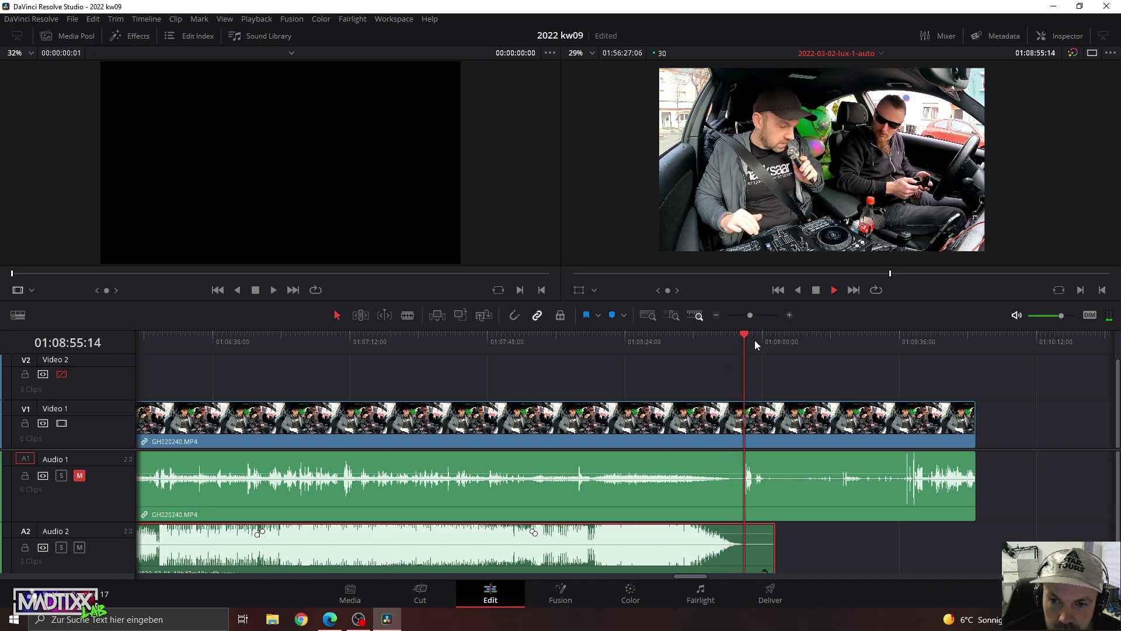
key("space")
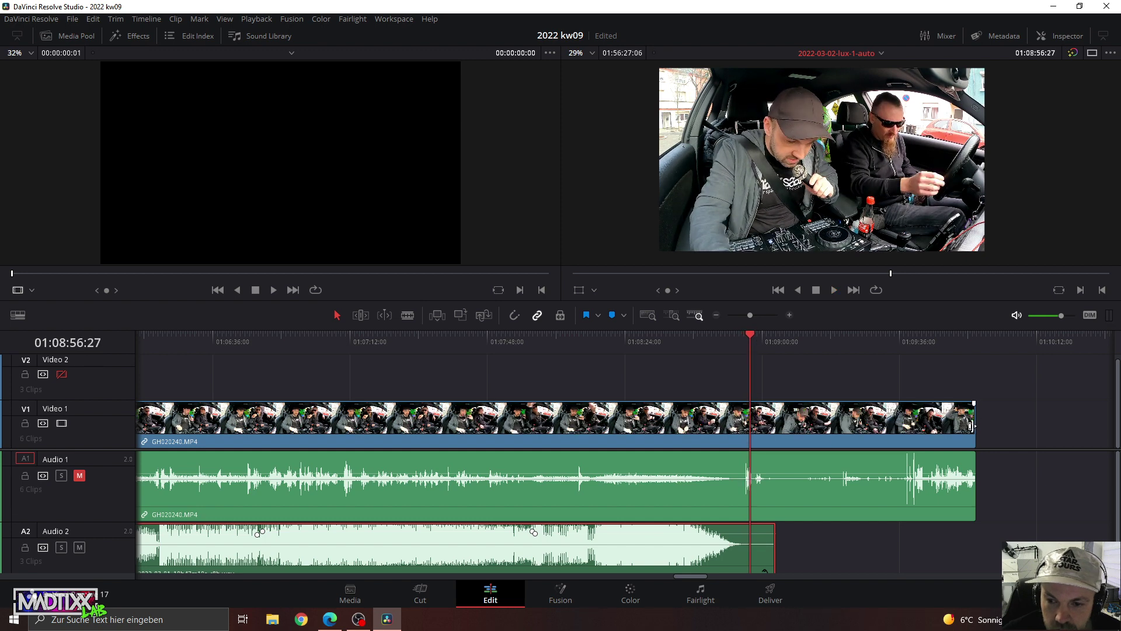
Trim GH020240's end on Video 1 and Audio 1 back to Audio 2's end near 01:08:56.
left_click_drag(973, 424, 775, 425)
left_click(447, 342)
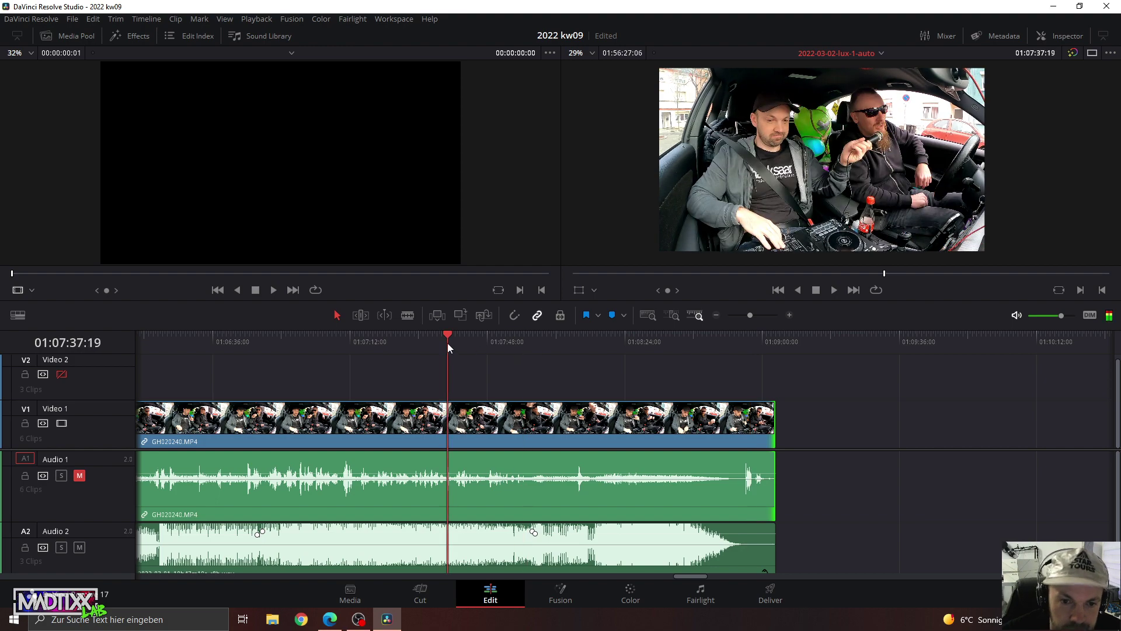
left_click_drag(749, 316, 744, 315)
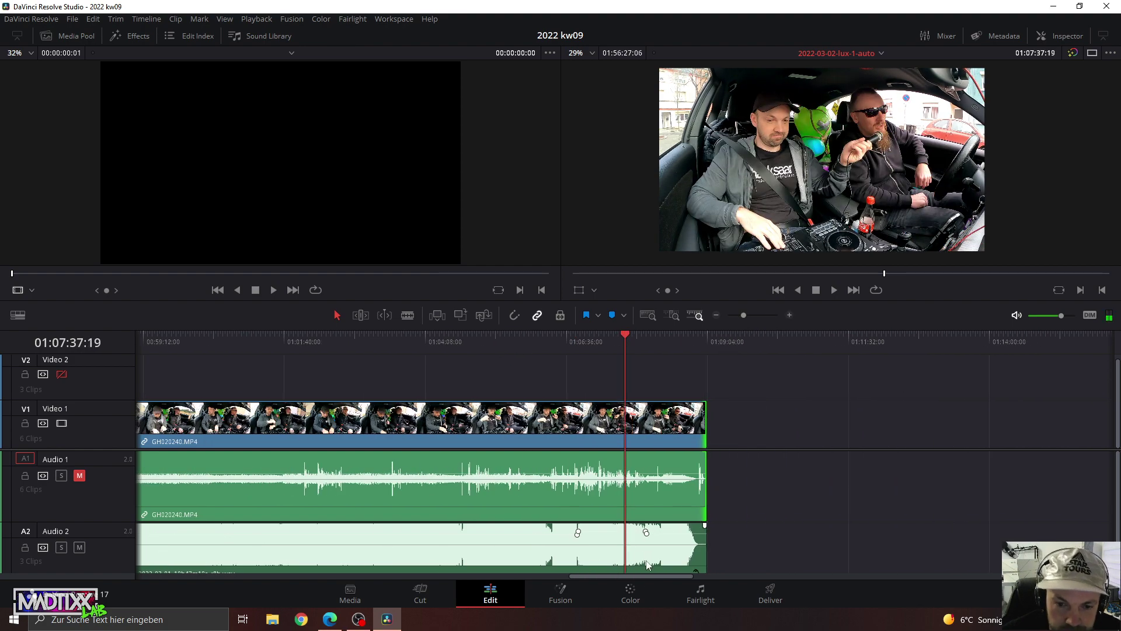
left_click_drag(646, 576, 171, 576)
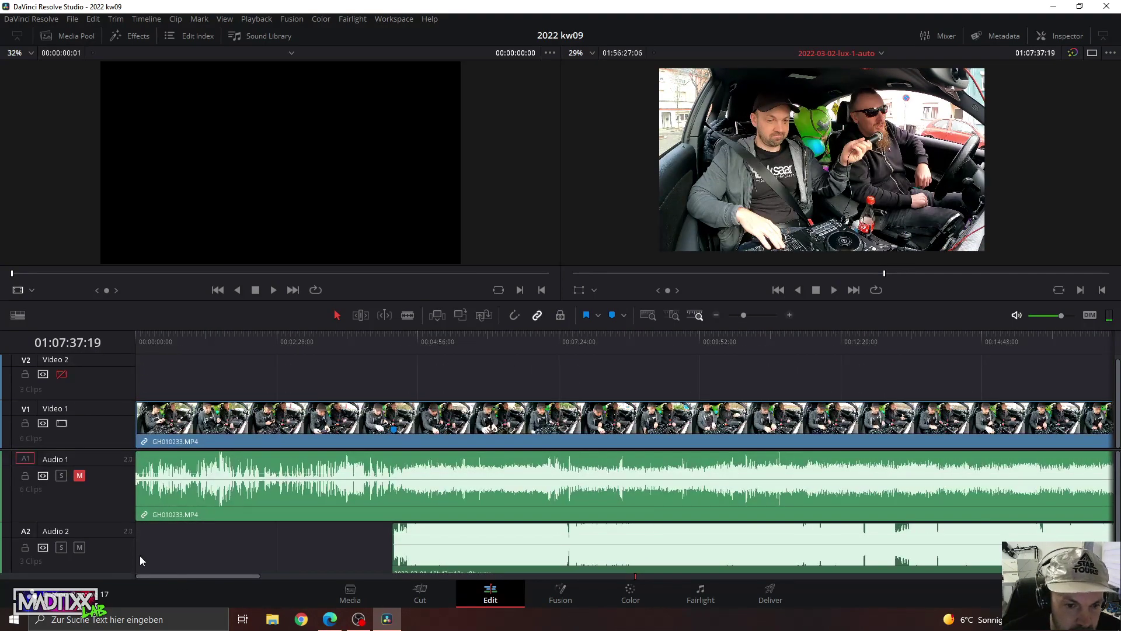
Play the edit from the very start with Audio 1 unmuted.
left_click_drag(387, 344, 355, 345)
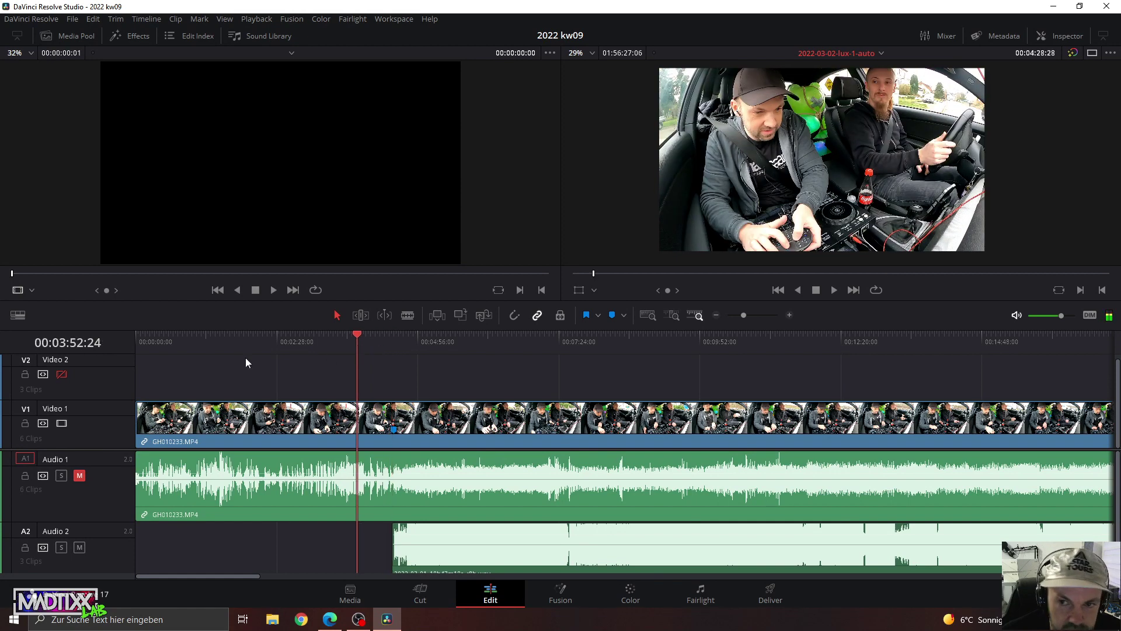
key("Home")
key("space")
left_click(79, 475)
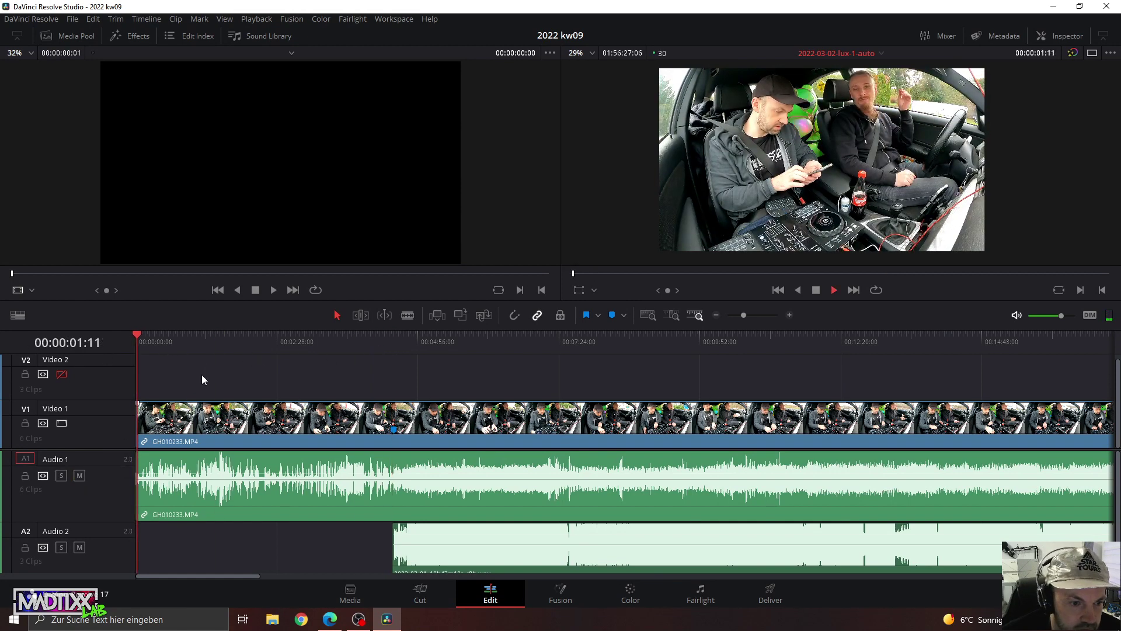
Zoom in and spot-check playback around 13 and 25 seconds.
left_click(747, 316)
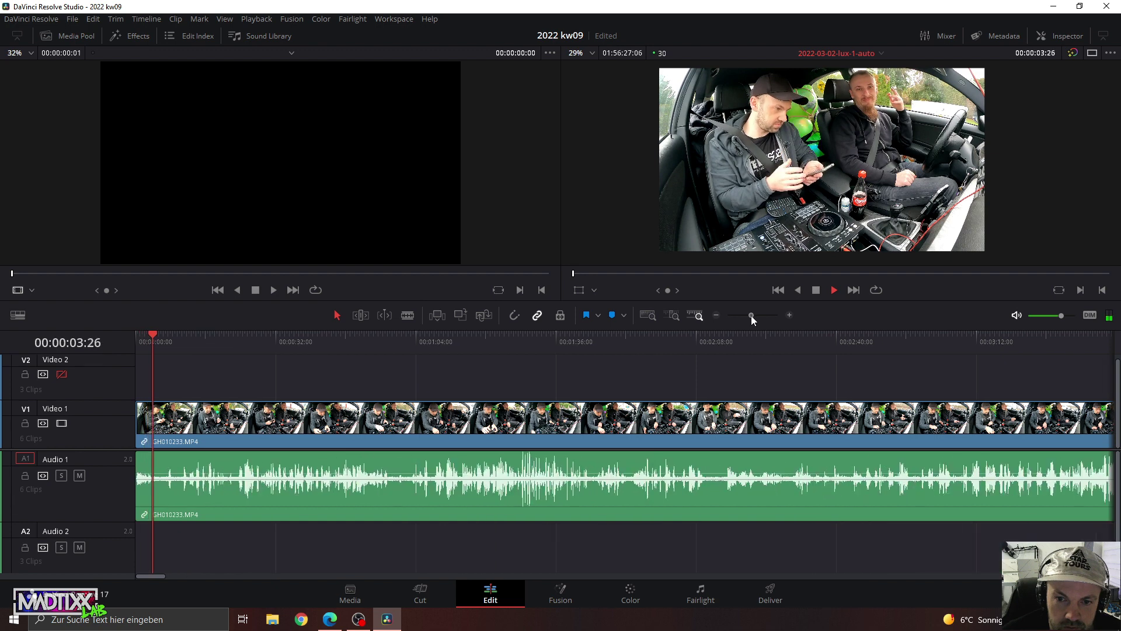
left_click(160, 338)
left_click(183, 339)
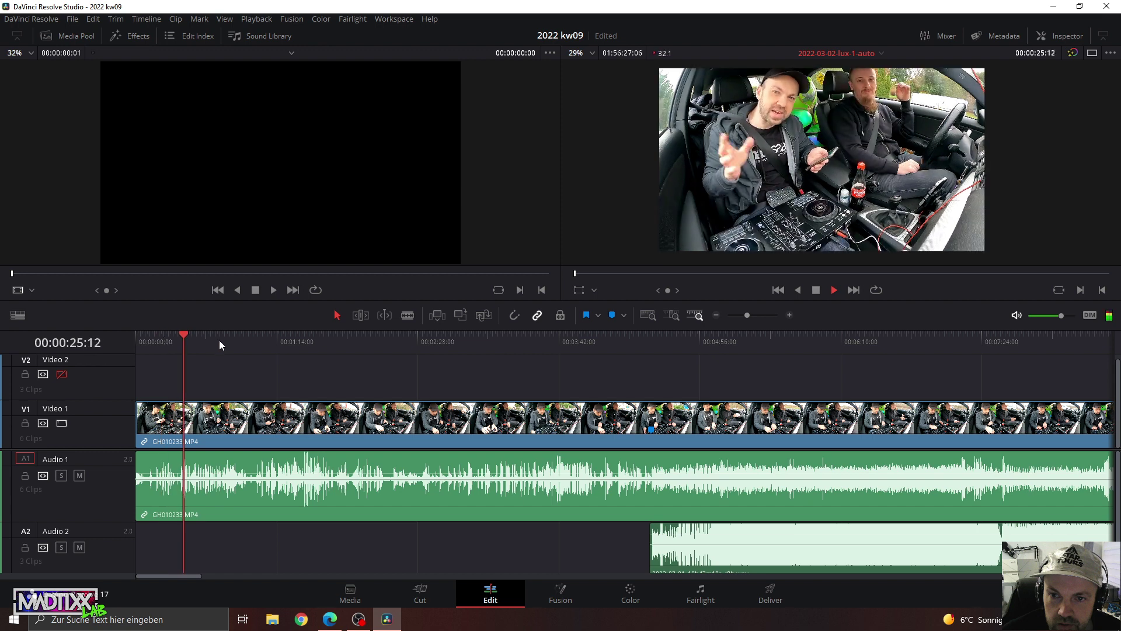
left_click(161, 339)
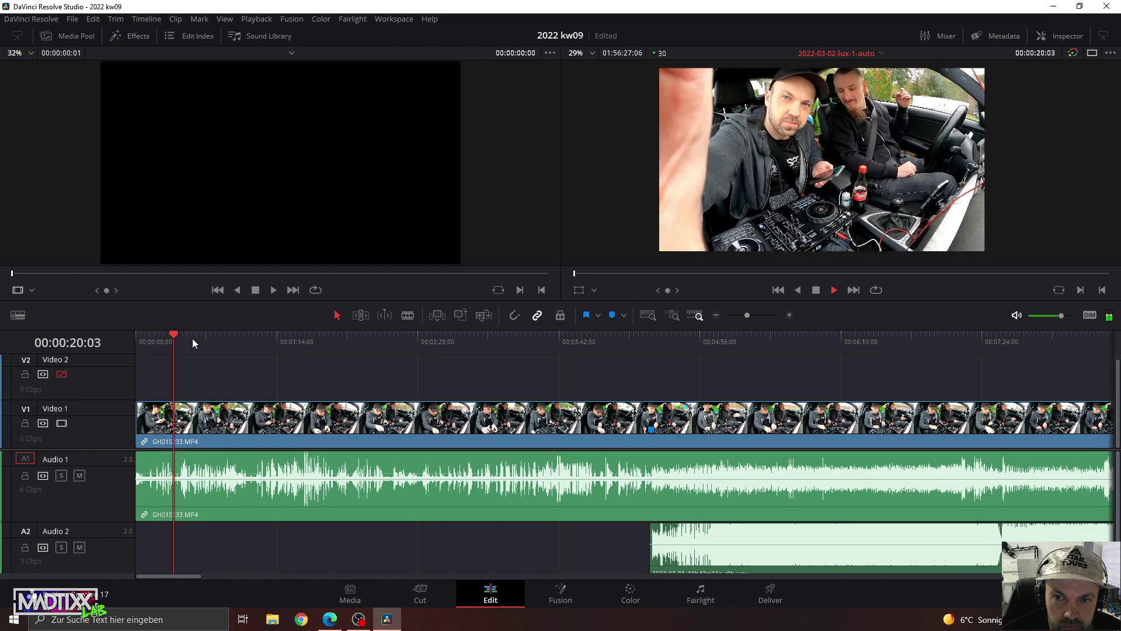
left_click_drag(748, 315, 754, 315)
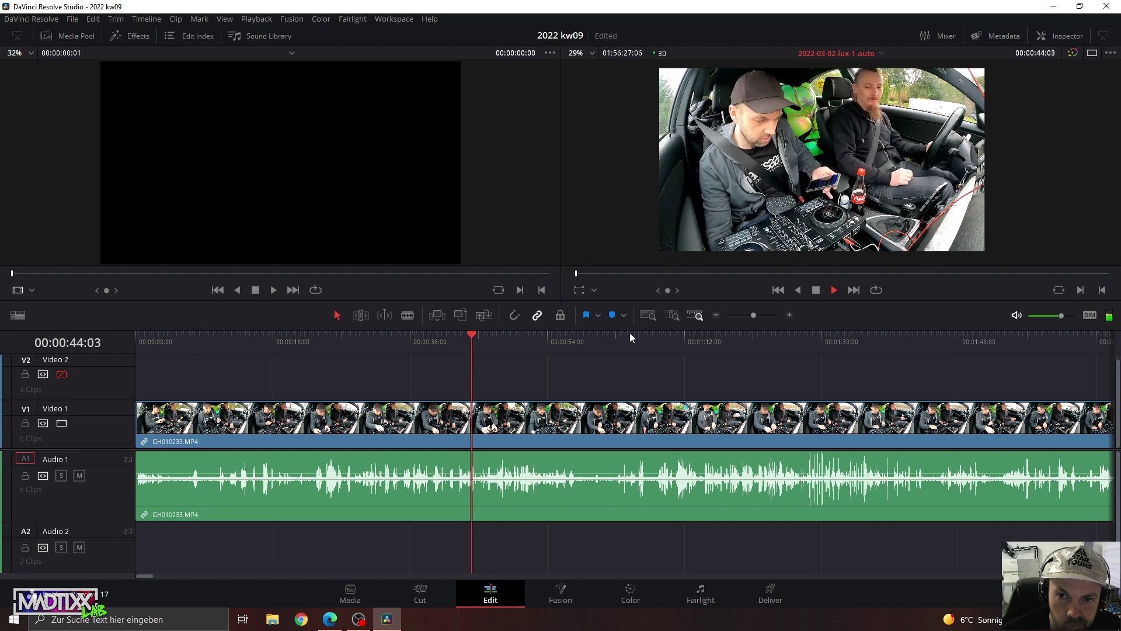
Skip through the review from about 49 seconds to 1:53.
left_click(512, 340)
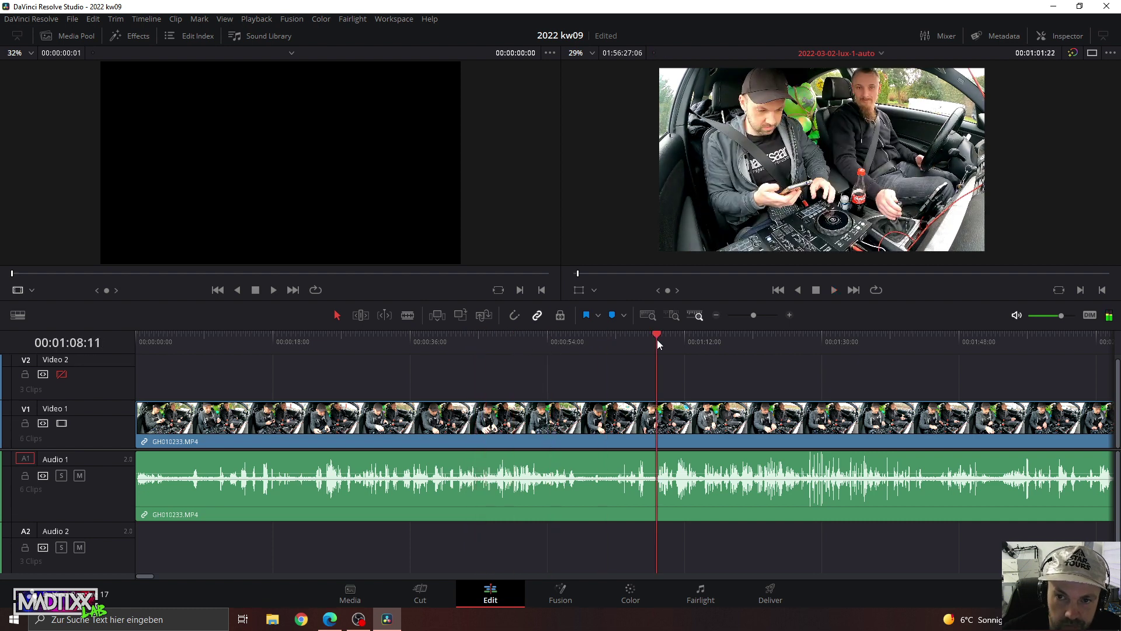
left_click_drag(550, 341, 660, 341)
left_click(714, 340)
left_click(758, 342)
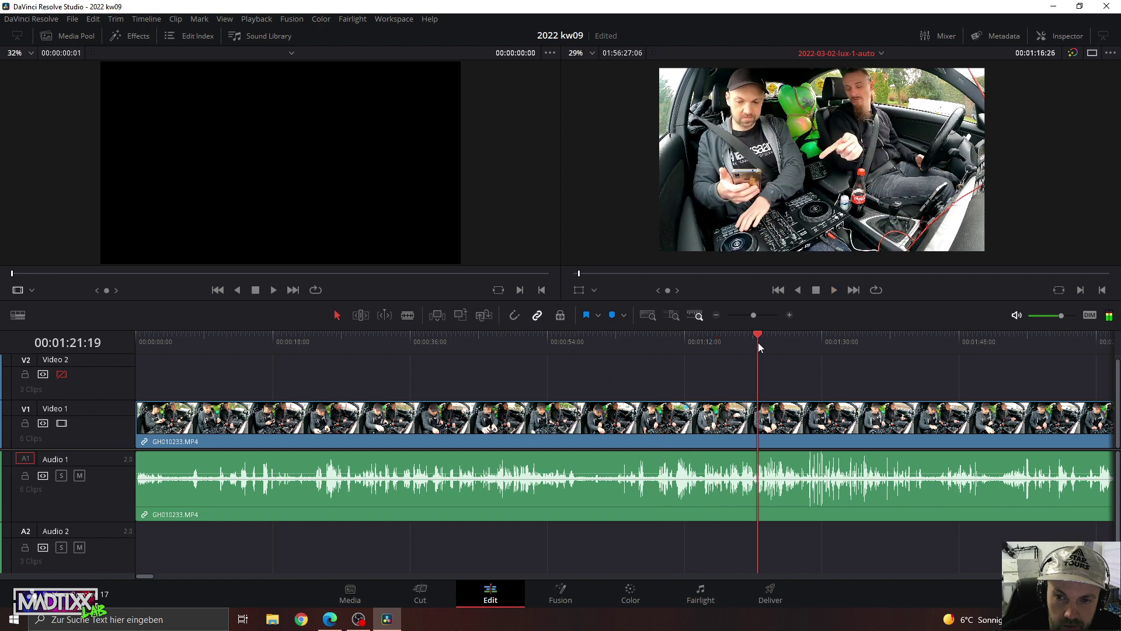
left_click(819, 335)
left_click(864, 337)
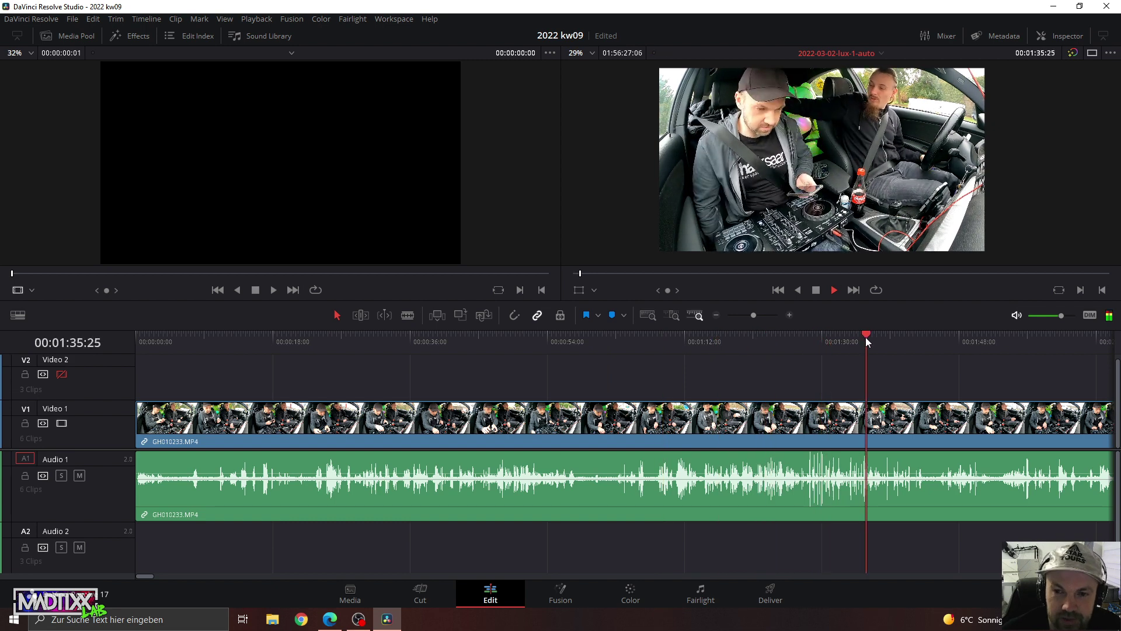
left_click(914, 338)
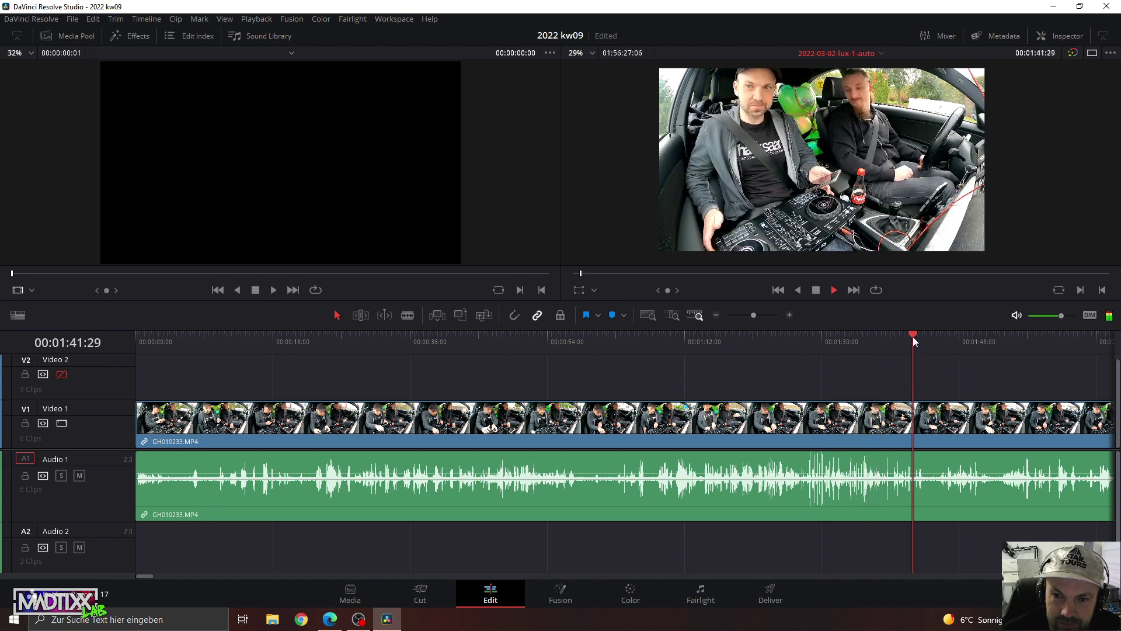
left_click(956, 334)
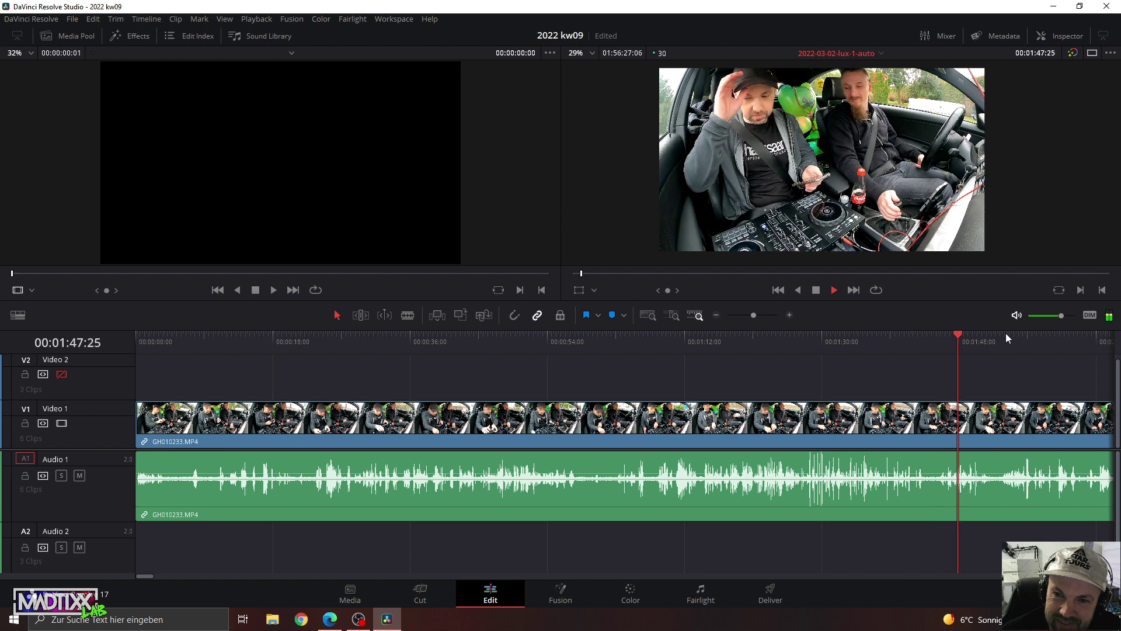
left_click(1005, 334)
Zoom out slightly and skip ahead from 2:06 to 3:10, then back to about 3:06.
left_click(752, 314)
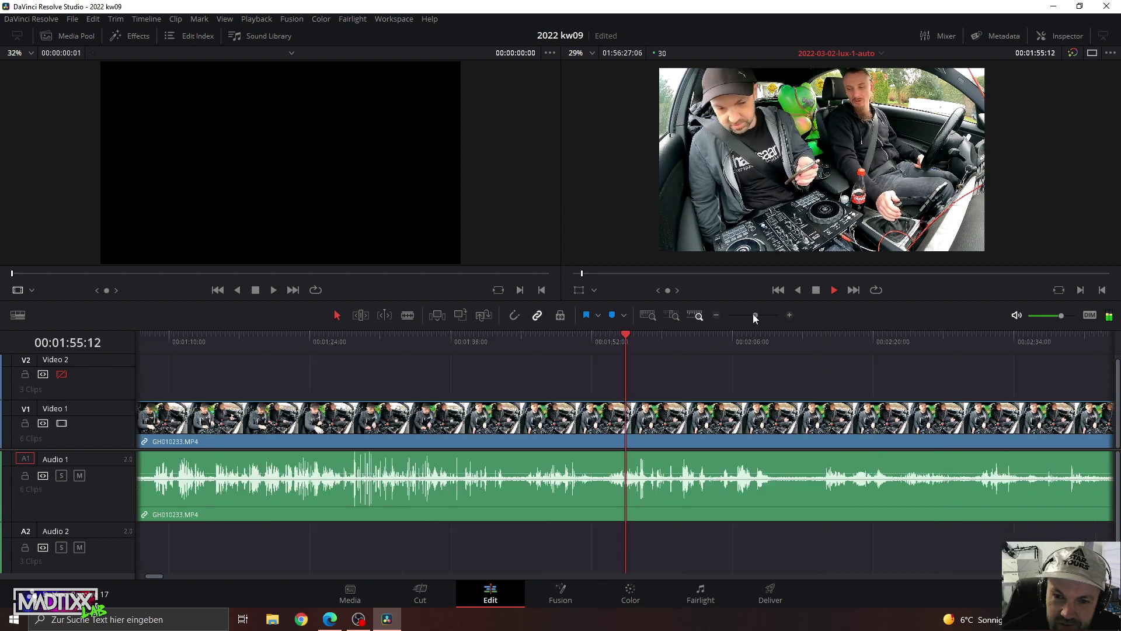
left_click(681, 343)
left_click(816, 336)
left_click(871, 335)
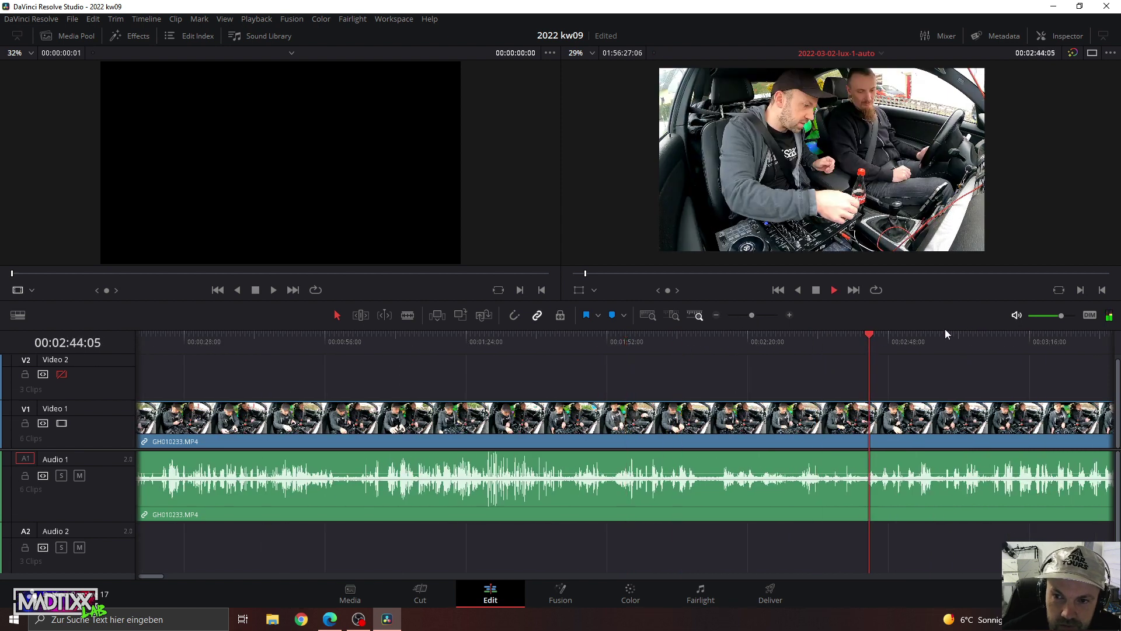
left_click(1000, 335)
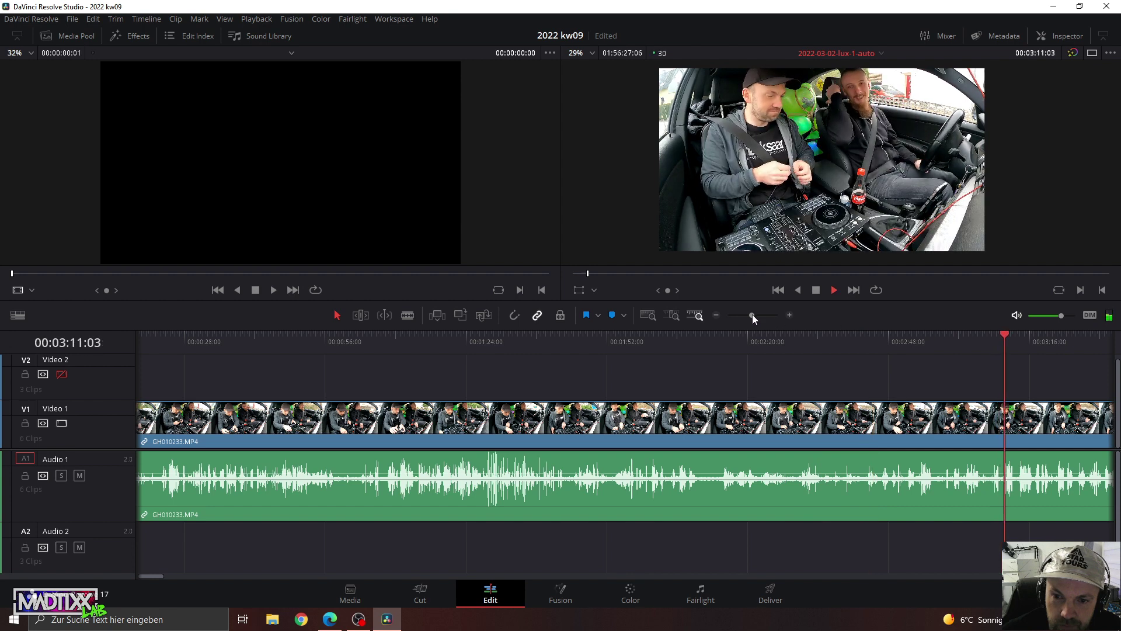
left_click_drag(752, 314, 751, 316)
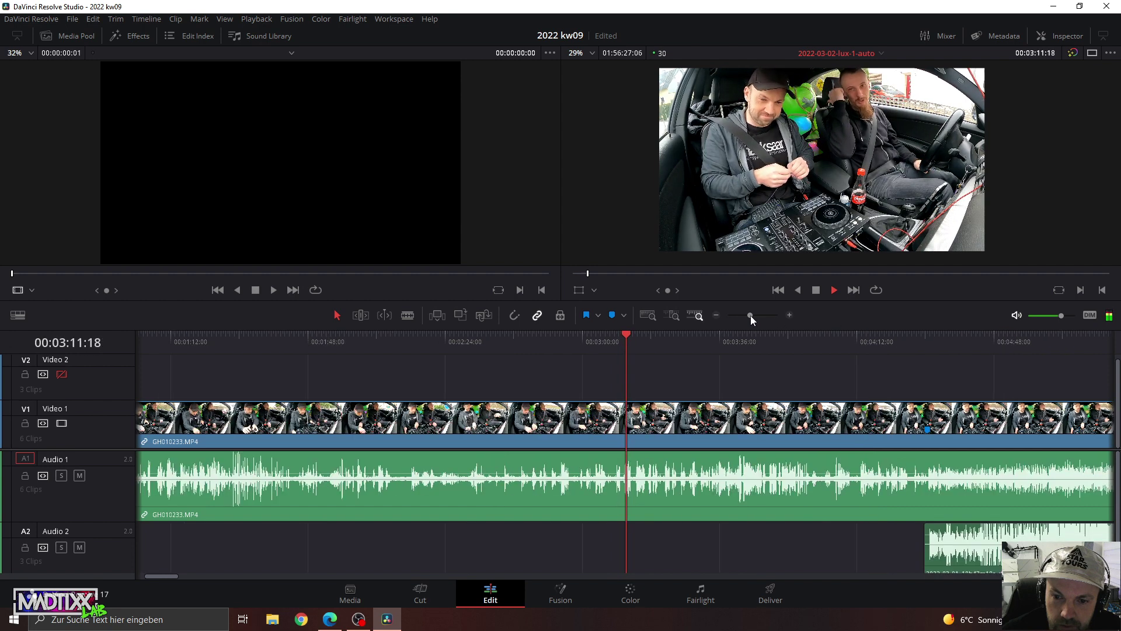
left_click(607, 339)
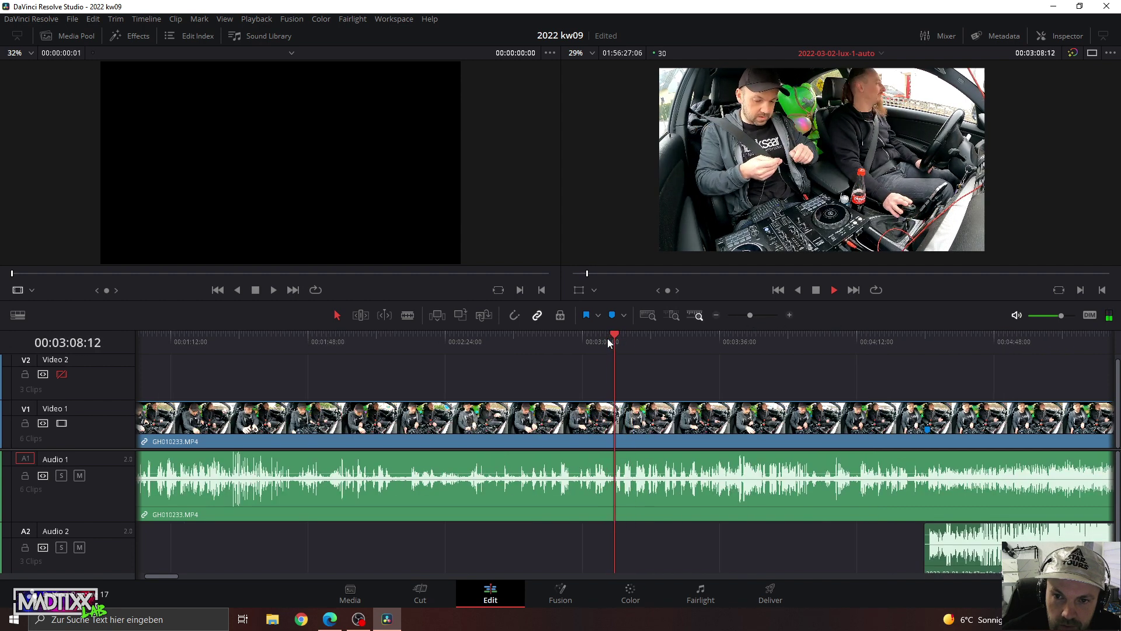
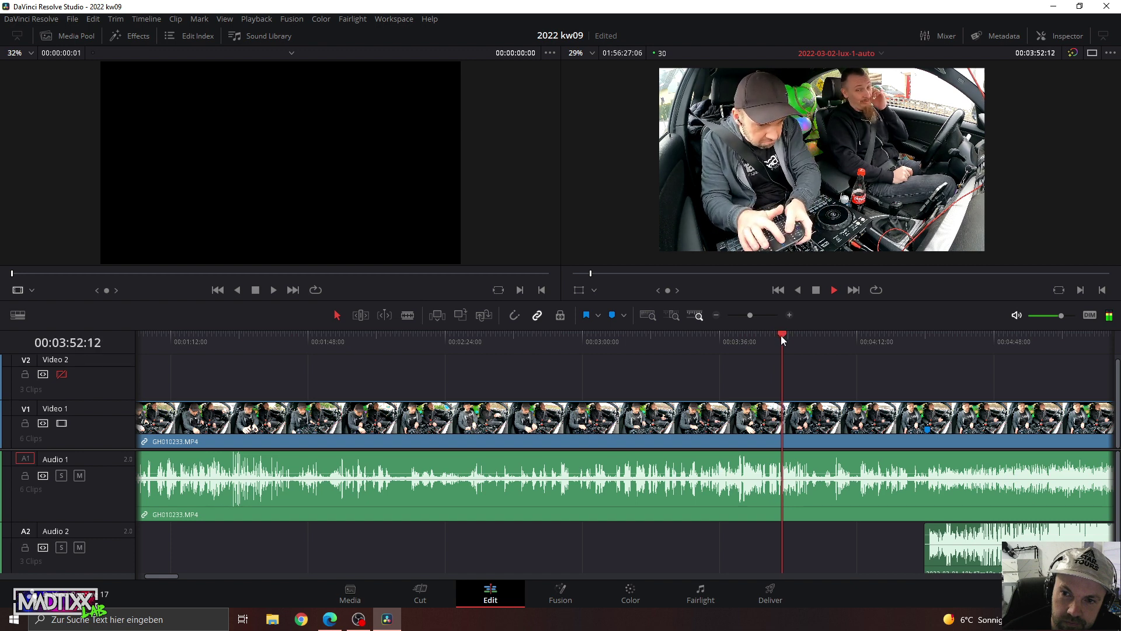
Scrub the mix between about 2:56 and 4:32 to locate the cut point near 3:00.
left_click(812, 336)
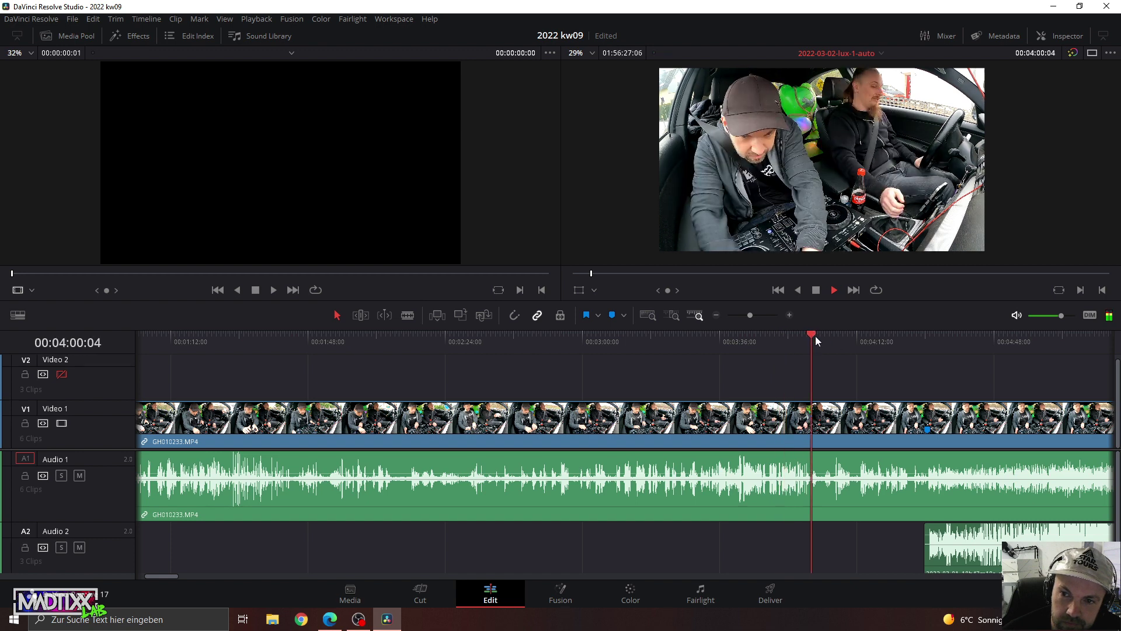
left_click(850, 338)
left_click(869, 340)
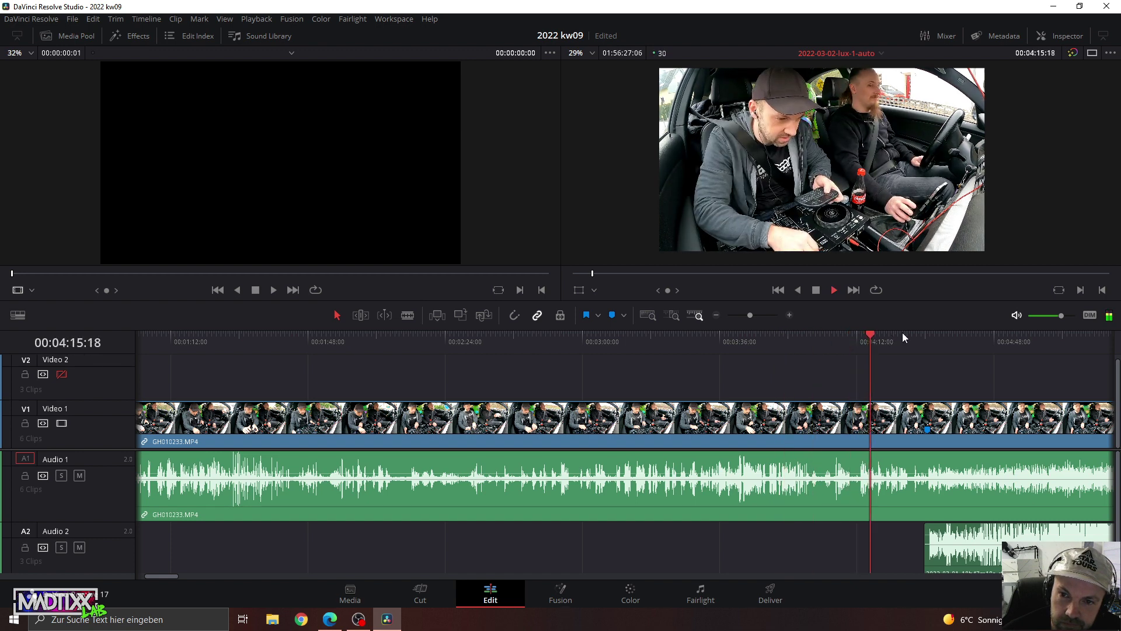
left_click(934, 335)
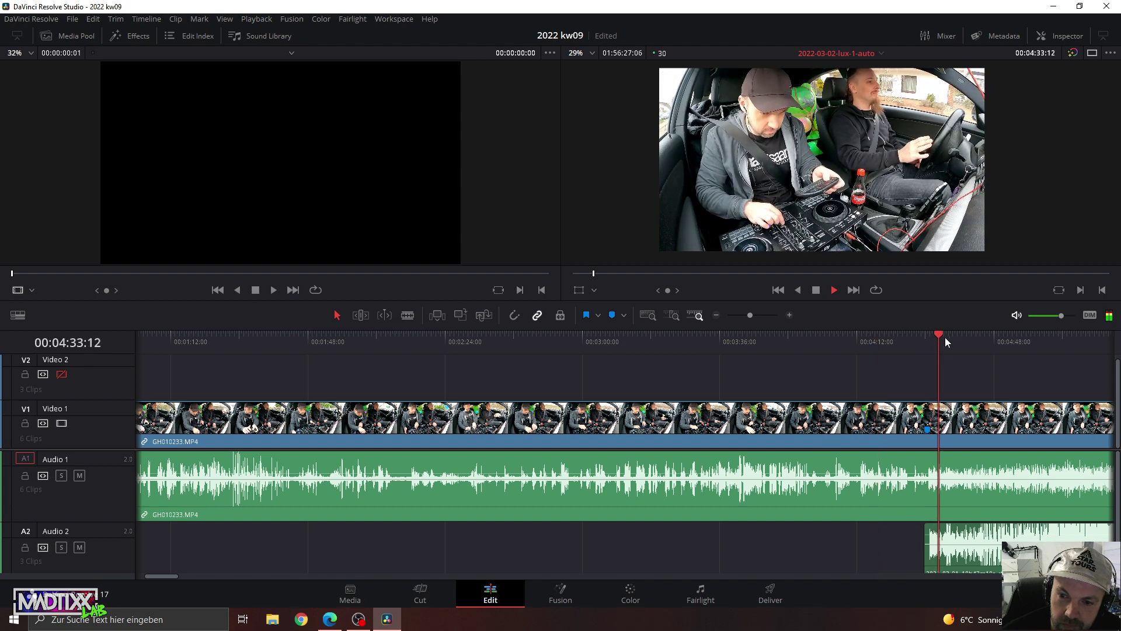
left_click(906, 340)
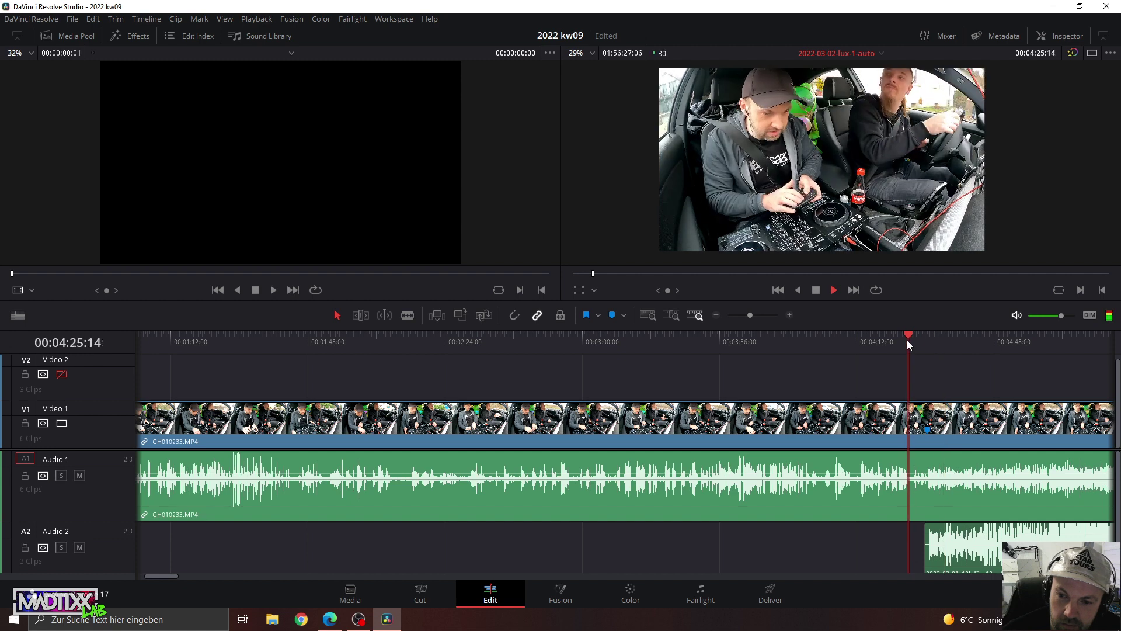
left_click(676, 349)
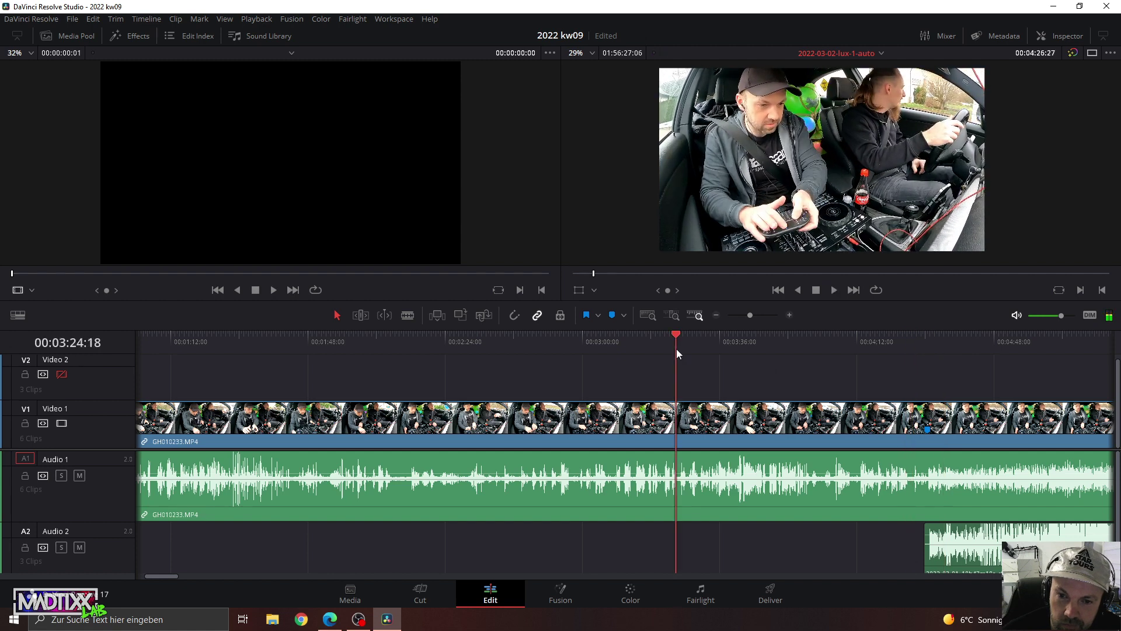
left_click(710, 347)
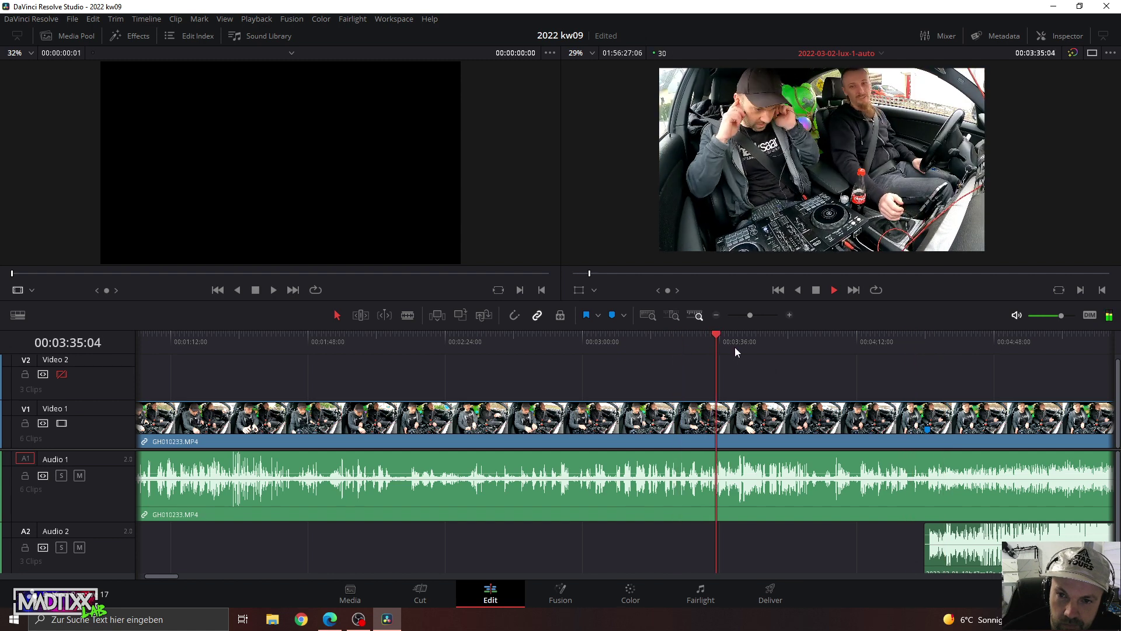
left_click(662, 352)
left_click(619, 354)
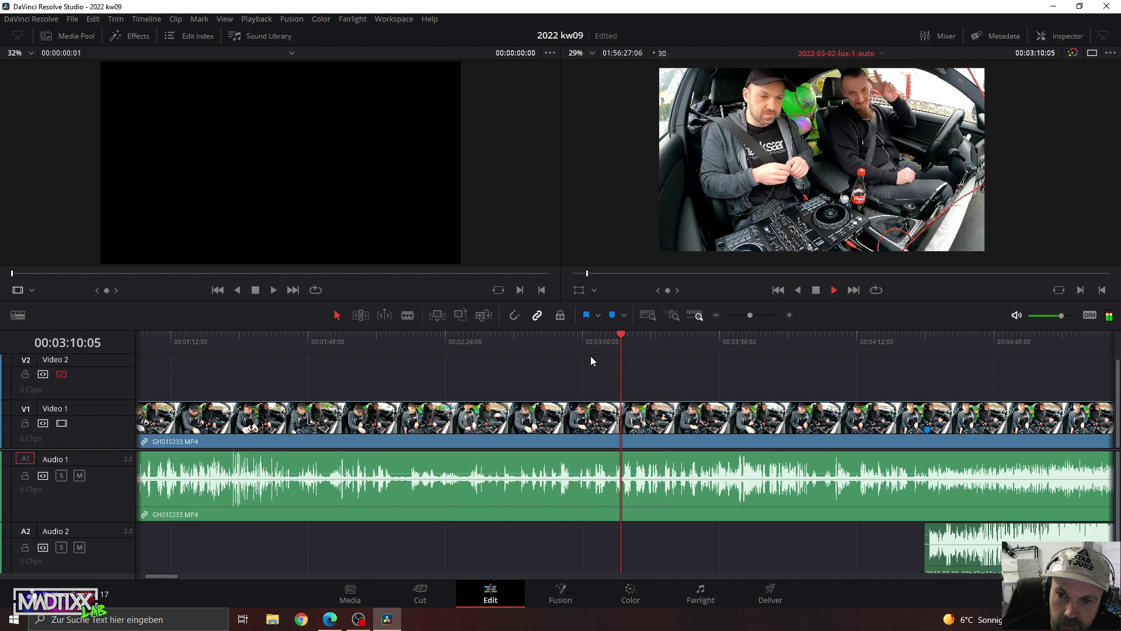
left_click(608, 343)
left_click(569, 342)
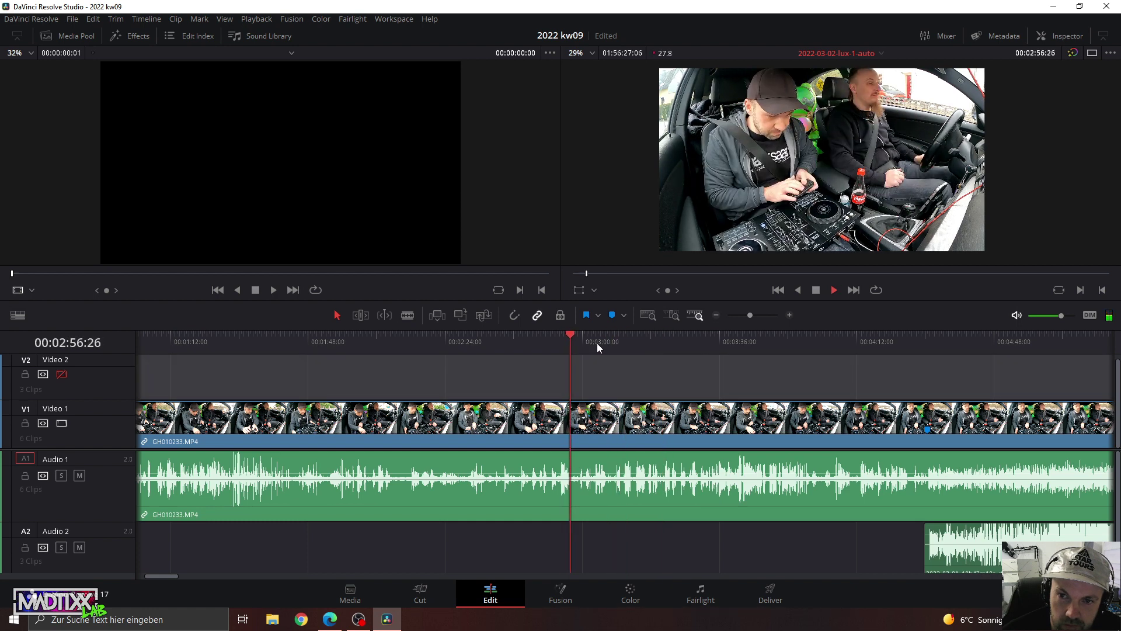
Select the GH010233 clip on V1/A1, park at about 3:01, and switch to the Blade tool.
left_click(592, 437)
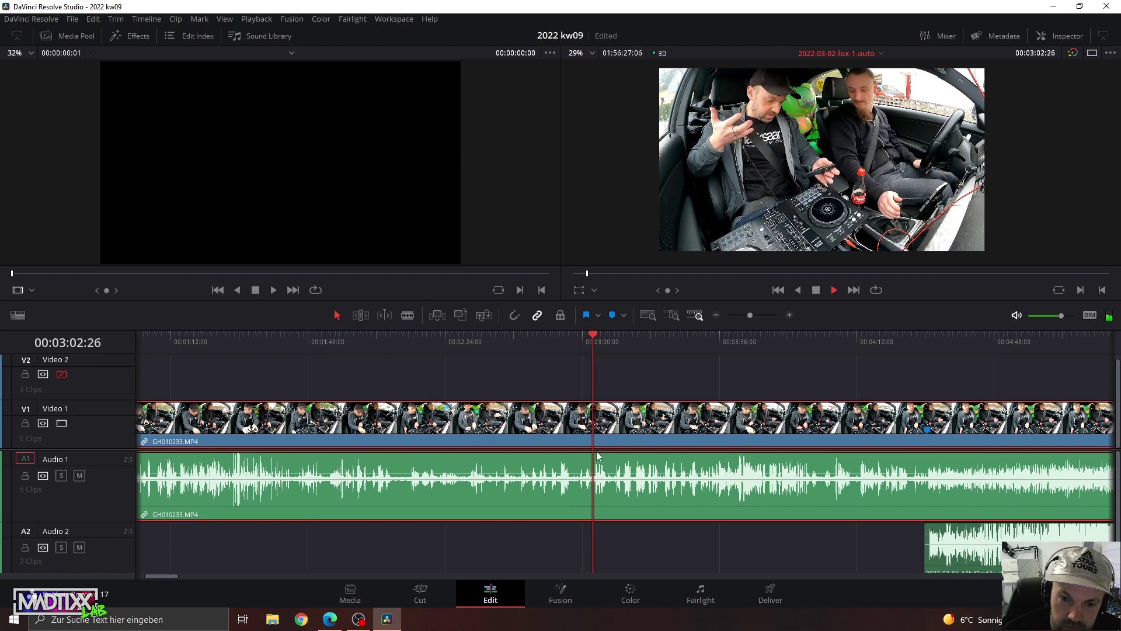
left_click(587, 338)
key("b")
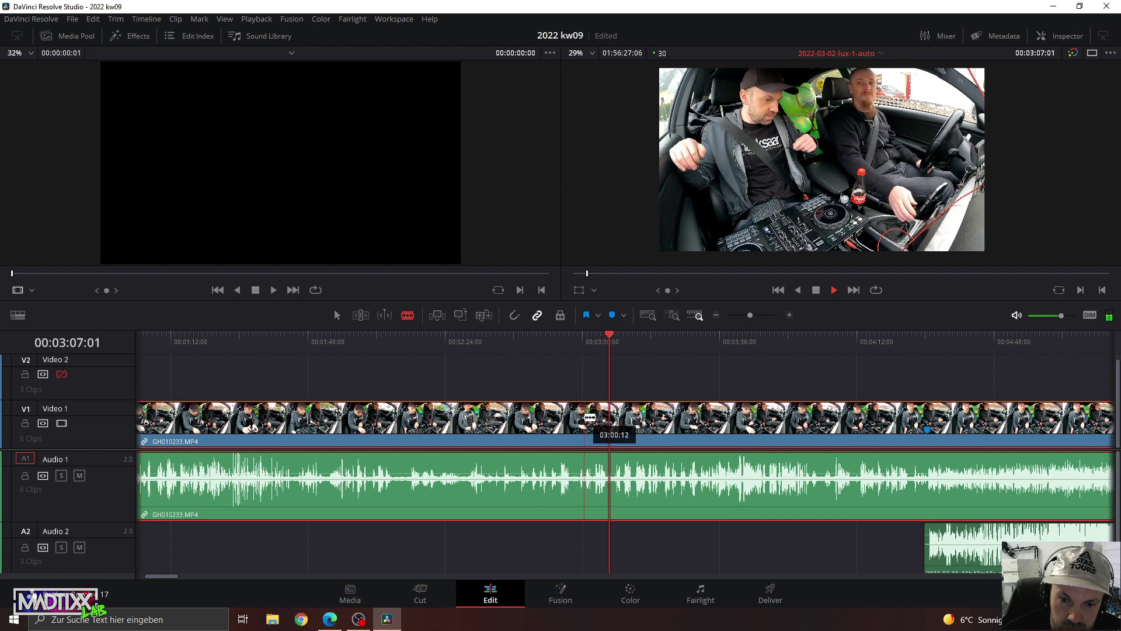
Split GH010233 at about 3:00, check the cut, and ripple-delete the first piece.
left_click(582, 417)
key("a")
left_click(586, 336)
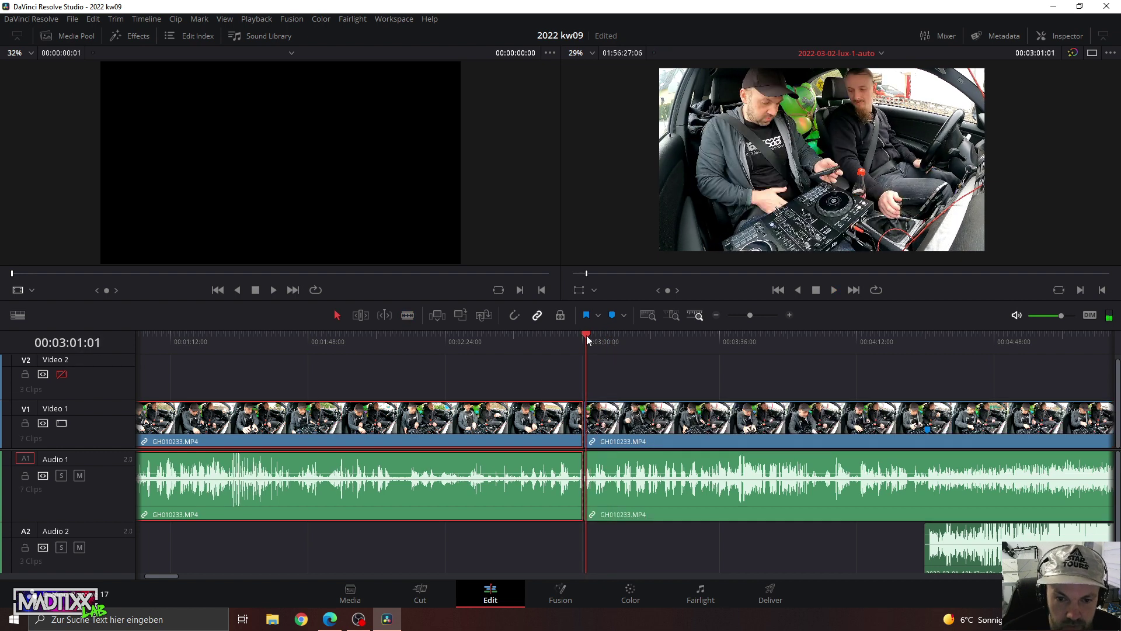
left_click_drag(585, 337, 583, 338)
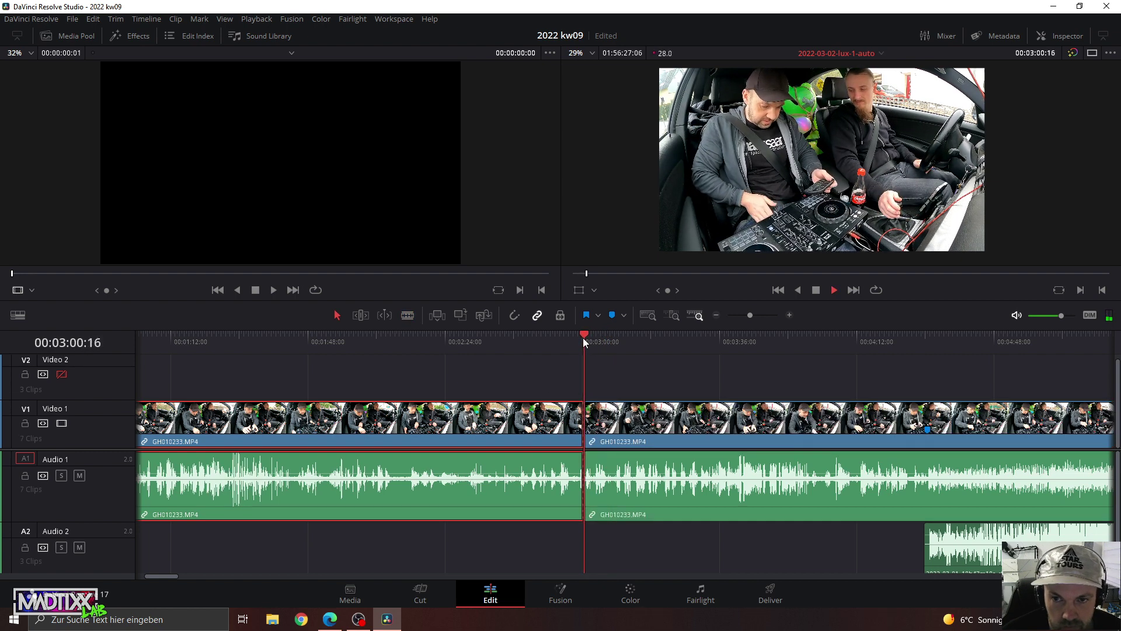
key("space")
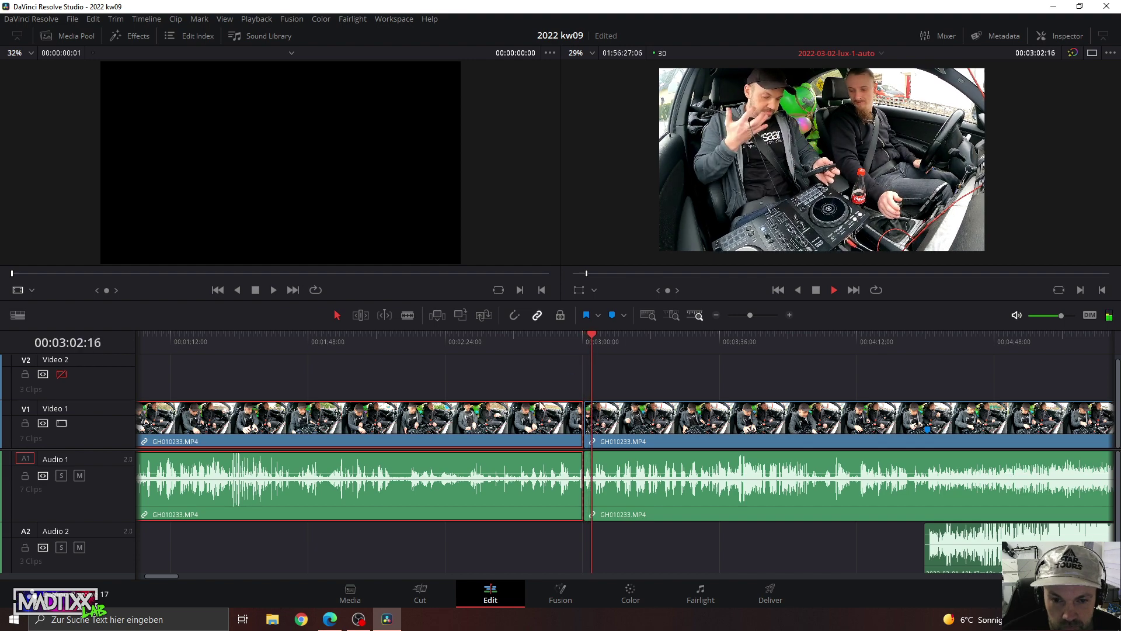
key("space")
key("Delete")
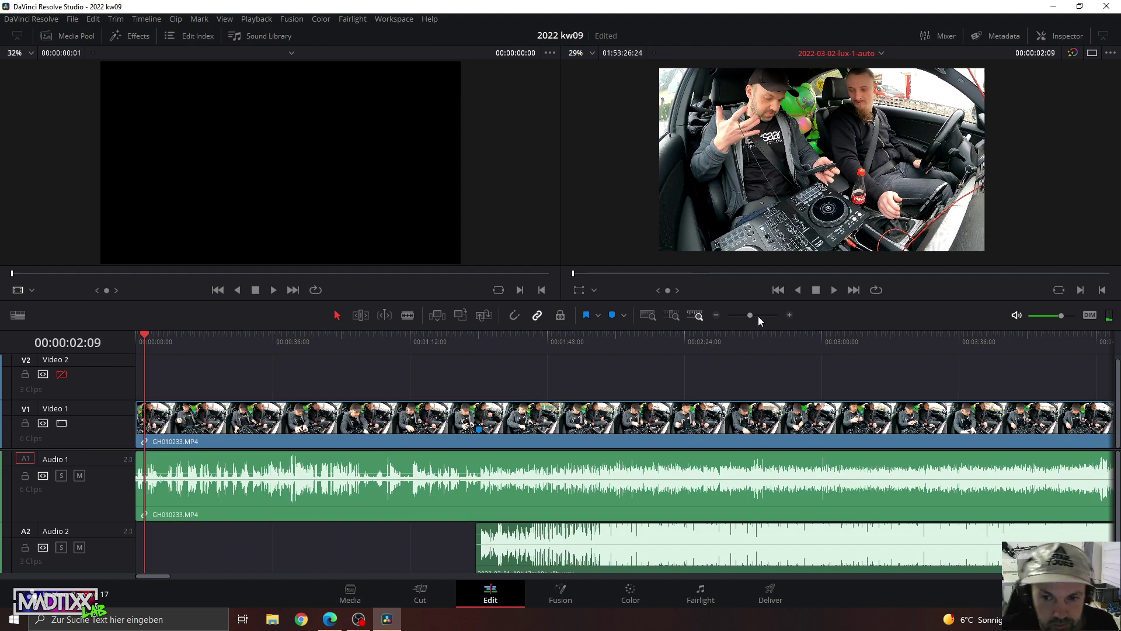
Trim 2 seconds 8 frames off the clip's start and close the resulting gap.
left_click(758, 315)
key("Home")
key("space")
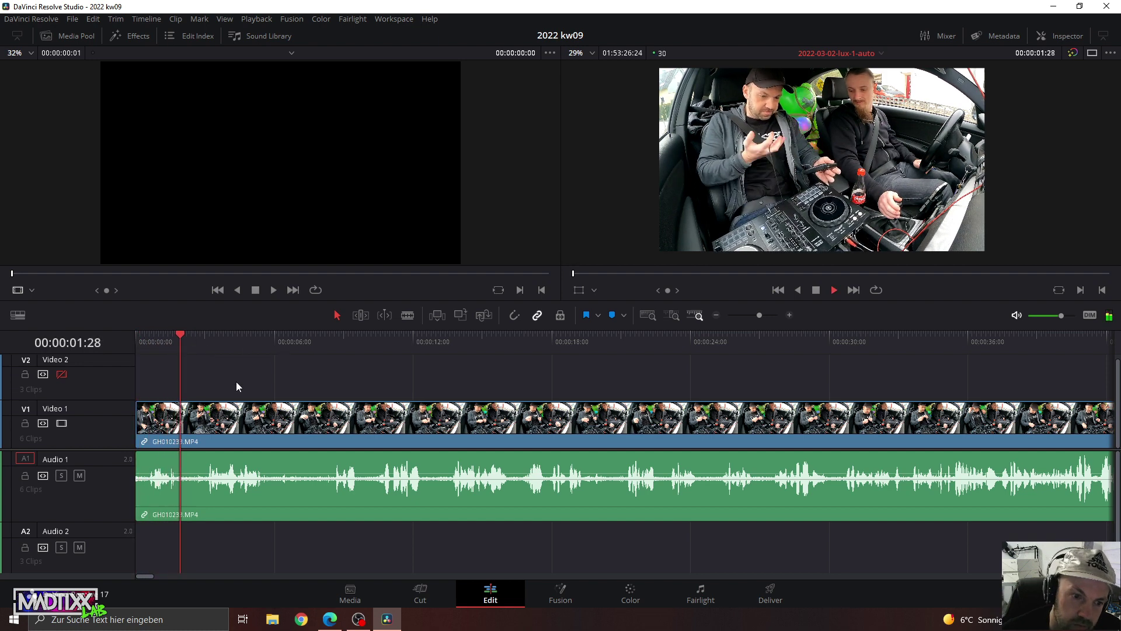
key("space")
left_click_drag(143, 415, 195, 418)
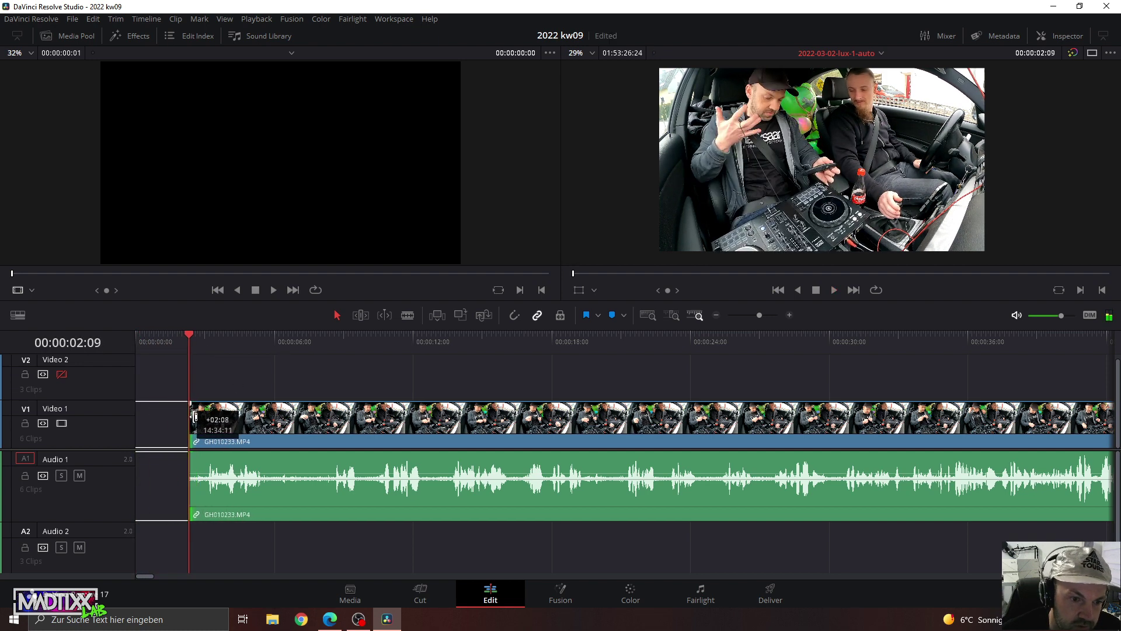
left_click(173, 429)
key("Delete")
Replay the timeline from the start and select the GoPro clip with its audio.
key("Home")
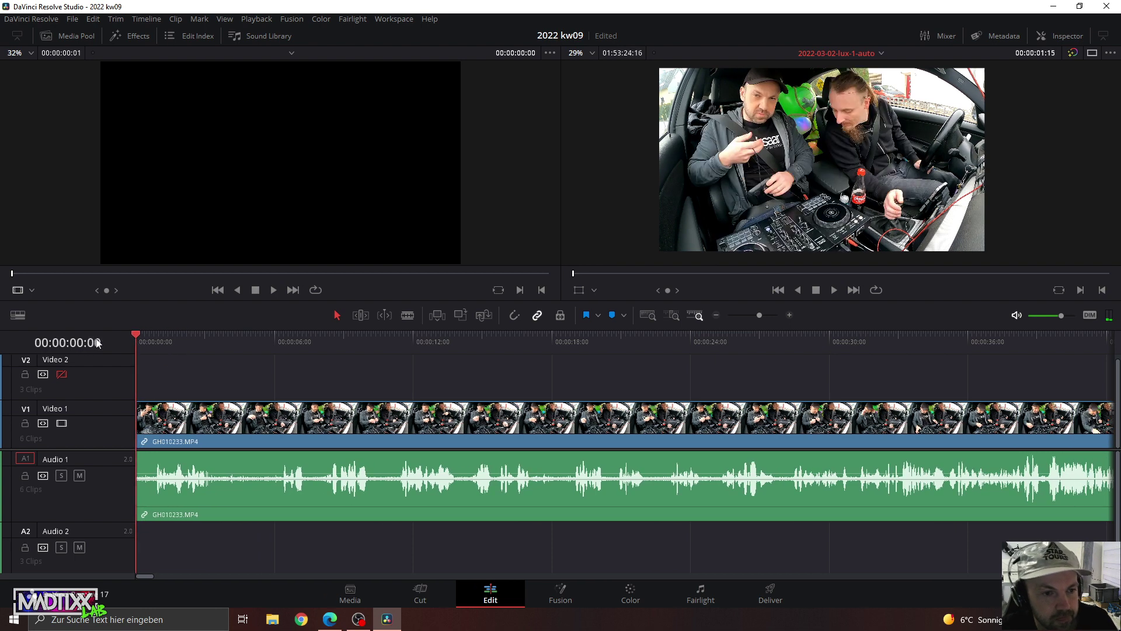
key("space")
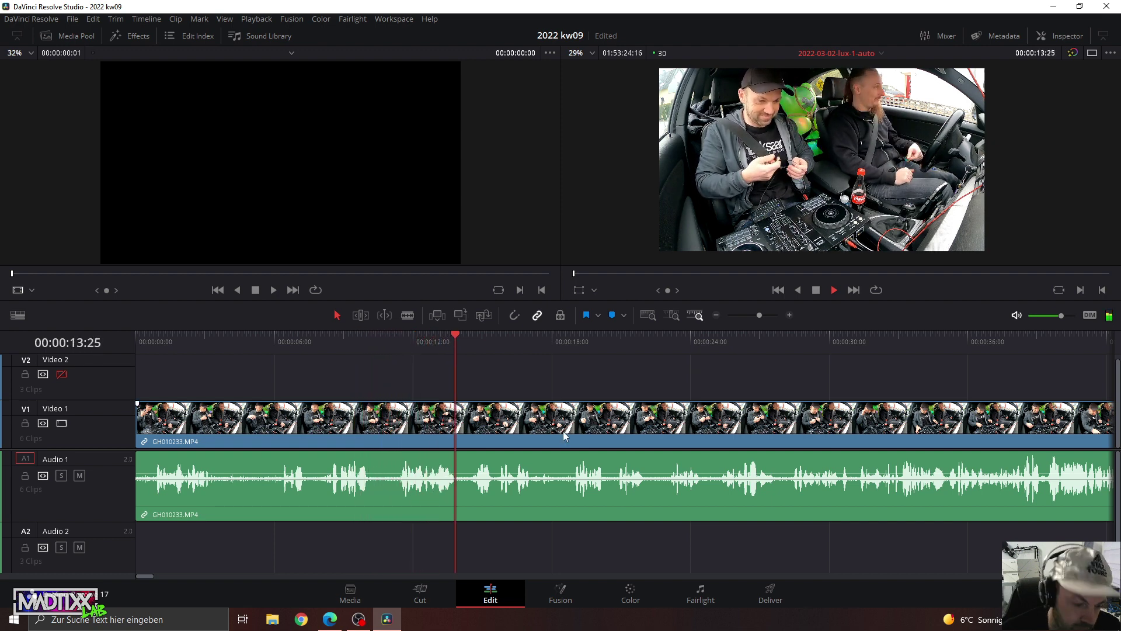
left_click(588, 435)
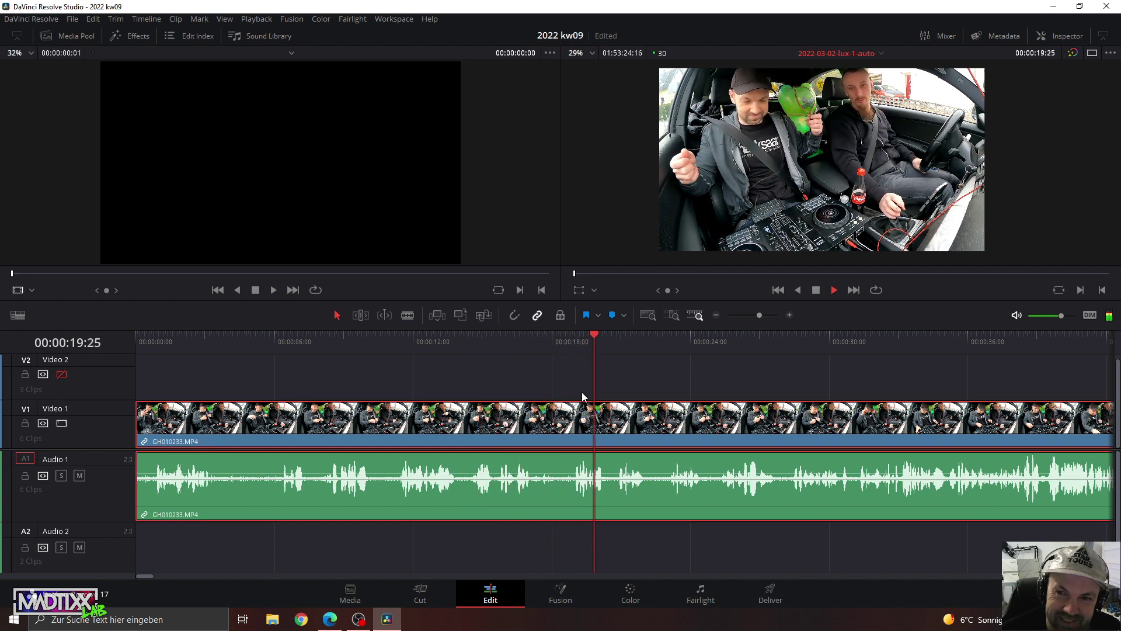
Rescale the timeline, scrub the clip from about 0:41 to 1:26, and switch to the Blade tool.
left_click_drag(758, 315, 757, 314)
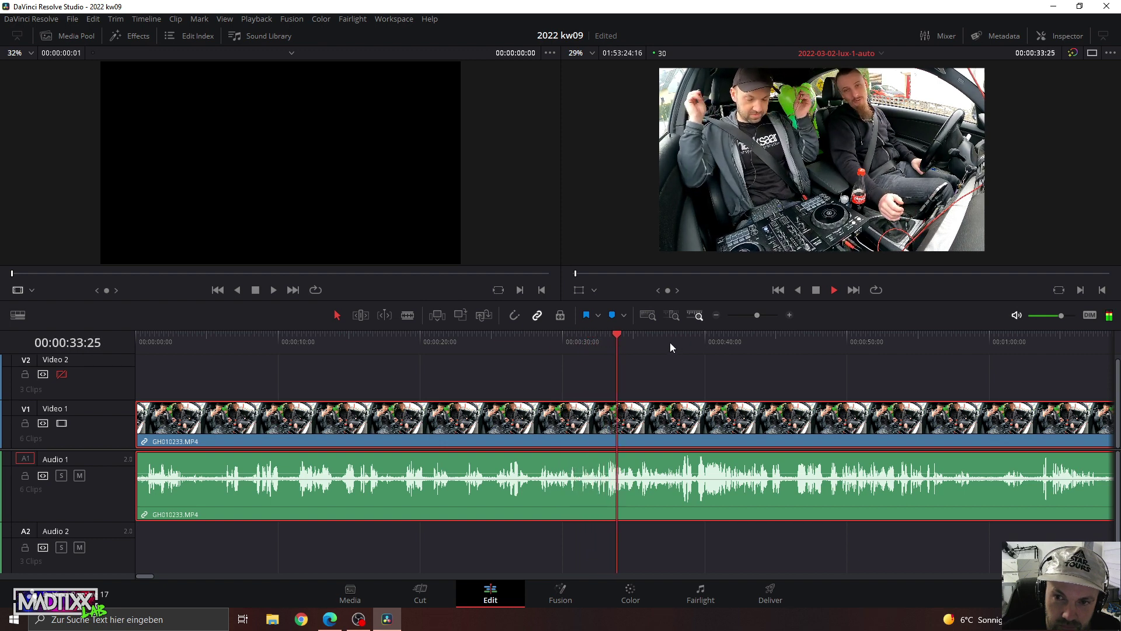
left_click(729, 342)
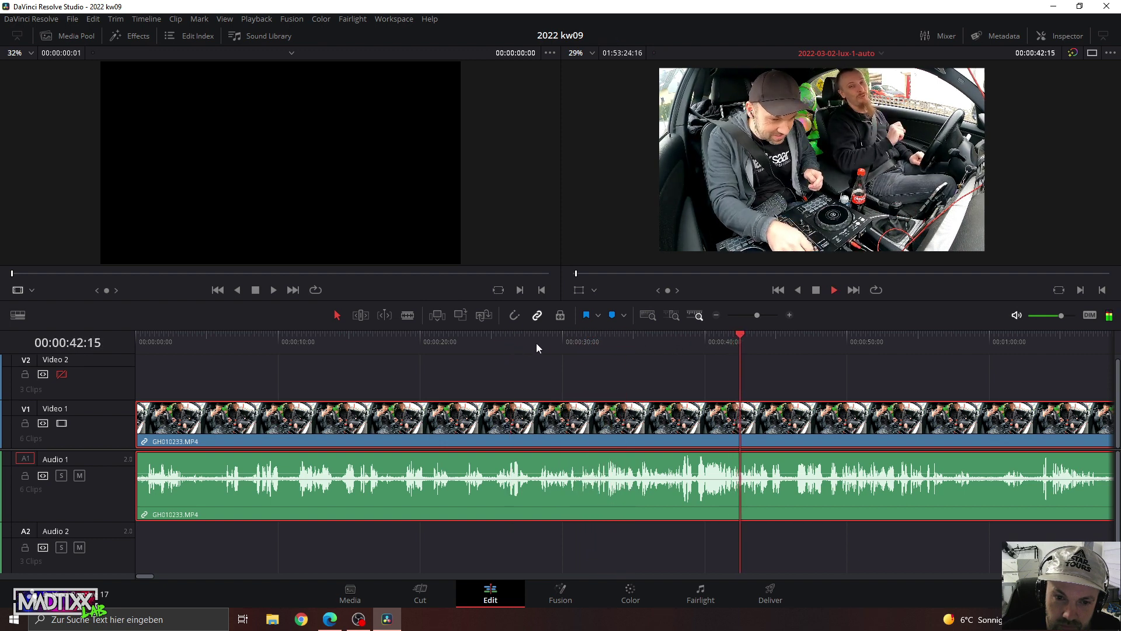
left_click(867, 334)
left_click_drag(757, 315, 755, 315)
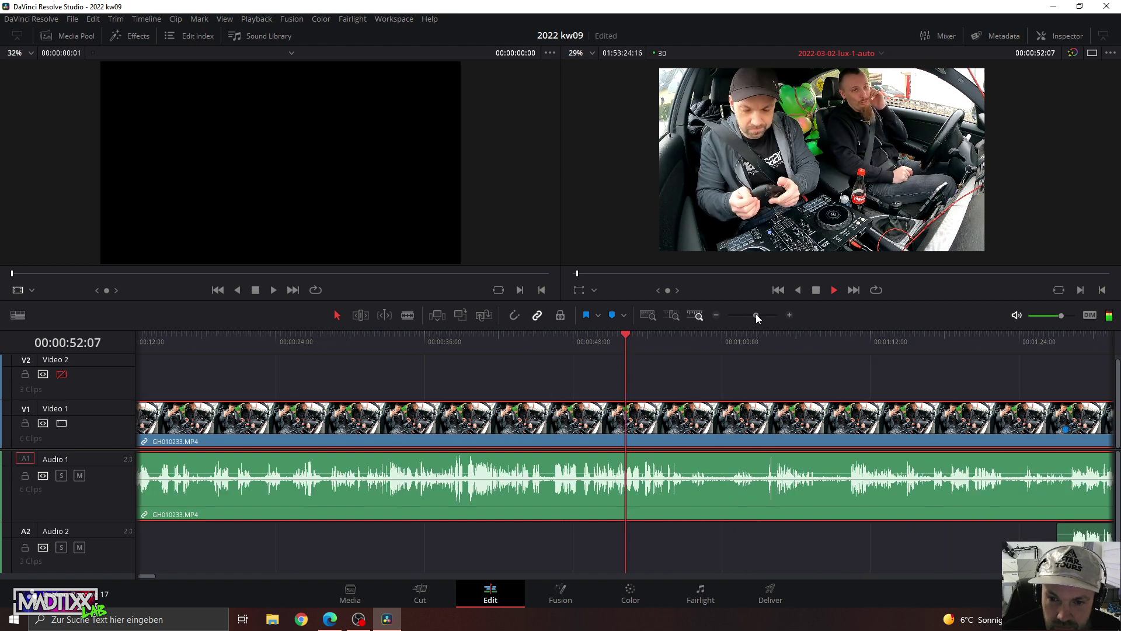
left_click(706, 349)
left_click(756, 341)
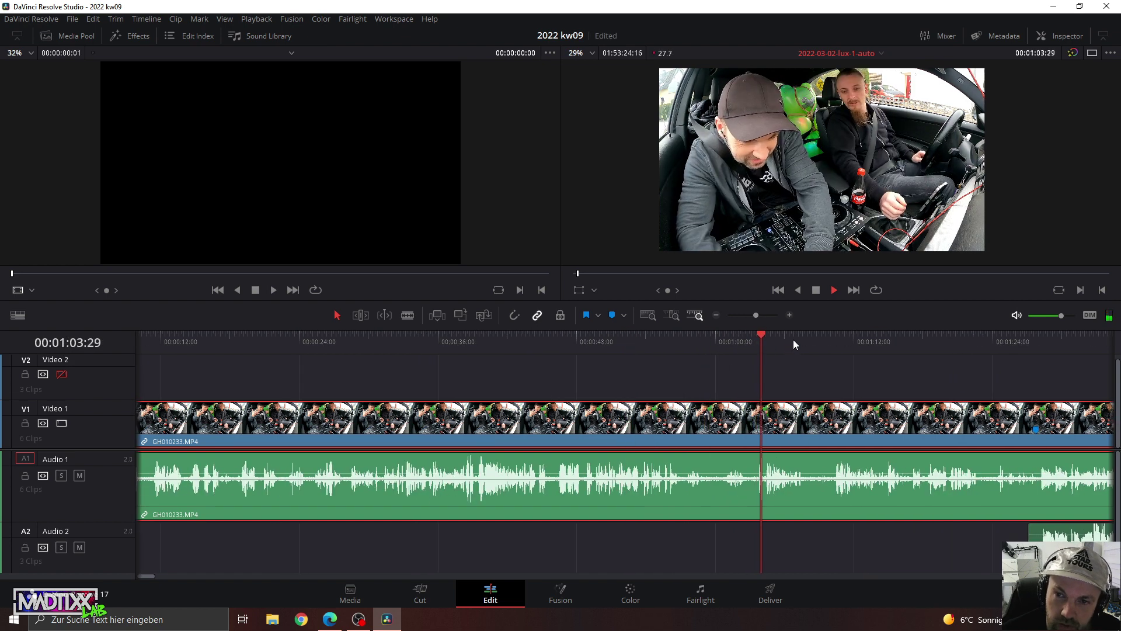
left_click(860, 335)
left_click(941, 335)
left_click(1014, 340)
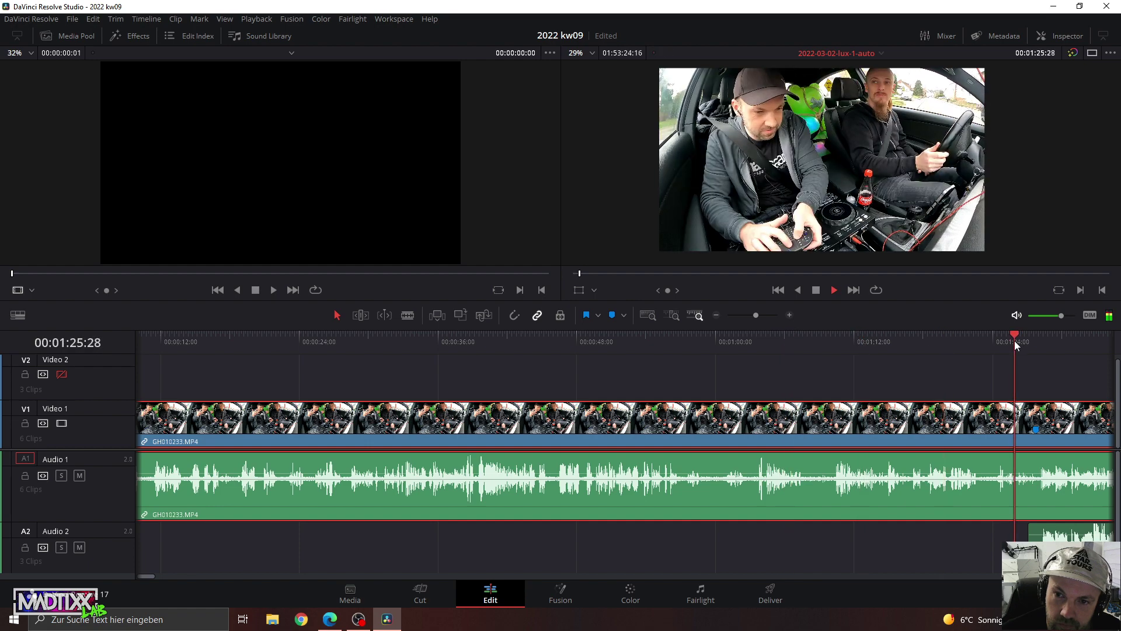
left_click(262, 349)
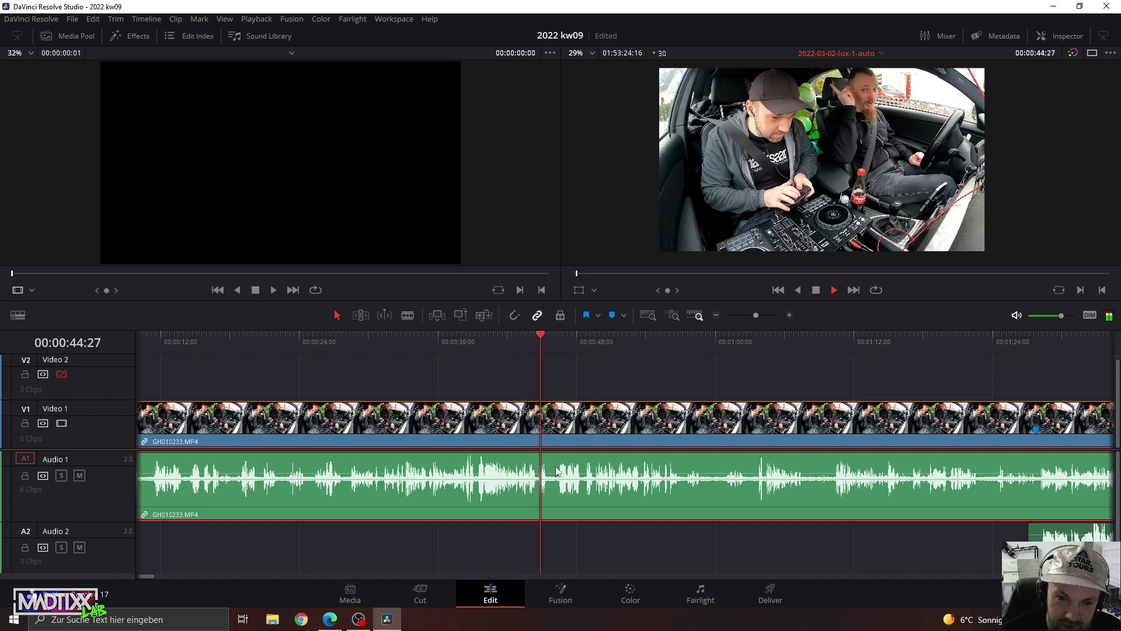
key("b")
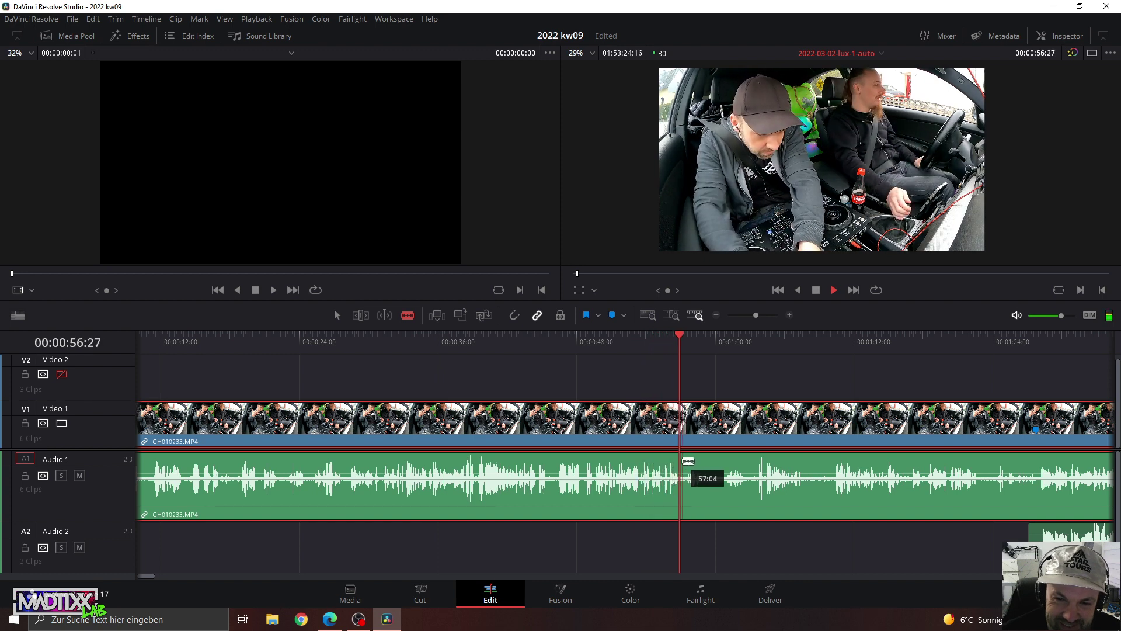
left_click(688, 462)
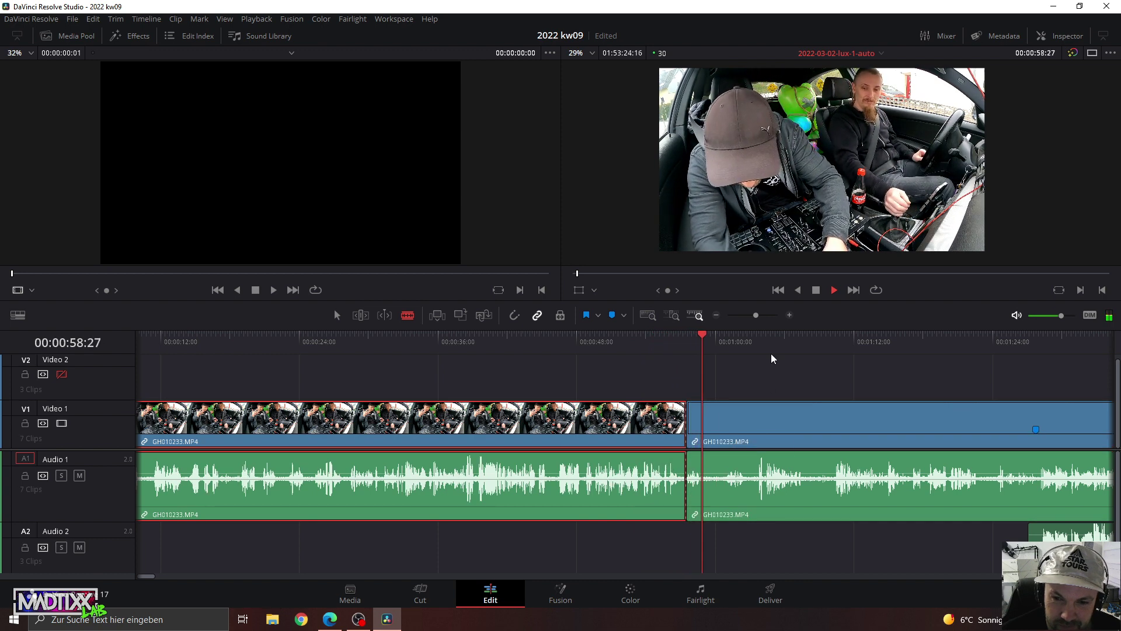
left_click(807, 345)
left_click(877, 345)
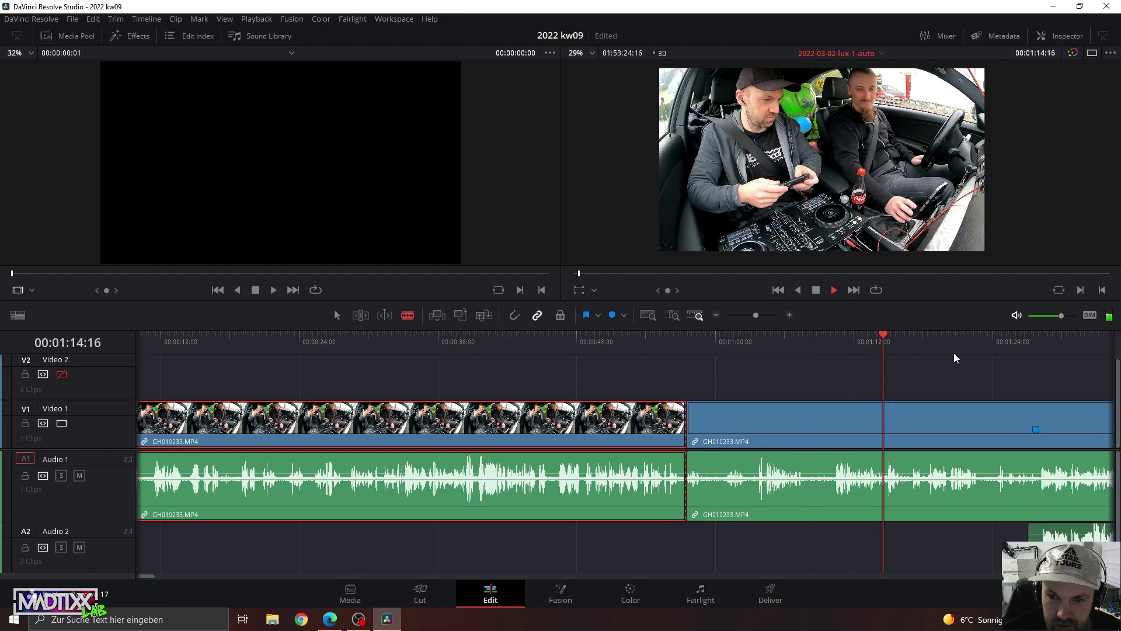
left_click(972, 347)
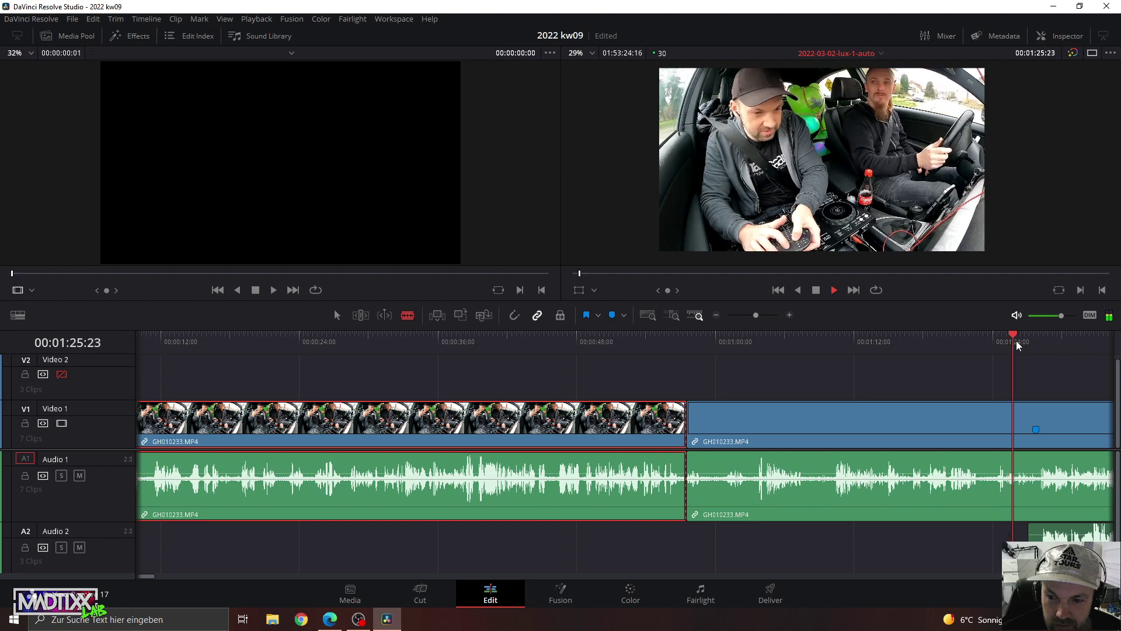
left_click_drag(755, 314, 753, 314)
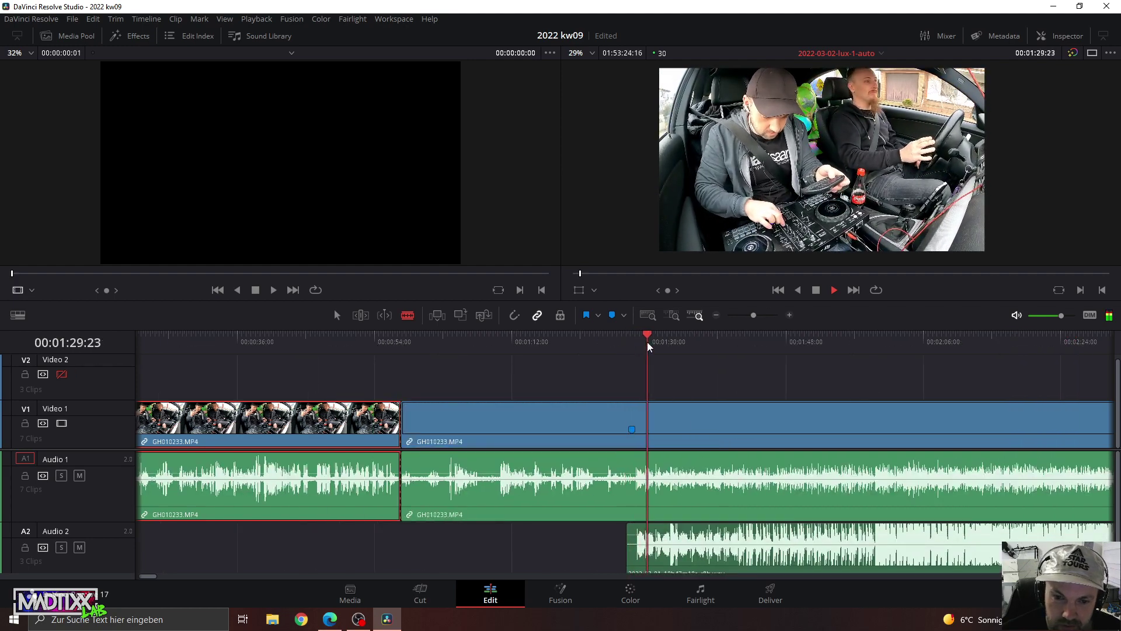
left_click(704, 341)
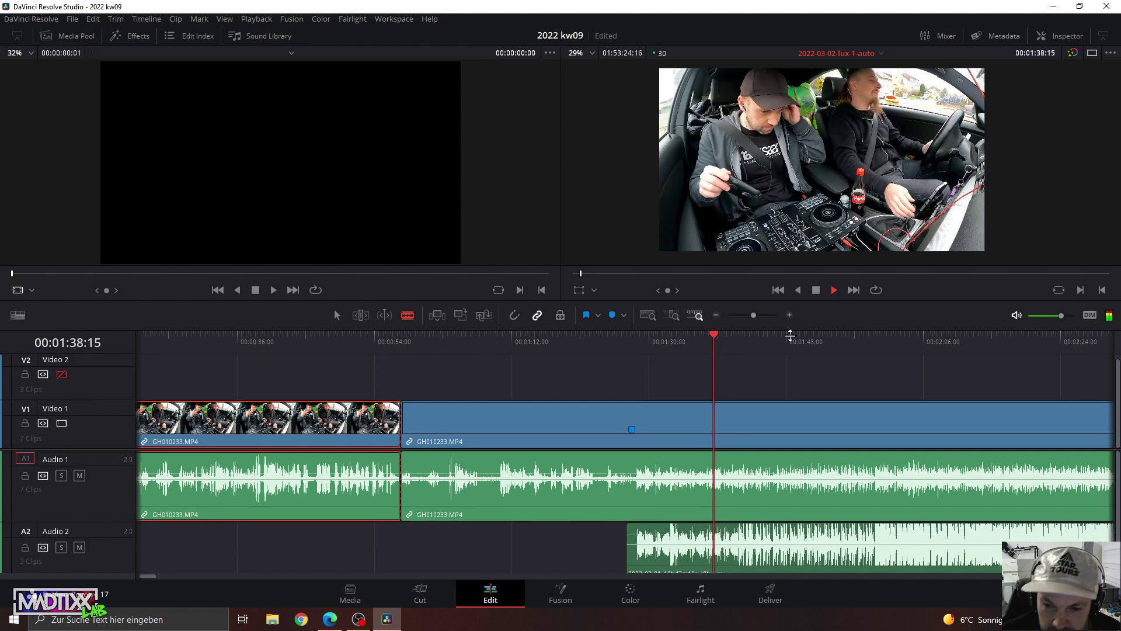
left_click(837, 342)
left_click(853, 334)
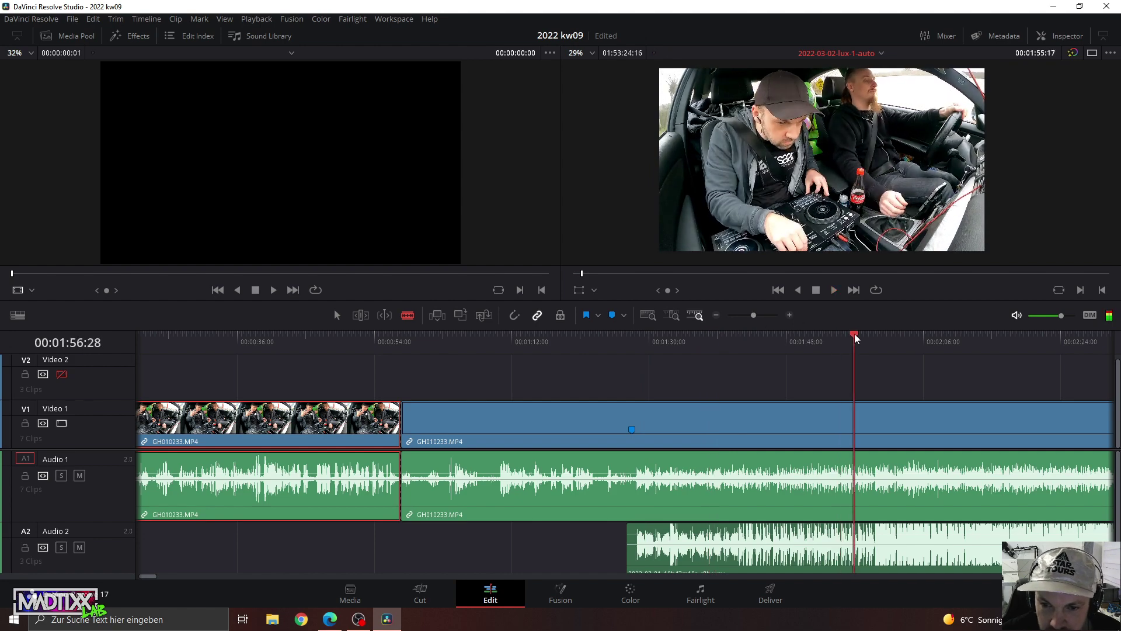
left_click(757, 314)
left_click_drag(758, 315, 746, 315)
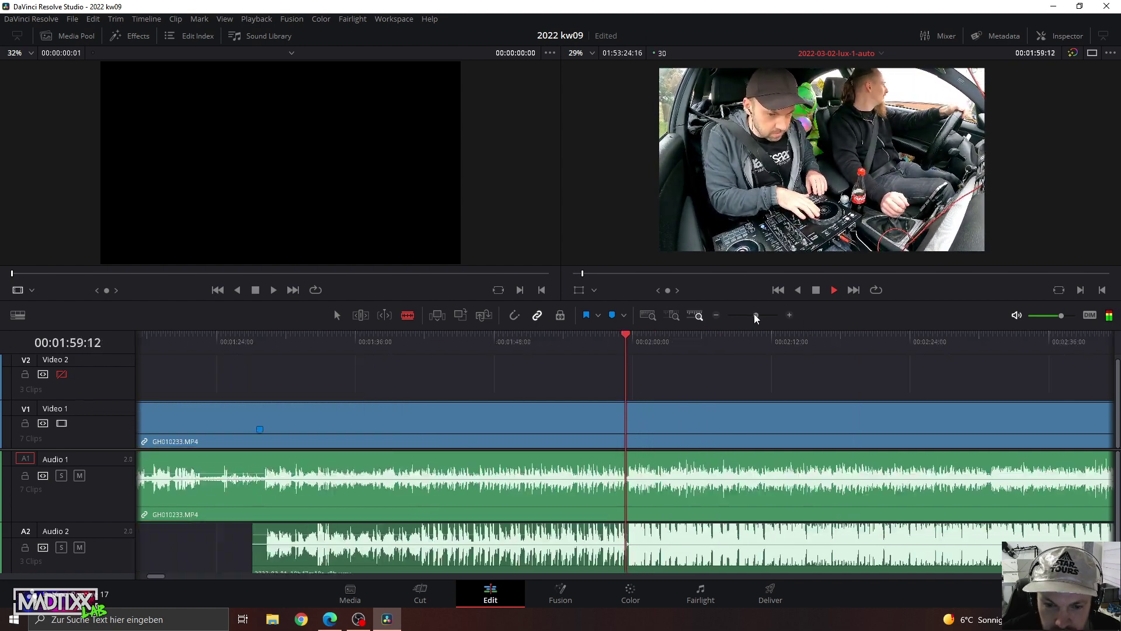
left_click(579, 336)
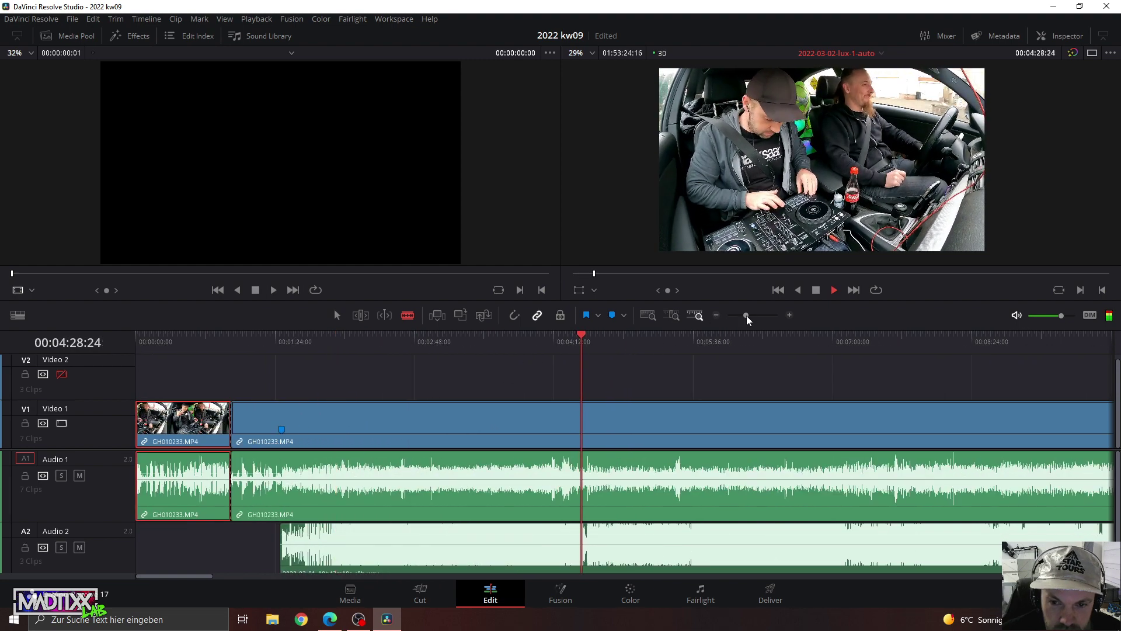
left_click_drag(746, 315, 750, 316)
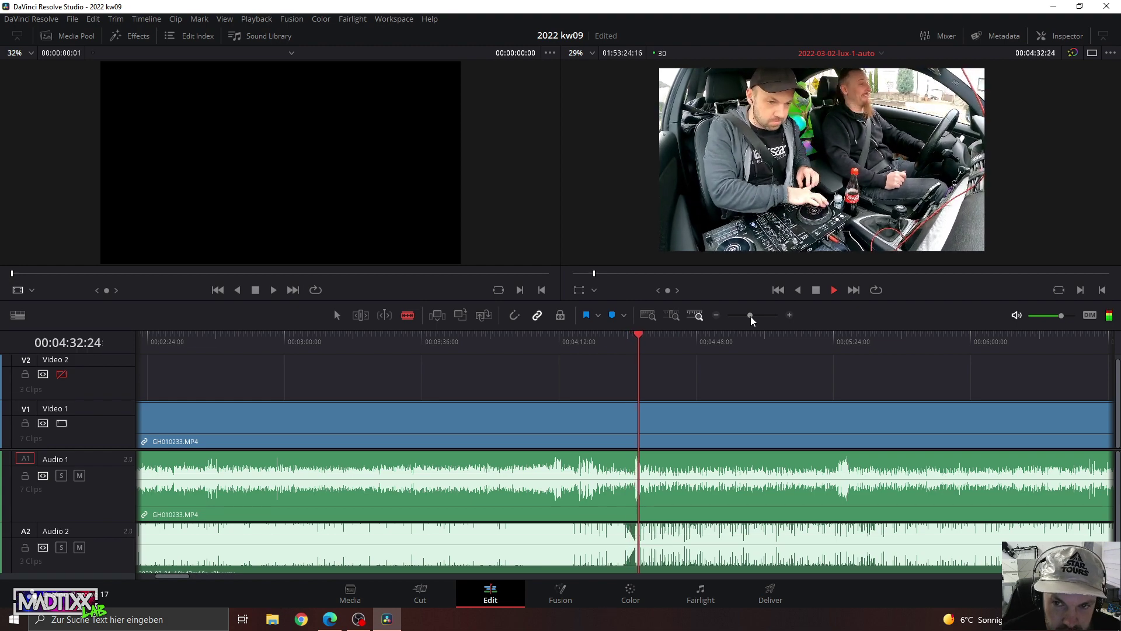
left_click(630, 335)
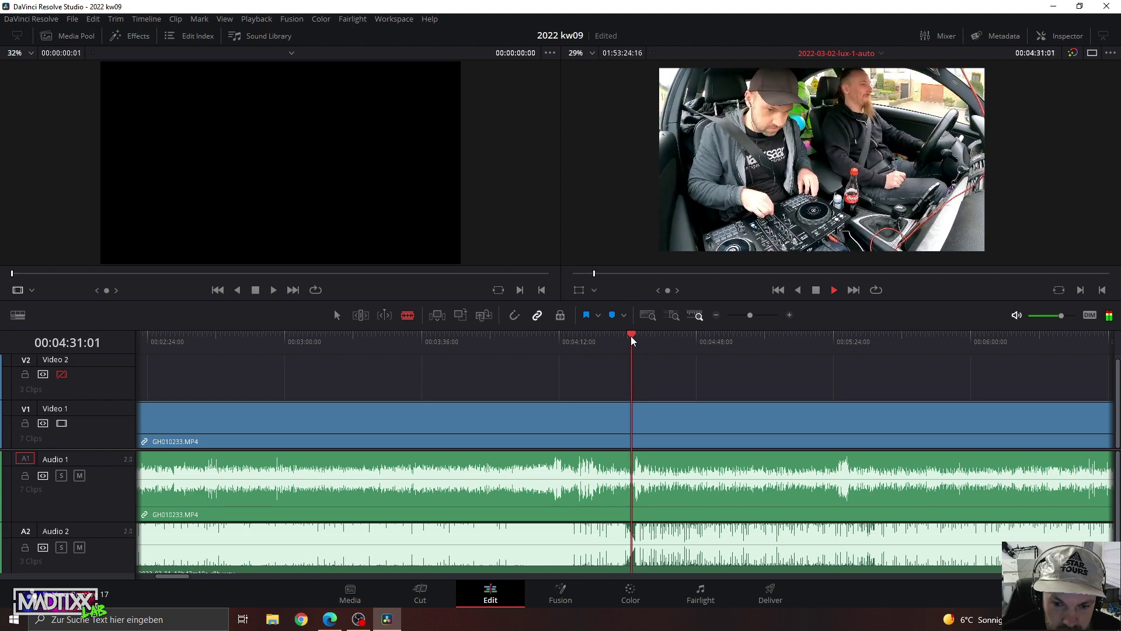
key("space")
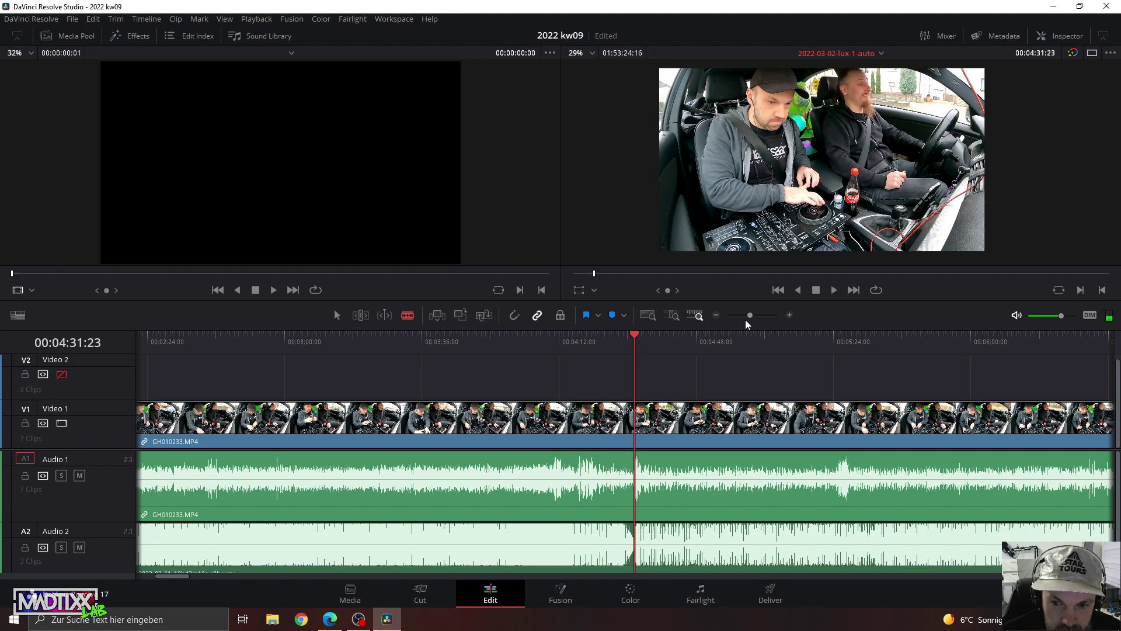
left_click_drag(749, 315, 759, 315)
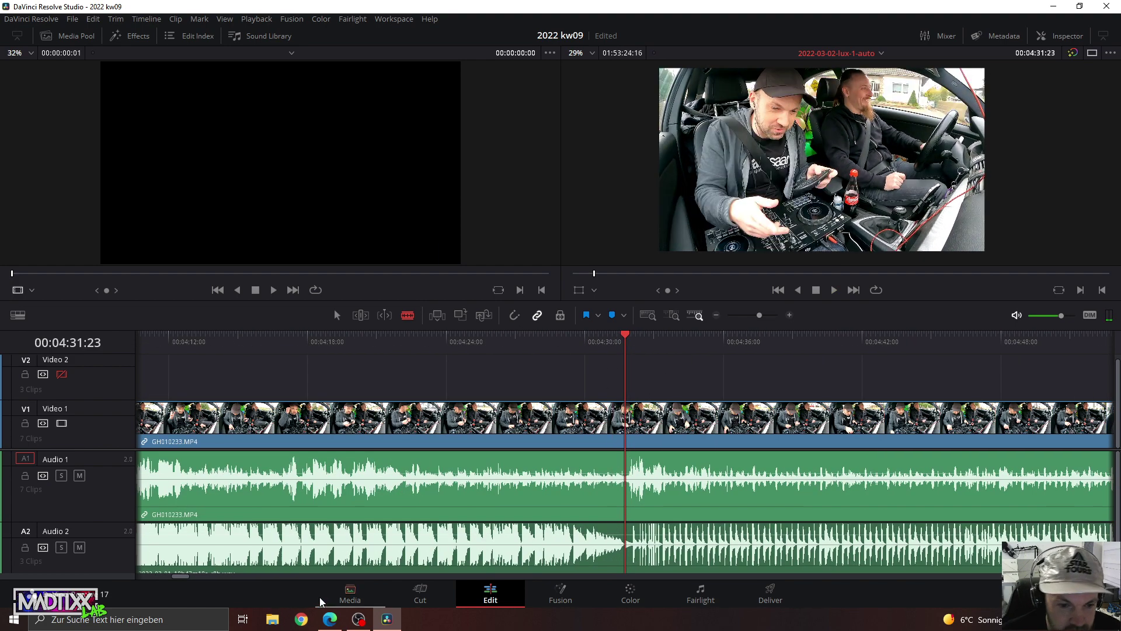
Duplicate the 2022-03-02-lux-1-auto timeline as '2022-03-02-lux-1-auto backup' and reopen the original.
left_click(351, 593)
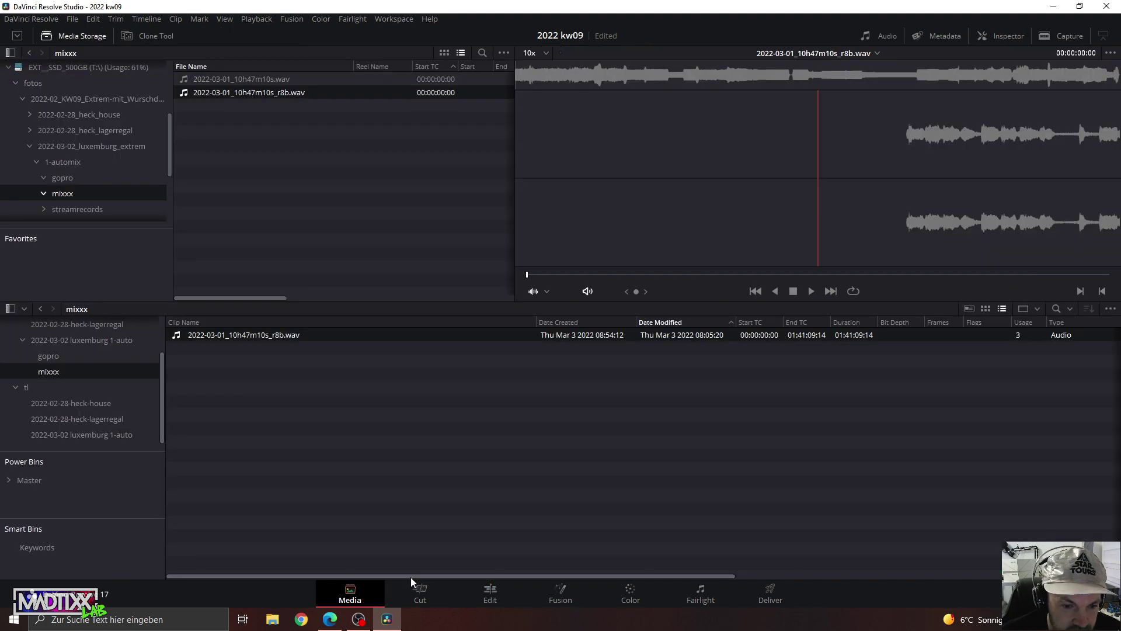
left_click(65, 433)
right_click(225, 335)
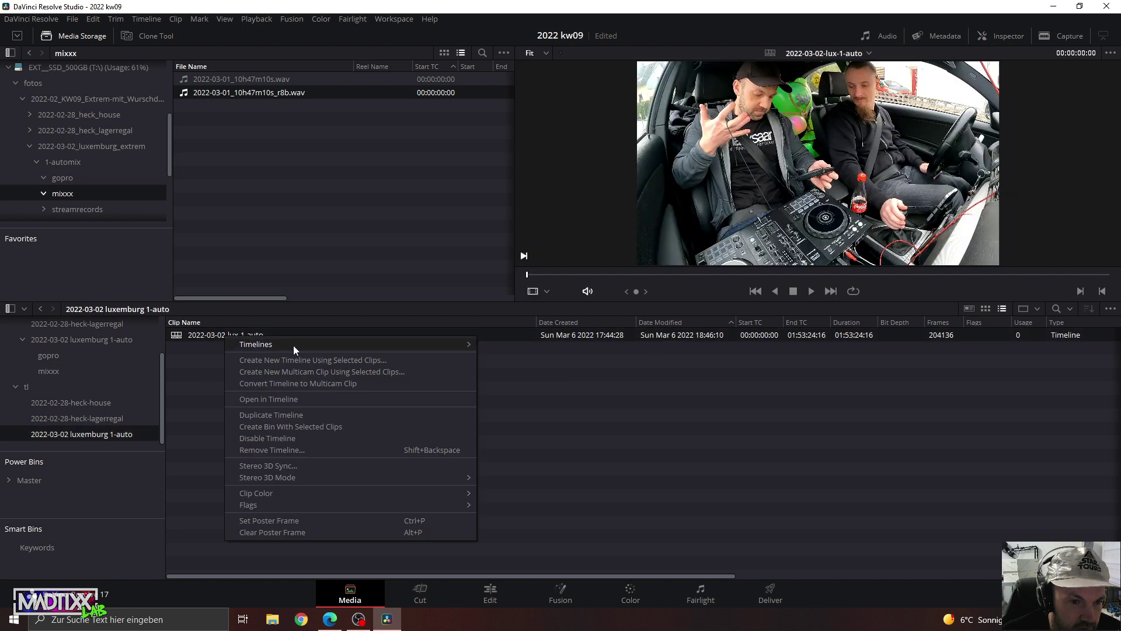
left_click(297, 414)
left_click(246, 347)
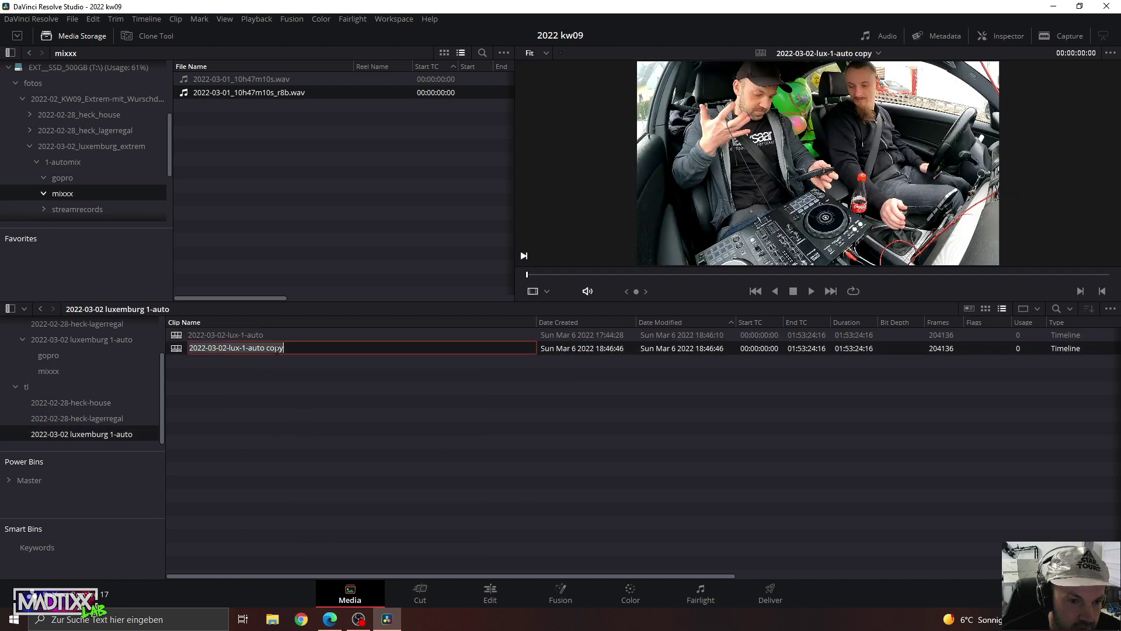
left_click(267, 348)
type("backup")
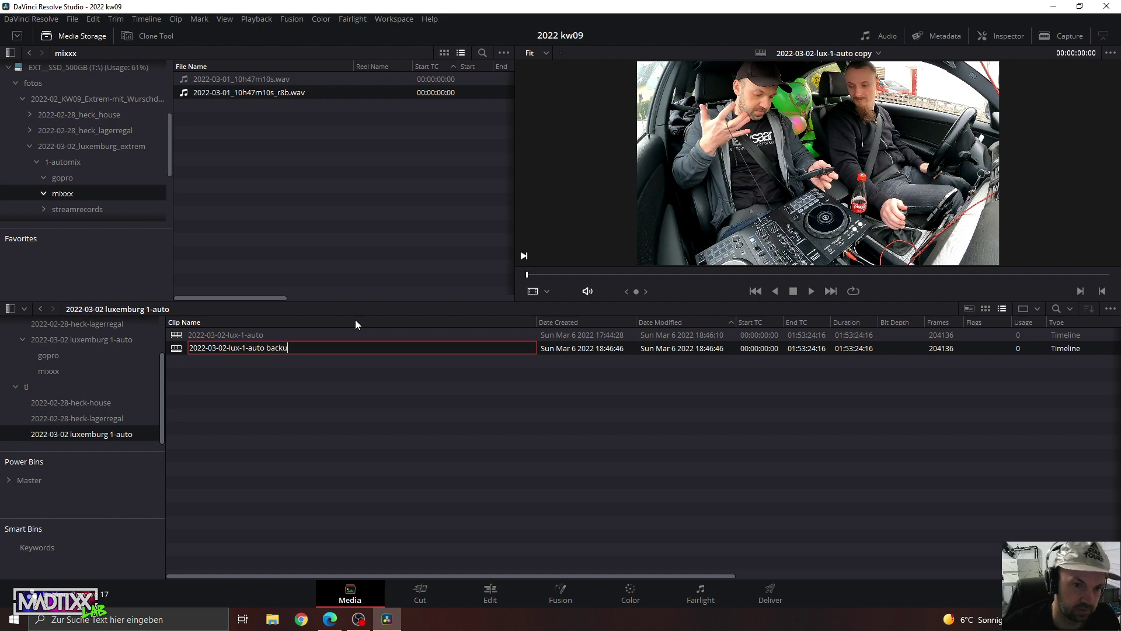
key("Return")
double_click(350, 335)
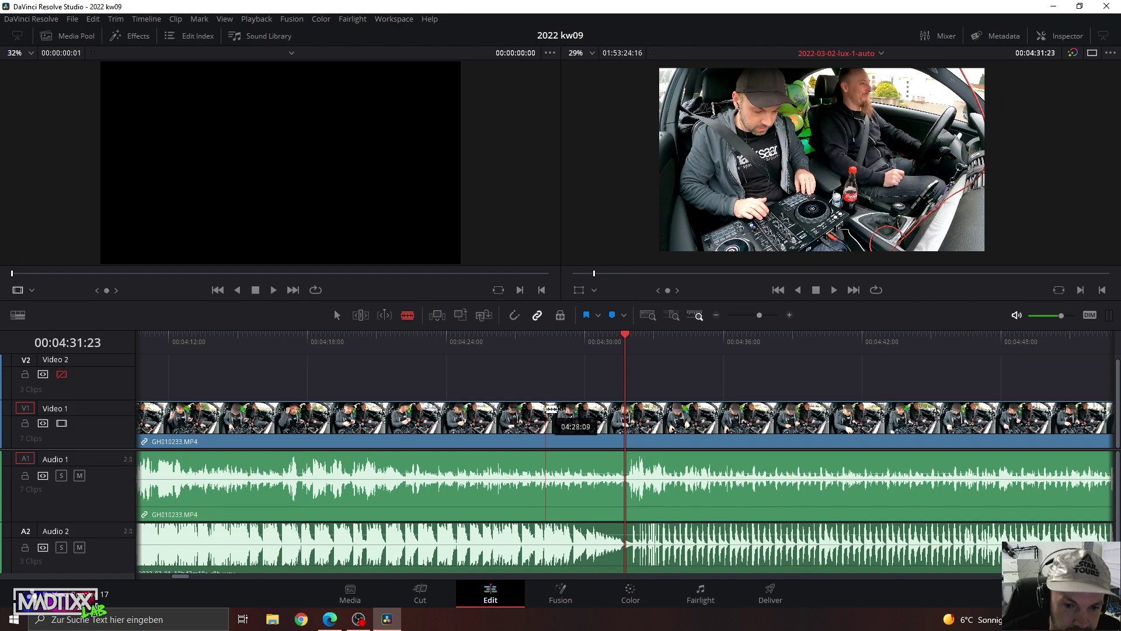
Replay the passage around 04:31–04:32 and park the playhead at the sync point 04:32:01.
left_click_drag(623, 332, 530, 346)
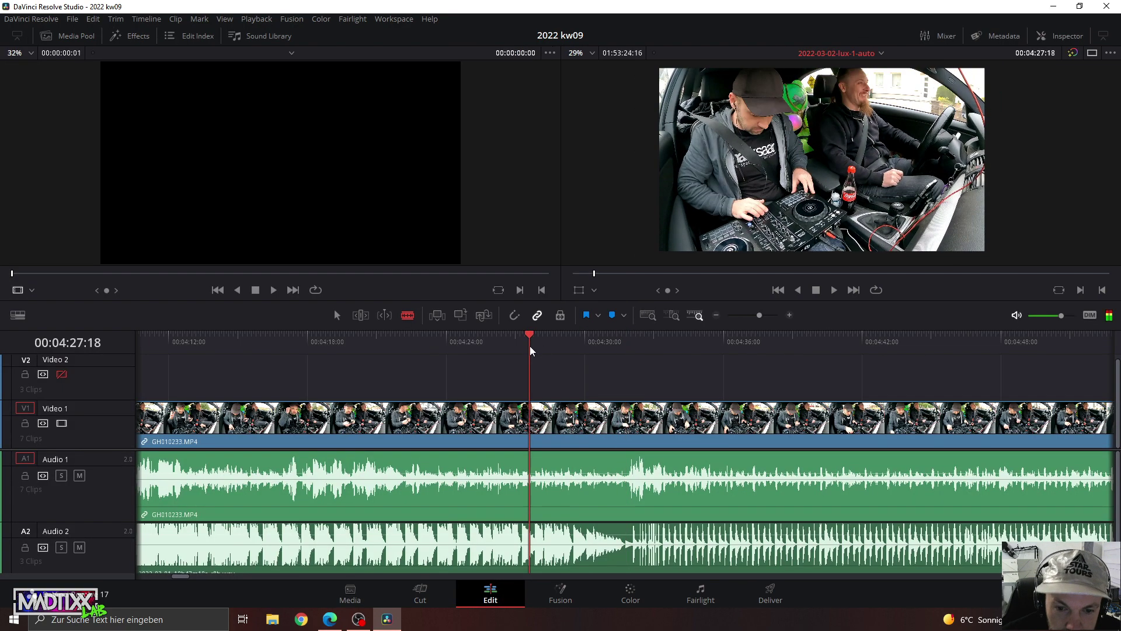
key("space")
left_click(608, 342)
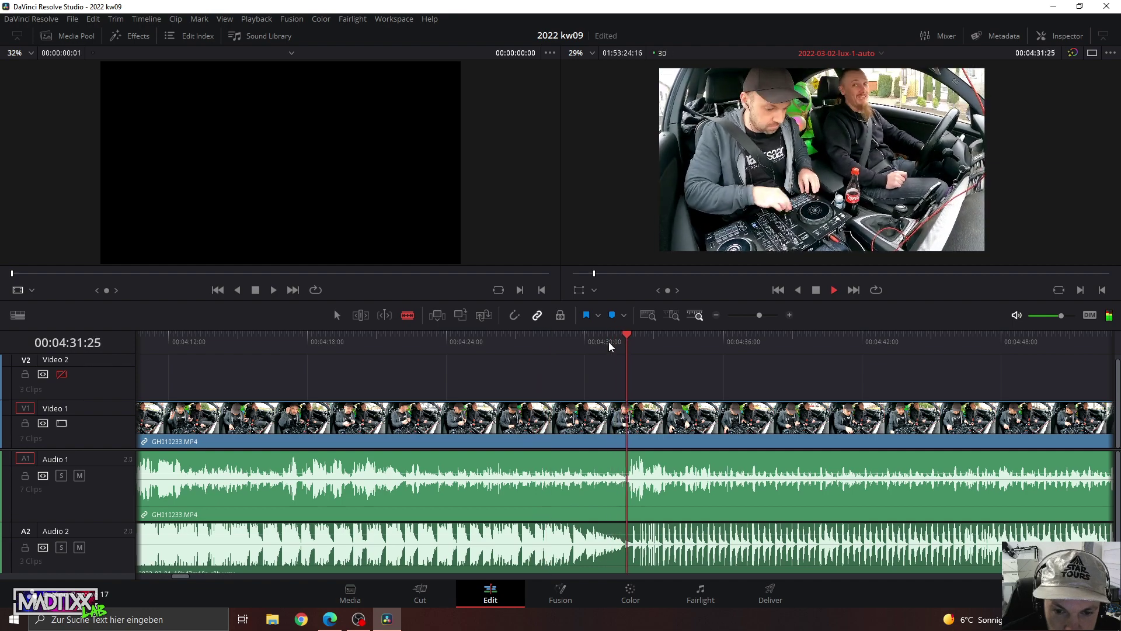
left_click(623, 345)
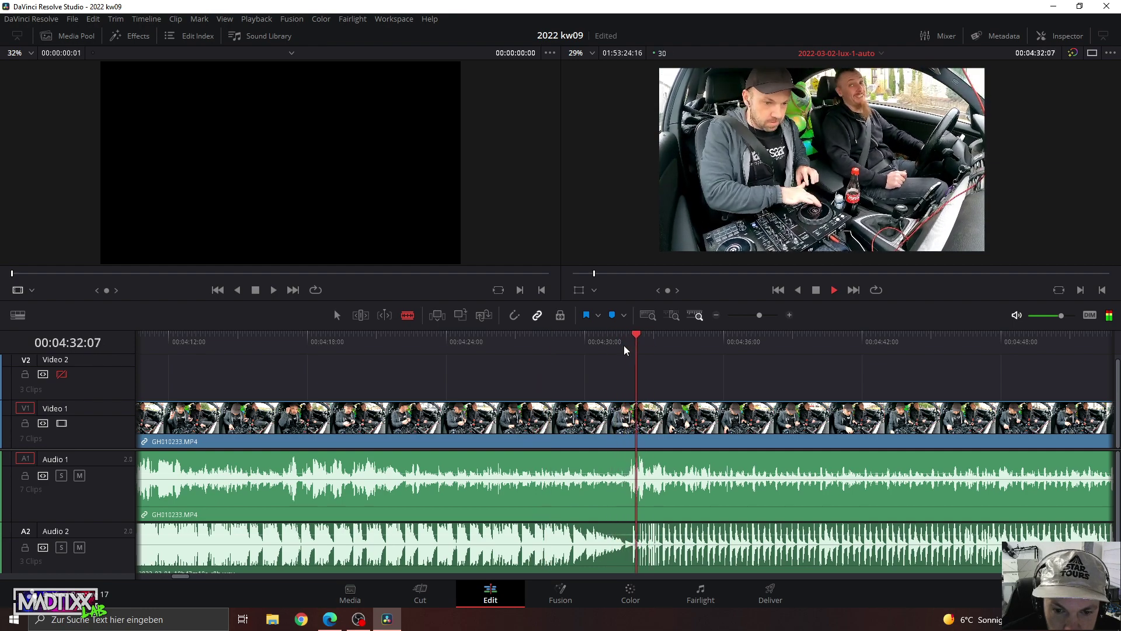
left_click(624, 345)
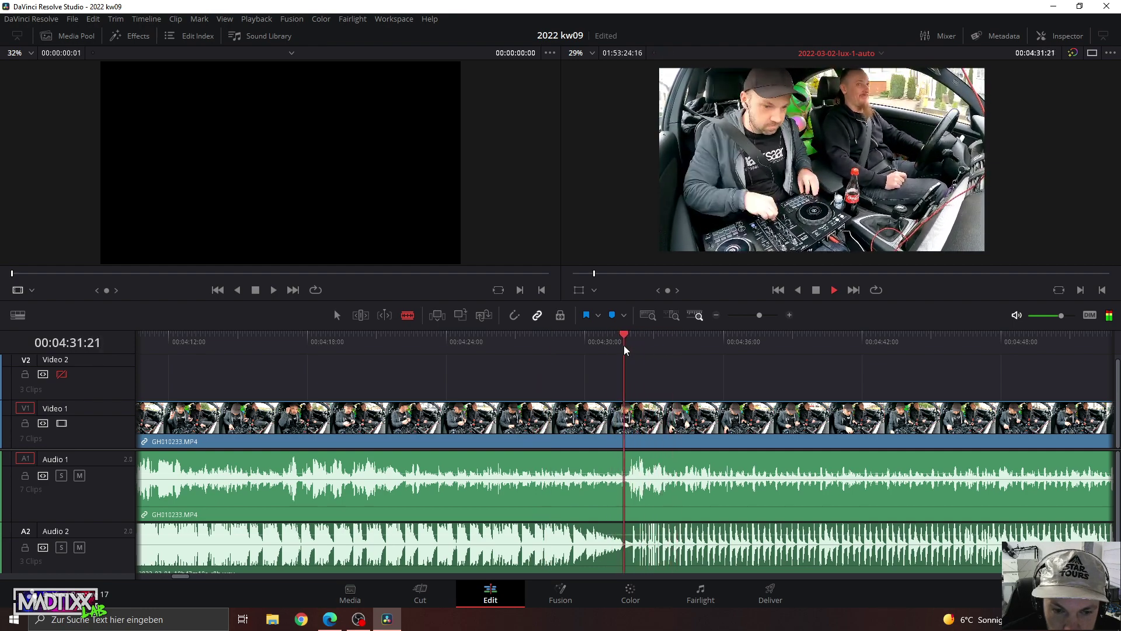
key("space")
left_click(624, 345)
key("space")
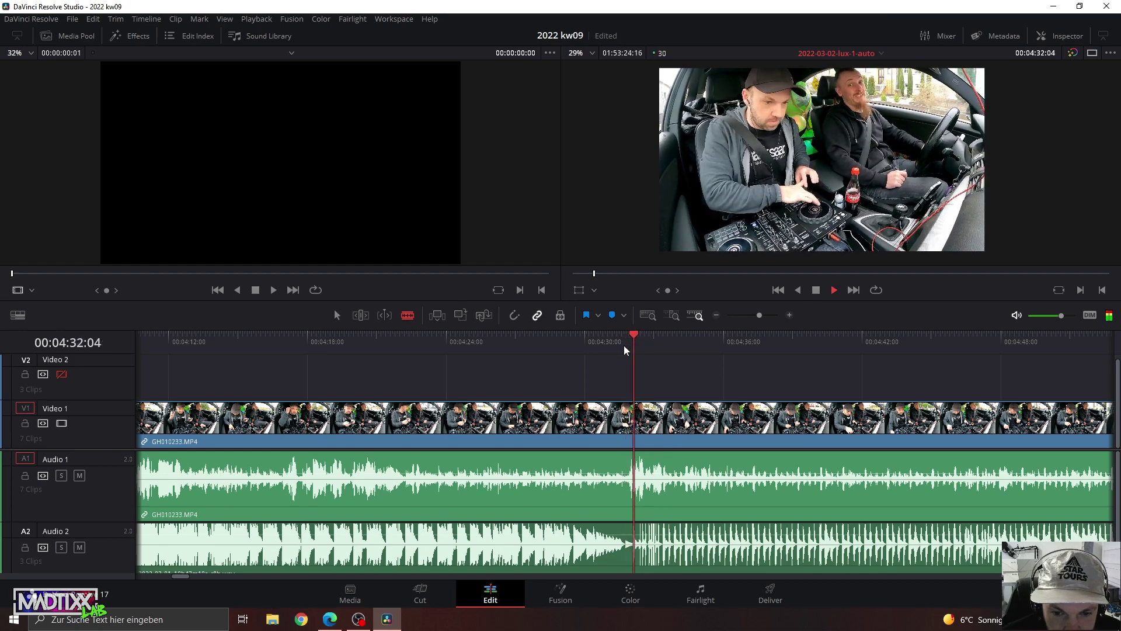
left_click(631, 342)
left_click_drag(632, 344, 632, 349)
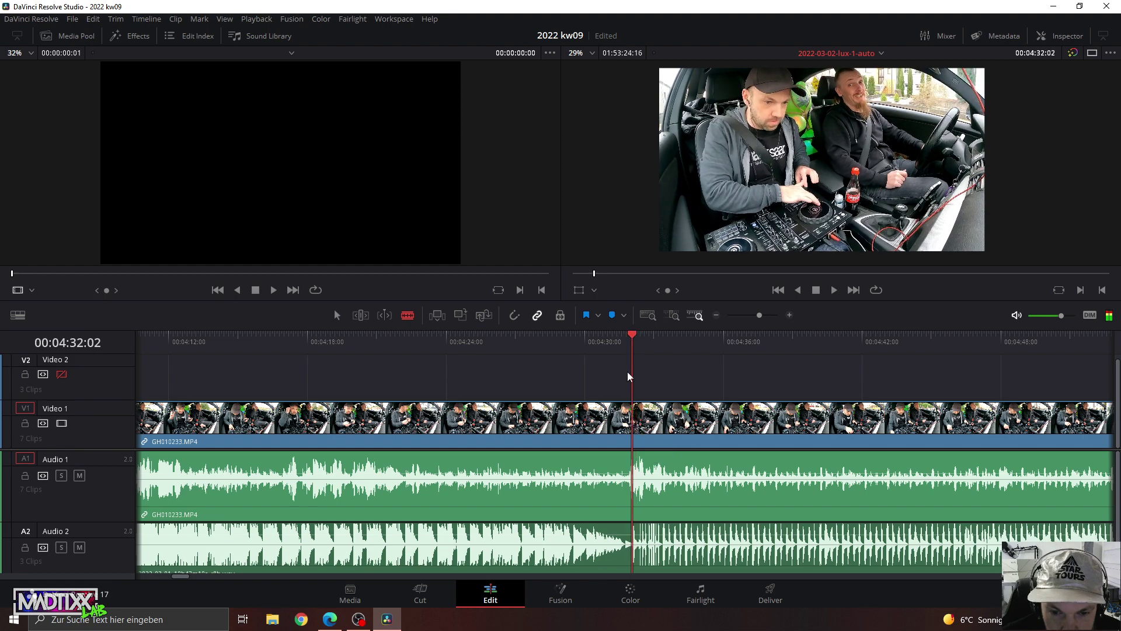
left_click_drag(632, 342, 632, 340)
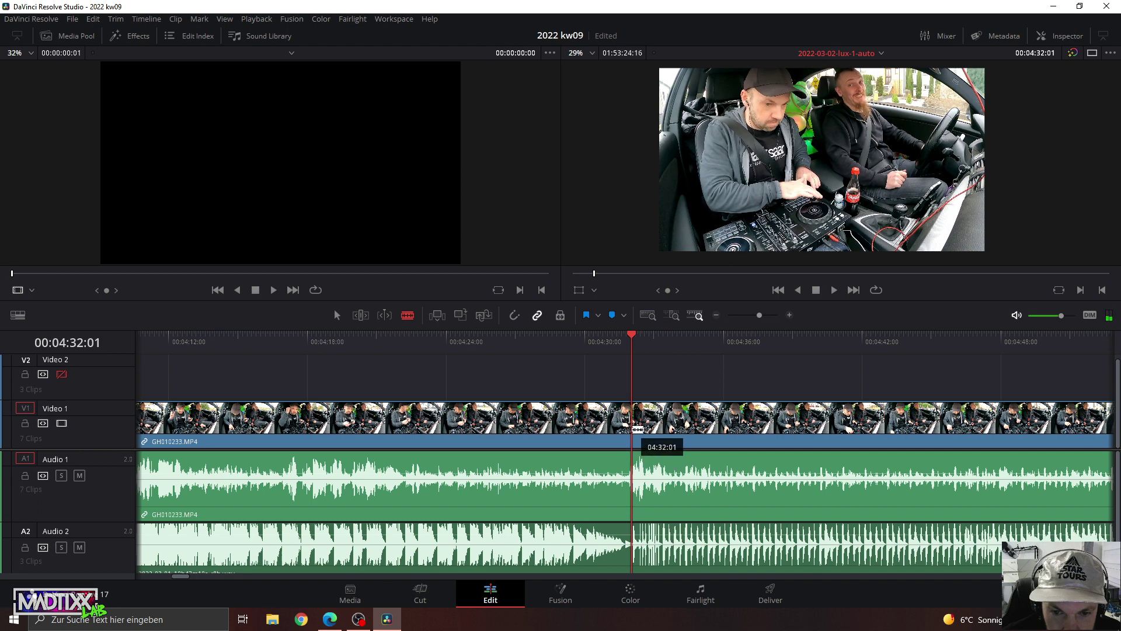
Blade the V1/A1 GoPro clip and the A2 mix audio at 04:32:01.
left_click(637, 432)
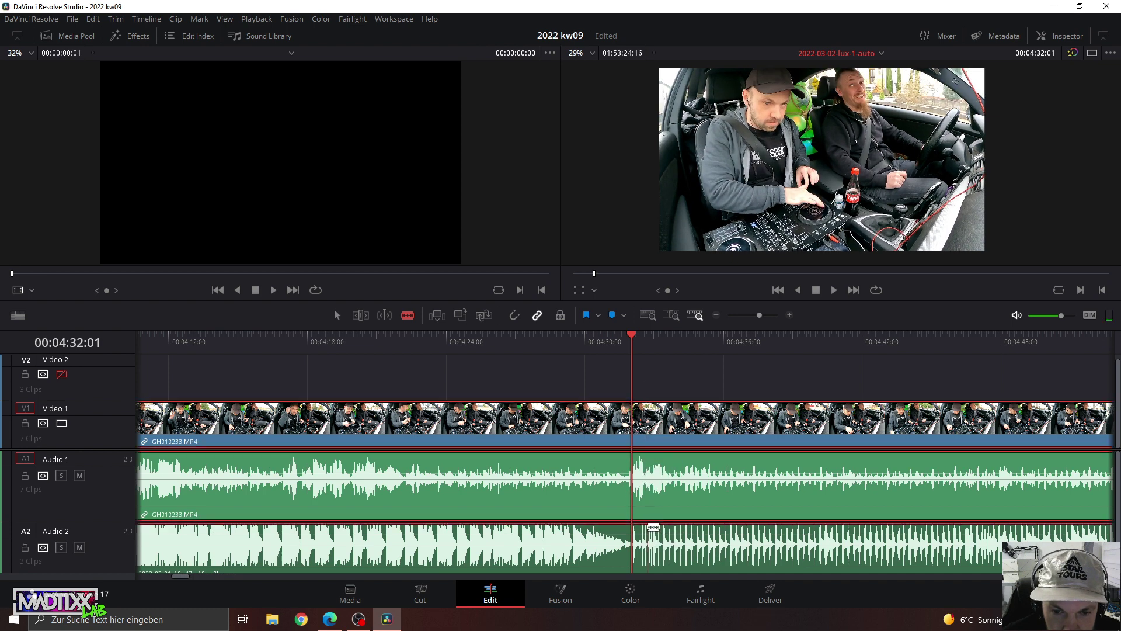
left_click(664, 375)
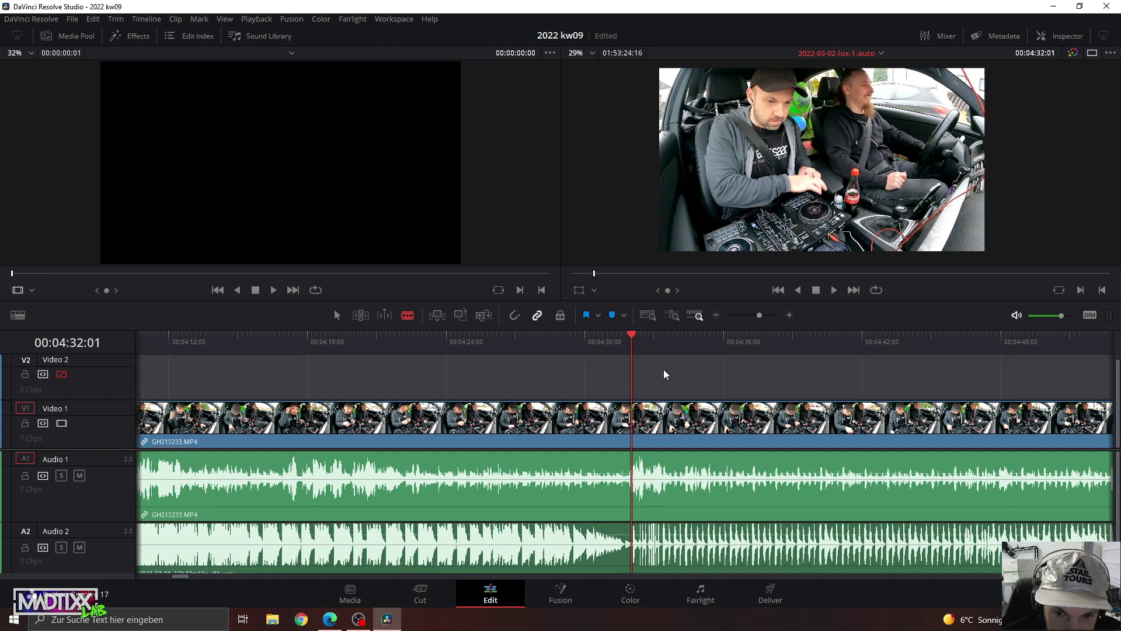
left_click(655, 412)
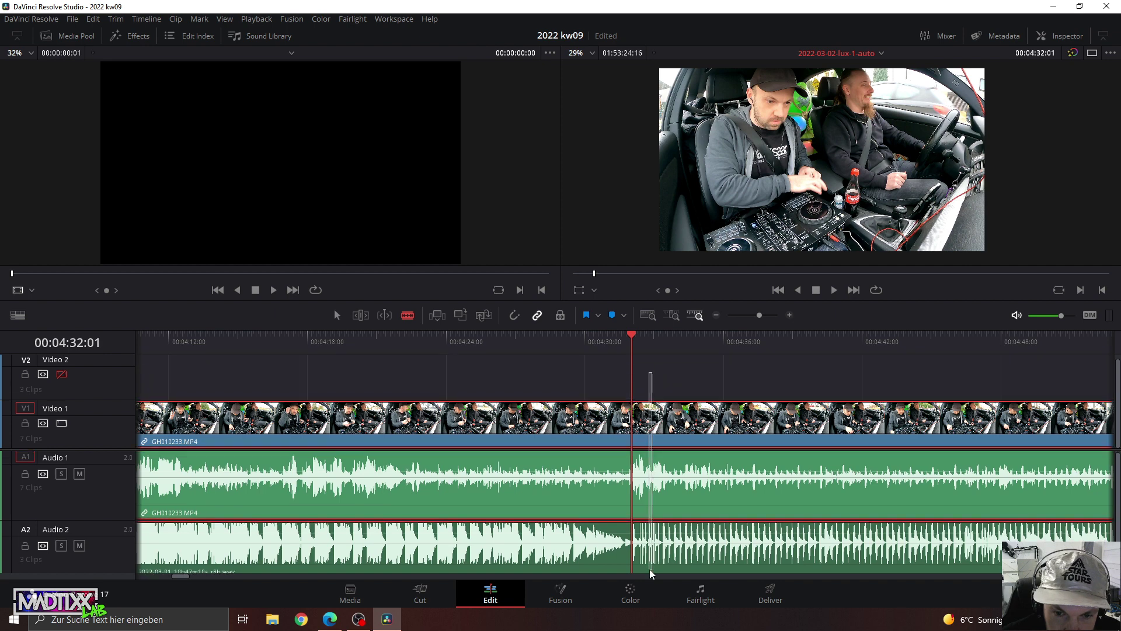
scroll(652, 496, "down", 1)
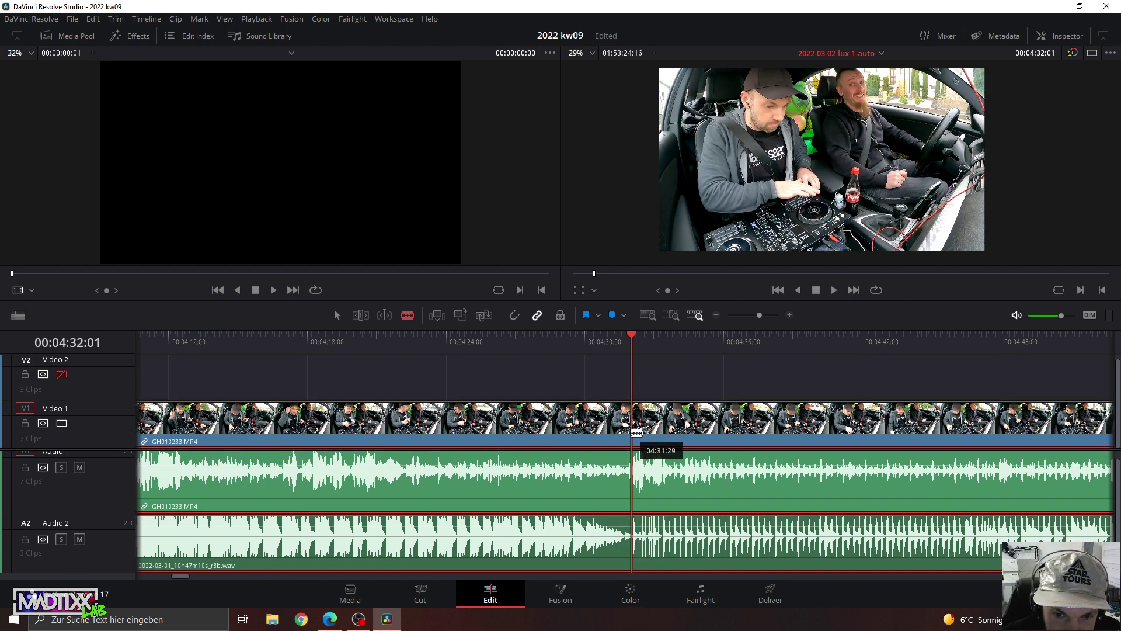
left_click(636, 433)
key("a")
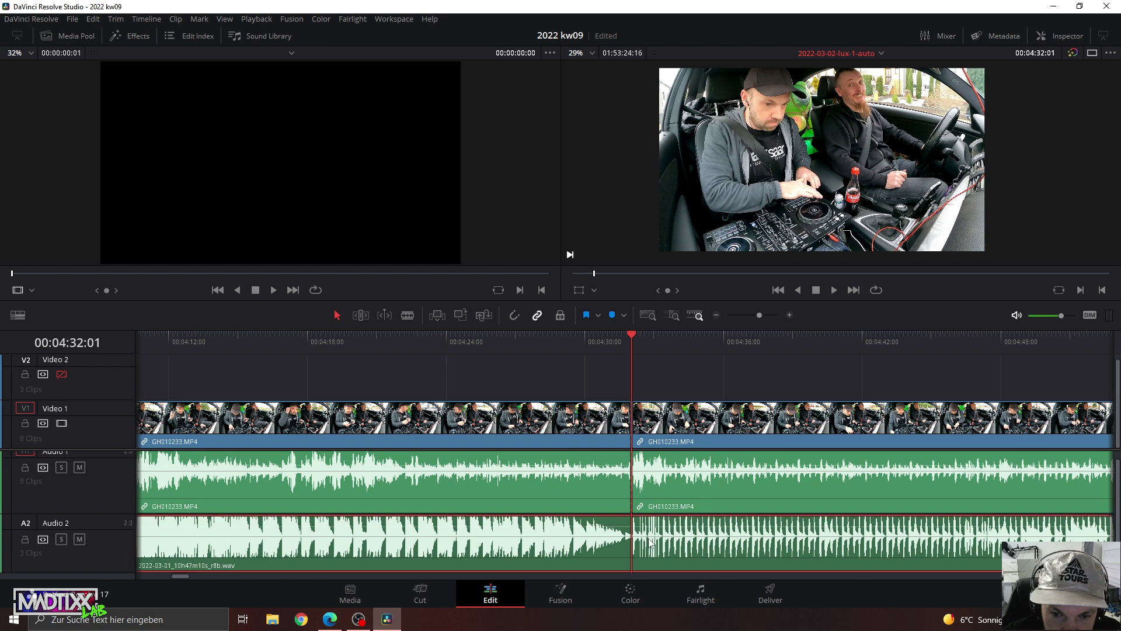
key("b")
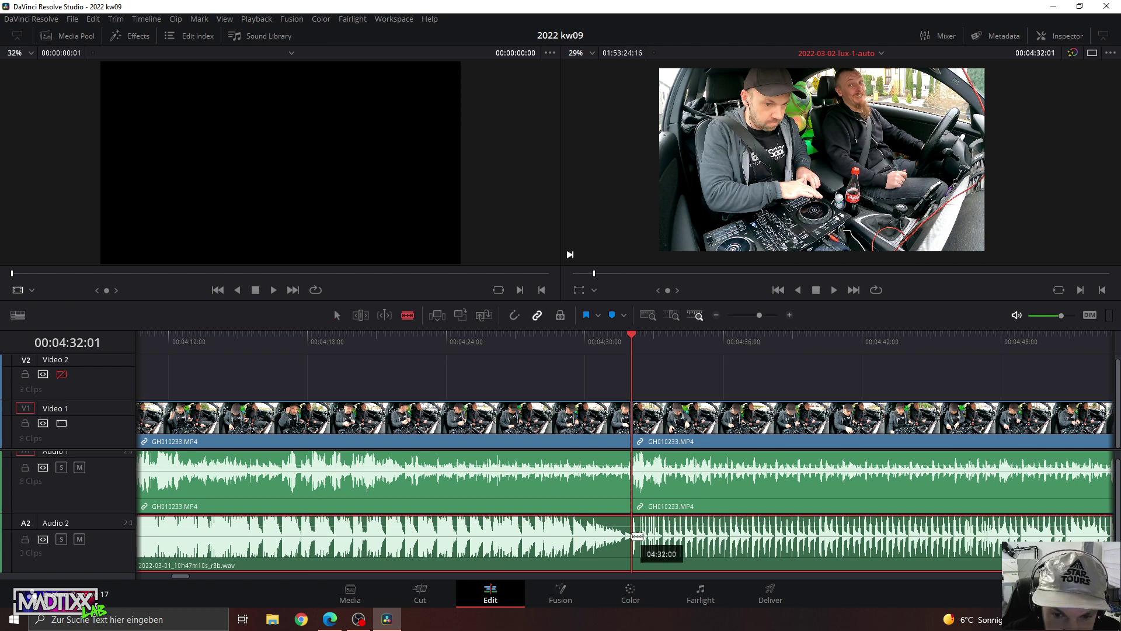
left_click(636, 535)
key("a")
left_click(596, 532)
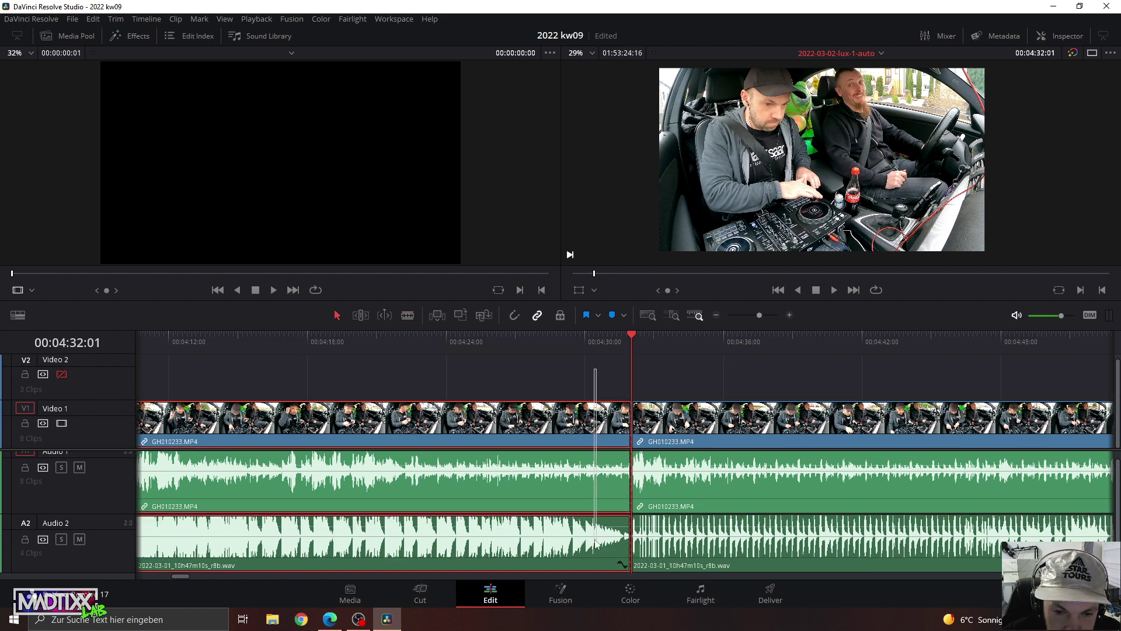
Delete the section between about 00:56 and 04:32:01 on V1, A1 and A2 and close the gap.
left_click_drag(759, 316, 746, 314)
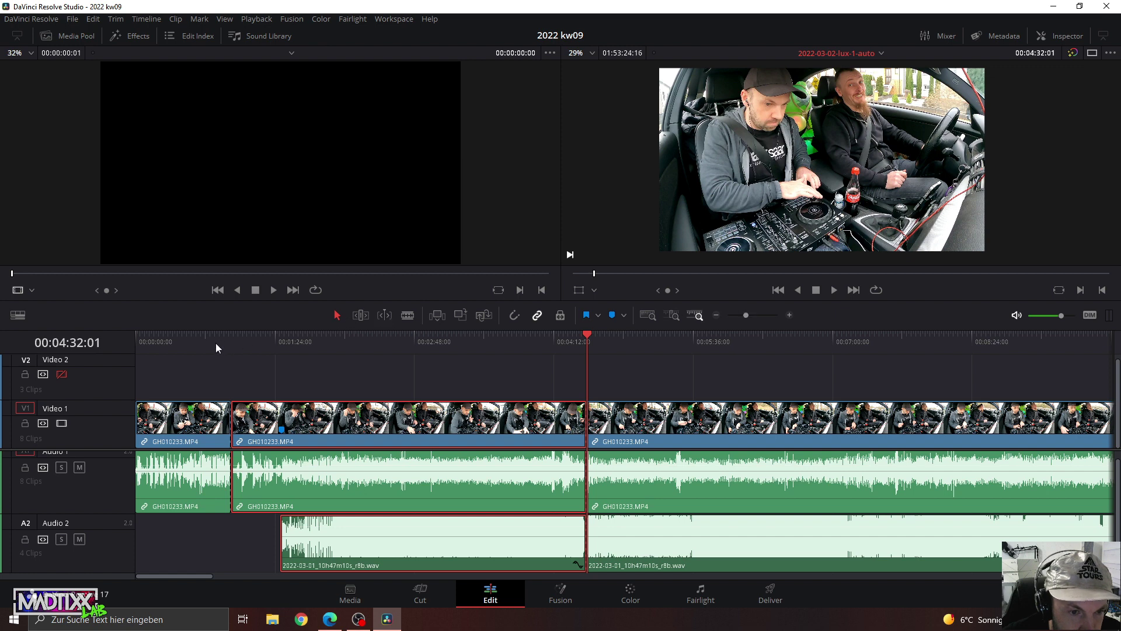
left_click_drag(215, 342, 226, 338)
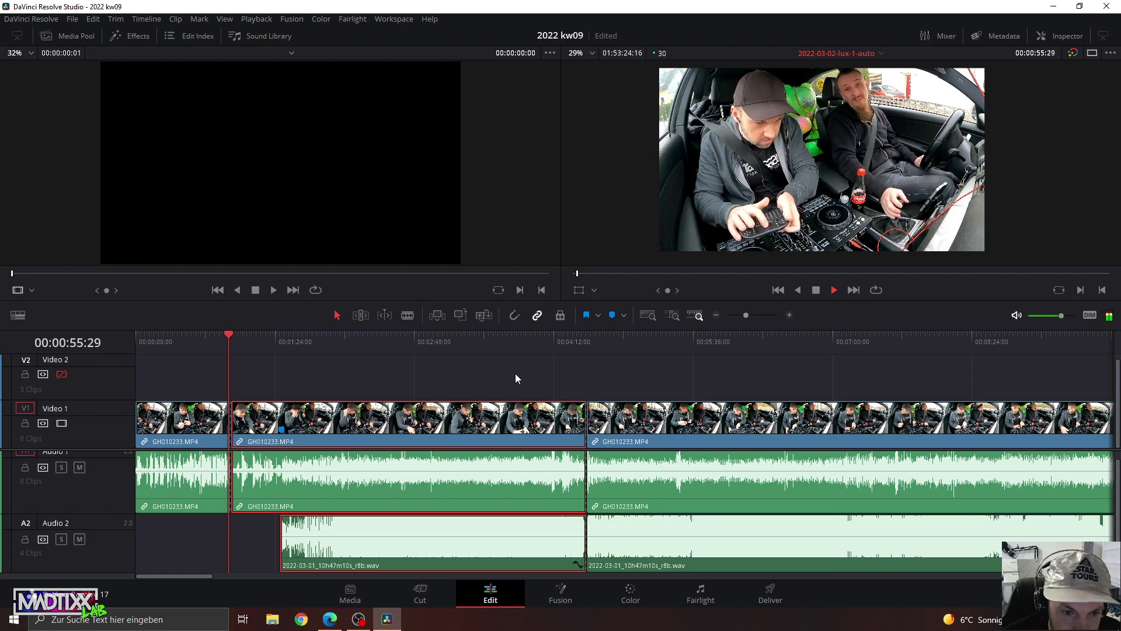
key("space")
left_click_drag(471, 375, 441, 558)
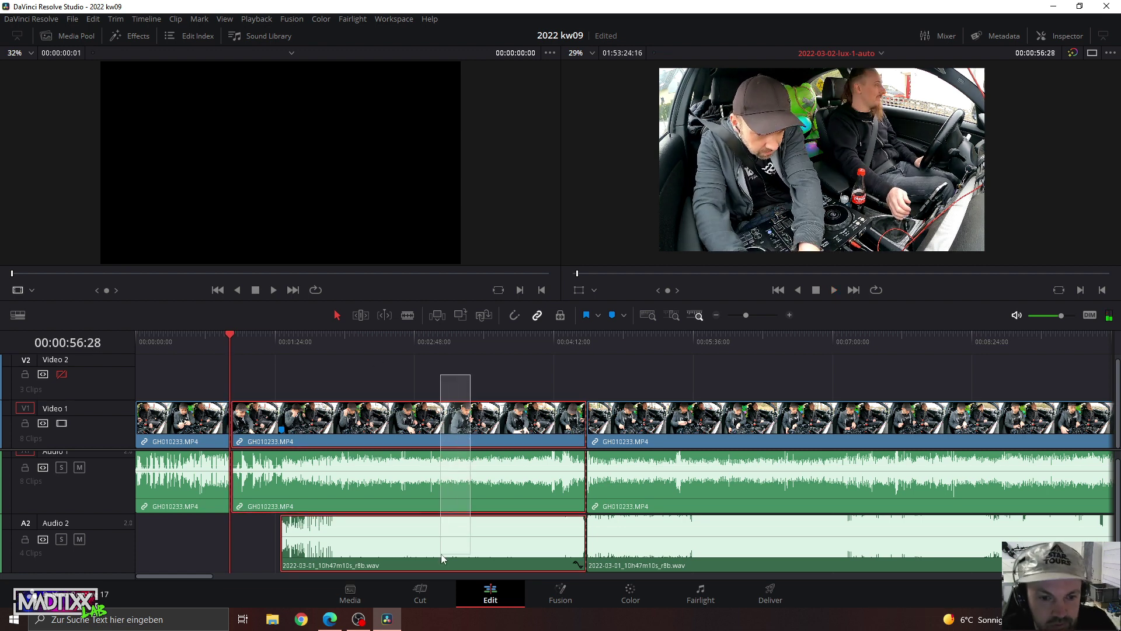
key("BackSpace")
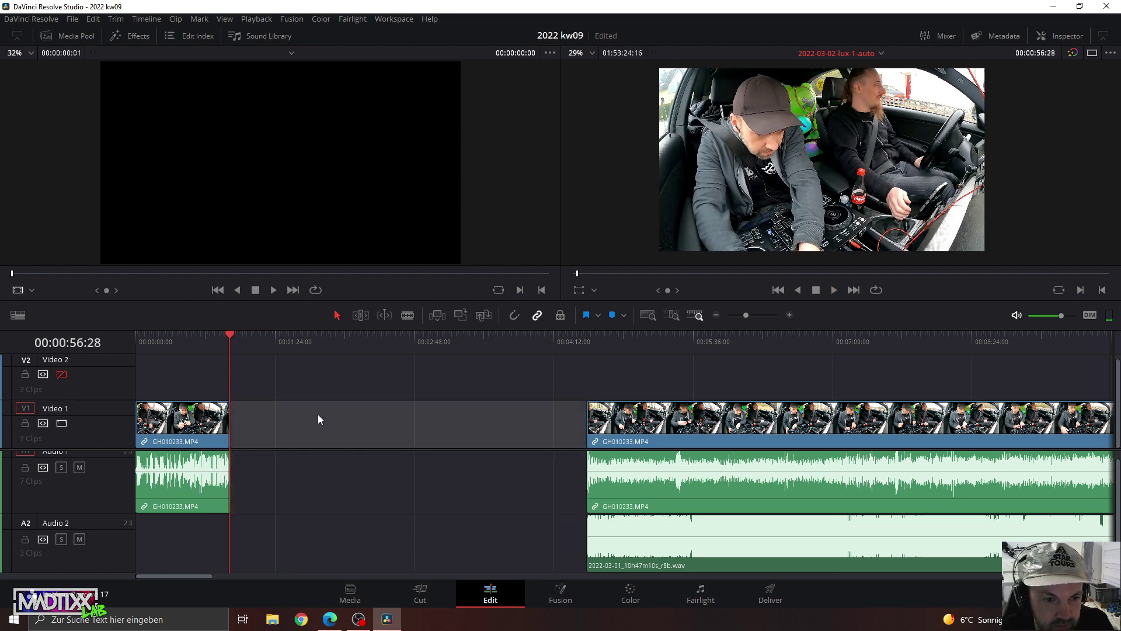
key("BackSpace")
Zoom in on the new join and add a cross dissolve between the two GH010233 clips.
left_click(219, 338)
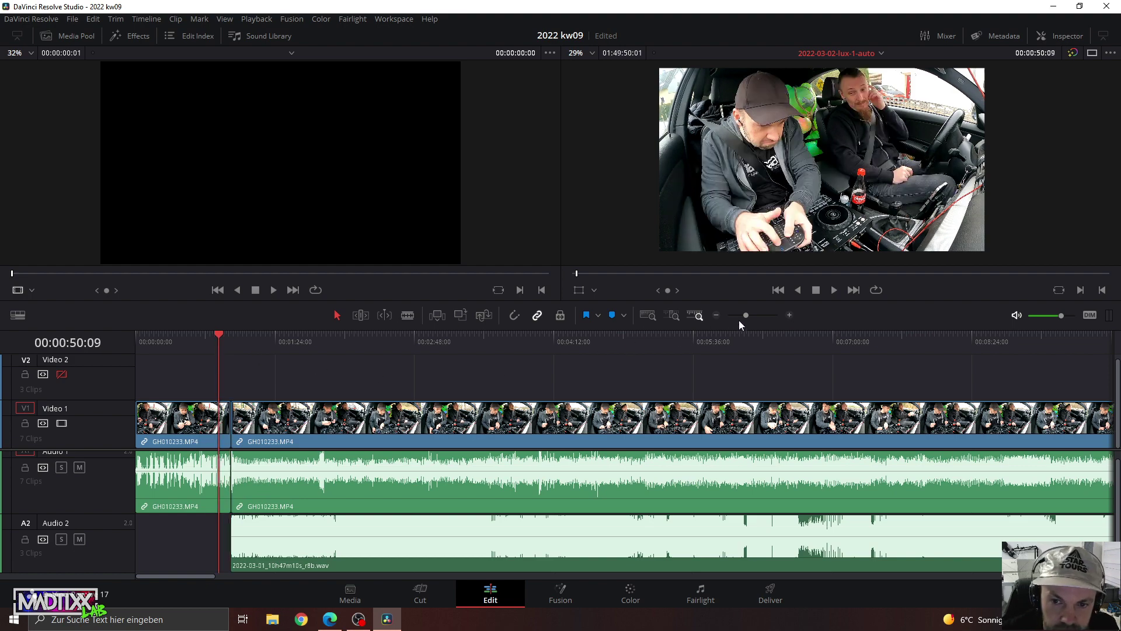
left_click_drag(745, 315, 757, 316)
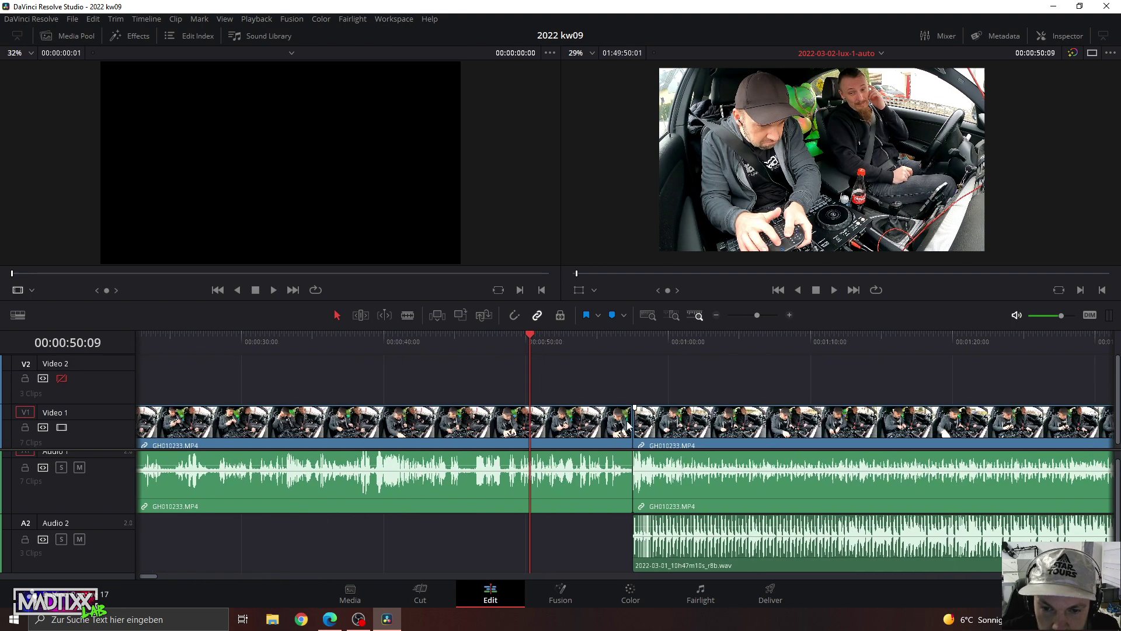
left_click_drag(573, 344, 580, 349)
left_click_drag(760, 317, 764, 317)
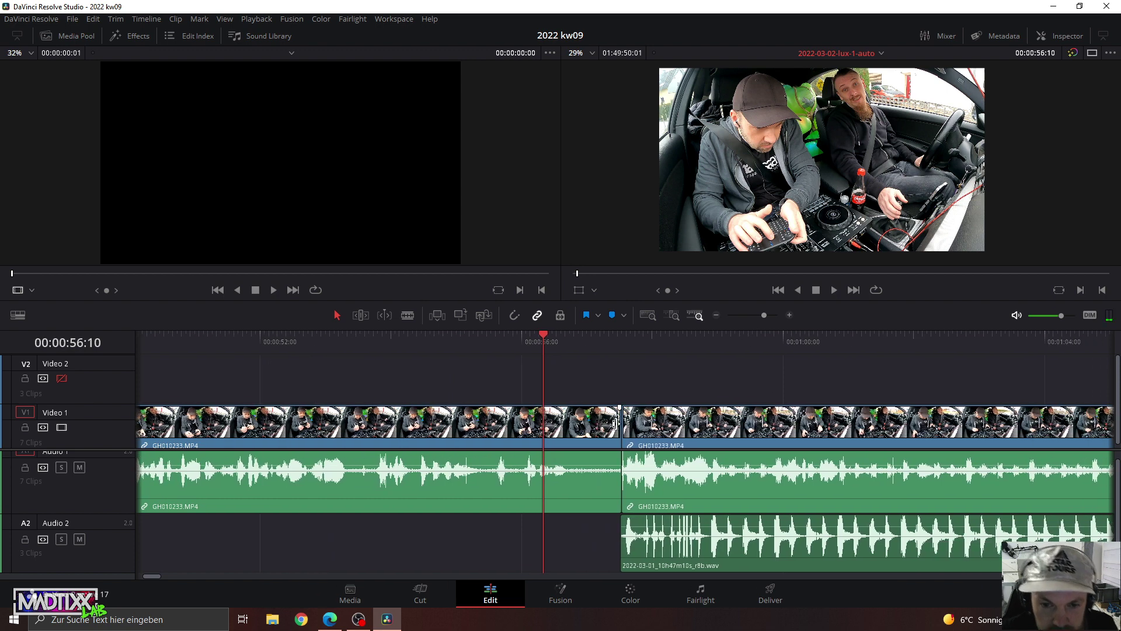
left_click(619, 425)
key("ctrl+t")
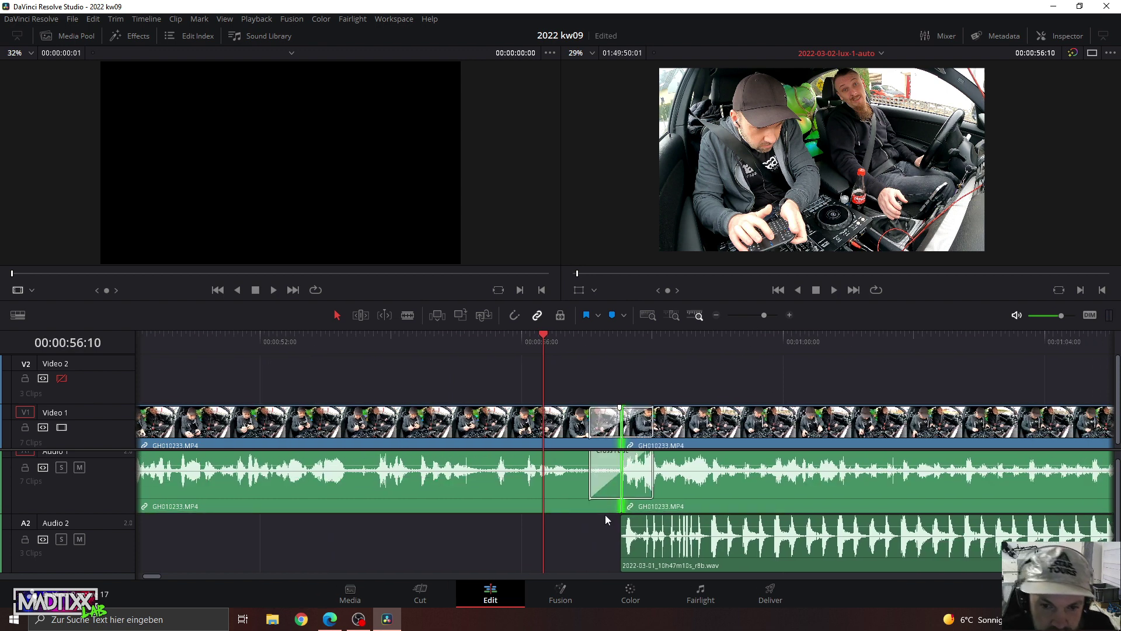
Save the project and move the first clip's camera audio onto Audio 2, deleting its V2 video copy.
key("ctrl+s")
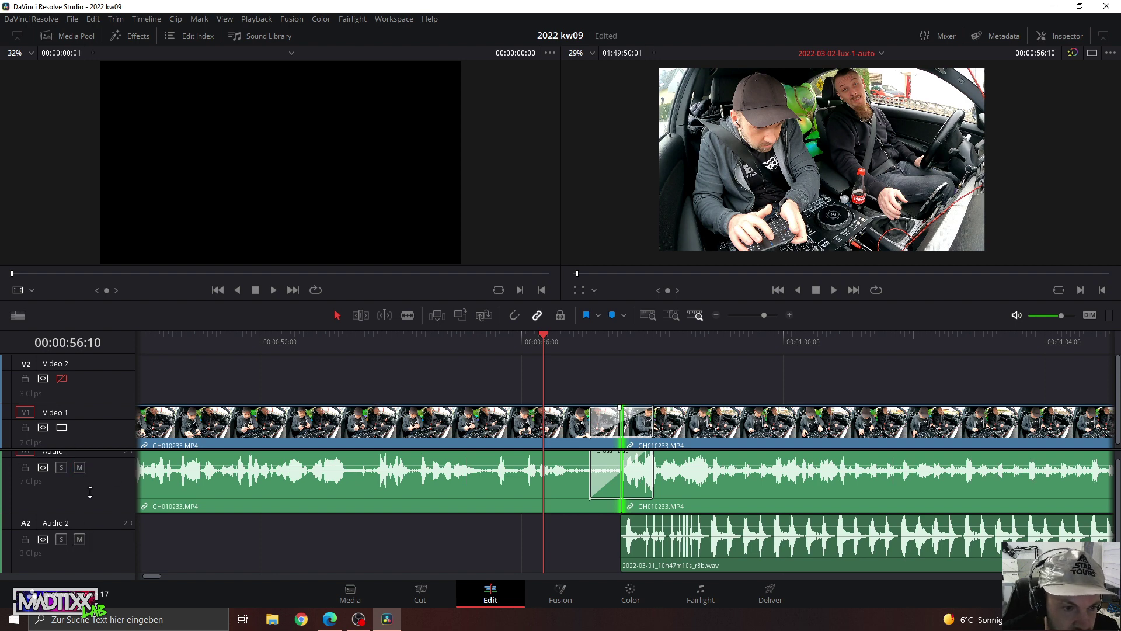
left_click(333, 425)
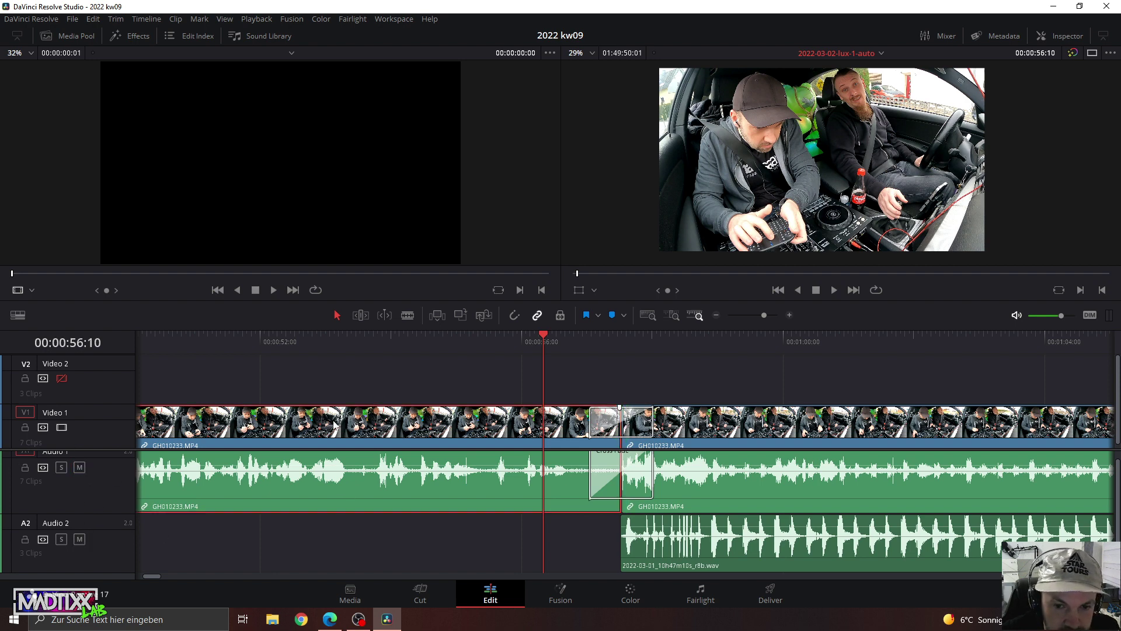
left_click(331, 385)
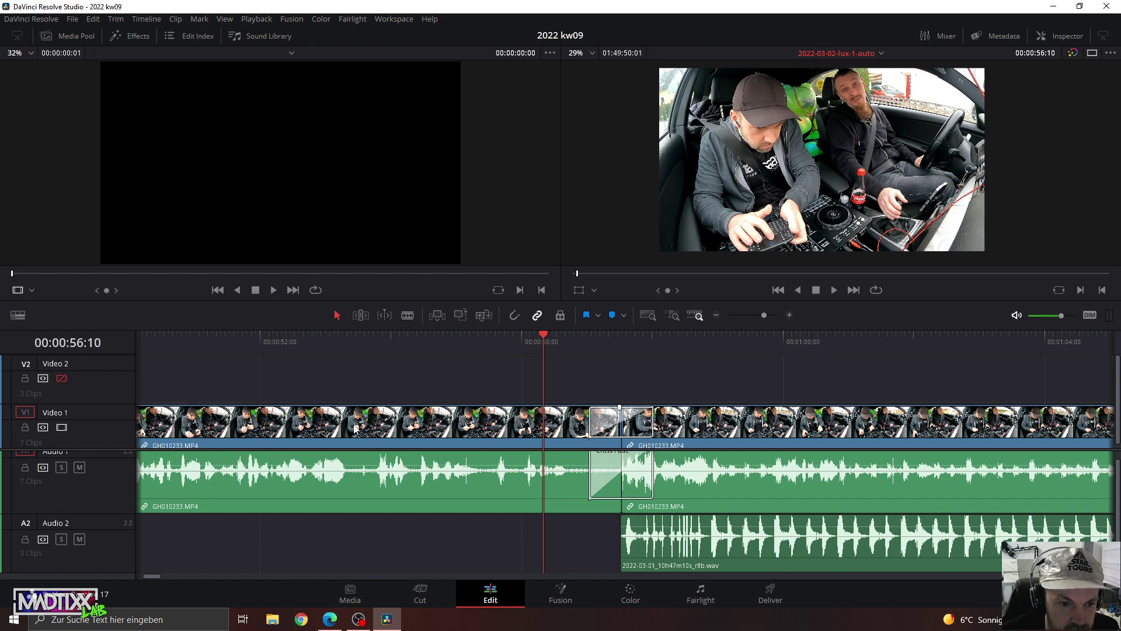
left_click(354, 426)
mouse_move(353, 399)
left_mouse_down()
mouse_move(355, 389)
mouse_move(345, 414)
mouse_move(345, 390)
mouse_move(352, 414)
left_mouse_up()
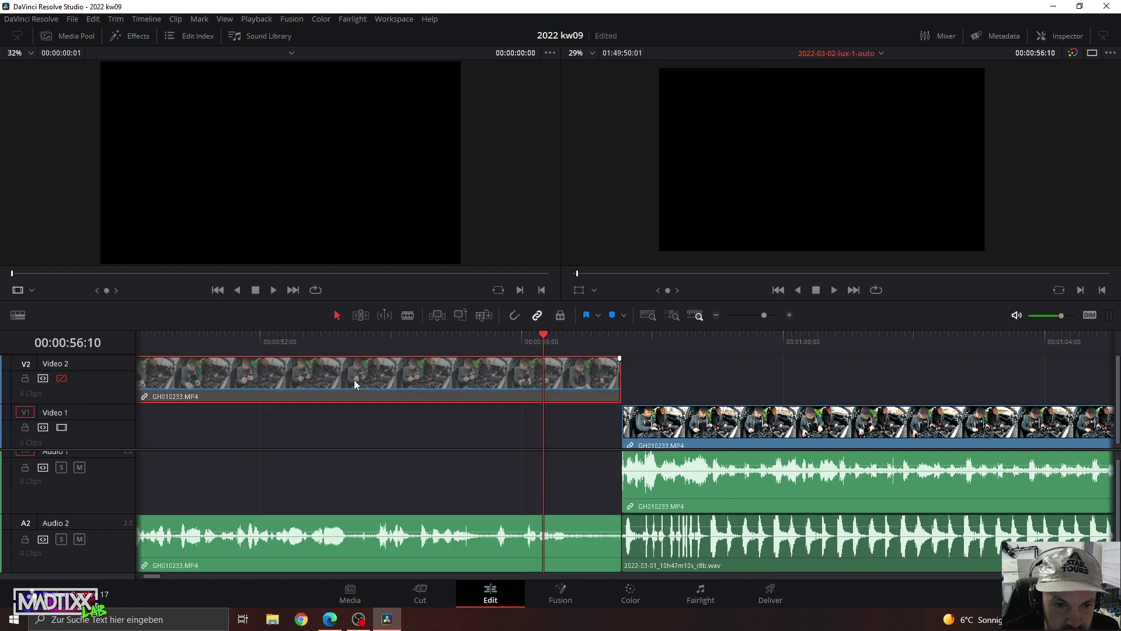
left_click_drag(355, 455, 353, 381)
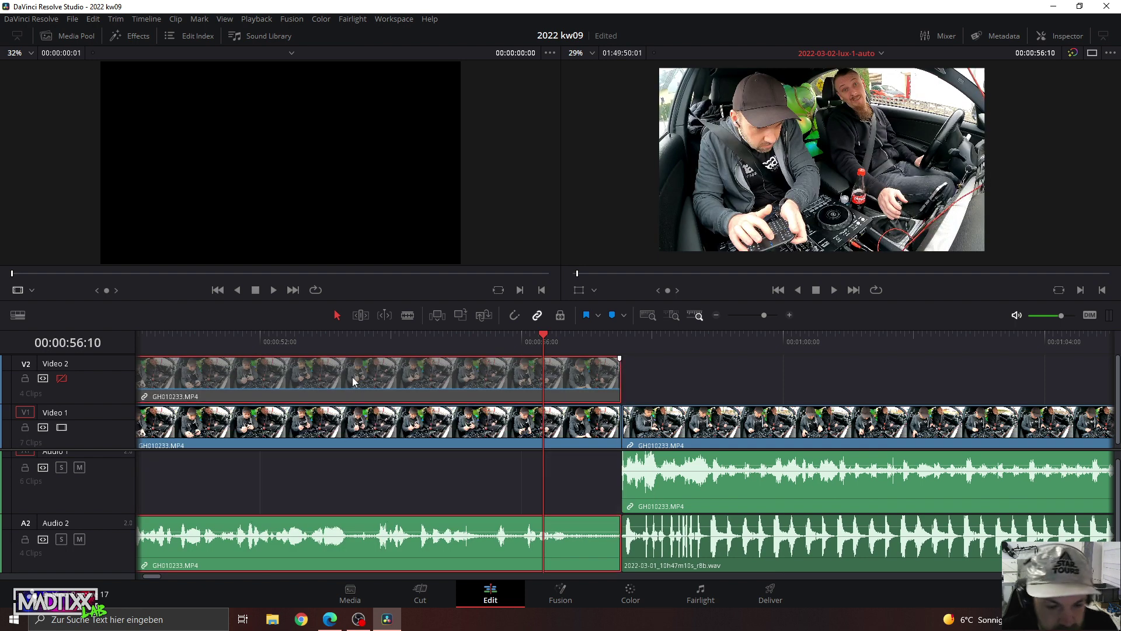
left_click(551, 383, "alt")
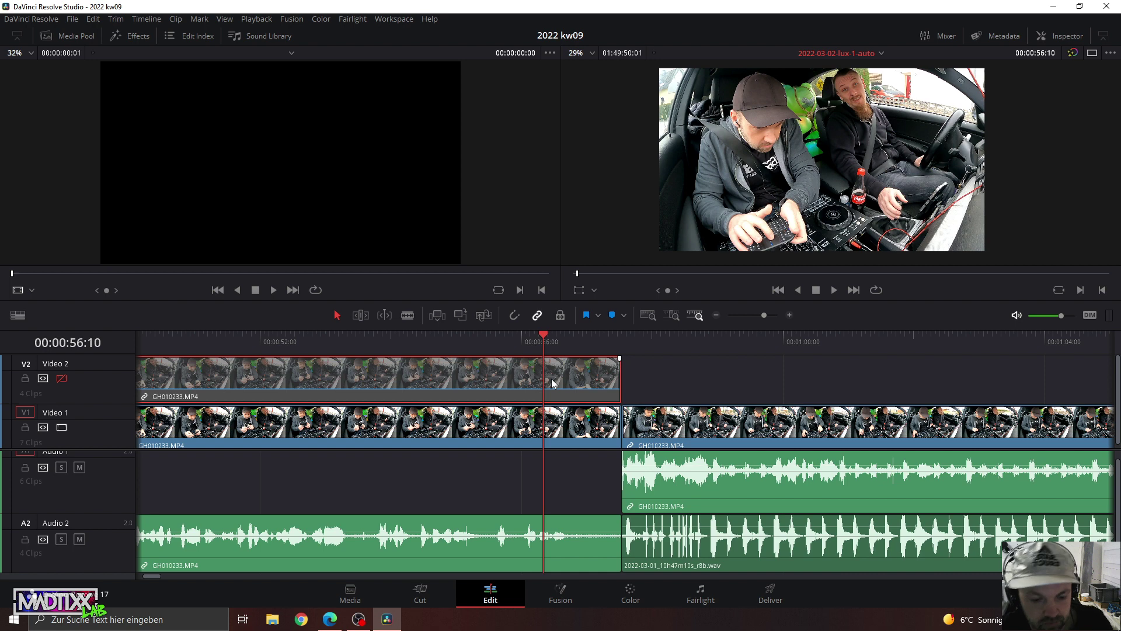
key("Delete")
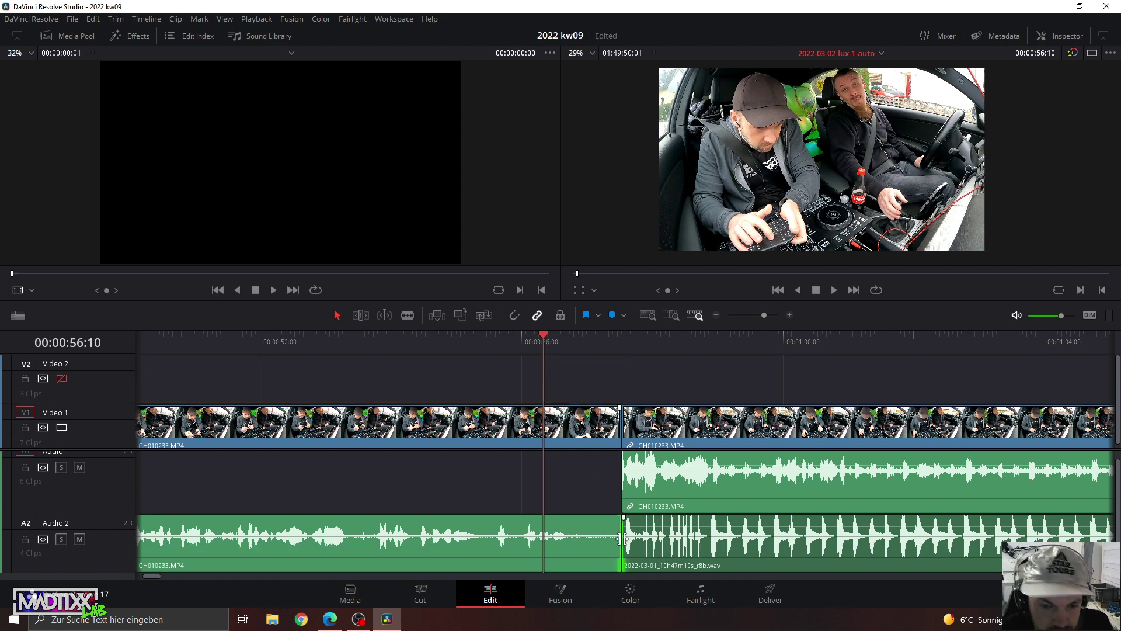
Add cross-fades at the A2 and V1/A1 cuts, mute Audio 1, and play back the edit.
key("ctrl+t")
left_click(622, 421)
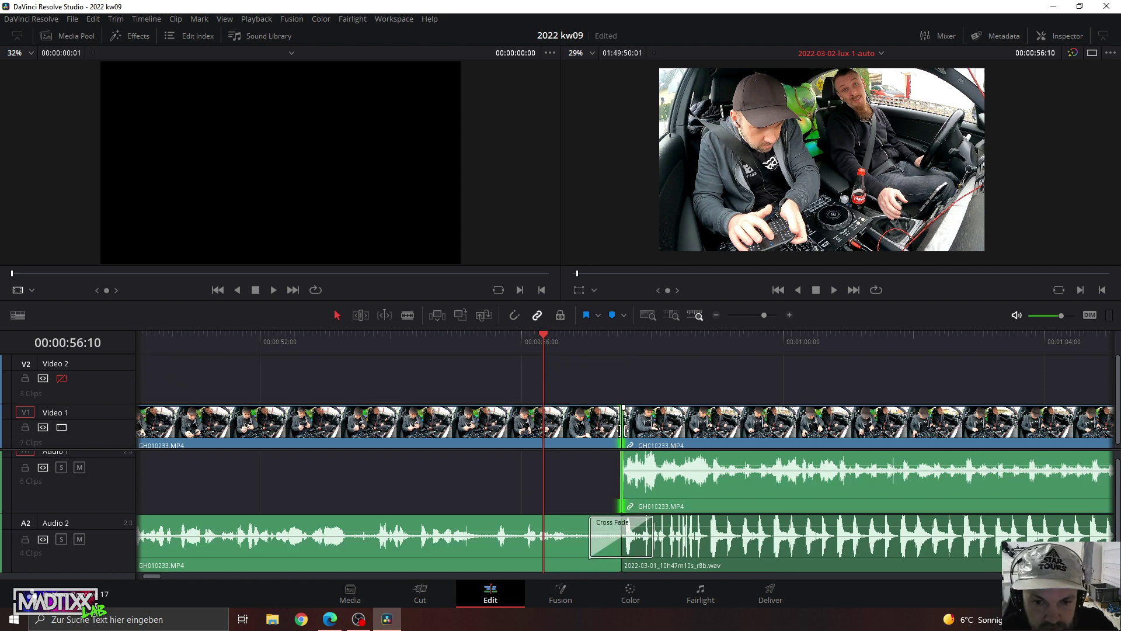
key("ctrl+t")
left_click(589, 470)
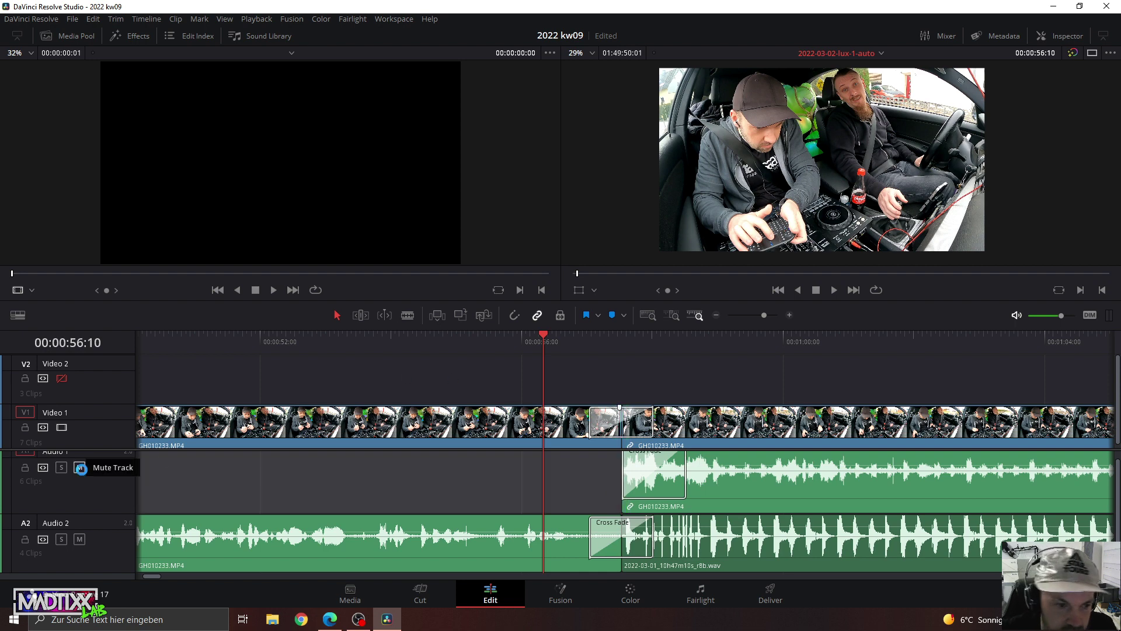
left_click(230, 346)
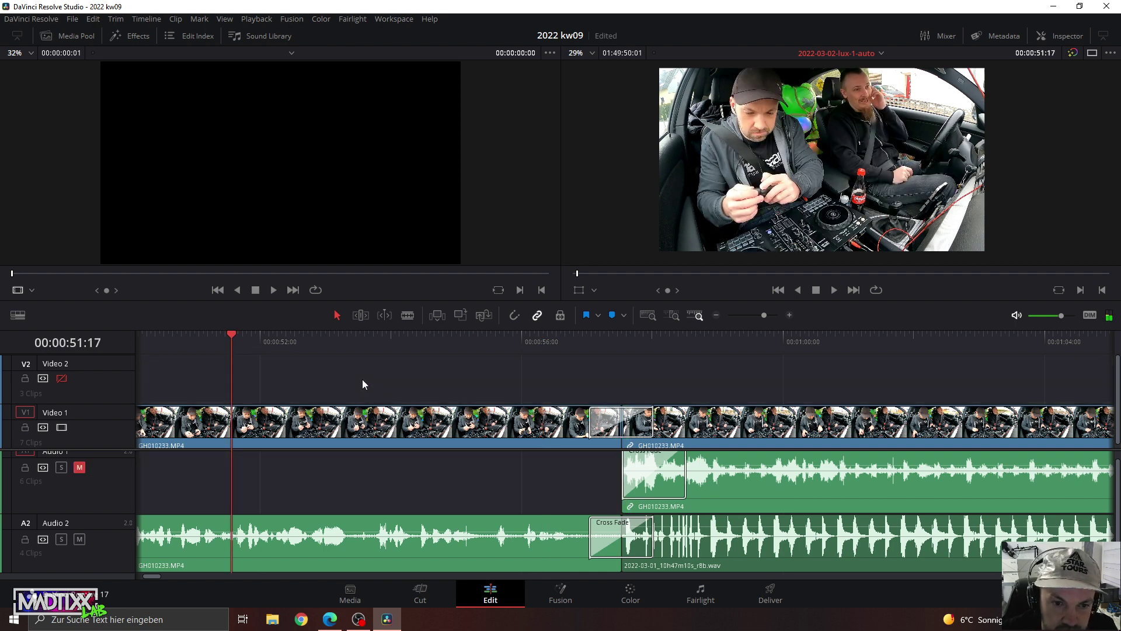
key("Up")
key("space")
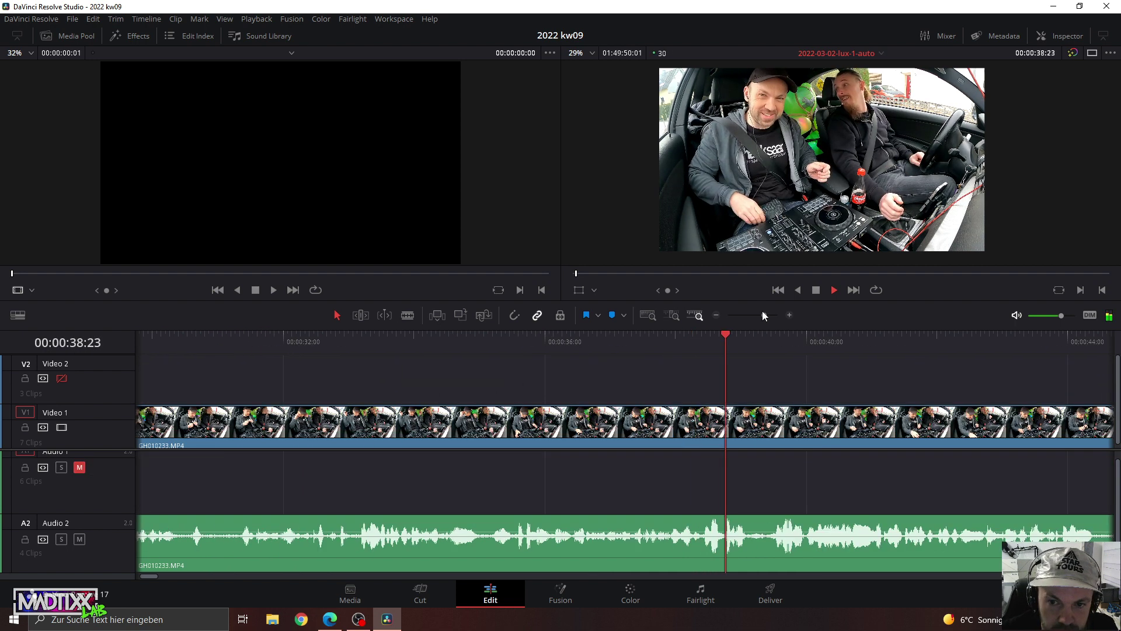
left_click_drag(763, 315, 749, 315)
left_click(298, 342)
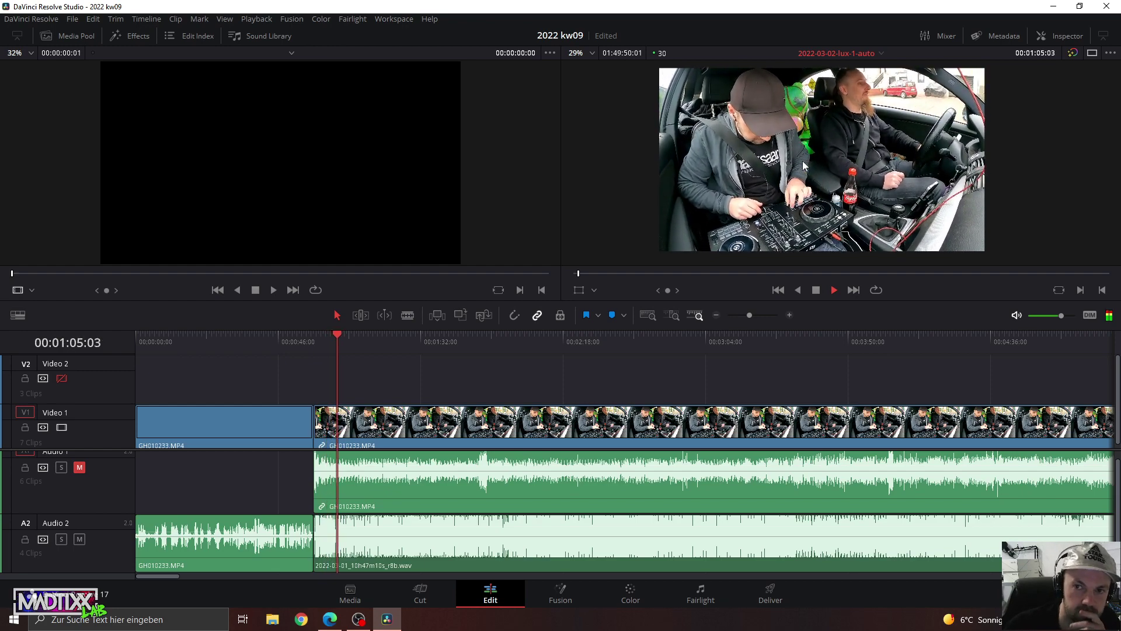
left_click(817, 291)
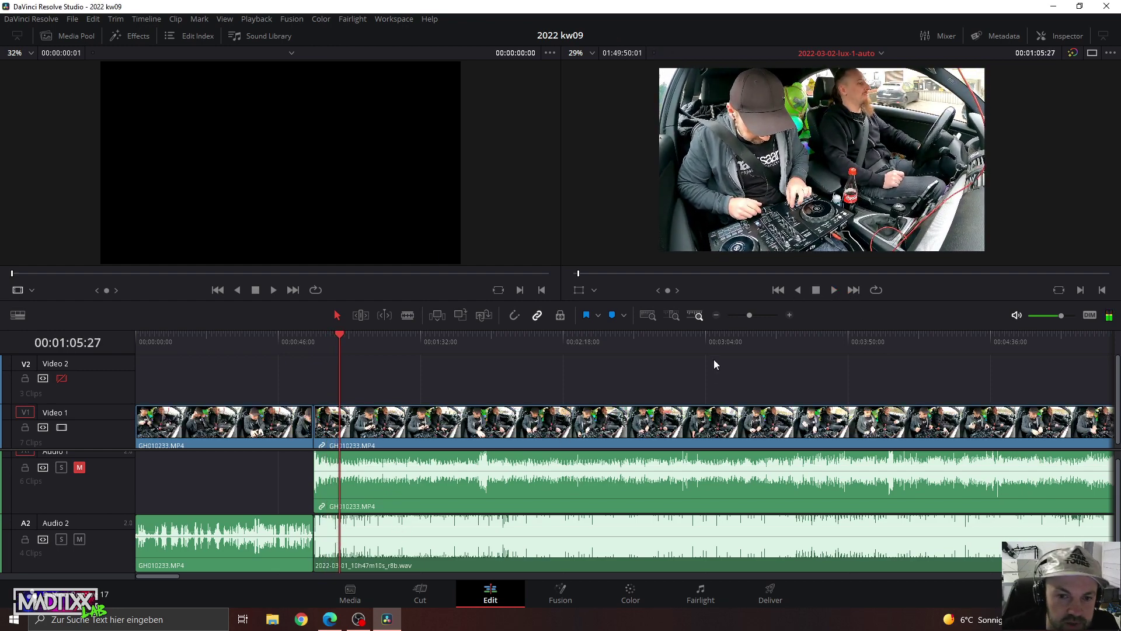
left_click_drag(749, 316, 761, 315)
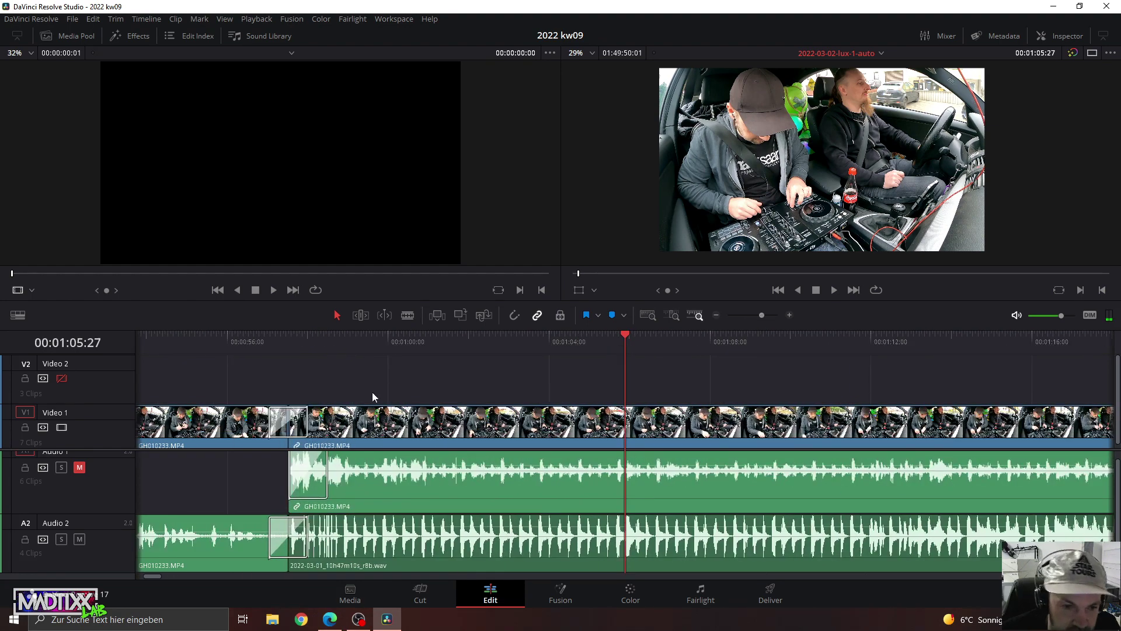
scroll(411, 474, "left", 3)
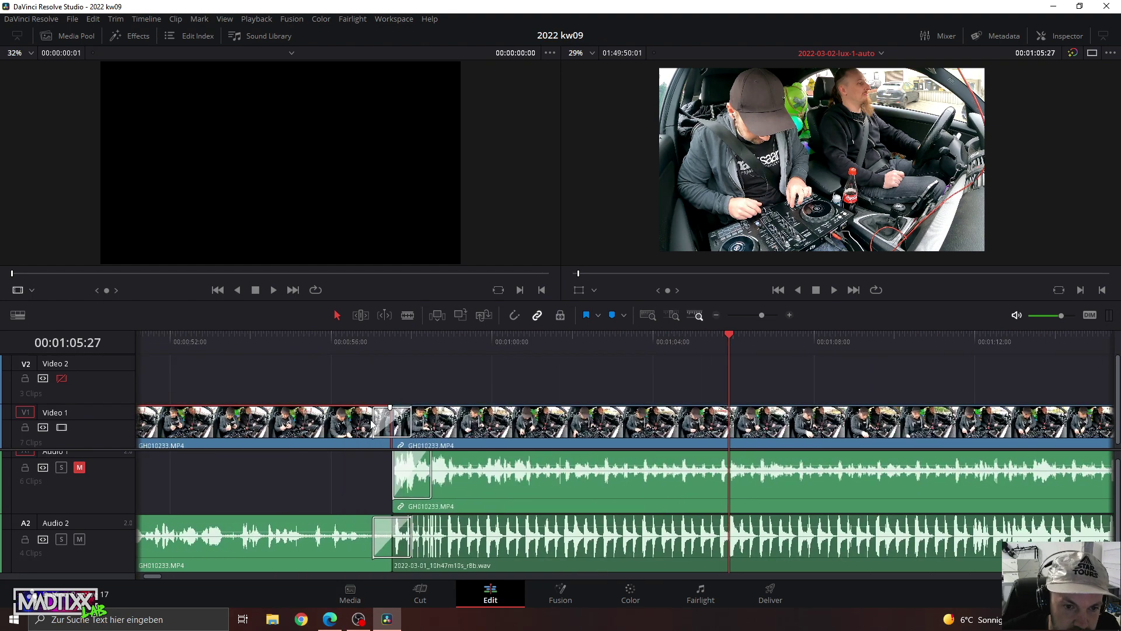
Bring up the Effects library and scroll through its transitions list.
left_click(146, 37)
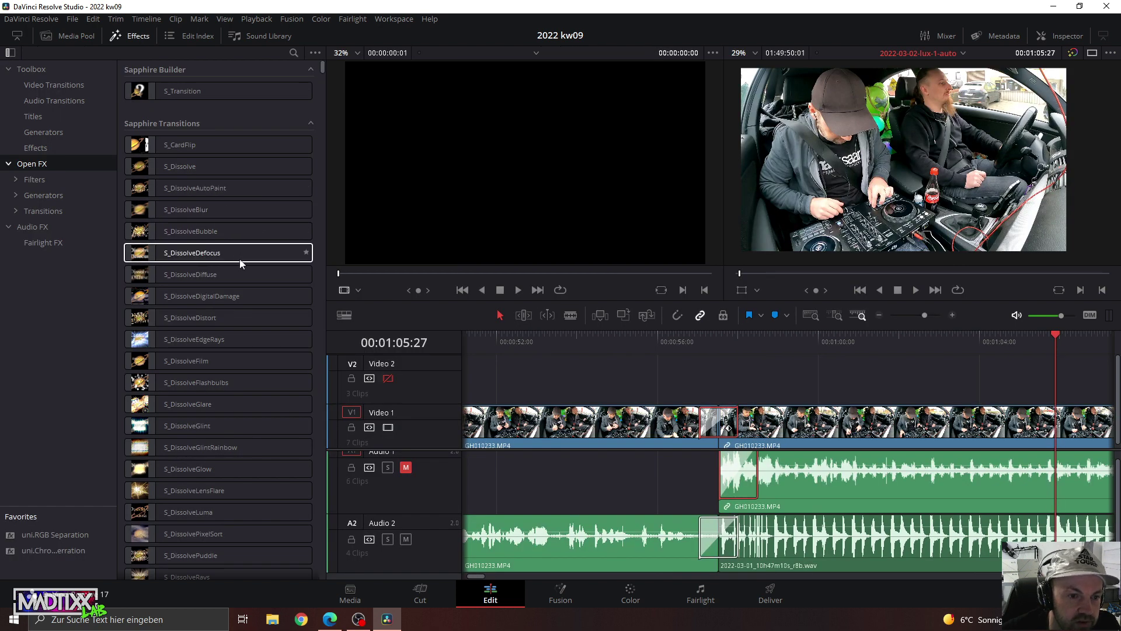
scroll(216, 349, "down", 6)
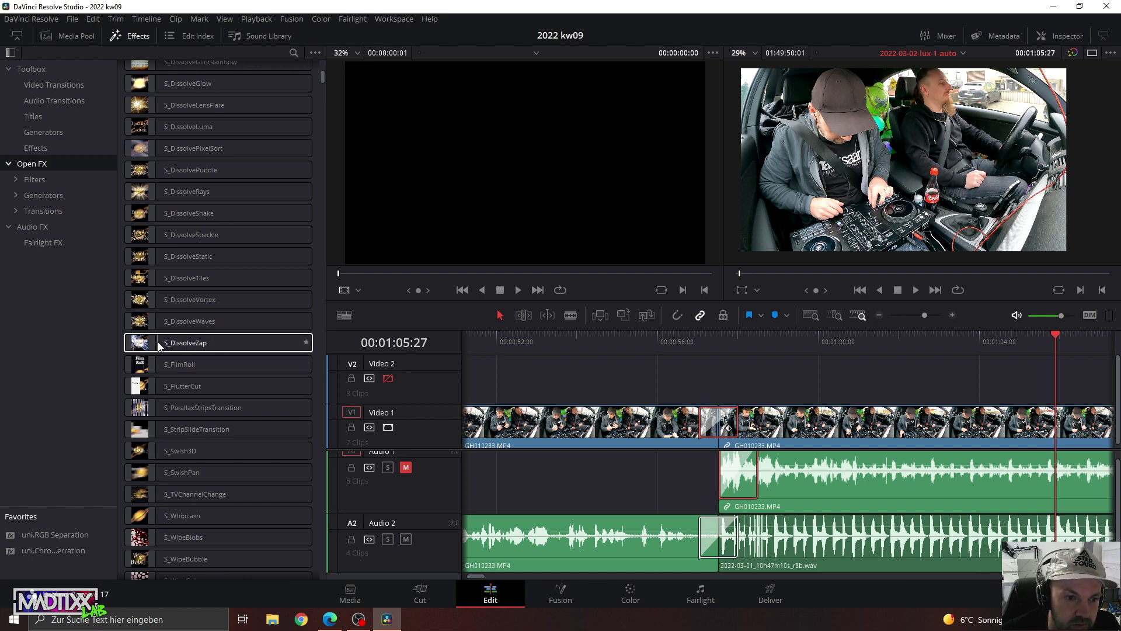
scroll(179, 422, "up", 6)
scroll(179, 421, "down", 5)
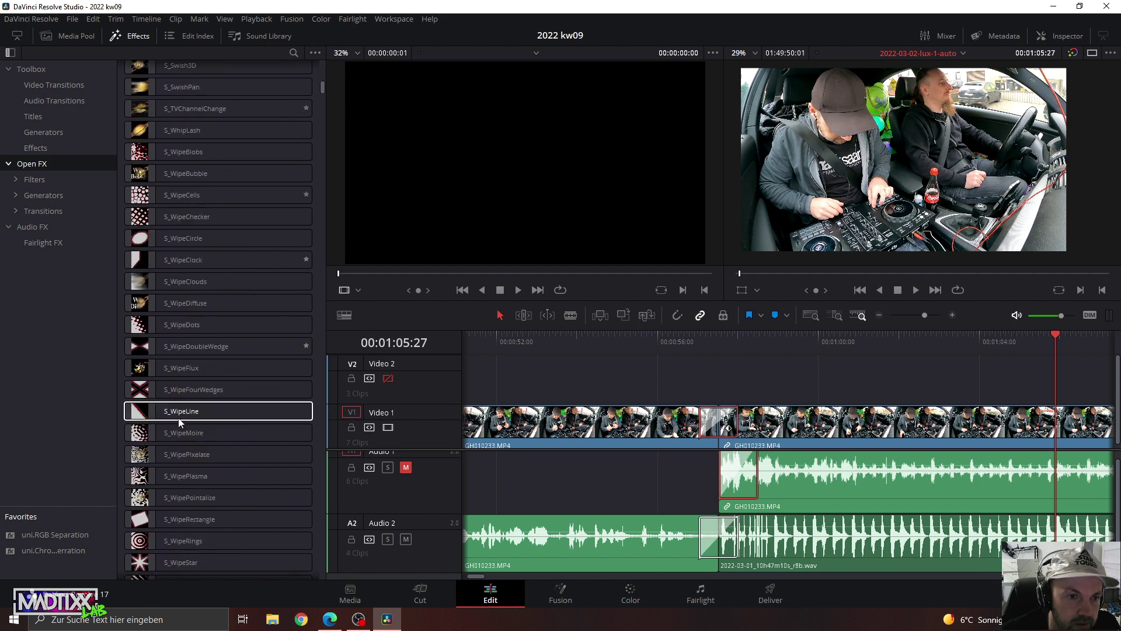
scroll(181, 418, "down", 5)
scroll(180, 418, "down", 5)
scroll(182, 421, "down", 5)
scroll(181, 422, "down", 5)
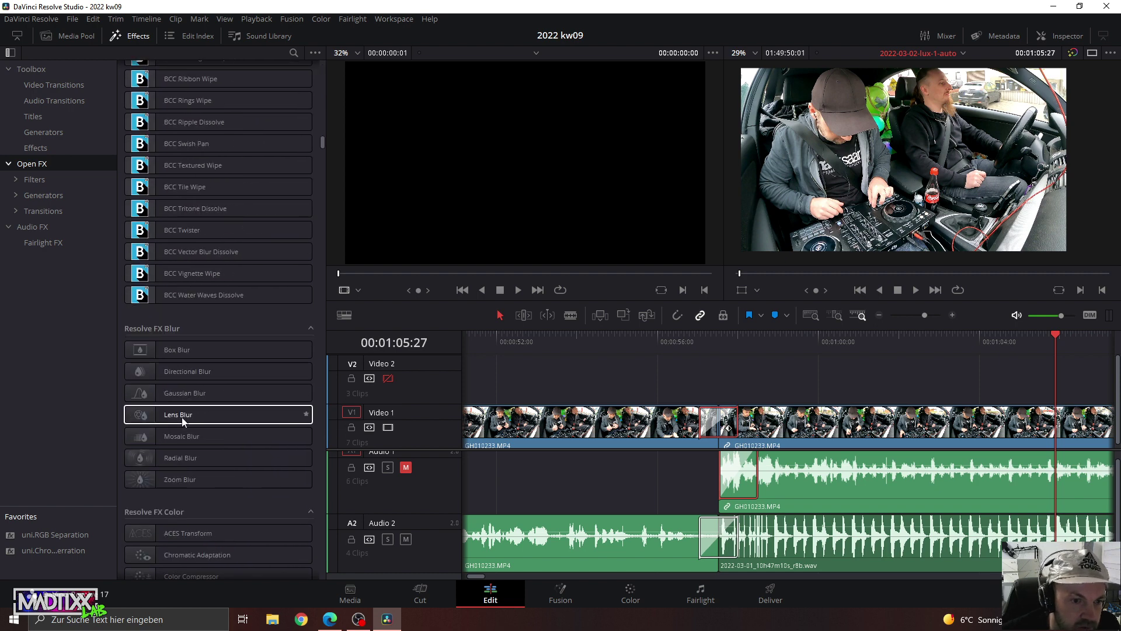
scroll(182, 422, "down", 3)
scroll(207, 419, "up", 3)
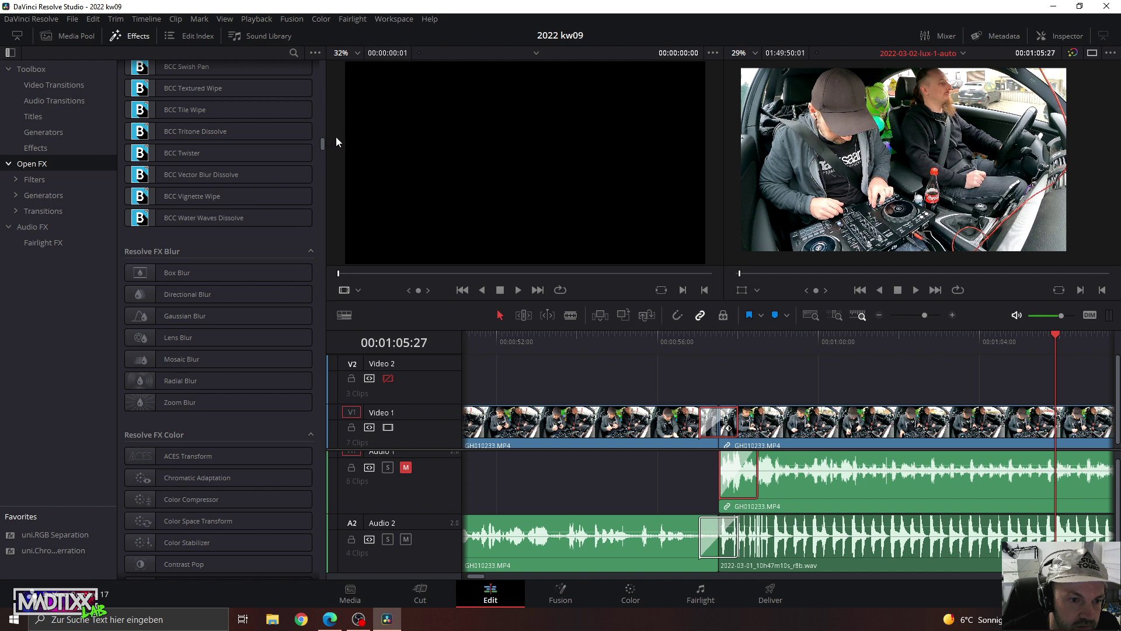
Browse the OpenFX transitions, then the built-in Video Transitions down to Fusion Transitions.
left_click(39, 211)
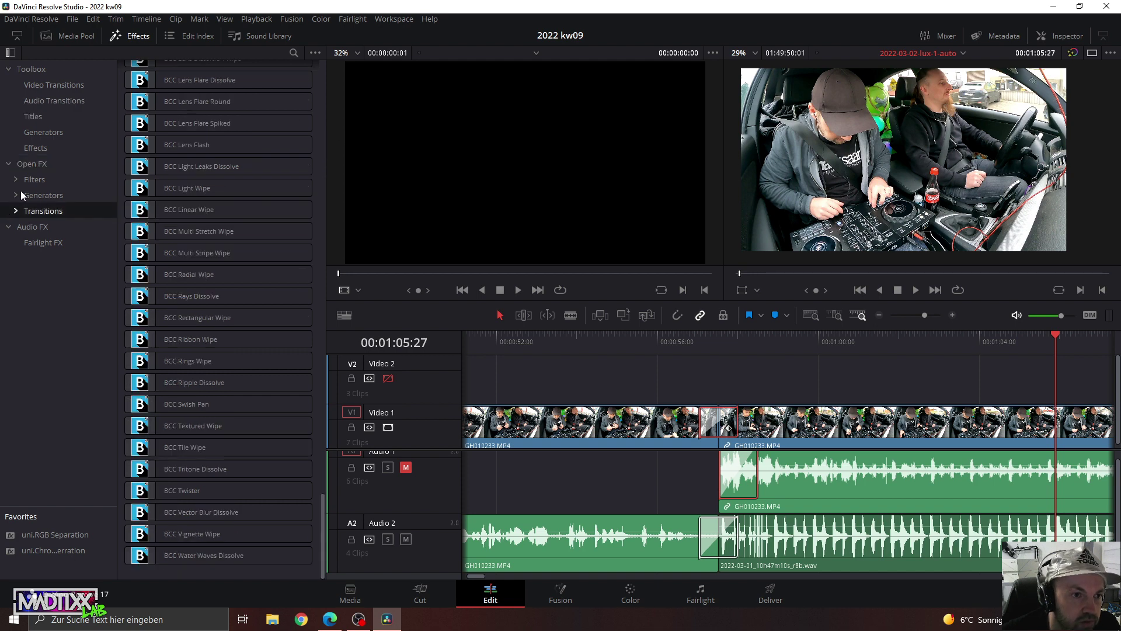
left_click(42, 85)
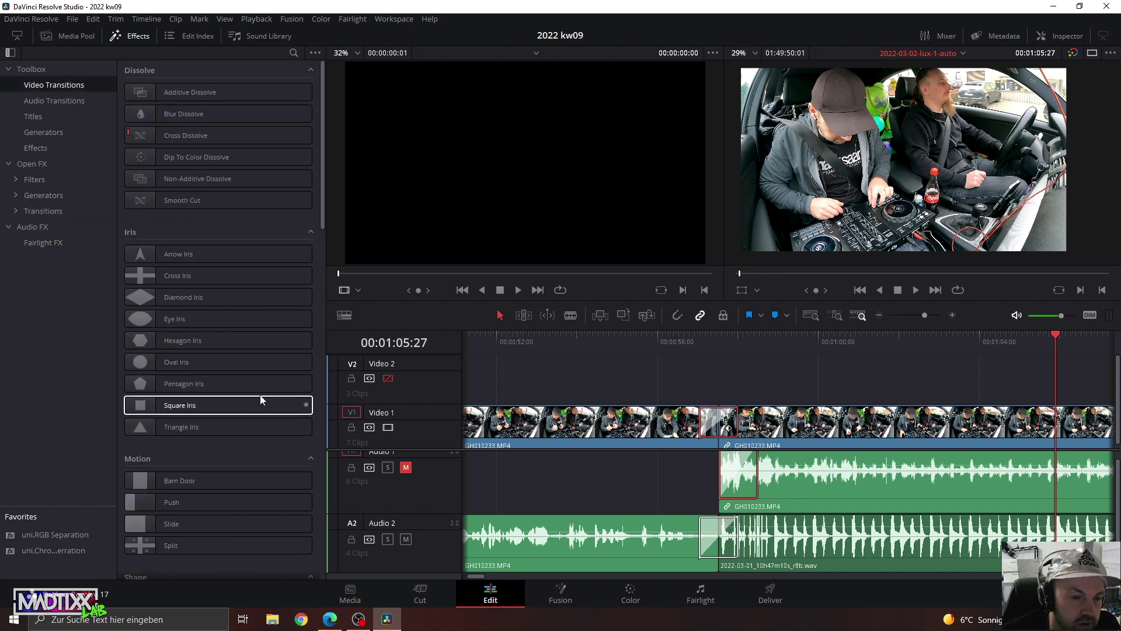
scroll(262, 388, "down", 5)
scroll(266, 387, "down", 3)
scroll(265, 387, "down", 6)
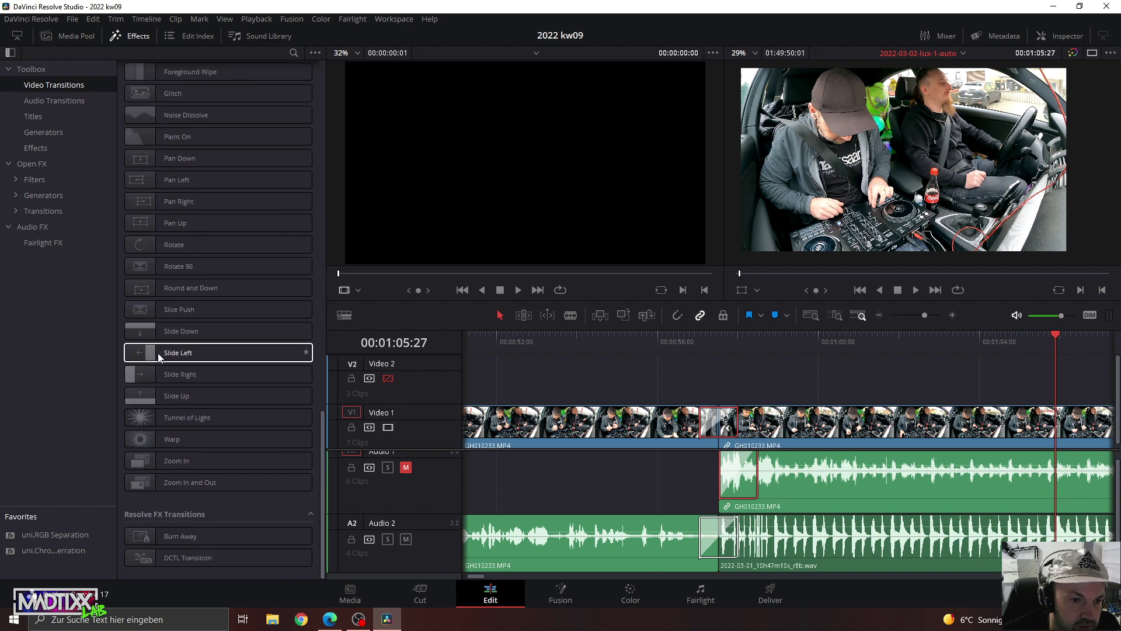
scroll(181, 354, "up", 4)
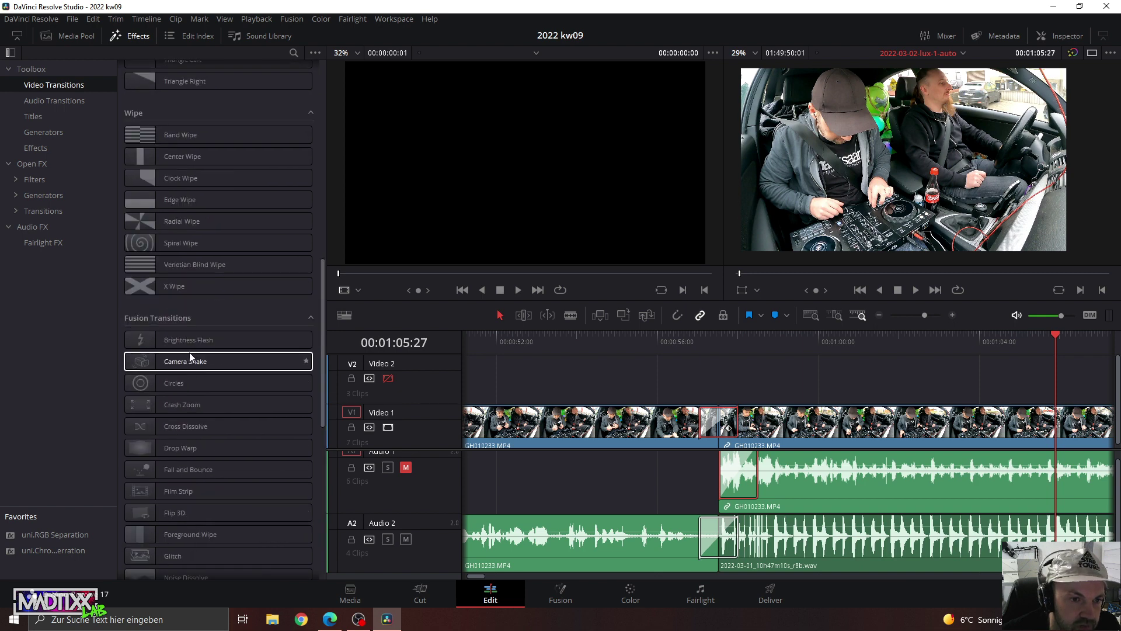
scroll(187, 353, "up", 4)
scroll(189, 352, "up", 3)
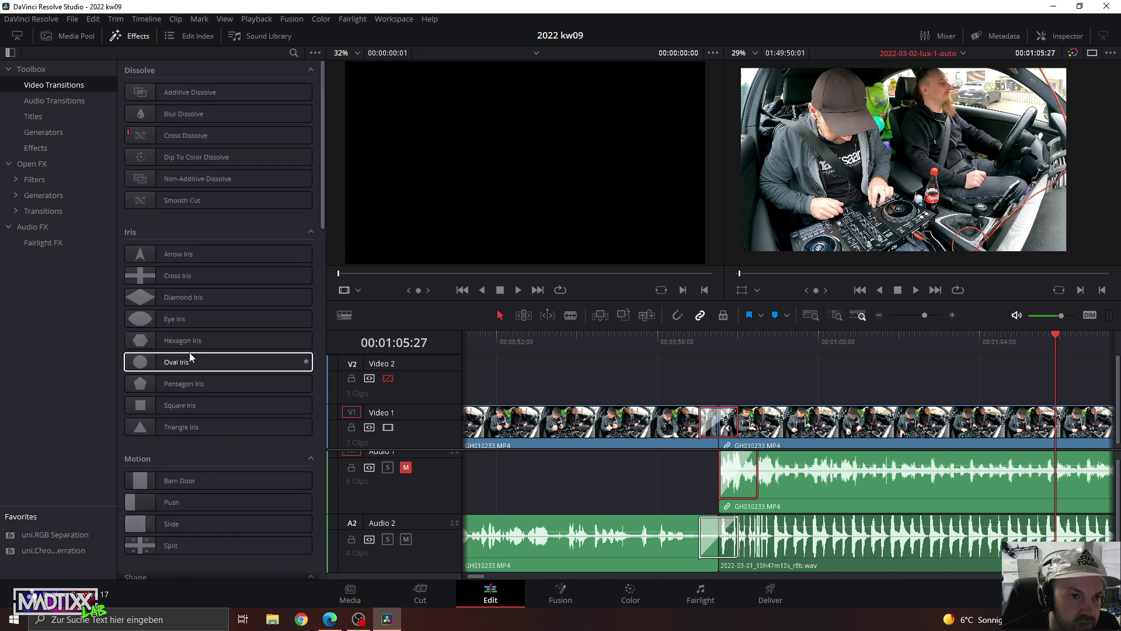
scroll(190, 357, "down", 4)
scroll(190, 357, "down", 4)
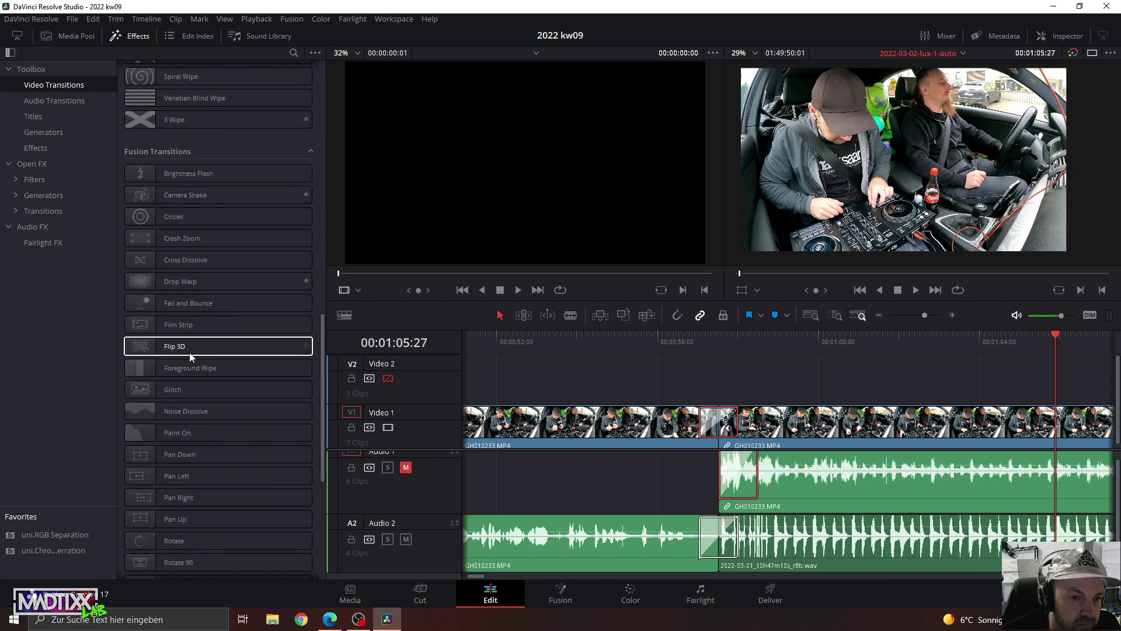
scroll(191, 357, "down", 4)
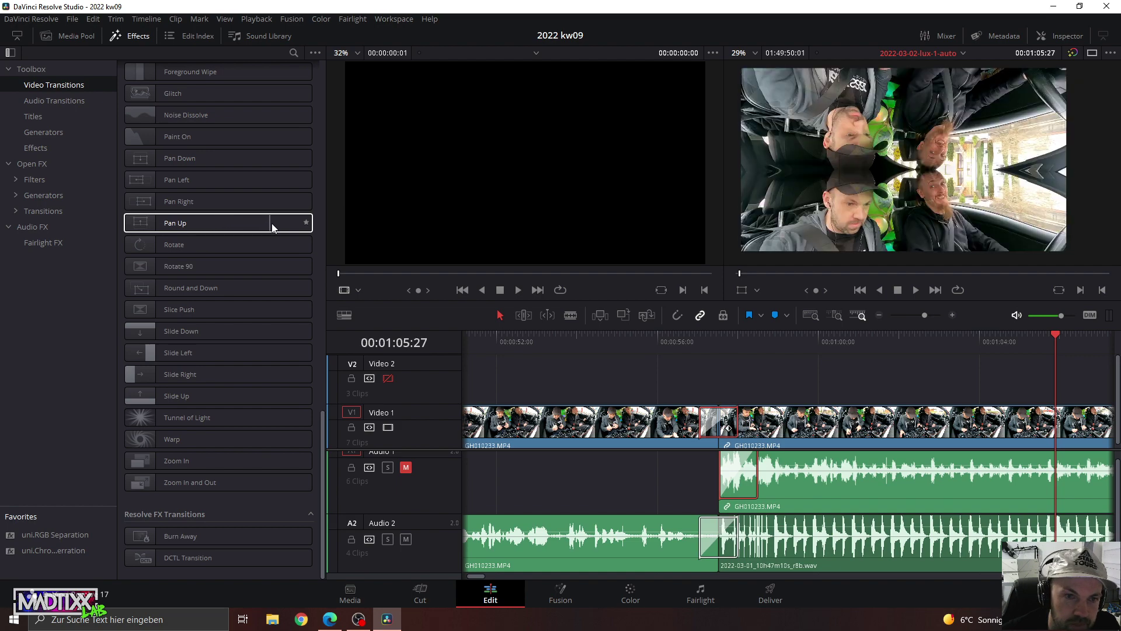
scroll(206, 184, "up", 5)
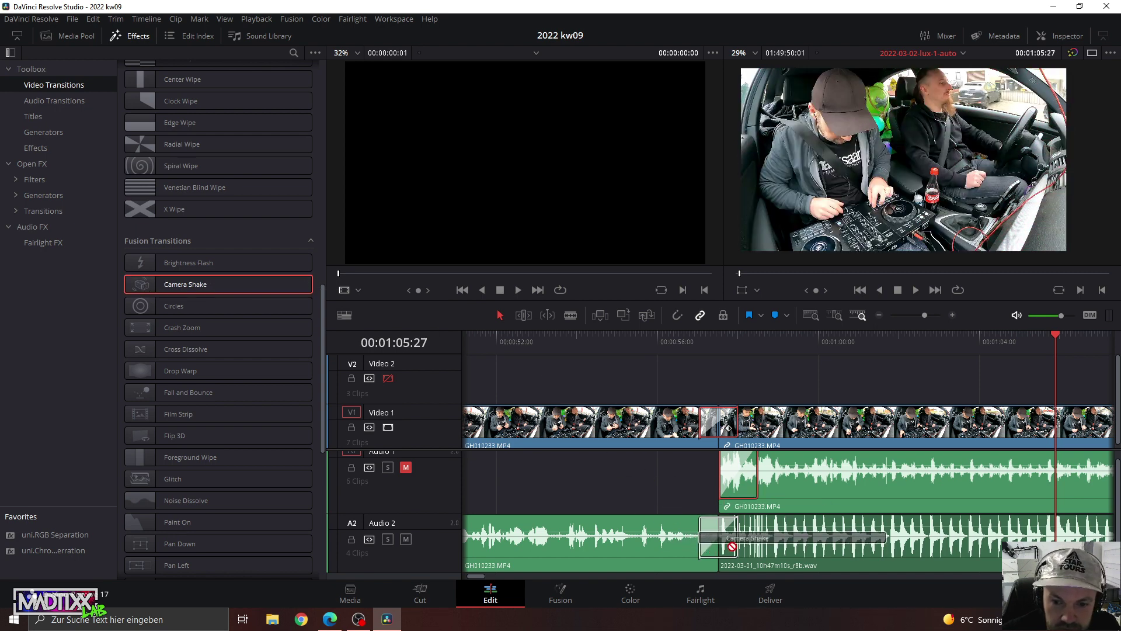
Replace the V1 join's transition with Fusion's Camera Shake and preview it.
mouse_move(160, 285)
left_mouse_down()
mouse_move(186, 257)
mouse_move(328, 368)
left_mouse_up()
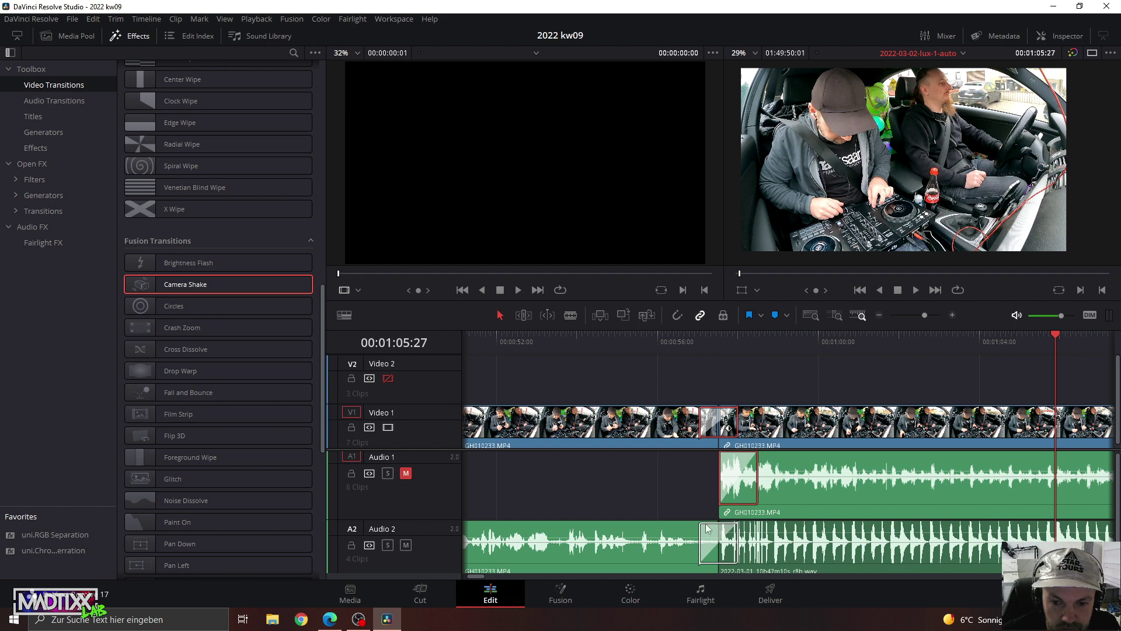
left_click_drag(197, 280, 709, 416)
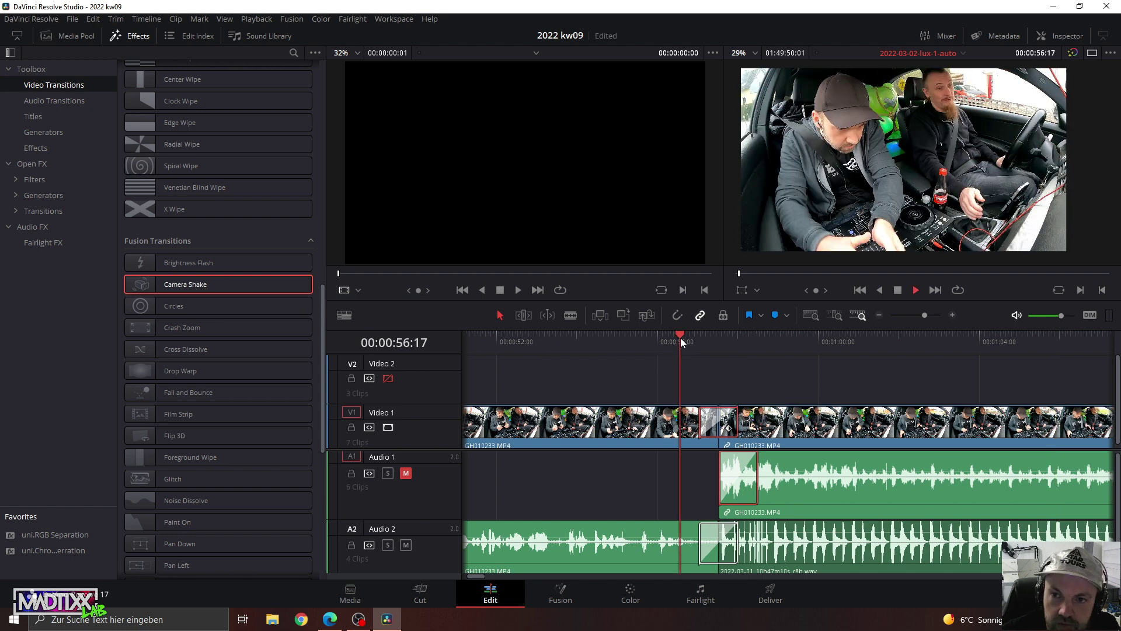
key("space")
left_click_drag(681, 342, 712, 345)
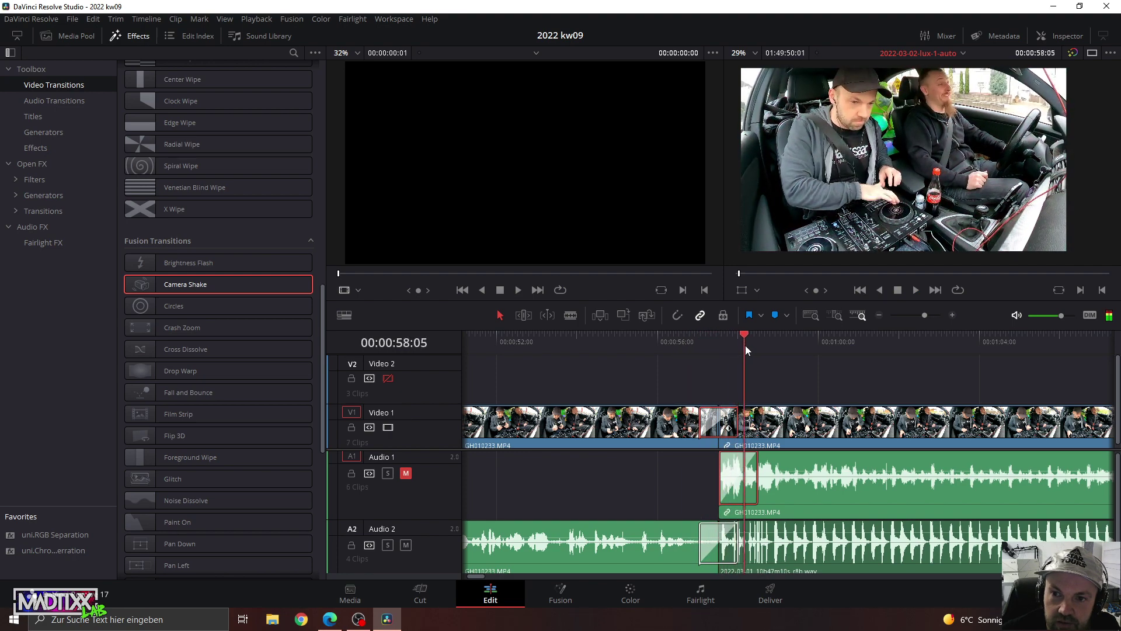
Review the footage around the cut near 58 seconds and zoom the timeline in on it.
left_click_drag(713, 344, 601, 349)
left_click_drag(919, 317, 909, 317)
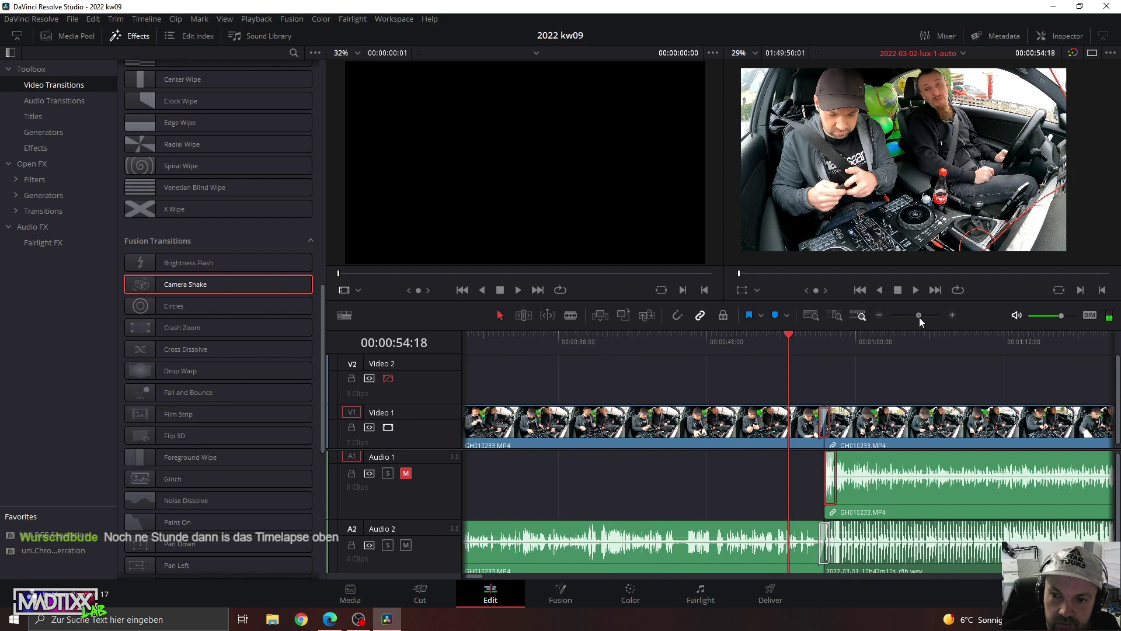
left_click(578, 343)
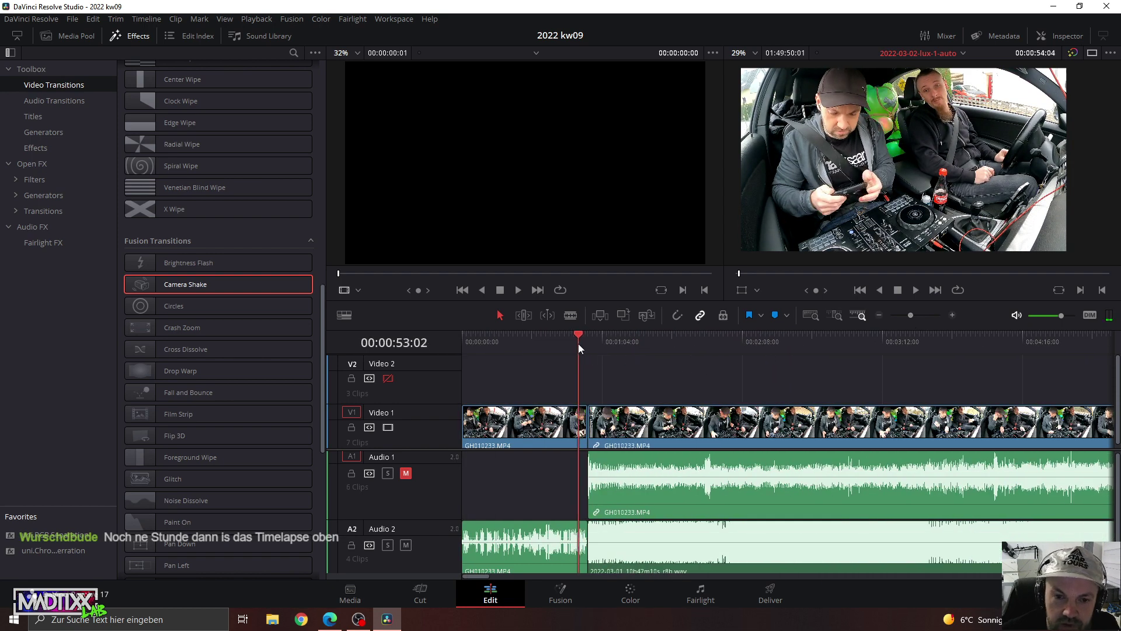
key("space")
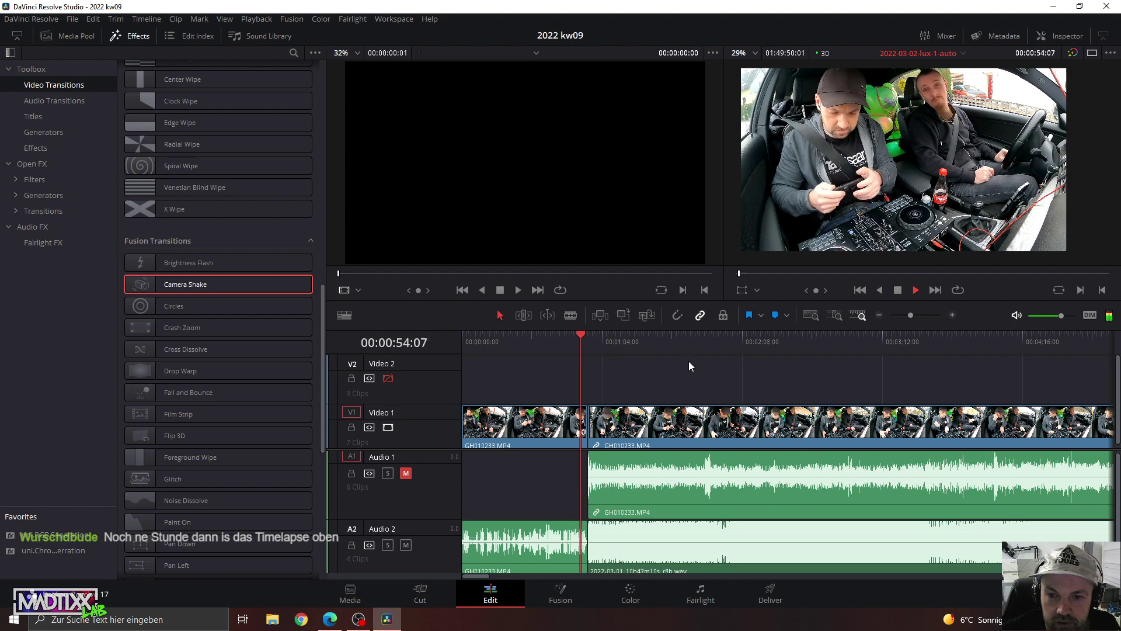
left_click(916, 314)
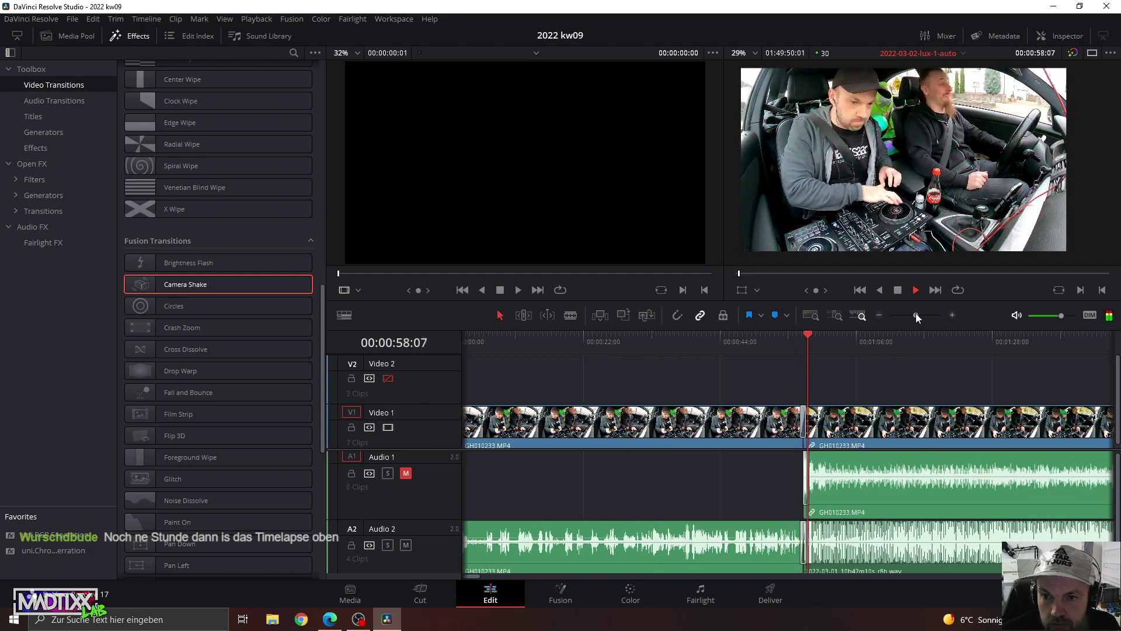
left_click(913, 313)
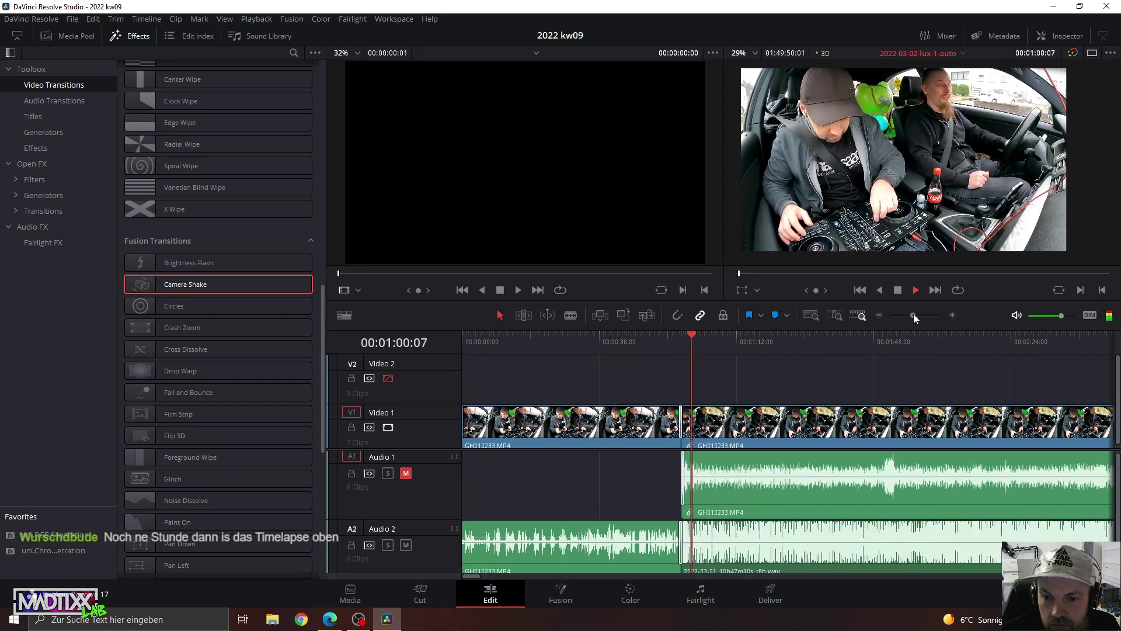
Add Camera Shake on V1 and Cross Fades on A1 and A2 at the cut, then show the Mixer.
left_click(685, 420)
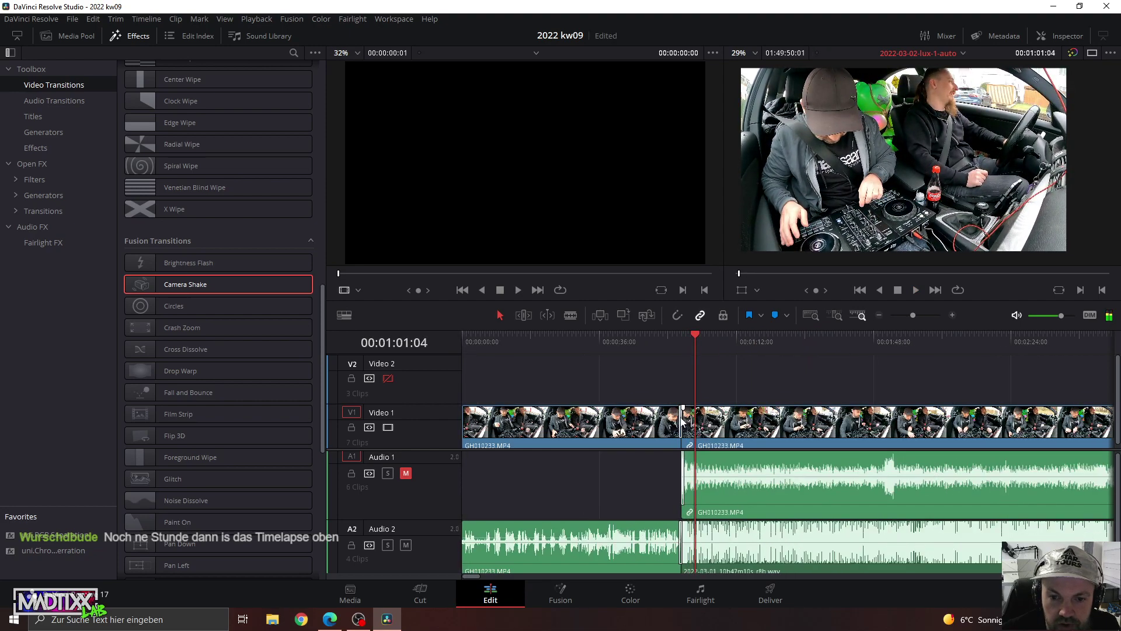
key("ctrl+t")
scroll(642, 423, "up", 3)
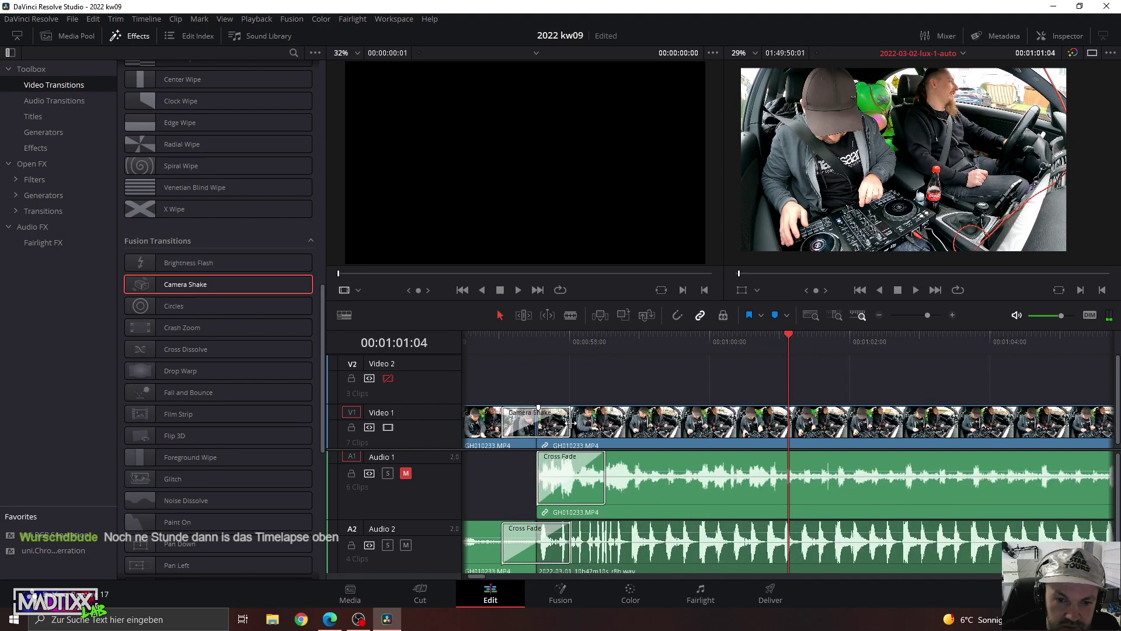
left_click(943, 36)
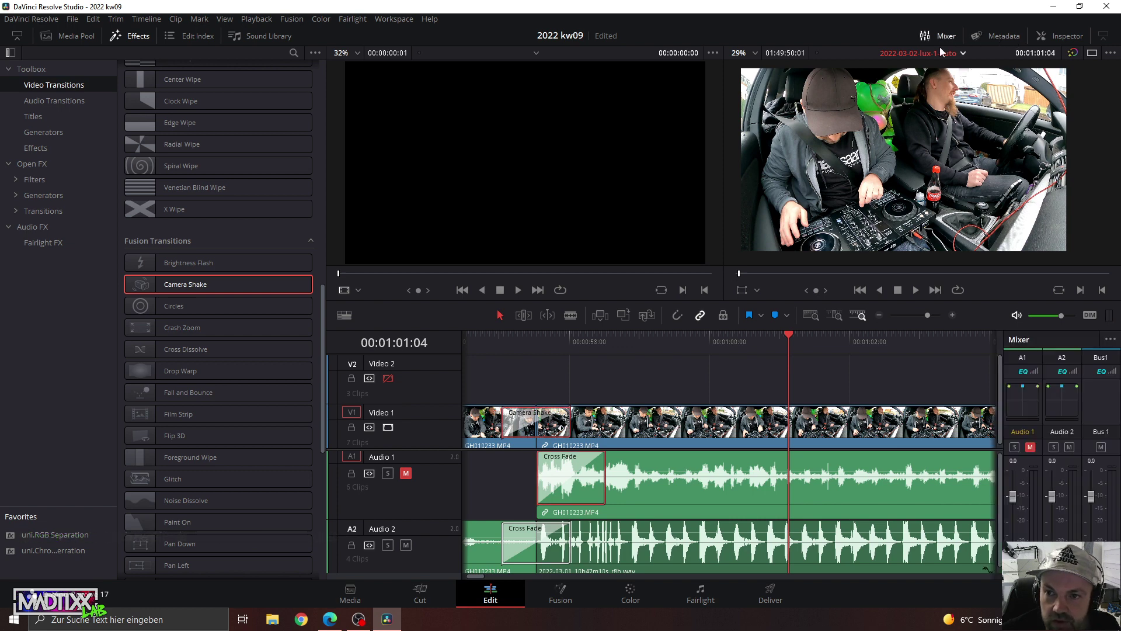
Show the Camera Shake transition's settings in the Inspector and turn on Motion Blur.
left_click(1051, 36)
left_click(1051, 35)
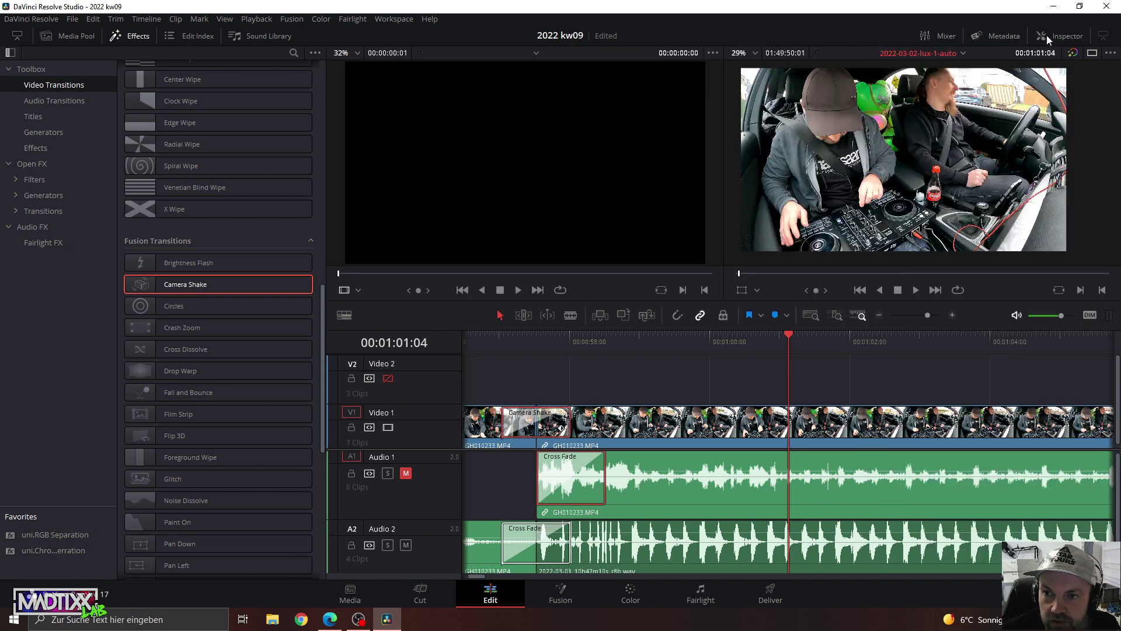
left_click(1051, 36)
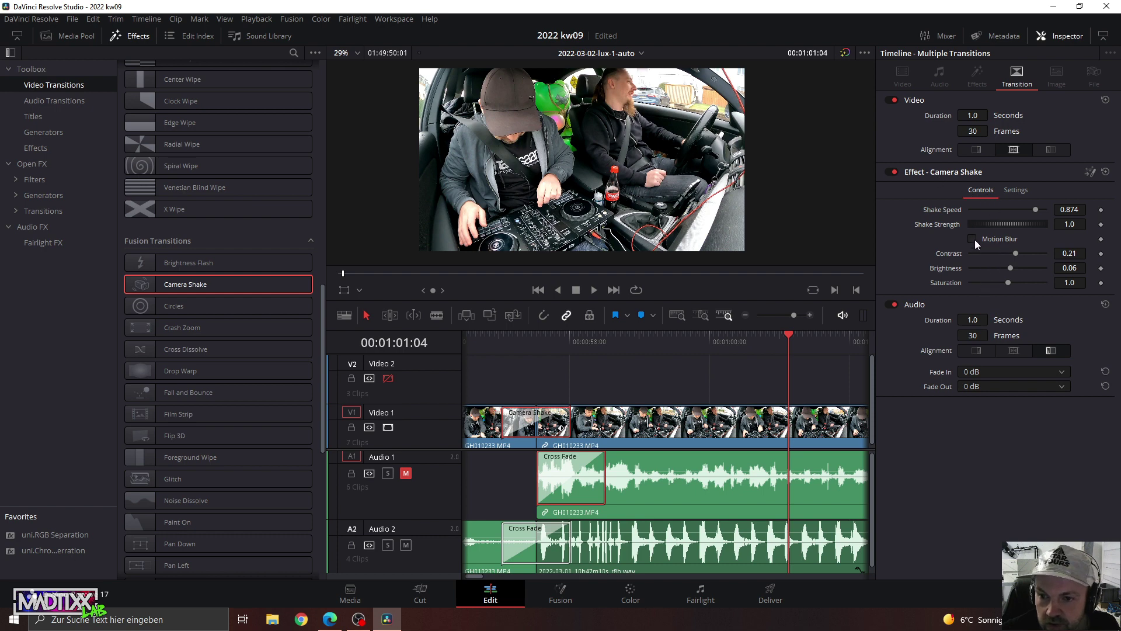
left_click(972, 239)
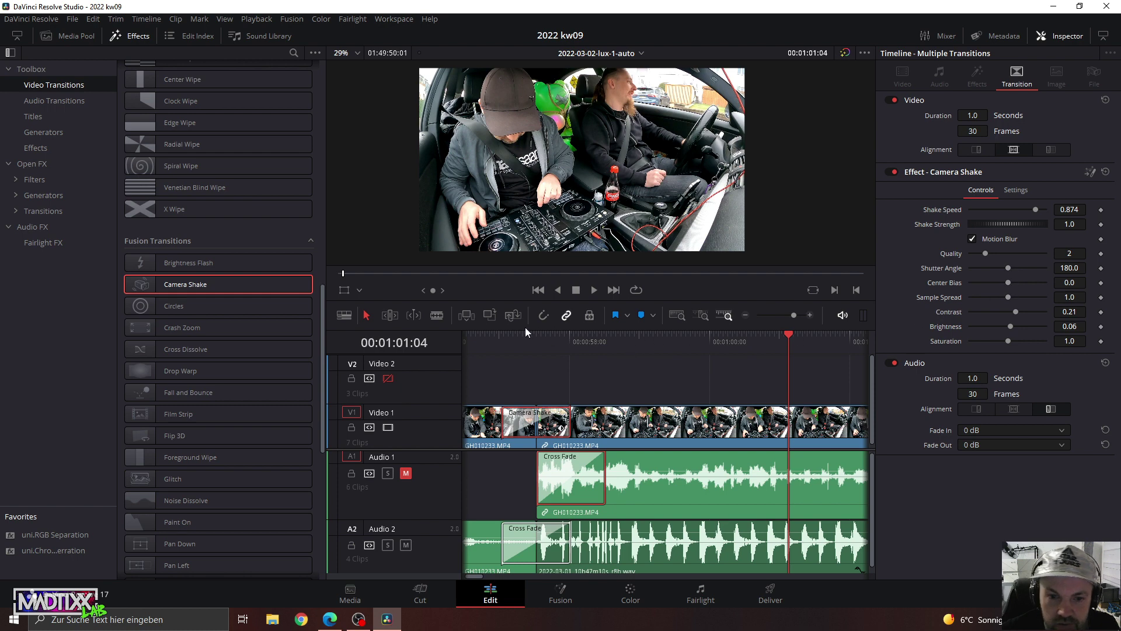
Set shutter angle 269.3, saturation 0.34 and shake strength 1.261 for the Camera Shake.
left_click_drag(524, 336, 521, 342)
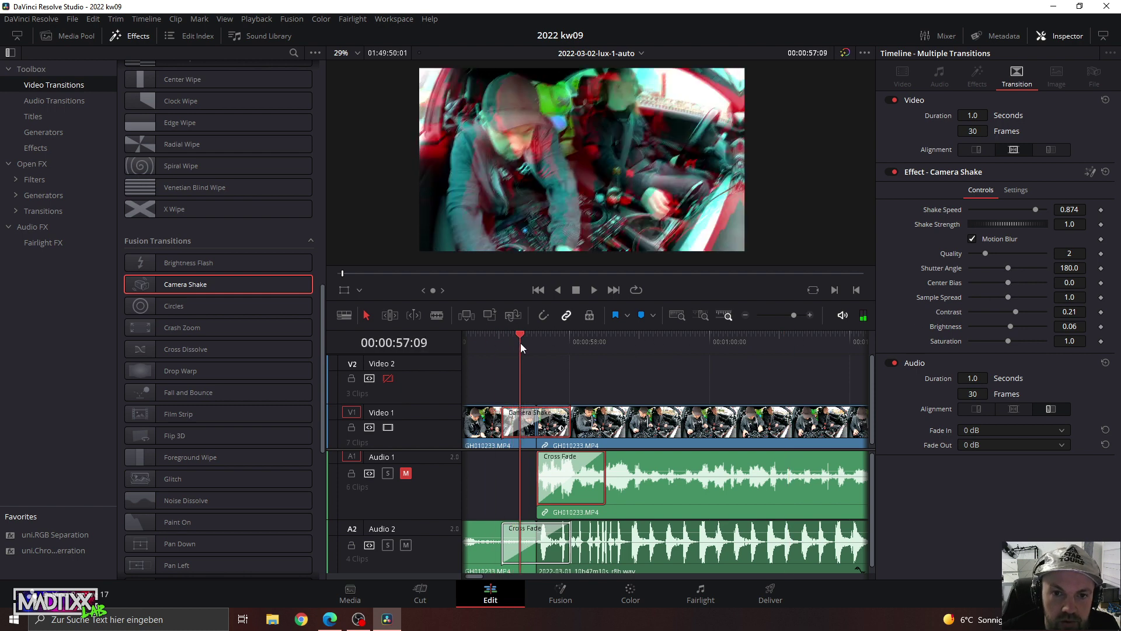
mouse_move(1008, 268)
left_mouse_down()
mouse_move(996, 268)
mouse_move(1009, 271)
left_mouse_up()
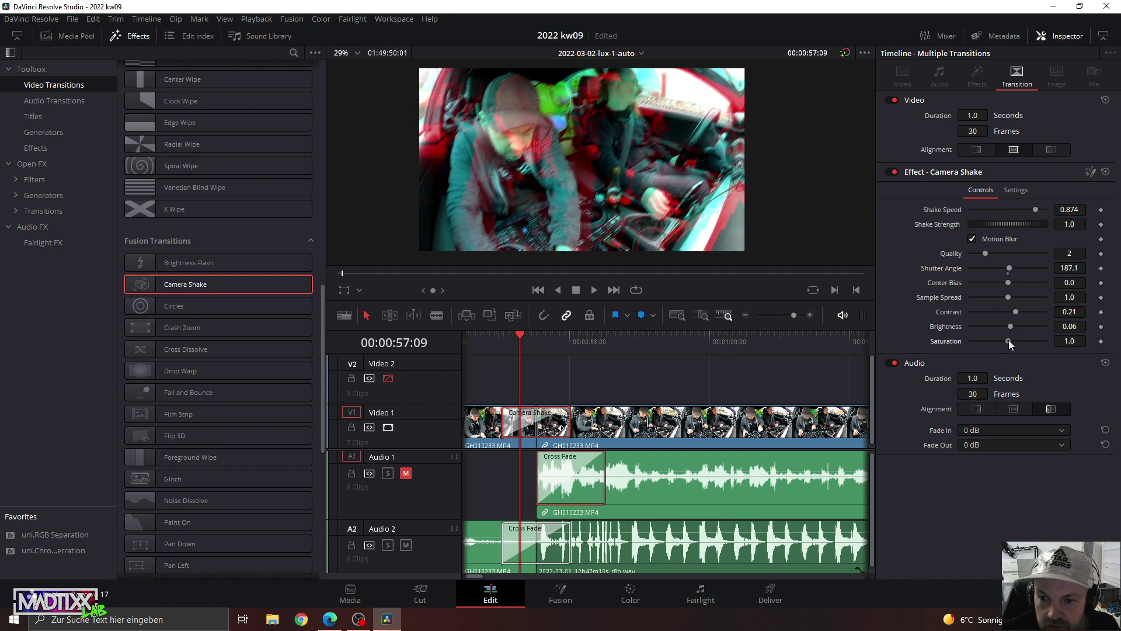
mouse_move(1010, 340)
left_mouse_down()
mouse_move(1042, 339)
mouse_move(1004, 340)
left_mouse_up()
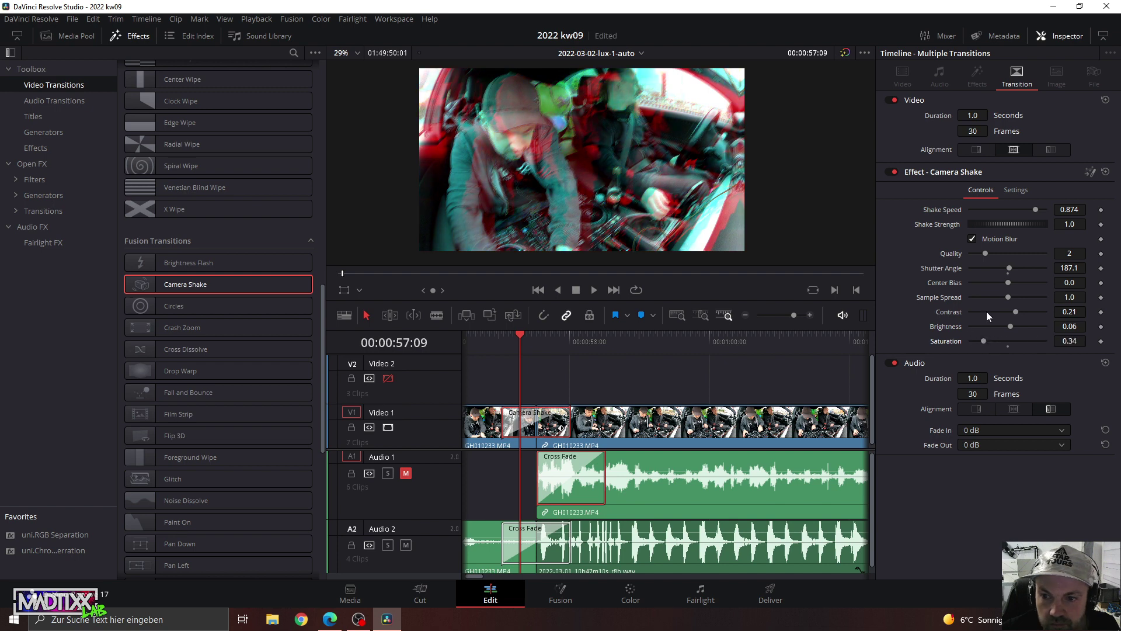
left_click_drag(1010, 269, 1029, 280)
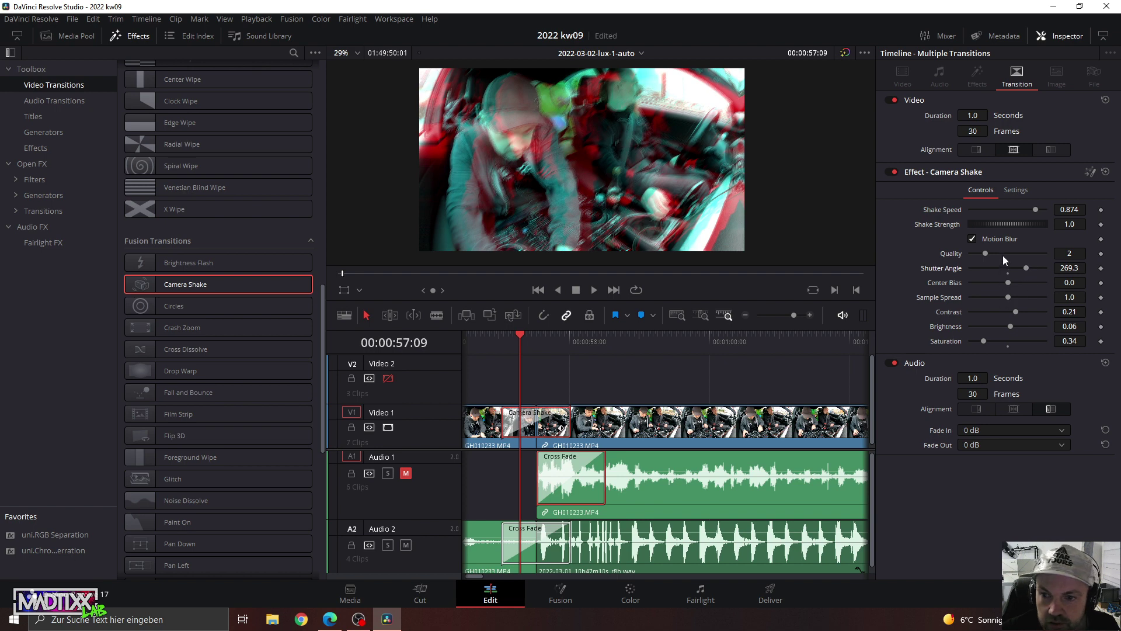
mouse_move(997, 226)
left_mouse_down()
mouse_move(1077, 226)
mouse_move(967, 225)
mouse_move(1003, 233)
left_mouse_up()
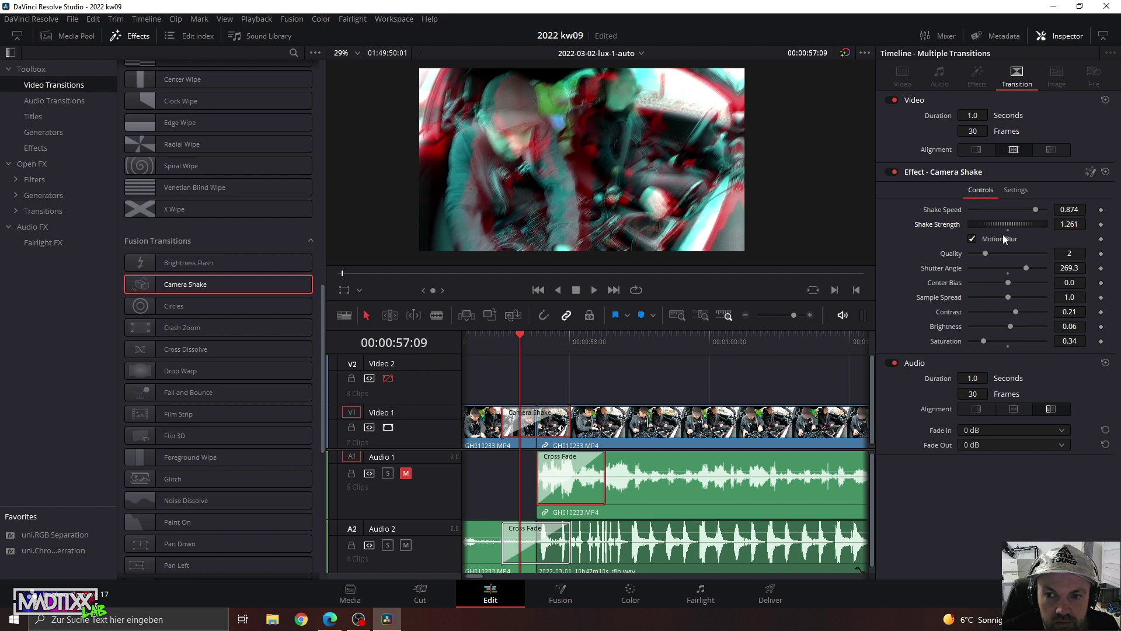
Preview the Camera Shake transition by scrubbing and playing it, then zoom the timeline out.
left_click(1016, 191)
left_click(982, 190)
left_click_drag(499, 333, 533, 344)
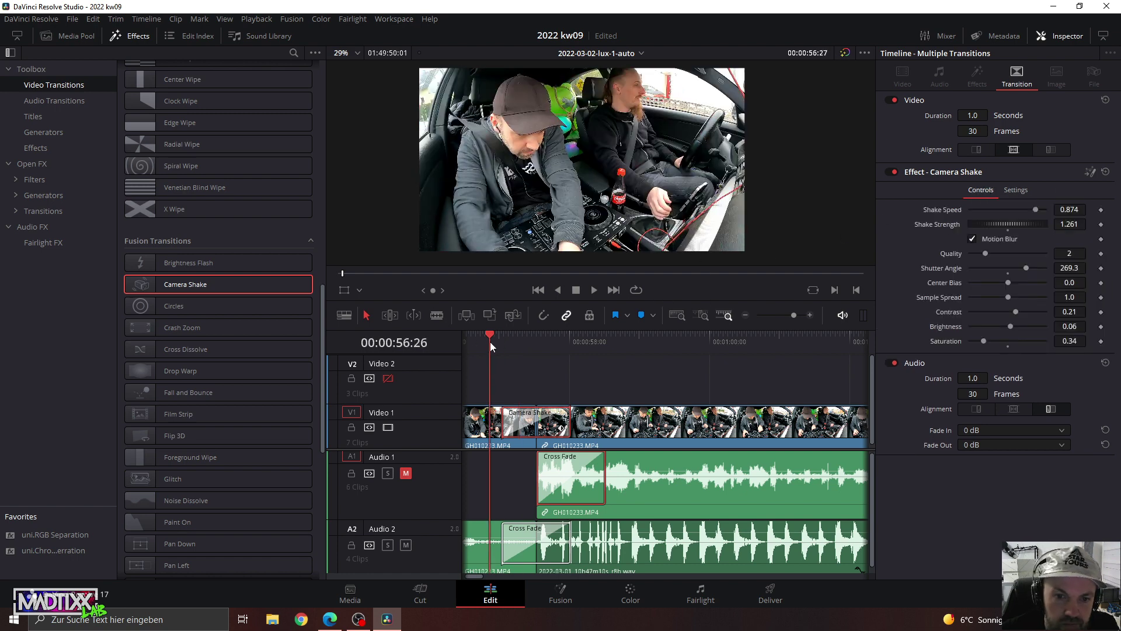
left_click(488, 344)
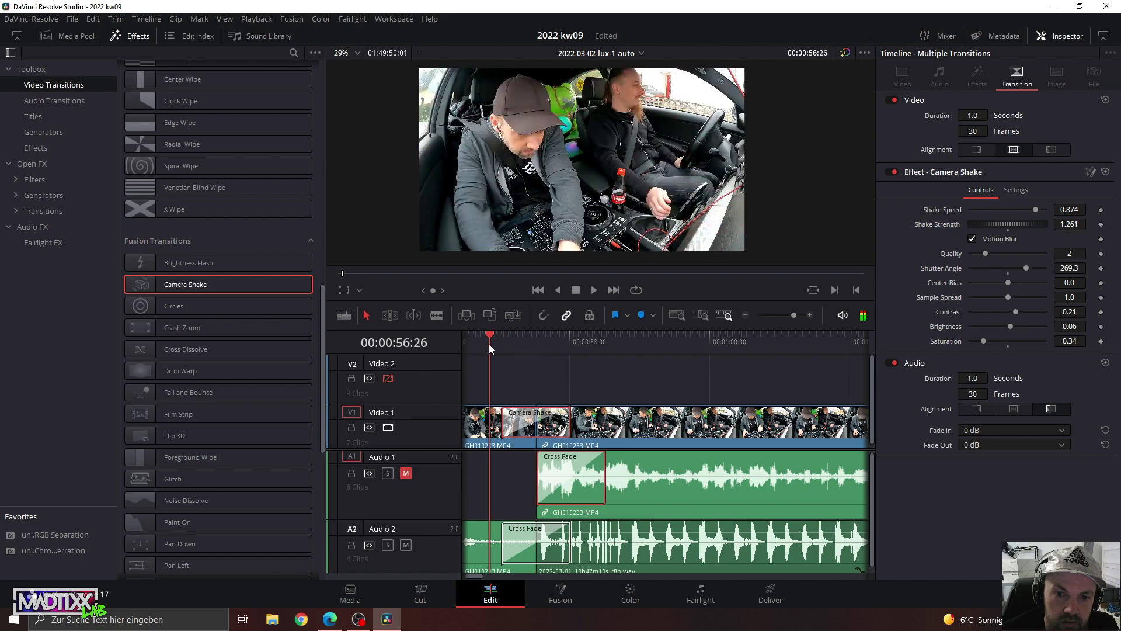
key("space")
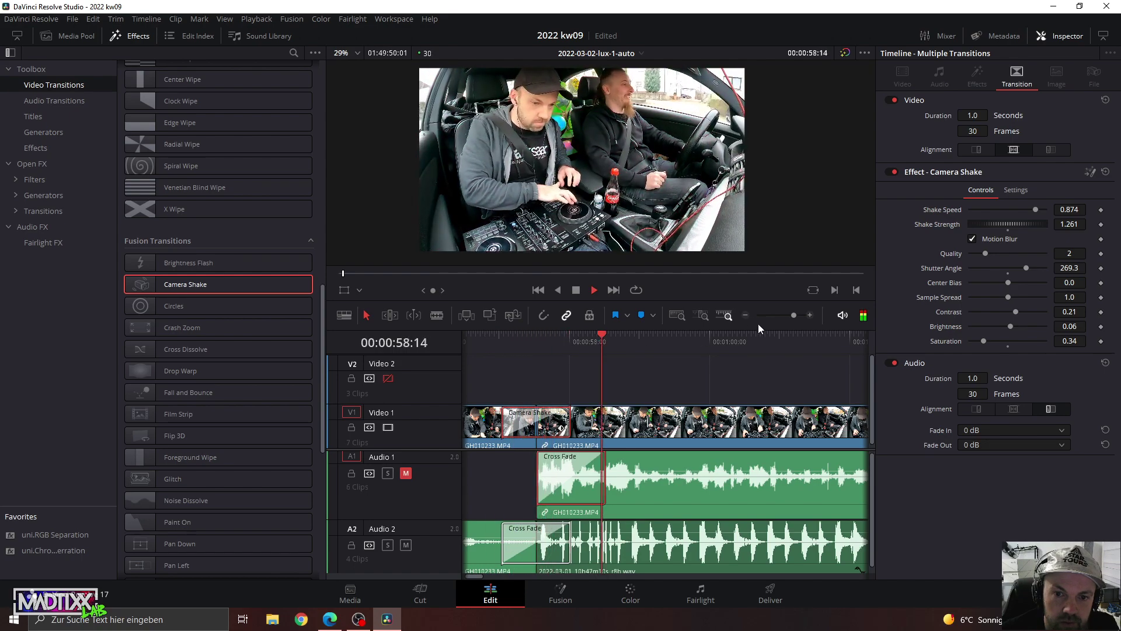
left_click_drag(793, 316, 776, 311)
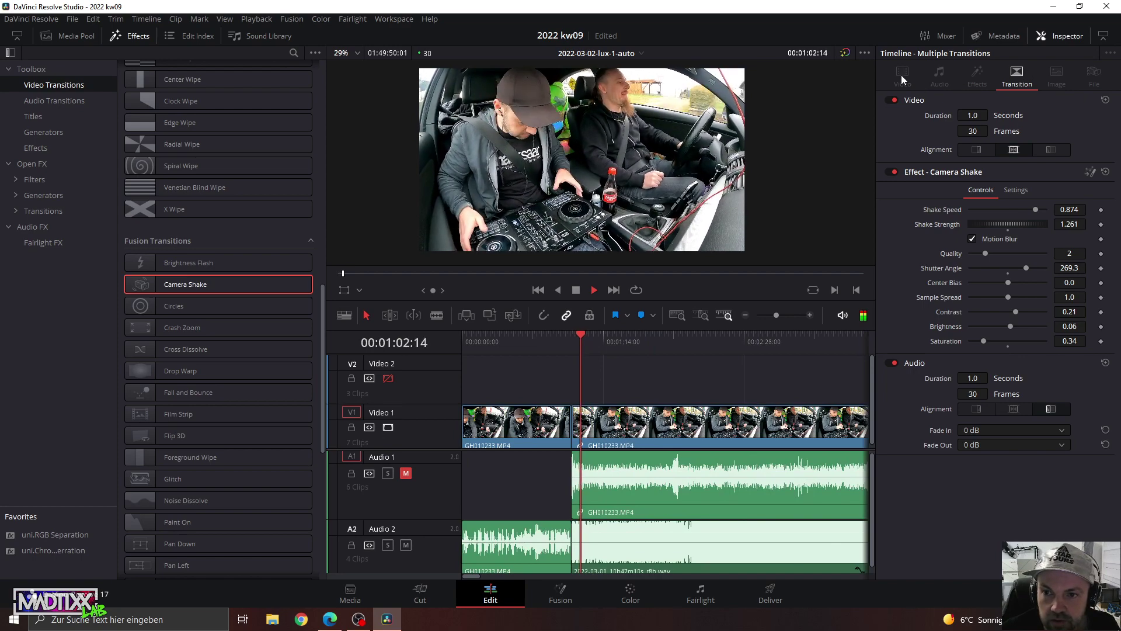
Close the properties, metadata and mixer panels to clear the interface.
left_click(1007, 36)
left_click(946, 36)
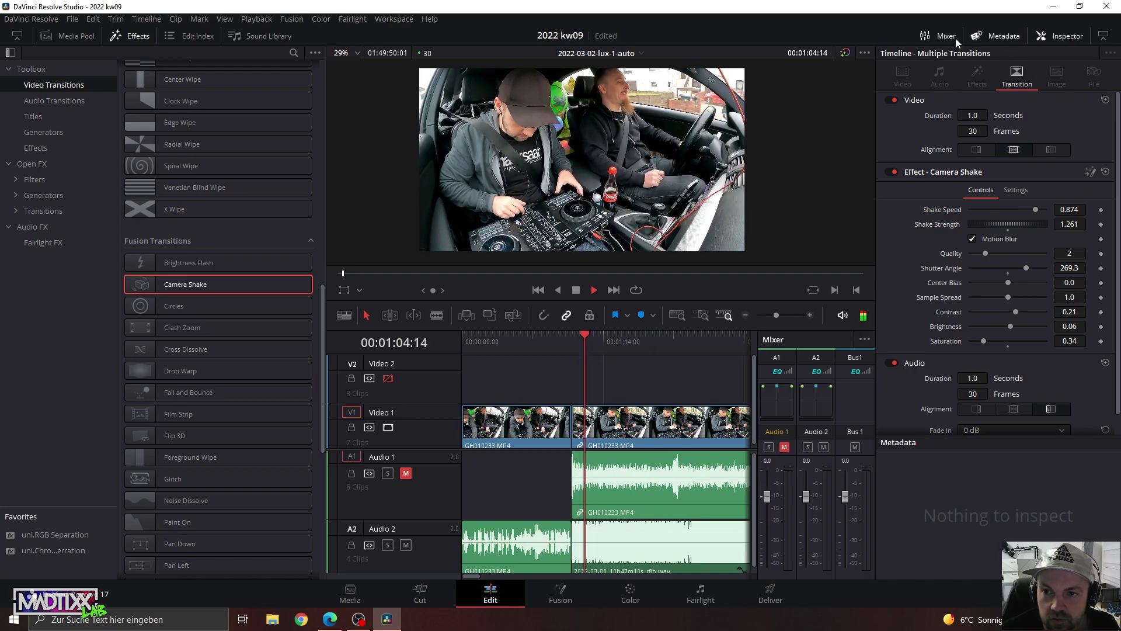
left_click(1059, 37)
left_click(993, 36)
left_click(934, 35)
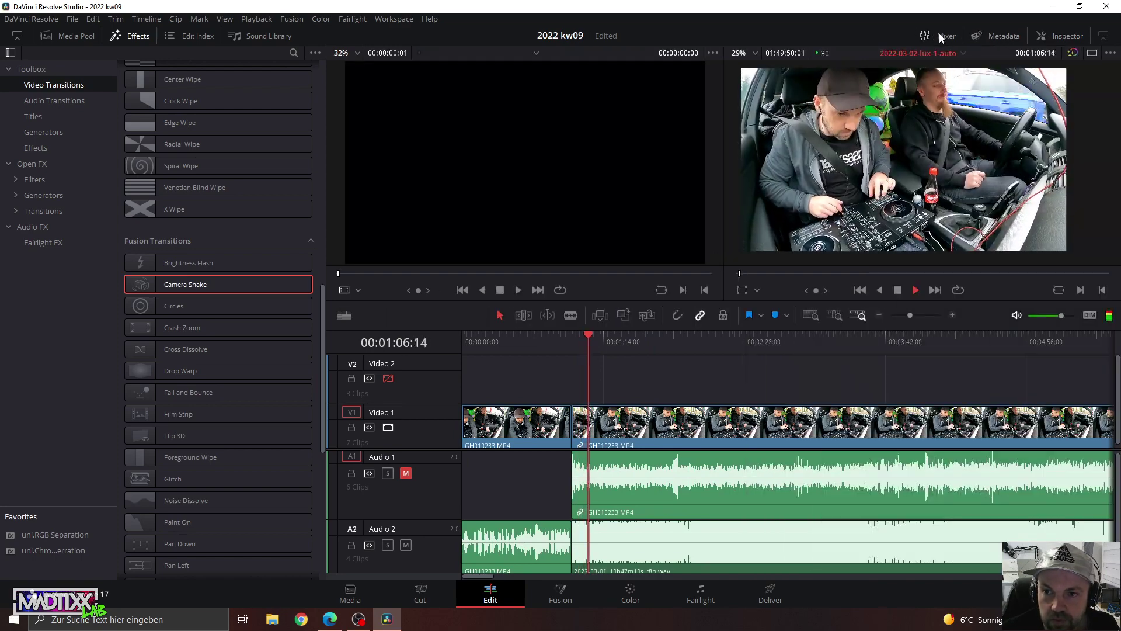
Skim the timeline from about 02:26 to 11 minutes, then zoom out to the whole edit.
left_click(739, 349)
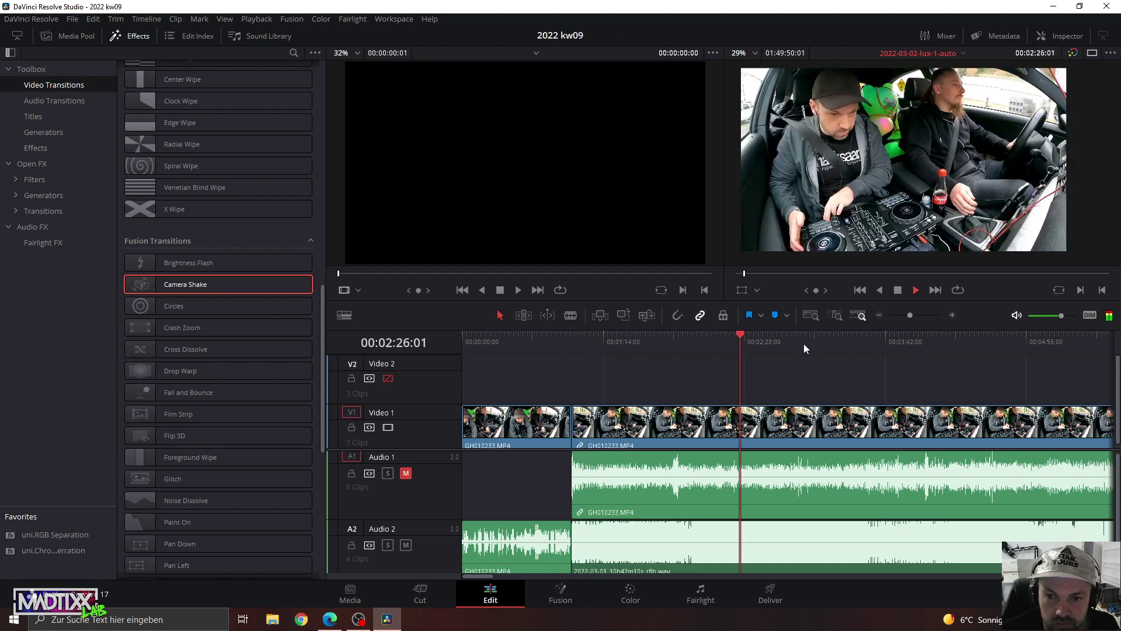
left_click(910, 337)
left_click_drag(909, 315, 903, 315)
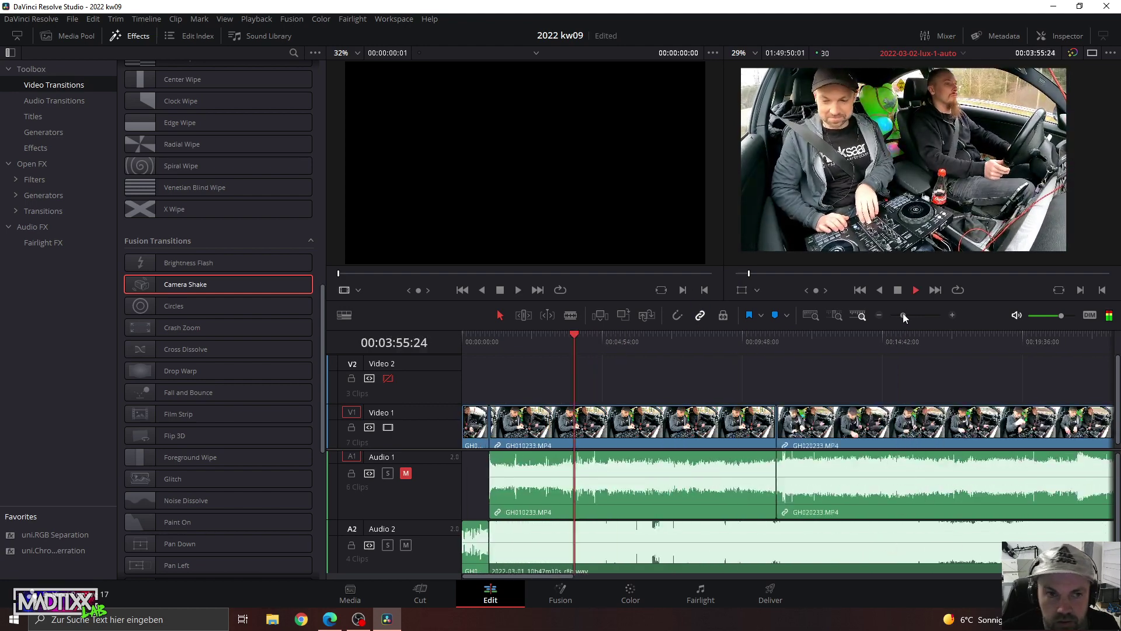
left_click(777, 342)
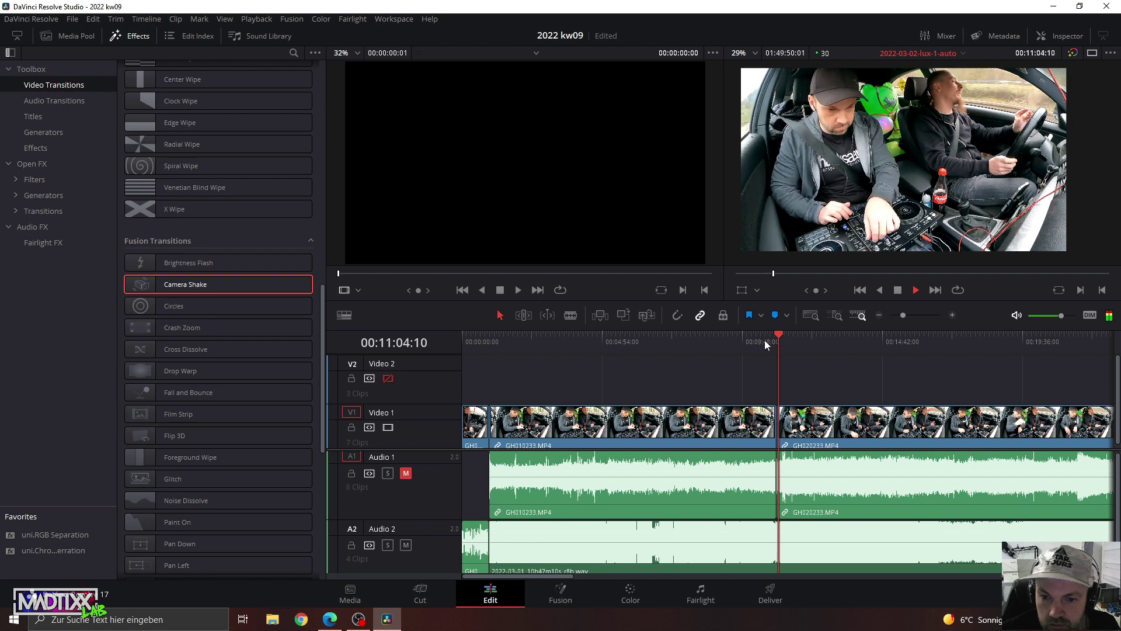
left_click(765, 340)
left_click_drag(902, 315, 908, 320)
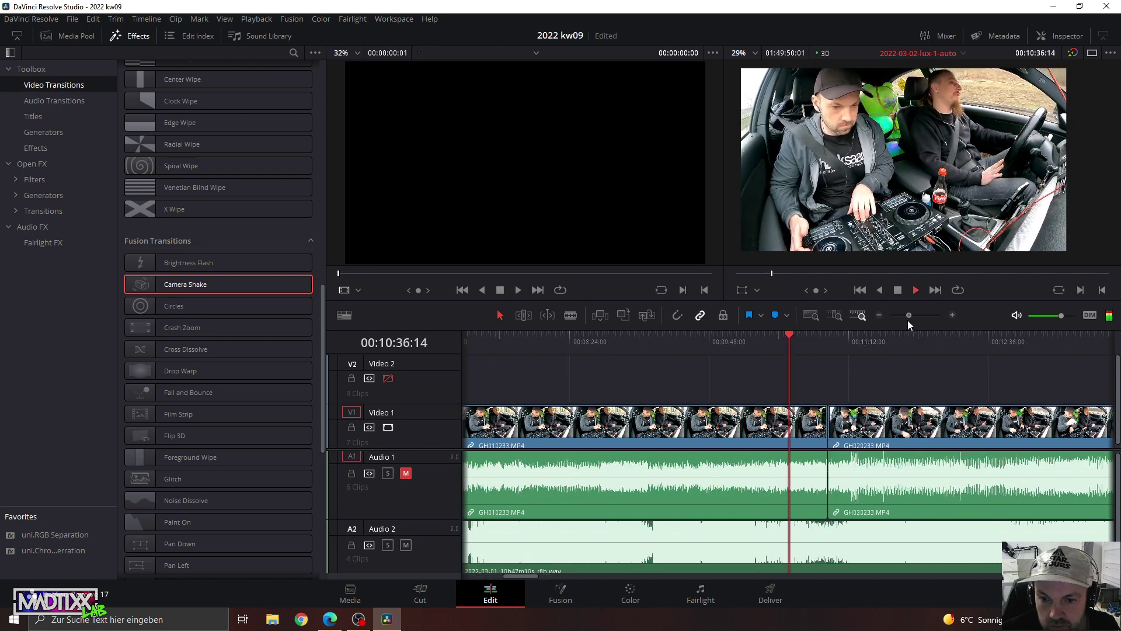
left_click(815, 339)
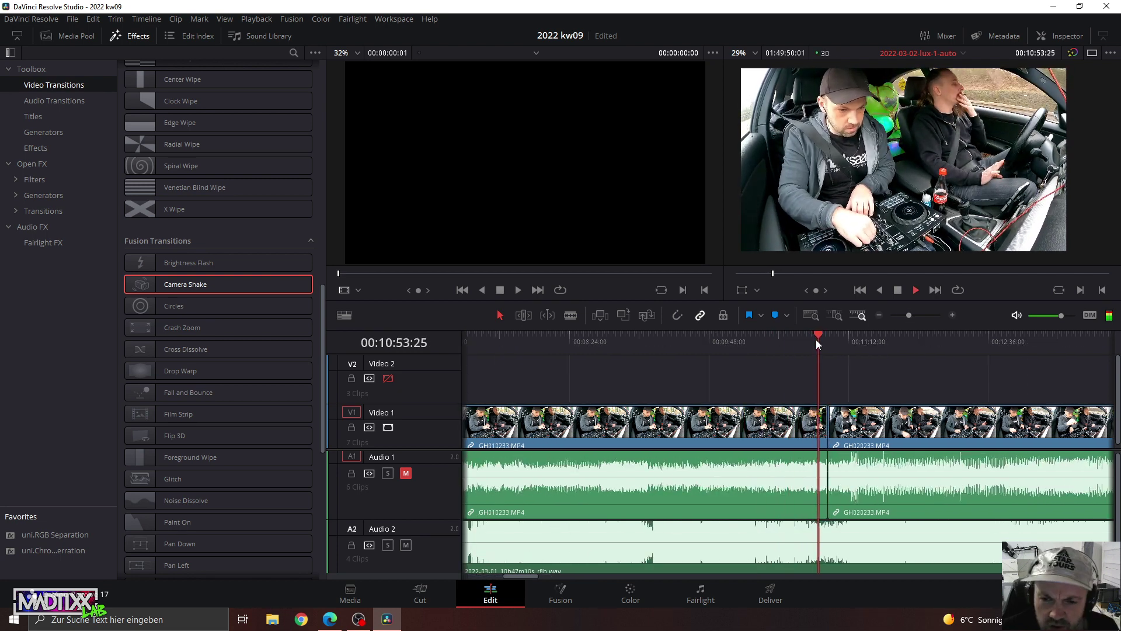
left_click_drag(909, 316, 898, 311)
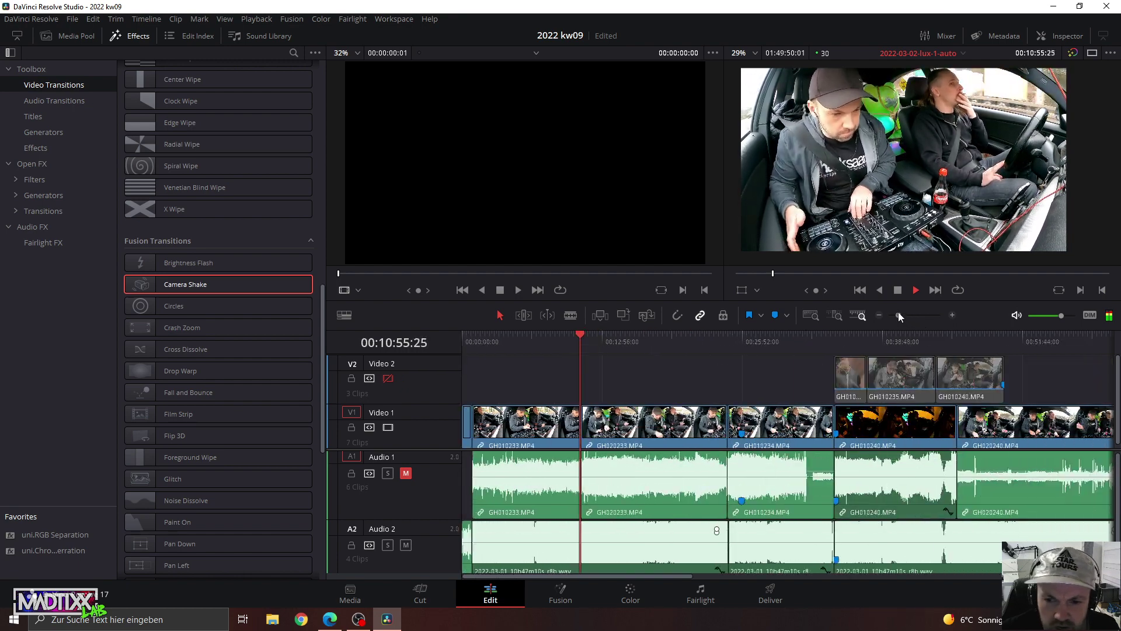
left_click(713, 344)
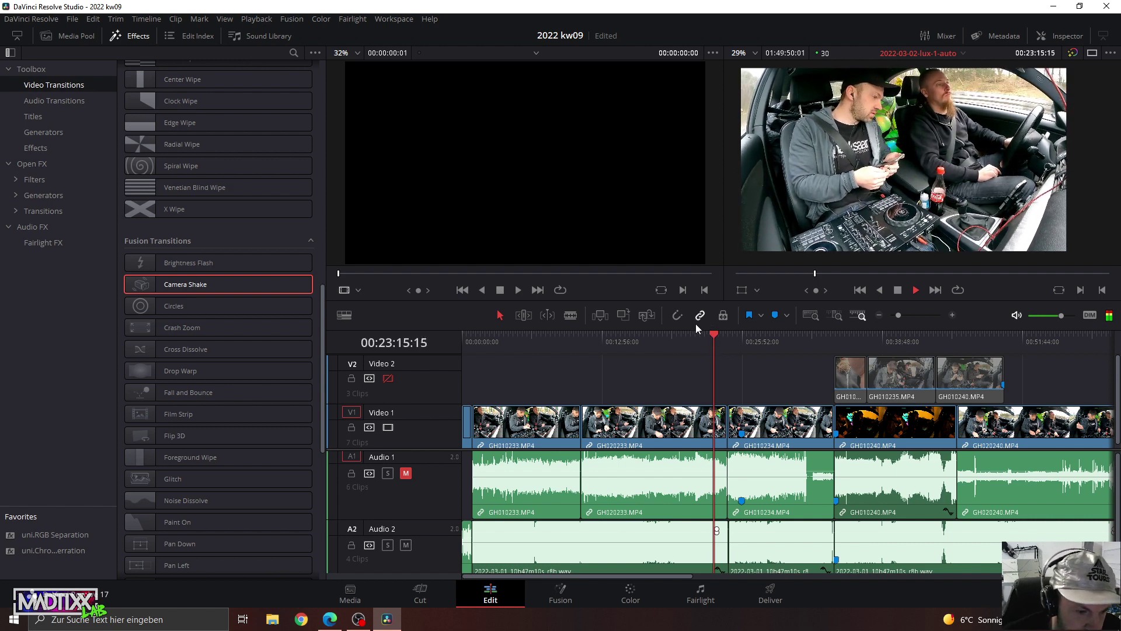
Place the playhead near 00:33:47 and zoom in on the GH010234/GH010240 cut.
left_click(789, 343)
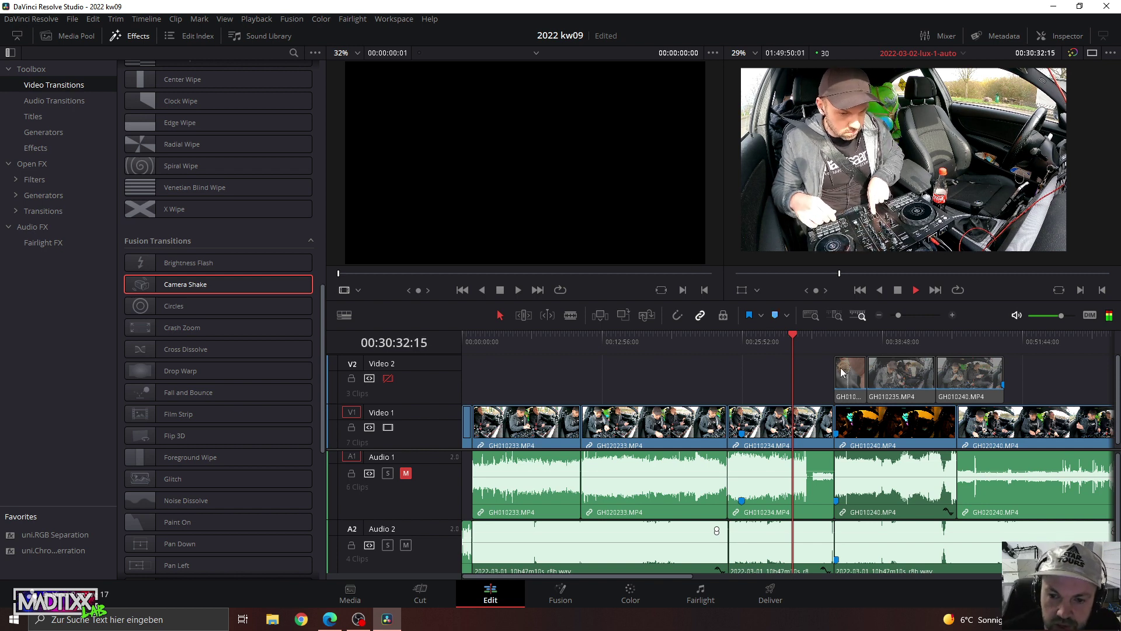
left_click(808, 344)
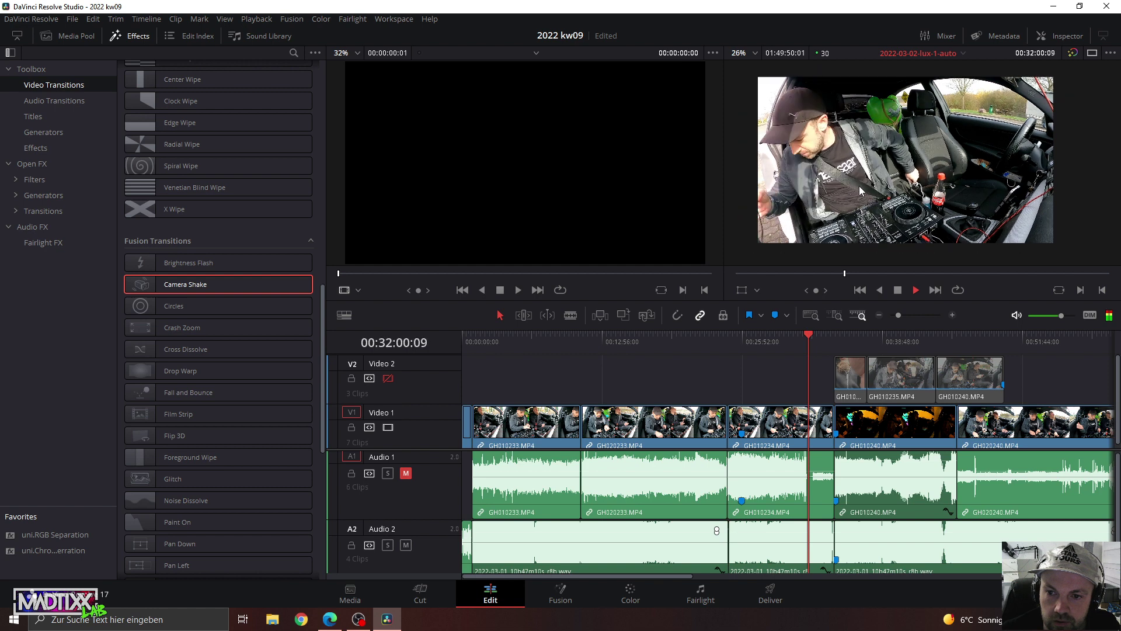
scroll(859, 190, "up", 1)
left_click(841, 338)
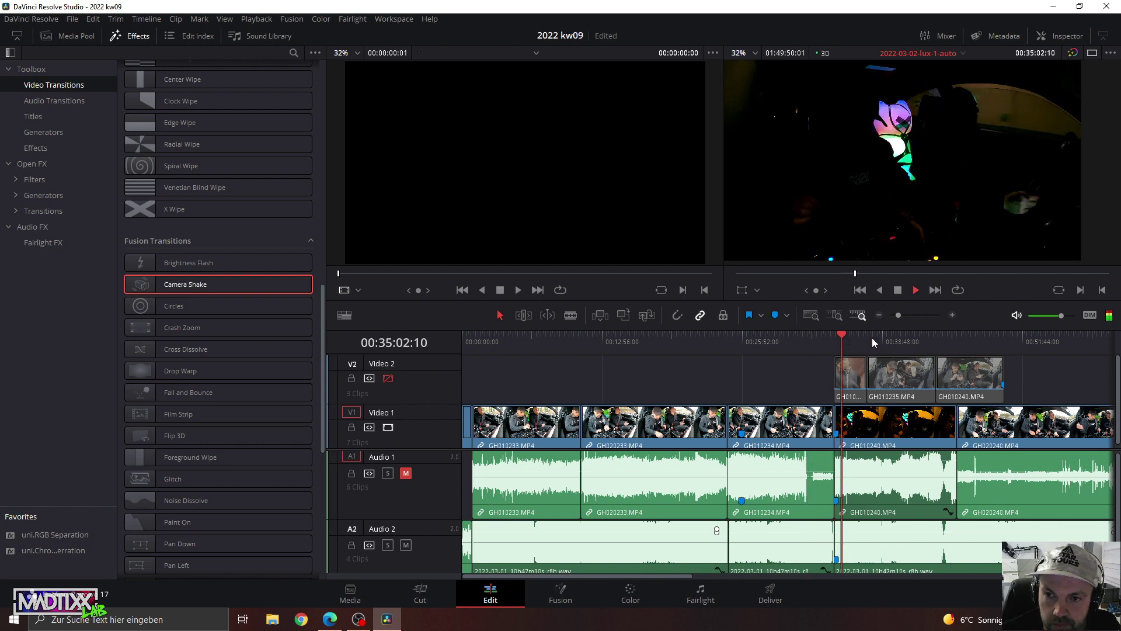
left_click(828, 342)
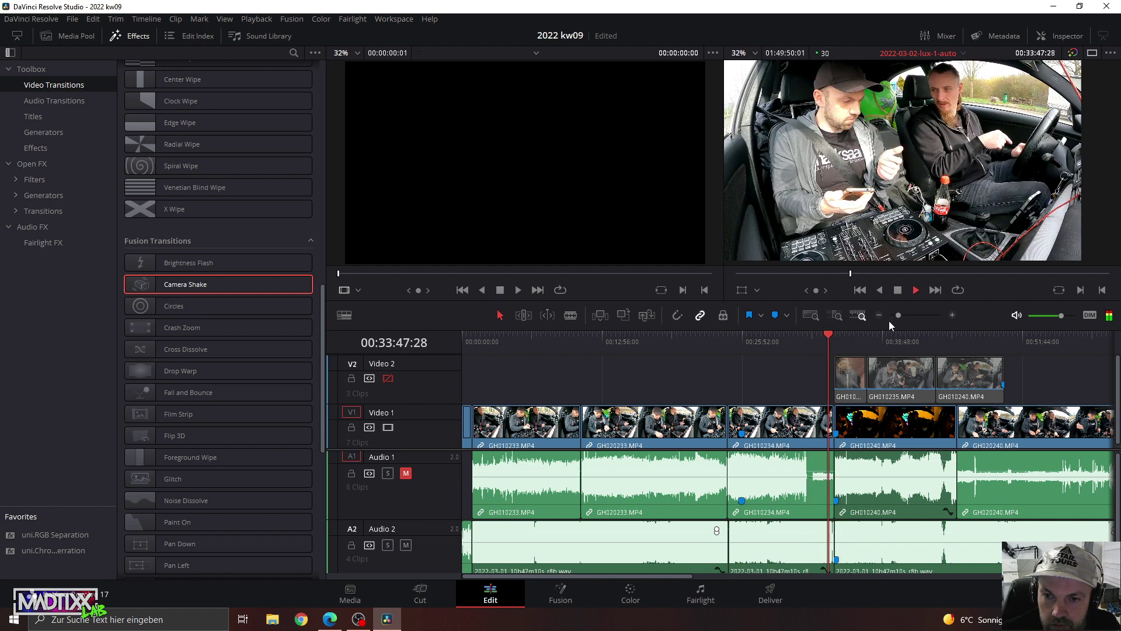
left_click_drag(897, 314, 908, 317)
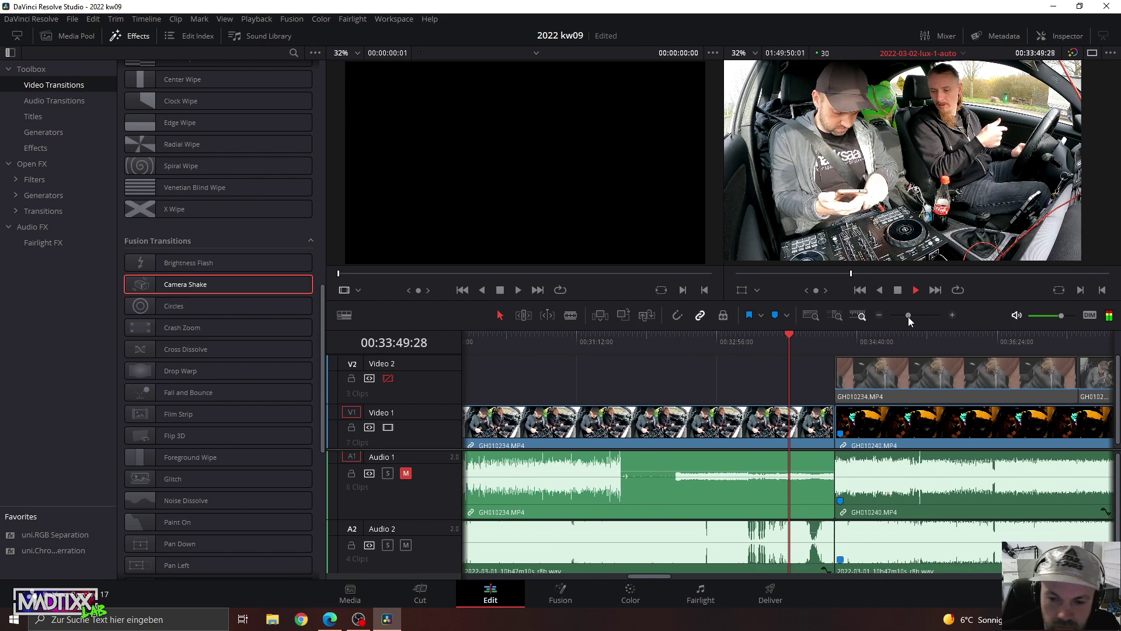
Move to about 00:34:17, stop playback and zoom in closer on the cut.
left_click(827, 337)
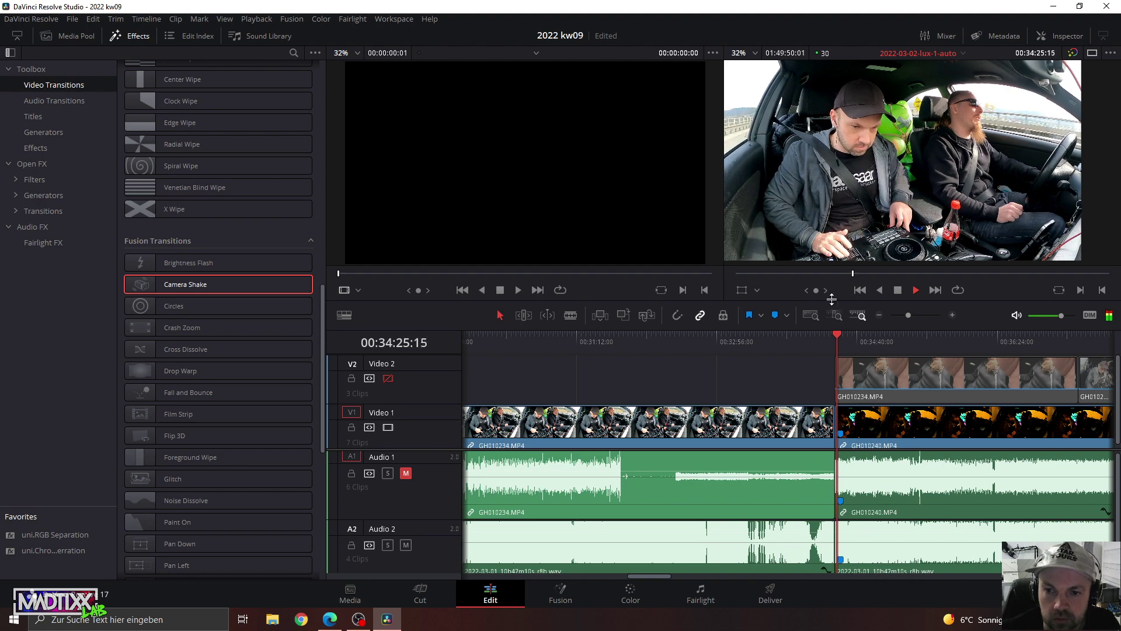
key("space")
left_click_drag(908, 316, 926, 317)
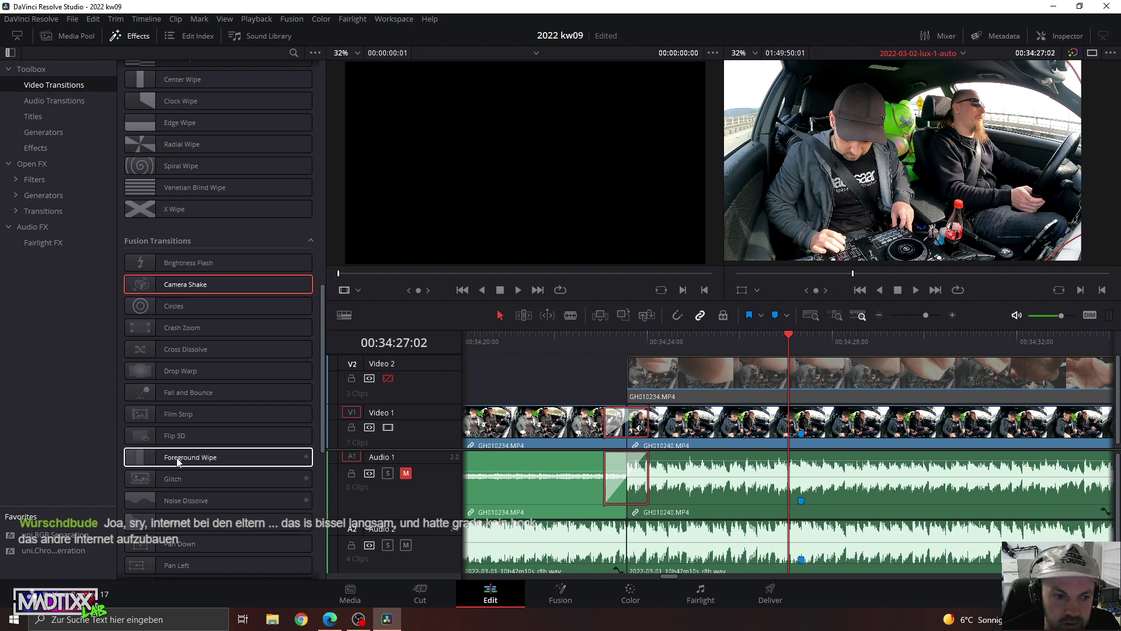
scroll(181, 453, "down", 6)
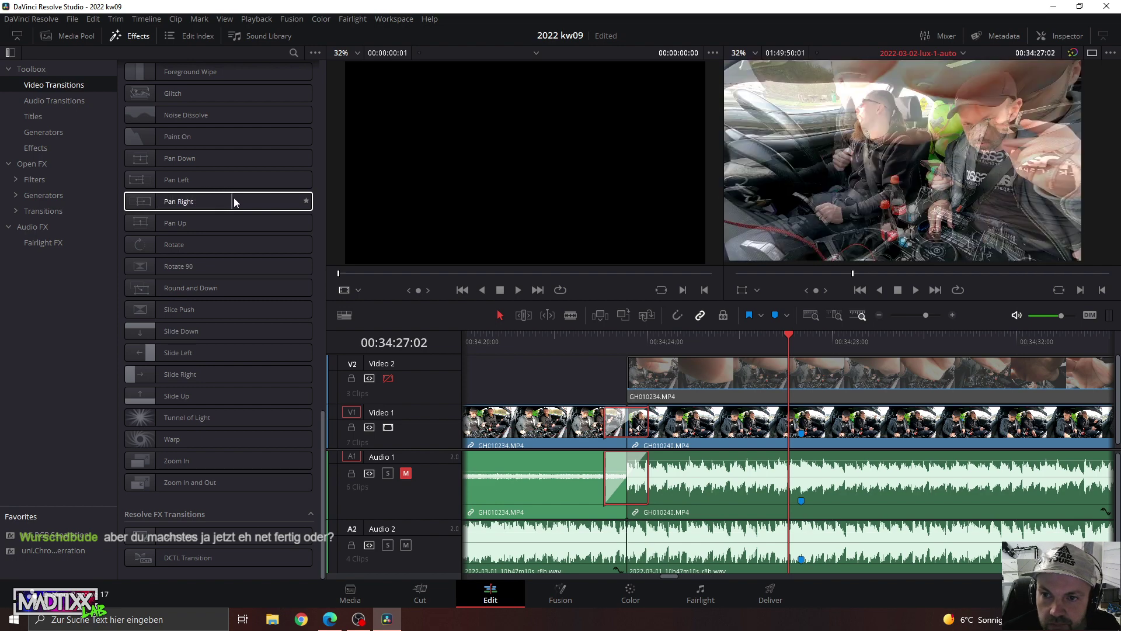
scroll(250, 198, "up", 5)
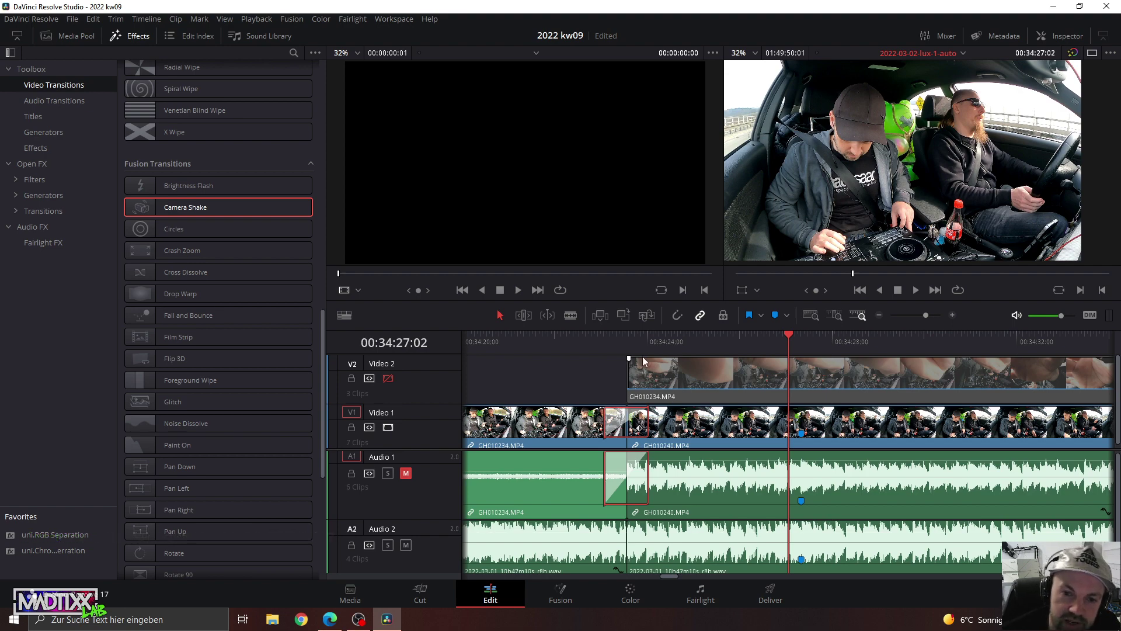
Scrub over the GH010234/GH010240 transition and select it on V1.
mouse_move(614, 341)
left_mouse_down()
mouse_move(658, 330)
mouse_move(609, 328)
left_mouse_up()
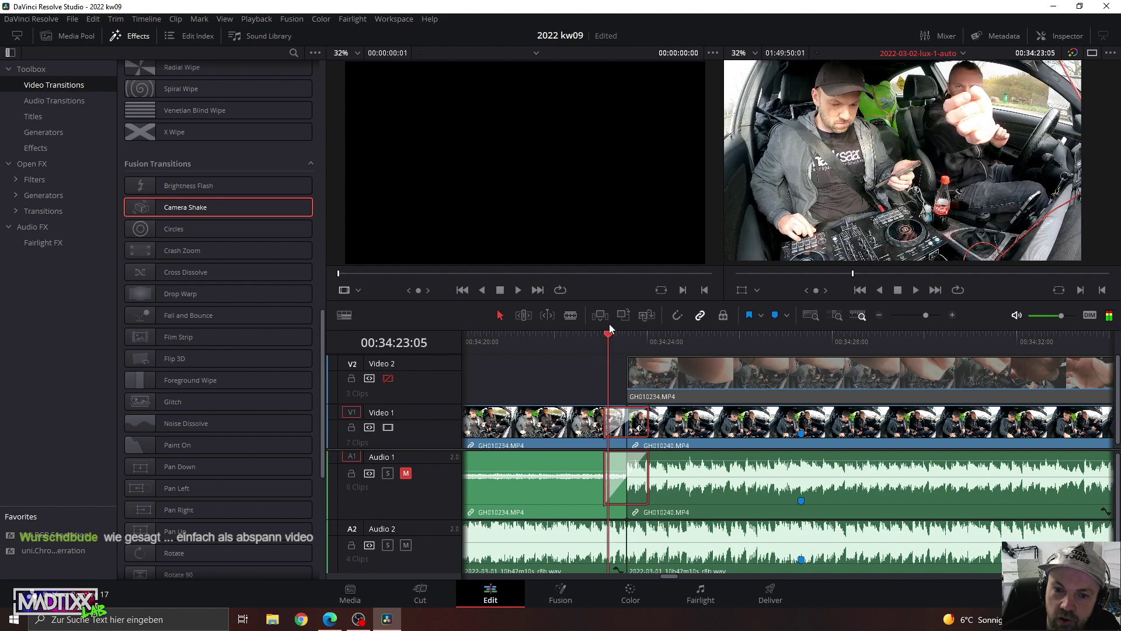
left_click_drag(611, 340, 604, 341)
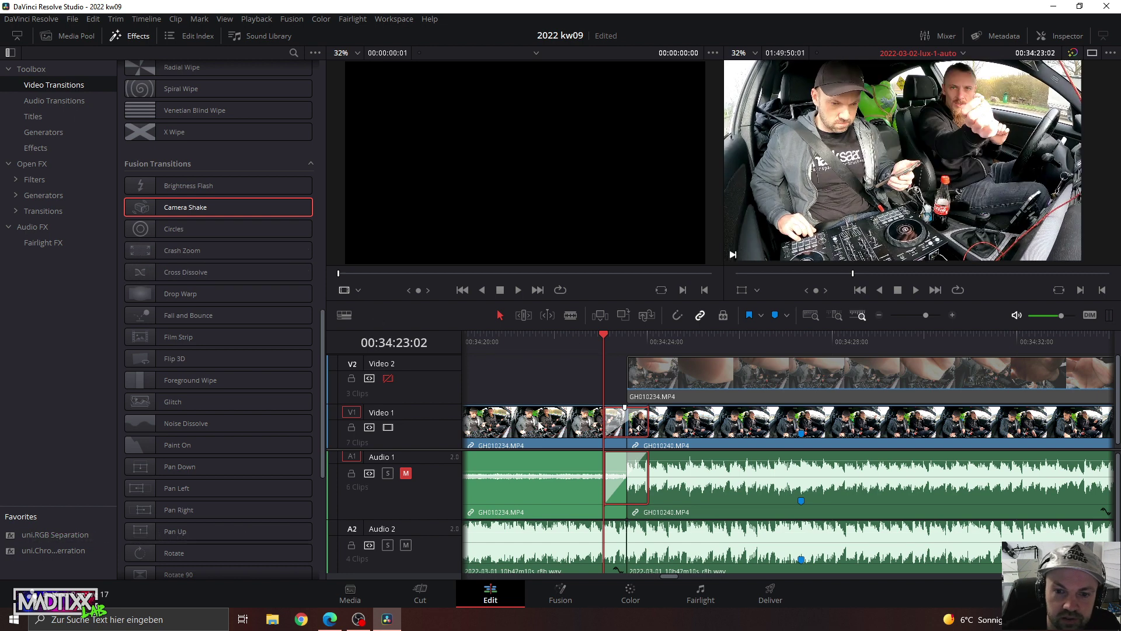
left_click(614, 388)
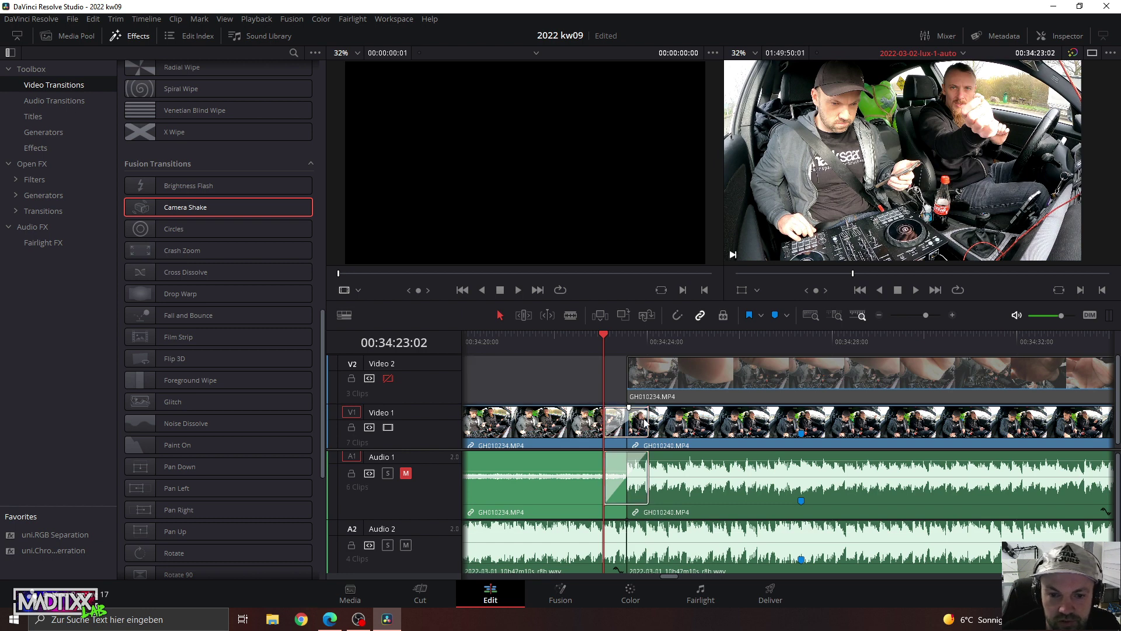
left_click(644, 422)
Apply the Foreground Wipe transition to the cut at 00:34:23.
left_click_drag(601, 345, 677, 345)
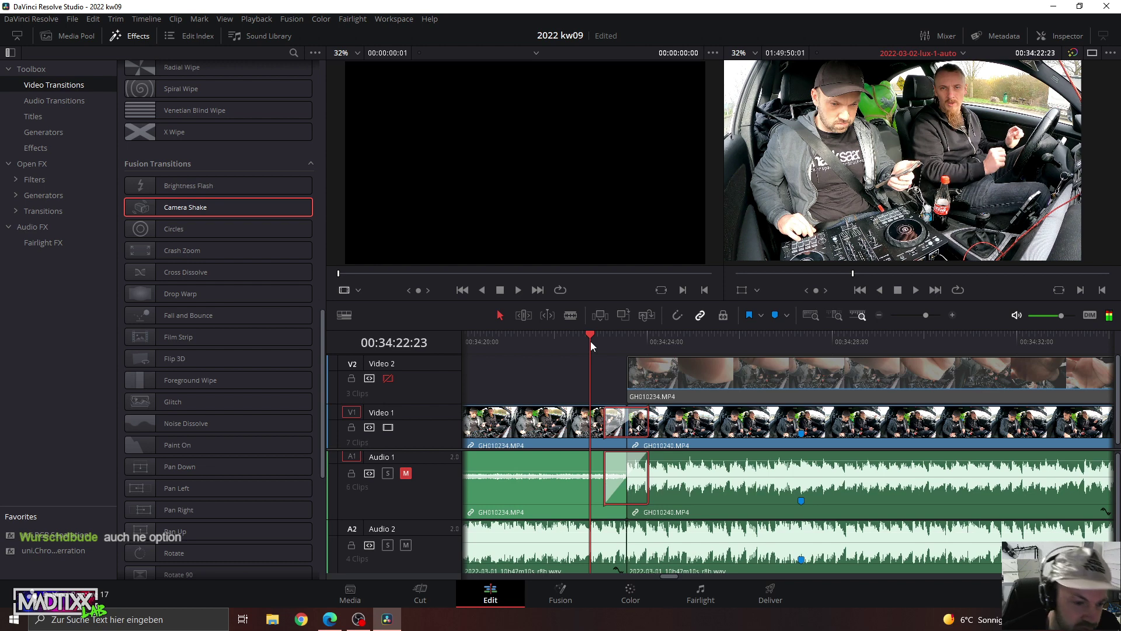
left_click_drag(589, 340, 569, 351)
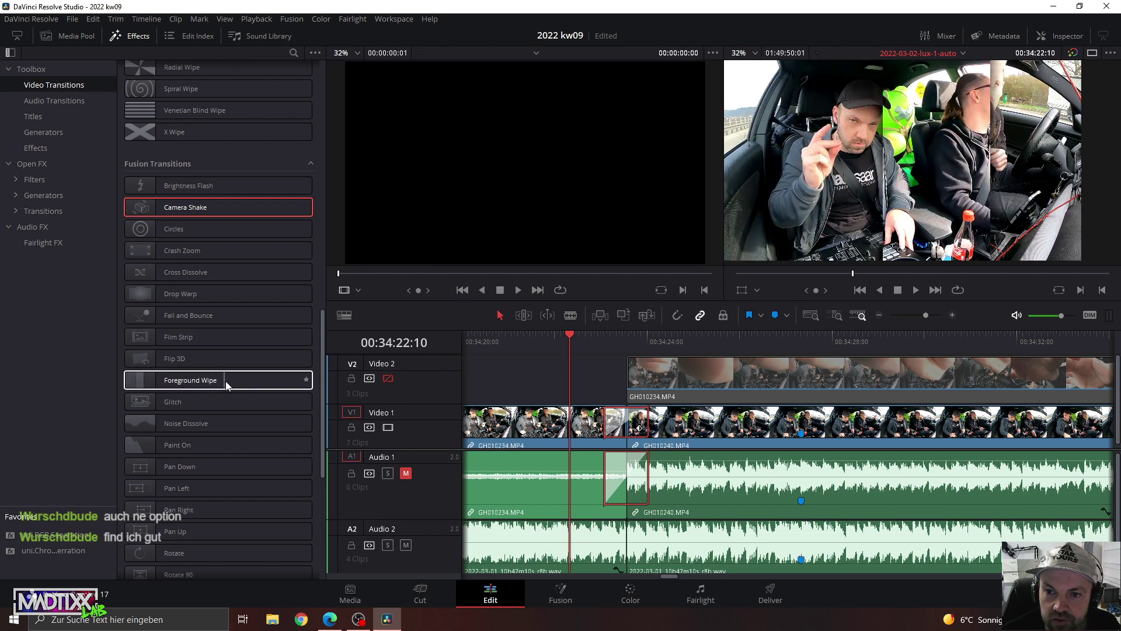
mouse_move(170, 389)
left_mouse_down()
mouse_move(603, 350)
mouse_move(643, 357)
mouse_move(551, 349)
left_mouse_up()
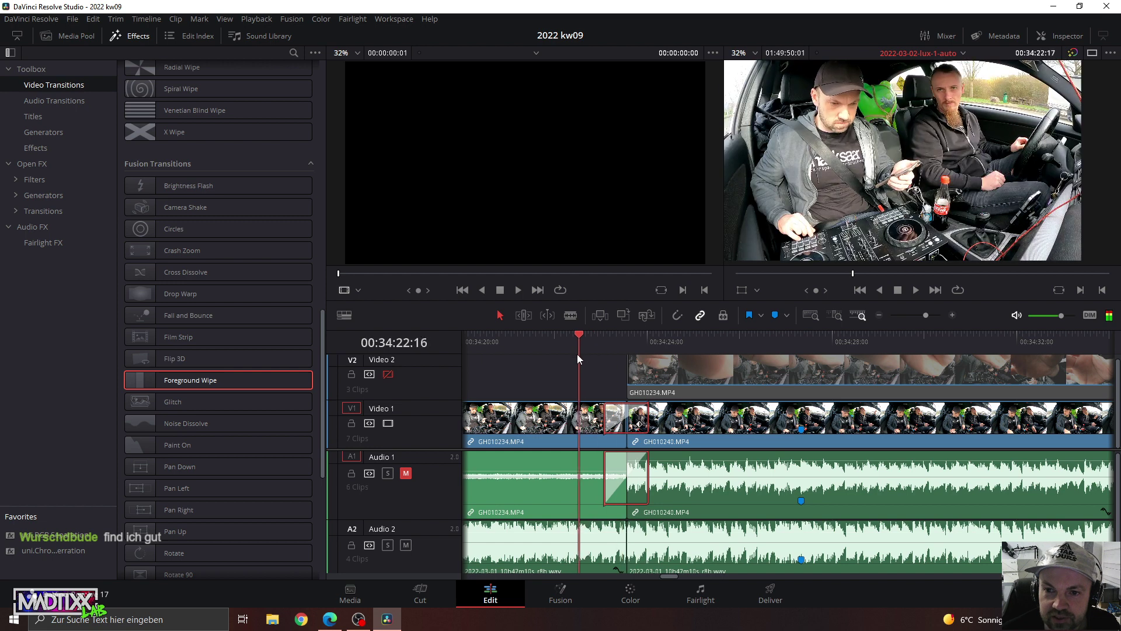
Play and scrub through the Foreground Wipe, ending at 00:34:21:12.
left_click(916, 290)
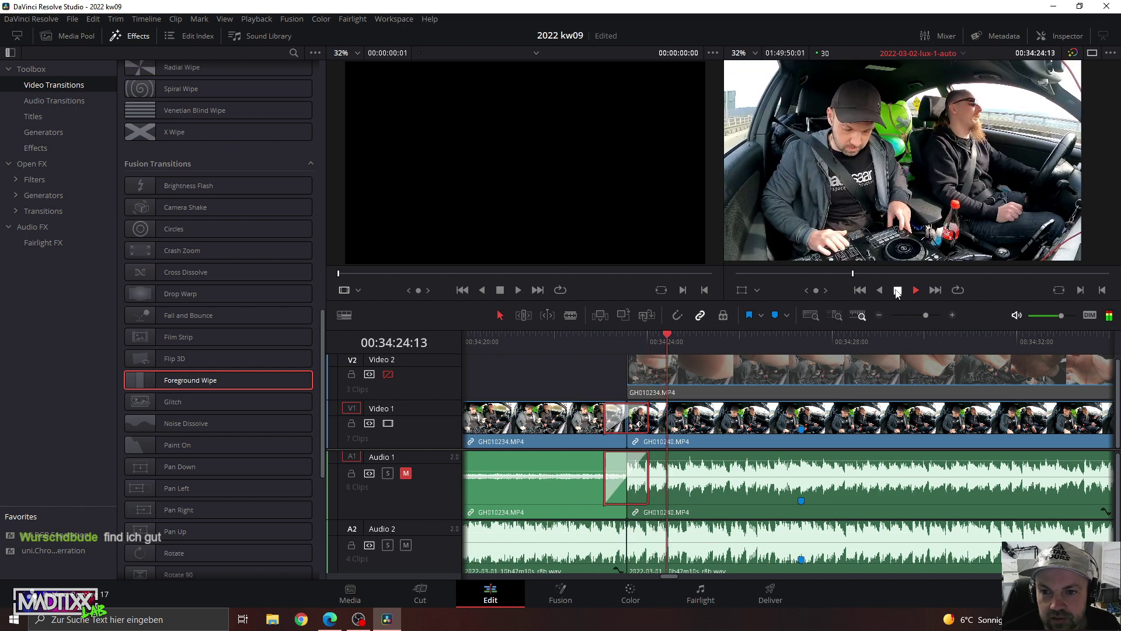
left_click(567, 349)
left_click(527, 341)
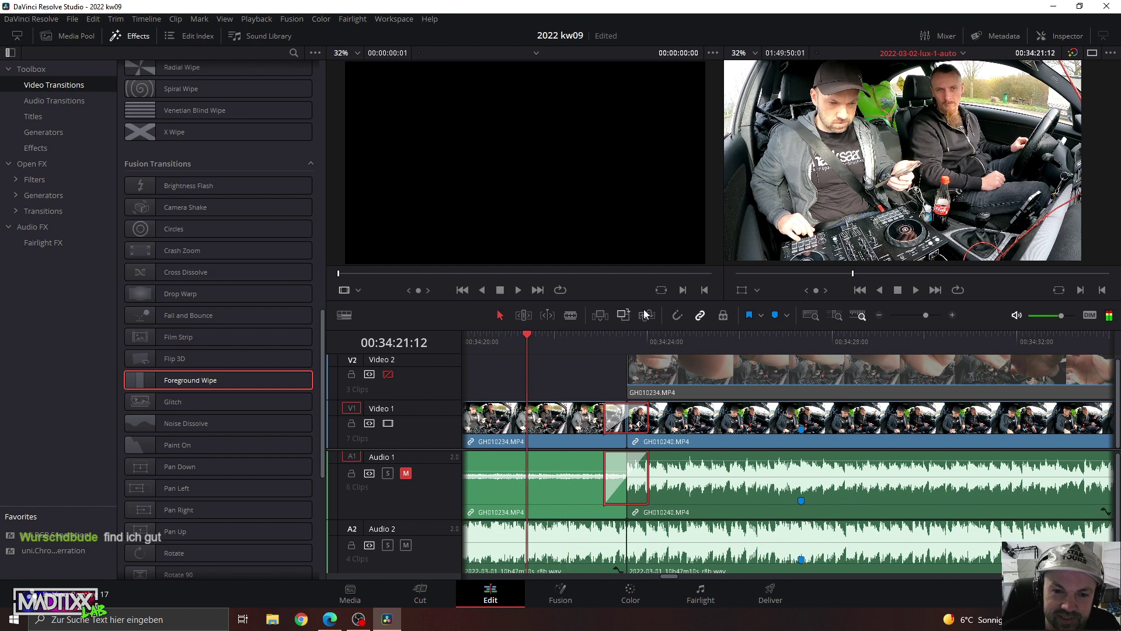
left_click(914, 287)
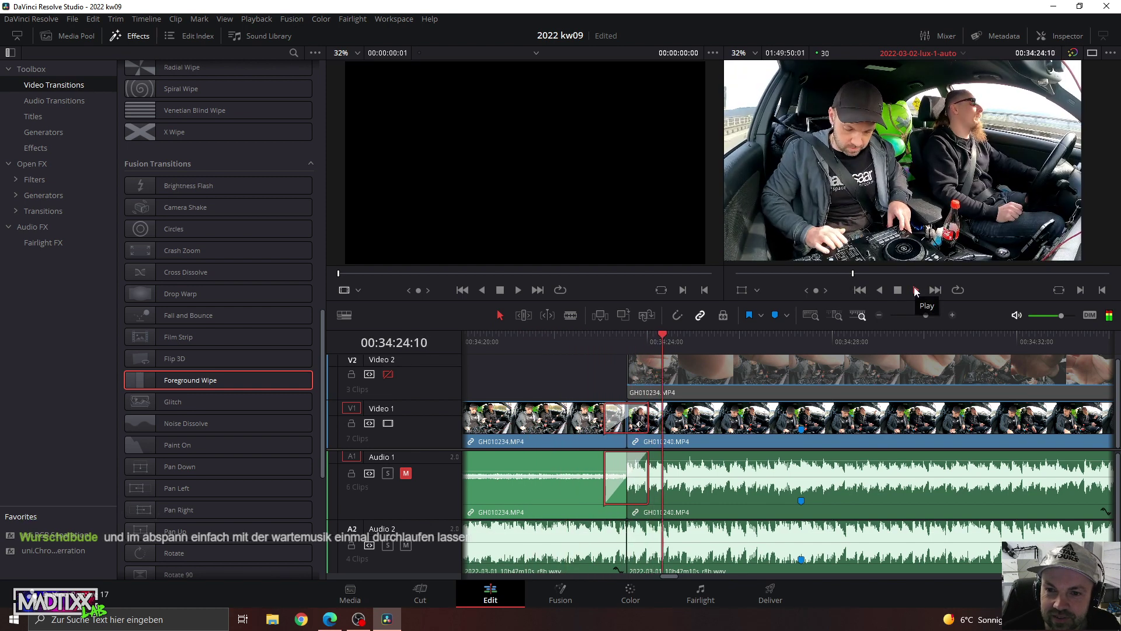
left_click_drag(602, 347, 621, 346)
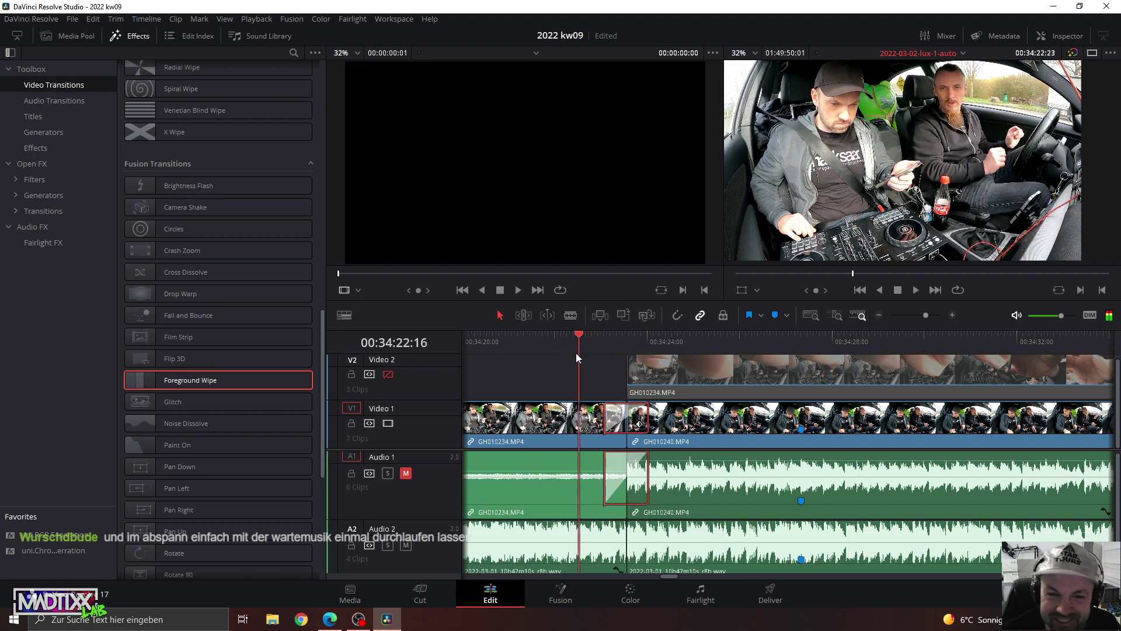
left_click_drag(621, 346, 527, 353)
Replay the wipe from just before the cut, then zoom out to the whole edit.
left_click_drag(924, 315, 920, 313)
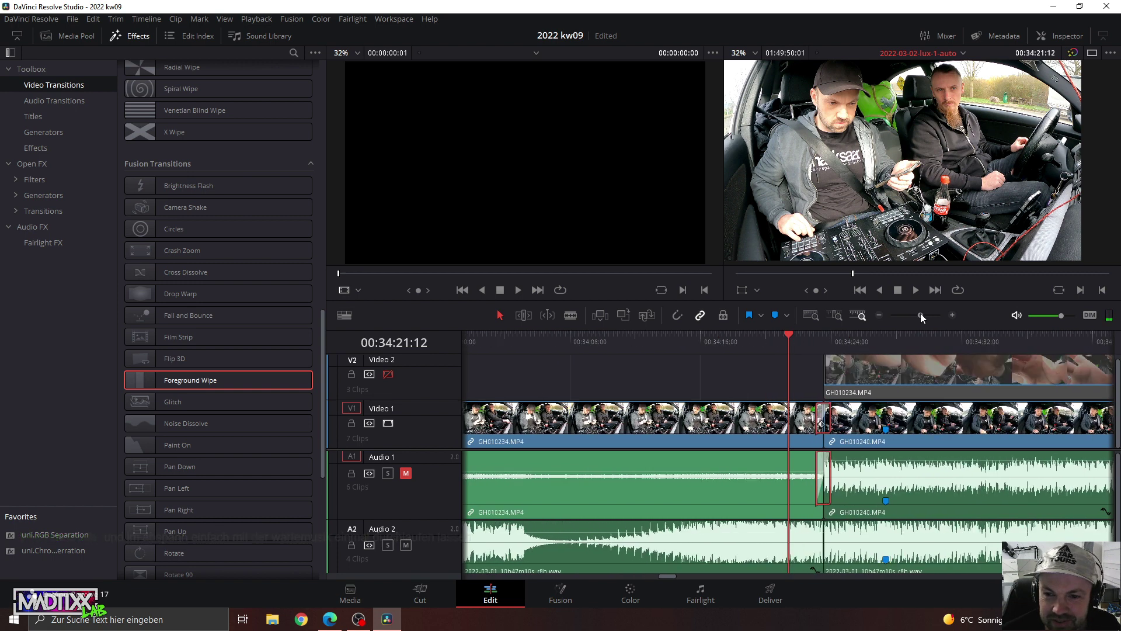
left_click(755, 339)
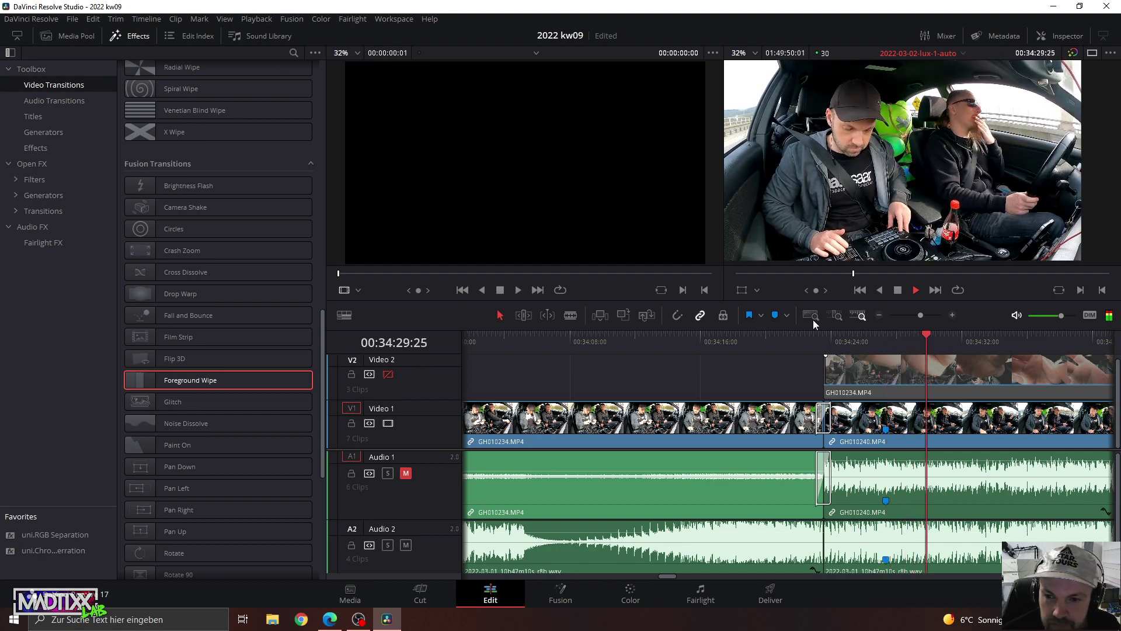
left_click(810, 337)
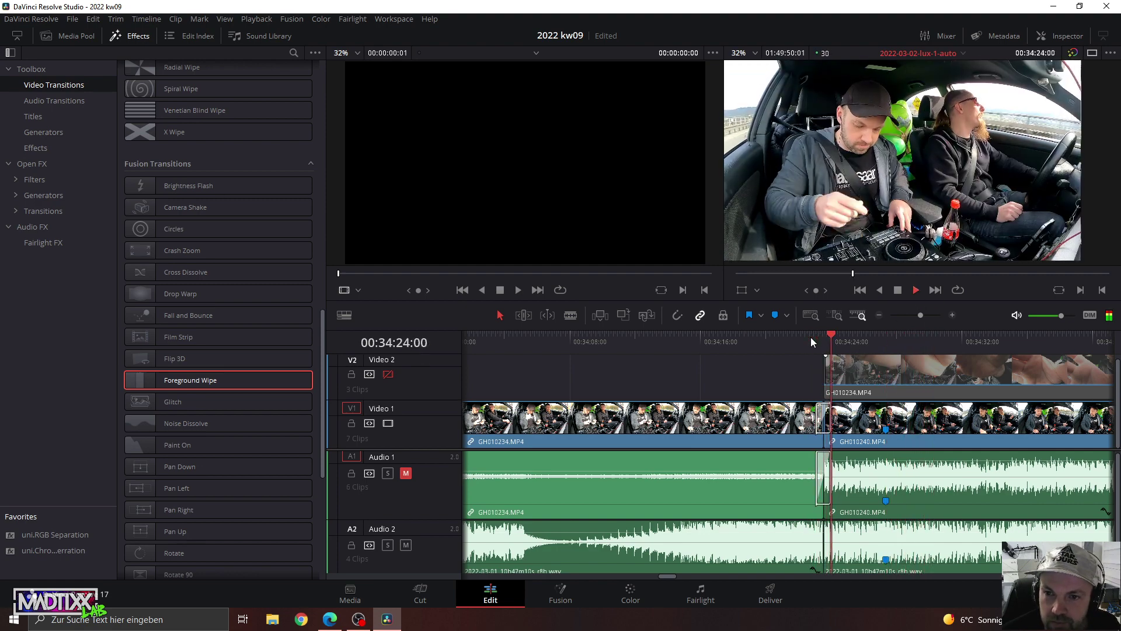
left_click(810, 337)
key("space")
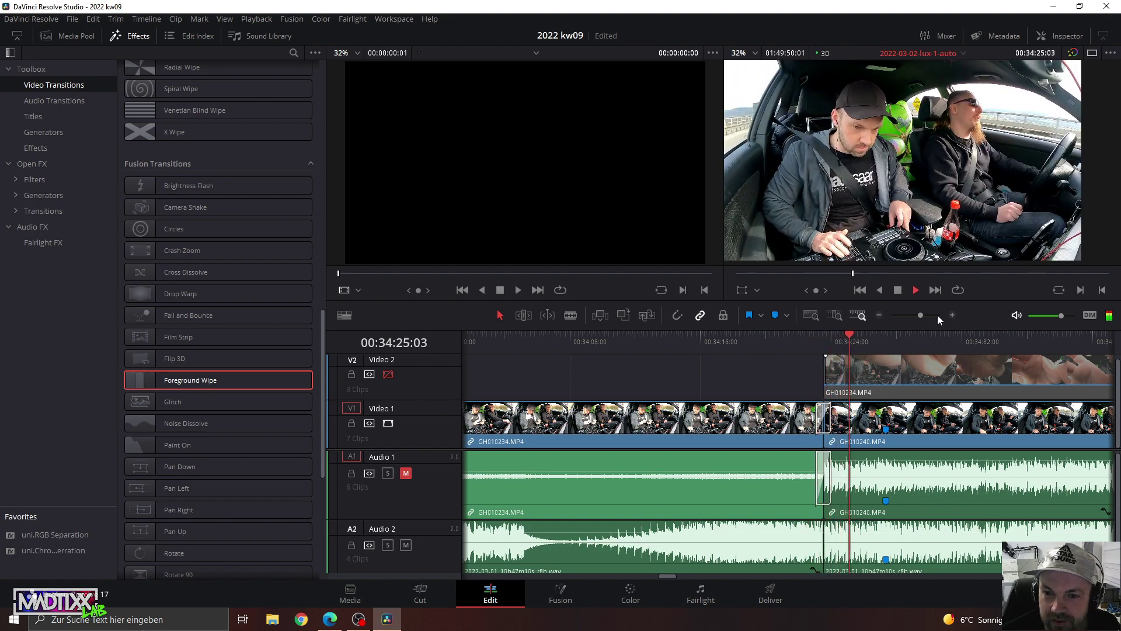
left_click_drag(921, 316, 898, 323)
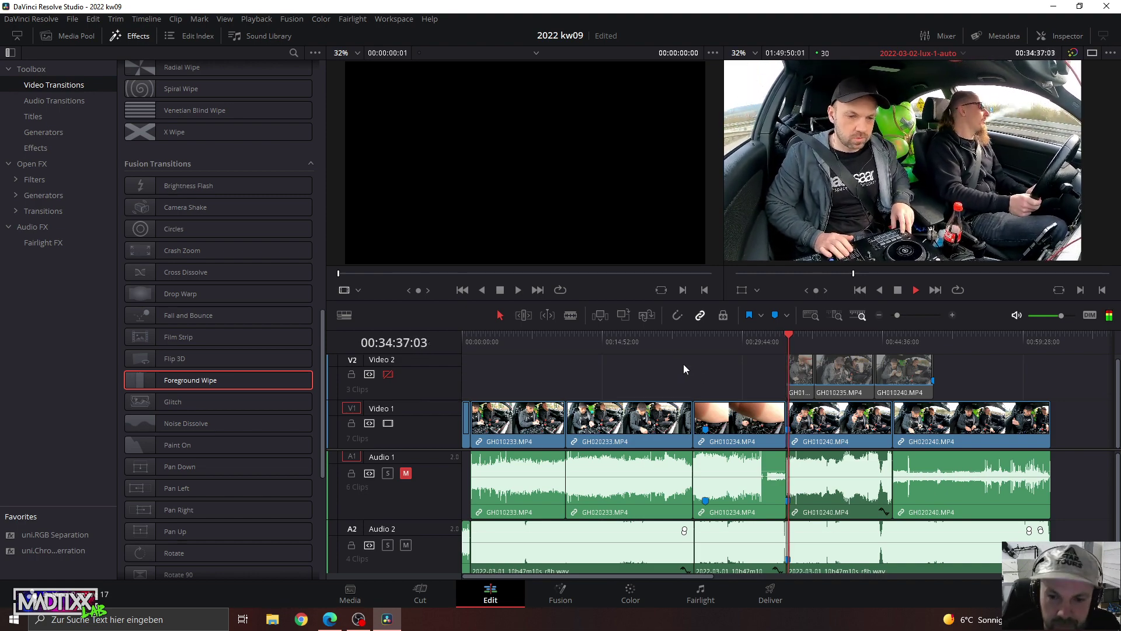
Skim from 00:44:27 back to about 00:24:16 and zoom in on the GH020233/GH011234 cut.
left_click_drag(644, 575, 595, 572)
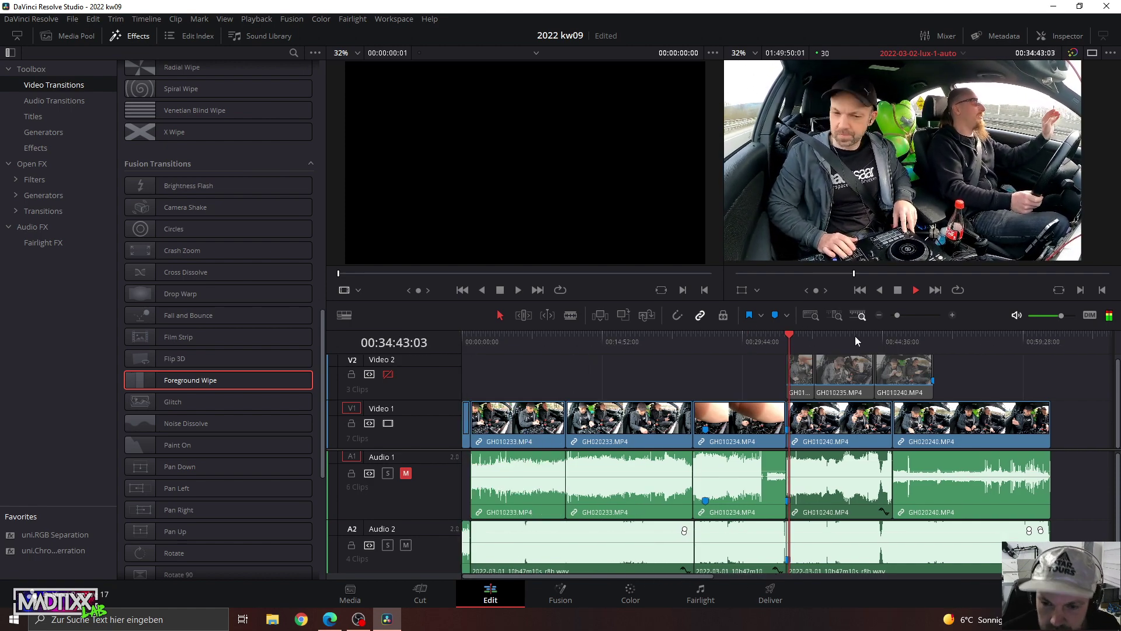
left_click(882, 331)
left_click_drag(883, 333, 995, 331)
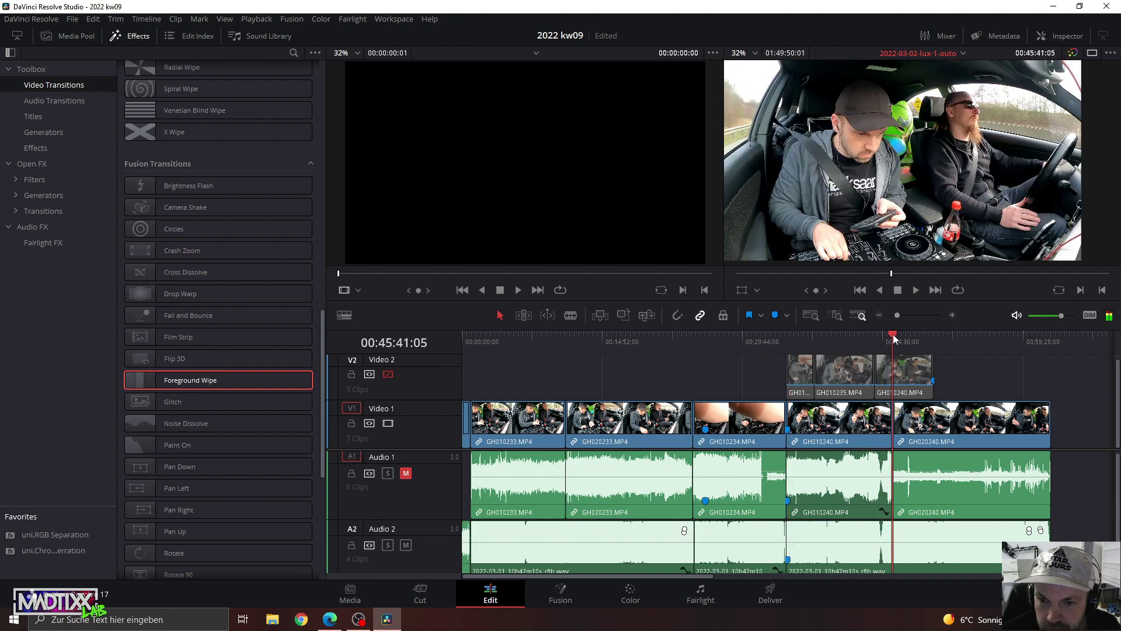
left_click(1019, 334)
left_click(758, 341)
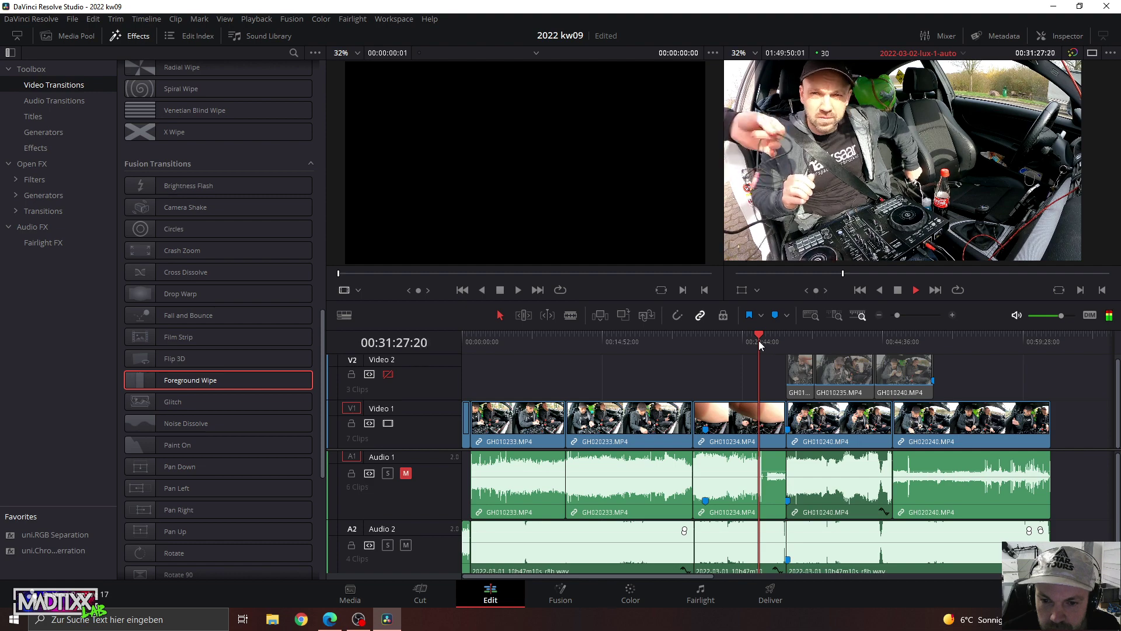
left_click(777, 338)
left_click(739, 343)
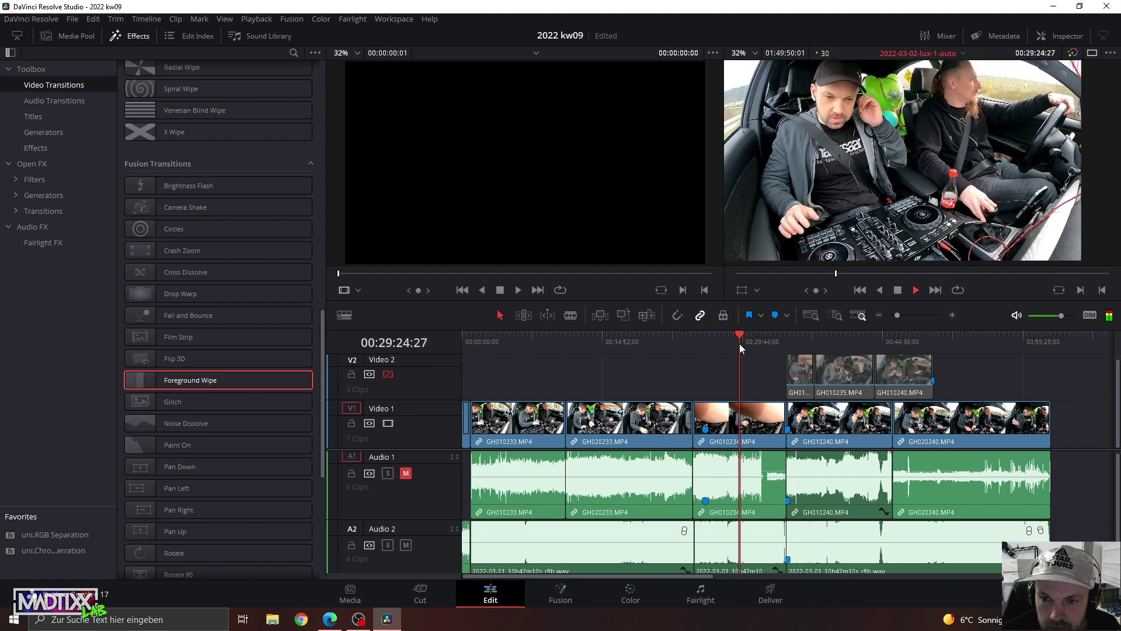
left_click(683, 346)
left_click(691, 345)
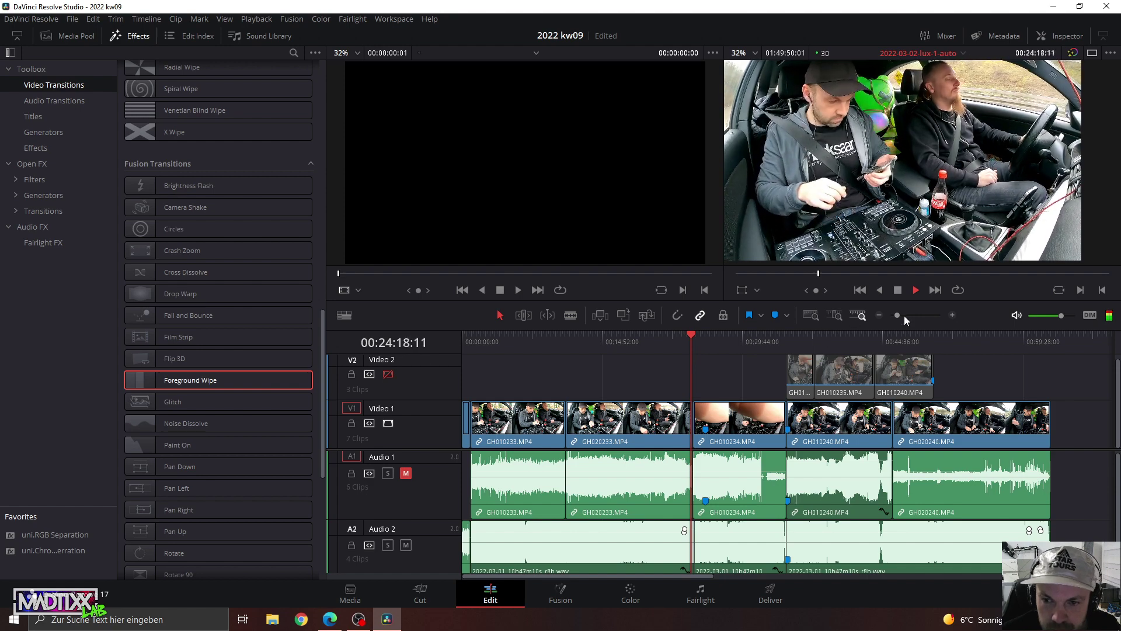
left_click_drag(903, 315, 912, 317)
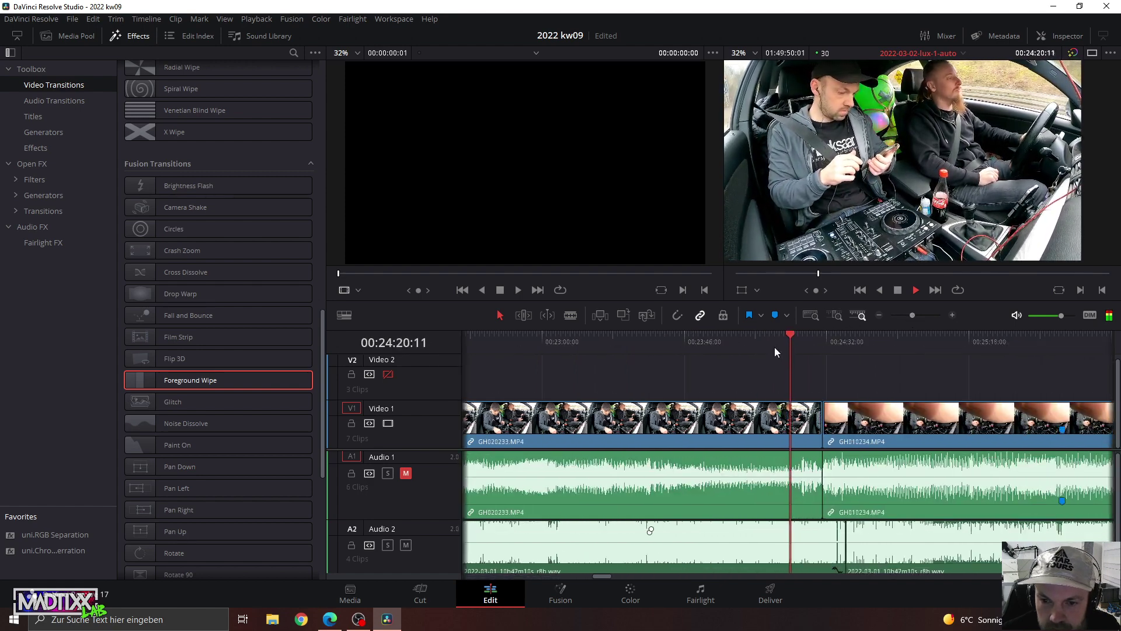
left_click(811, 338)
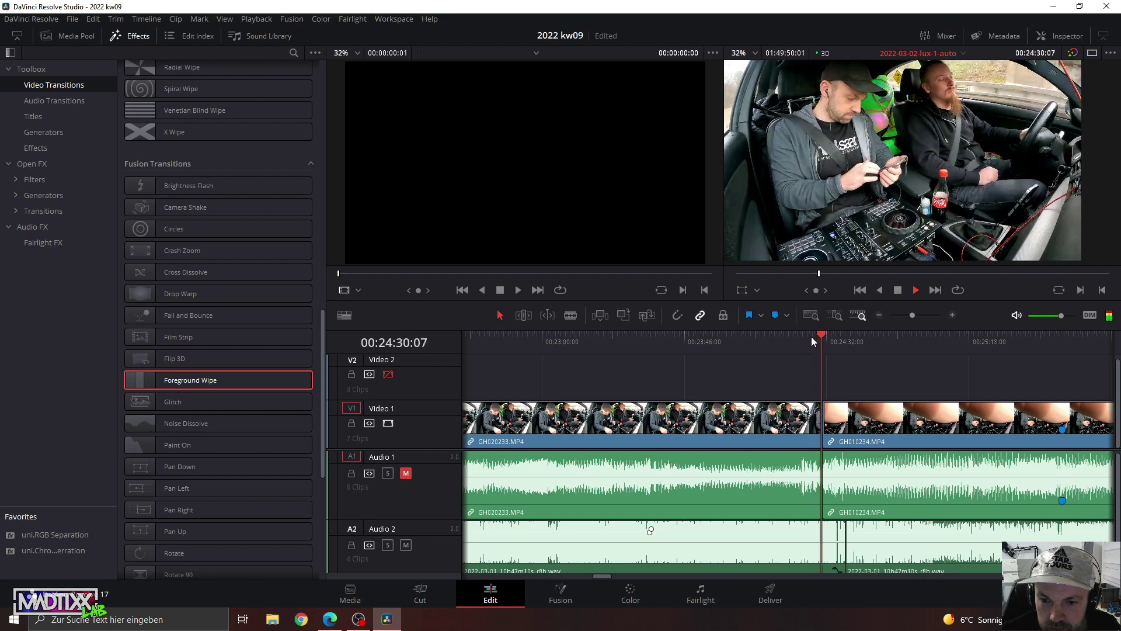
left_click(921, 315)
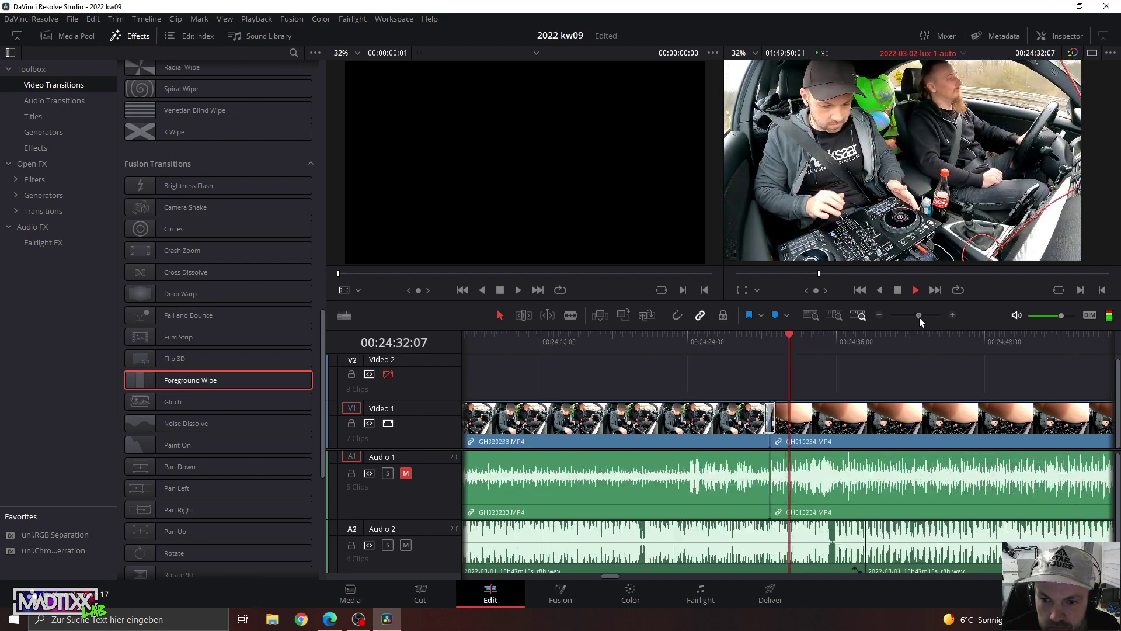
mouse_move(717, 341)
left_mouse_down()
mouse_move(735, 341)
mouse_move(710, 342)
left_mouse_up()
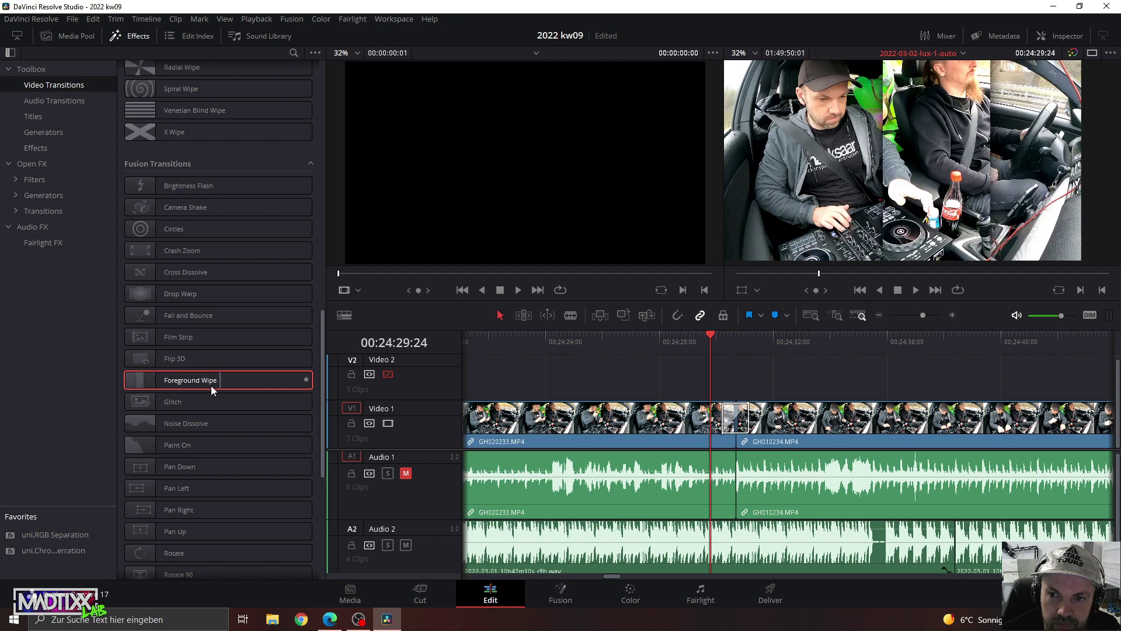
left_click_drag(187, 384, 734, 426)
left_click_drag(718, 345, 730, 346)
key("space")
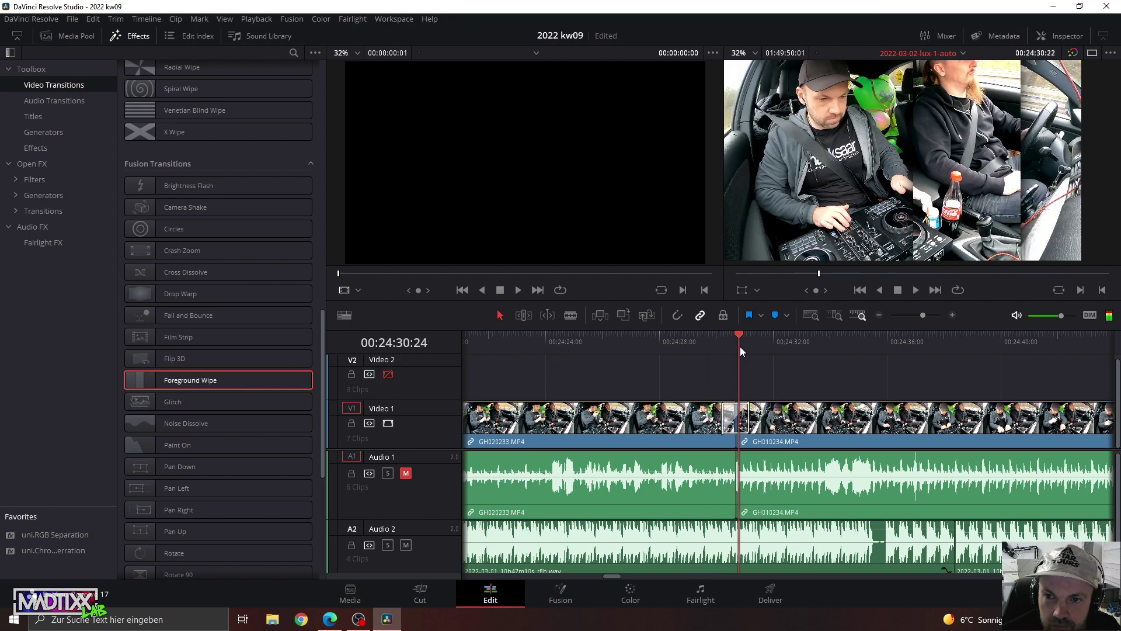
left_click(677, 349)
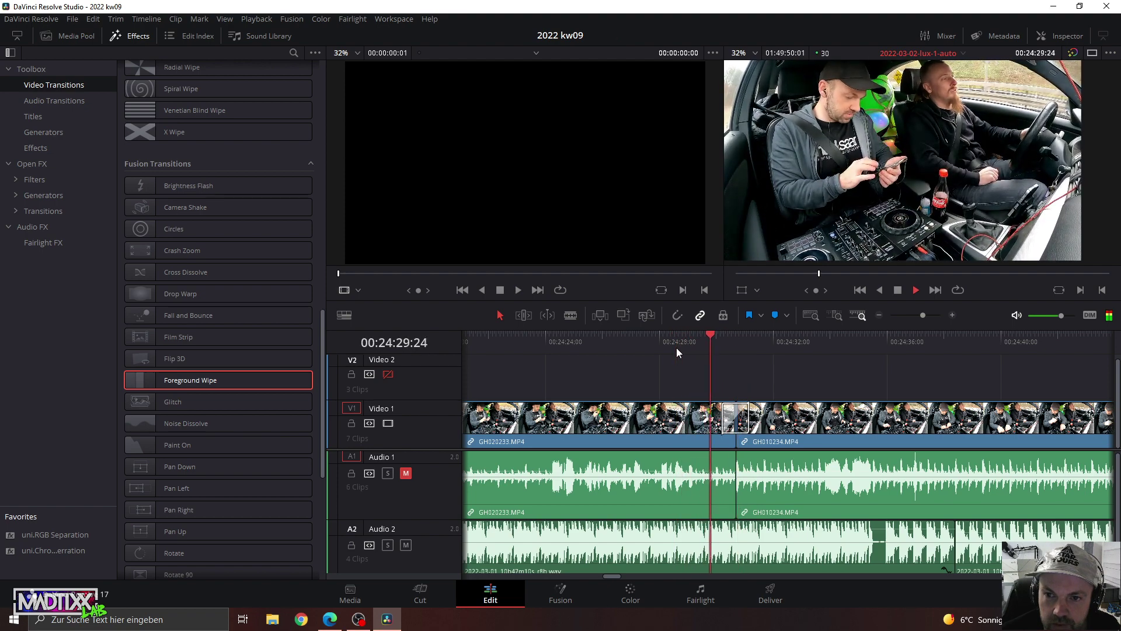
key("space")
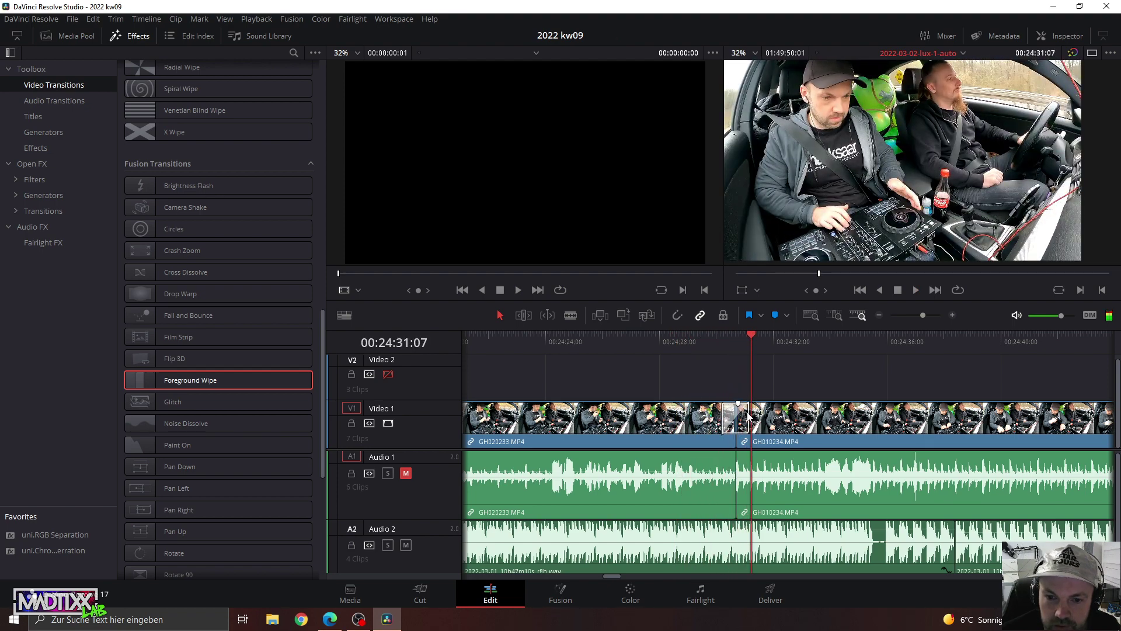
left_click(1054, 37)
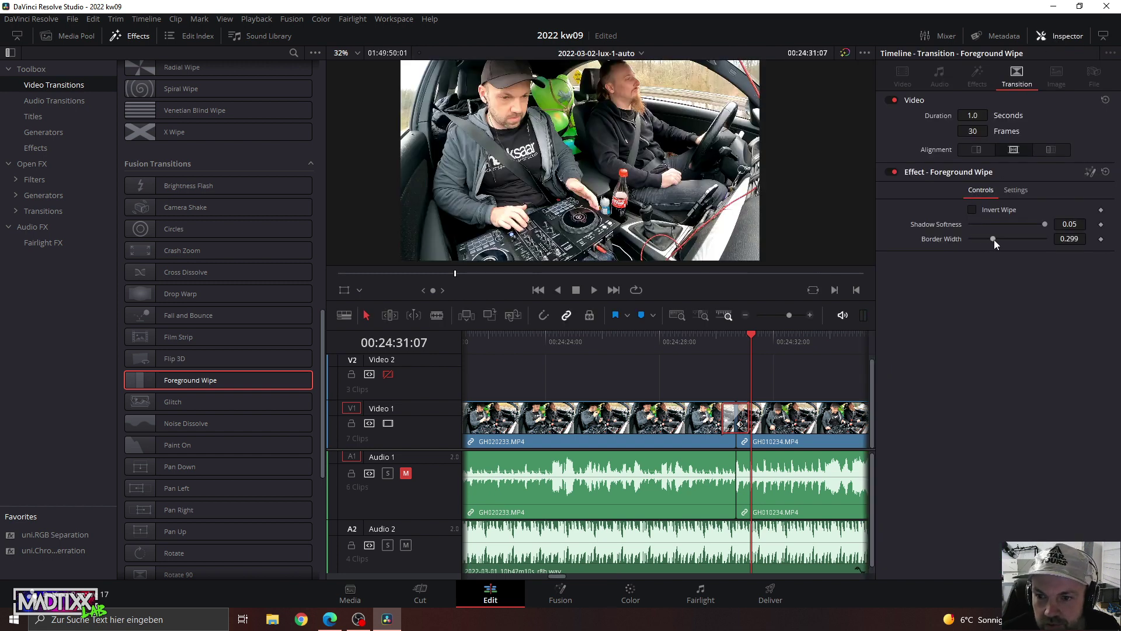
left_click(1010, 190)
left_click(986, 191)
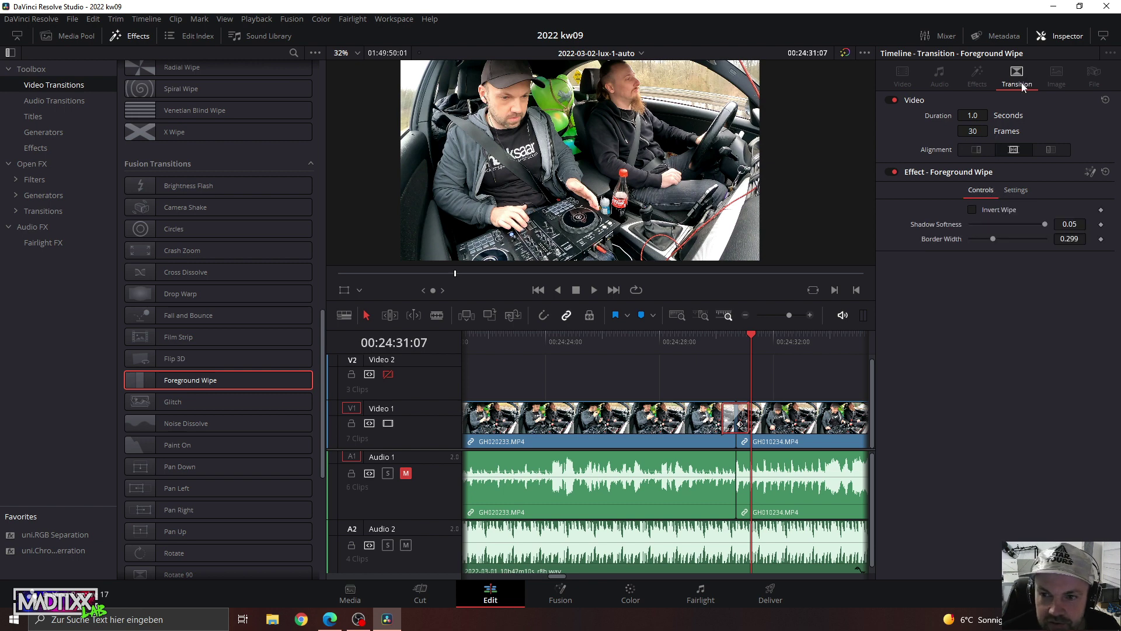
left_click(1048, 38)
Replay the transition, then move on to the GH010234/GH010240 cut near 00:34:23 and zoom in.
left_click(577, 342)
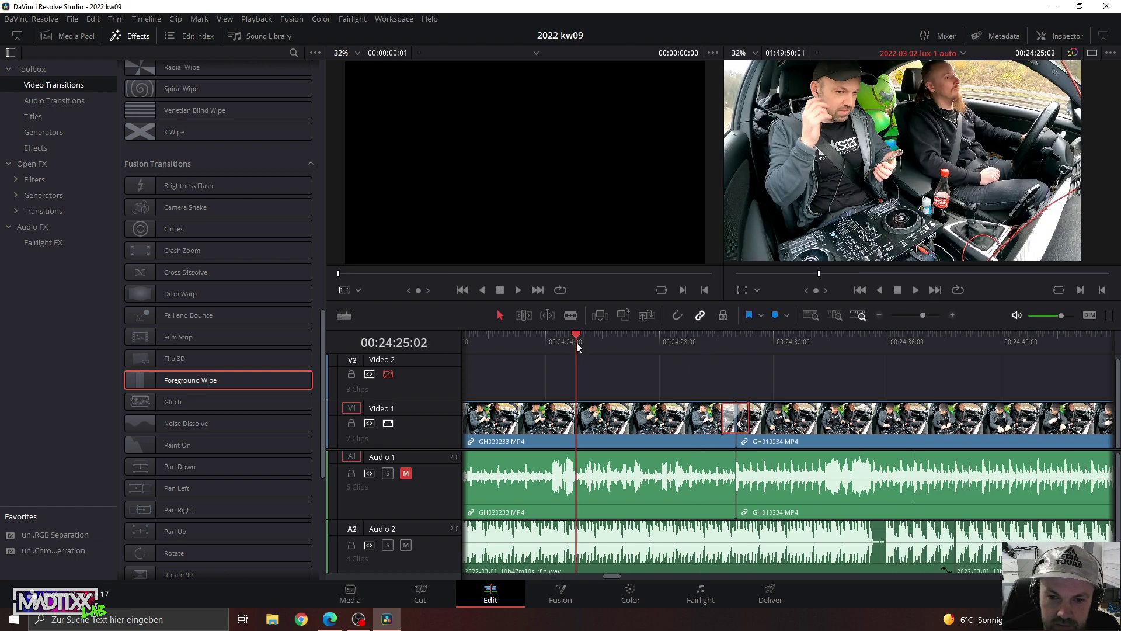
key("space")
left_click_drag(926, 316, 919, 317)
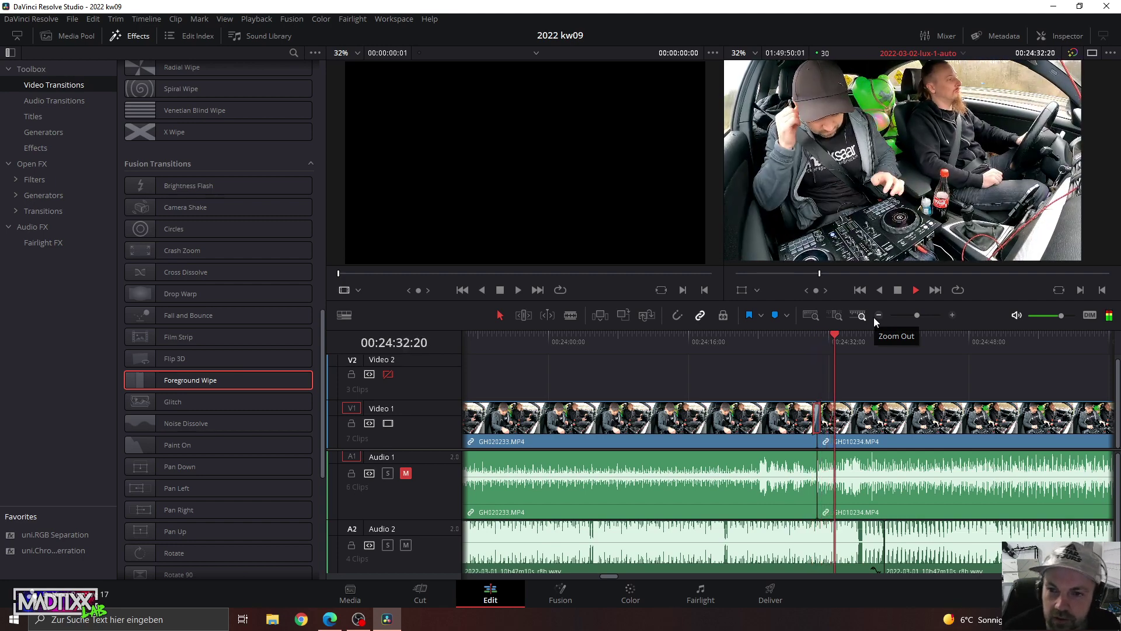
left_click_drag(917, 316, 907, 314)
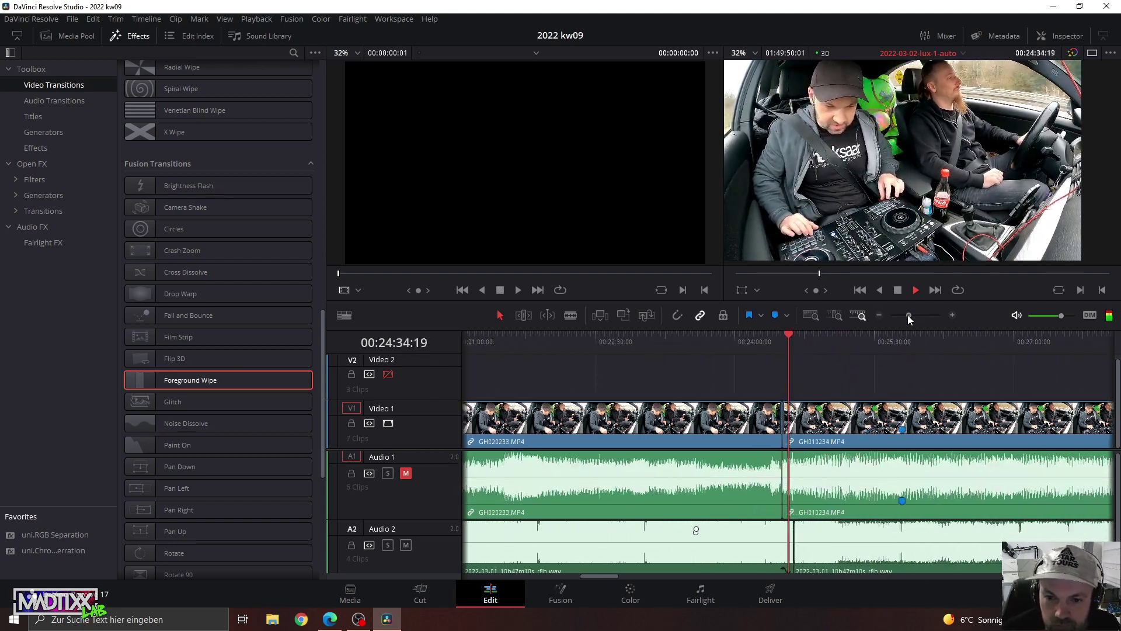
left_click_drag(850, 338, 964, 338)
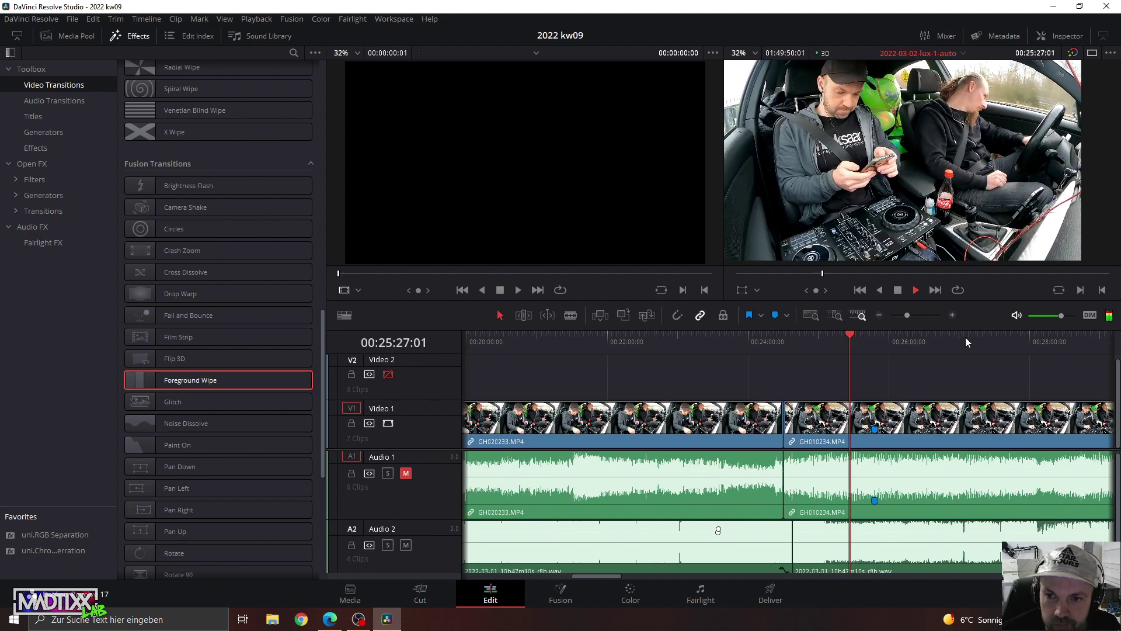
left_click(1038, 341)
left_click_drag(906, 315, 903, 316)
left_click(868, 337)
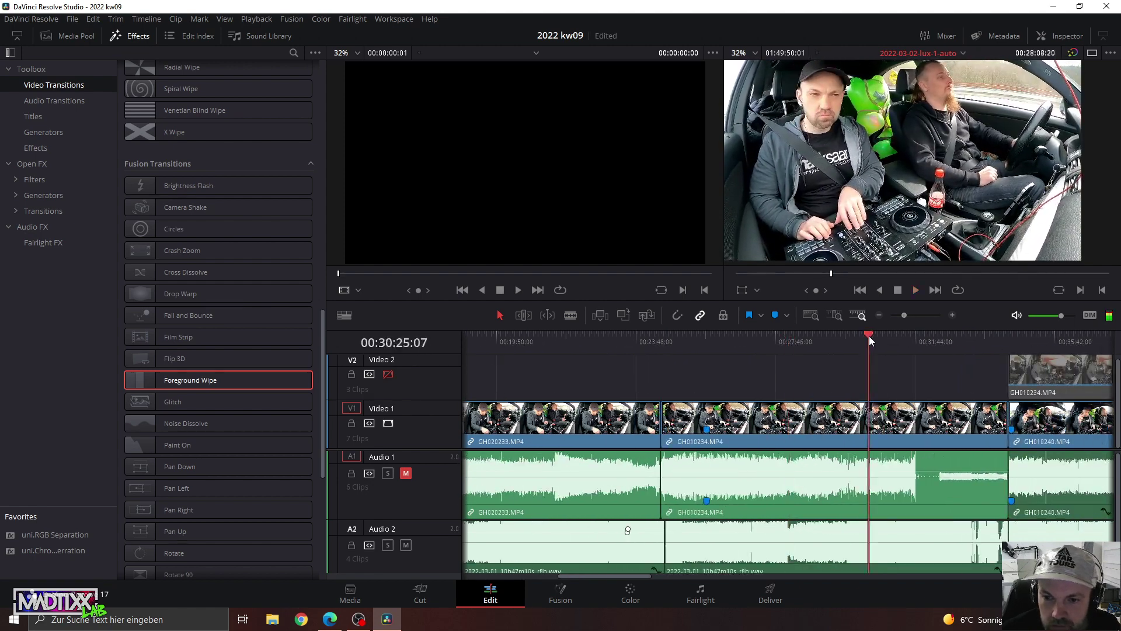
left_click(904, 338)
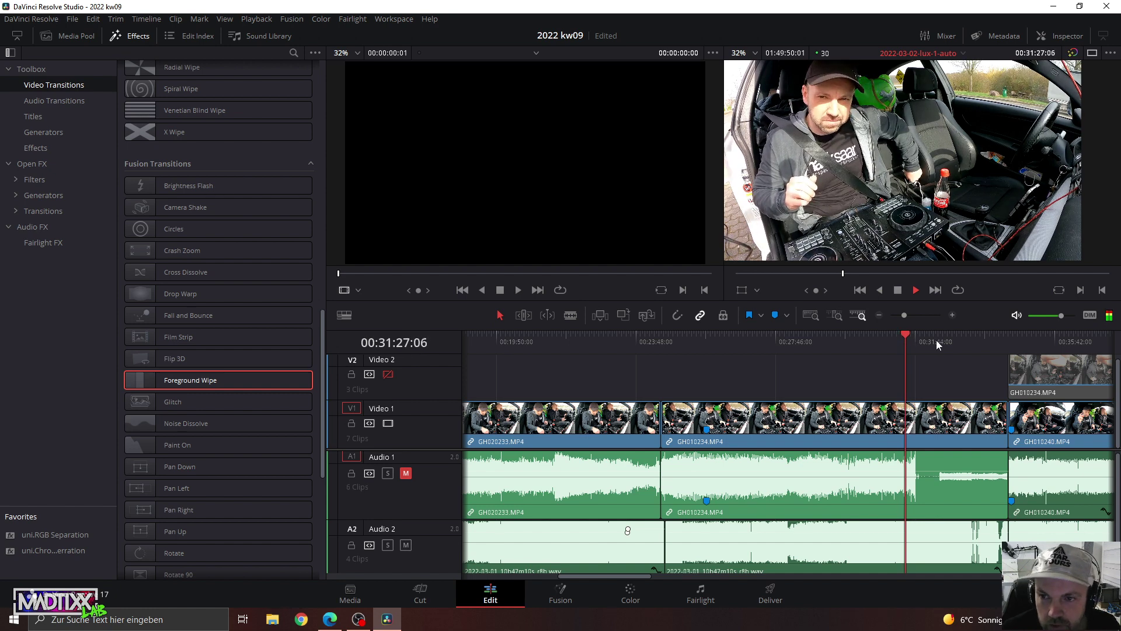
left_click(997, 338)
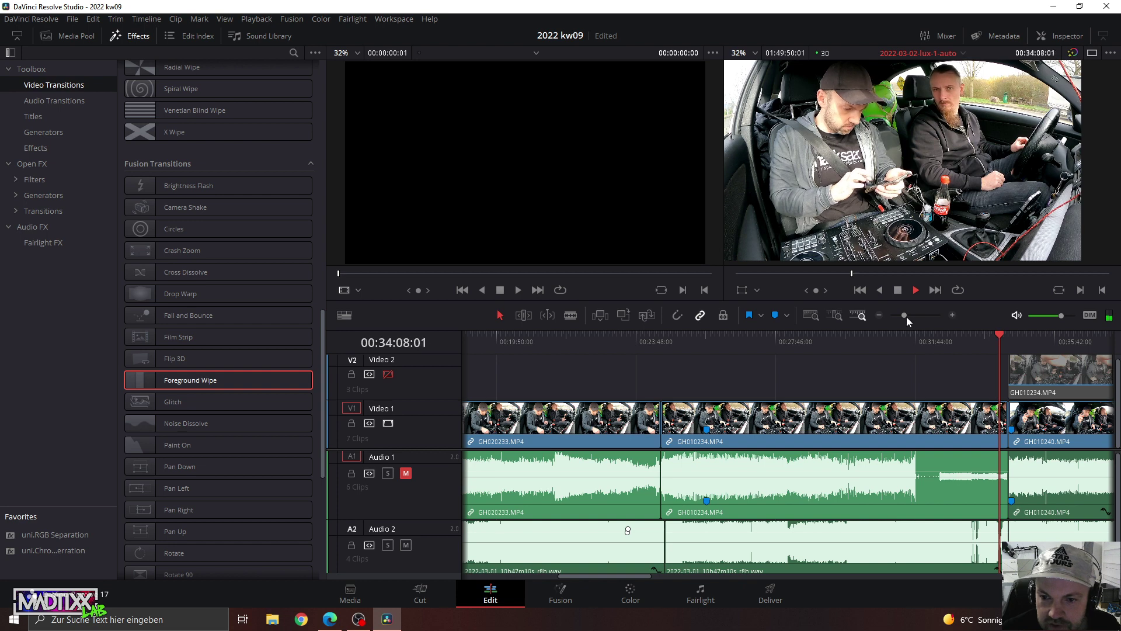
left_click_drag(905, 315, 915, 315)
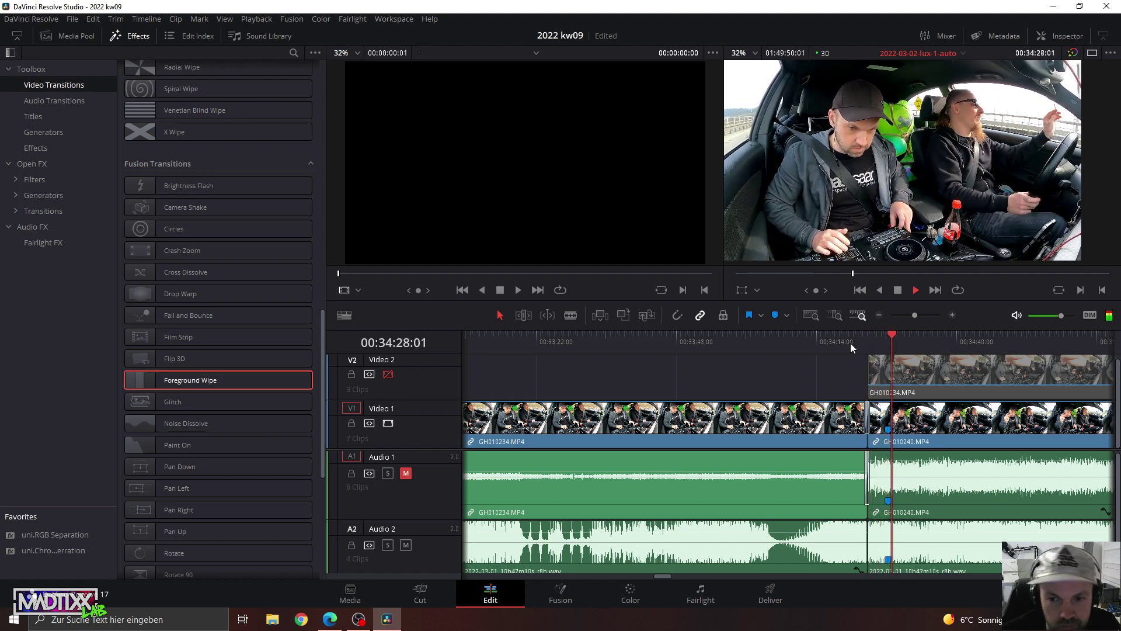
Zoom in on the 00:34:23 cut, select its transition and show it in the Inspector.
key("space")
left_click(866, 339)
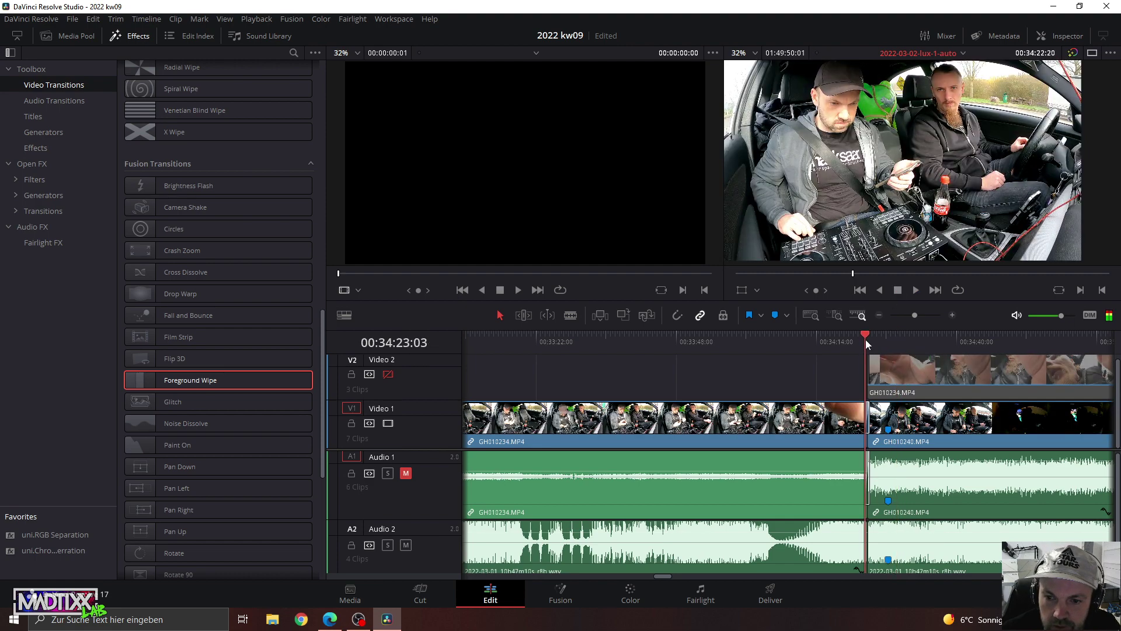
left_click_drag(915, 314, 933, 314)
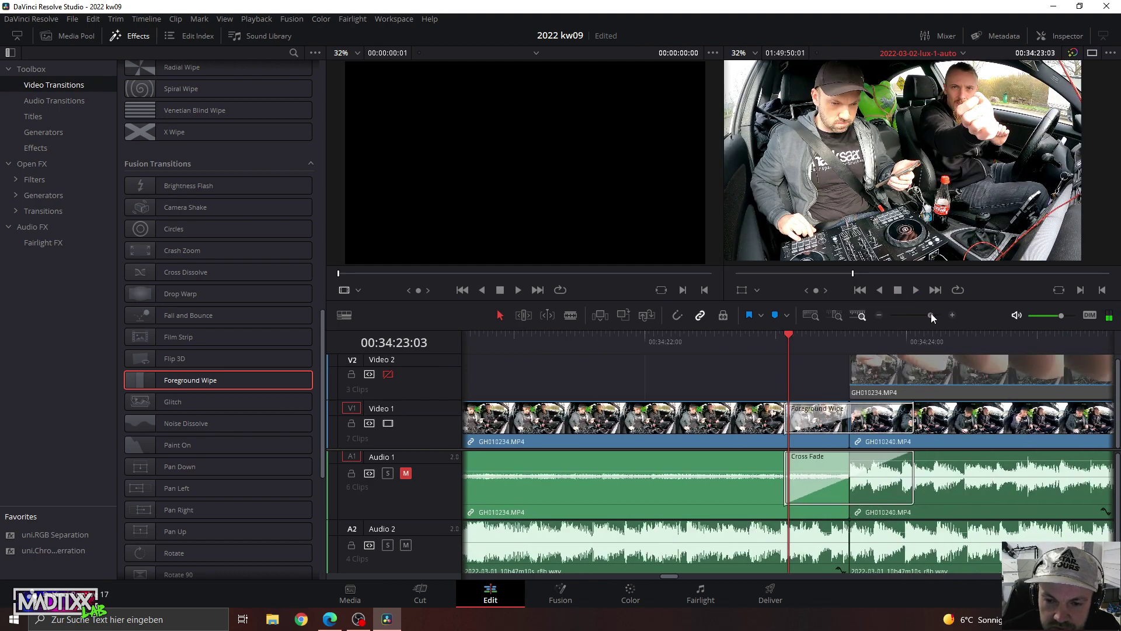
left_click(817, 416)
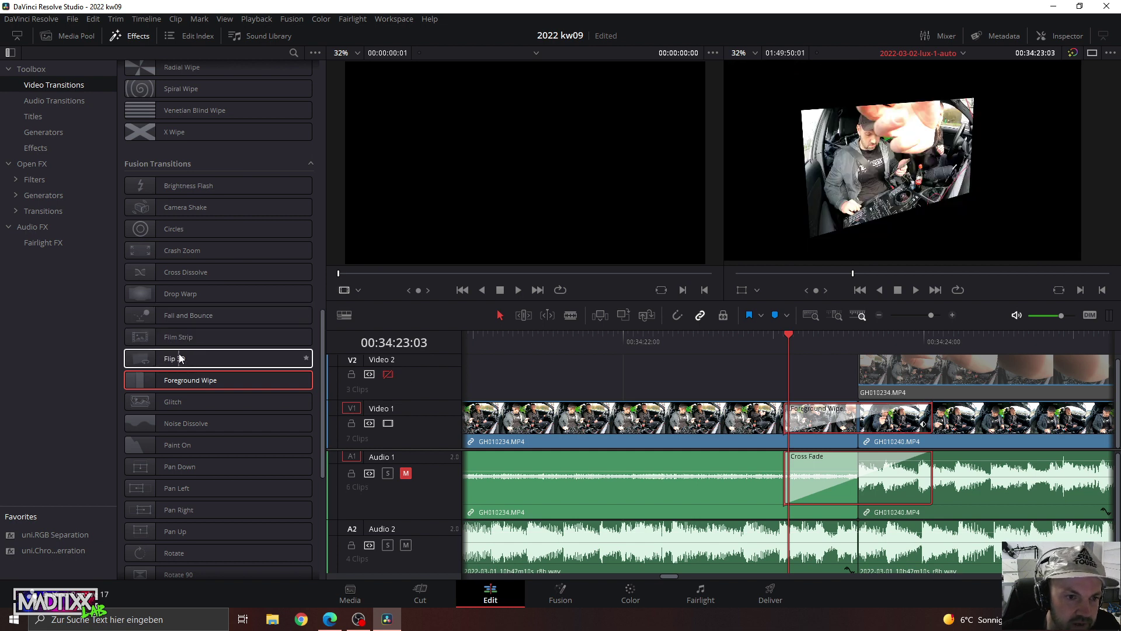
left_click(1048, 35)
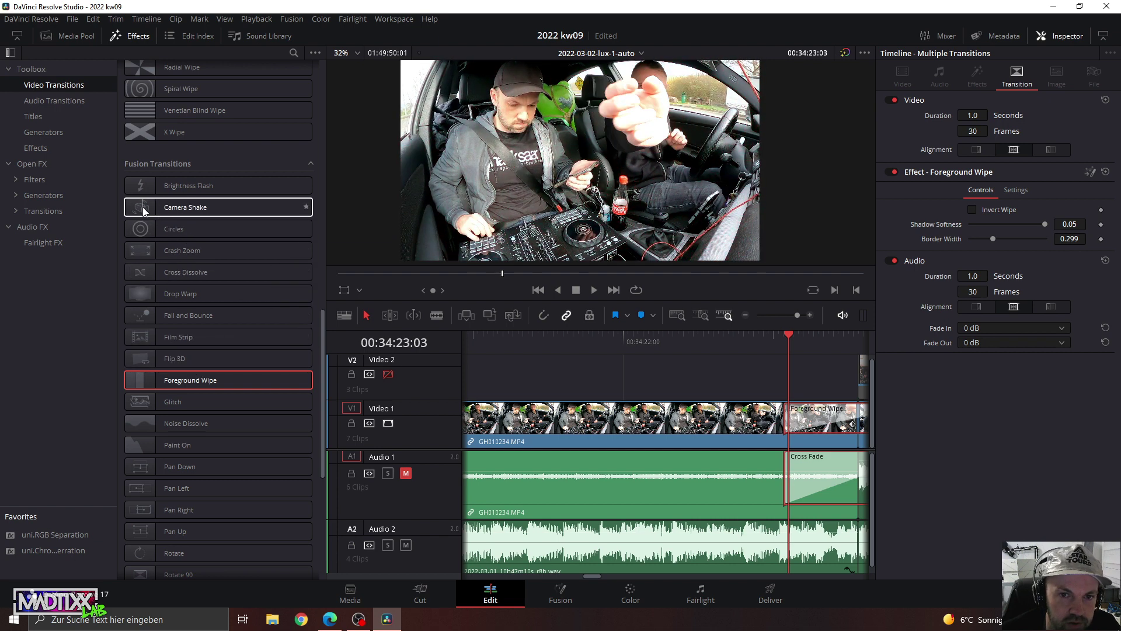
Try Camera Shake on the cut, then replace it with Foreground Wipe again.
mouse_move(175, 209)
left_mouse_down()
mouse_move(275, 215)
mouse_move(801, 412)
left_mouse_up()
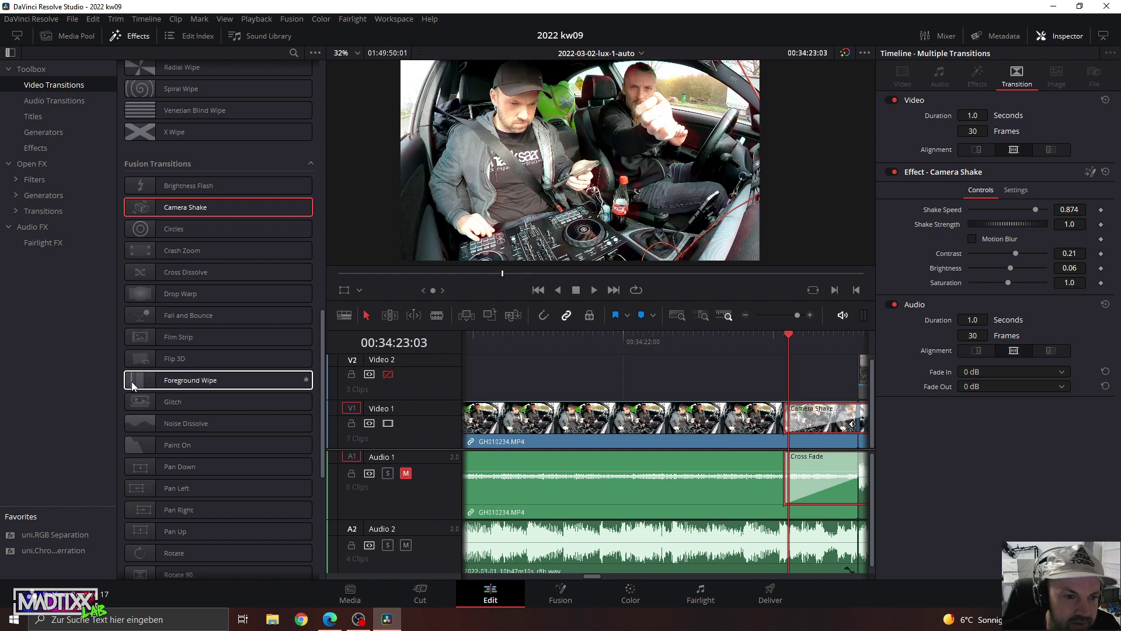
left_click(140, 382)
left_click_drag(141, 382, 817, 418)
left_click_drag(767, 345, 802, 346)
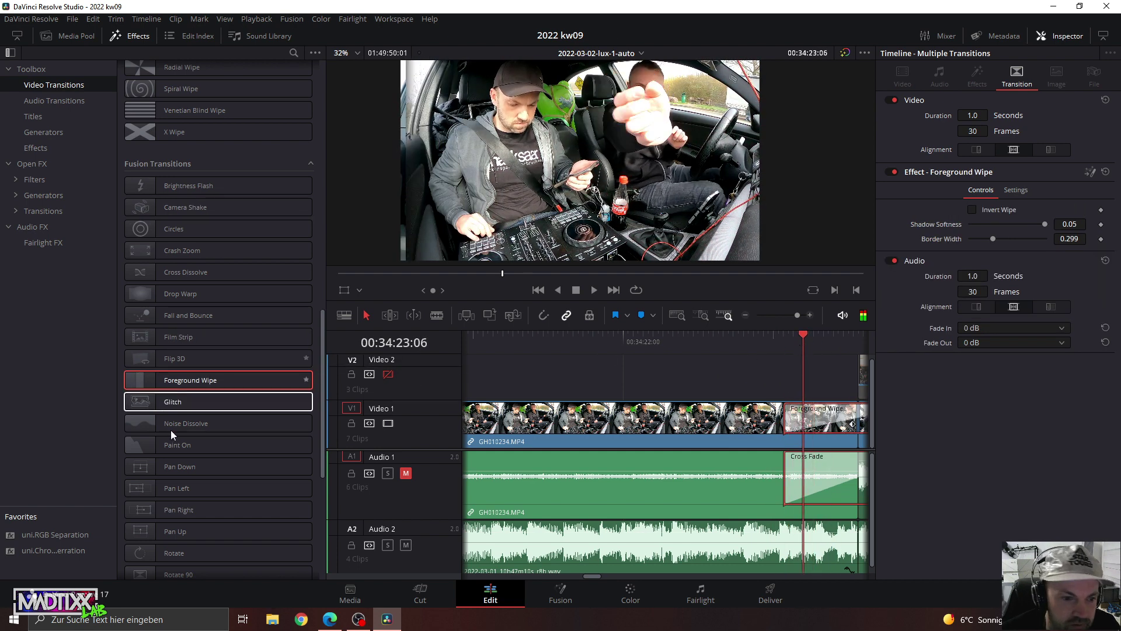
Scroll down the Video Transitions list and pick Zoom In and Out.
scroll(215, 463, "down", 5)
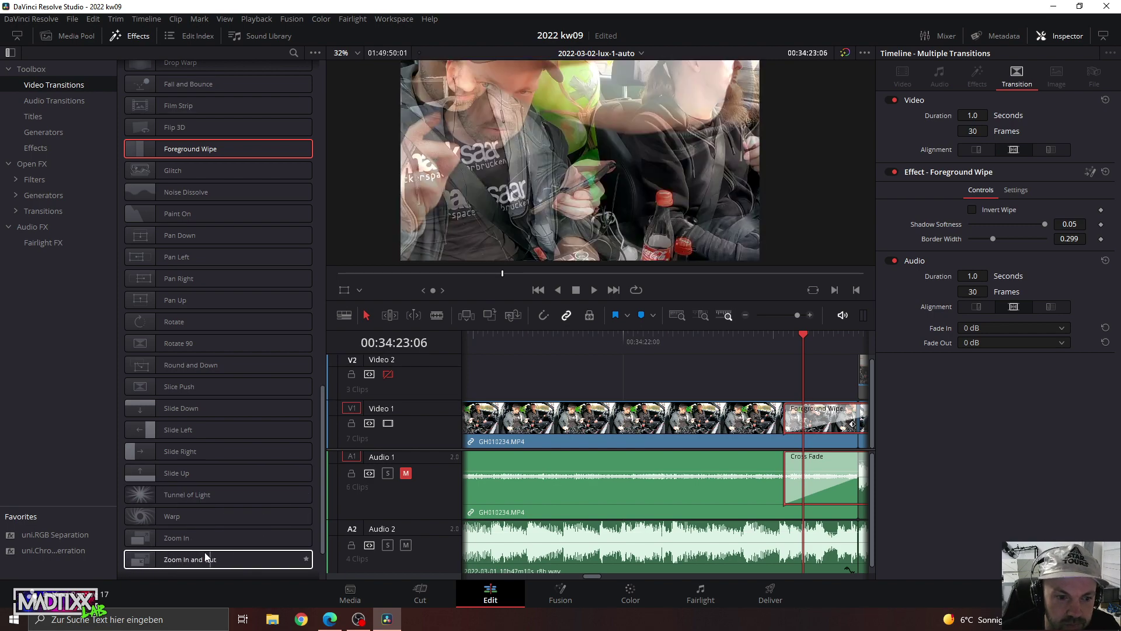
scroll(205, 555, "down", 3)
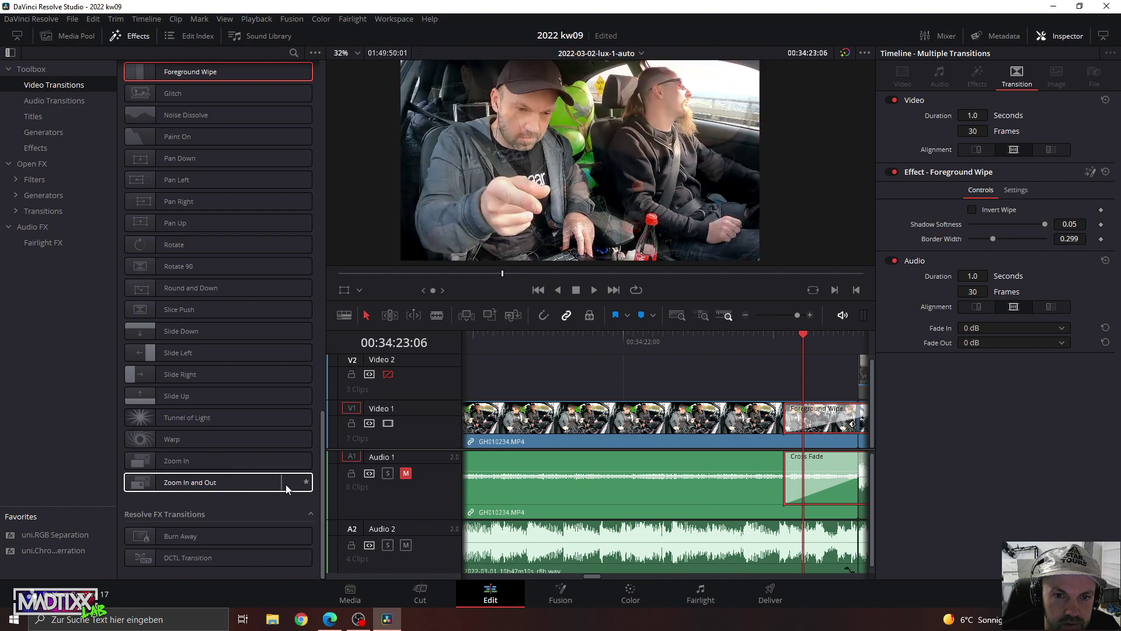
left_click(194, 488)
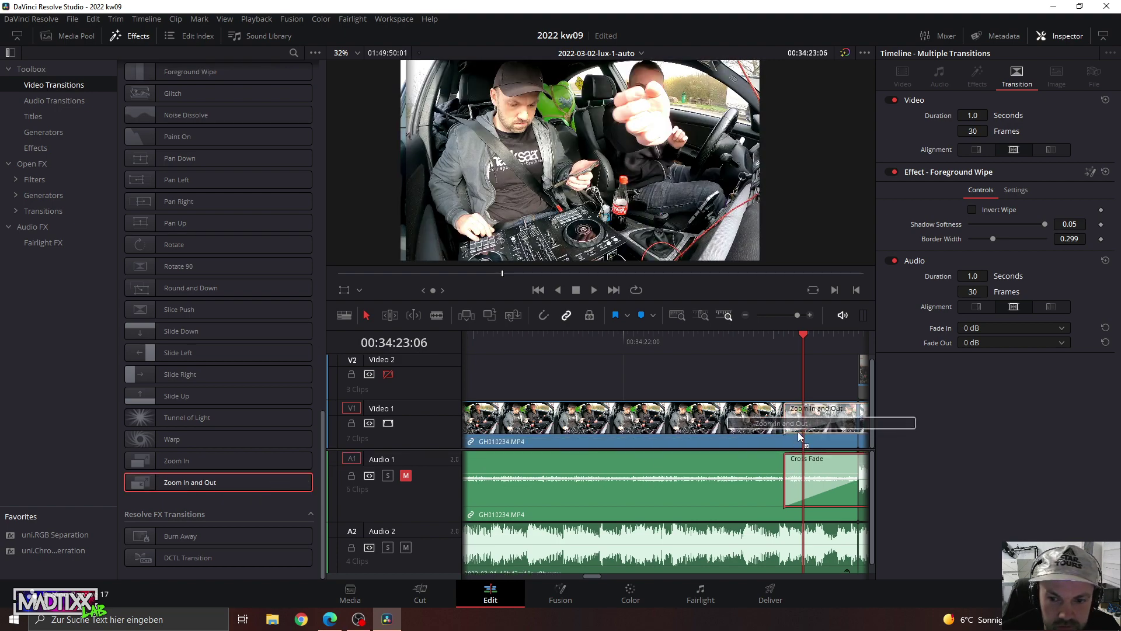
Replace the wipe with Zoom In and Out and play it from 00:34:22:13.
left_click_drag(193, 487, 798, 429)
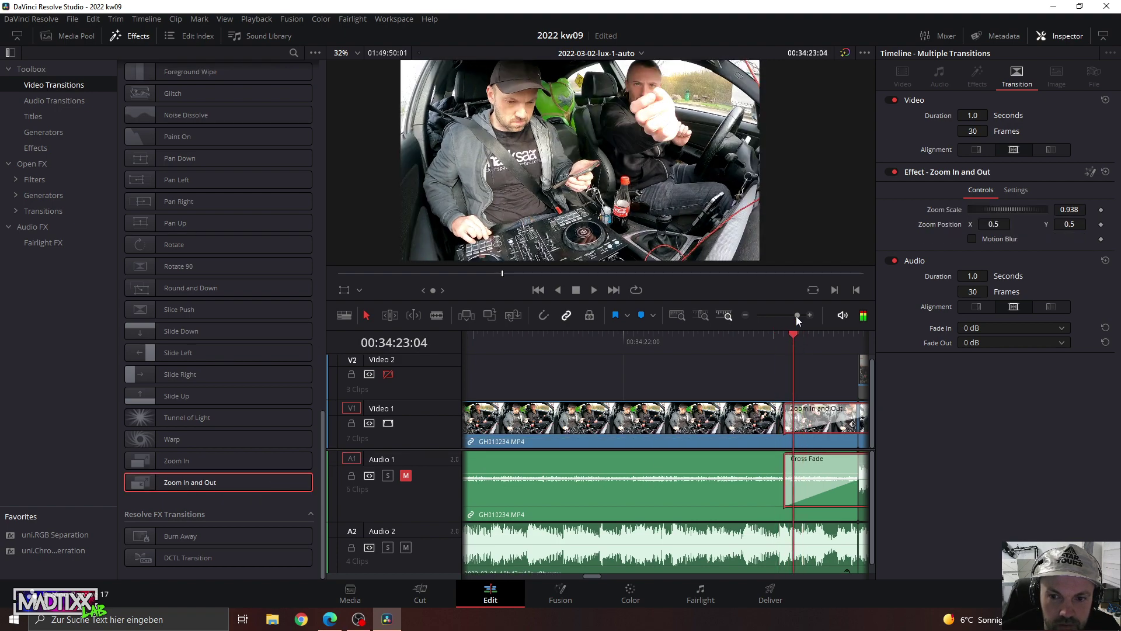
left_click_drag(797, 314, 785, 315)
left_click(659, 337)
left_click_drag(660, 337, 657, 338)
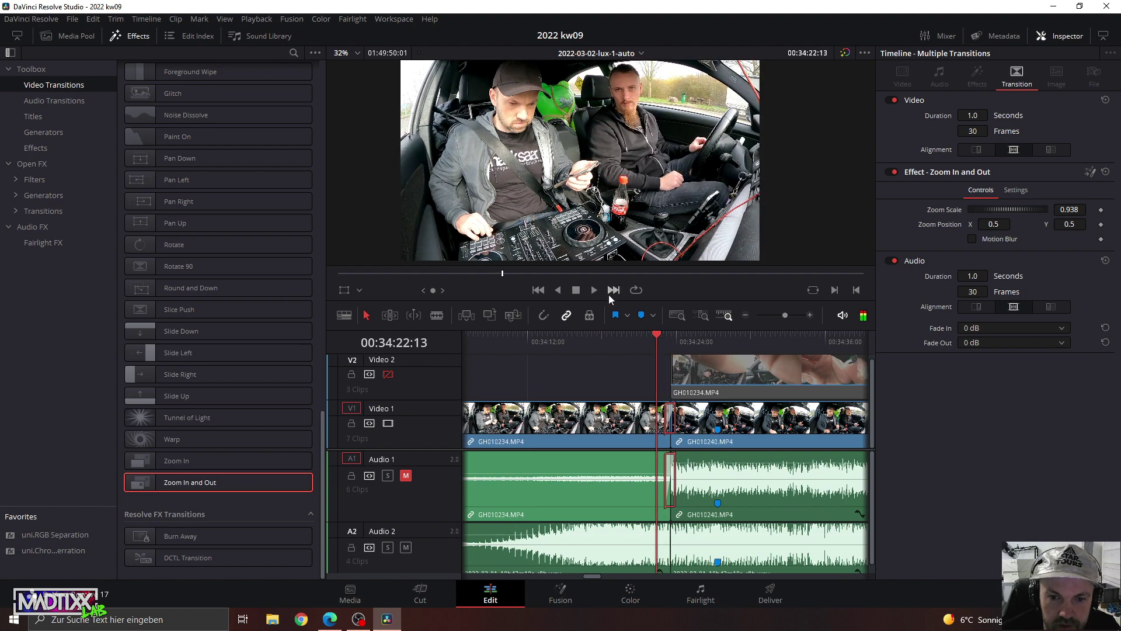
key("space")
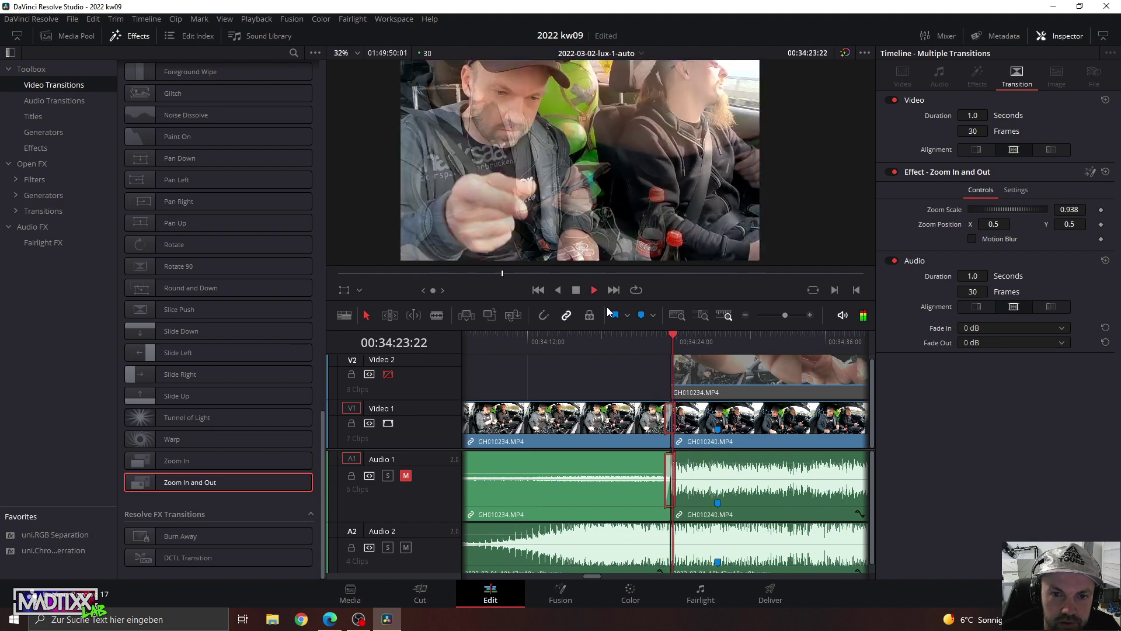
left_click(576, 291)
left_click(670, 337)
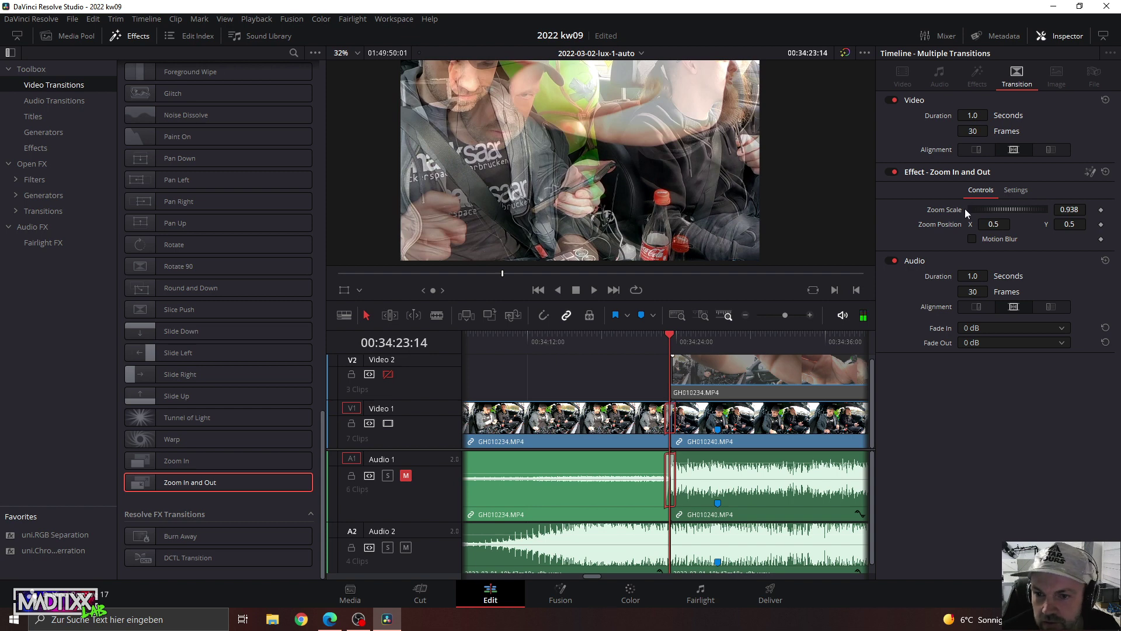
Turn on Motion Blur for the Zoom In and Out, replay it, and reselect the transition.
left_click(973, 239)
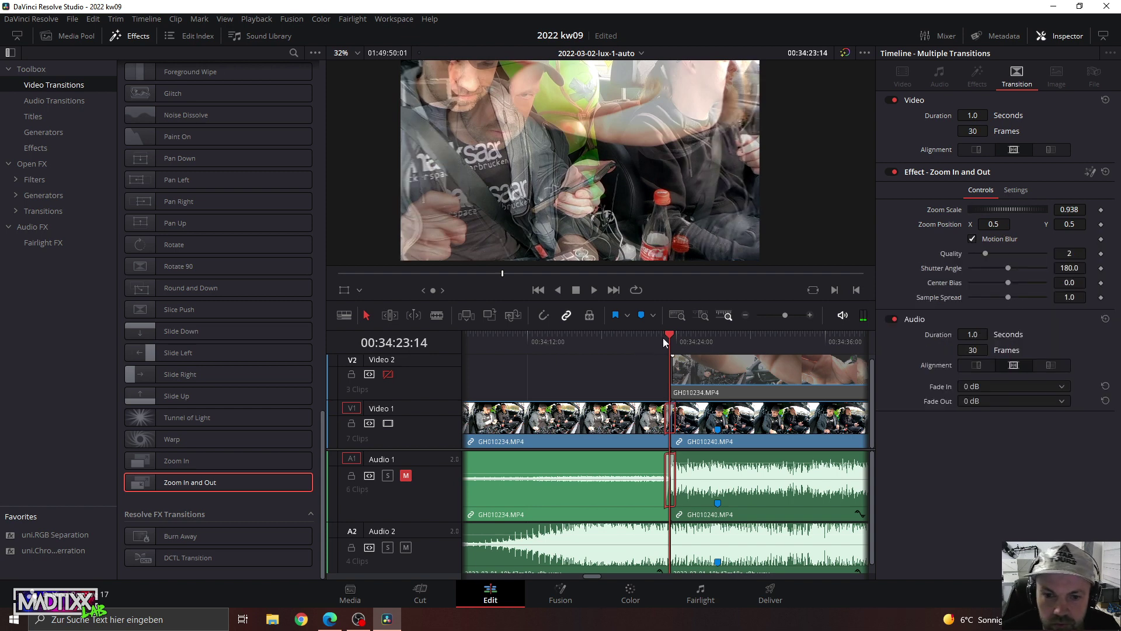
left_click(662, 338)
left_click(596, 292)
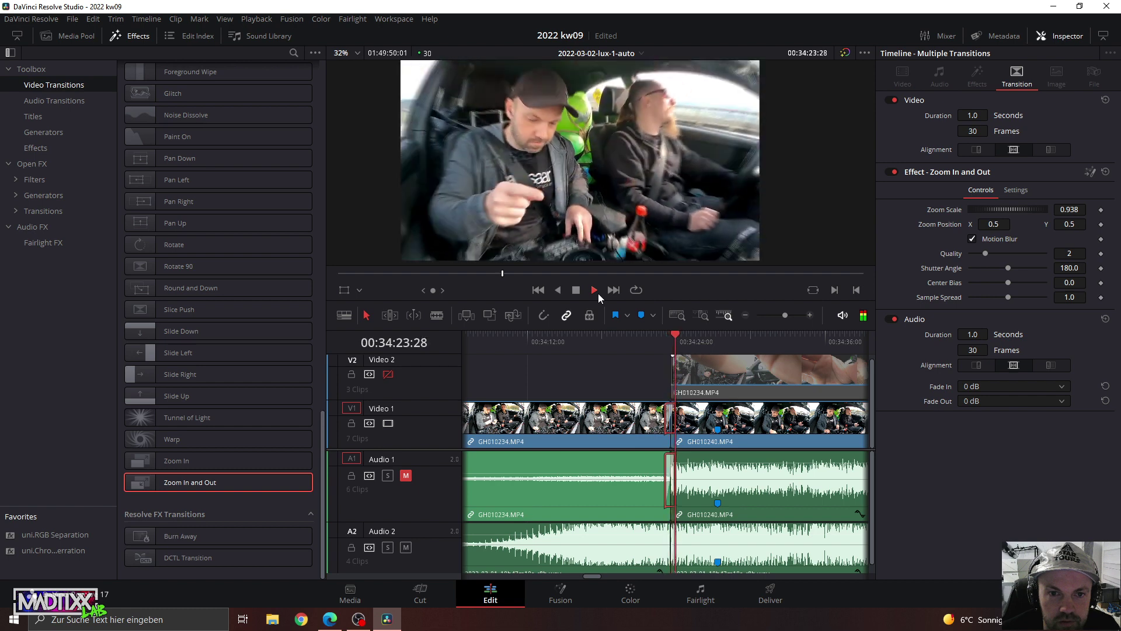
key("space")
left_click(675, 417)
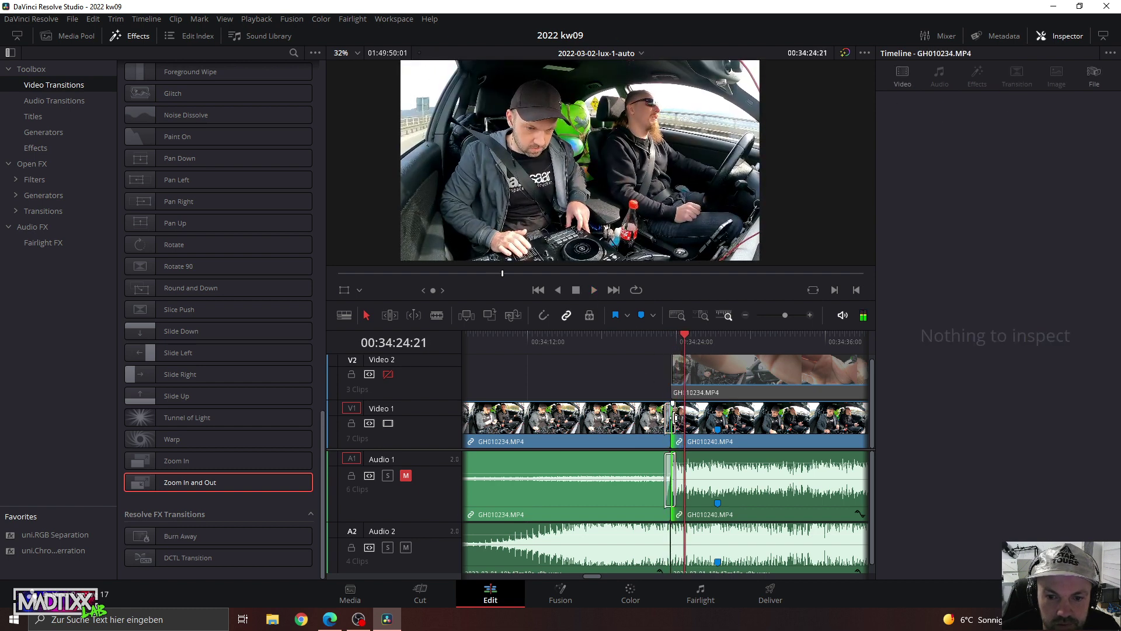
left_click(669, 416)
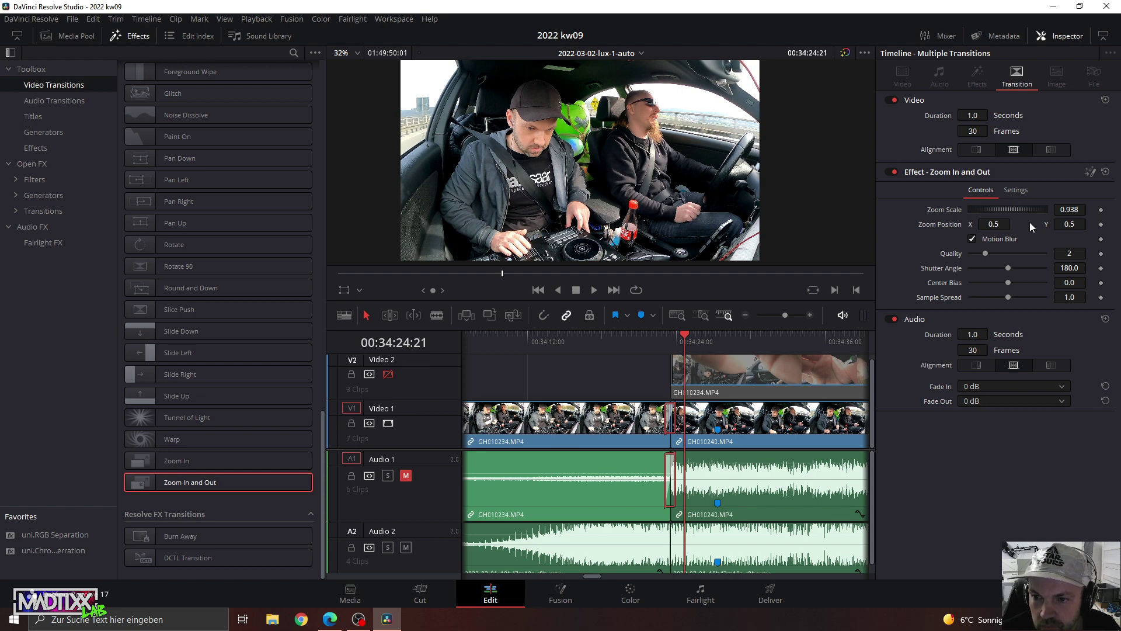
left_click_drag(1016, 208, 1005, 208)
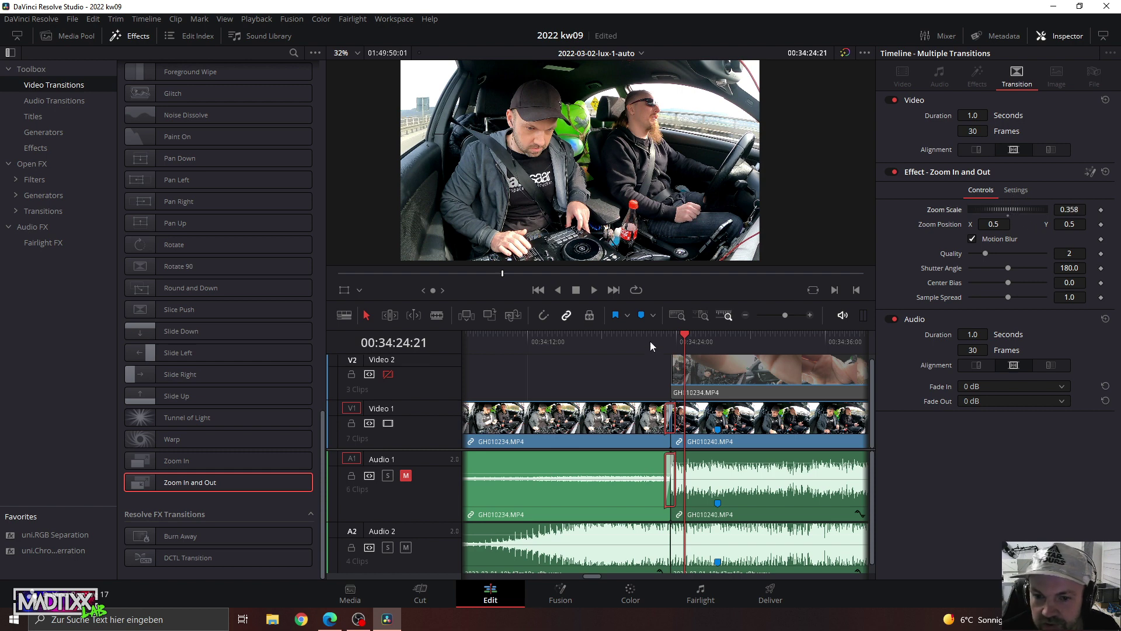
left_click_drag(665, 346, 671, 349)
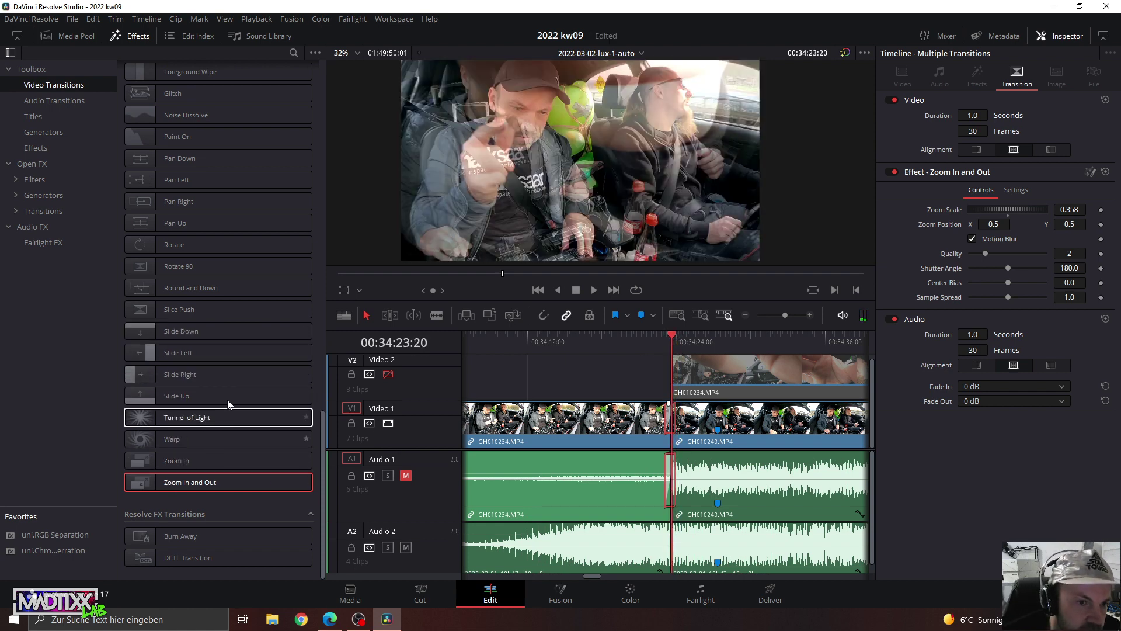
scroll(216, 216, "up", 3)
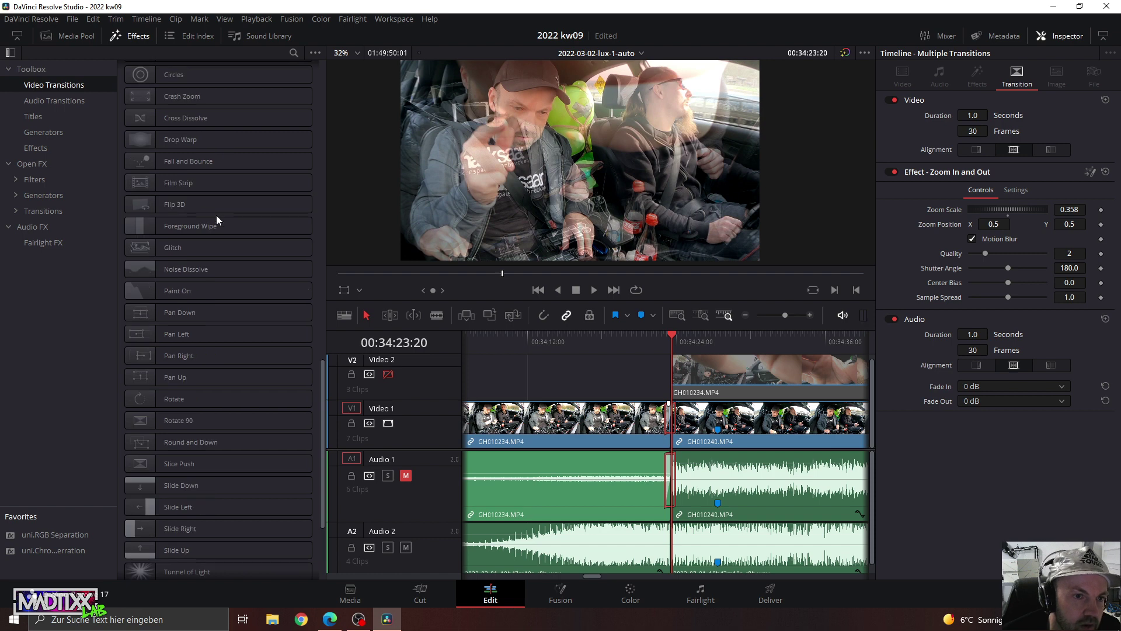
scroll(216, 219, "up", 5)
scroll(206, 254, "up", 5)
scroll(206, 255, "up", 5)
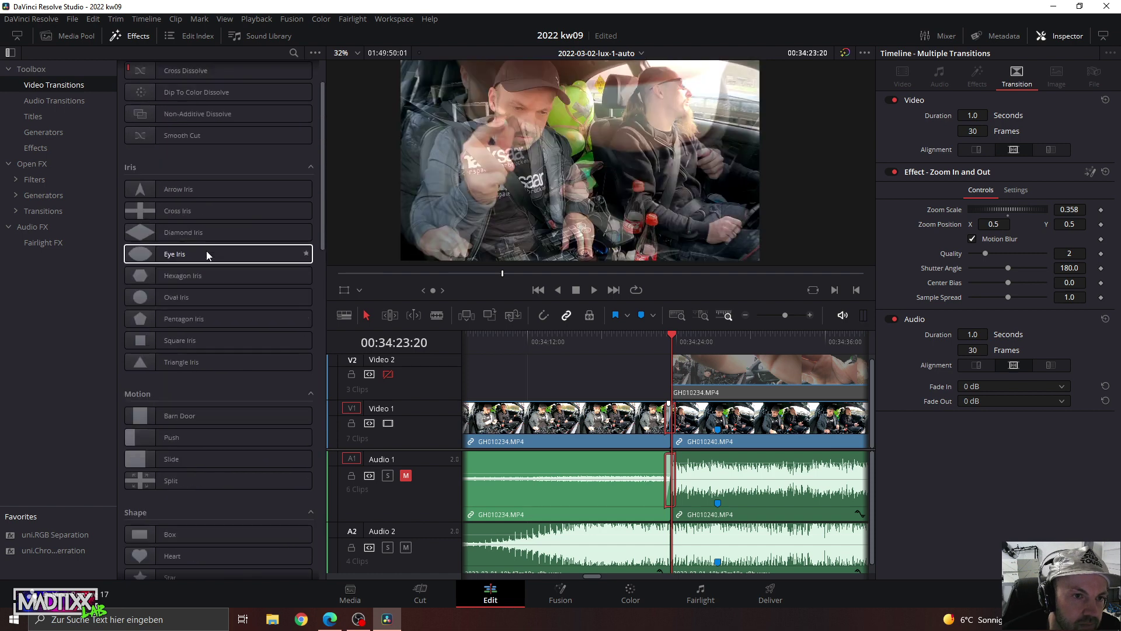
scroll(207, 254, "up", 1)
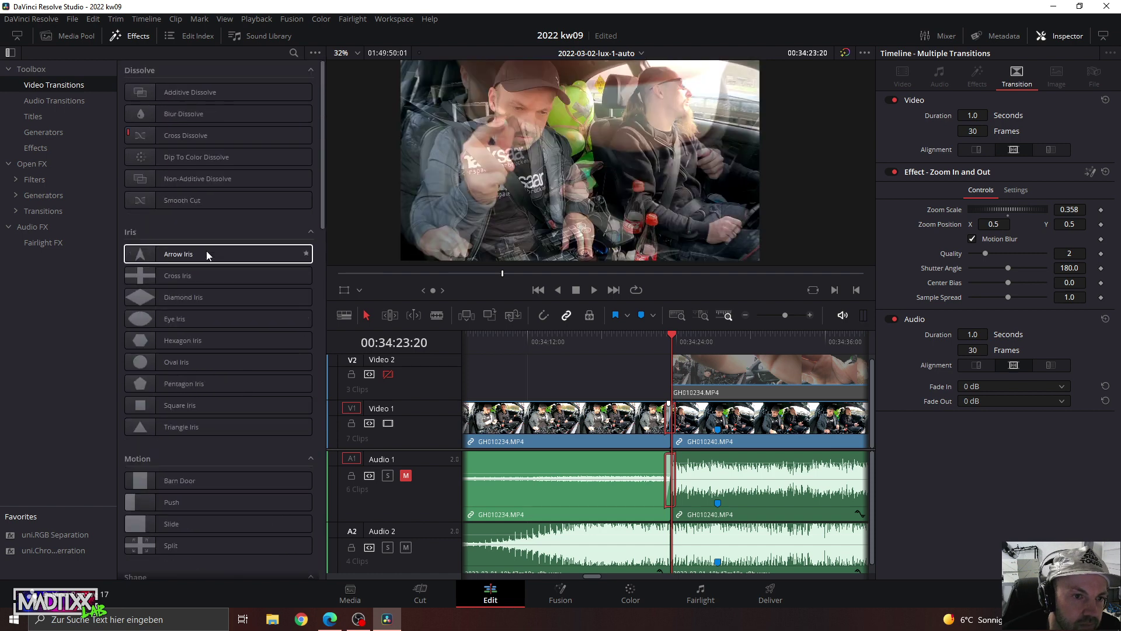
scroll(207, 255, "down", 4)
scroll(208, 255, "down", 4)
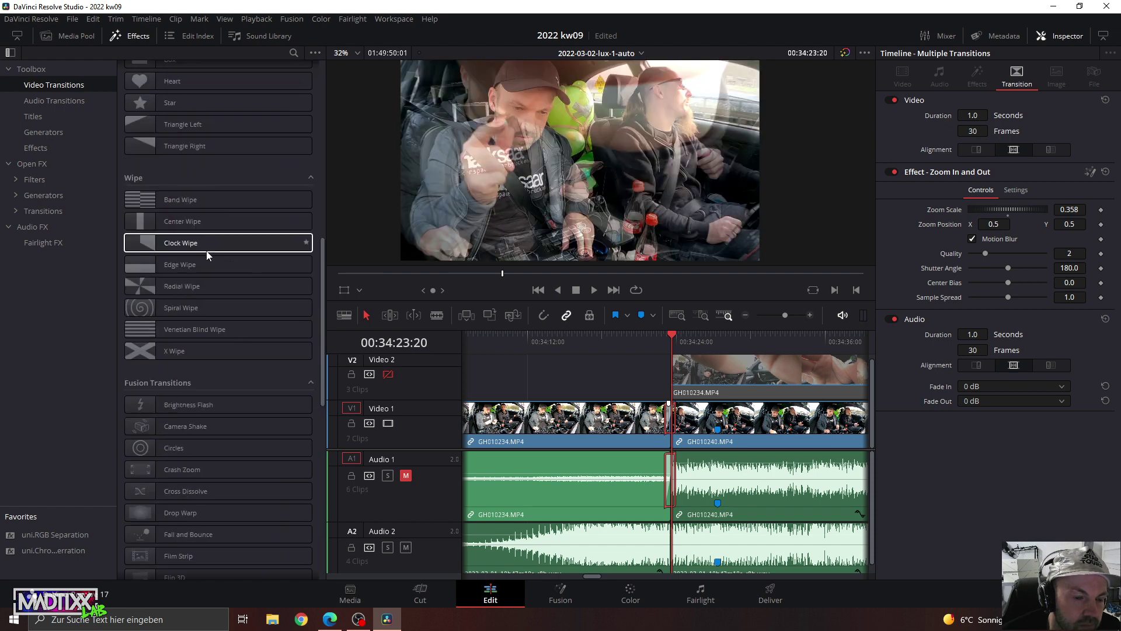
scroll(207, 254, "down", 5)
scroll(207, 254, "down", 3)
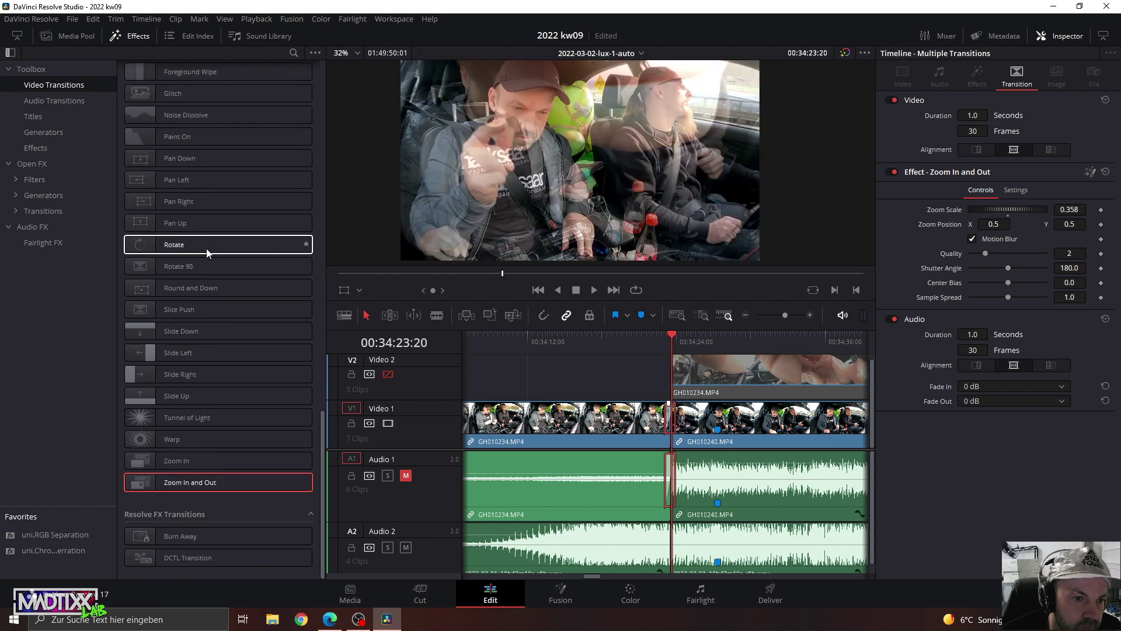
left_click(665, 340)
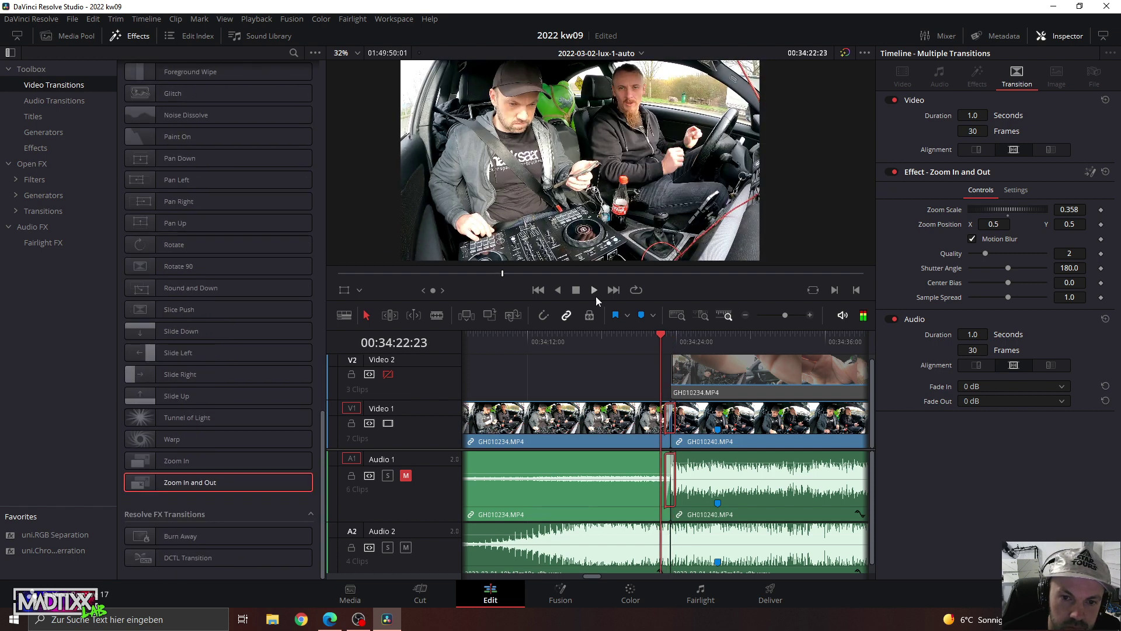
left_click(594, 289)
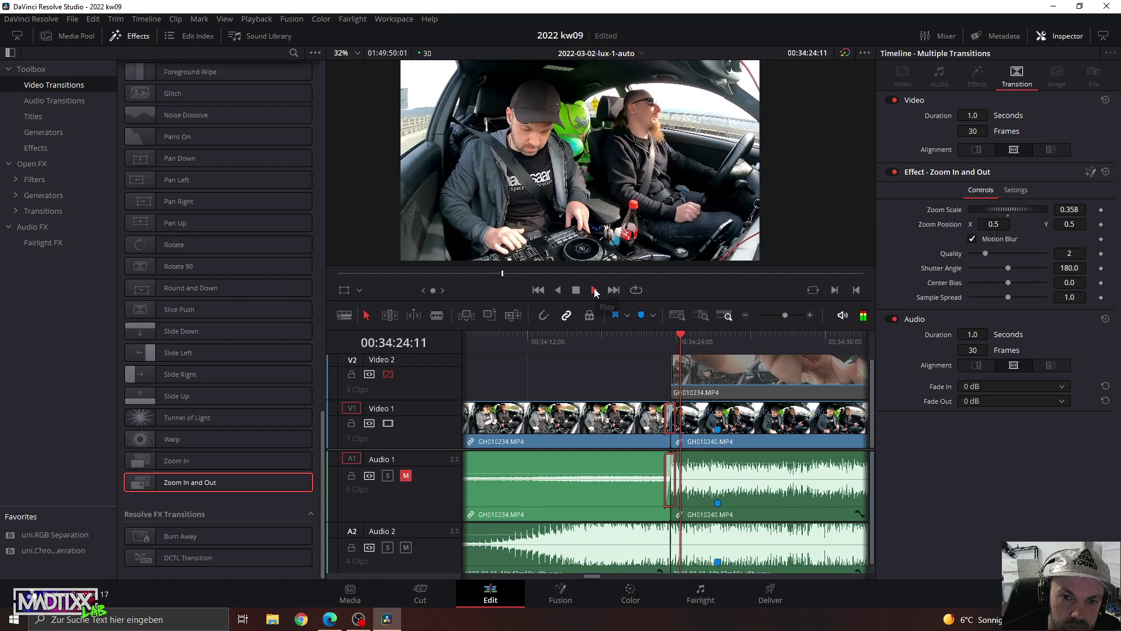
left_click(569, 290)
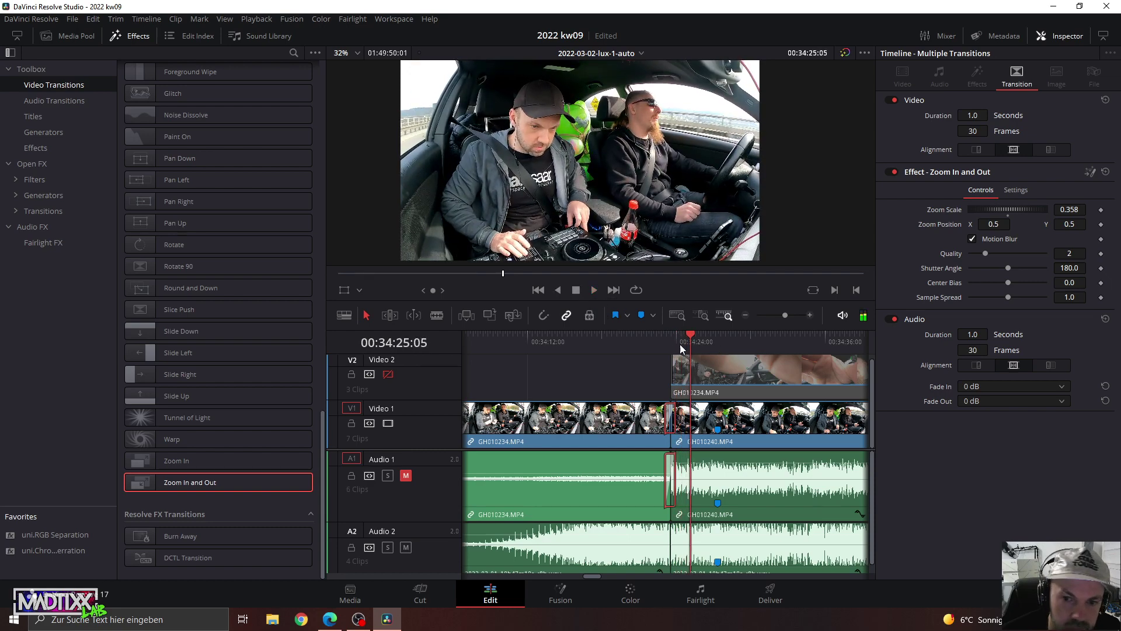
left_click(662, 337)
left_click(595, 289)
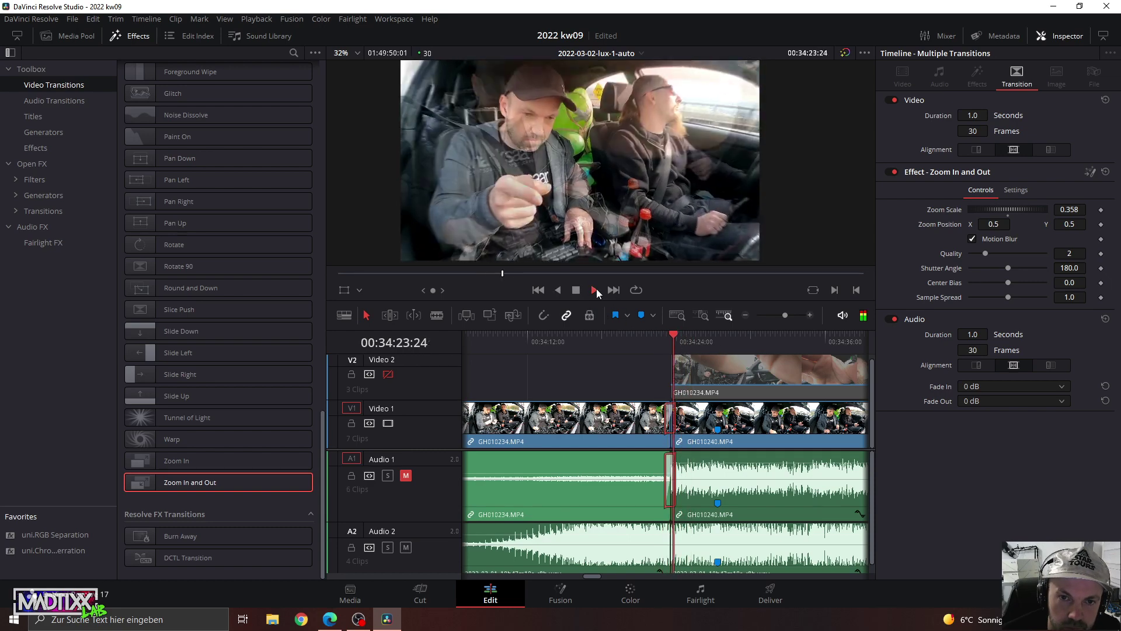
left_click(577, 293)
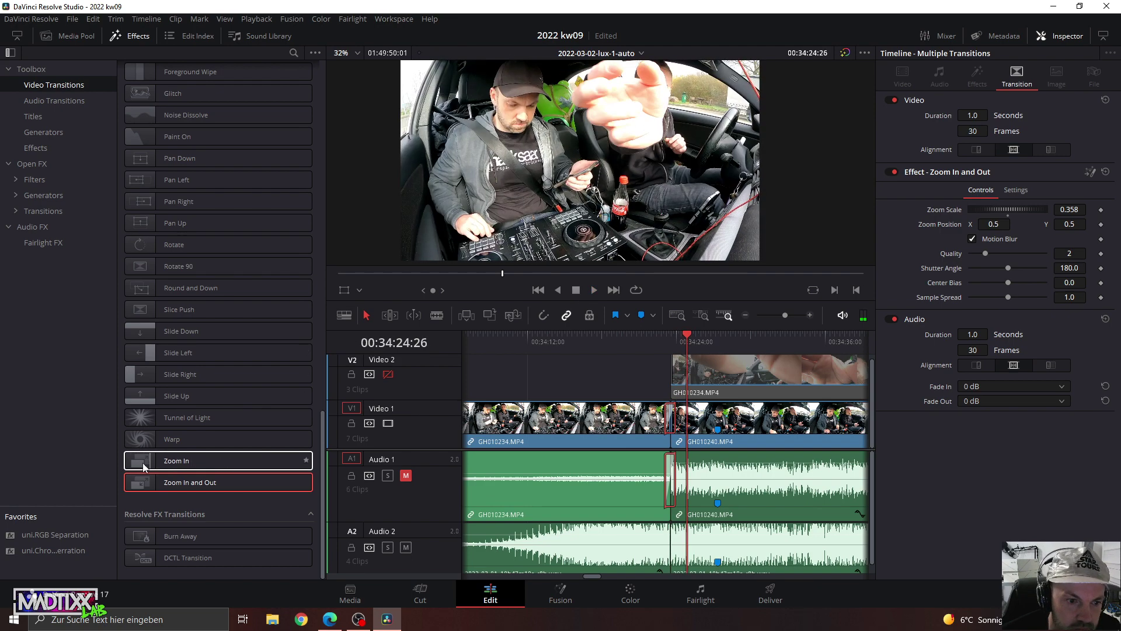
scroll(183, 327, "up", 3)
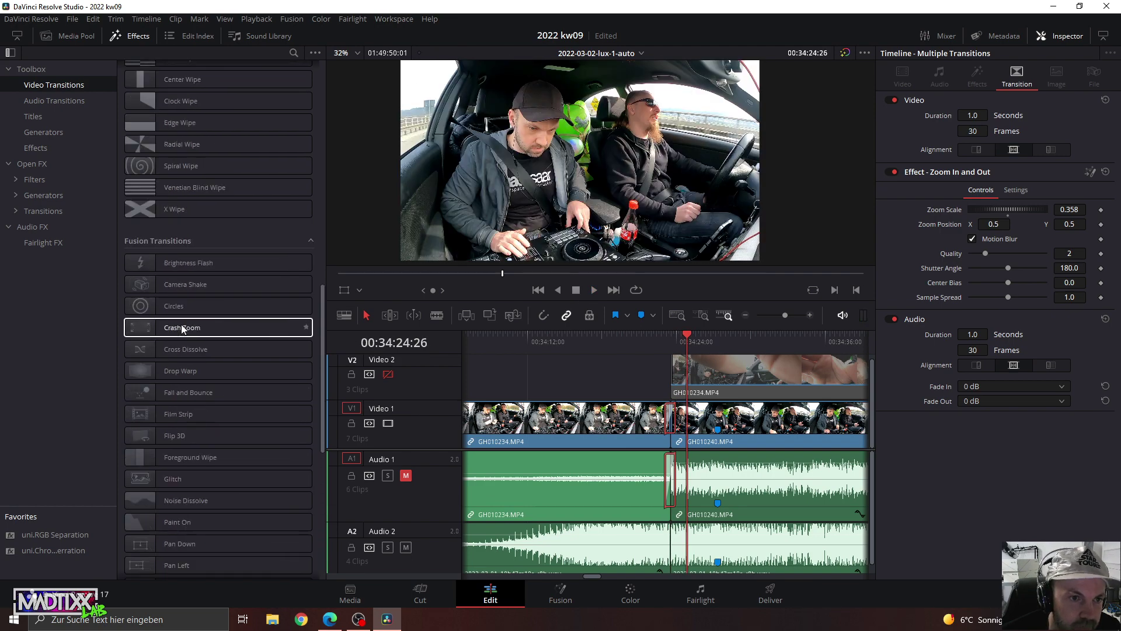
scroll(183, 326, "up", 3)
scroll(183, 328, "up", 3)
scroll(183, 329, "down", 5)
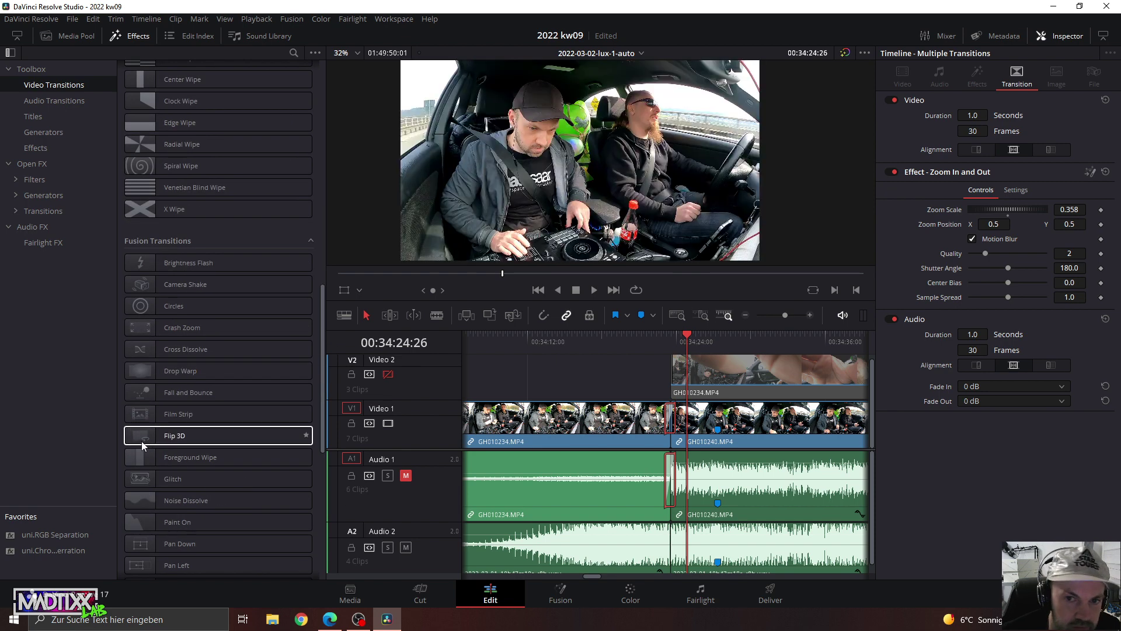
scroll(167, 496, "up", 2)
scroll(168, 496, "down", 3)
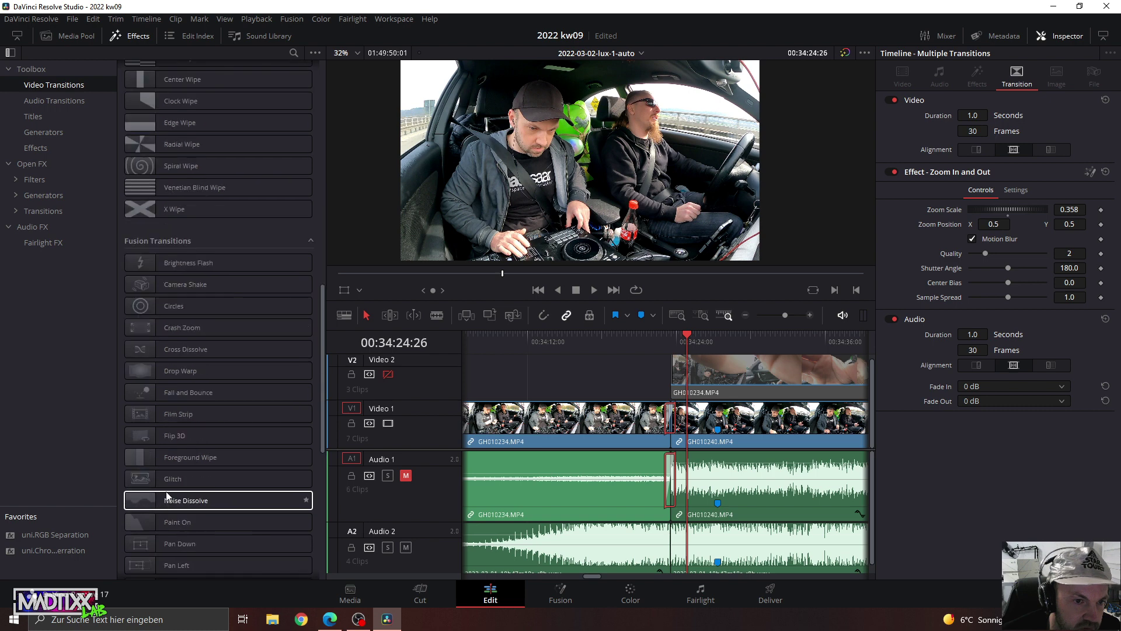
scroll(168, 495, "down", 2)
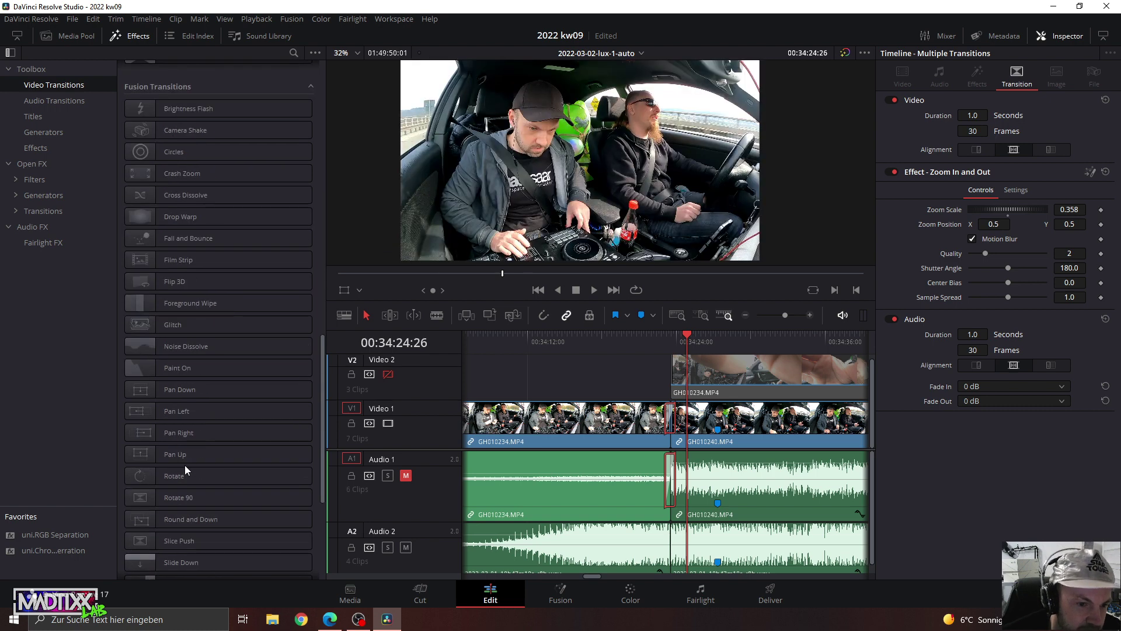
scroll(186, 470, "down", 3)
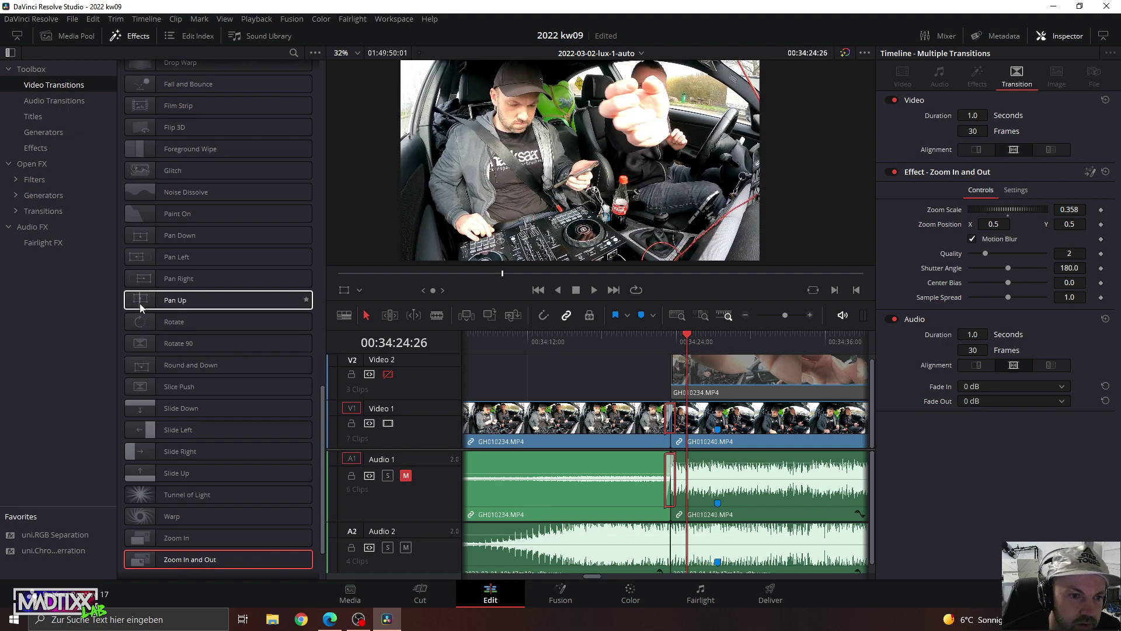
scroll(146, 299, "up", 3)
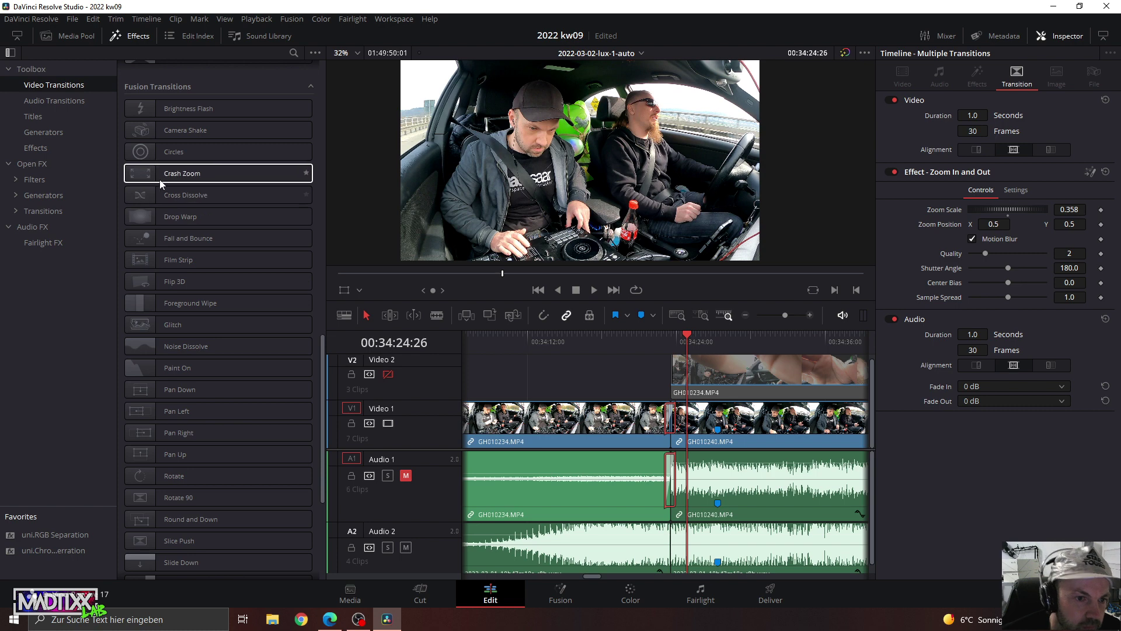
Drop Foreground Wipe onto the GH010234/GH010240 cut on V1, play it back, and zoom out.
mouse_move(146, 303)
left_mouse_down()
mouse_move(700, 402)
mouse_move(670, 403)
left_mouse_up()
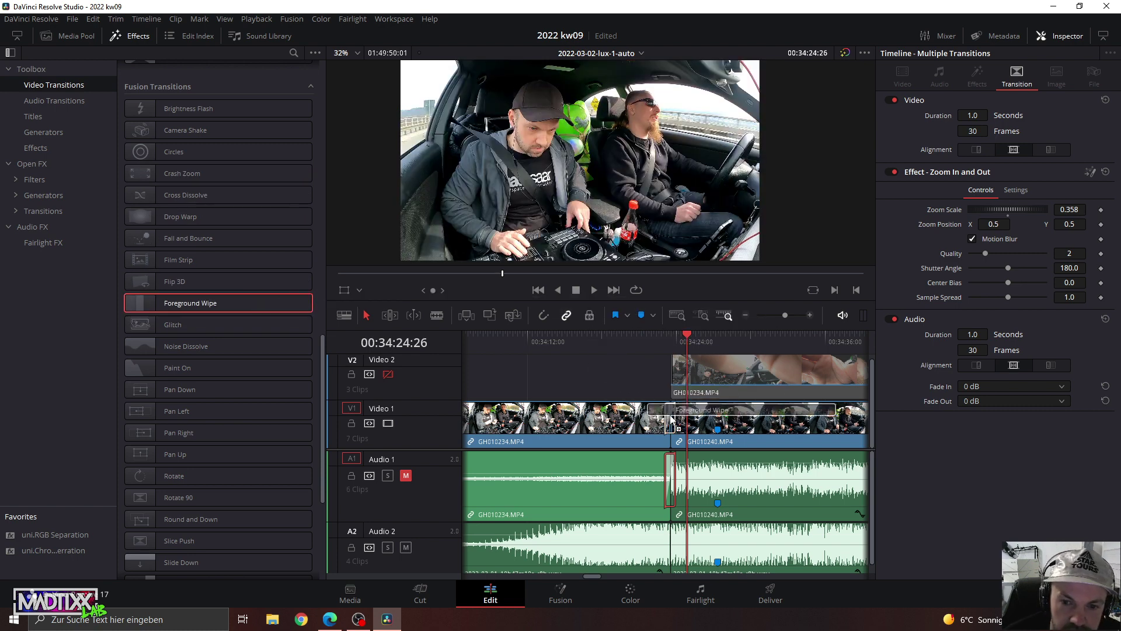
mouse_move(666, 341)
left_mouse_down()
mouse_move(677, 349)
mouse_move(635, 345)
left_mouse_up()
left_click(592, 292)
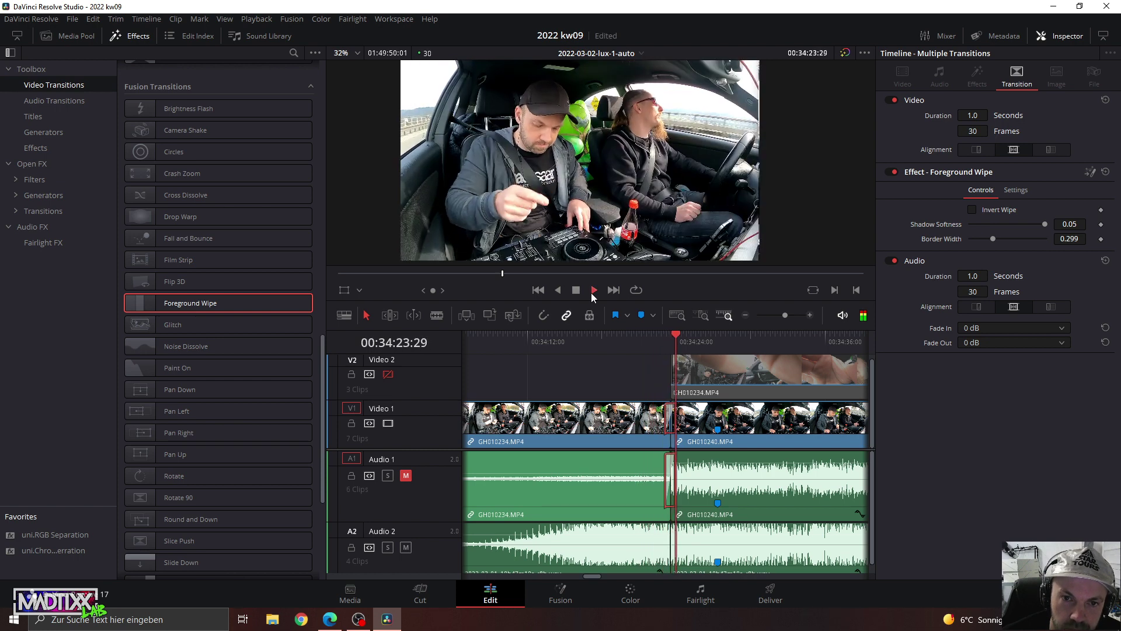
left_click(575, 291)
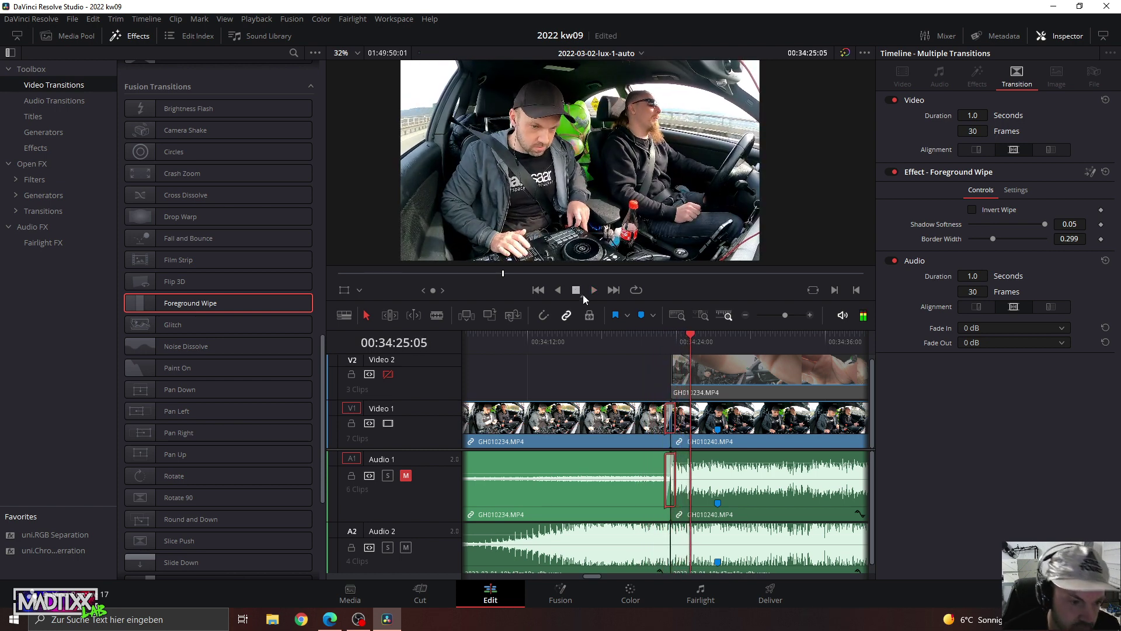
left_click_drag(780, 319, 755, 316)
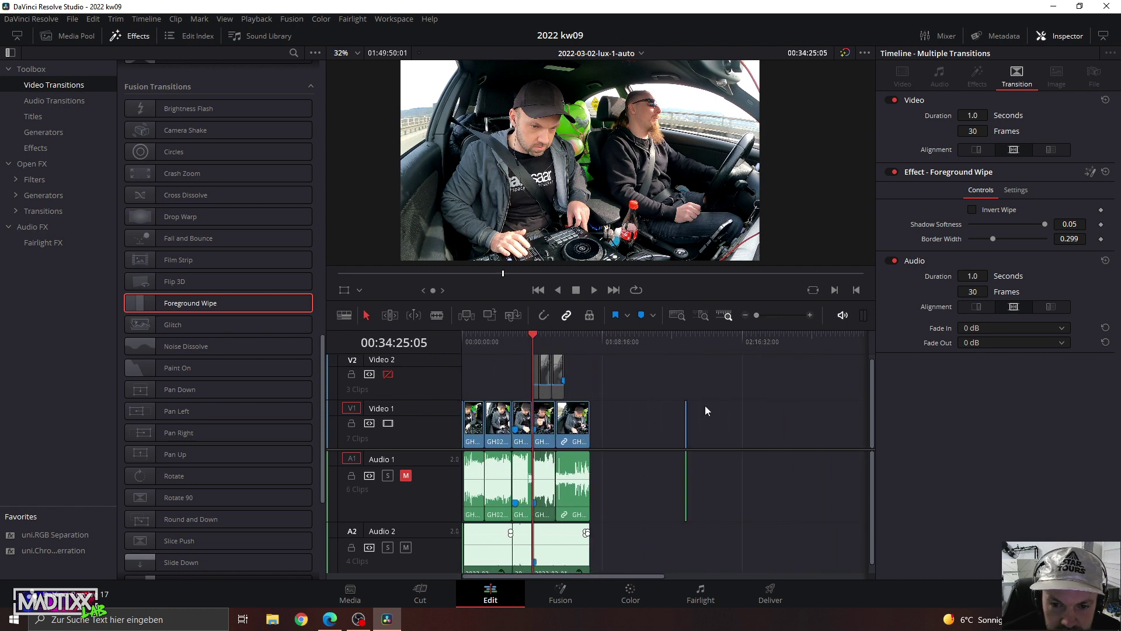
Play the lone short clip near 01:49 and unmute the Audio 1 track.
left_click(685, 344)
key("space")
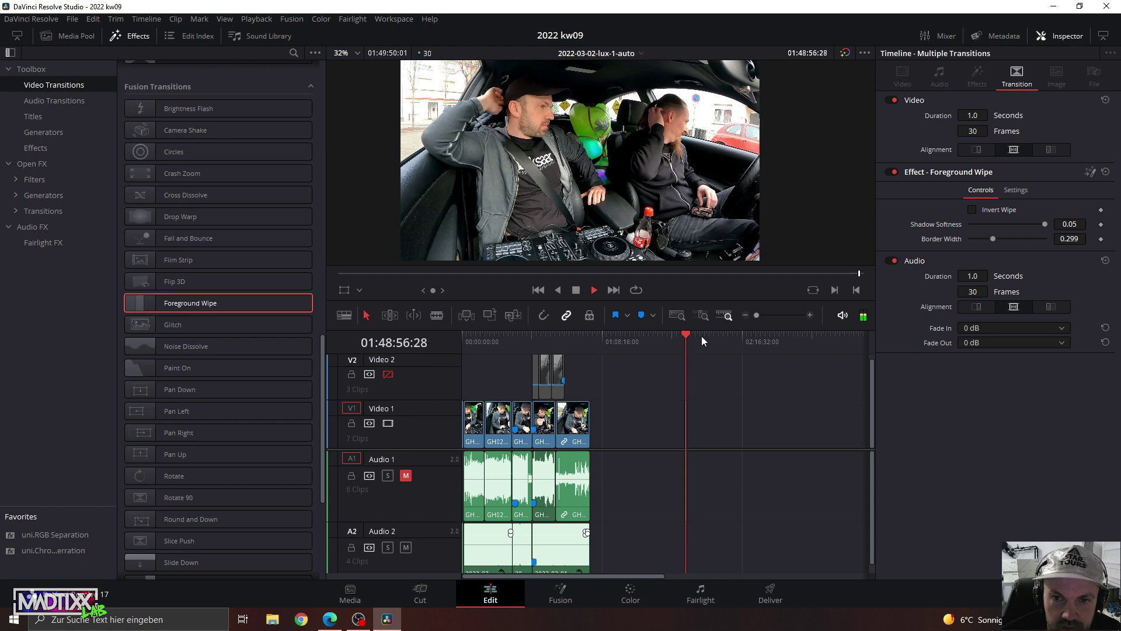
left_click_drag(755, 316, 769, 318)
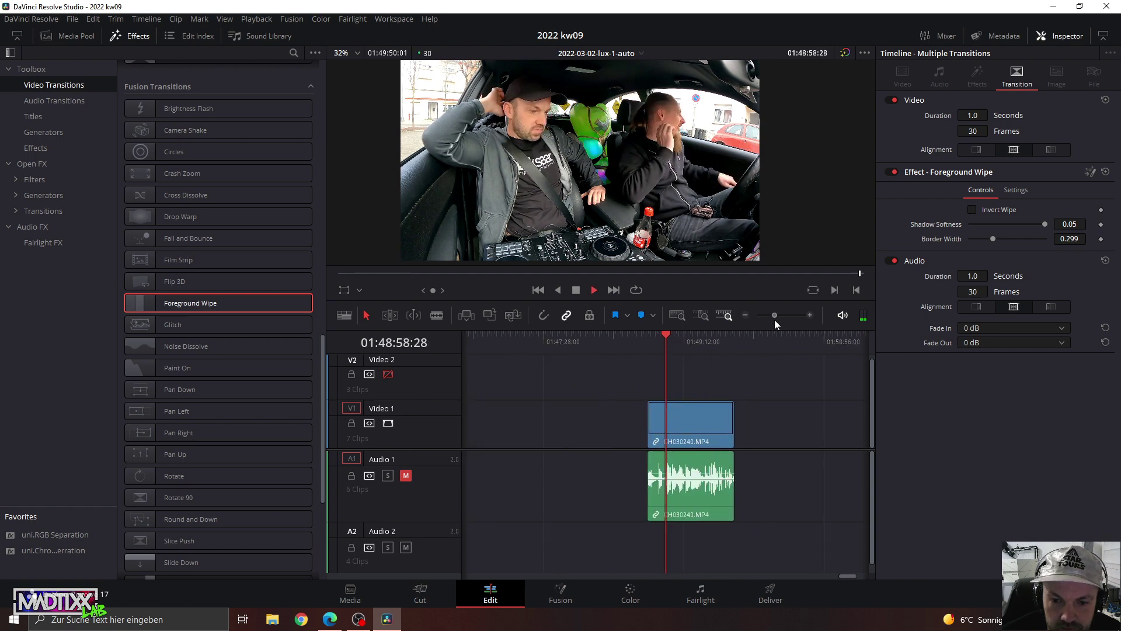
left_click(406, 475)
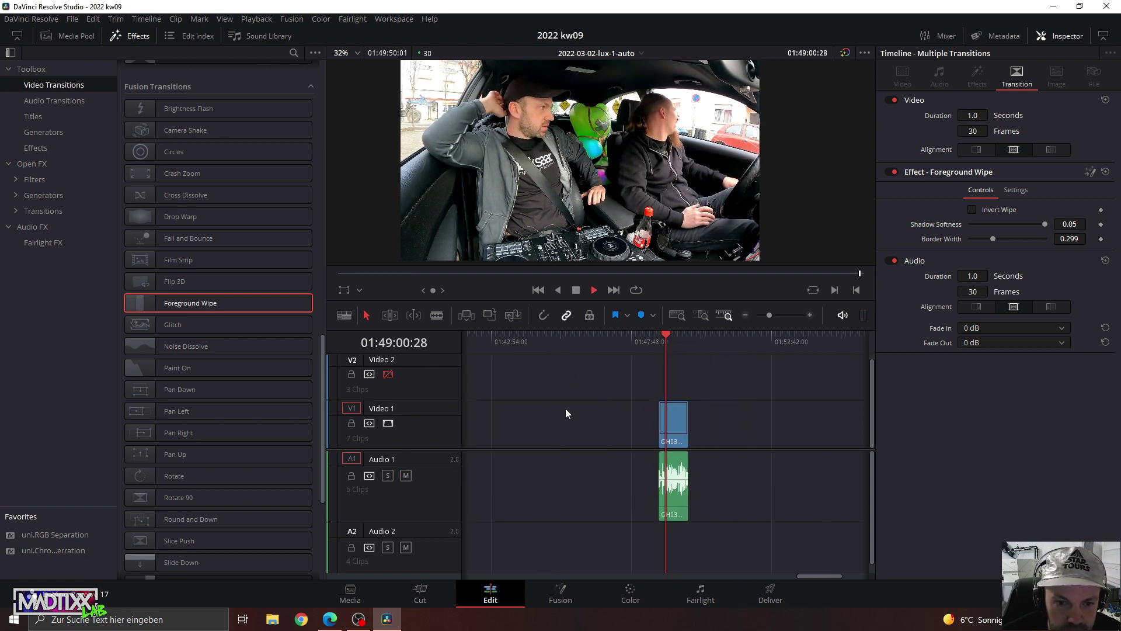
Delete the stray short clip near 01:49 from Video 1 and Audio 1.
left_click(676, 344)
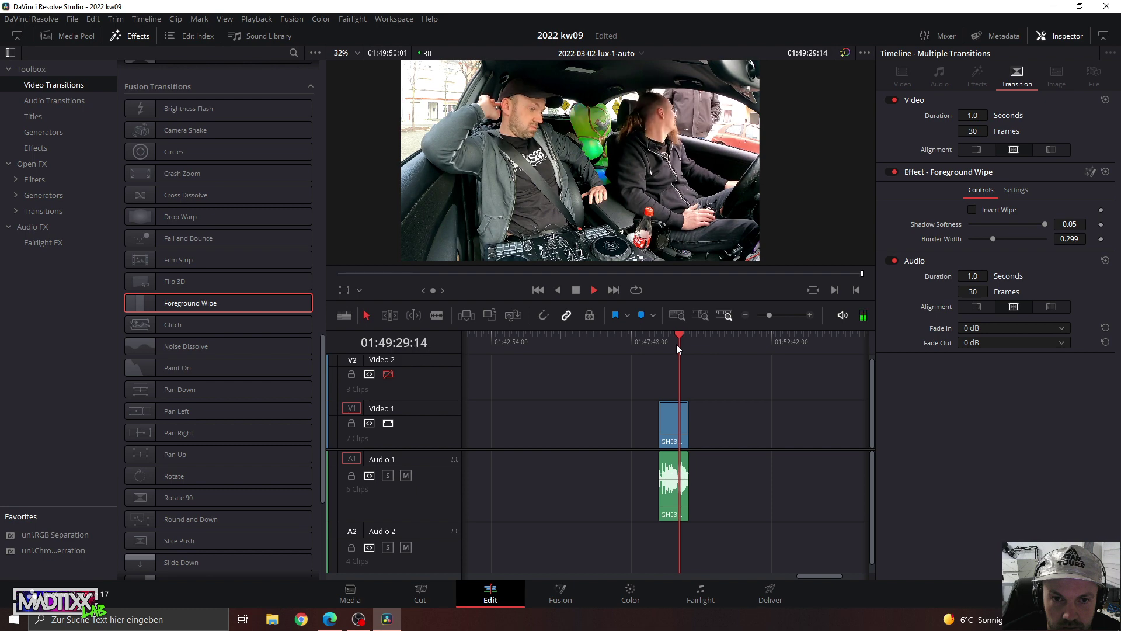
key("space")
left_click_drag(723, 415, 660, 520)
key("Delete")
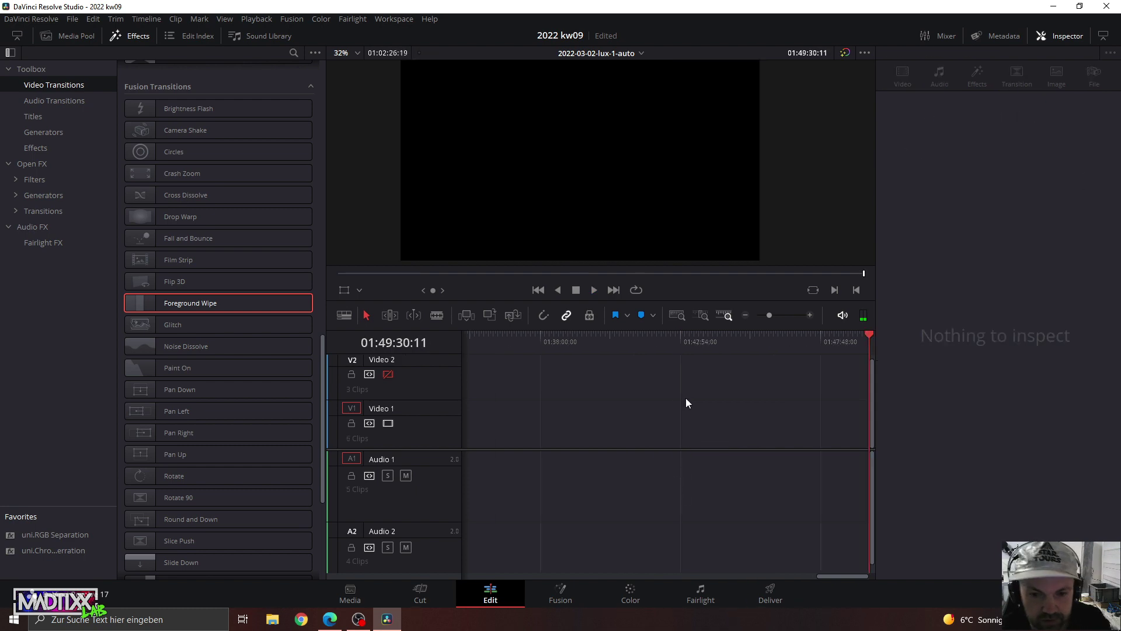
left_click_drag(768, 313, 754, 316)
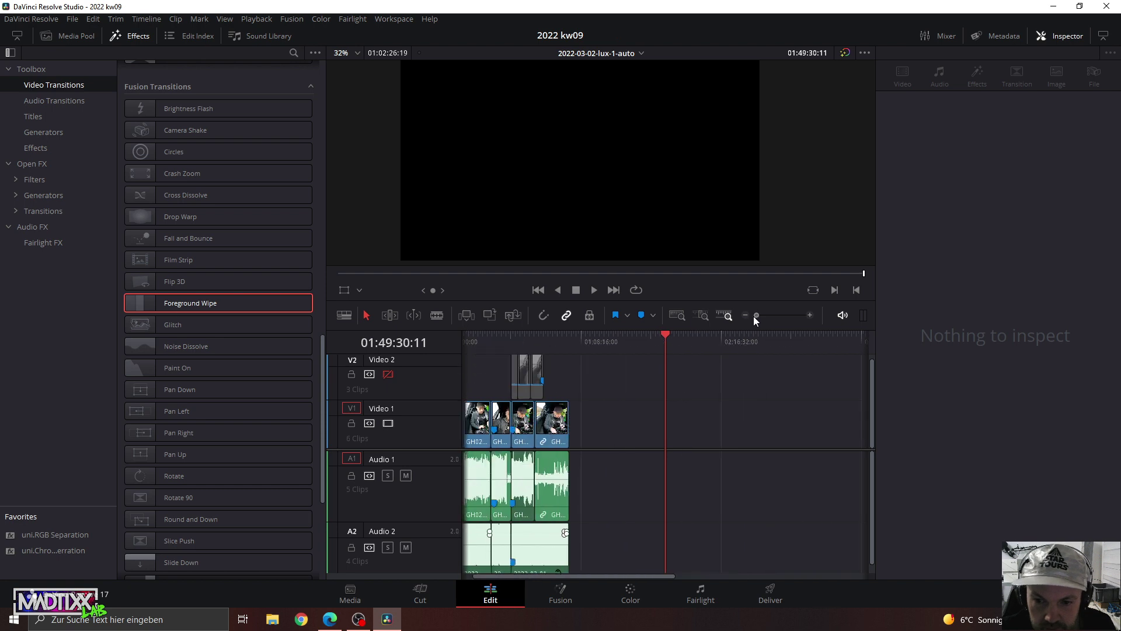
left_click(567, 345)
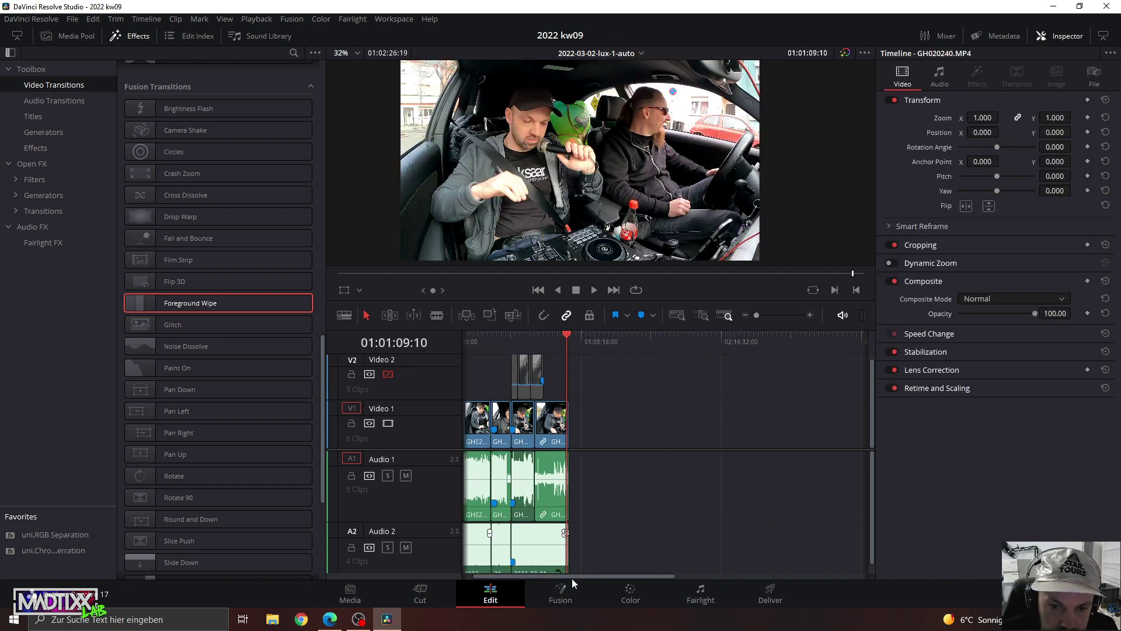
Zoom the timeline in and play the edit from the beginning.
left_click_drag(756, 314, 766, 314)
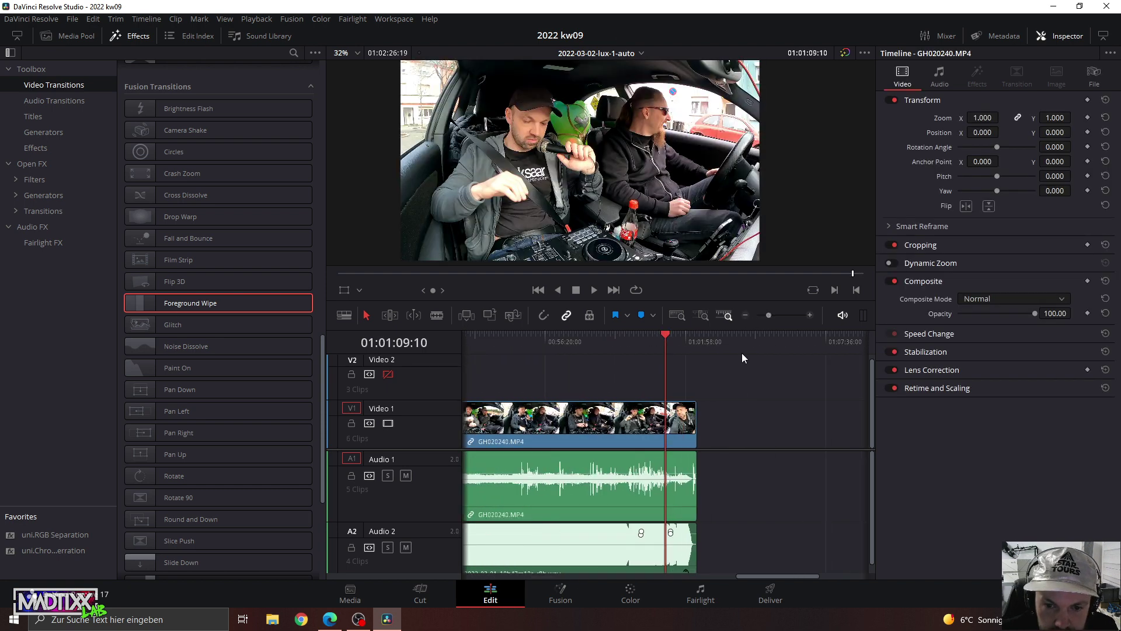
left_click_drag(763, 577, 459, 580)
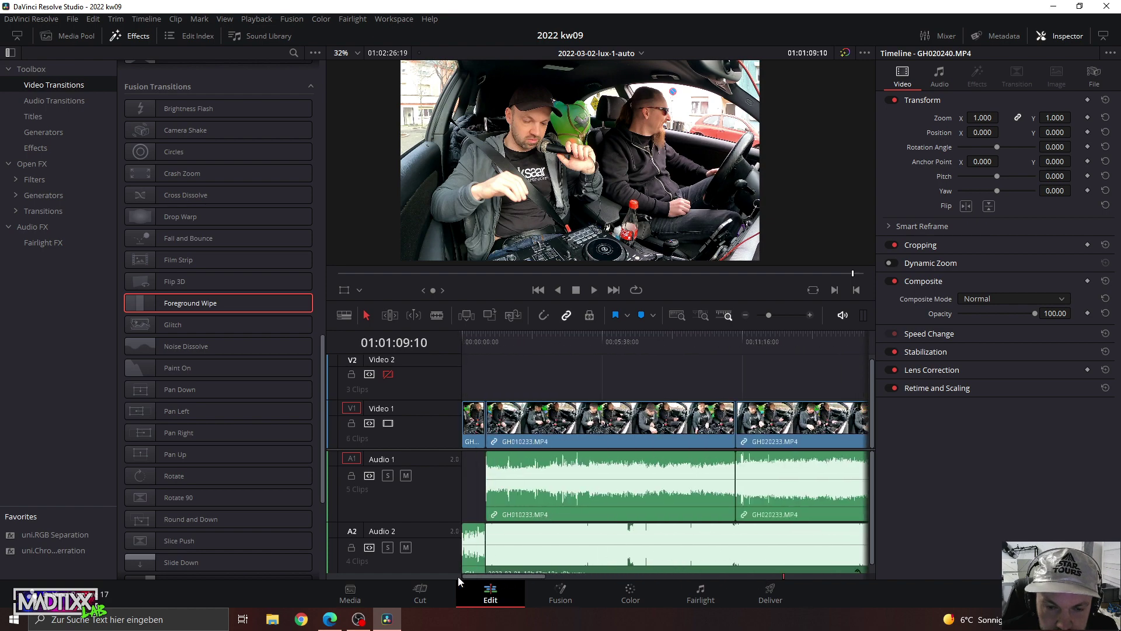
mouse_move(505, 338)
left_mouse_down()
mouse_move(489, 341)
mouse_move(528, 341)
left_mouse_up()
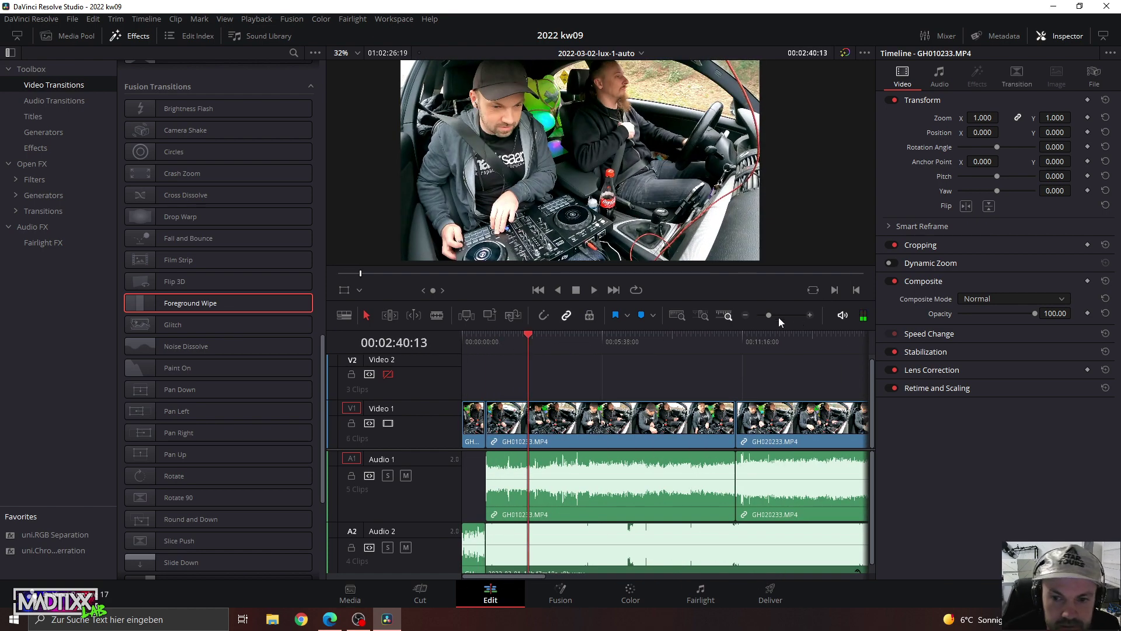
left_click_drag(770, 316, 771, 314)
key("Home")
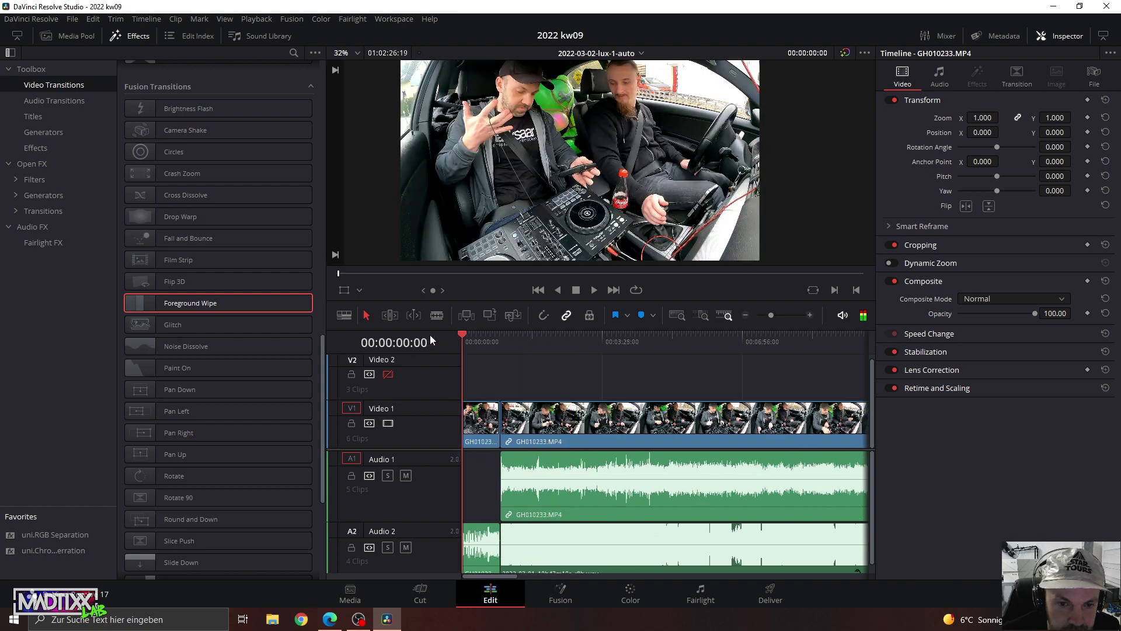
key("space")
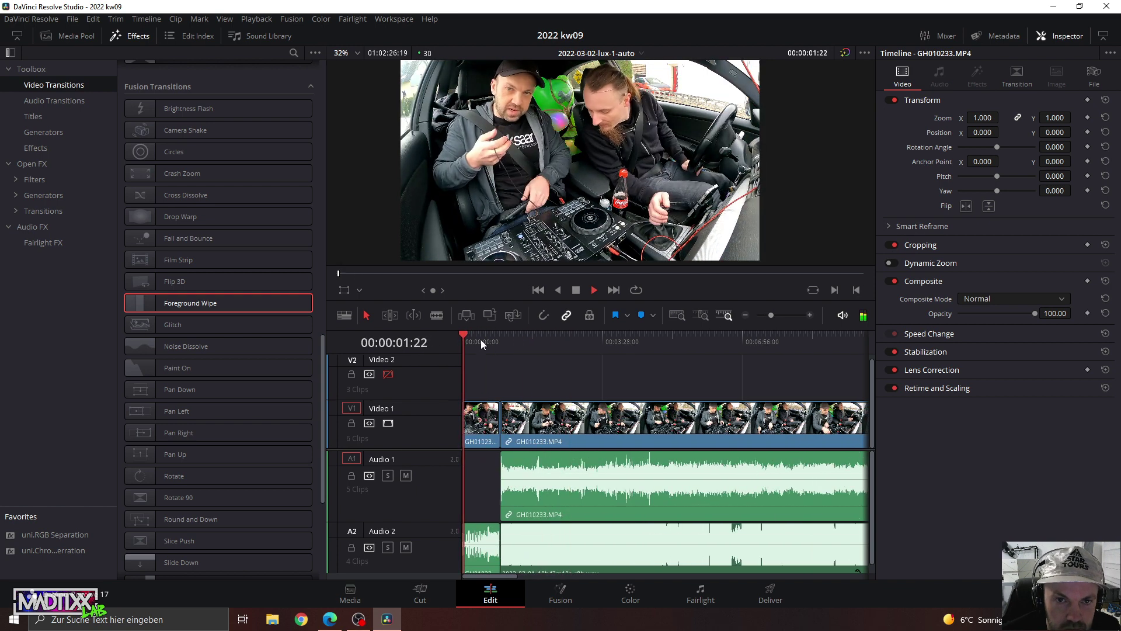
Skip through the edit to near its end, stop playback, and show the Media Pool.
left_click_drag(481, 339, 563, 333)
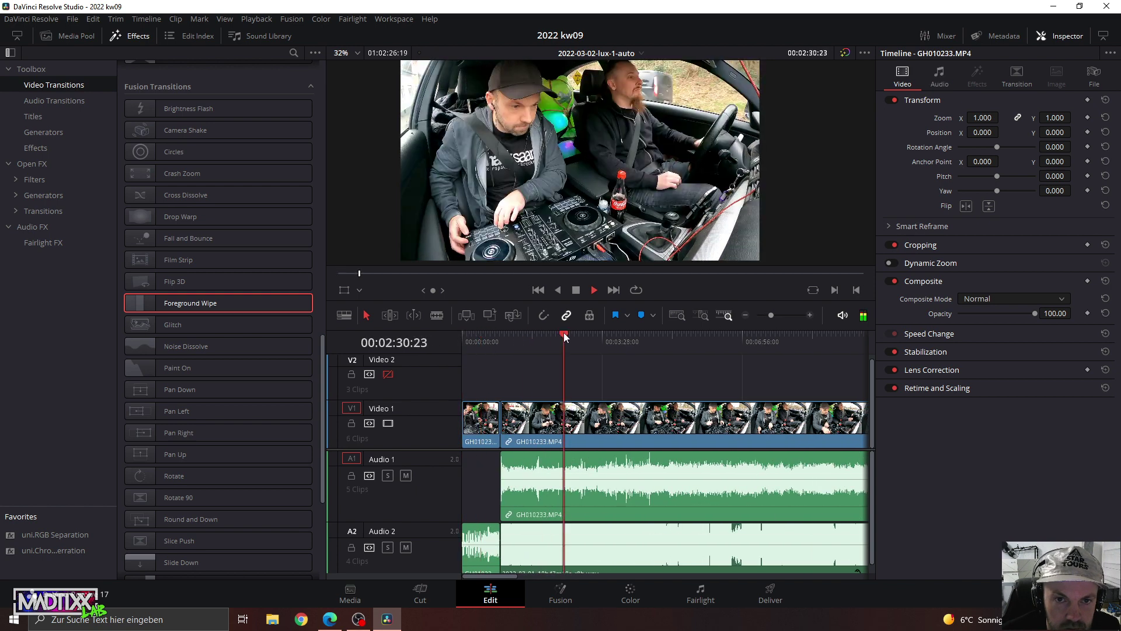
left_click(668, 340)
left_click(779, 339)
left_click(817, 339)
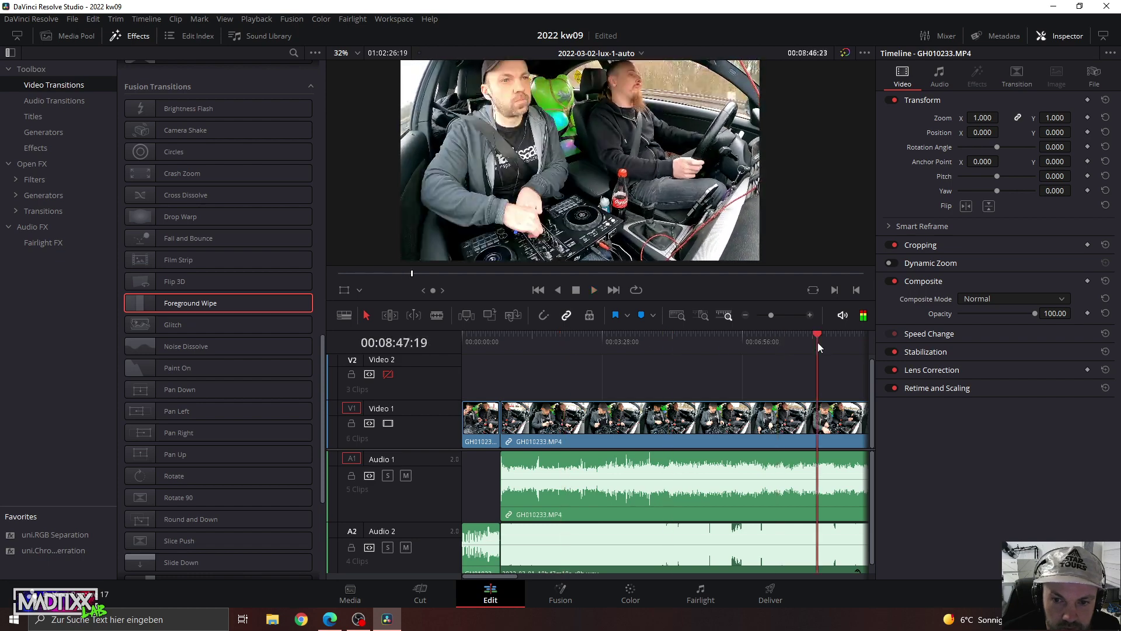
left_click_drag(770, 316, 759, 320)
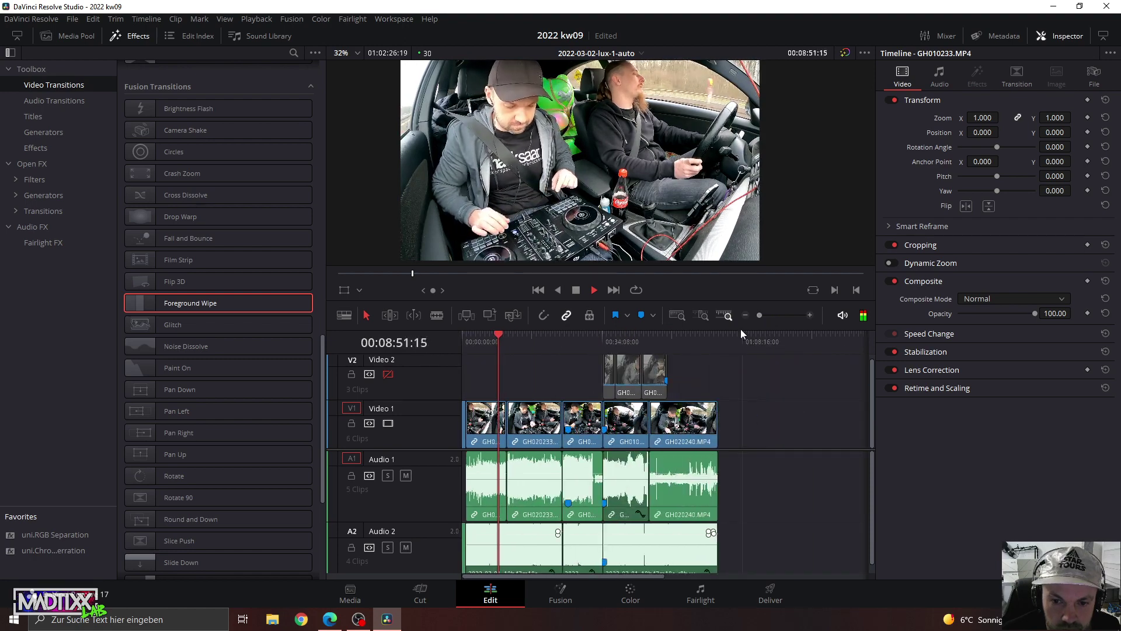
left_click(701, 344)
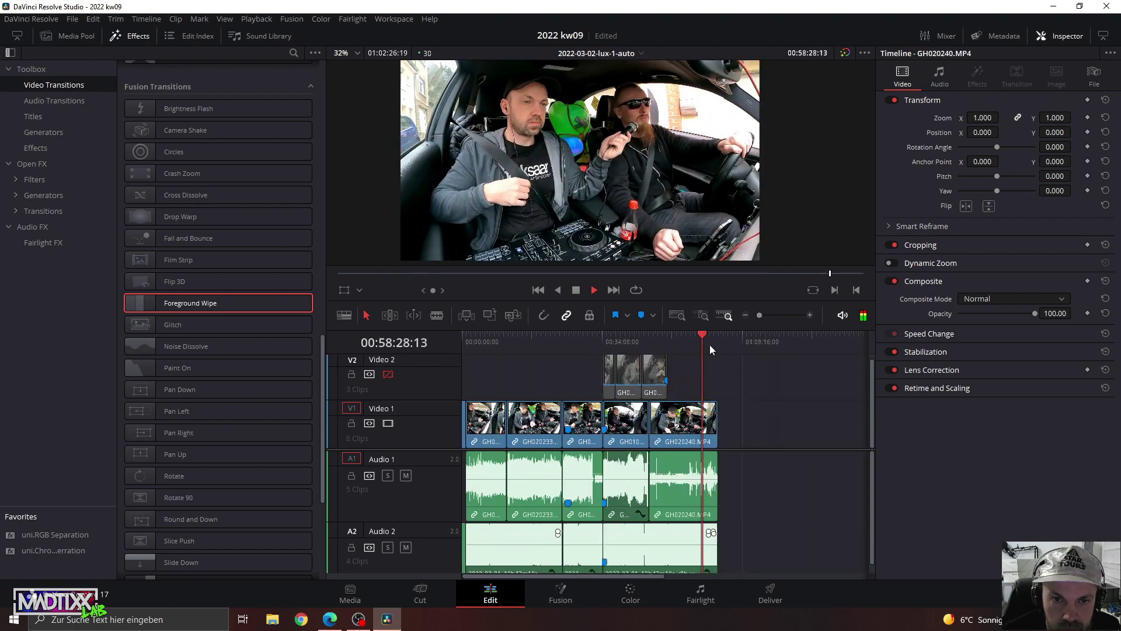
key("space")
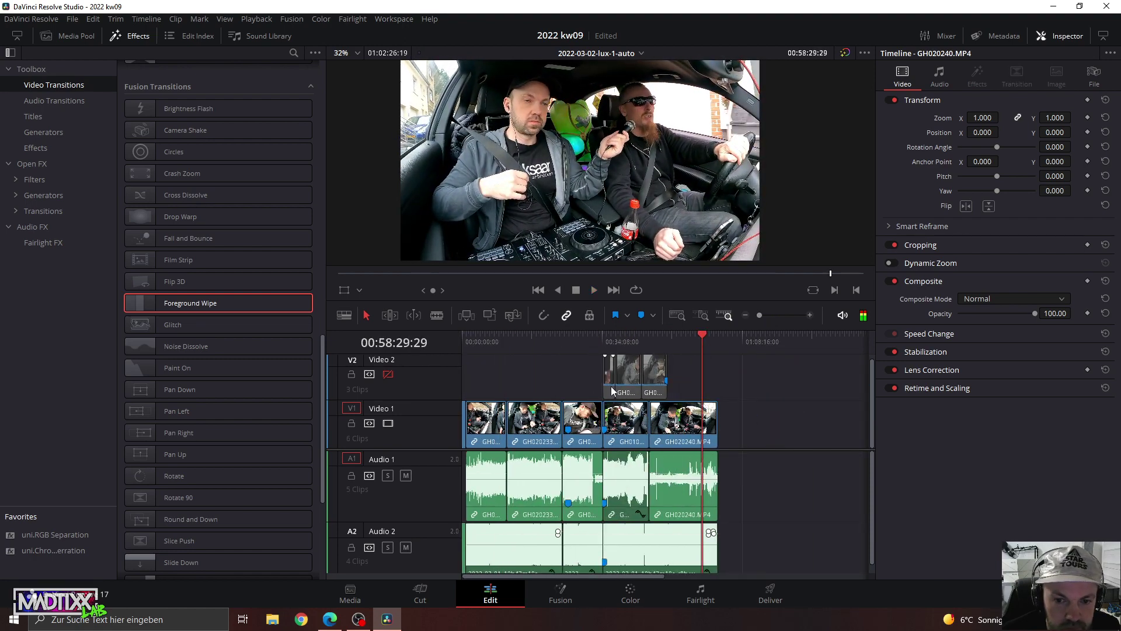
left_click(79, 38)
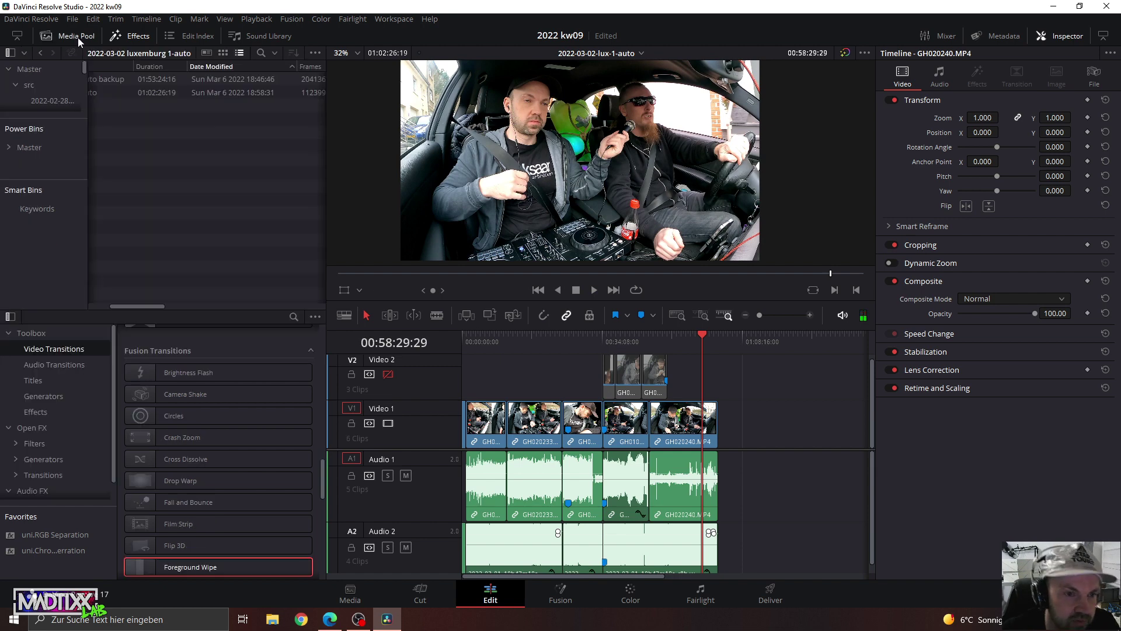
Browse the Media Pool bins down to the gopro bin of MP4 clips.
left_click_drag(149, 307, 114, 303)
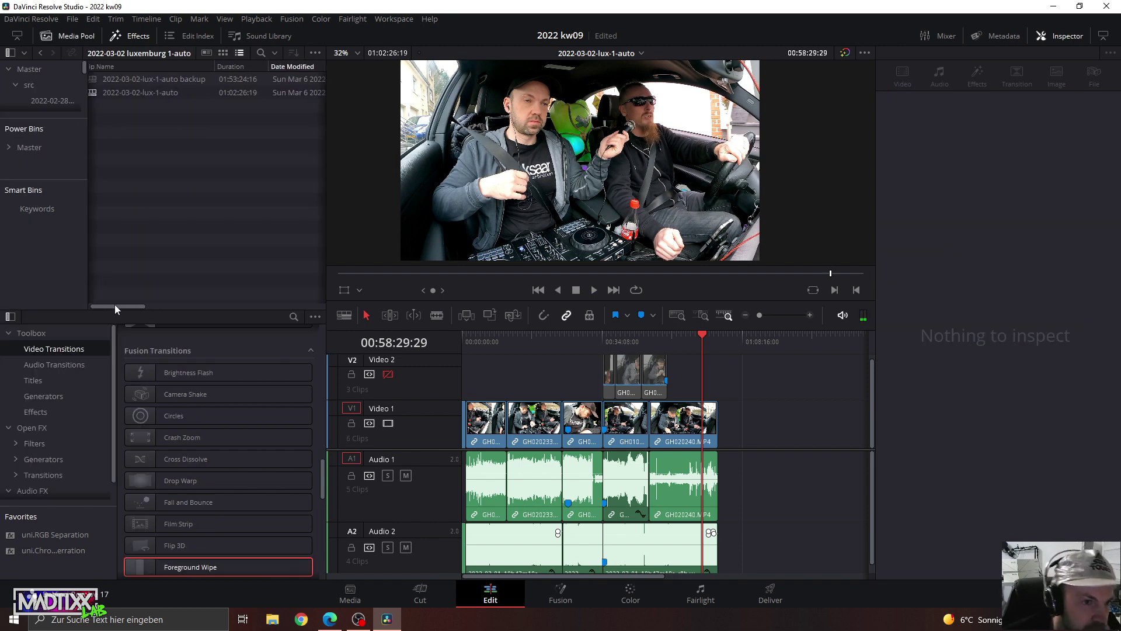
left_click(46, 100)
scroll(57, 100, "down", 2)
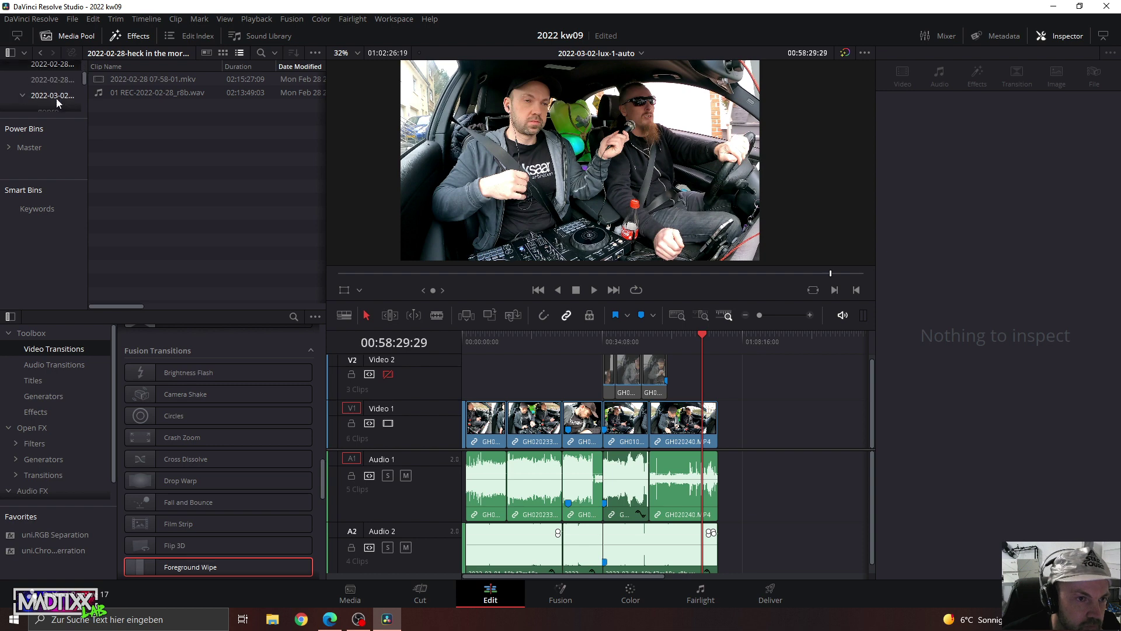
left_click(47, 82)
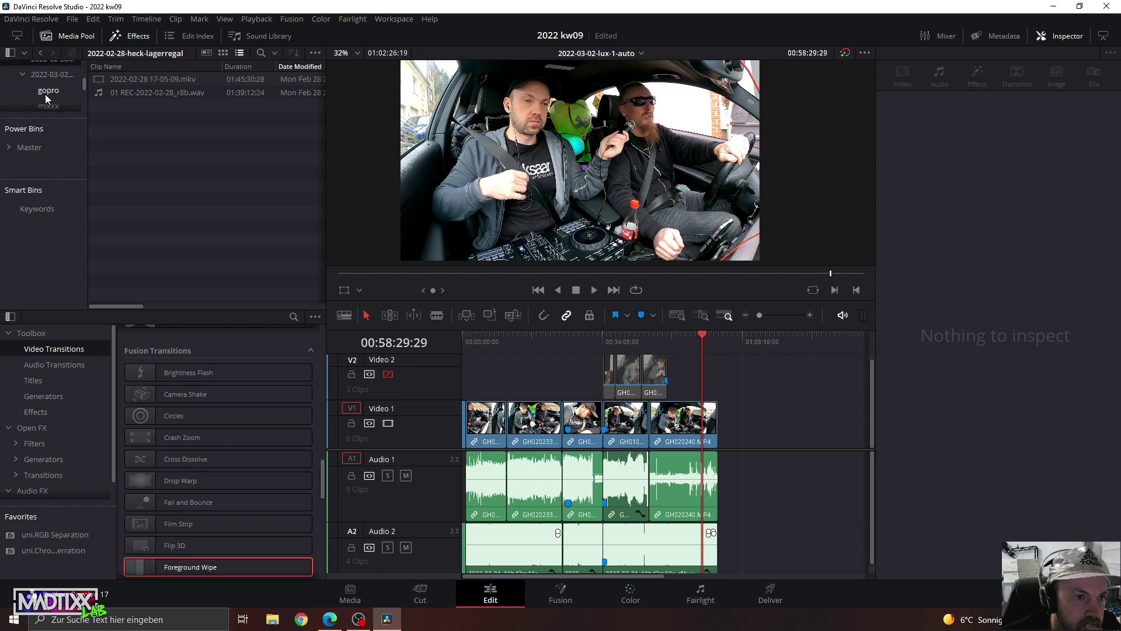
left_click(47, 94)
left_click(122, 160)
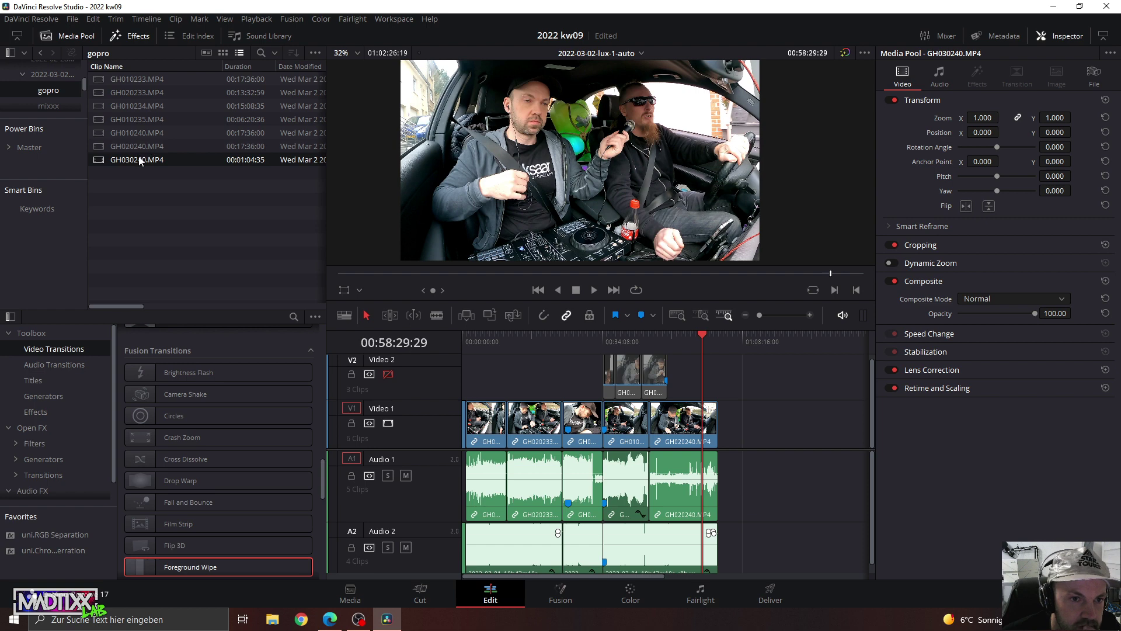
Place GH020240.MP4 on V1/A1 after the edit, audition it, then delete it.
left_click(137, 146)
left_click_drag(779, 301, 760, 416)
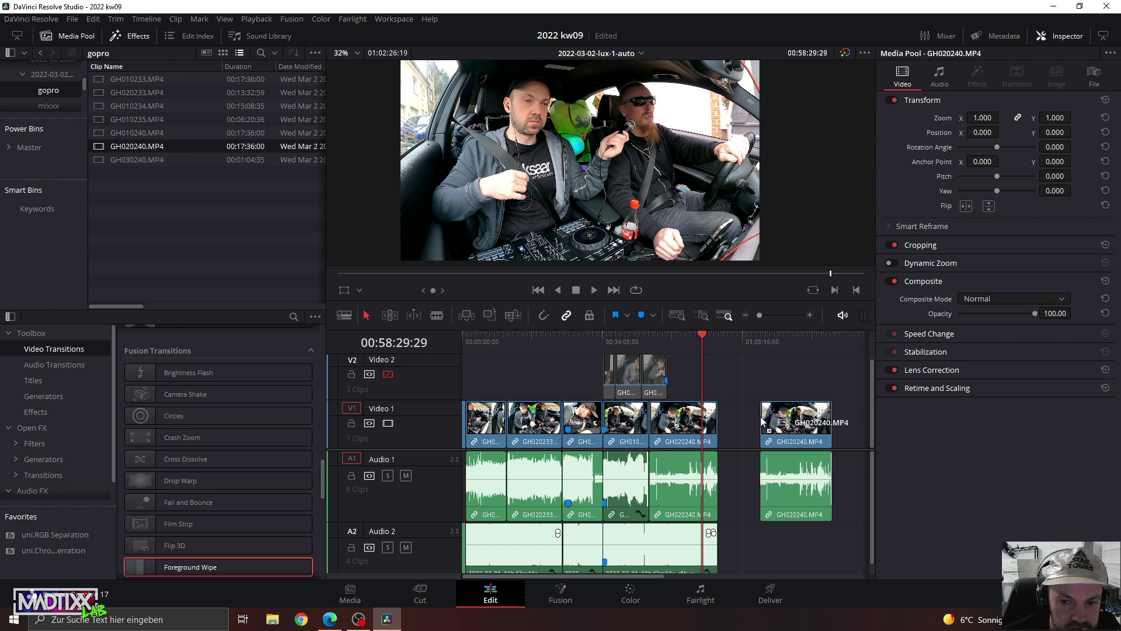
left_click_drag(809, 339, 829, 344)
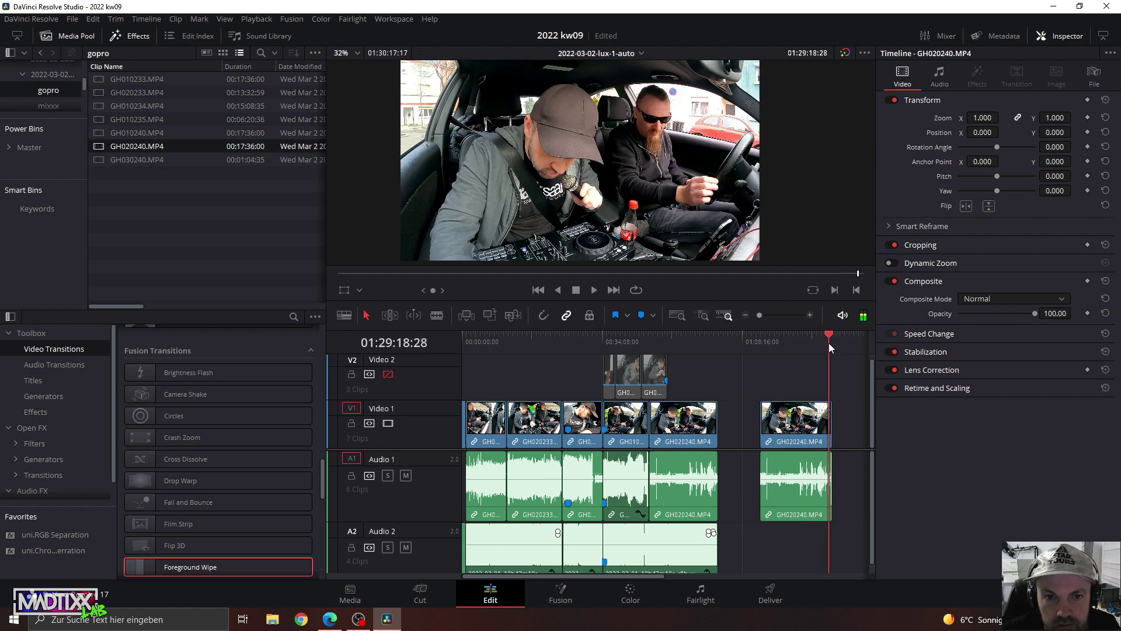
key("space")
left_click(765, 314)
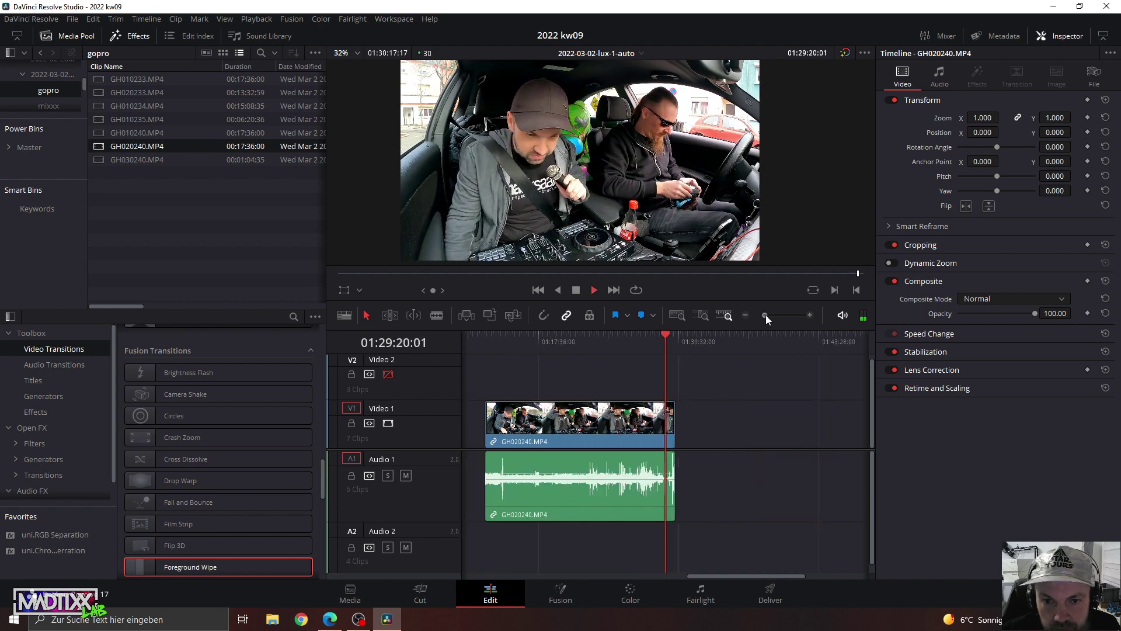
left_click_drag(766, 315, 762, 314)
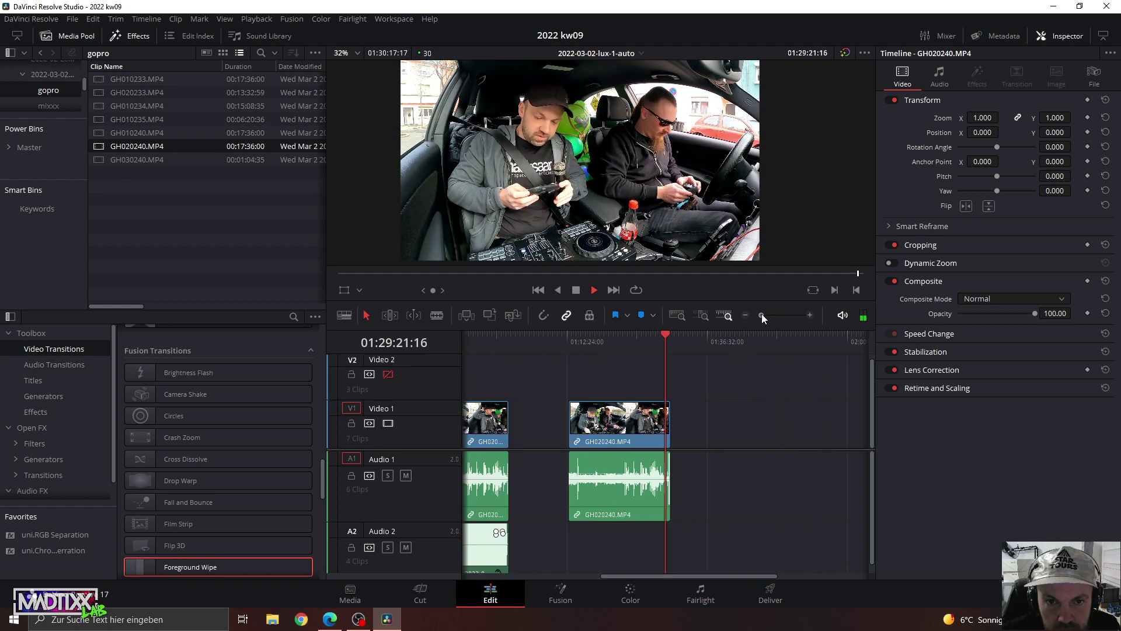
left_click(641, 337)
left_click_drag(648, 335, 659, 335)
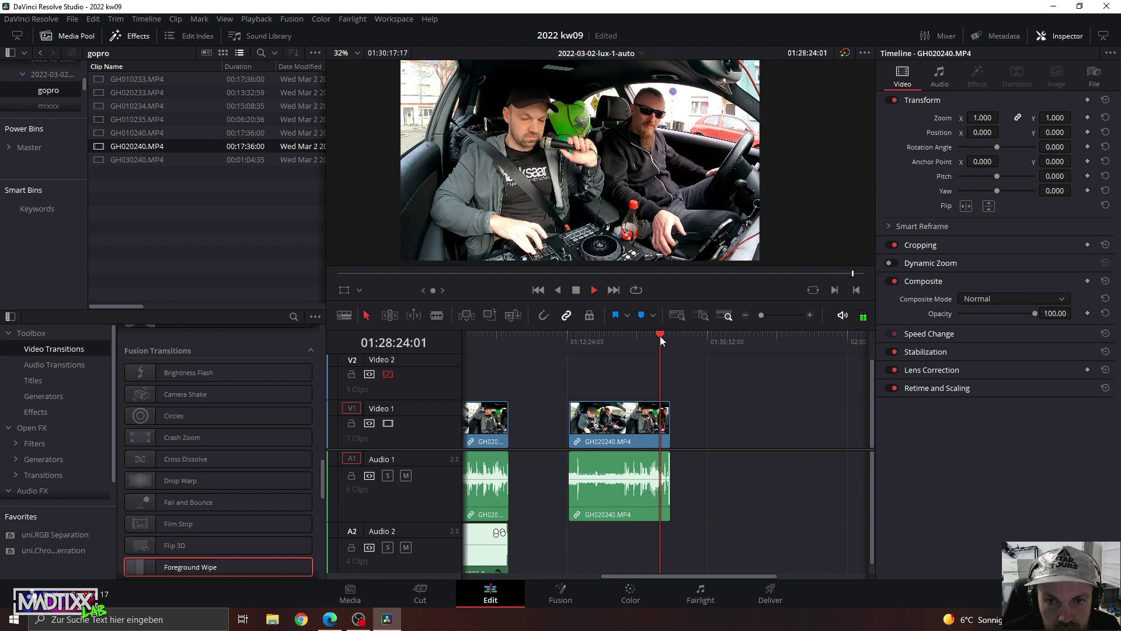
left_click(664, 335)
key("space")
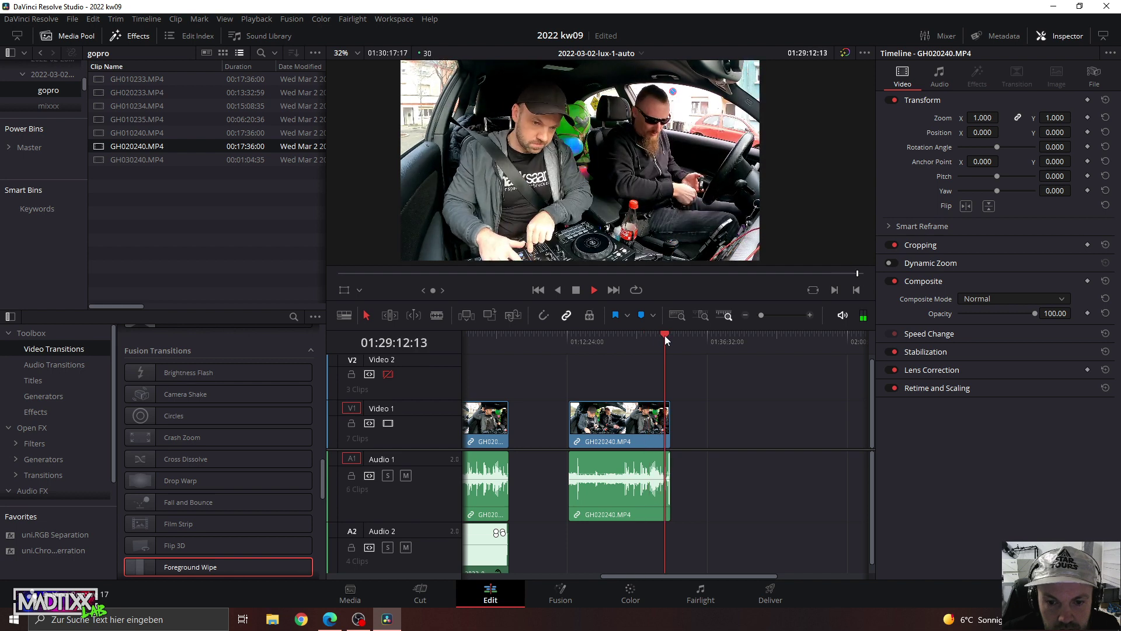
key("Delete")
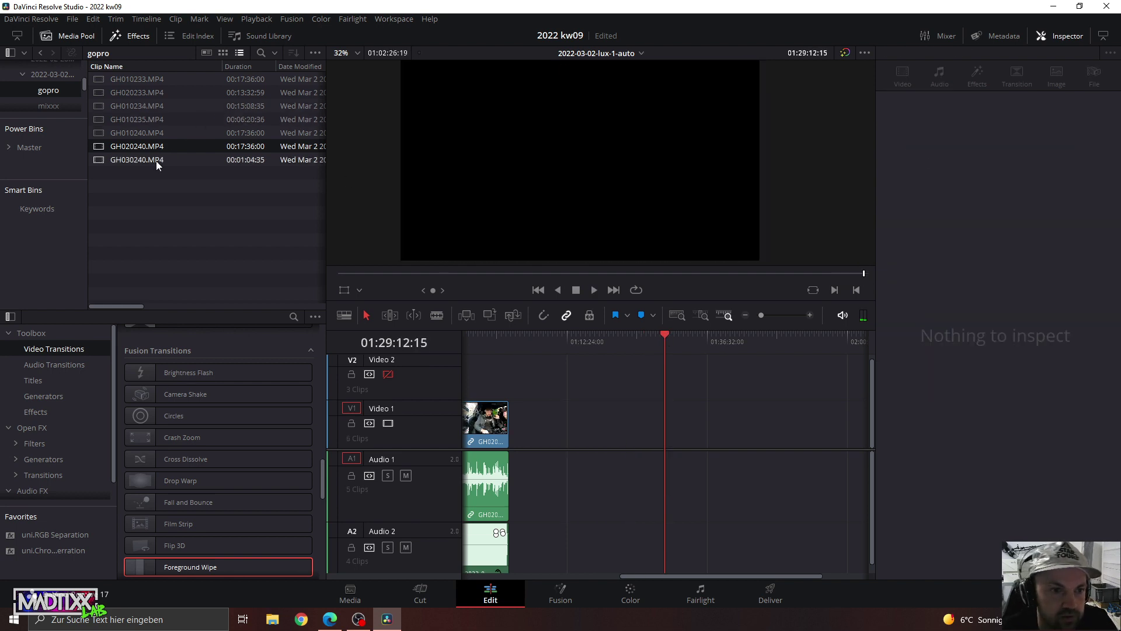
Place GH030240.MP4 on V1/A1, trim its start later, and play from the new start.
left_click(141, 161)
left_click_drag(140, 160, 619, 393)
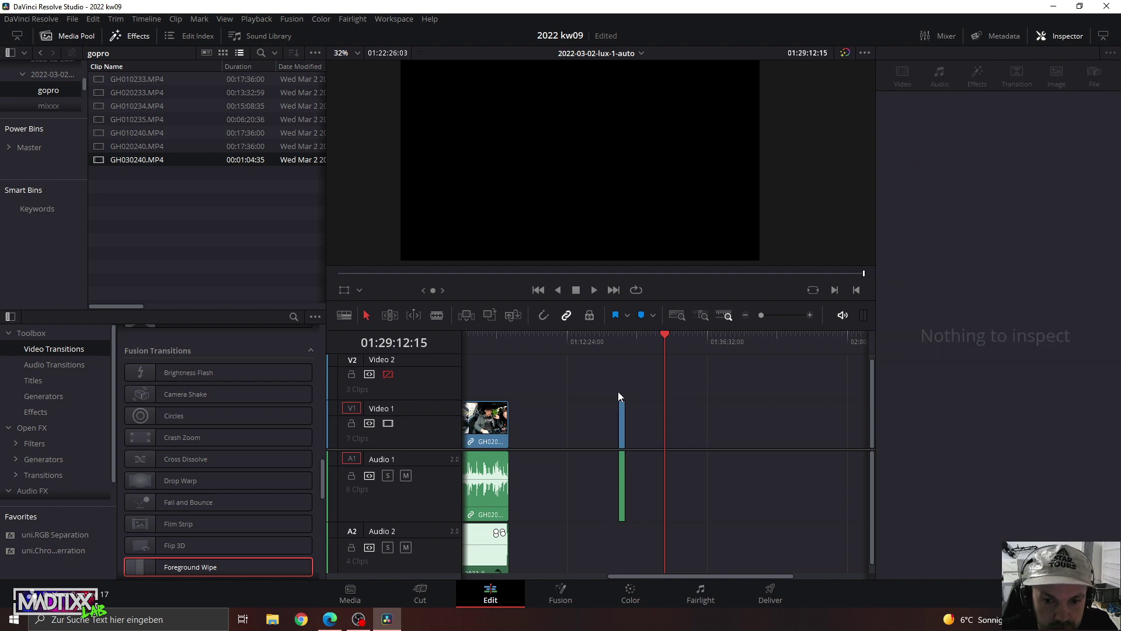
left_click(622, 335)
key("space")
left_click_drag(761, 314, 776, 317)
left_click(730, 337)
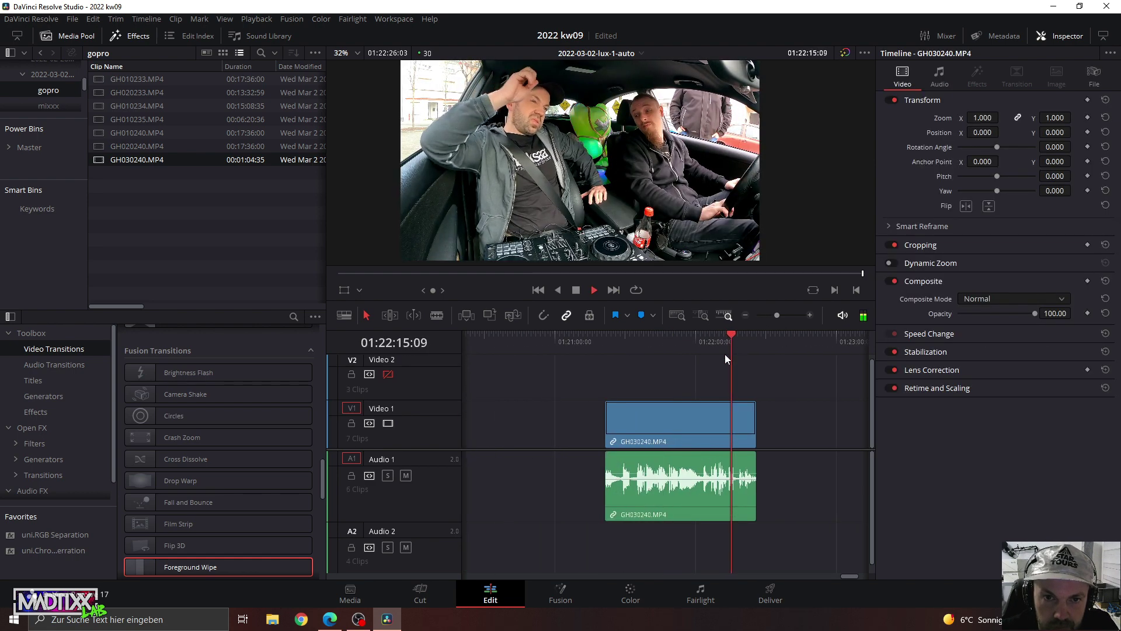
key("space")
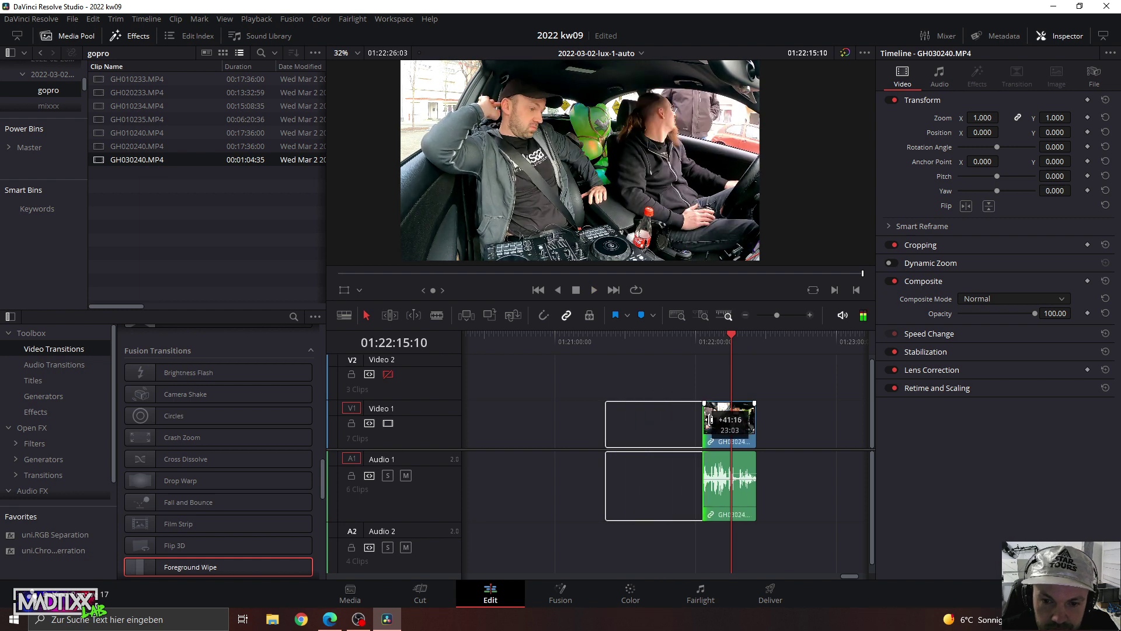
left_click_drag(607, 418, 710, 418)
left_click(713, 332)
key("space")
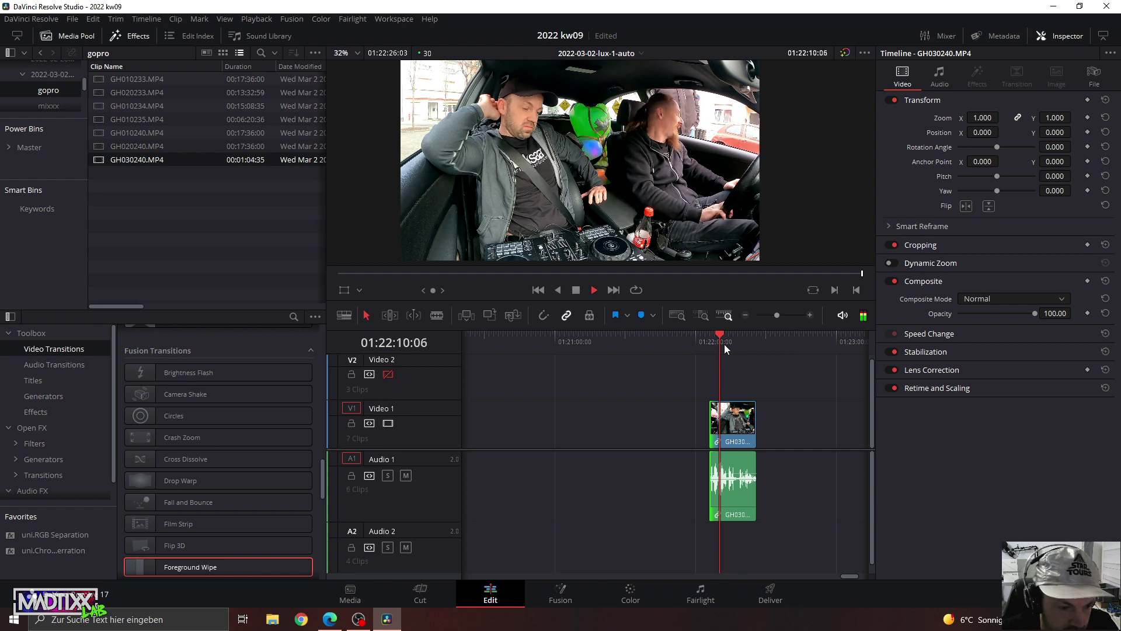
left_click_drag(782, 316, 776, 313)
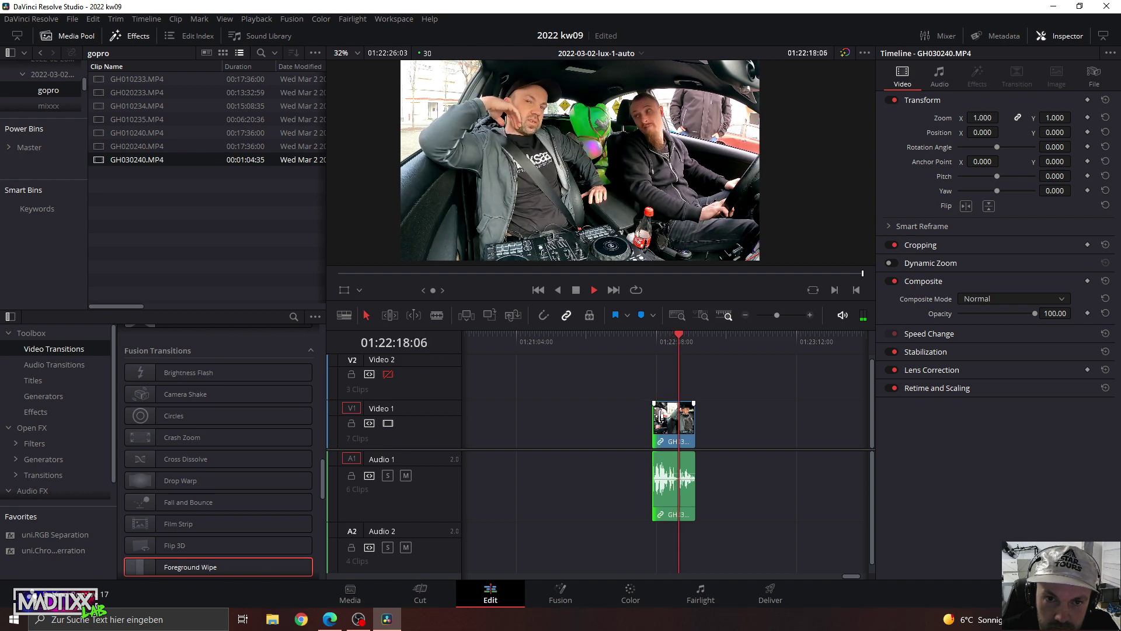
left_click_drag(777, 315, 776, 317)
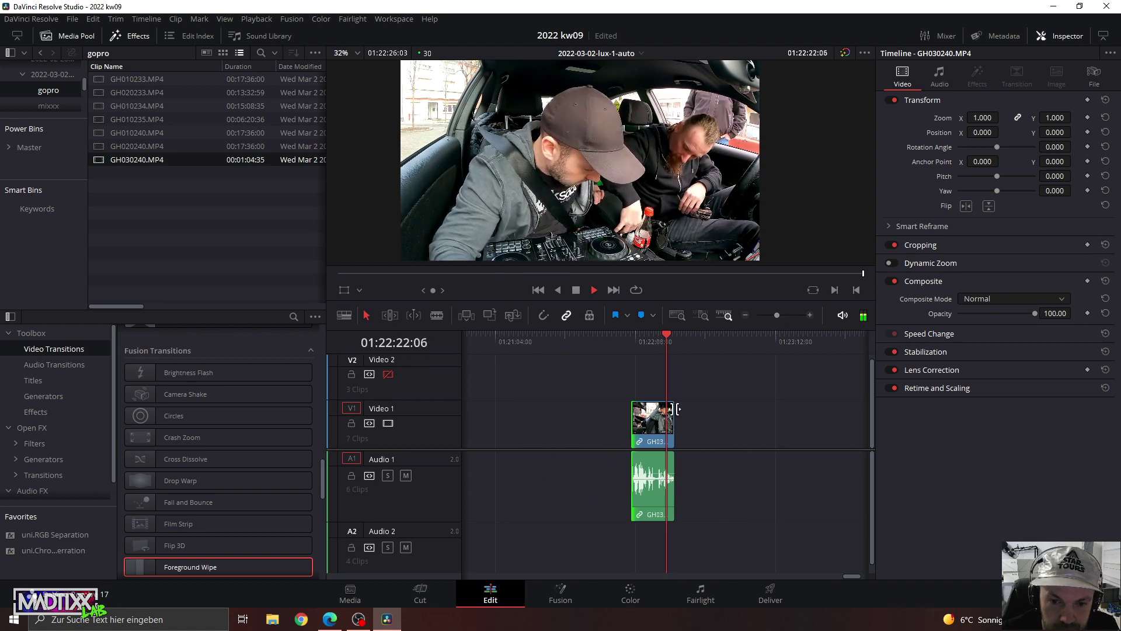
Extend GH030240's start earlier, audition around 01:21:23–01:21:45, and shift the clip later.
left_click_drag(632, 418, 535, 418)
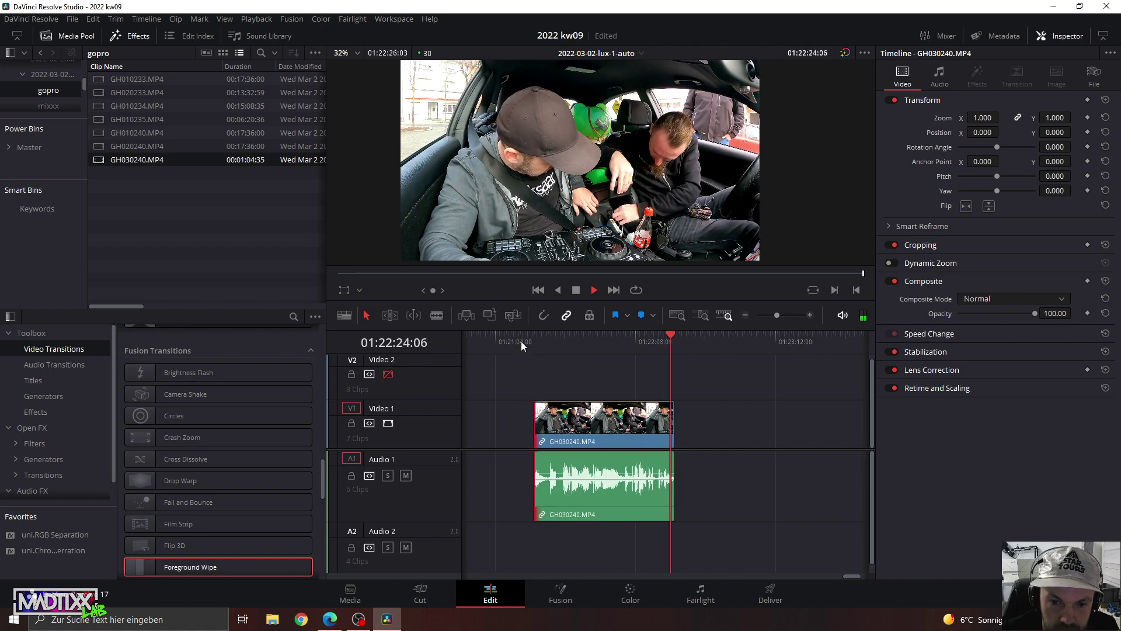
left_click(540, 335)
left_click(563, 336)
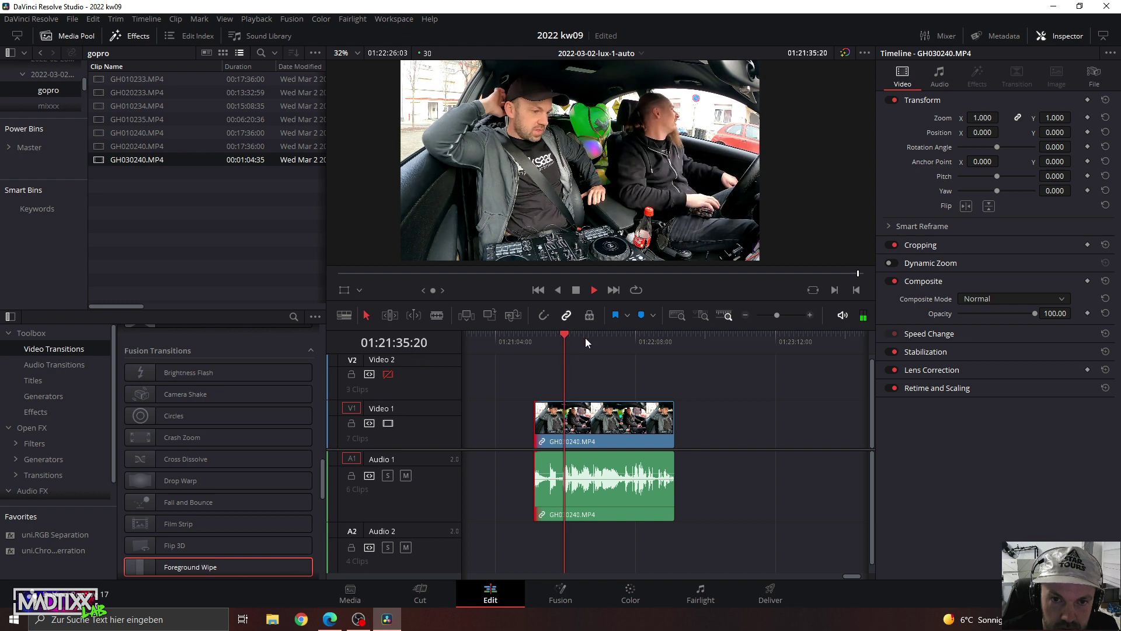
left_click(586, 338)
left_click_drag(610, 432, 766, 432)
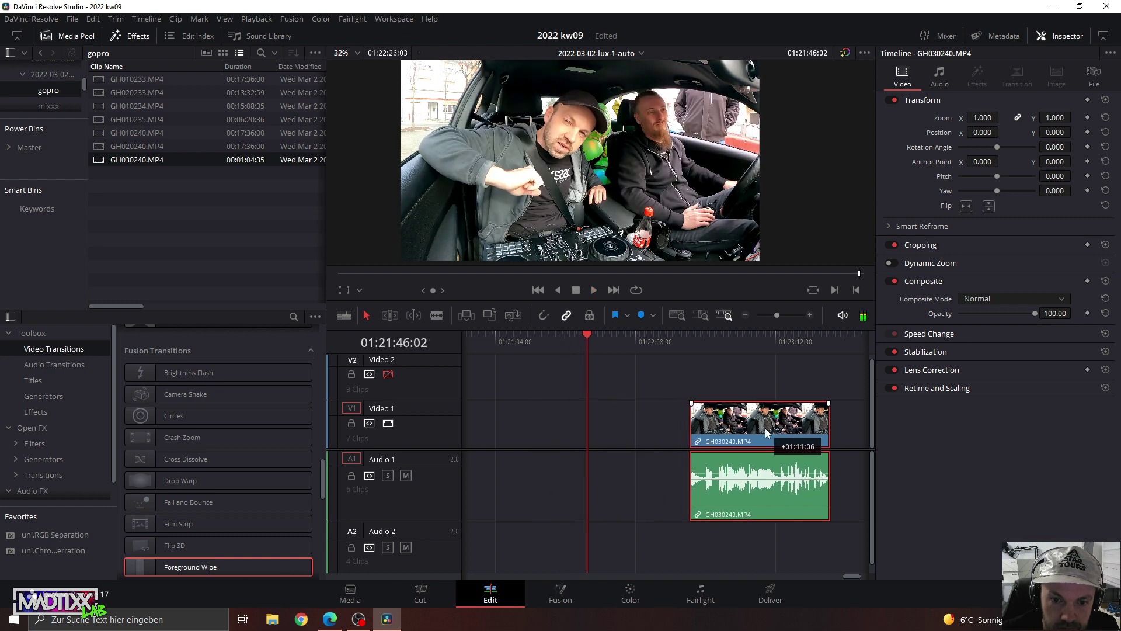
Try GH020240.MP4 and GH010240.MP4 after the edit, deleting each trial placement.
mouse_move(209, 148)
left_mouse_down()
mouse_move(529, 446)
mouse_move(533, 409)
left_mouse_up()
left_click_drag(774, 315, 753, 315)
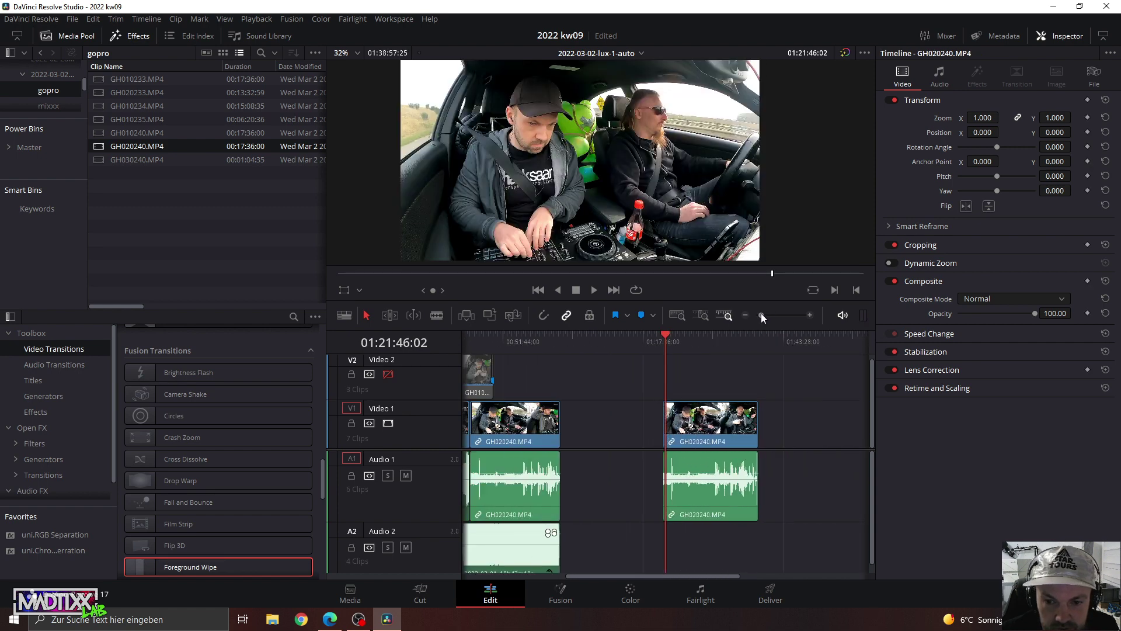
key("Delete")
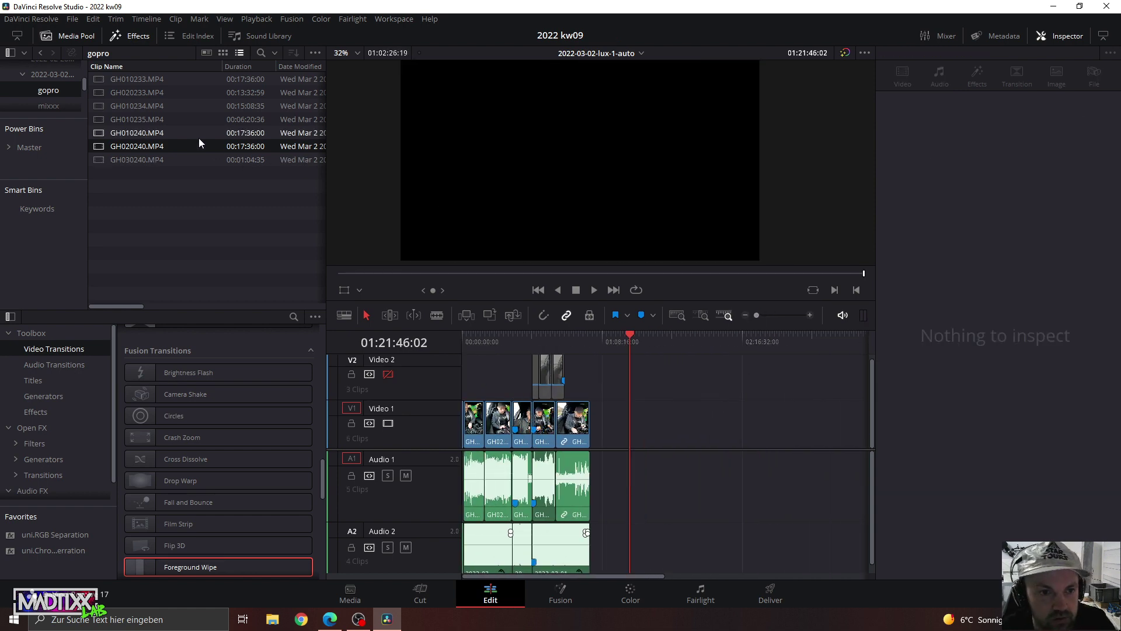
left_click(181, 138)
left_click_drag(601, 367, 617, 420)
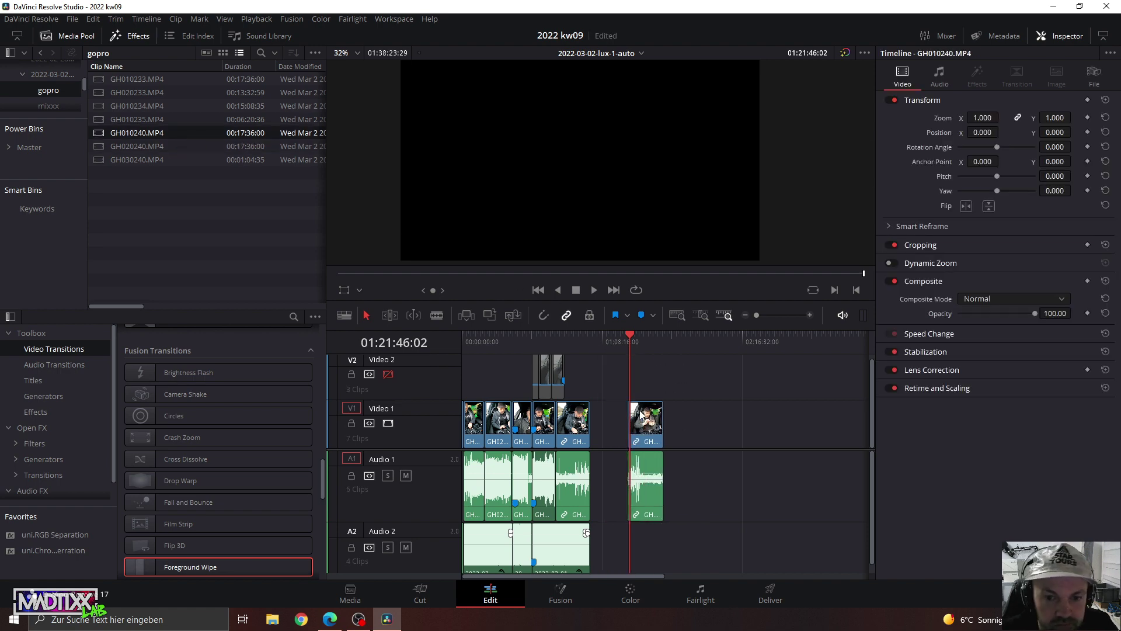
left_click(650, 342)
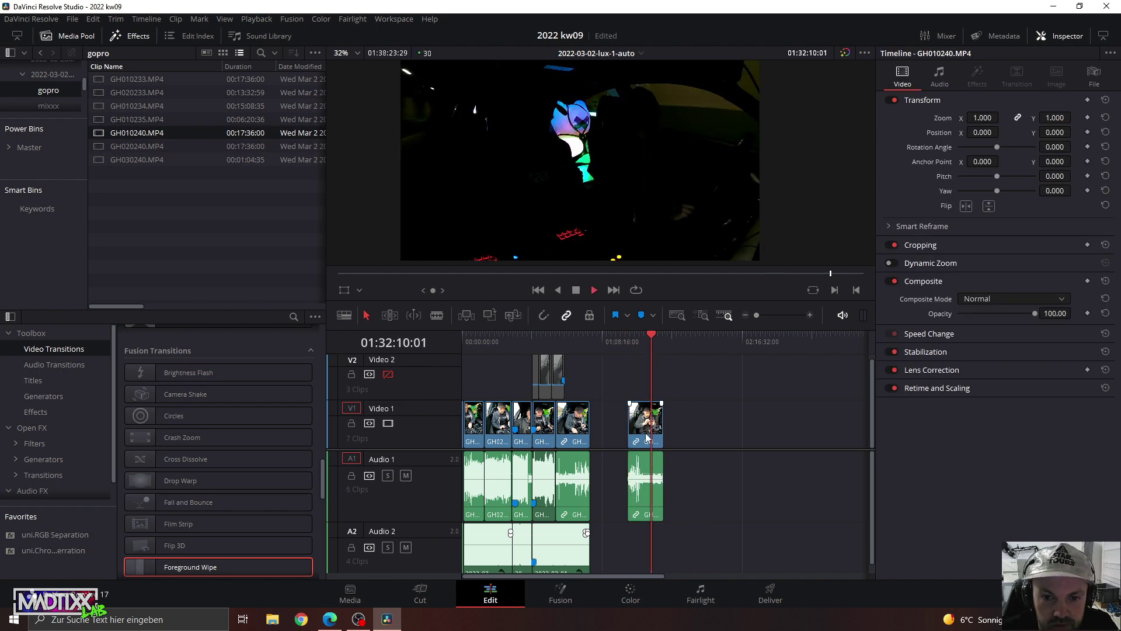
key("Delete")
left_click(140, 146)
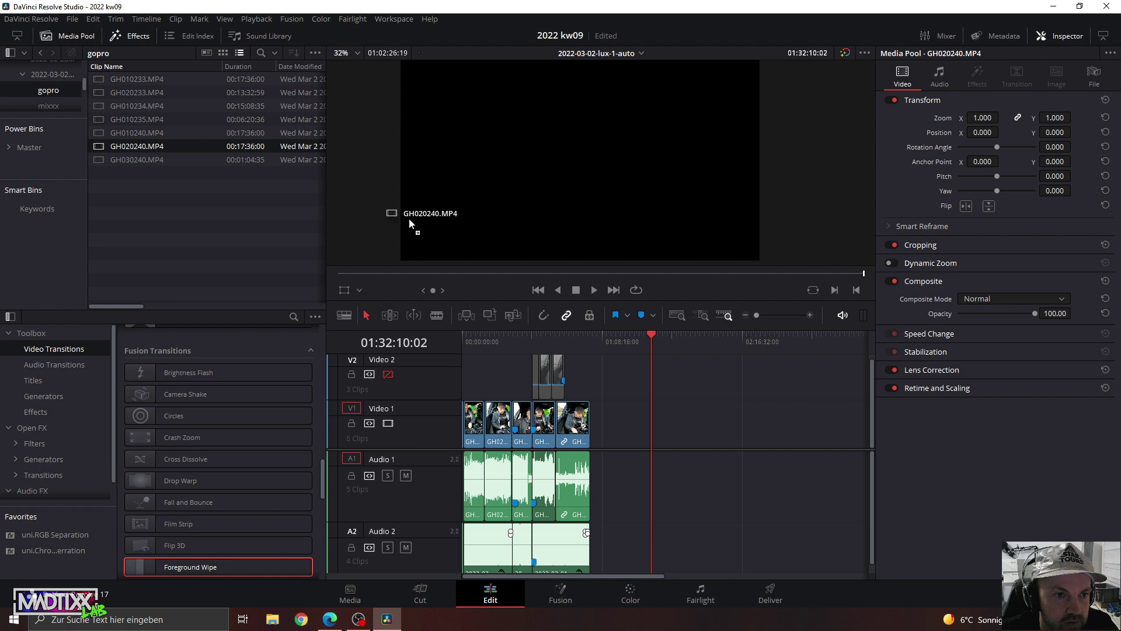
left_click_drag(409, 223, 699, 441)
left_click(727, 338)
key("space")
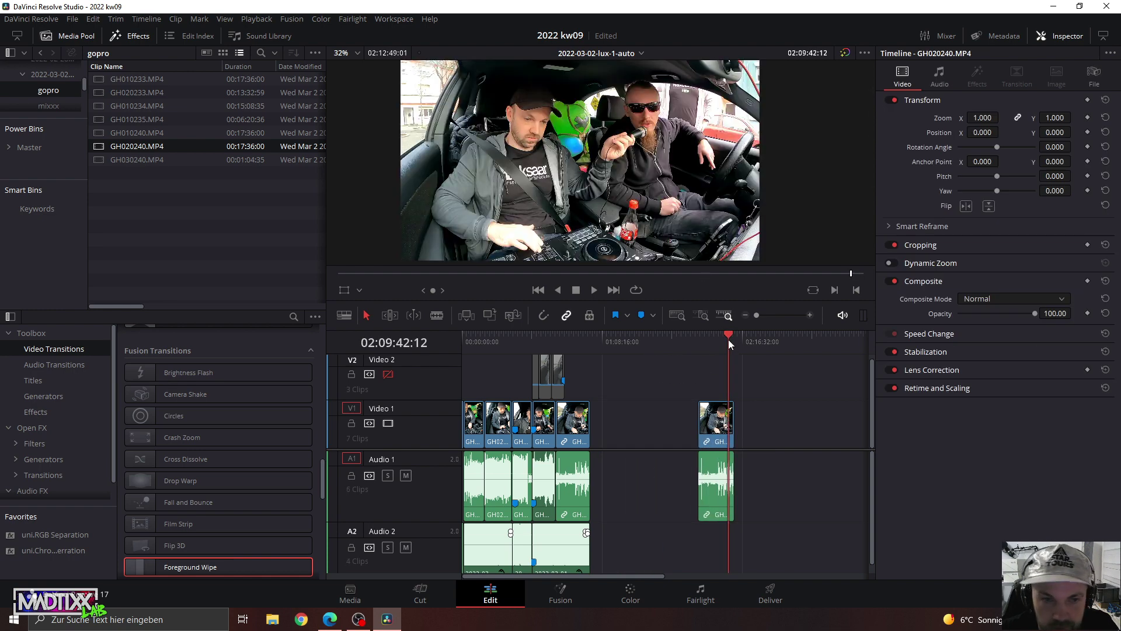
left_click(758, 315)
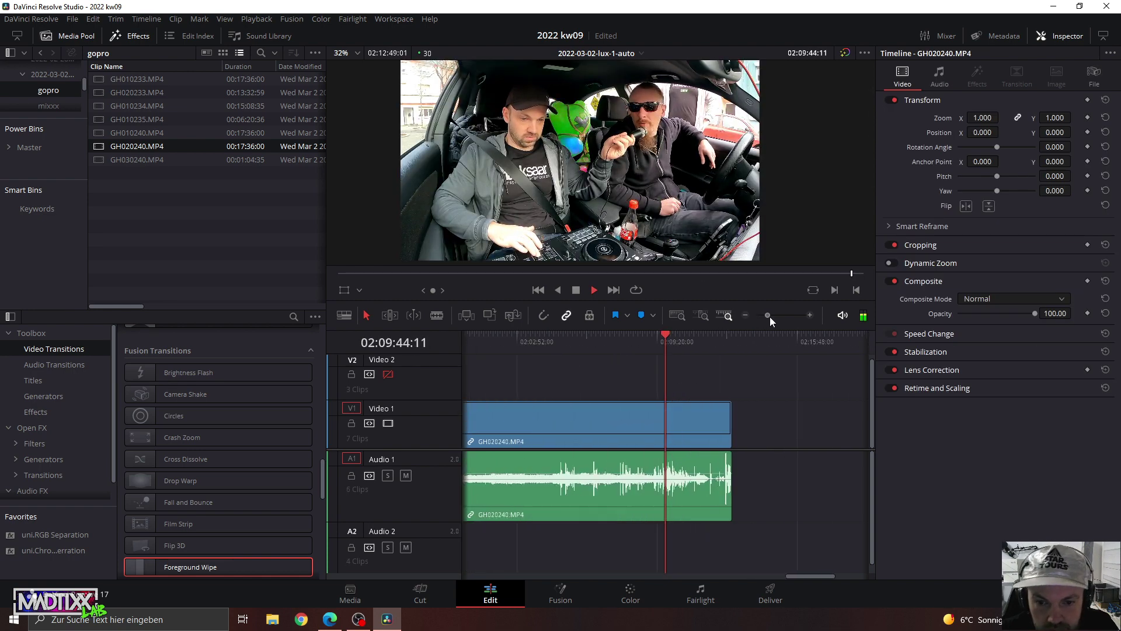
left_click_drag(762, 317, 762, 315)
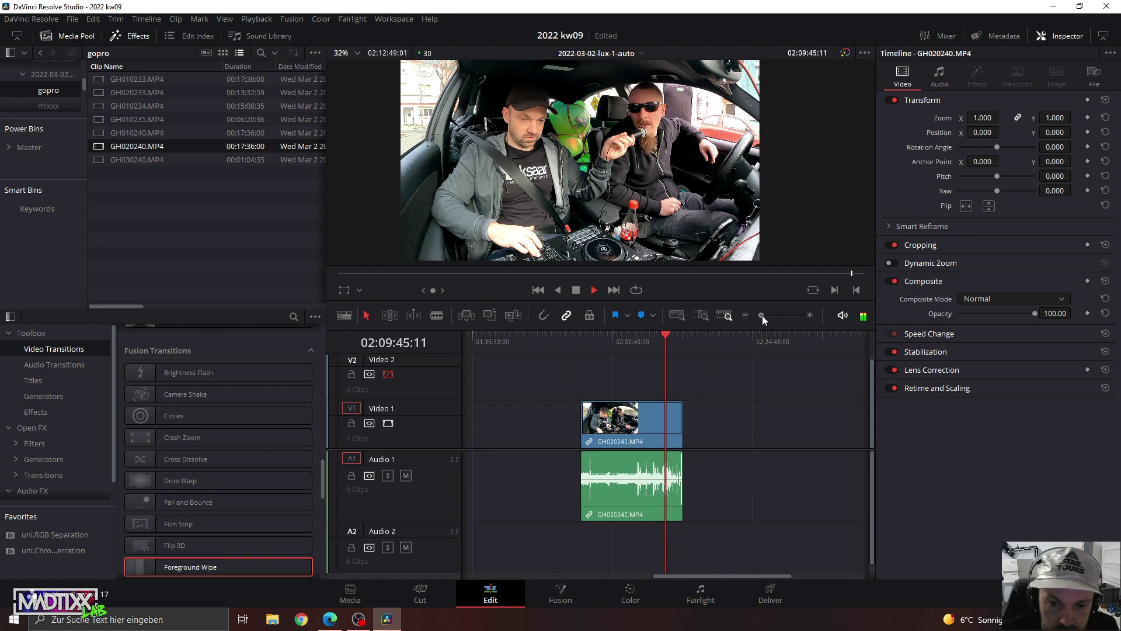
left_click(682, 338)
left_click(688, 338)
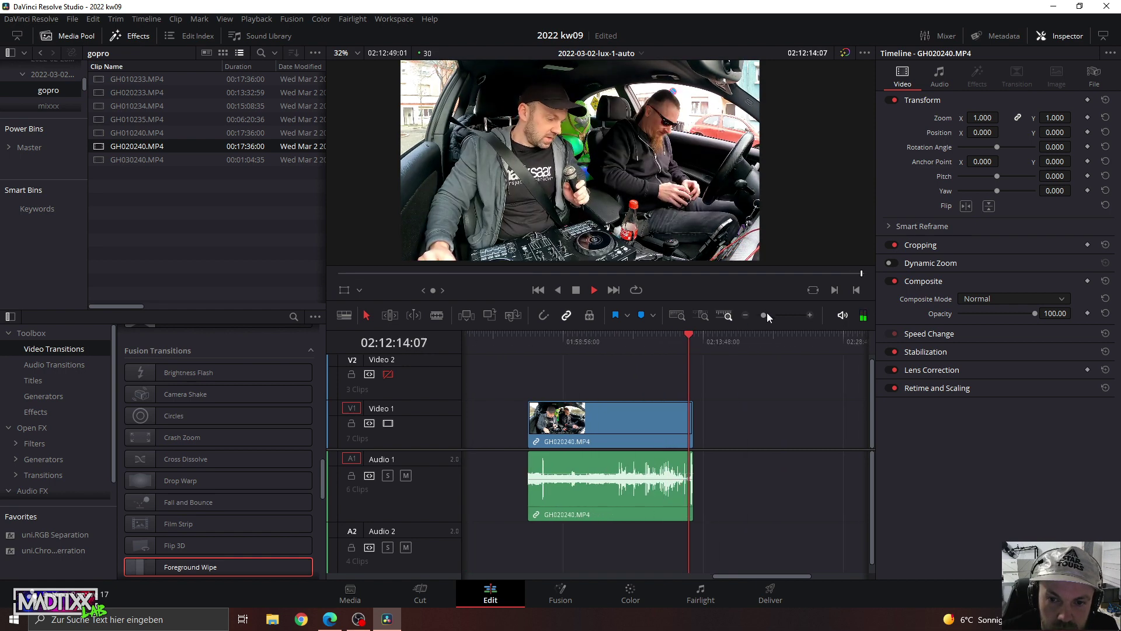
left_click_drag(765, 315, 776, 315)
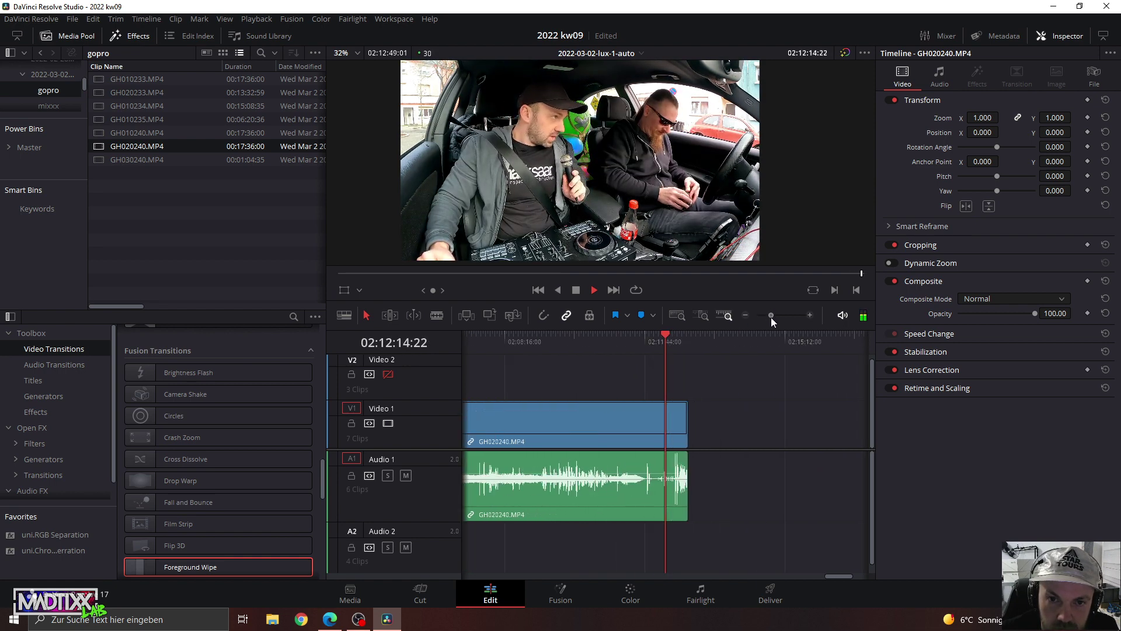
left_click(713, 337)
left_click(723, 338)
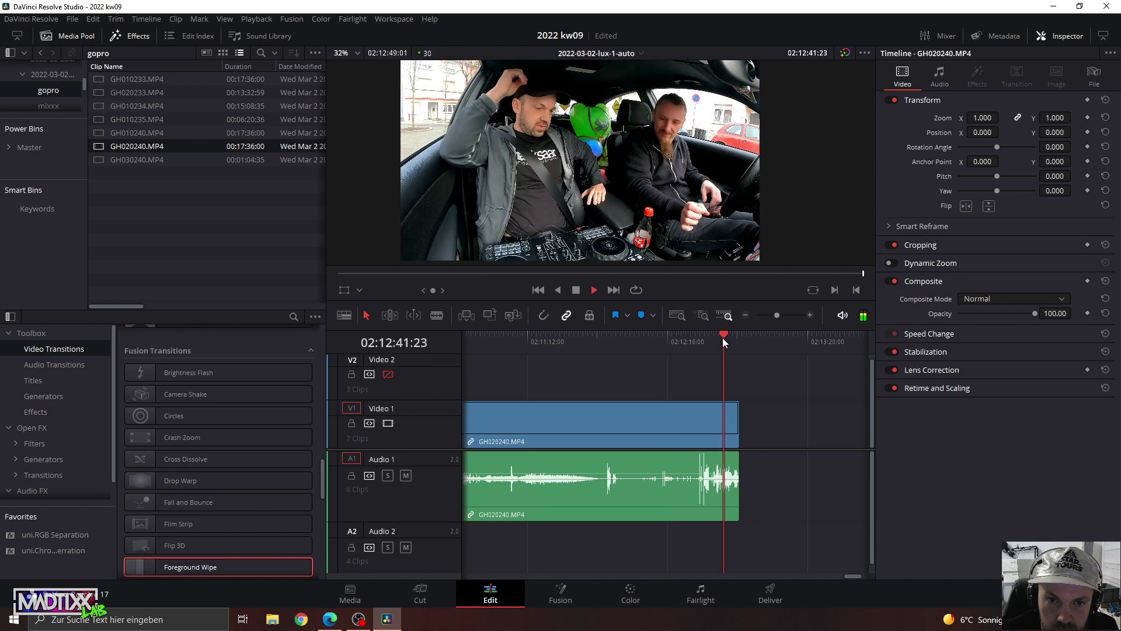
left_click_drag(776, 316, 783, 314)
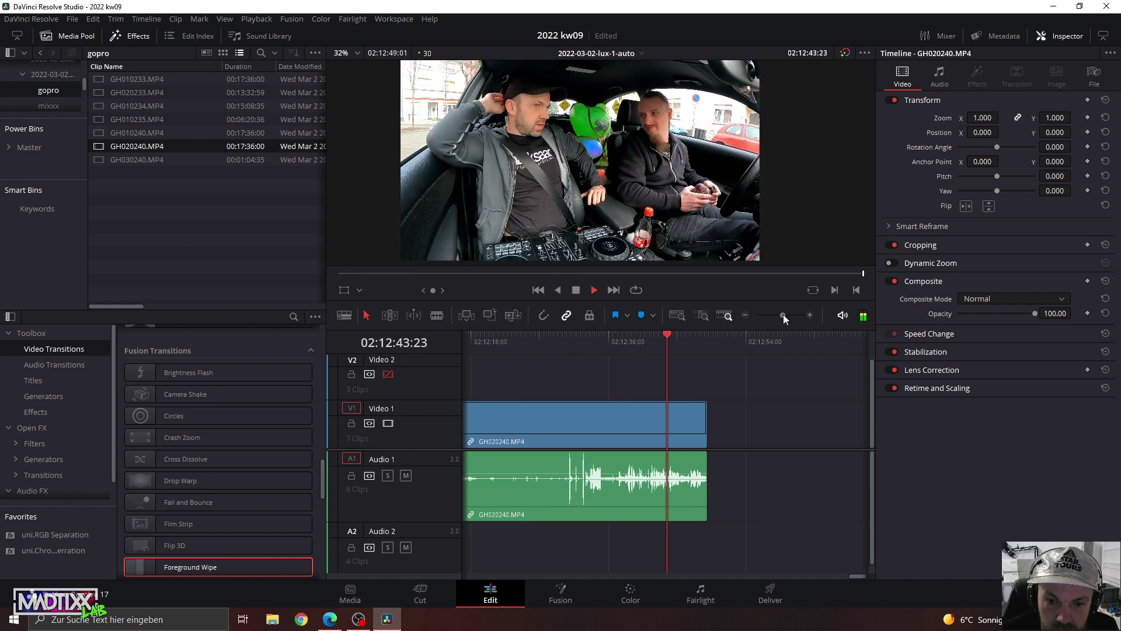
left_click(560, 337)
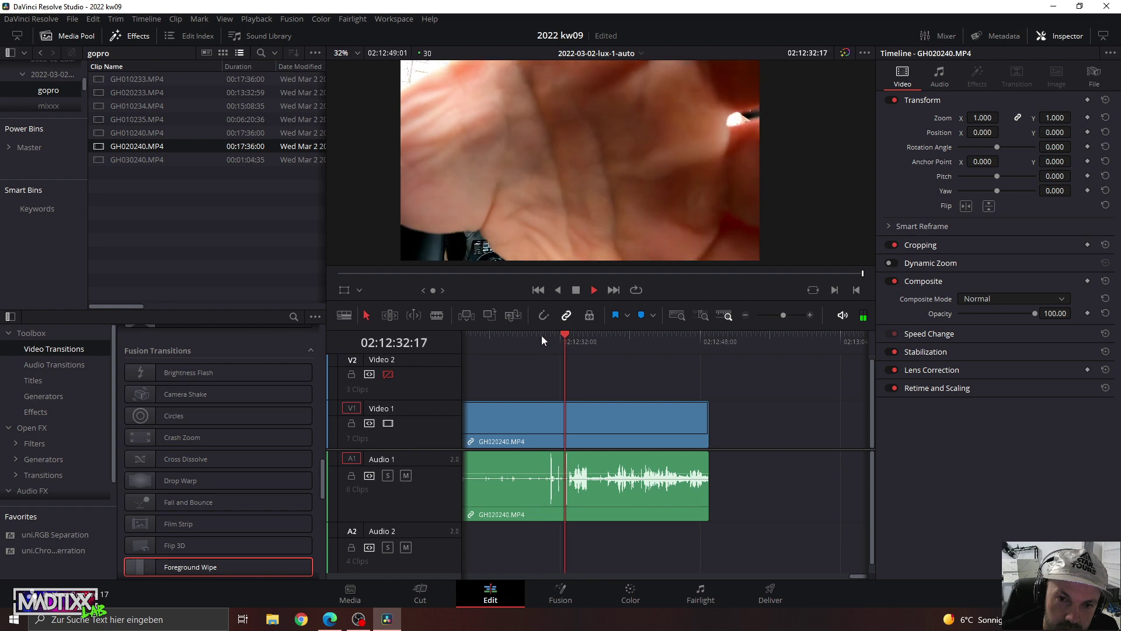
left_click(541, 335)
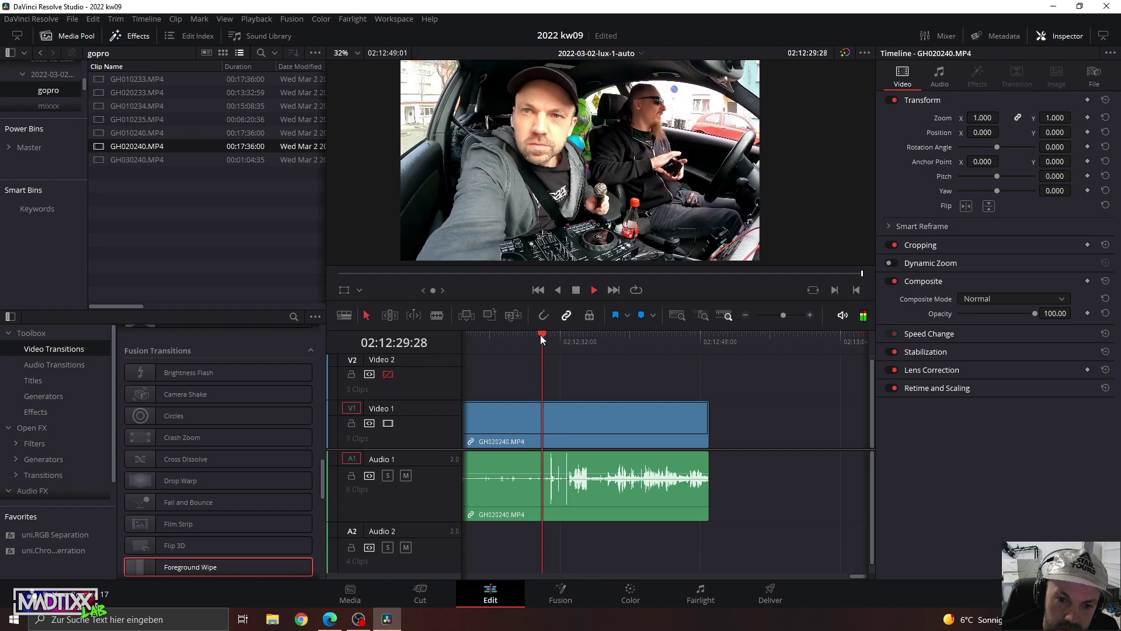
left_click(597, 337)
left_click(621, 338)
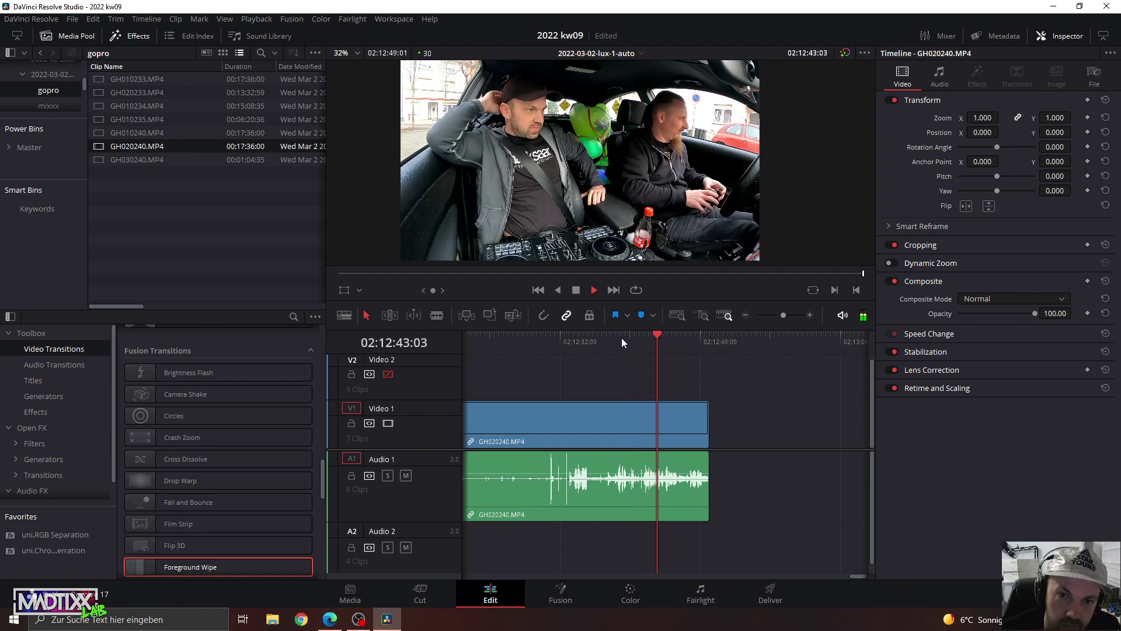
left_click(558, 338)
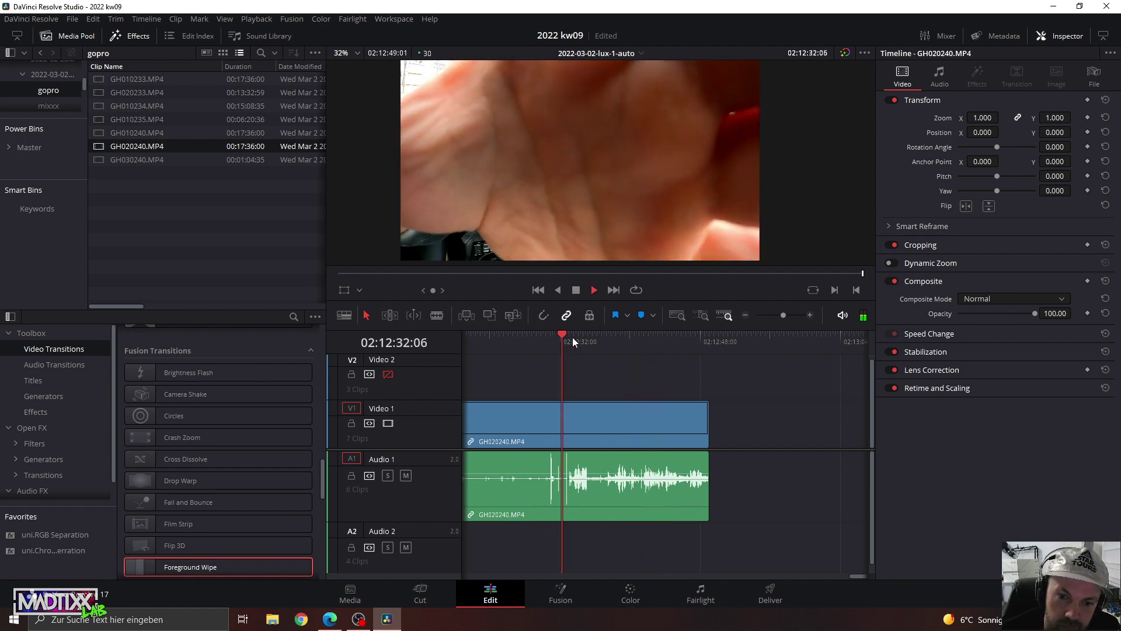
left_click_drag(781, 315, 773, 313)
left_click(565, 339)
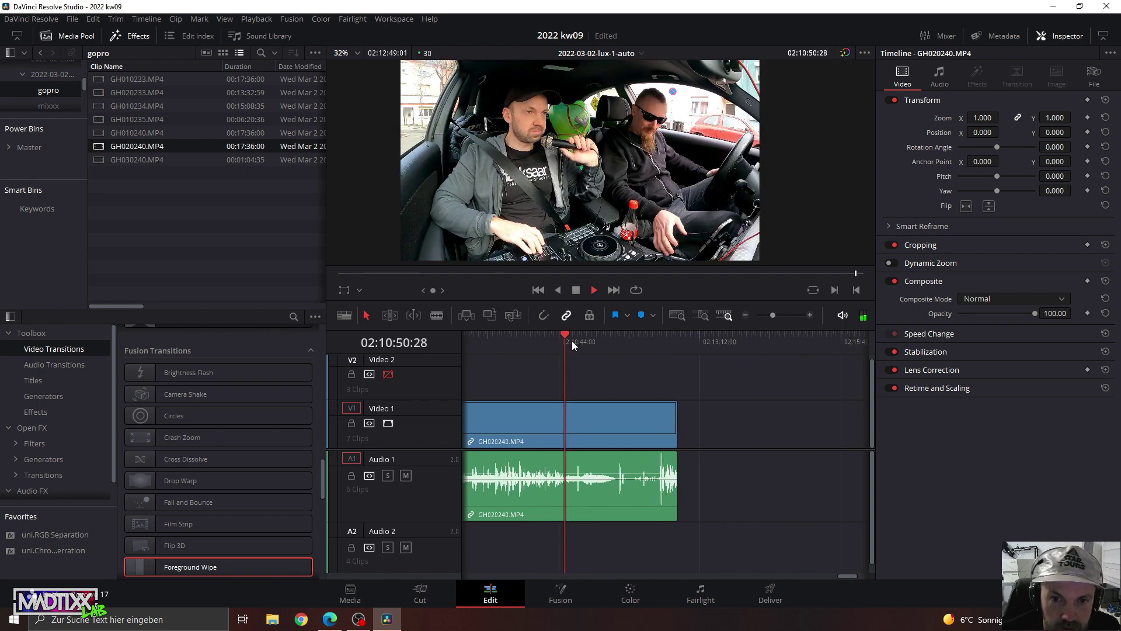
left_click(537, 343)
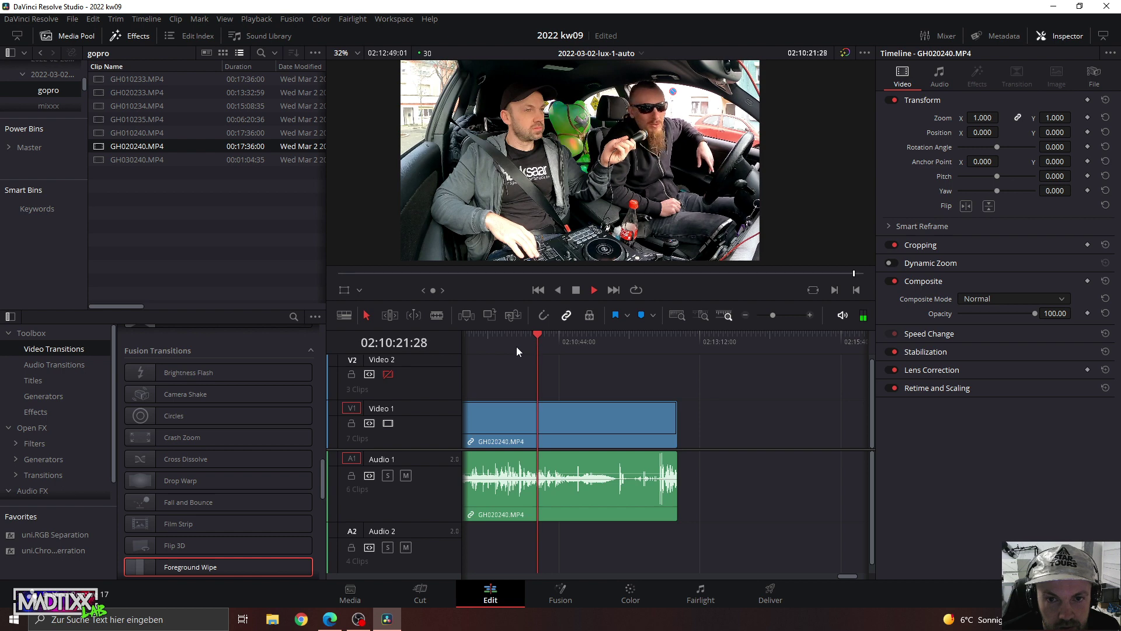
left_click(516, 347)
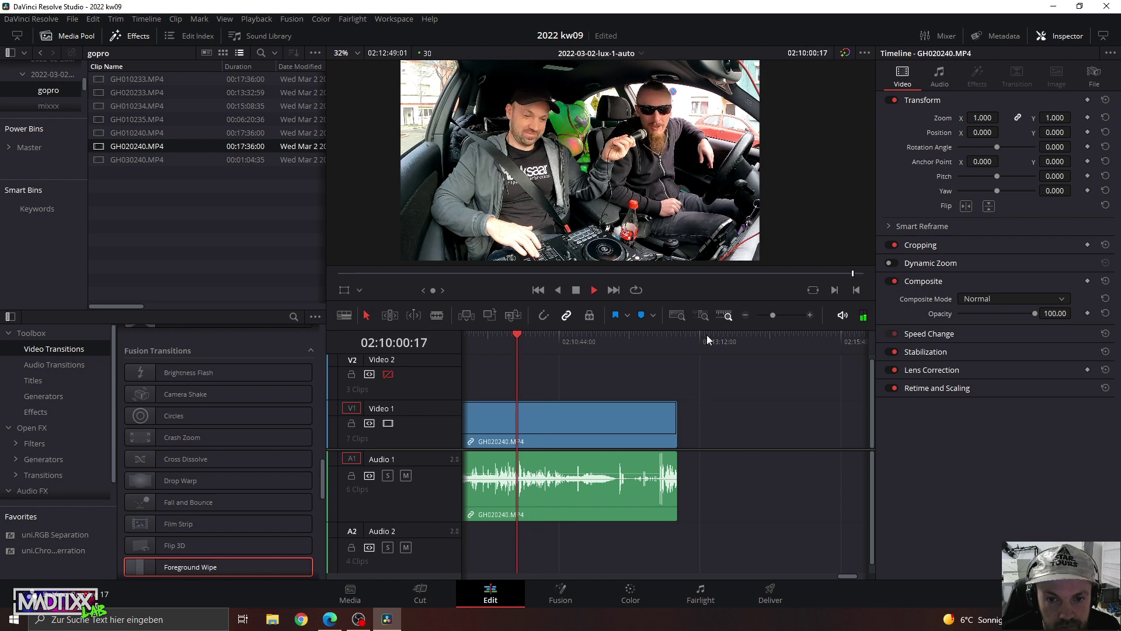
left_click(774, 314)
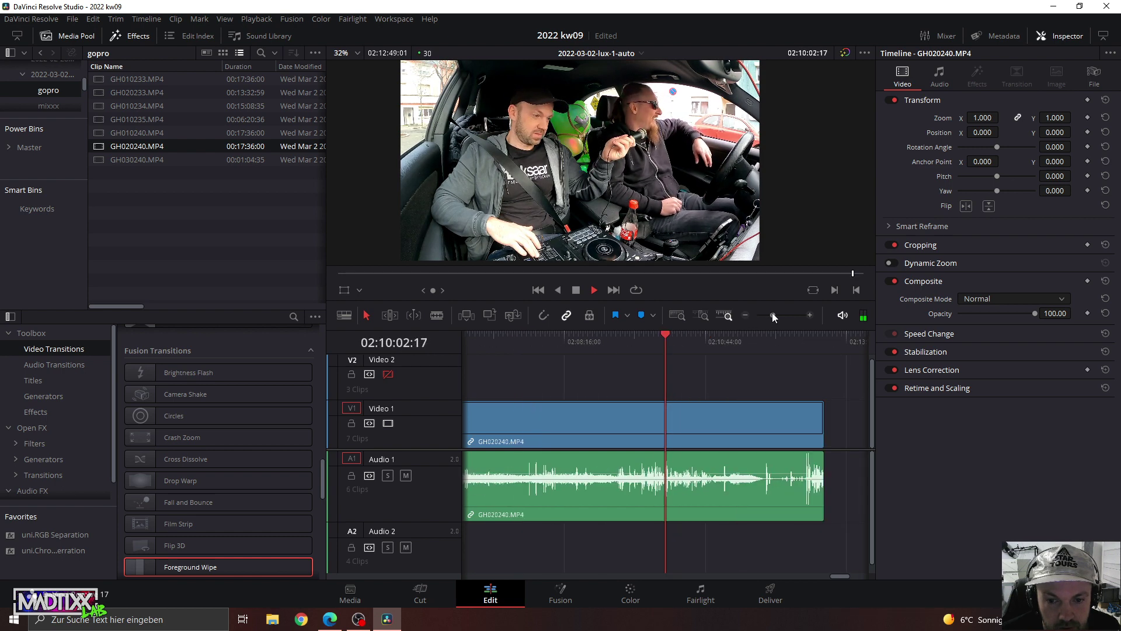
left_click(772, 315)
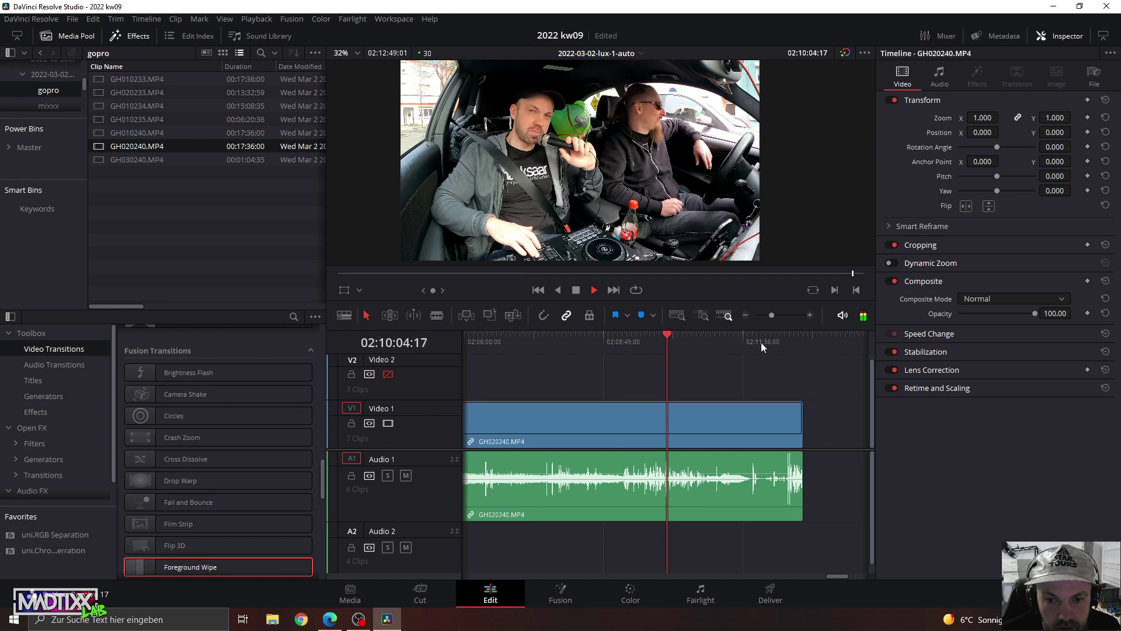
left_click(779, 340)
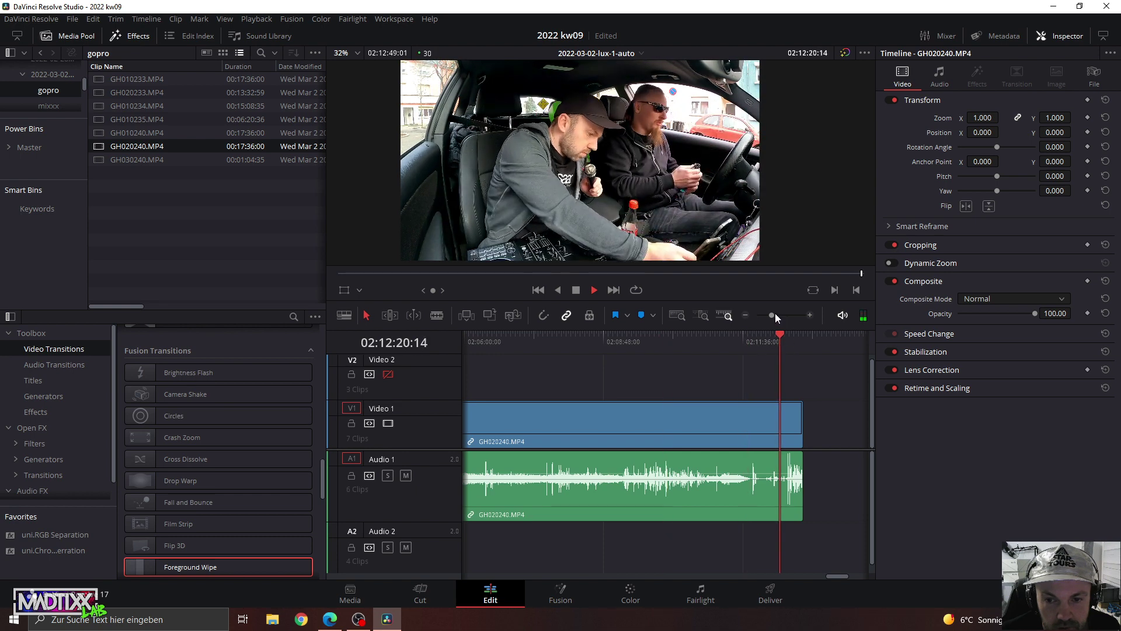
left_click(775, 315)
left_click(778, 315)
left_click(699, 341)
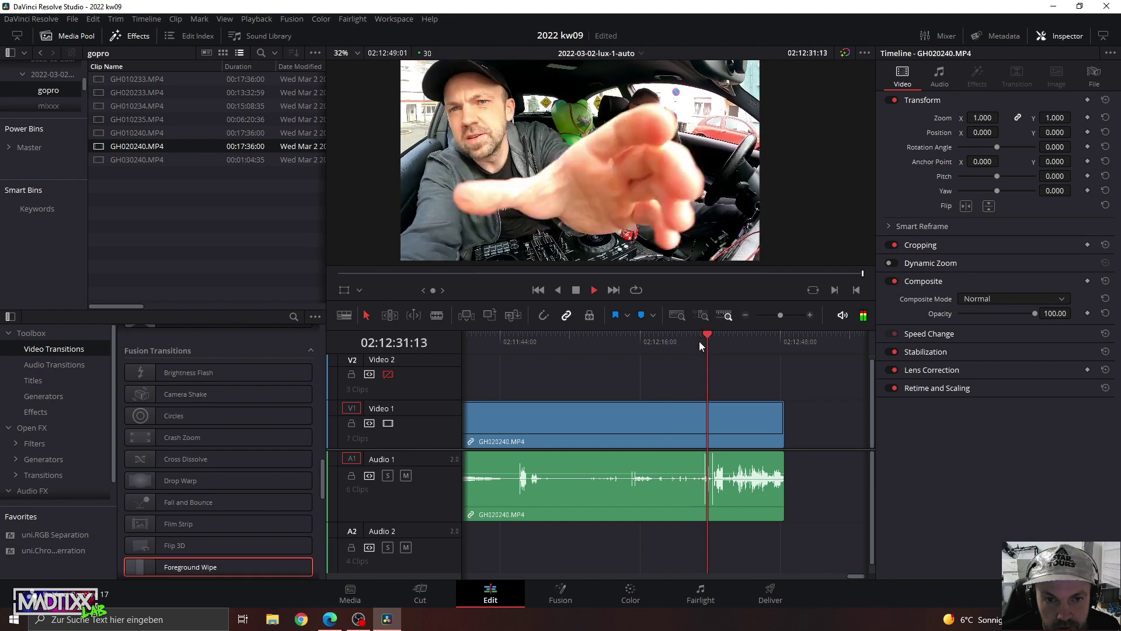
left_click(717, 338)
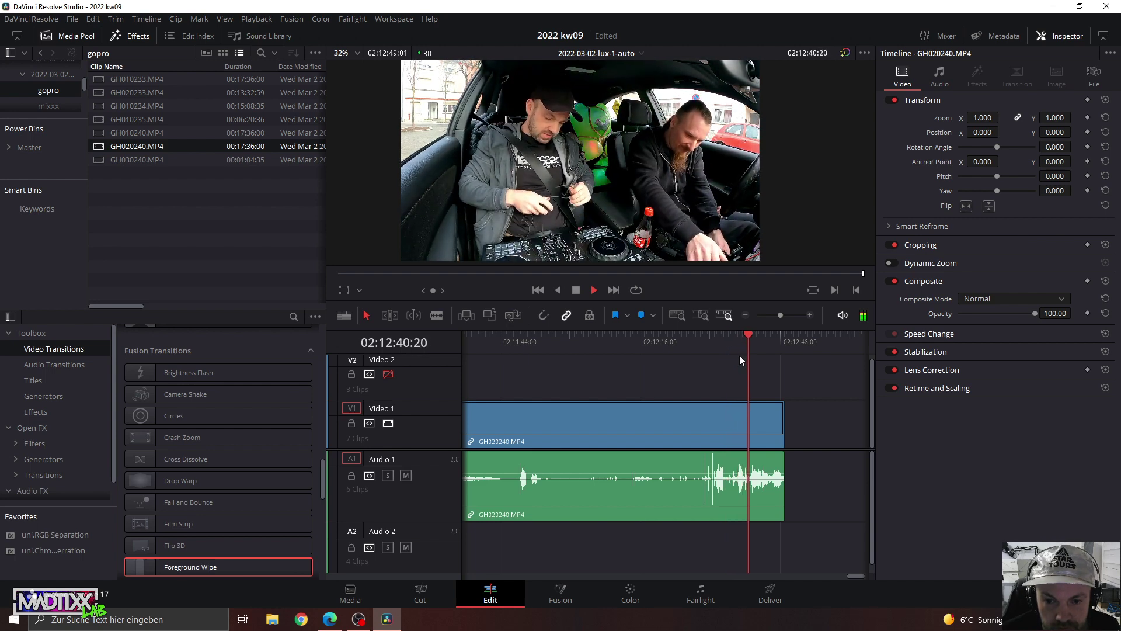
left_click_drag(780, 315, 786, 315)
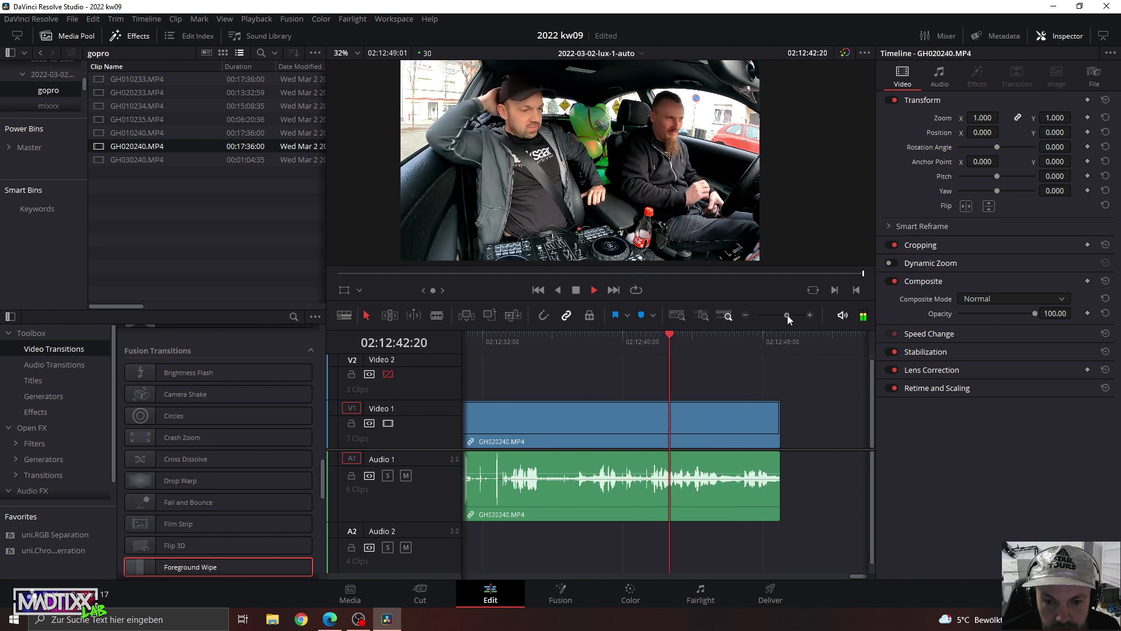
left_click(612, 338)
left_click(580, 338)
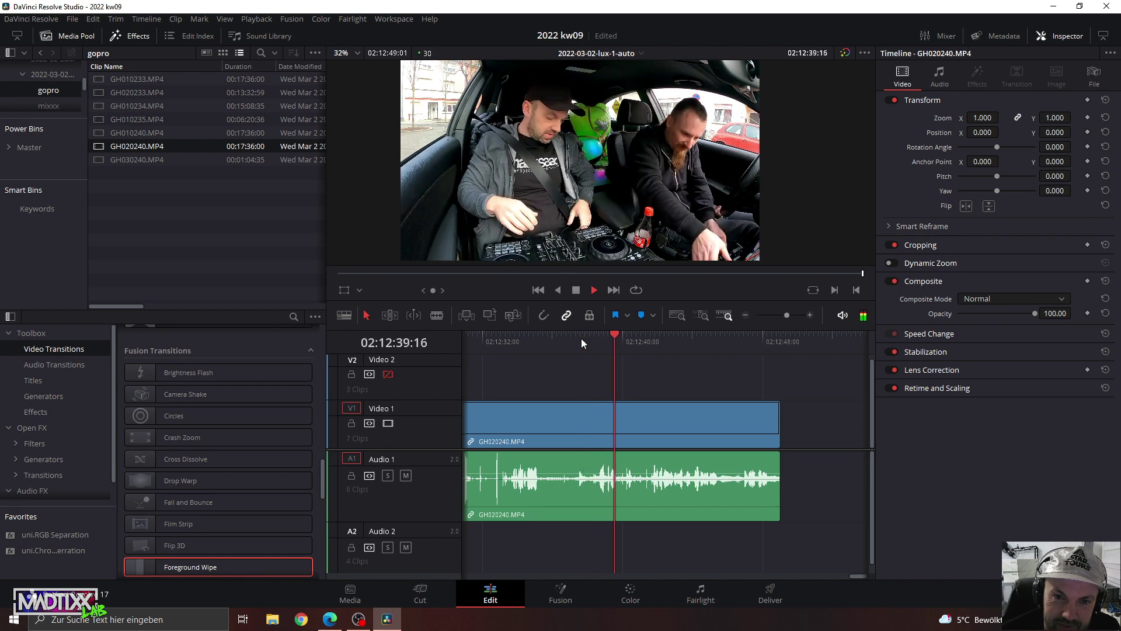
left_click_drag(580, 338, 581, 338)
left_click(572, 338)
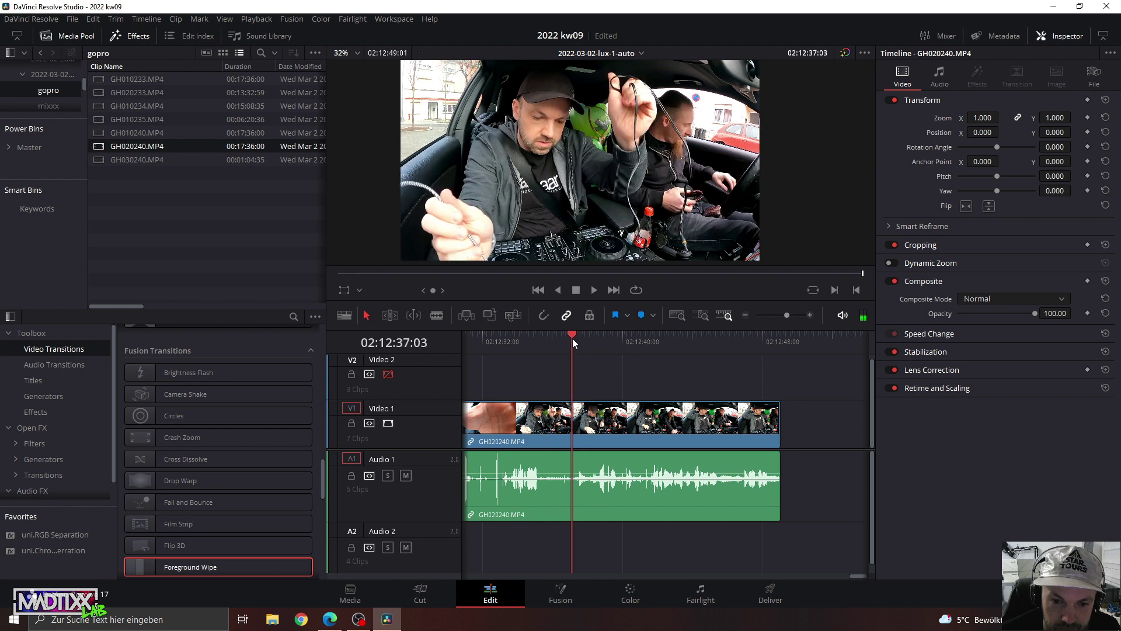
left_click(575, 338)
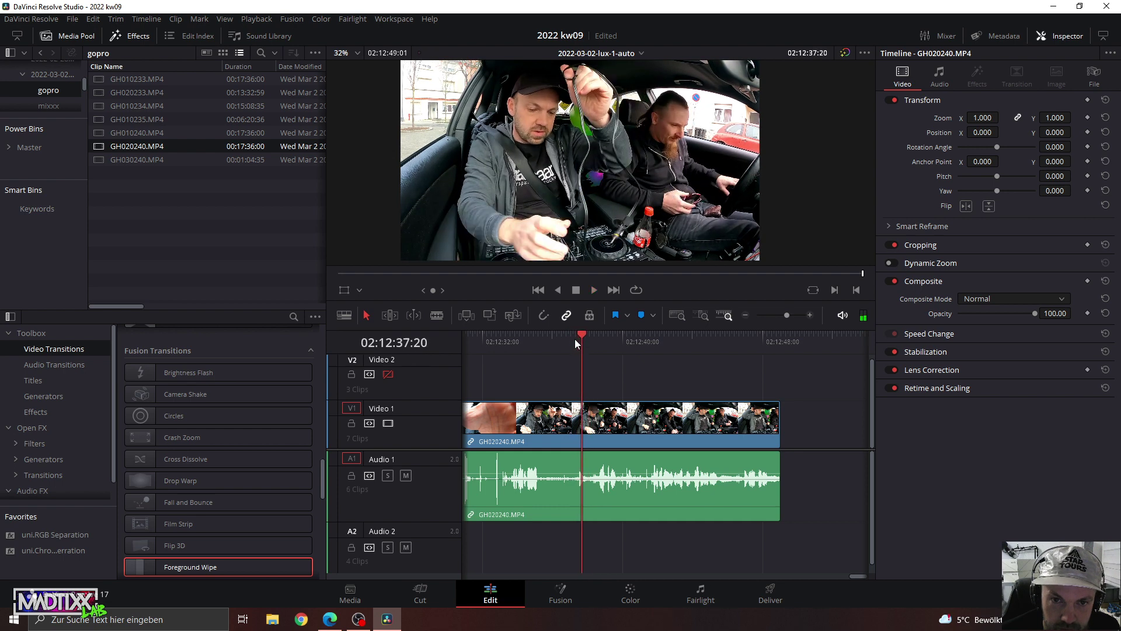
left_click(575, 339)
Cut the GH020240.MP4 clip at the playhead with the Blade tool (B).
left_click(576, 343)
key("b")
left_click(576, 421)
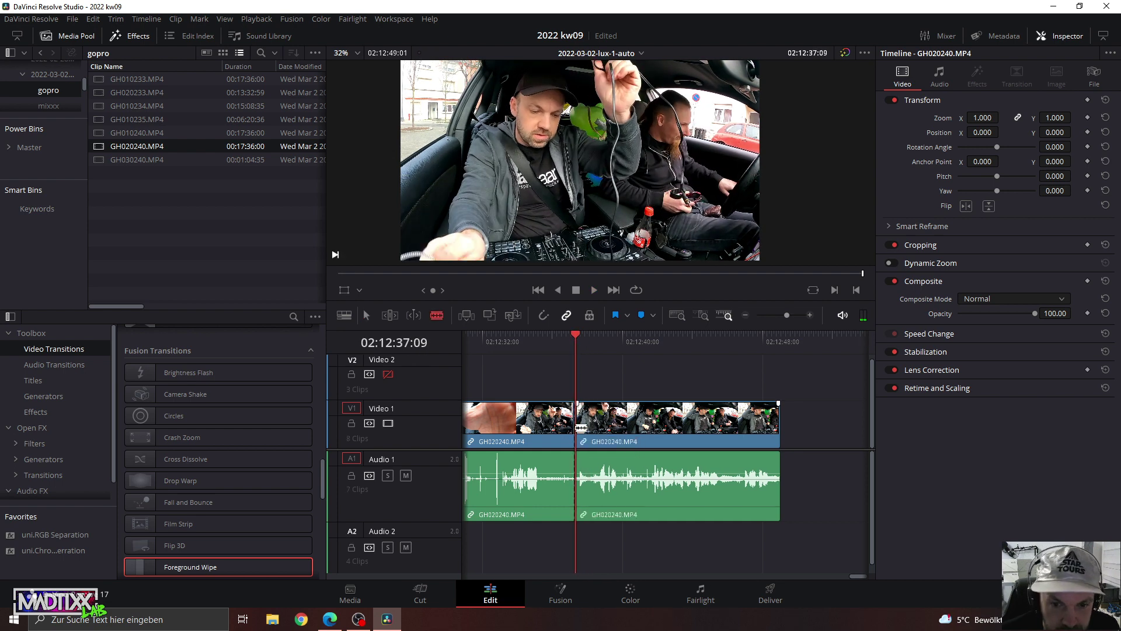
Zoom out and play back from around 02:09:31 to review the end of the footage.
left_click_drag(787, 314, 773, 315)
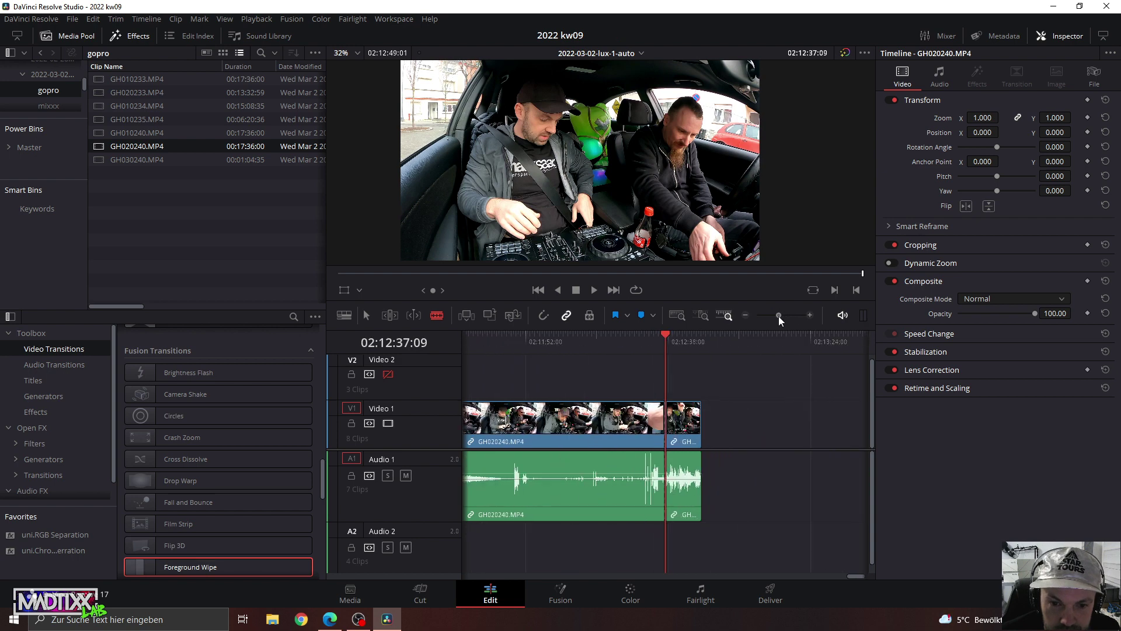
left_click(546, 345)
key("space")
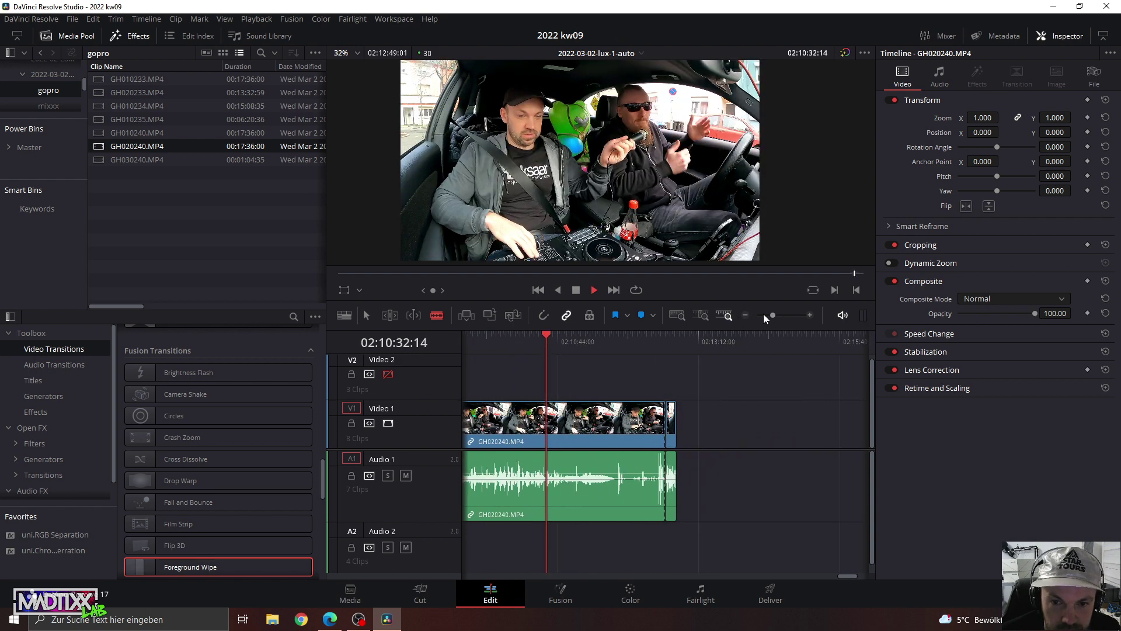
left_click(771, 315)
left_click_drag(771, 315, 768, 315)
left_click(649, 339)
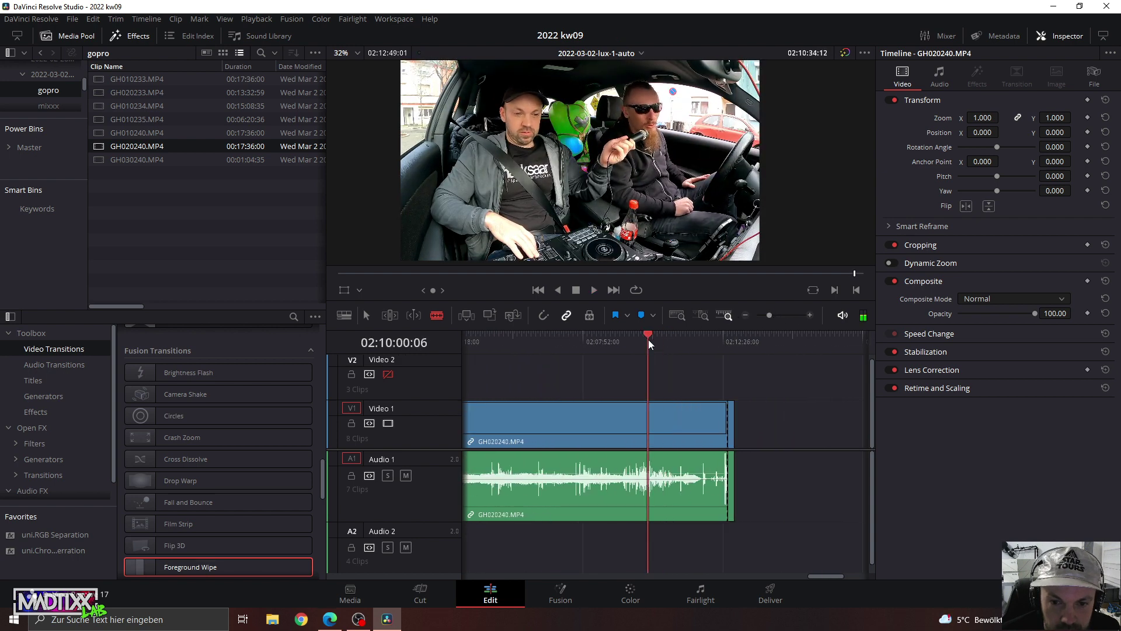
left_click(640, 338)
key("space")
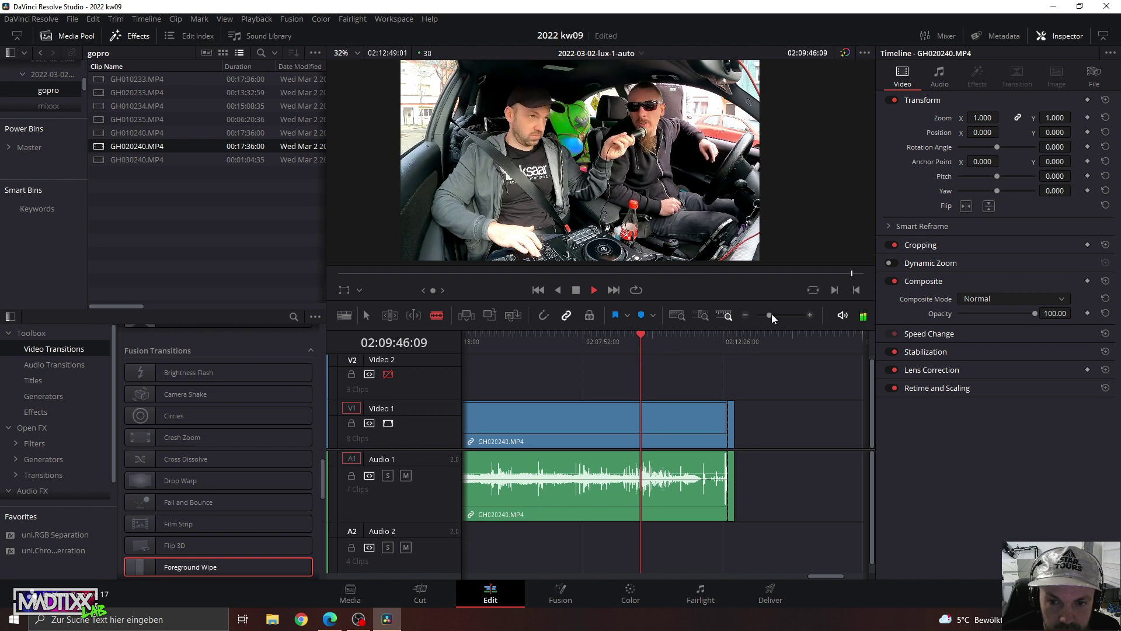
left_click_drag(772, 314, 776, 314)
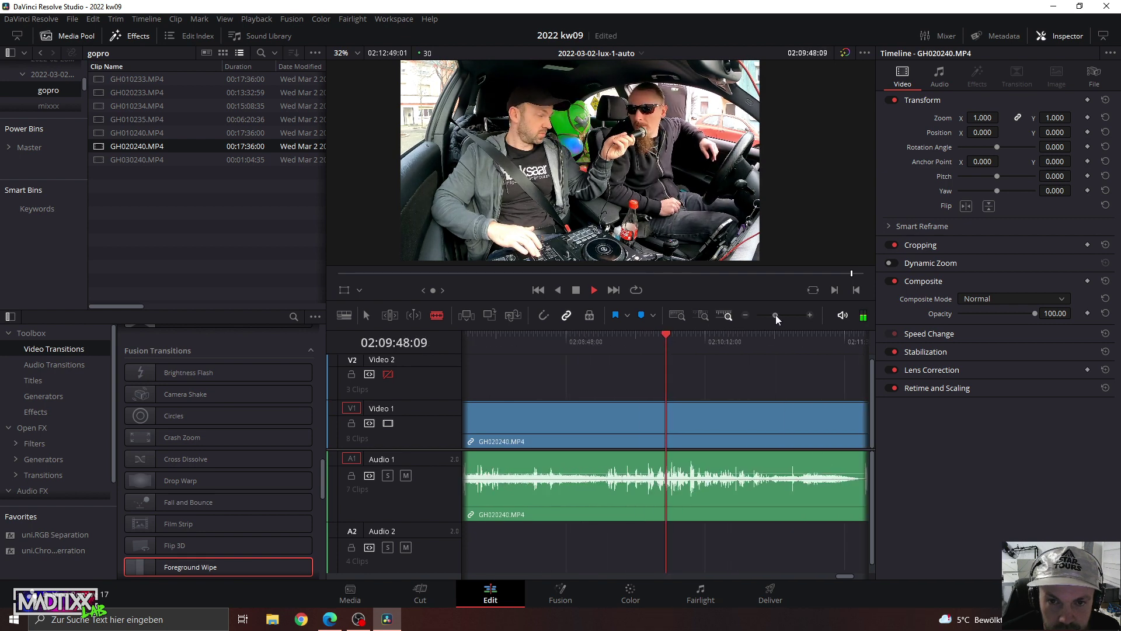
left_click(639, 342)
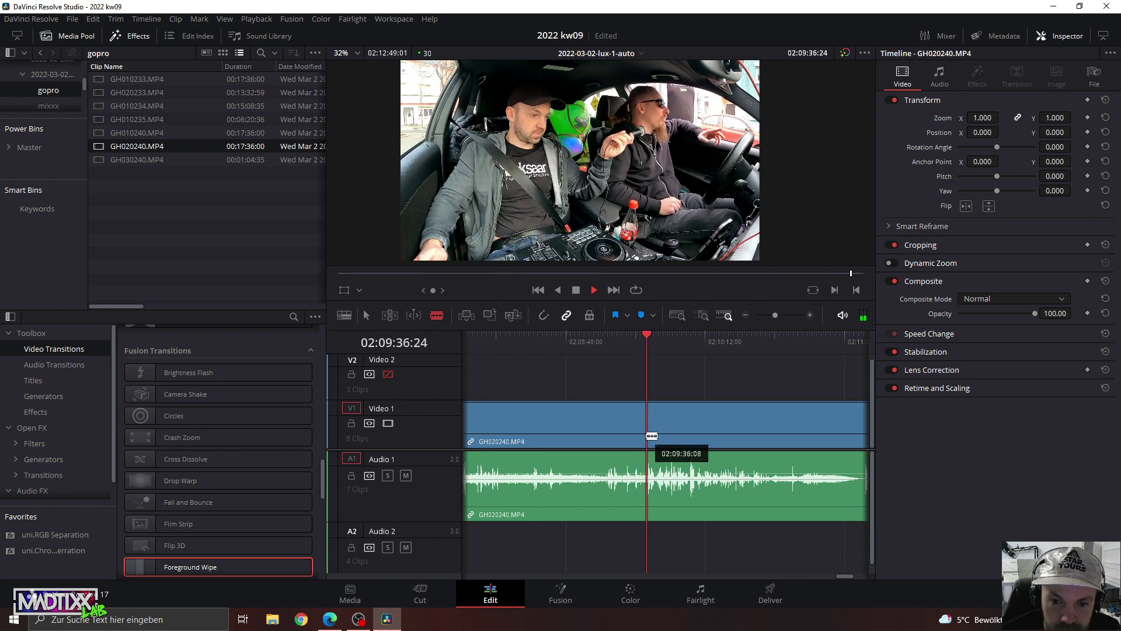
left_click_drag(776, 314, 780, 314)
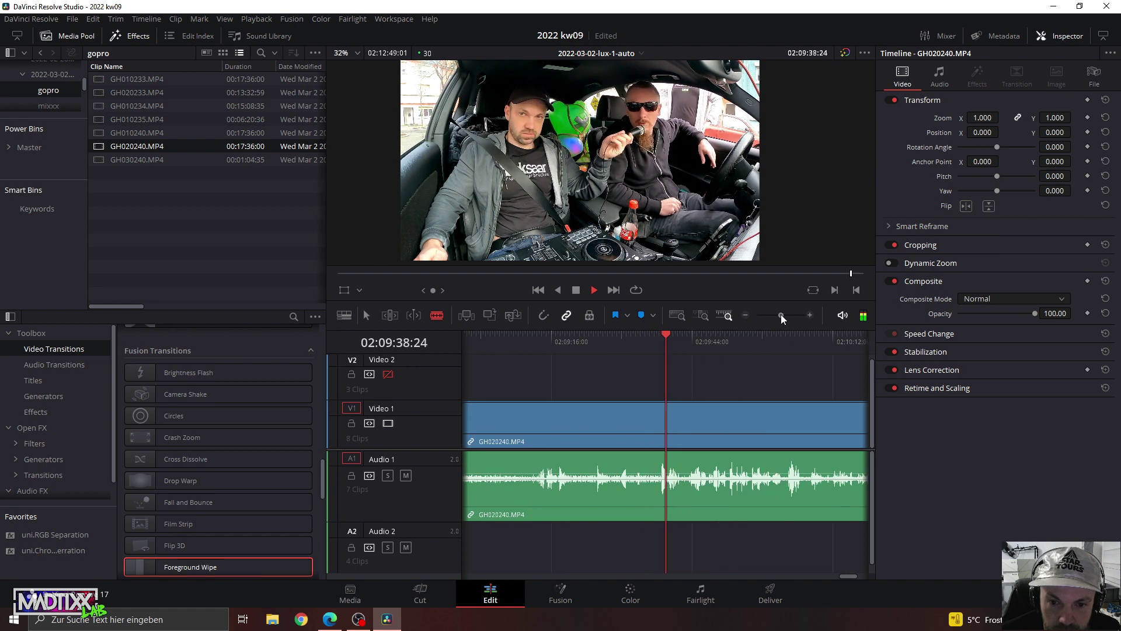
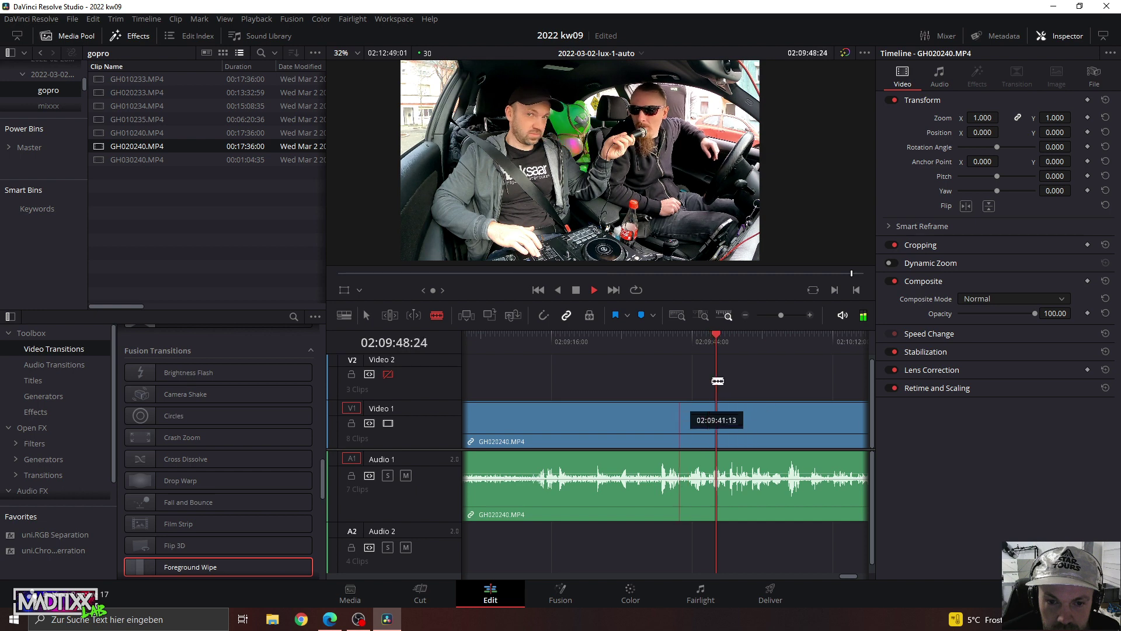
Split the GH020240 clip on Video 1 at 02:11:52 and delete the unwanted section, leaving a gap.
left_click_drag(778, 314, 772, 317)
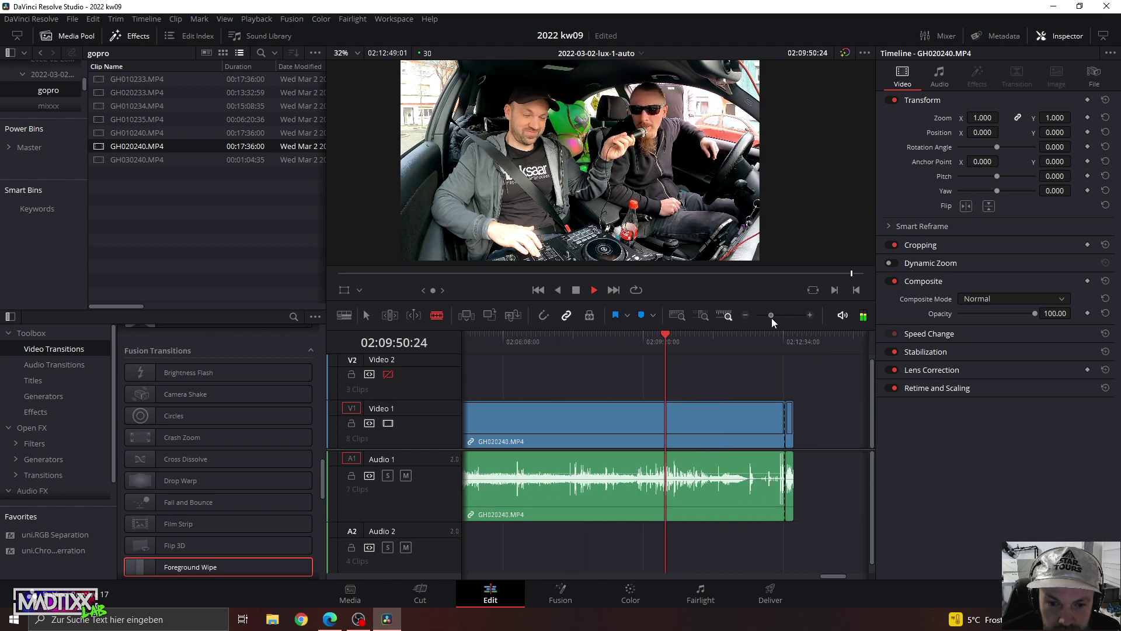
left_click(583, 340)
left_click(569, 342)
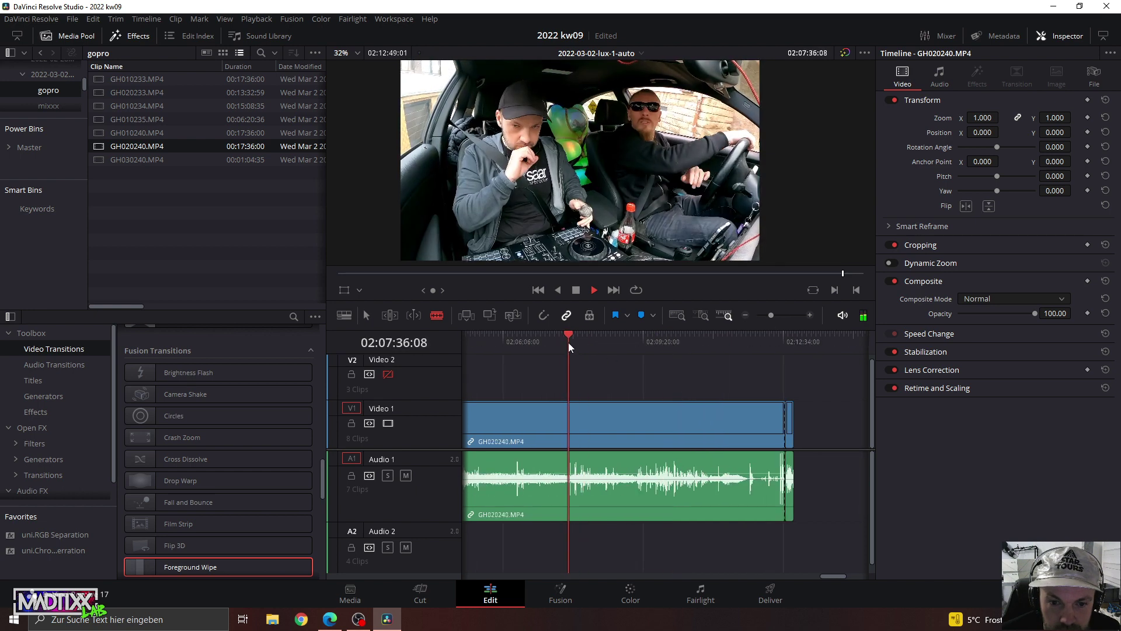
left_click(573, 345)
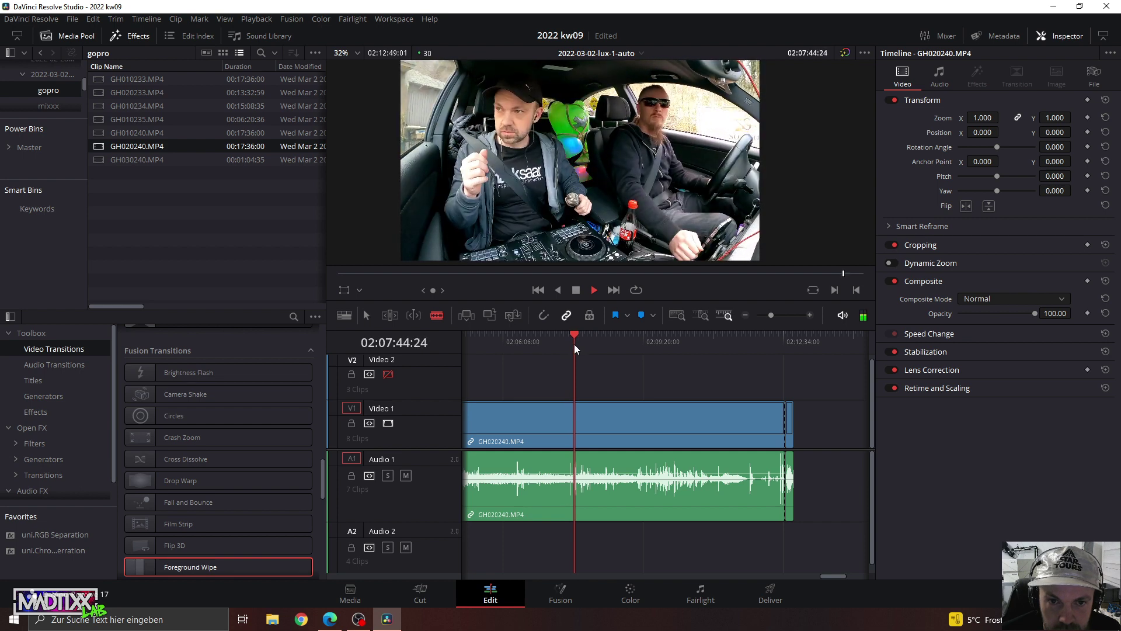
left_click(577, 344)
left_click(589, 344)
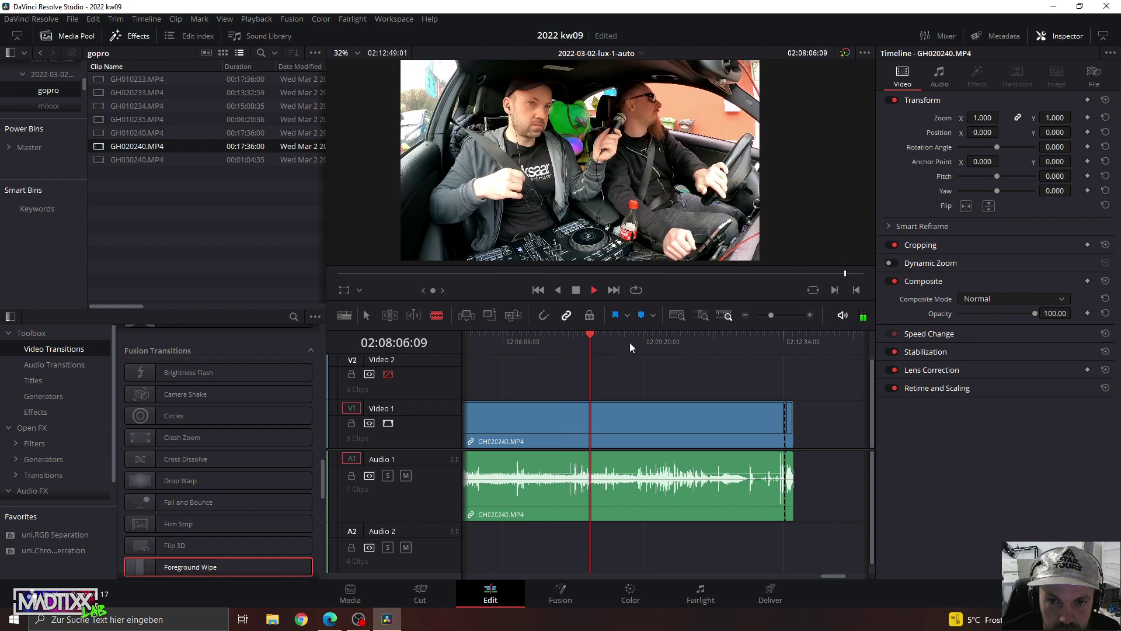
left_click(753, 338)
left_click(673, 421)
key("a")
left_click(700, 425)
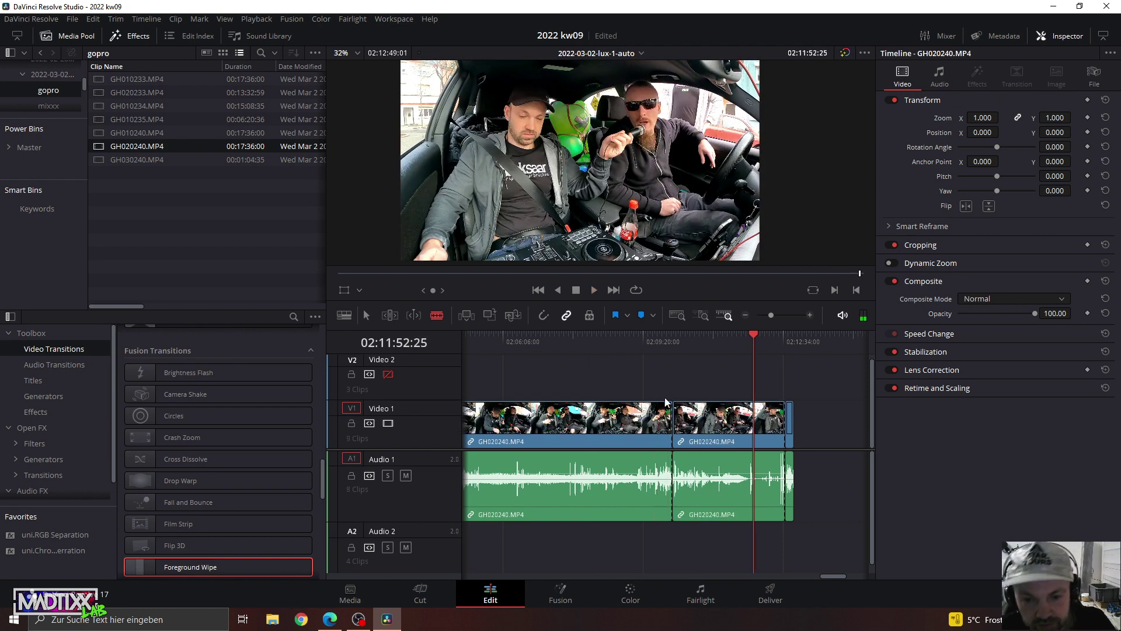
key("Delete")
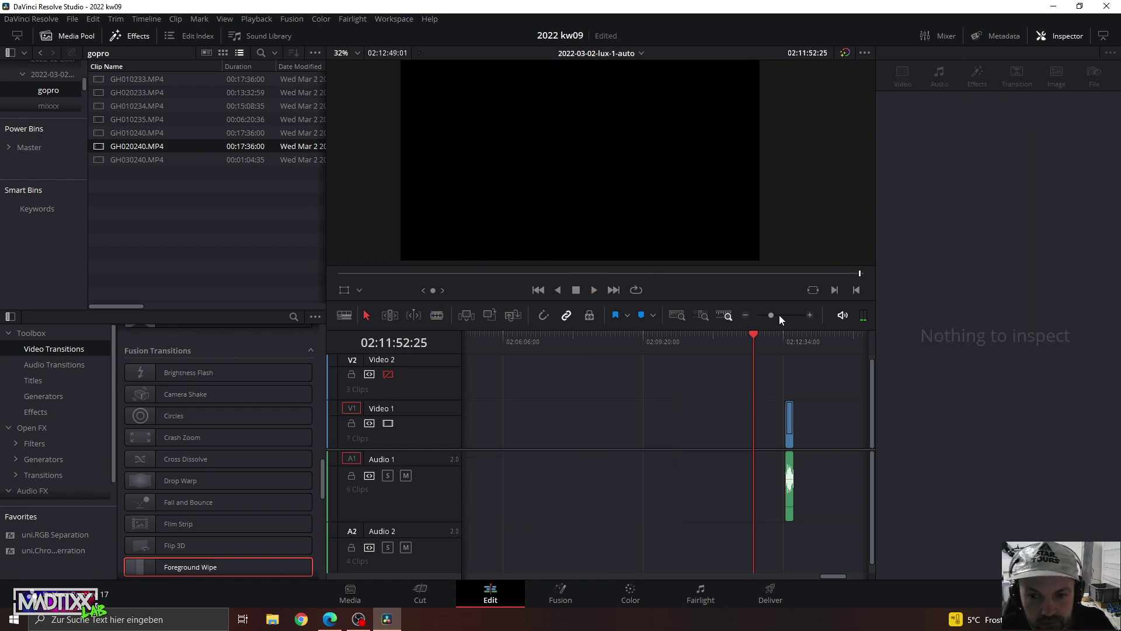
Drag the short GH020240 piece left to follow the main clip near 01:02, then play the join from 01:02:17.
left_click_drag(778, 314, 752, 314)
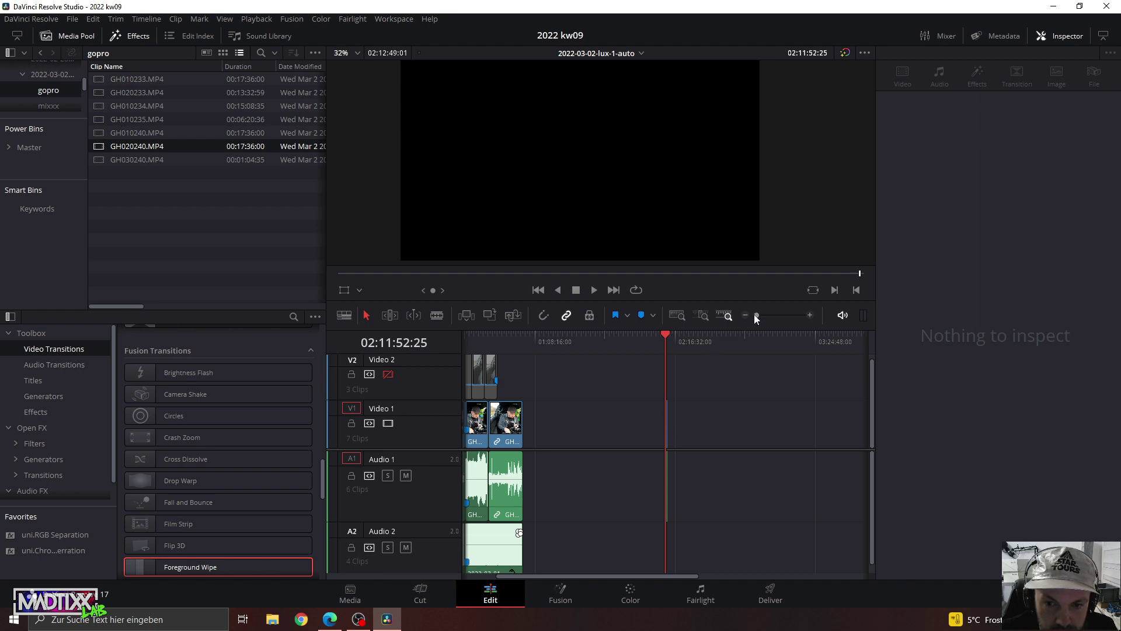
left_click_drag(754, 315, 772, 316)
left_click_drag(723, 429, 515, 435)
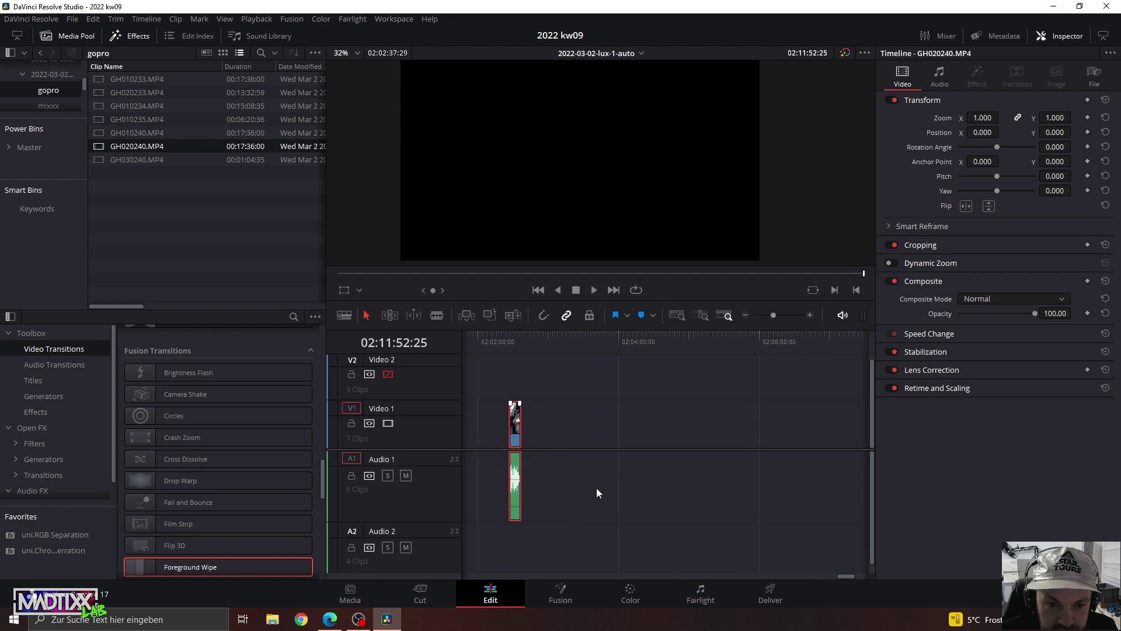
left_click_drag(850, 580, 837, 572)
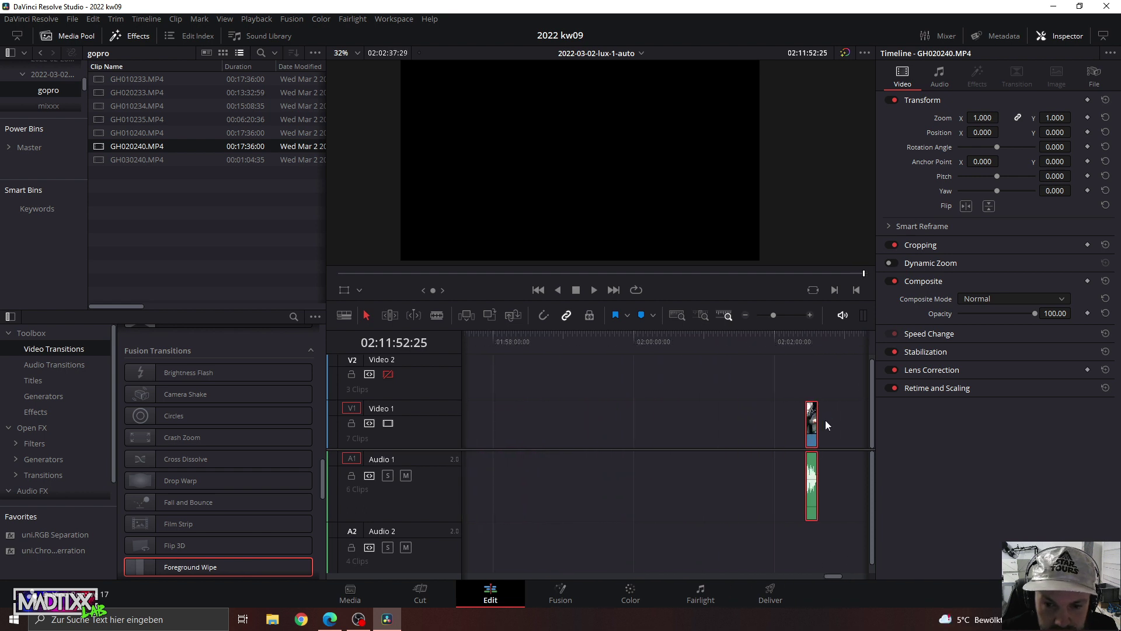
mouse_move(812, 420)
left_mouse_down()
mouse_move(440, 432)
mouse_move(466, 449)
mouse_move(777, 451)
left_mouse_up()
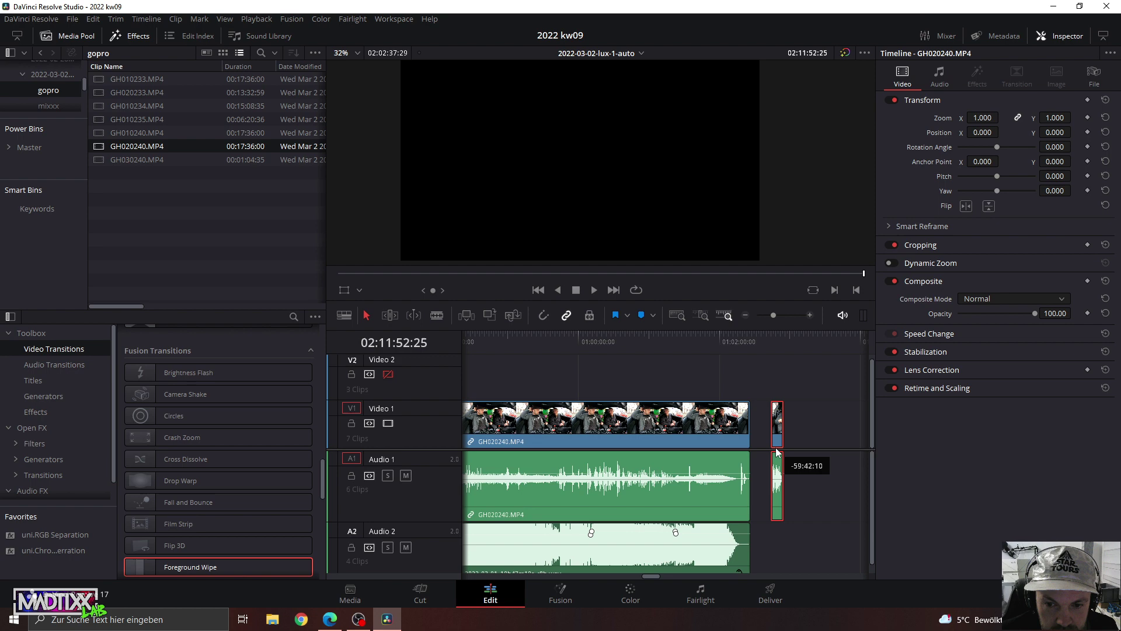
left_click(739, 342)
key("space")
Mute Audio 1 and move the short clip closer to the main GH020240 clip.
left_click(775, 316)
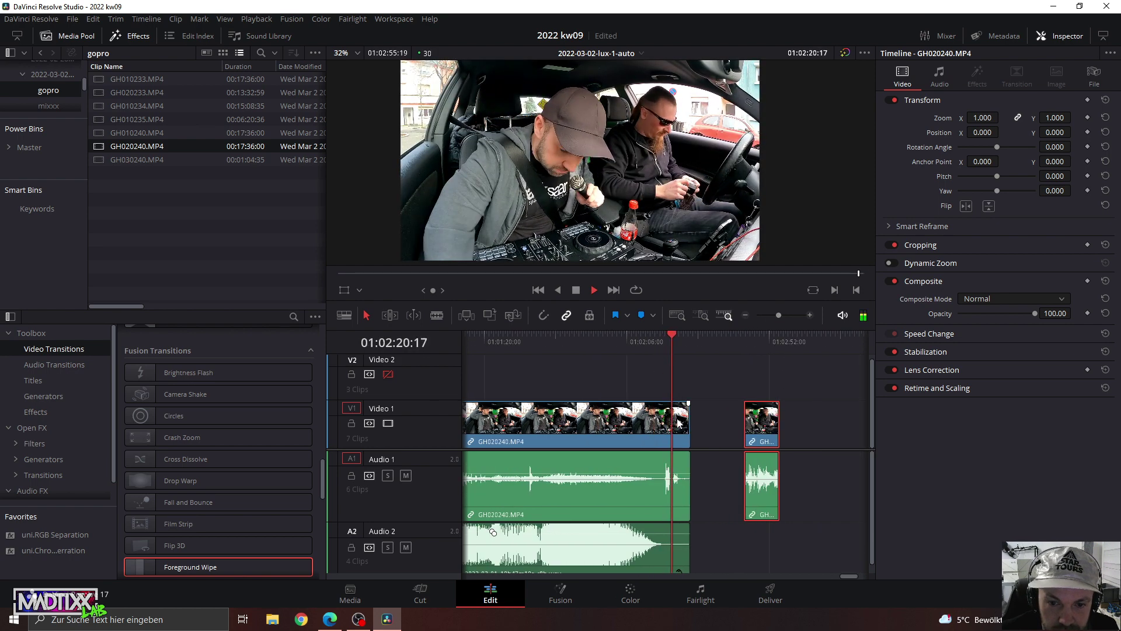
left_click(406, 475)
left_click(635, 338)
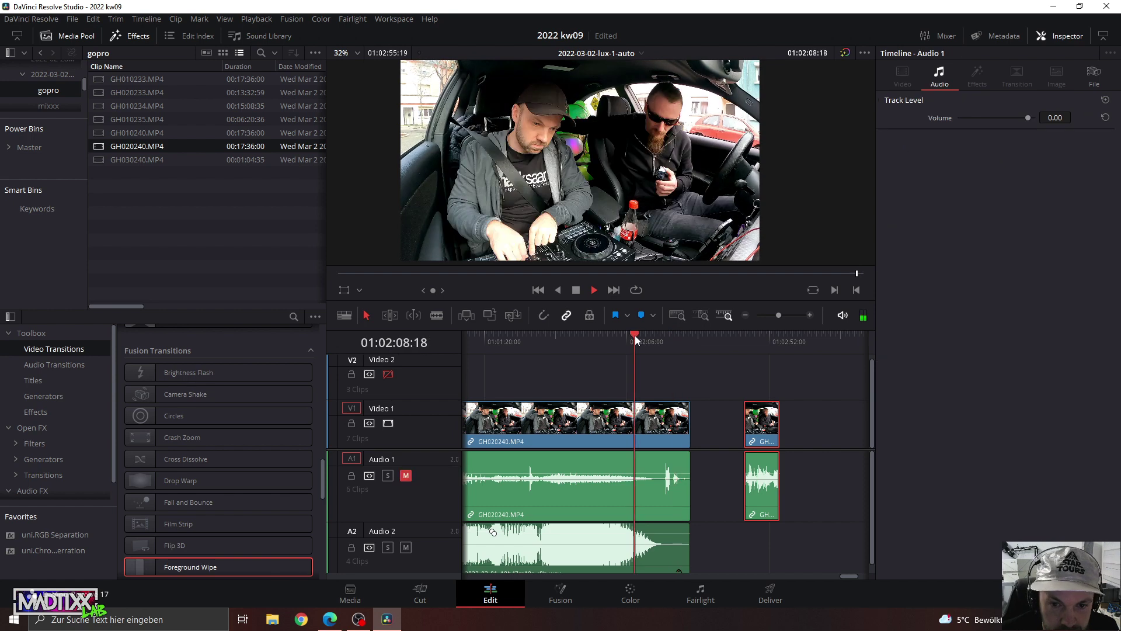
left_click(682, 432)
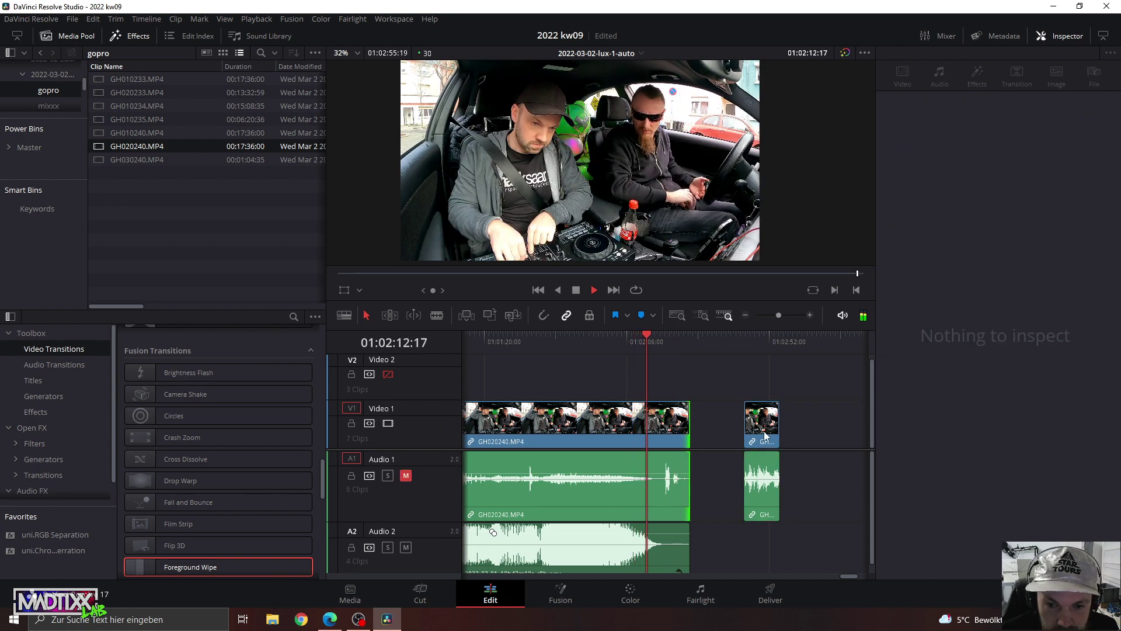
left_click_drag(765, 435, 720, 435)
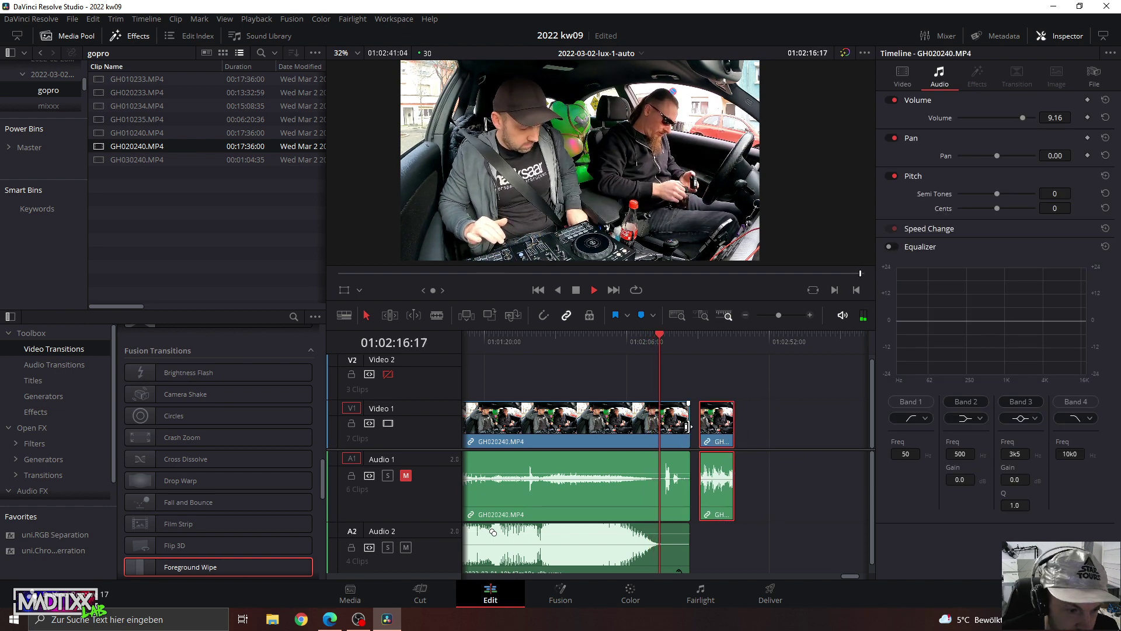
Shorten the main clip's video and Audio 2 ends, butt the short clip against it, and save.
left_click_drag(687, 431, 664, 431)
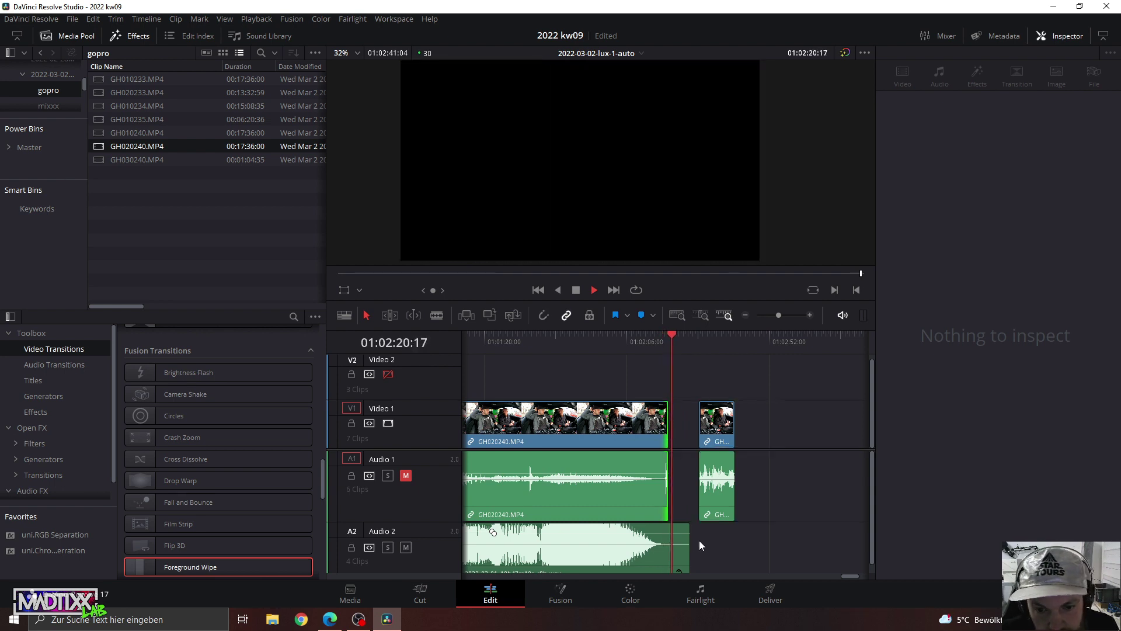
left_click_drag(686, 540, 662, 543)
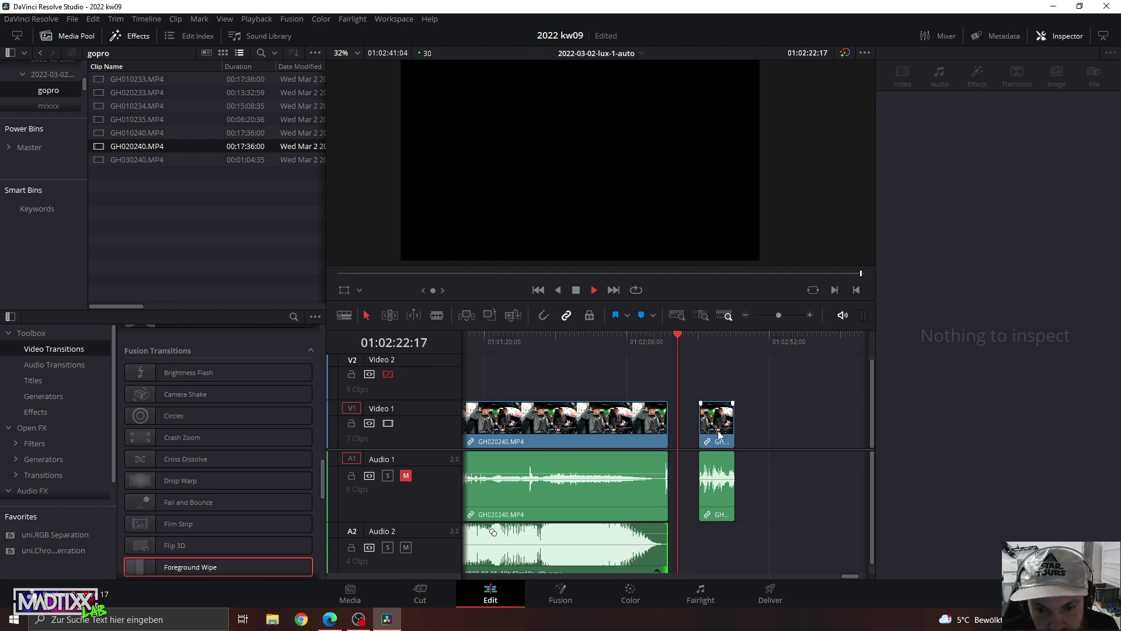
left_click_drag(719, 435, 694, 435)
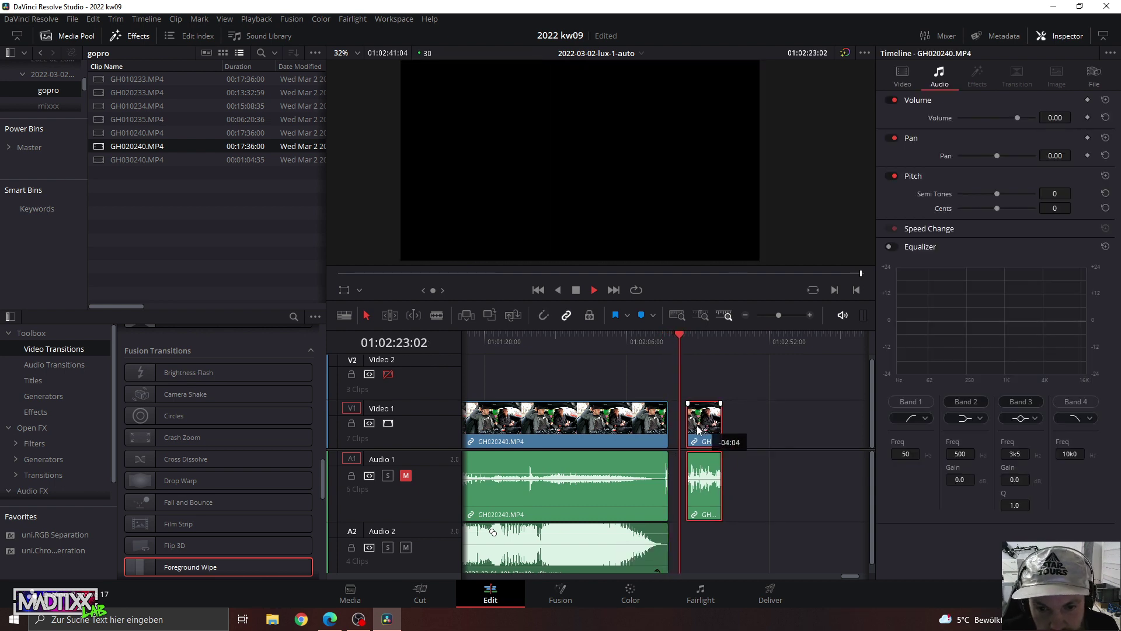
left_click(663, 333)
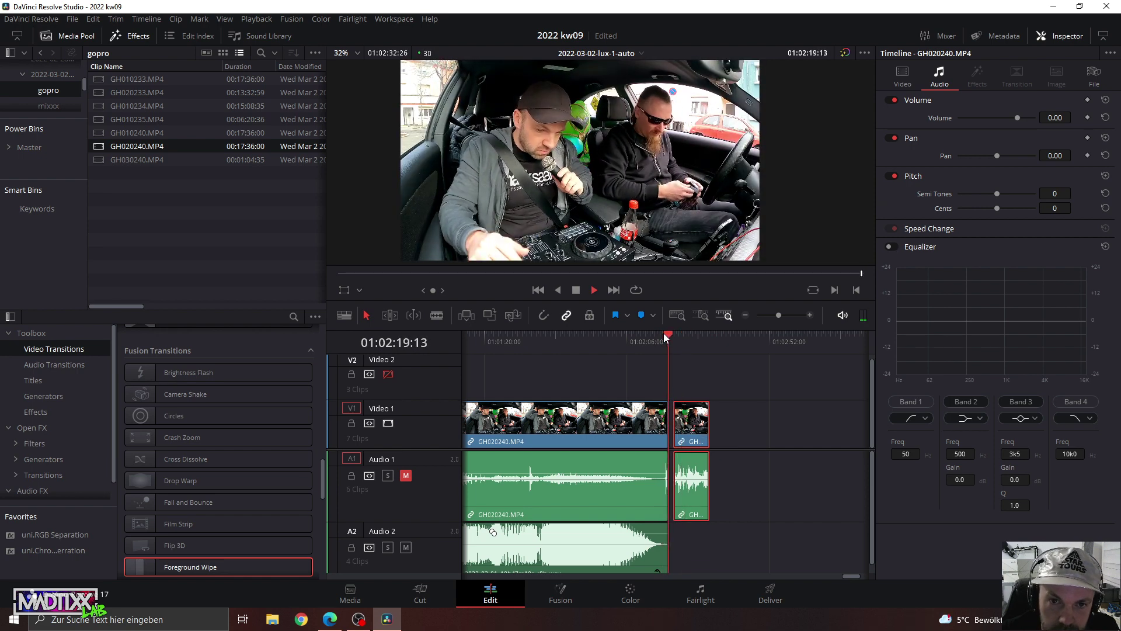
key("space")
key("ctrl+shift+a")
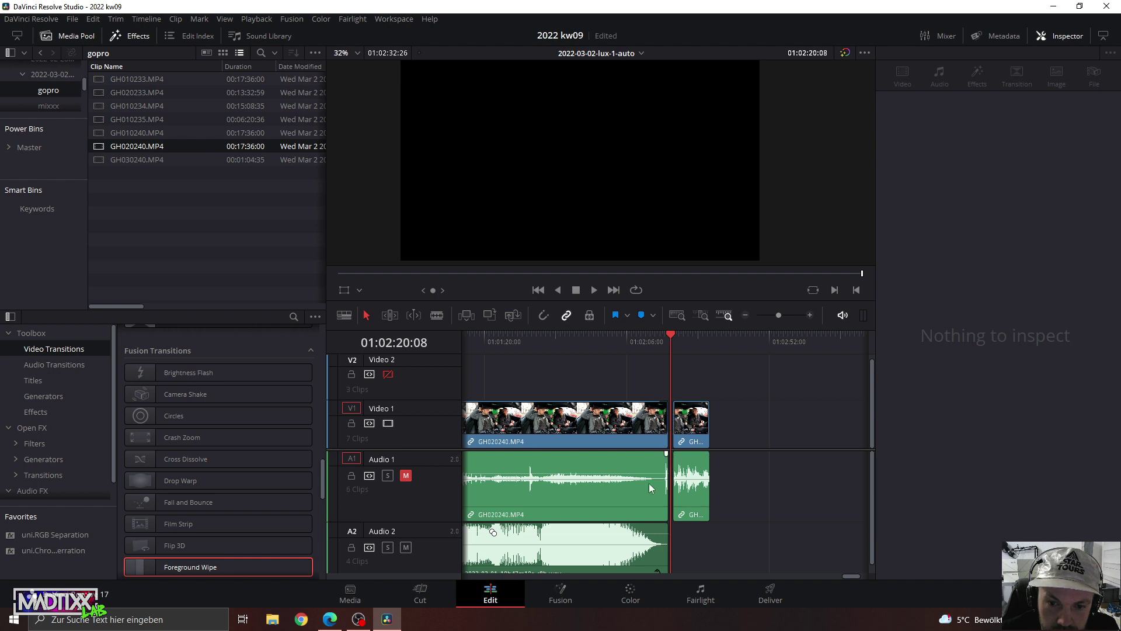
Adjust the main clip's end point during playback from 01:02:11 and unmute Audio 1.
left_click(643, 337)
key("space")
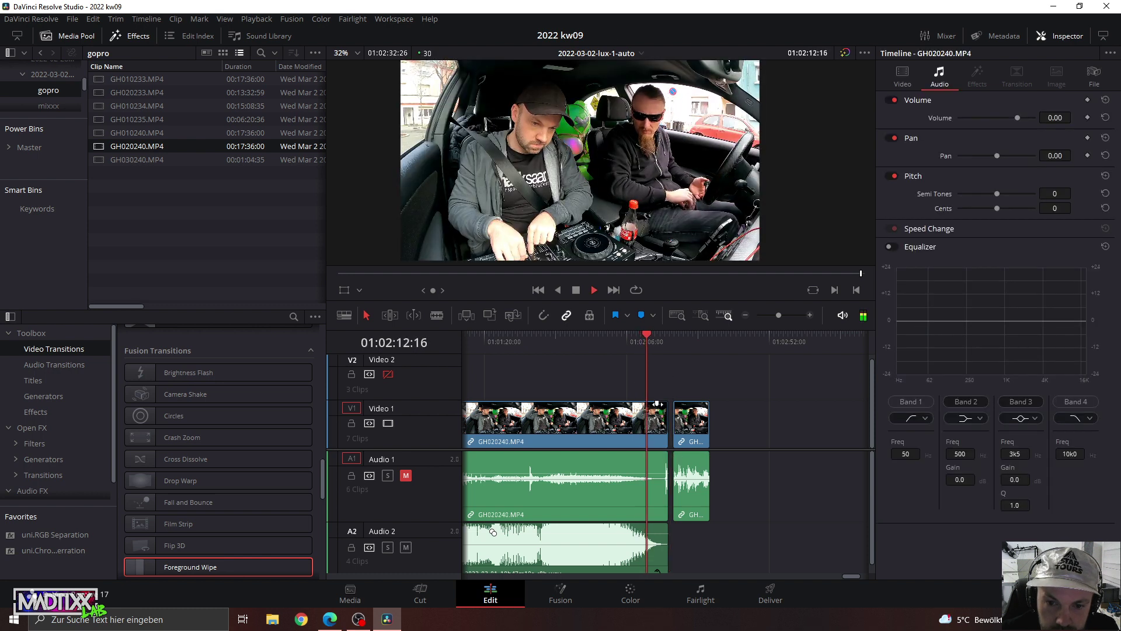
left_click_drag(654, 404, 693, 391)
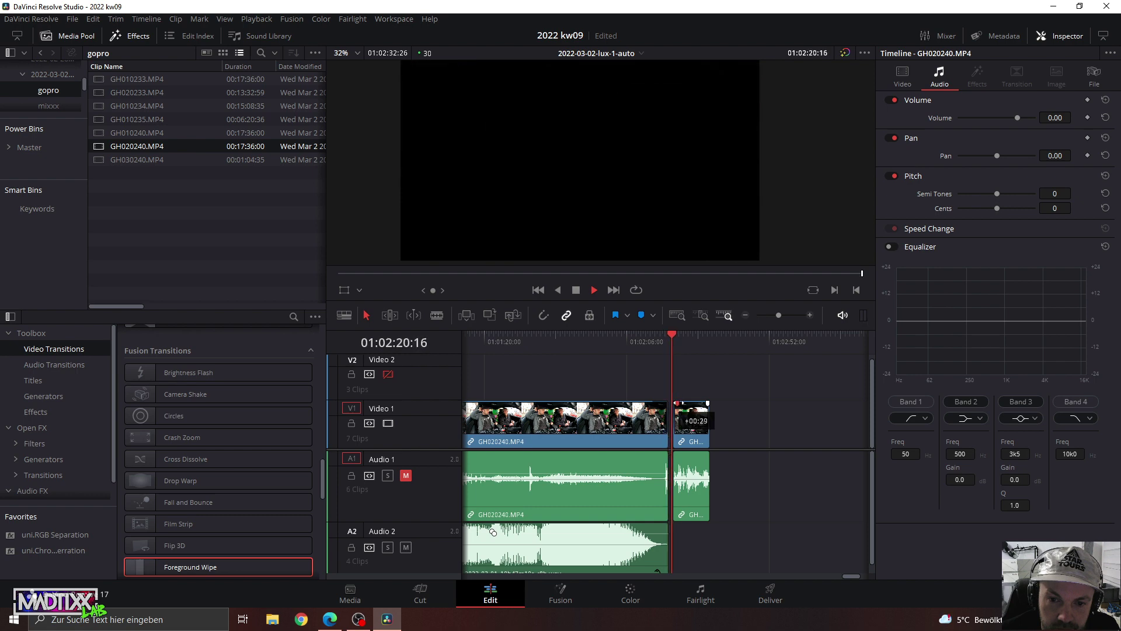
left_click(406, 475)
key("space")
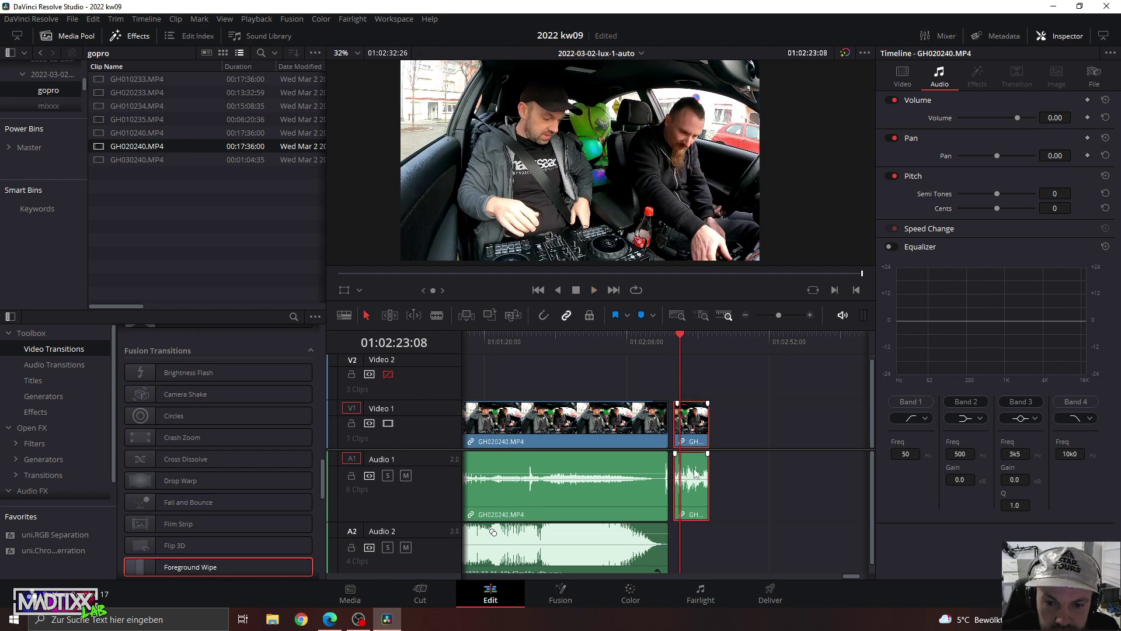
Move the short clip to Video 2/Audio 2 and back onto Video 1, restoring the clip pair.
left_click_drag(694, 473, 695, 534)
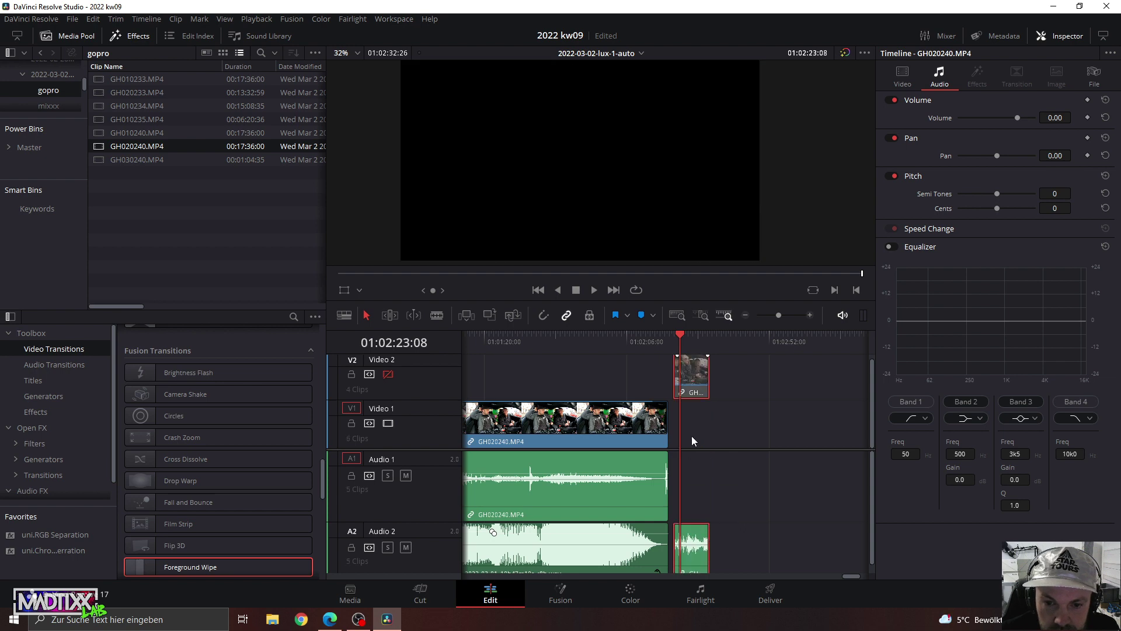
left_click_drag(695, 375, 698, 412)
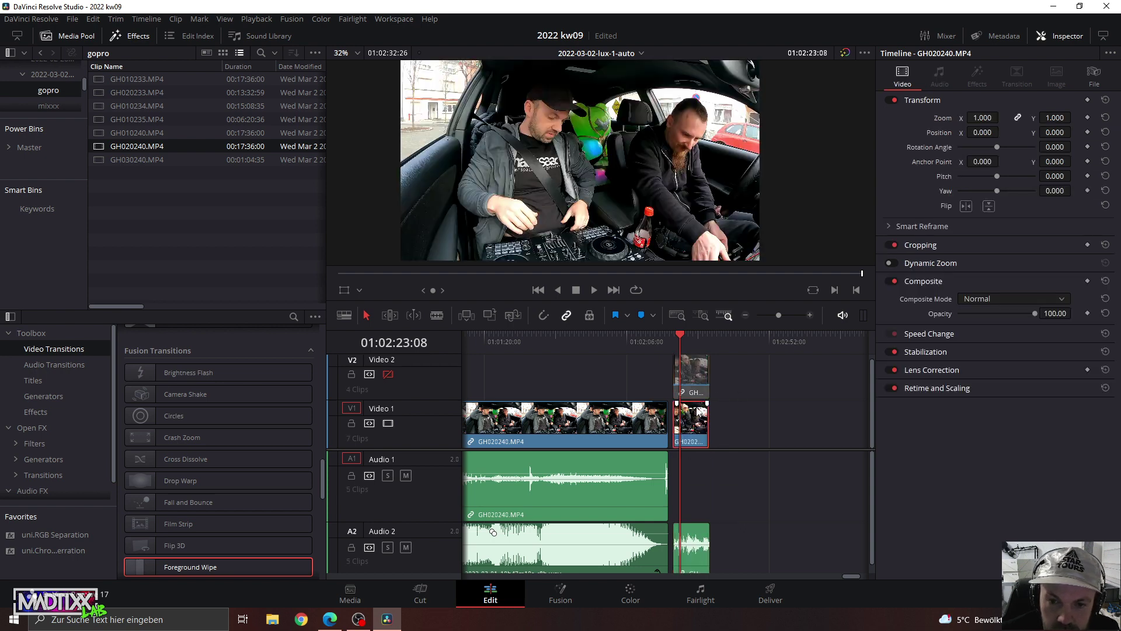
key("Delete")
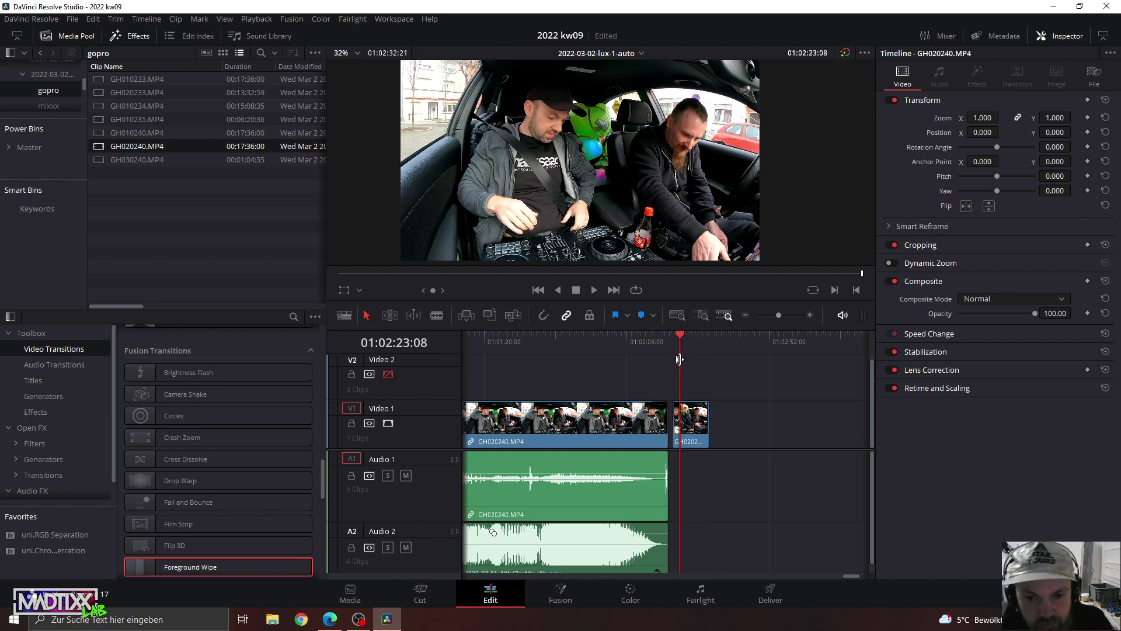
key("ctrl+z")
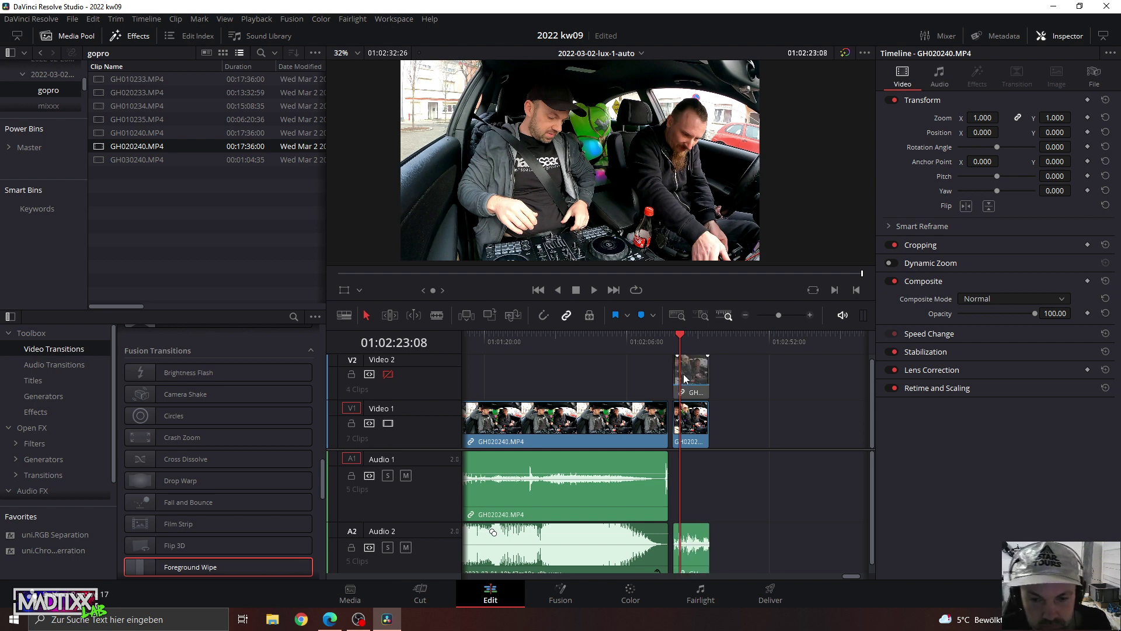
Preview the edit from about 01:02:20, zooming in on the two GH020240 clips.
left_click(665, 344)
key("space")
left_click(783, 315)
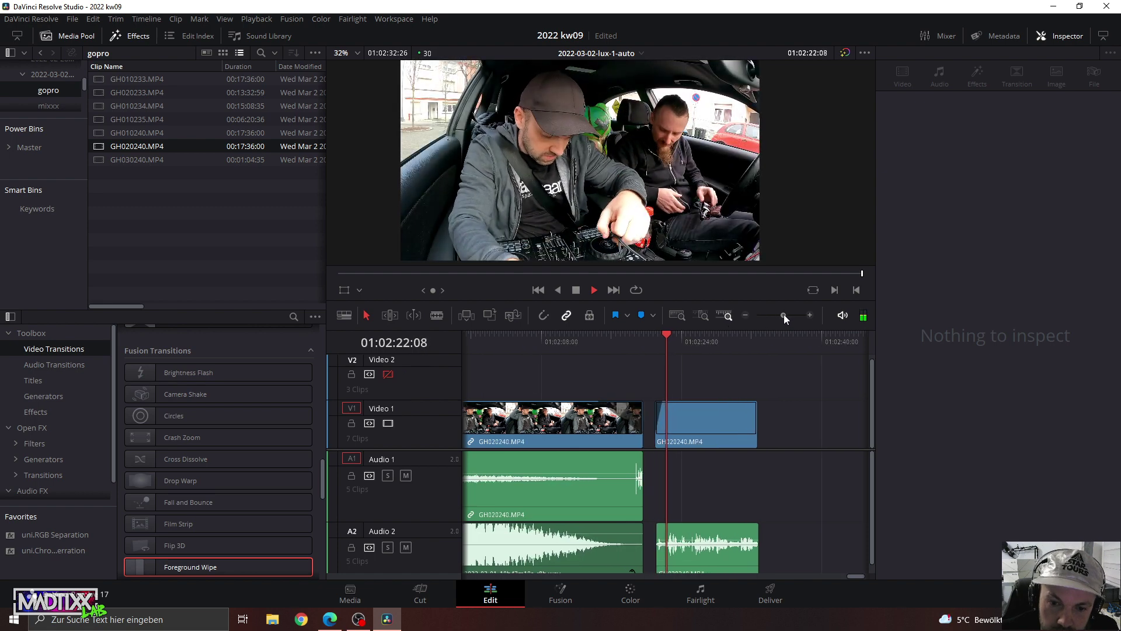
left_click_drag(783, 314, 777, 313)
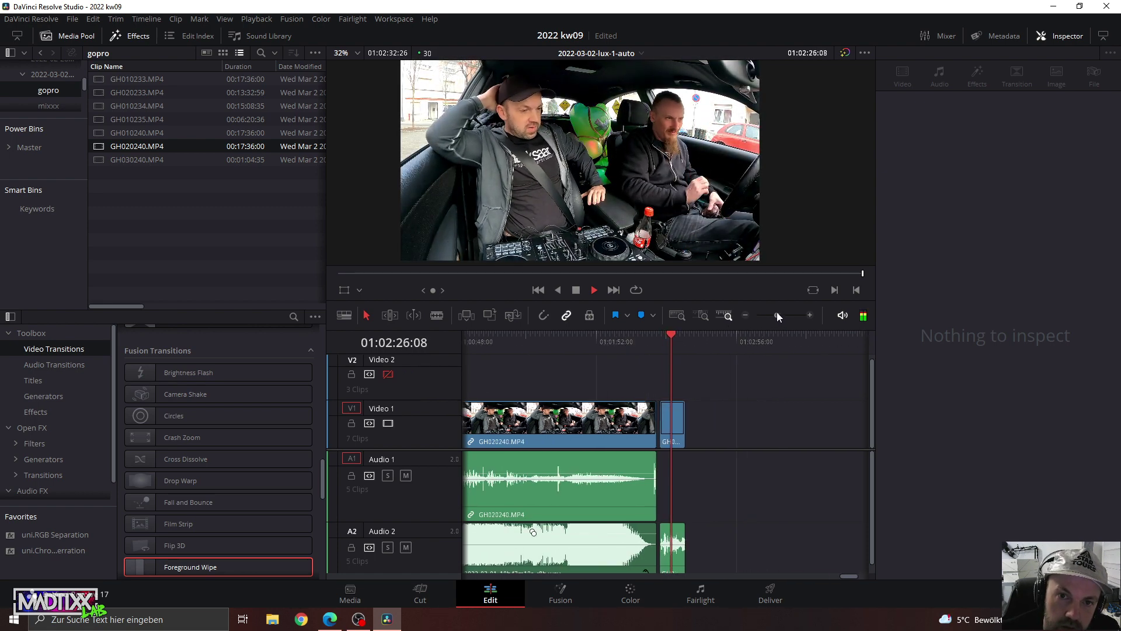
left_click_drag(776, 312, 779, 313)
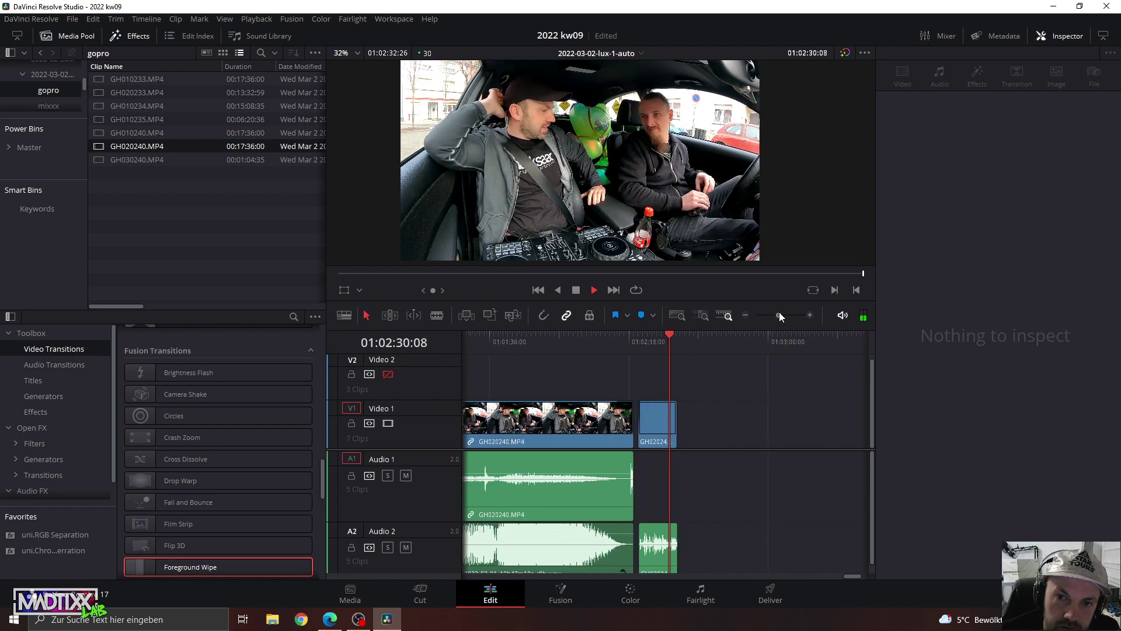
left_click_drag(779, 315, 784, 315)
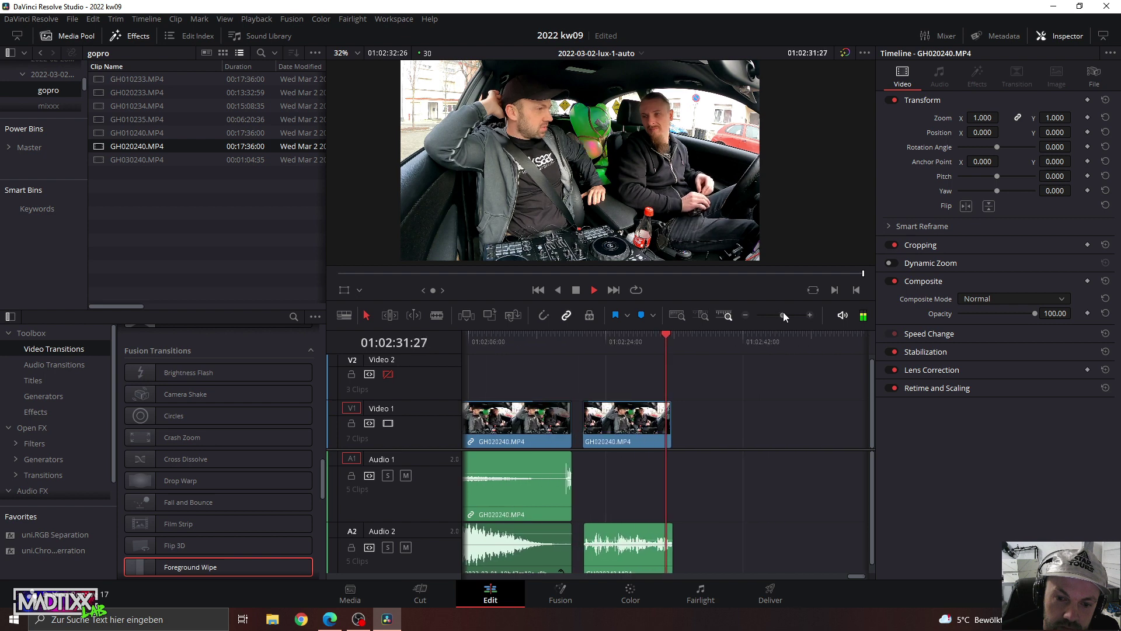
left_click(635, 344)
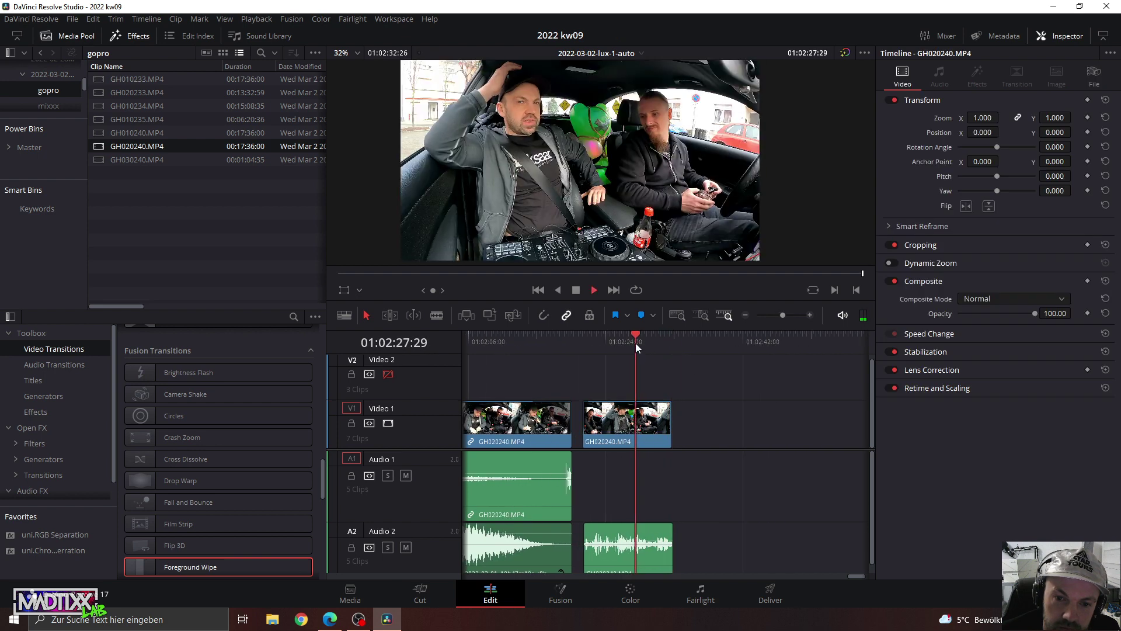
Trim the second GH020240 clip's end earlier, ten more frames, and review from 01:02:19:23.
left_click(664, 415)
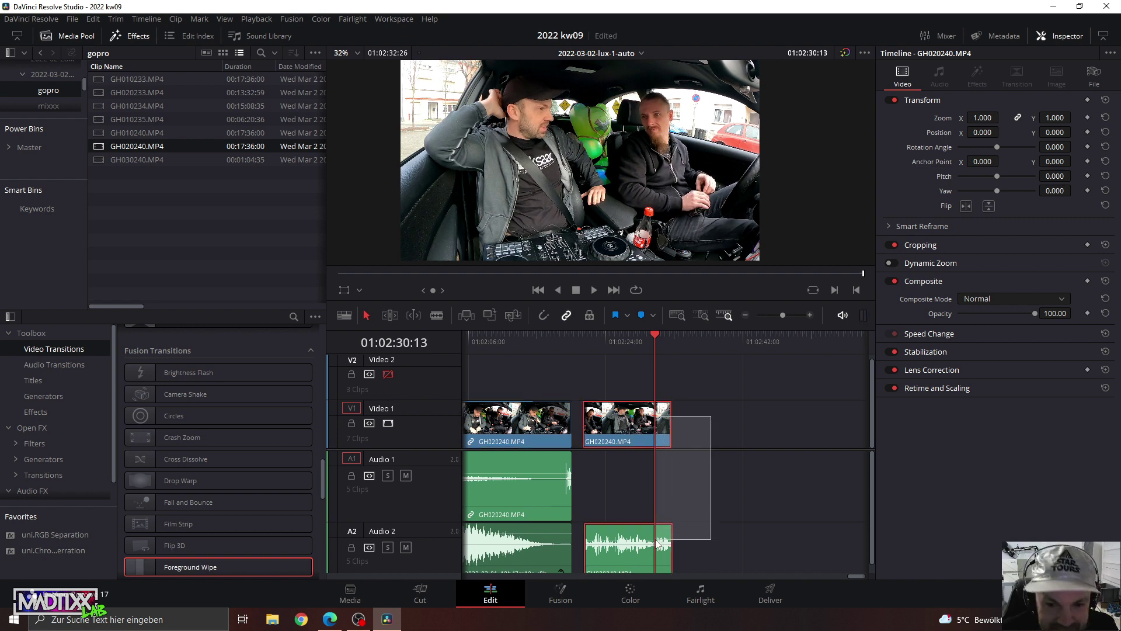
left_click(667, 415)
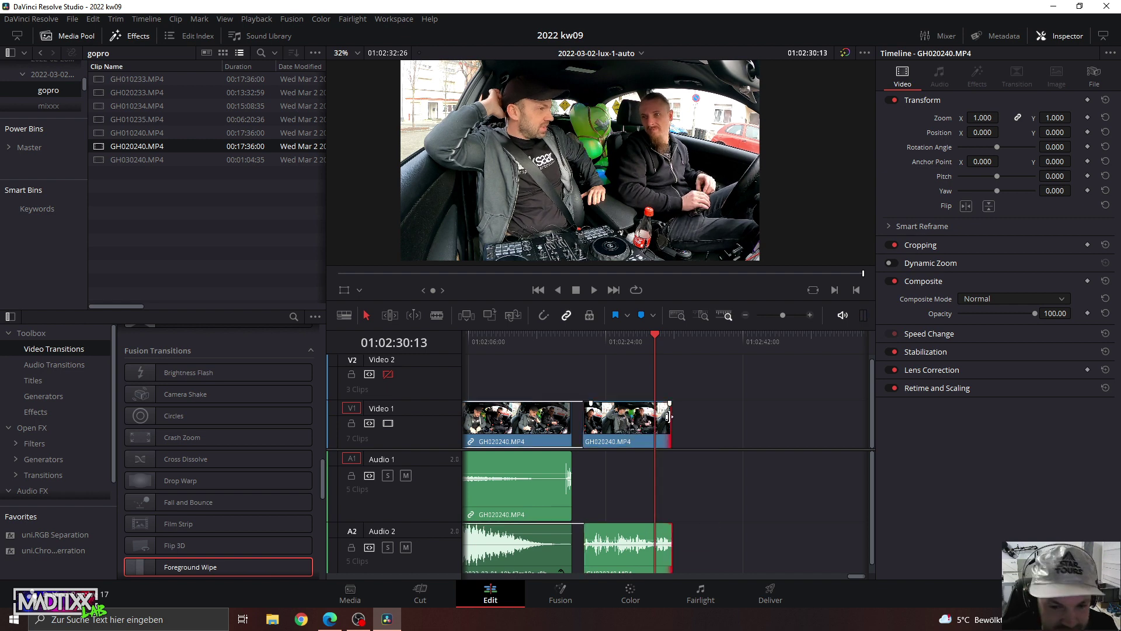
left_click_drag(668, 416, 652, 420)
key("/")
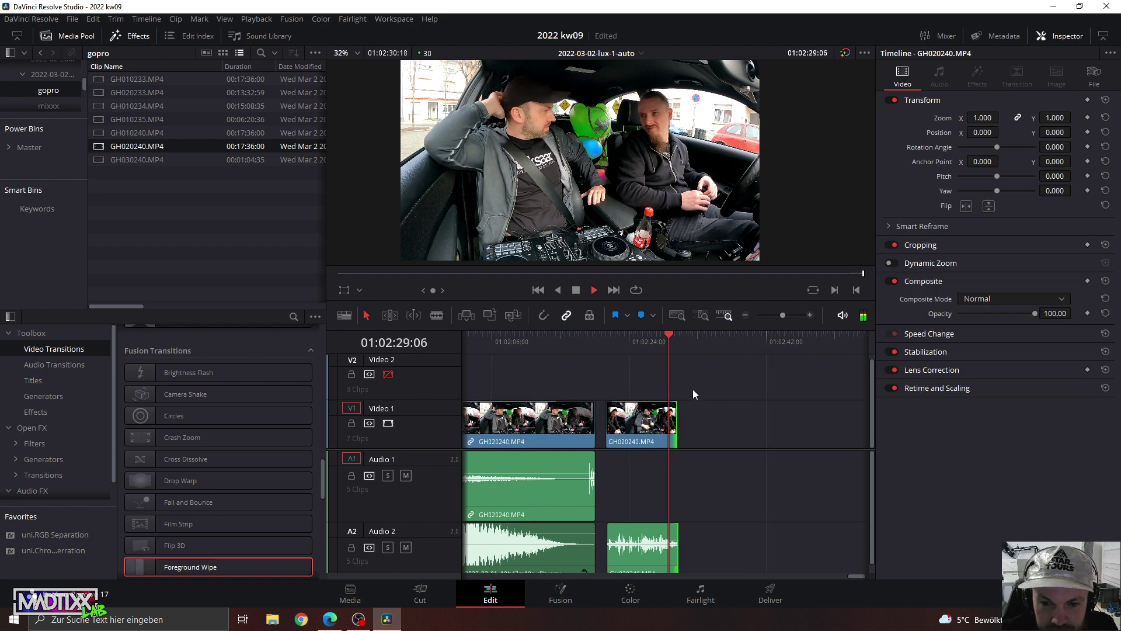
left_click_drag(675, 401, 673, 402)
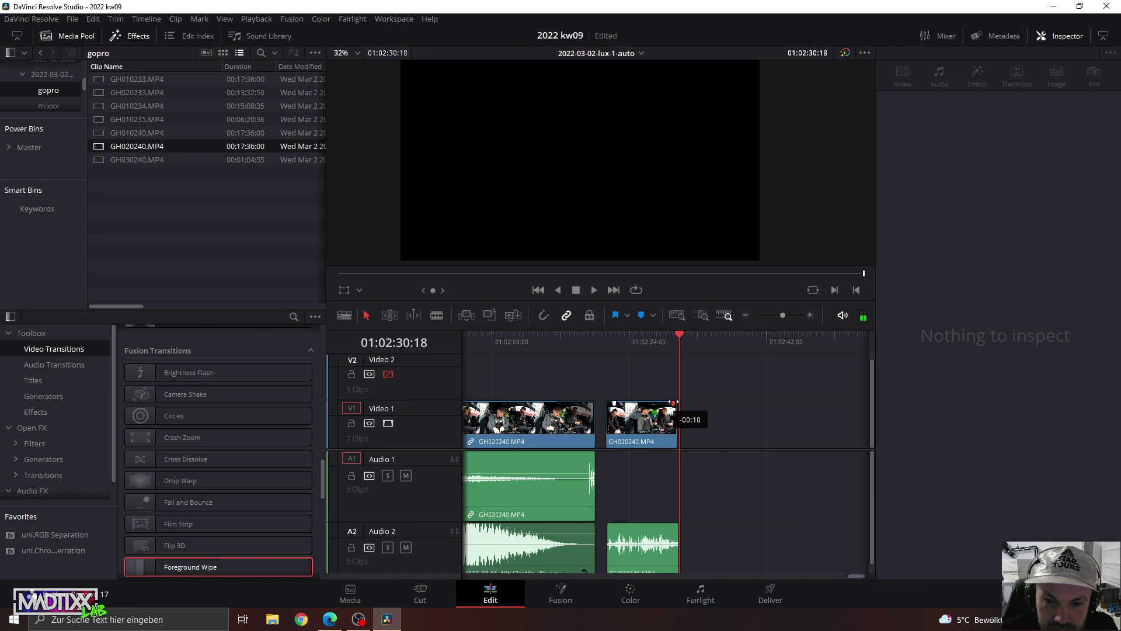
left_click(605, 336)
key("space")
left_click_drag(607, 526, 612, 526)
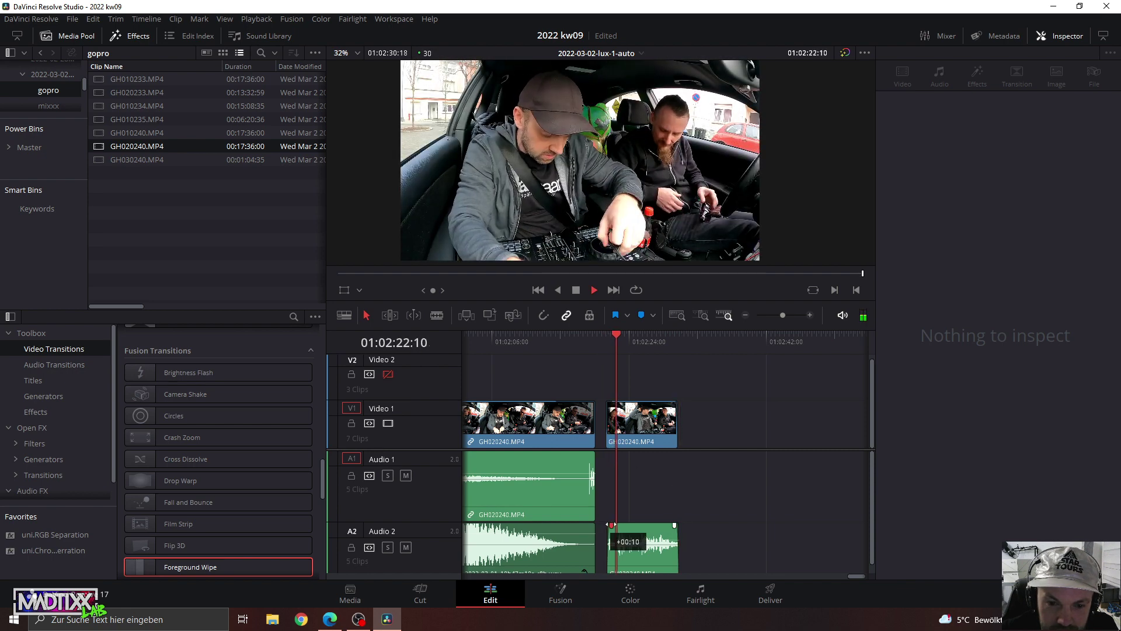
left_click(596, 337)
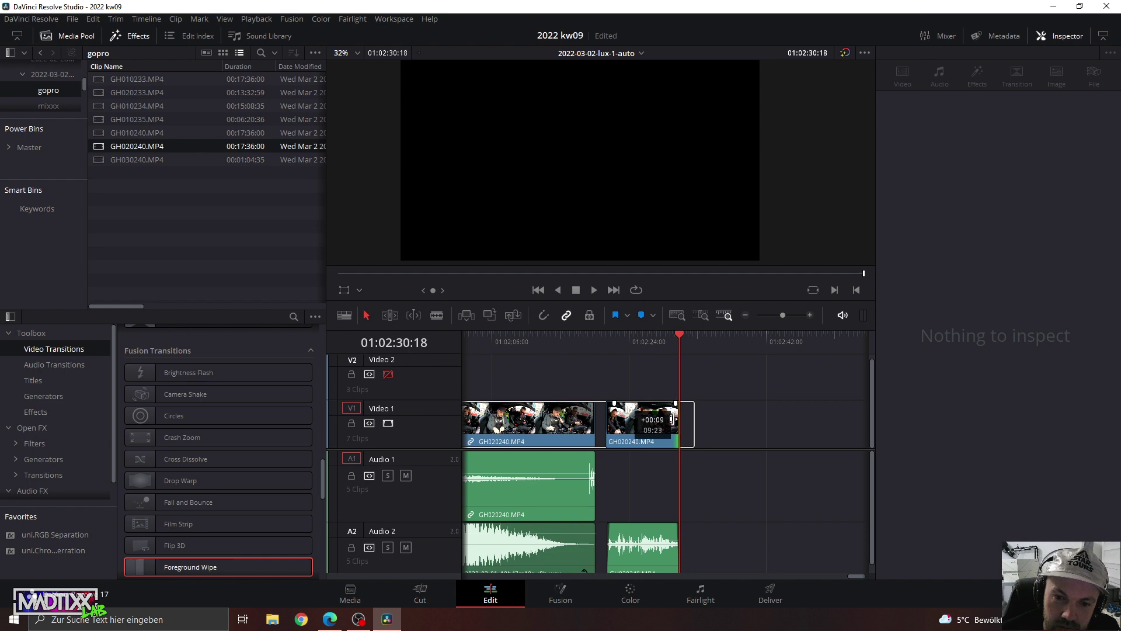
Extend the second clip's video and audio ends slightly and find the cut point from 01:02:29:27.
left_click_drag(697, 419, 694, 419)
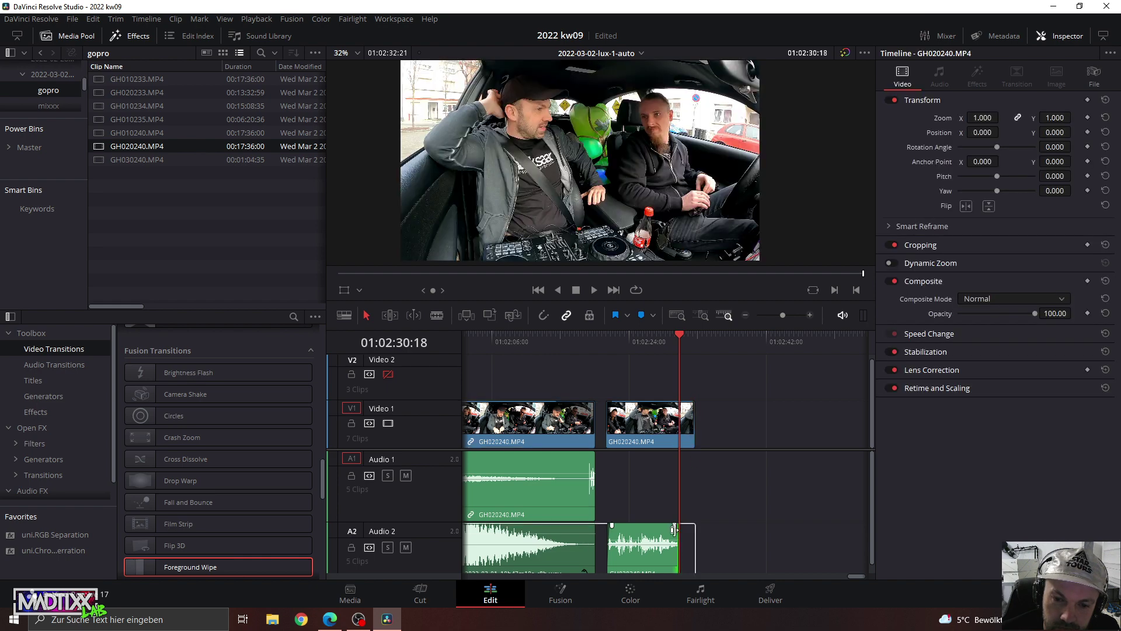
left_click_drag(673, 529, 694, 529)
key("space")
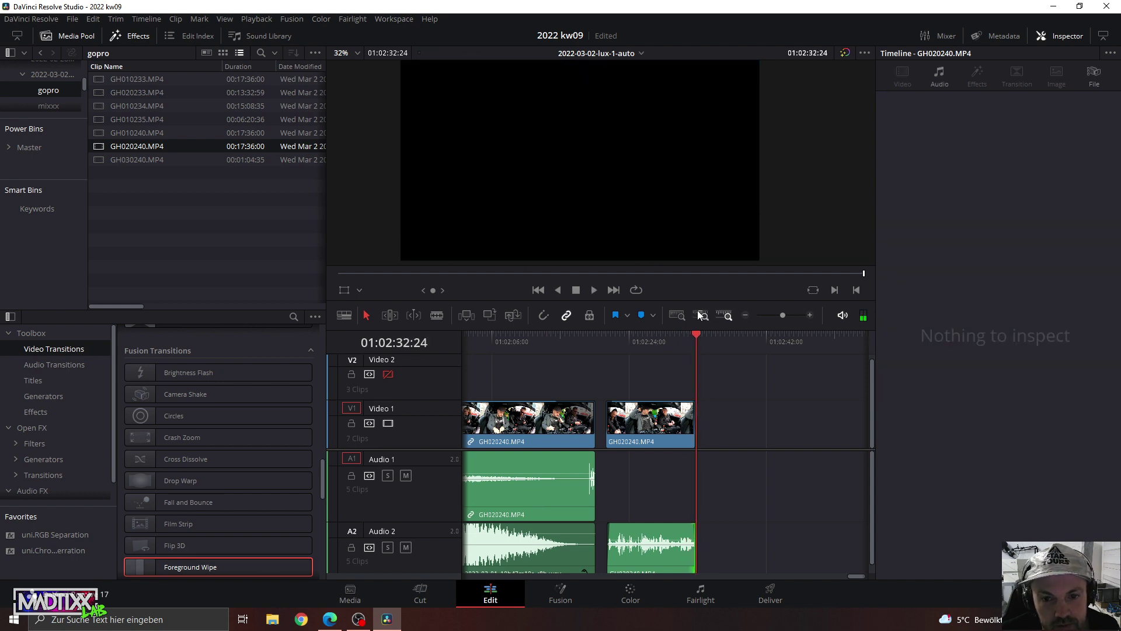
left_click_drag(783, 315, 785, 317)
left_click(625, 341)
key("space")
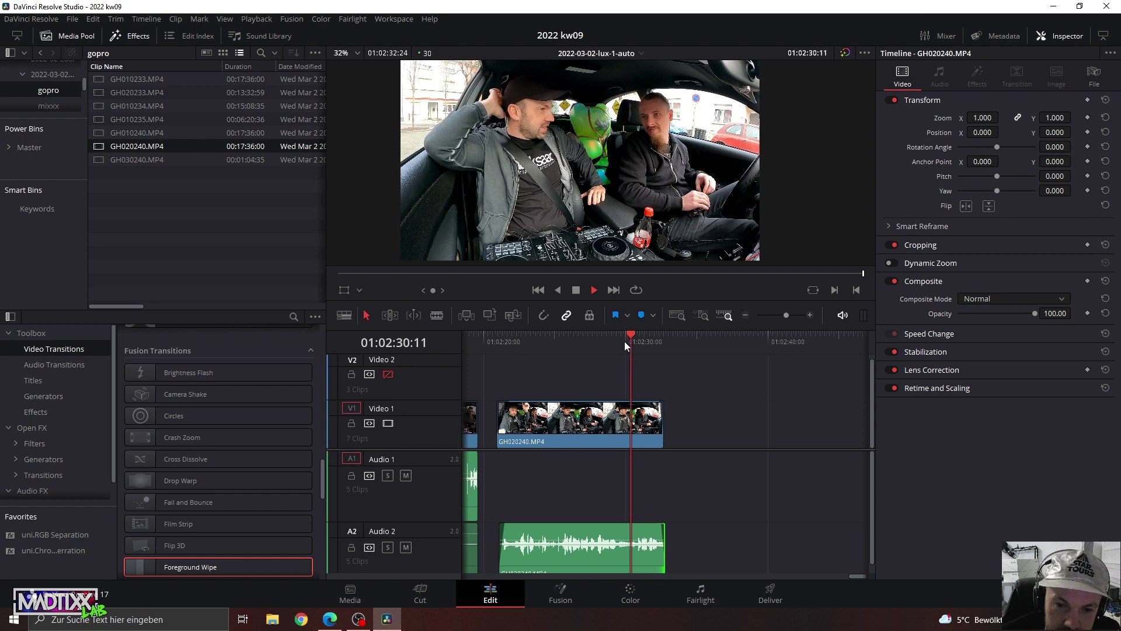
left_click(624, 341)
key("space")
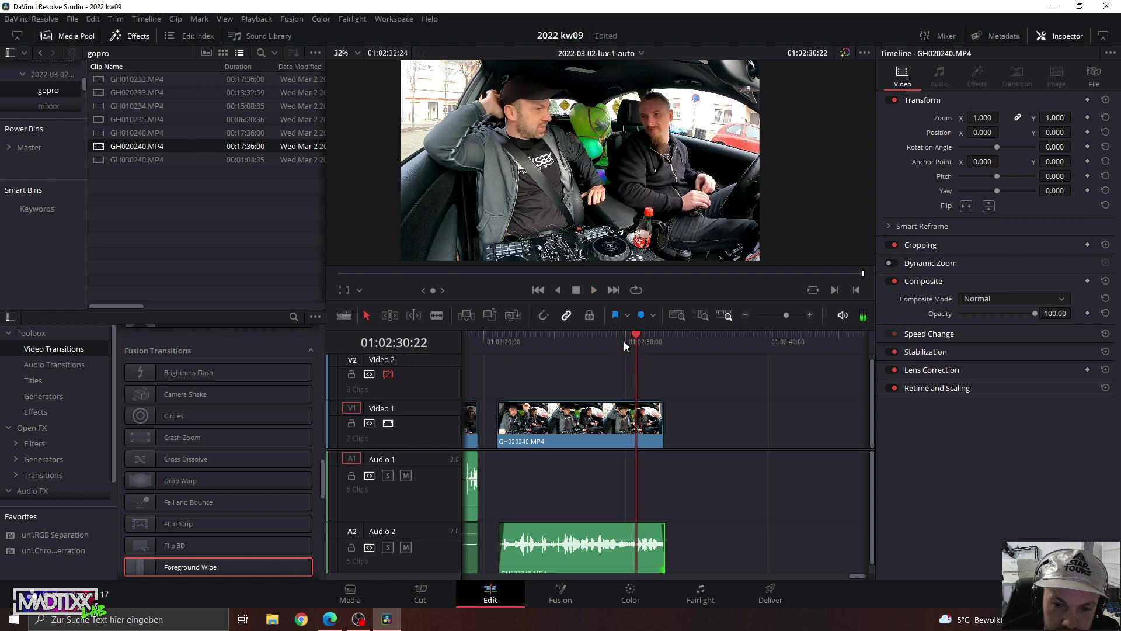
Trim the video and Audio 2 ends back to the playhead and review from 01:02:20:10.
left_click_drag(662, 415, 634, 417)
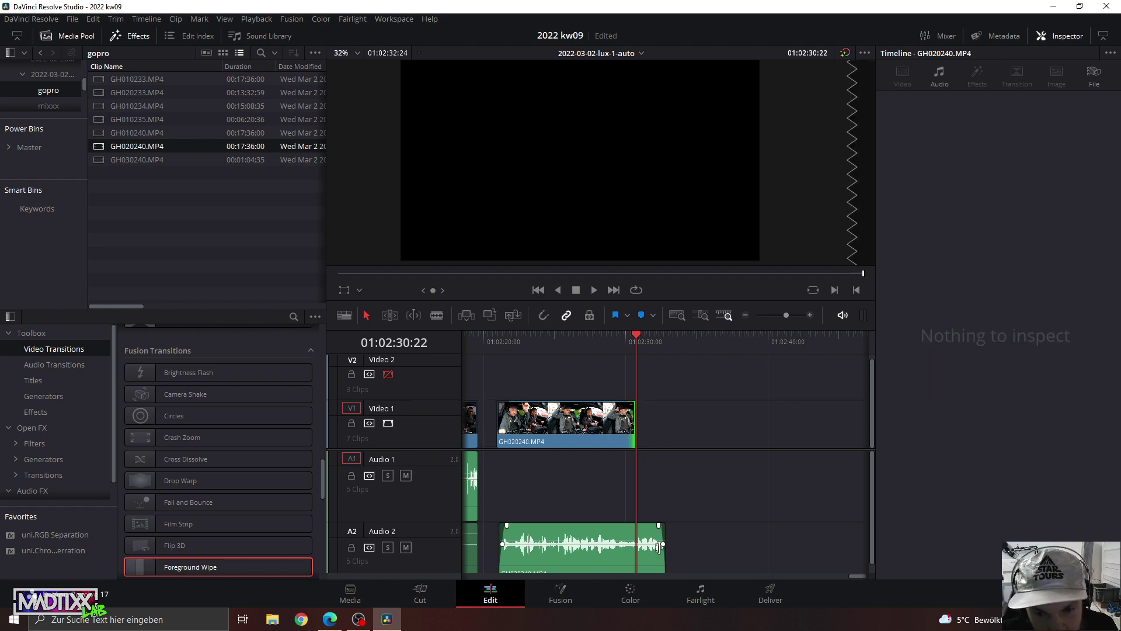
left_click_drag(659, 546, 635, 549)
left_click(488, 341)
key("space")
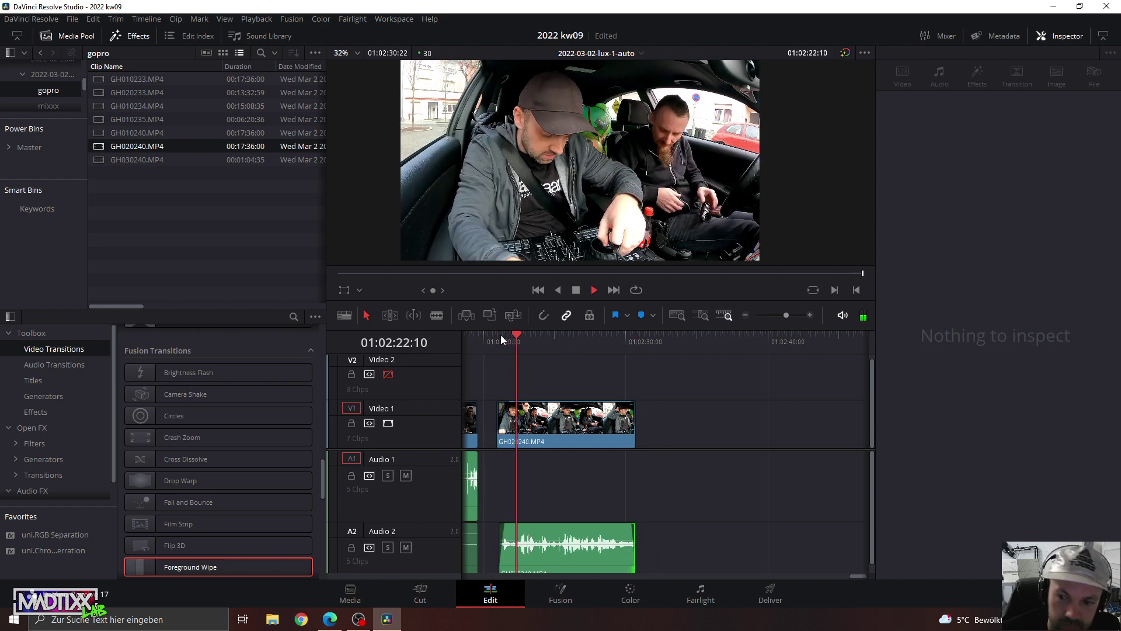
key("space")
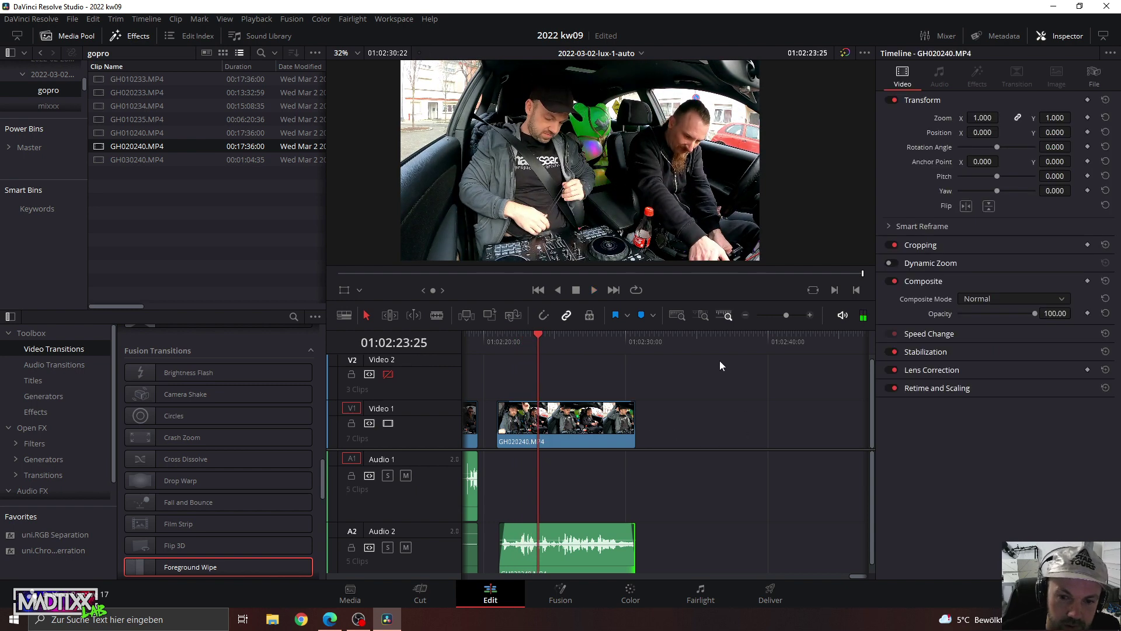
left_click_drag(786, 316, 781, 315)
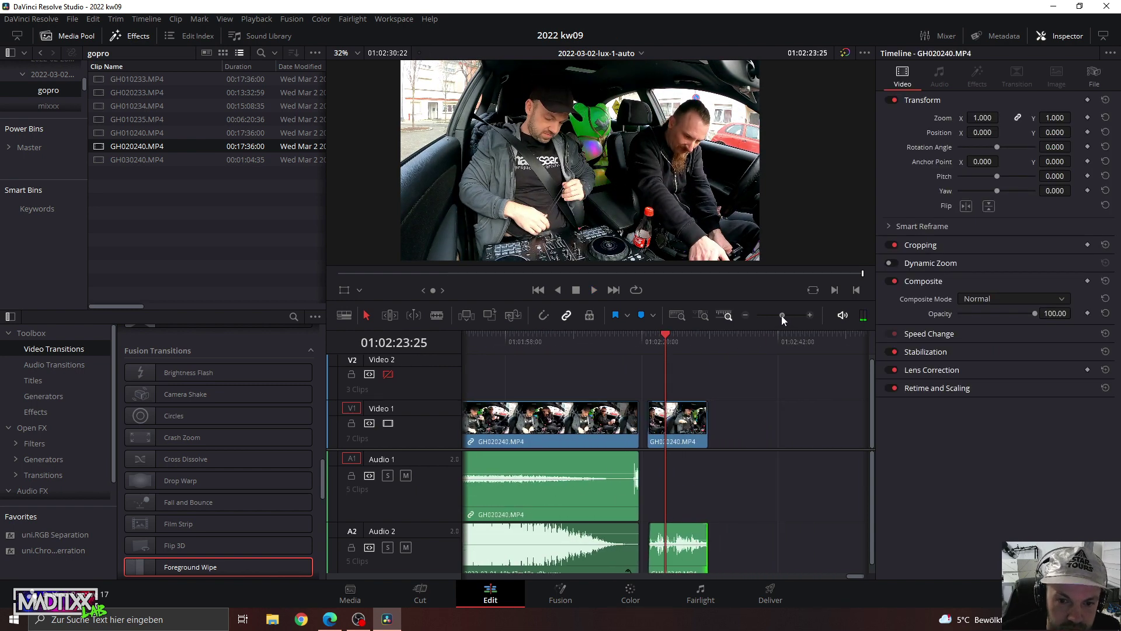
Scrub the opening GH010233 footage from 00:00:30:00 at the timeline start.
left_click_drag(850, 576, 426, 545)
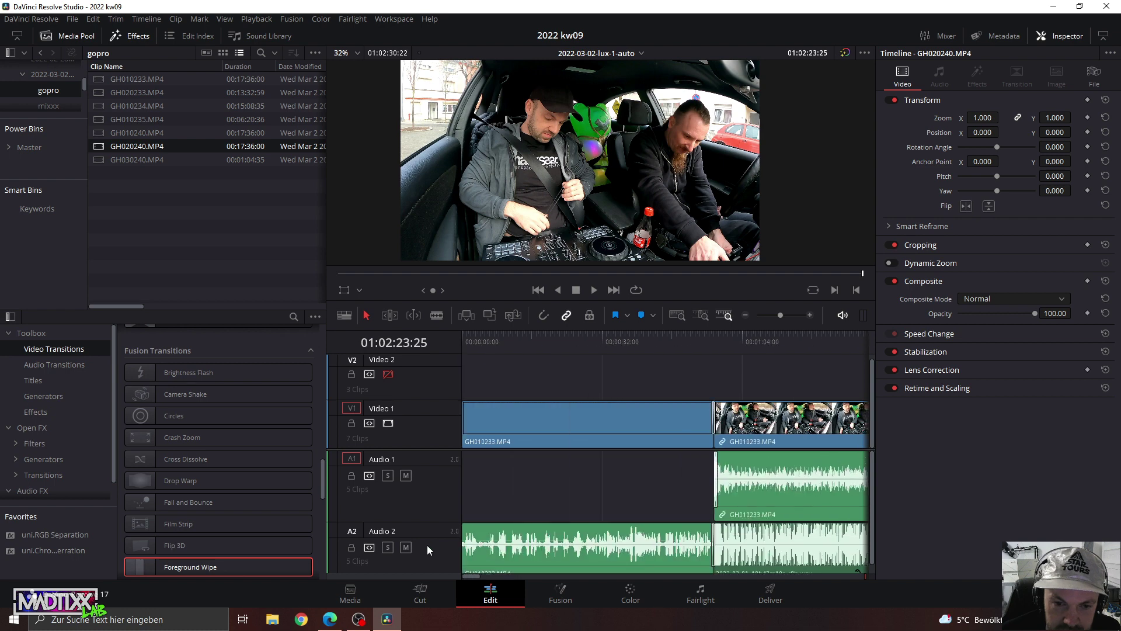
left_click(593, 337)
left_click_drag(632, 350, 703, 342)
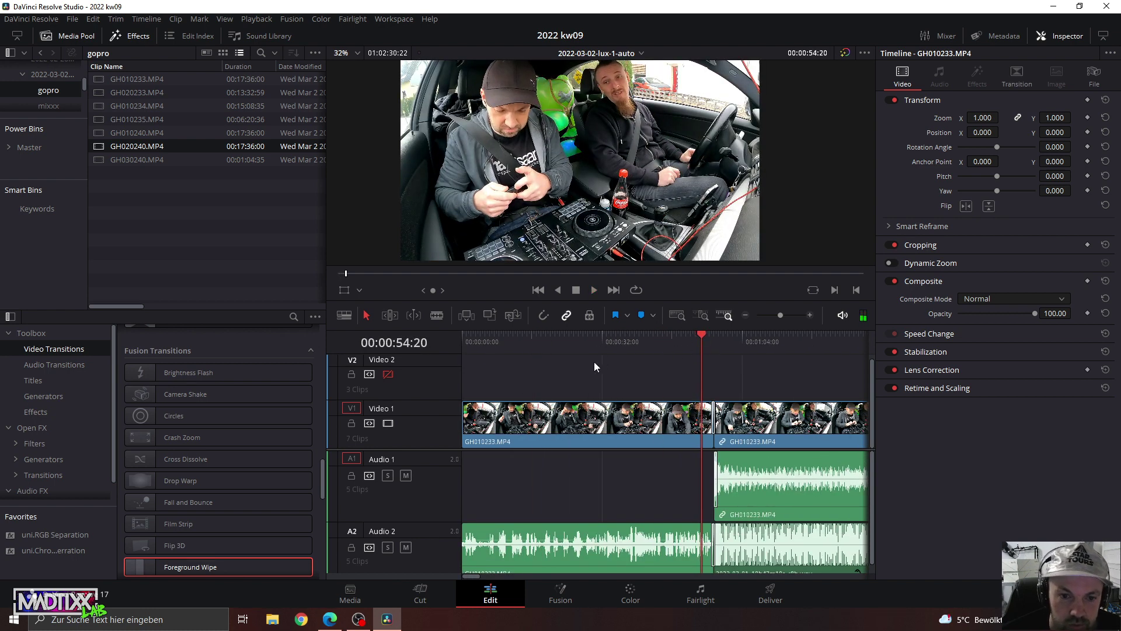
In OBS, switch the live stream to the SZENE.Webcam scene.
left_click(331, 621)
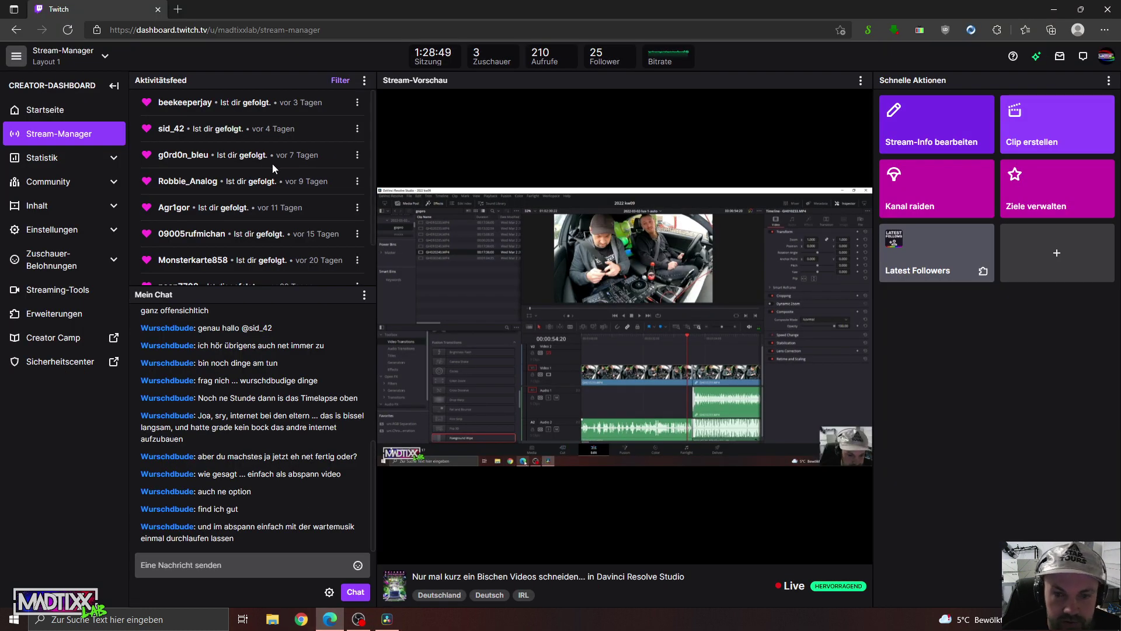
key("ctrl+t")
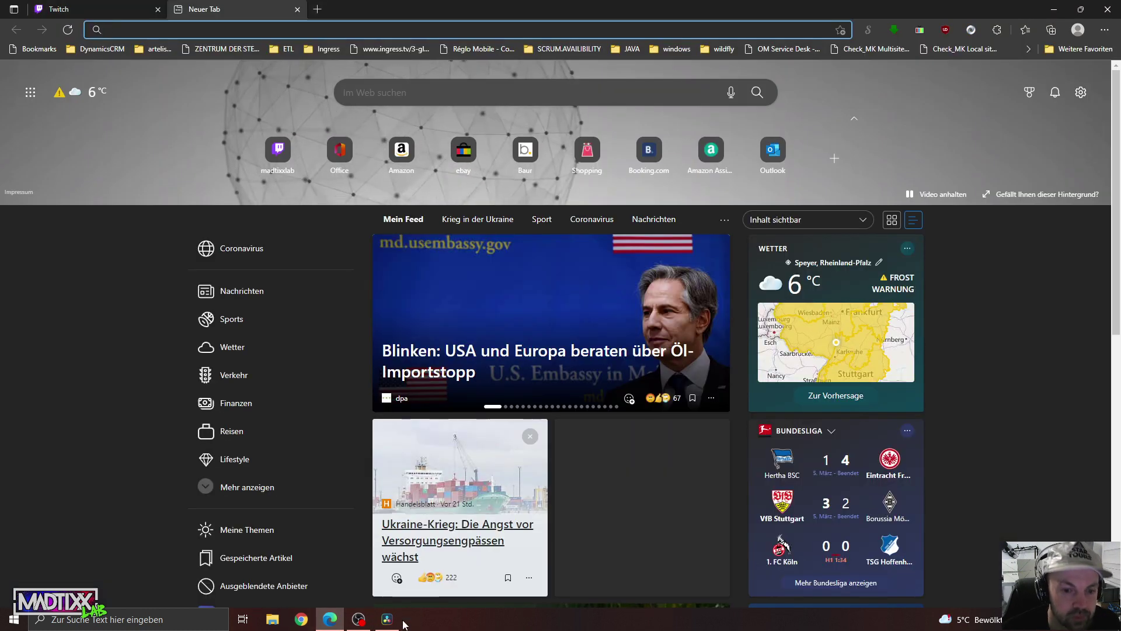
left_click(390, 623)
left_click(363, 624)
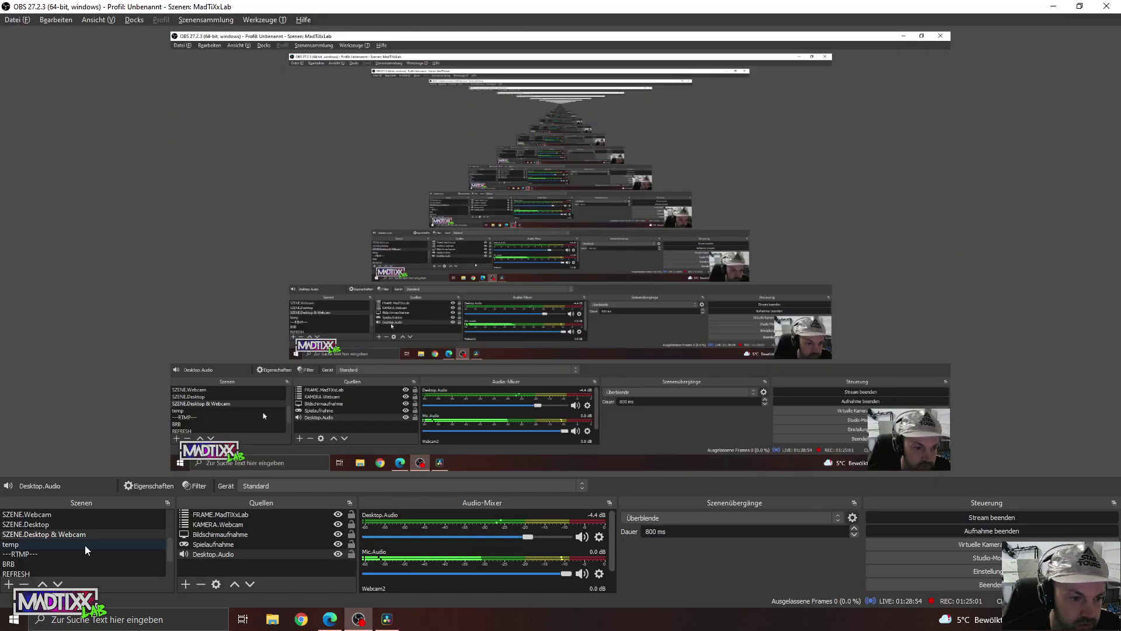
left_click(96, 553)
left_click(80, 545)
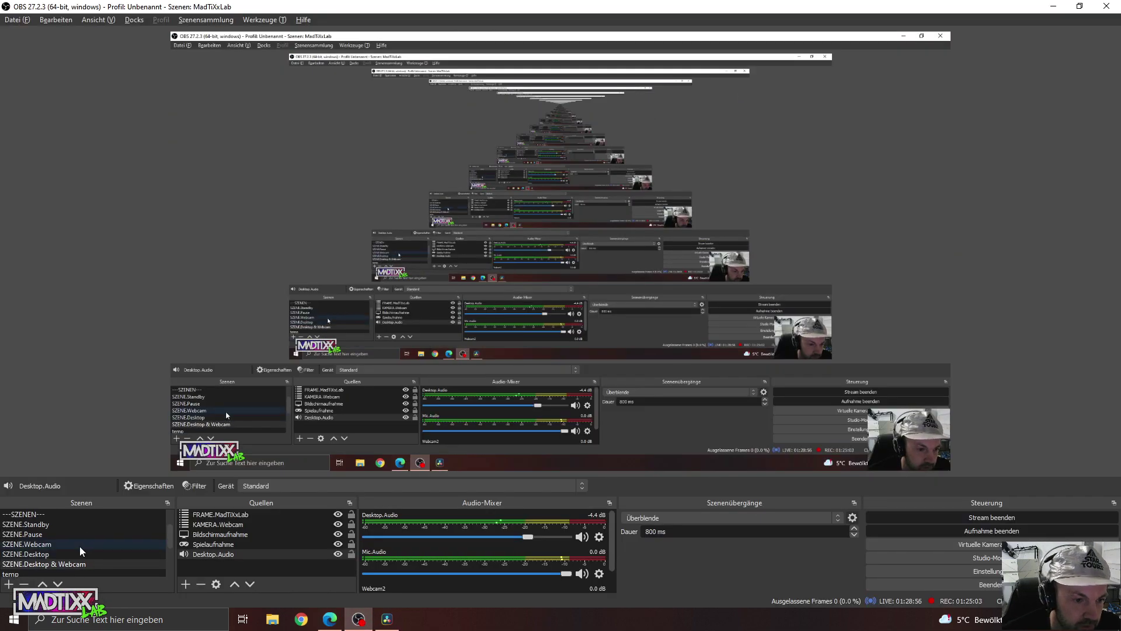